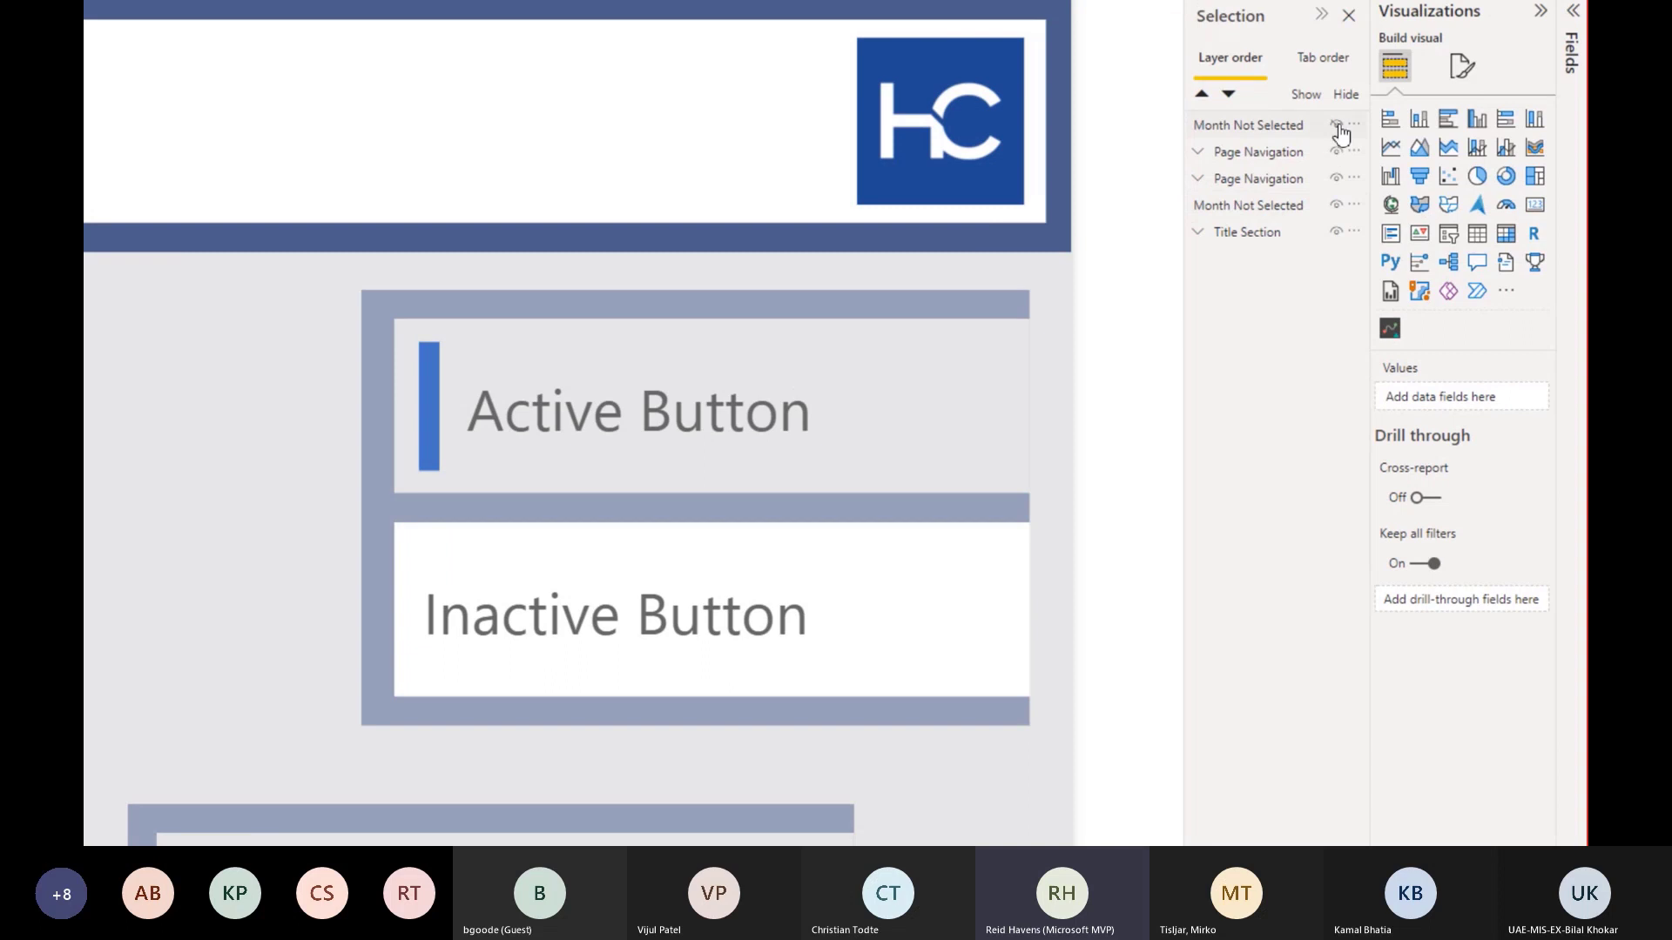
- Close the Selection pane and display the Inactive Button's style settings for the On hover state
left_click(1337, 127)
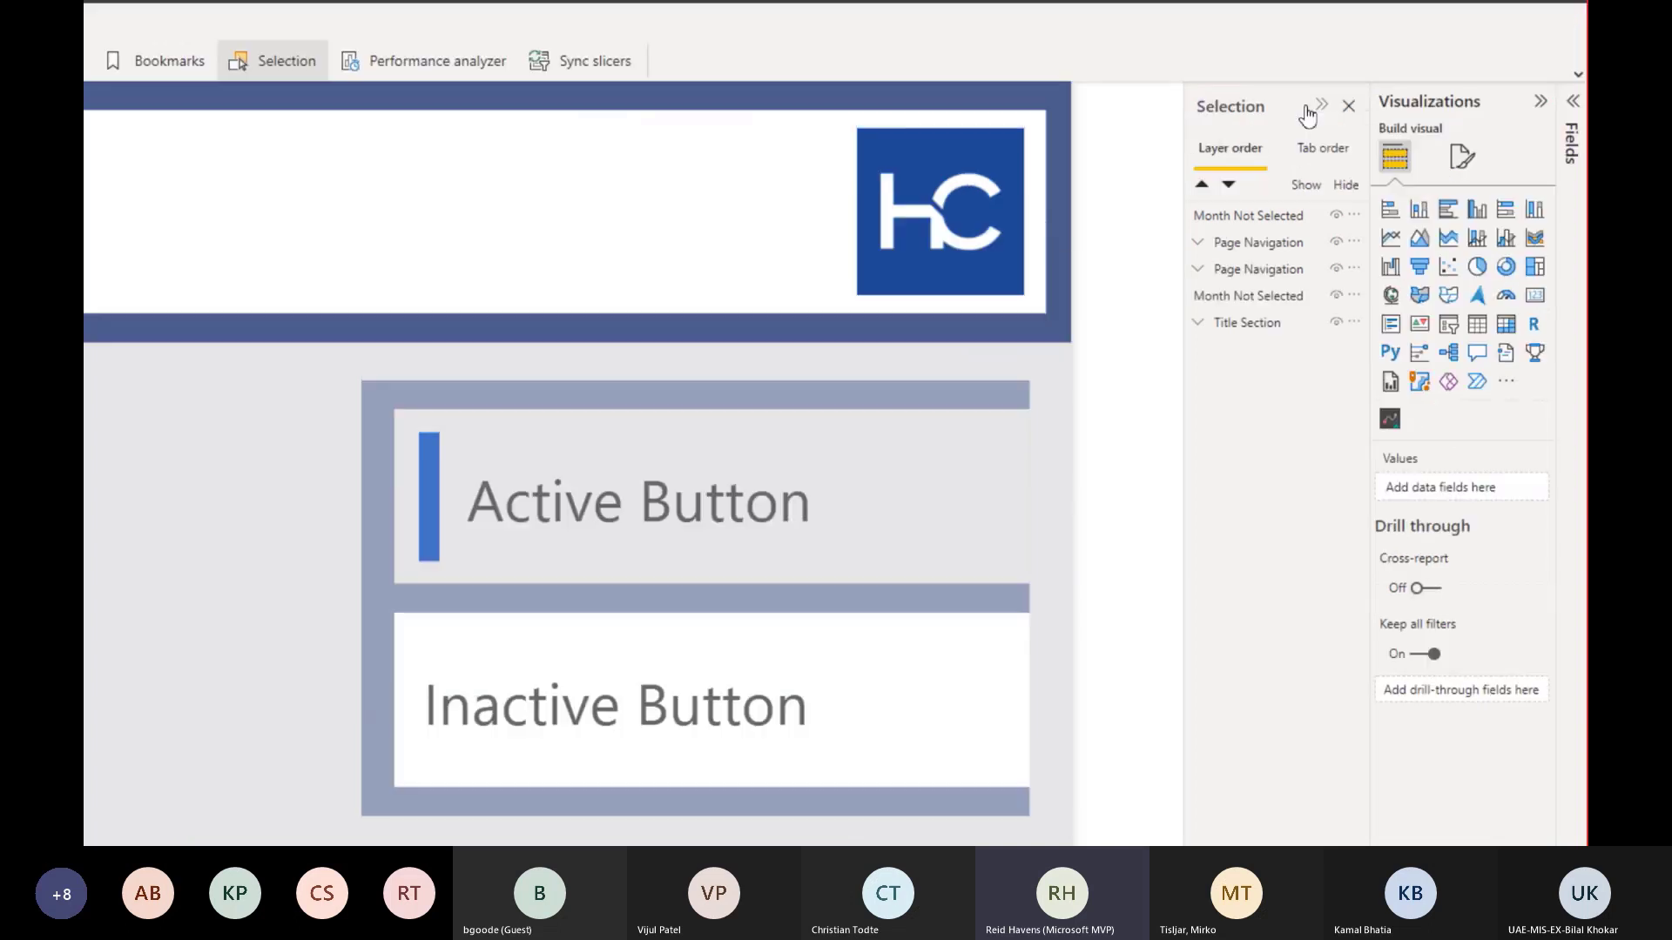
left_click(1348, 16)
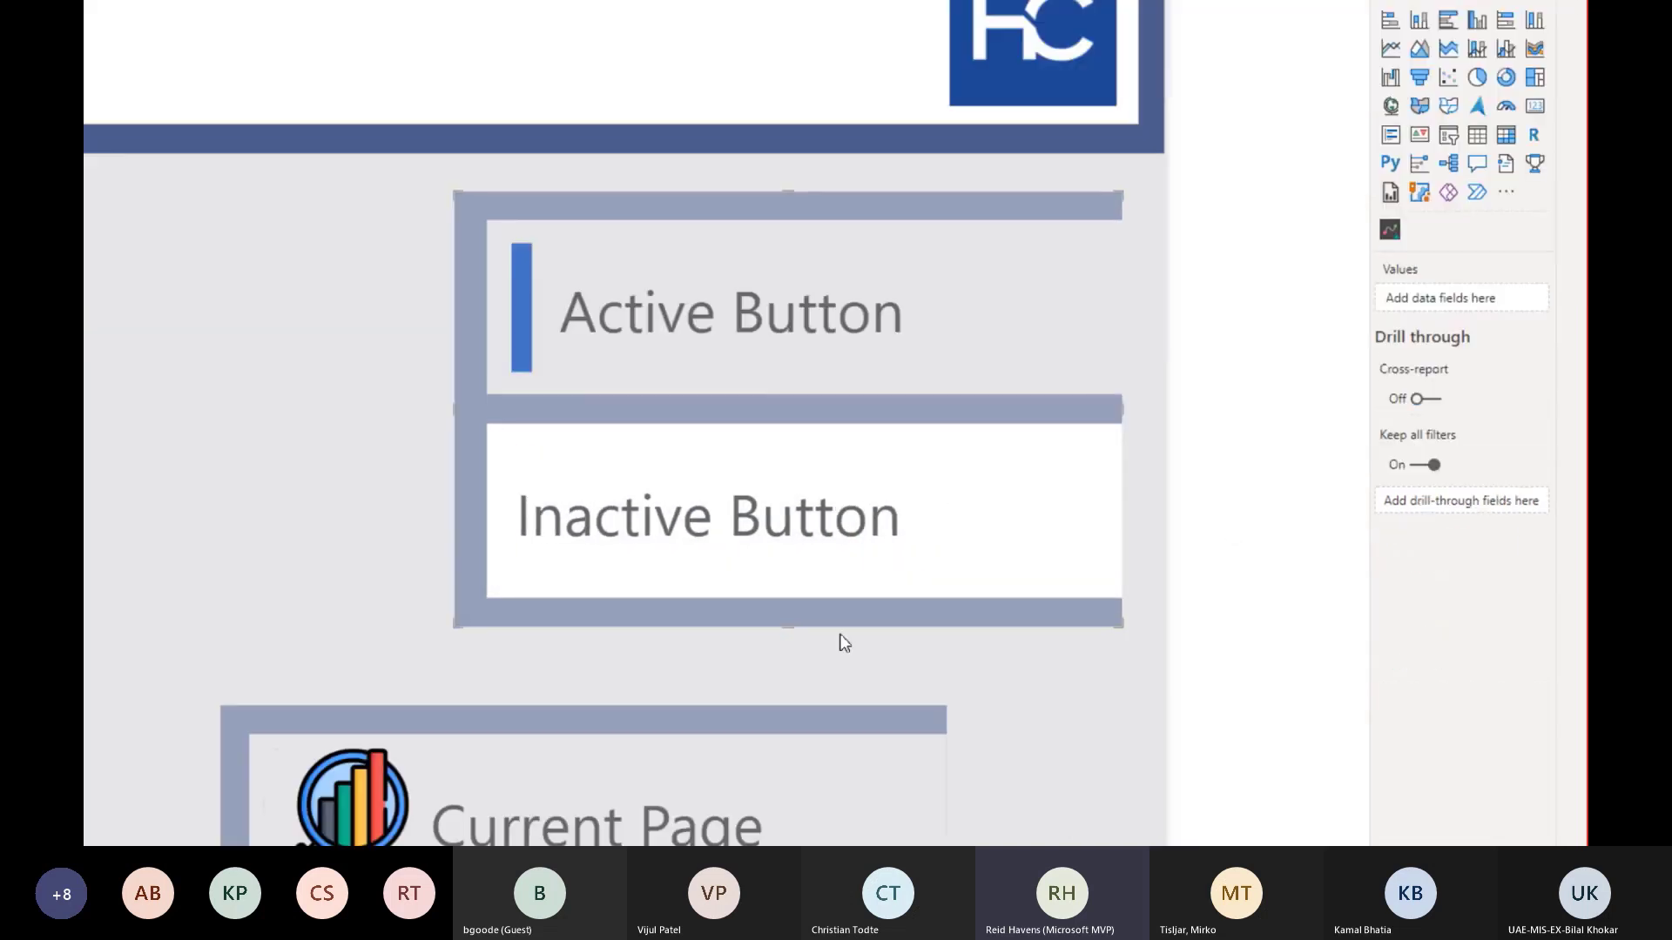
left_click(869, 505)
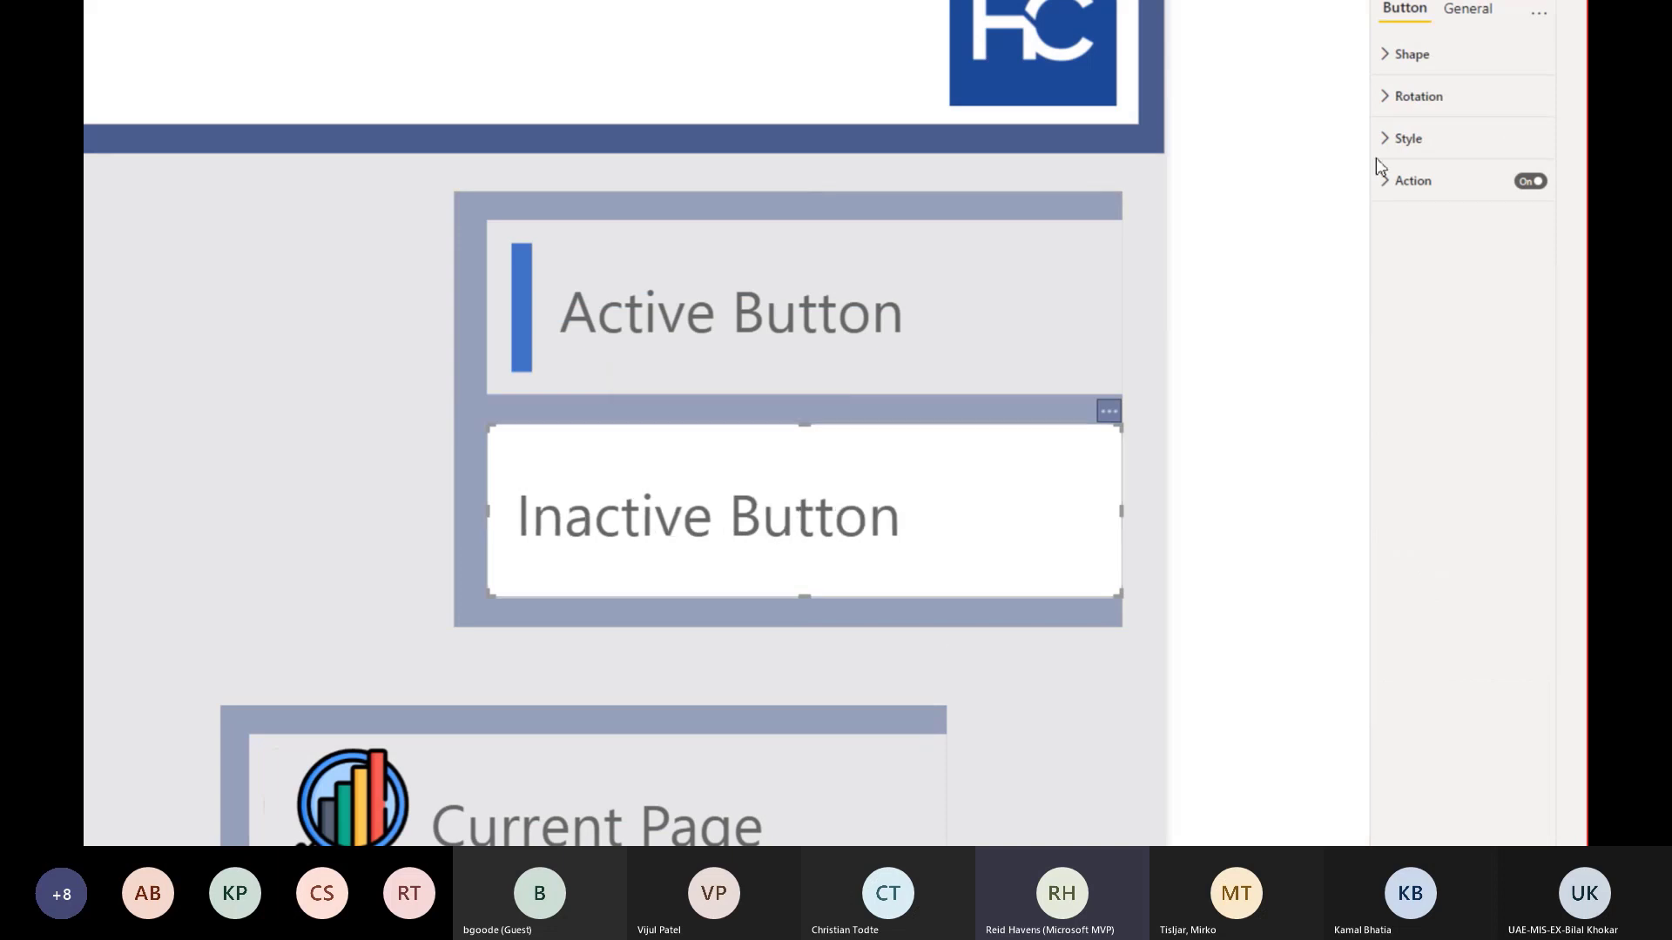
left_click(1402, 141)
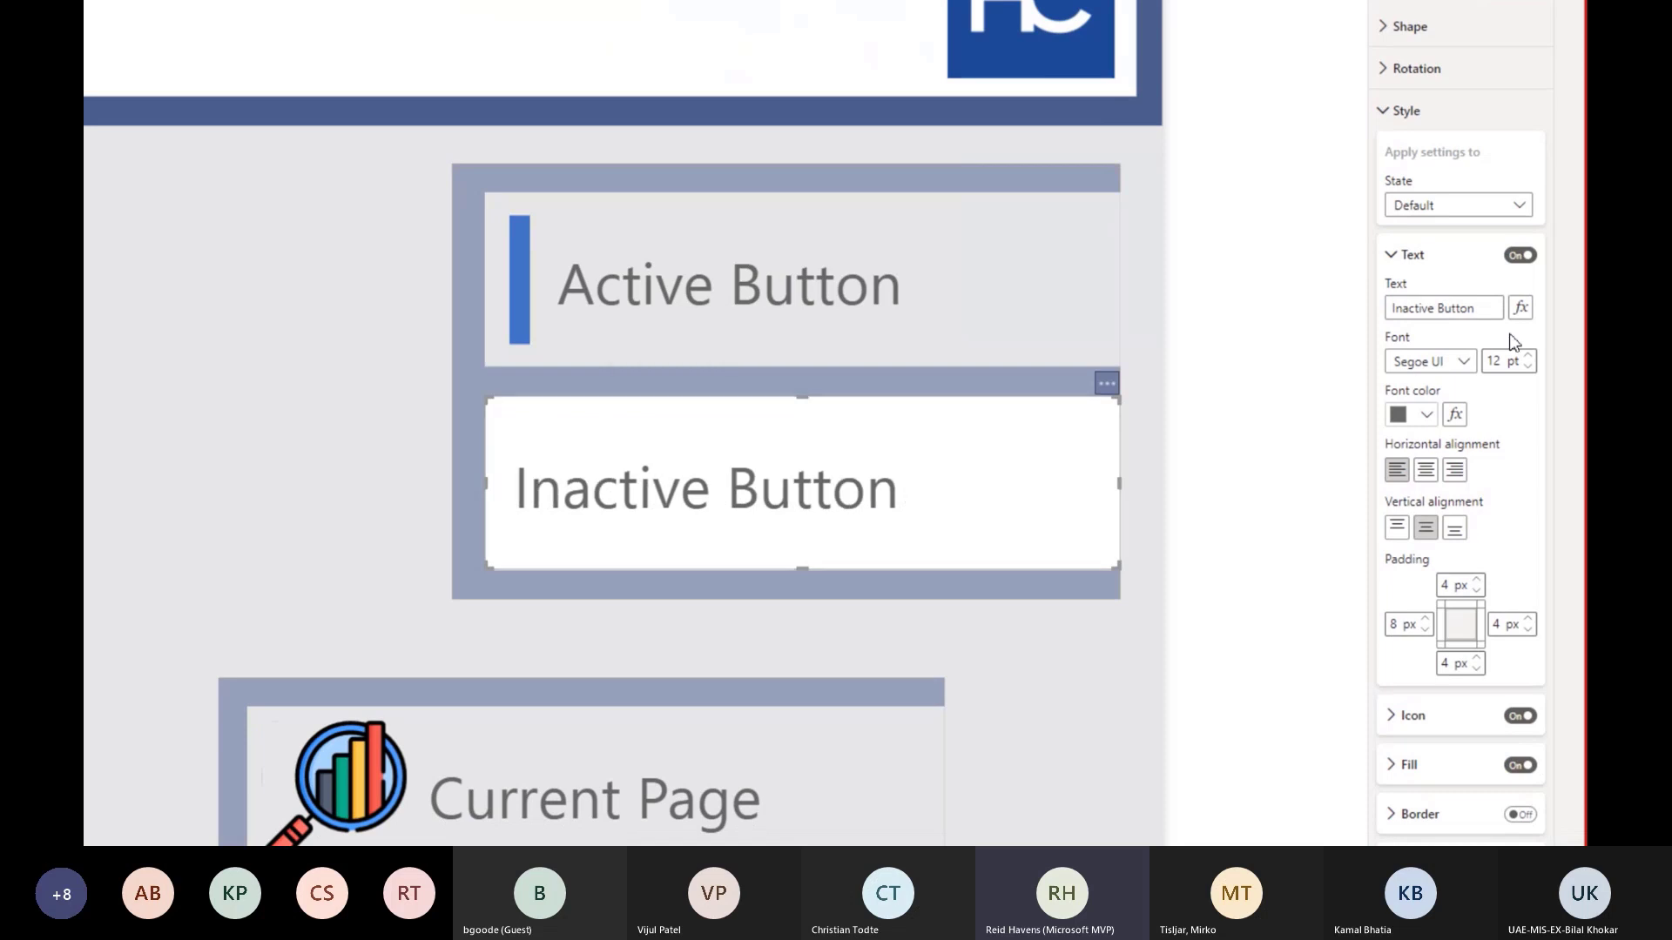
left_click(1486, 210)
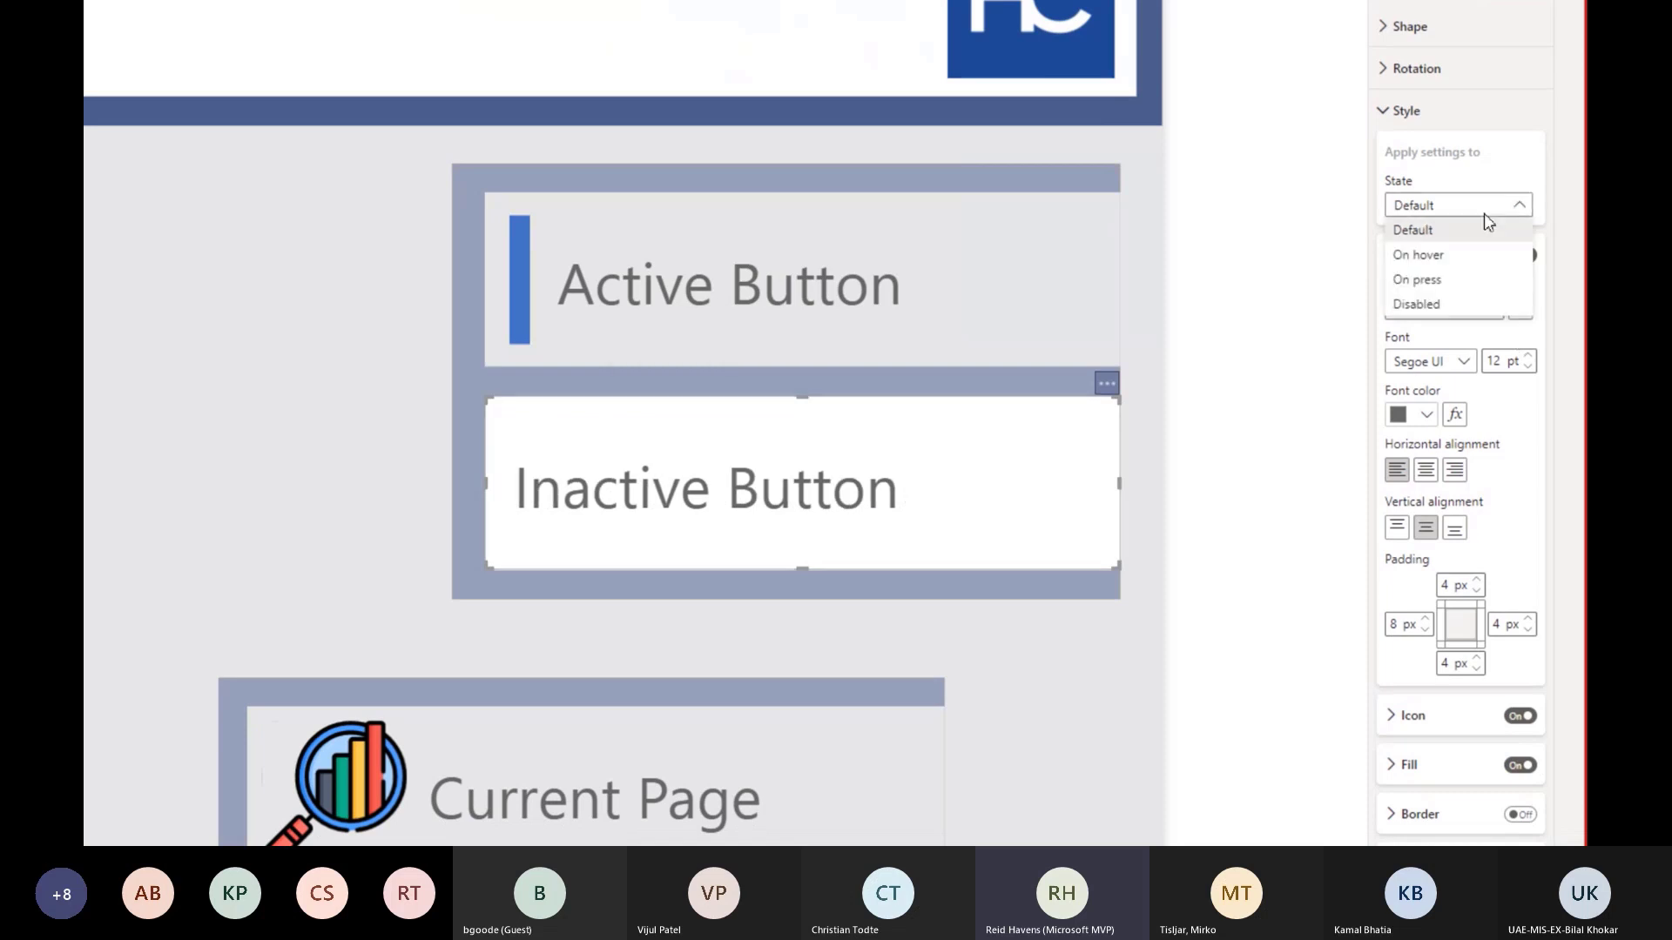
left_click(1448, 254)
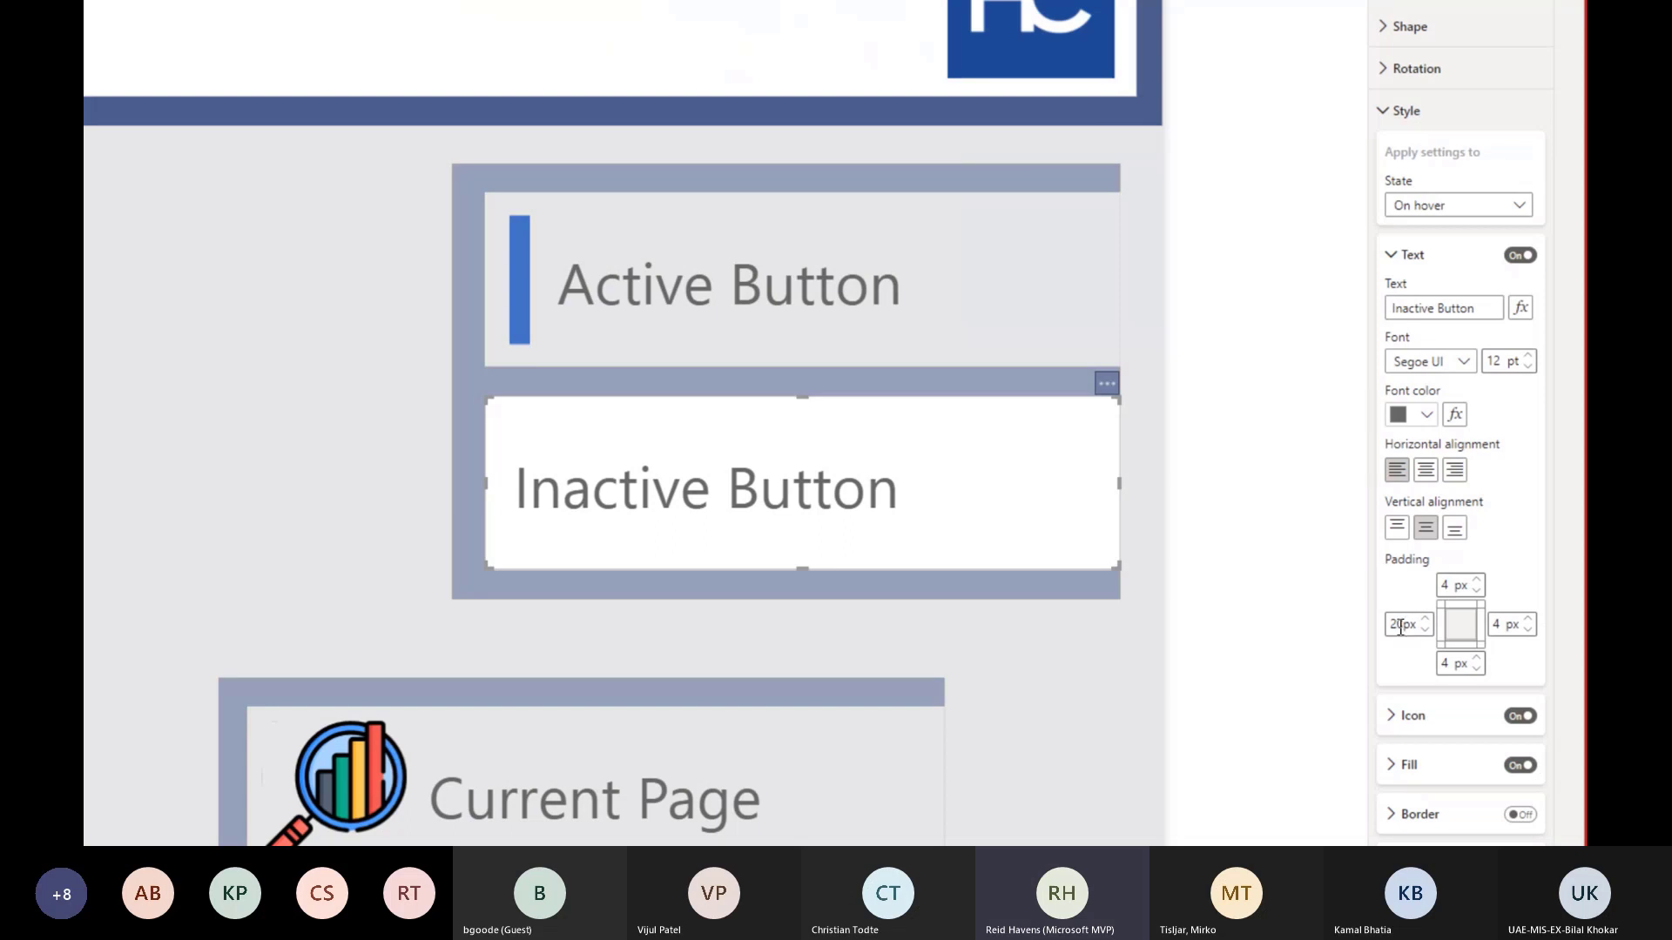
left_click(649, 511)
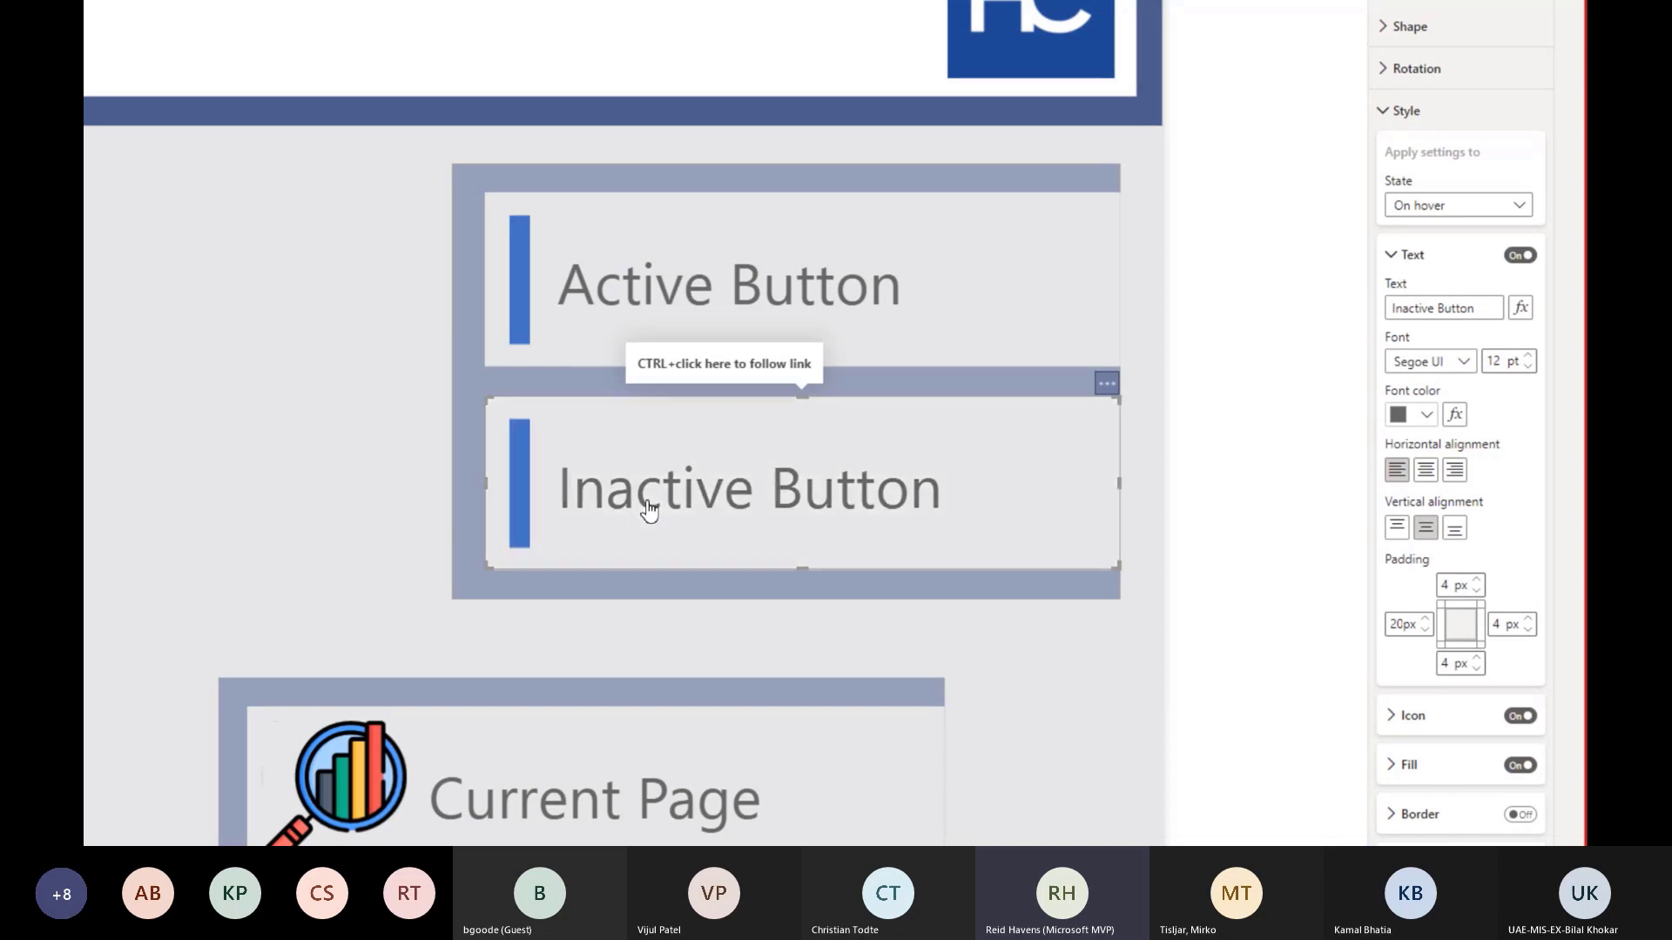
- Examine the icon settings of the Inactive Button's On hover state, including the available icon types
left_click(1407, 257)
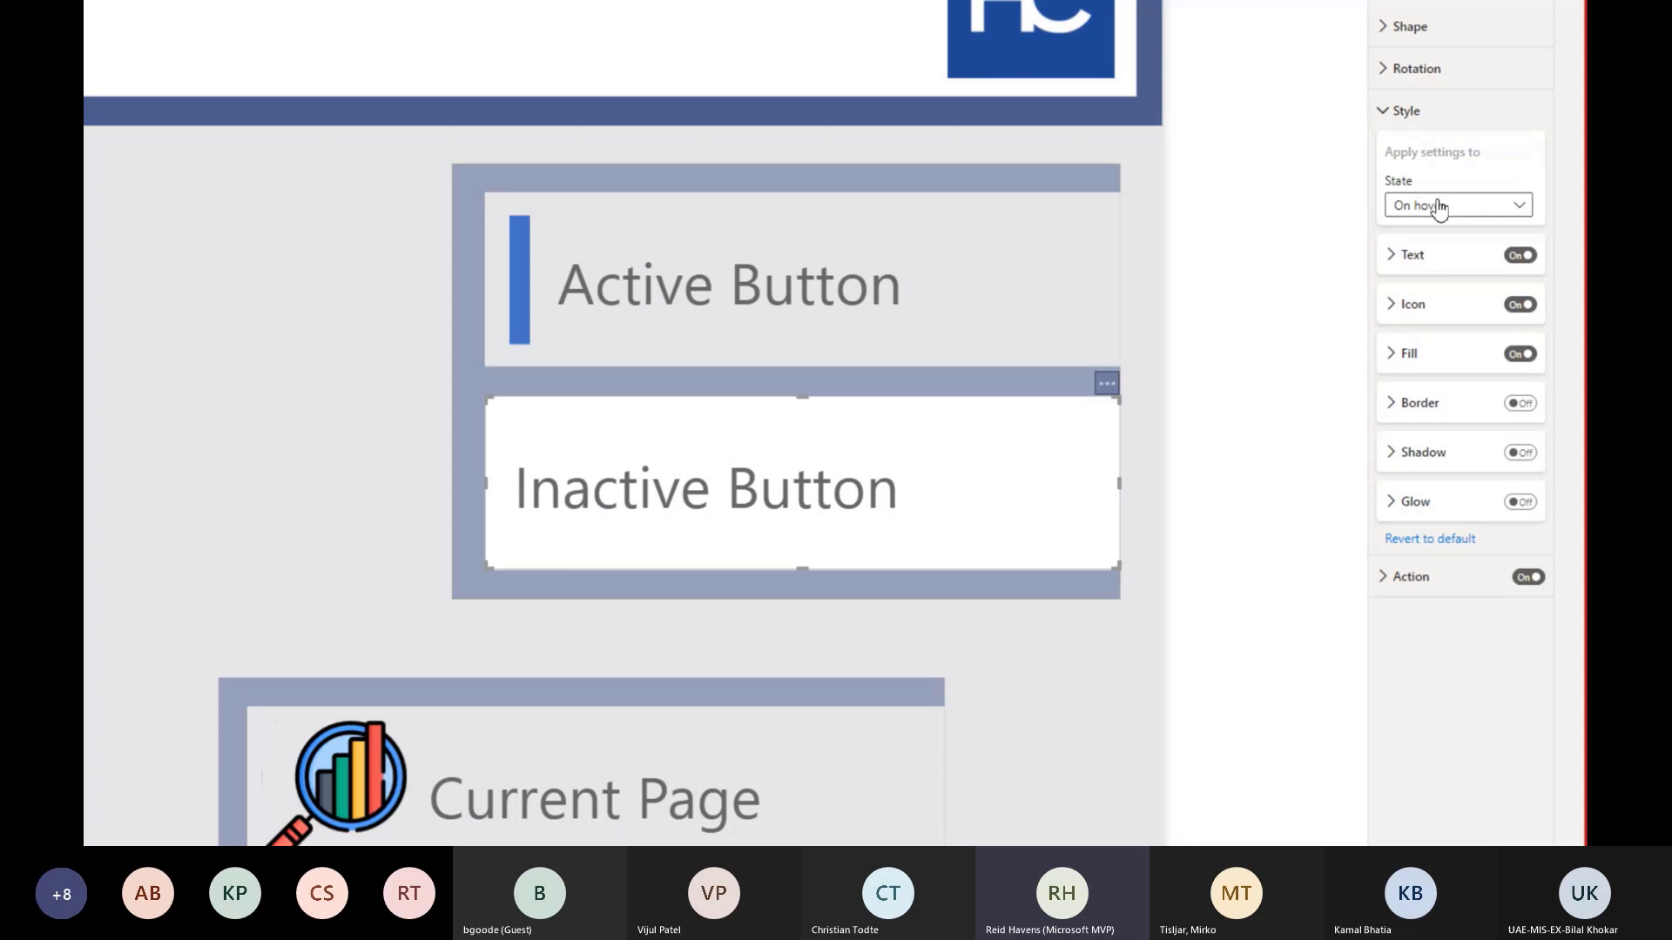
left_click(1425, 321)
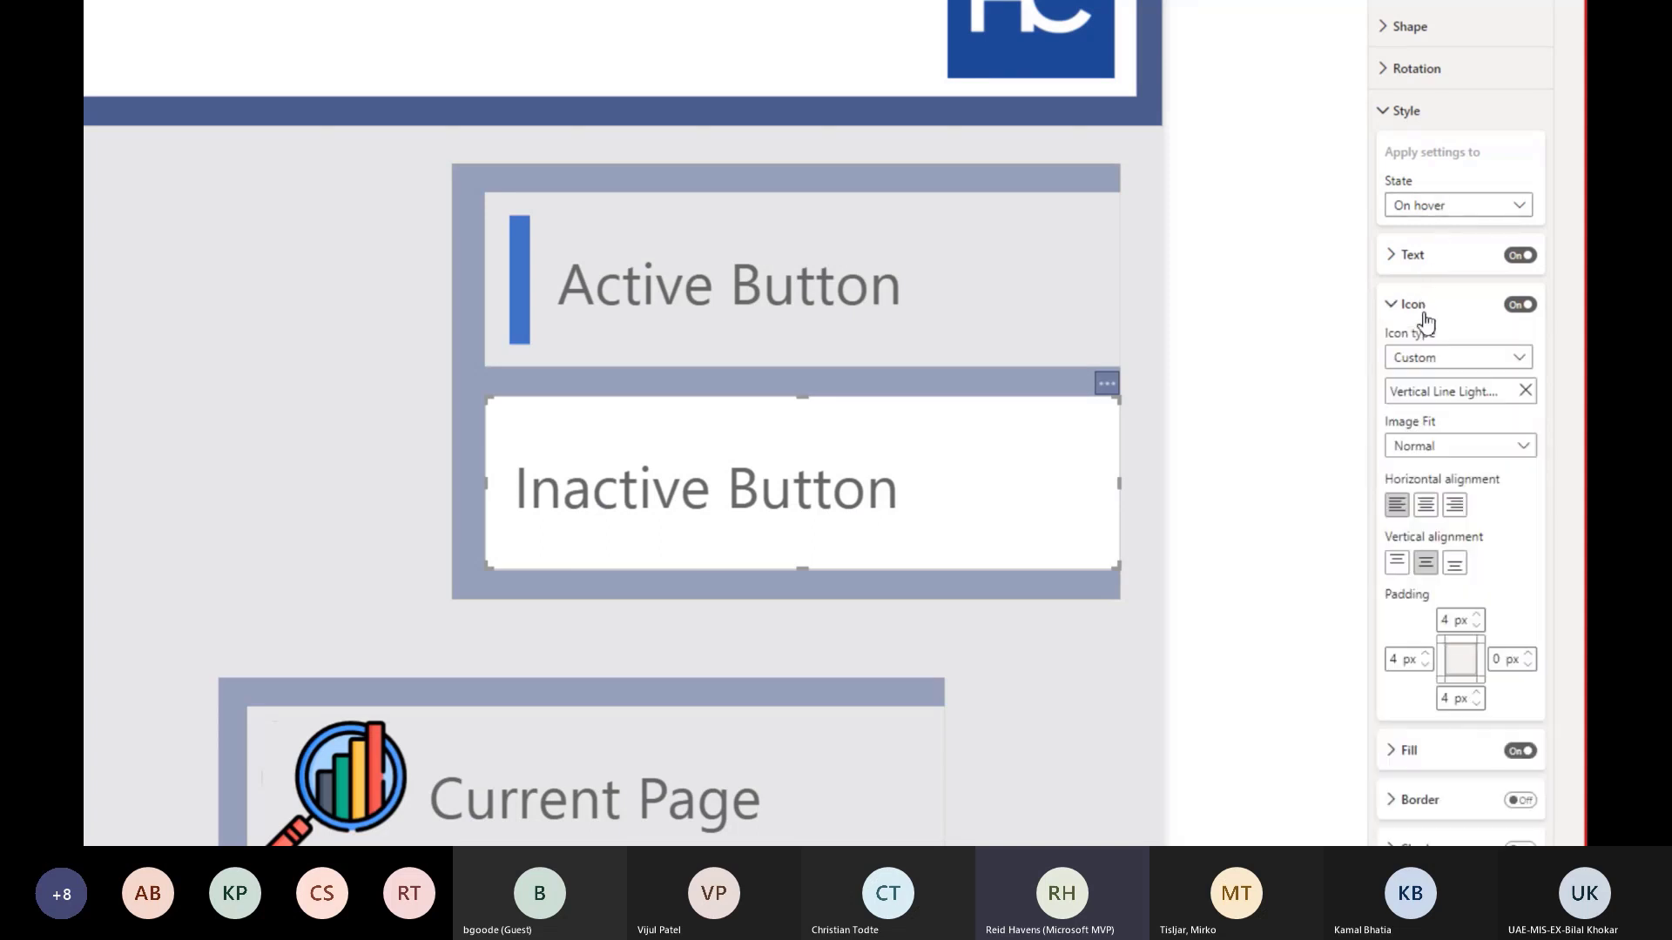
left_click(1422, 364)
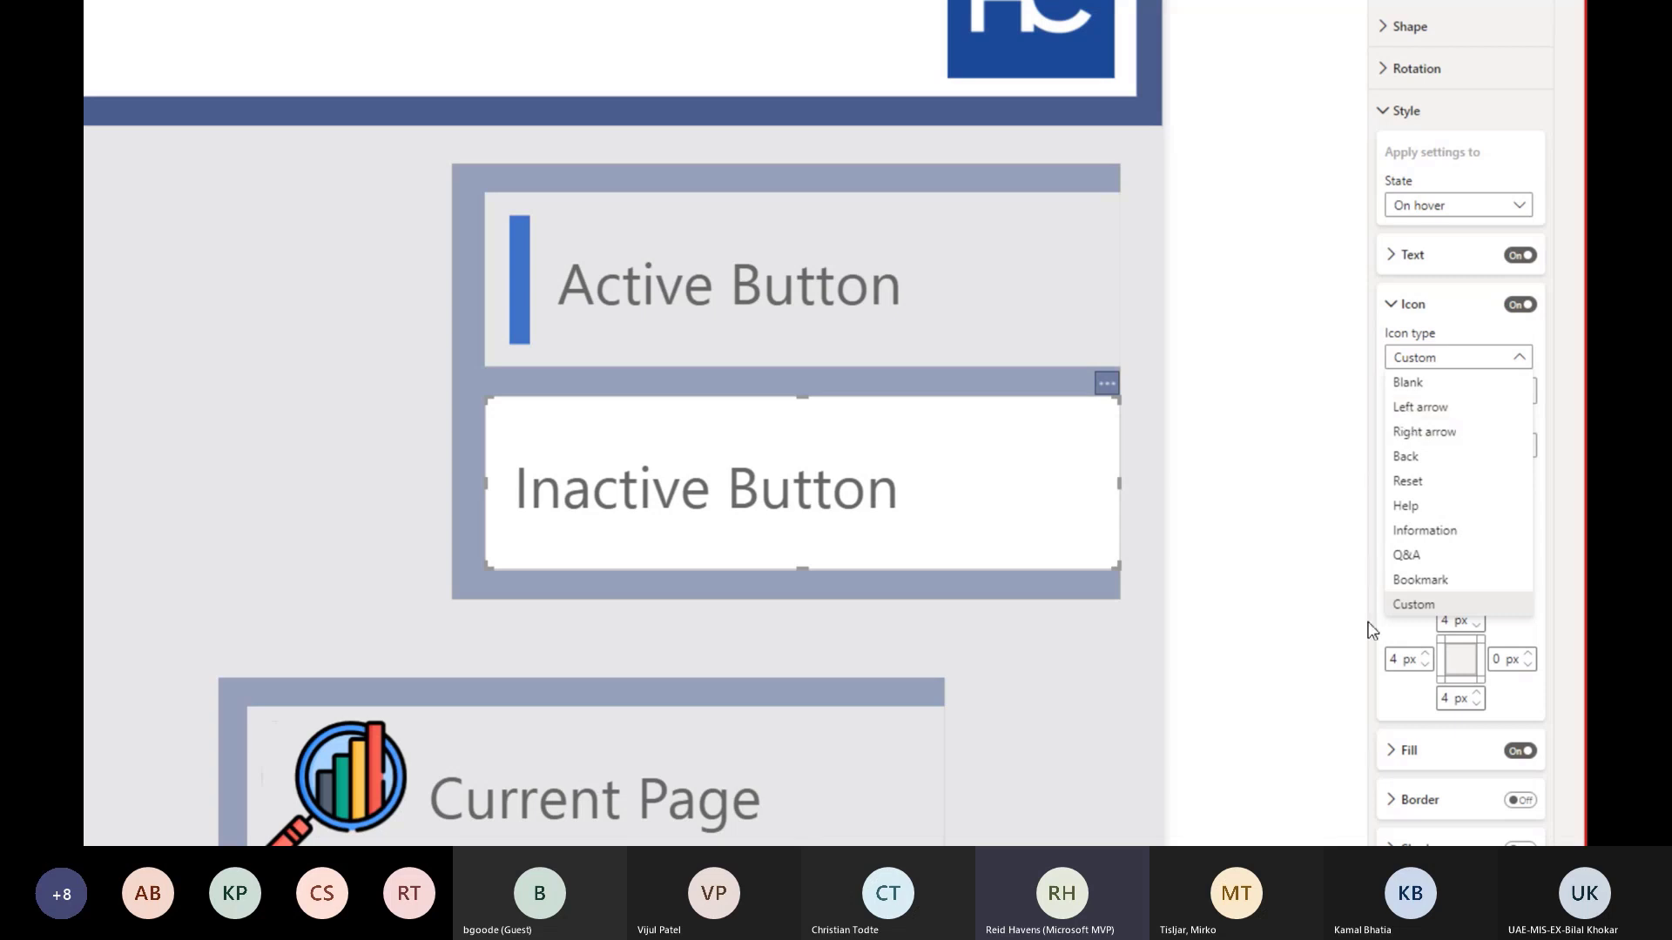
left_click(1518, 365)
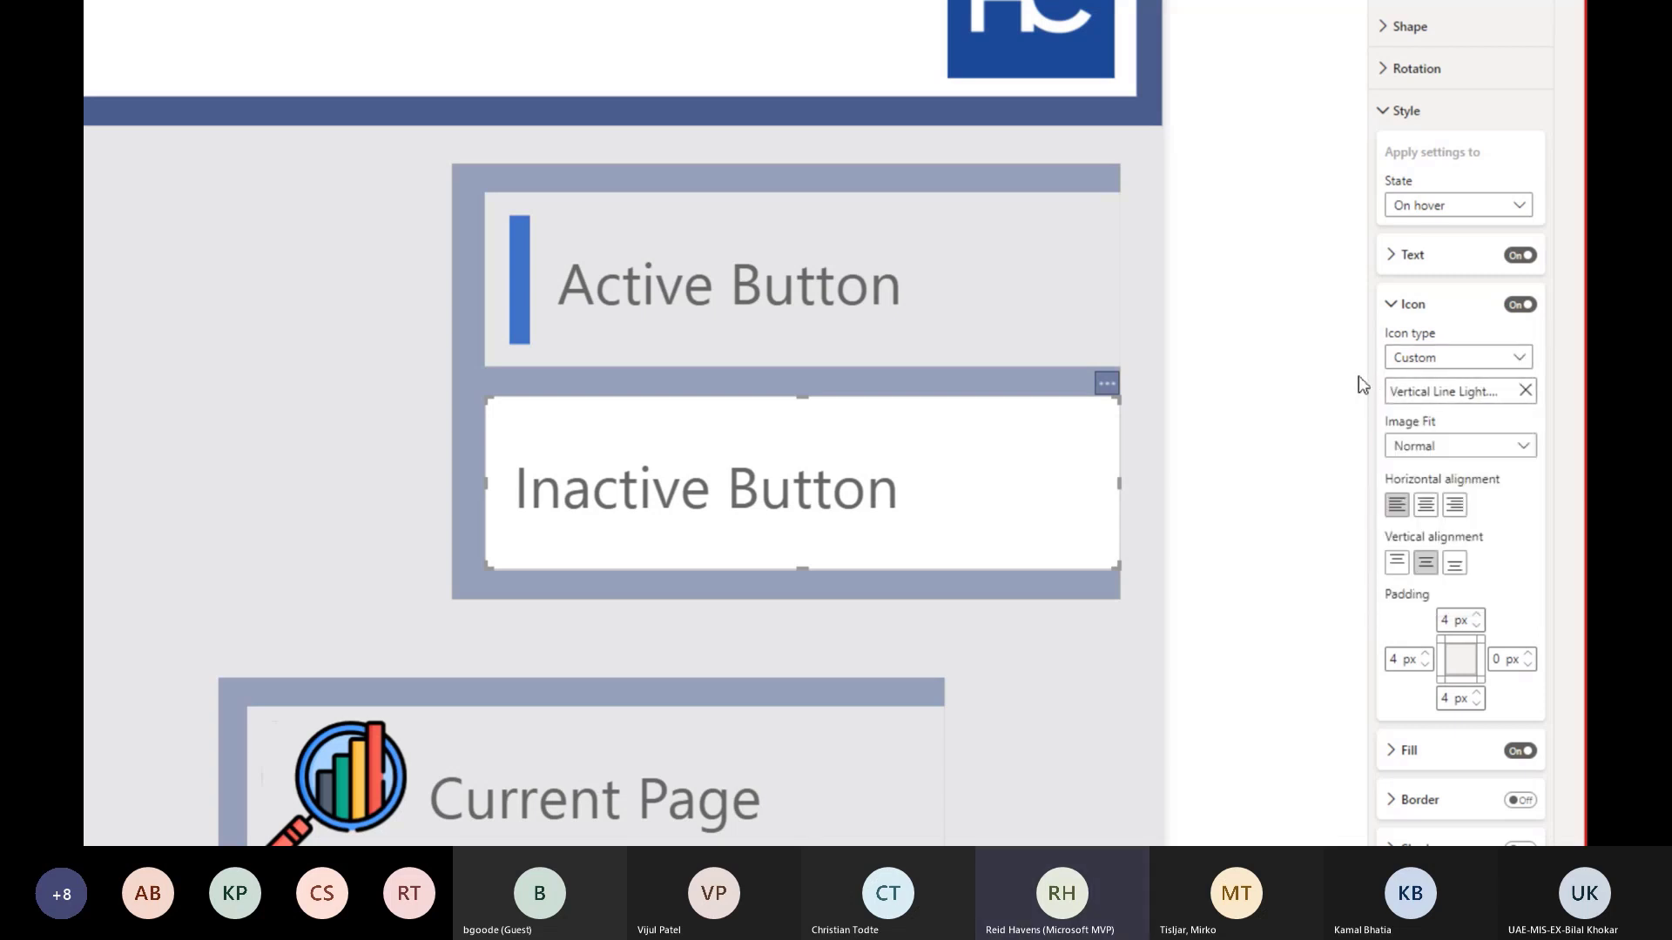
left_click_drag(1368, 382, 1333, 375)
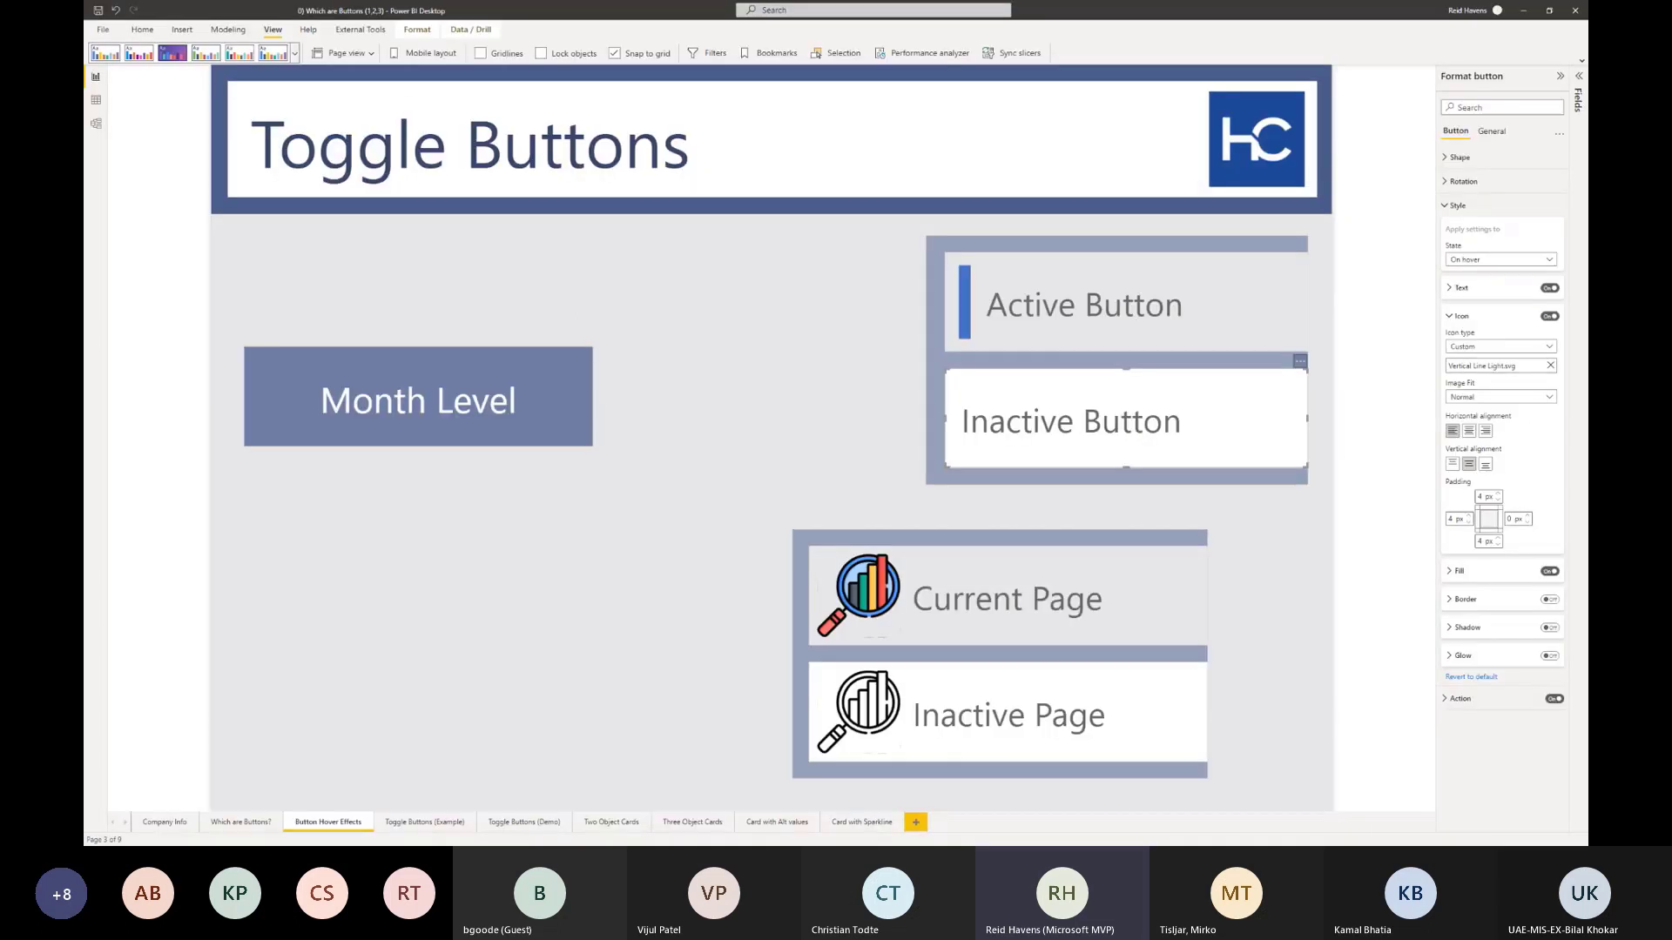
- Switch to PowerPoint, dismiss the missing-file message and create a new blank presentation
key("alt+Tab")
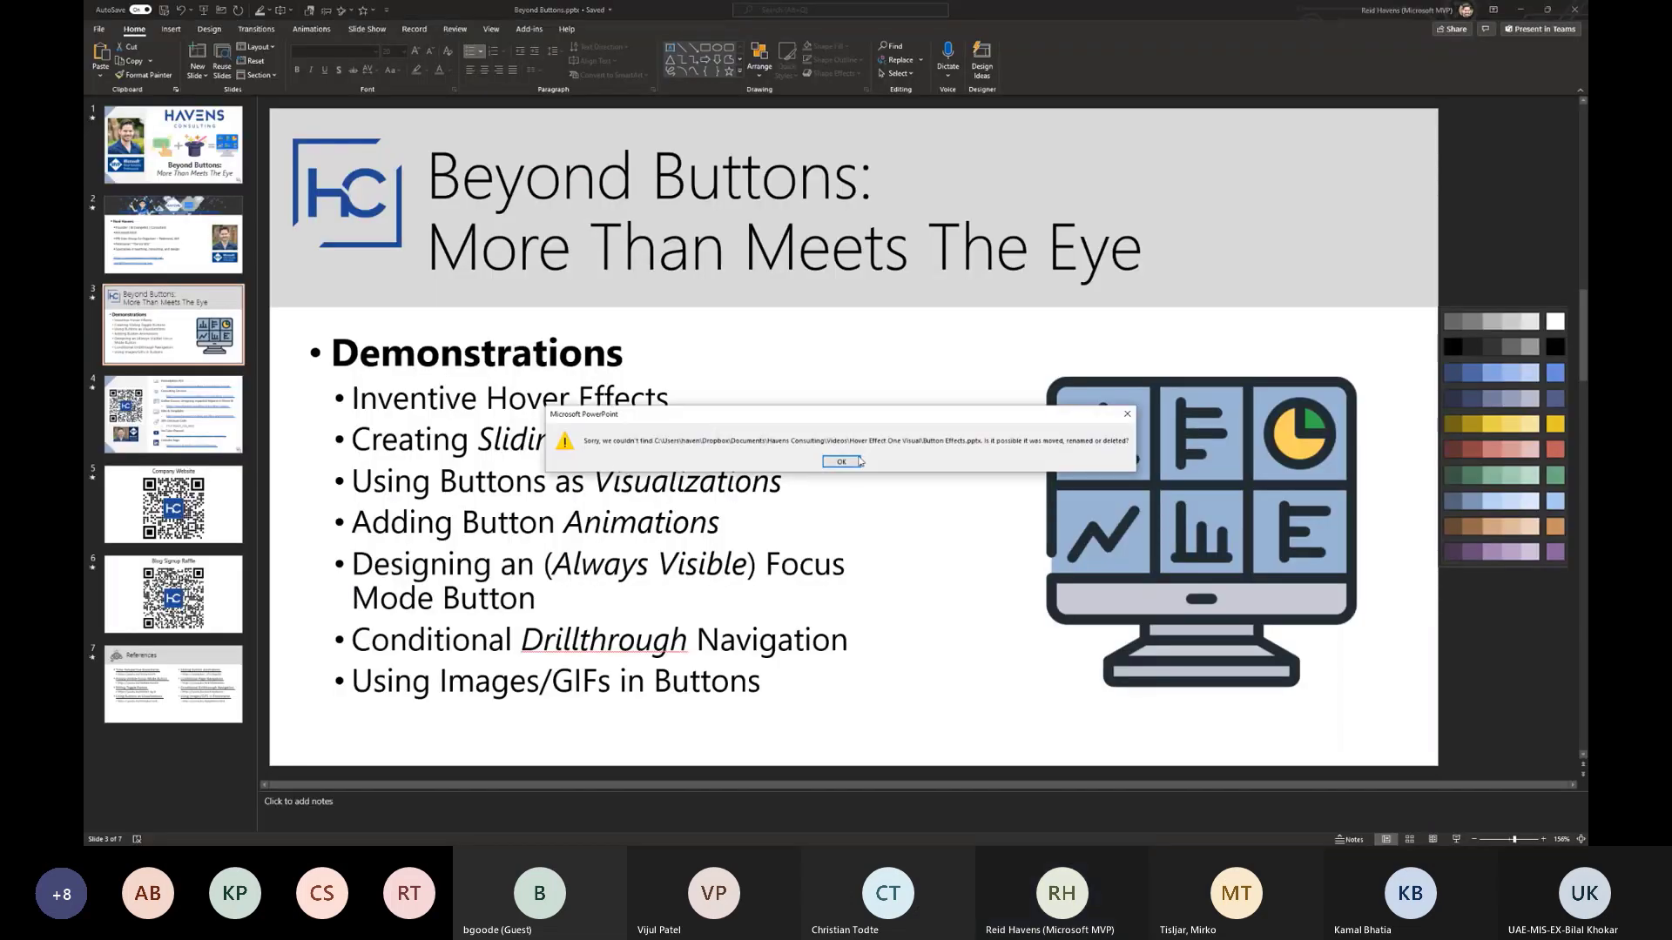
left_click(858, 462)
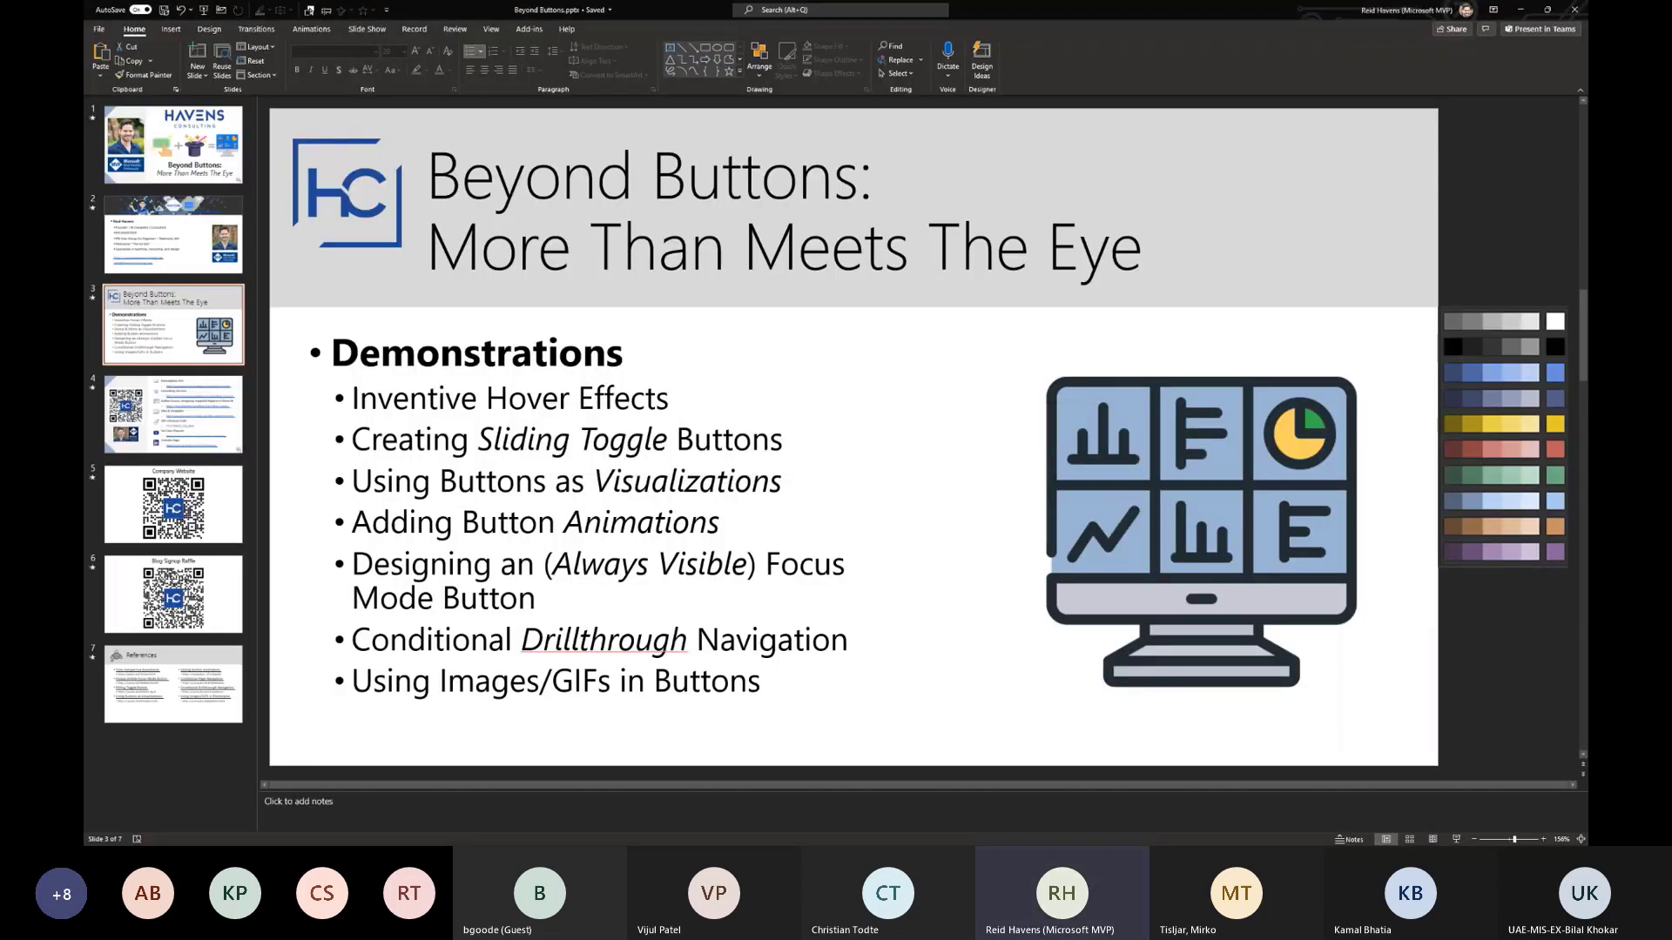
left_click(100, 29)
left_click(248, 125)
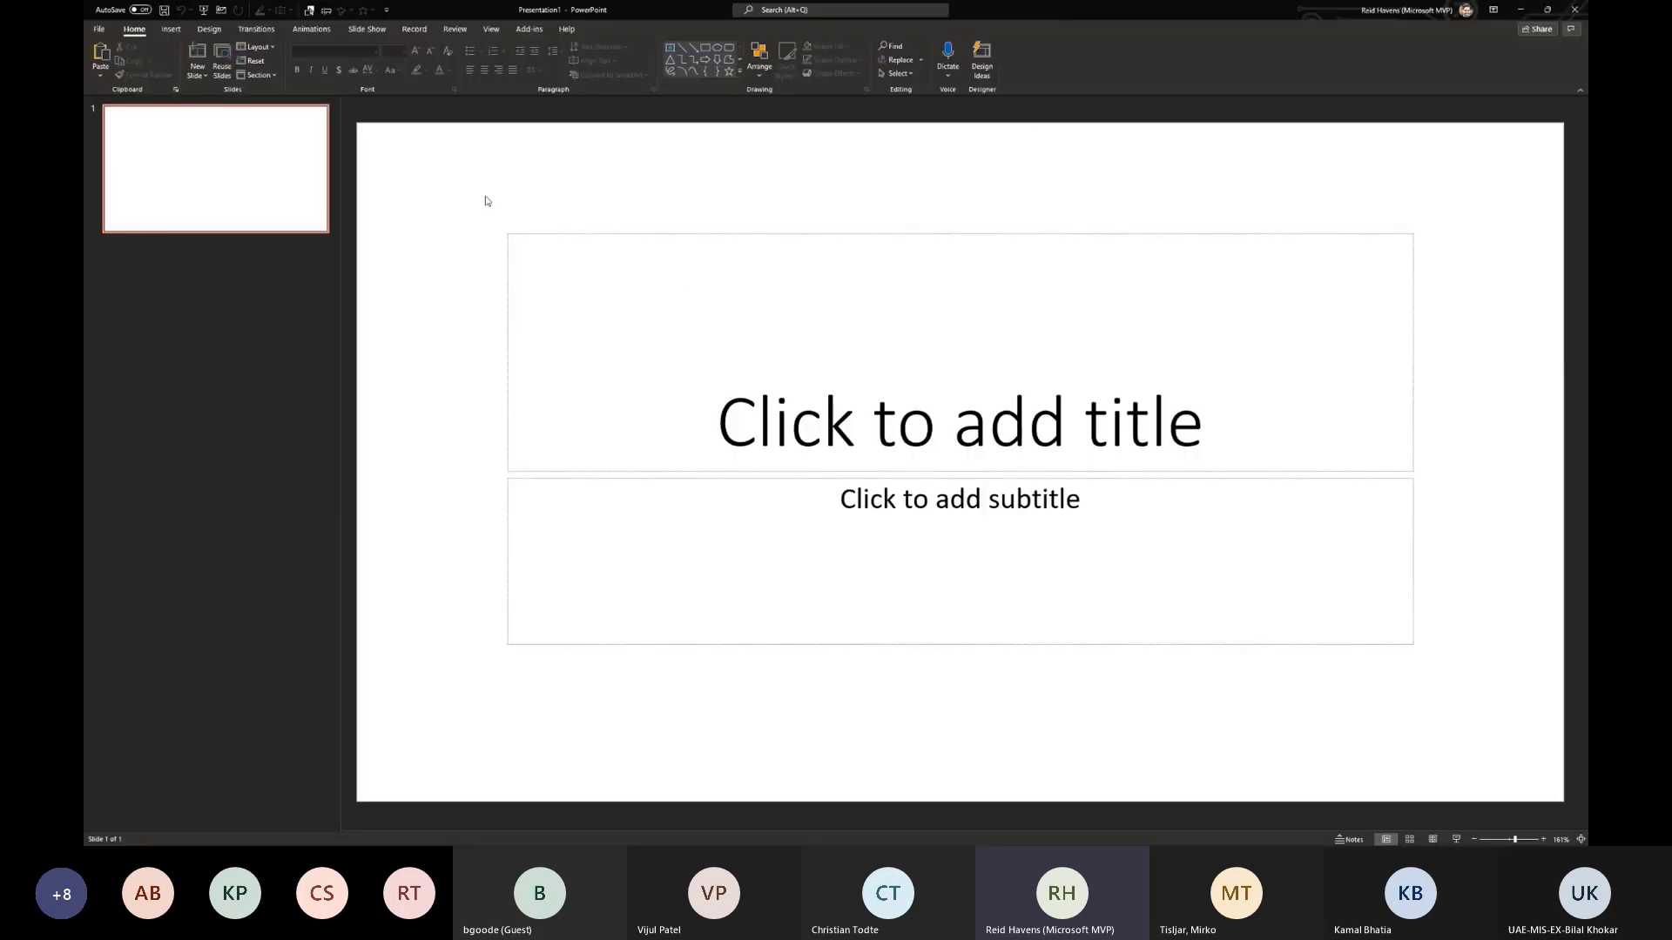
- Delete the slide's title placeholder and draw a square about 2.94" on each side in the upper part of the slide
left_click_drag(485, 200, 1511, 597)
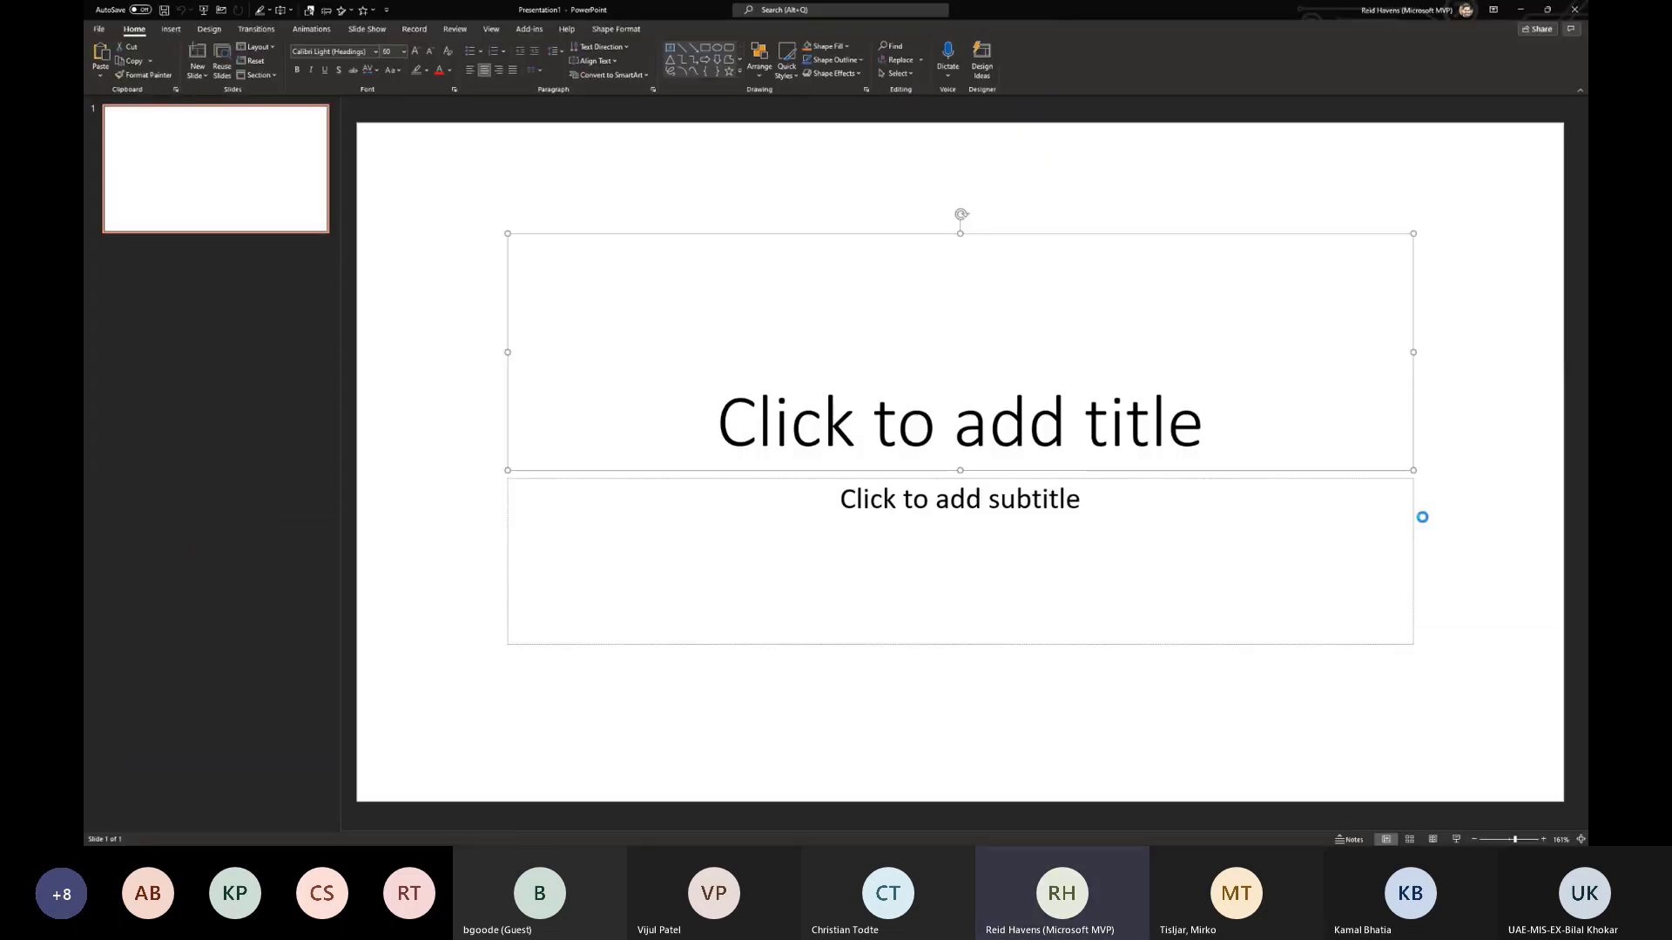
key("Delete")
left_click(170, 29)
left_click(298, 57)
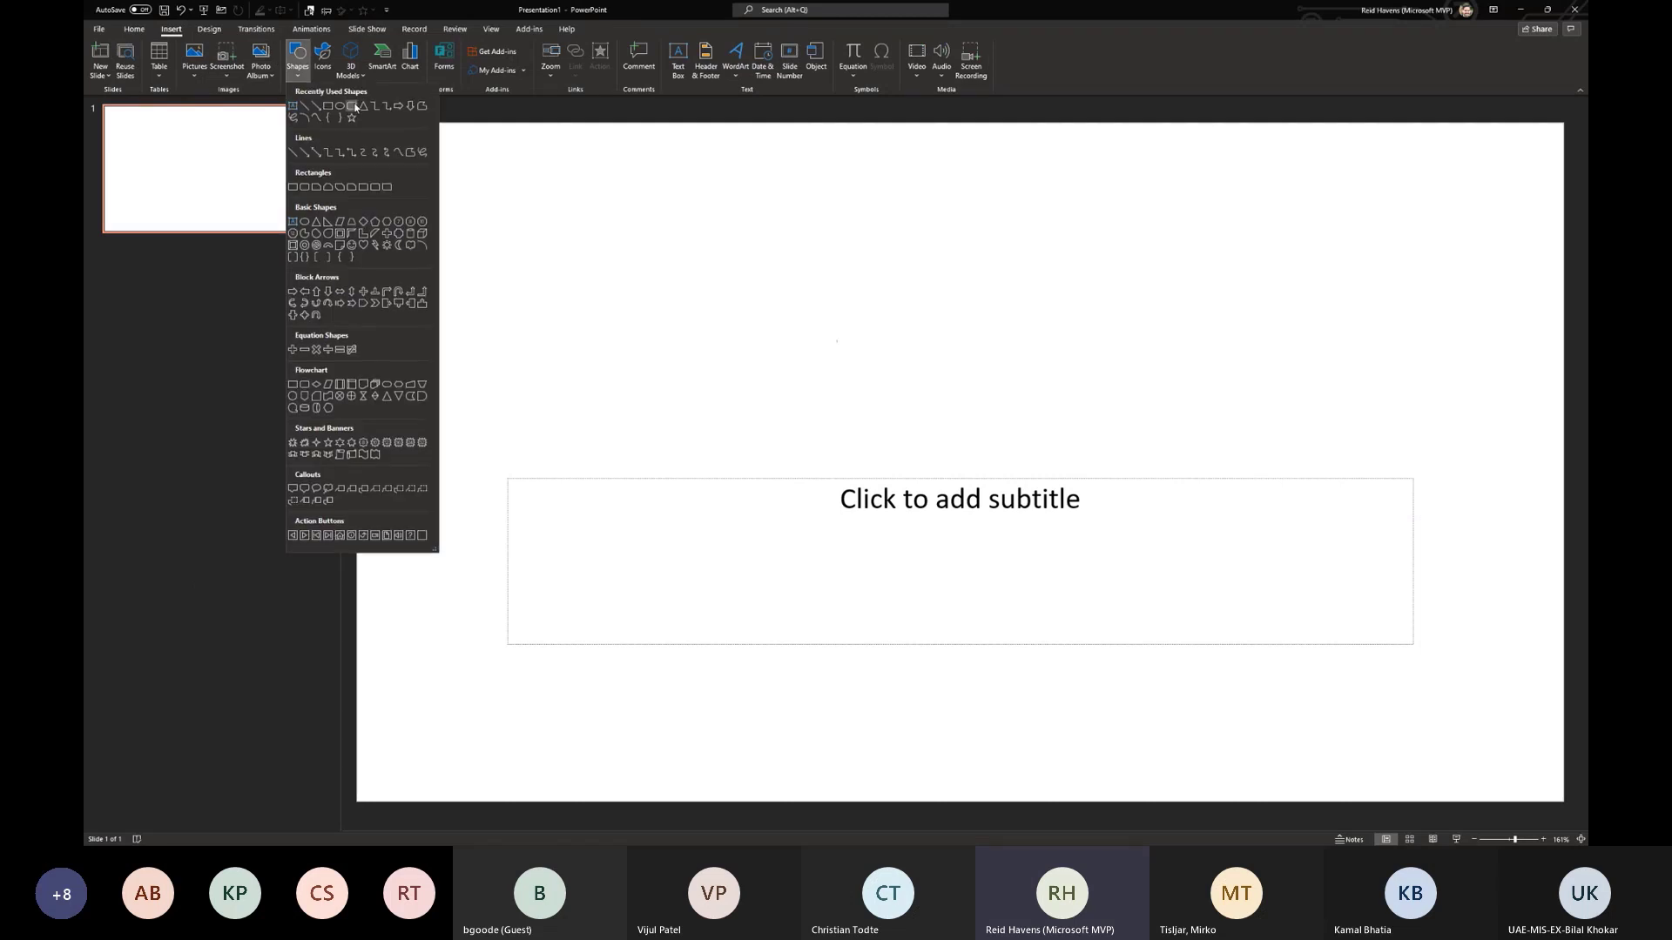
left_click(333, 107)
left_click_drag(552, 169, 818, 436)
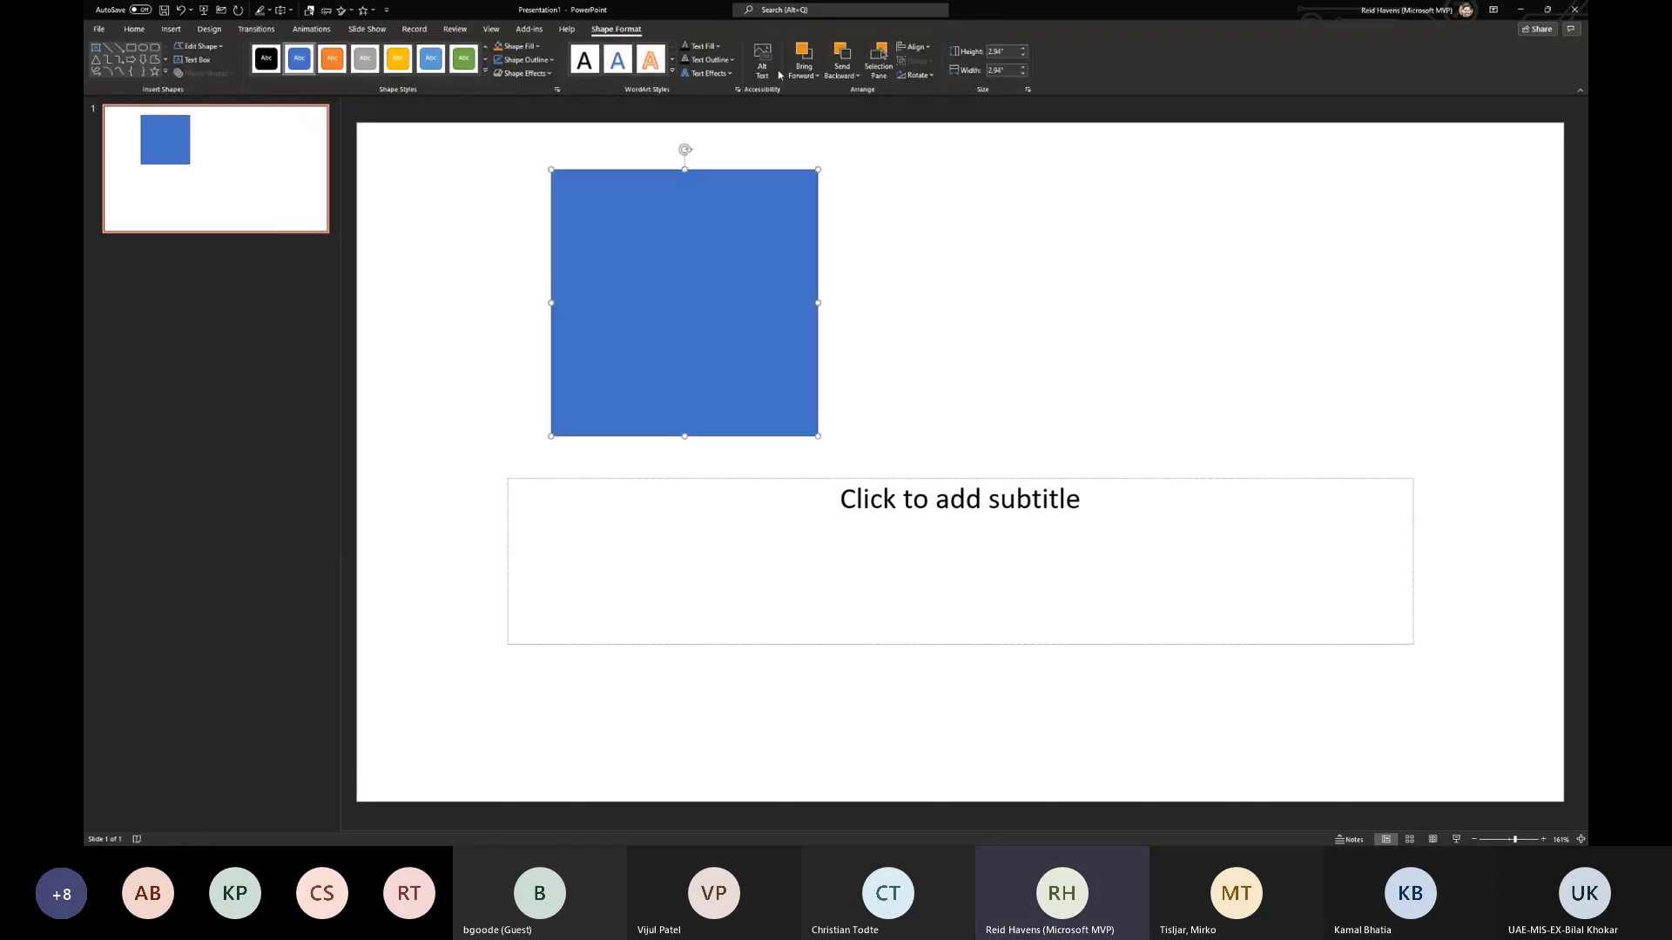
- Remove the square's fill and give it a dark outline
left_click(526, 59)
left_click(533, 189)
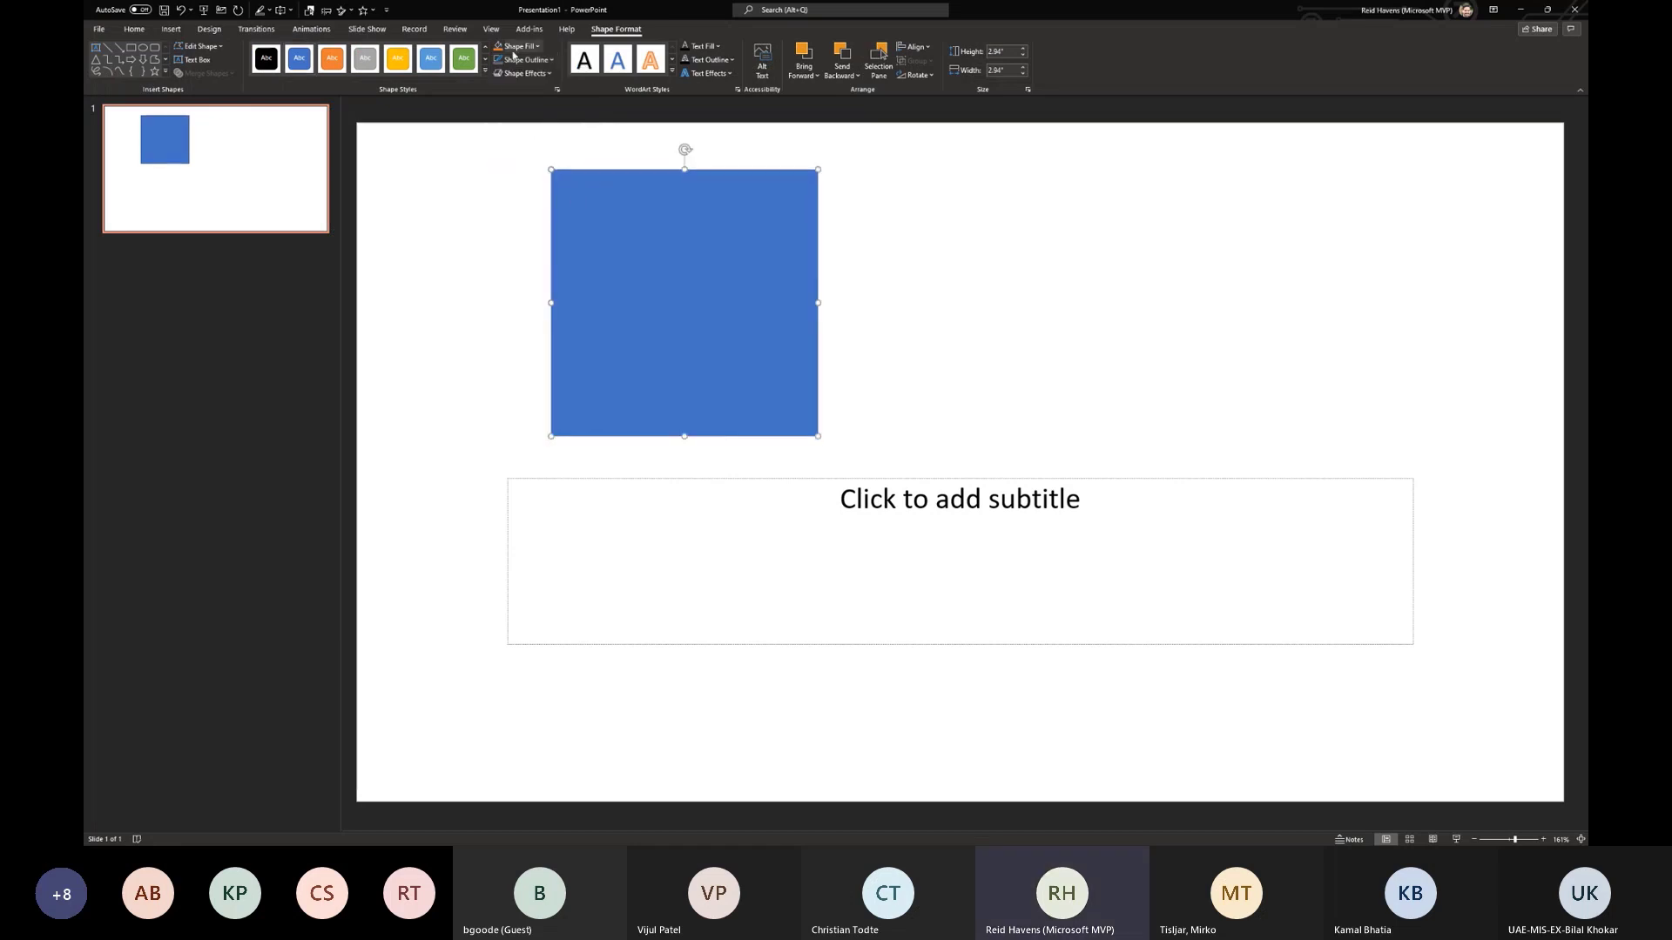
left_click(525, 59)
left_click(538, 89)
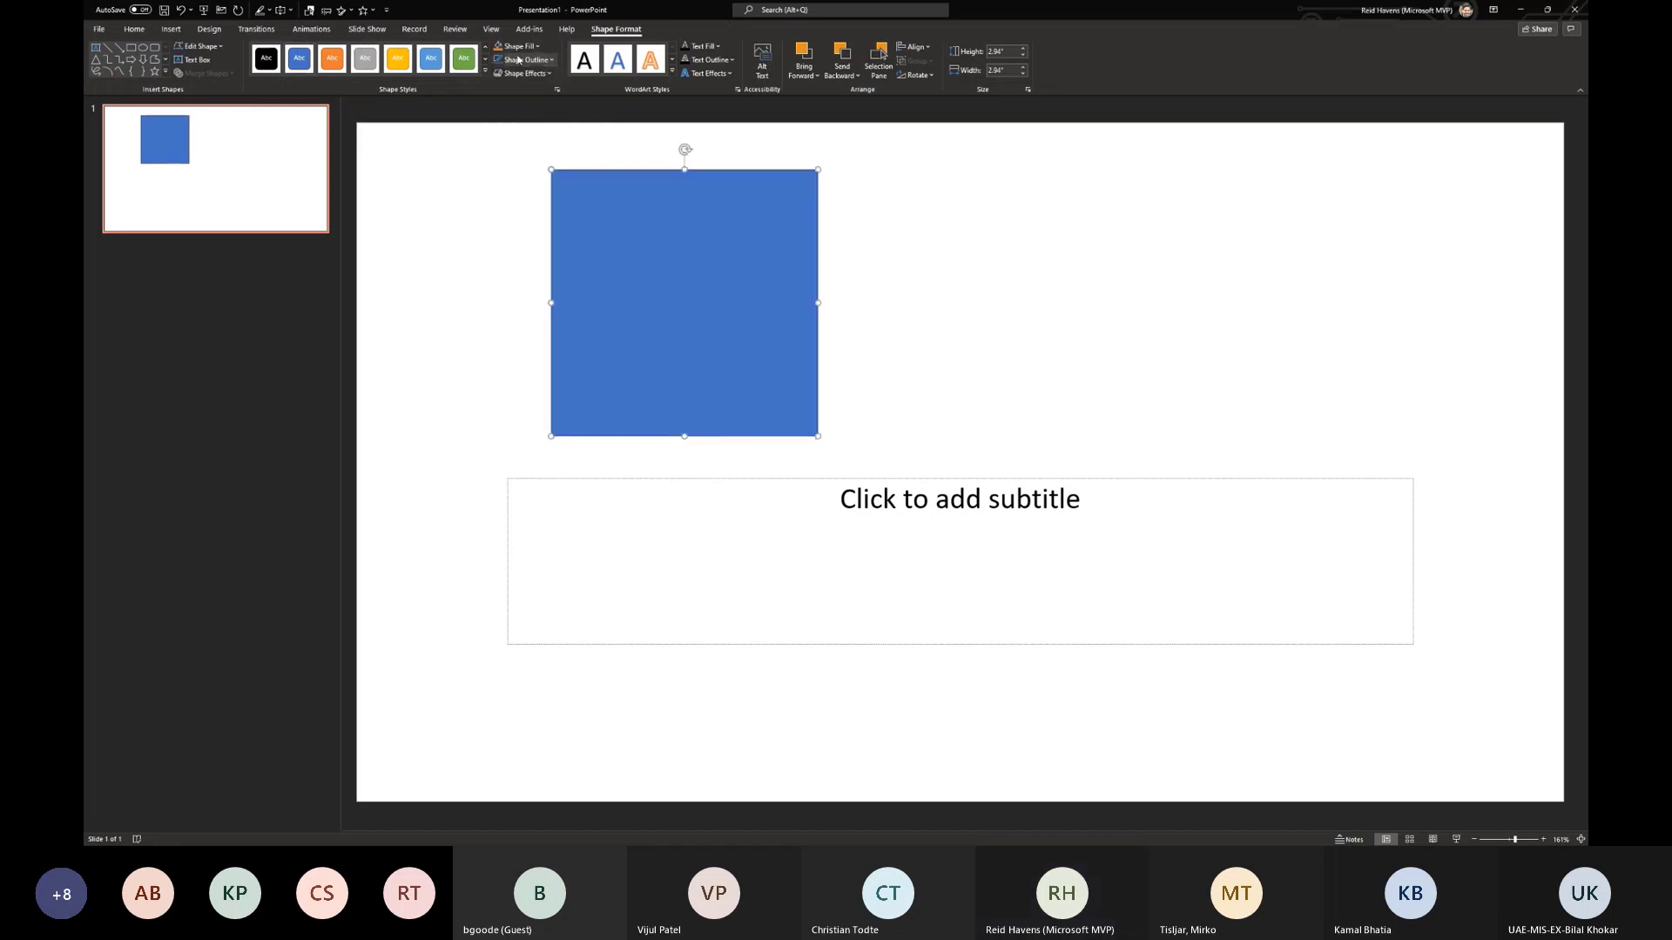
left_click(519, 45)
left_click(523, 175)
left_click(474, 160)
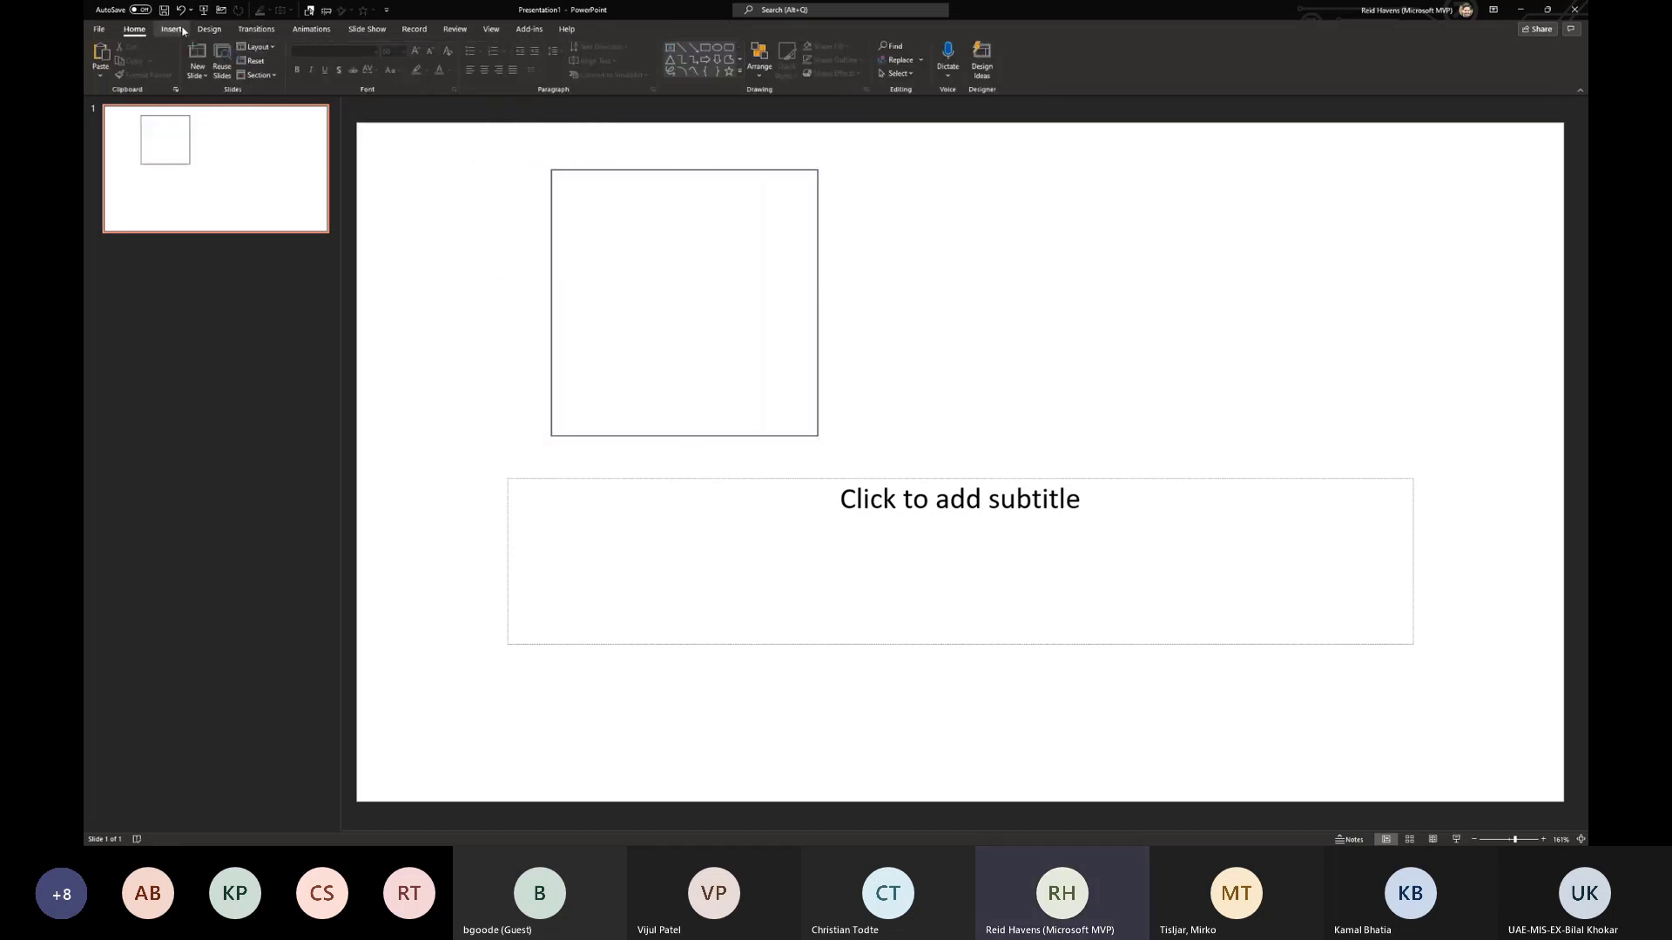
- Draw a narrow vertical blue bar just inside the square's left edge and delete the subtitle placeholder
left_click(171, 29)
left_click(297, 57)
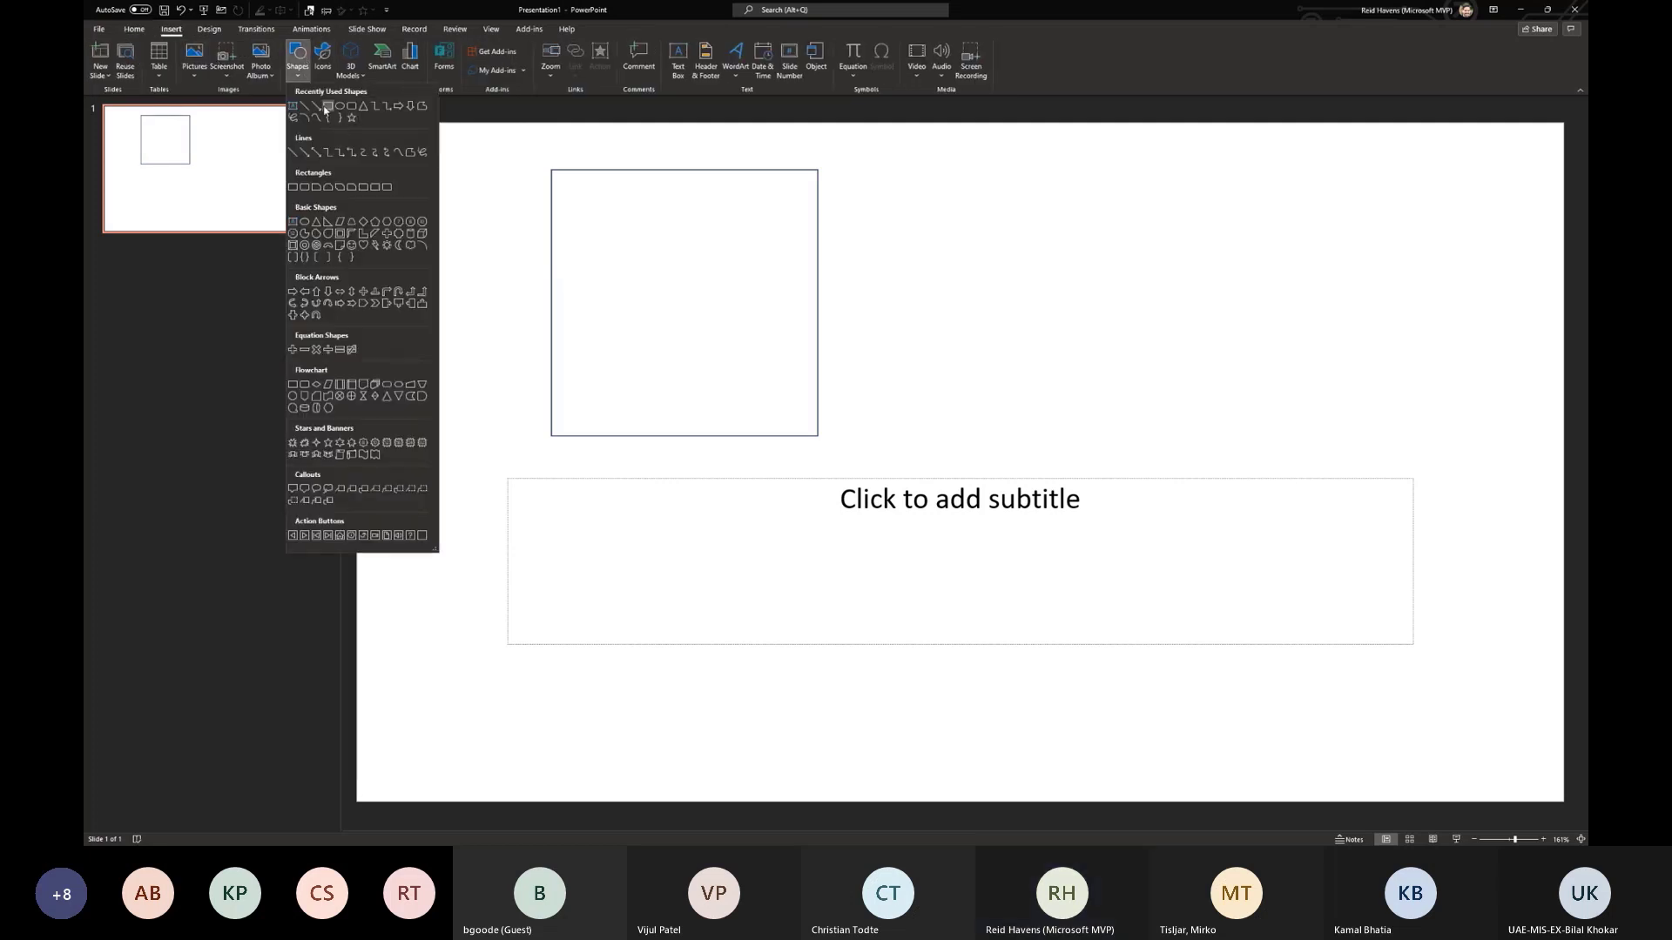
left_click(324, 108)
left_click(574, 191)
mouse_move(596, 297)
left_mouse_down()
mouse_move(605, 429)
mouse_move(602, 401)
left_mouse_up()
left_click_drag(495, 433, 1567, 730)
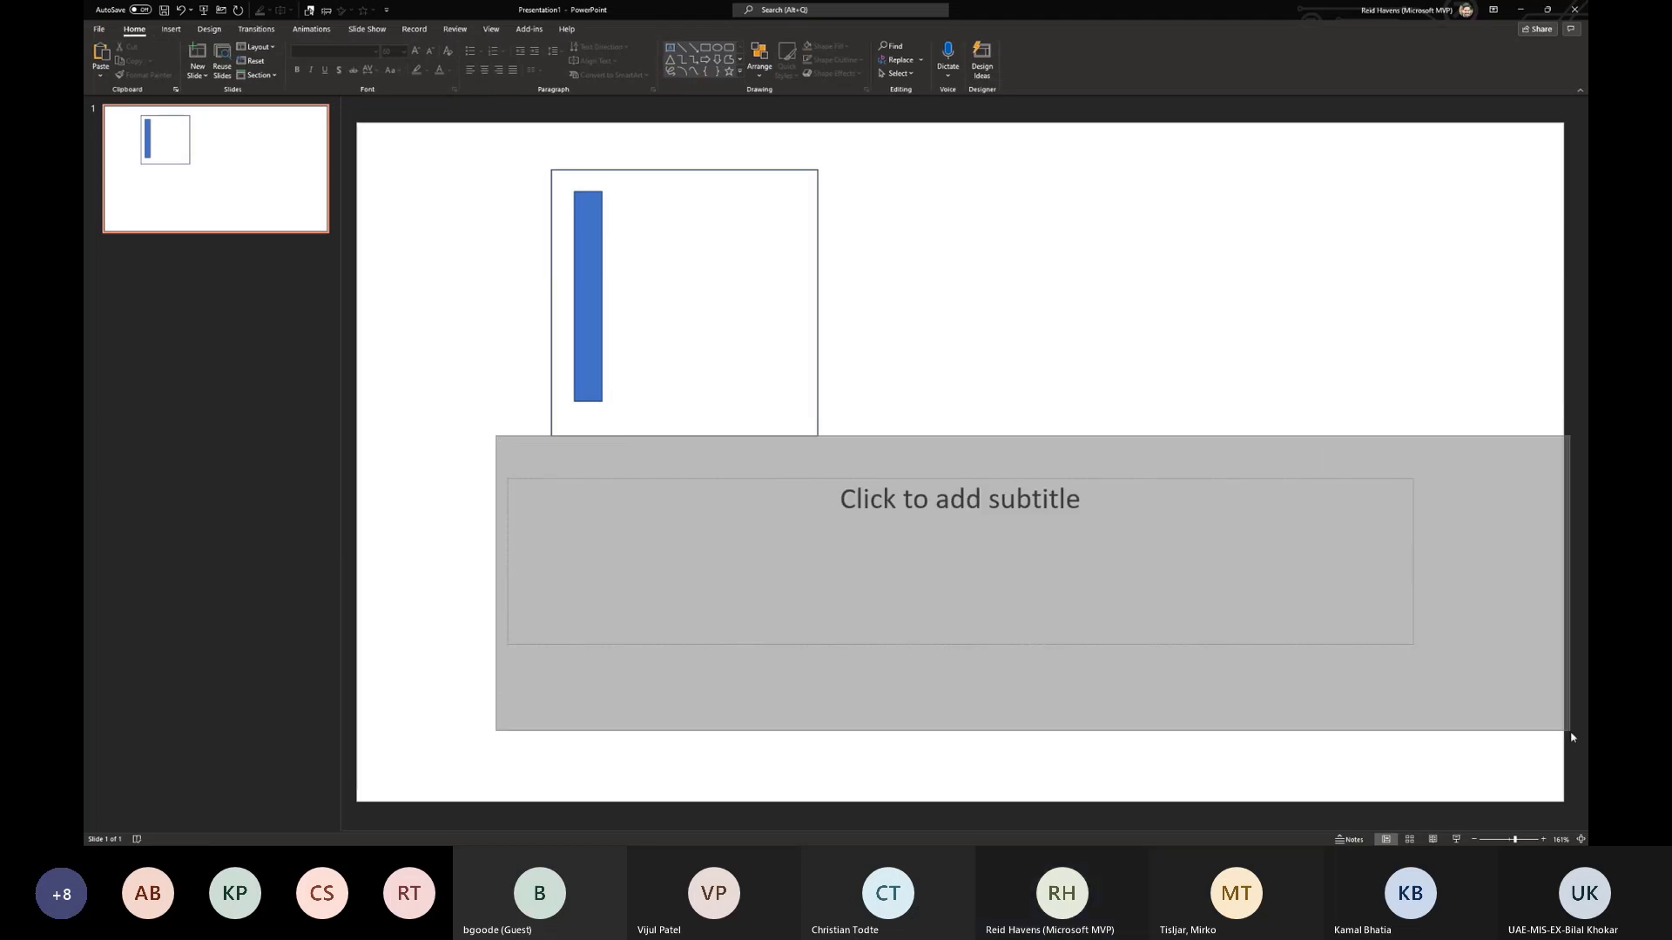
key("Delete")
- Minimise the Beyond Buttons presentation and maximise the window of the new presentation
left_click(1520, 11)
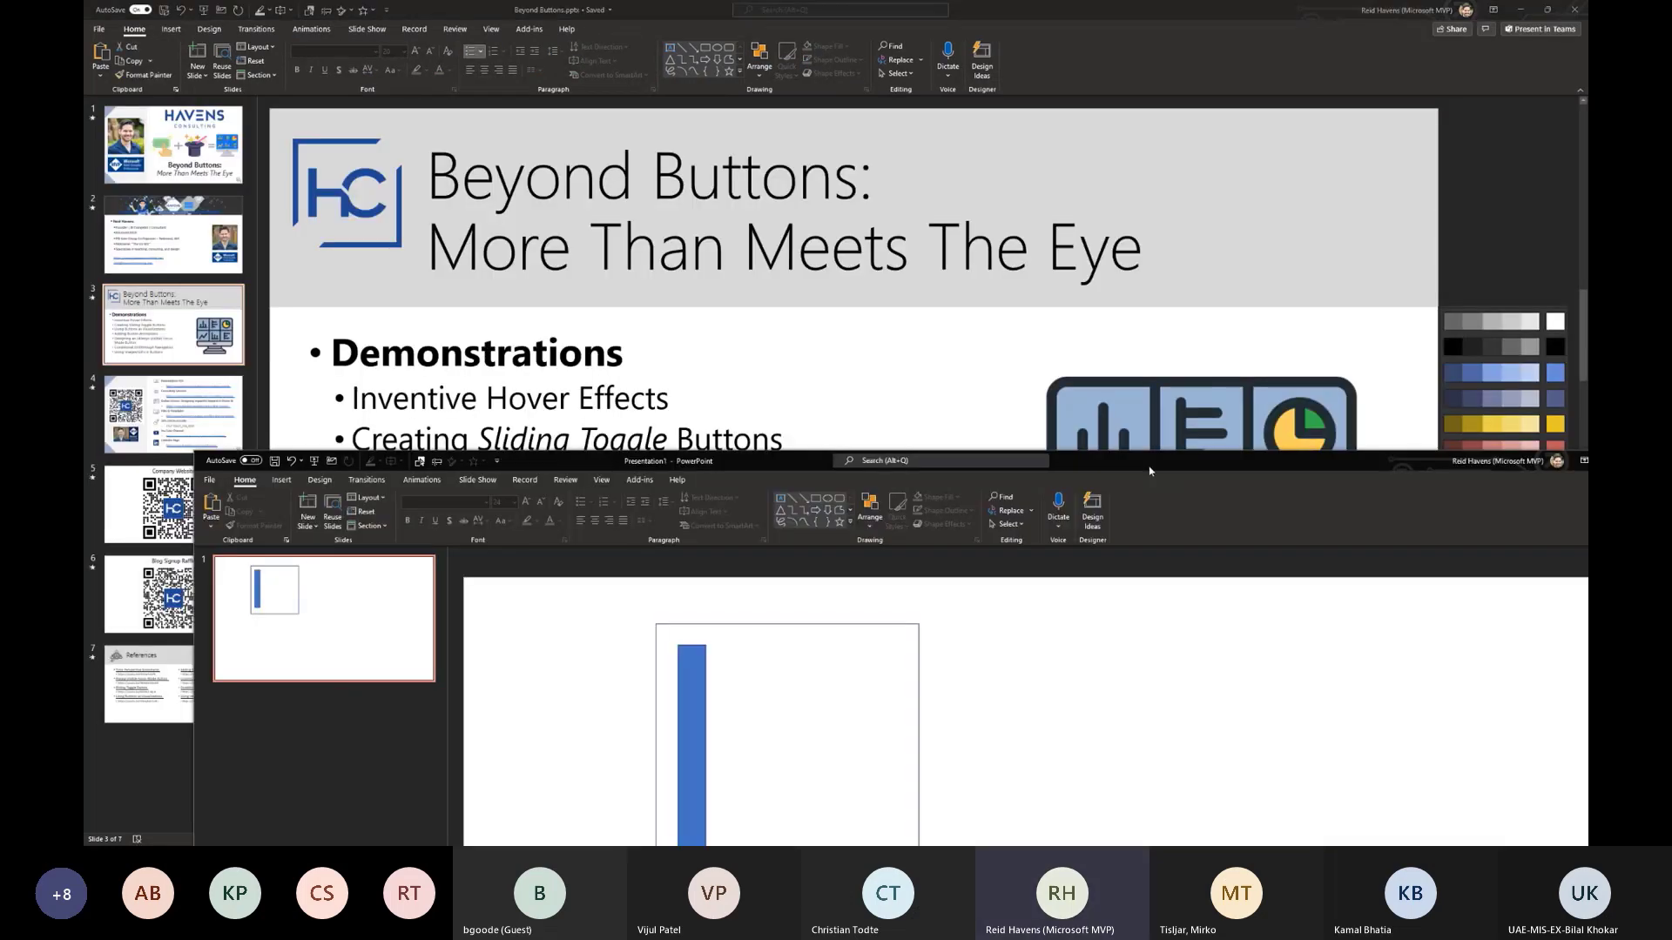
left_click(1522, 15)
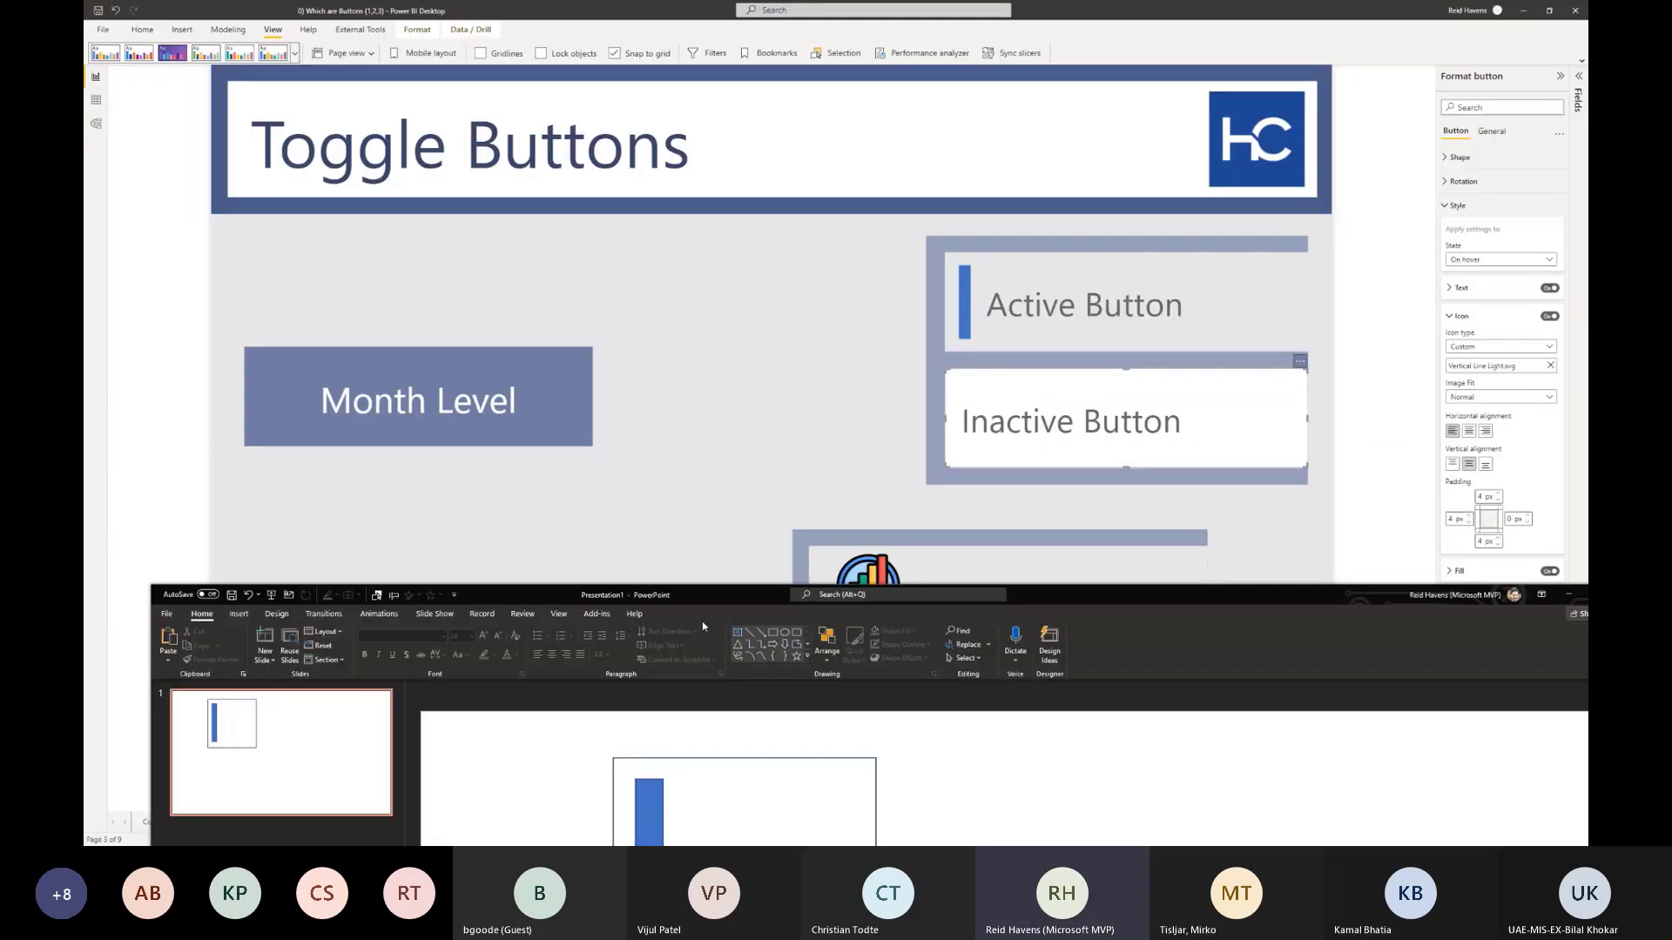
left_click_drag(713, 598, 616, 2)
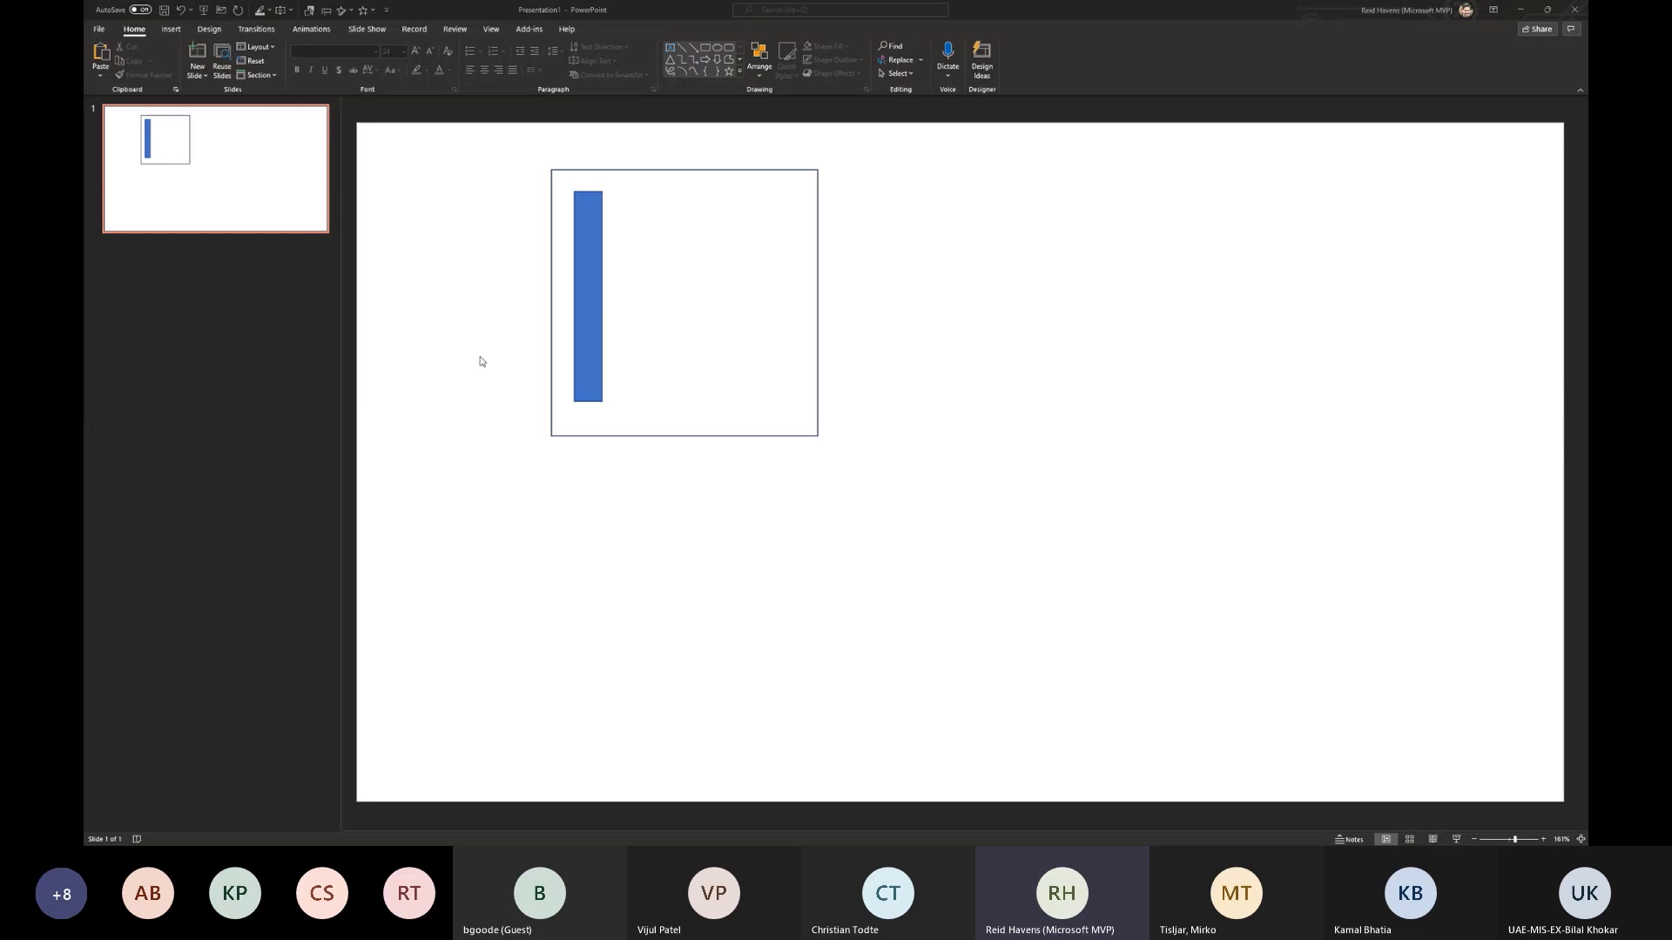
- Move the blue bar out of the square and try saving it as a picture in Scalable Vector Graphics (*.svg) format
left_click_drag(592, 310, 1050, 321)
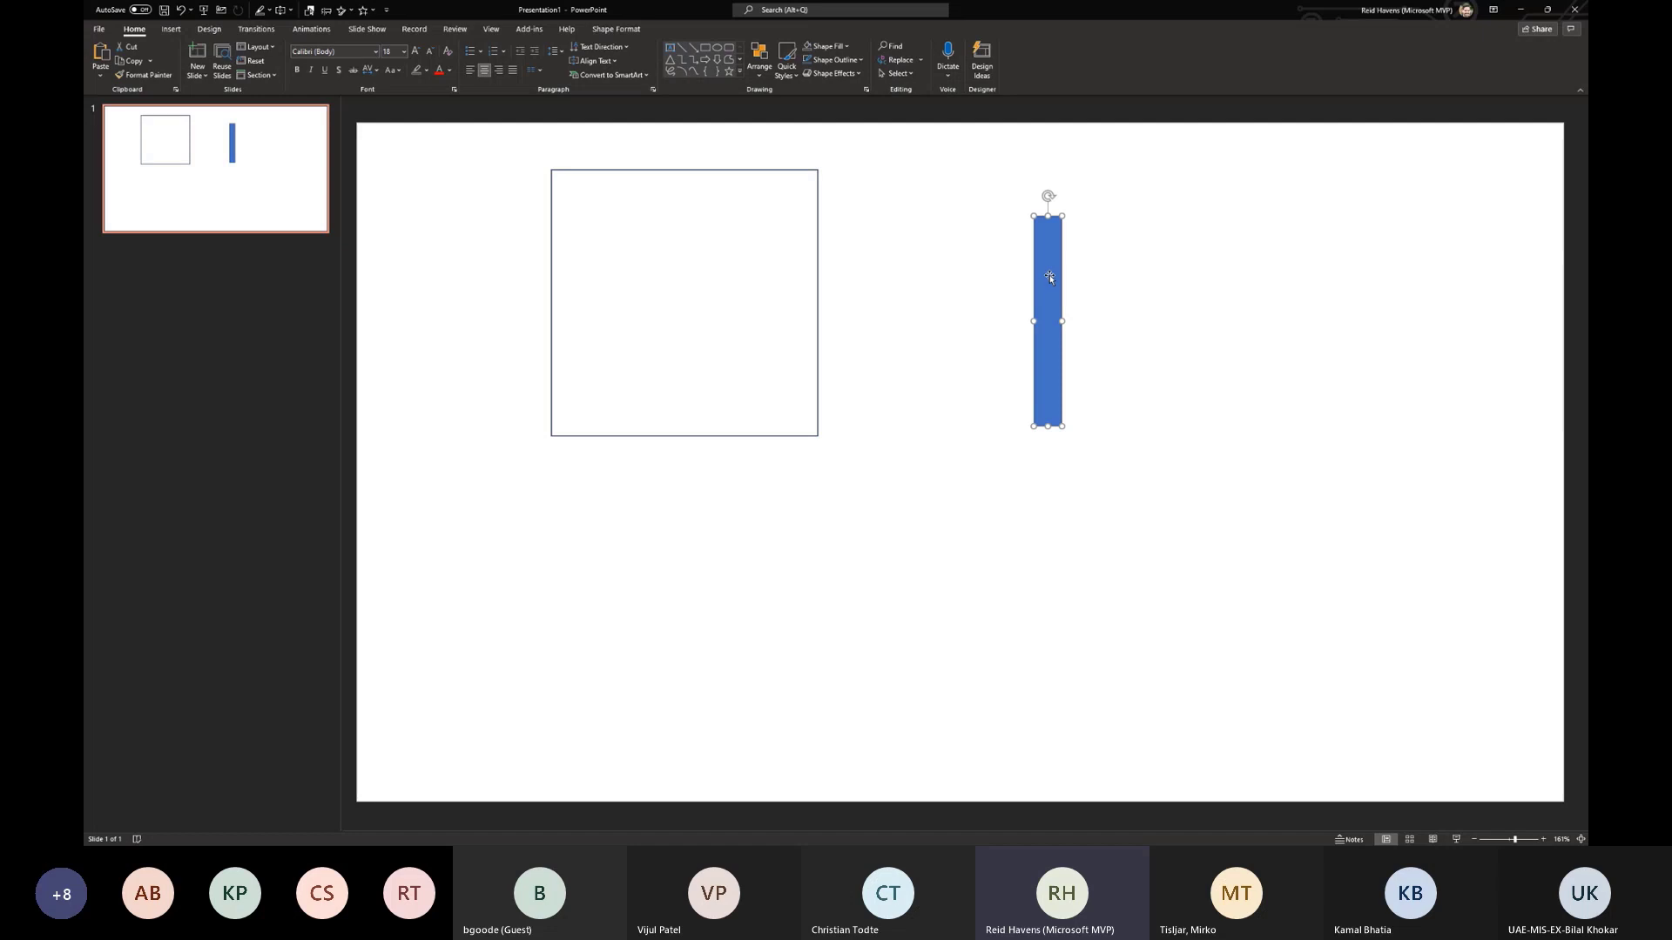
right_click(1050, 277)
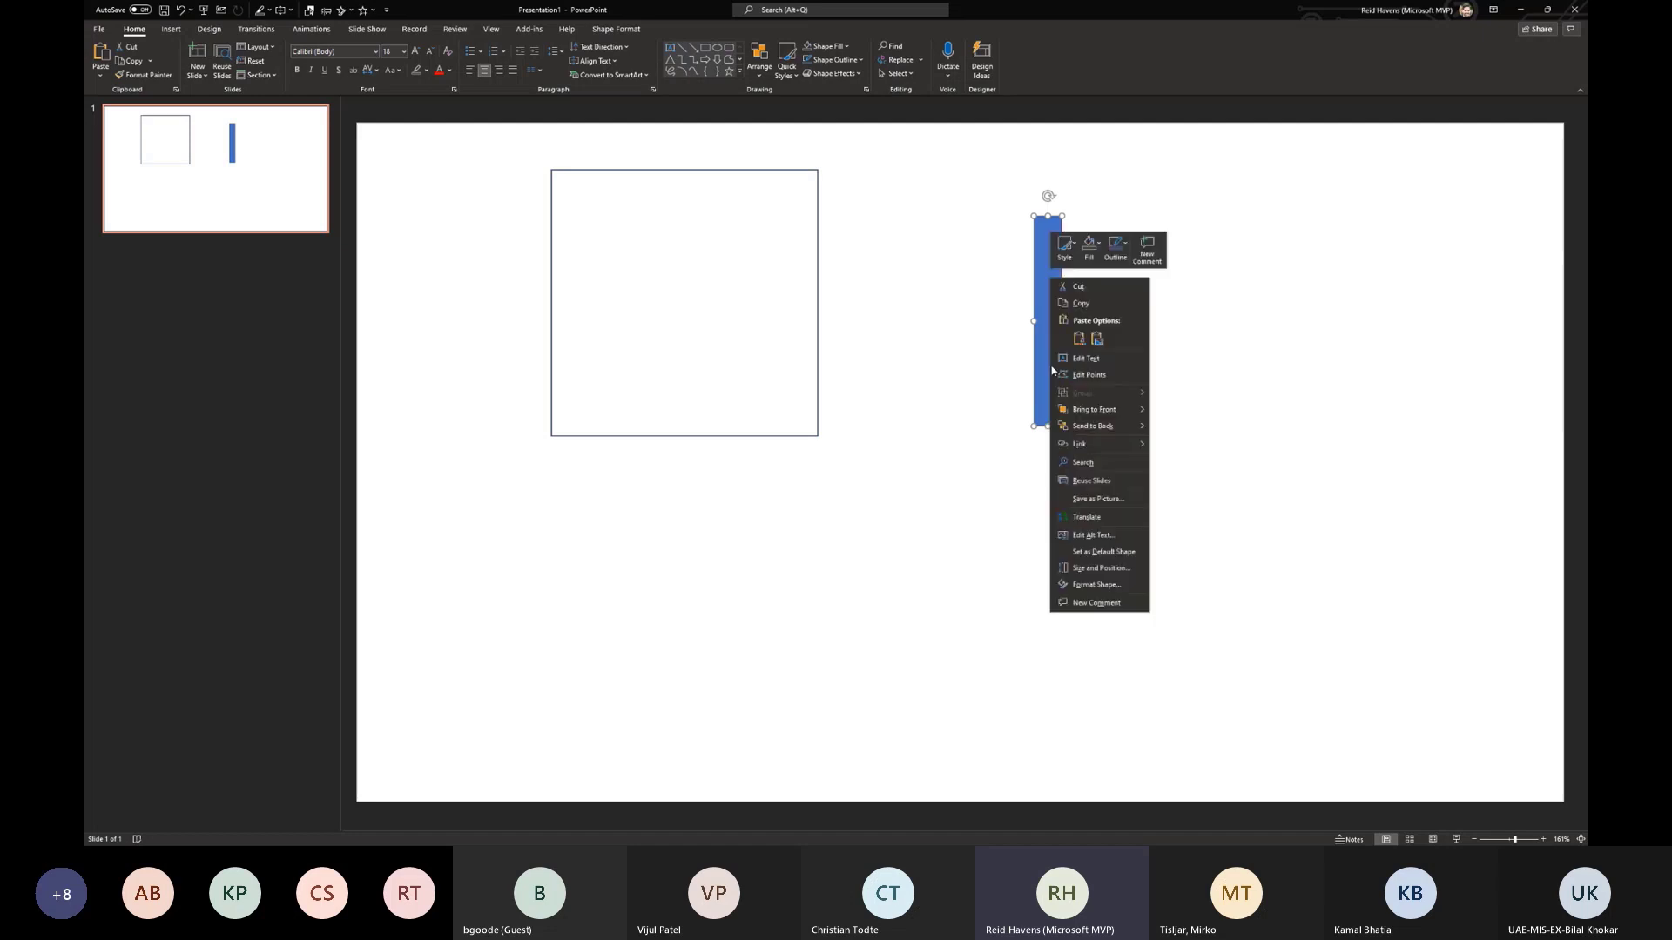
left_click(1079, 518)
left_click(234, 378)
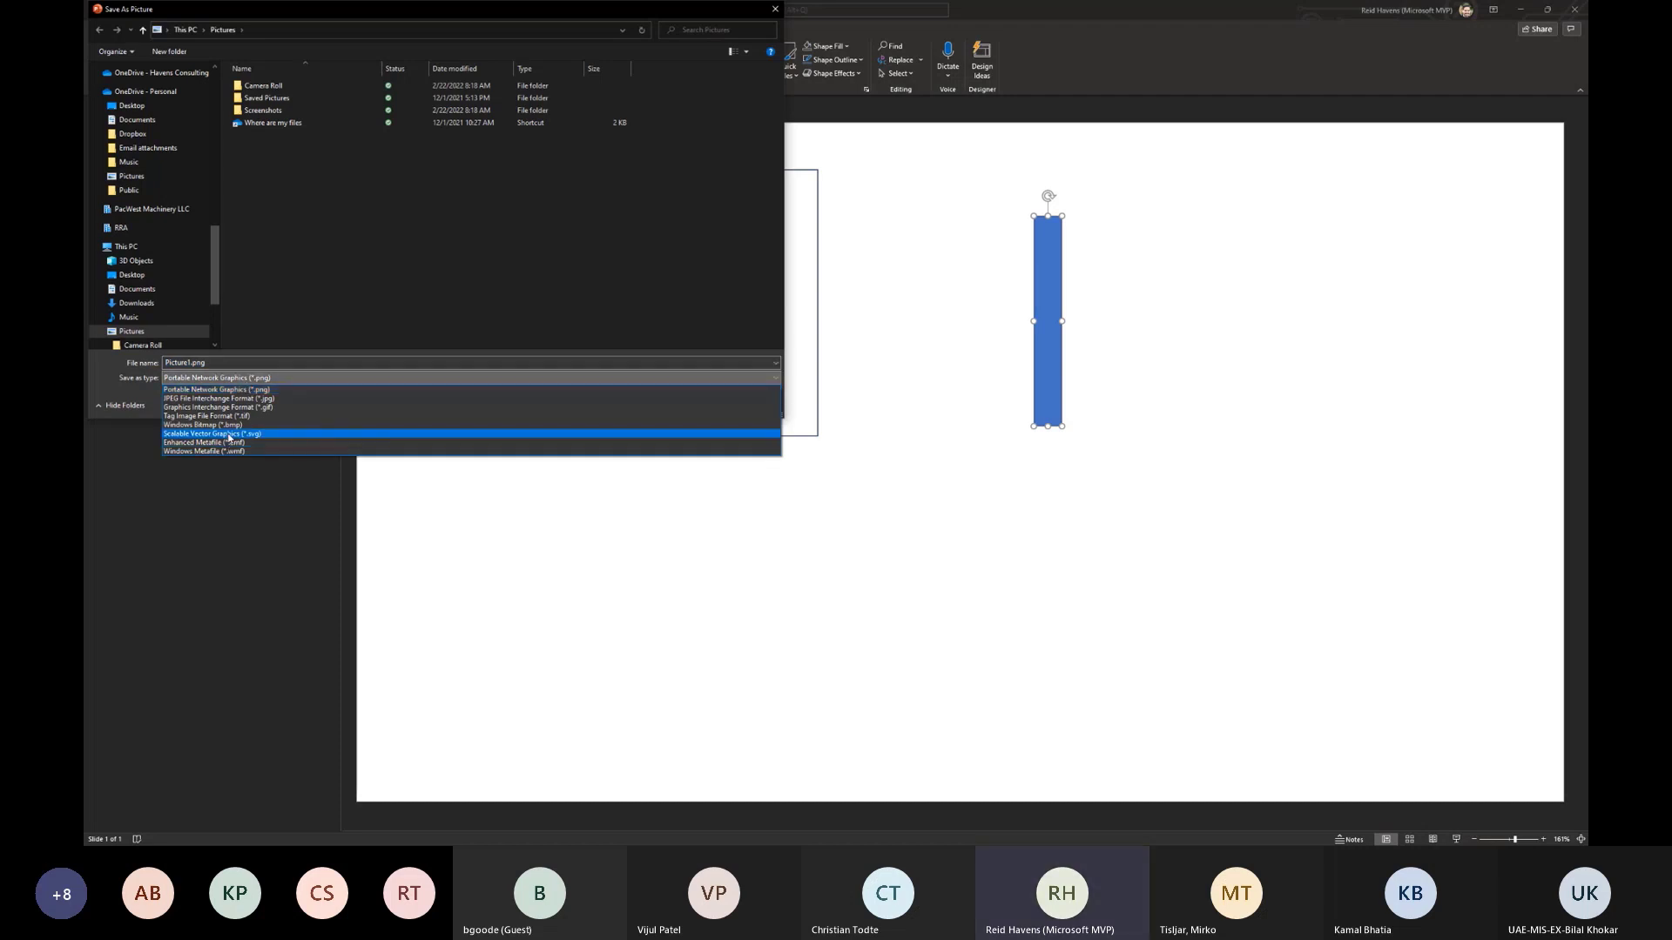
left_click(229, 435)
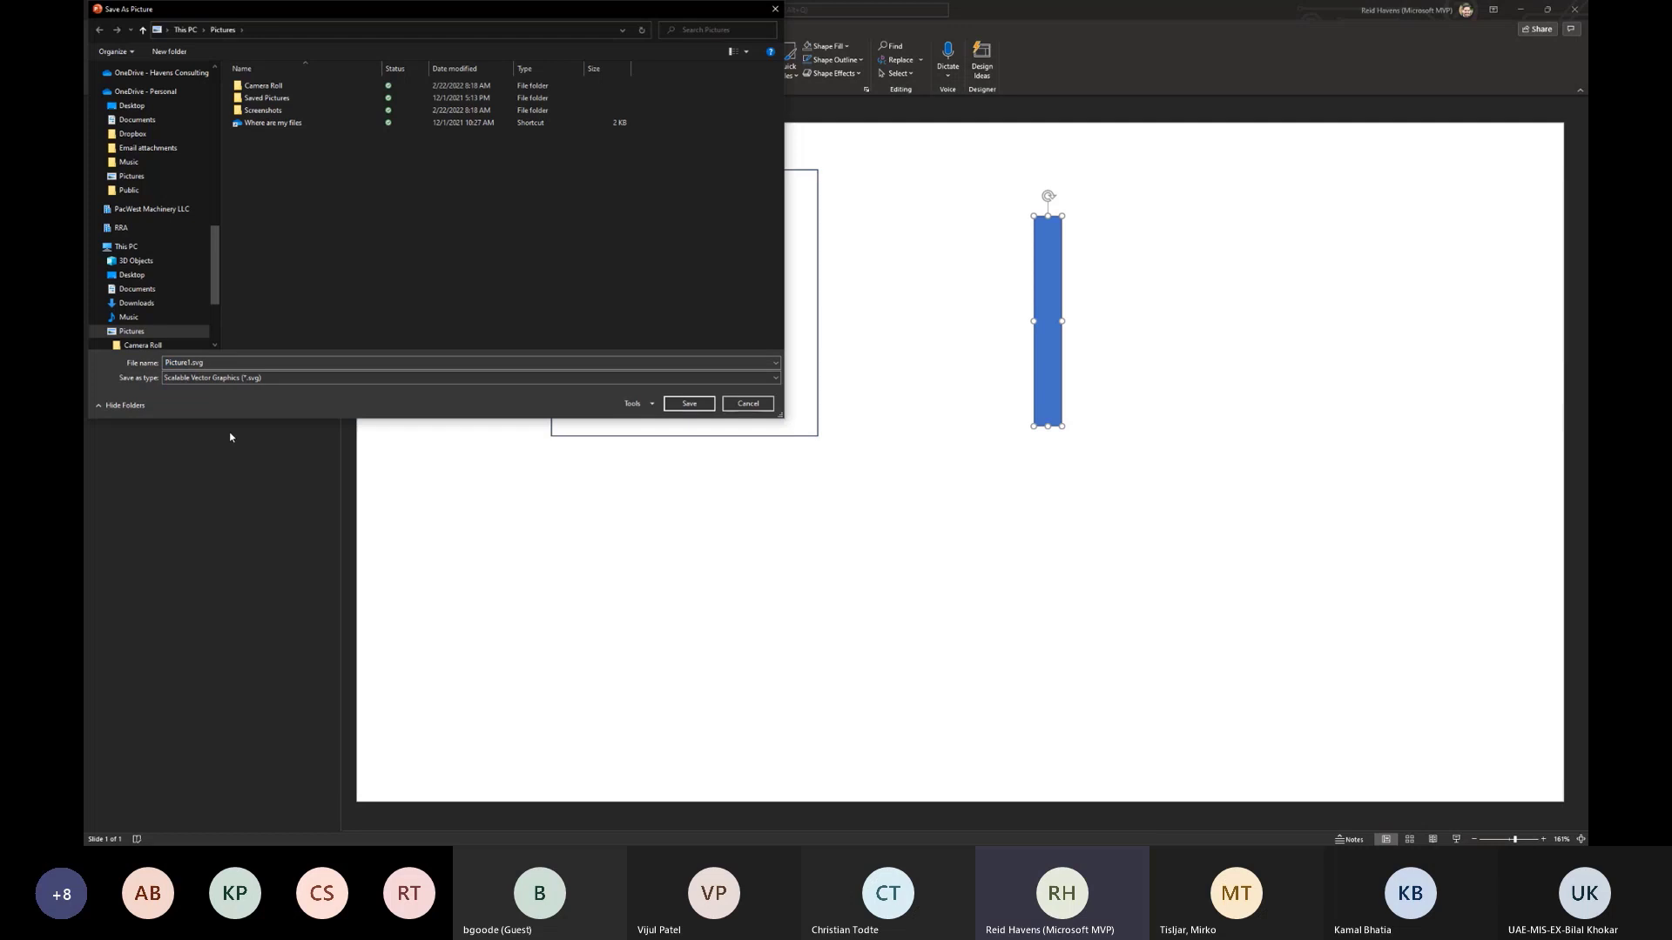
left_click(748, 404)
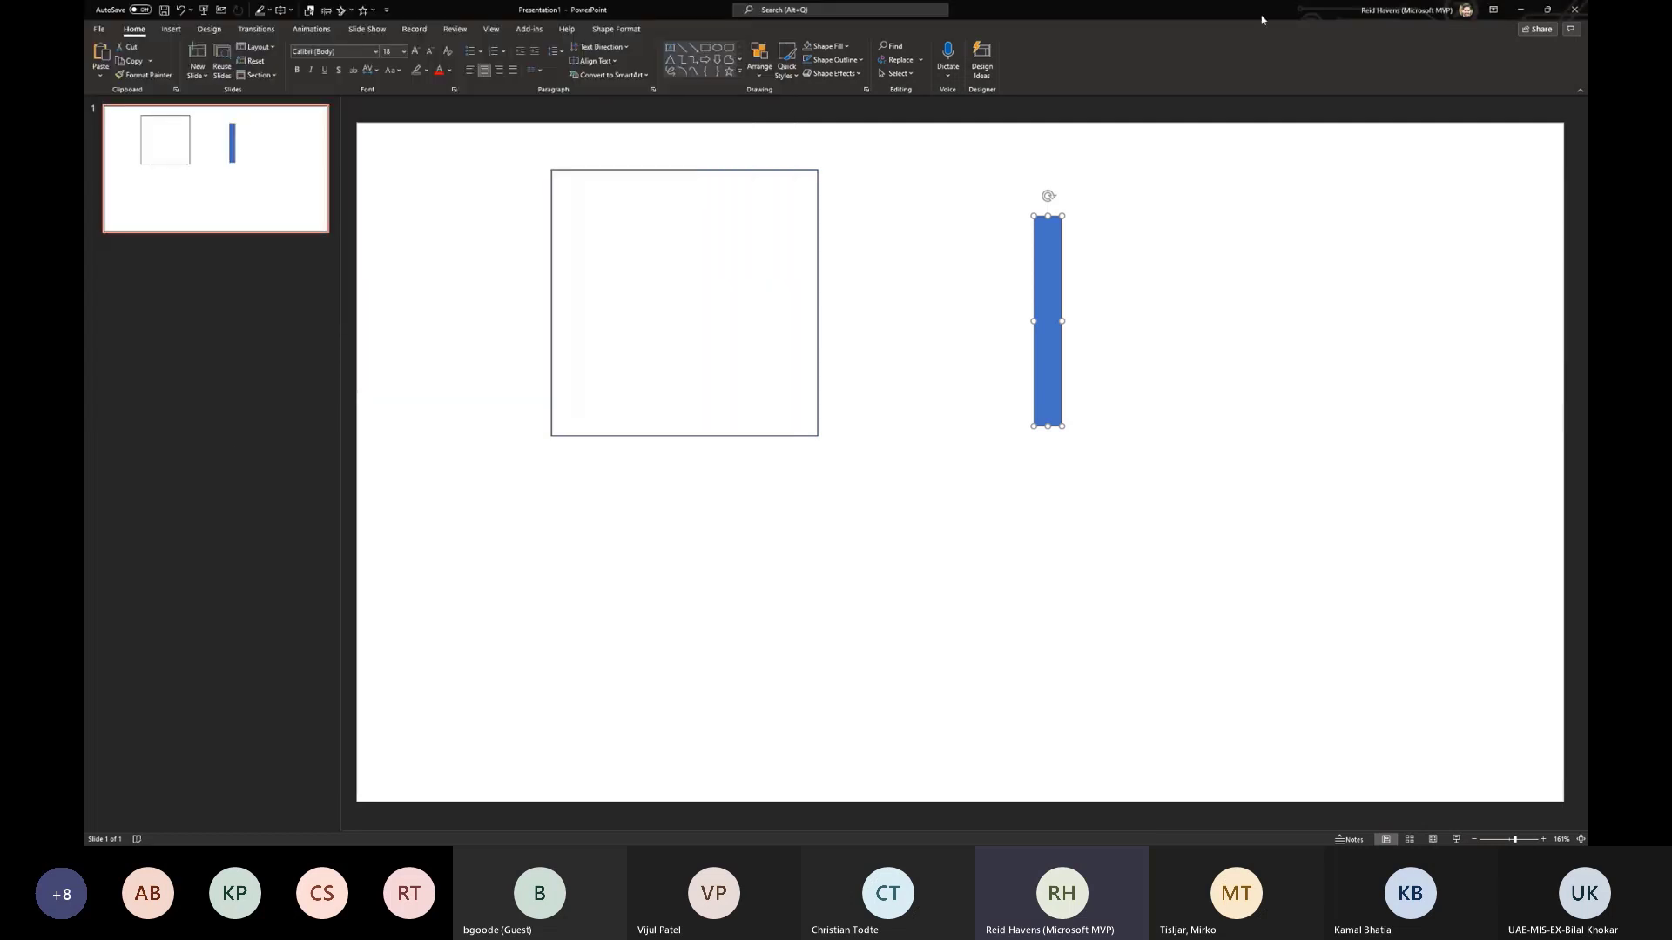
- Bring the new presentation back over the report and move the blue bar back inside the square's left edge
left_click(1520, 9)
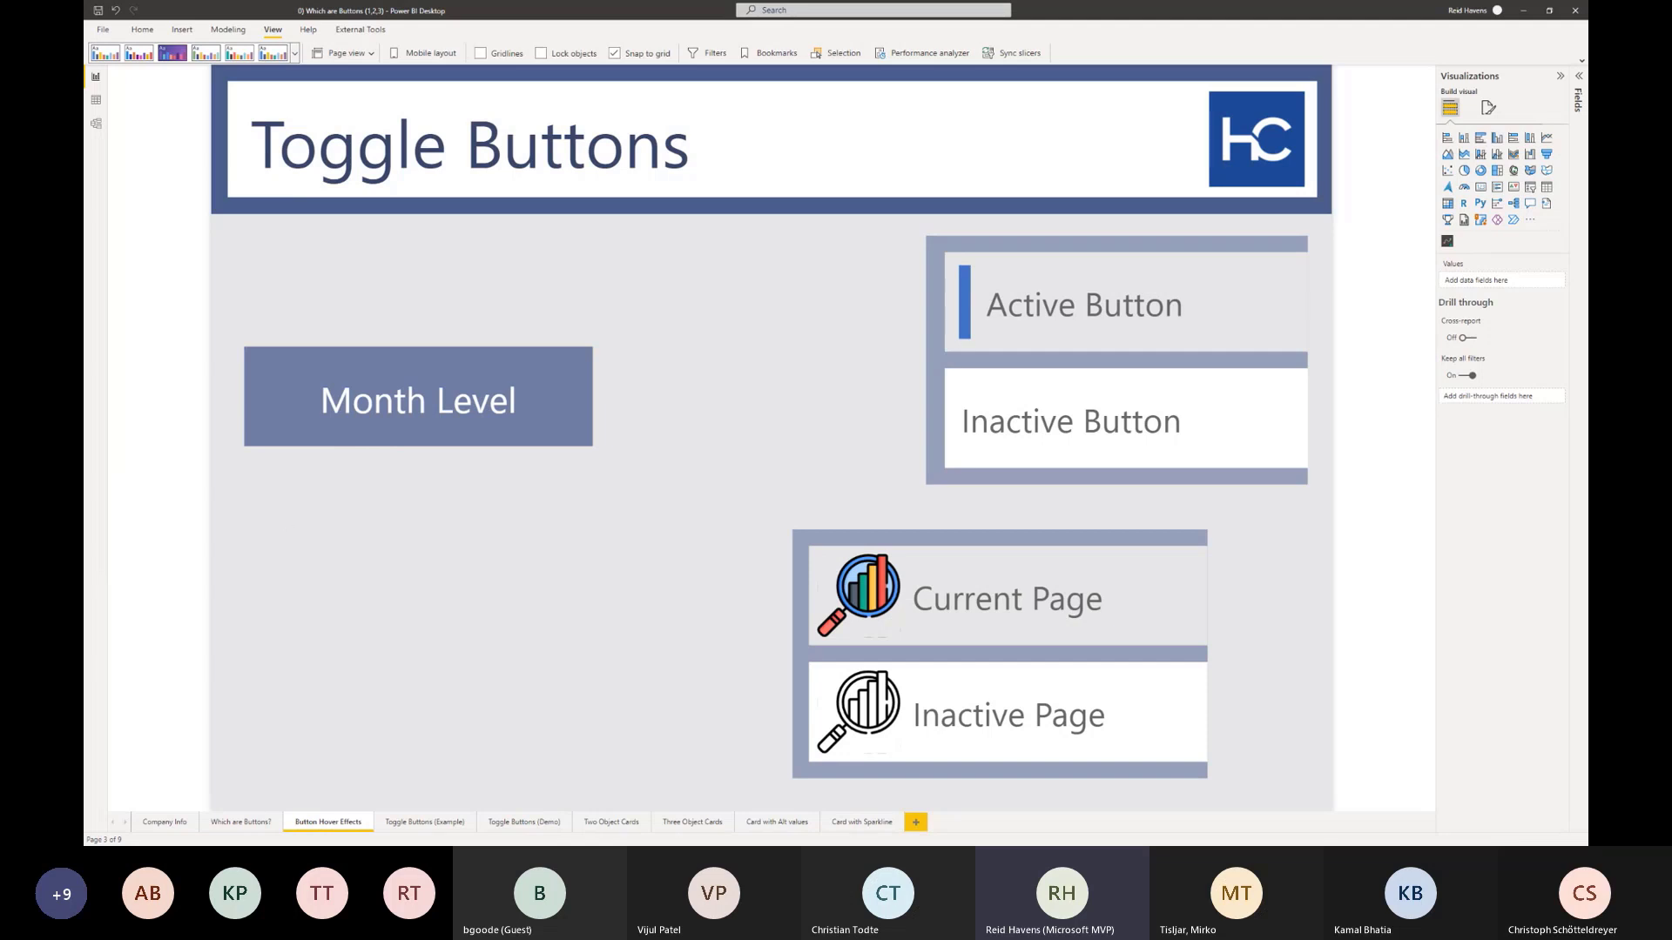
left_click_drag(85, 566, 601, 550)
double_click(641, 567)
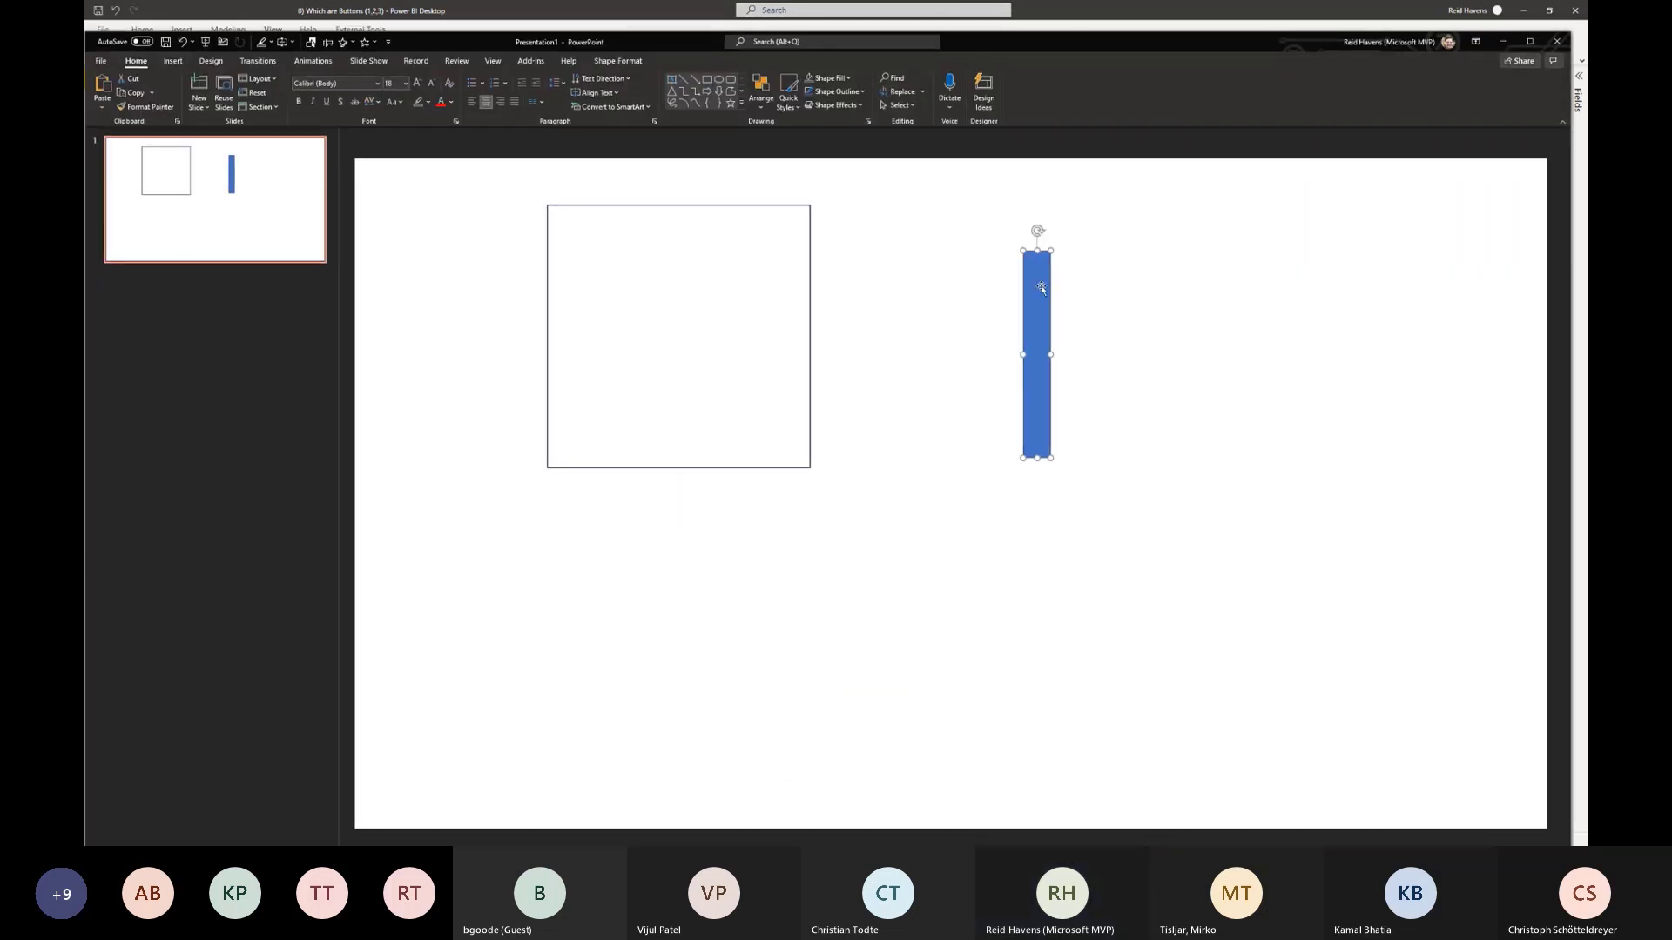
left_click_drag(1041, 312, 598, 292)
- Remove the outline from the large square around the blue bar so only its invisible frame remains
left_click_drag(483, 183, 878, 500)
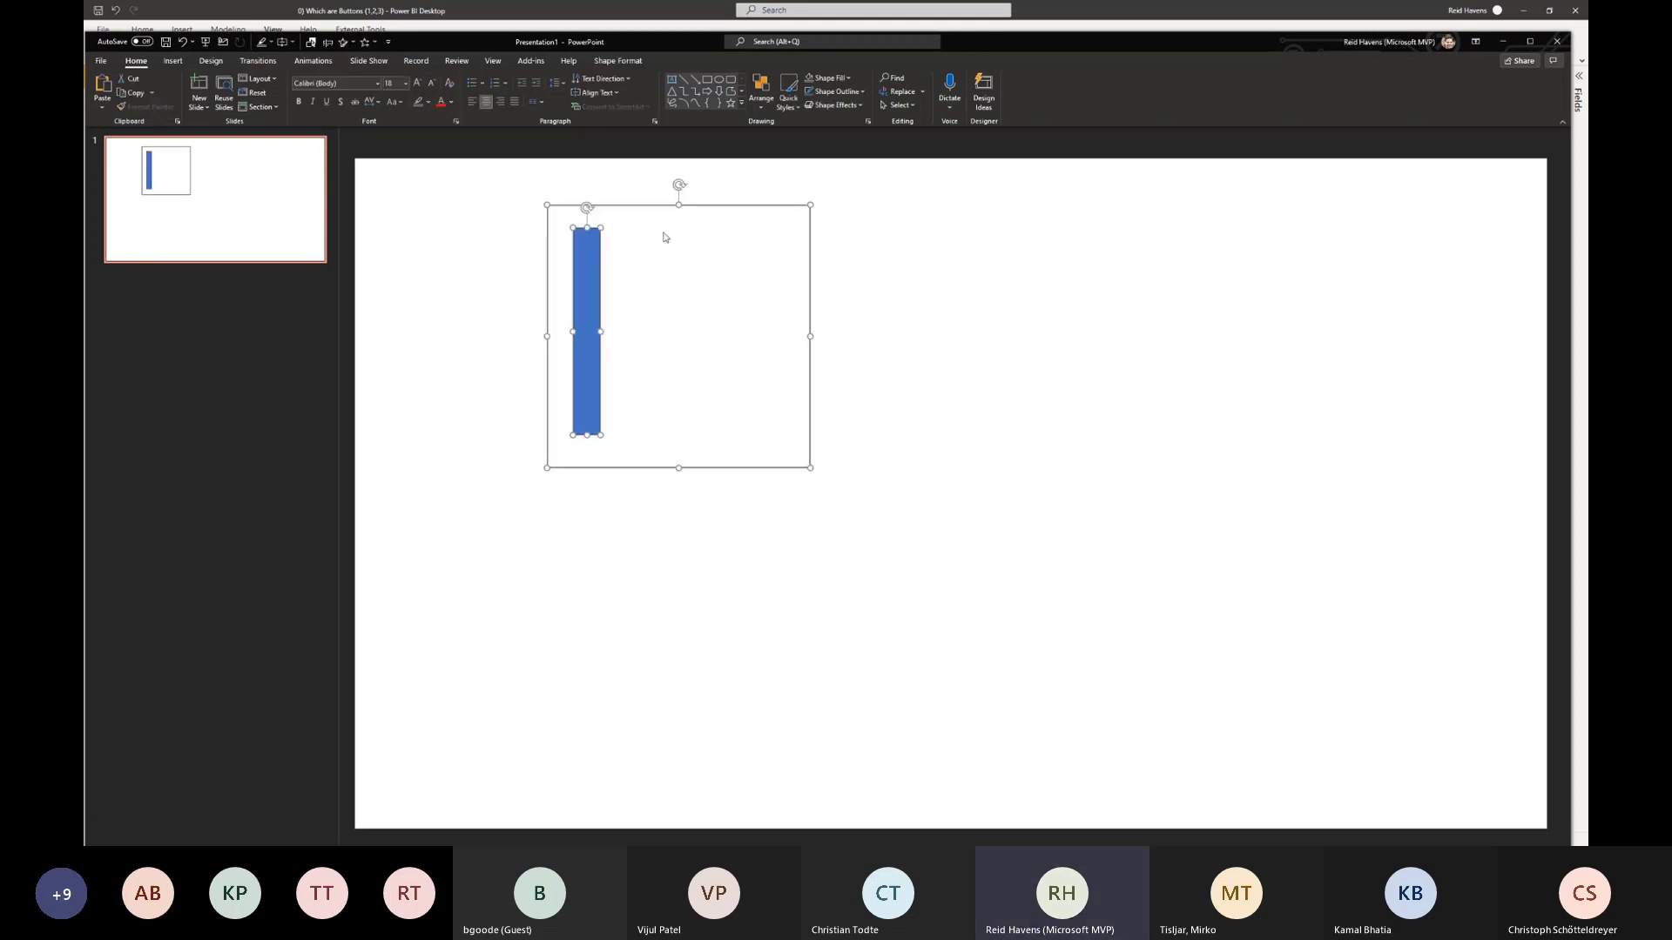
left_click(597, 193)
left_click(607, 206)
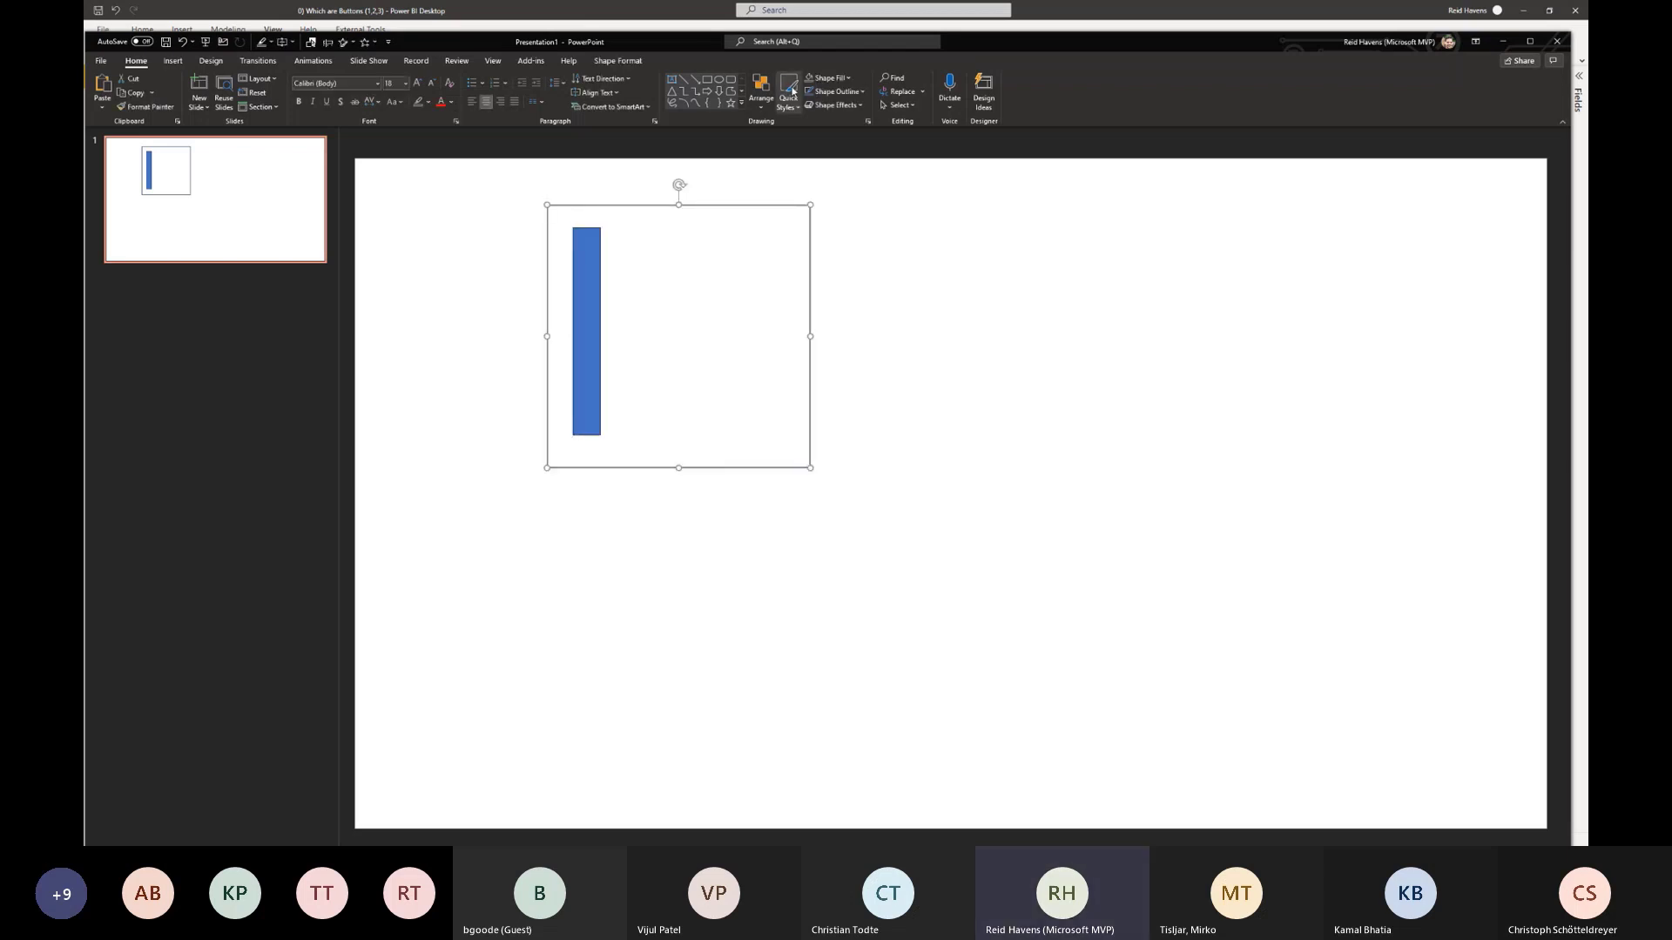
left_click(843, 92)
left_click(841, 220)
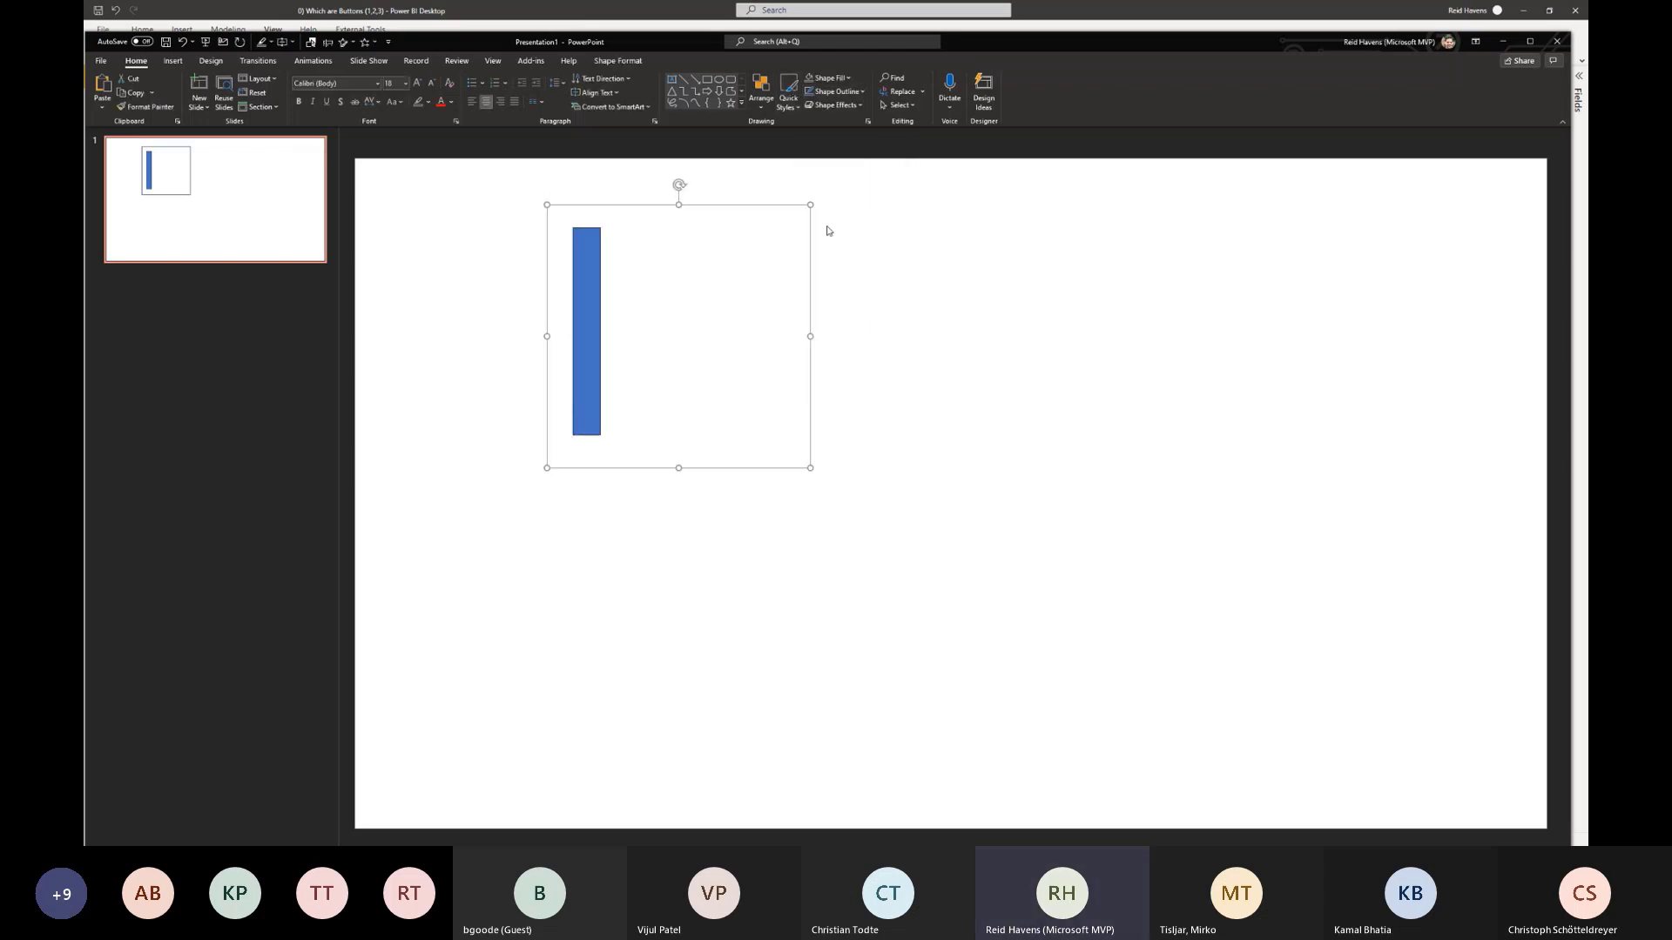
- Group the invisible square and the blue bar into a single object
left_click(525, 192)
left_click_drag(510, 180, 920, 520)
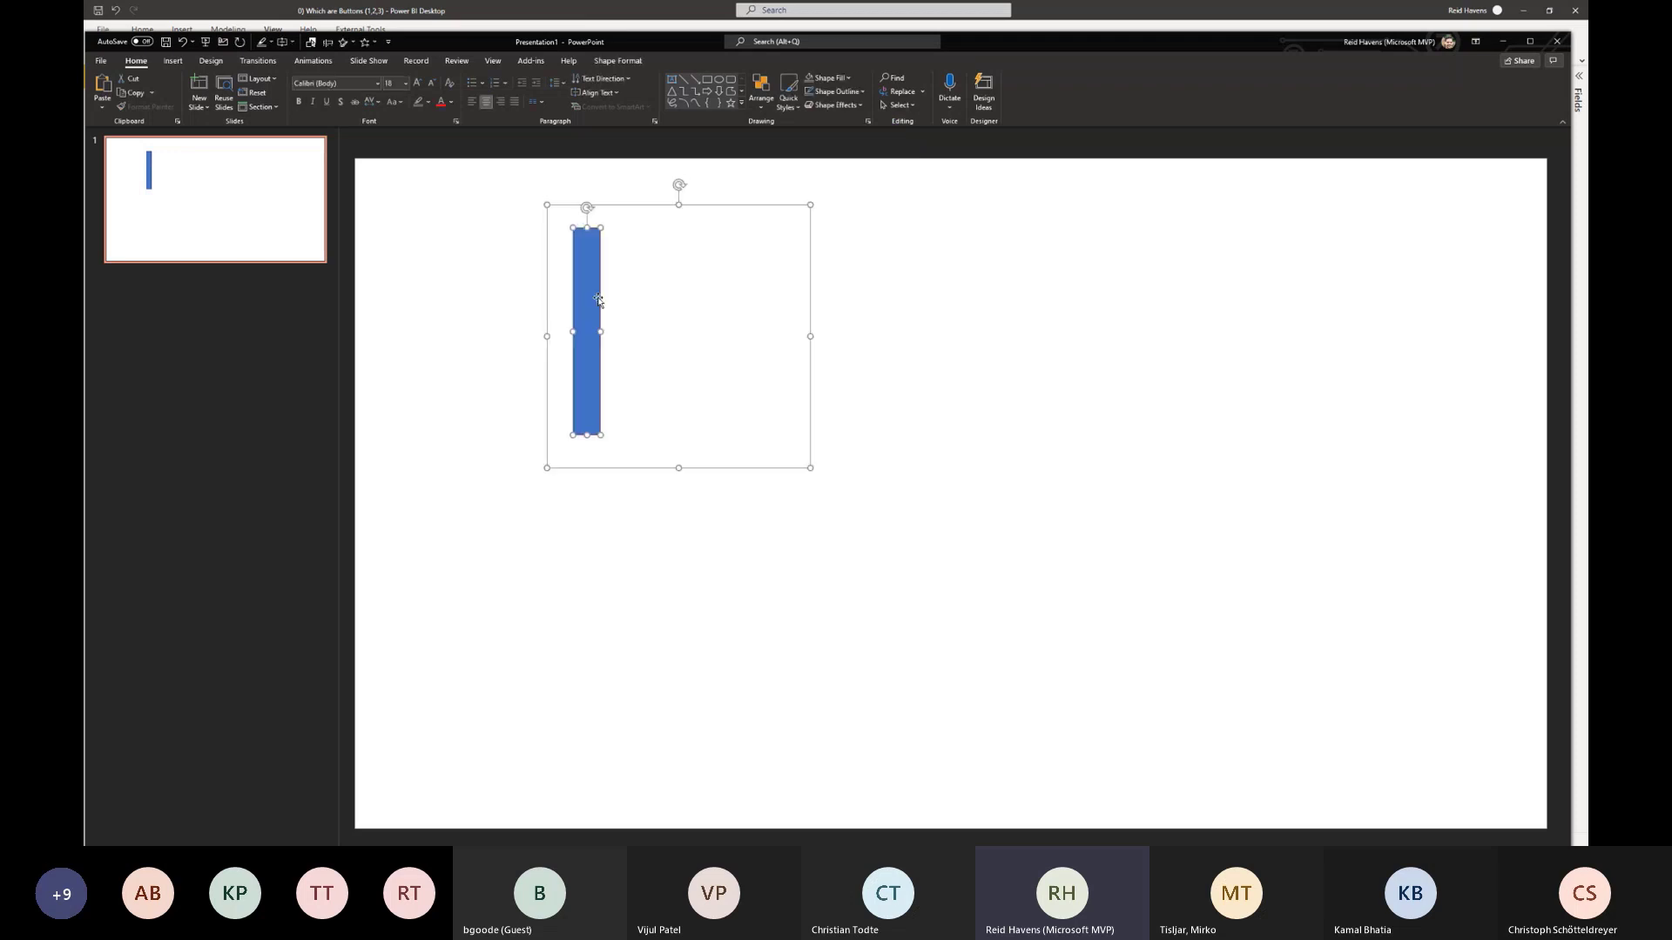
right_click(577, 264)
left_click(688, 347)
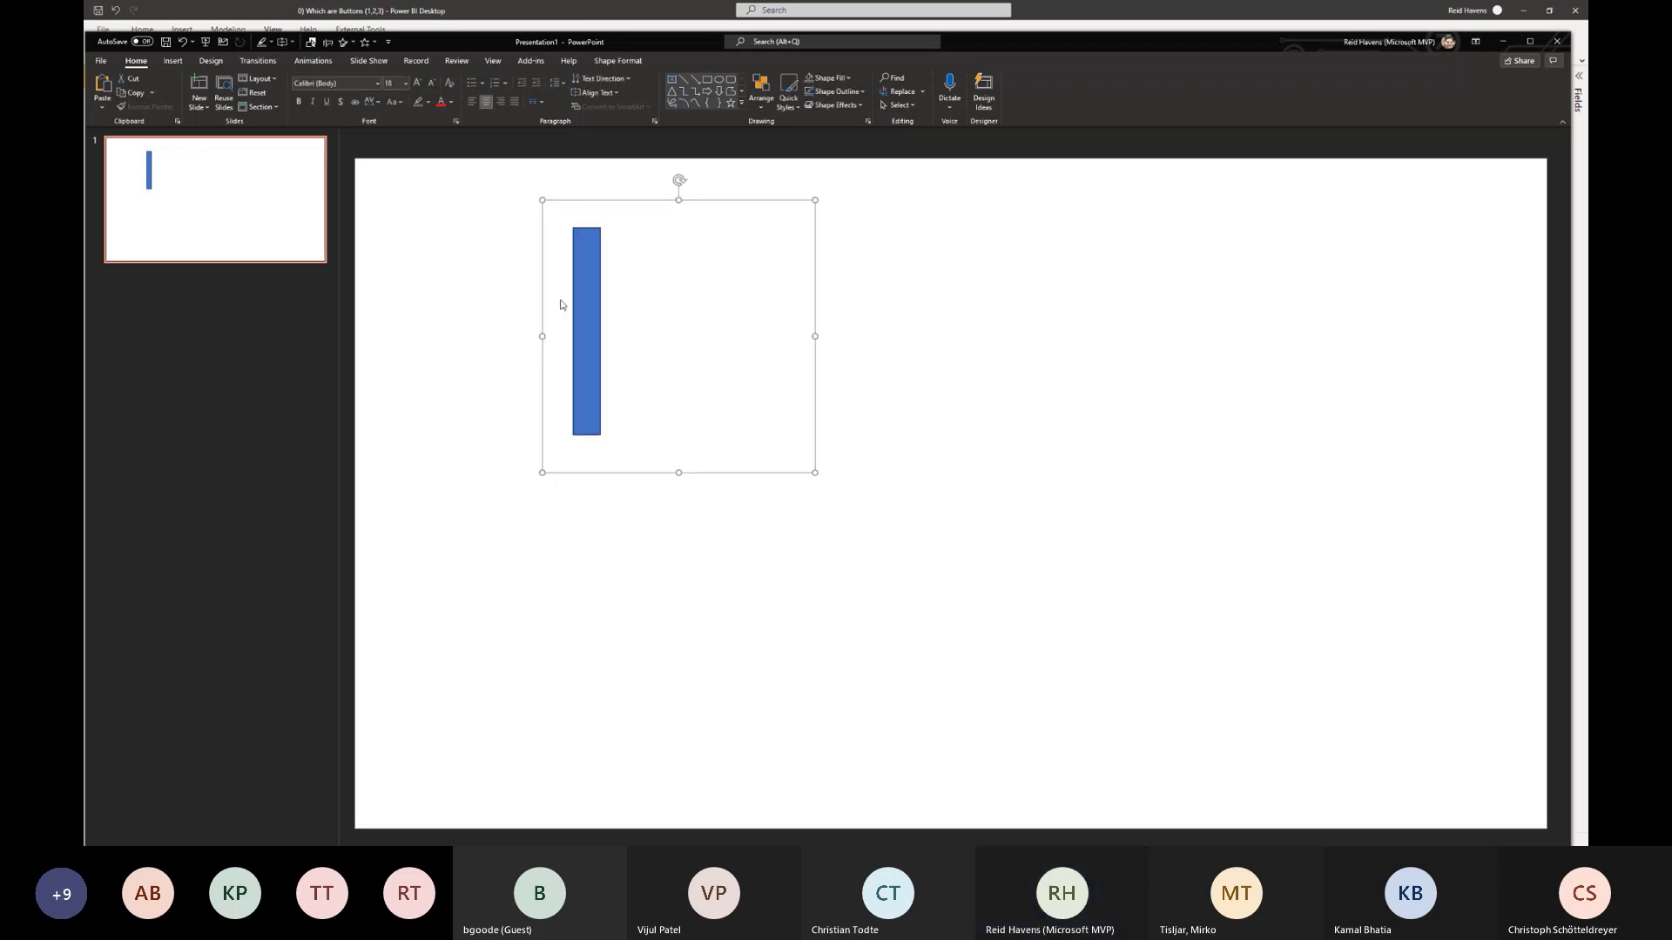
- Try saving the grouped shapes as a picture in Scalable Vector Graphics (*.svg) format
left_click(560, 270)
right_click(560, 269)
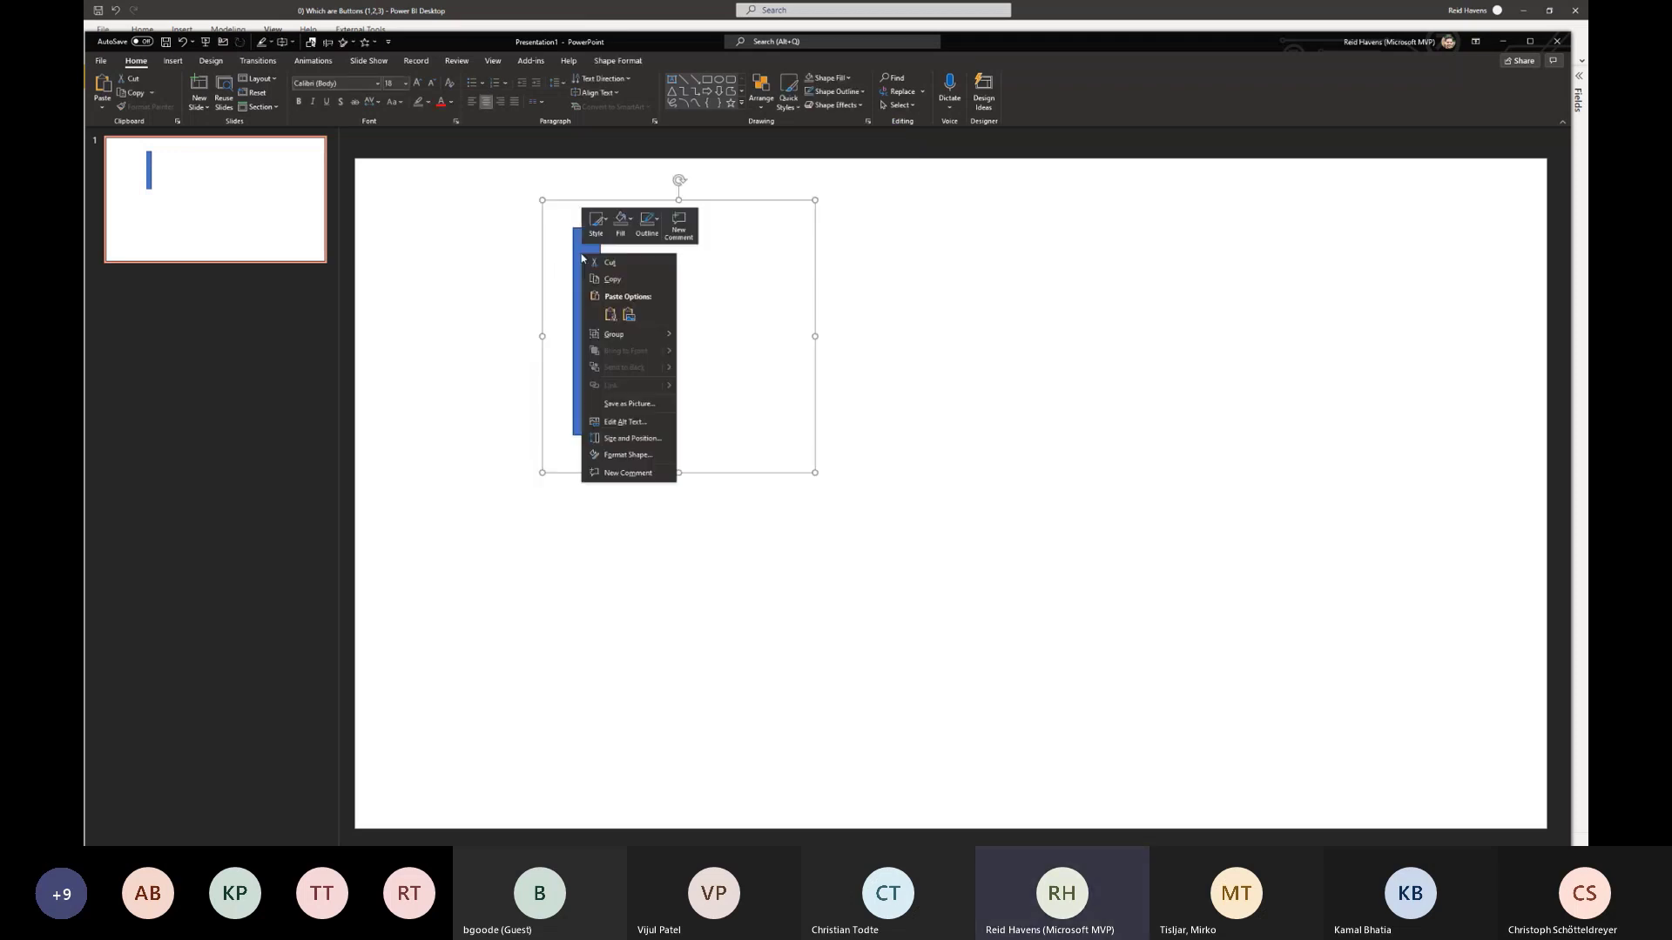
left_click(634, 406)
left_click_drag(478, 32, 983, 98)
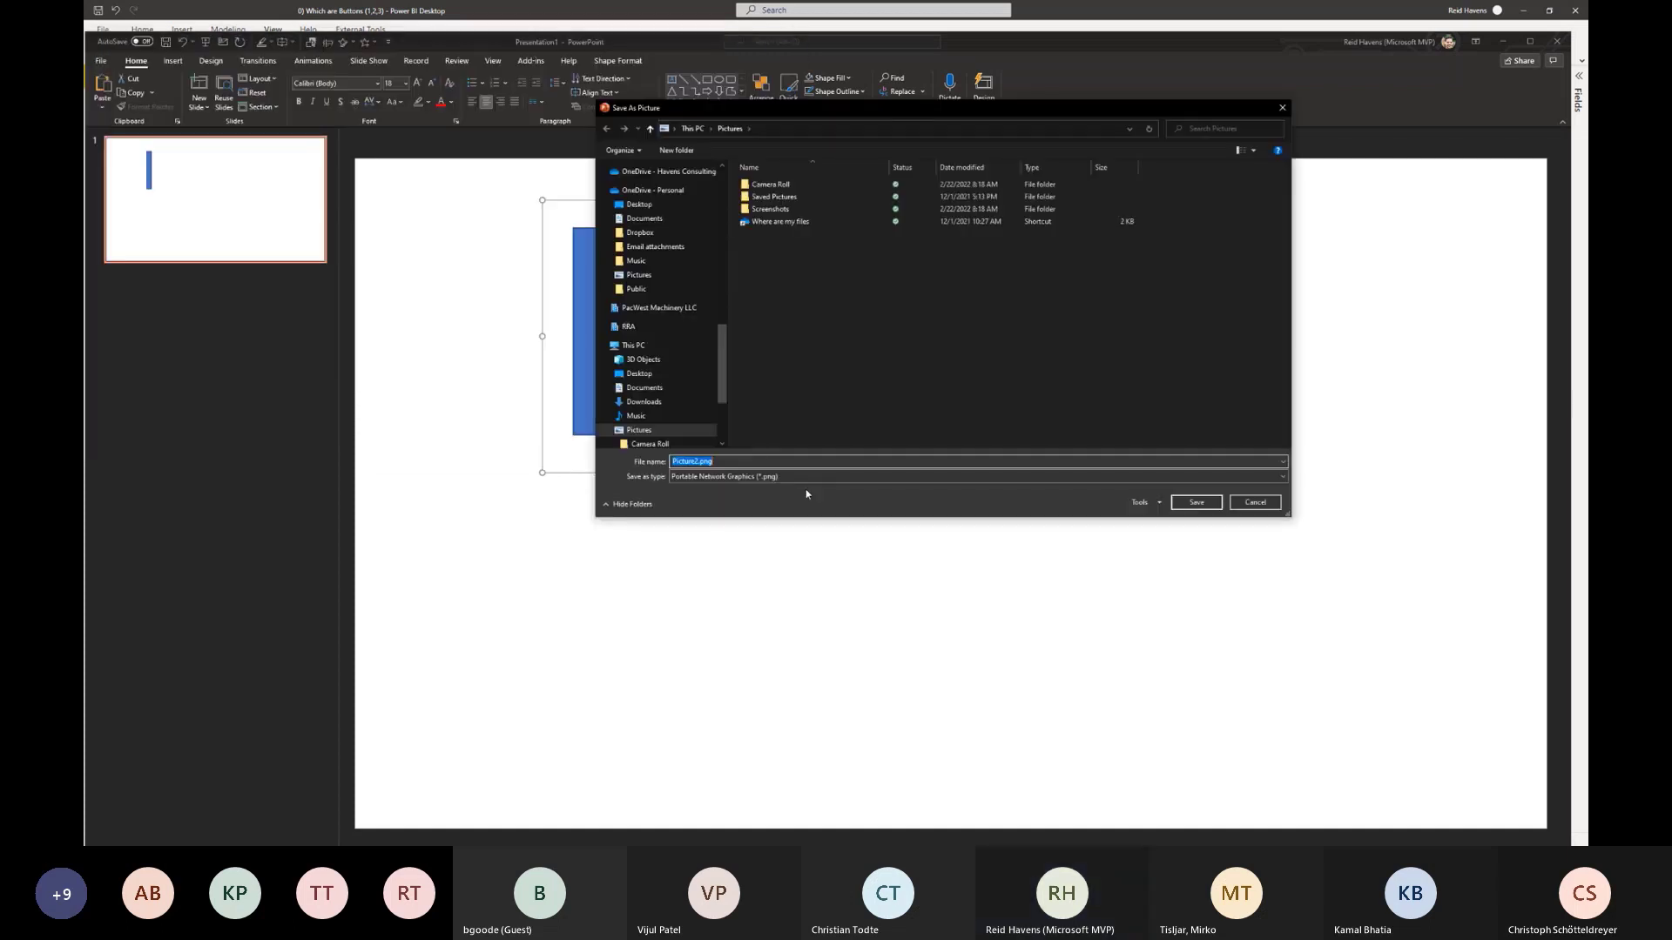
left_click(767, 476)
left_click(726, 533)
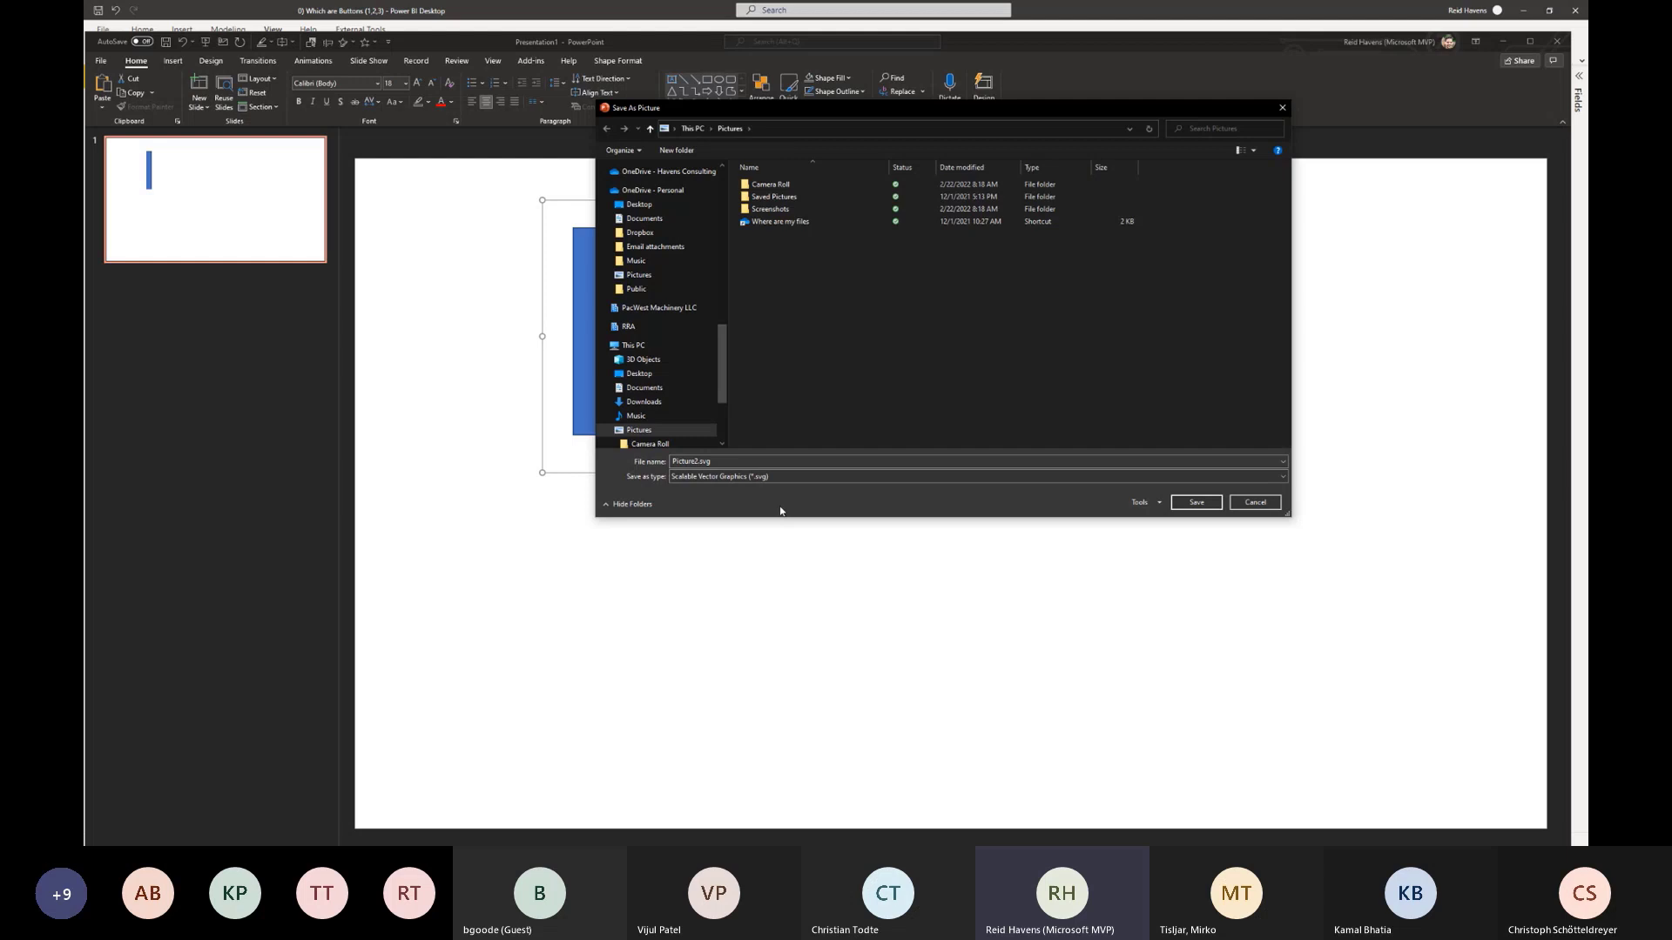
left_click(1254, 503)
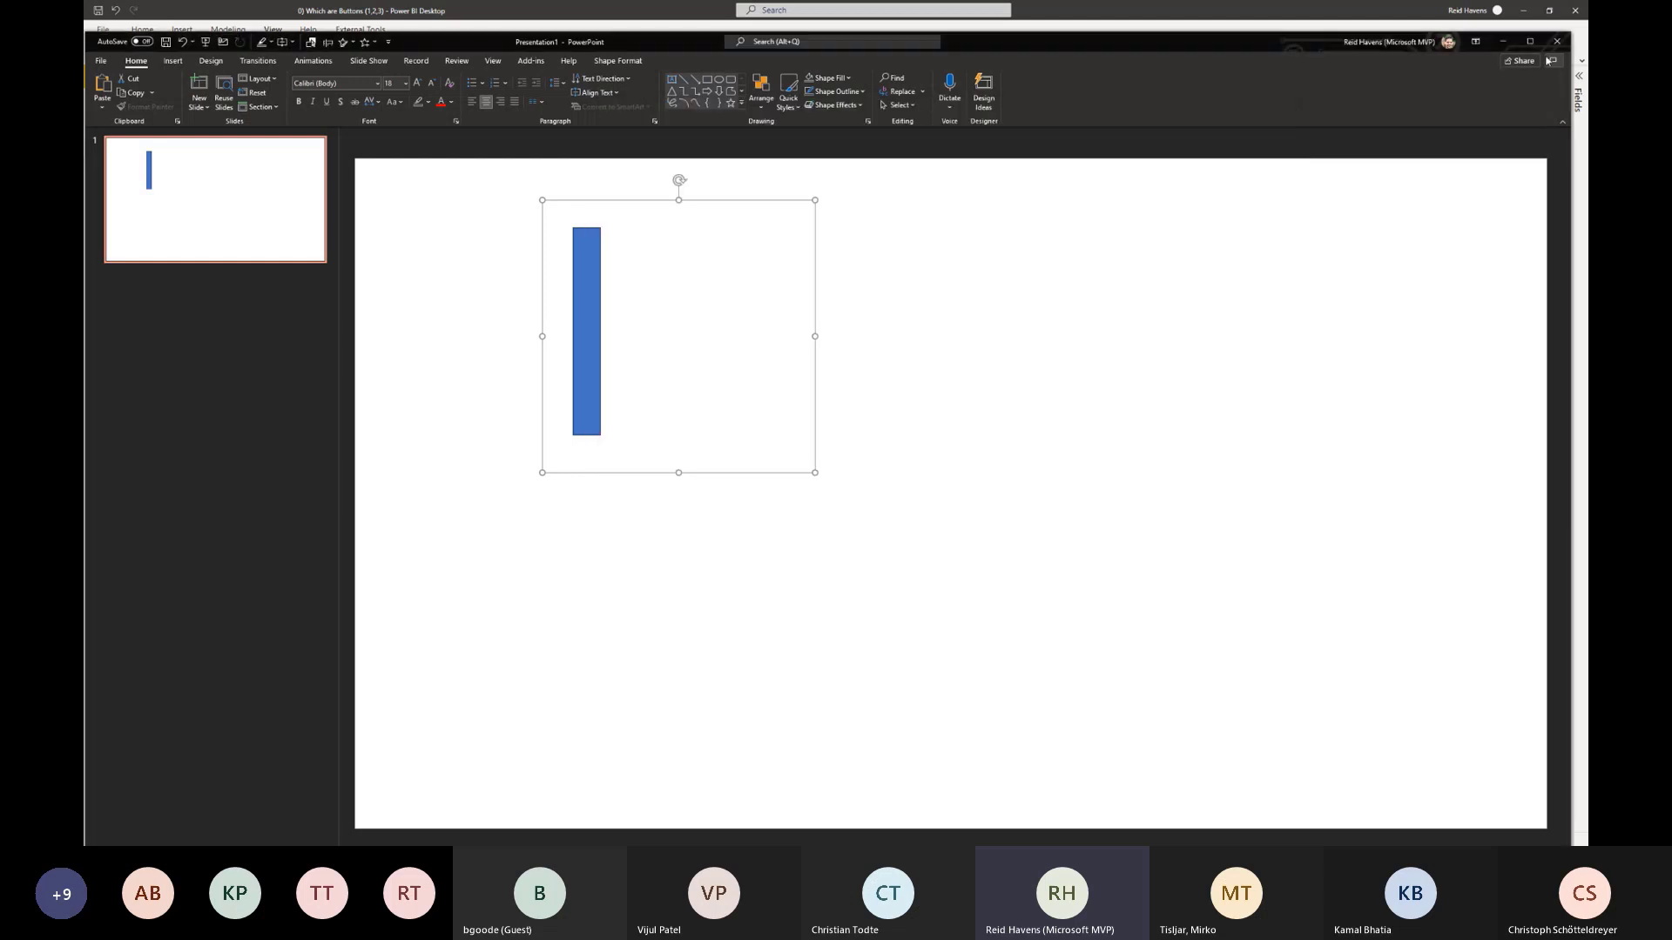
- Minimise the presentation to return to the report and mark the icon and text areas of the Active Button
left_click(1501, 43)
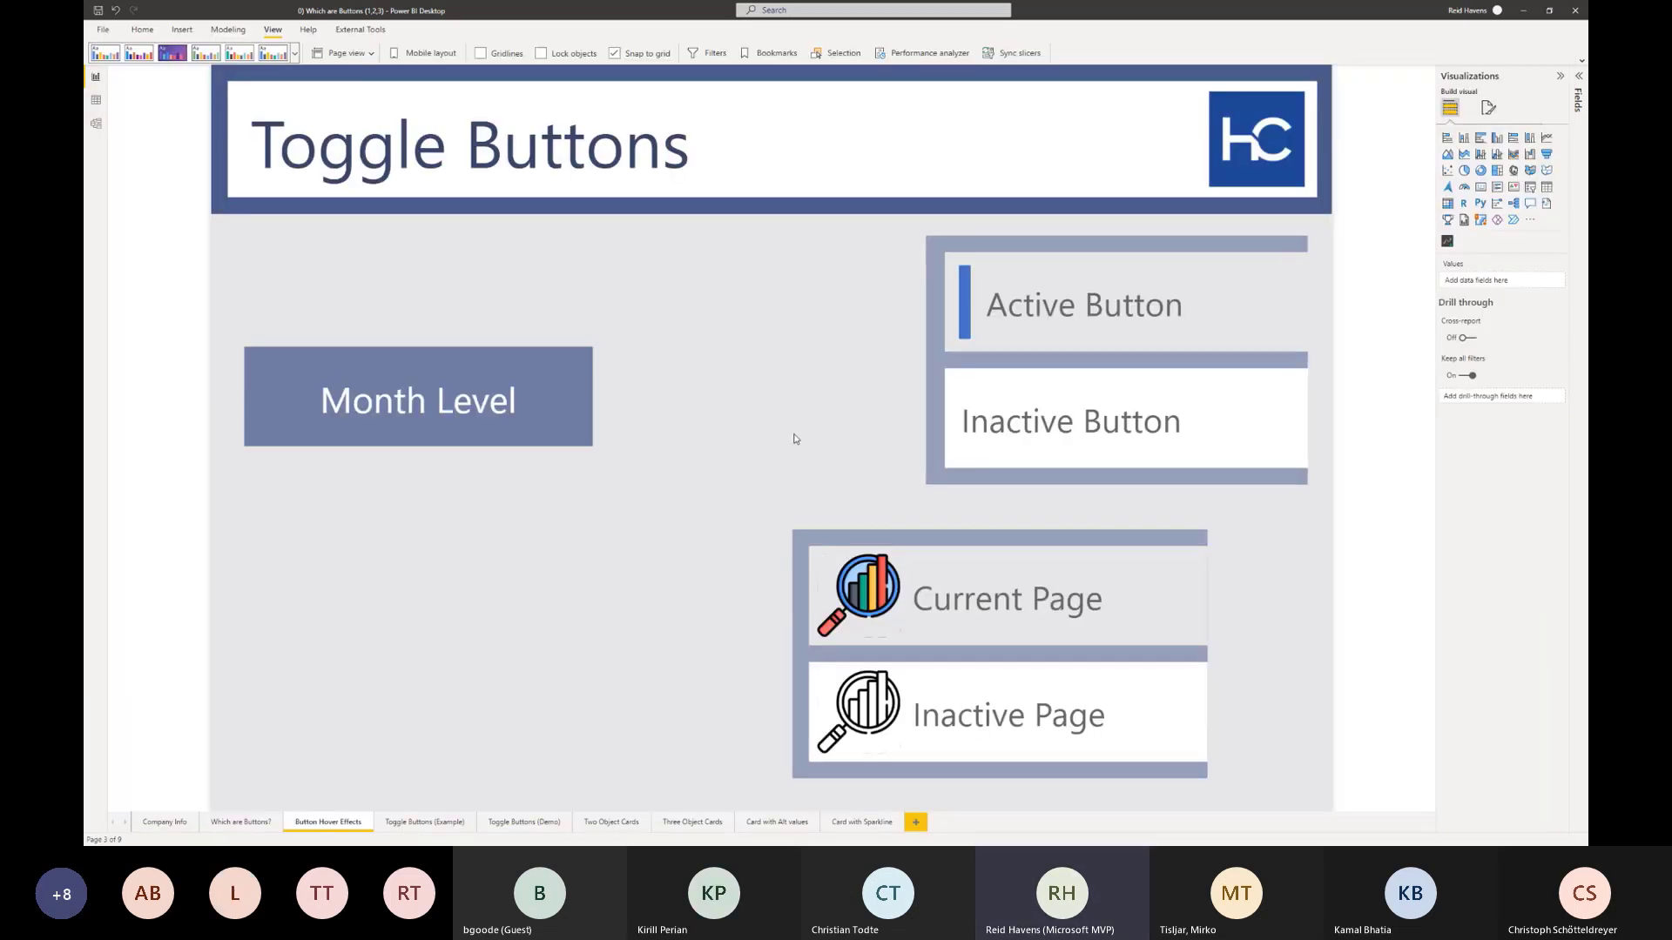
key("ctrl+1")
left_click(926, 418)
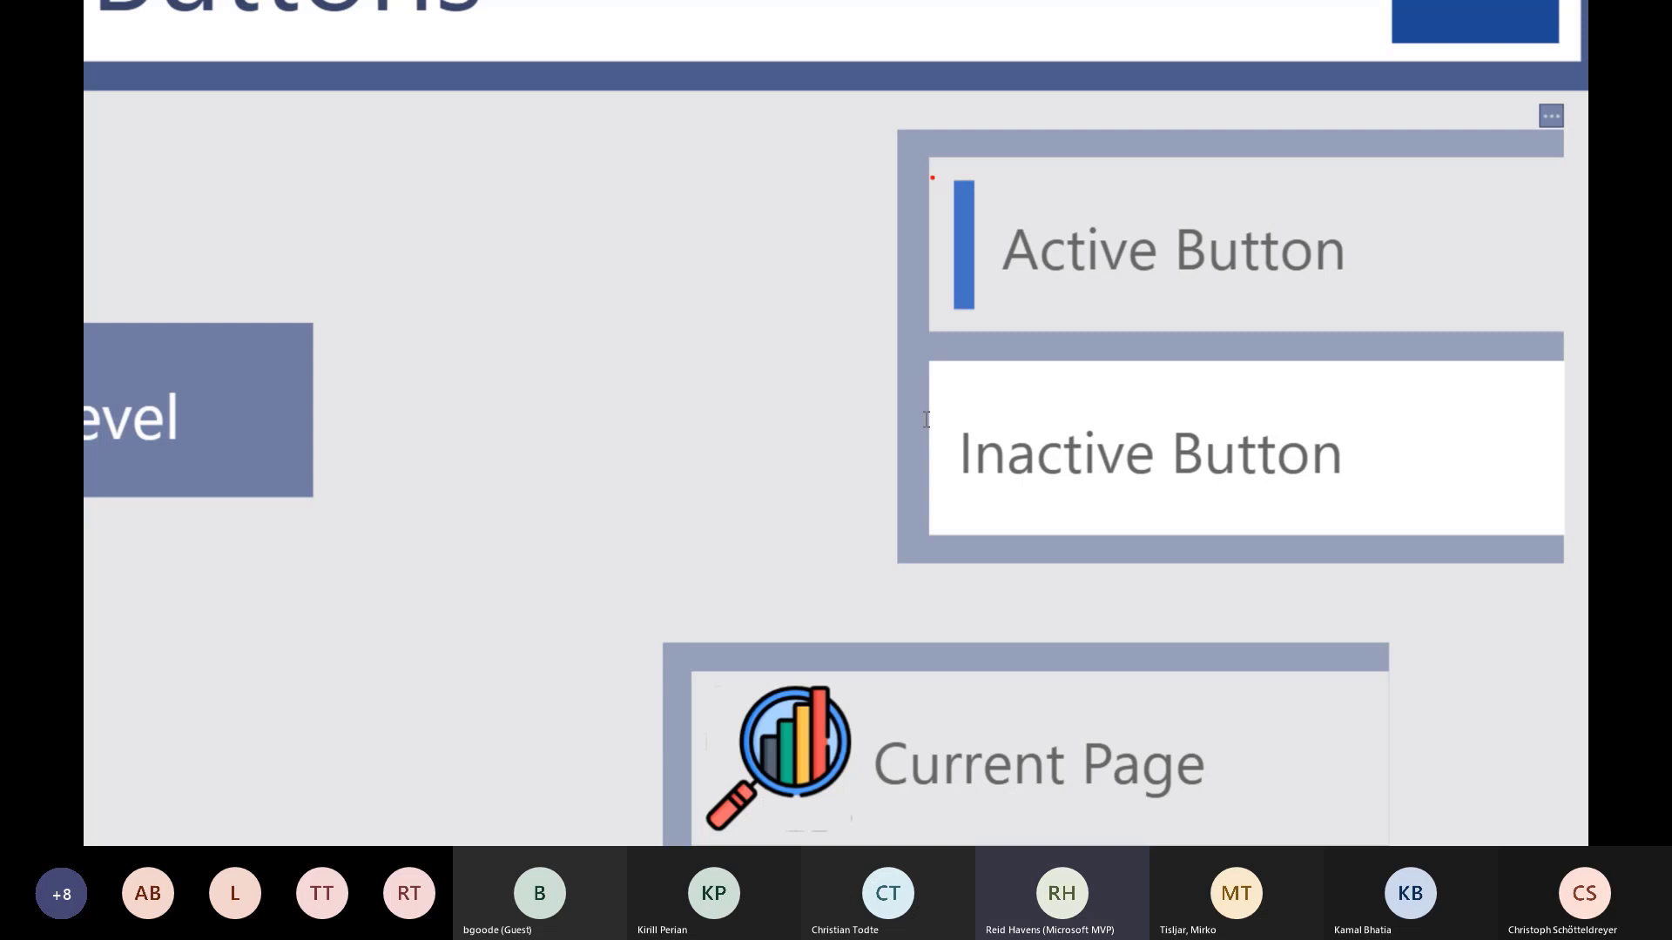
mouse_move(937, 166)
left_mouse_down()
mouse_move(978, 306)
mouse_move(1099, 320)
left_mouse_up()
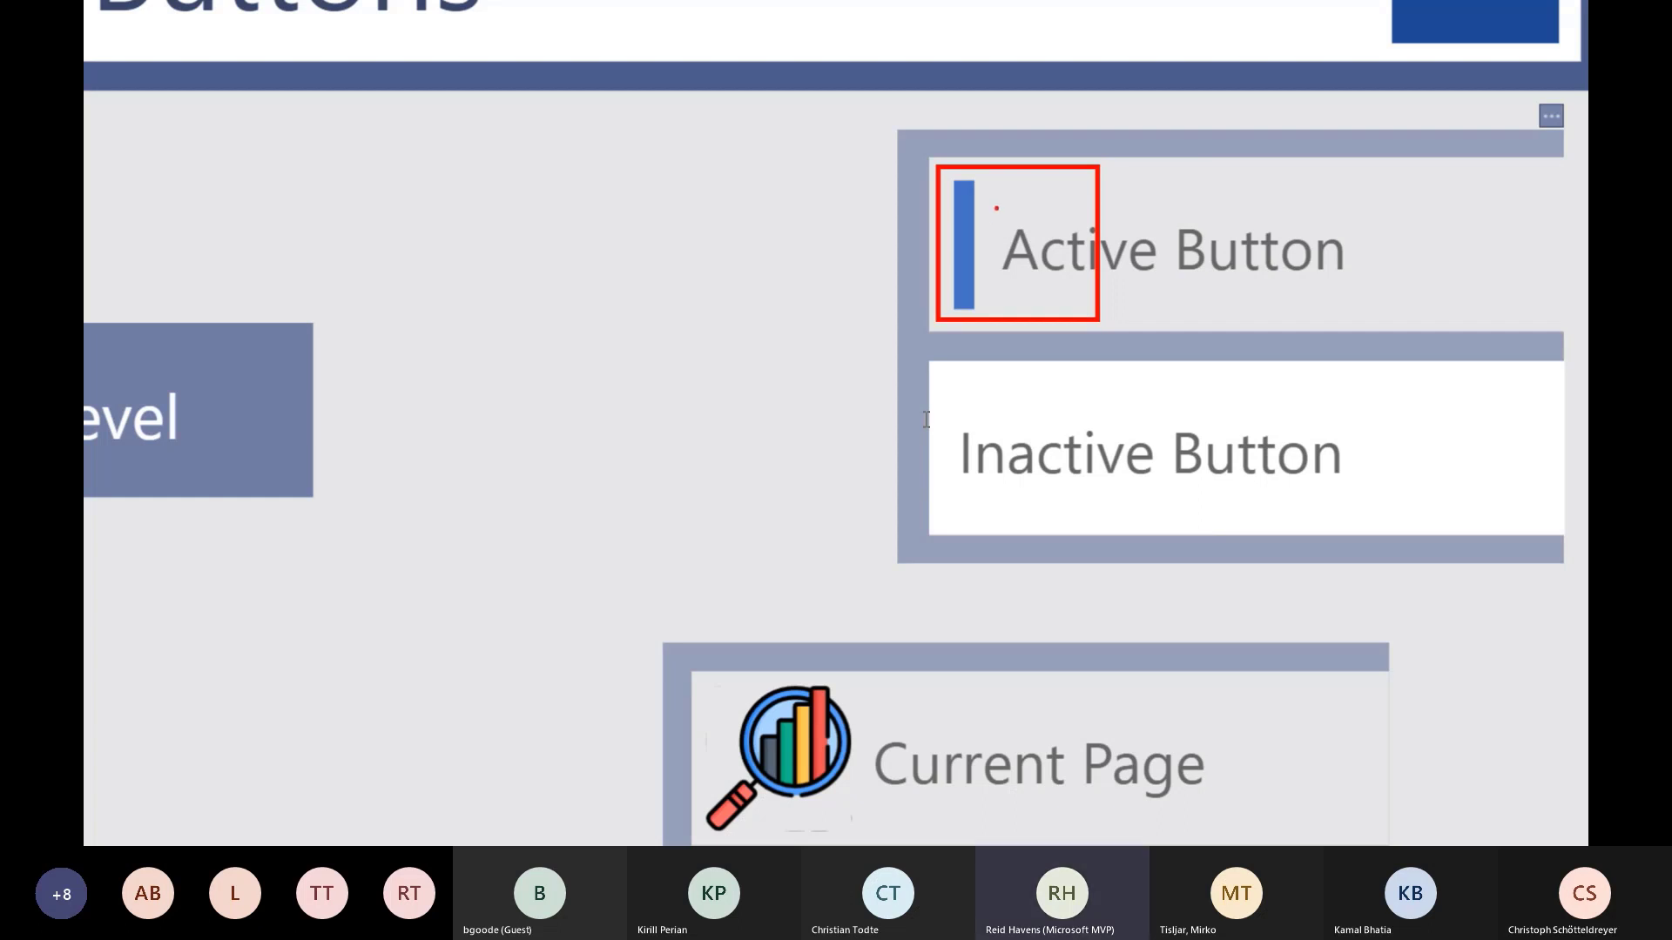
mouse_move(996, 213)
left_mouse_down()
mouse_move(1100, 268)
mouse_move(1355, 288)
left_mouse_up()
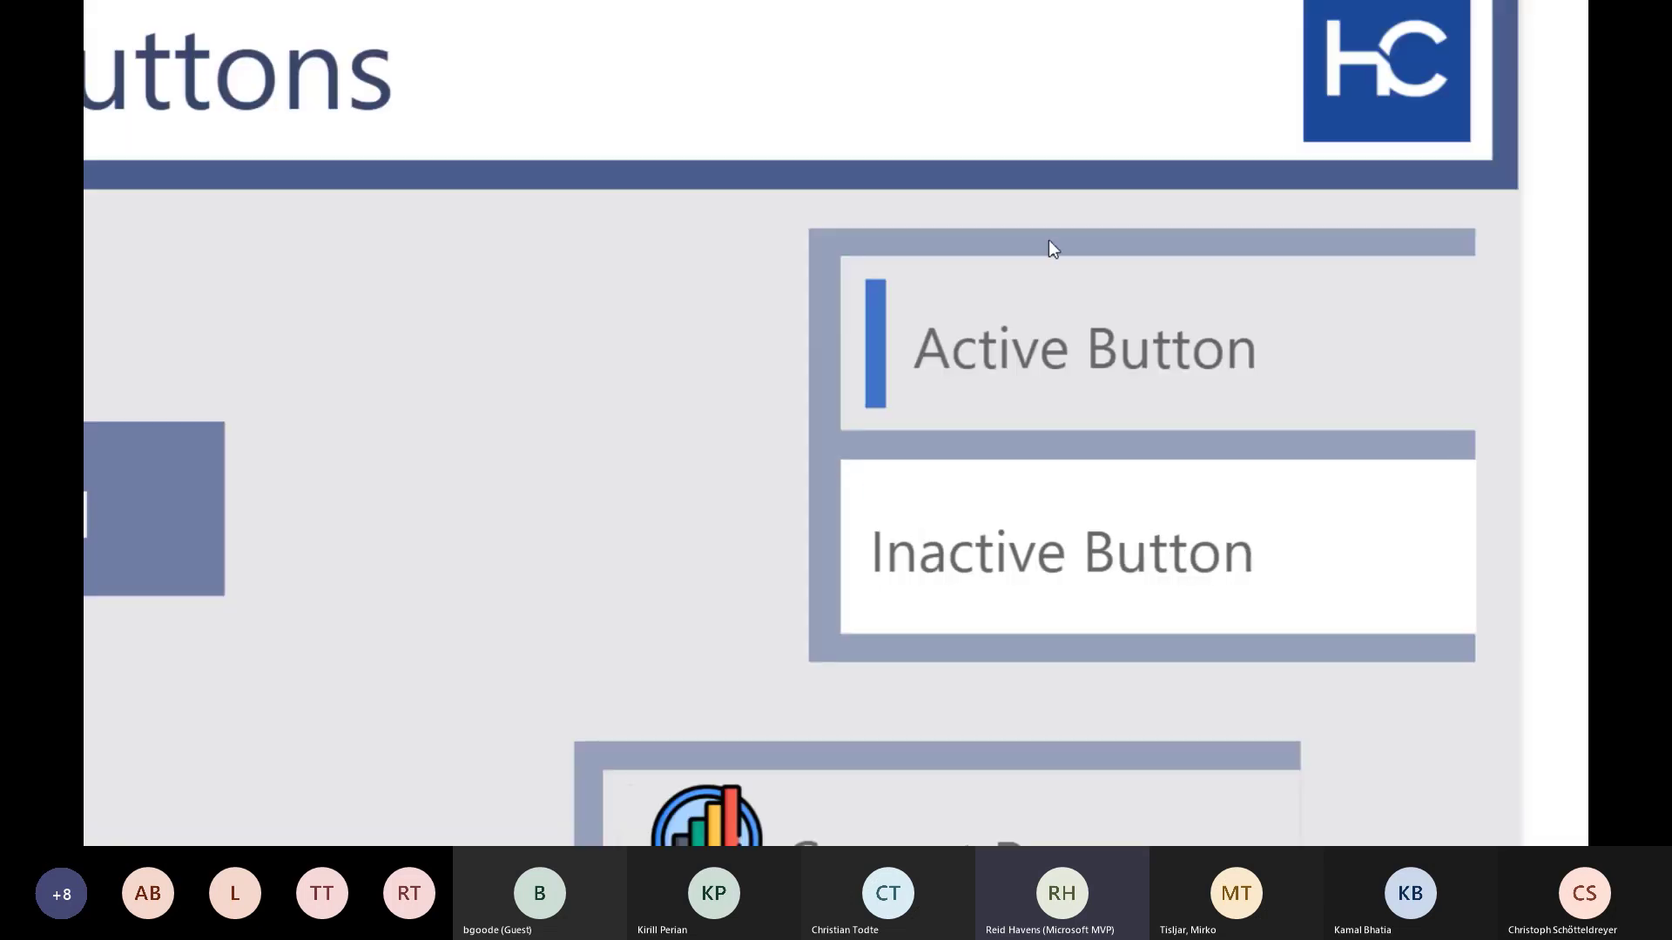
- Select the Active Button and open the icon settings of its default style
left_click(1041, 278)
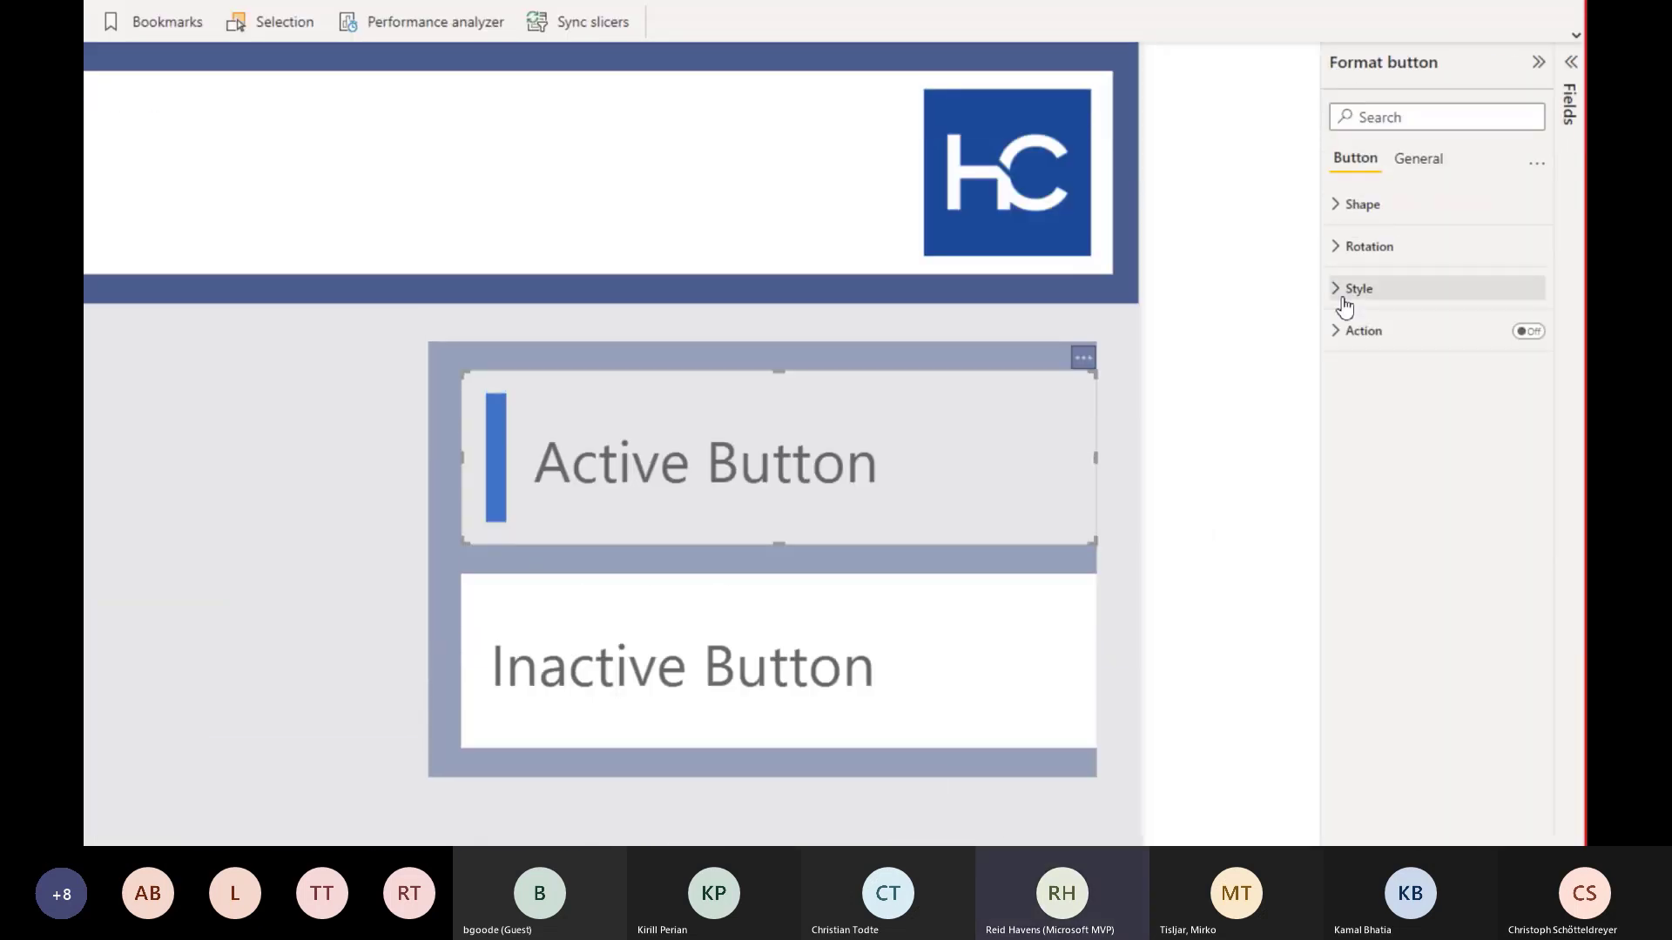
left_click(1344, 299)
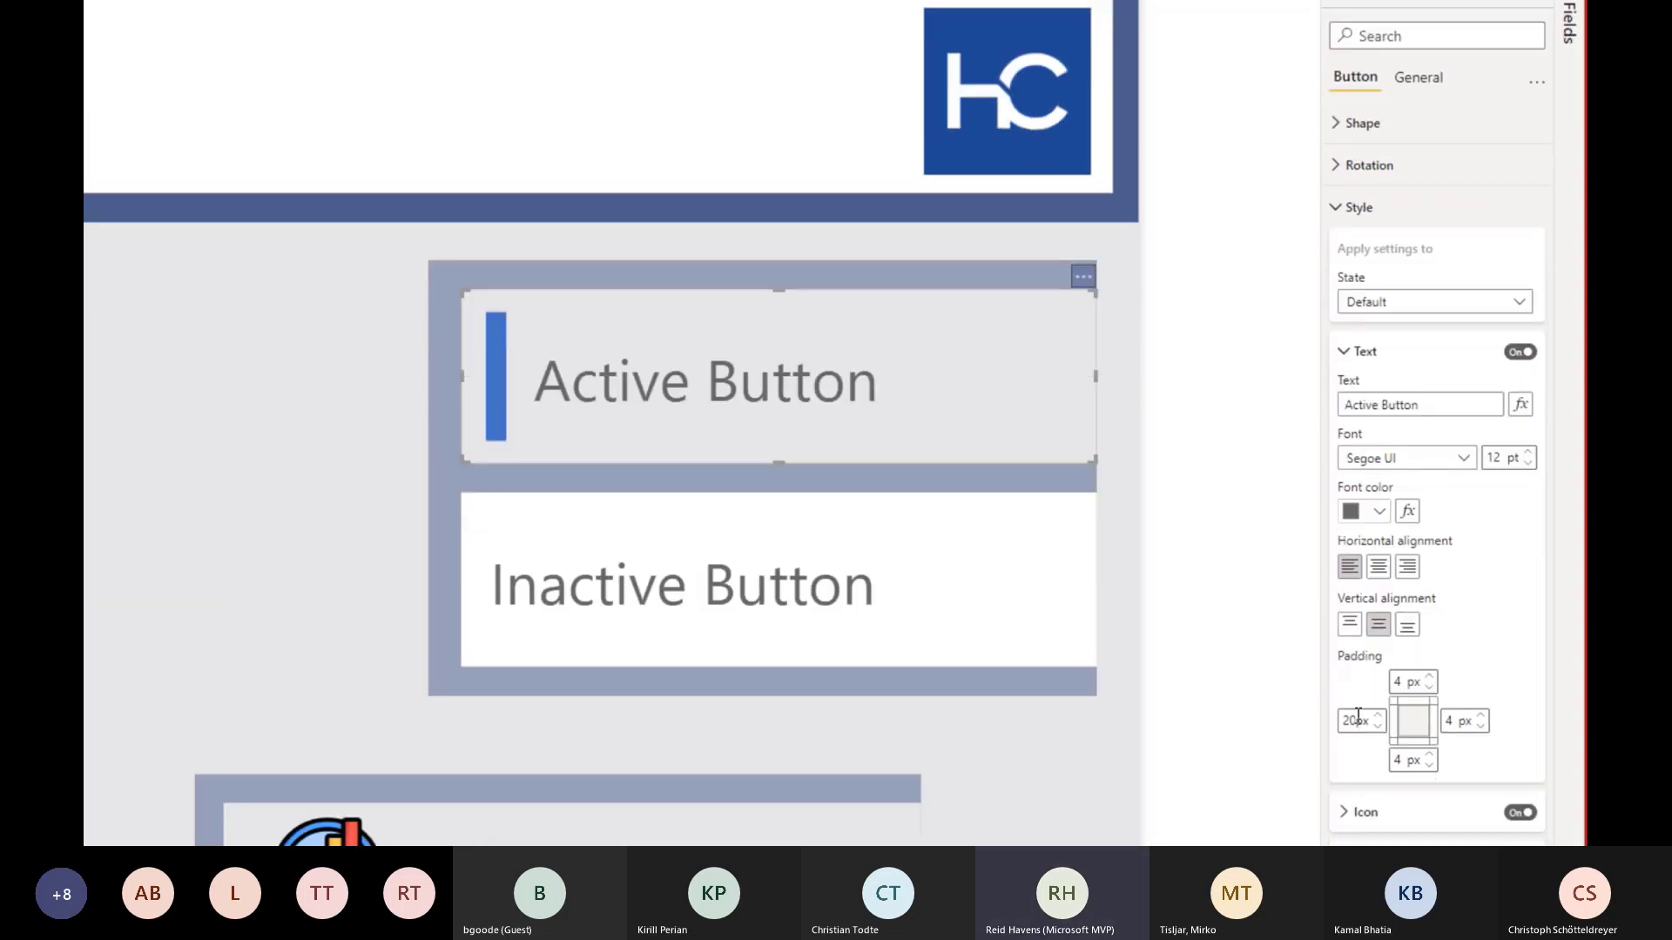
left_click(1398, 357)
left_click(1384, 419)
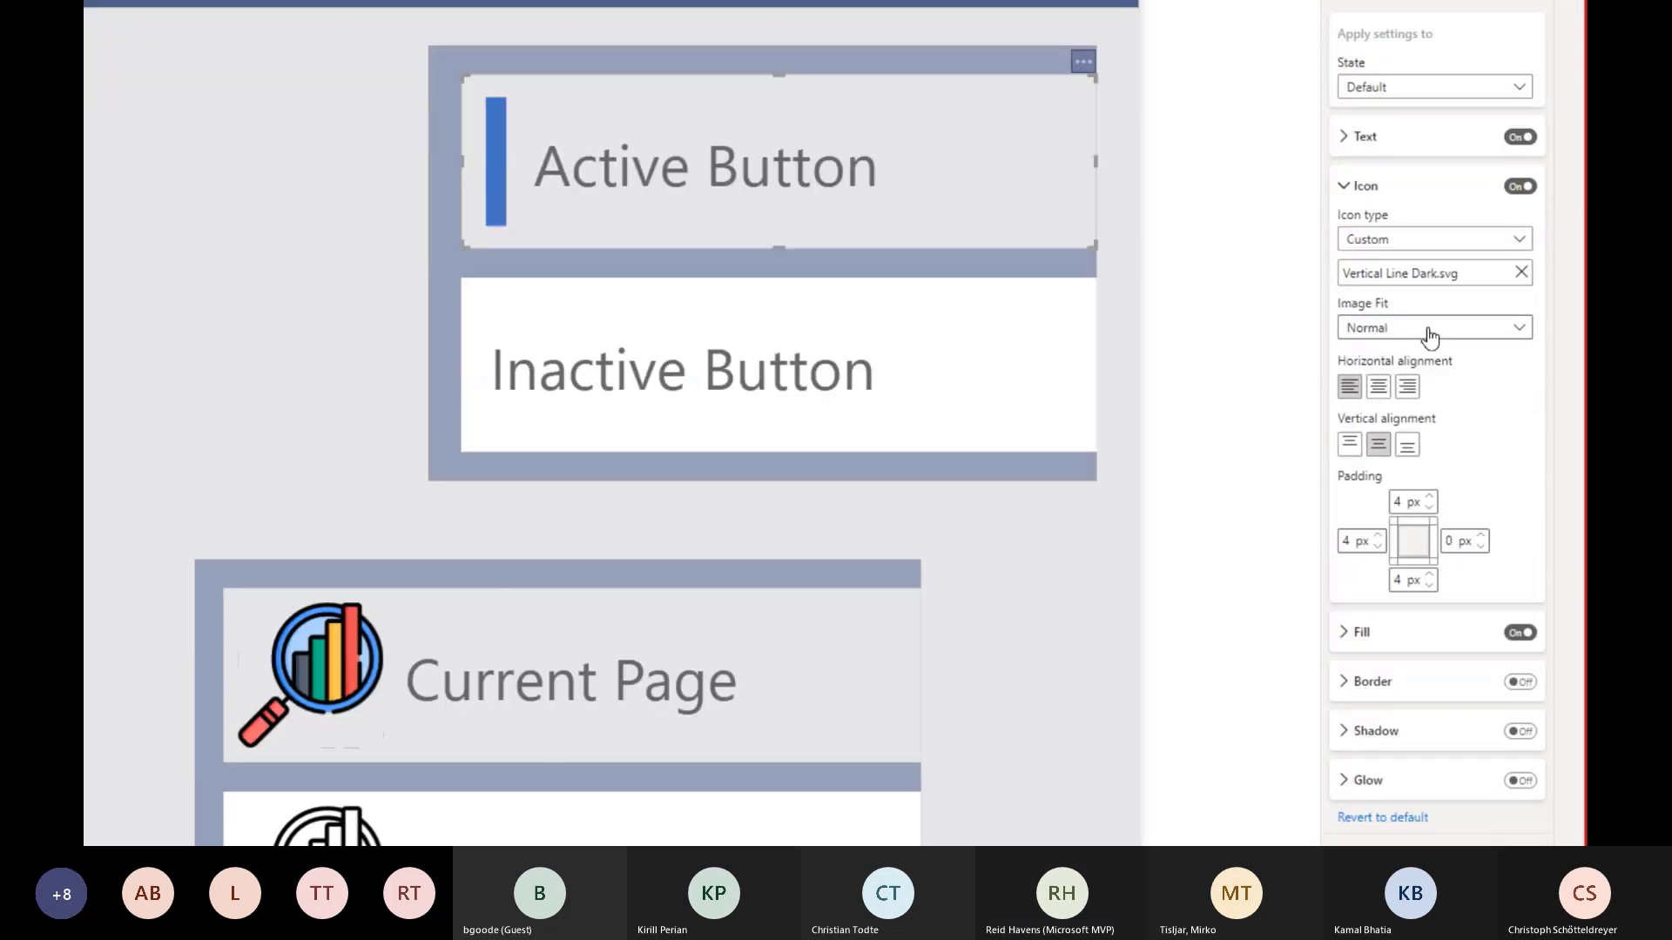
- Review the icon type and image fit choices for the Active Button's custom icon, keeping the image fit at Normal
left_click(1415, 329)
left_click(1399, 314)
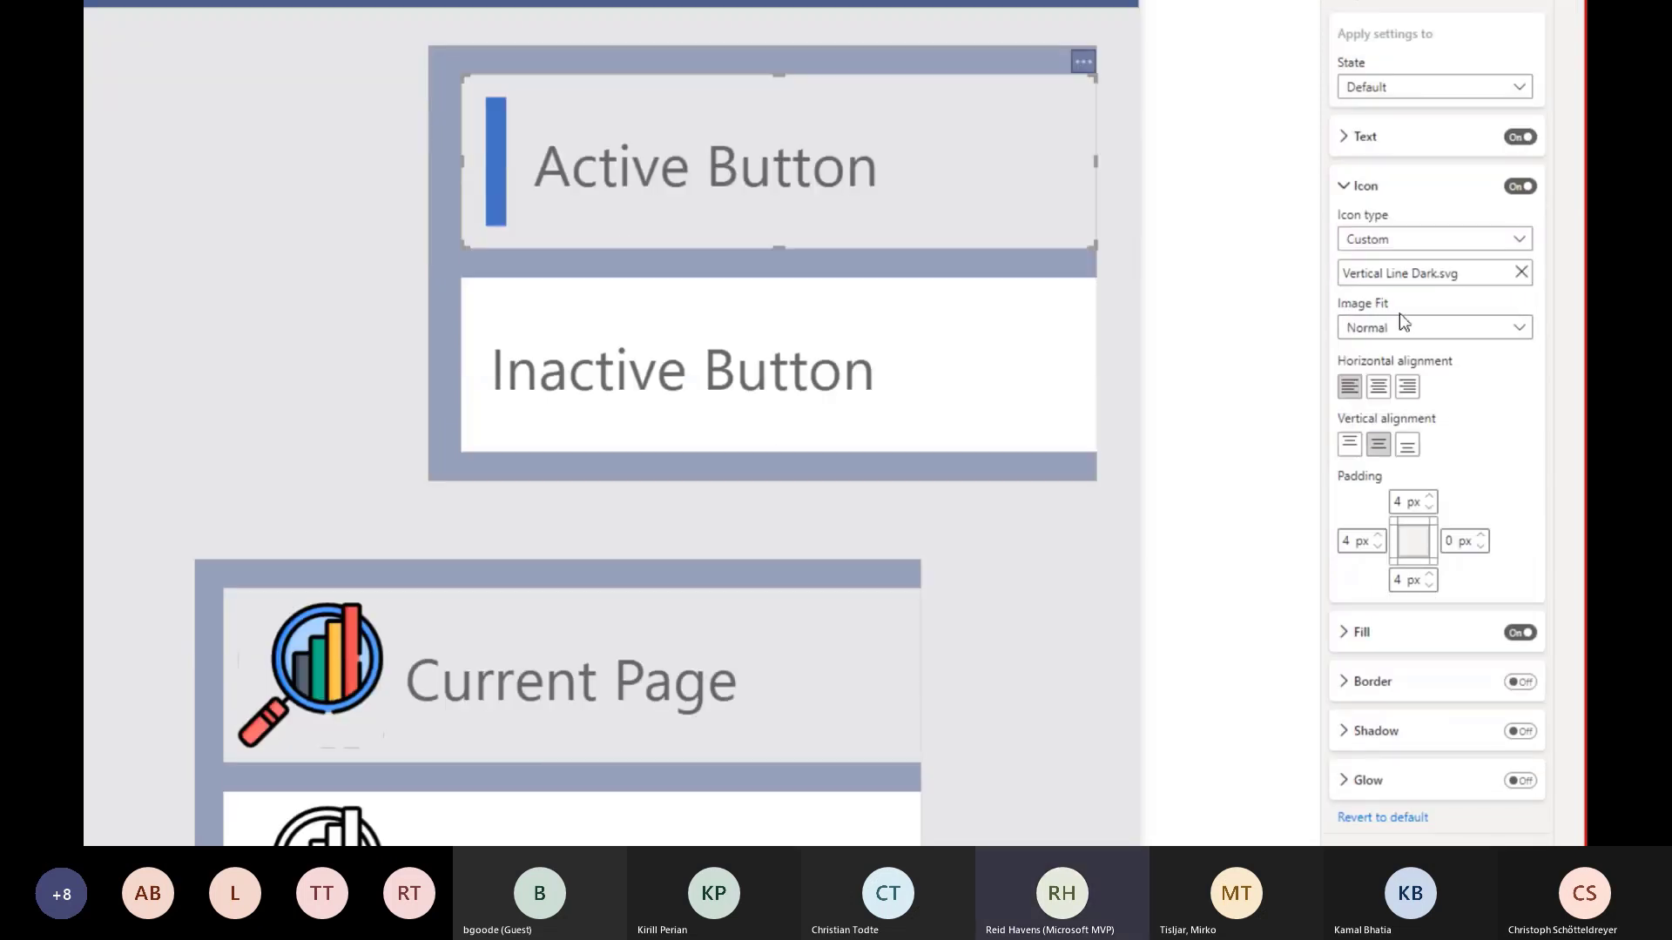
left_click(1393, 239)
left_click(1399, 525)
left_click(1394, 329)
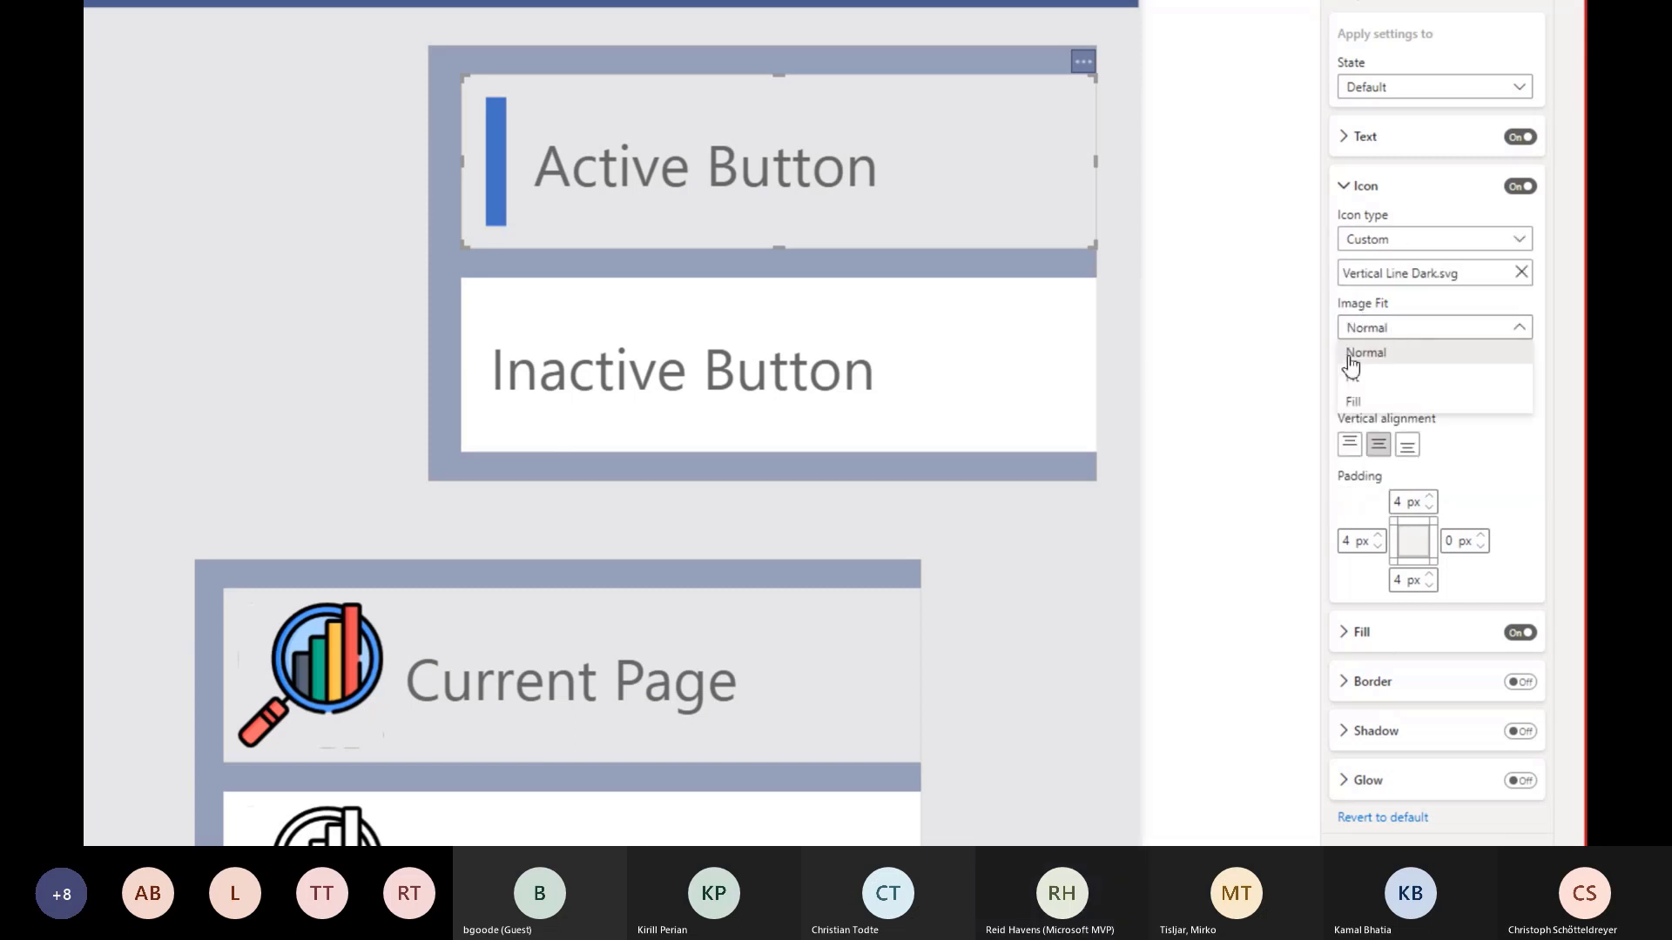
left_click(1349, 353)
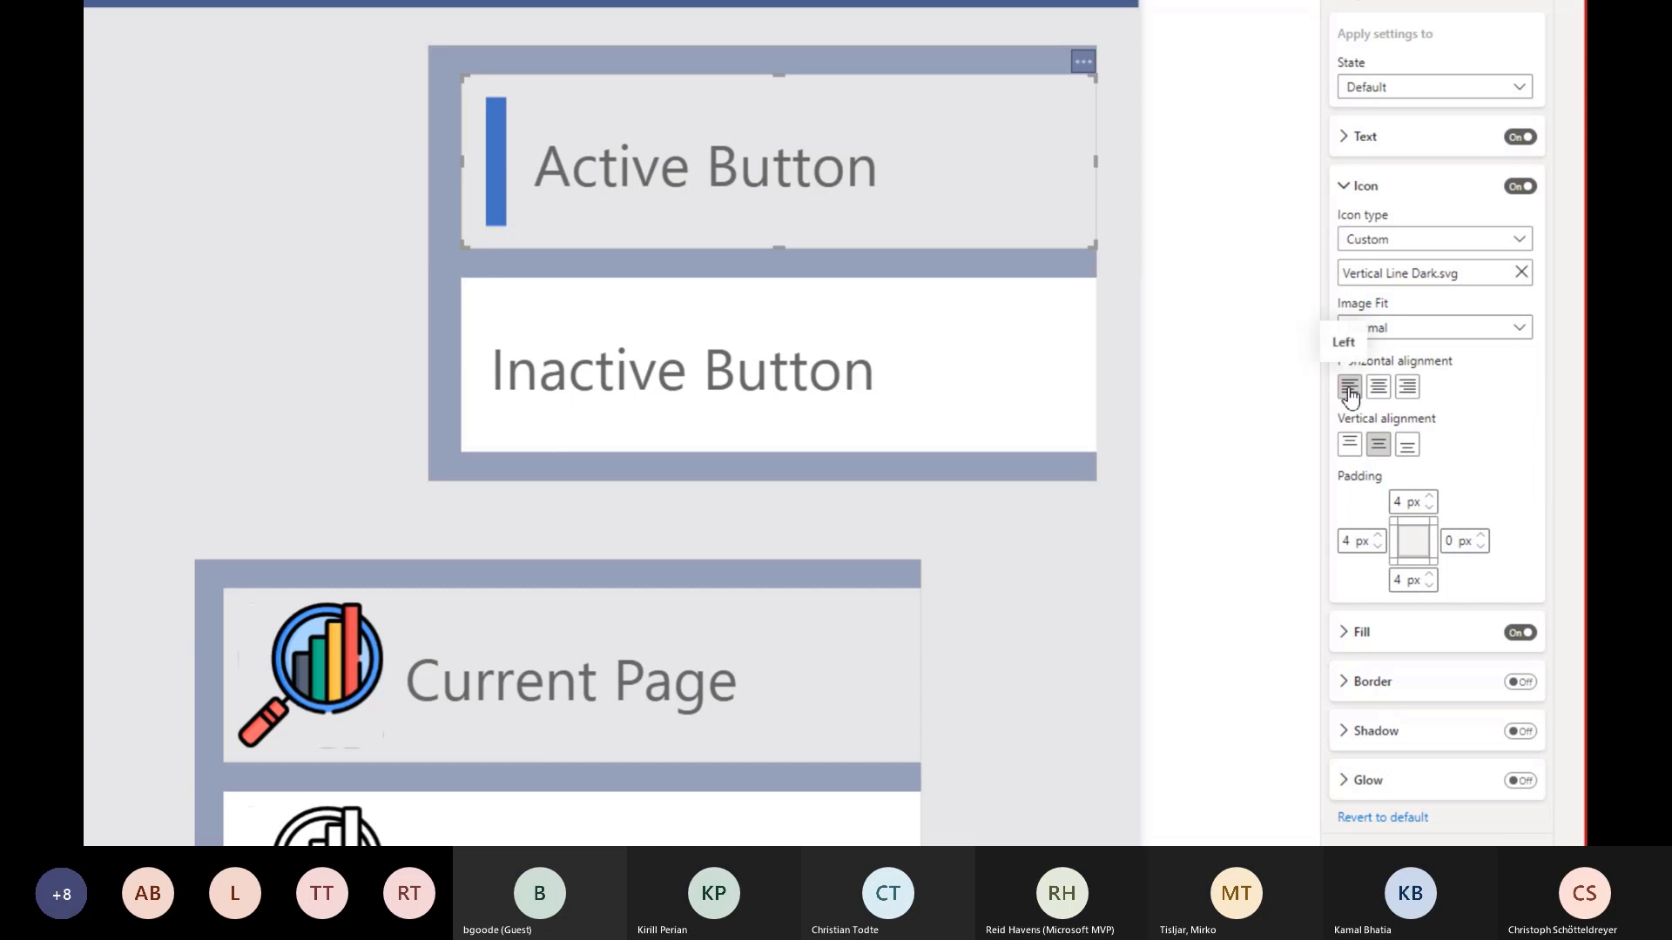
left_click(1370, 140)
left_click(1366, 139)
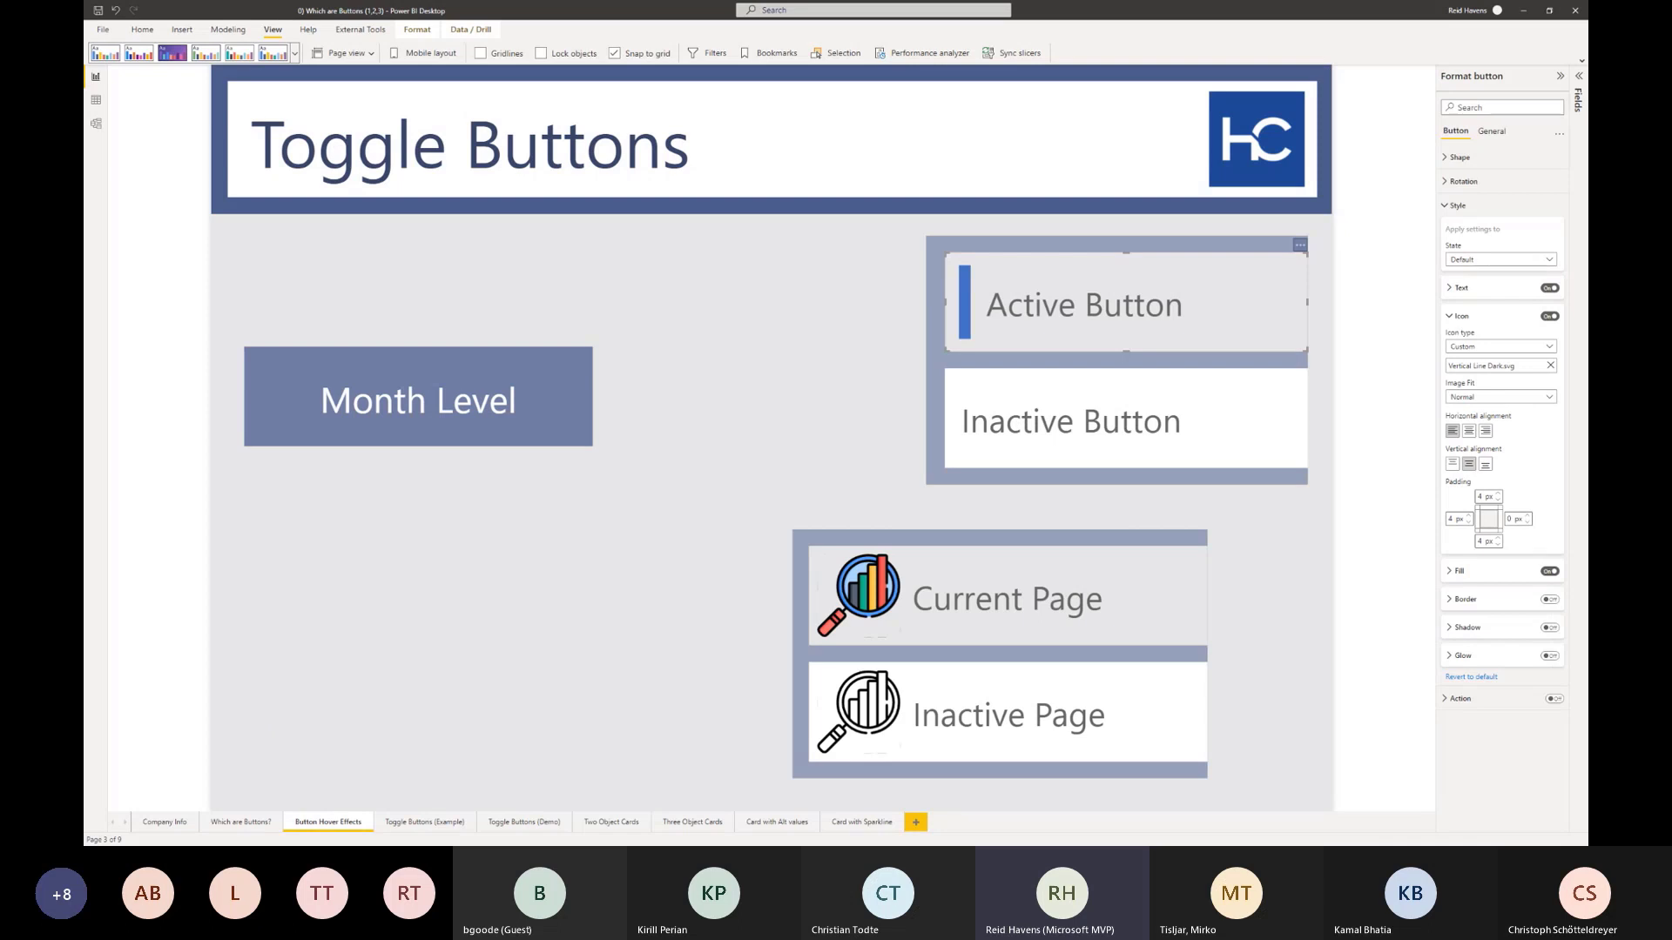
- Bring up a blank Notepad++ file, note "Image fit option no longer available" and move the window off the report
left_click_drag(86, 133, 781, 134)
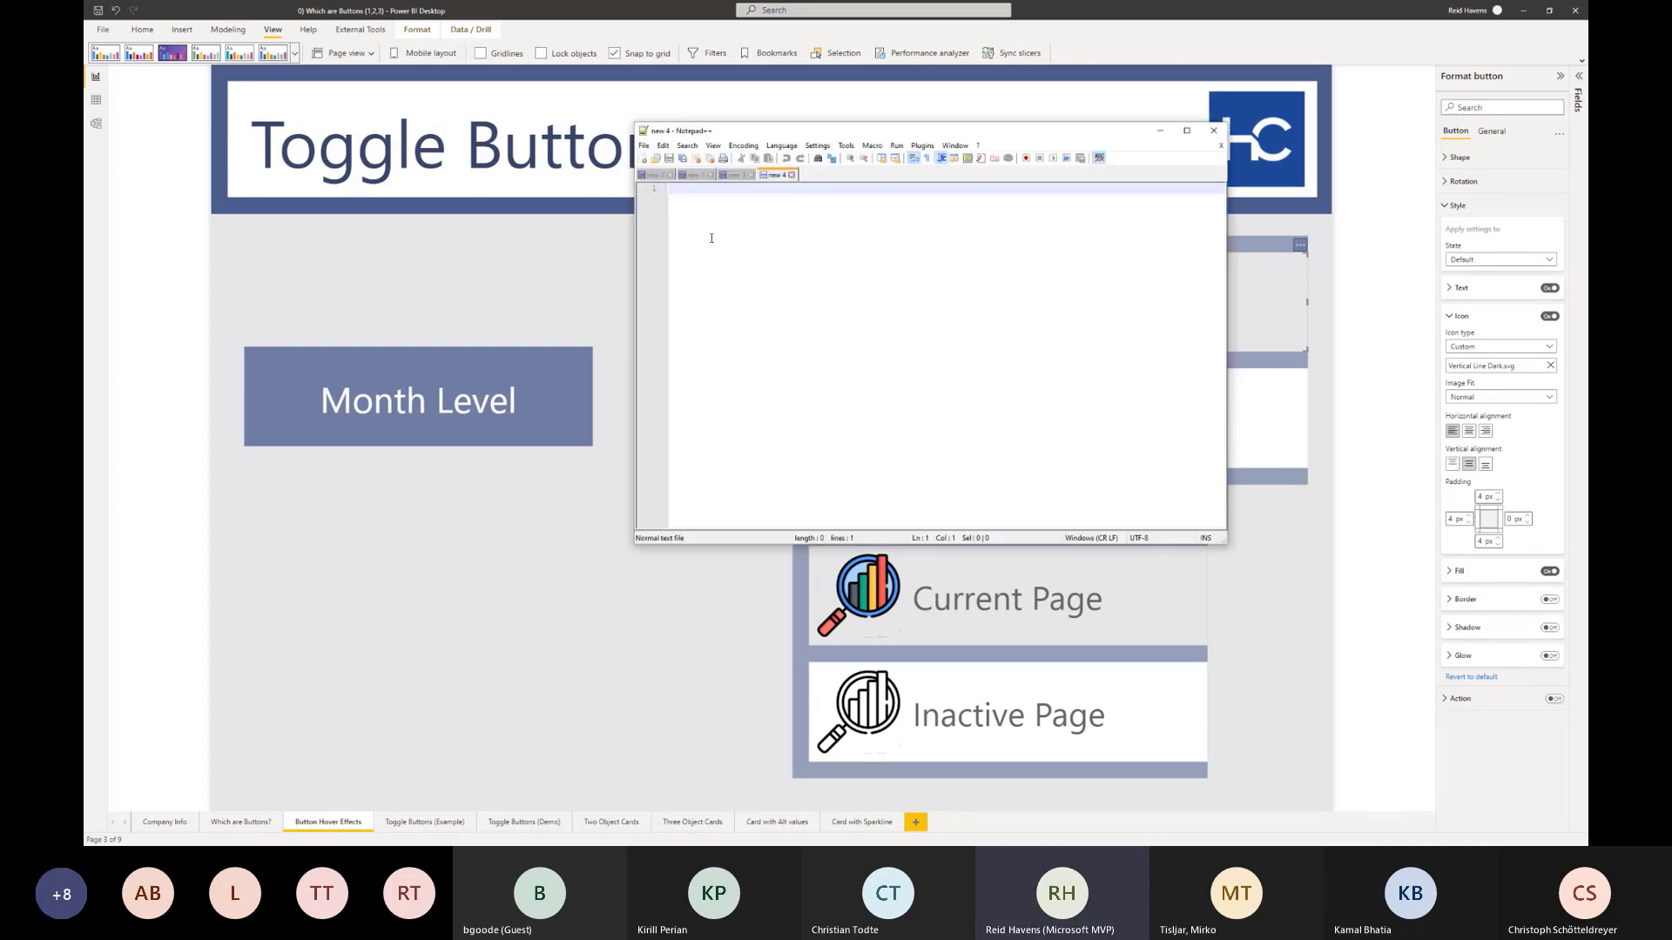
type("Image fit")
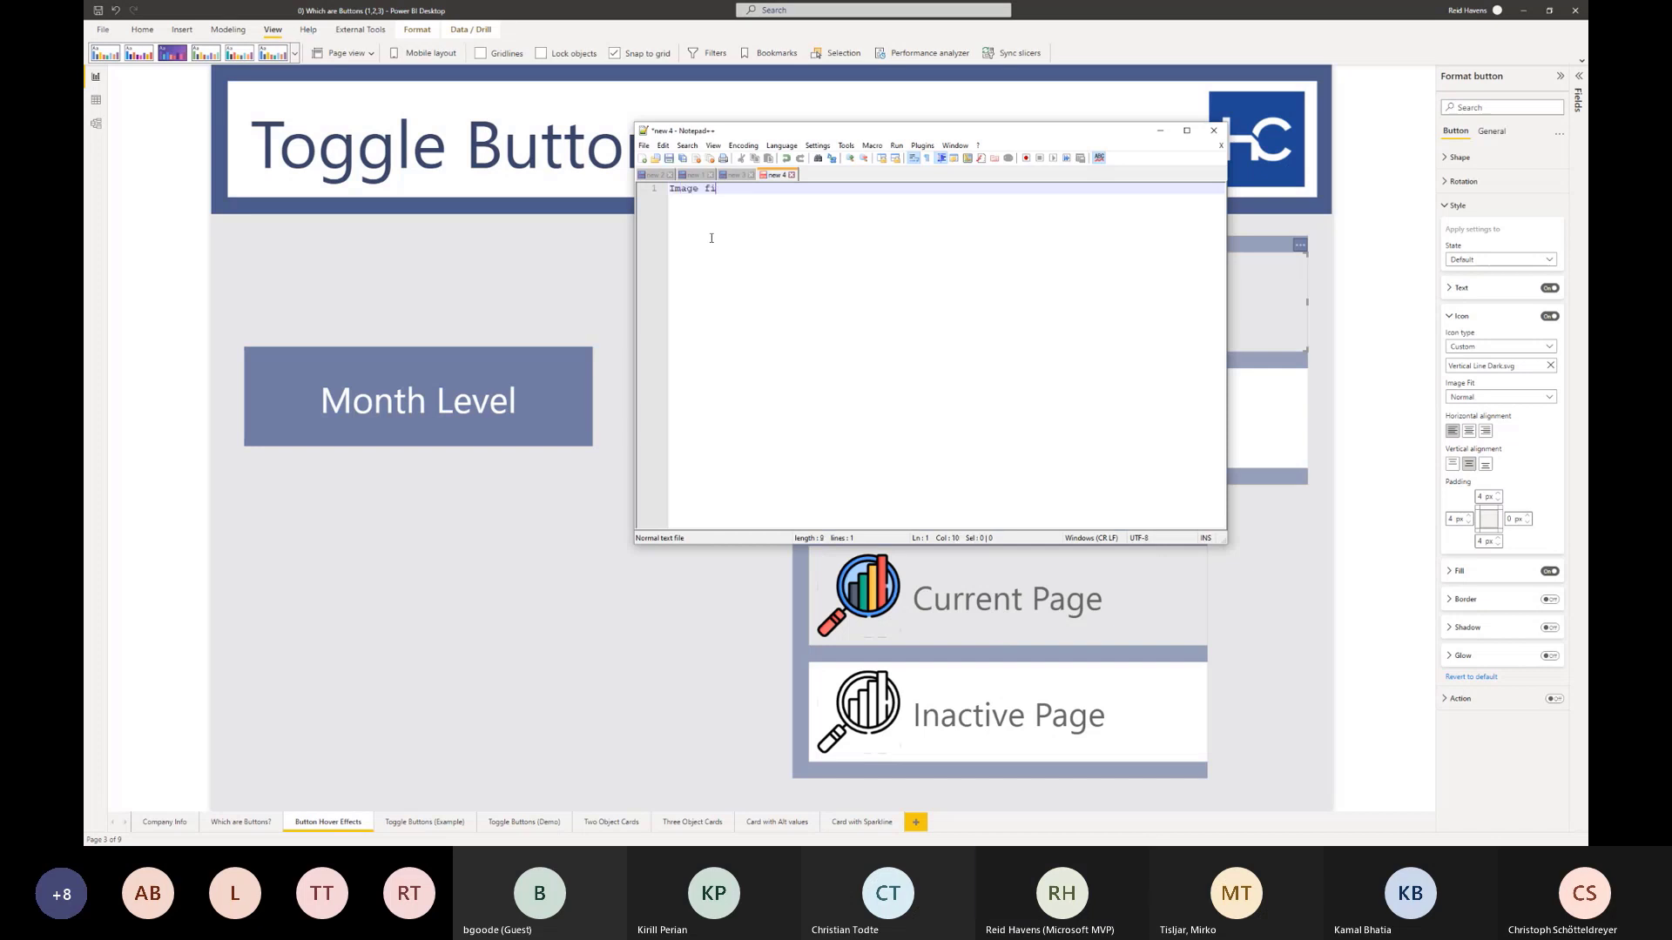
type(" option no")
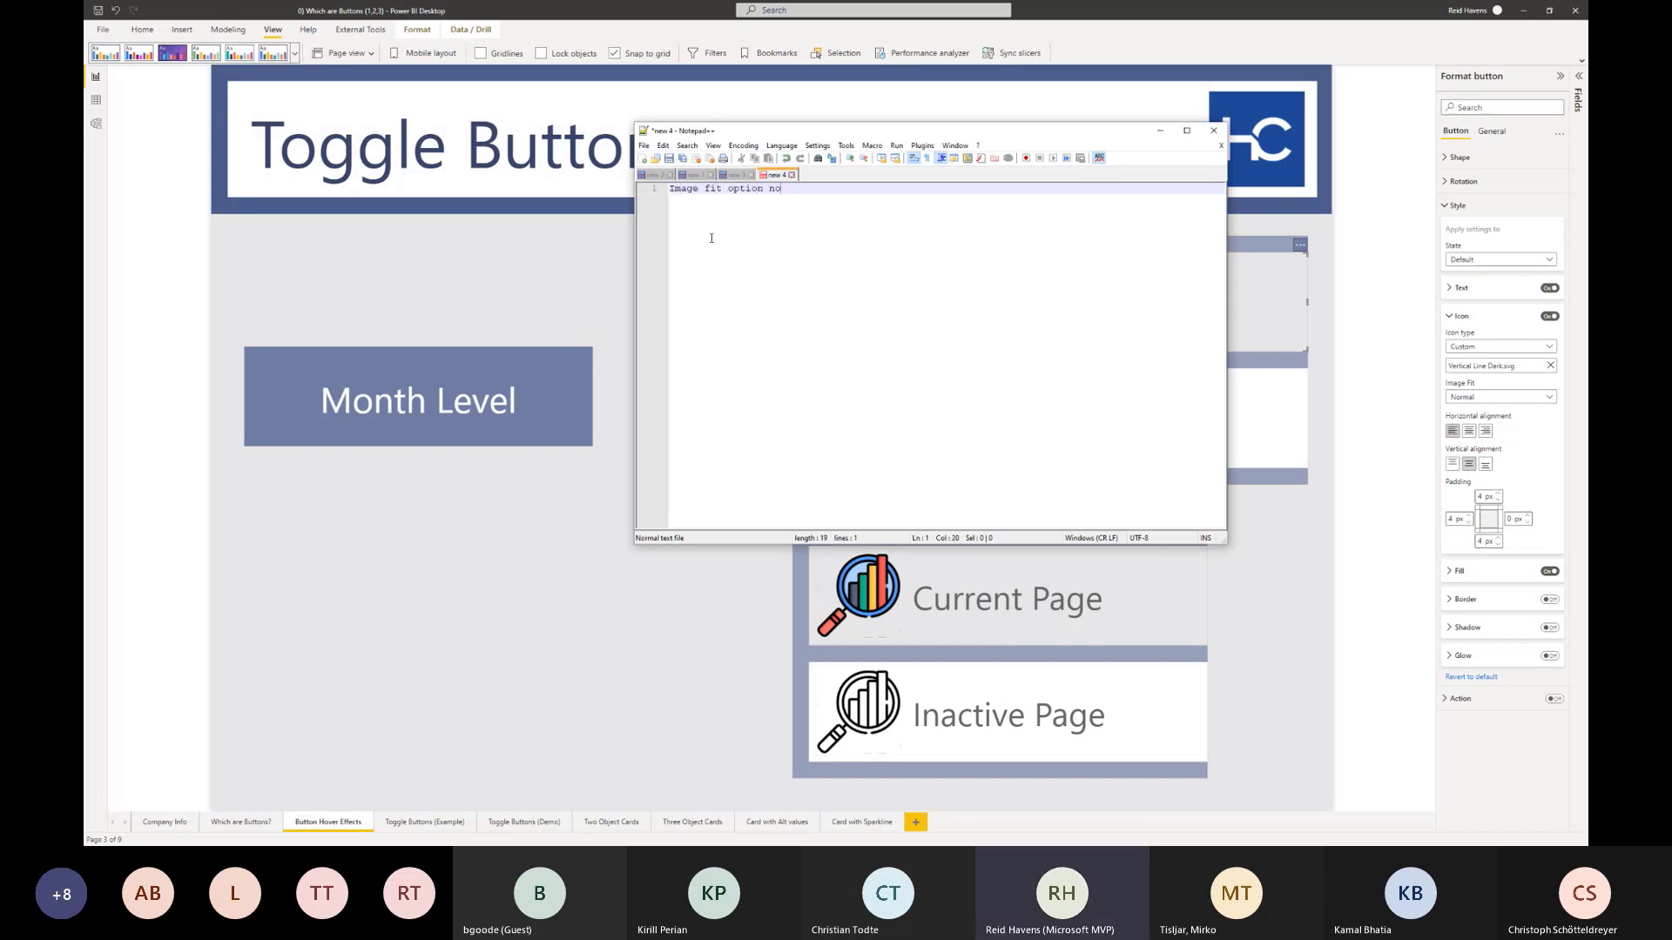
type(" longer available")
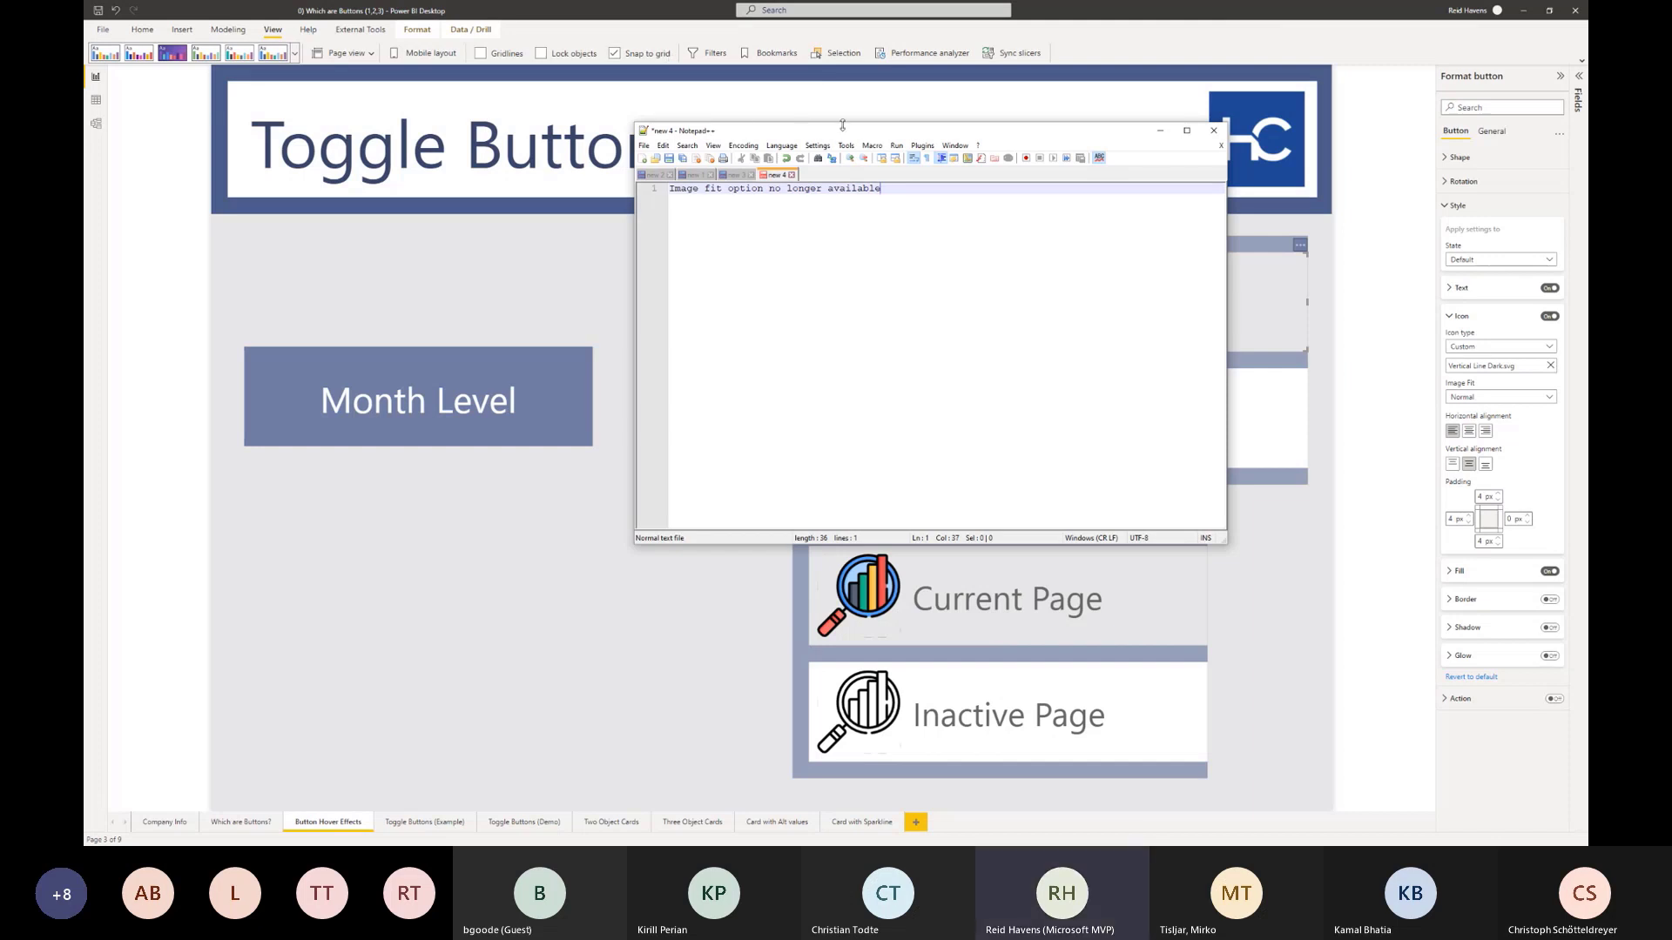
left_click_drag(852, 132, 85, 270)
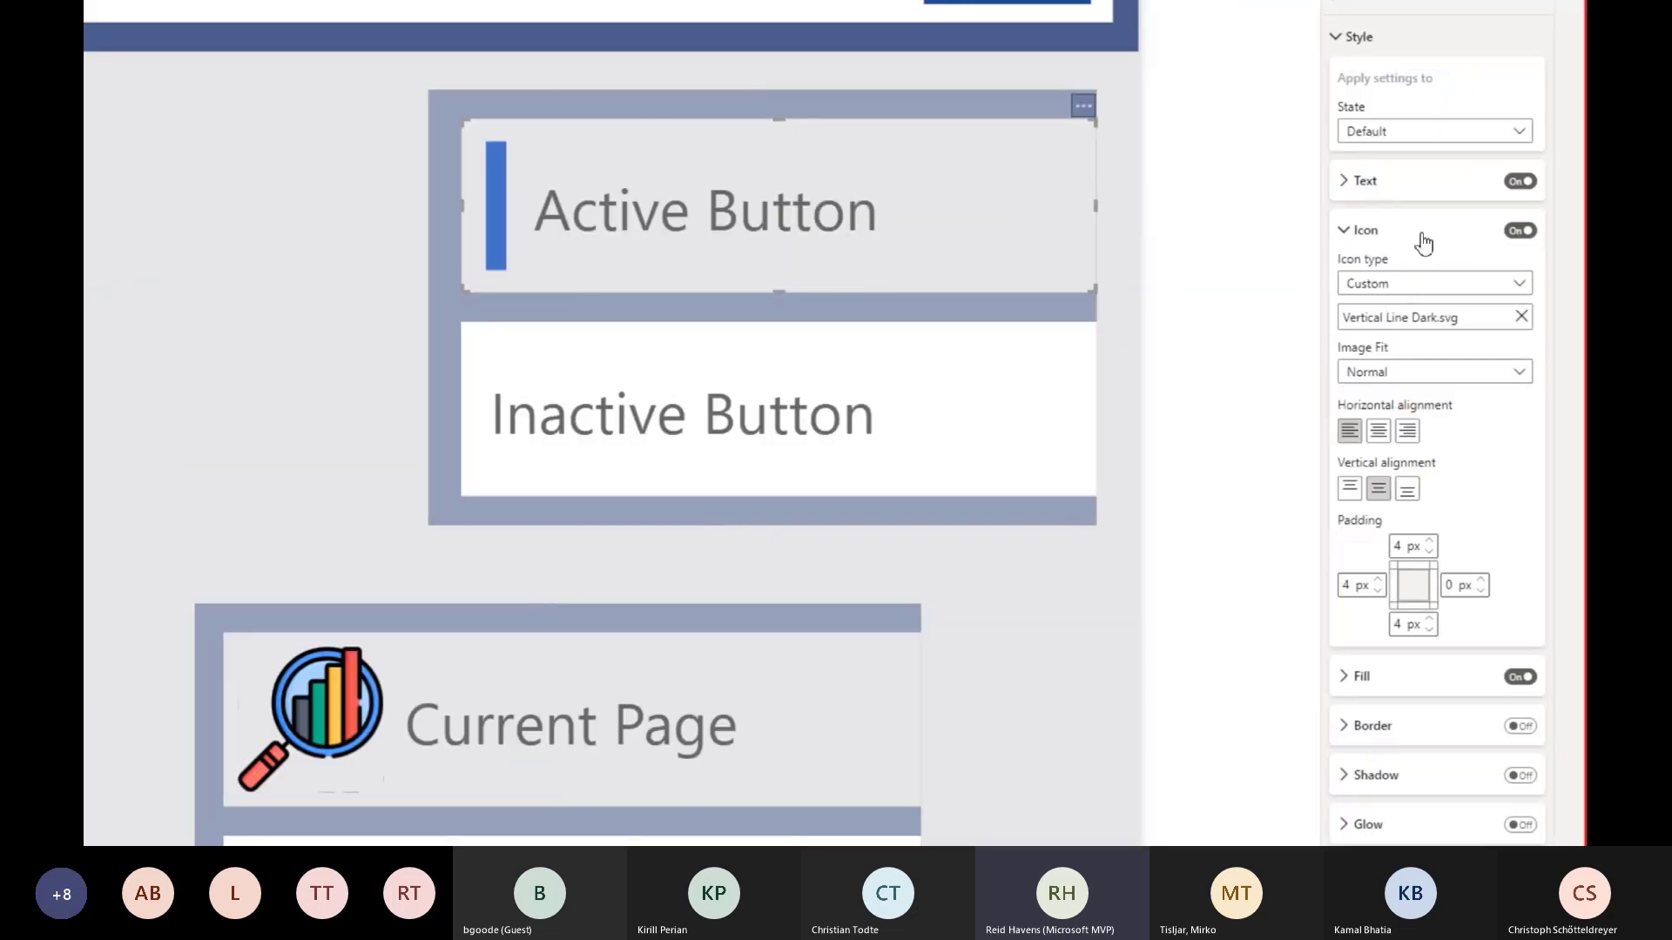
- Set the left padding of the Active Button's text to 14 px
left_click(1423, 242)
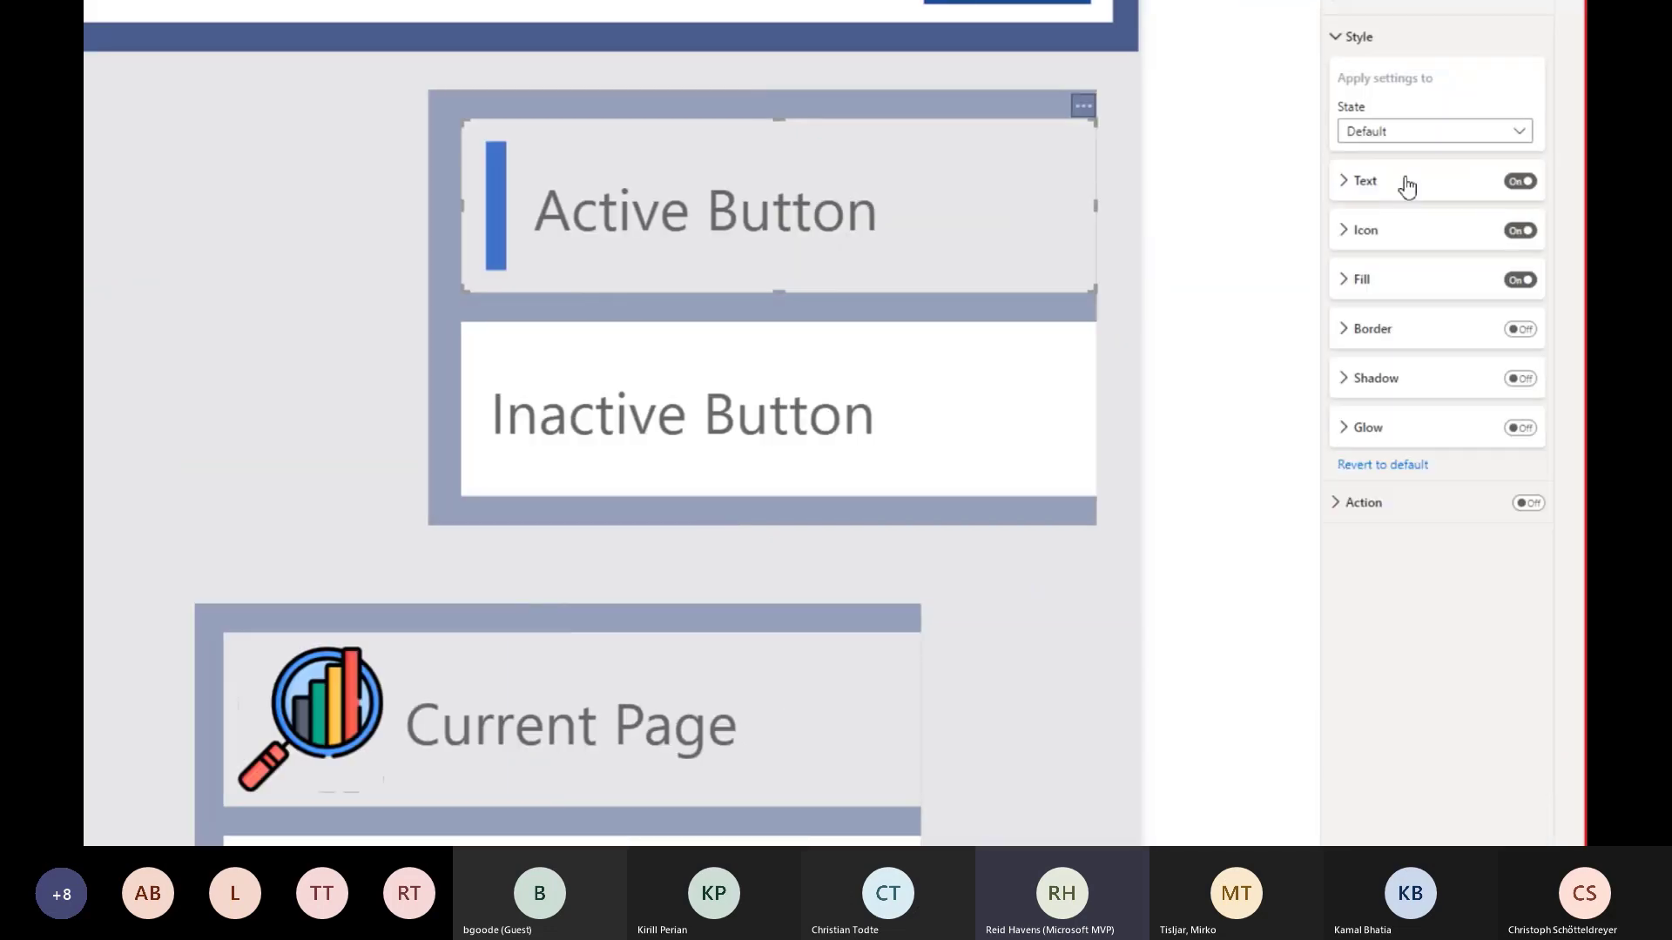
left_click(1361, 191)
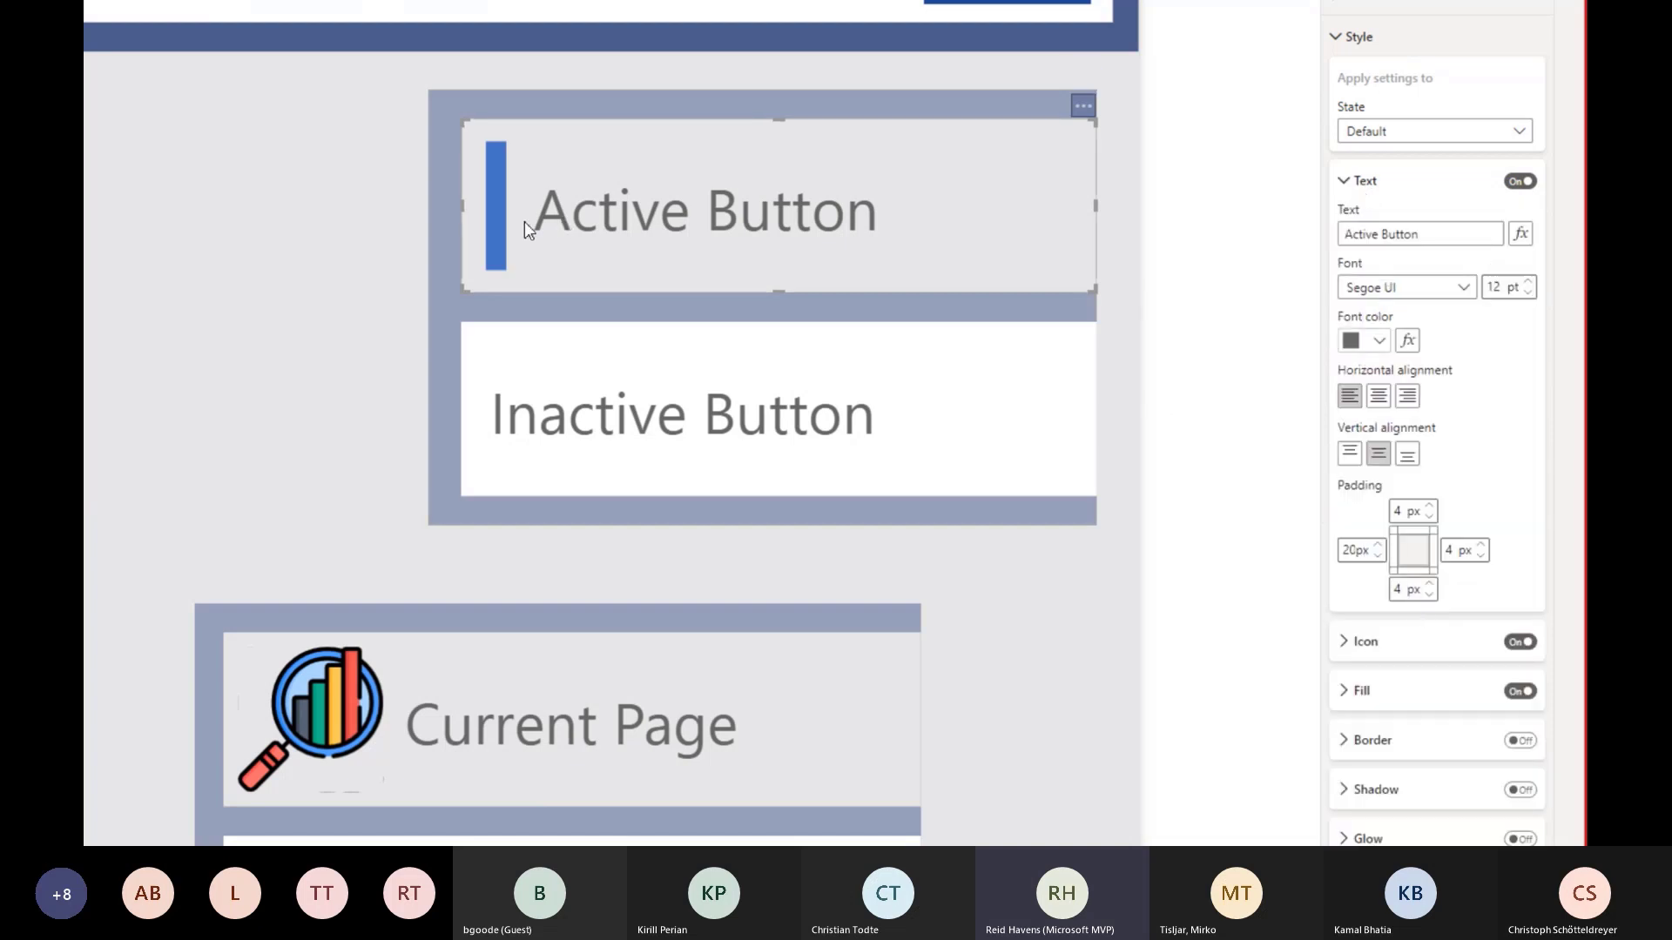
left_click(1378, 555)
left_click(1377, 554)
left_click(1377, 555)
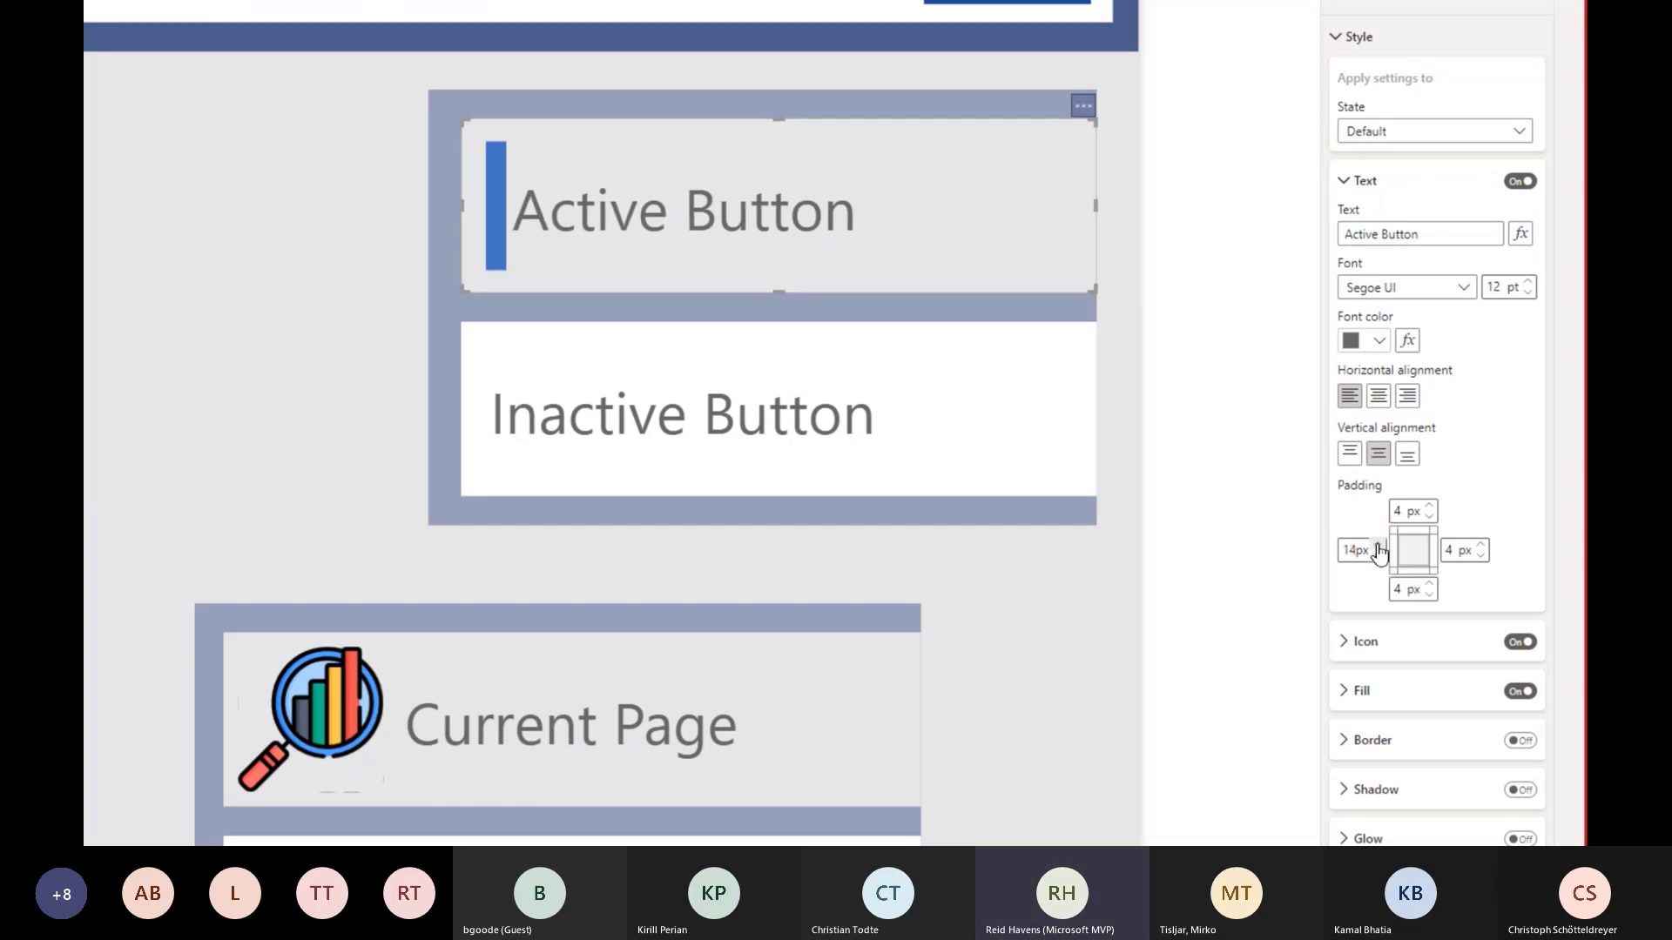
- Restore the left padding of the Active Button's text to 20 px
left_click(1378, 547)
left_click(1377, 547)
left_click(1378, 547)
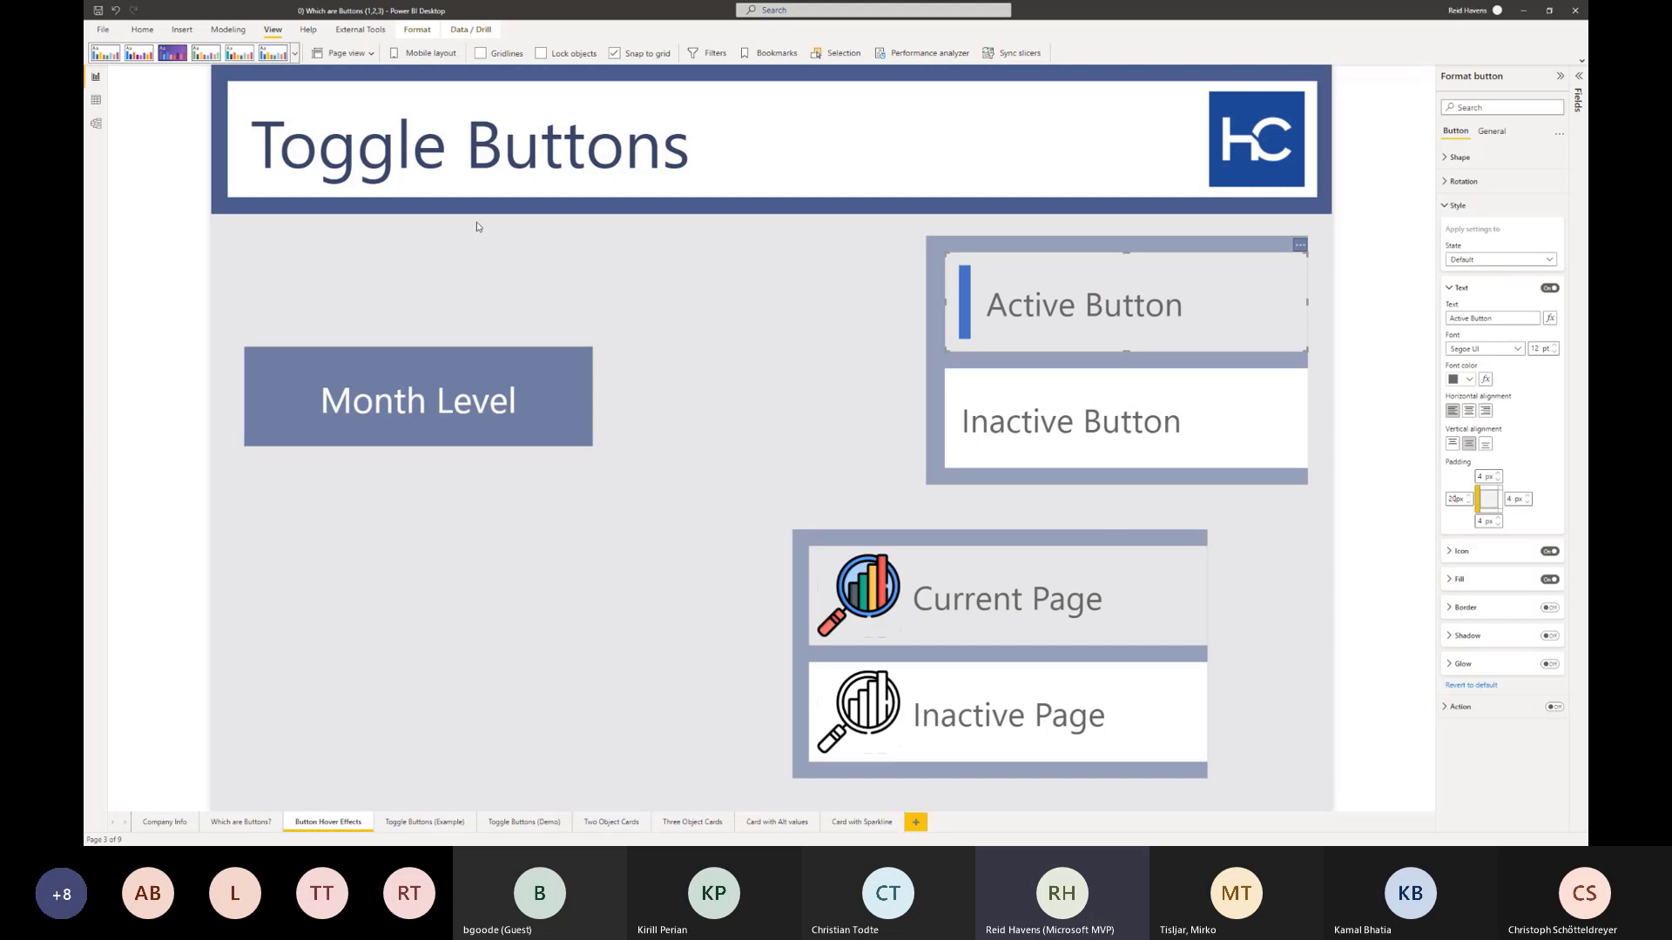
- Open the report settings for the current file in the program's options
left_click(102, 29)
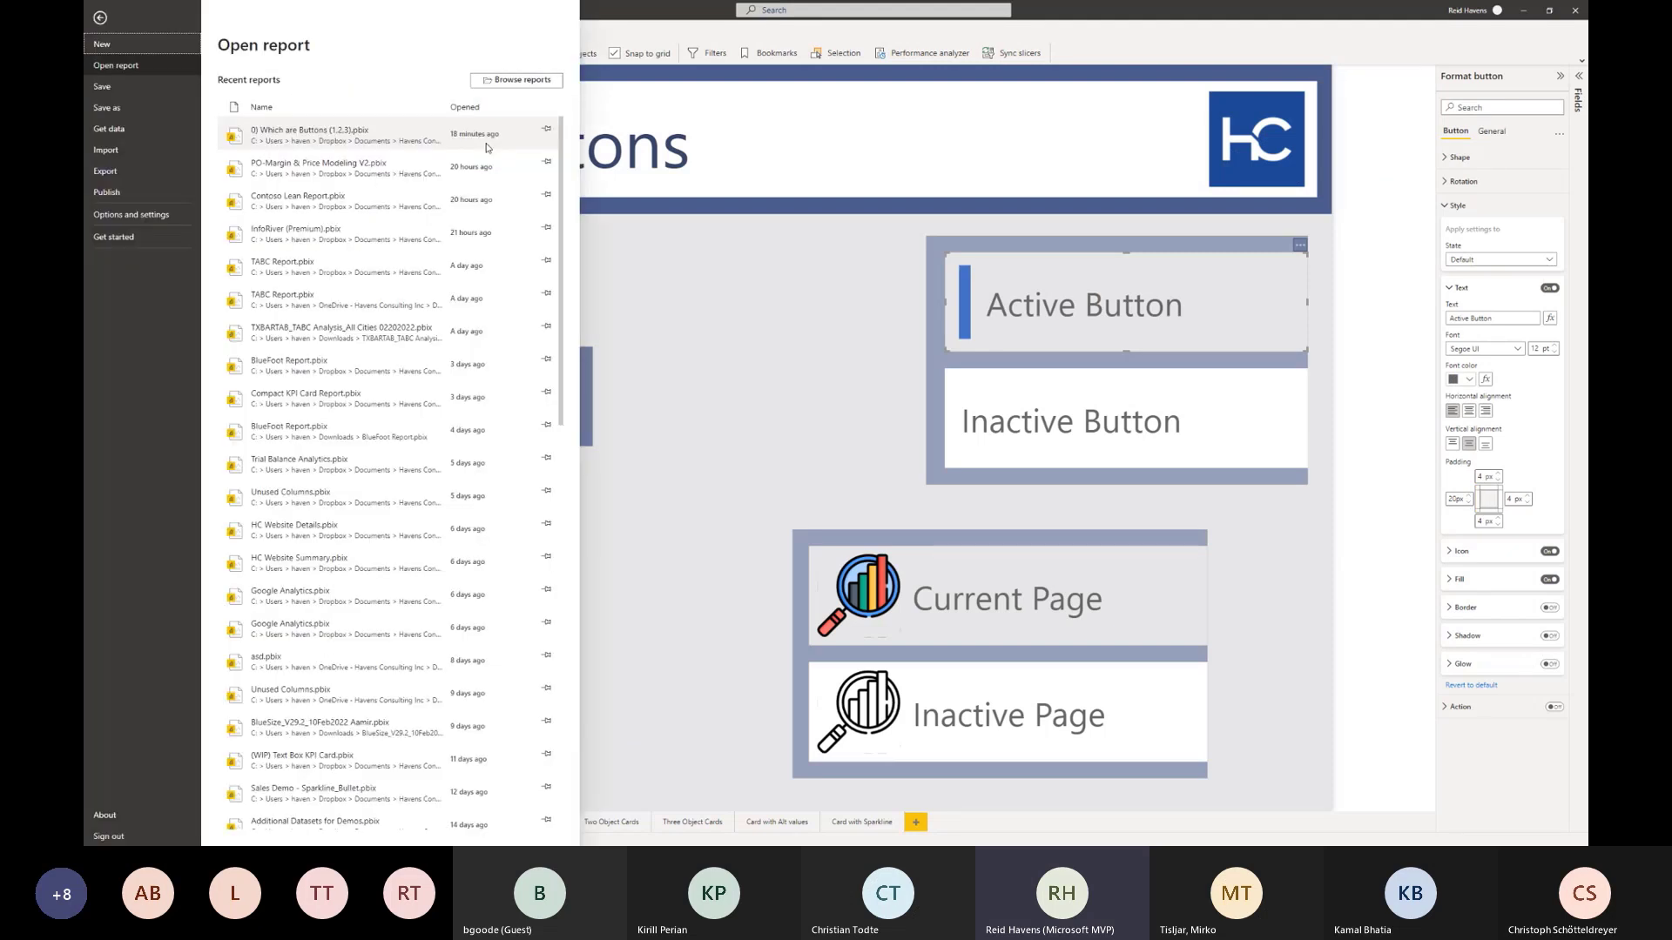
left_click(137, 215)
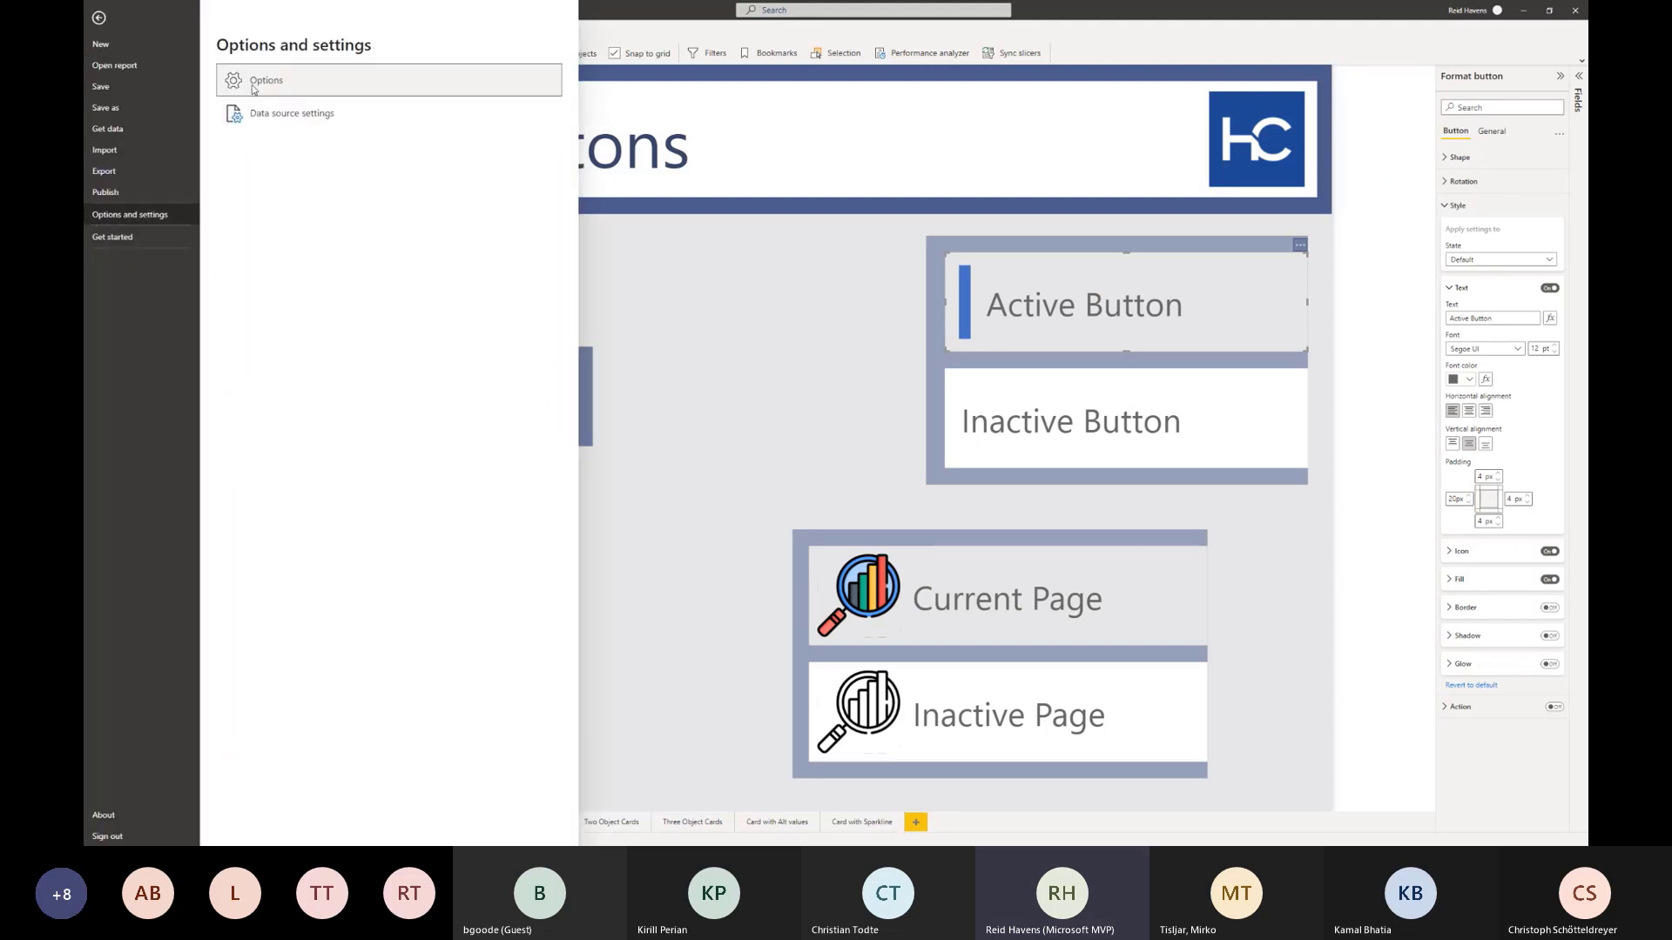
left_click(253, 81)
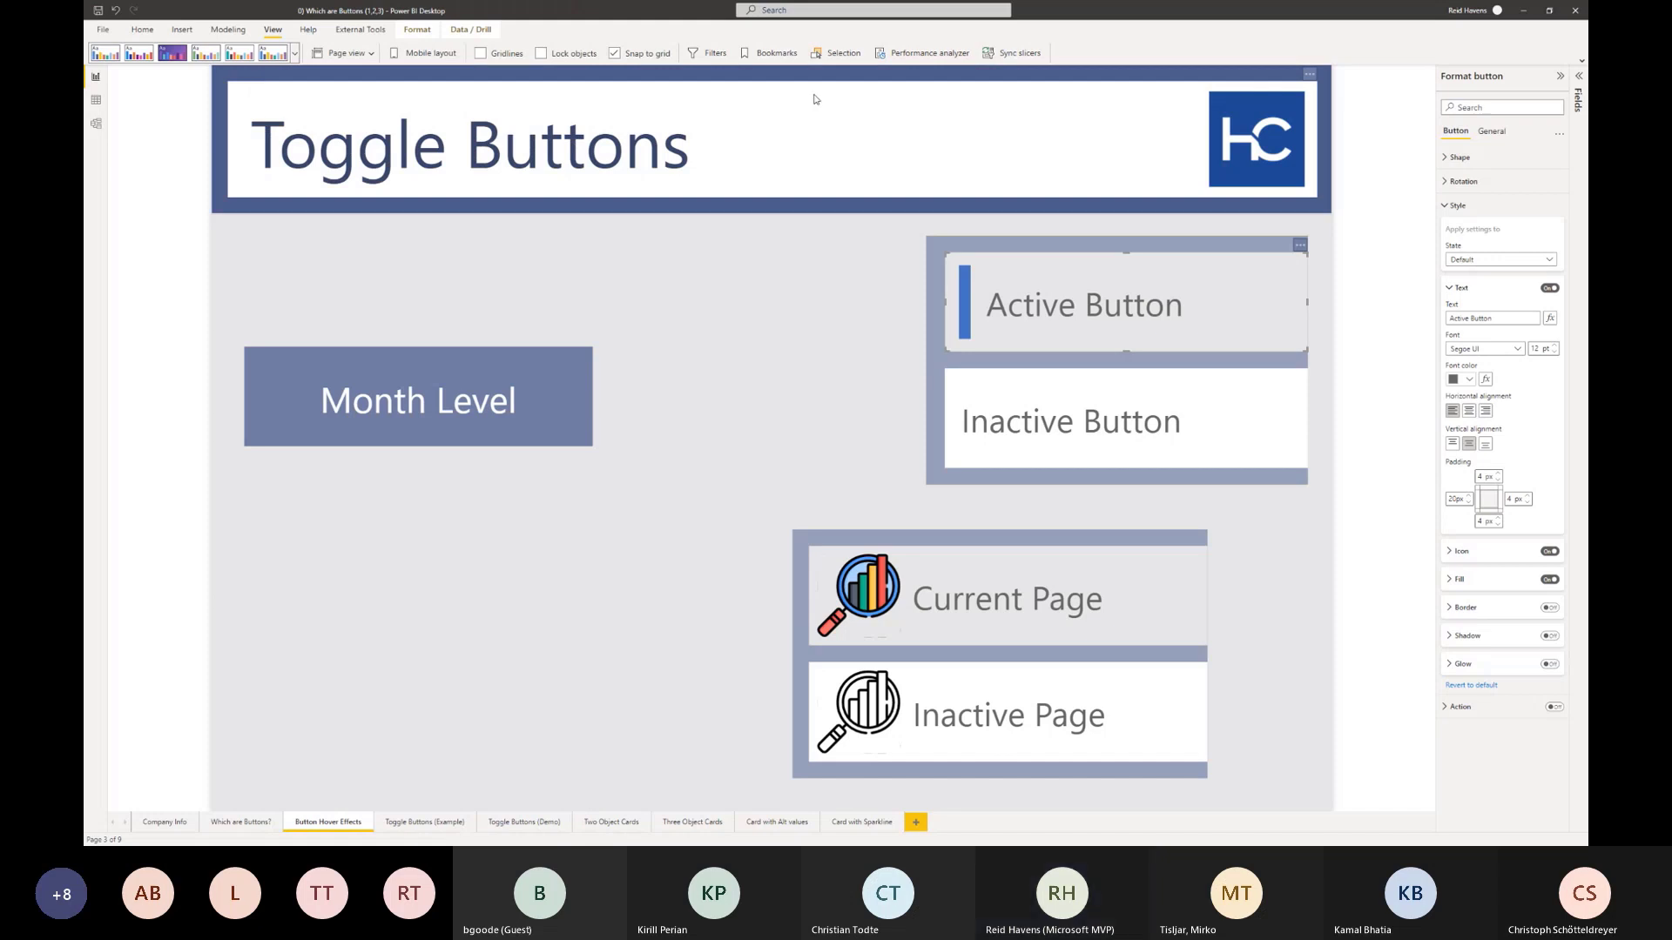
left_click_drag(775, 246, 893, 220)
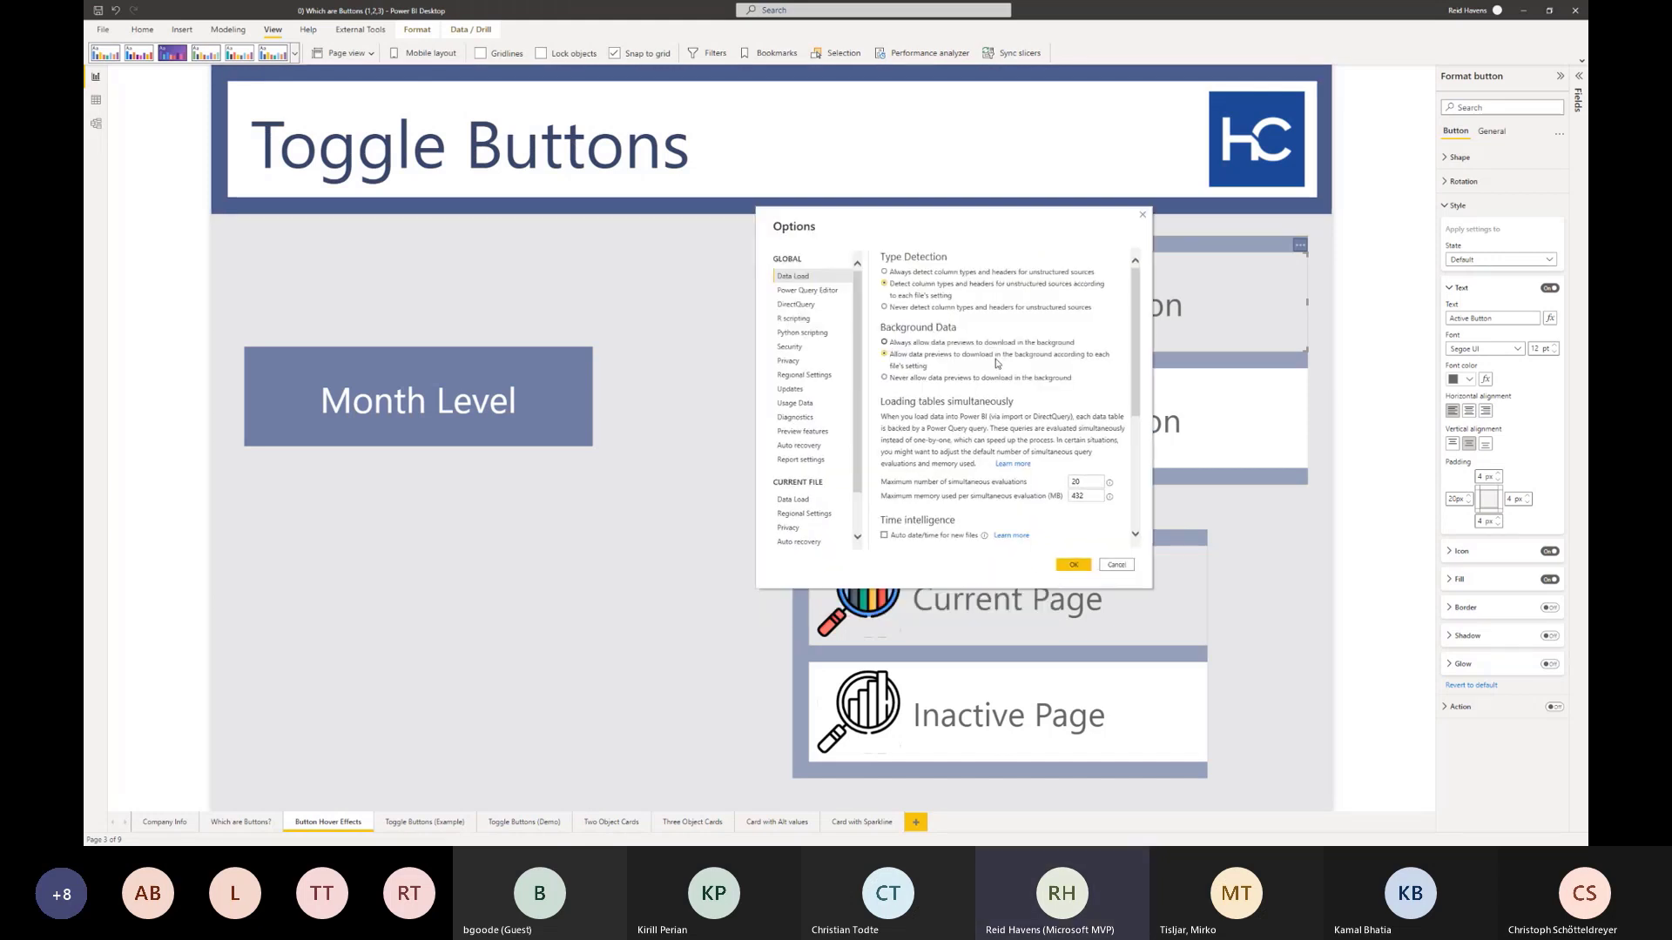
scroll(934, 363, "down", 3)
scroll(810, 435, "down", 2)
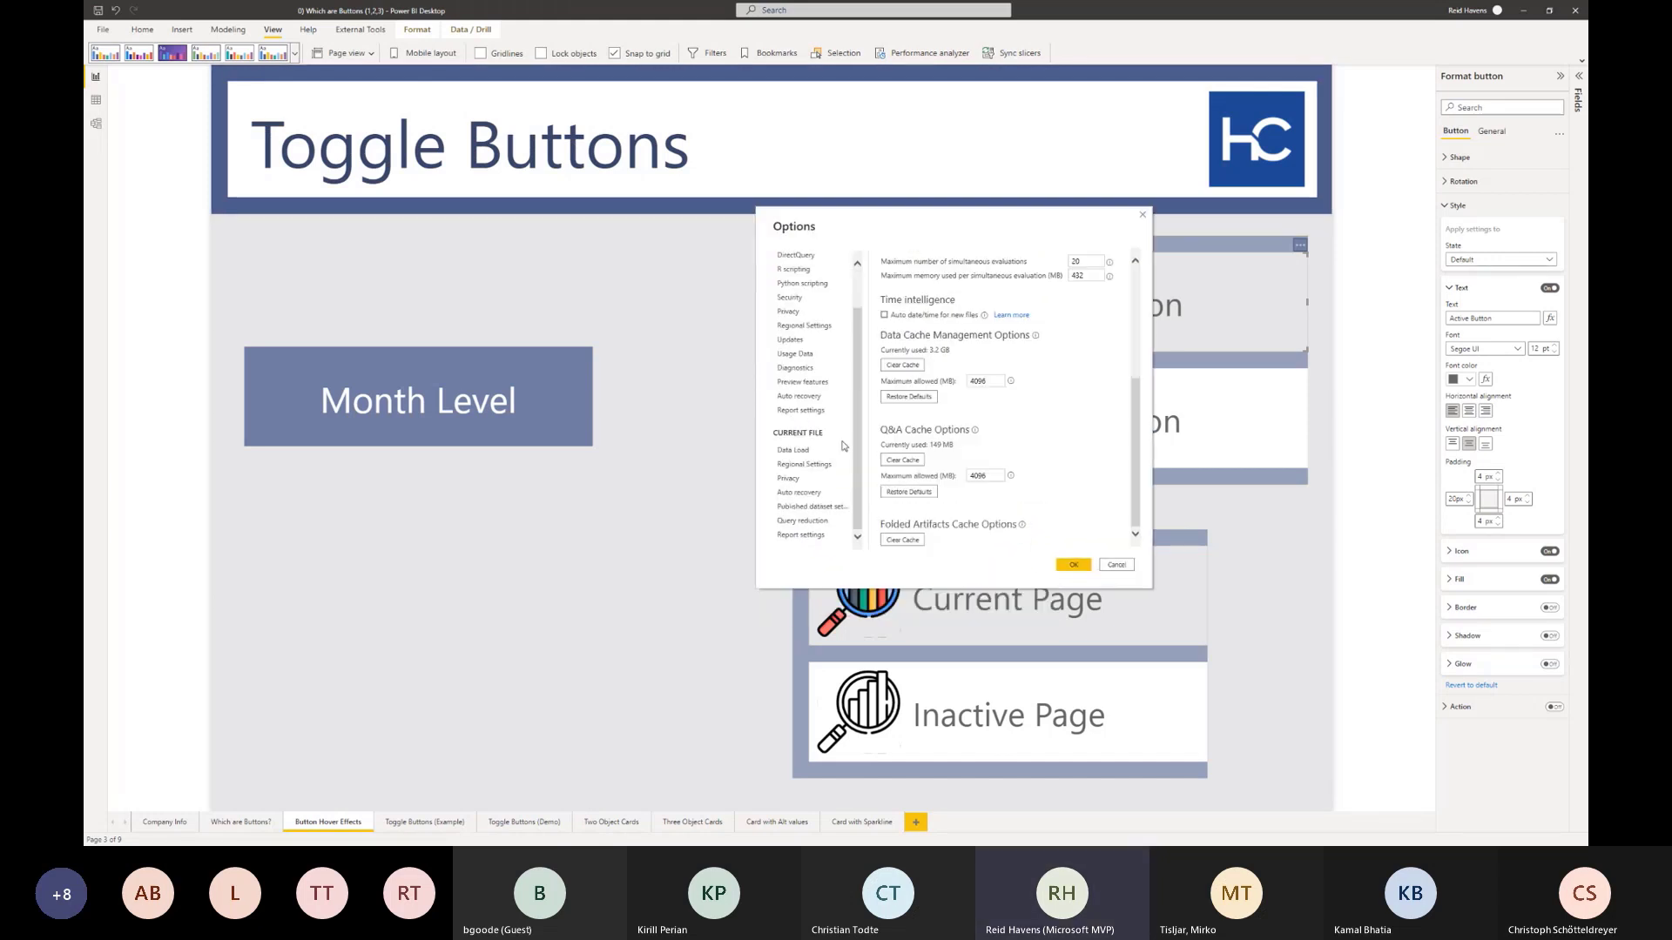
left_click(800, 534)
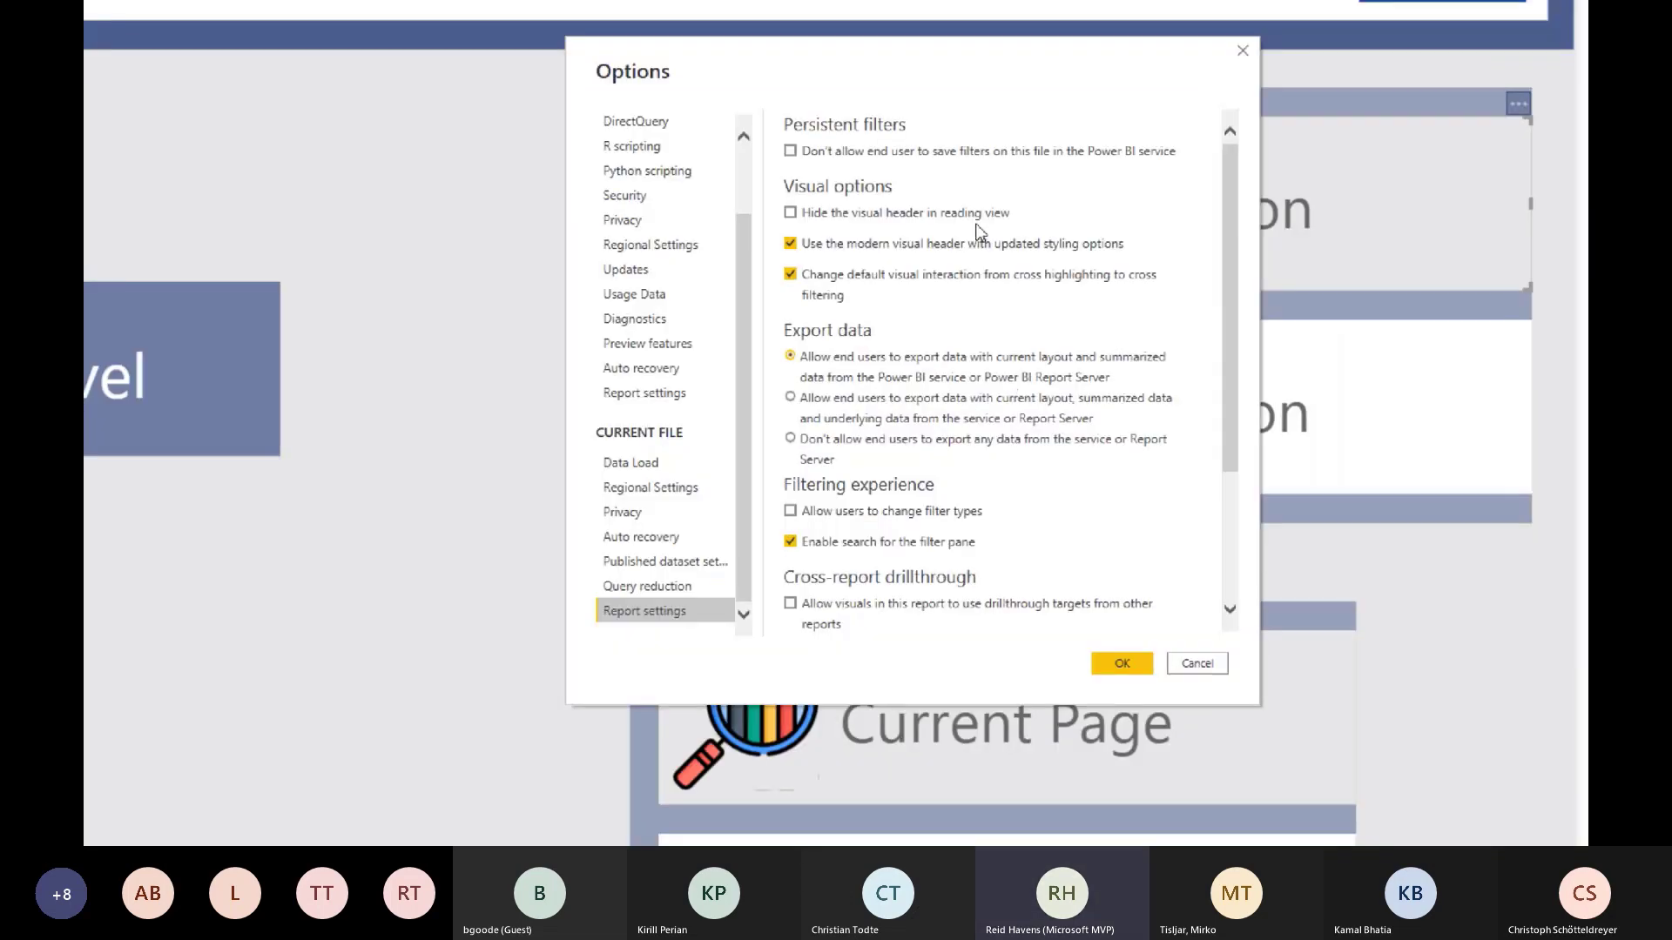
- Turn off the New format pane preview feature in the program options and accept the change
scroll(827, 520, "down", 3)
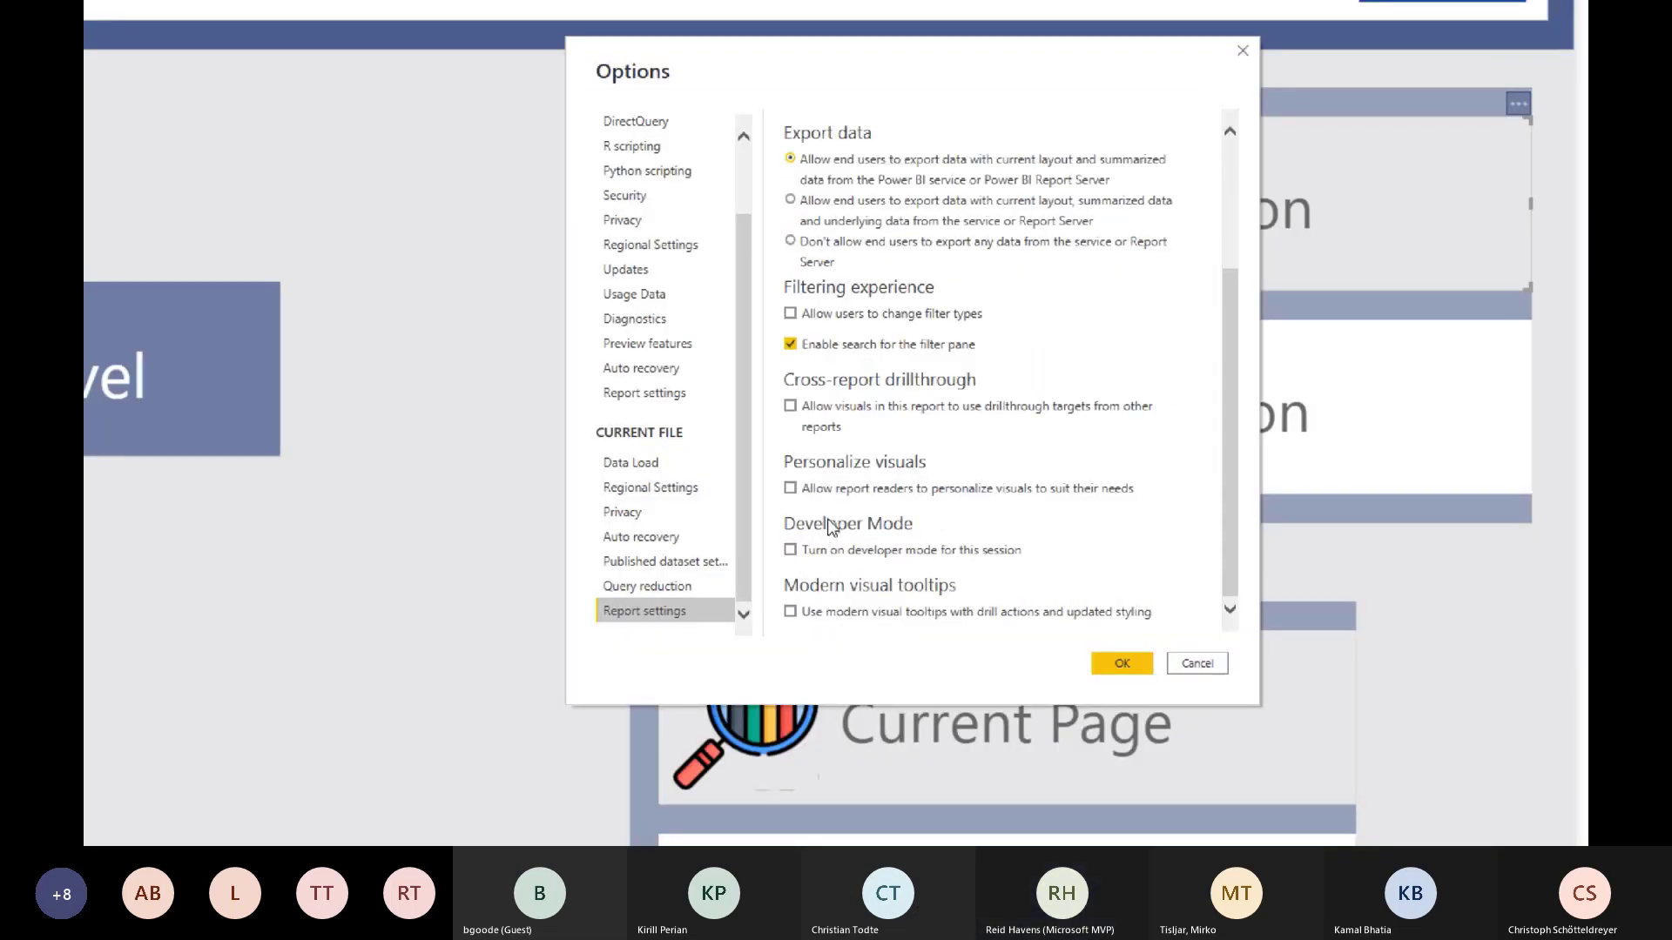
scroll(812, 162, "up", 3)
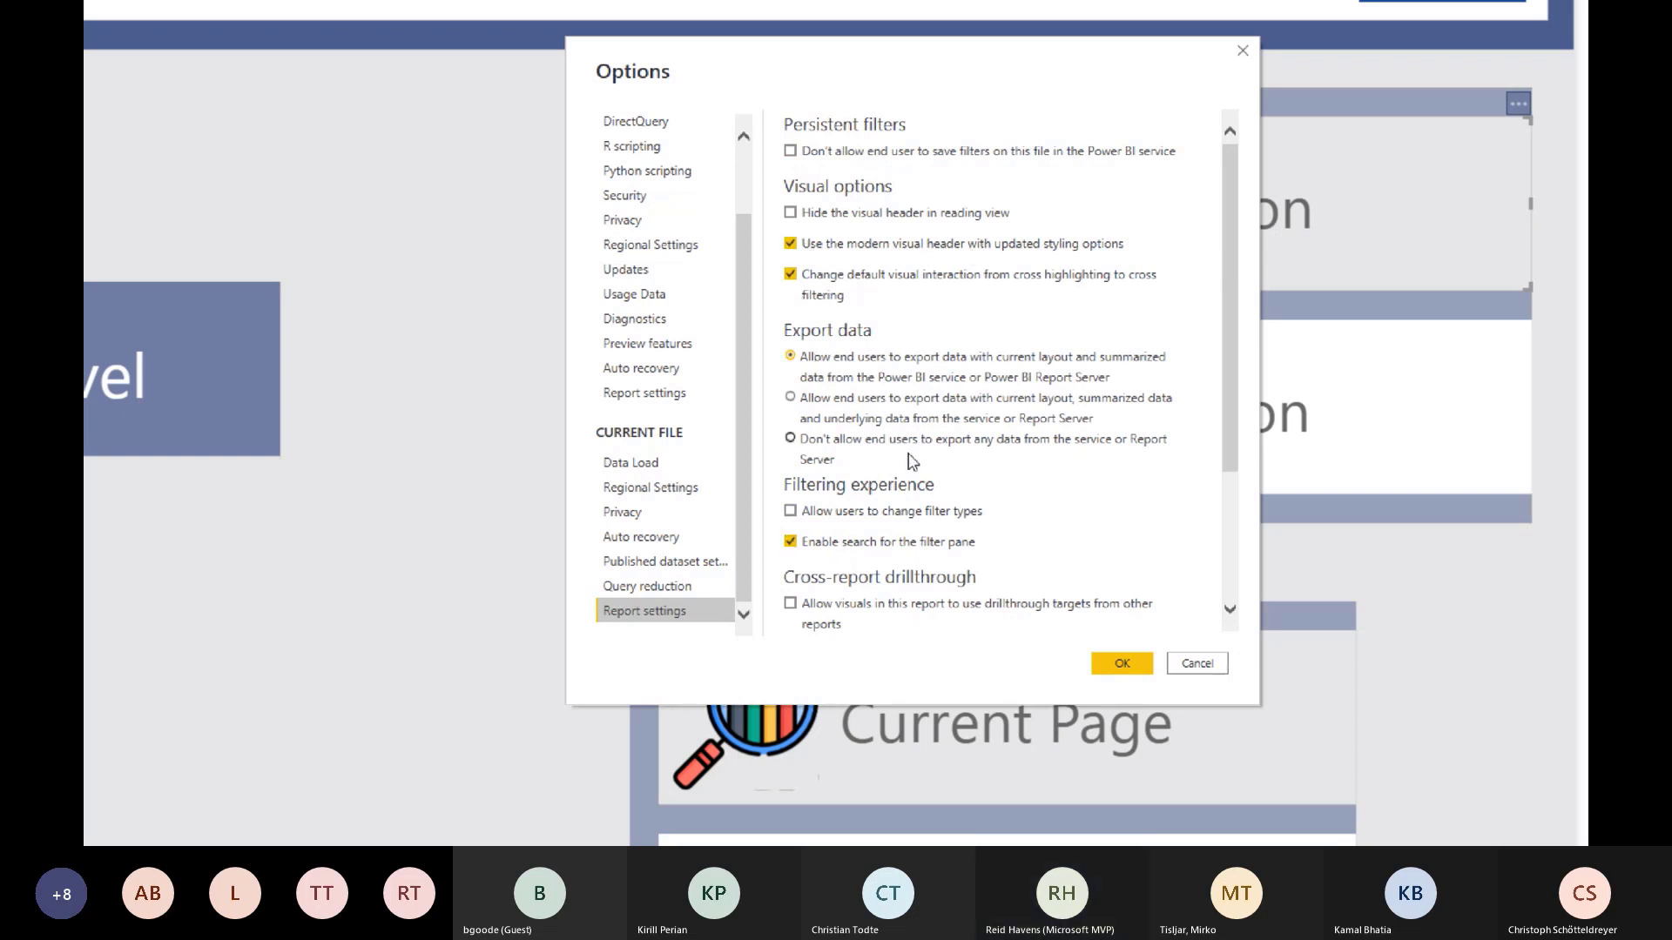
scroll(909, 459, "down", 3)
left_click(648, 343)
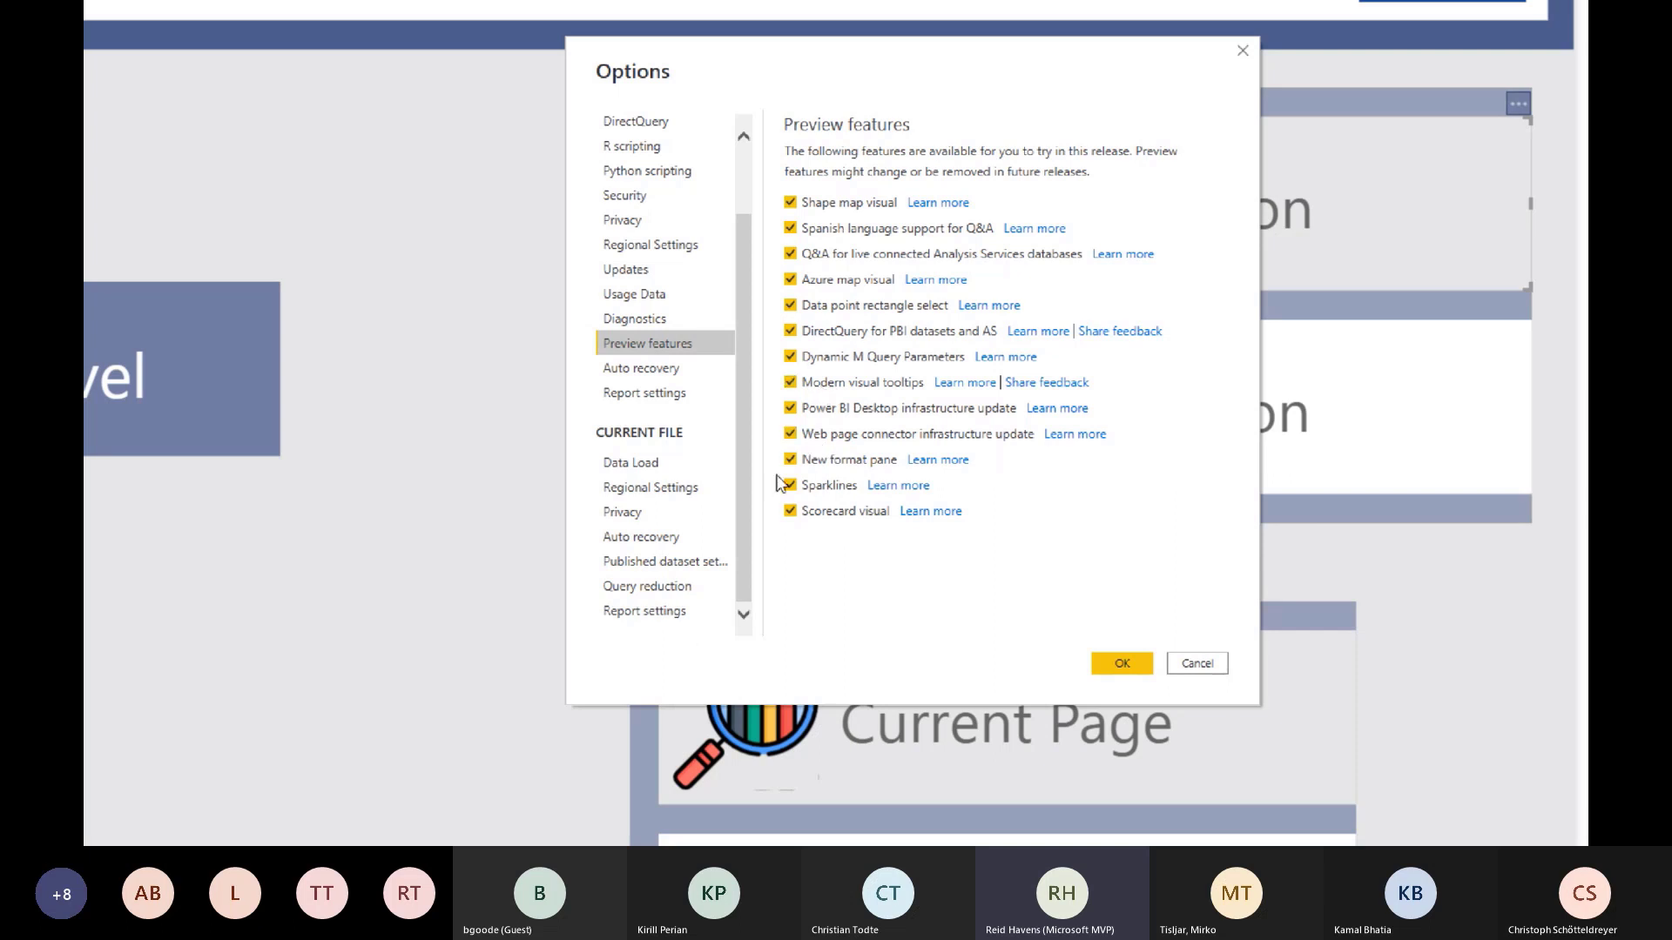
left_click(790, 460)
left_click(1122, 656)
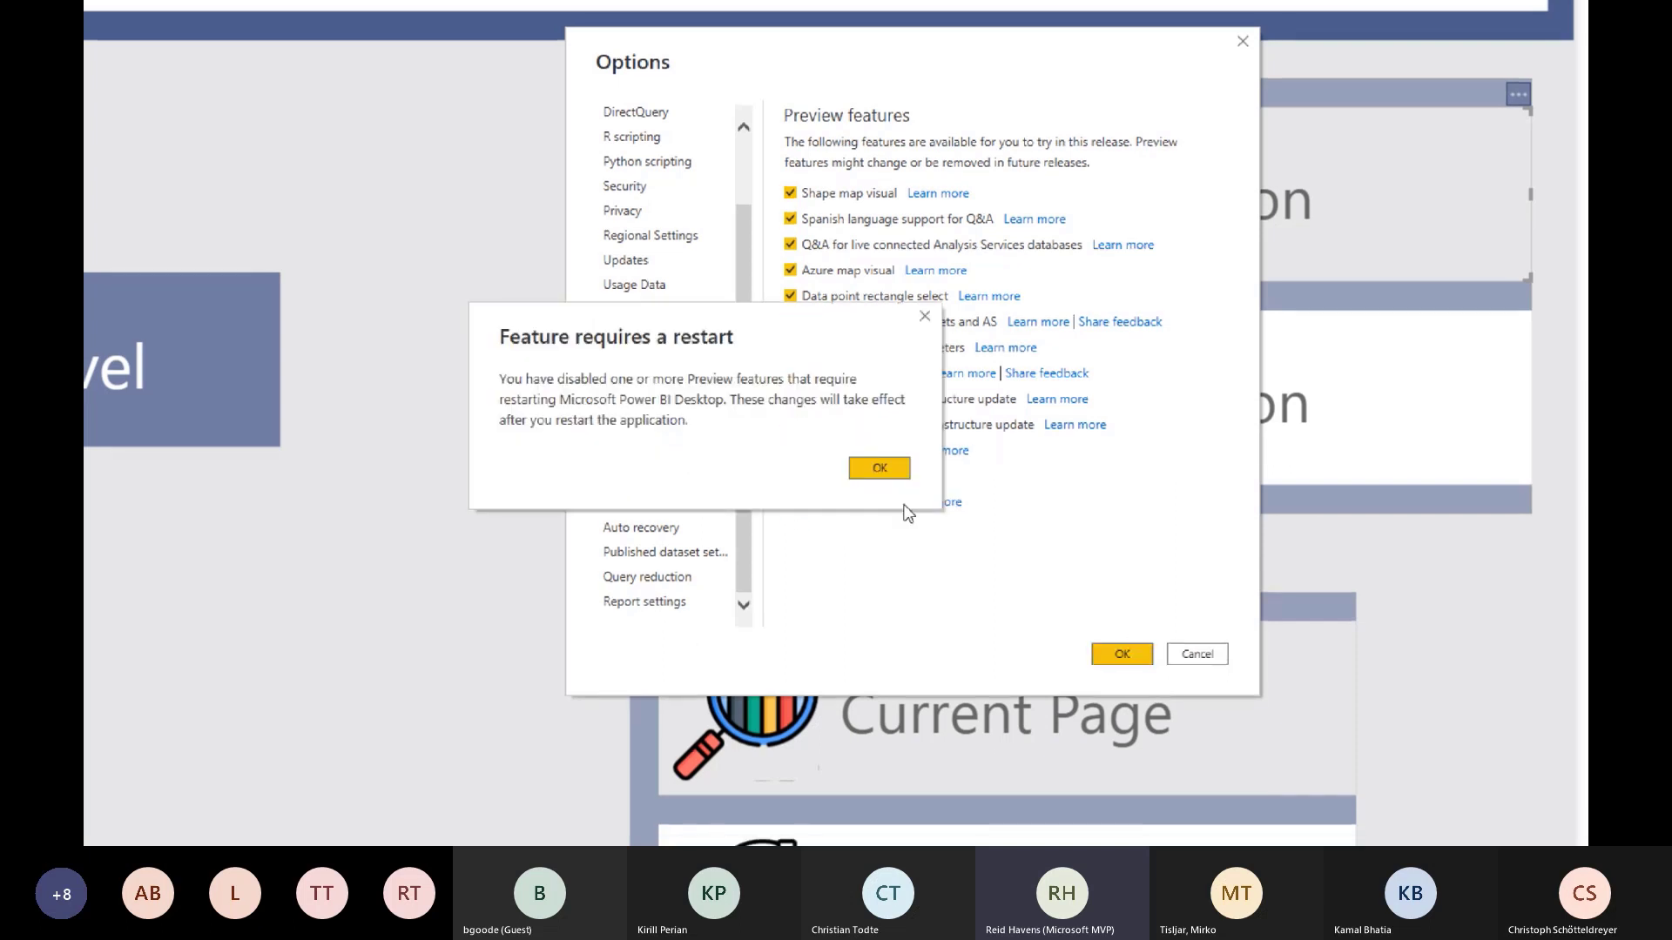
left_click(894, 476)
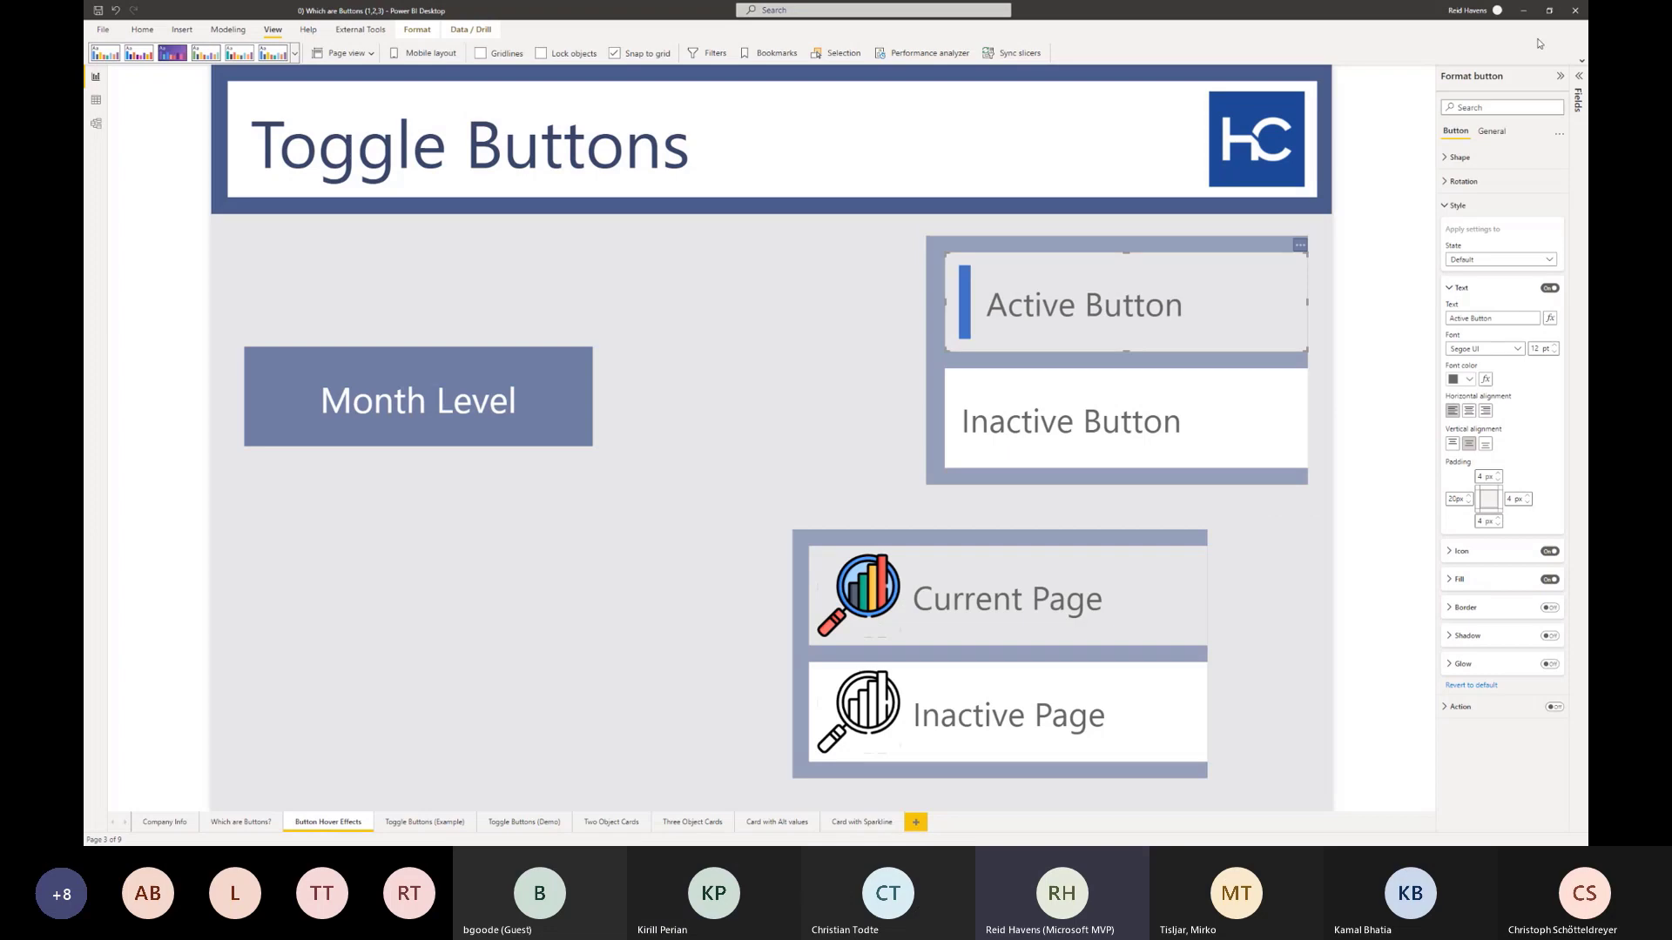
- Close both open reports without saving and reopen the recent "0) Which are Buttons (1,2,3)" report
left_click(1576, 11)
left_click(889, 447)
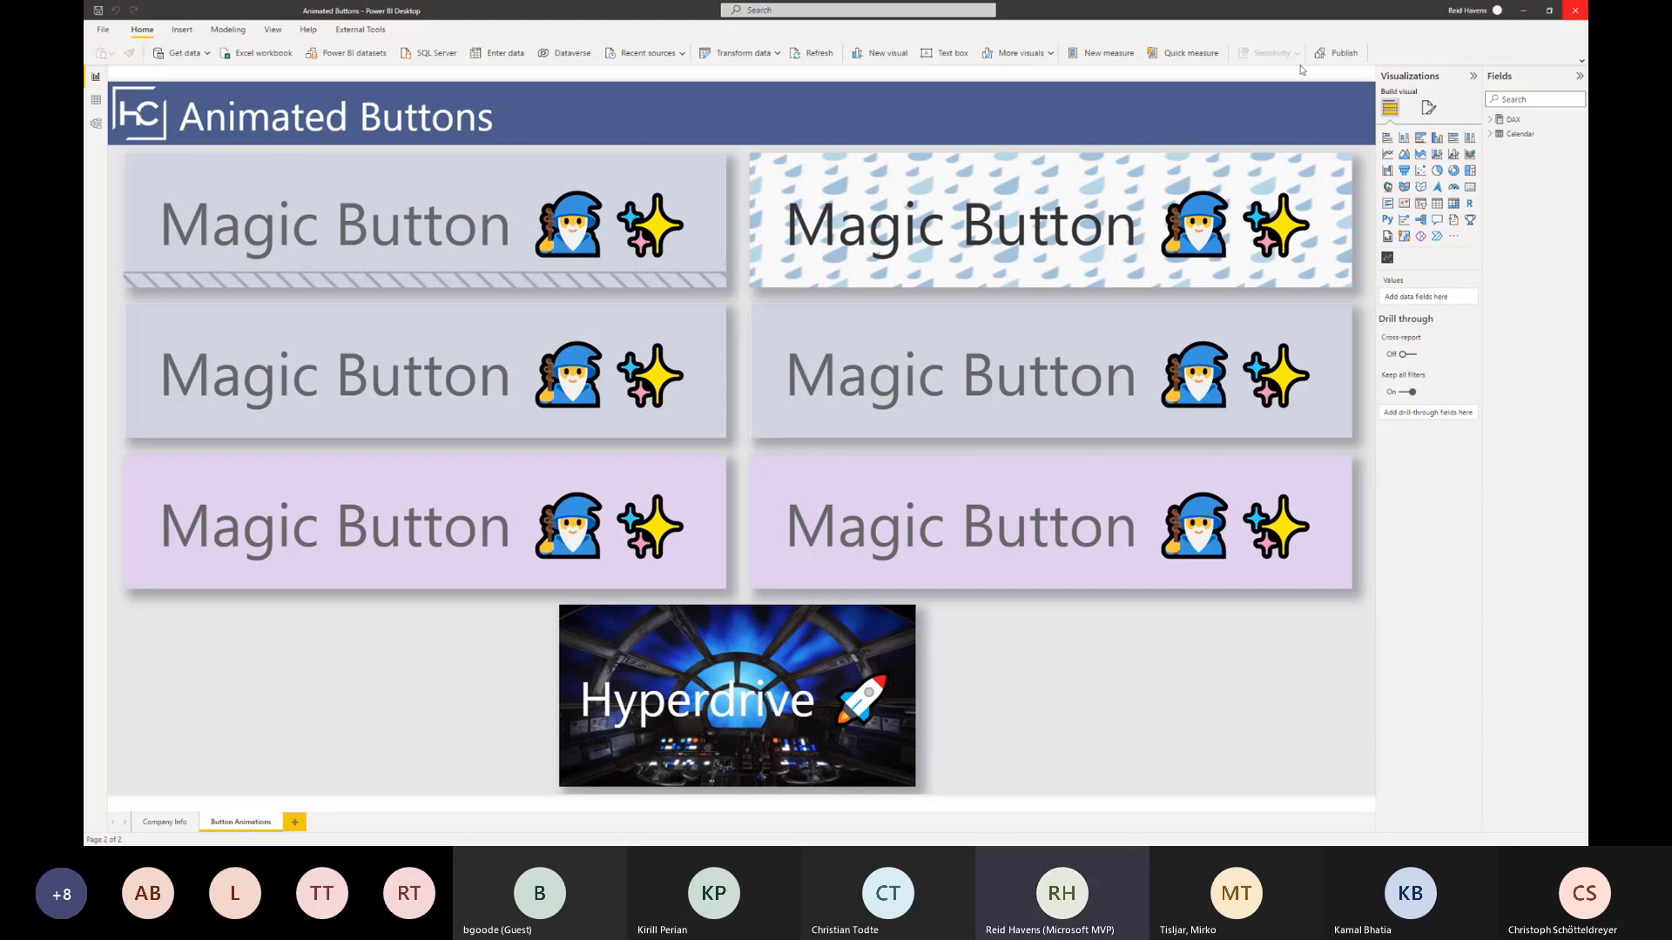
left_click(1575, 10)
left_click(897, 450)
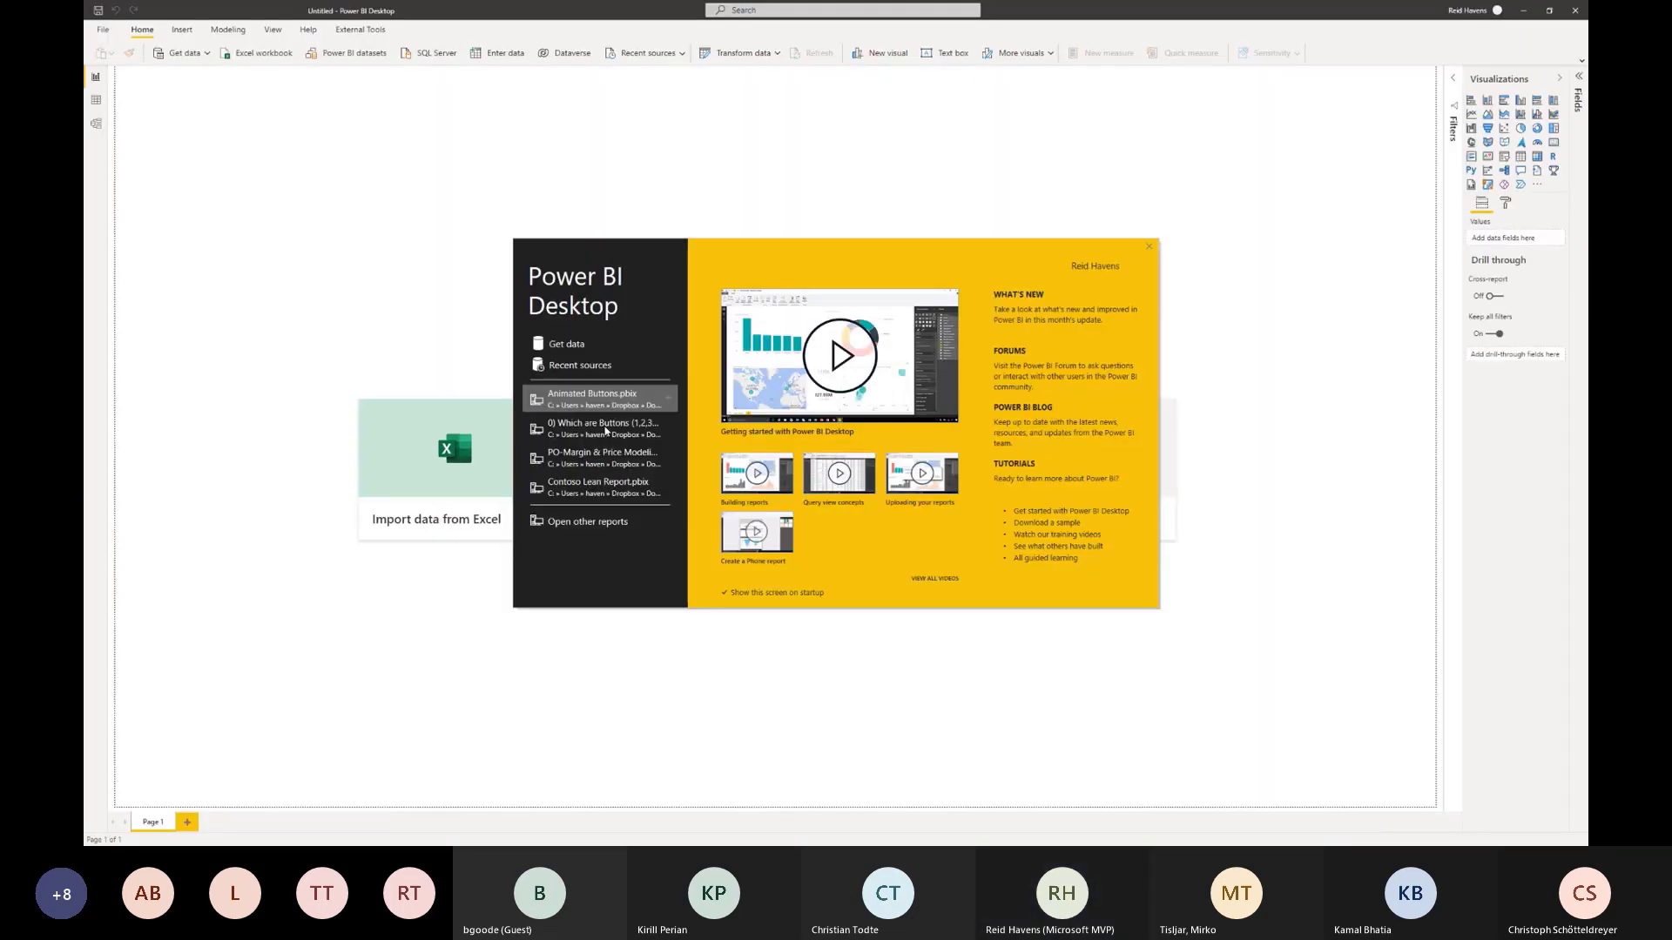
left_click(605, 430)
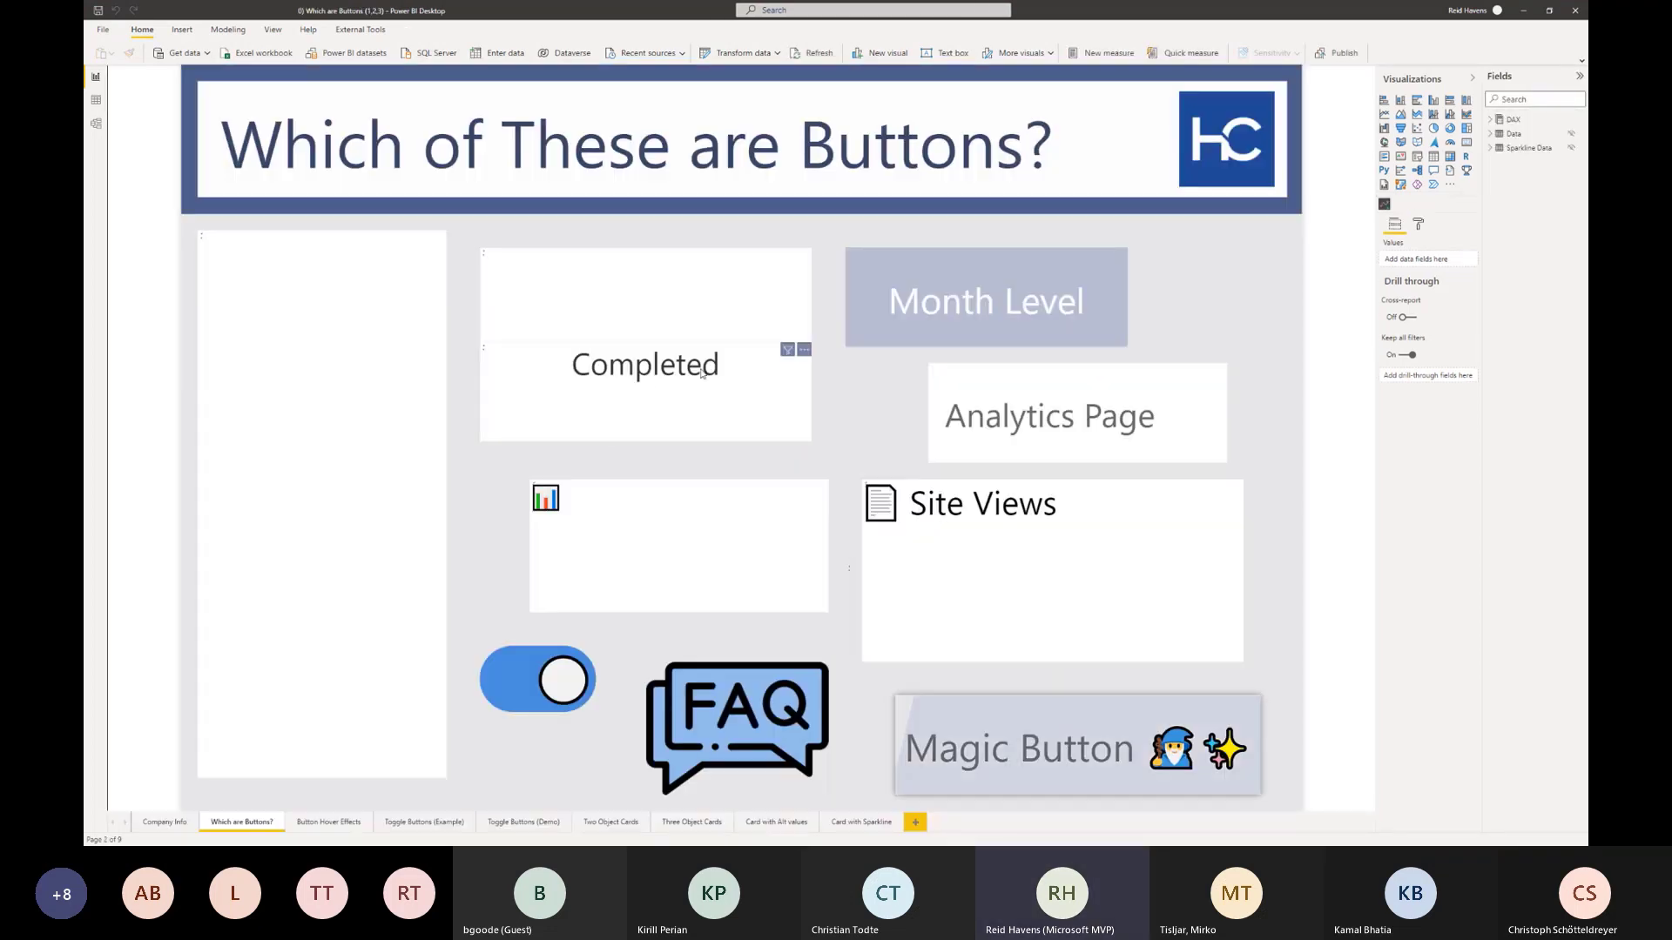
- On the Button Hover Effects page, move the Active Button and Inactive Button group up beside the Month Level buttons
left_click(329, 822)
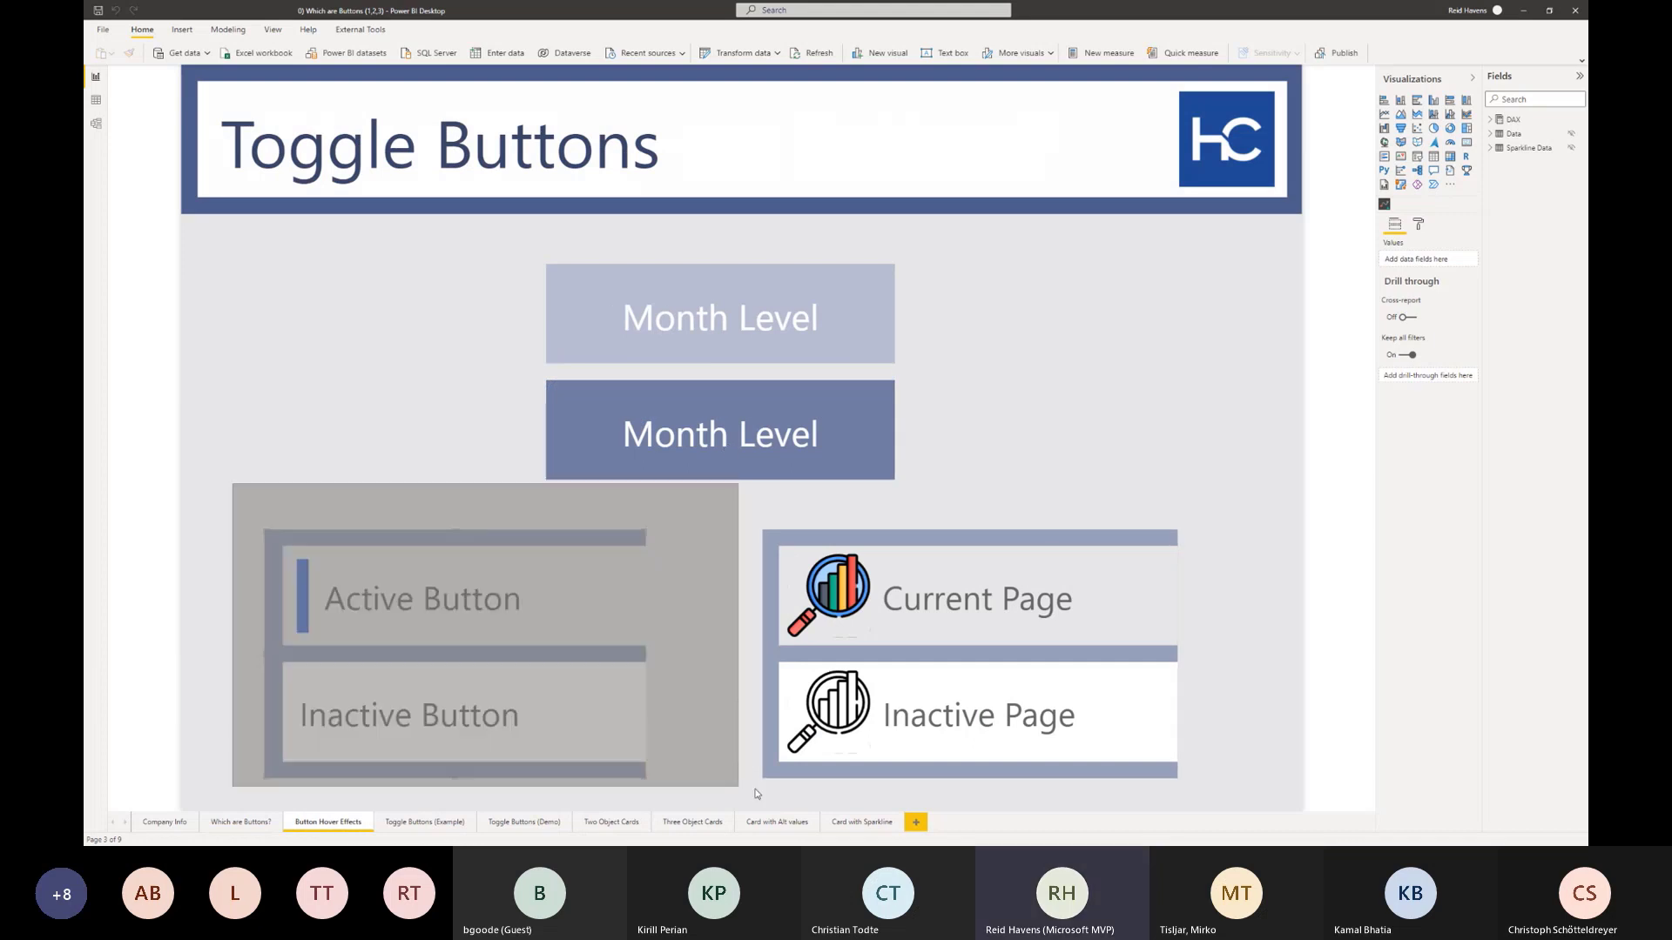
left_click(547, 535)
left_click_drag(547, 535, 1182, 236)
left_click(1214, 493)
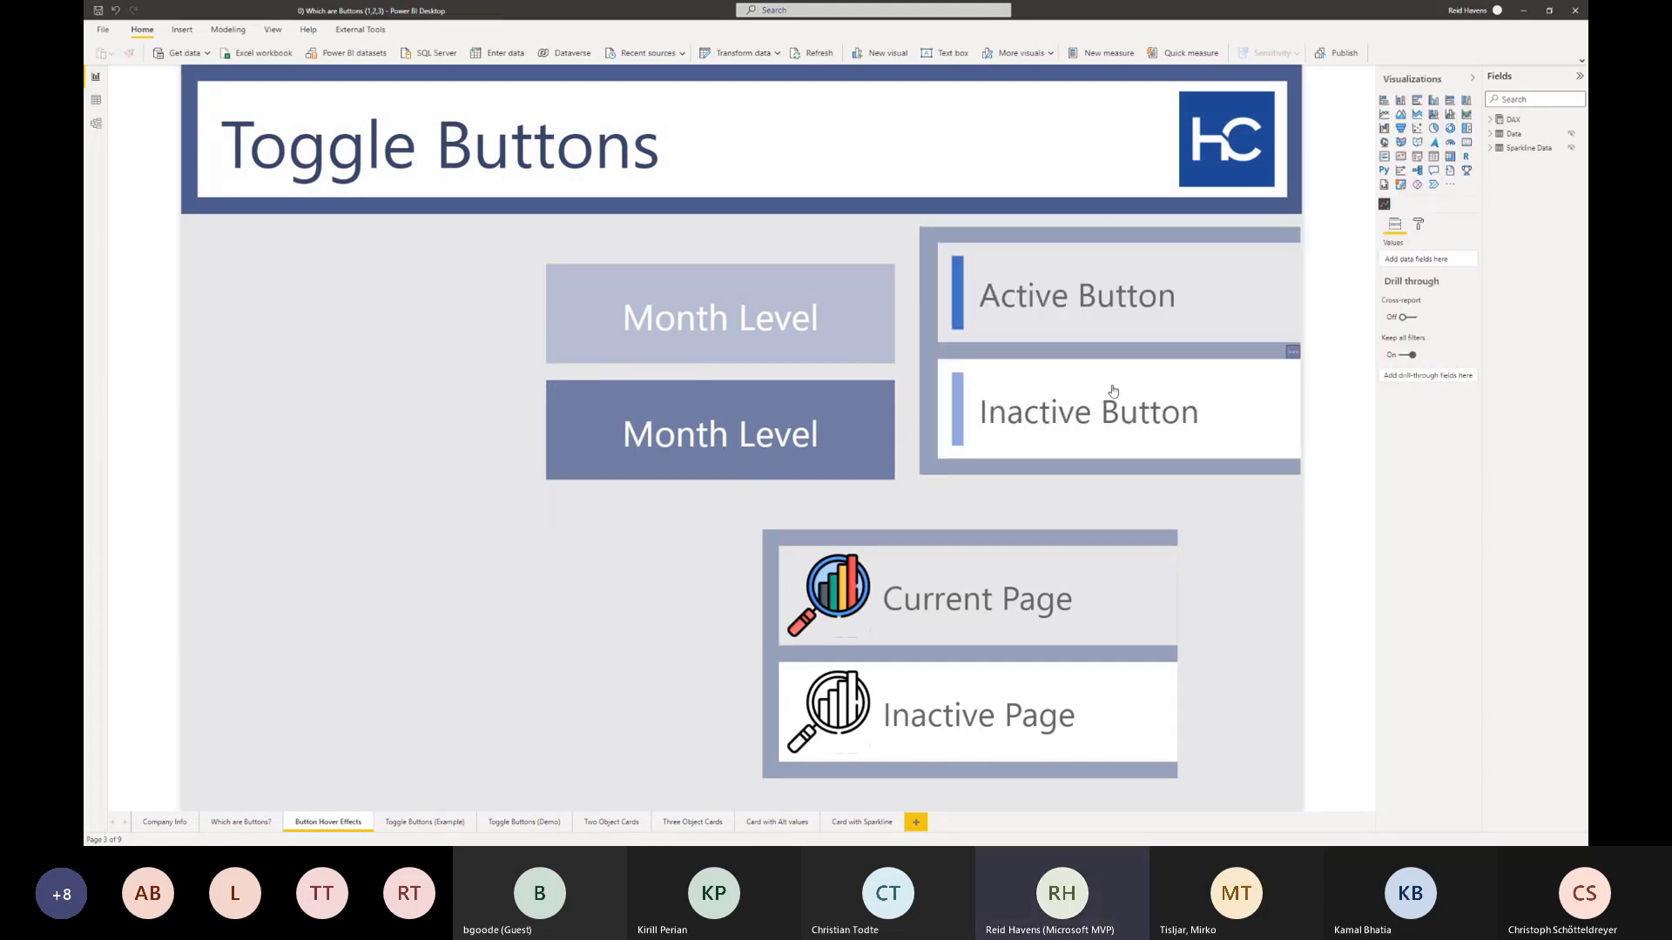
- Try the Left of text icon placement on the Active Button and return it to Custom
left_click(1127, 275)
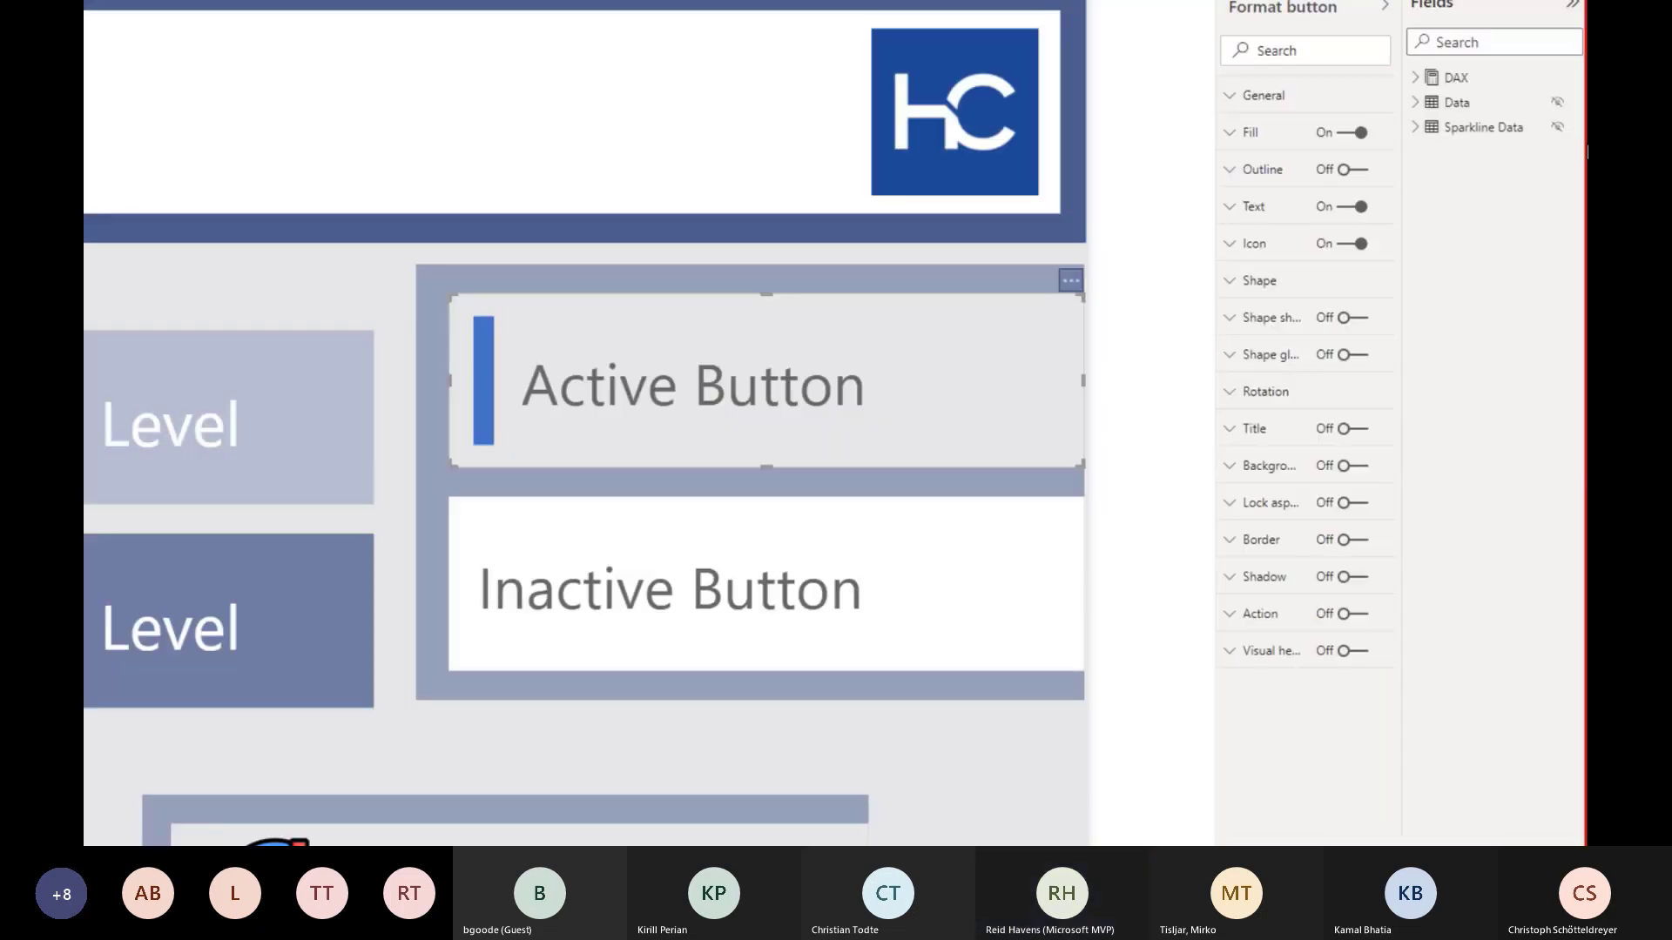
left_click(1255, 245)
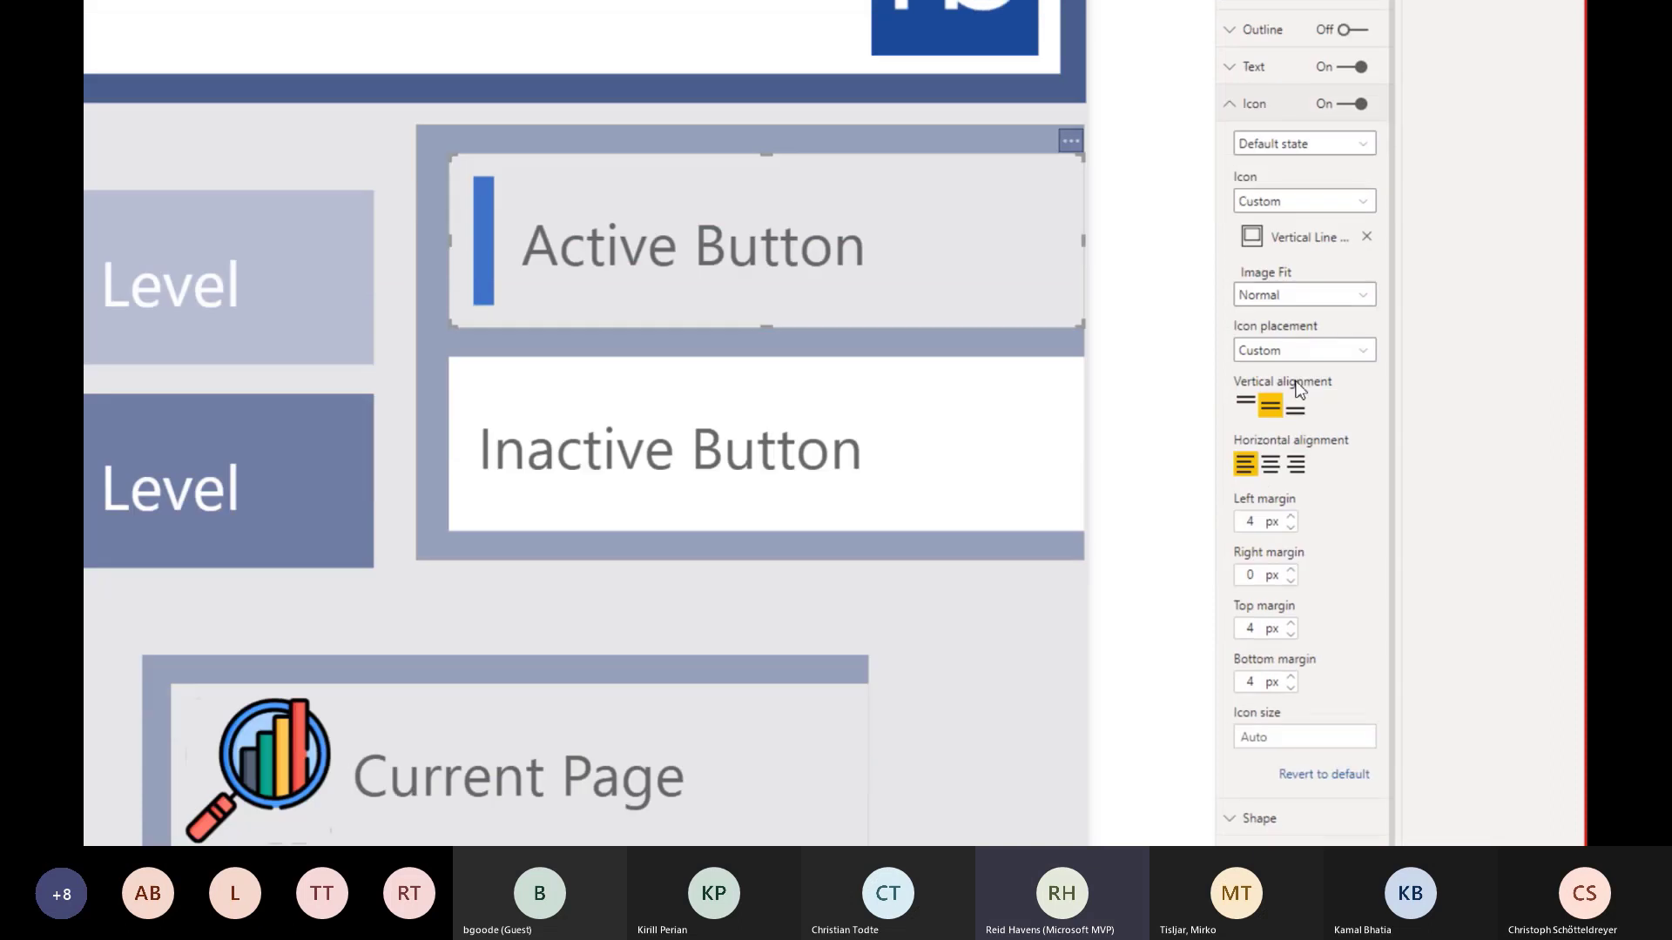
left_click(1313, 355)
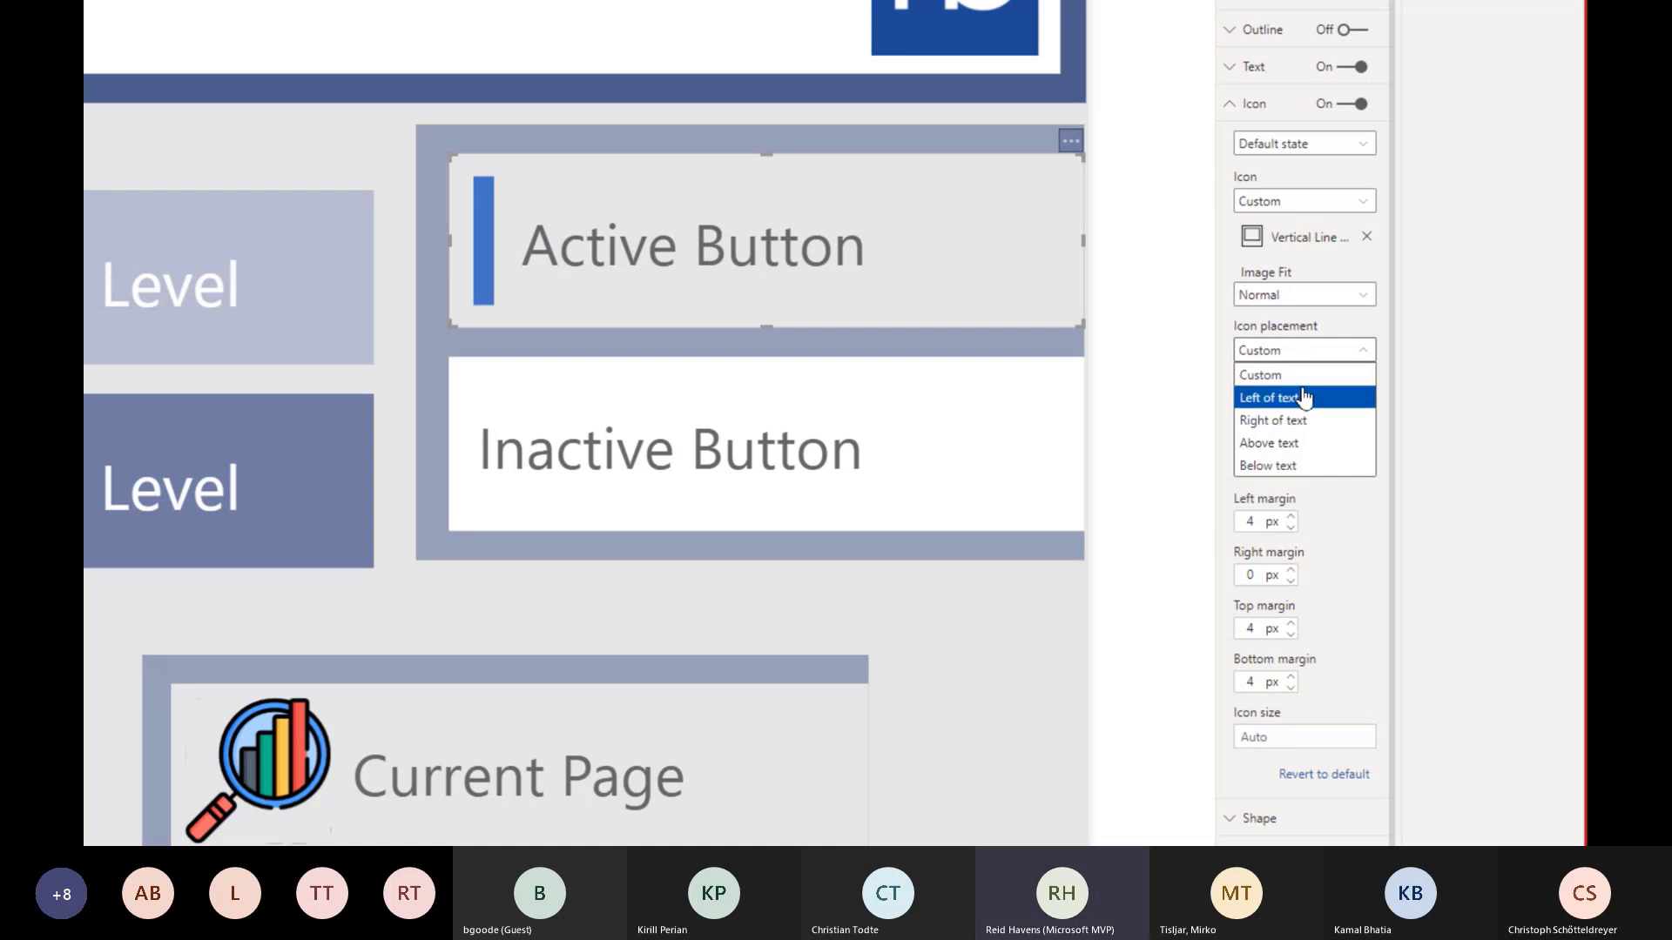
left_click(1268, 397)
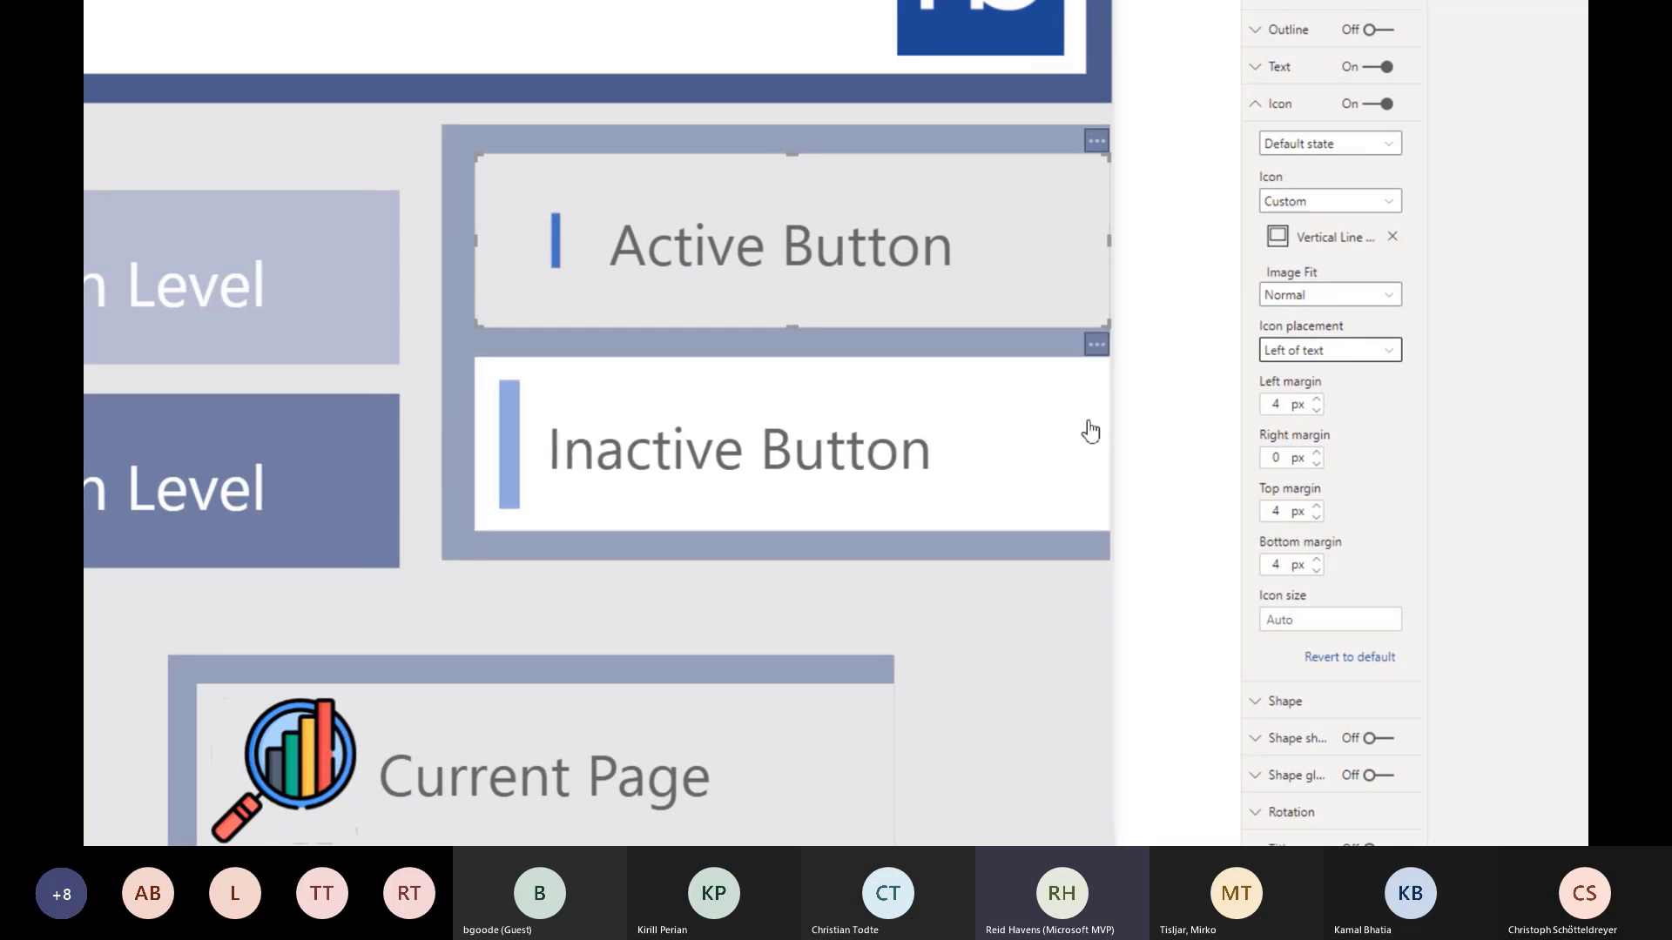
left_click(1287, 351)
left_click(1290, 375)
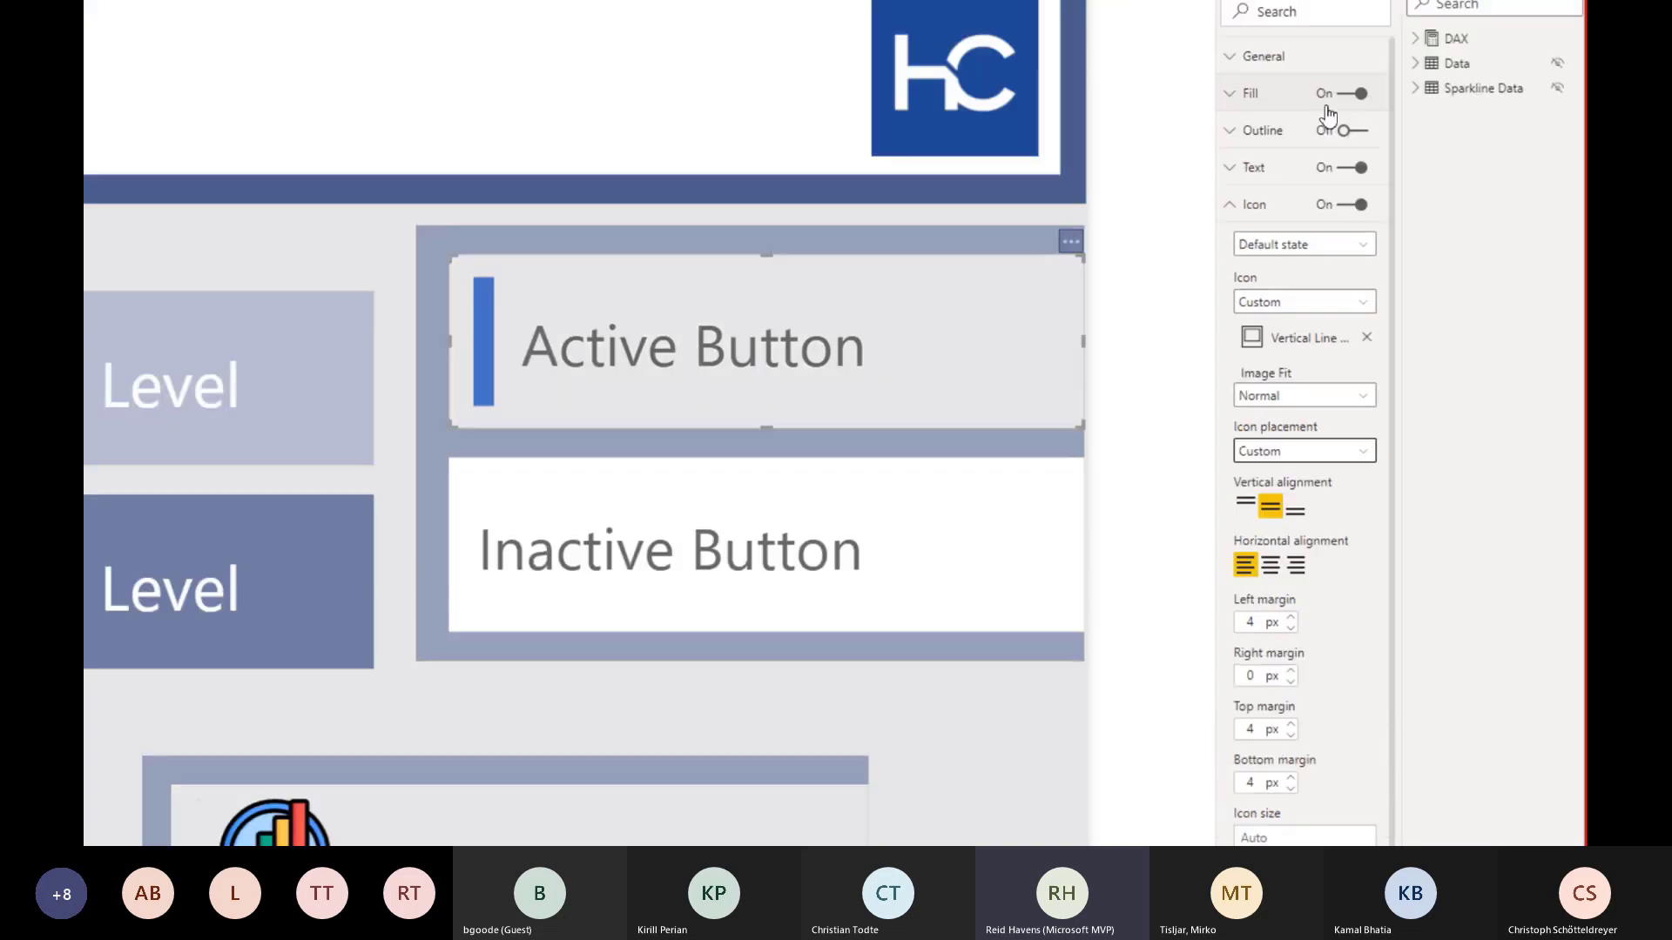
- Try a 15 px left margin for the Active Button's text and return it to 20 px
left_click(1269, 207)
left_click(1273, 170)
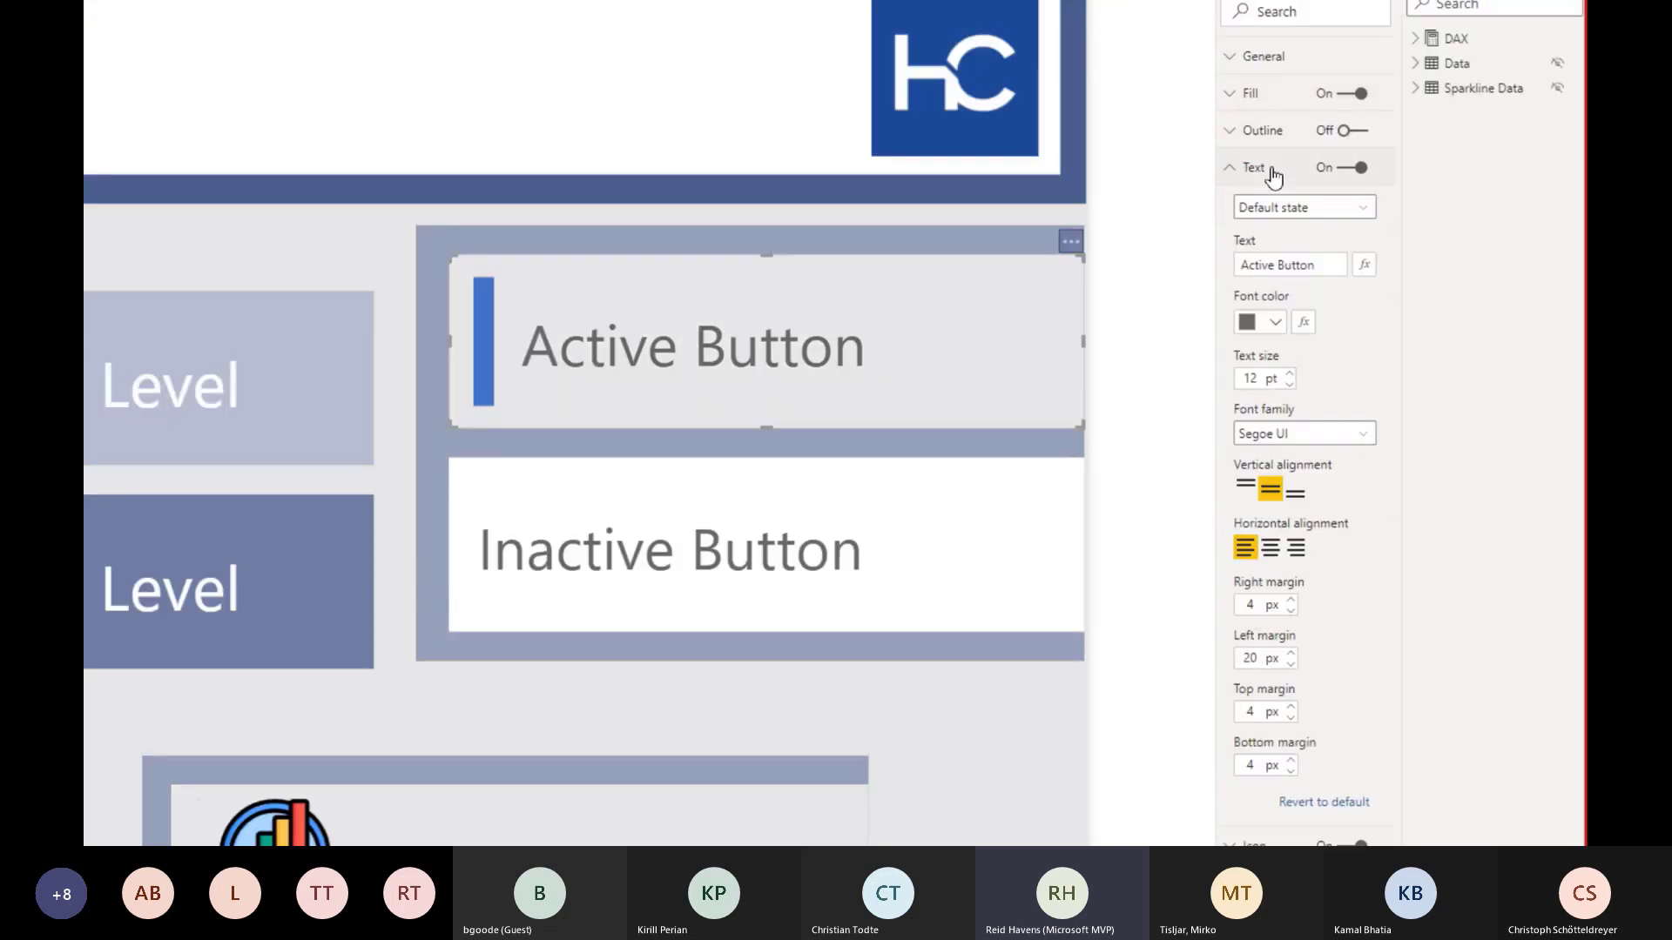
left_click(1291, 663)
left_click(1291, 664)
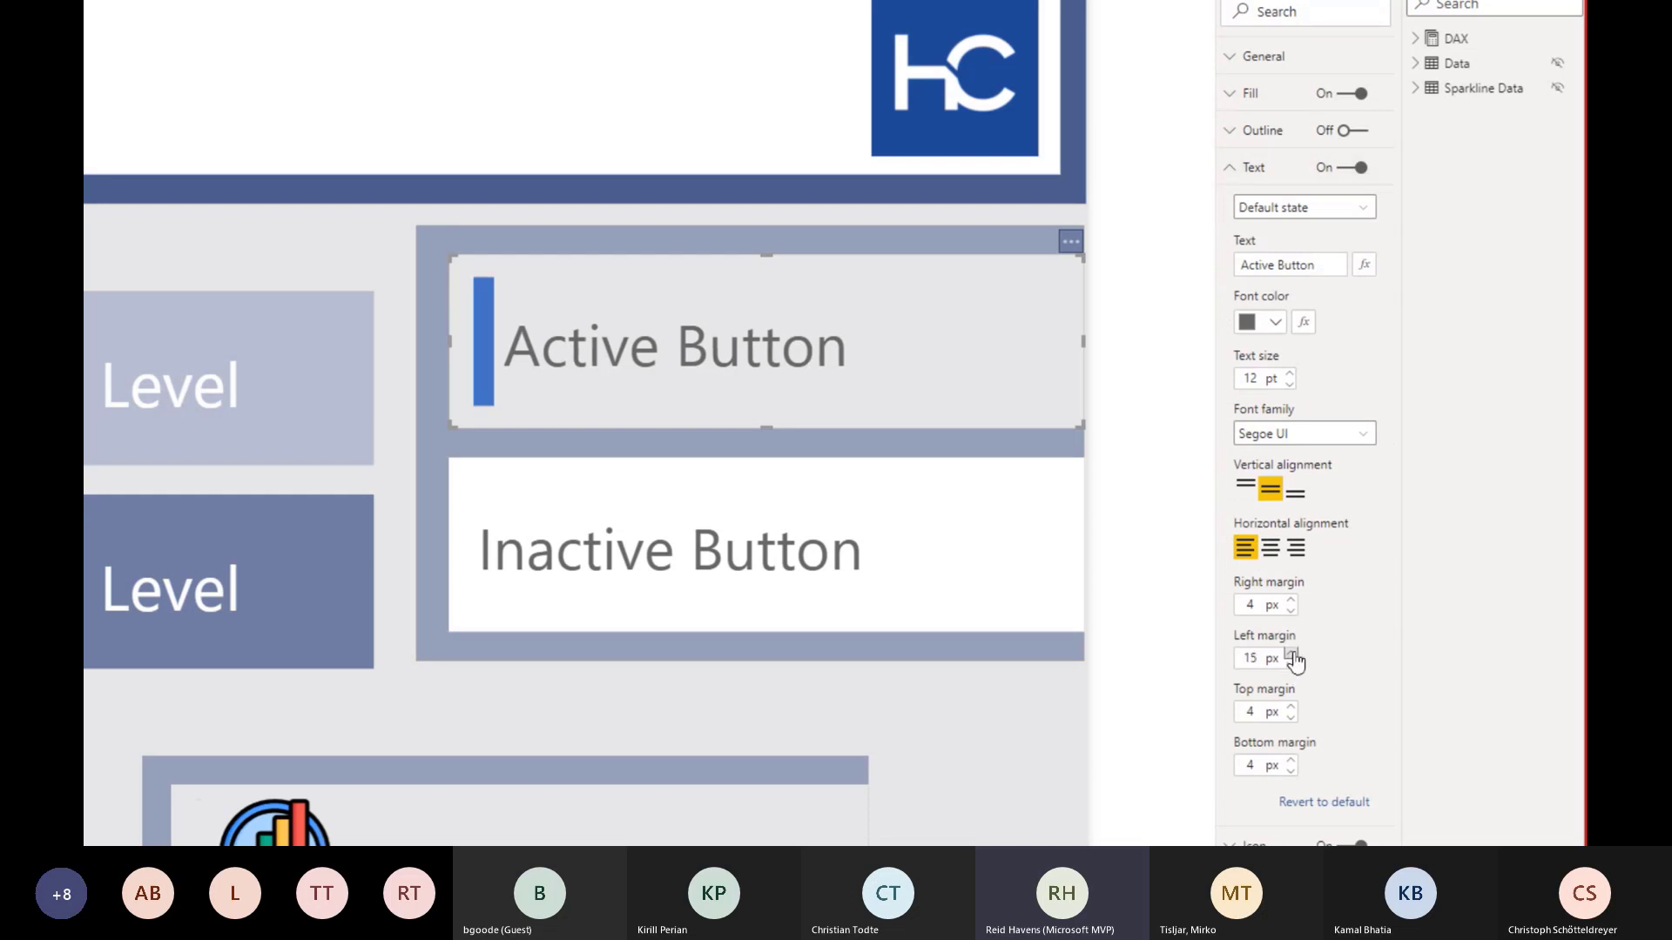
left_click(1292, 653)
left_click(1292, 653)
left_click(1292, 653)
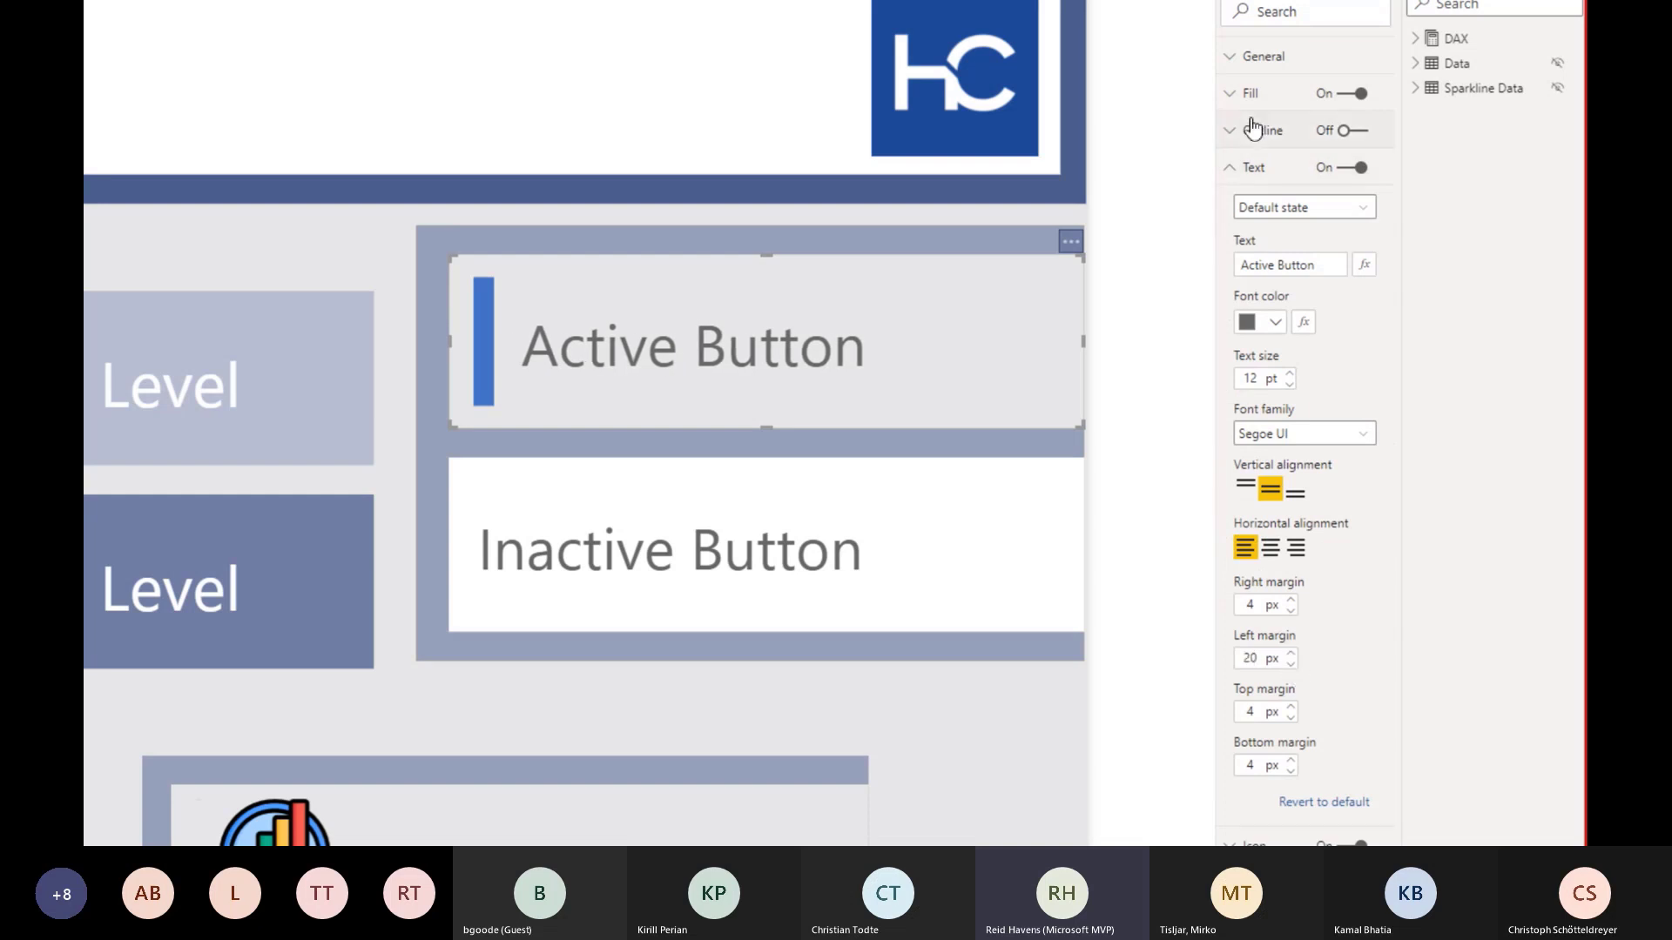
- Try the Above text icon placement on the Active Button, return it to Custom and deselect the button
left_click(1253, 170)
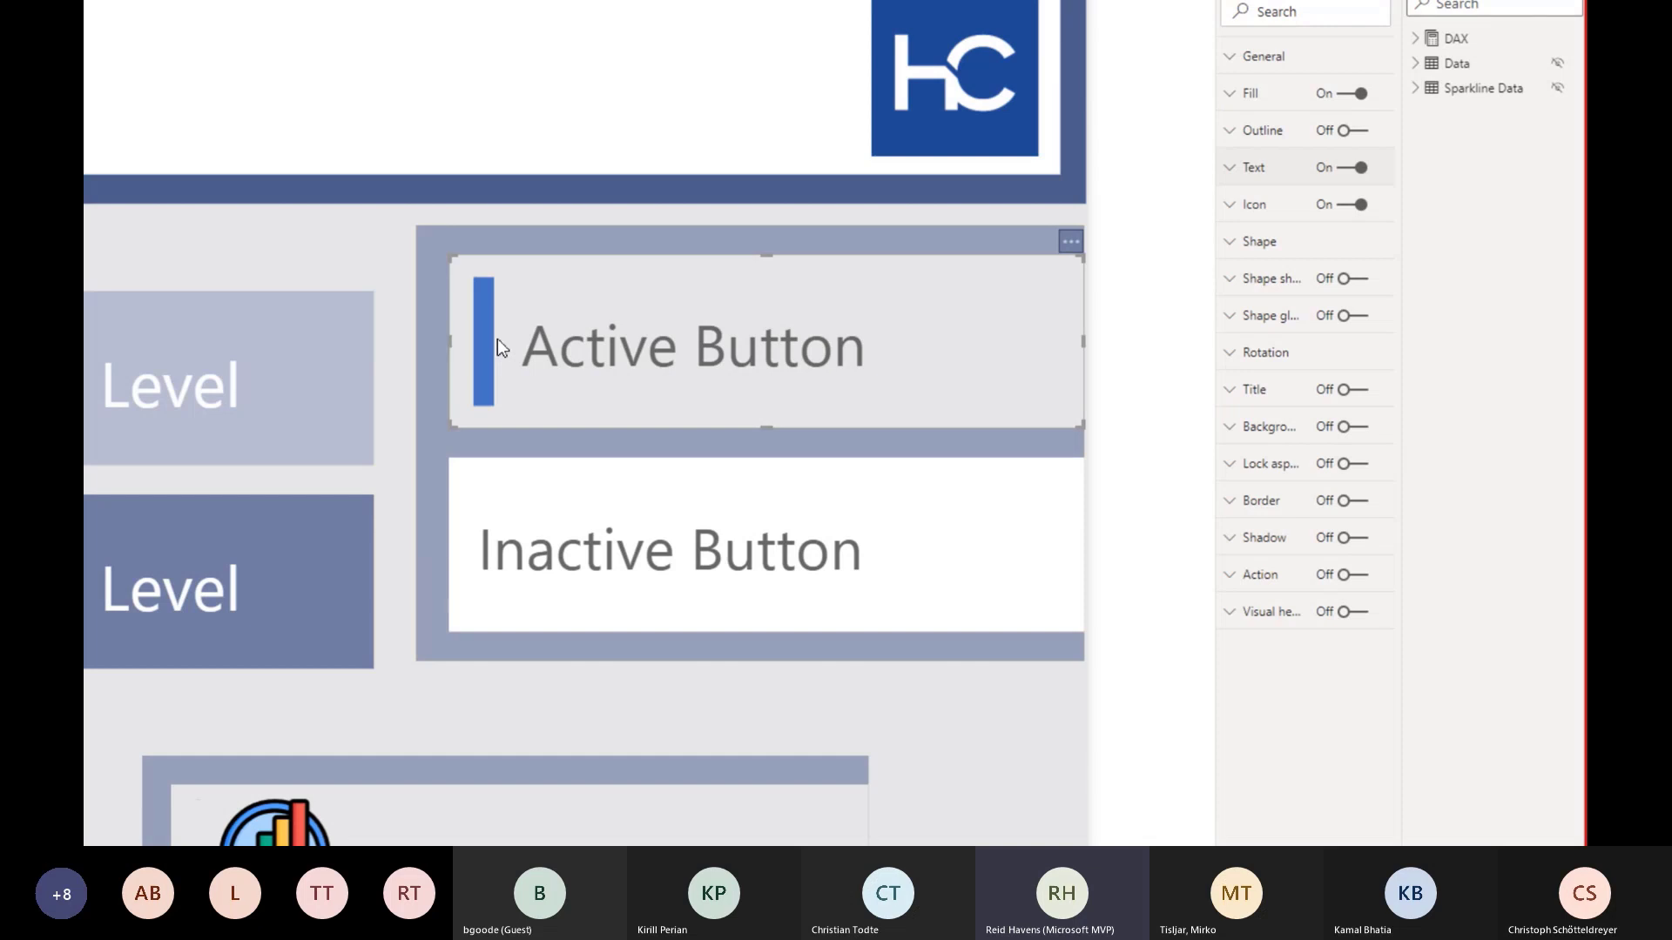
left_click(1281, 204)
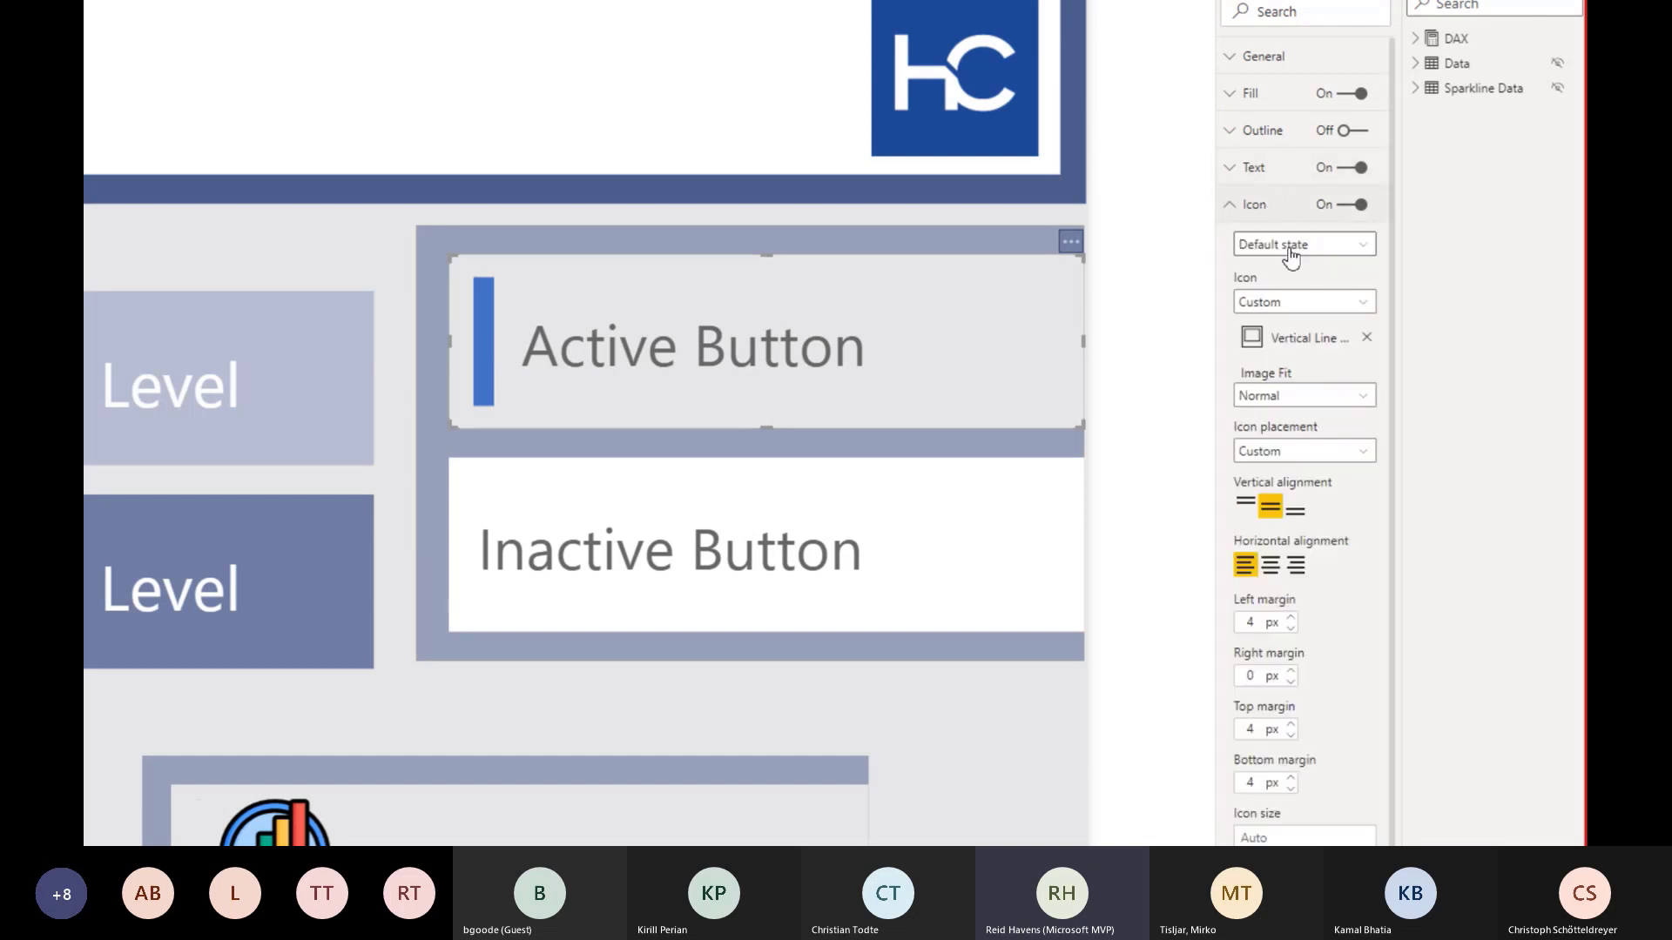
left_click(1302, 453)
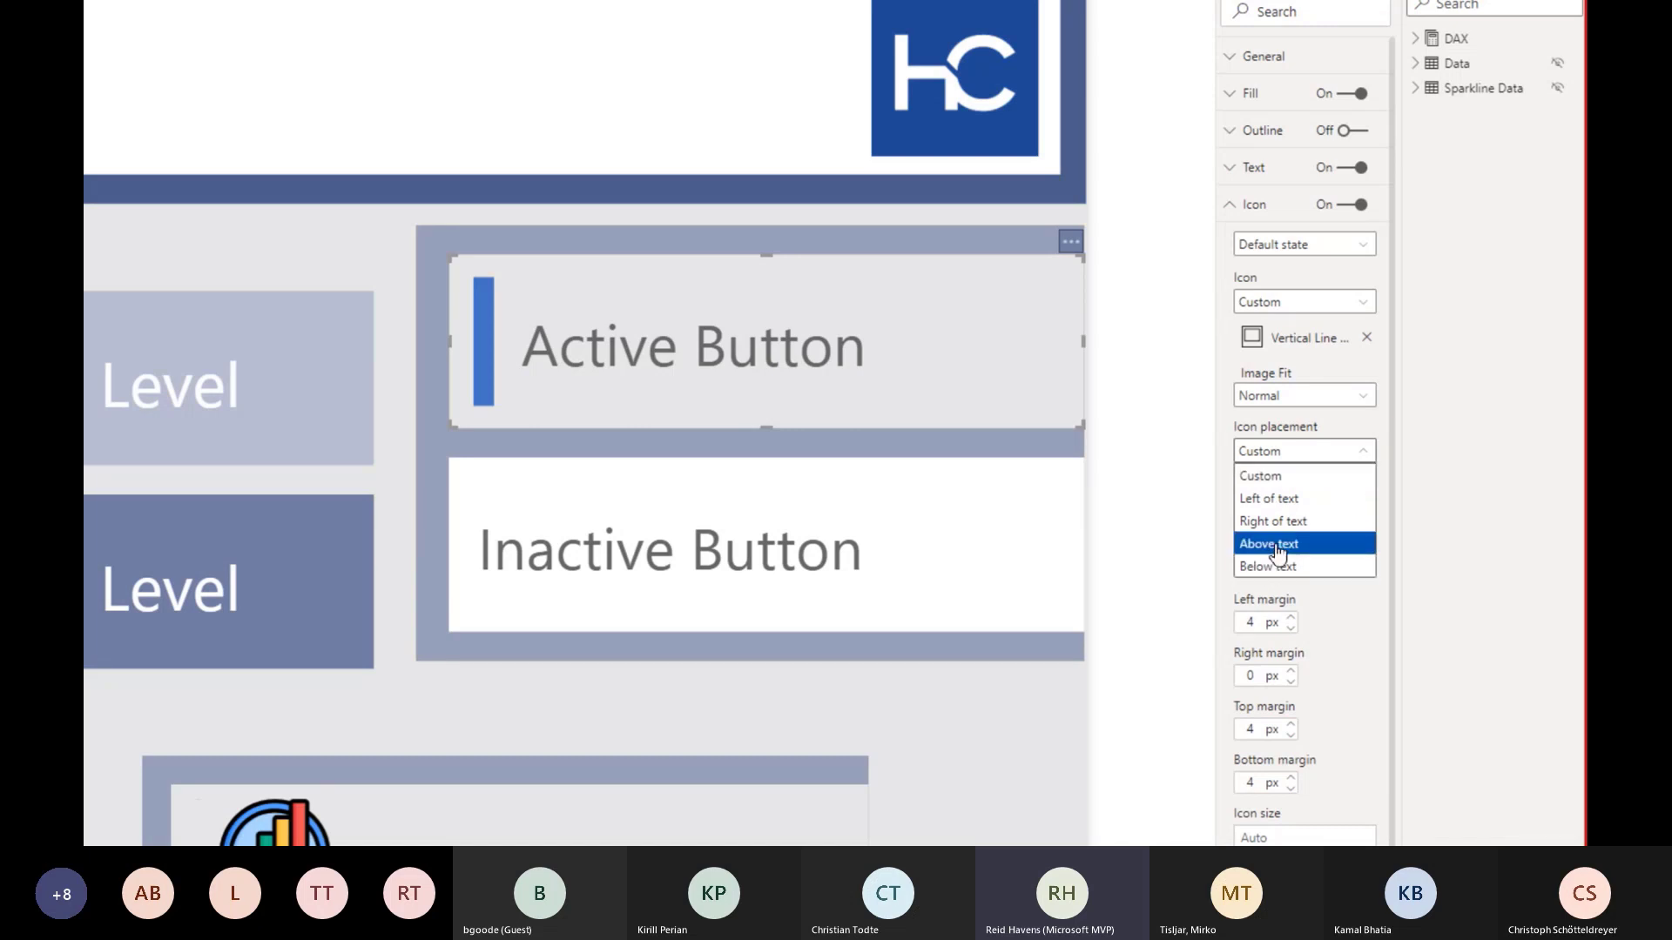
left_click(1277, 545)
left_click(1286, 457)
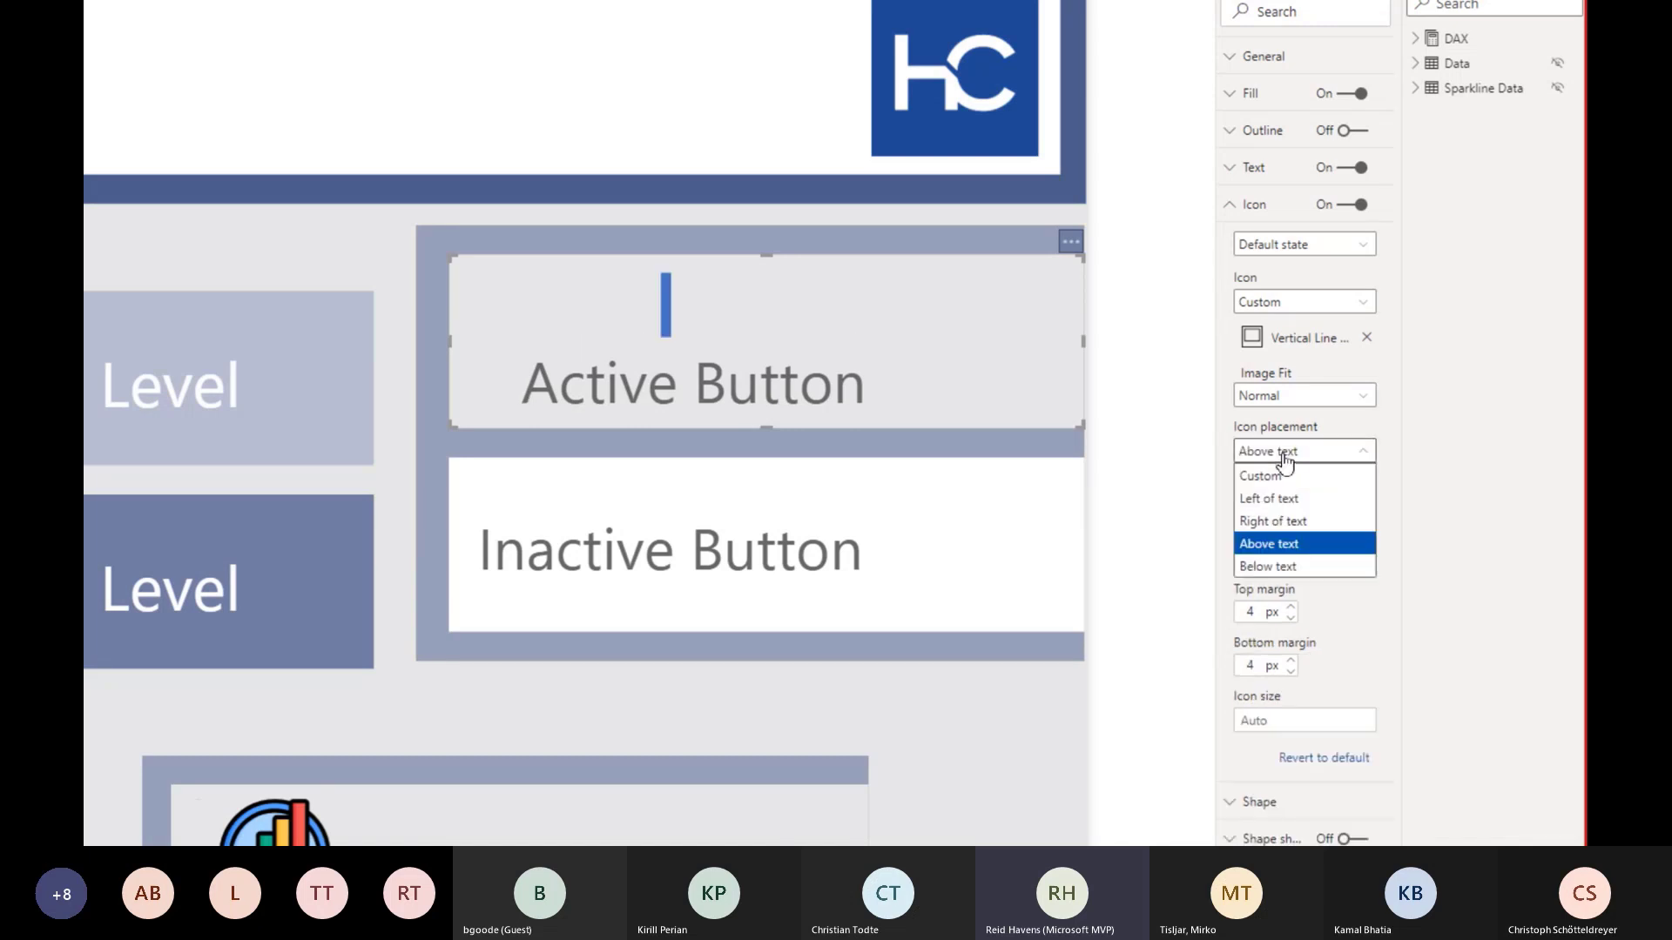
left_click(1277, 477)
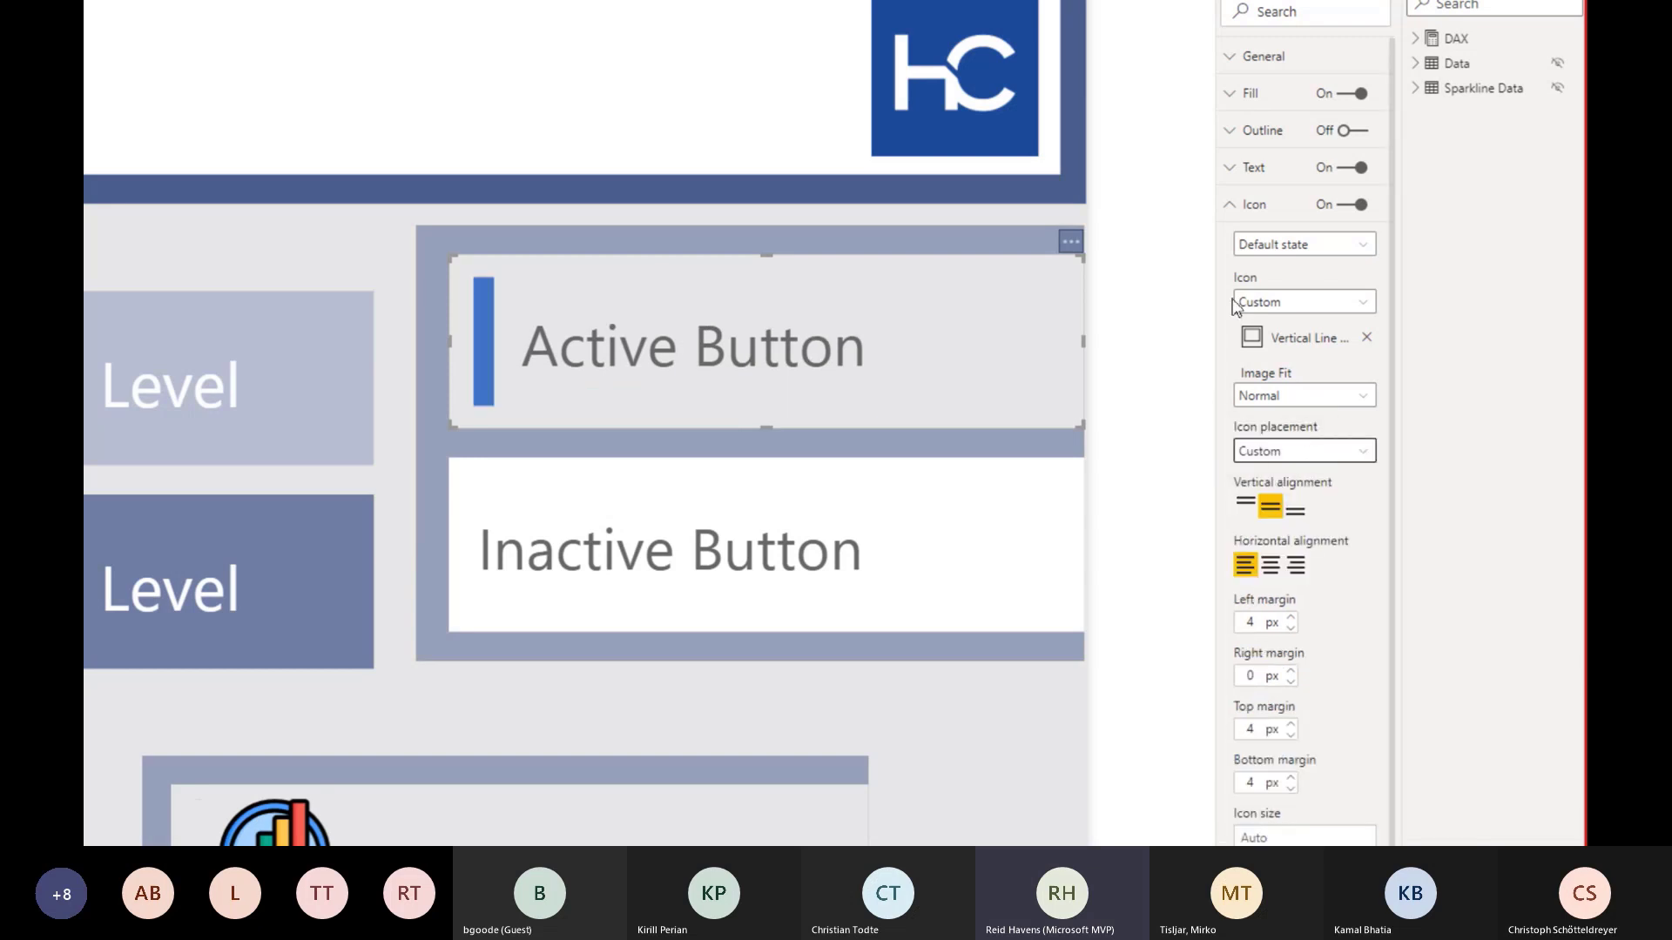
left_click(1204, 412)
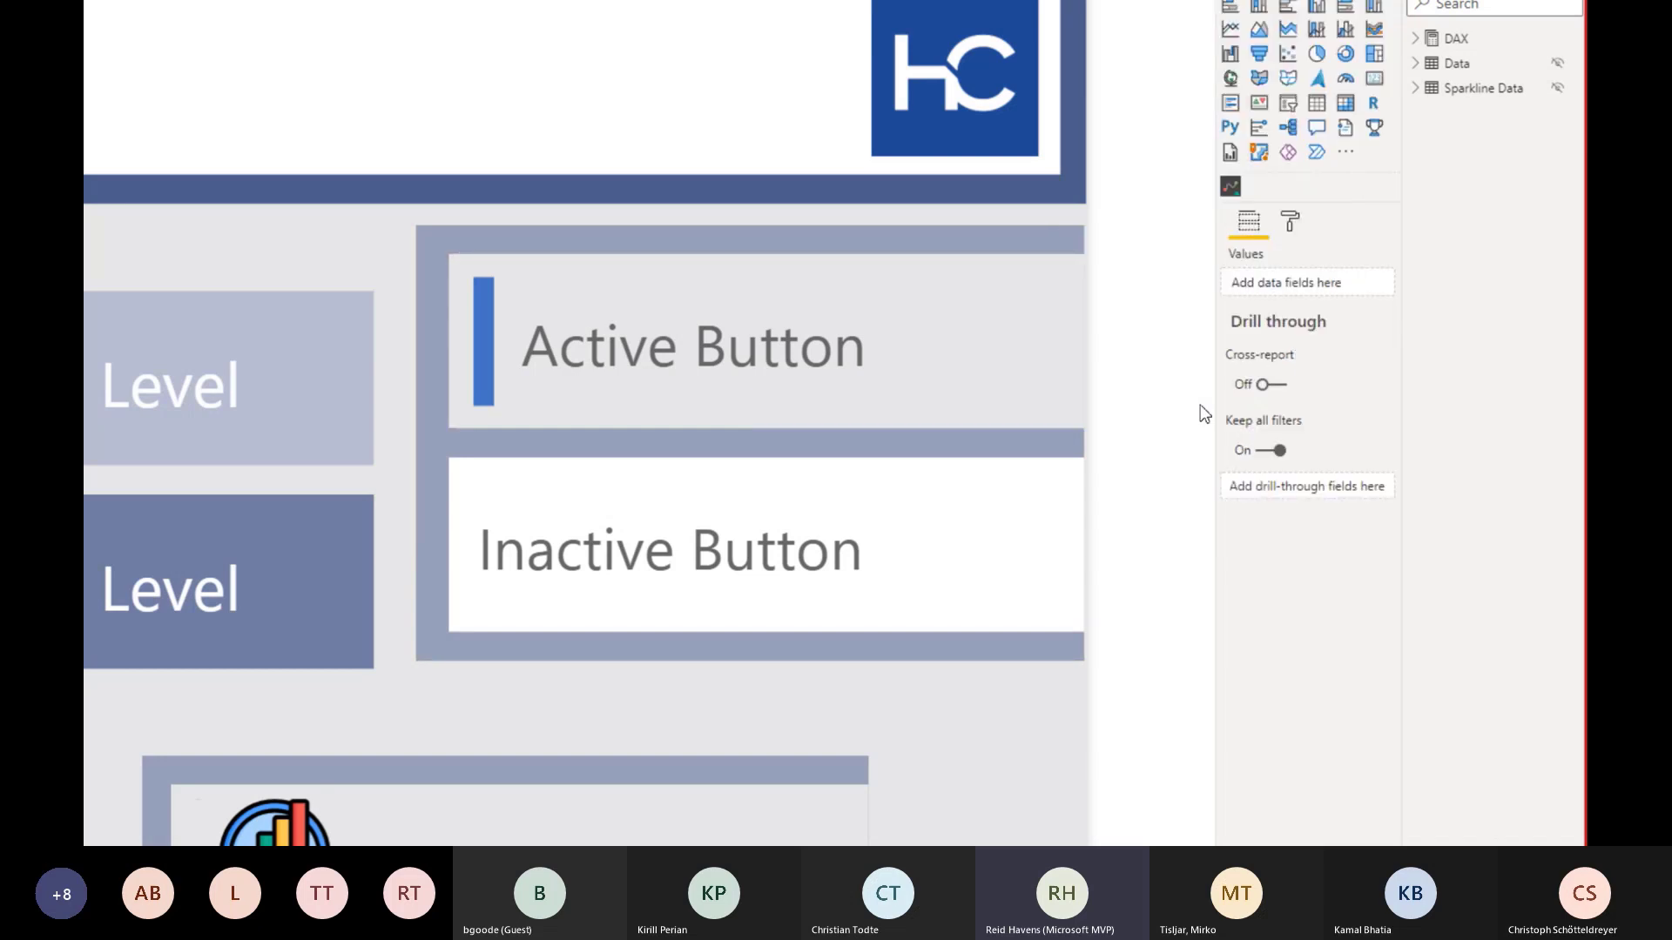
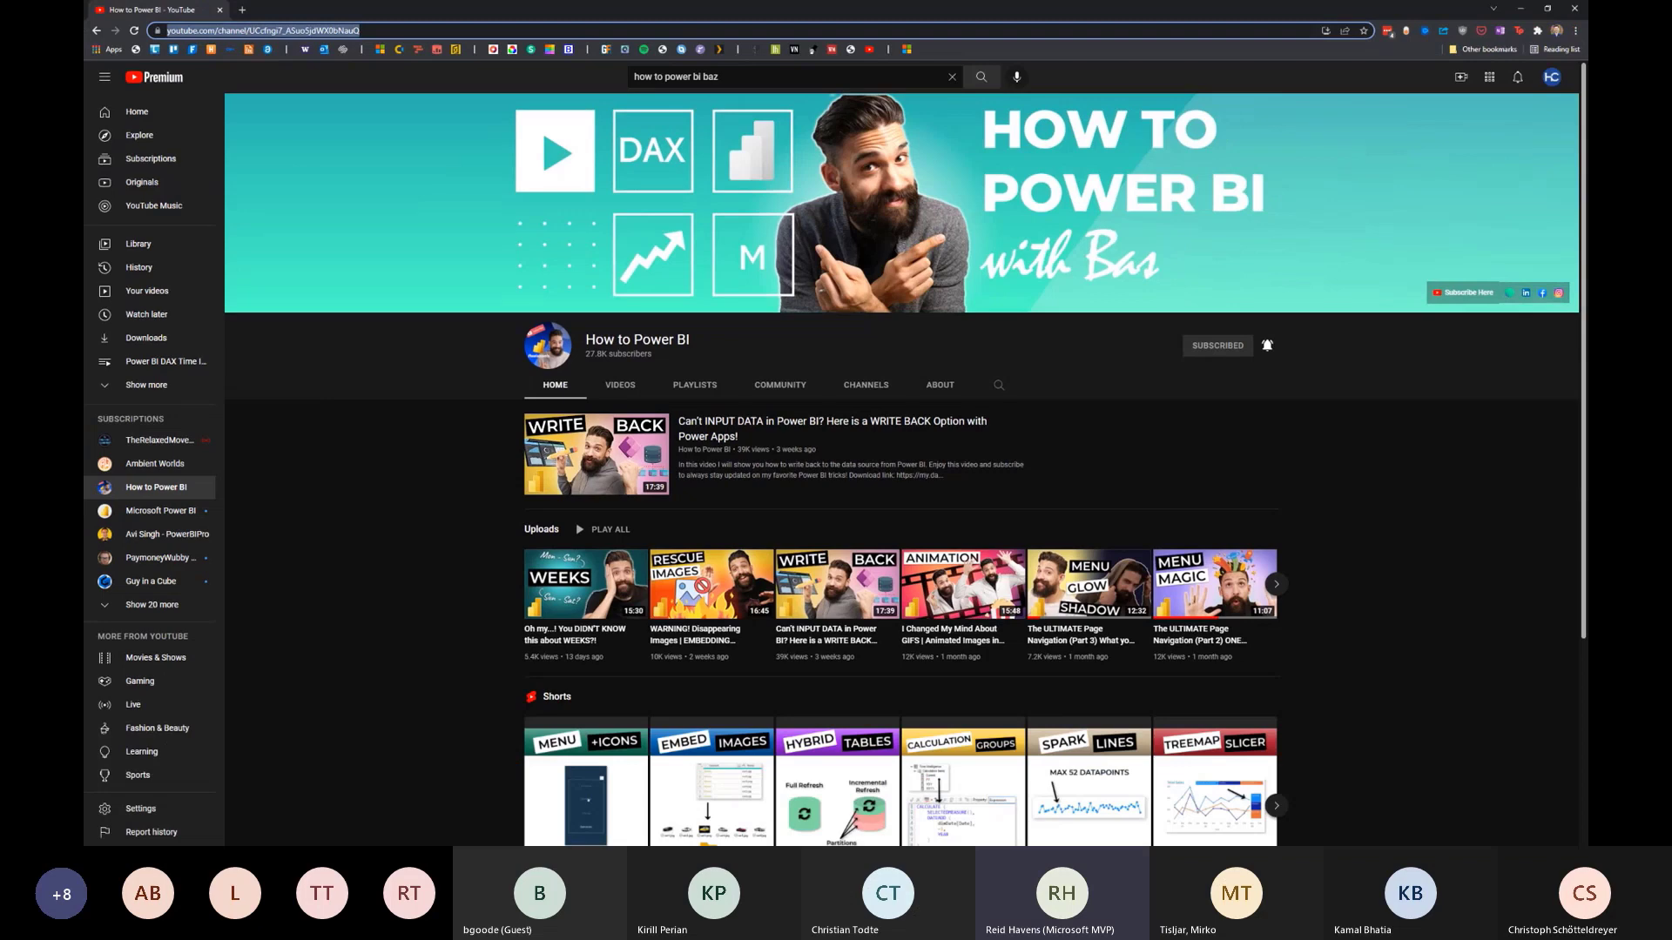
- Open "The ULTIMATE Page Navigation (Part 1)" from the channel's uploads, pause it at about 11:14 and close the browser
left_click(1277, 584)
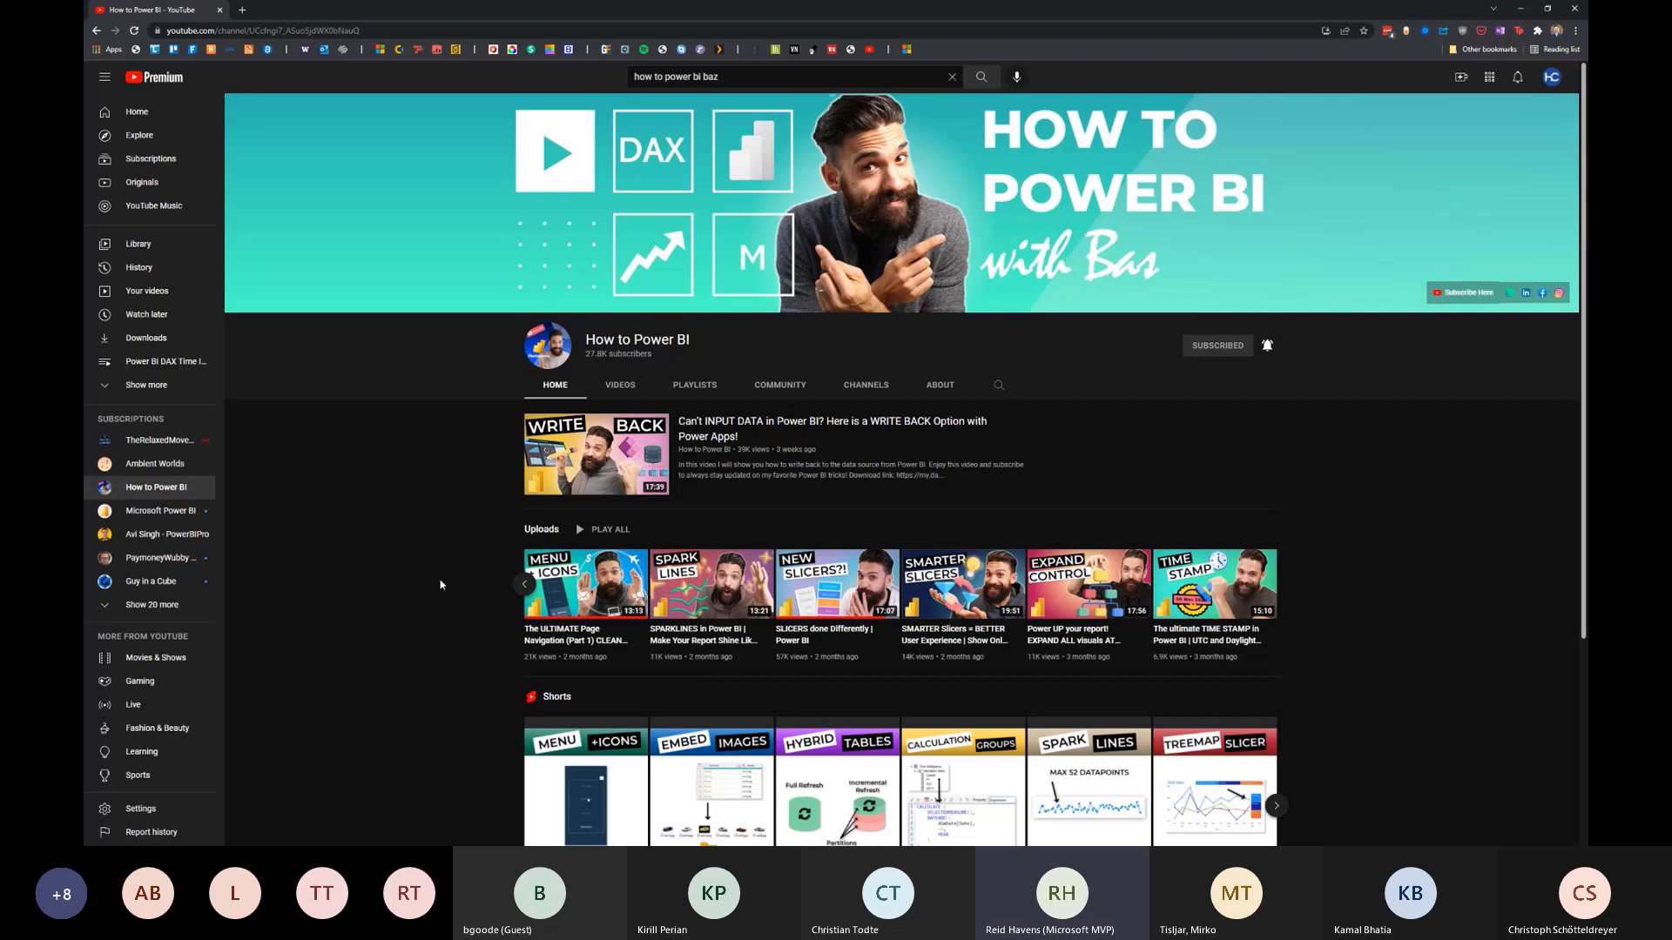
left_click(592, 634)
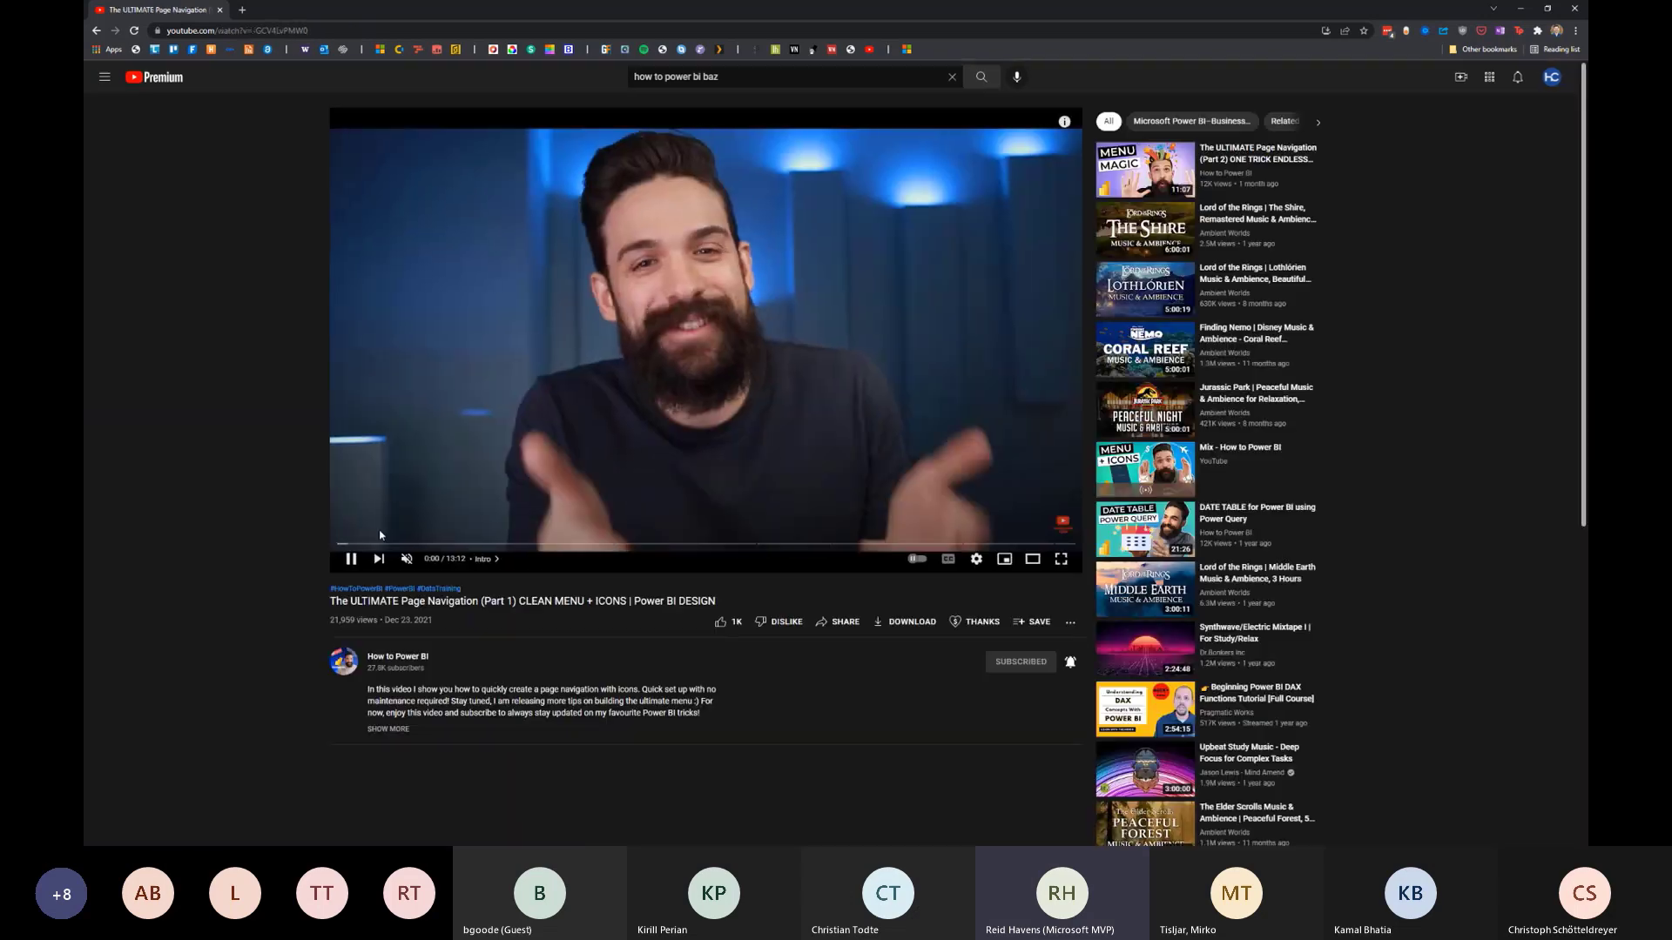
left_click_drag(383, 544, 965, 545)
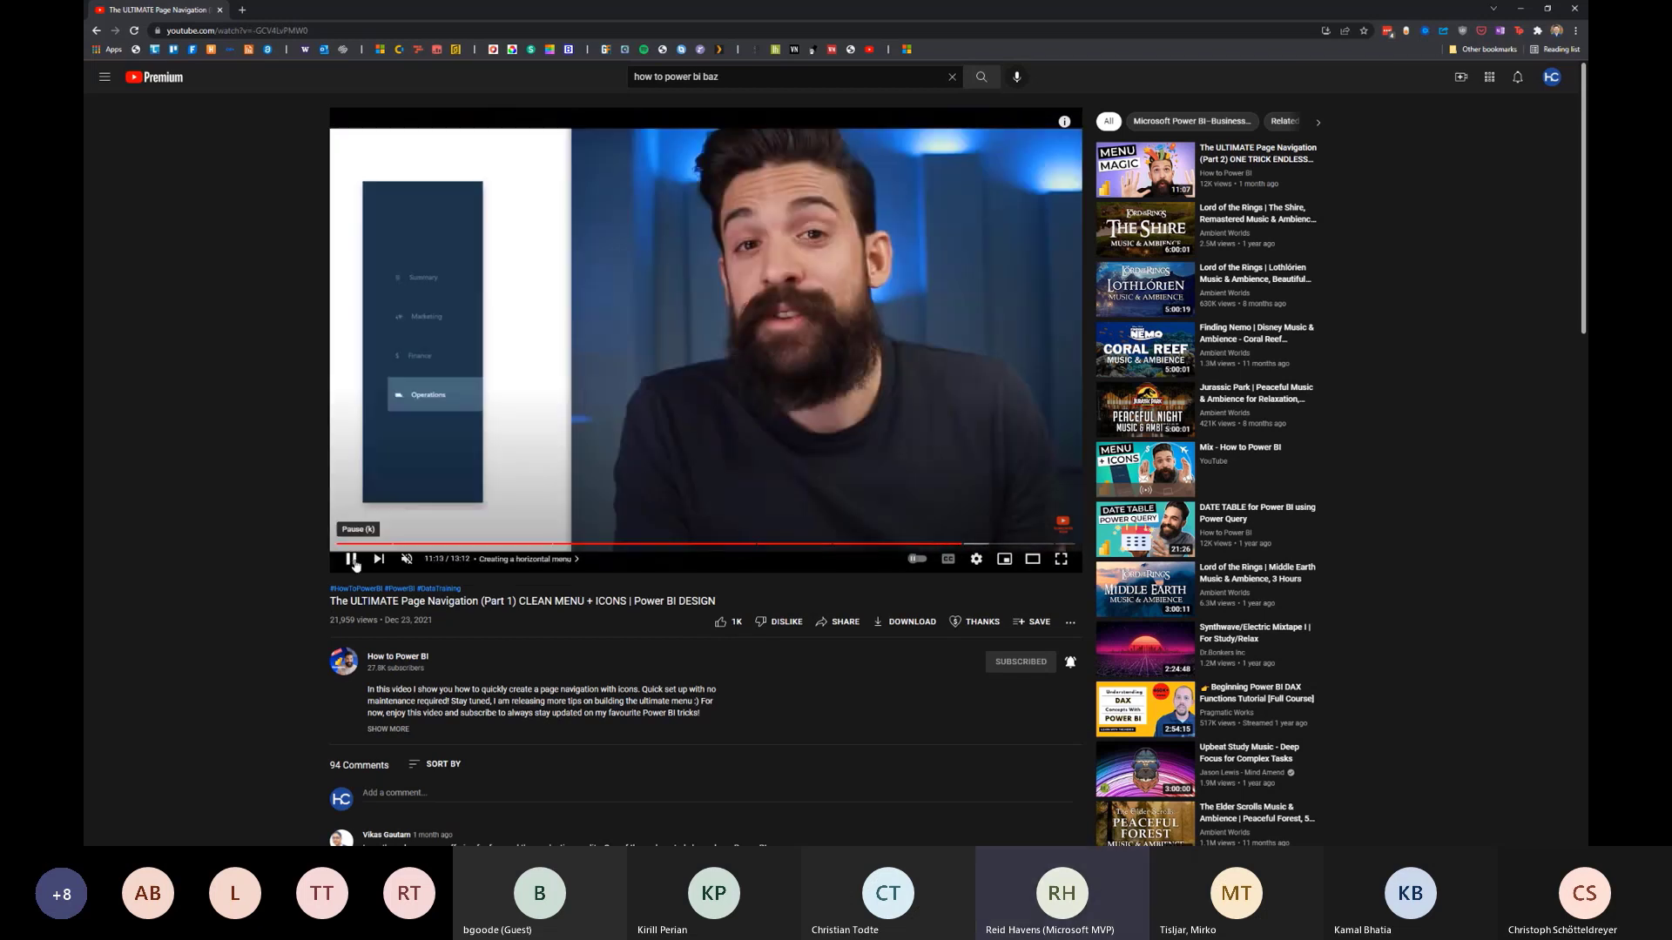
left_click(406, 400)
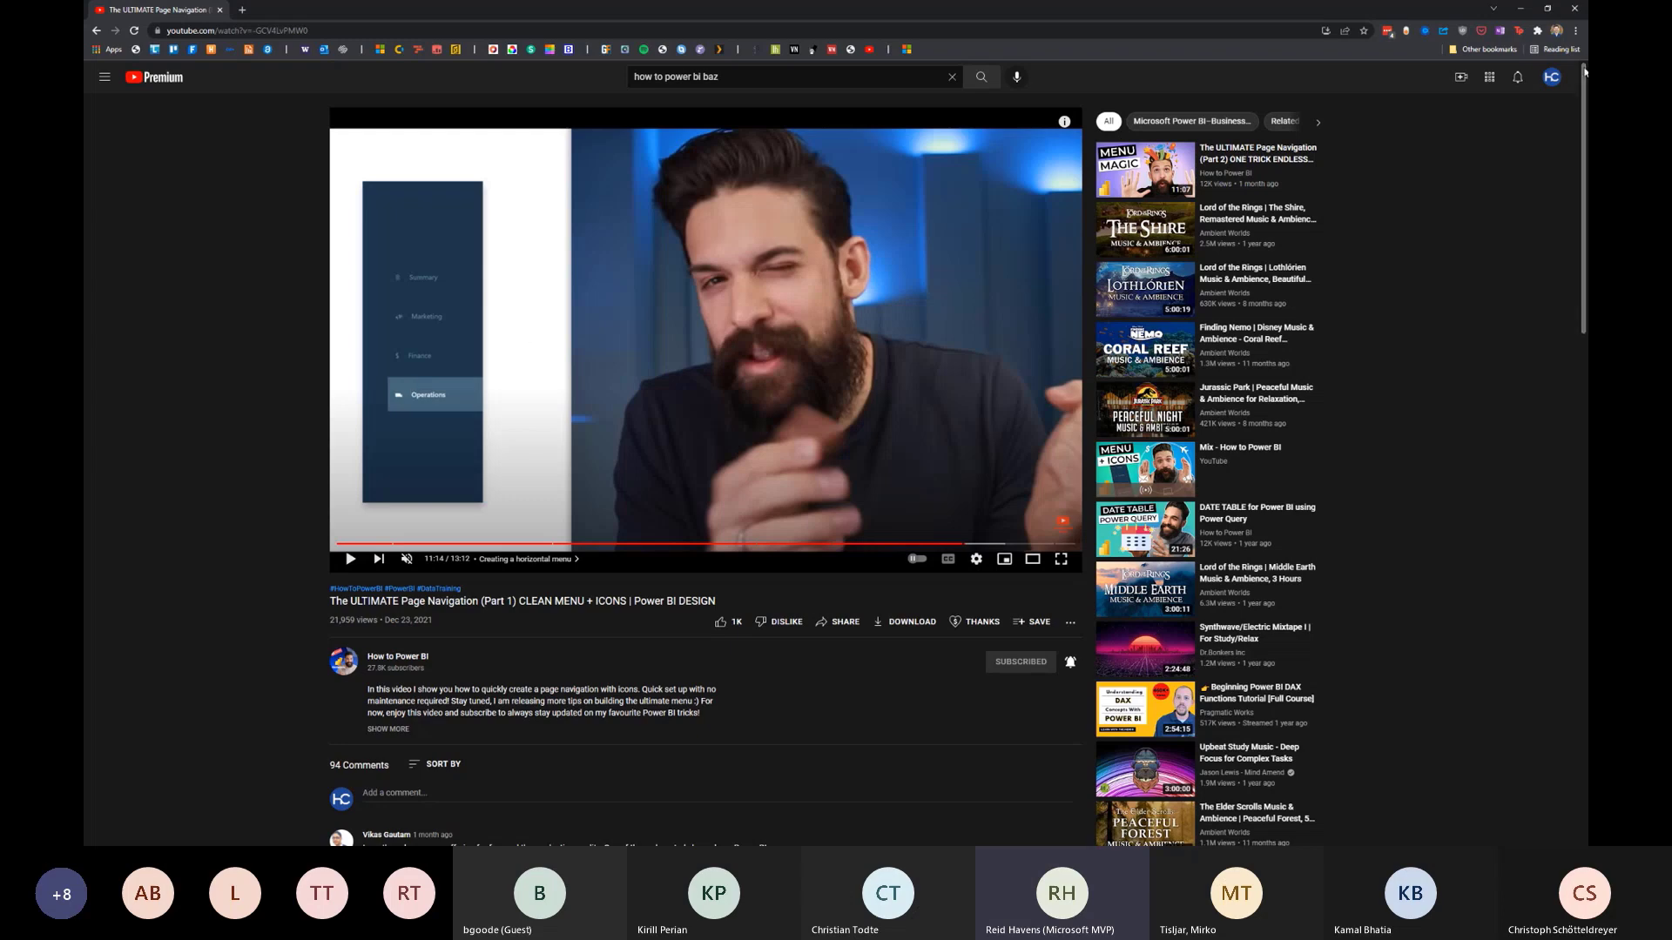
left_click(1569, 15)
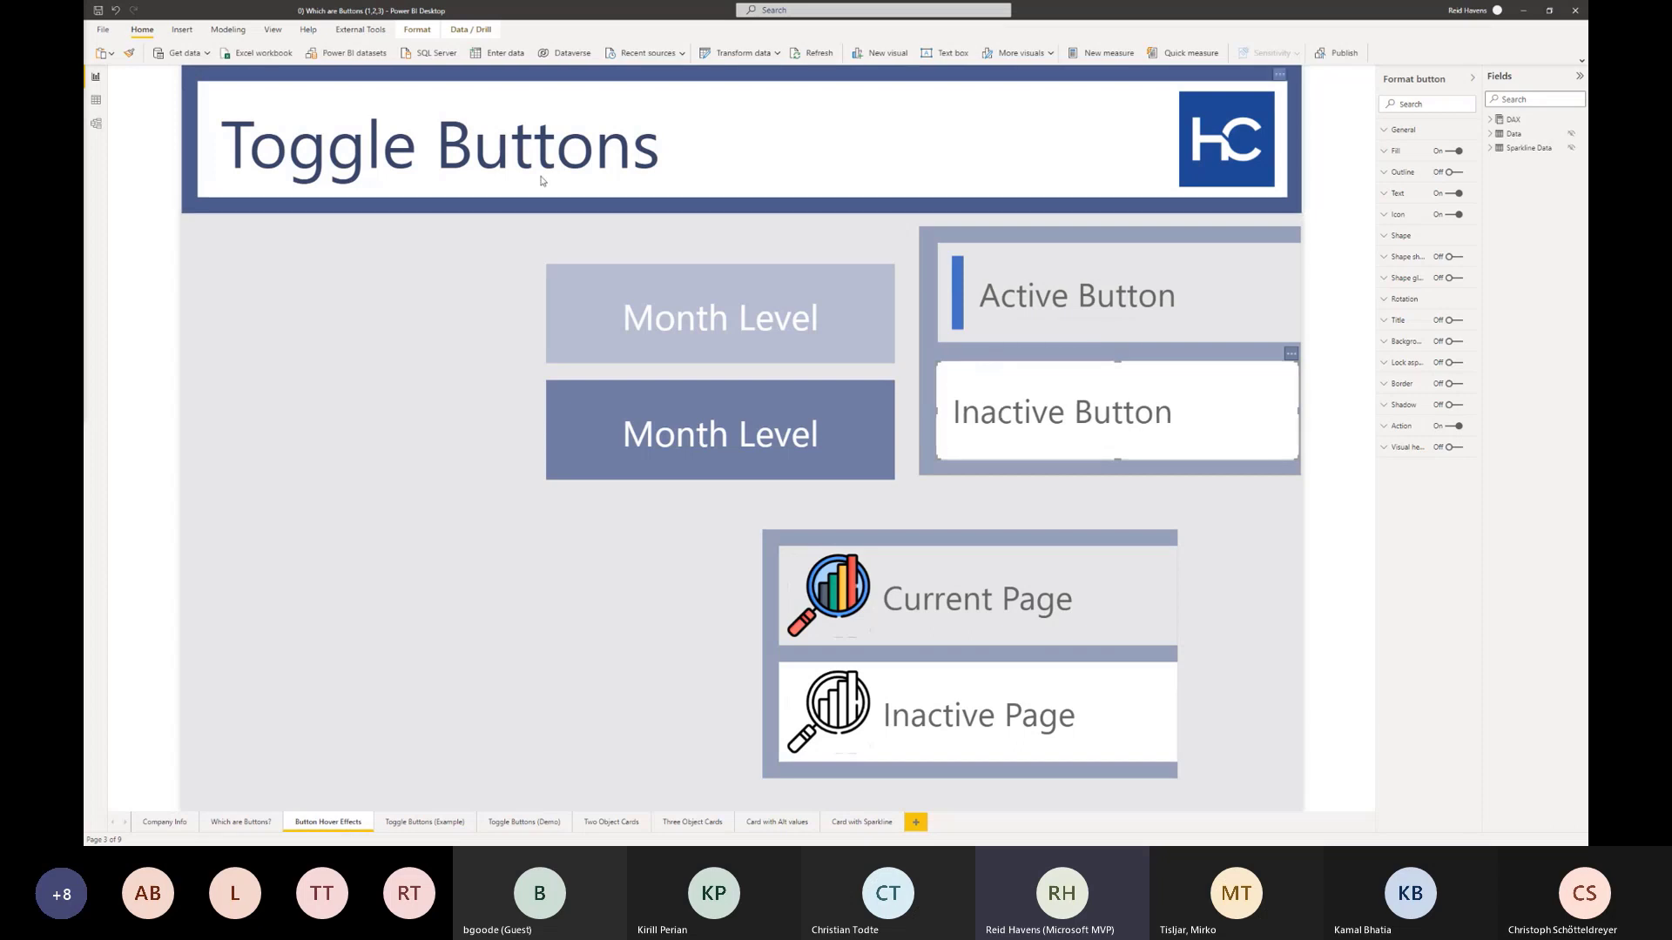
- Bring up the shapes available for insertion in the report and dismiss the list
left_click(182, 30)
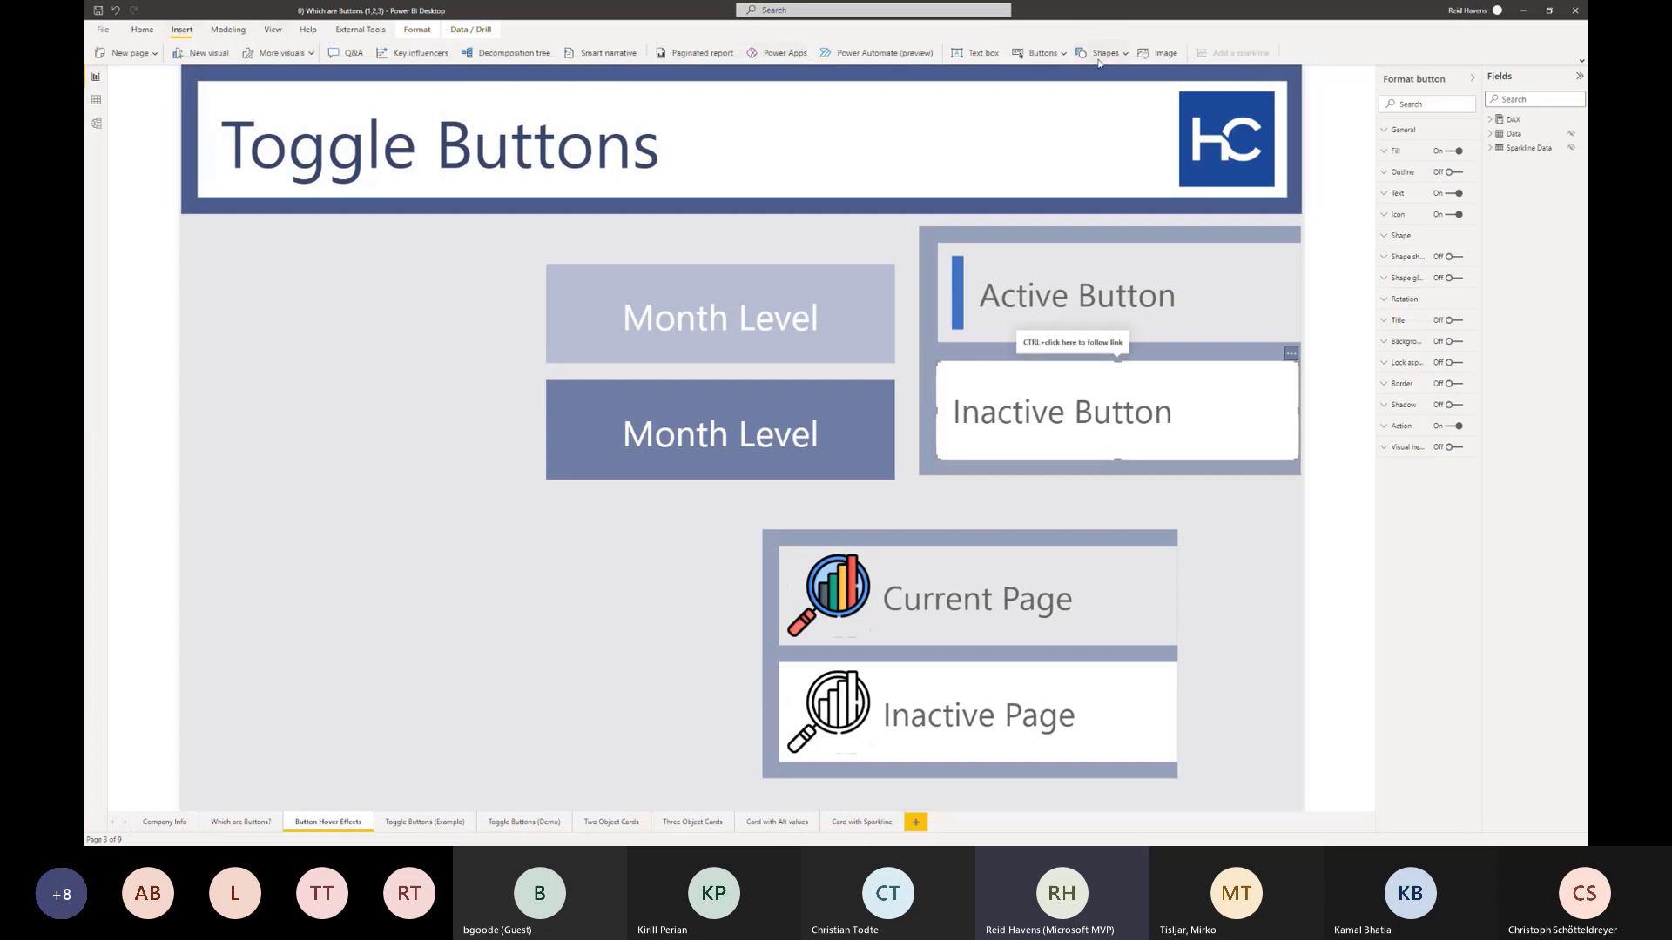
left_click(1106, 54)
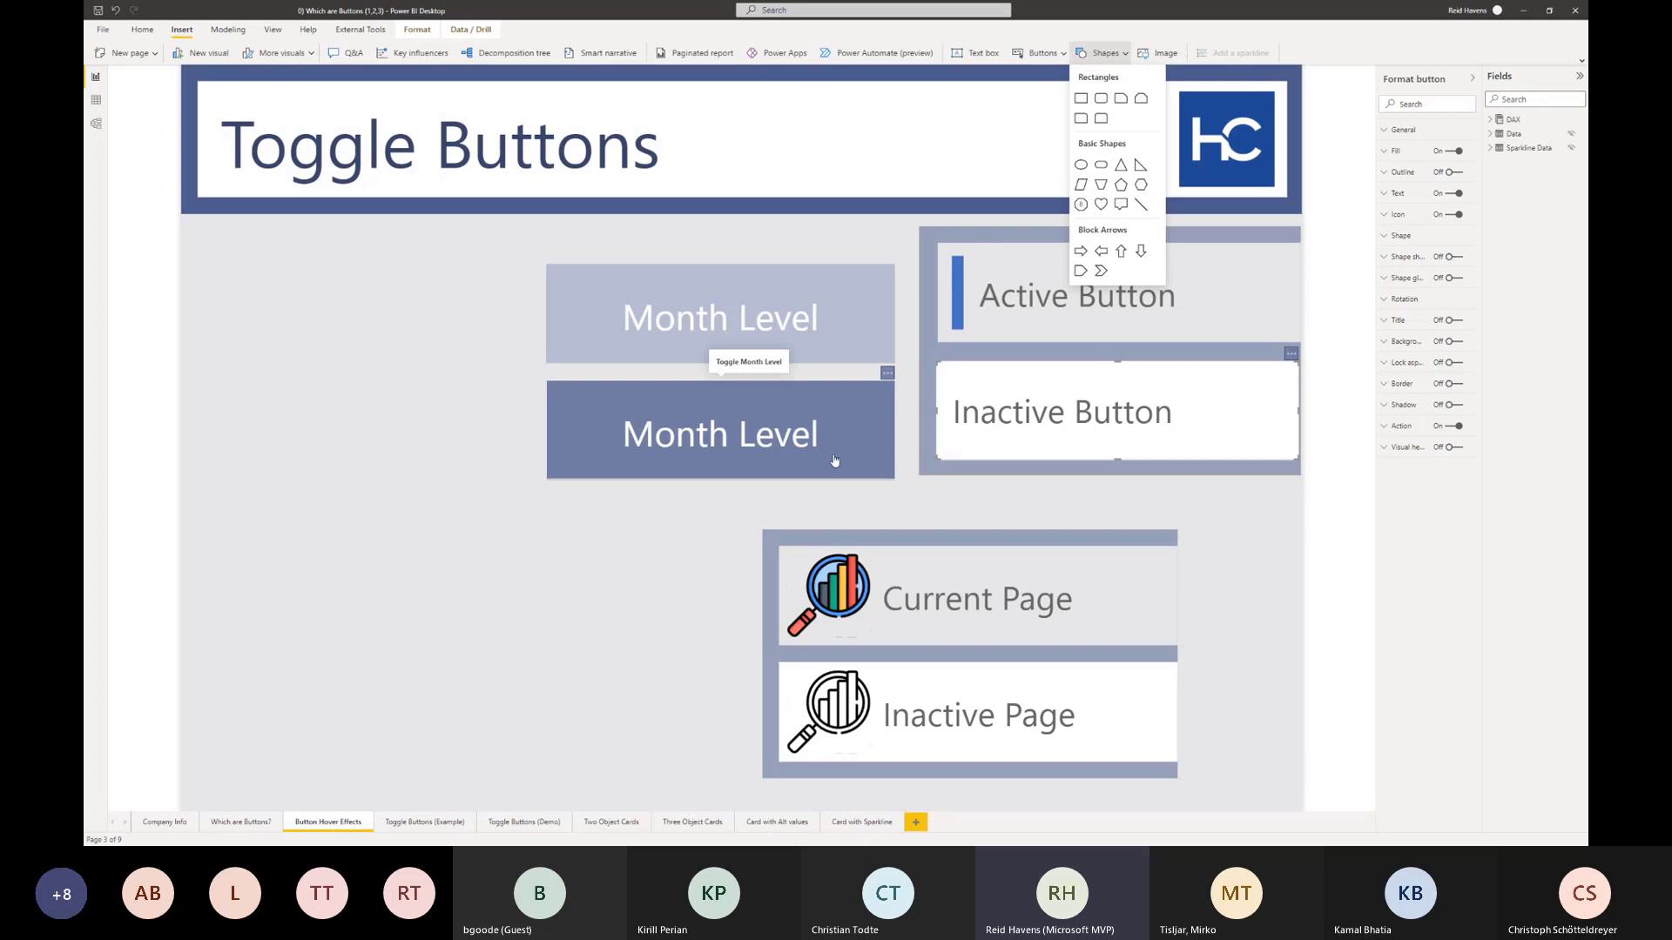
left_click(507, 554)
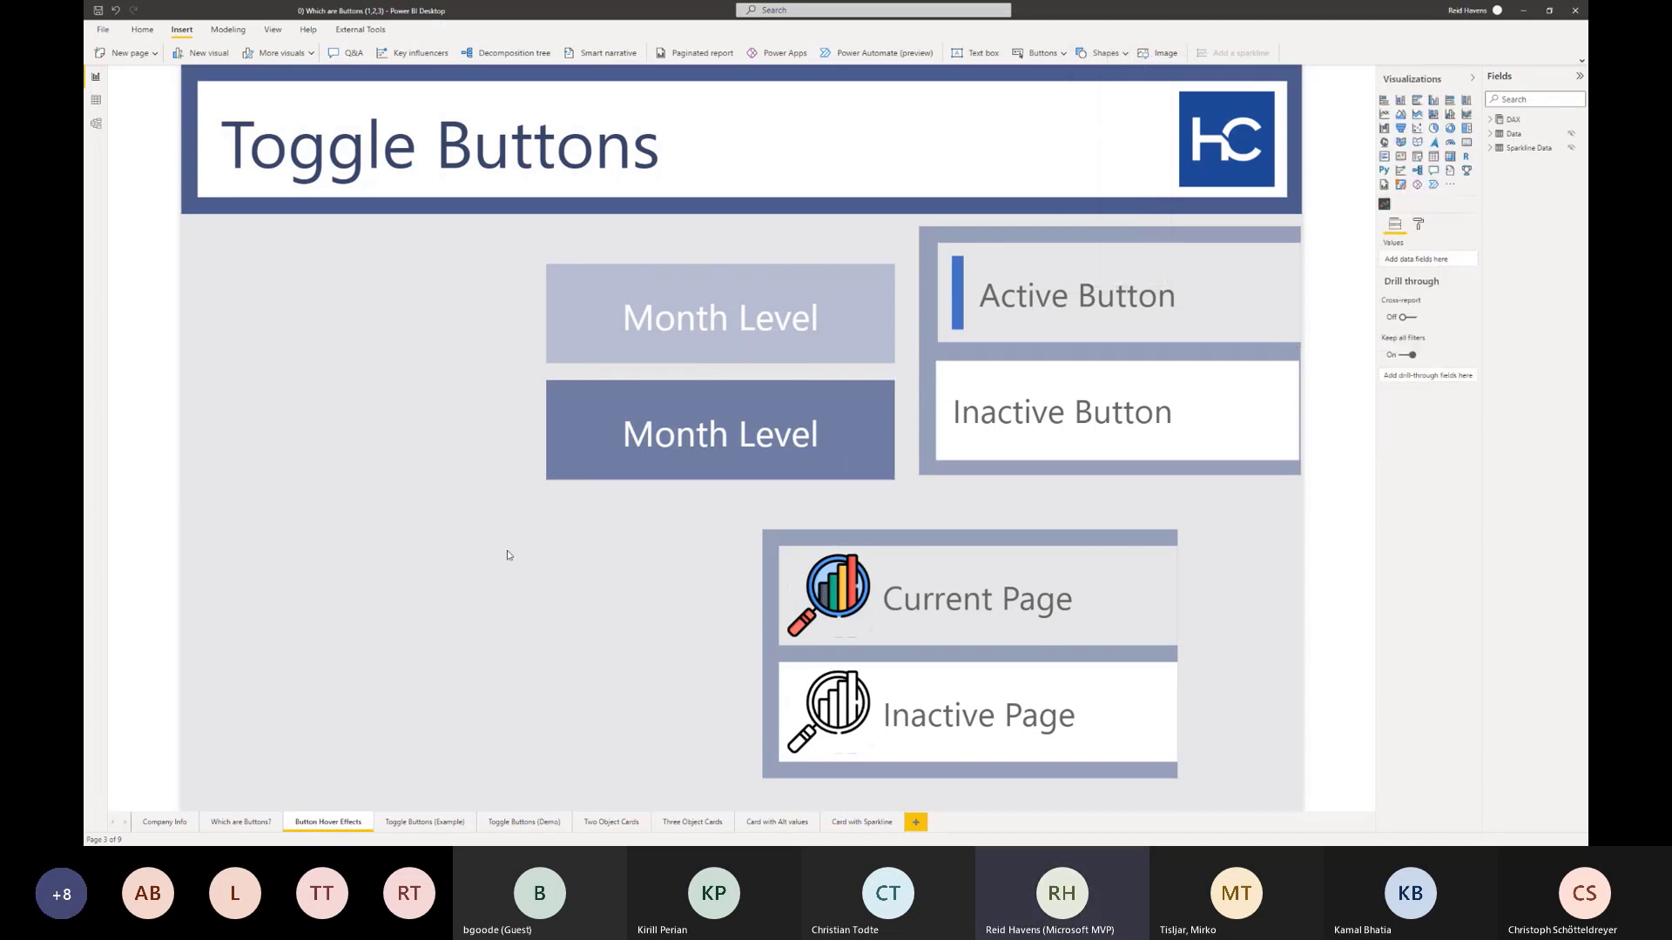
- Open the Inactive Button's default-state icon settings and widen the formatting pane
left_click(1016, 420)
left_click(1017, 421)
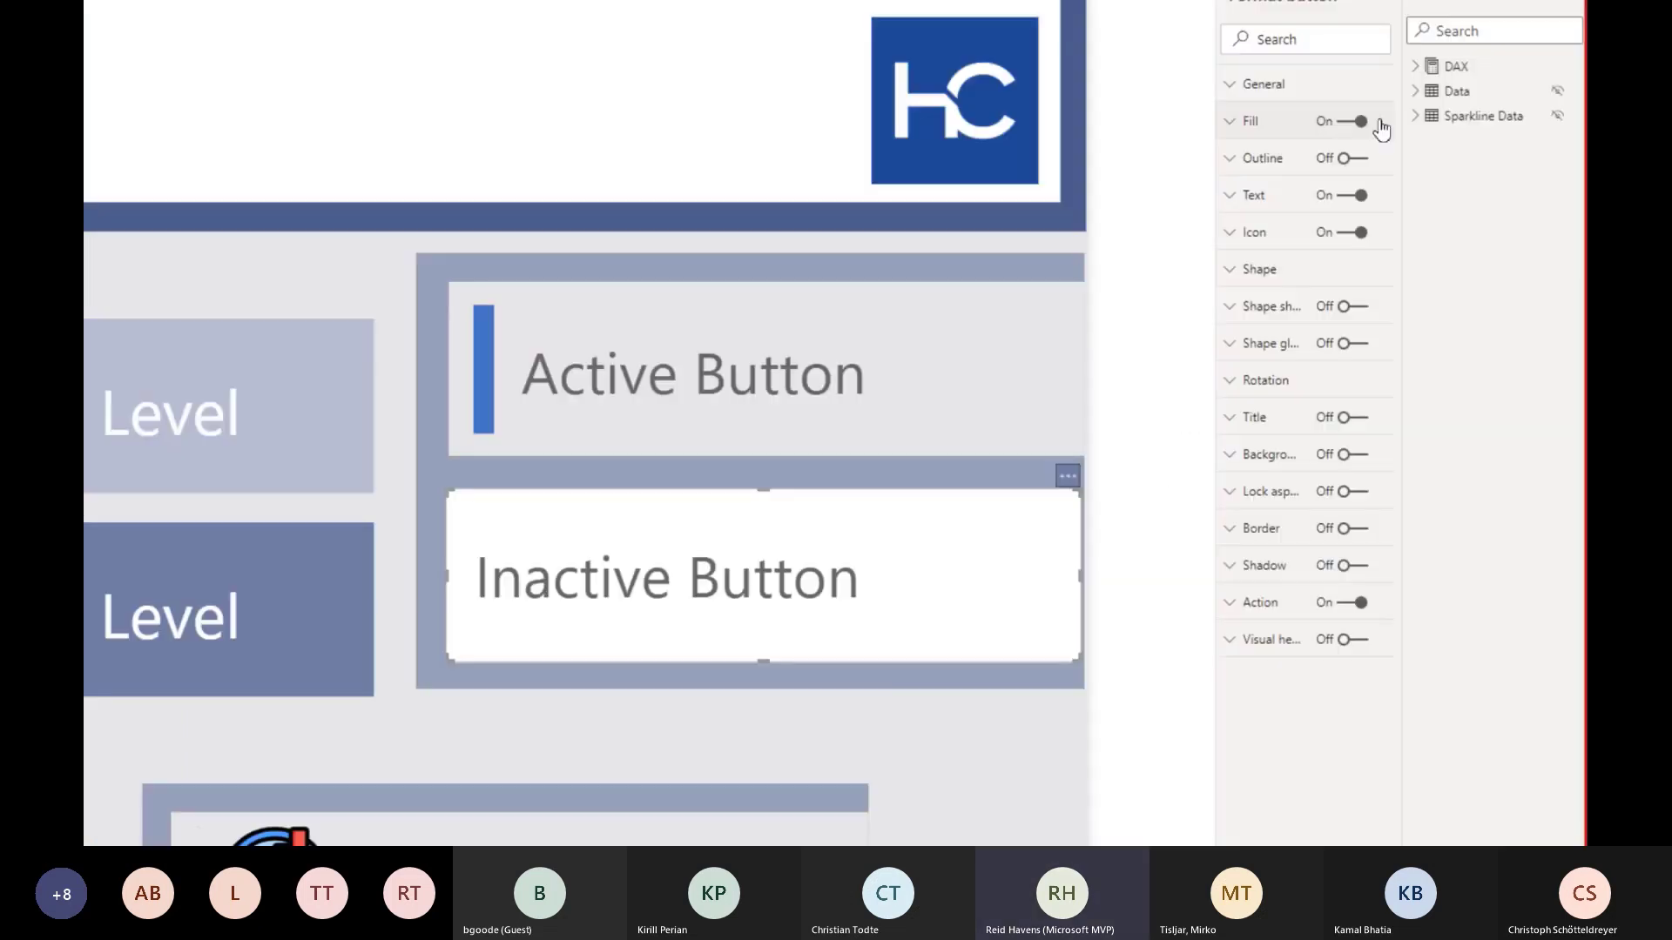
left_click(1259, 231)
left_click_drag(1218, 247, 1099, 250)
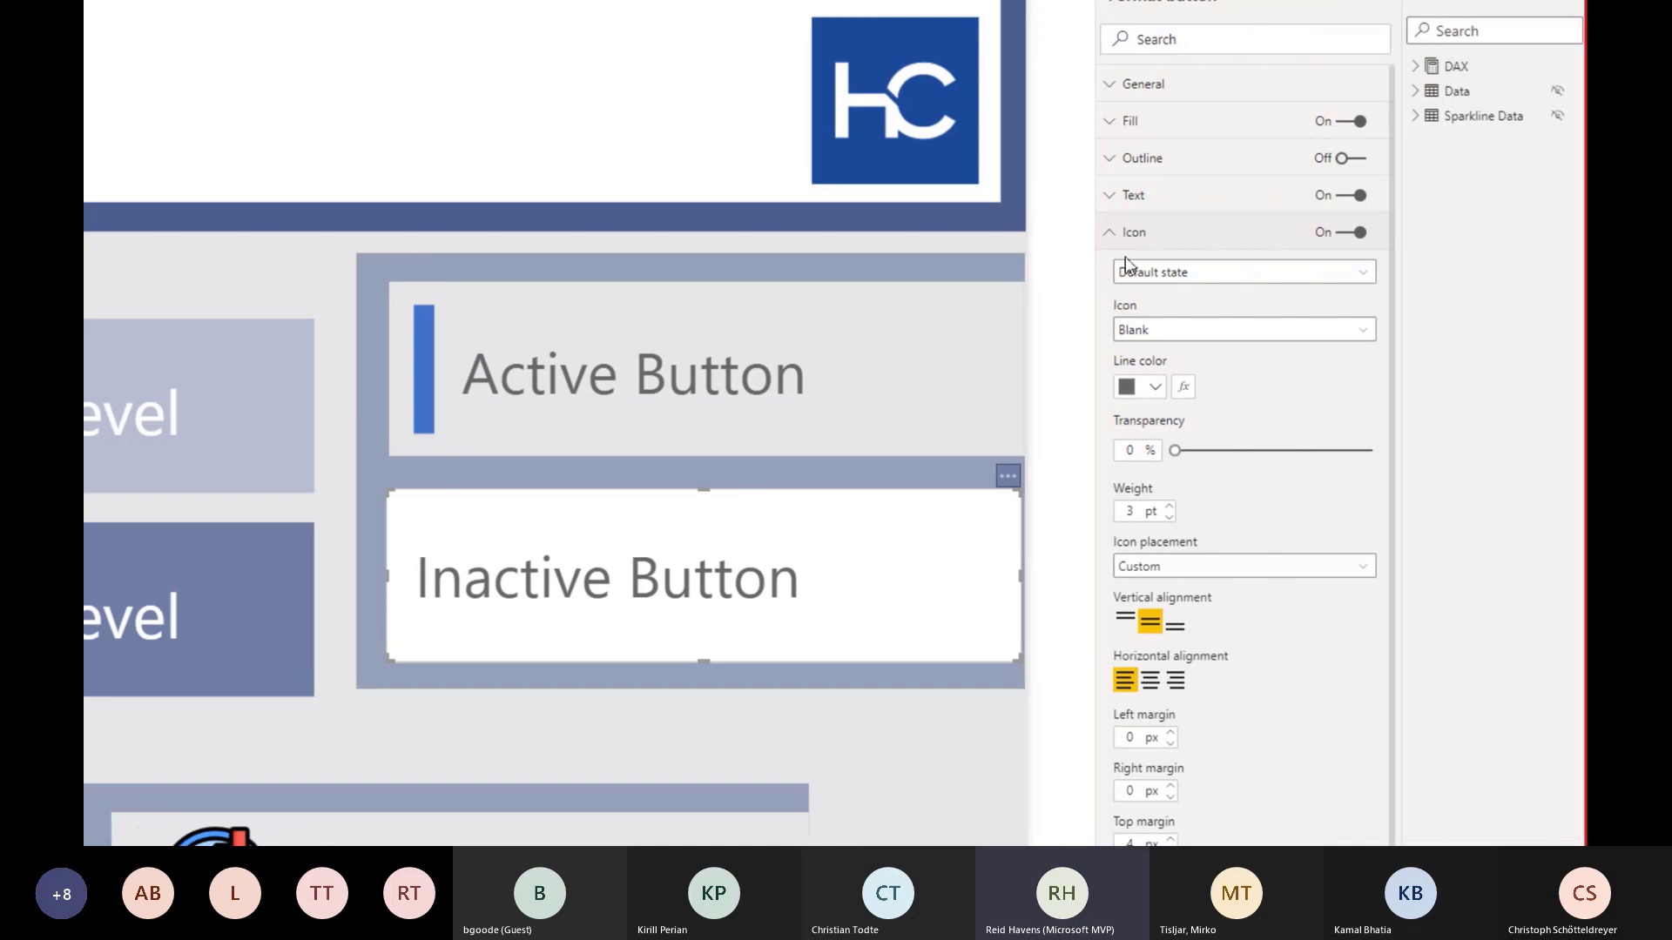
- Review the Inactive Button's icon settings for the On hover and On press states and preview both states on the button
left_click(1132, 272)
left_click(1182, 322)
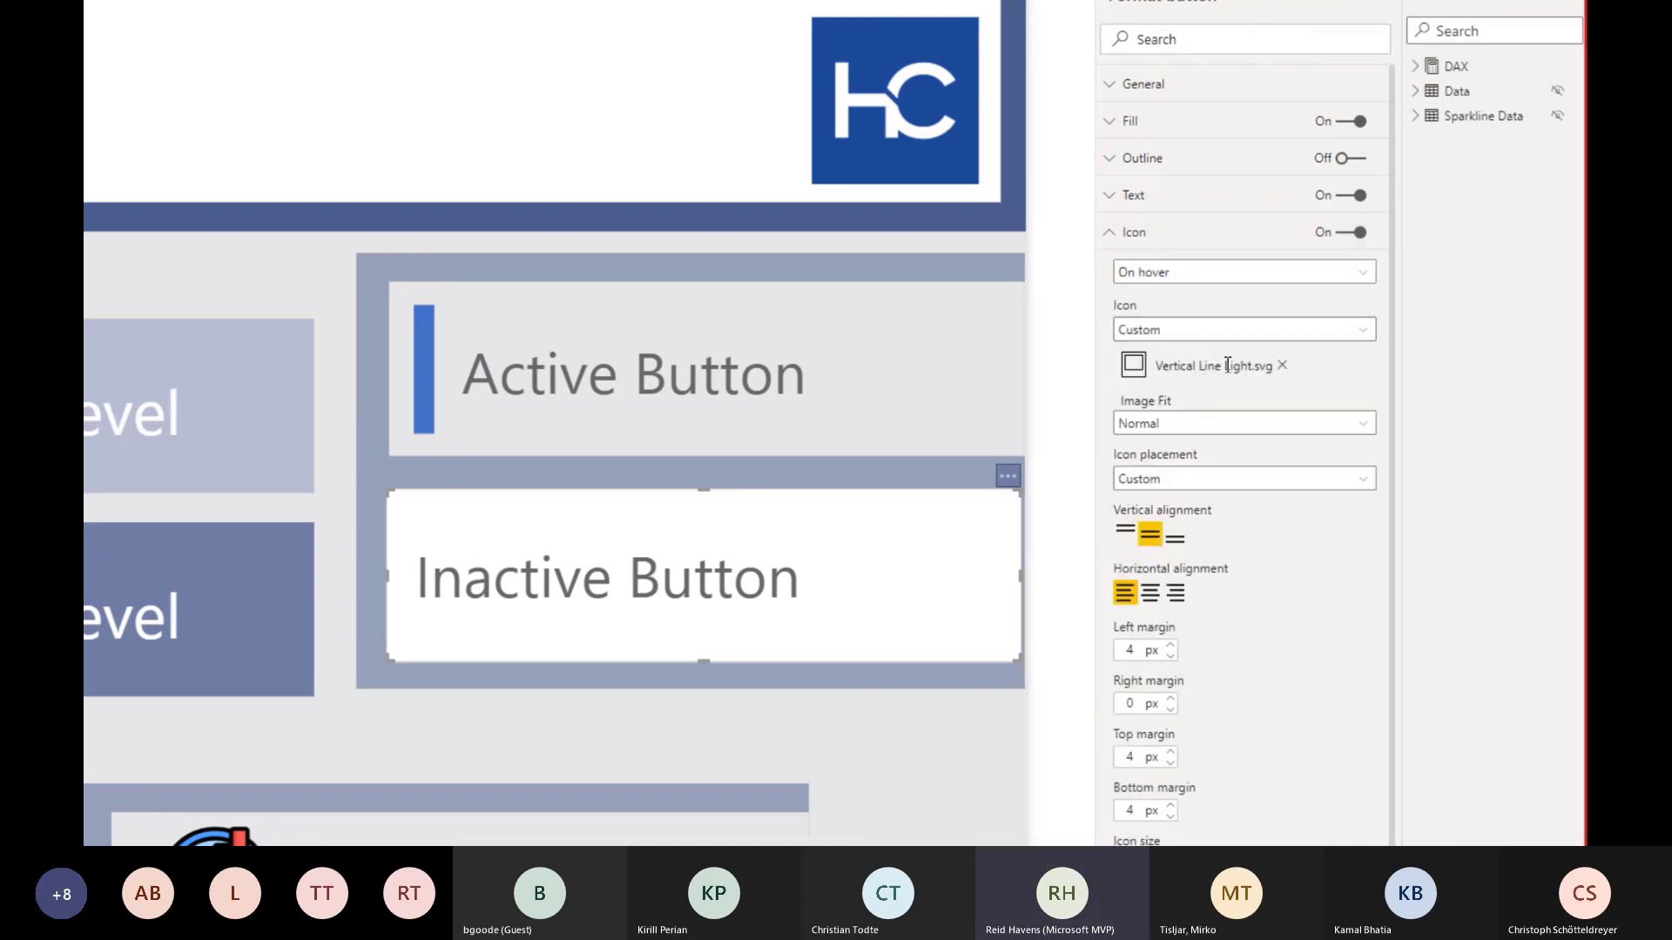
left_click(1197, 273)
left_click(1166, 342)
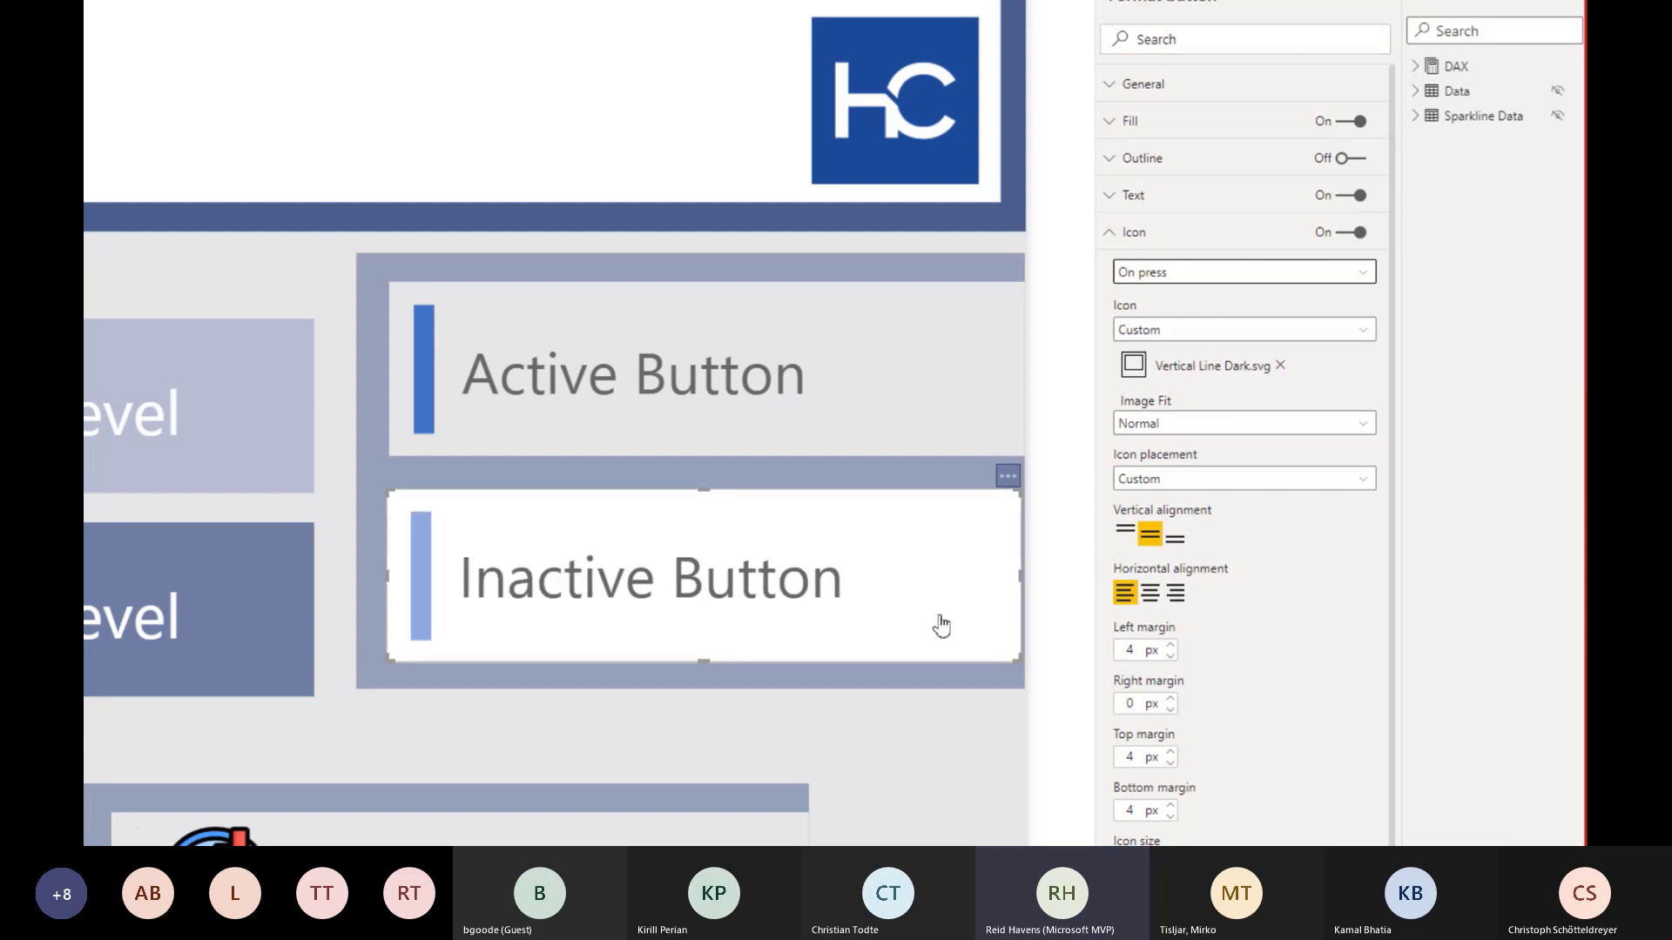
left_click(655, 604)
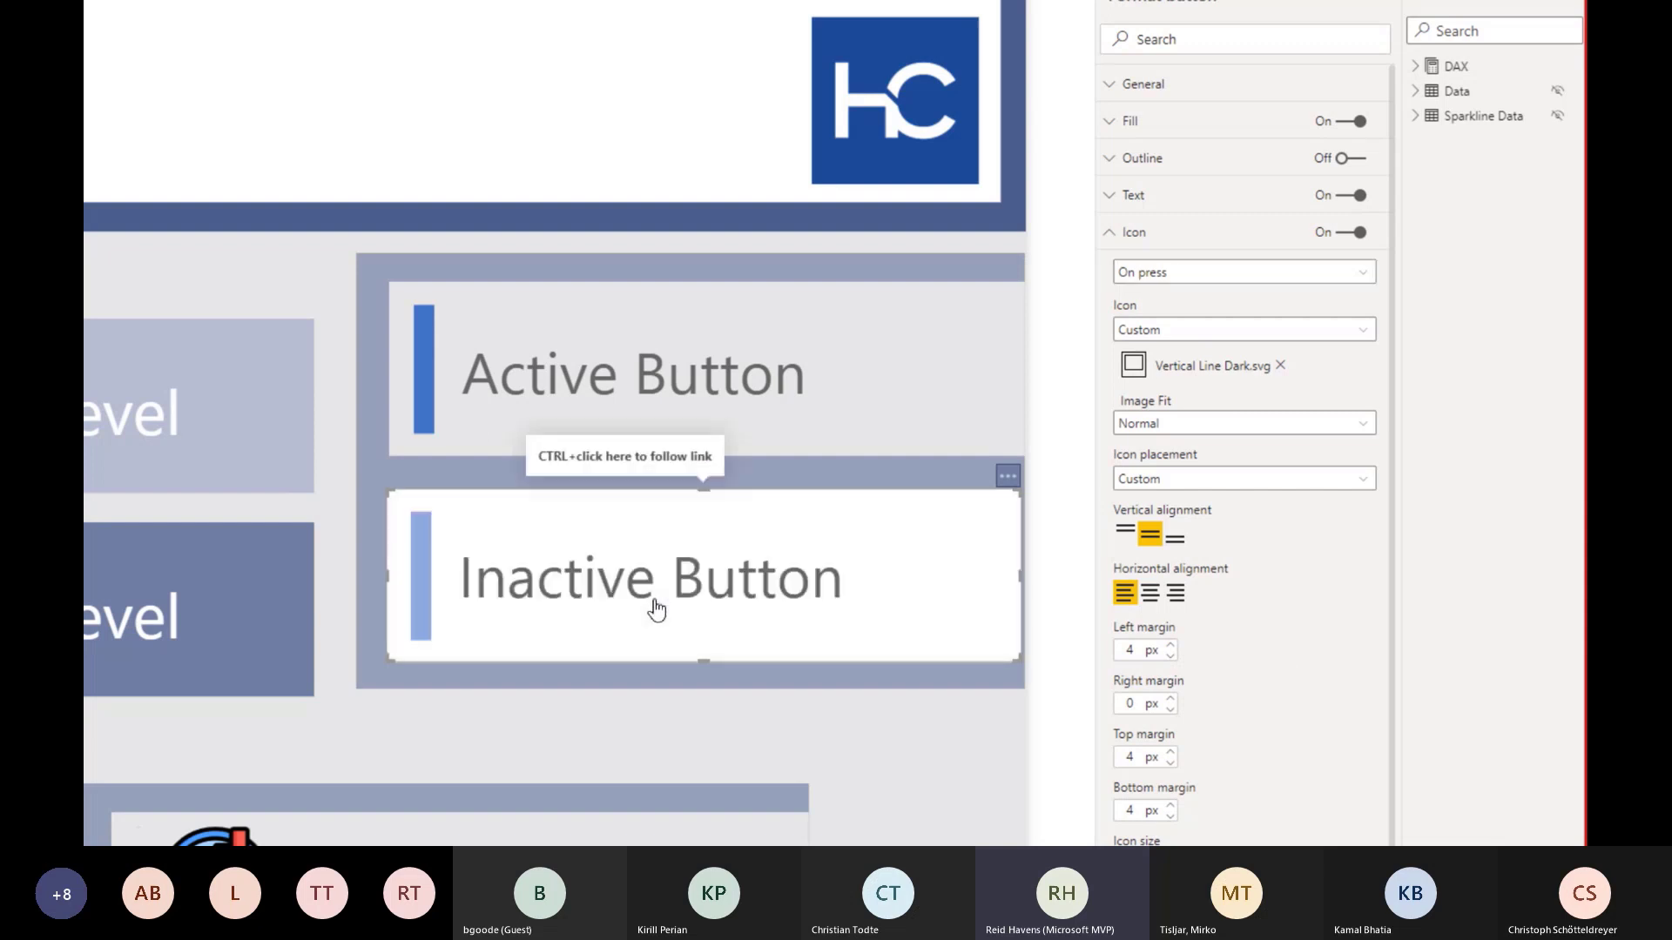
left_click(645, 602)
left_click(646, 601)
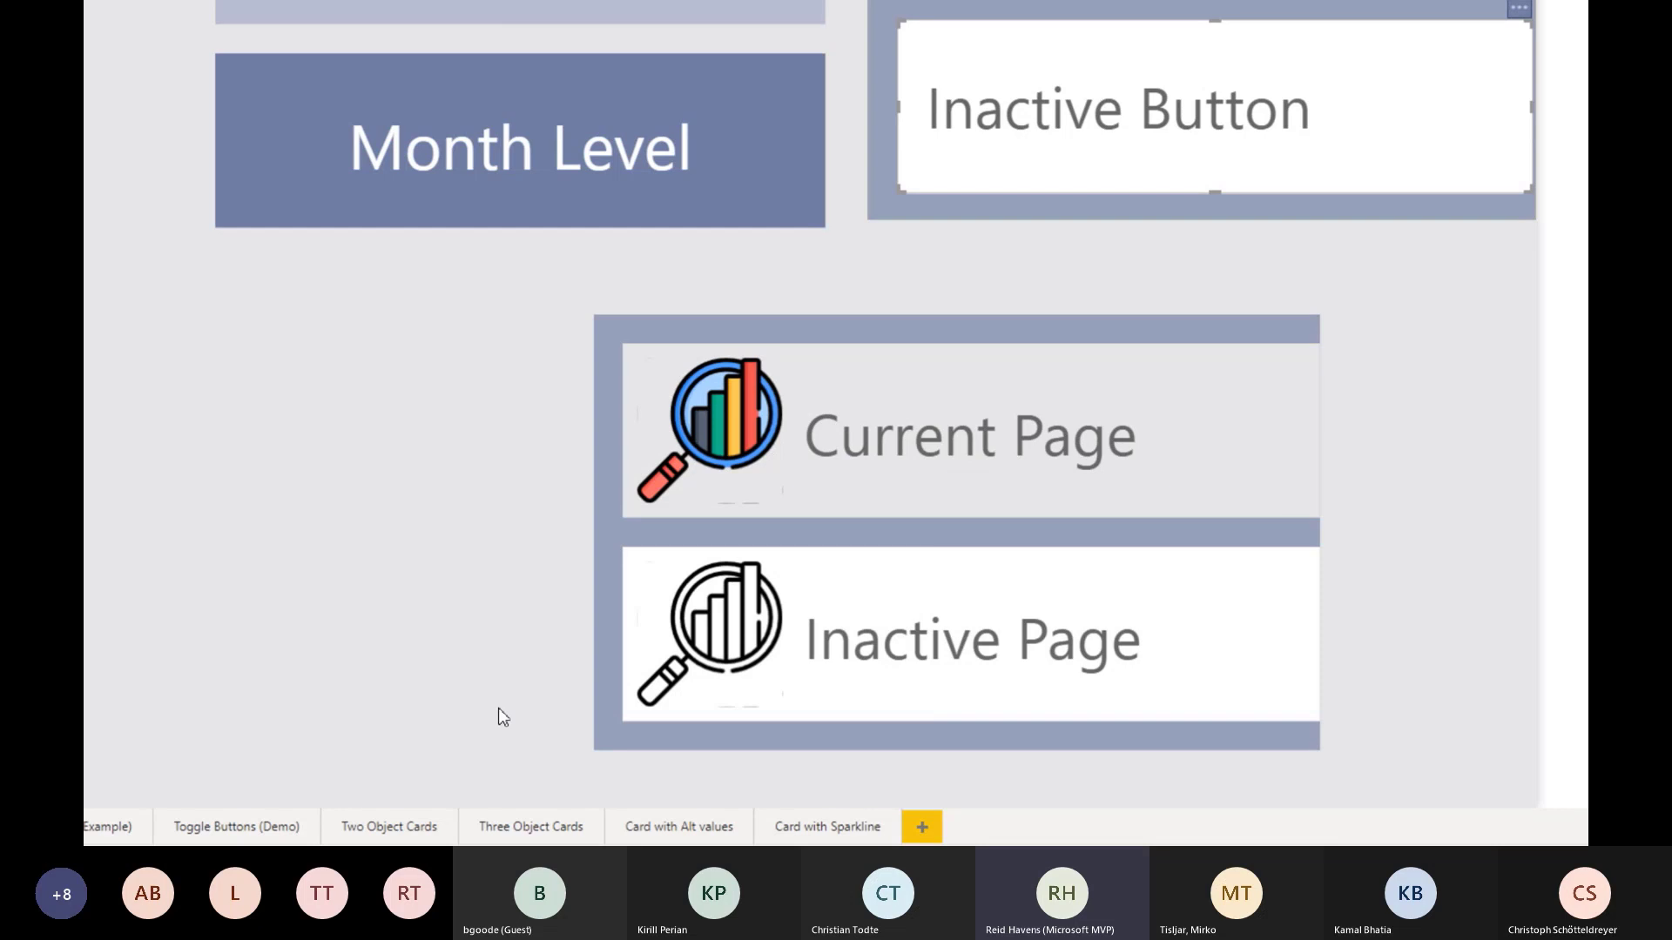
- Switch to the Flaticon analytics results in the browser, view the outlined magnifying-glass chart icon's colour variants and return to the report
key("ctrl+4")
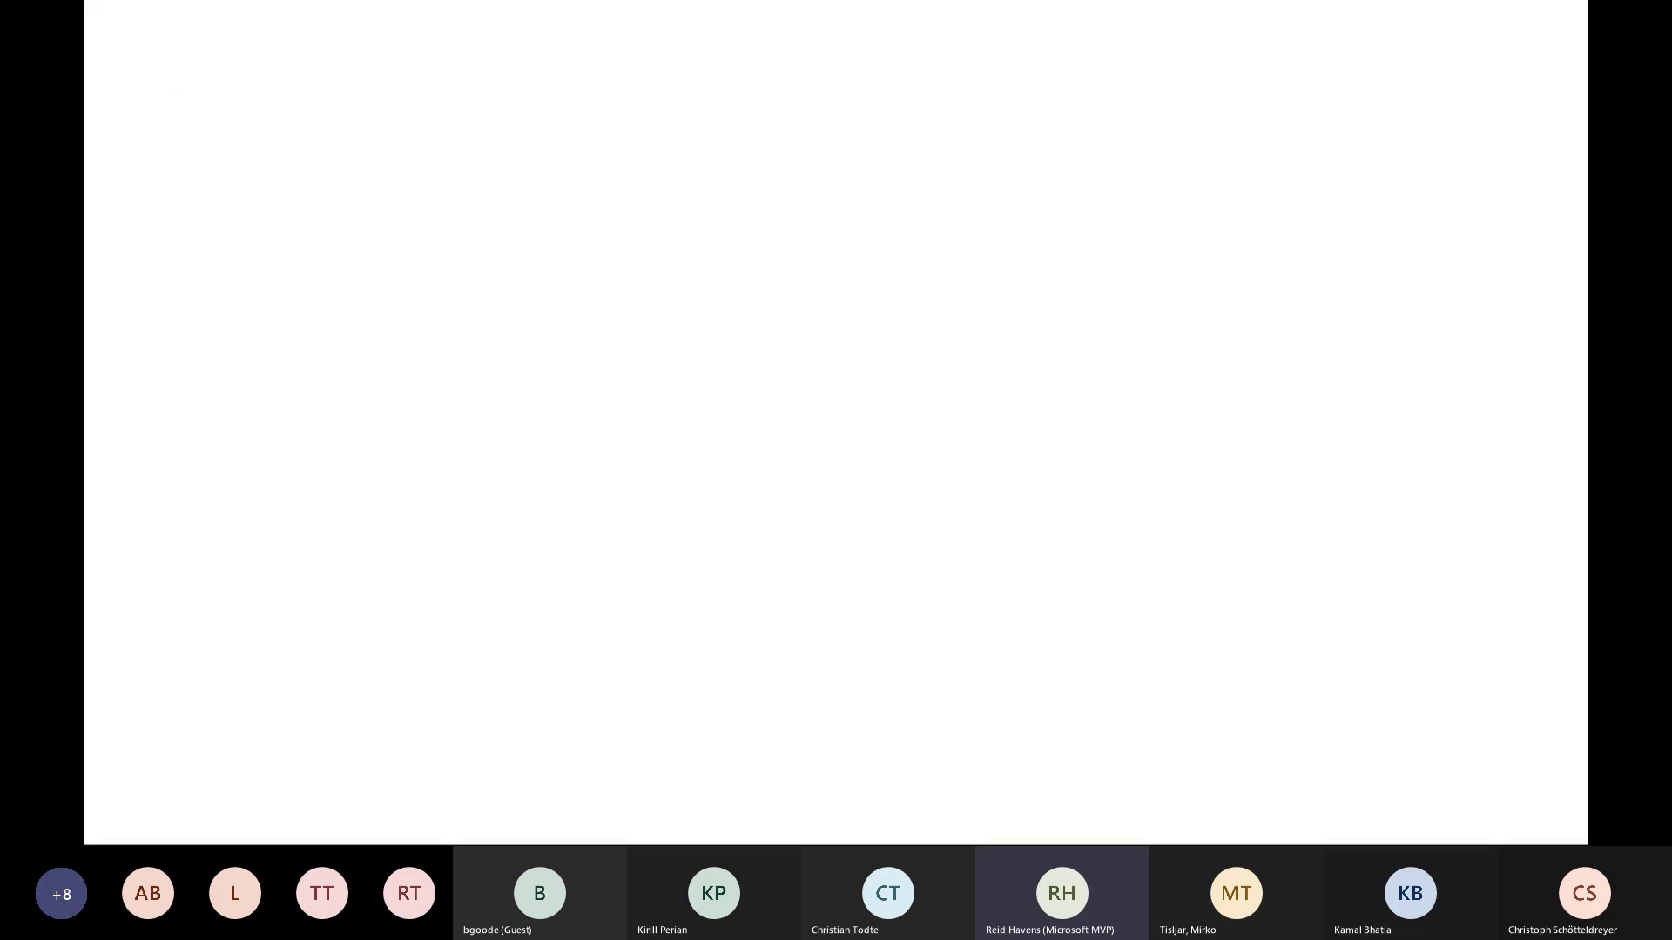
left_click_drag(455, 20, 85, 201)
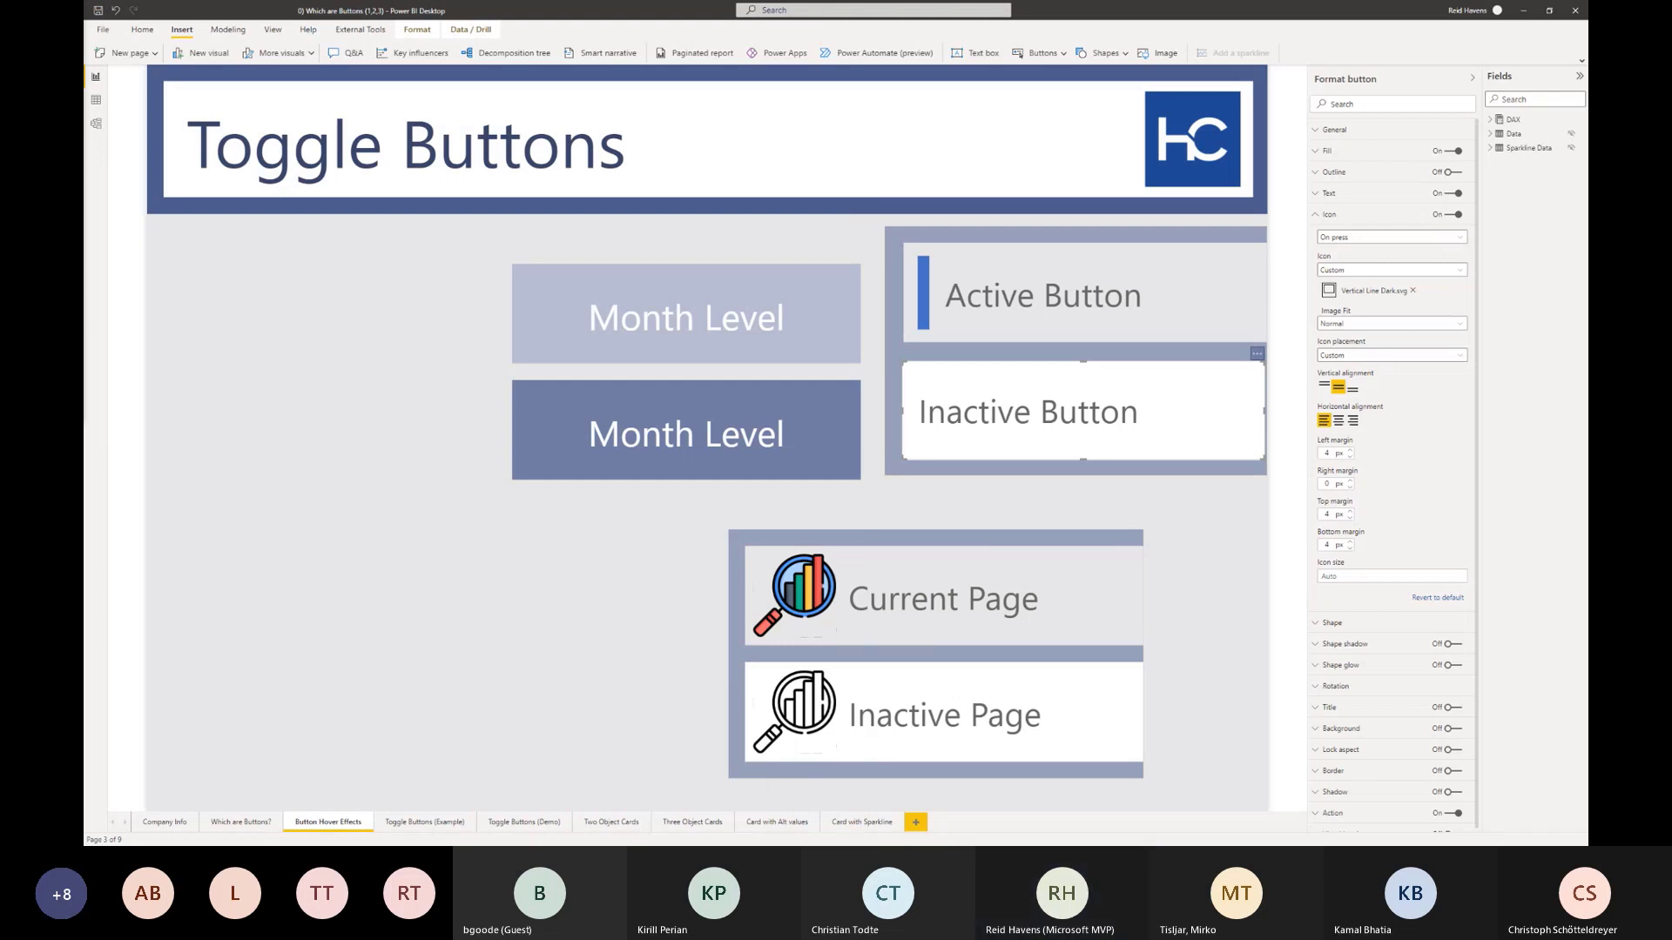
left_click_drag(85, 215, 349, 7)
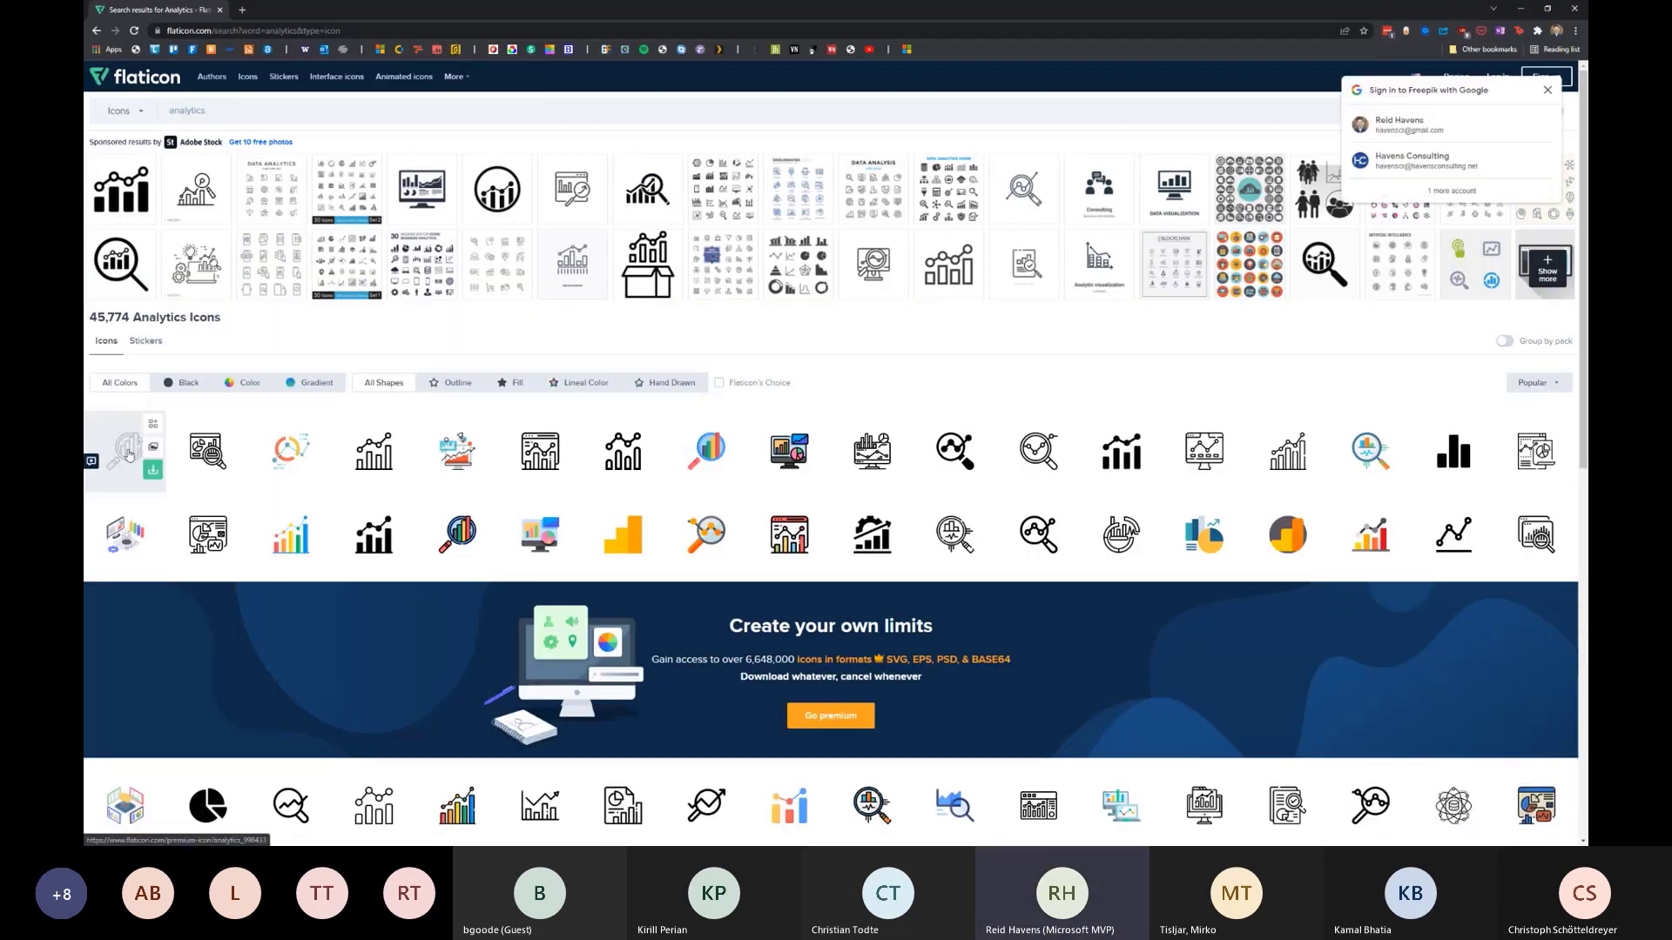
left_click(128, 454)
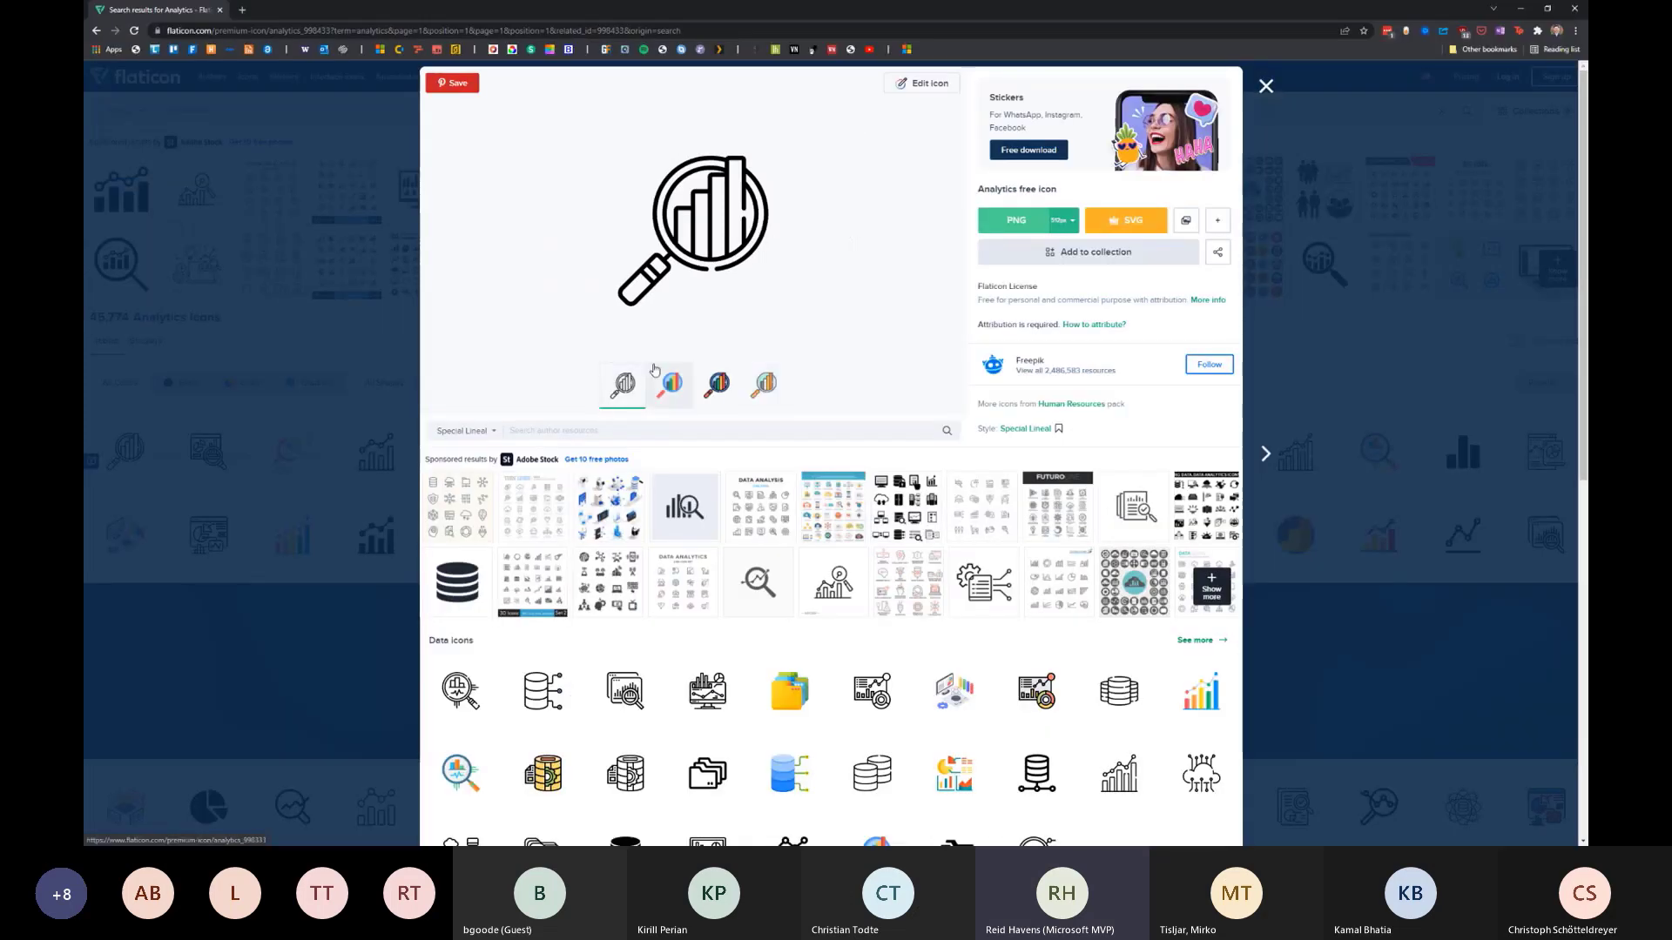
left_click_drag(1332, 9, 87, 610)
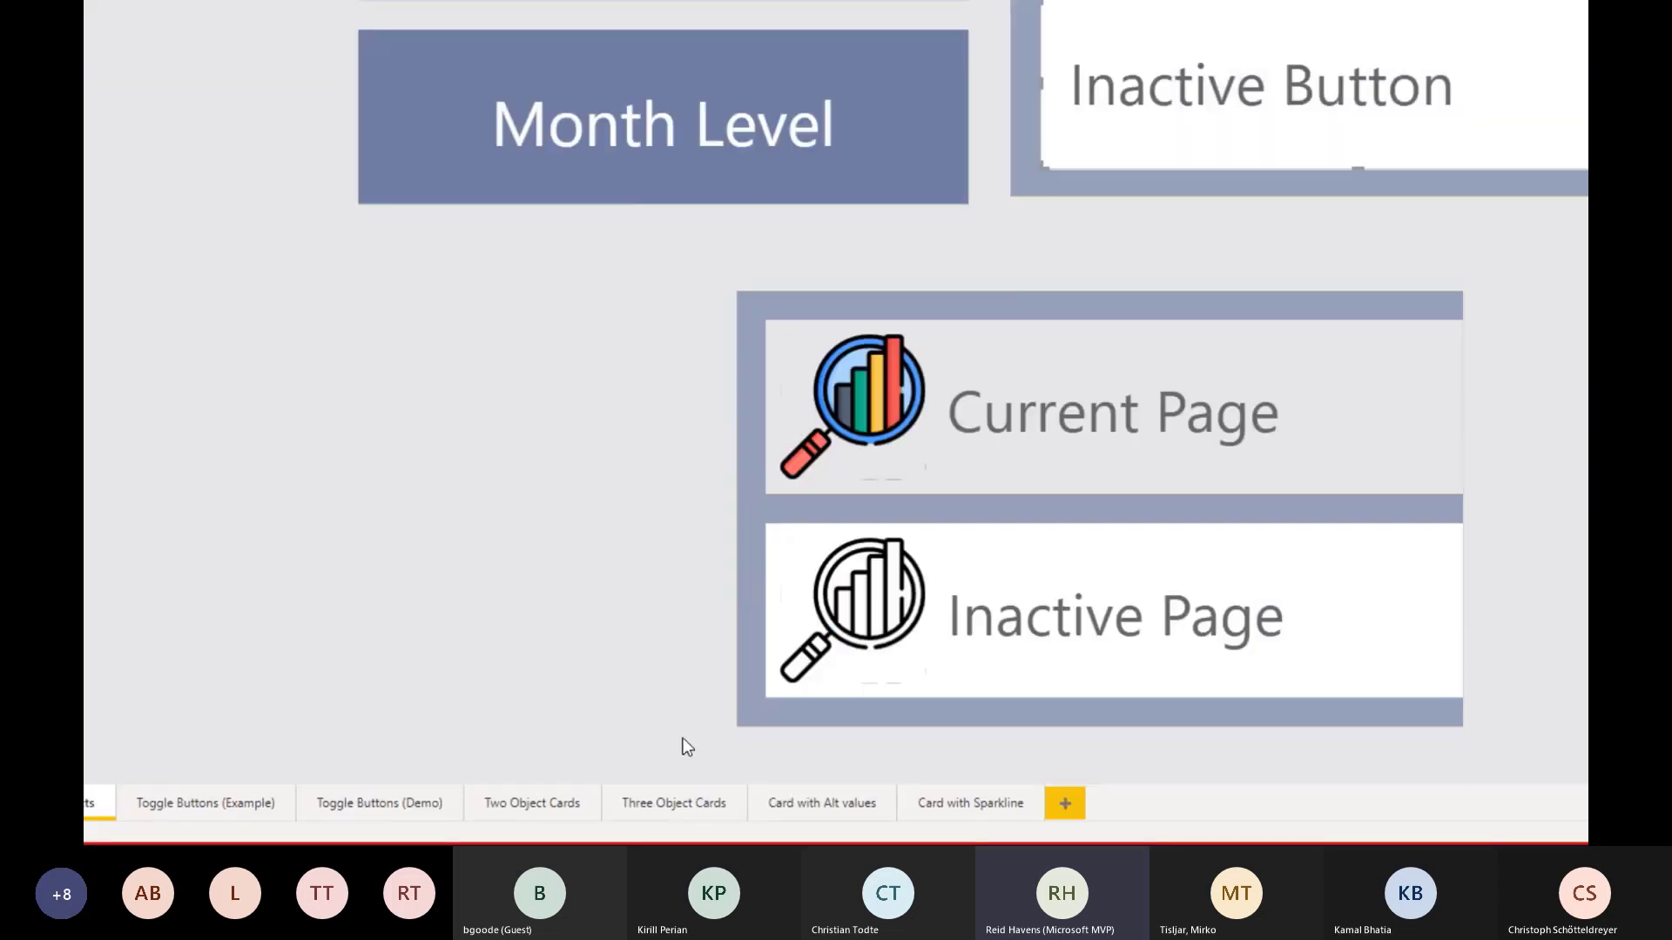
- Preview the pressed state of the Inactive Page button several times and deselect it
left_click(881, 649)
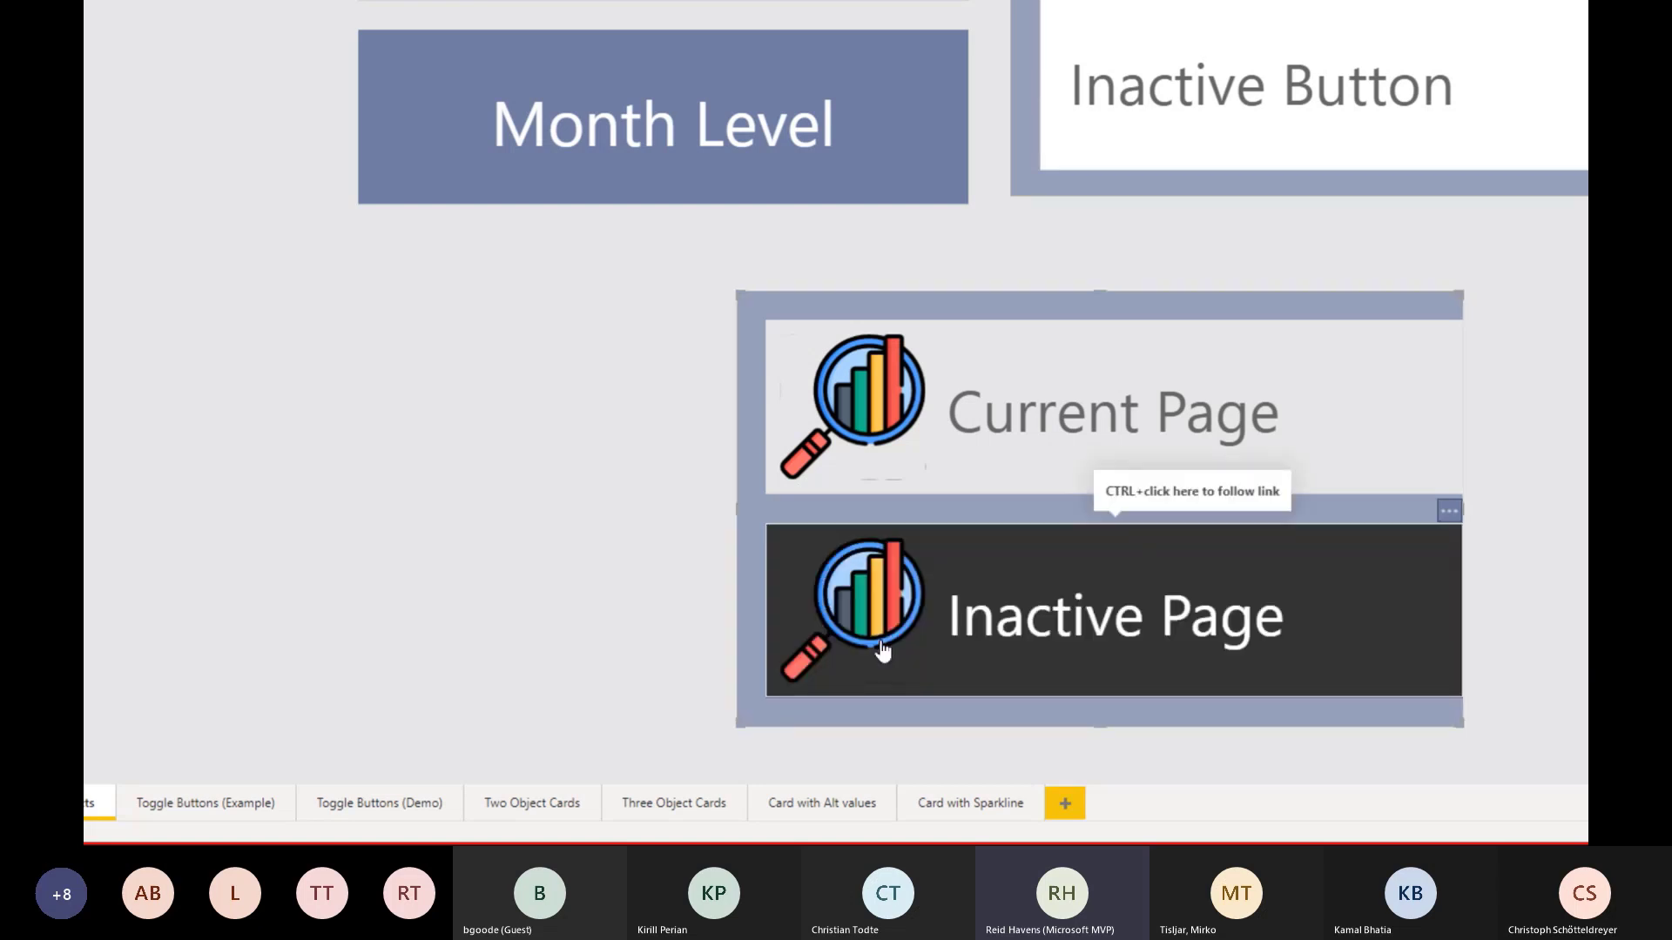
left_click(881, 649)
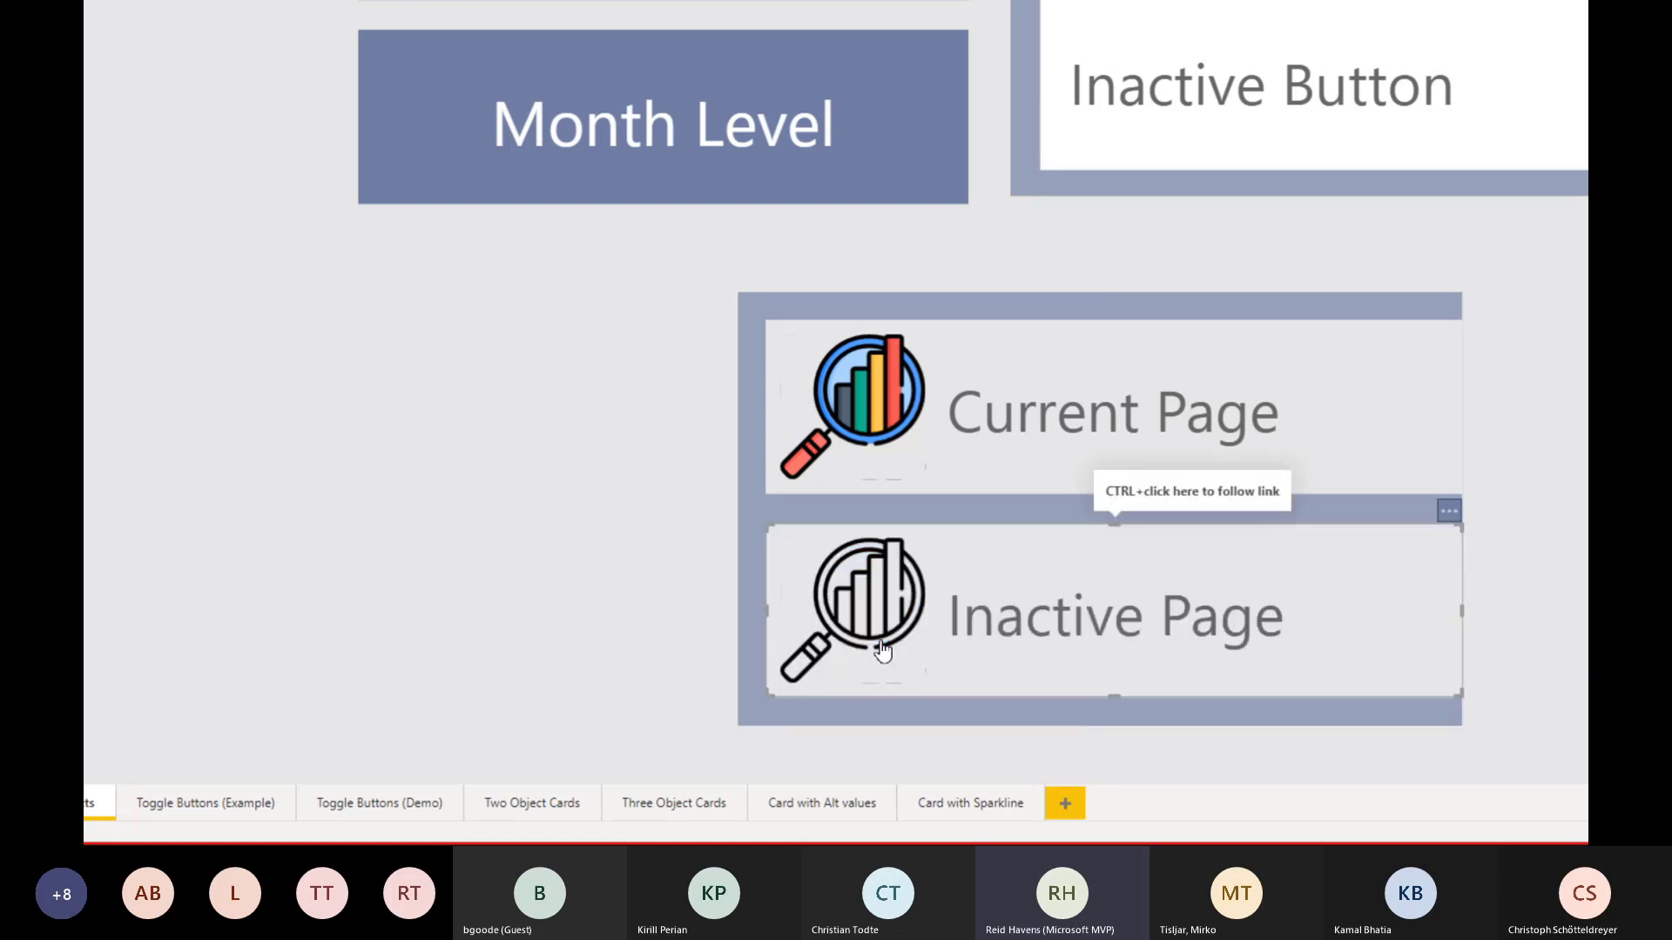
left_click(883, 651)
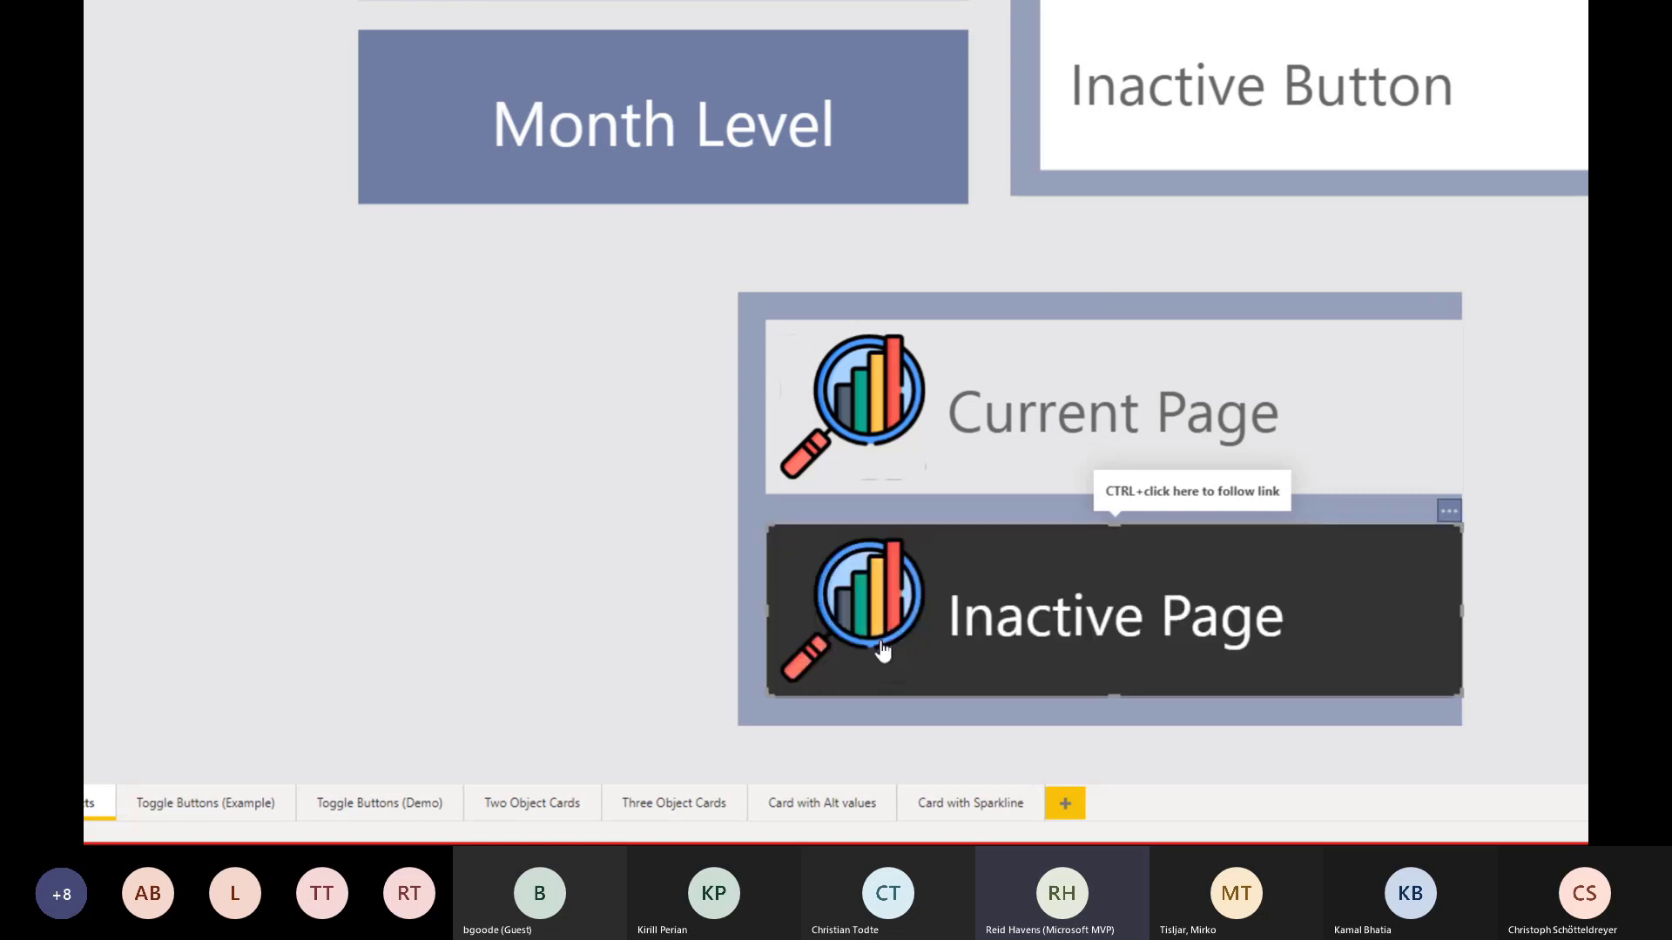
left_click(882, 650)
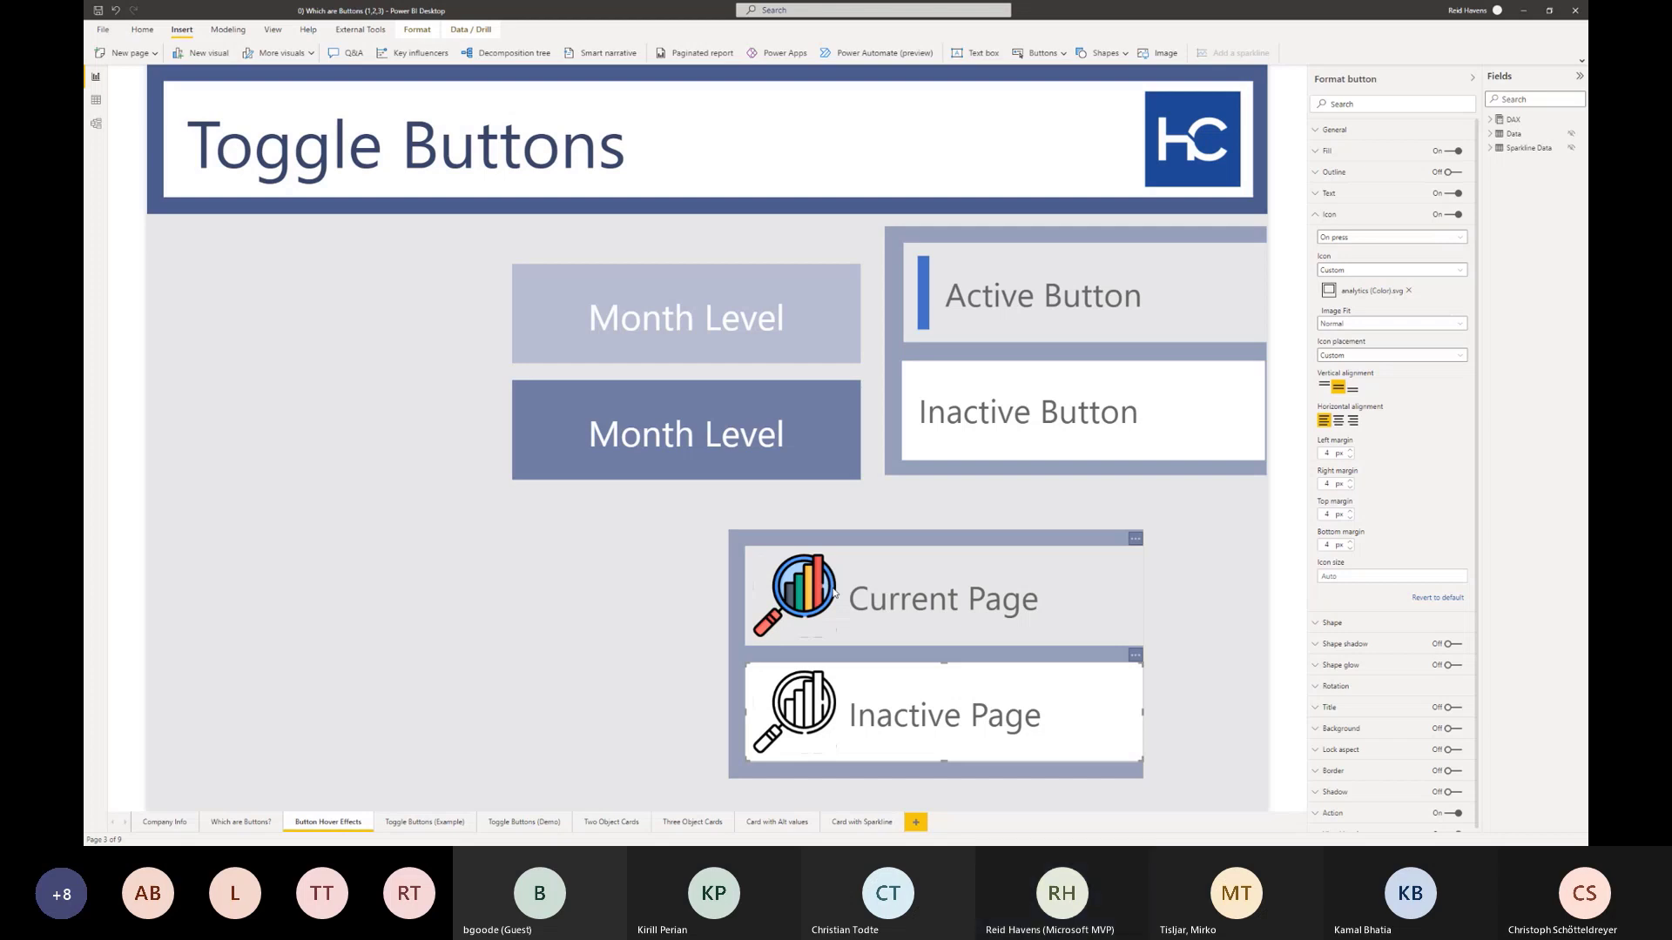
left_click(439, 438)
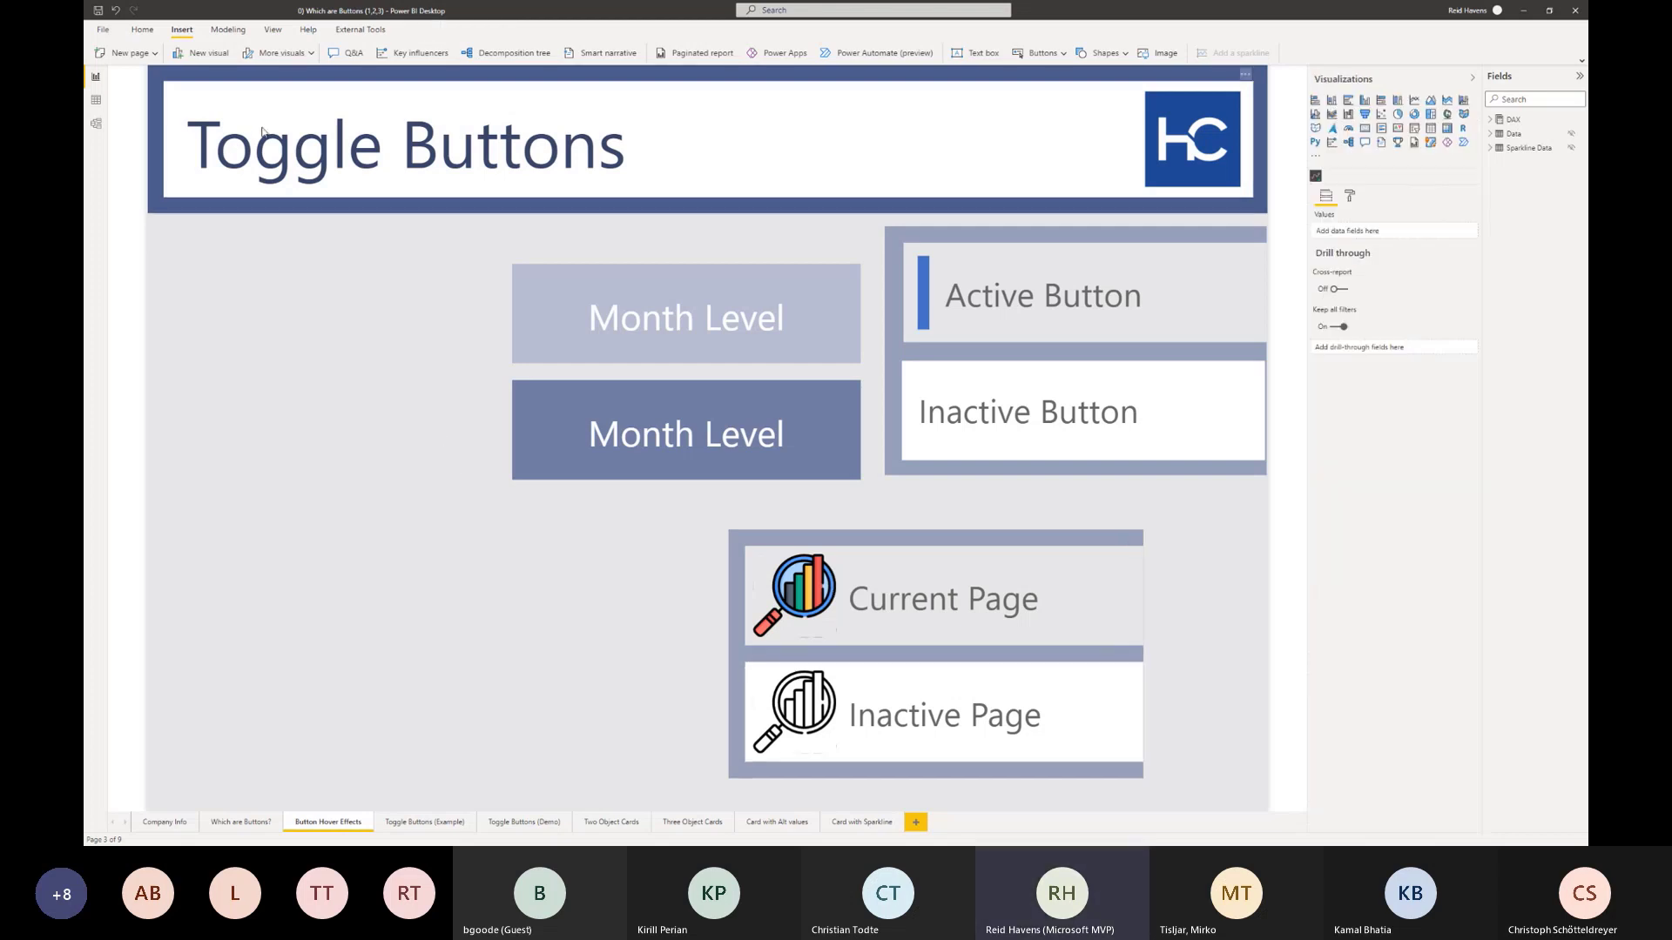
- Insert a page navigator, move it off the title banner and resize it until all its page buttons fit on the page
left_click(1031, 58)
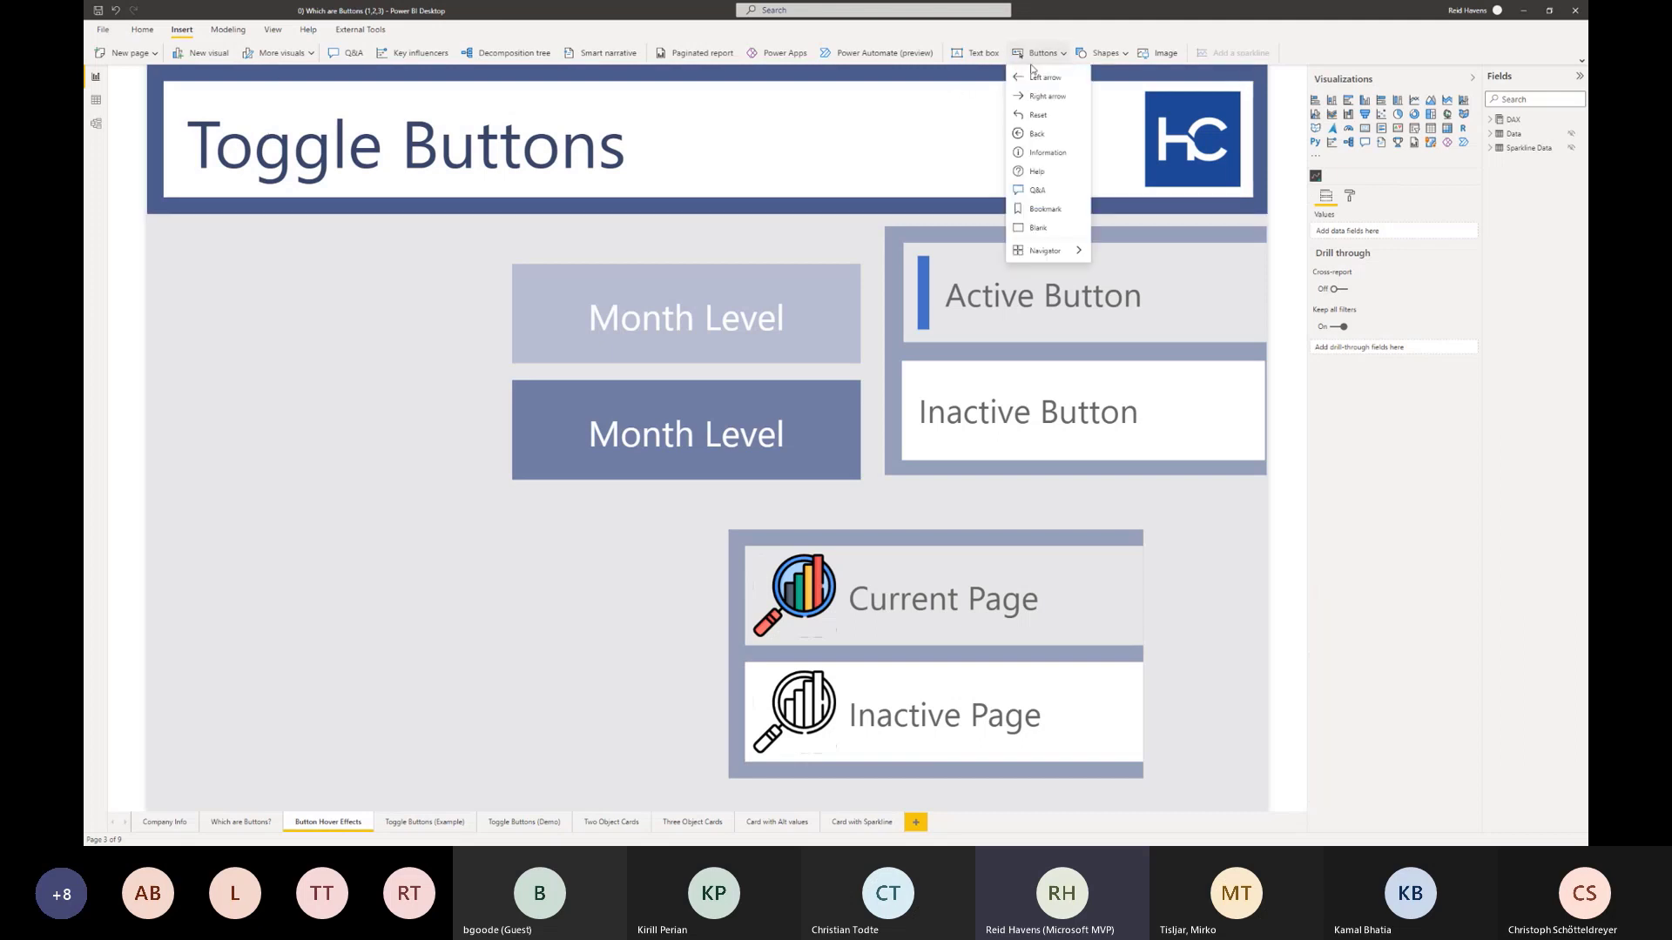
mouse_move(1045, 254)
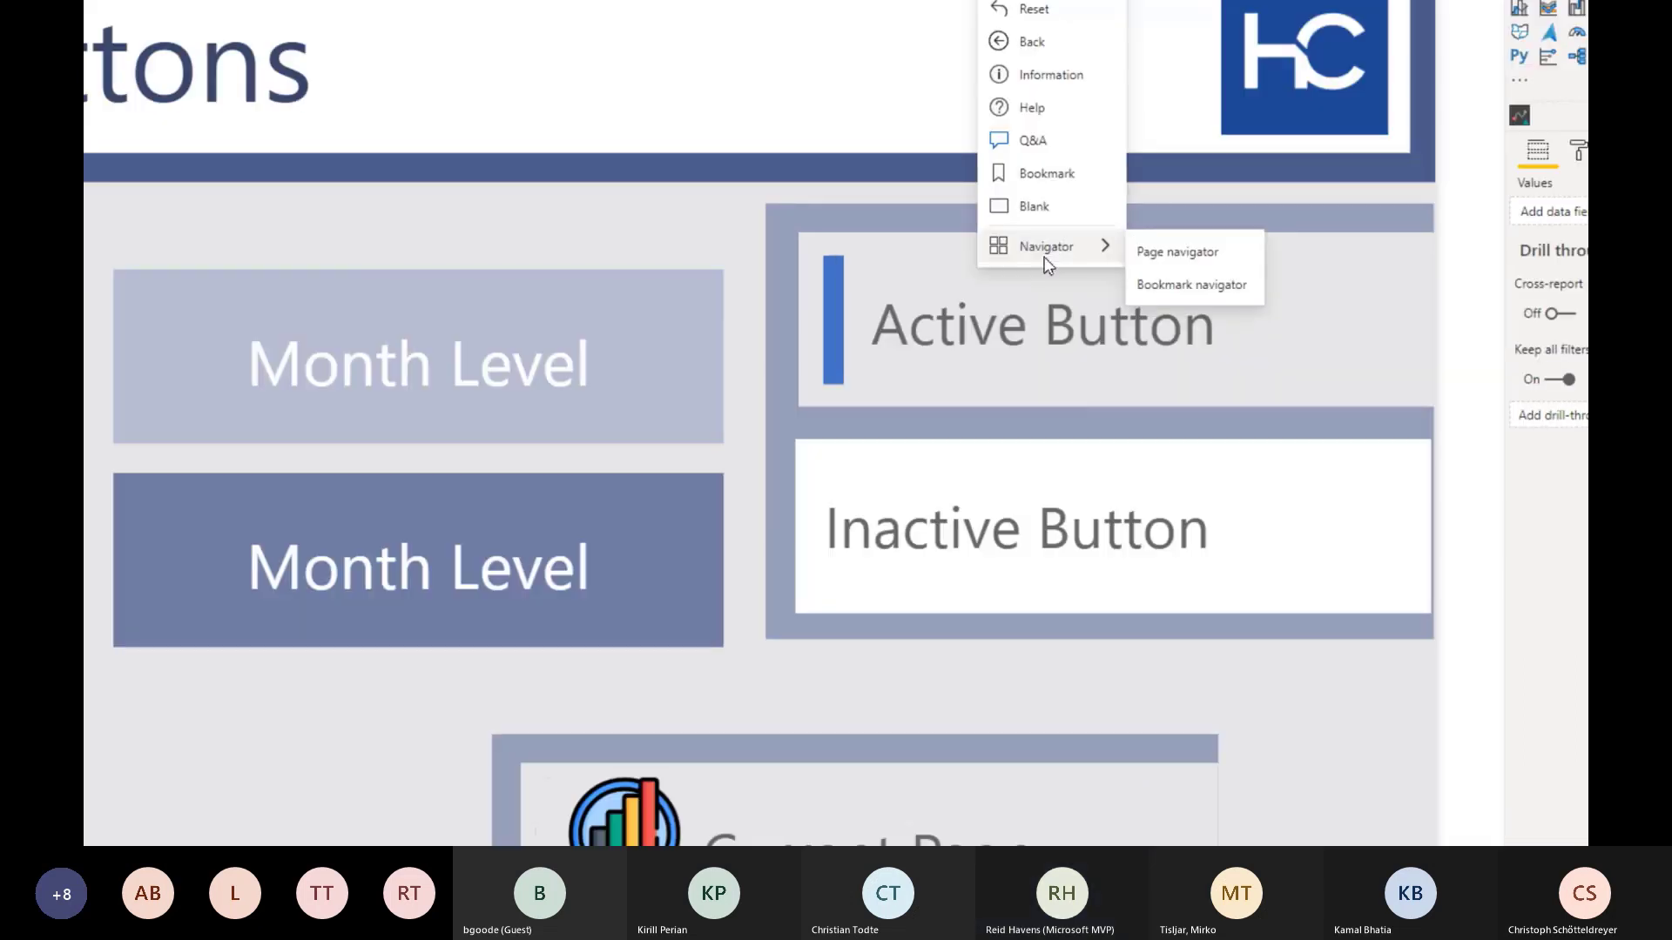
left_click(1220, 254)
left_click_drag(779, 135, 780, 286)
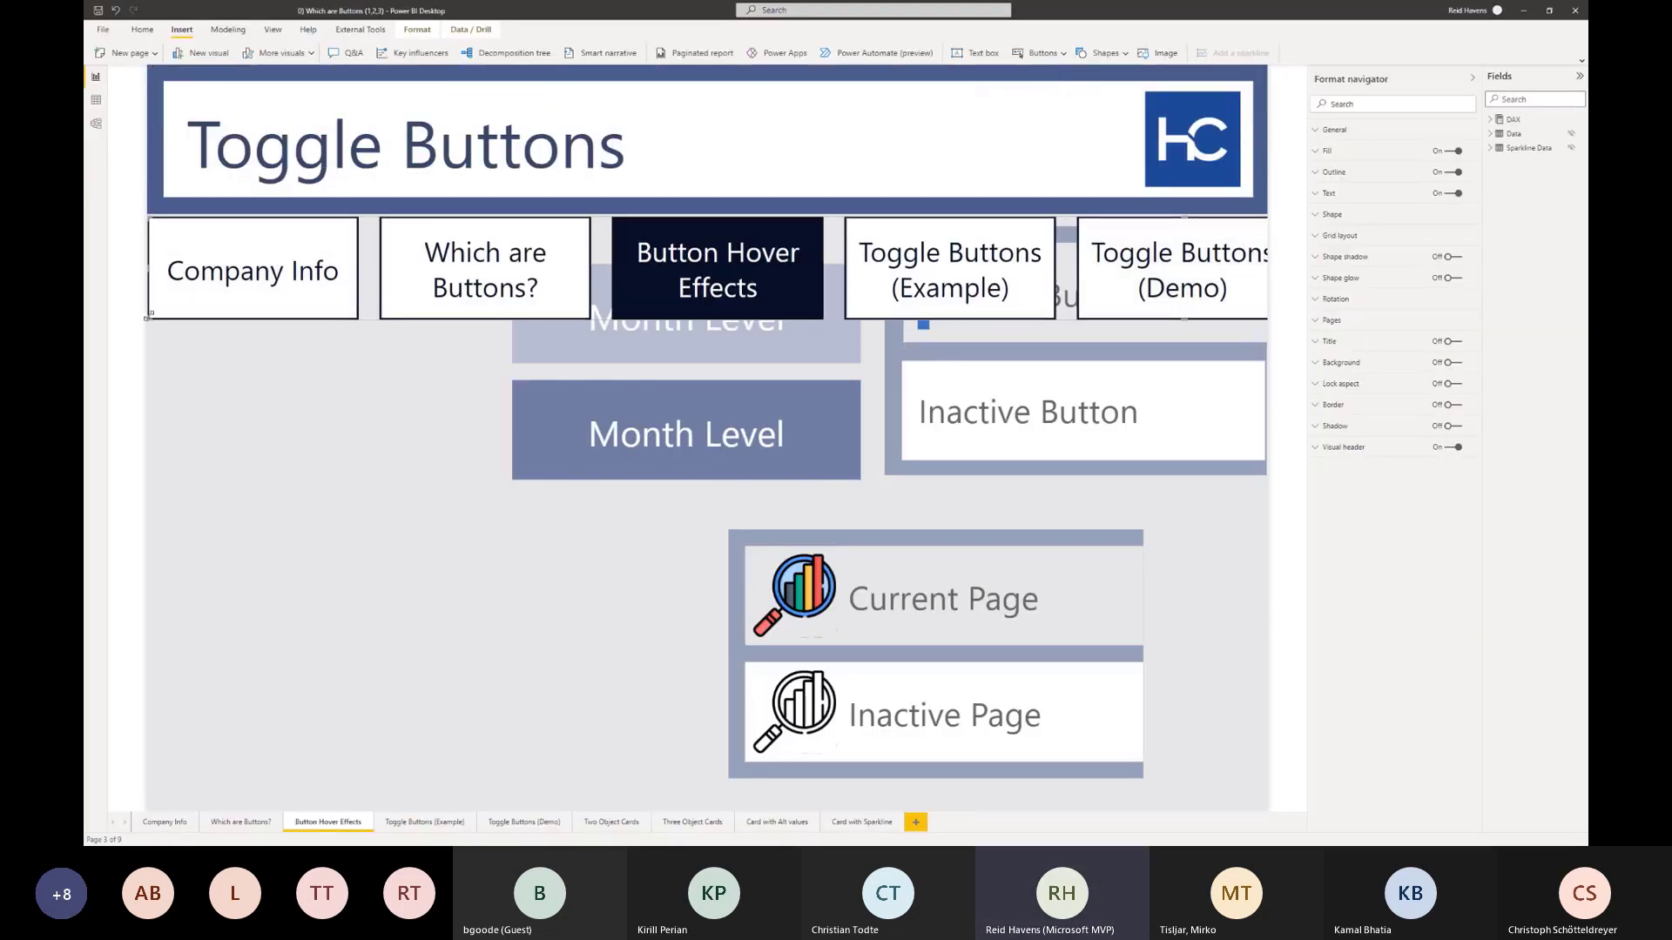
left_click_drag(143, 320, 833, 575)
left_click_drag(1163, 390, 478, 440)
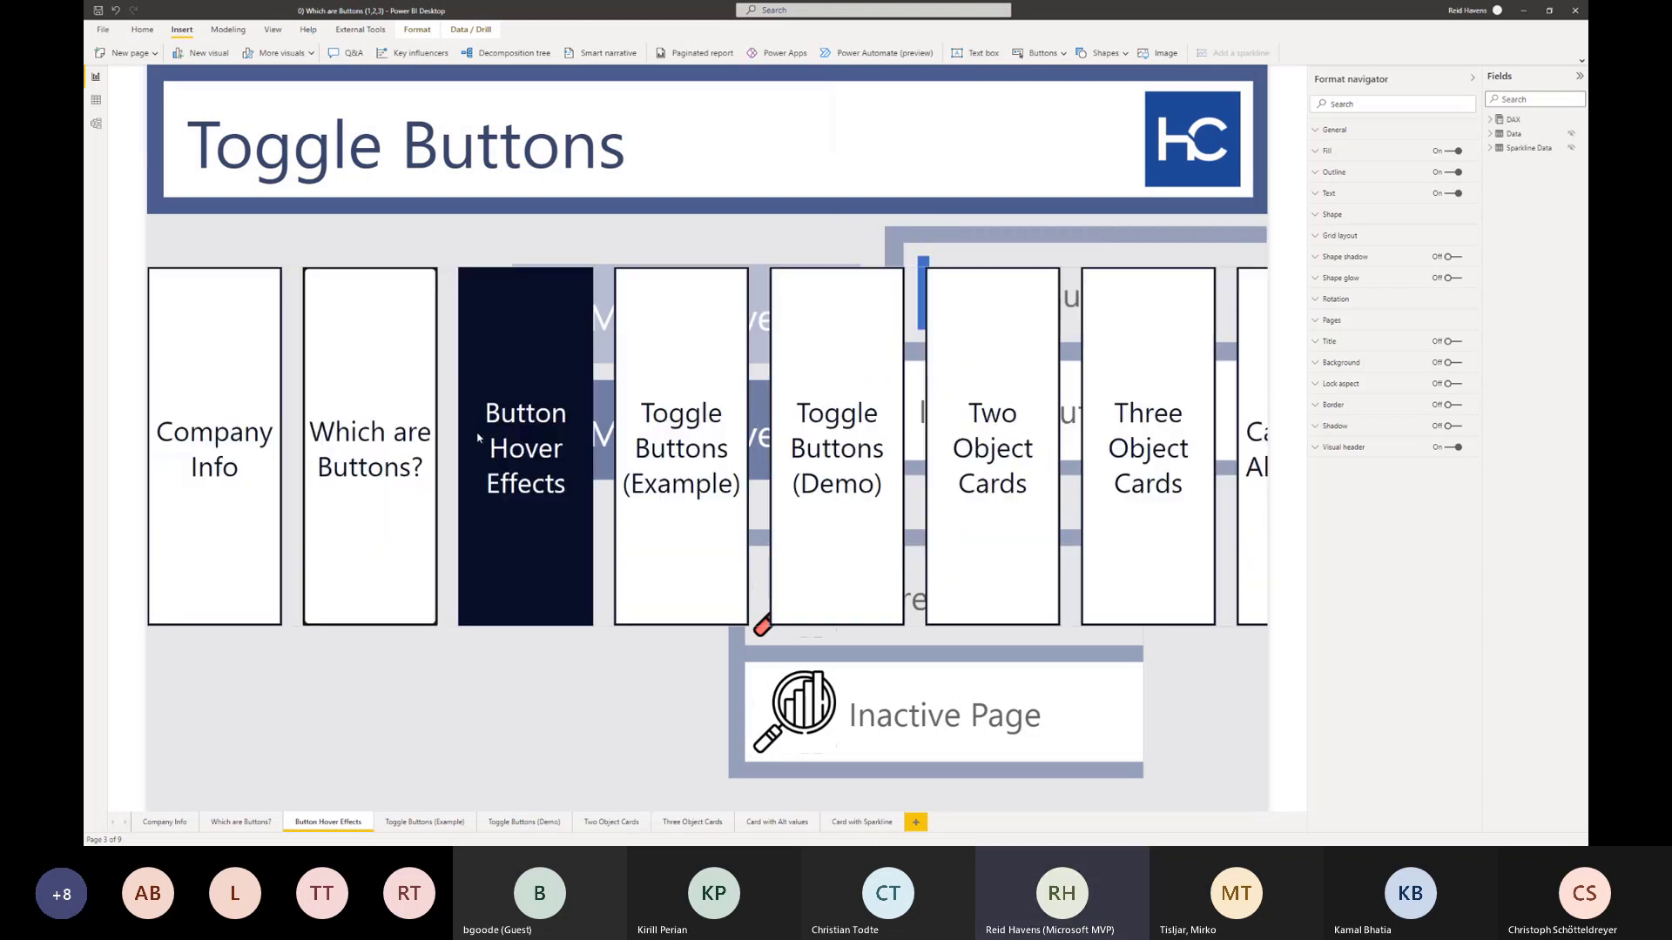
left_click_drag(147, 633, 809, 645)
left_click_drag(1064, 429, 406, 335)
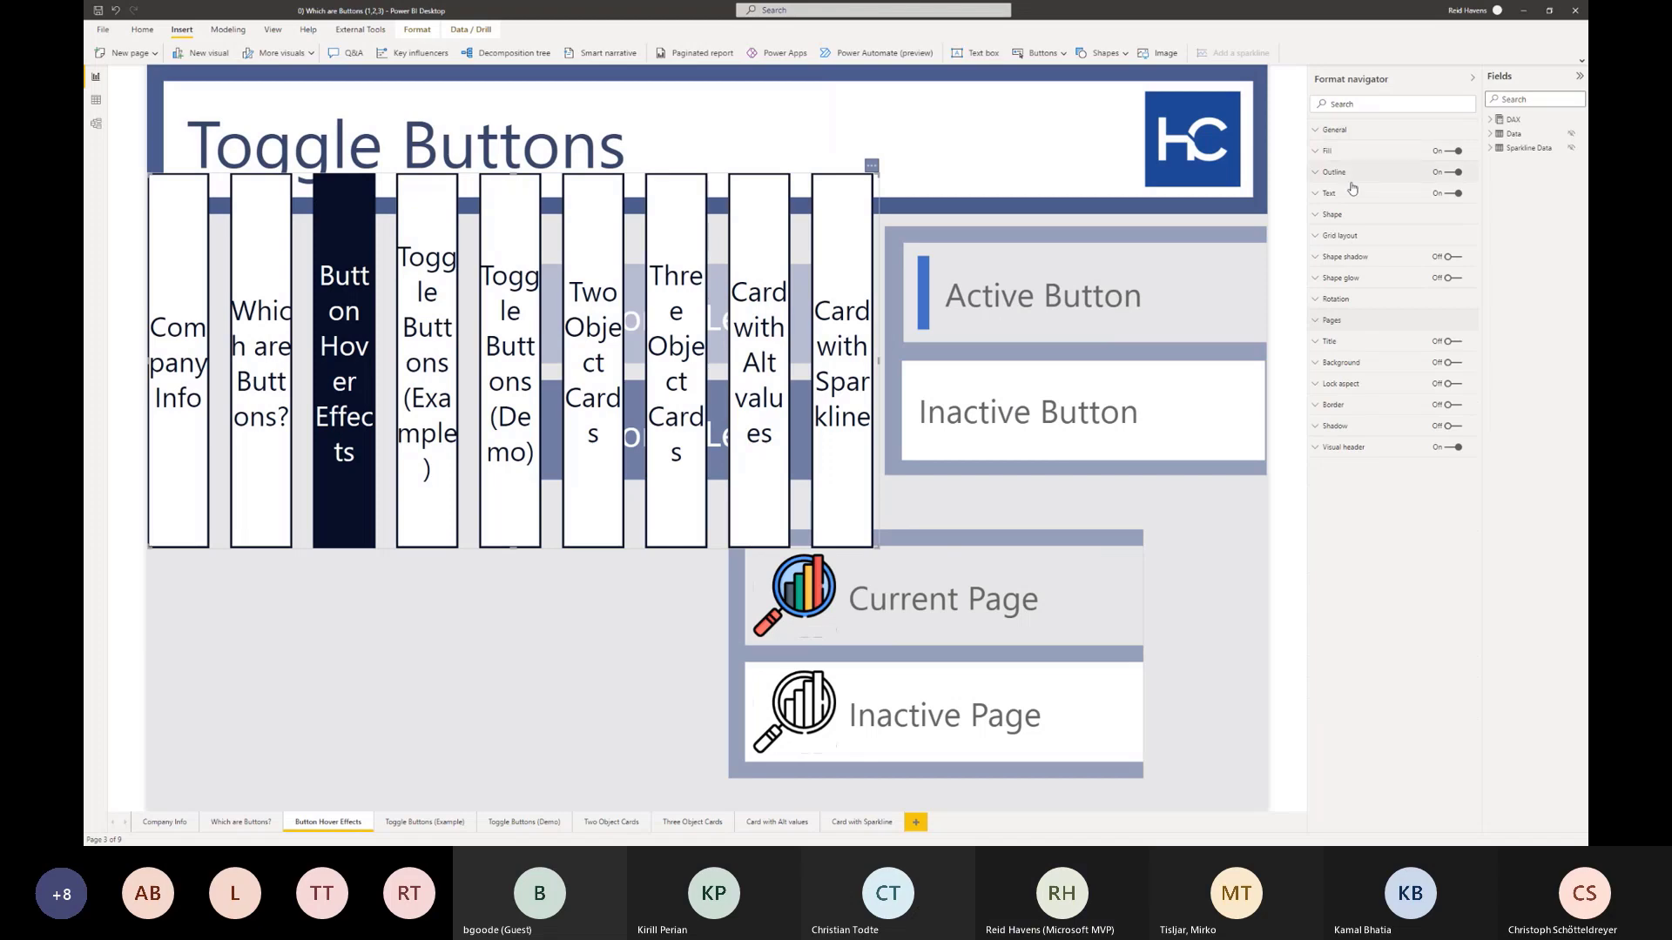
- Set the page navigator's grid layout orientation to Vertical and reshape it into a narrow column below the title banner
left_click(1341, 235)
left_click(1354, 270)
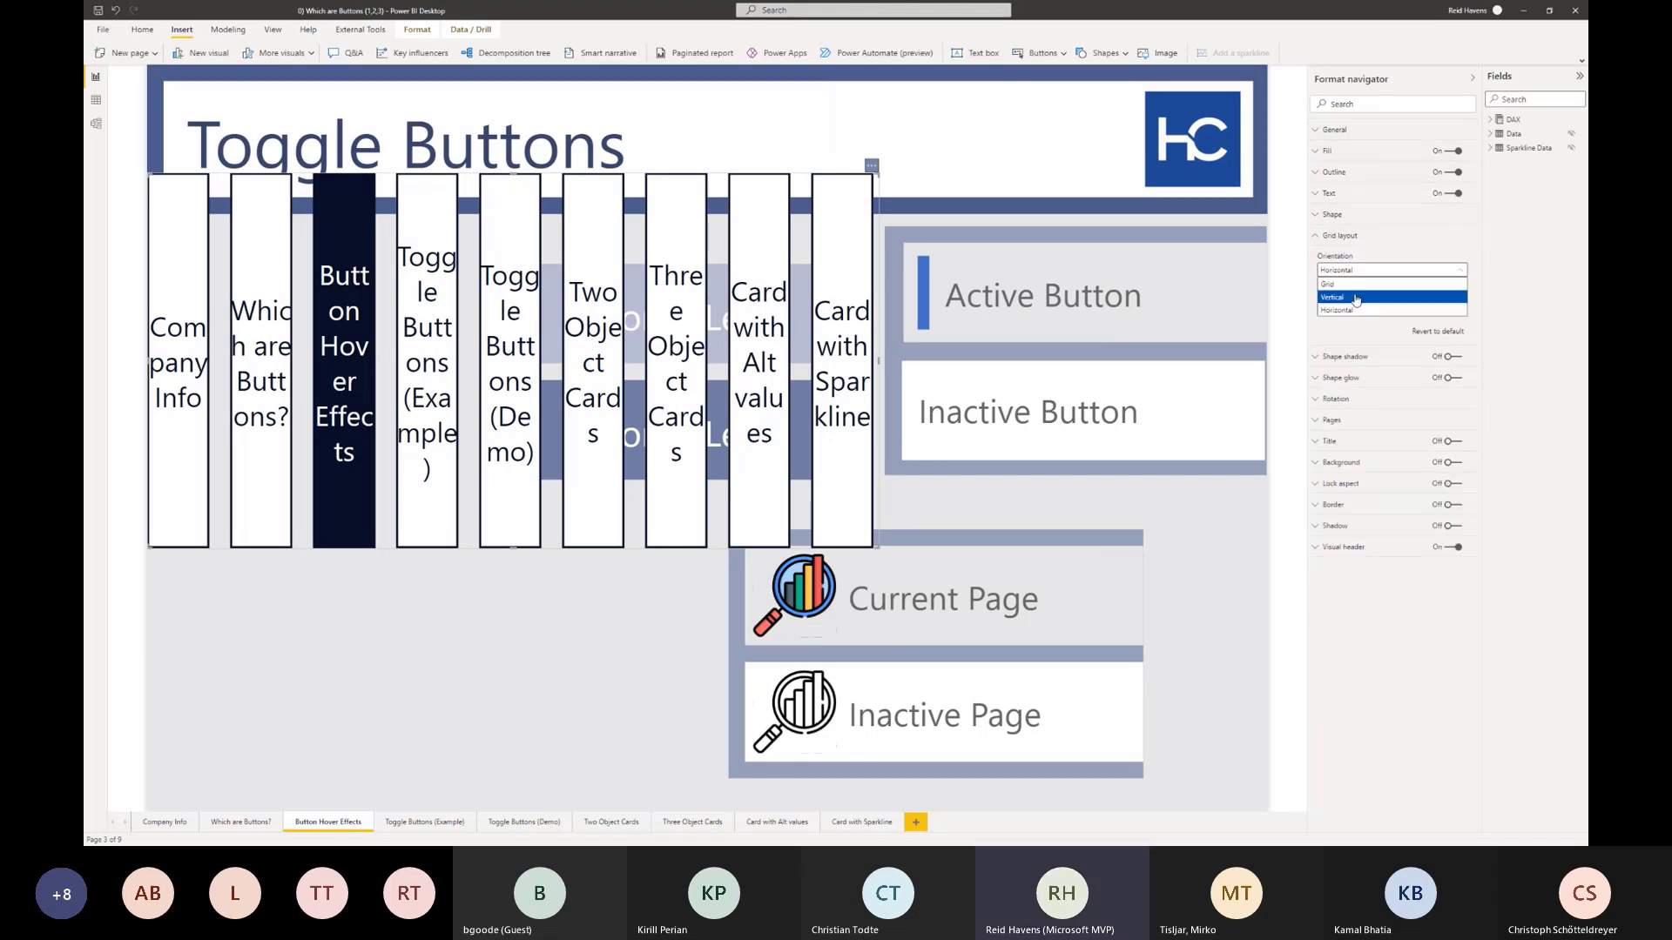
left_click(1355, 297)
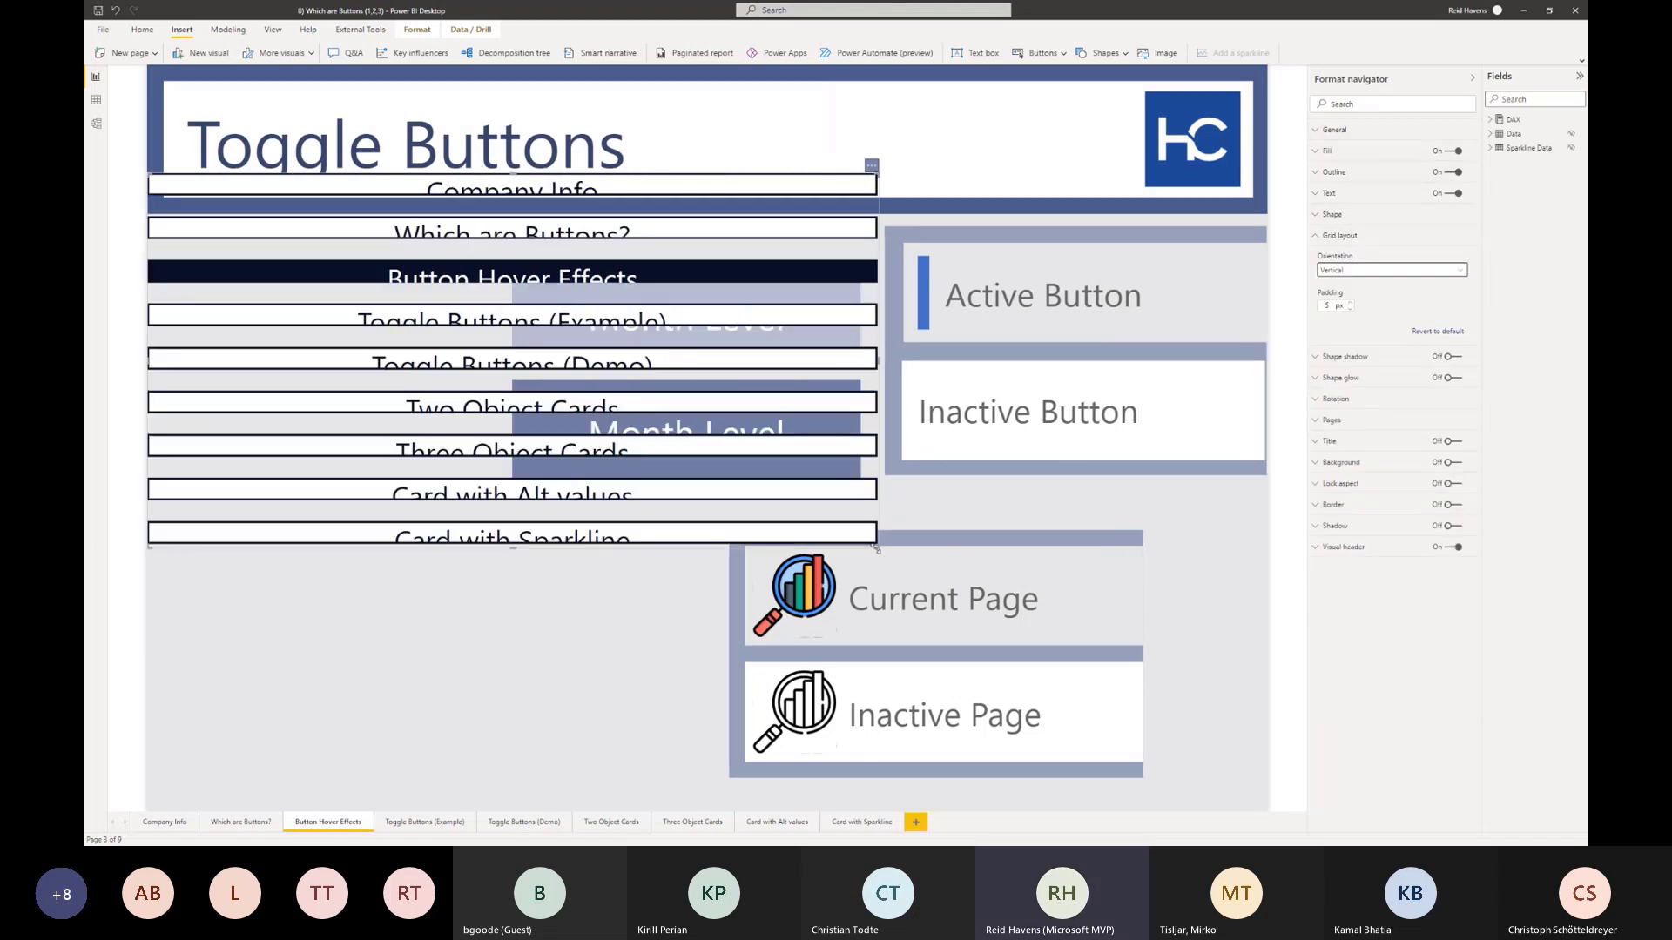
left_click_drag(877, 549, 408, 746)
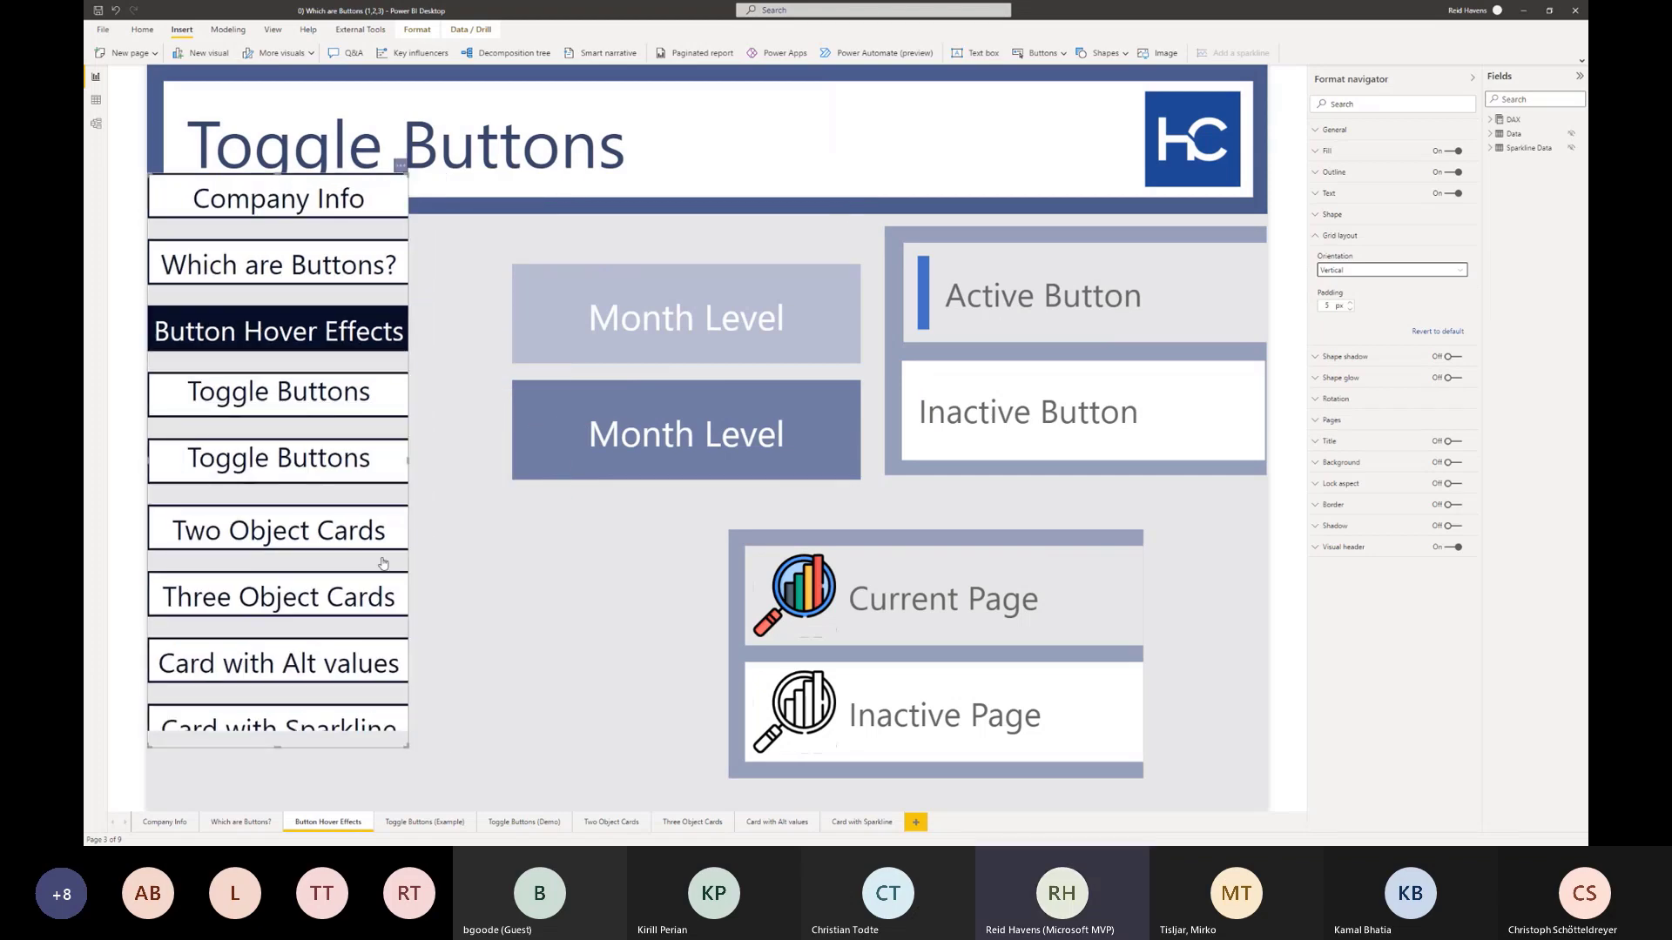
left_click_drag(251, 196, 256, 240)
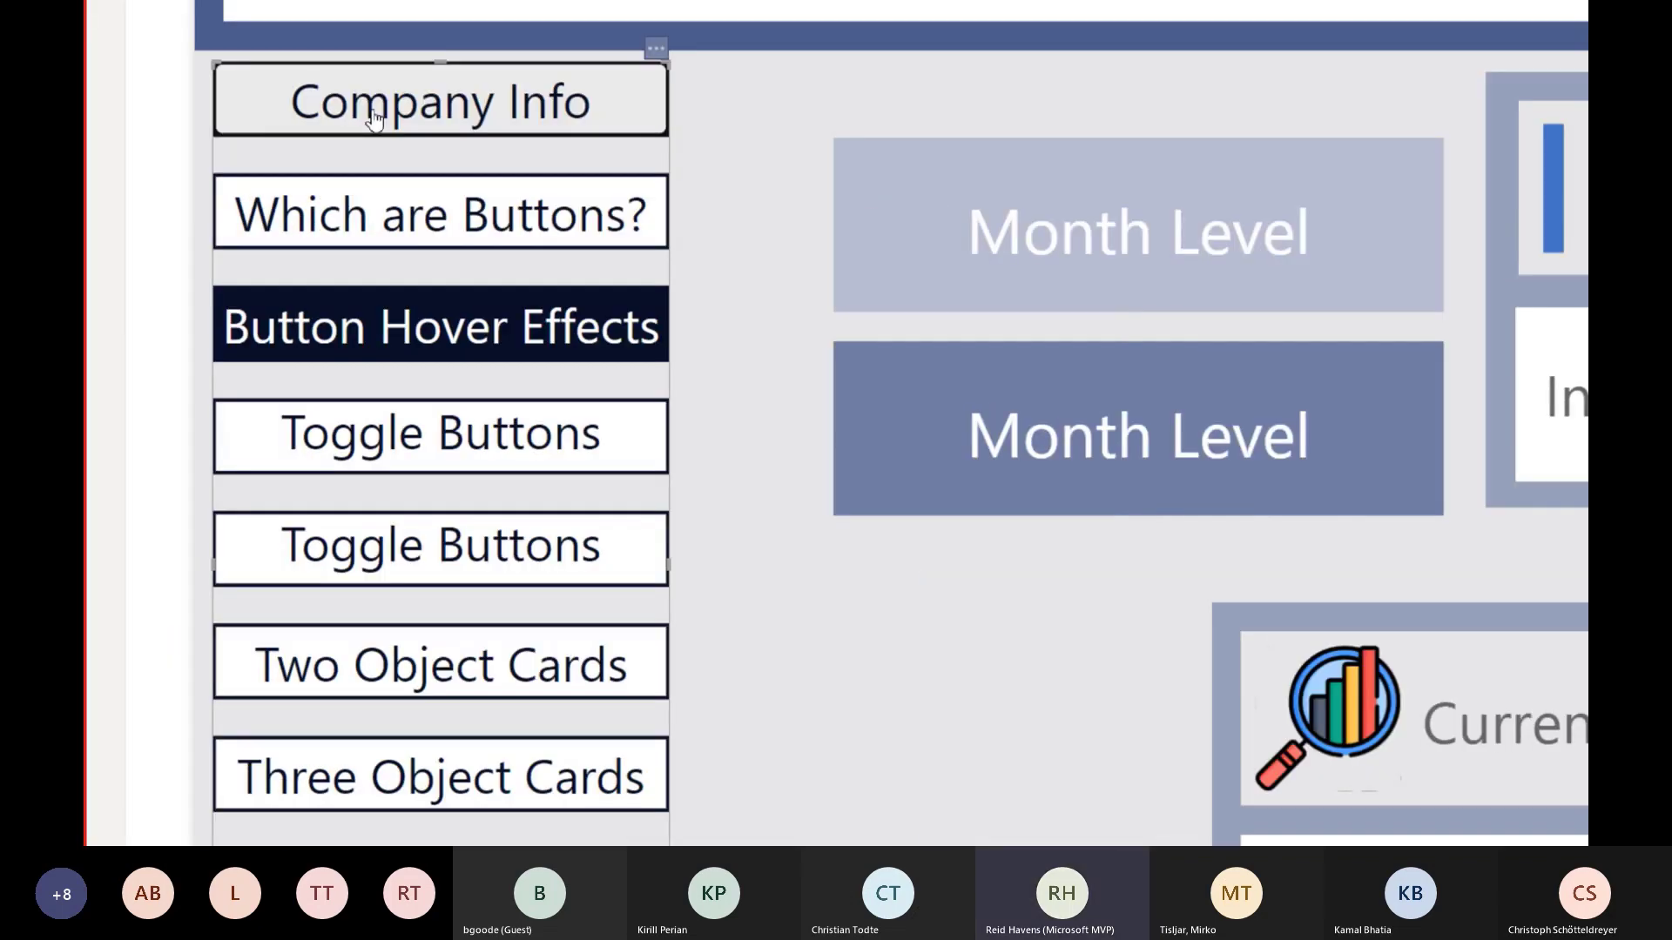
- Shorten the page navigator from its upper edge, compare its formatting options with the Inactive Button's and delete the navigator
left_click(708, 160)
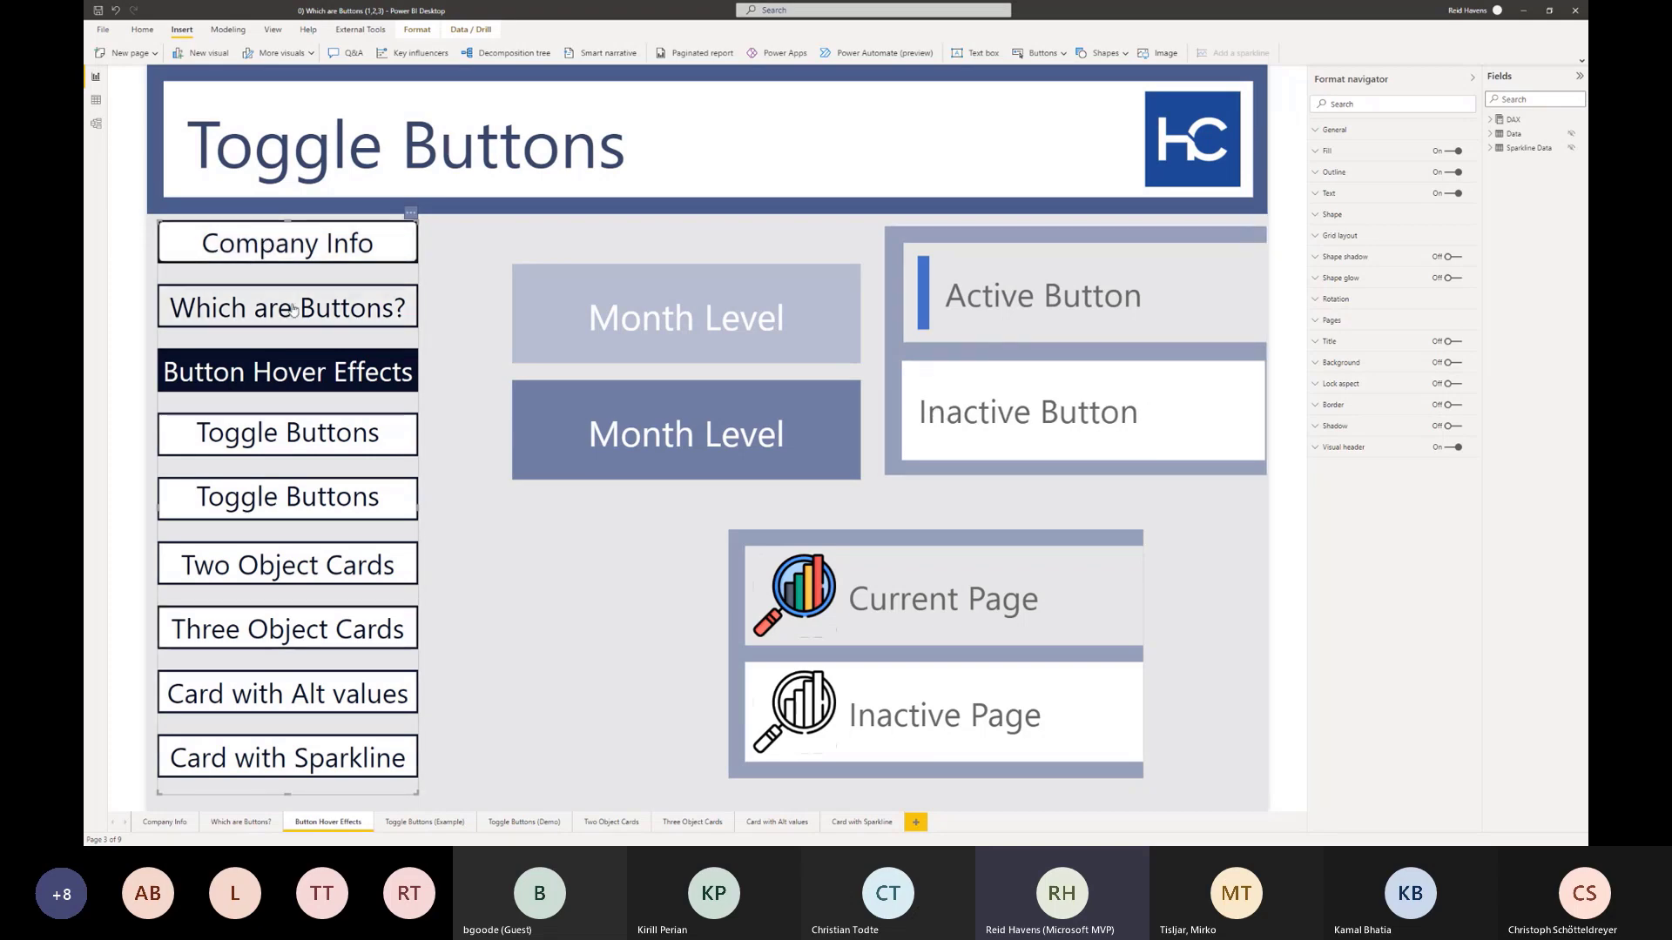
left_click_drag(288, 221, 310, 293)
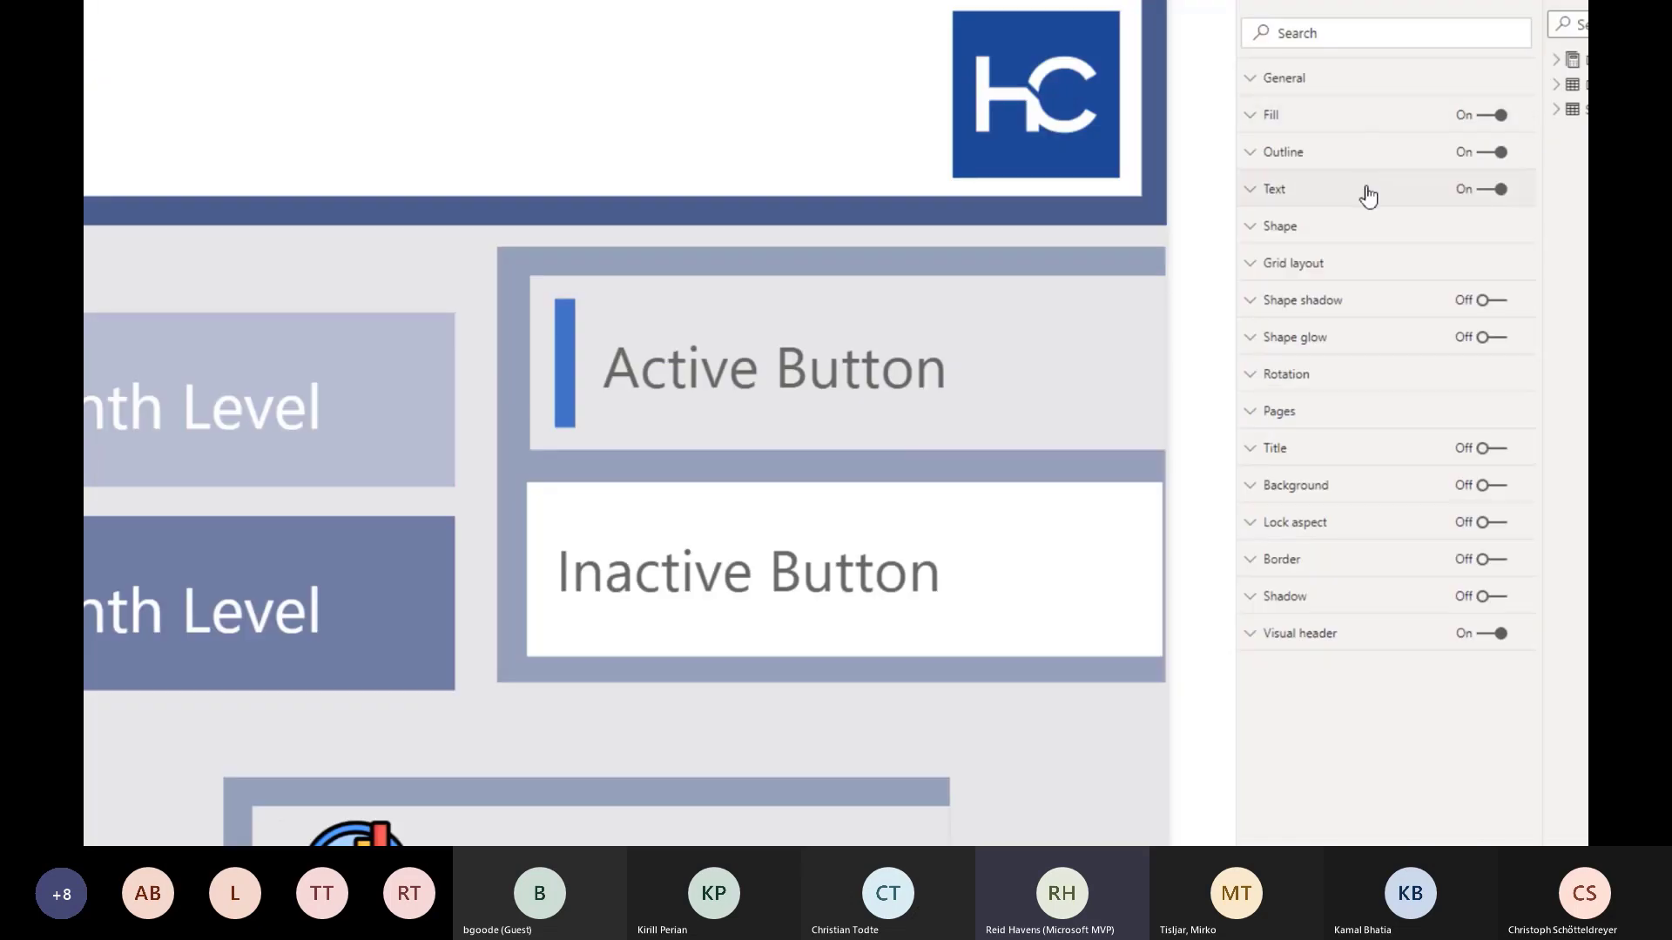
left_click(858, 612)
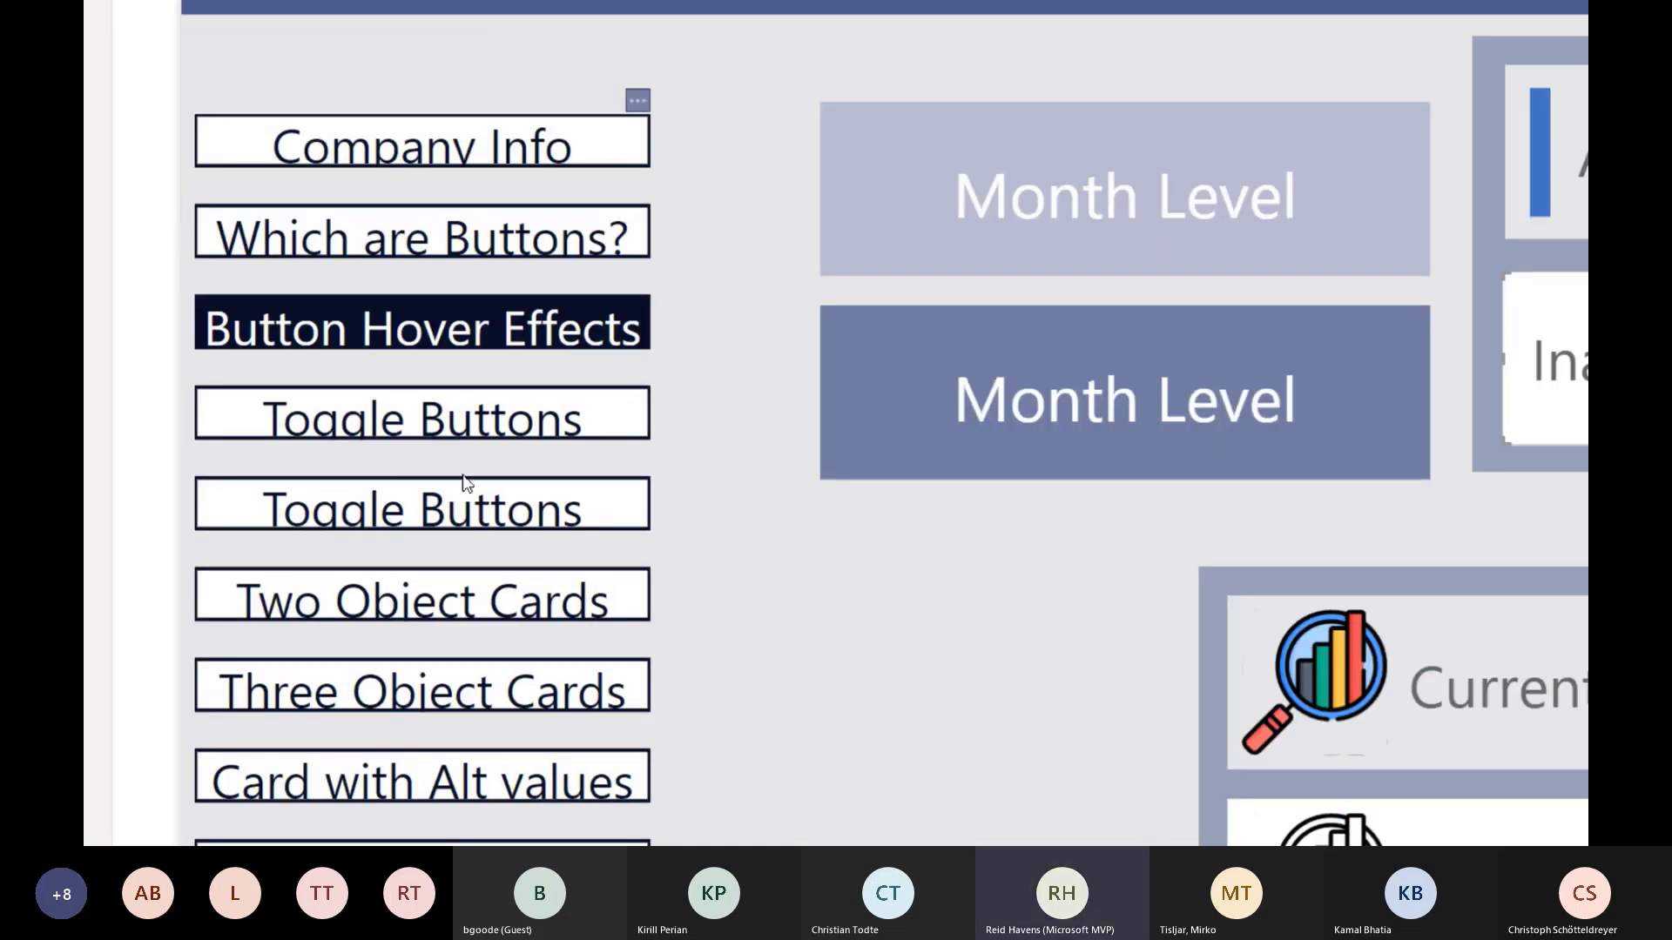
left_click(576, 249)
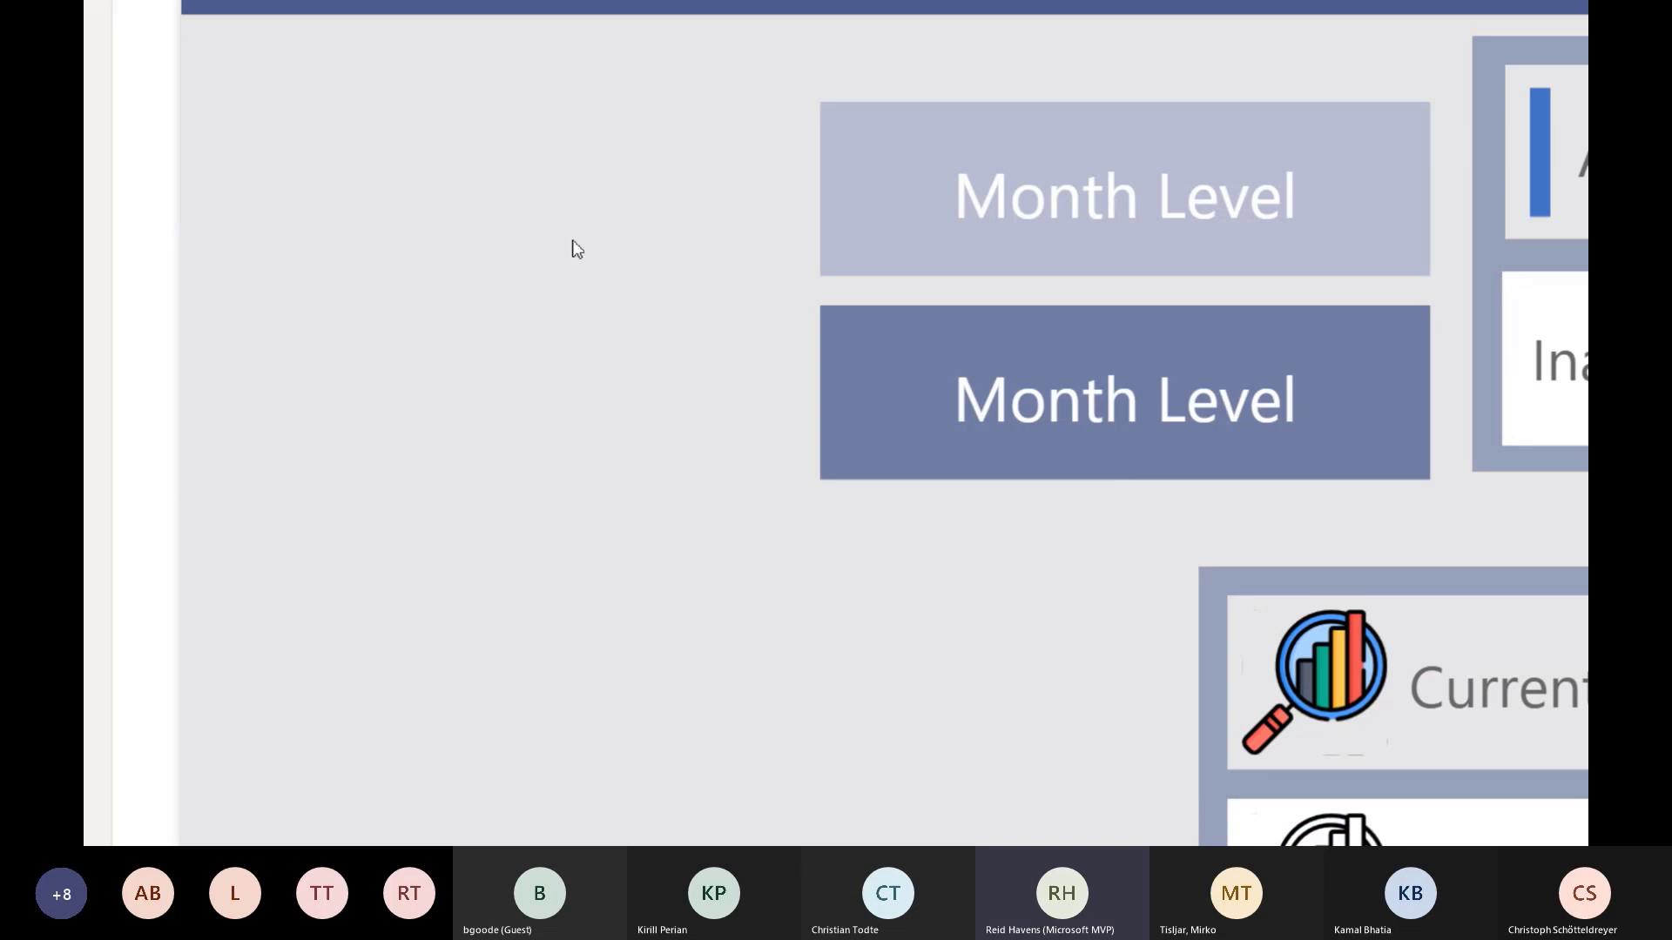
key("ctrl+4")
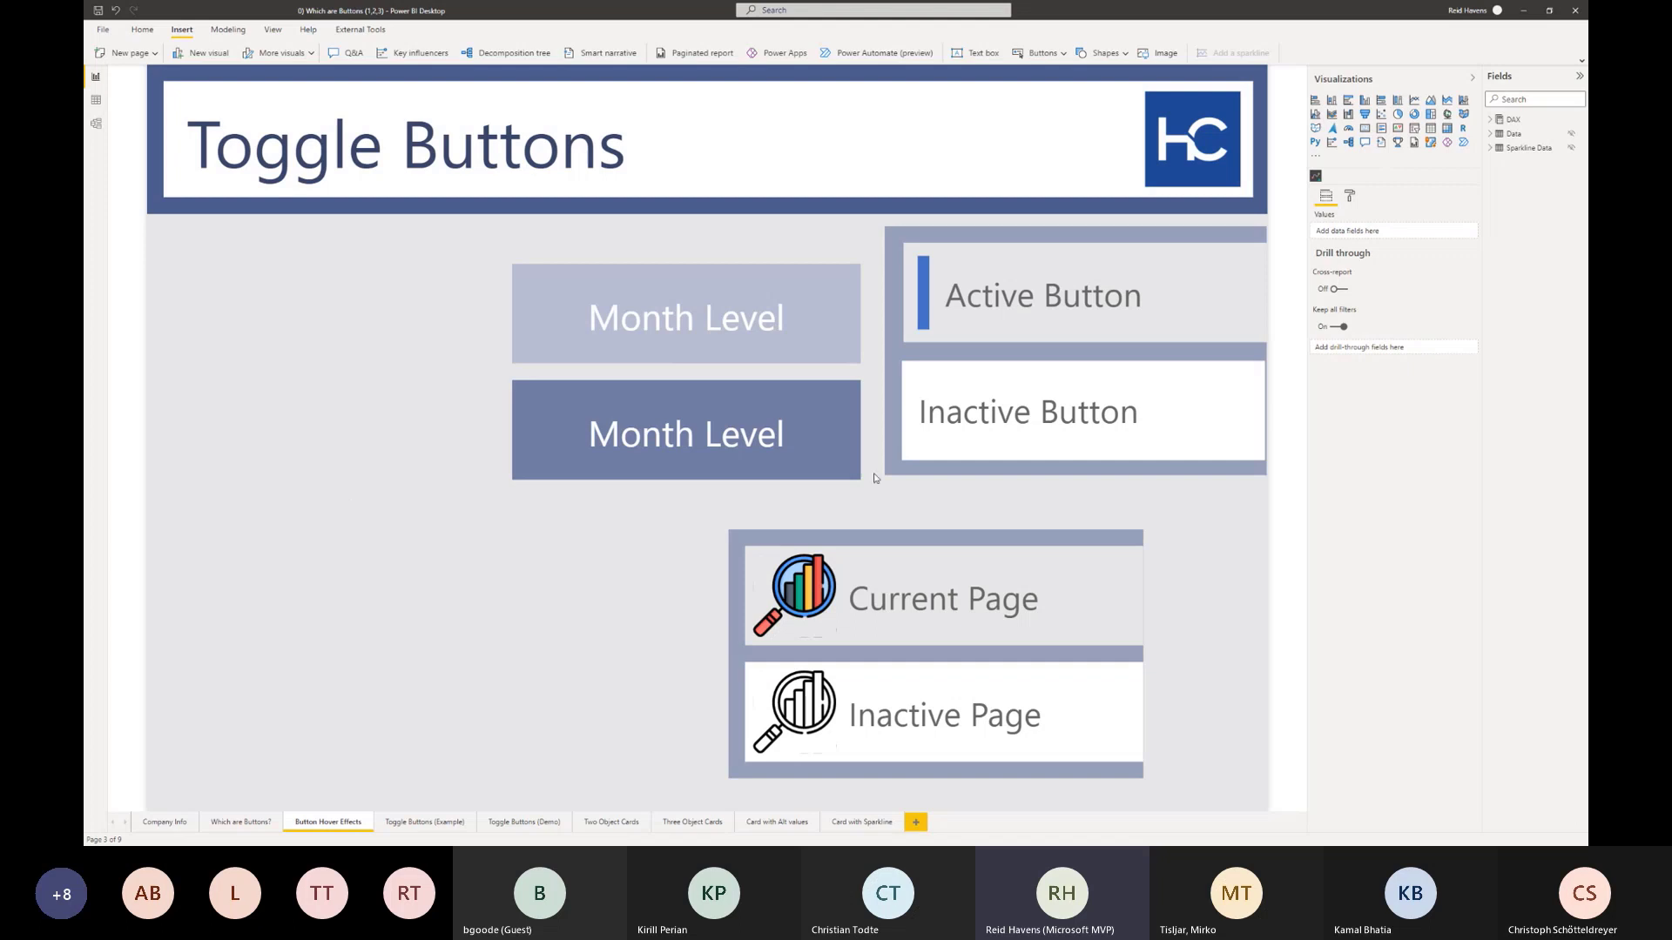
- View the Inactive Button's format options, deselect it and open the Toggle Buttons (Example) page
left_click(954, 424)
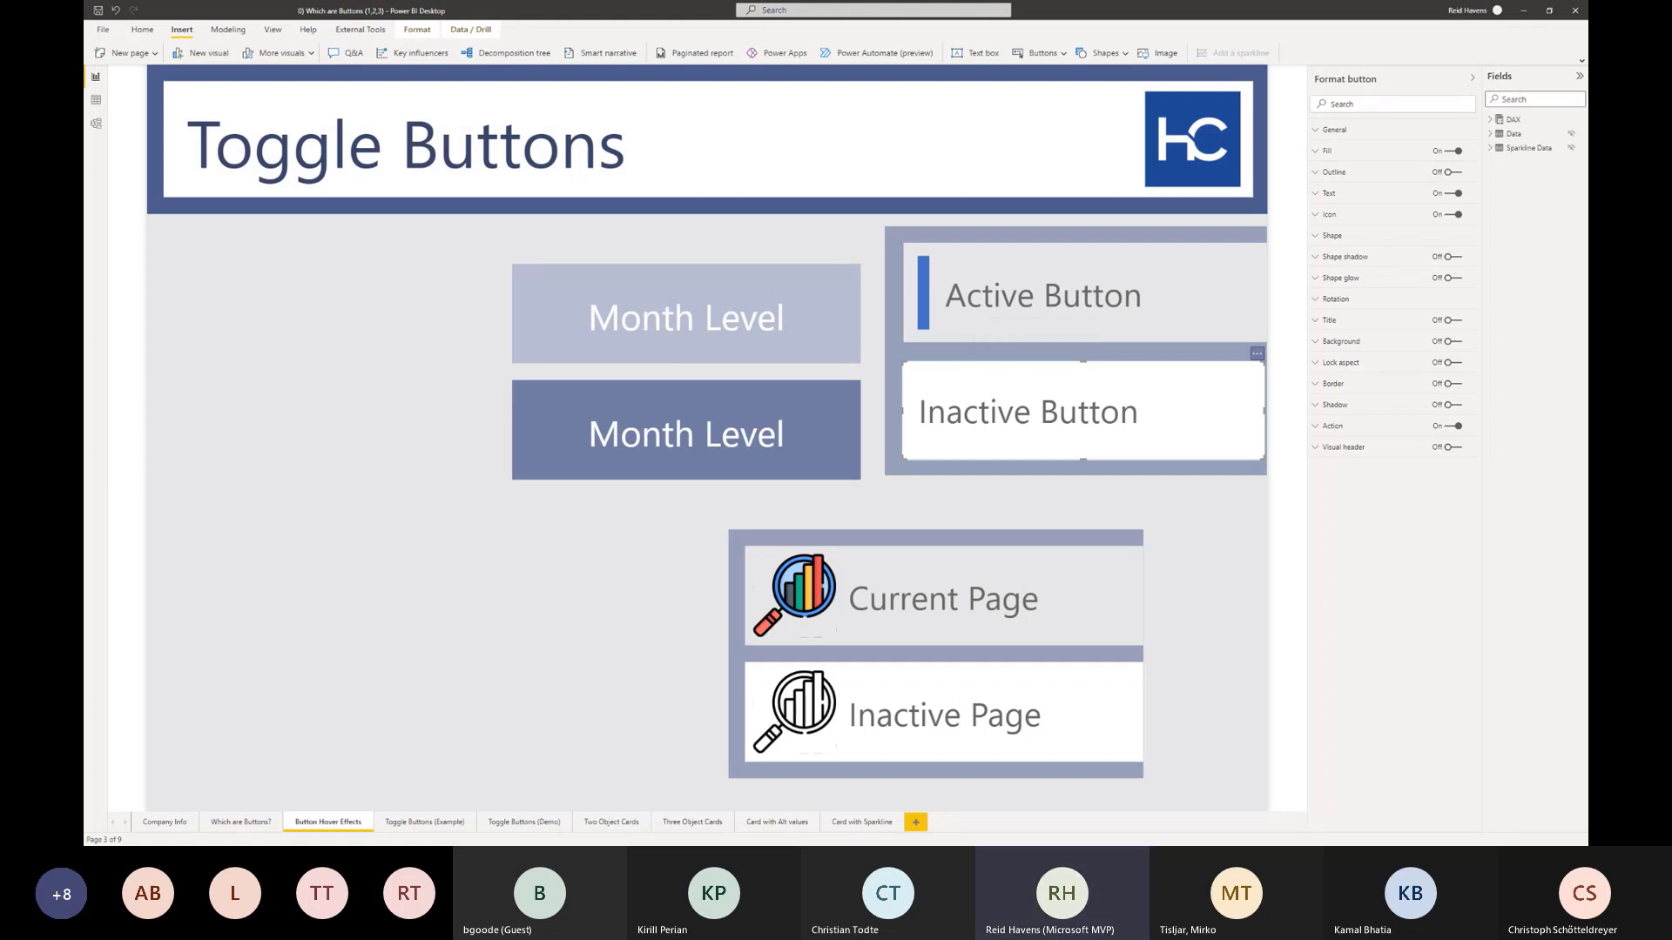
left_click(390, 581)
left_click(424, 822)
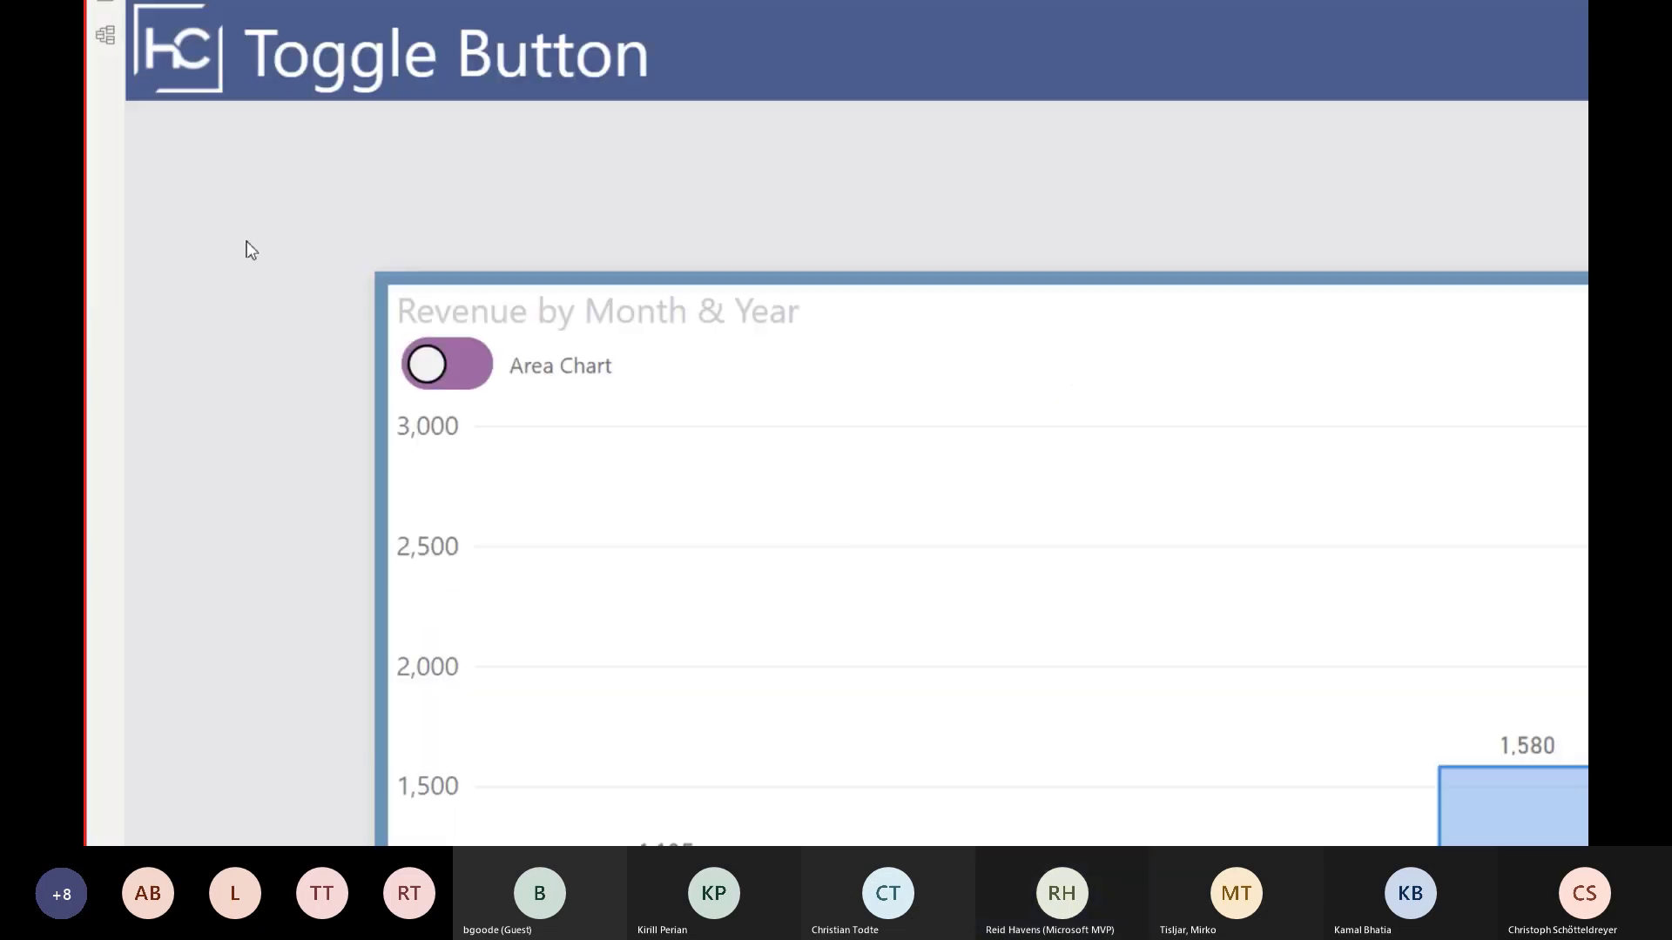
- Switch the Revenue by Month & Year visual between area and column charts with its toggle and open the Toggle Buttons (Demo) page
left_click(463, 370)
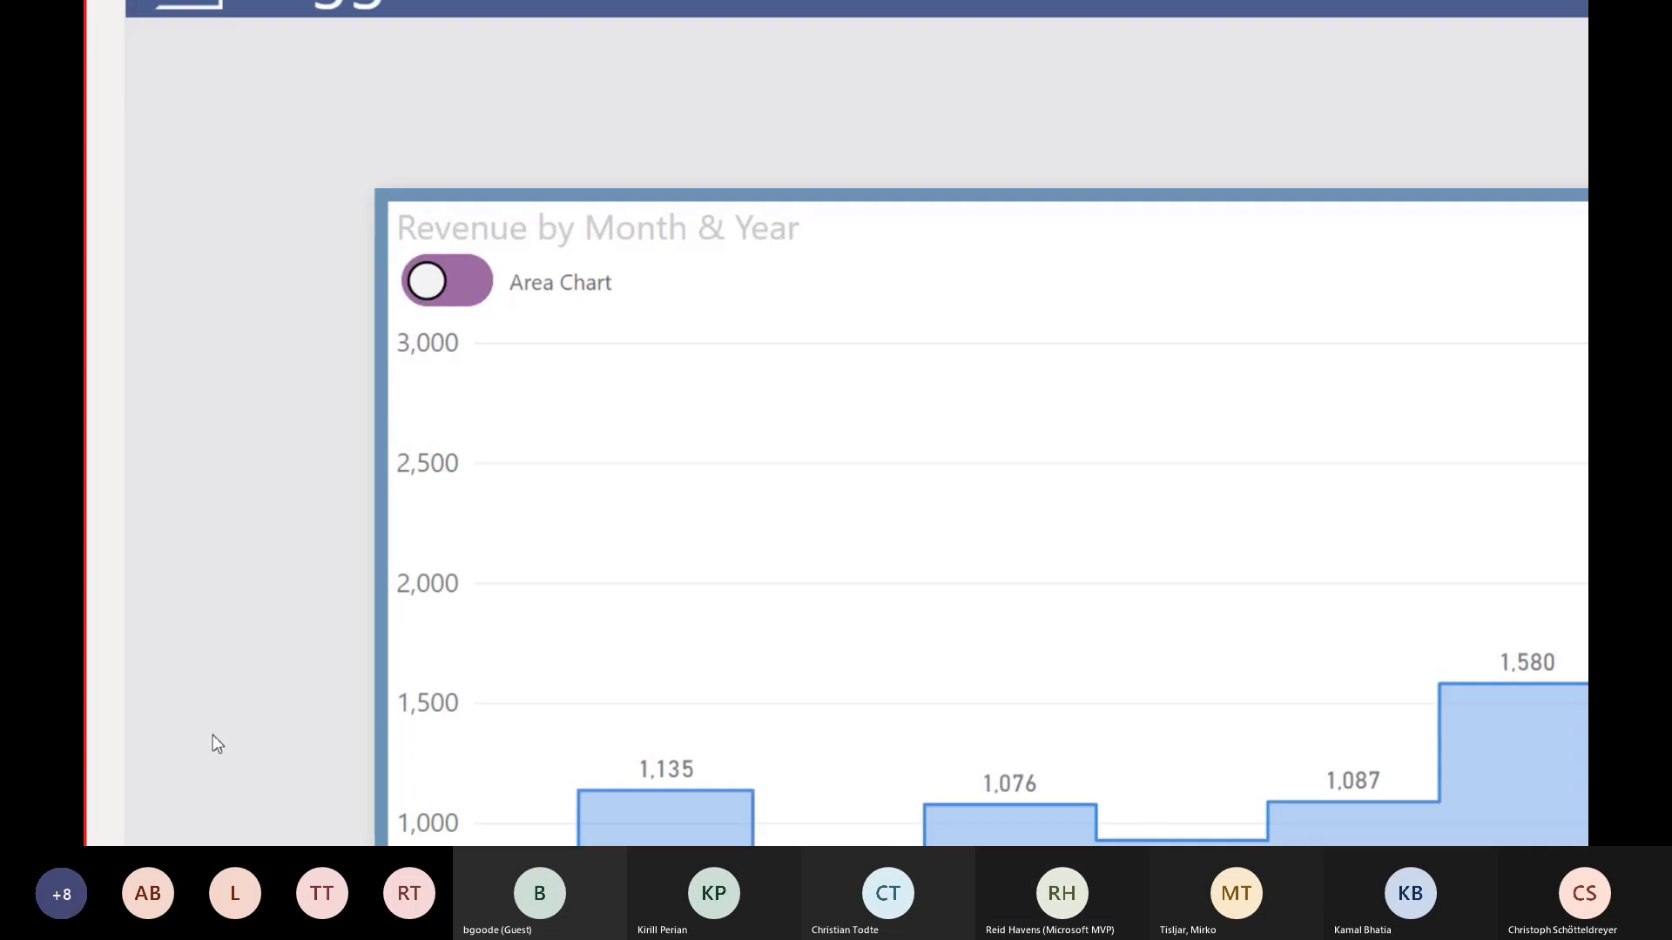
left_click(440, 364)
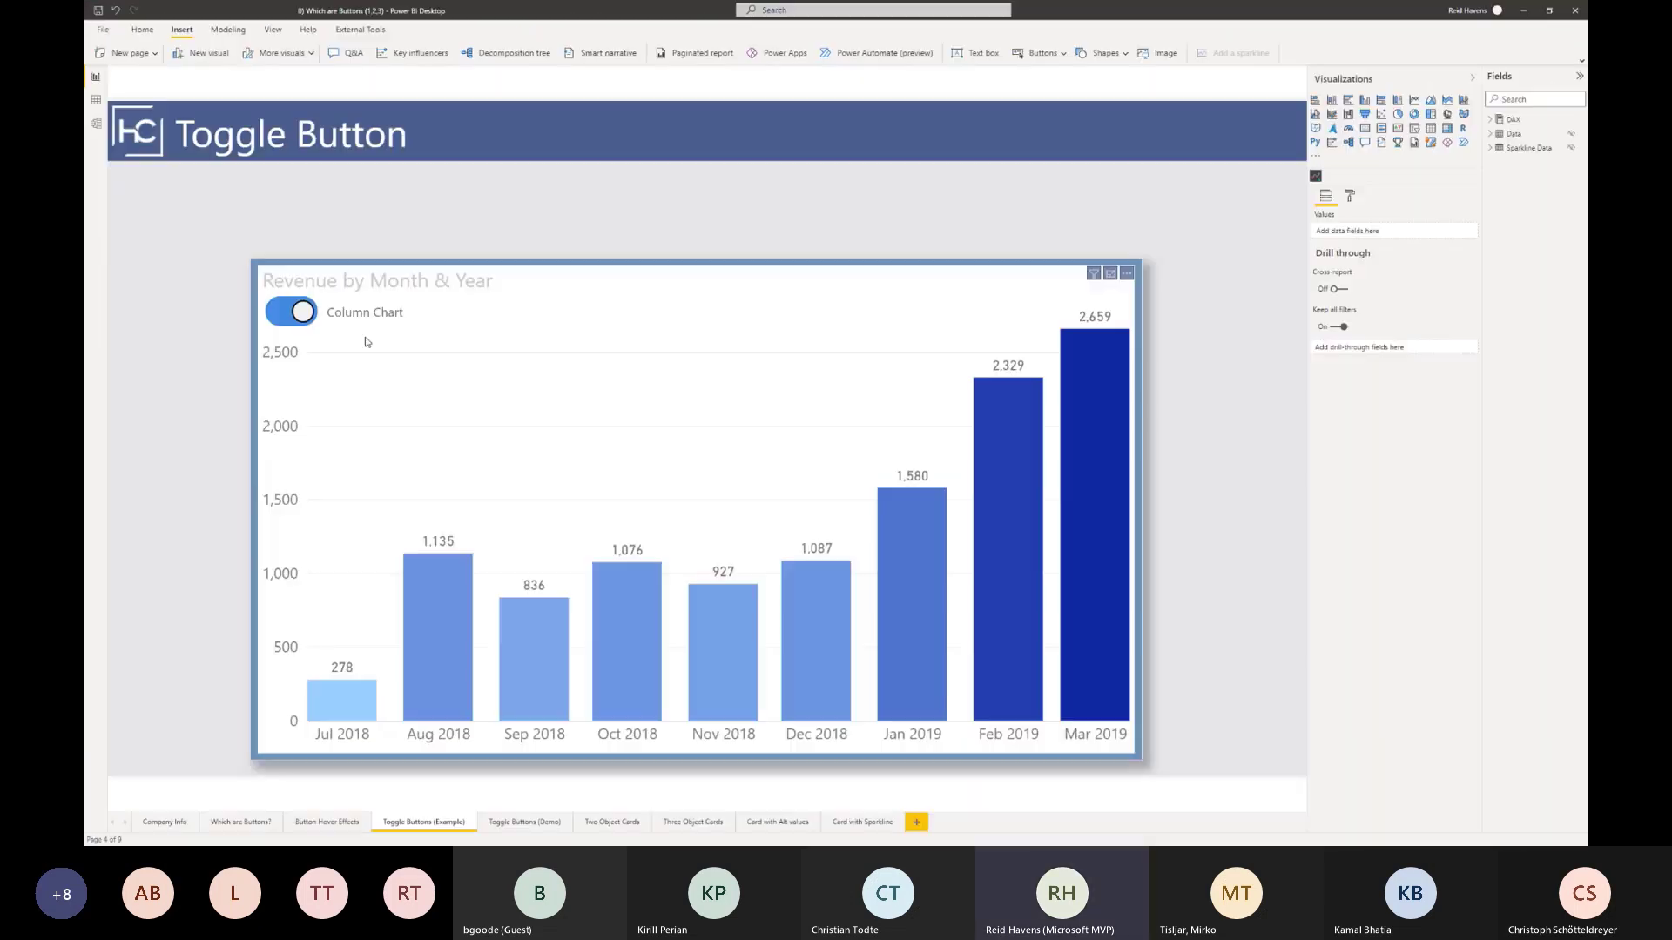
left_click(462, 557)
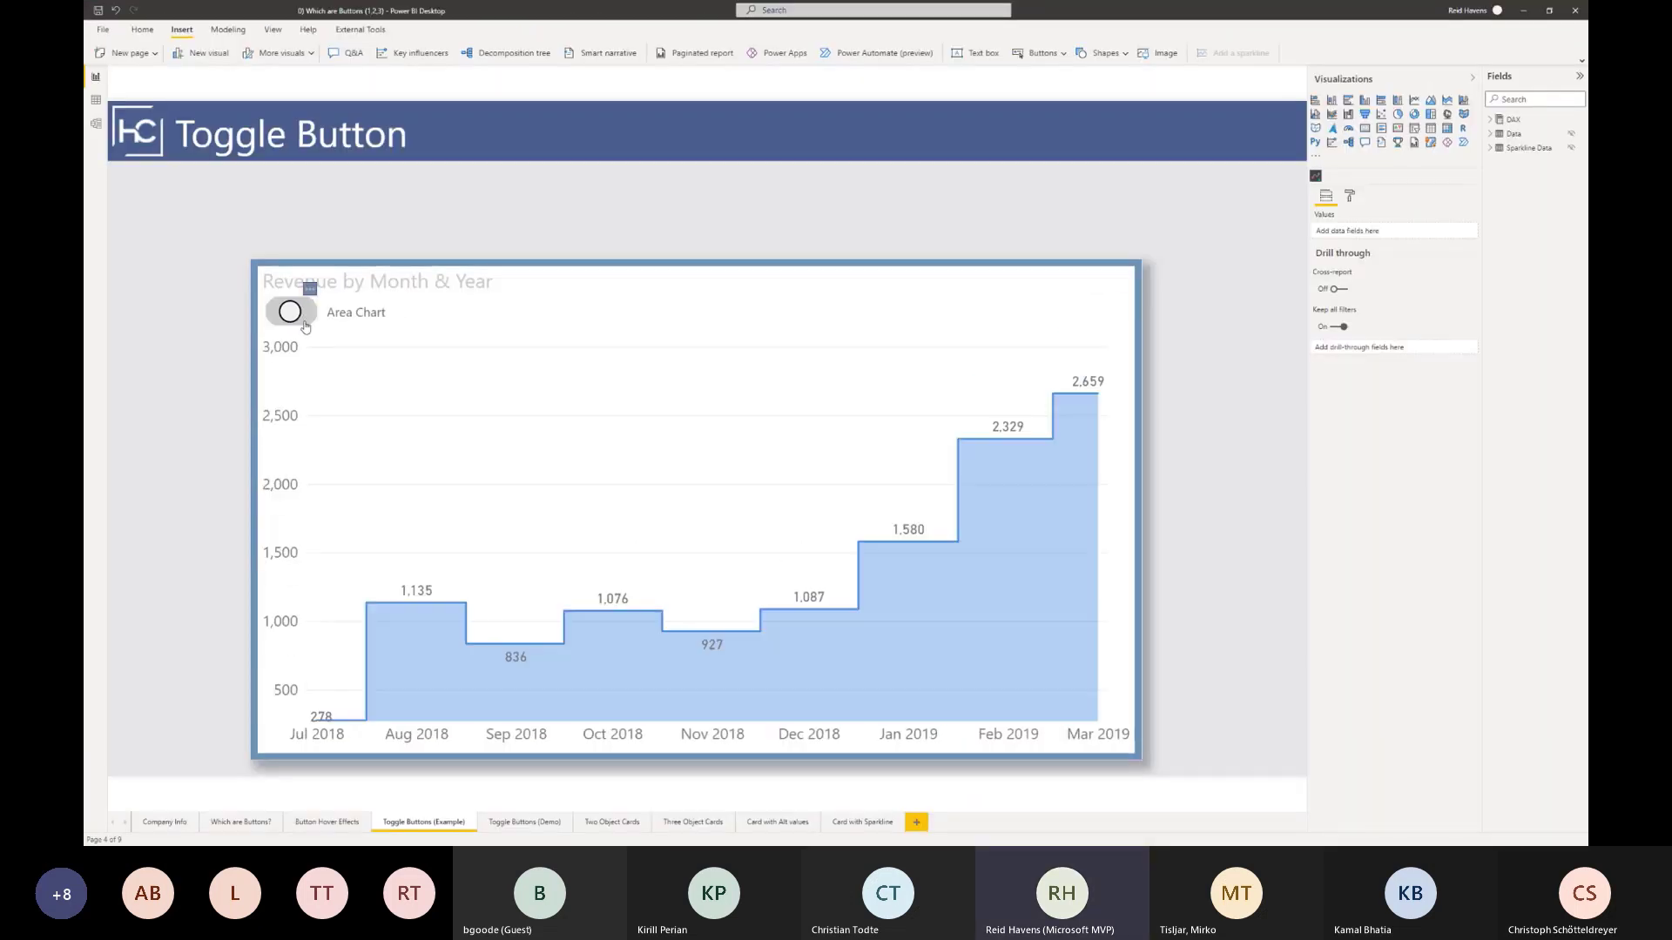
left_click(292, 313, "ctrl")
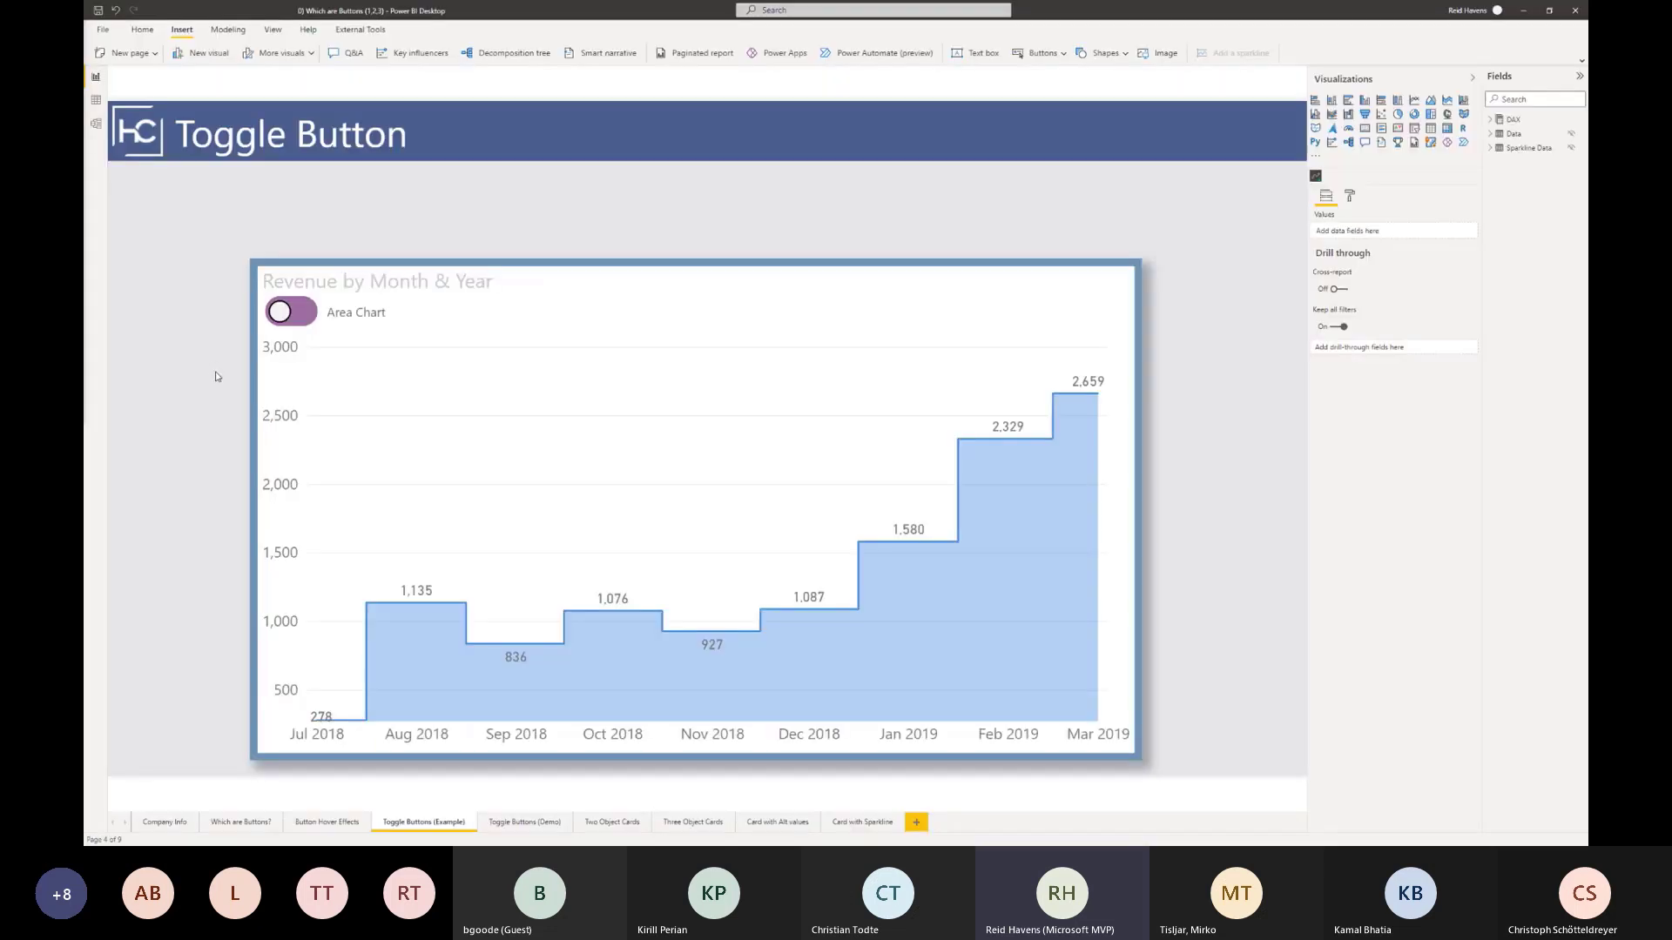
left_click(507, 828)
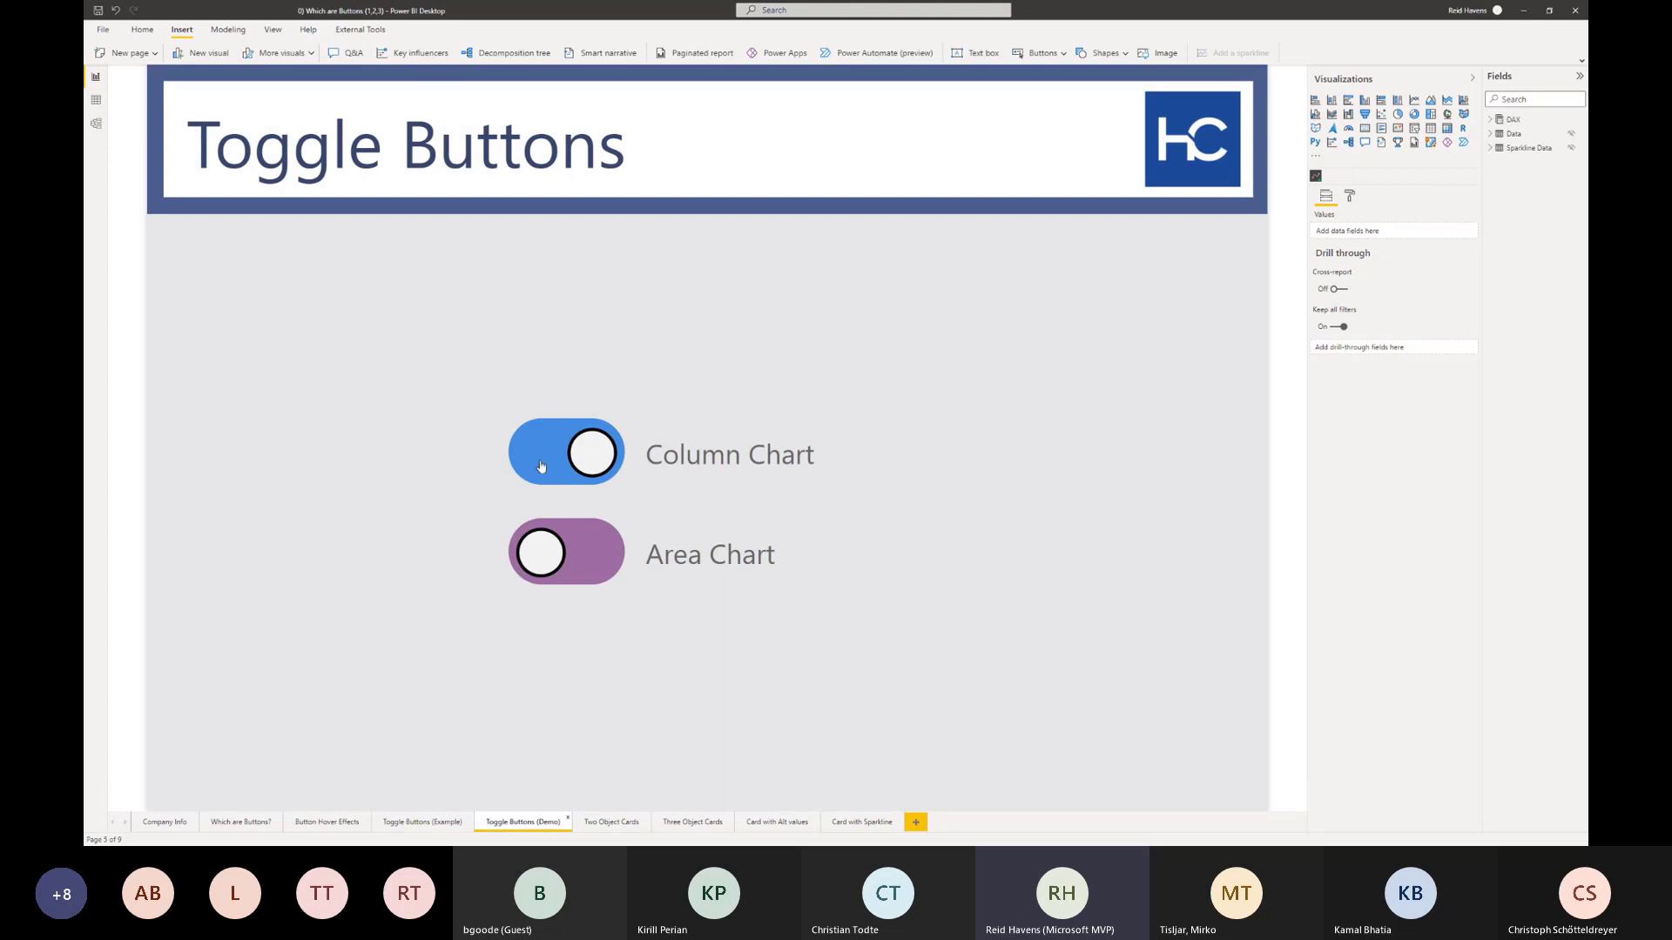
- Return to the Button Hover Effects page and save the report to the Desktop as 0) Which are Buttons (1,2,3).pbix
left_click(425, 823)
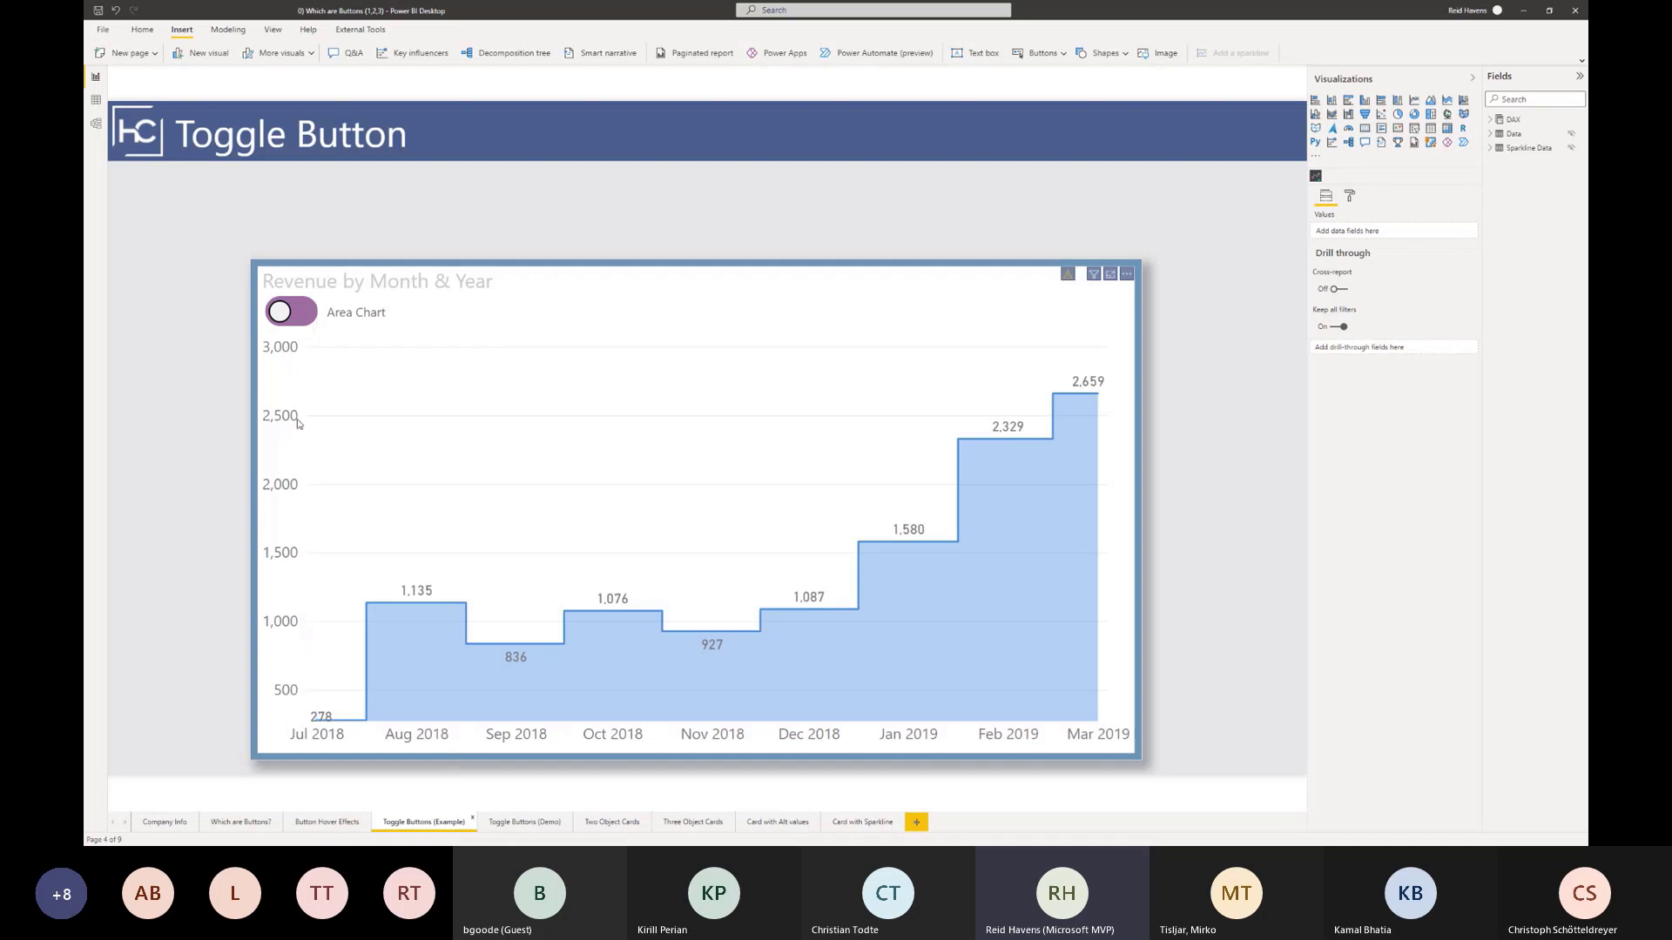
left_click(345, 823)
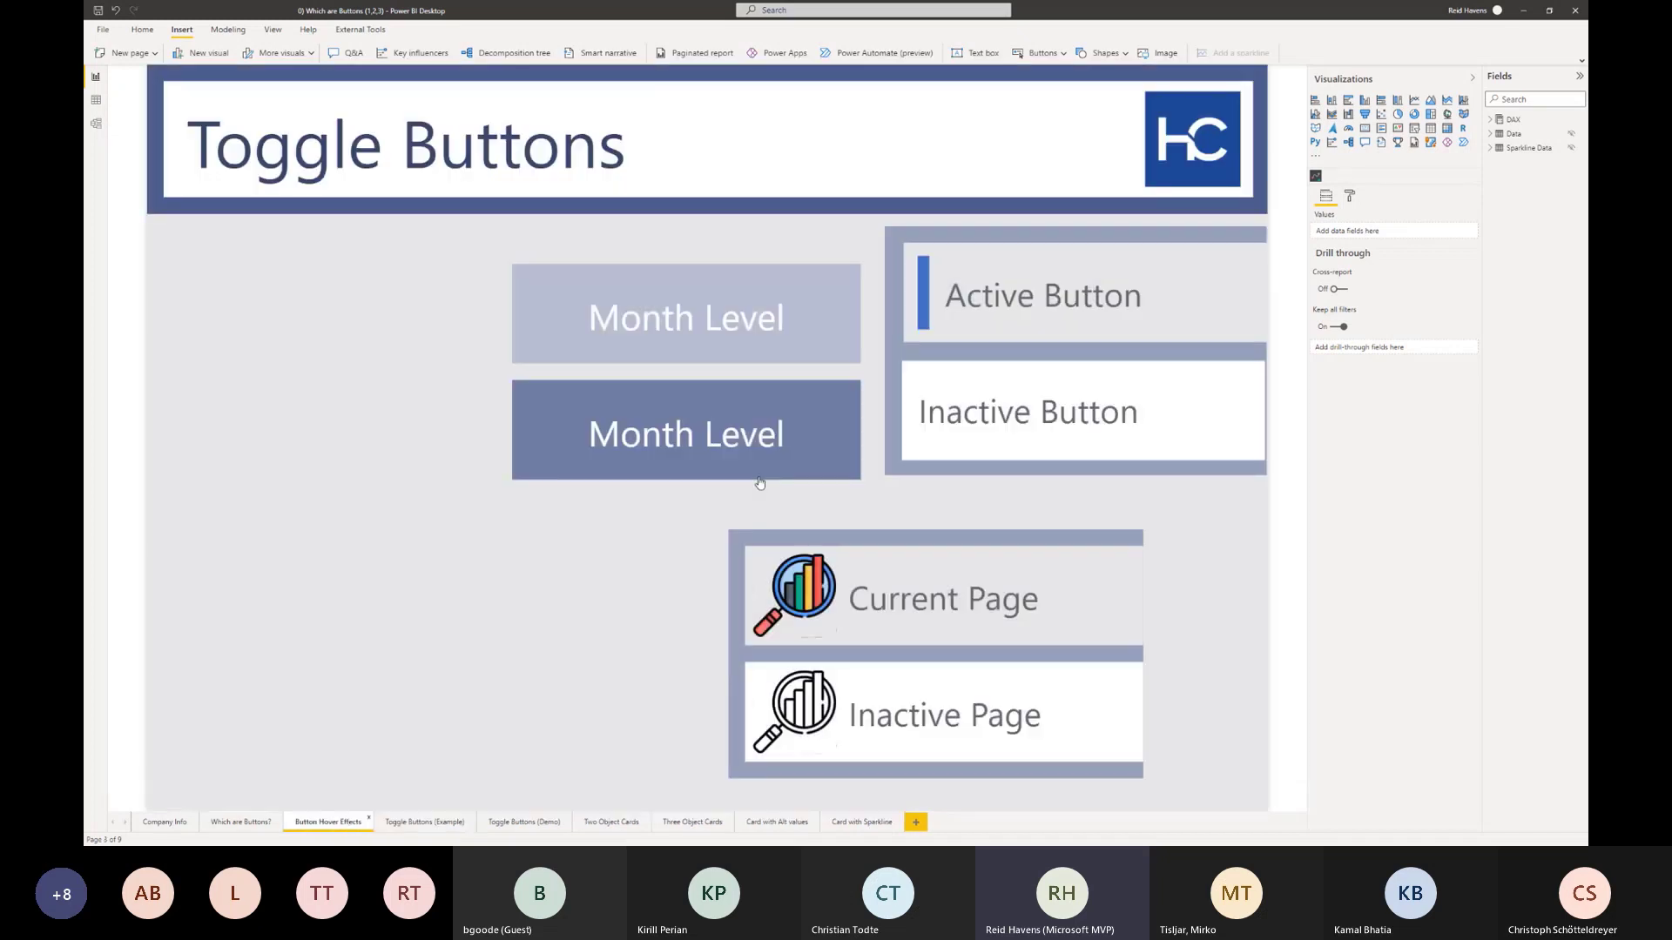
left_click(102, 29)
left_click(139, 108)
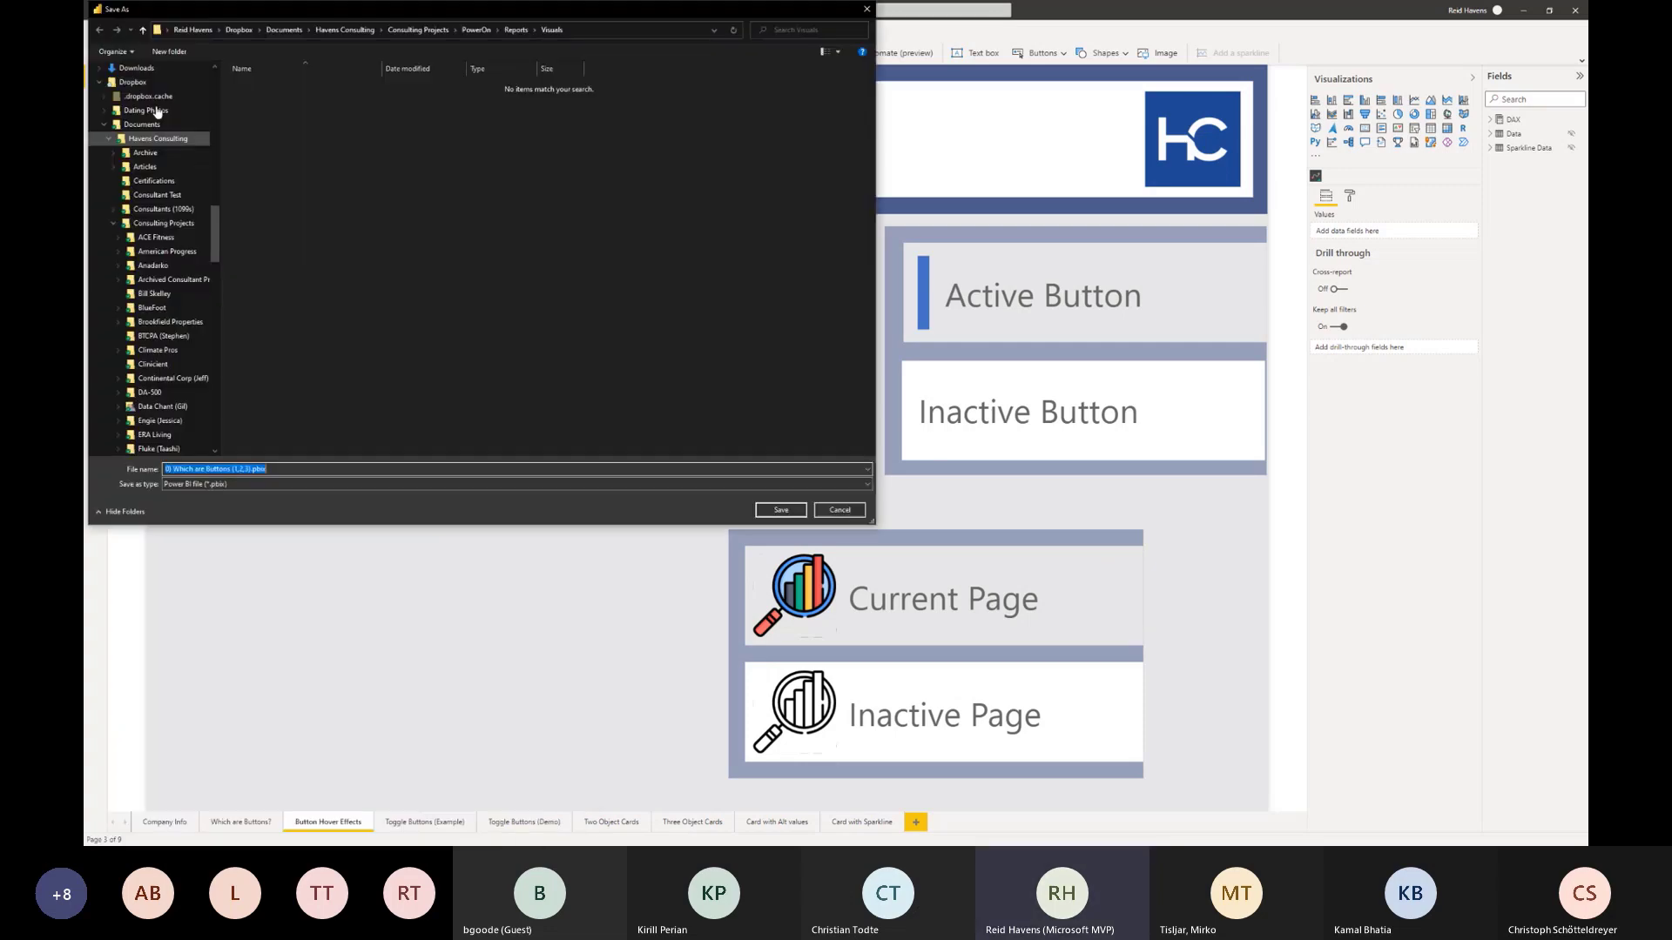
left_click(139, 92)
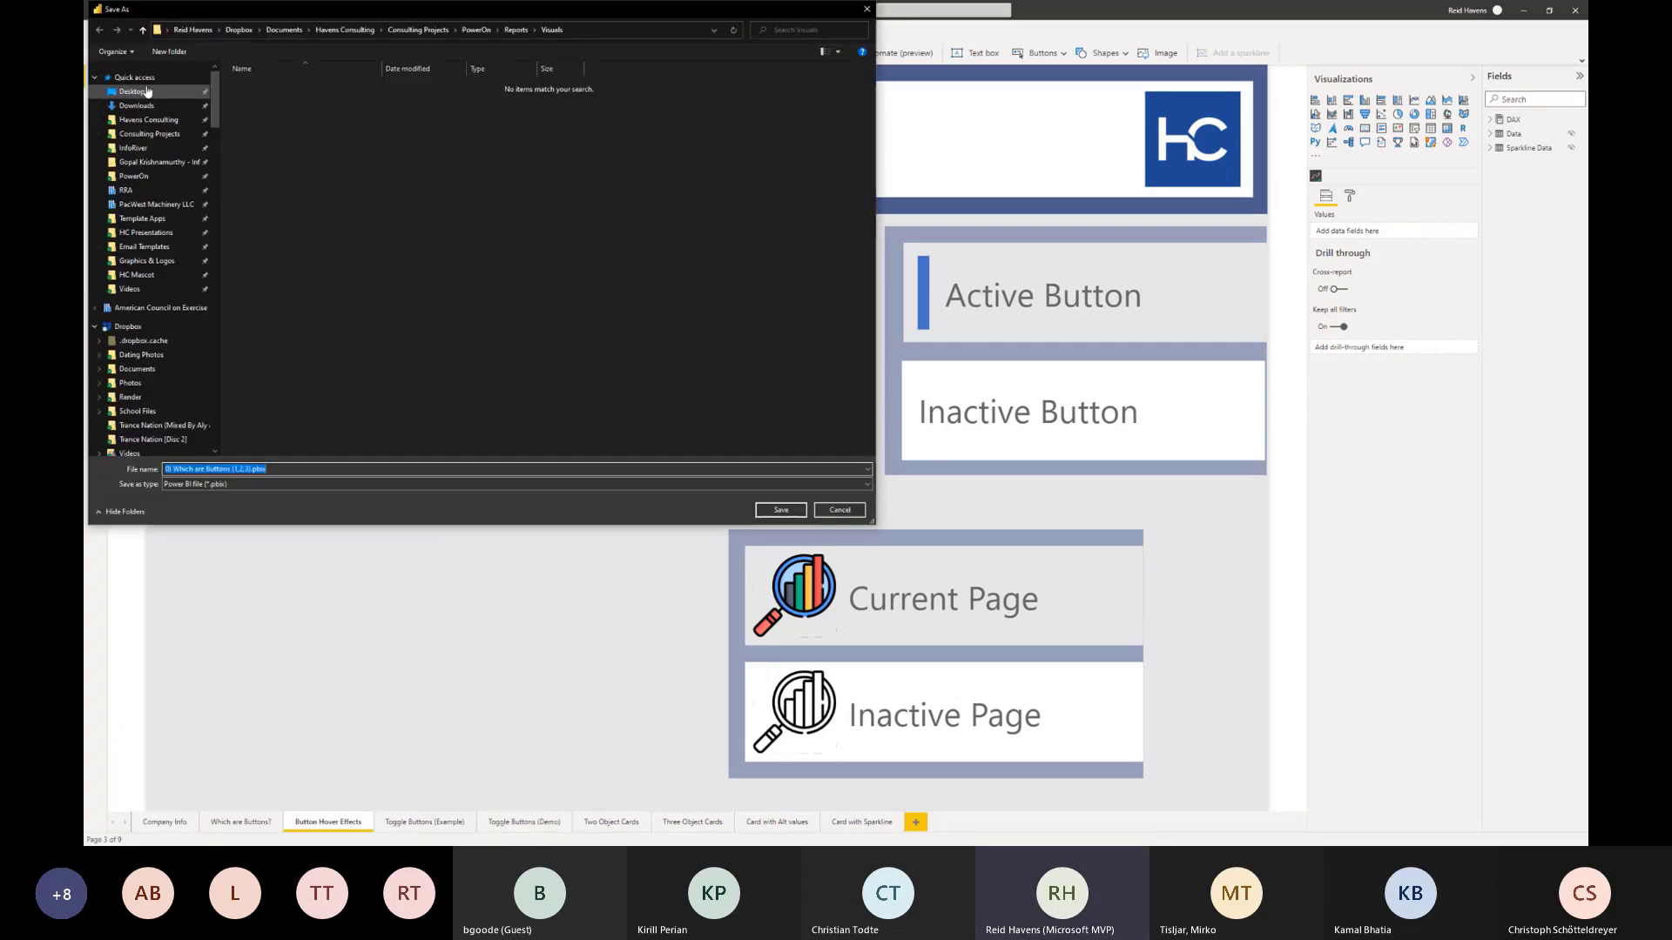
left_click(783, 510)
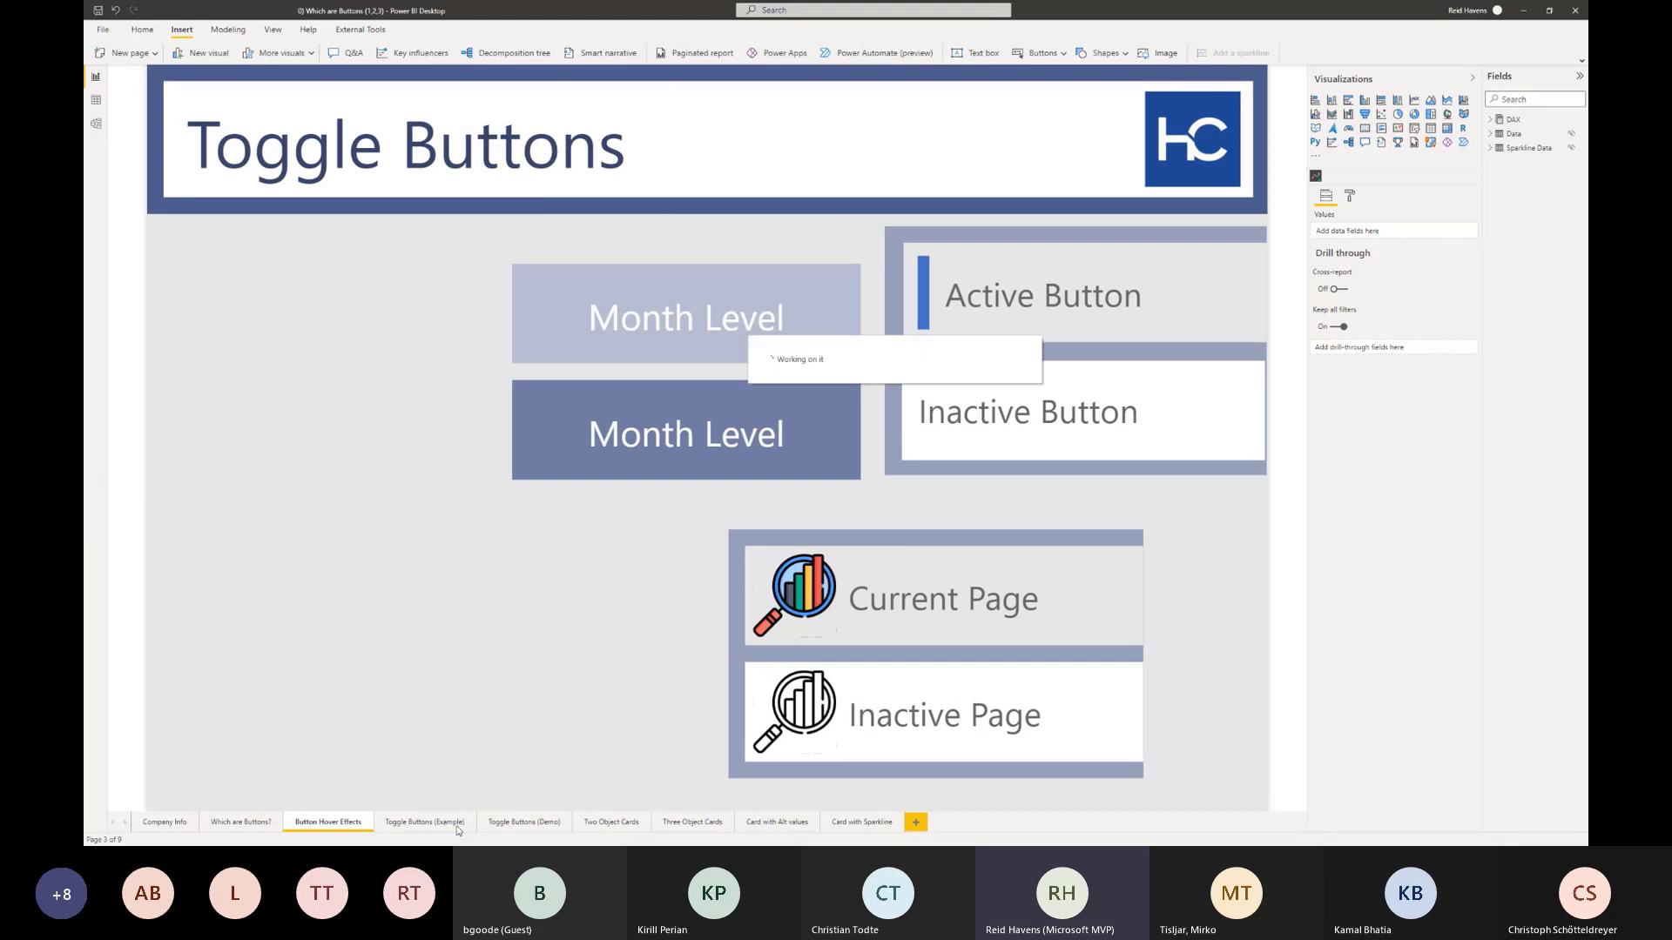
- Move the Column Chart and Area Chart toggles on the Toggle Buttons (Demo) page to just beneath the title banner's logo
left_click(524, 822)
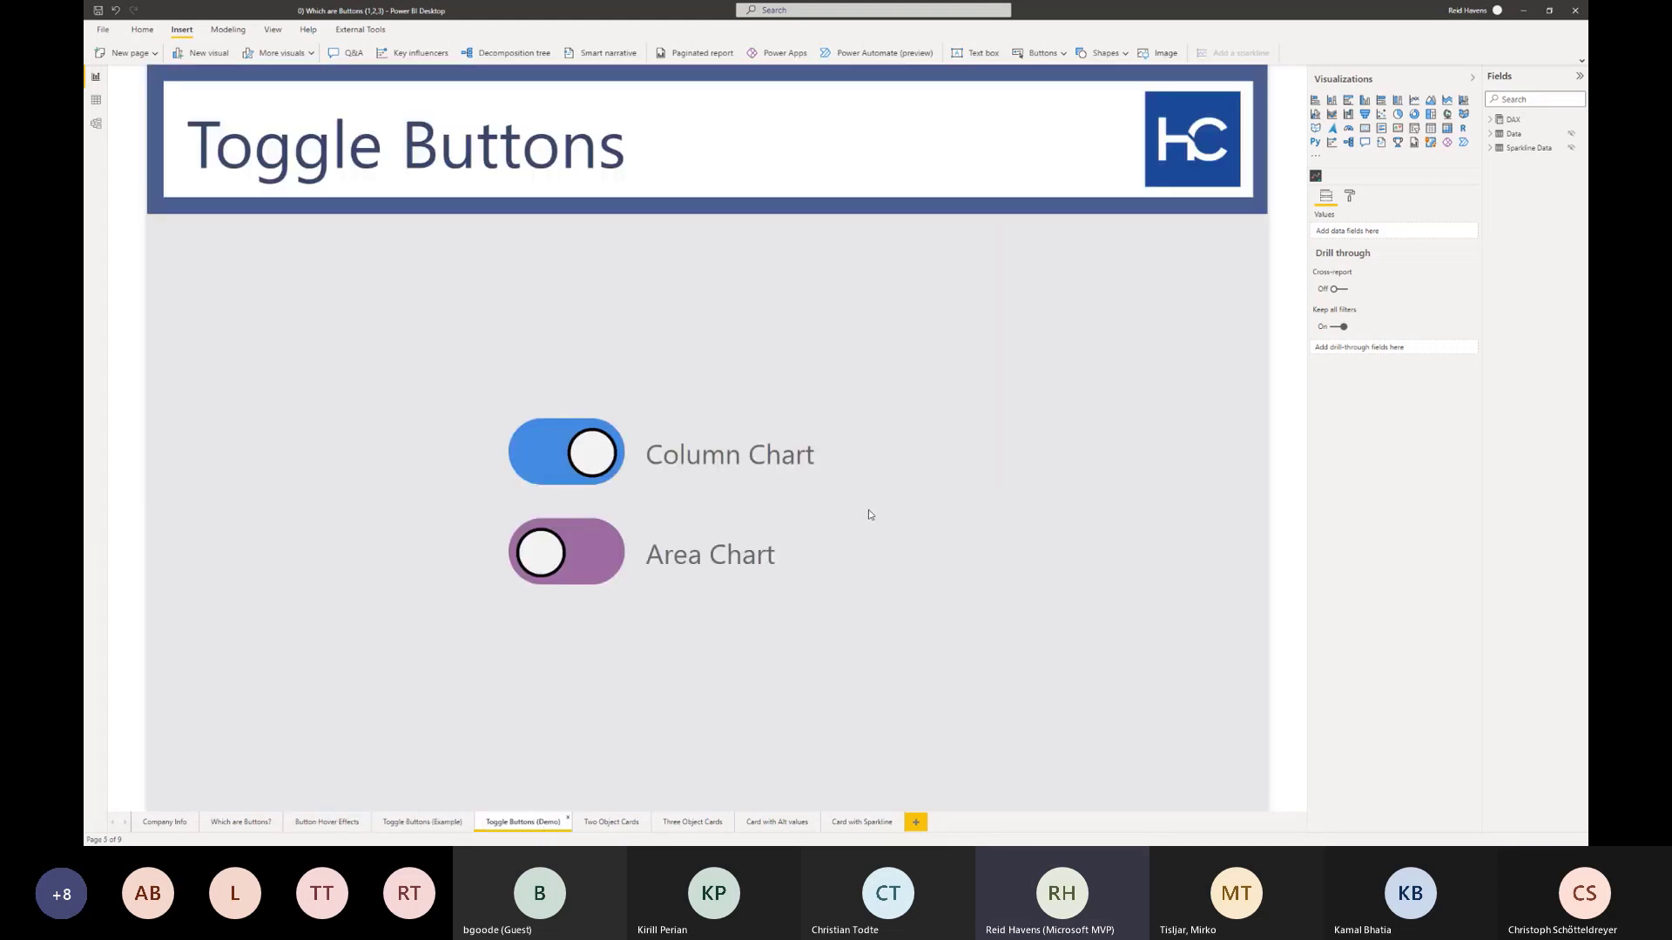
left_click(742, 435)
left_click_drag(742, 436, 1129, 284)
left_click(1037, 560)
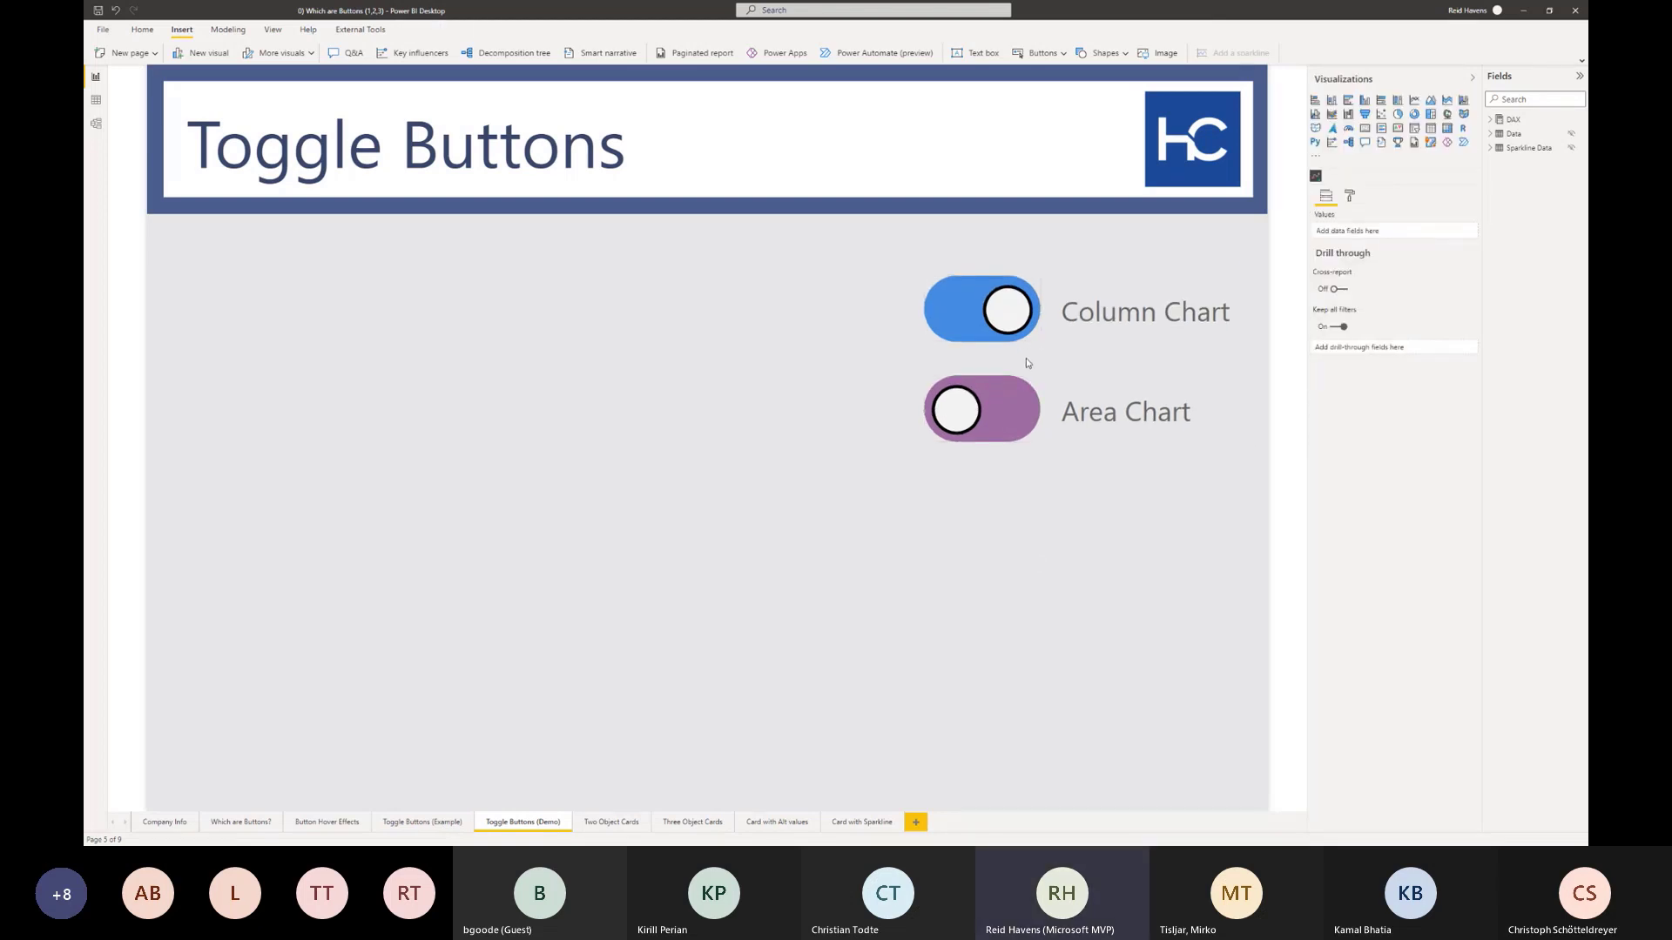
- Inspect the layer order on the Toggle Buttons (Example) page, expanding the Visuals, Area Button and Column Button groups
left_click(424, 822)
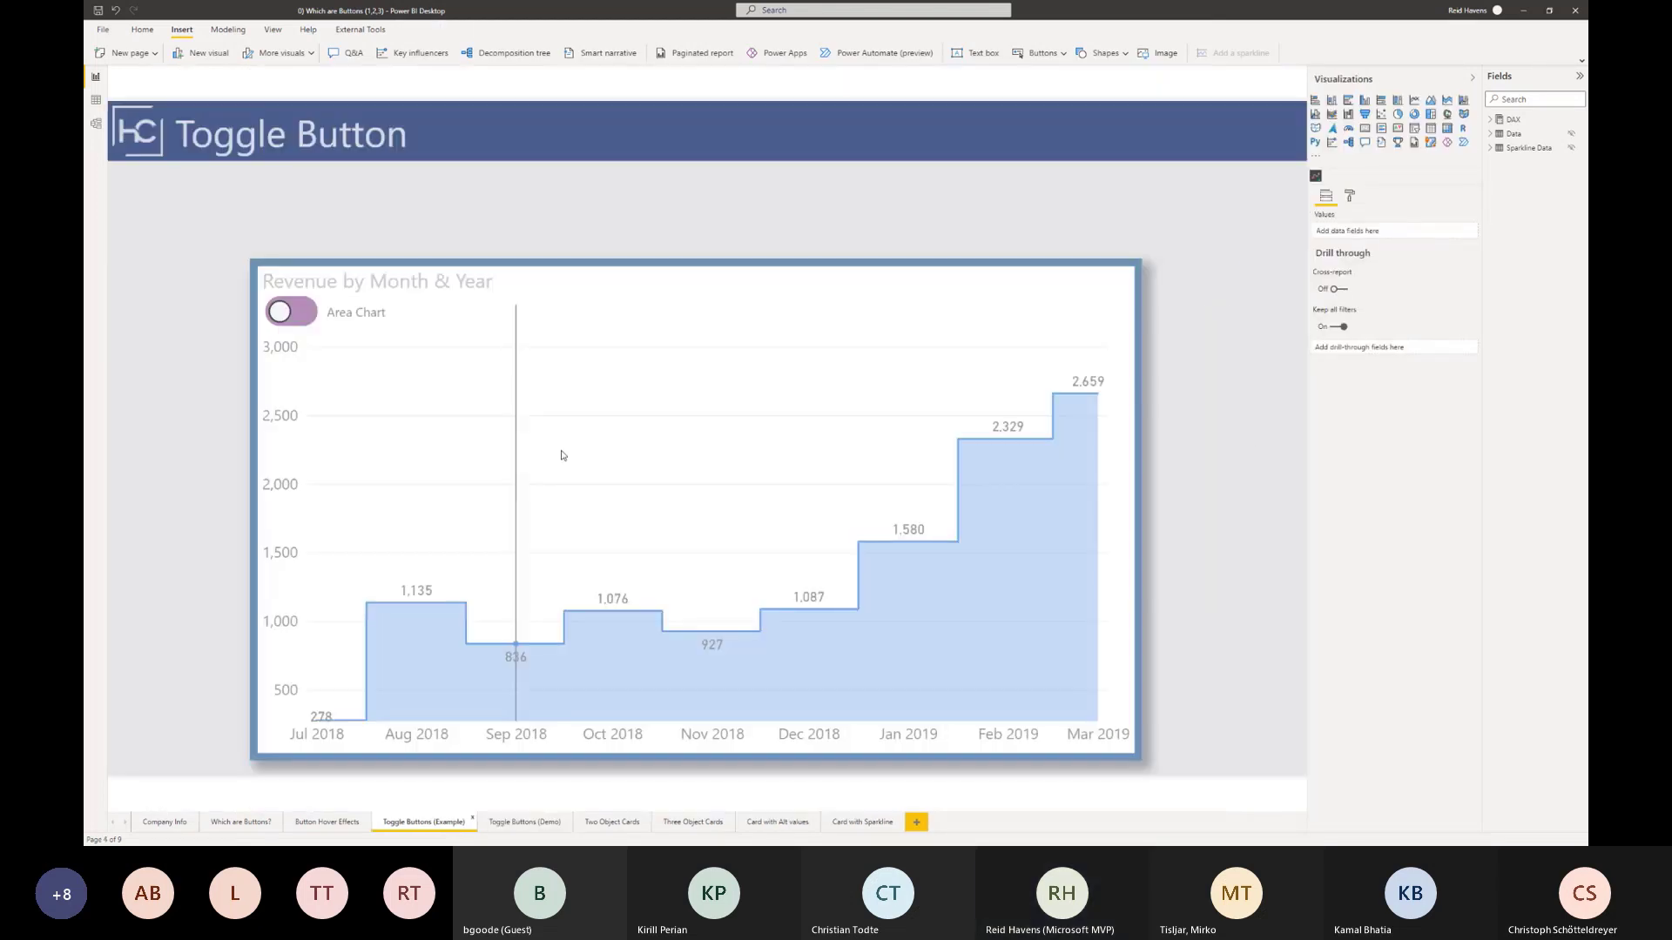
left_click(272, 29)
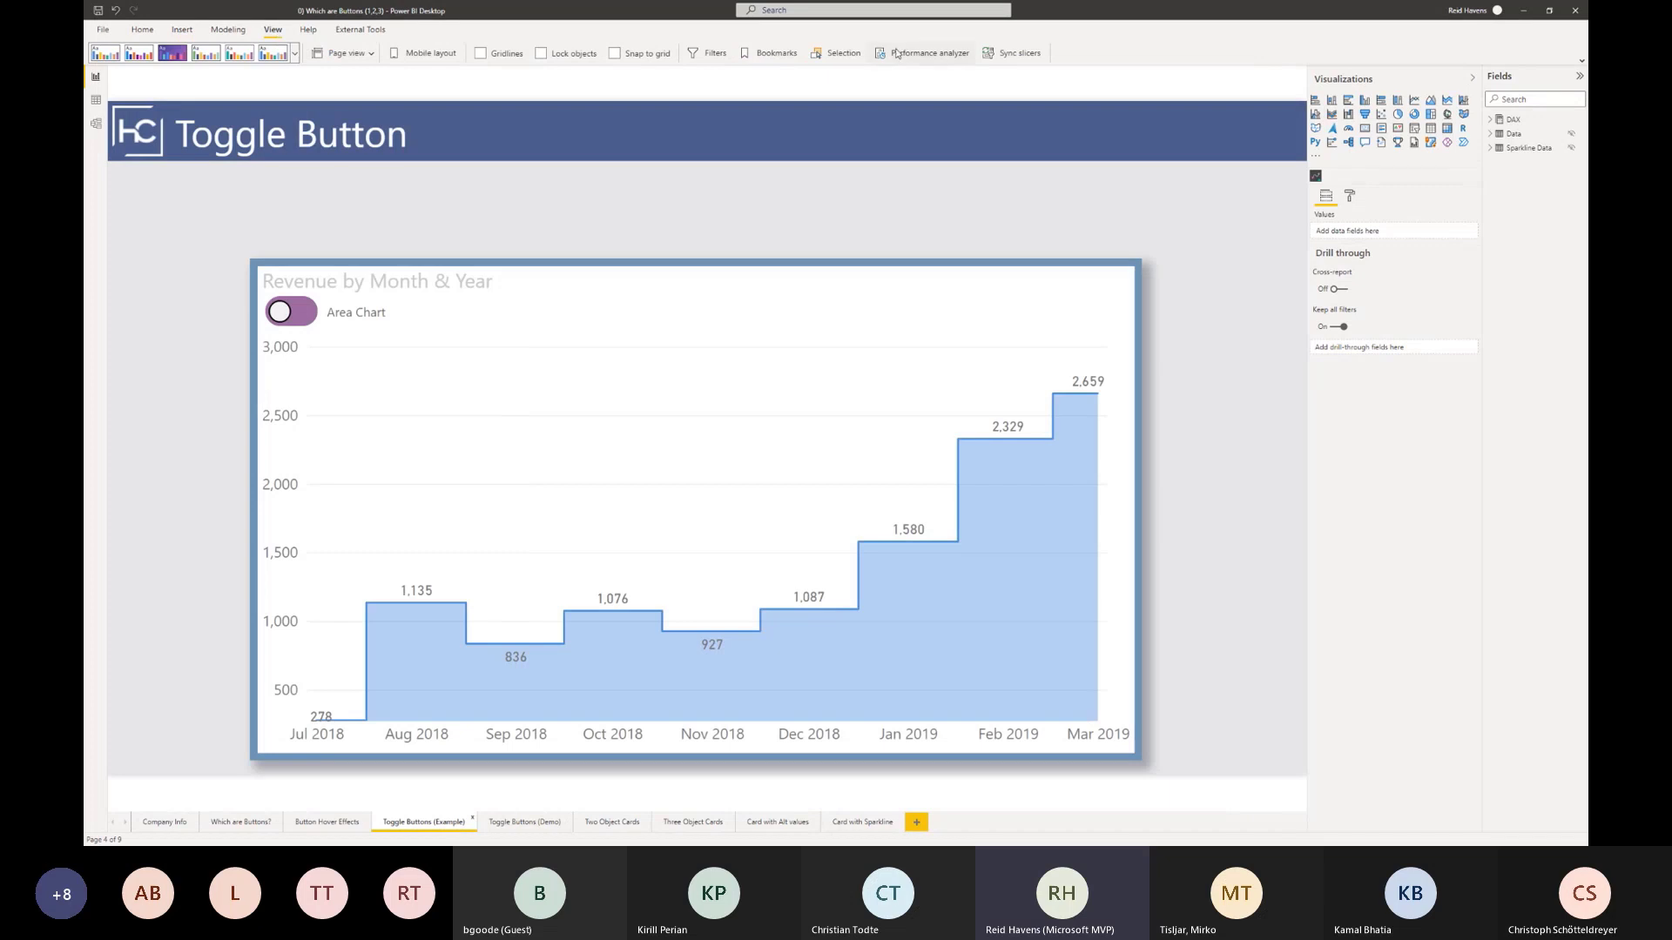
left_click(838, 53)
left_click(1472, 77)
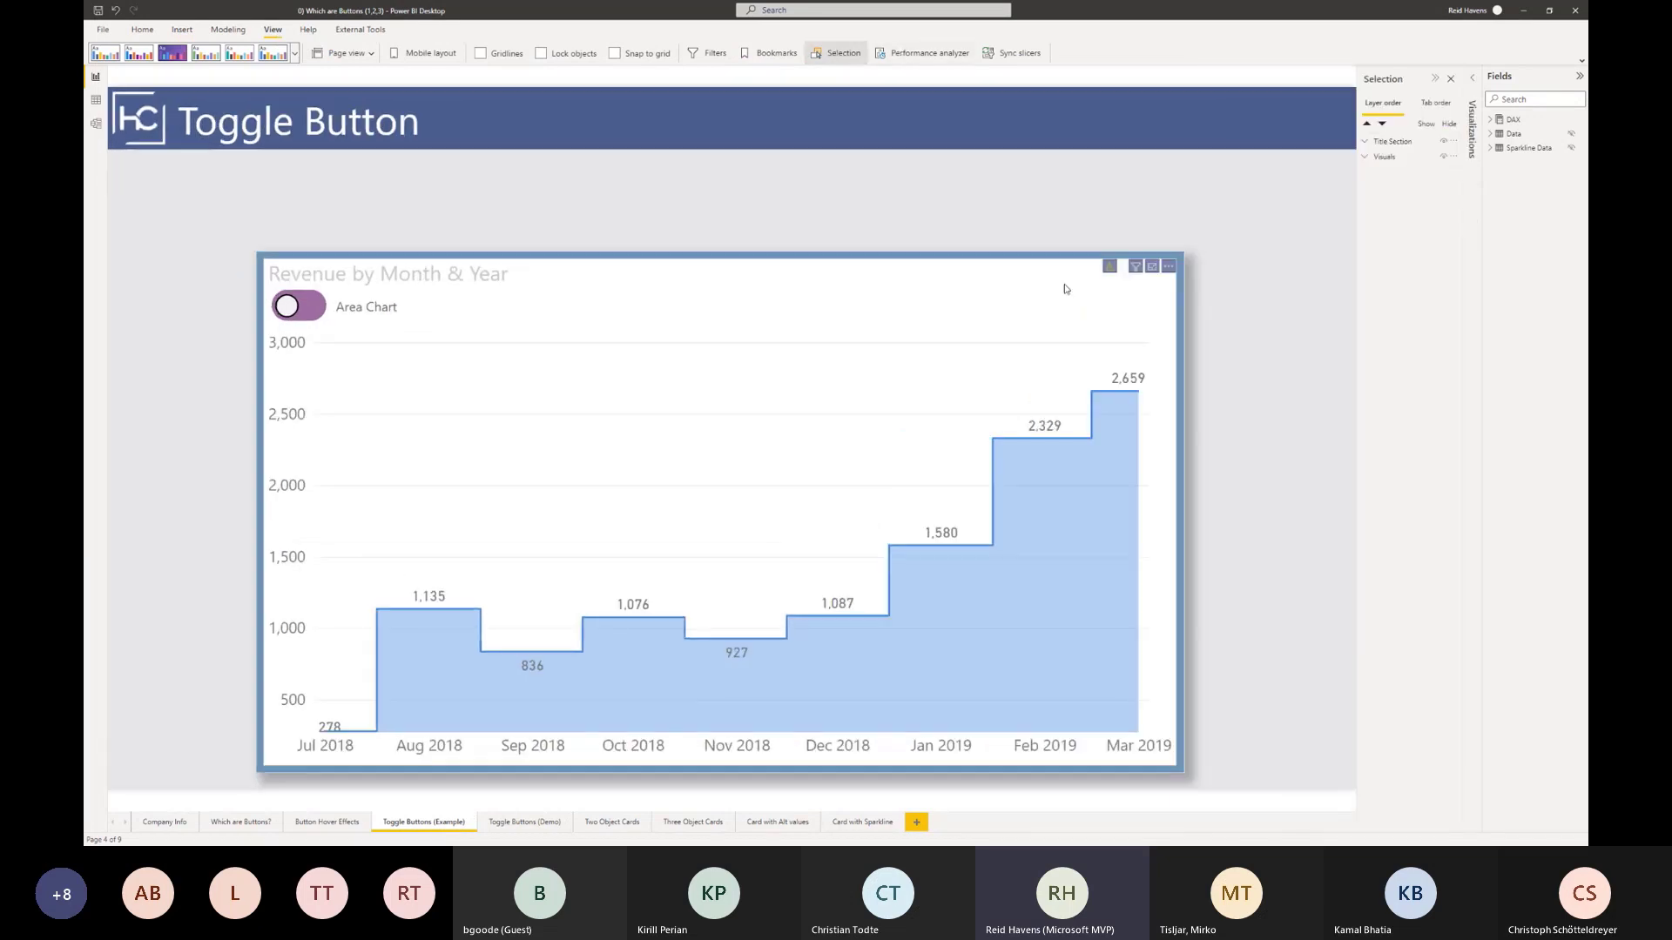
left_click(1365, 158)
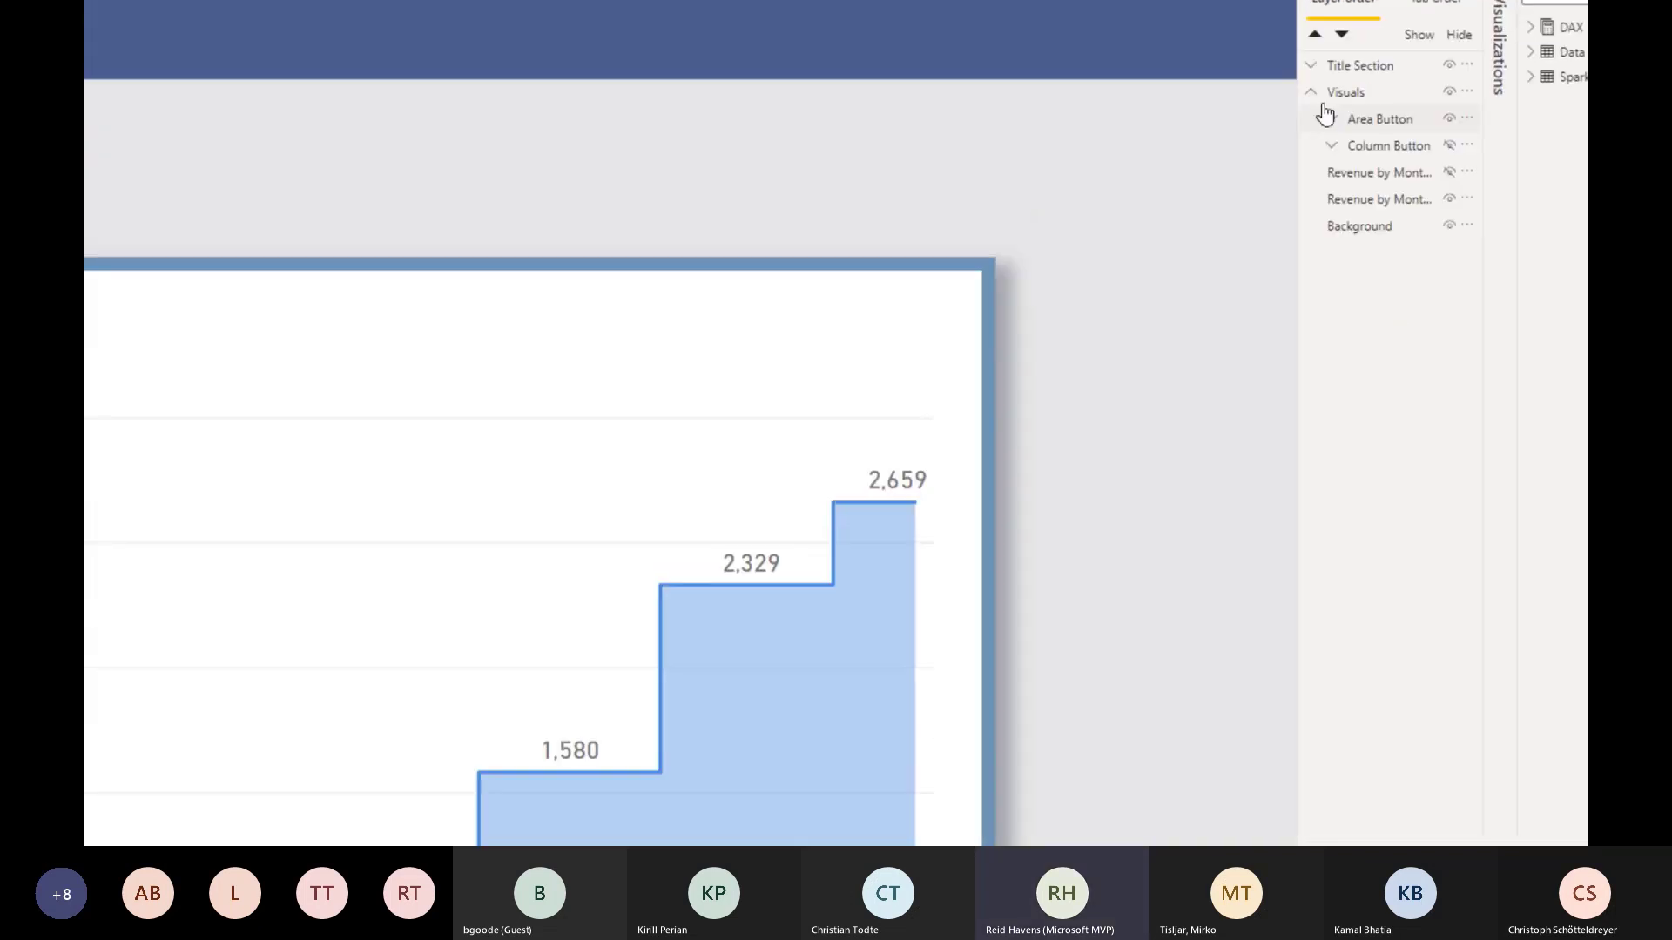
left_click(1331, 124)
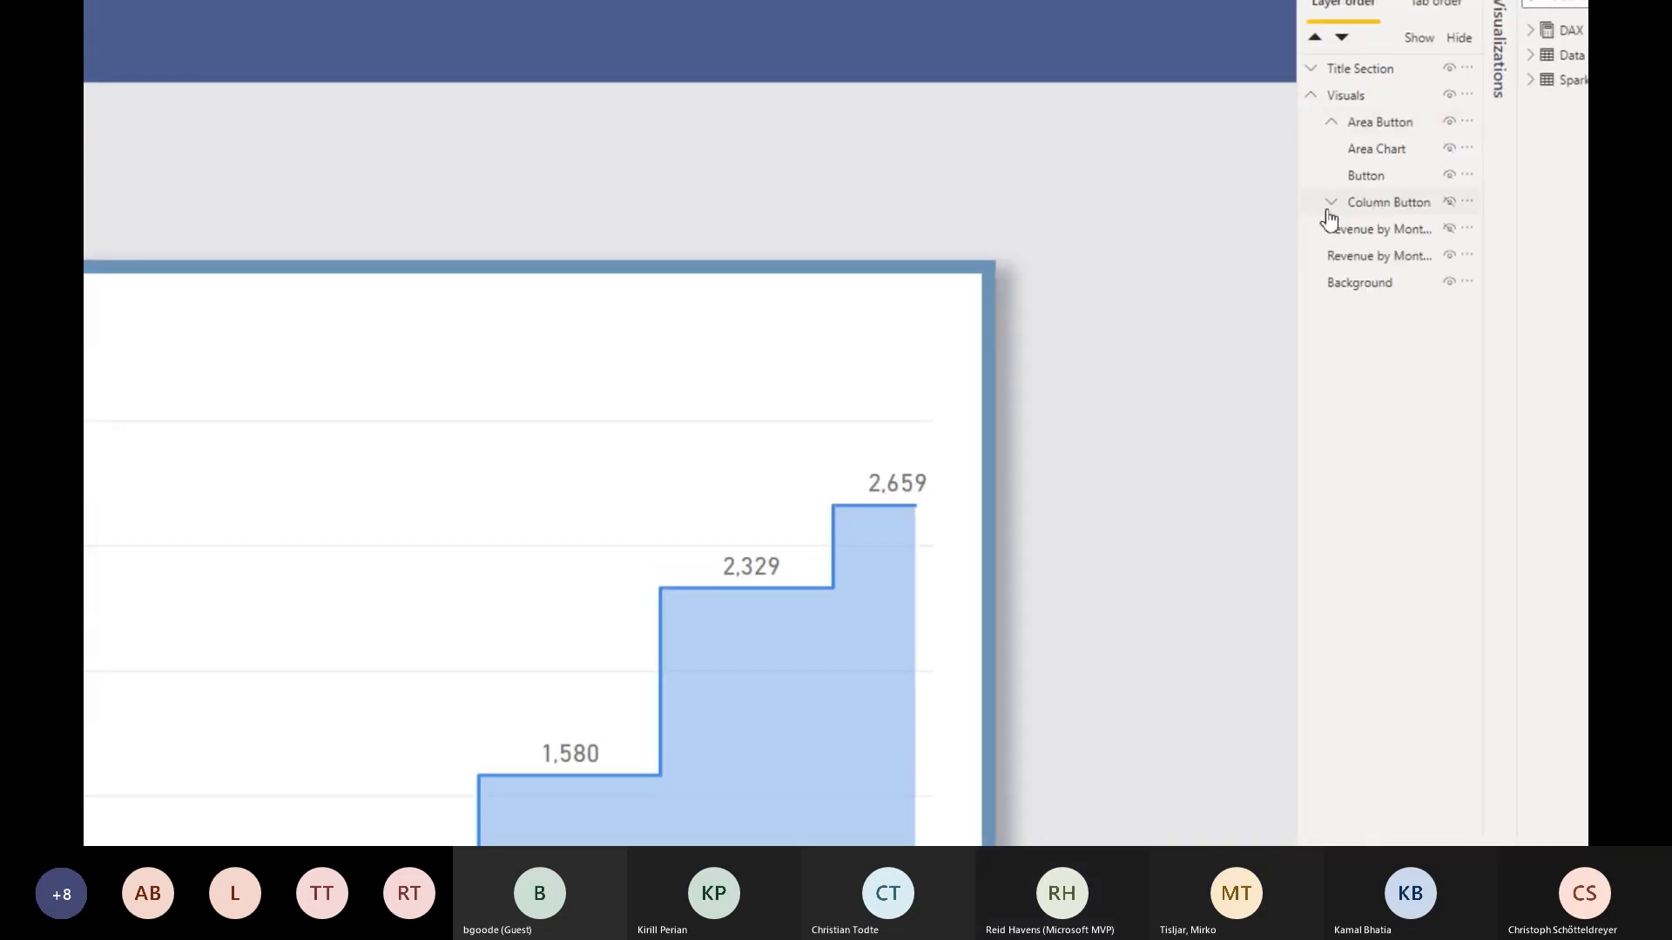
left_click(1331, 204)
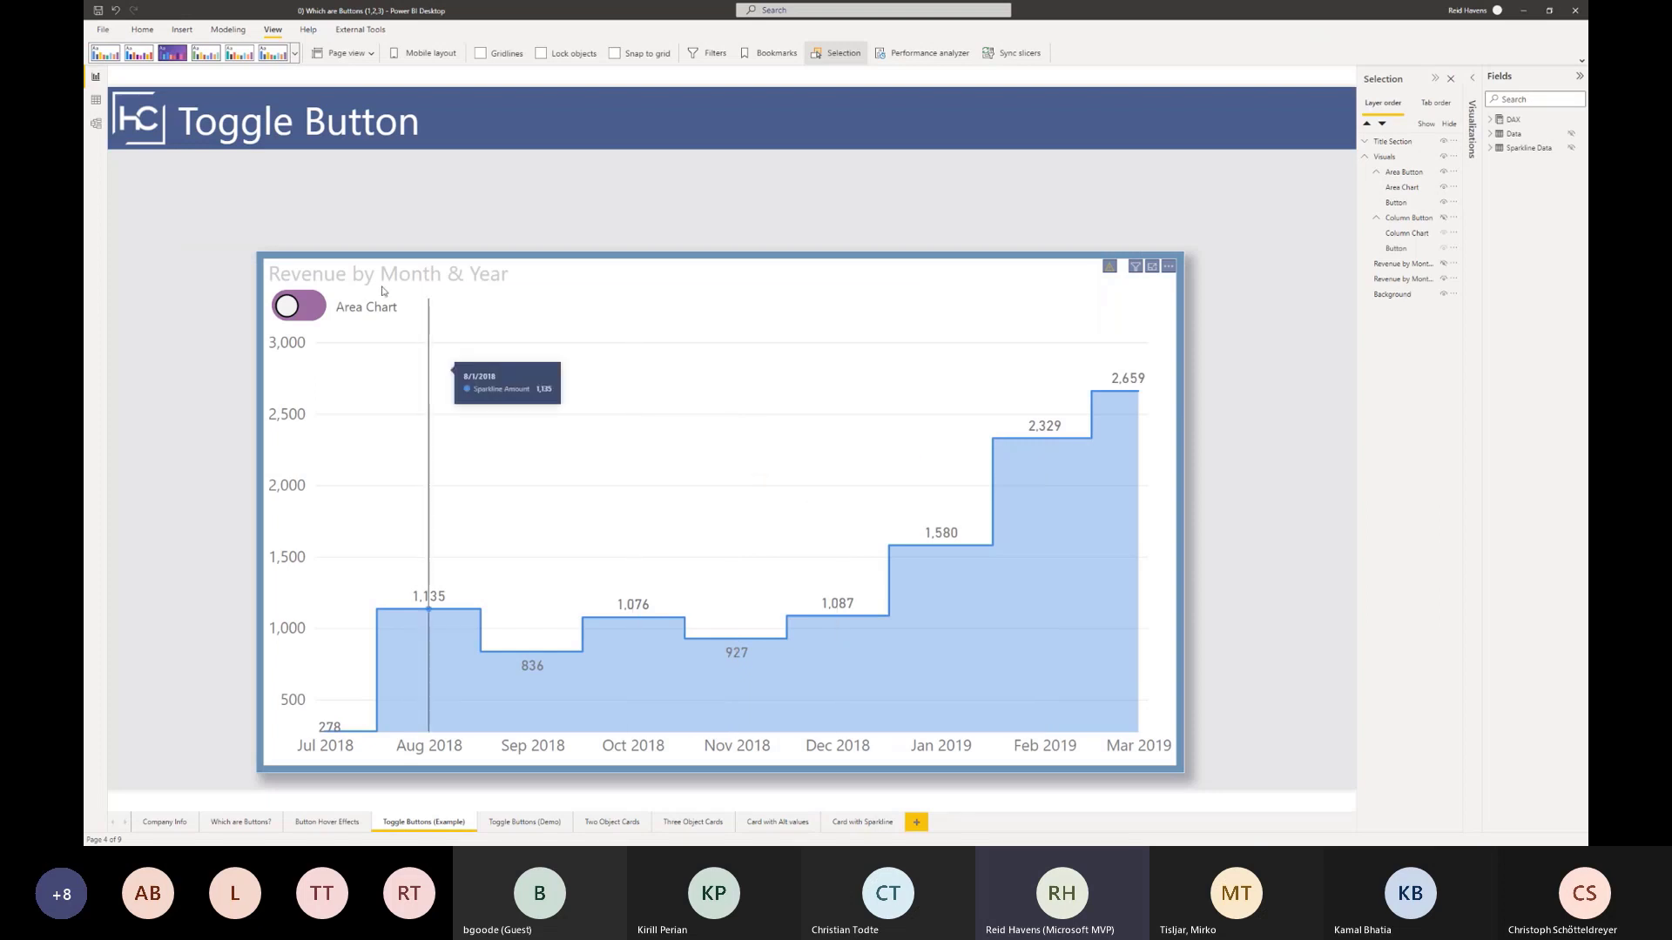
- Show the bookmarks and alternate between Area Visible and Column Visible to compare layer visibility, finishing on Area Visible
left_click(769, 53)
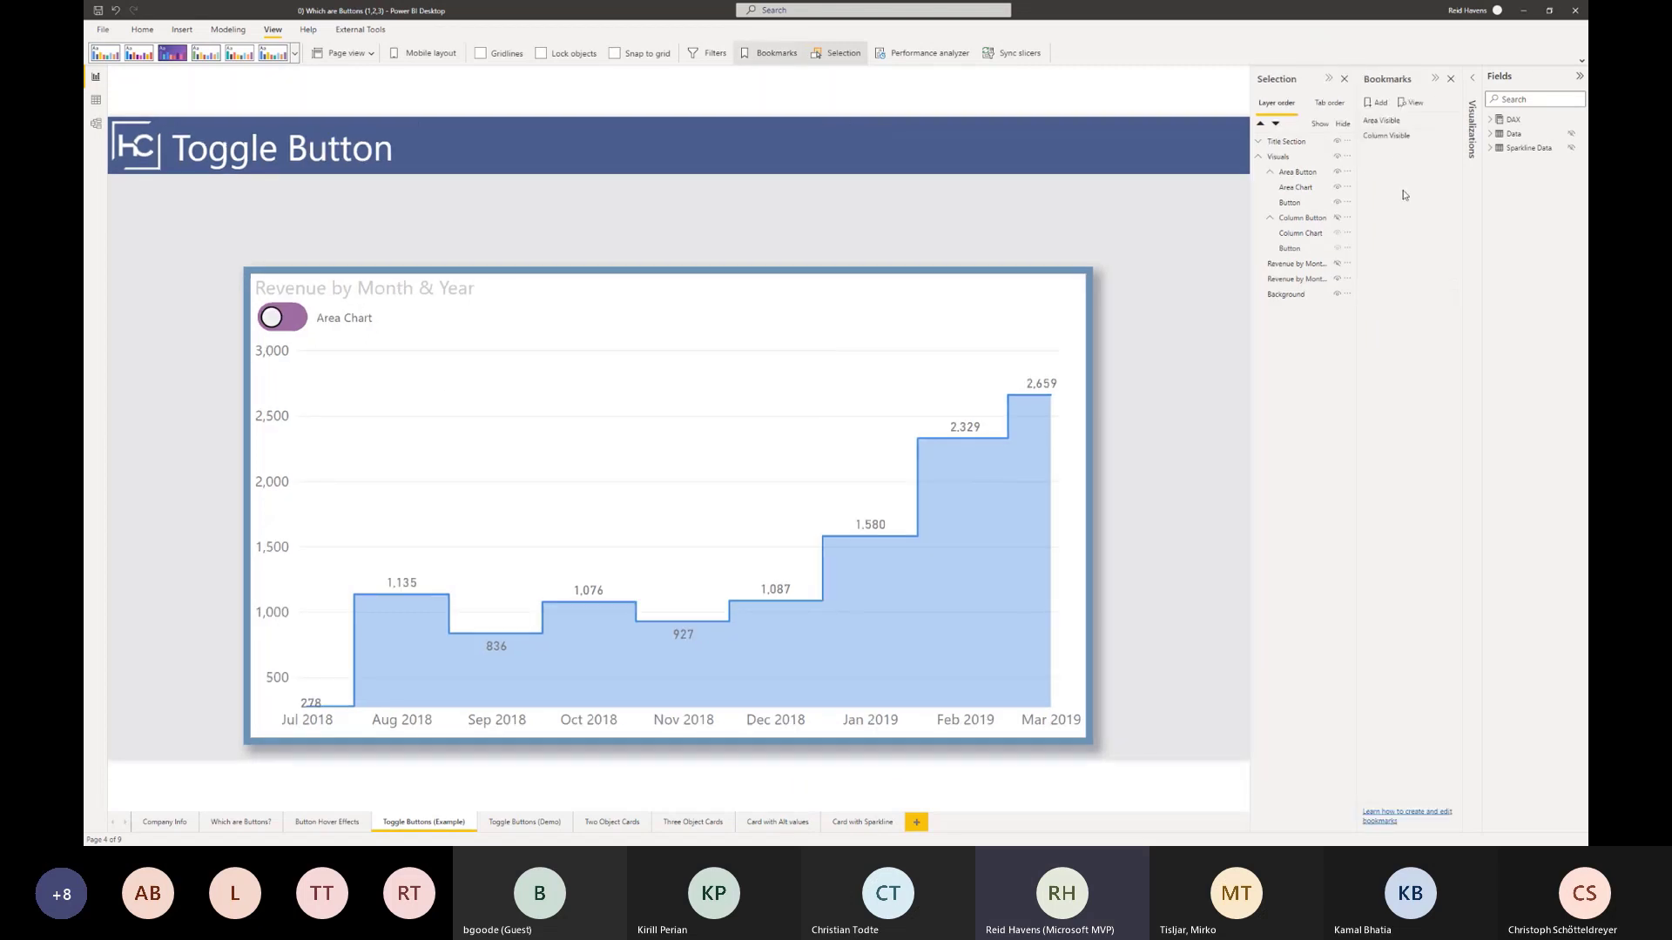
left_click(1388, 122)
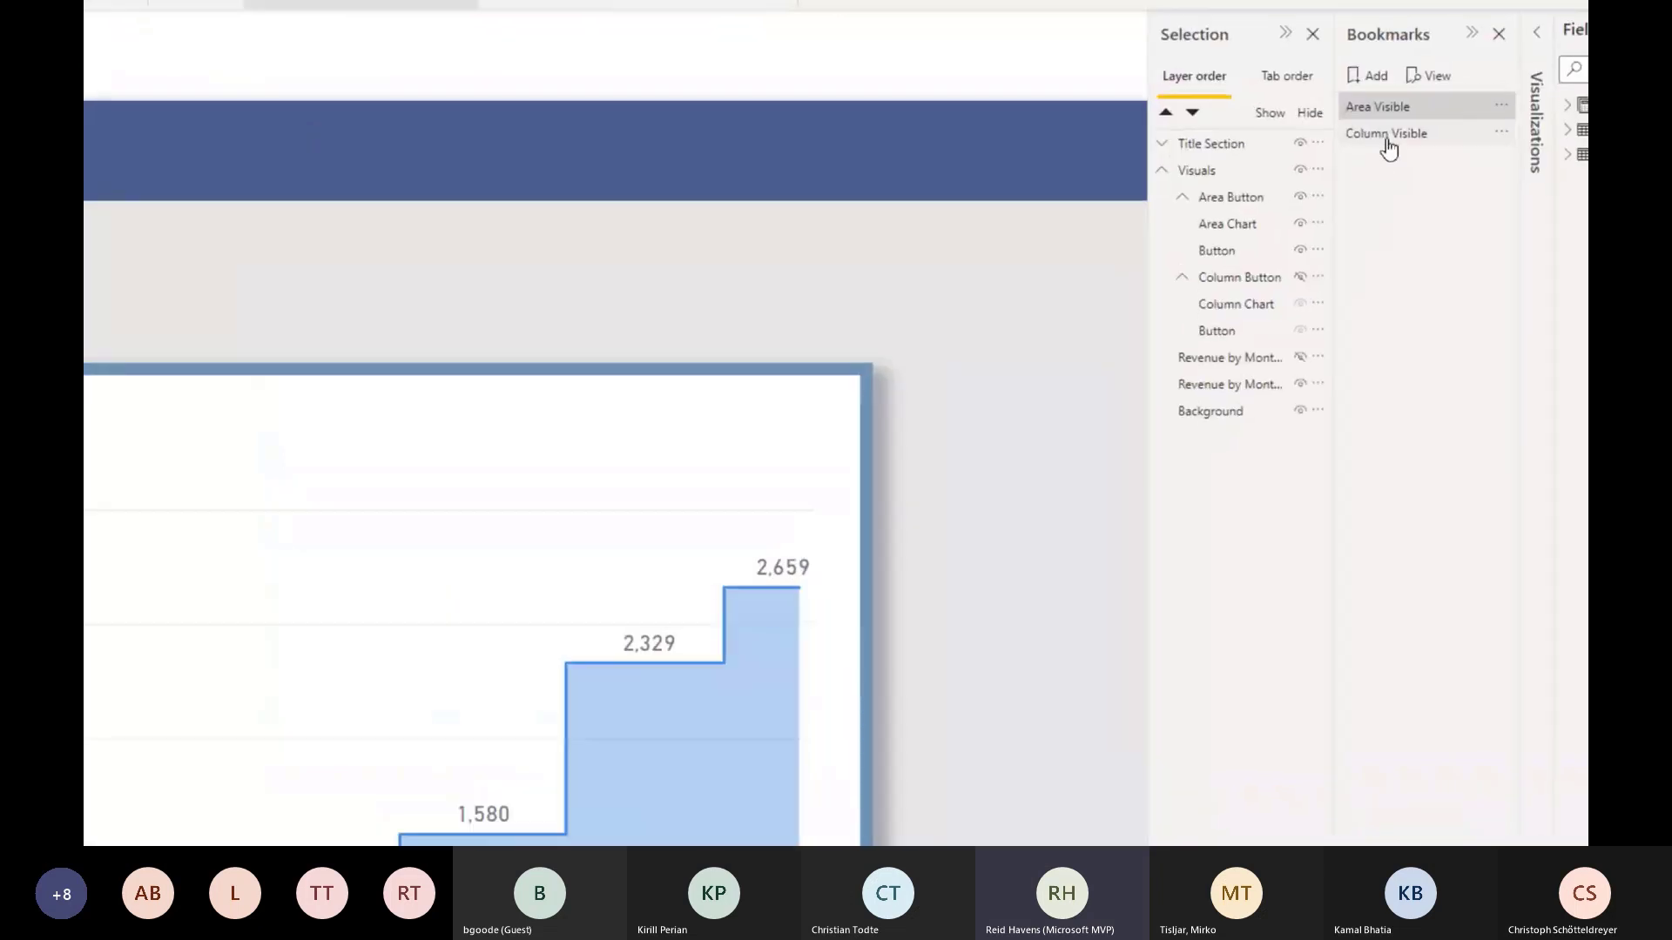
left_click(1385, 140)
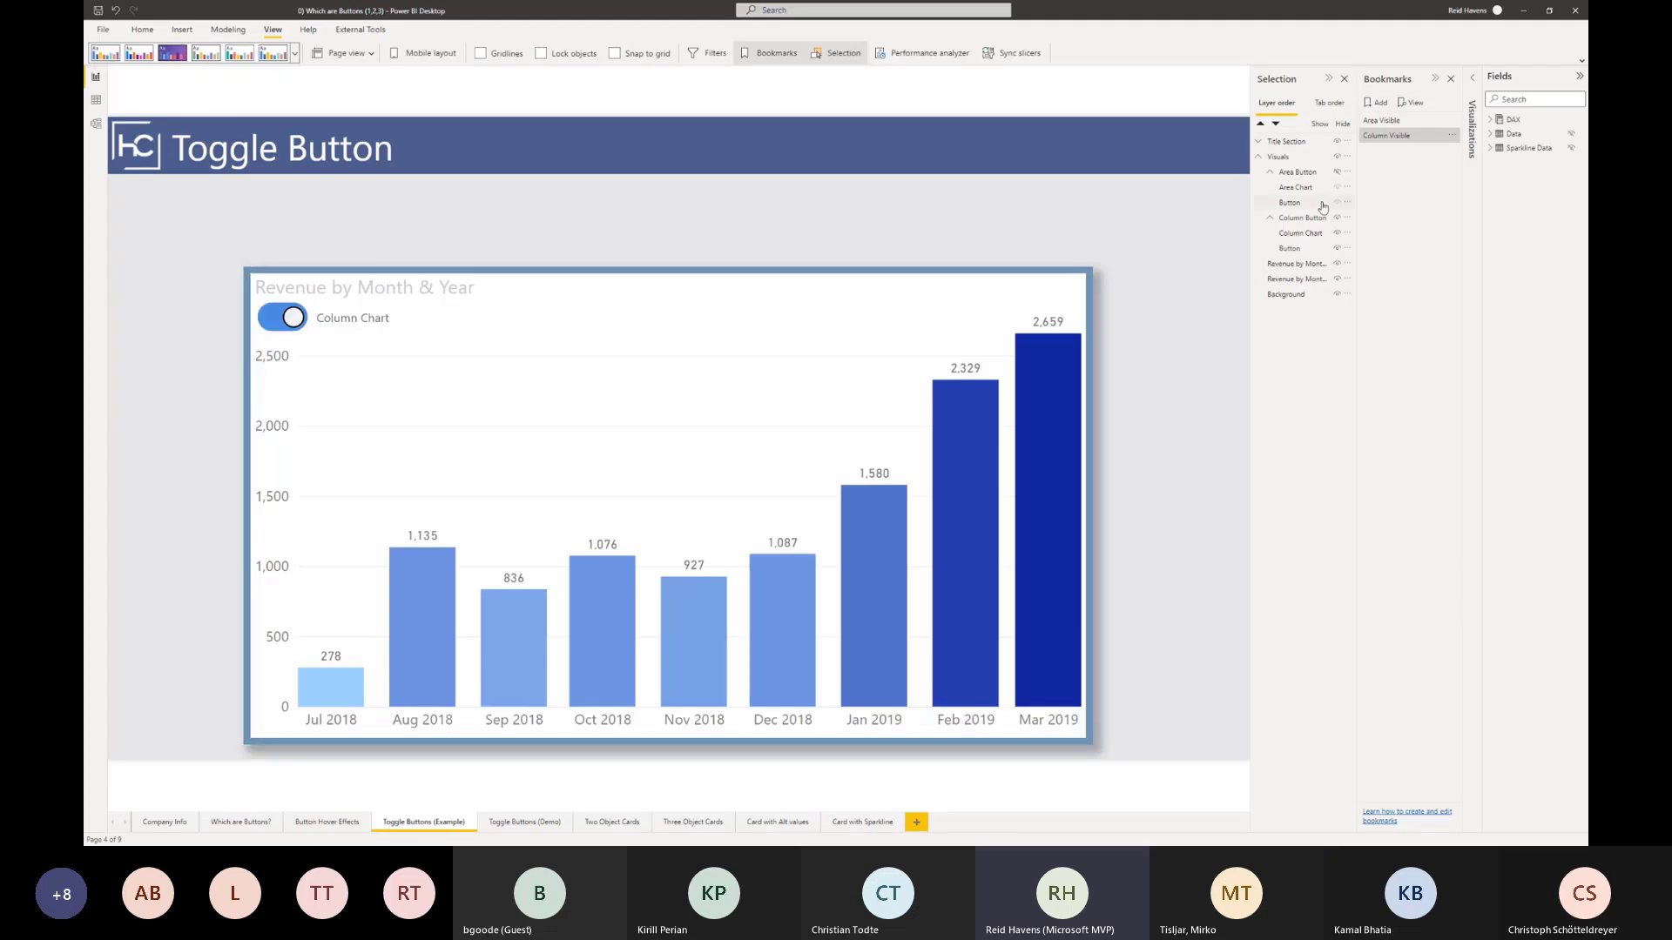
left_click(1372, 122)
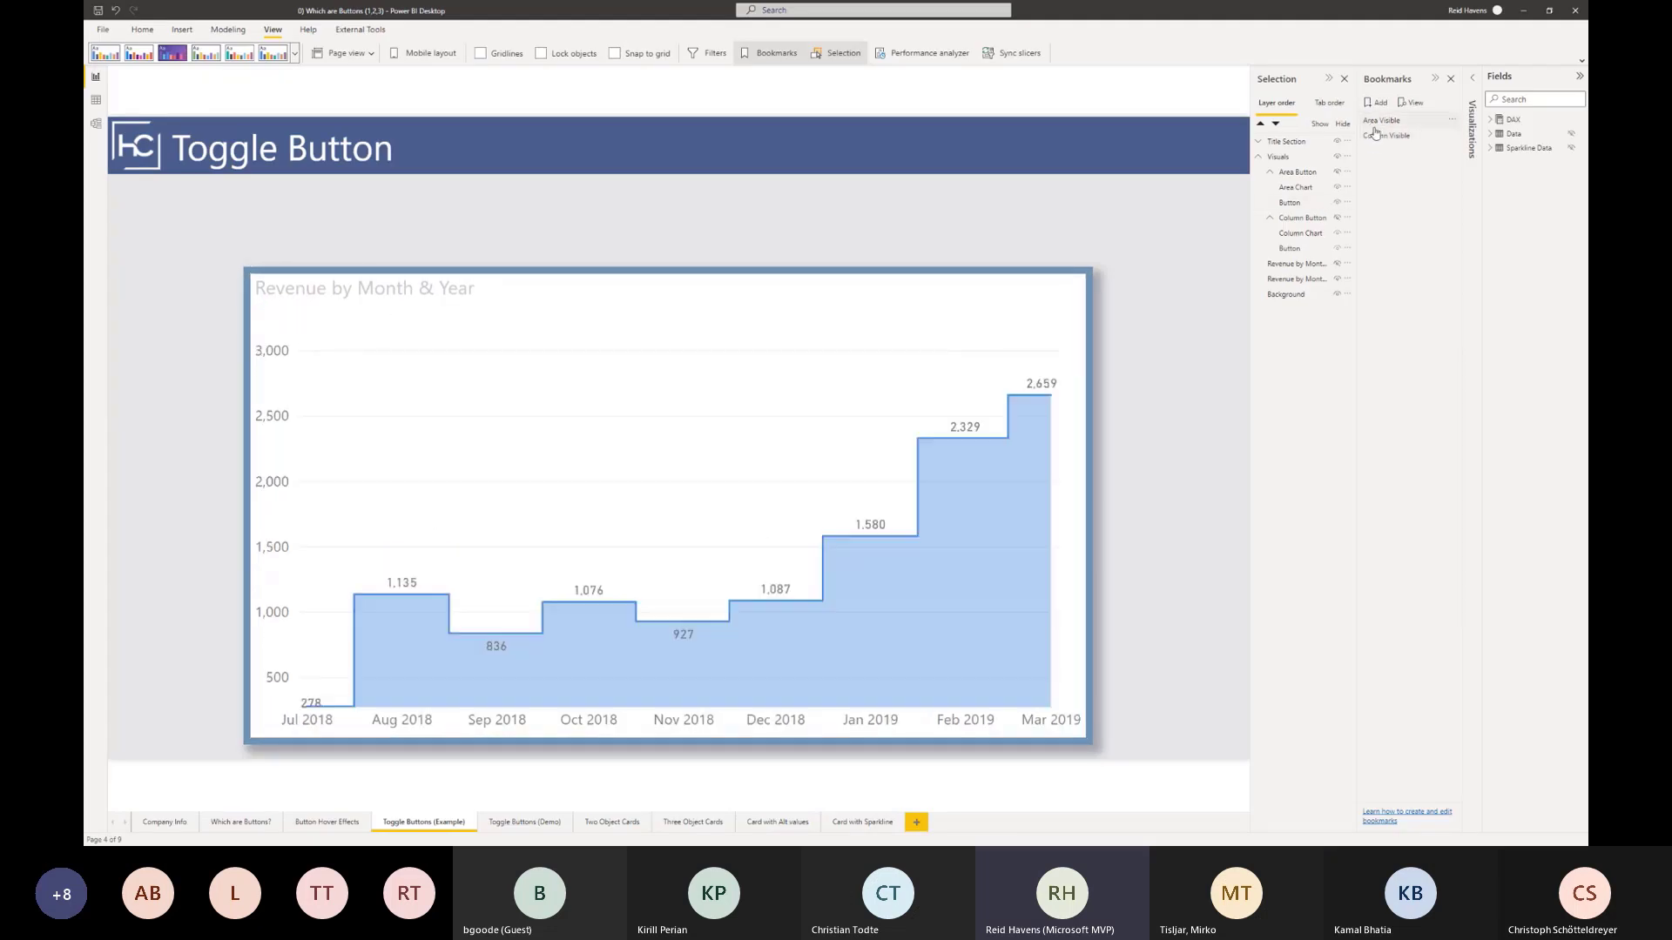
left_click(1376, 135)
left_click(1378, 122)
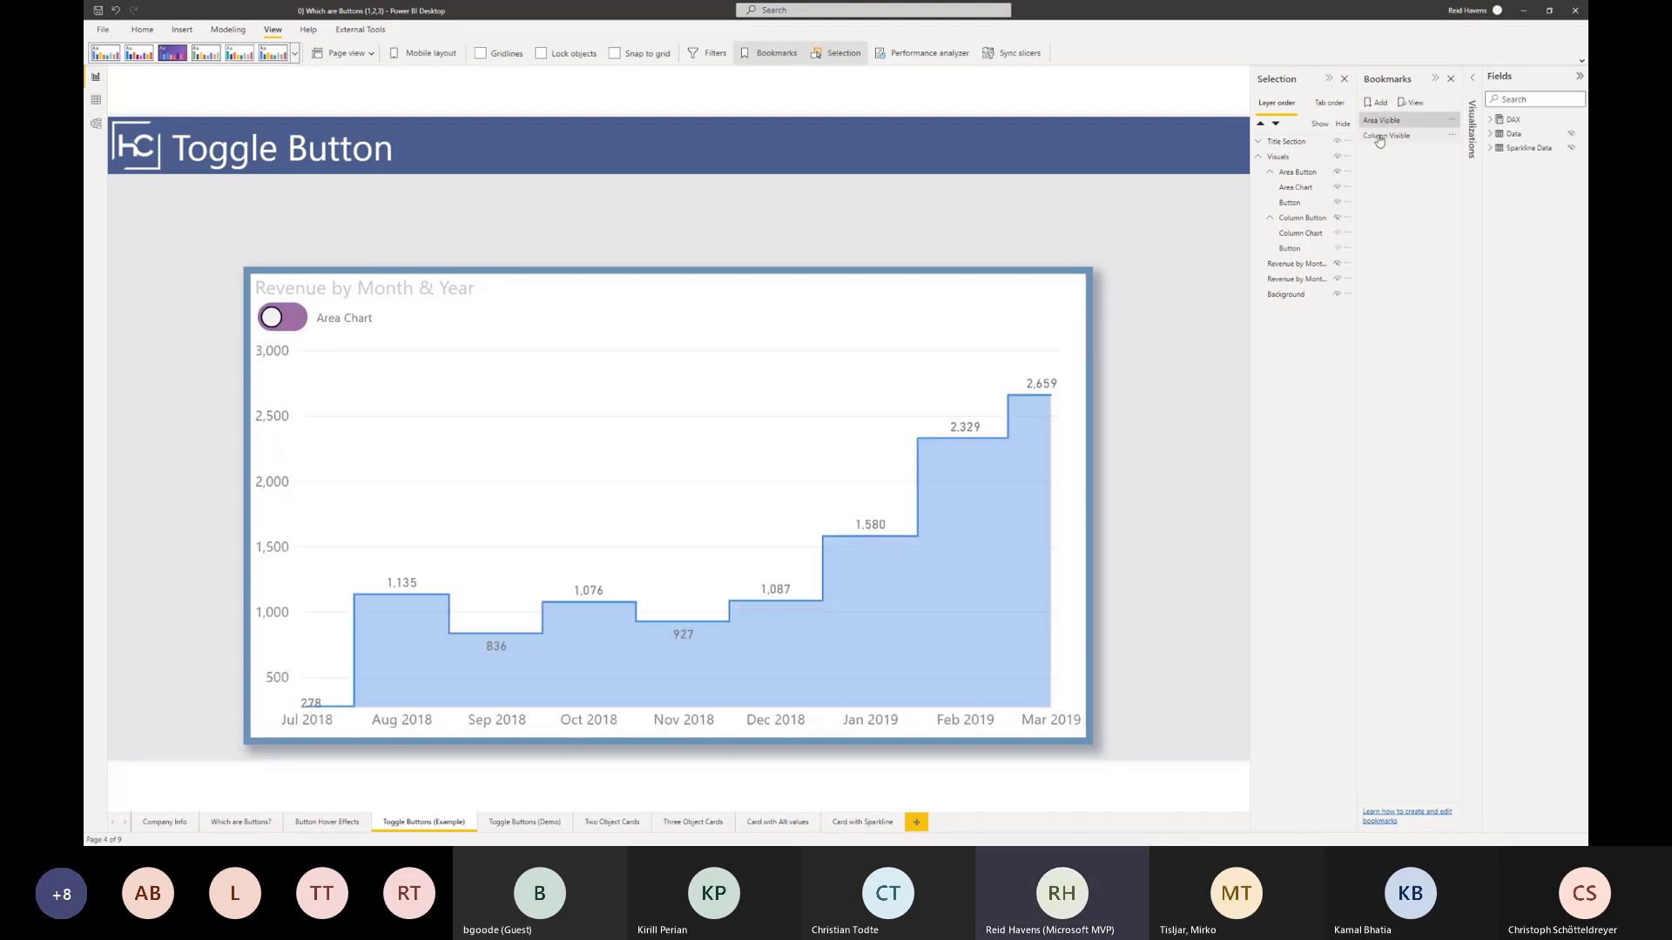
left_click(1377, 140)
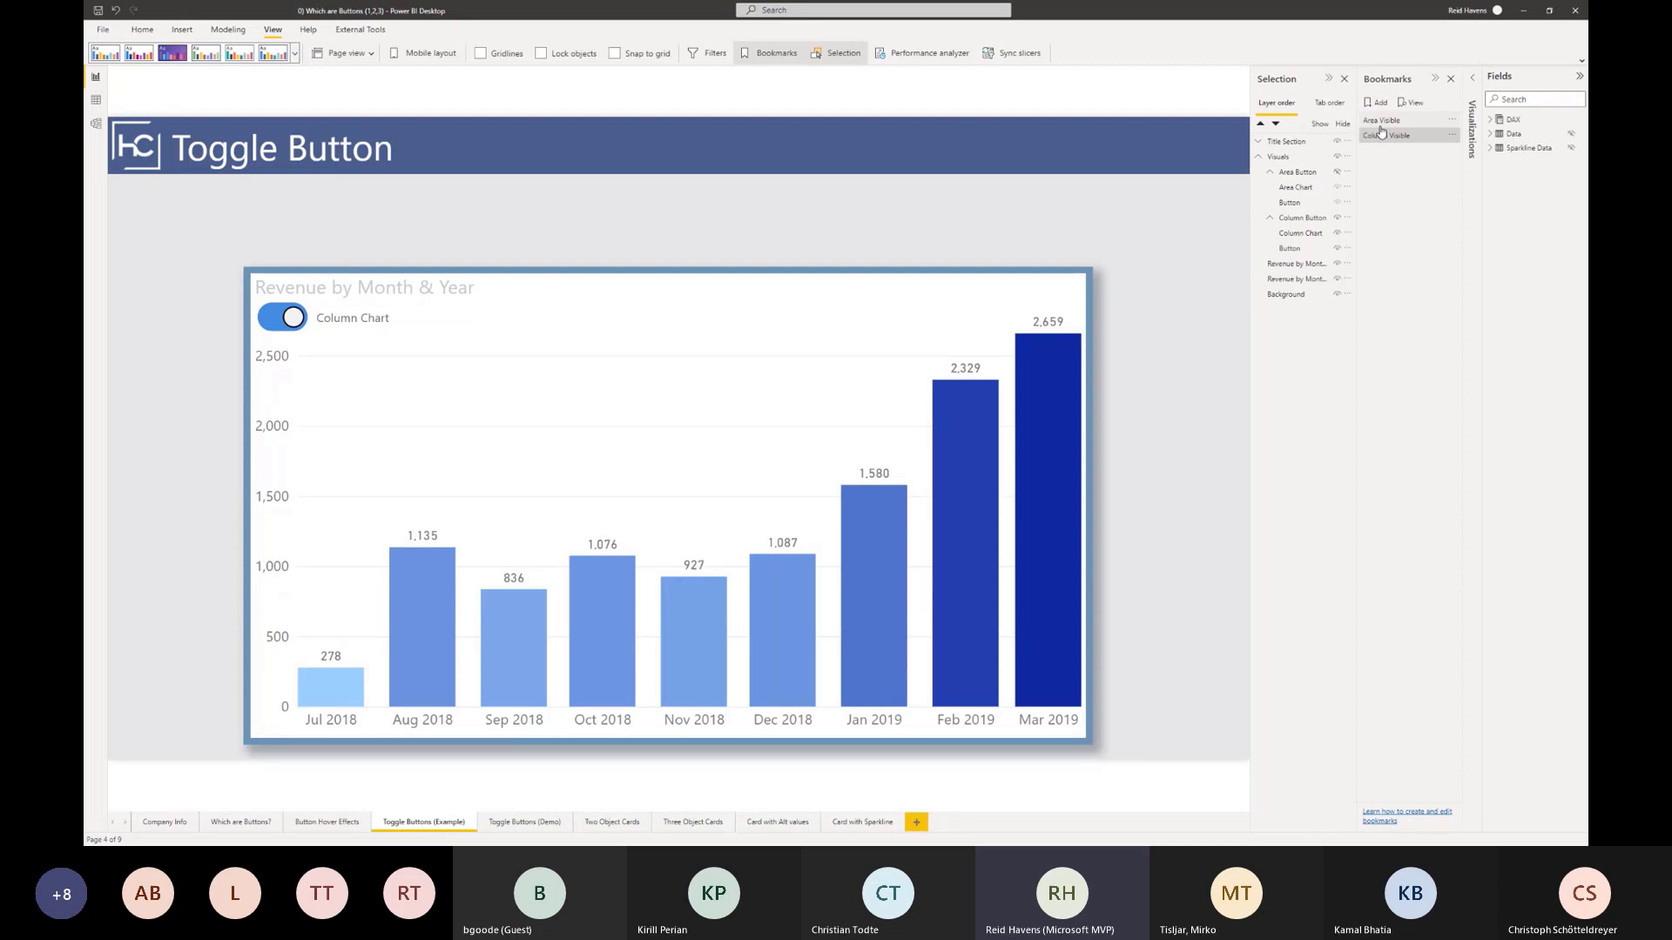
left_click(1385, 135)
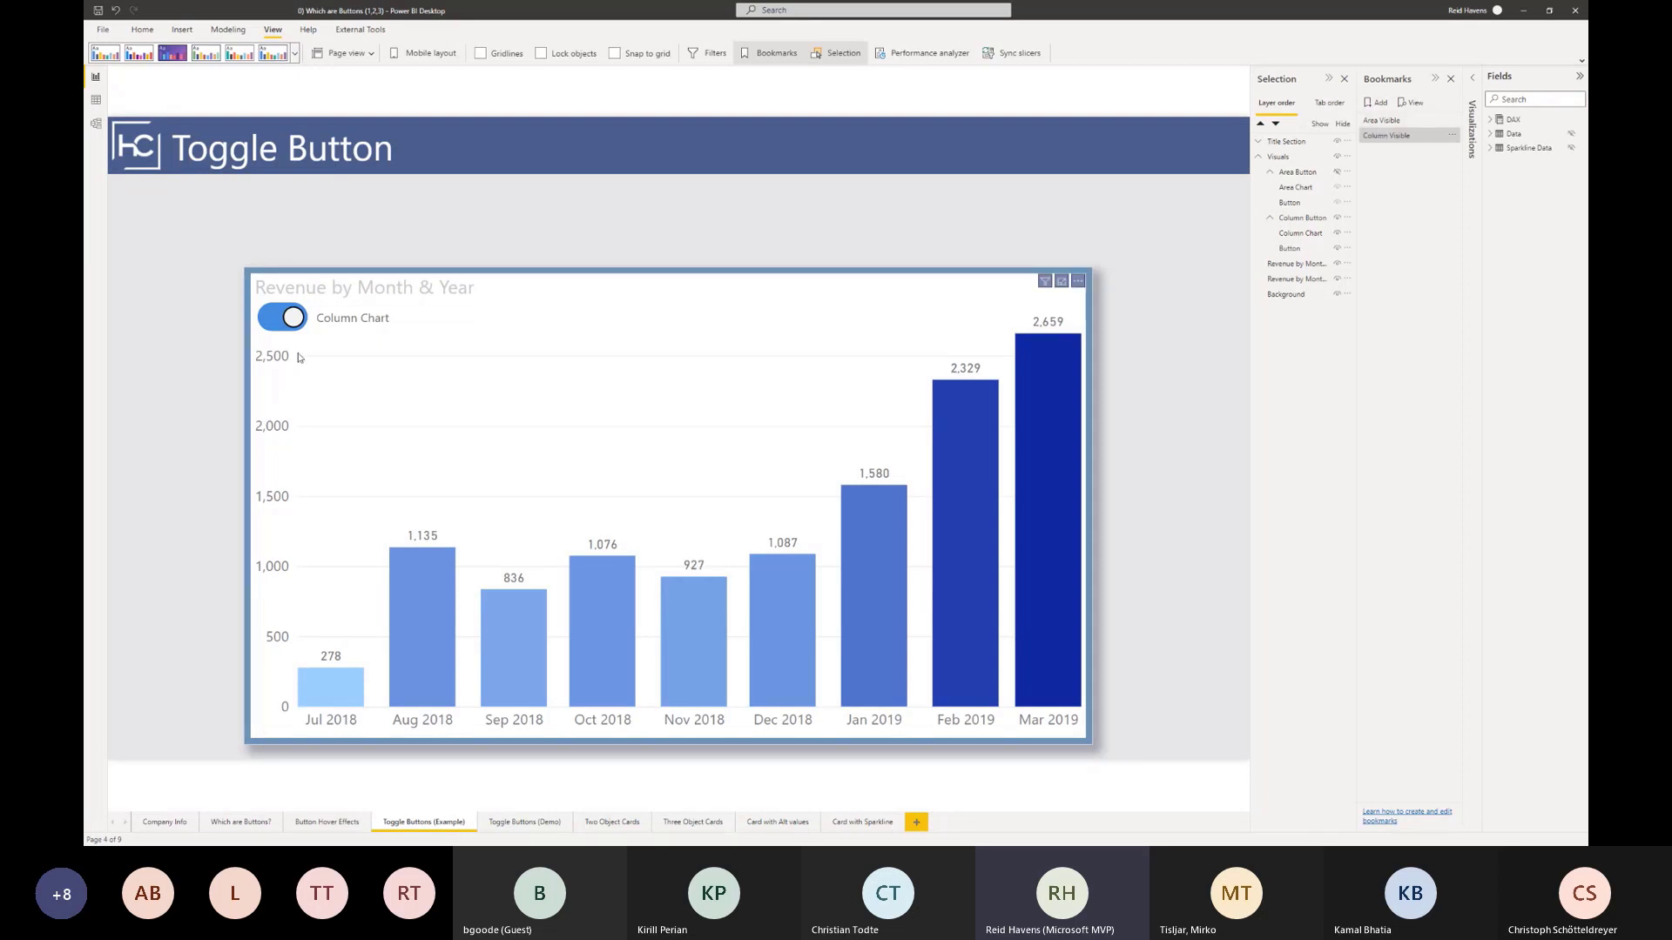
left_click(280, 318)
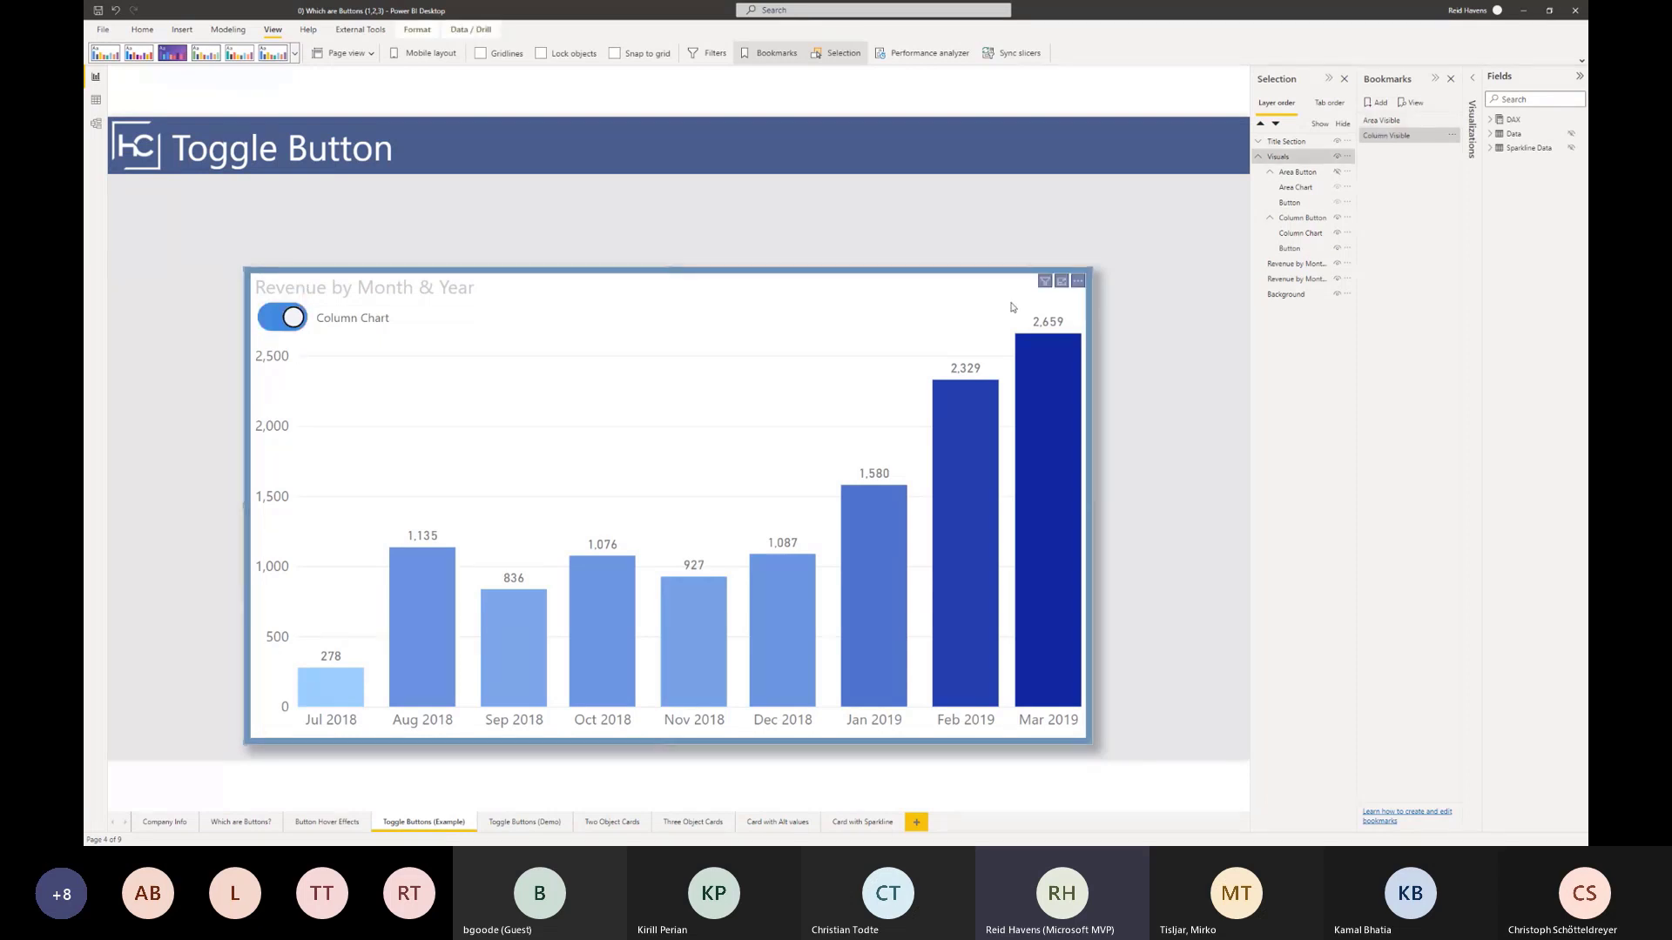
left_click(1382, 120)
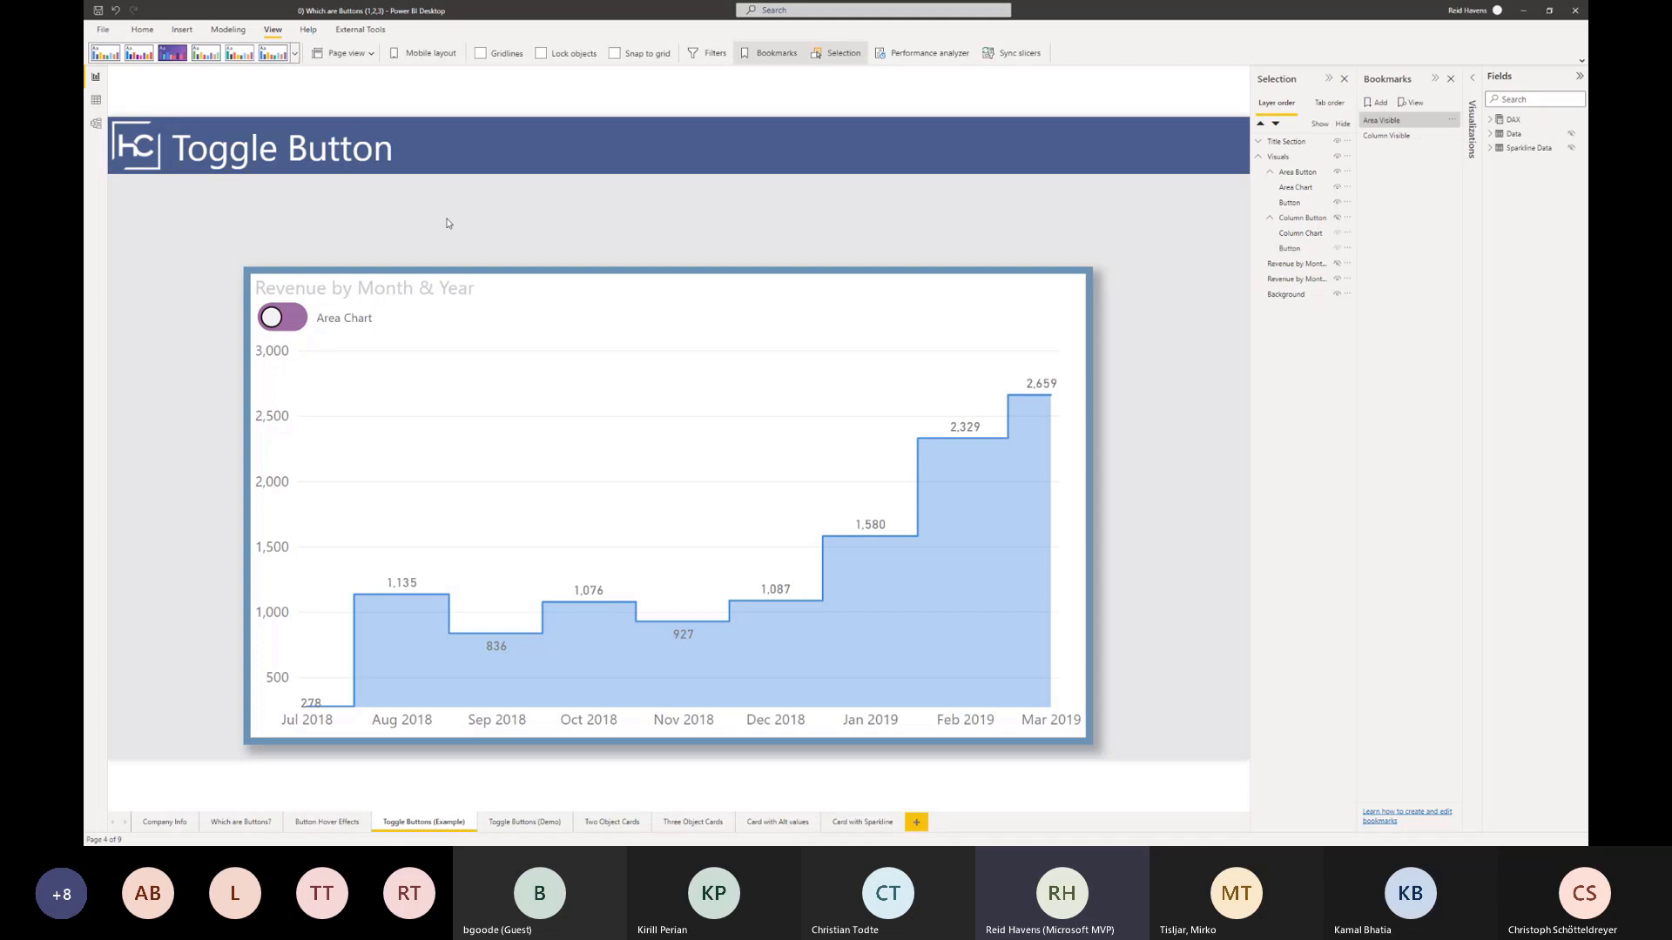
- Stack the darker Month Level button exactly over the lighter one on the Button Hover Effects page
left_click(335, 822)
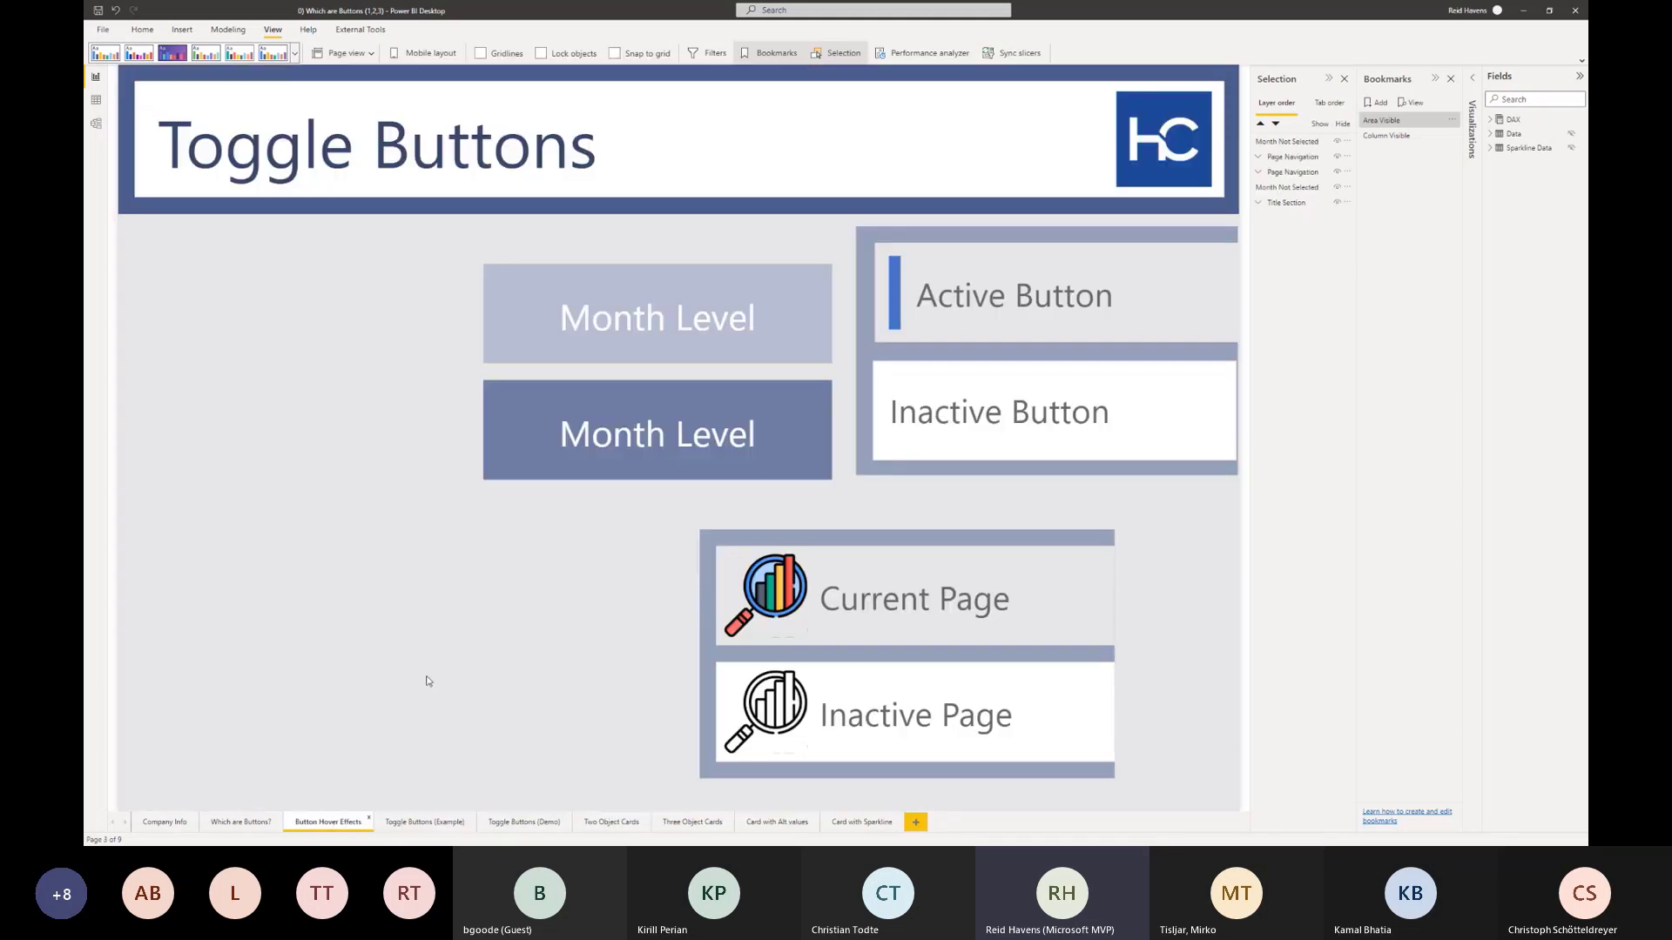
left_click(519, 332)
left_click_drag(522, 347, 519, 464)
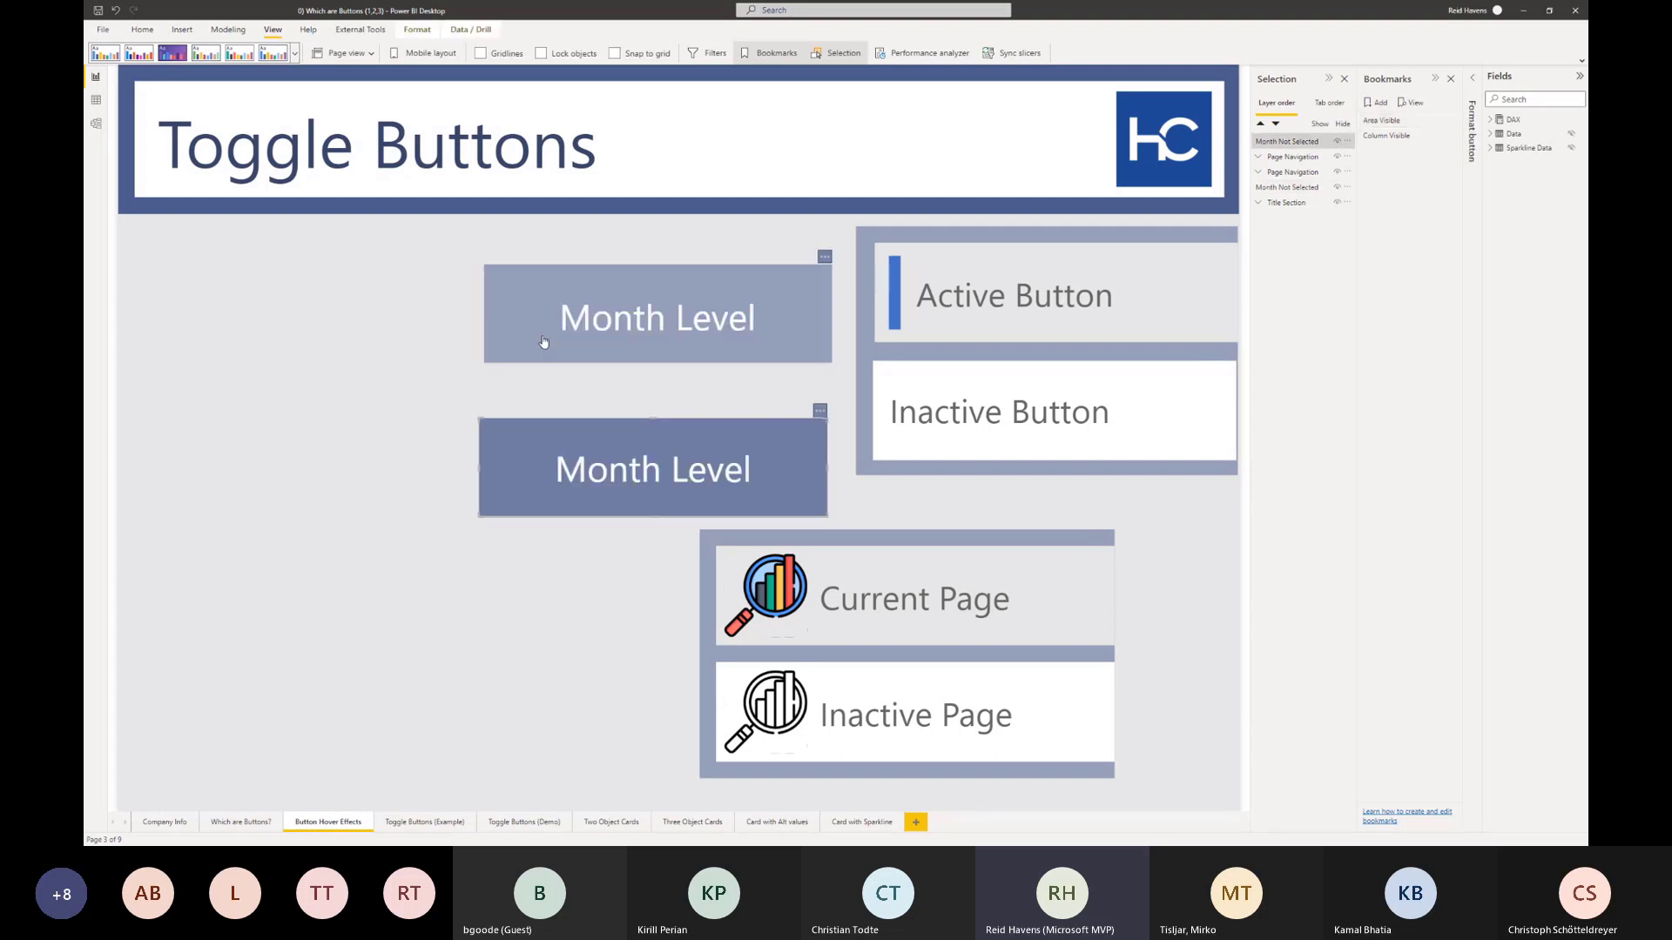
left_click(581, 312)
left_click_drag(591, 474, 594, 321)
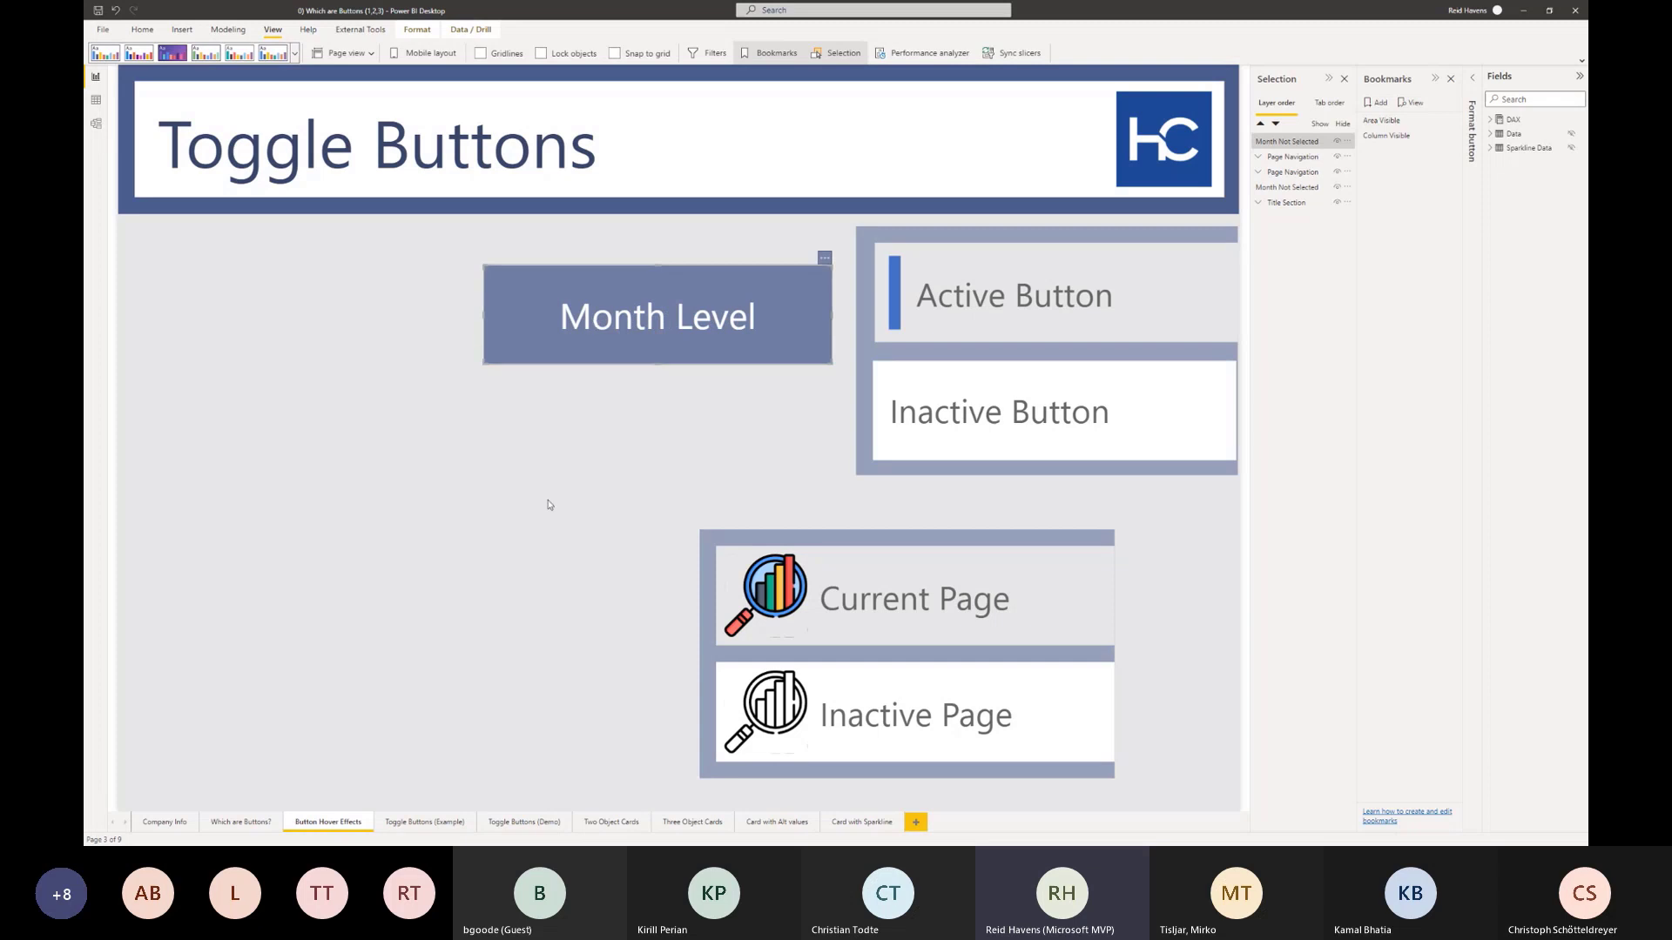
- Select the Column Chart toggle on the Toggle Buttons (Demo) page, close the selection and bookmark lists, and open its format options
left_click(446, 826)
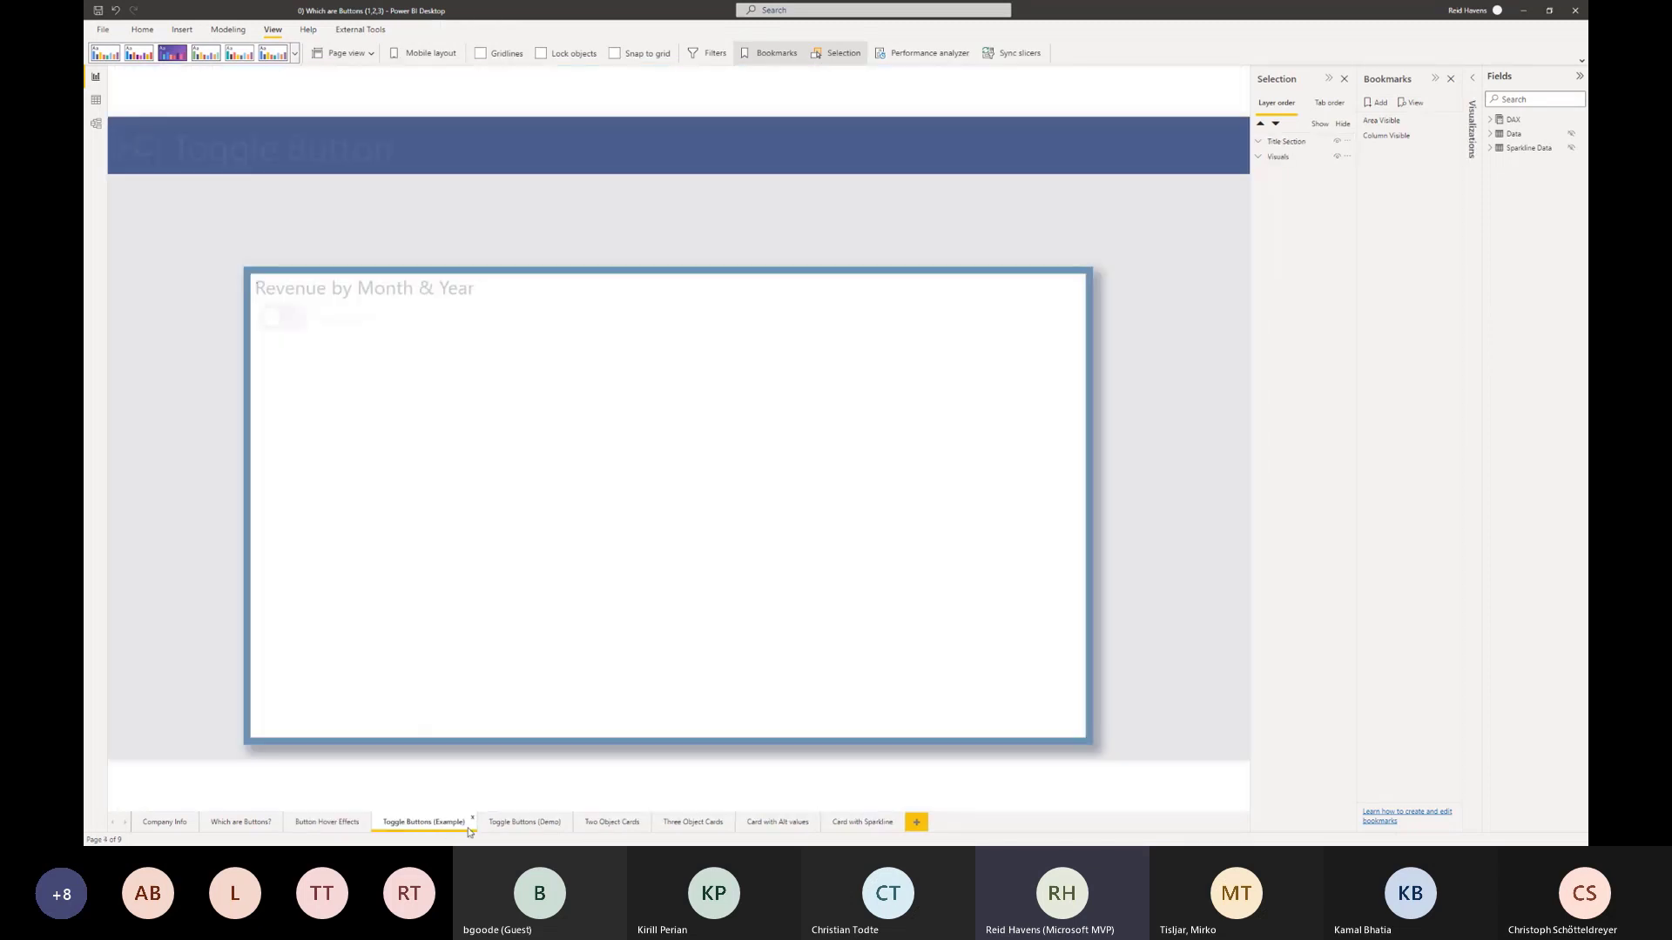
left_click(508, 824)
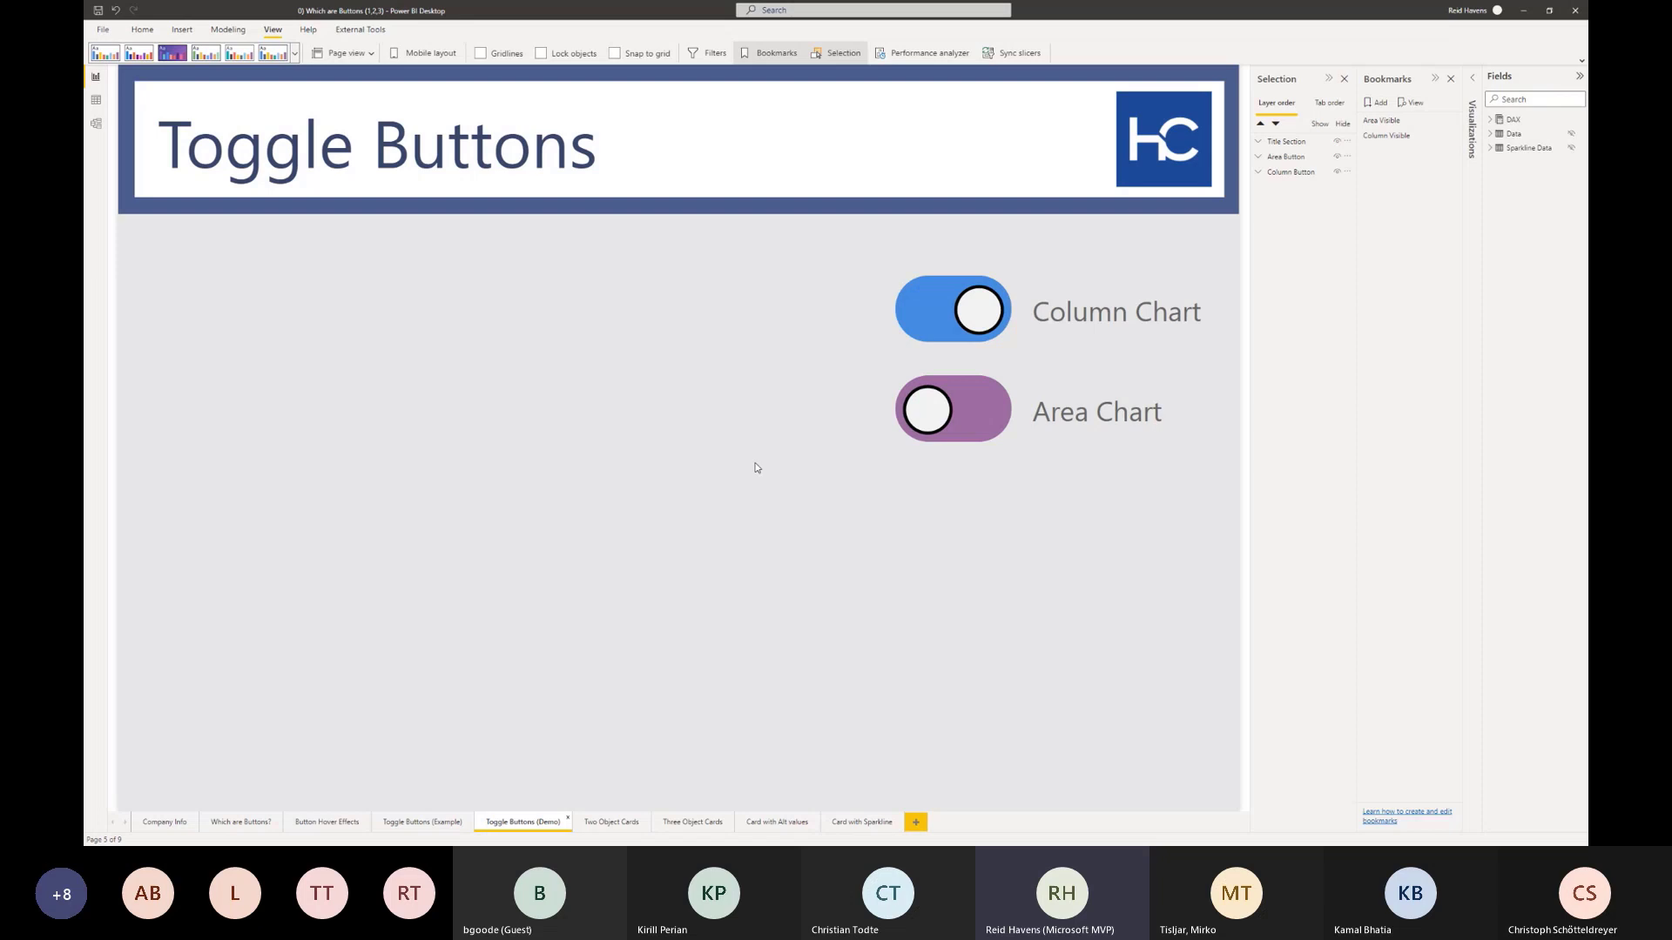
left_click(948, 293)
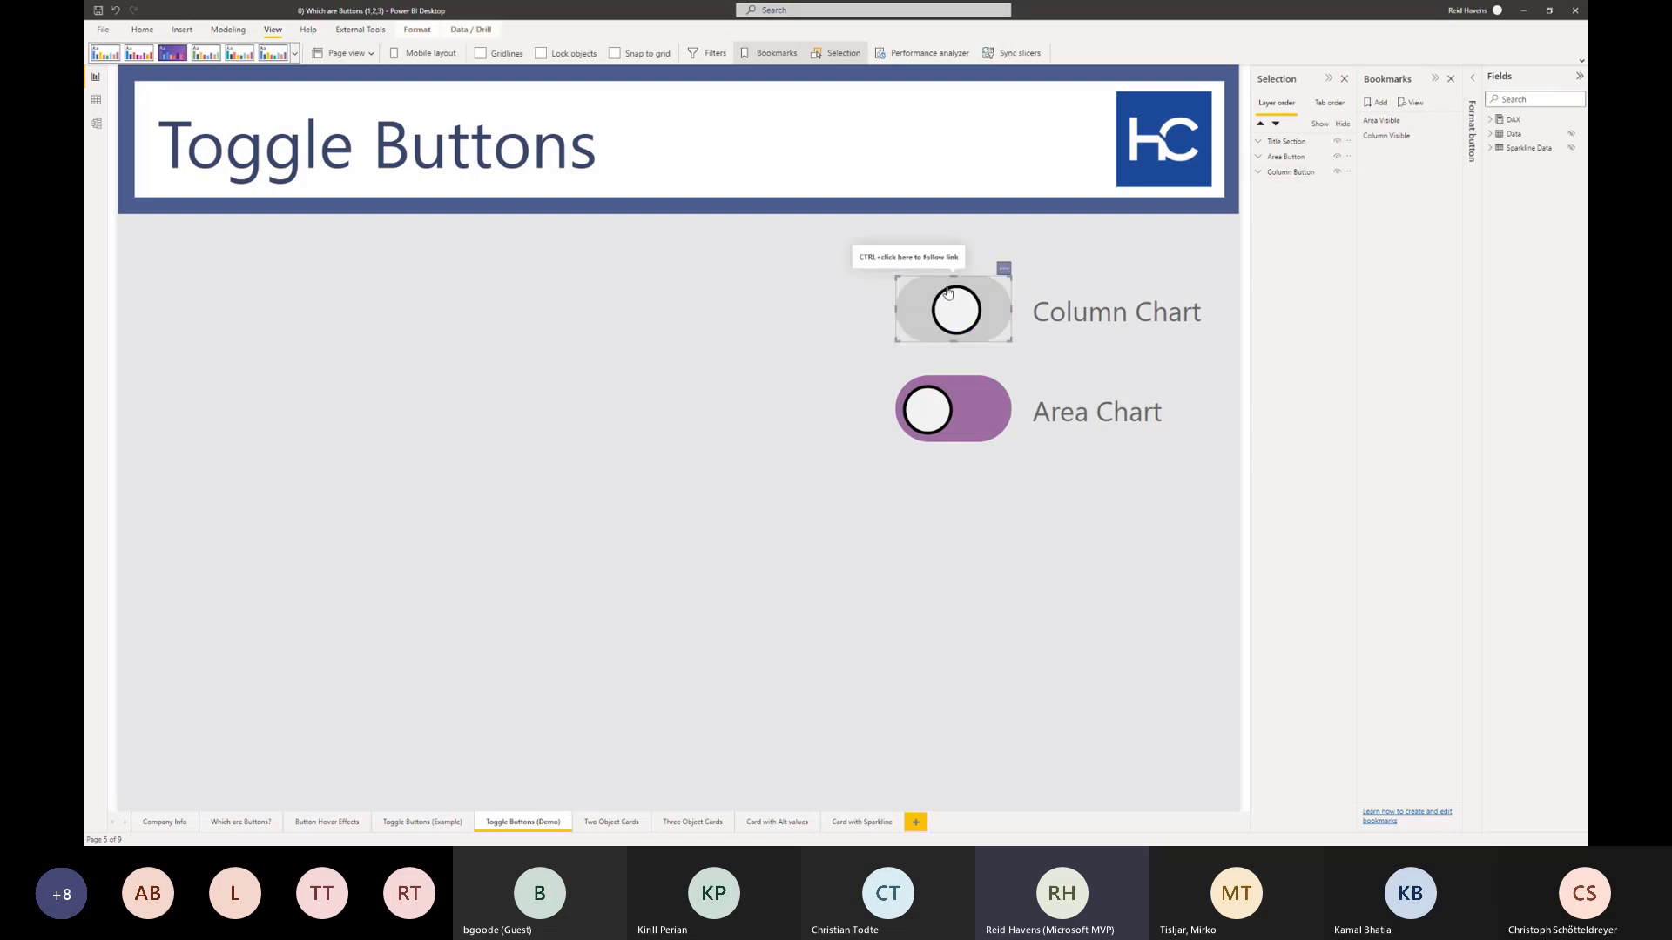
left_click(948, 293, "ctrl")
left_click(1345, 78)
left_click(1451, 78)
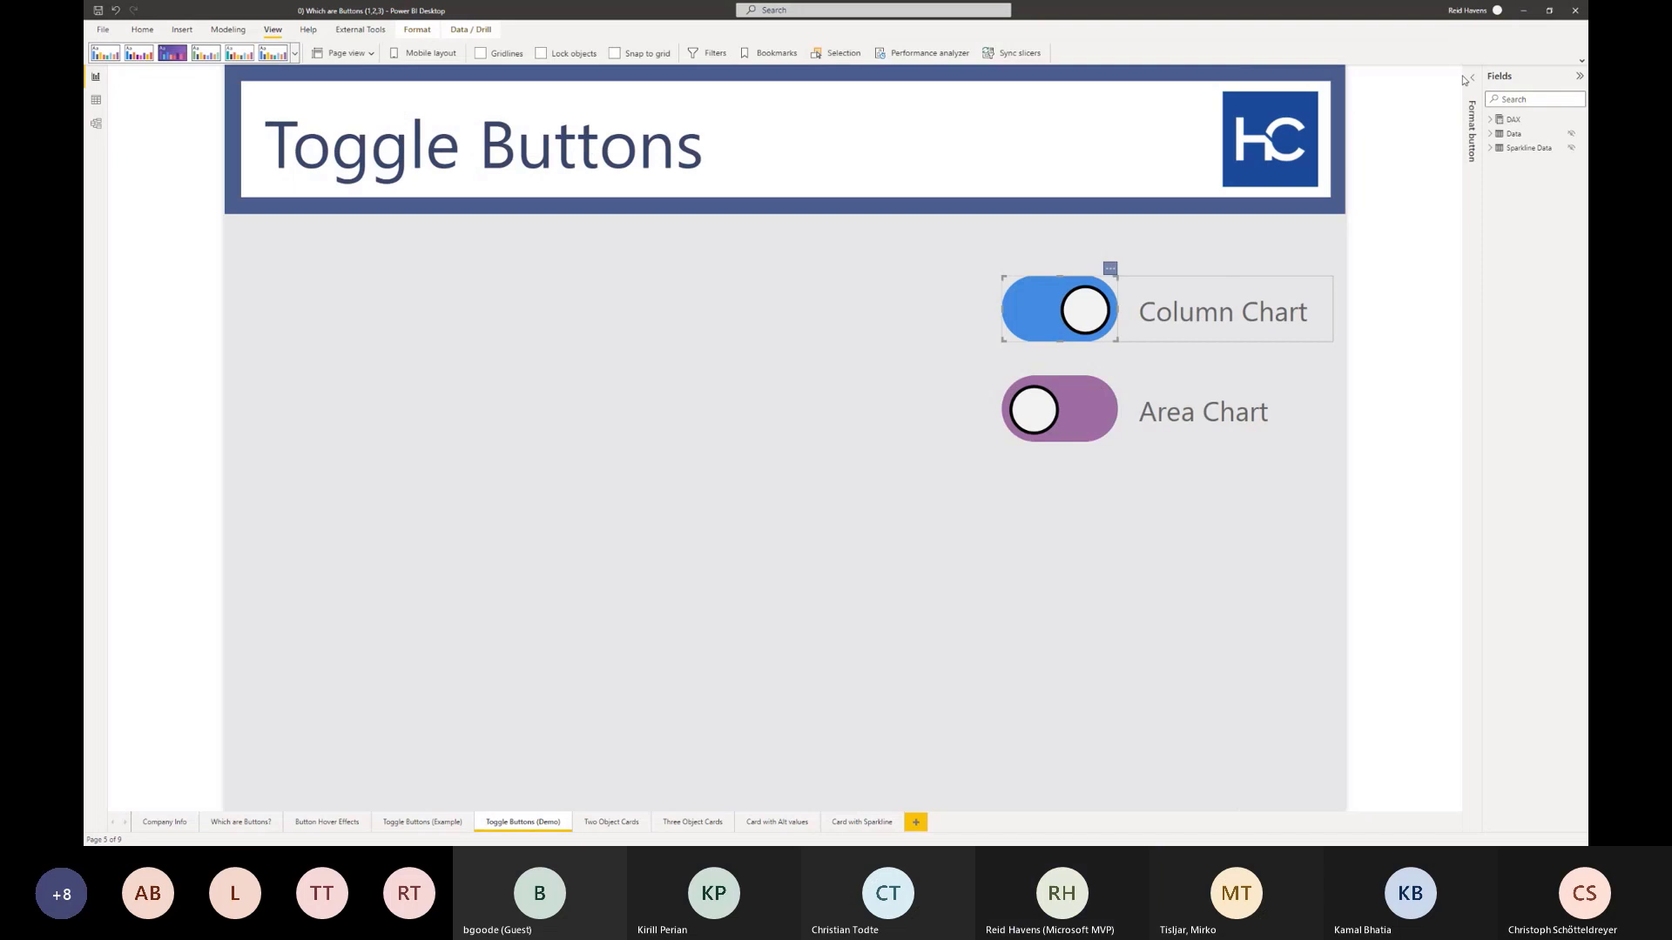
left_click(1469, 79)
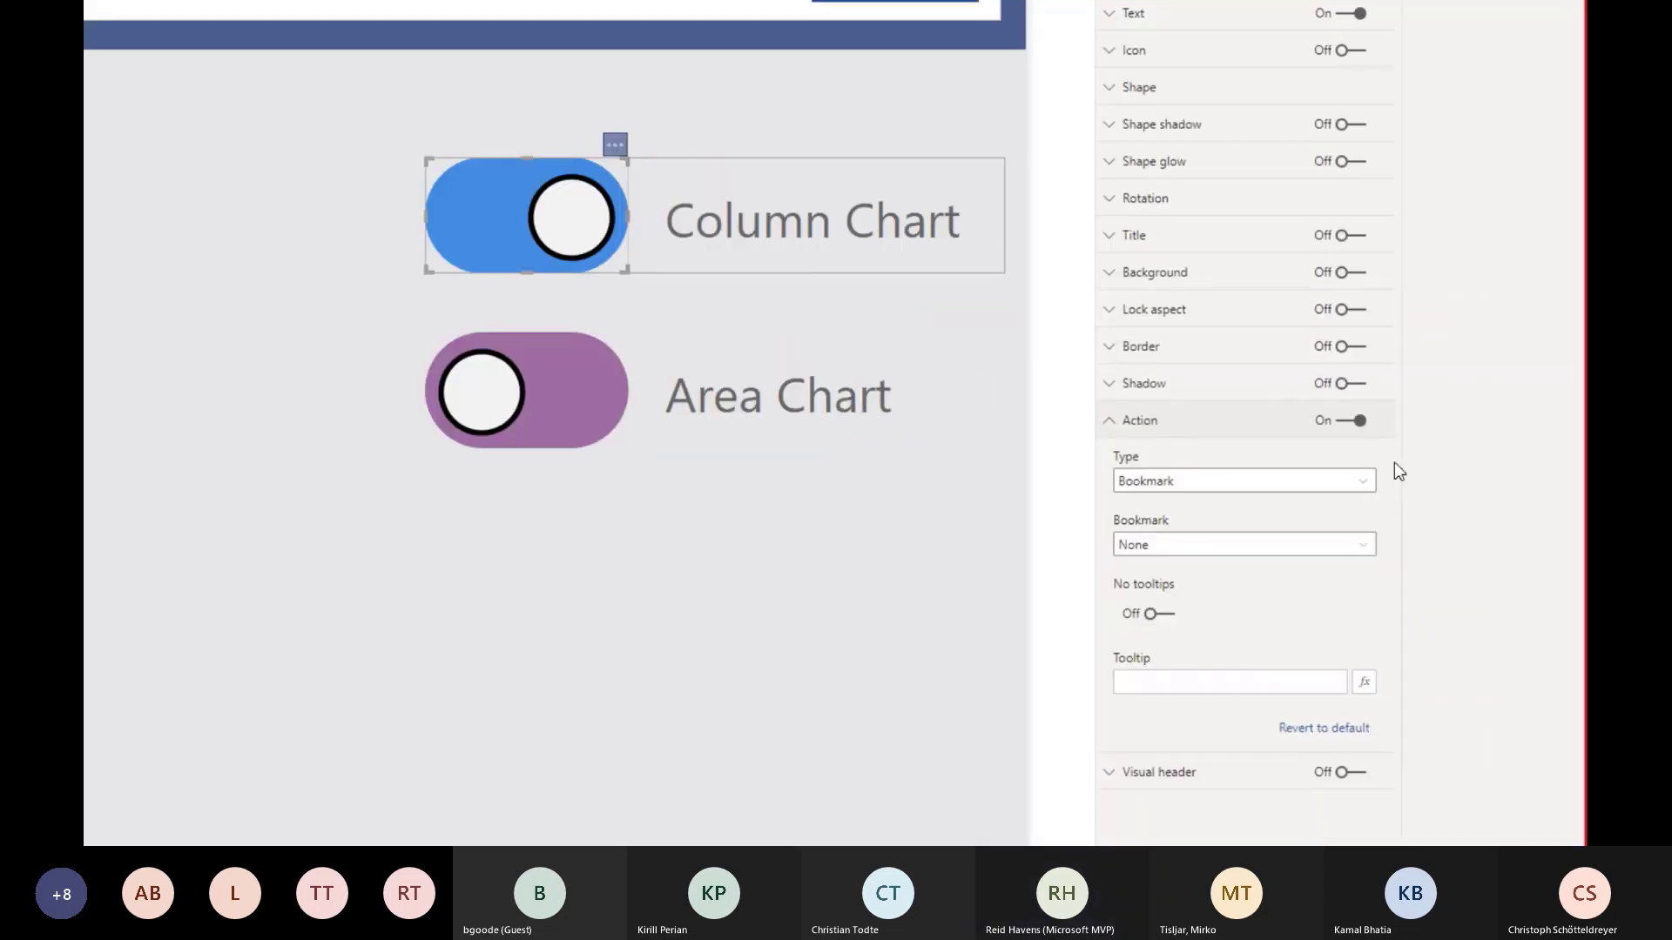
- Review the toggle's bookmark choices, keeping None, view its Fill states, and test the deselected Column Chart toggle
left_click(1223, 545)
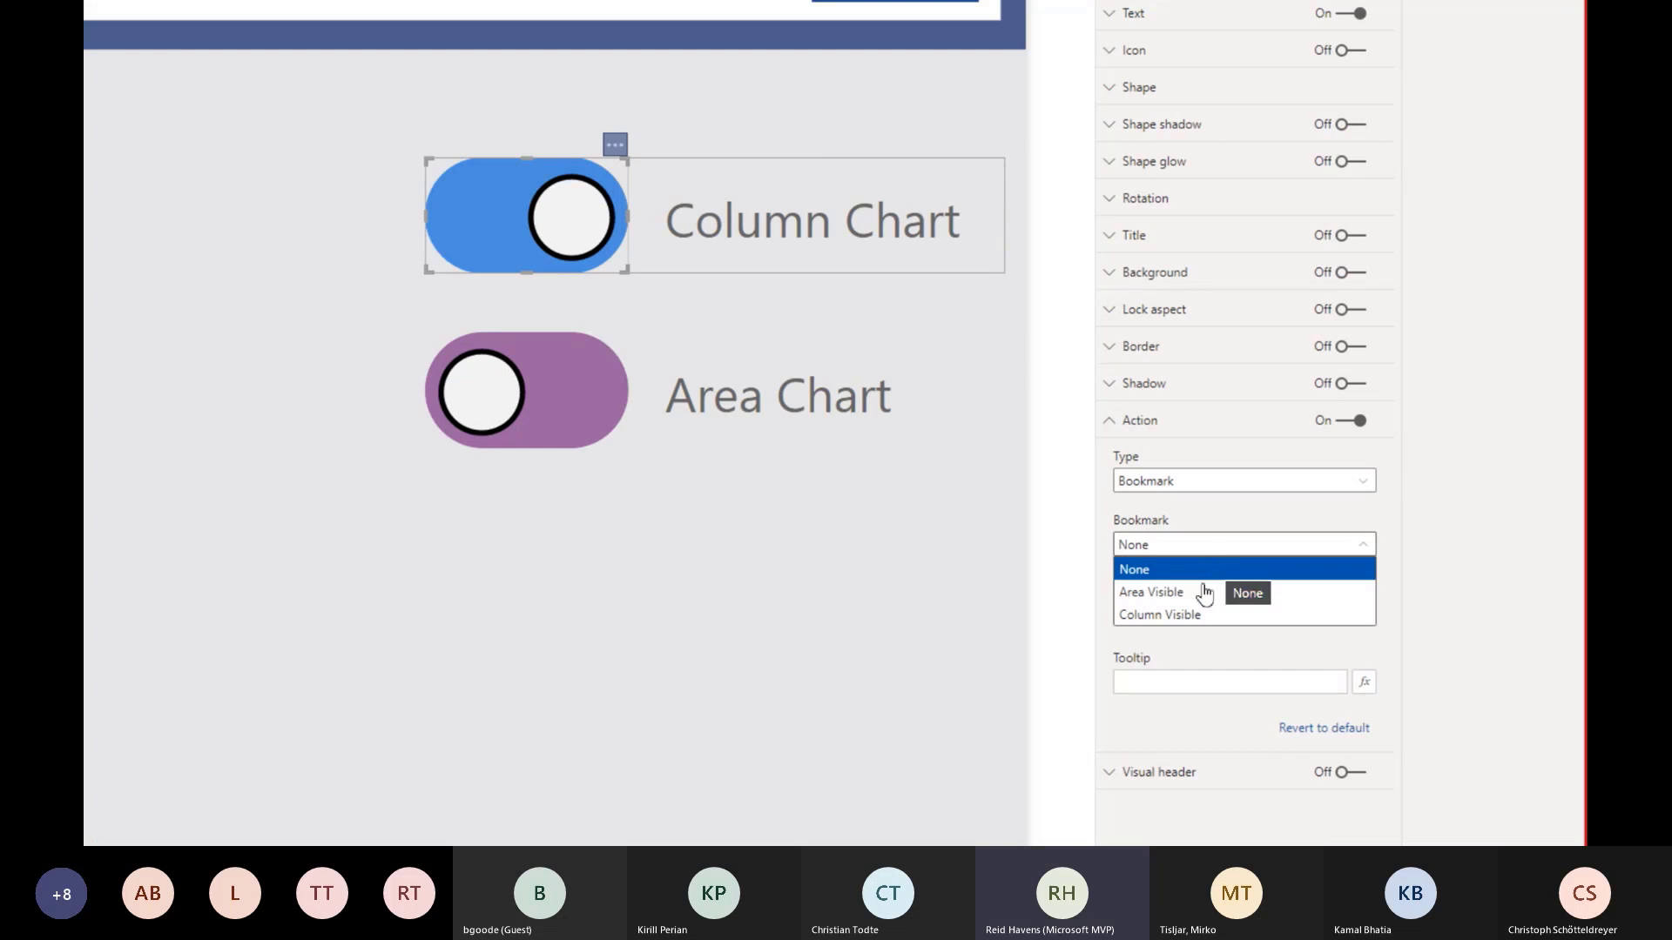
left_click(1215, 567)
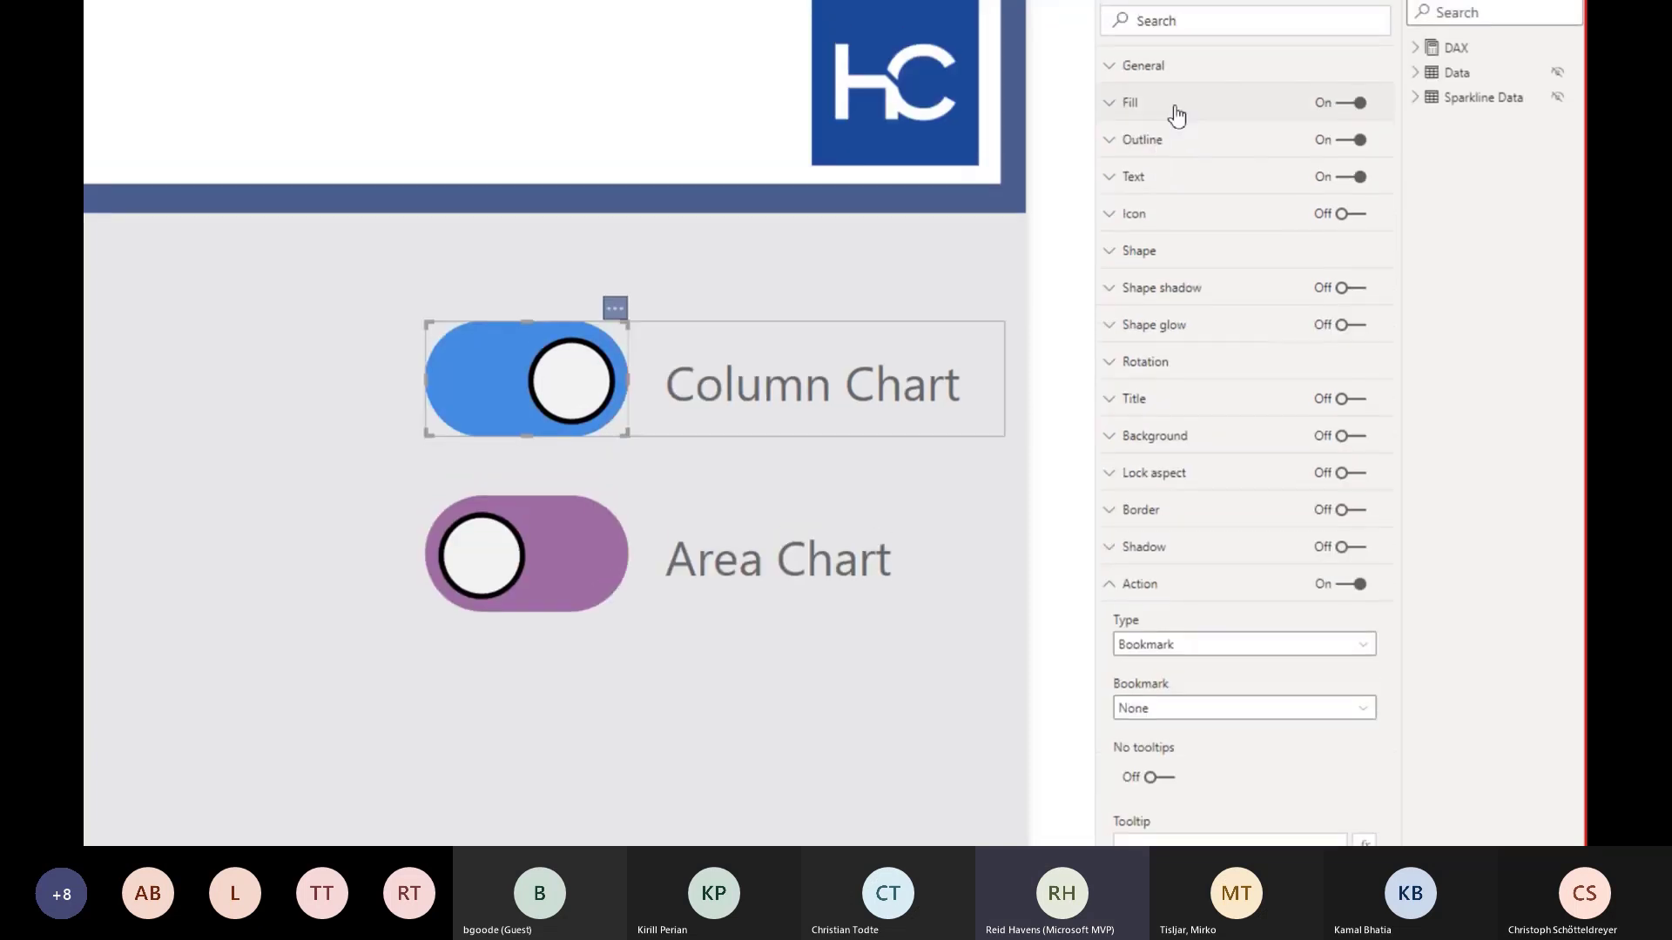
left_click(1176, 105)
left_click(1219, 141)
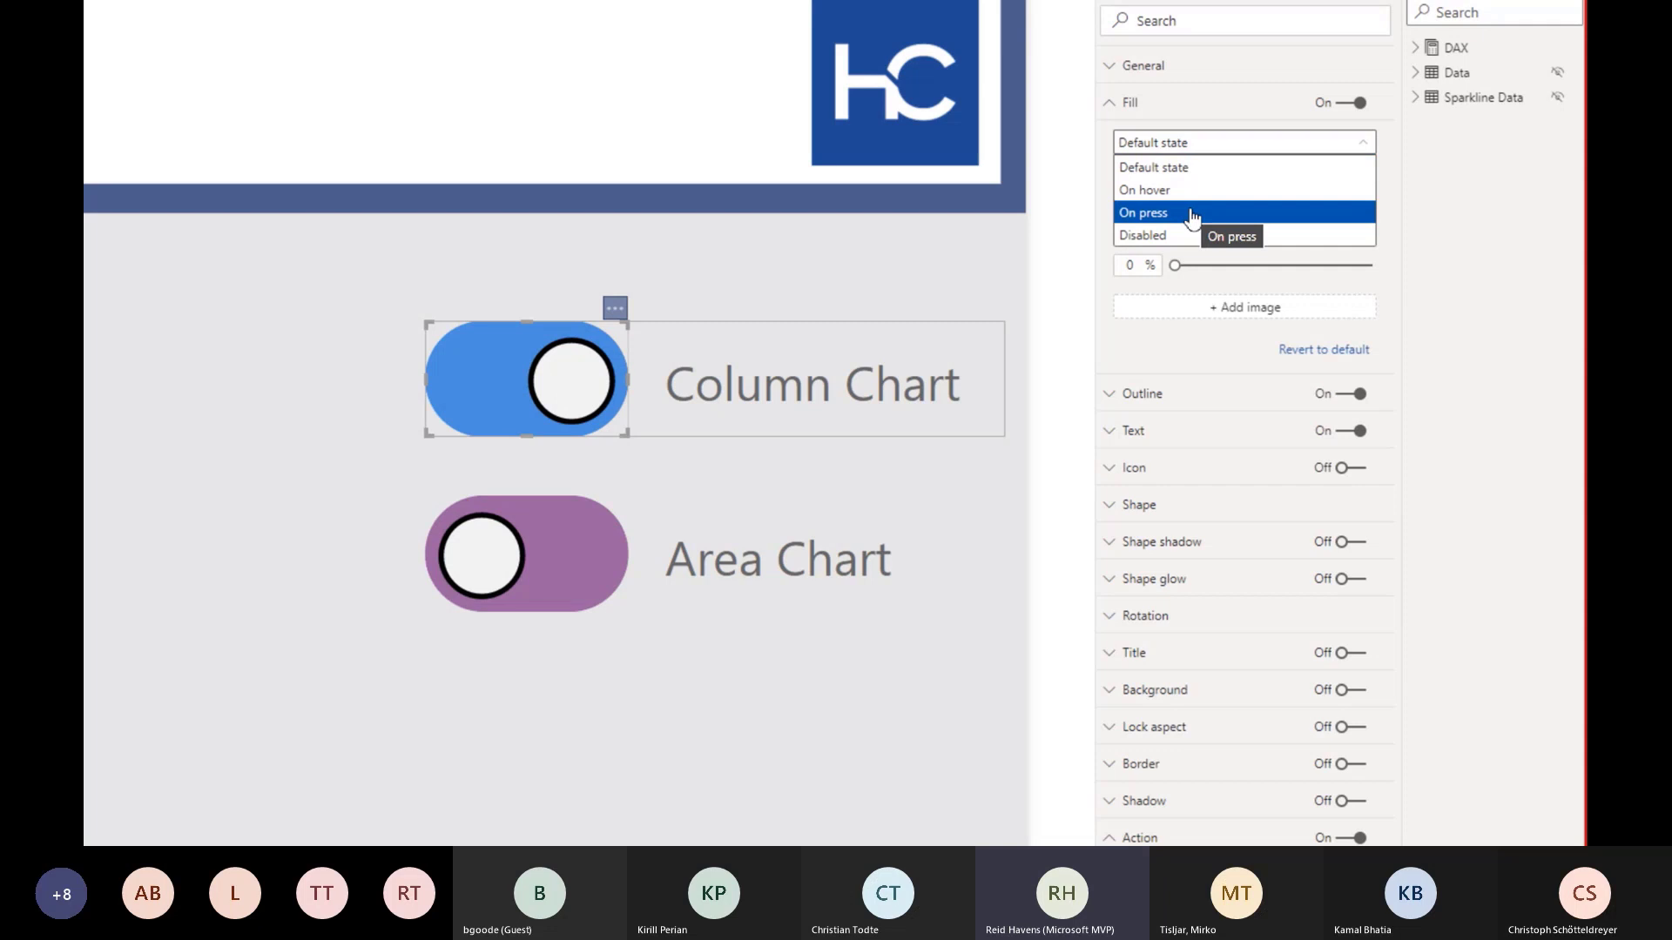
left_click(645, 252)
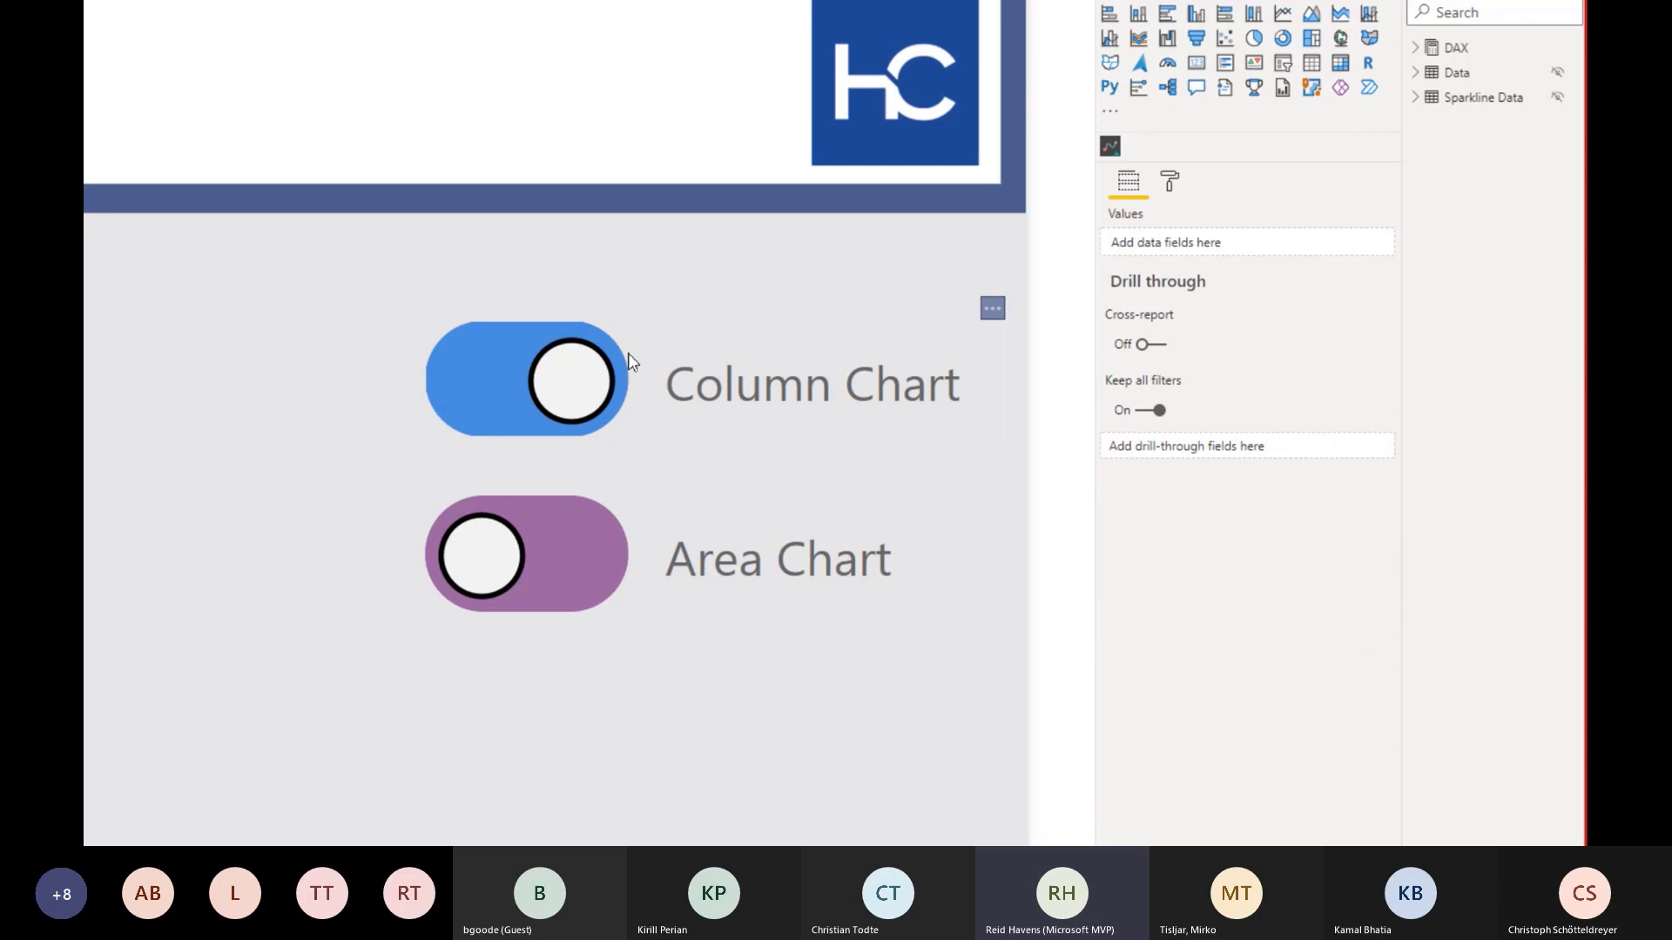
left_click(569, 385, "ctrl")
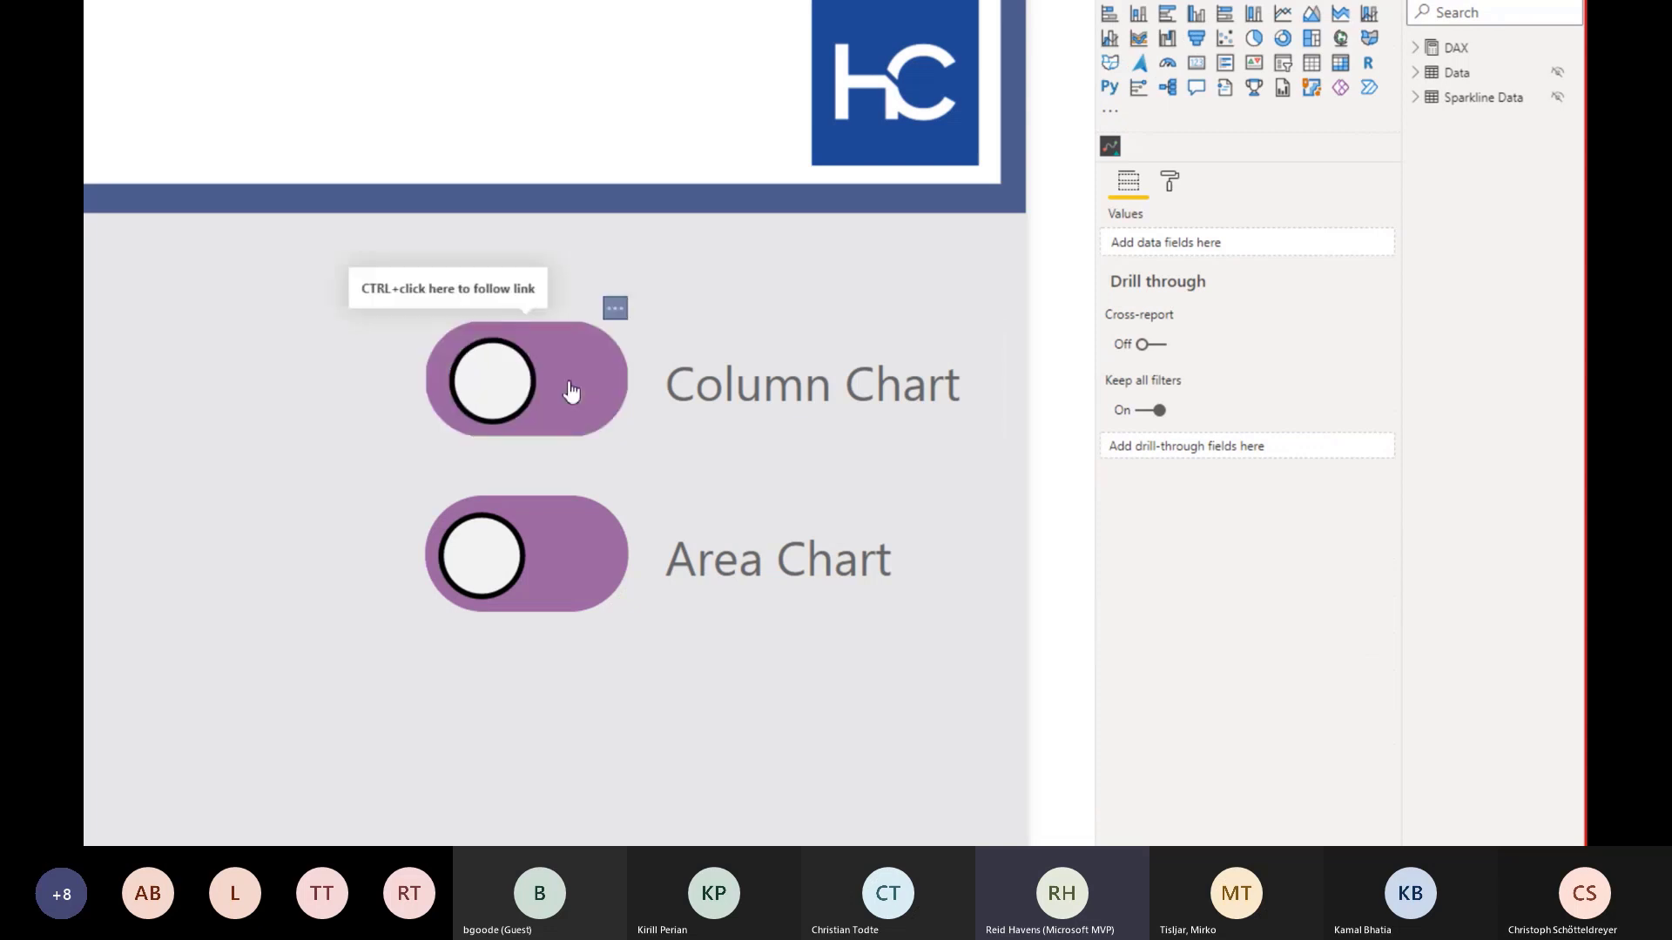
- Test the Column Chart toggle and repeatedly hide and show the Column Button layer, leaving it visible
left_click_drag(571, 391, 567, 399)
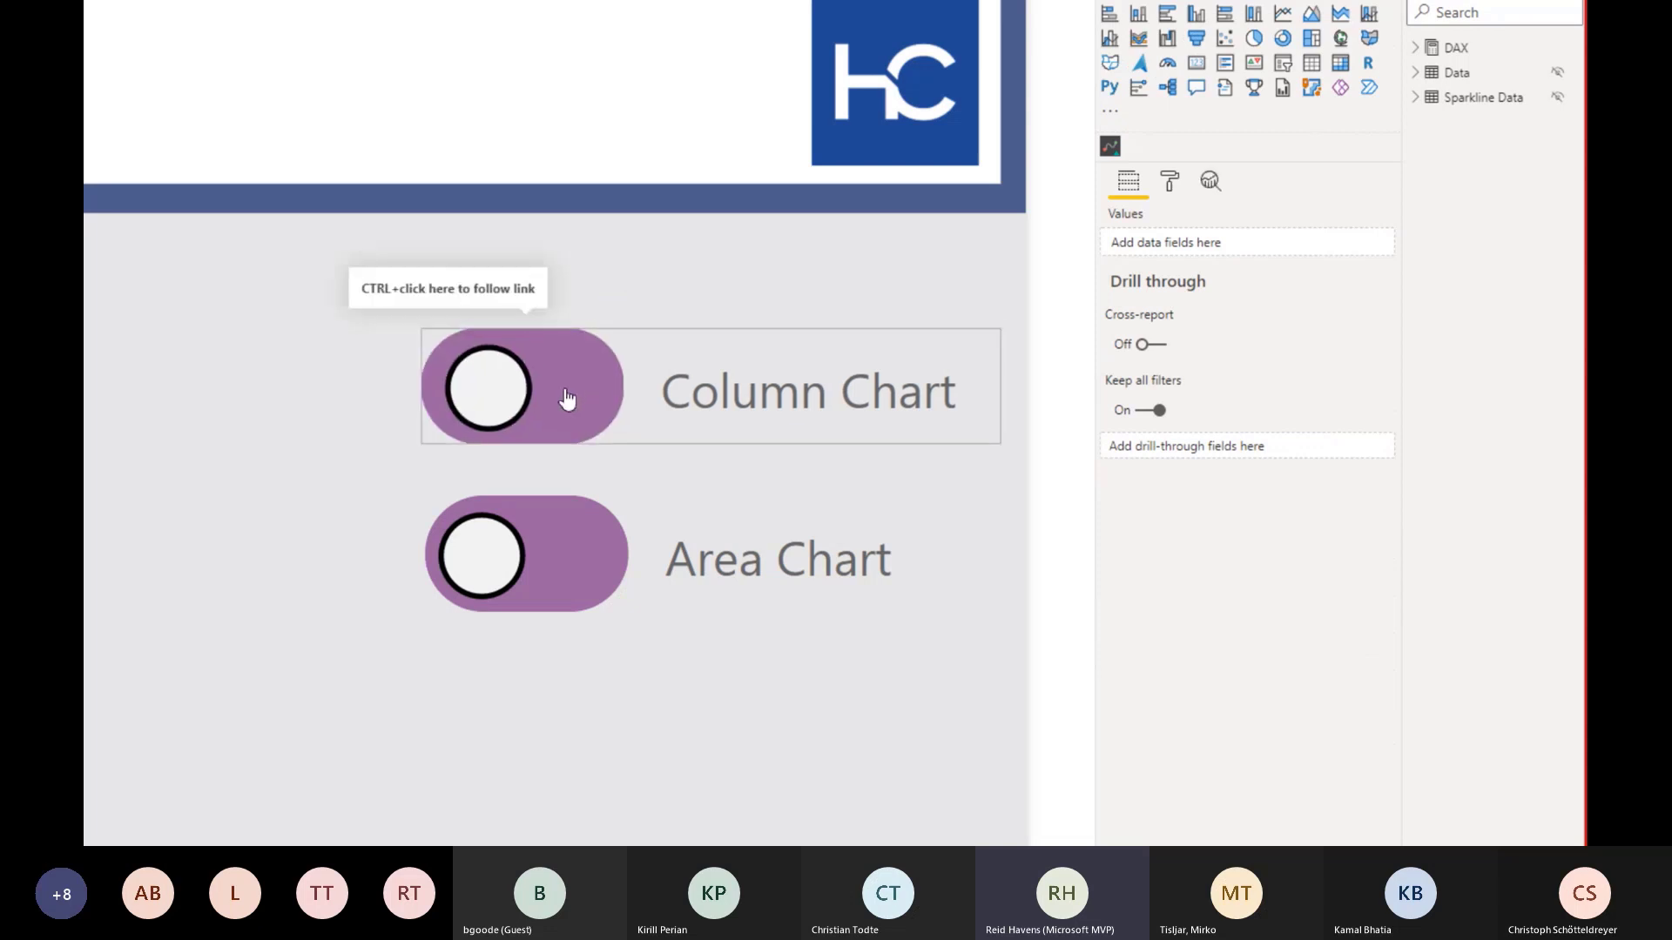
left_click(567, 399, "ctrl")
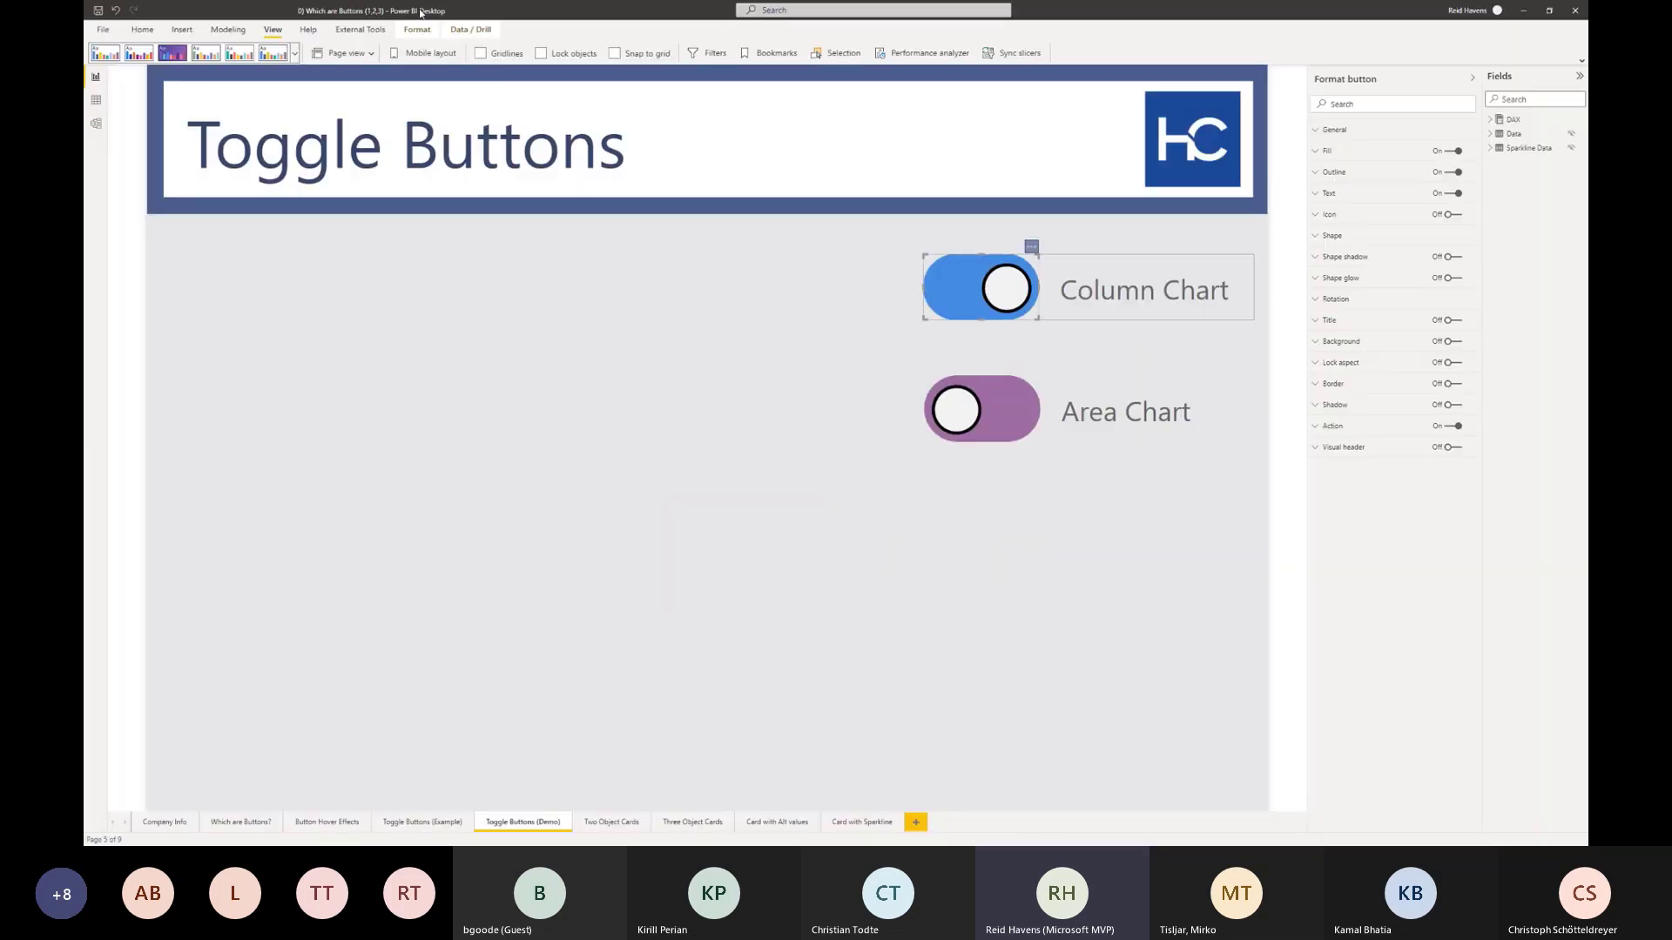
left_click(853, 58)
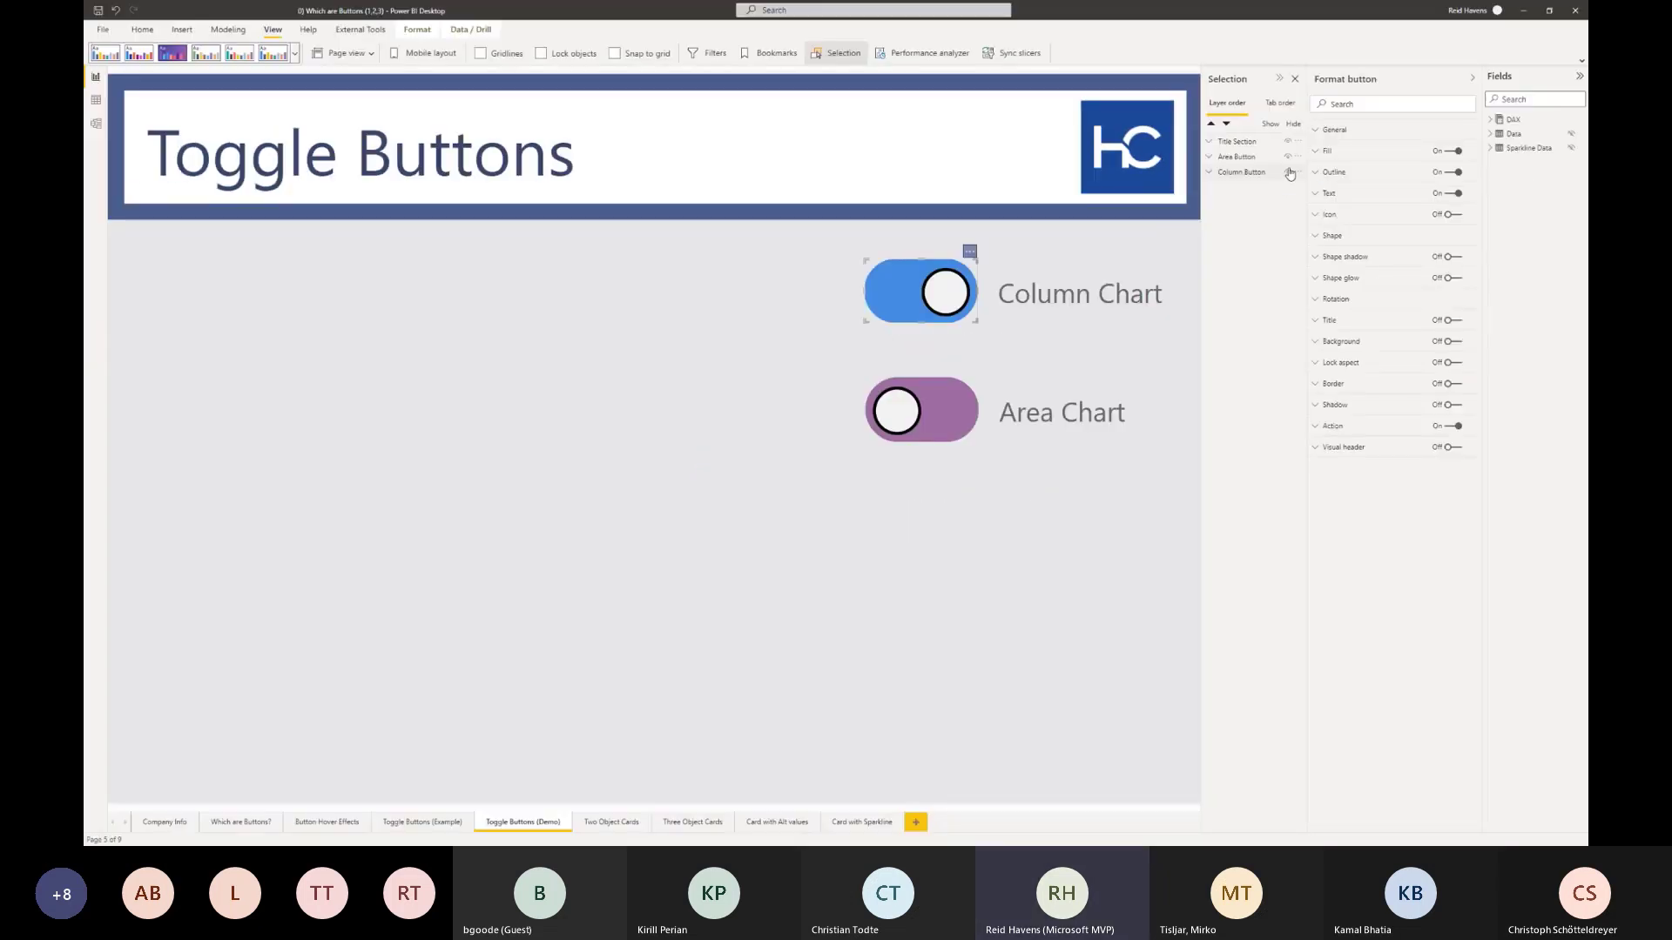
left_click(1289, 173)
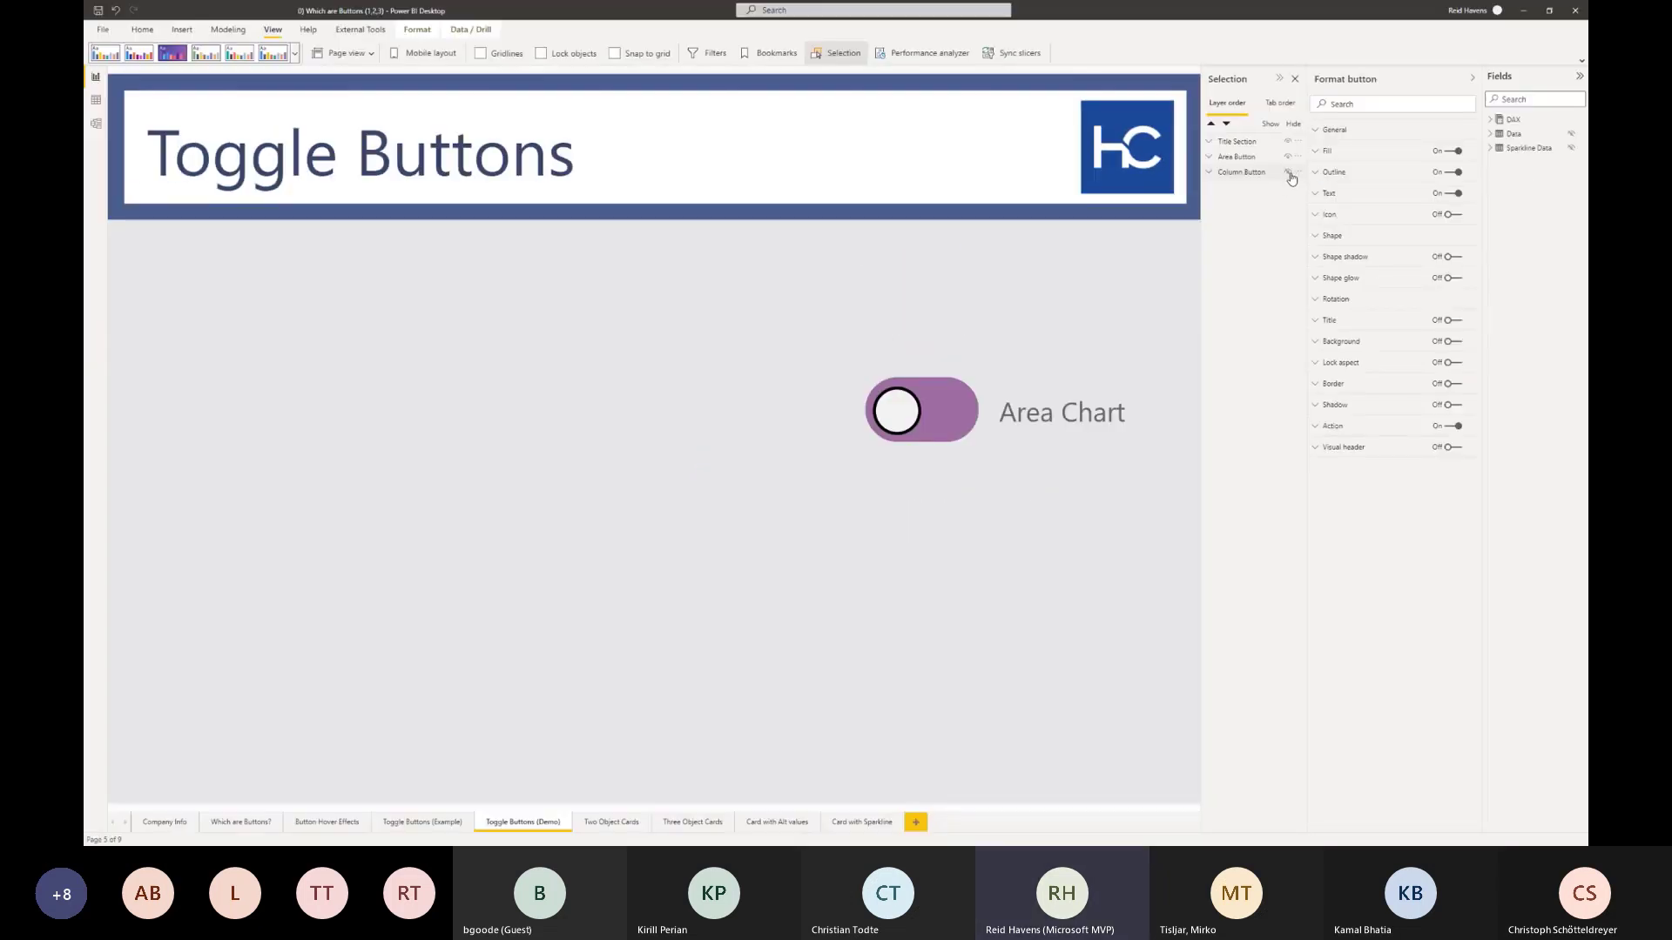
left_click(1290, 173)
left_click(1290, 173)
left_click(1290, 174)
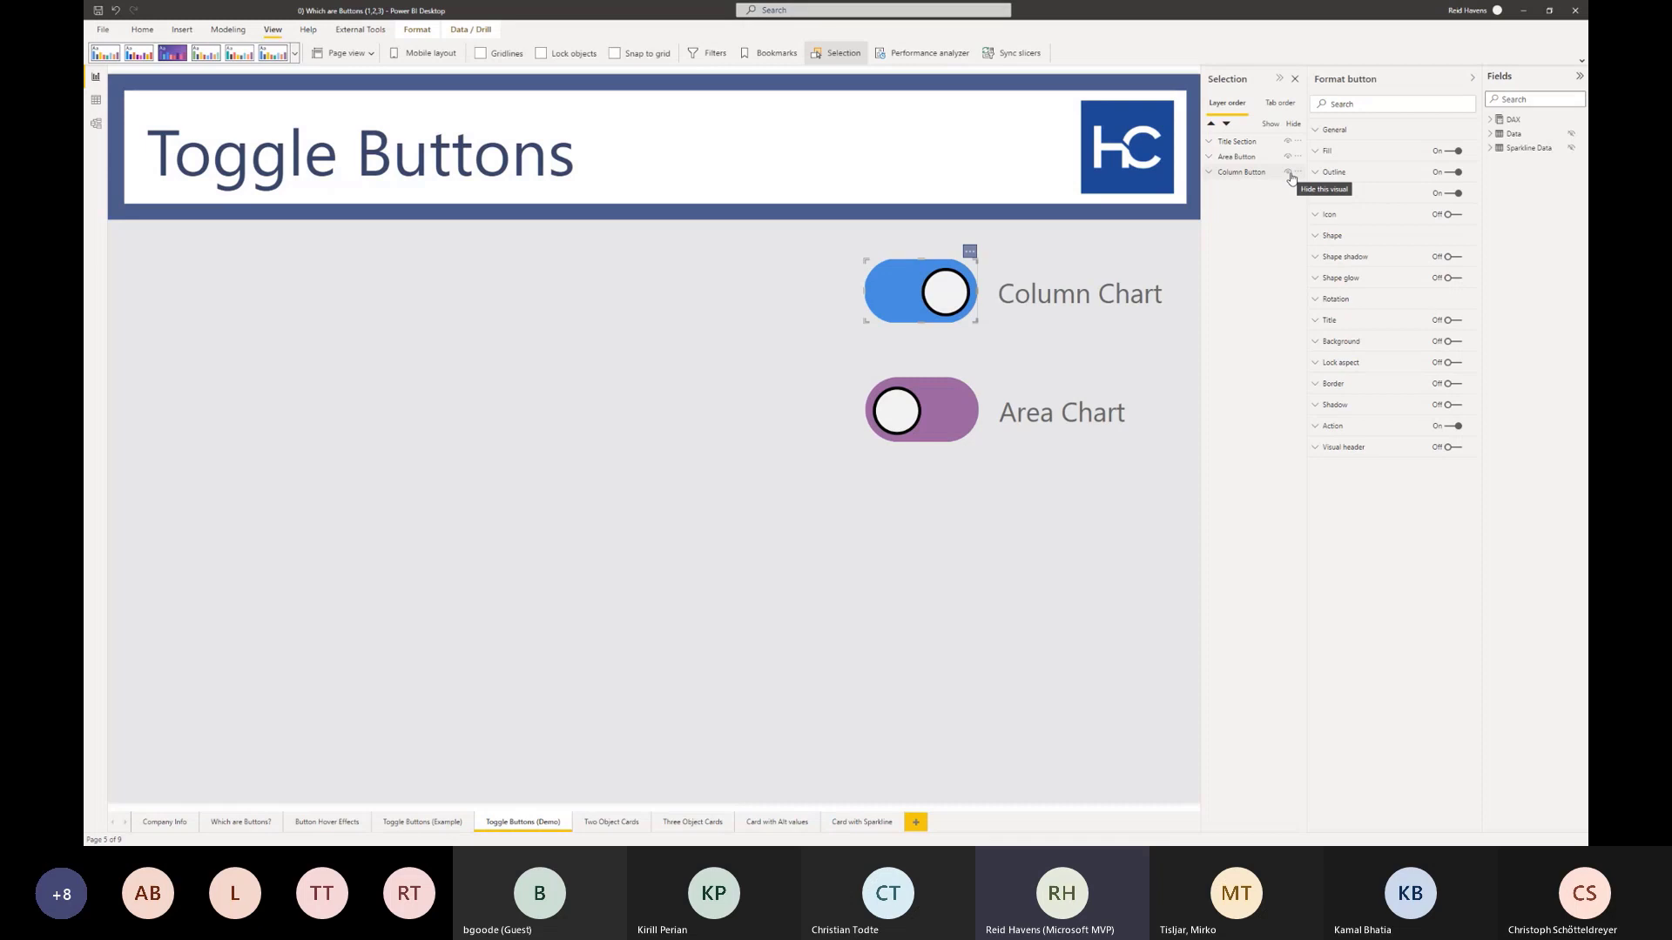
left_click(1290, 174)
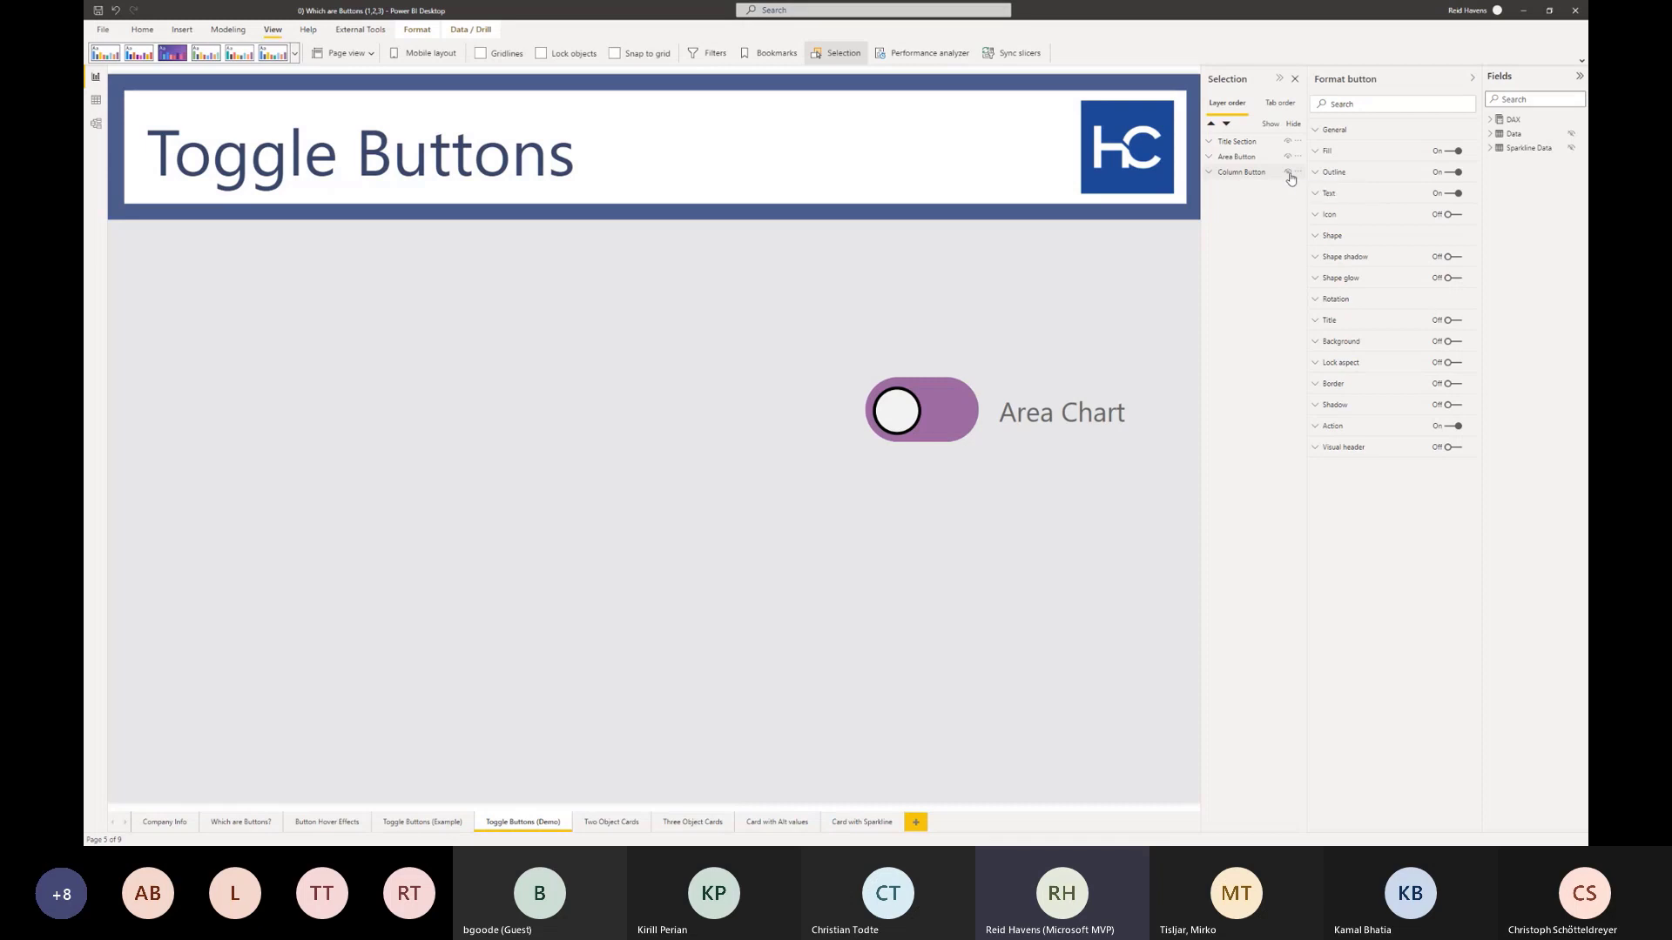
left_click(1290, 174)
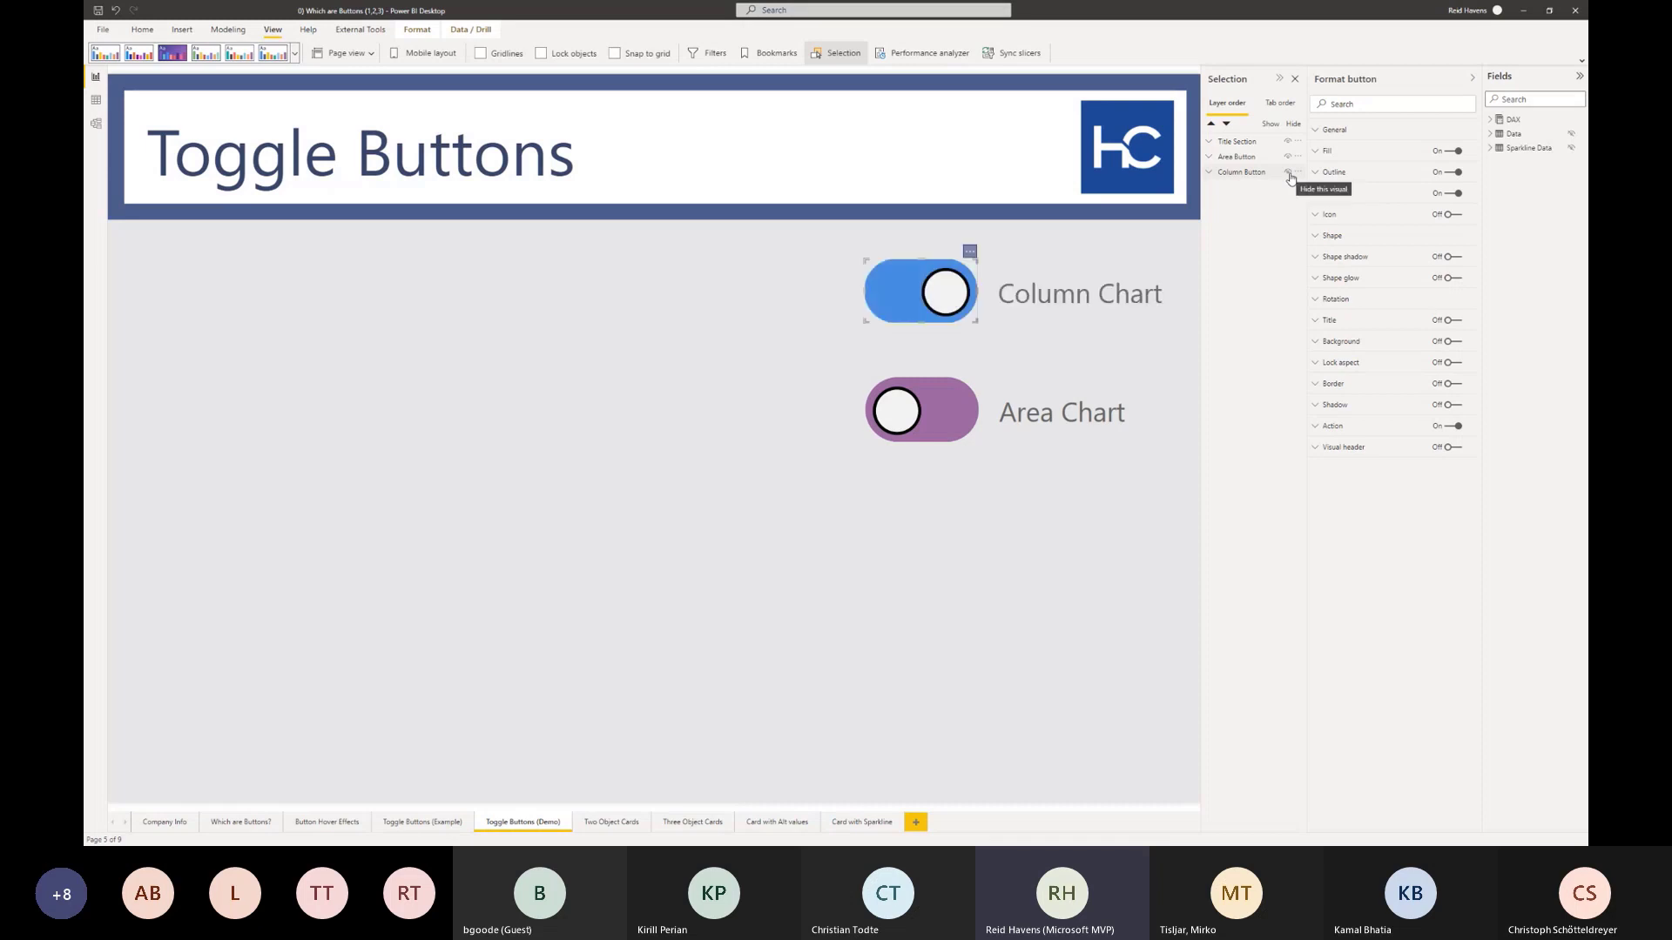
- Open the Toggle Buttons (Example) page and switch between its area and column charts, finishing on the column chart
left_click(431, 827)
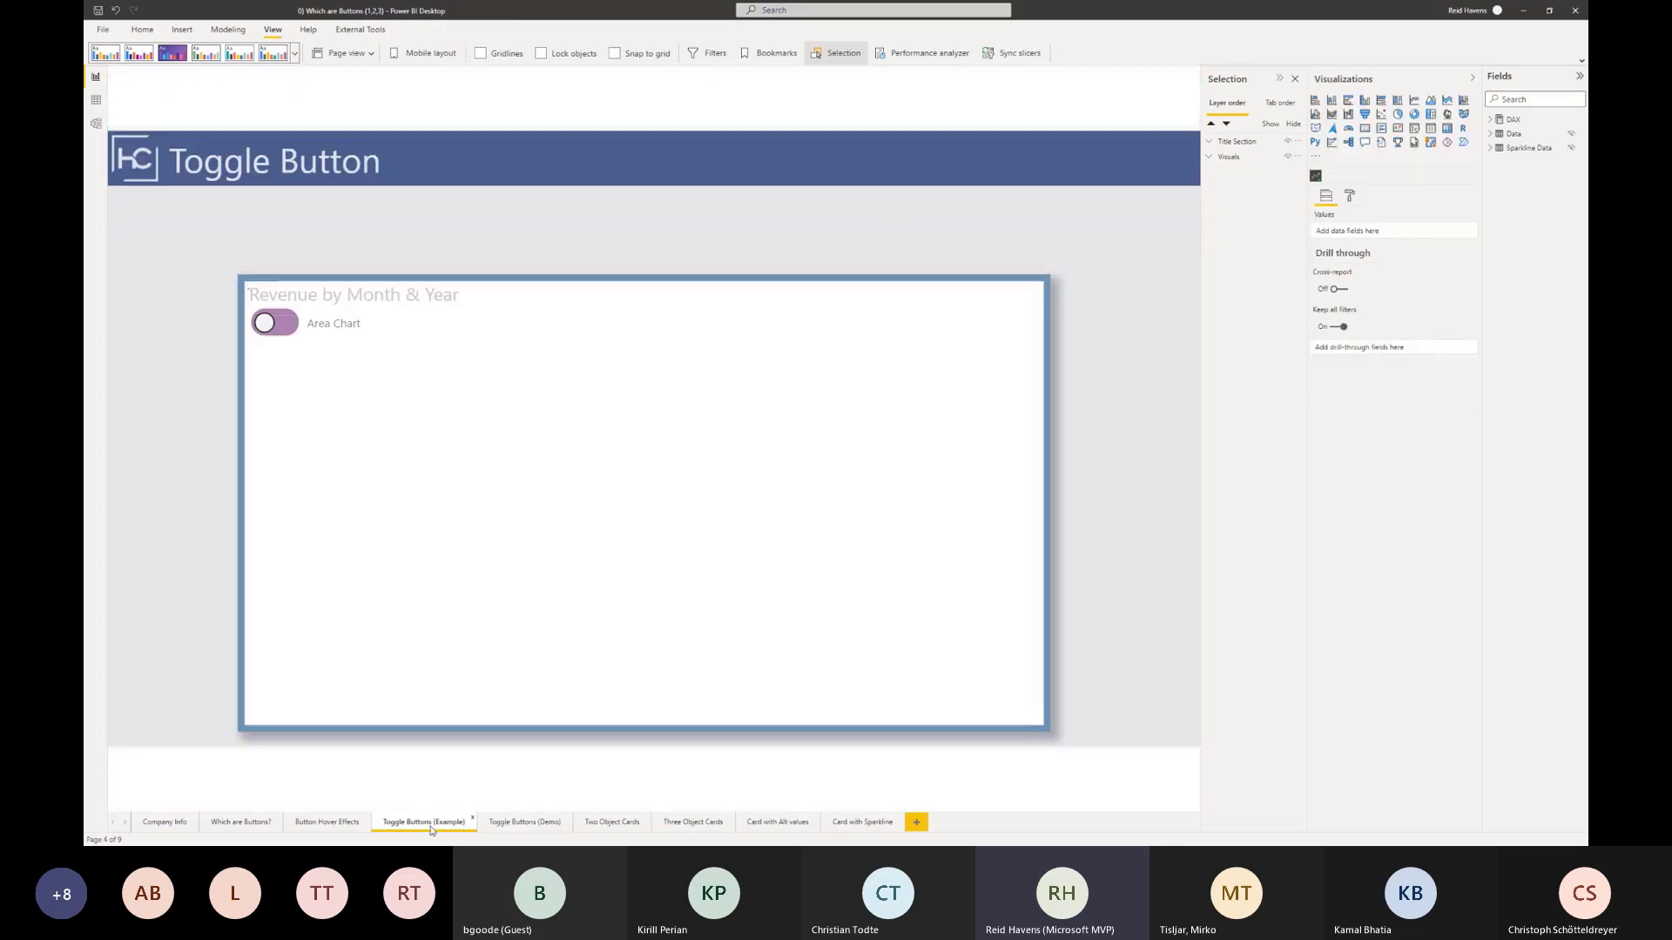
left_click(282, 326)
left_click(280, 327)
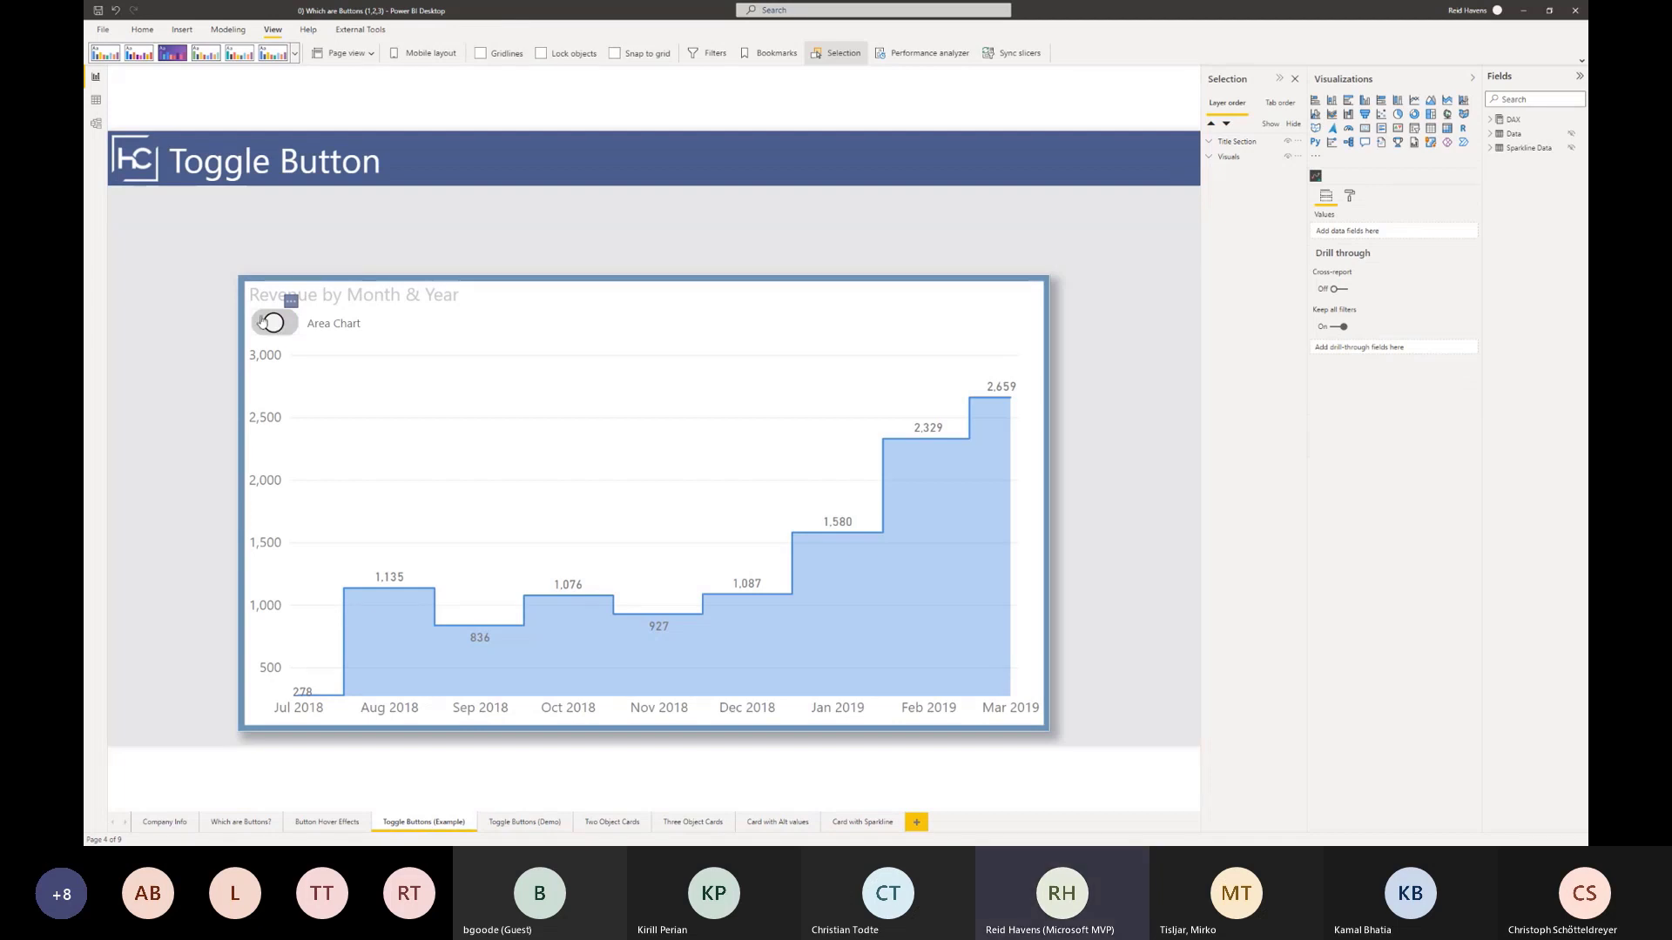
left_click(271, 336)
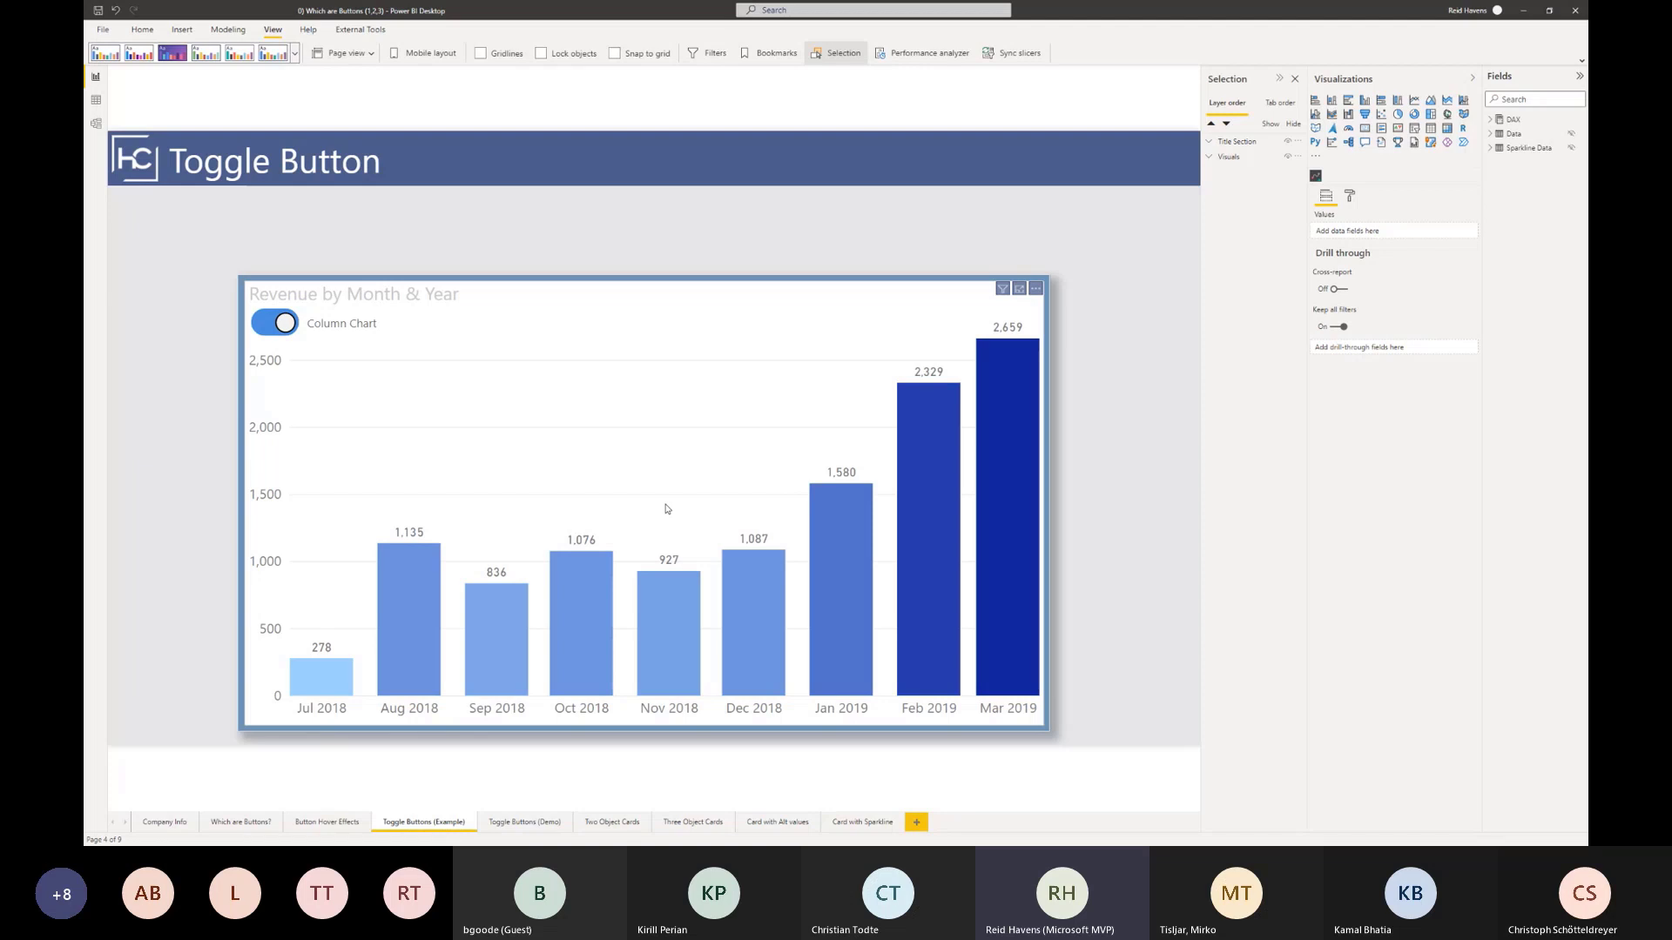
- Return to the Toggle Buttons (Demo) page, select the Column Chart toggle button, and close the layer selection list
left_click(522, 825)
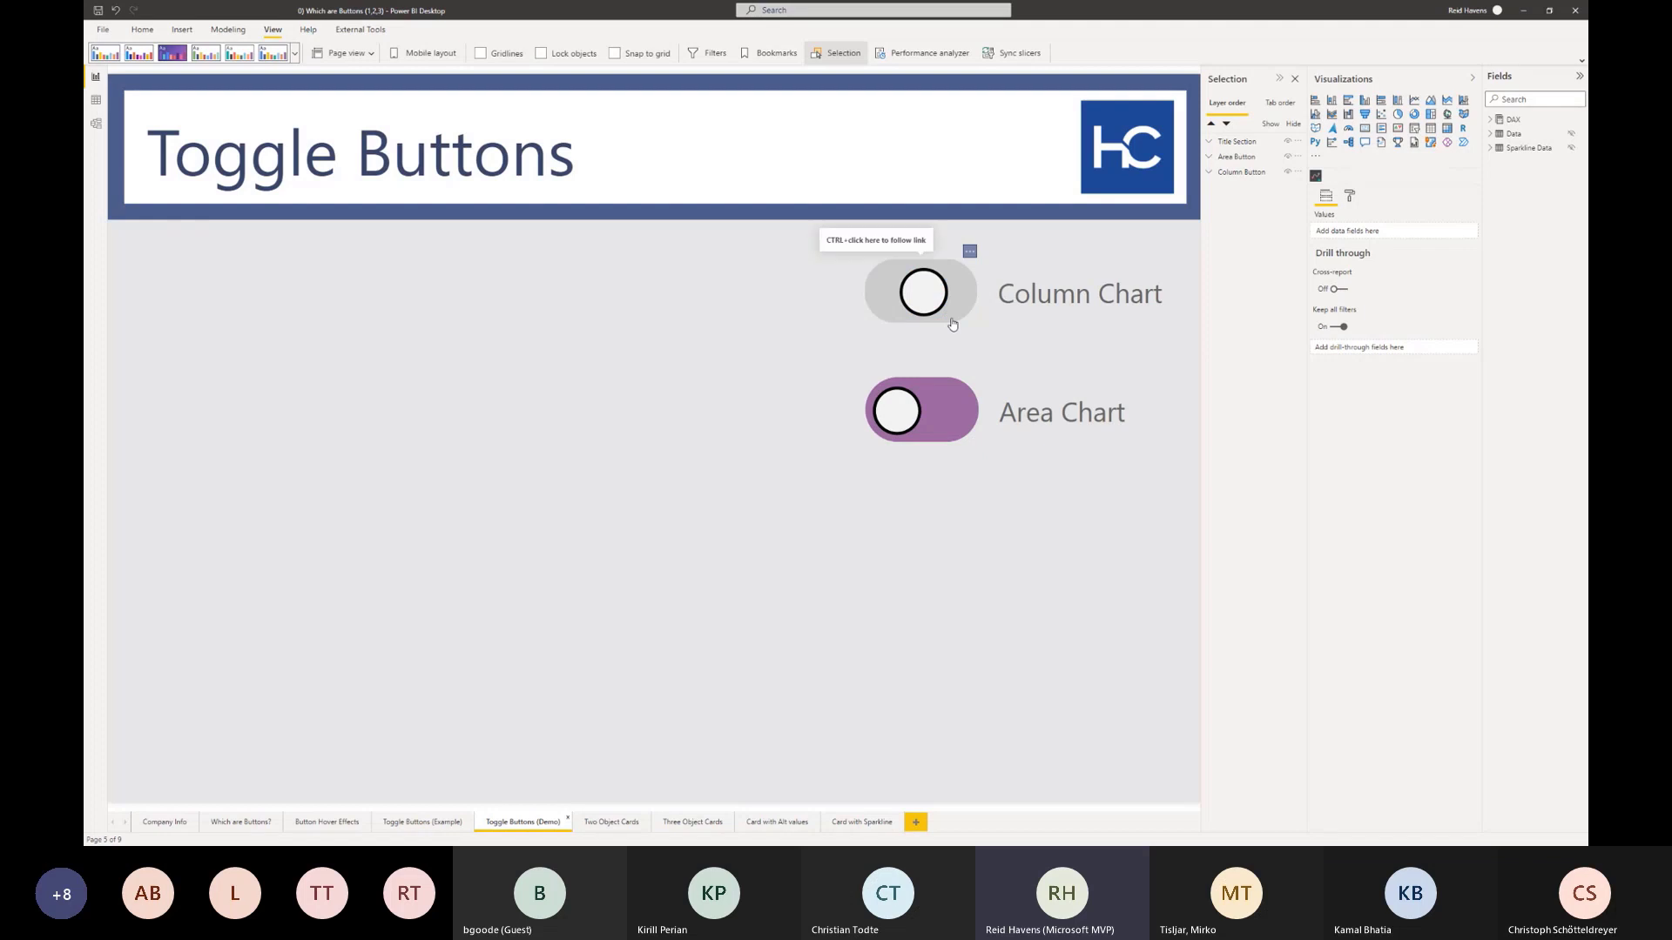
left_click(949, 308)
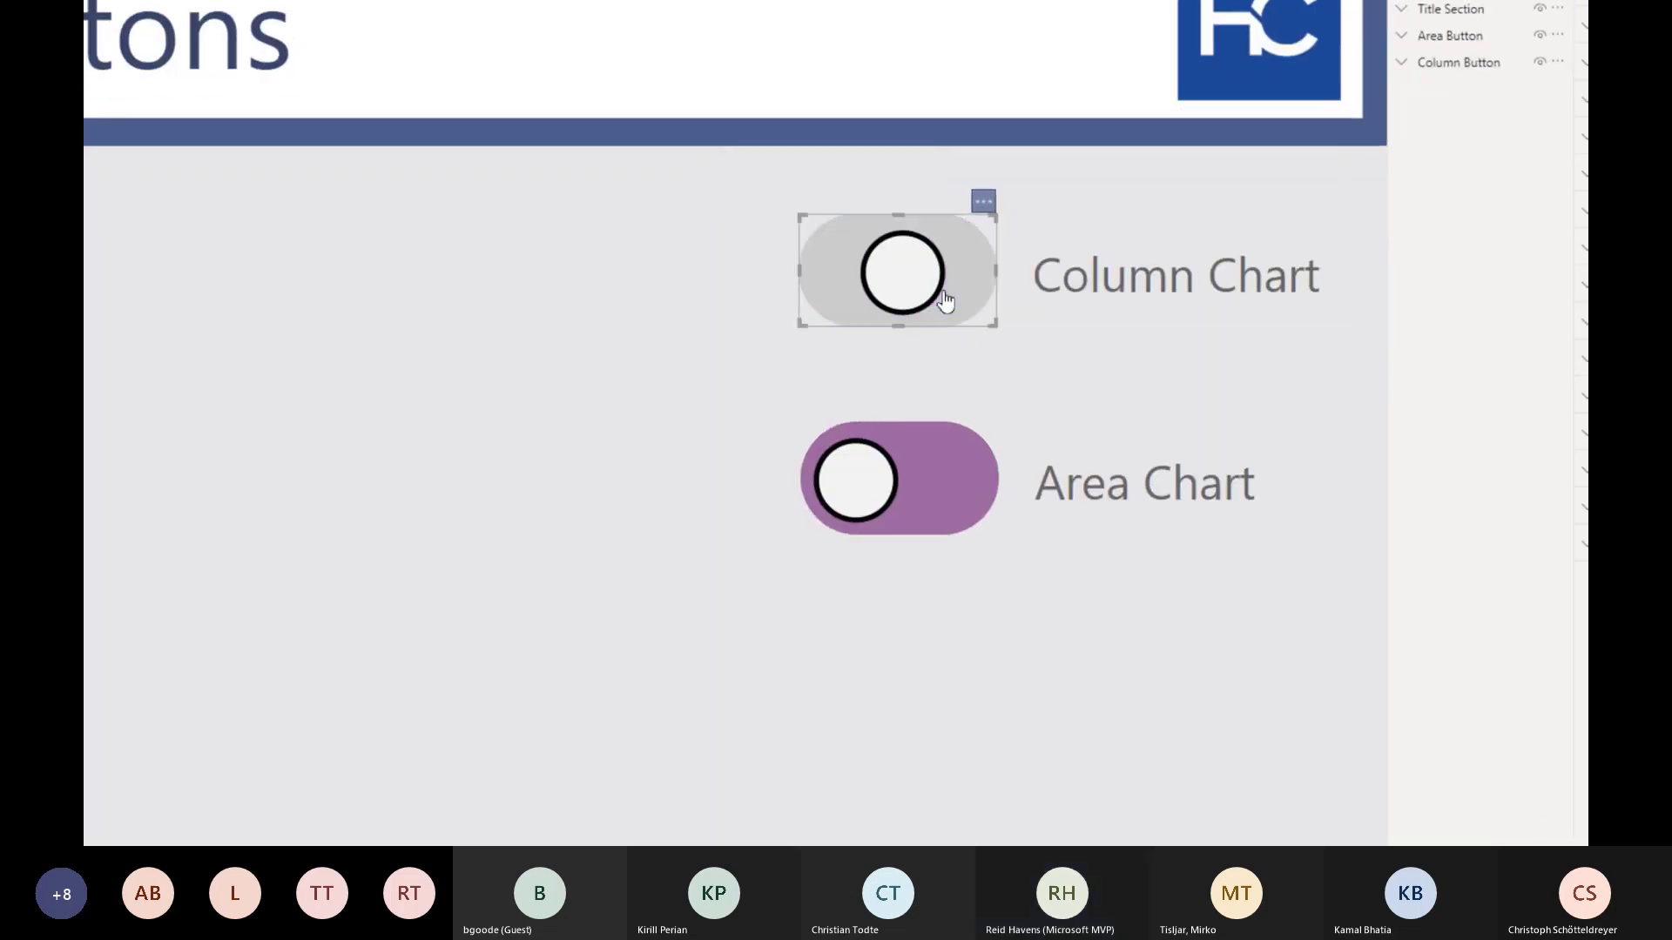
left_click(946, 301, "ctrl")
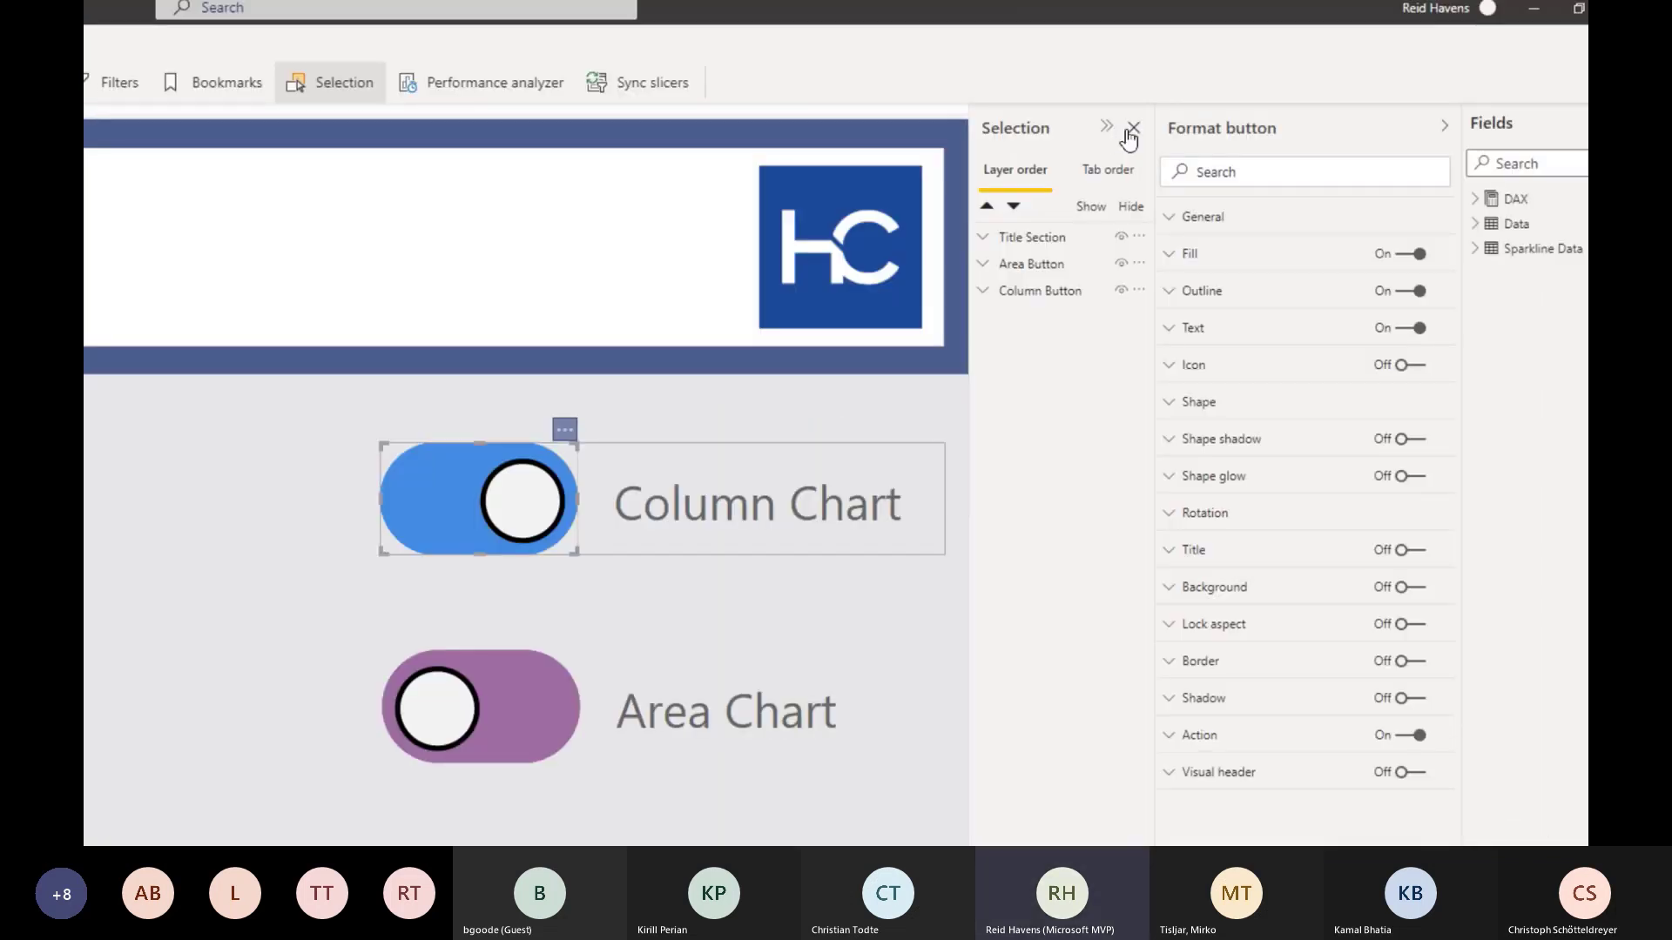
left_click(1136, 129)
left_click(1572, 123)
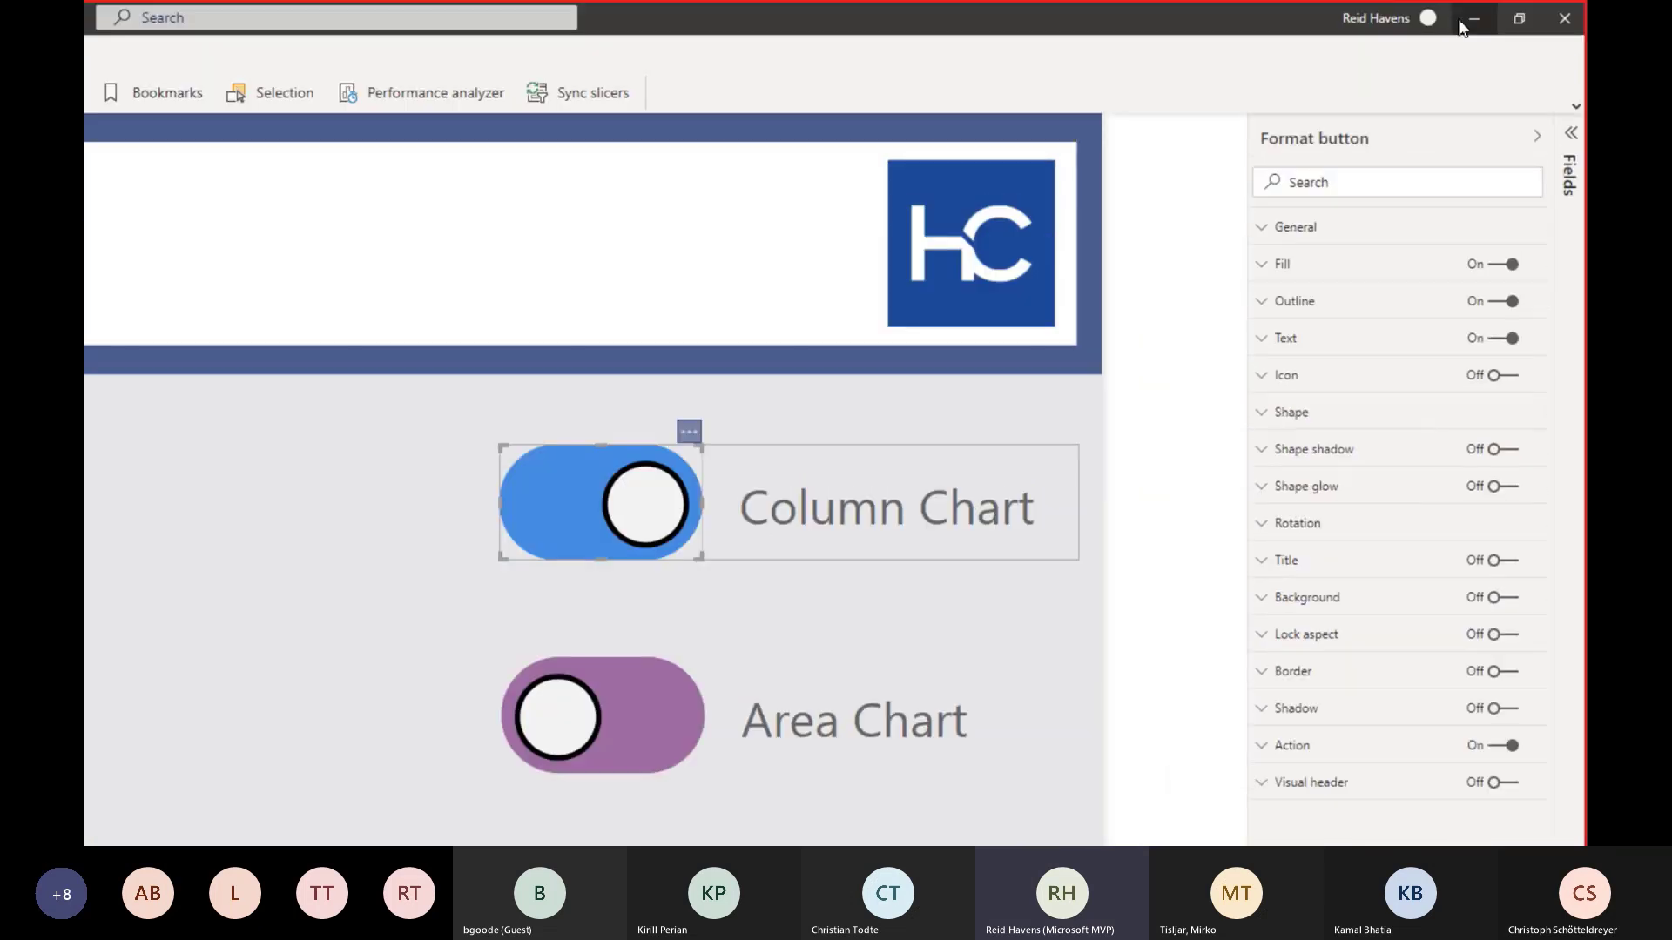
left_click(1570, 132)
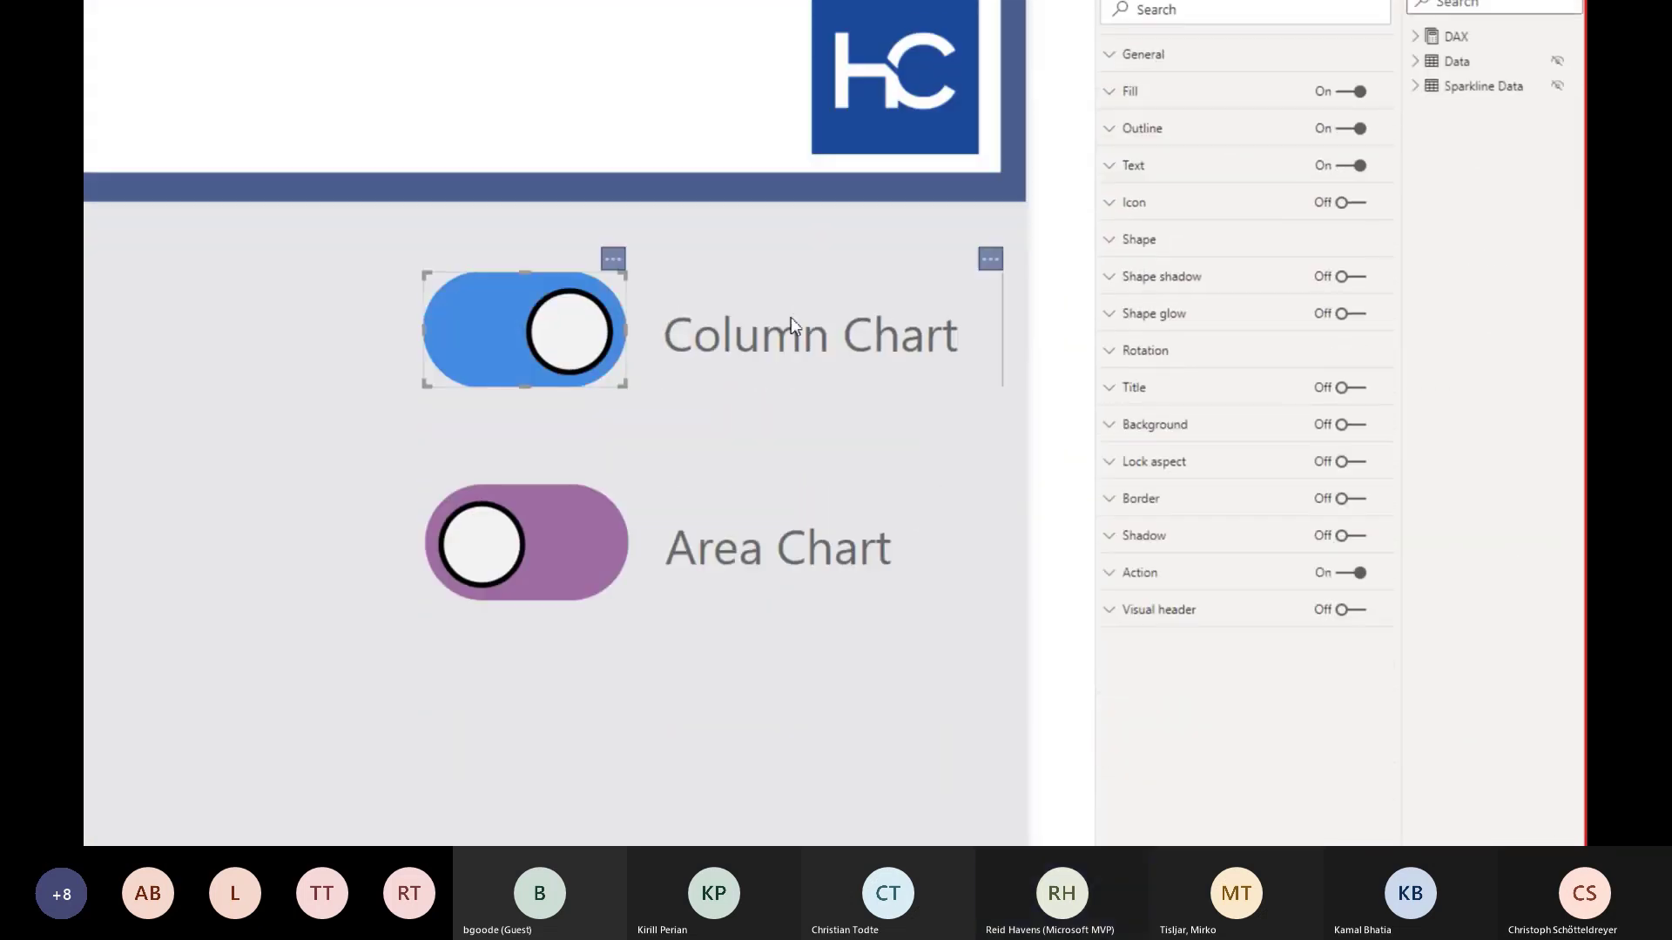
- Check the toggle's Fill settings and view the shapes offered for its default state, keeping Rectangle
left_click(1125, 92)
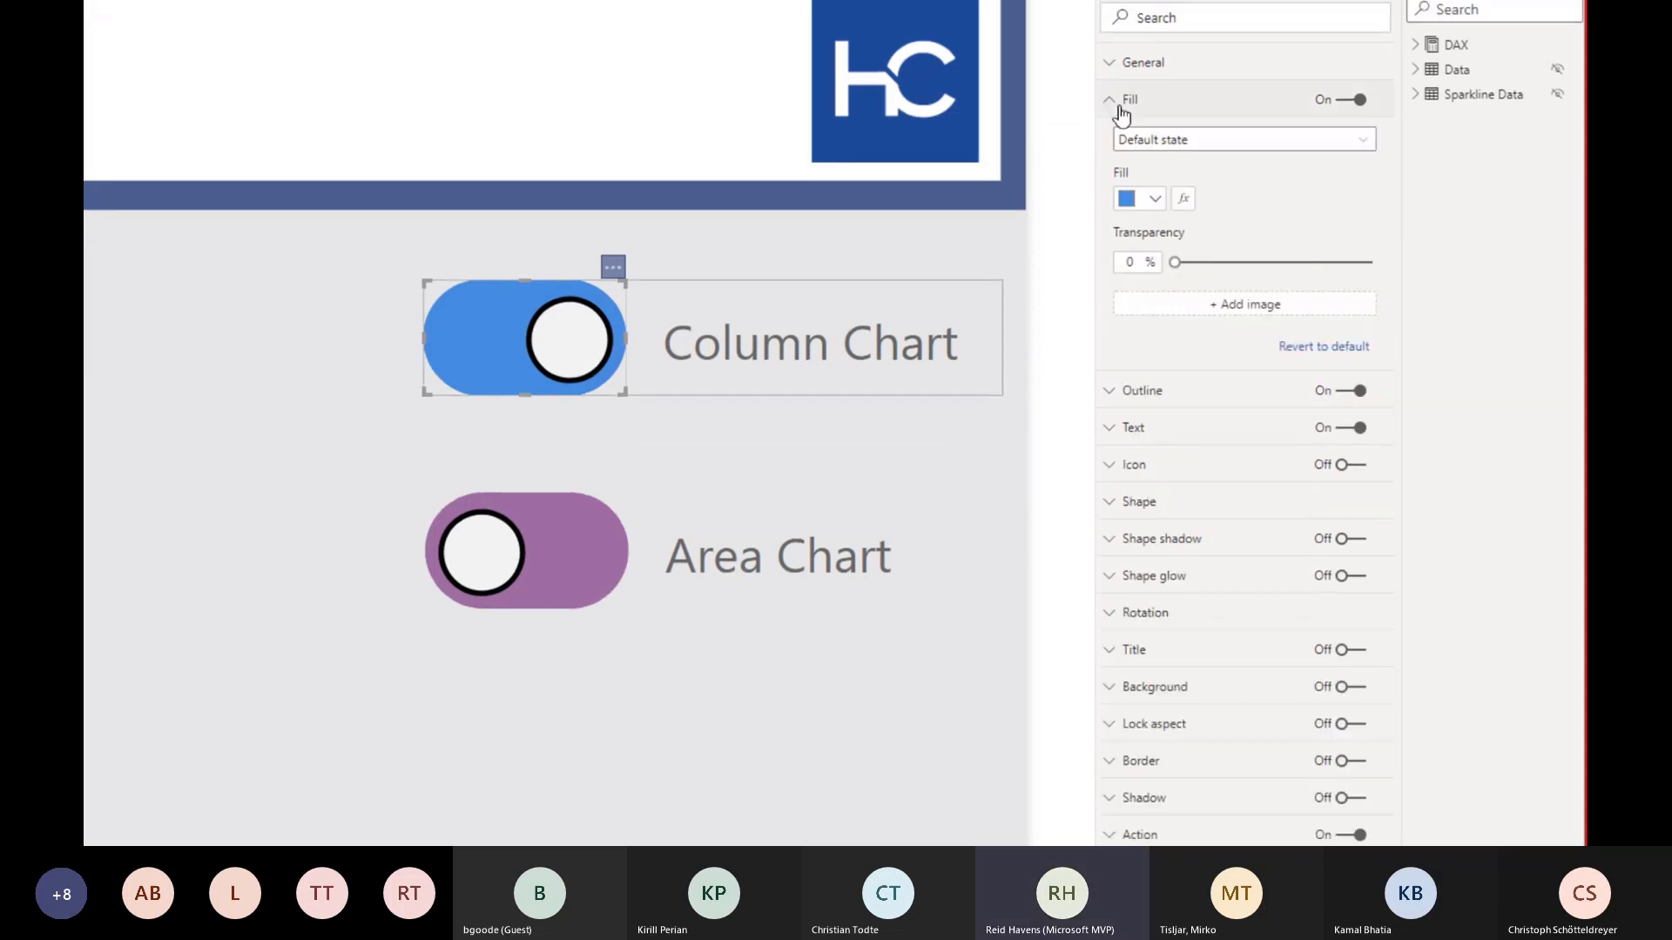
left_click(1124, 98)
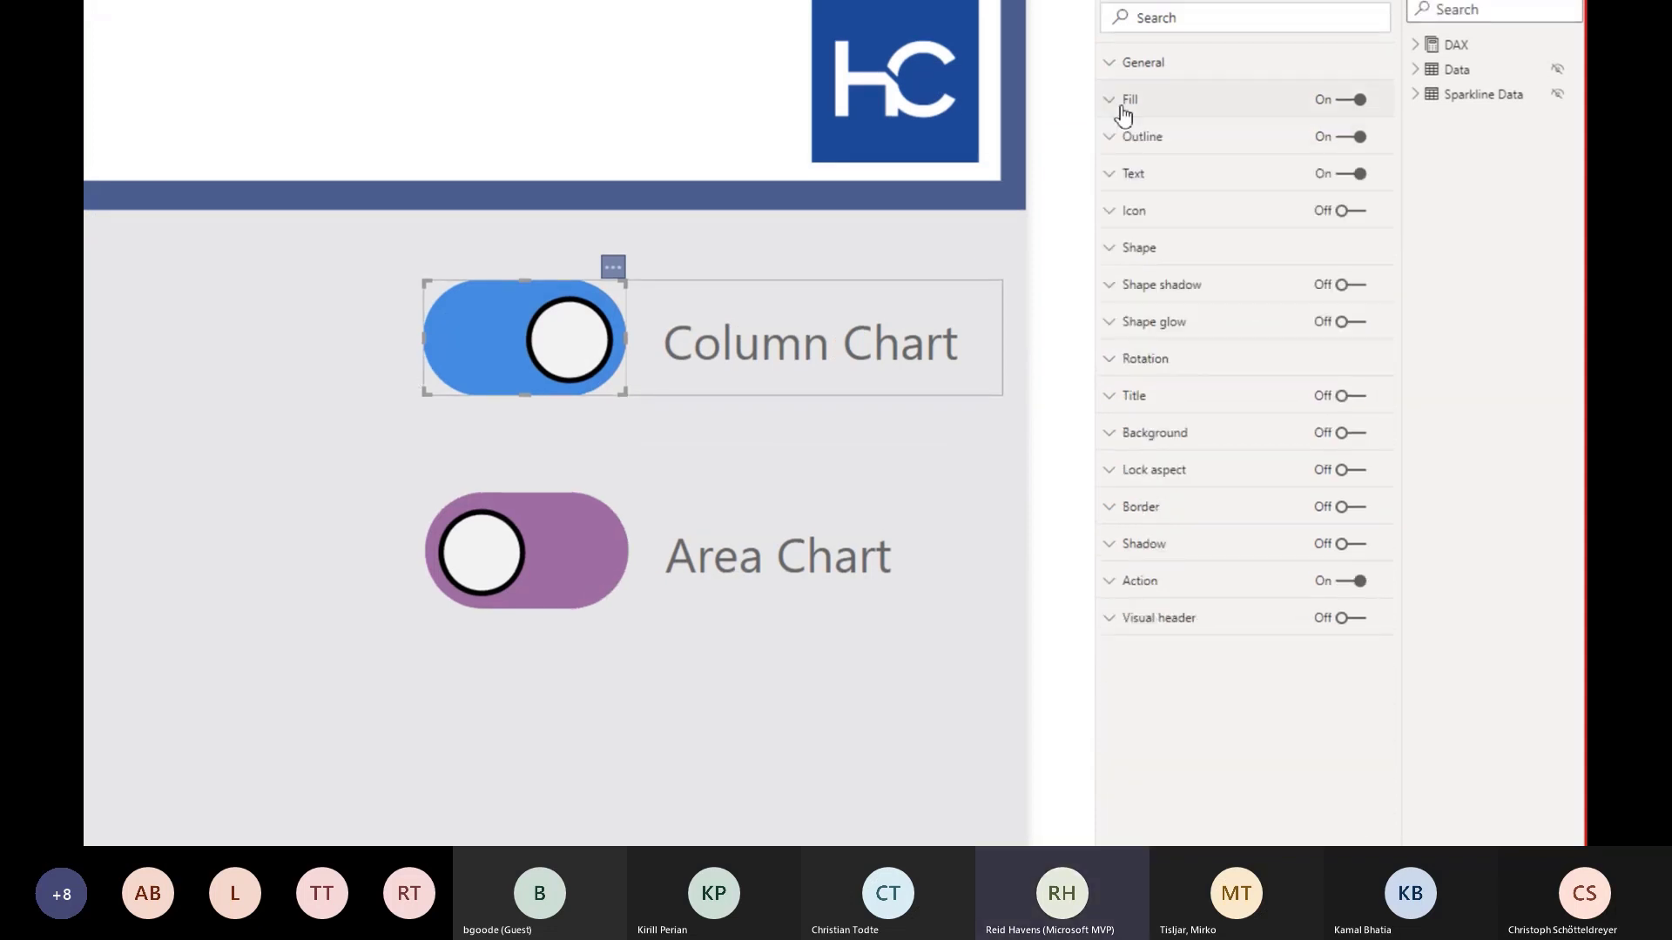
left_click(1126, 252)
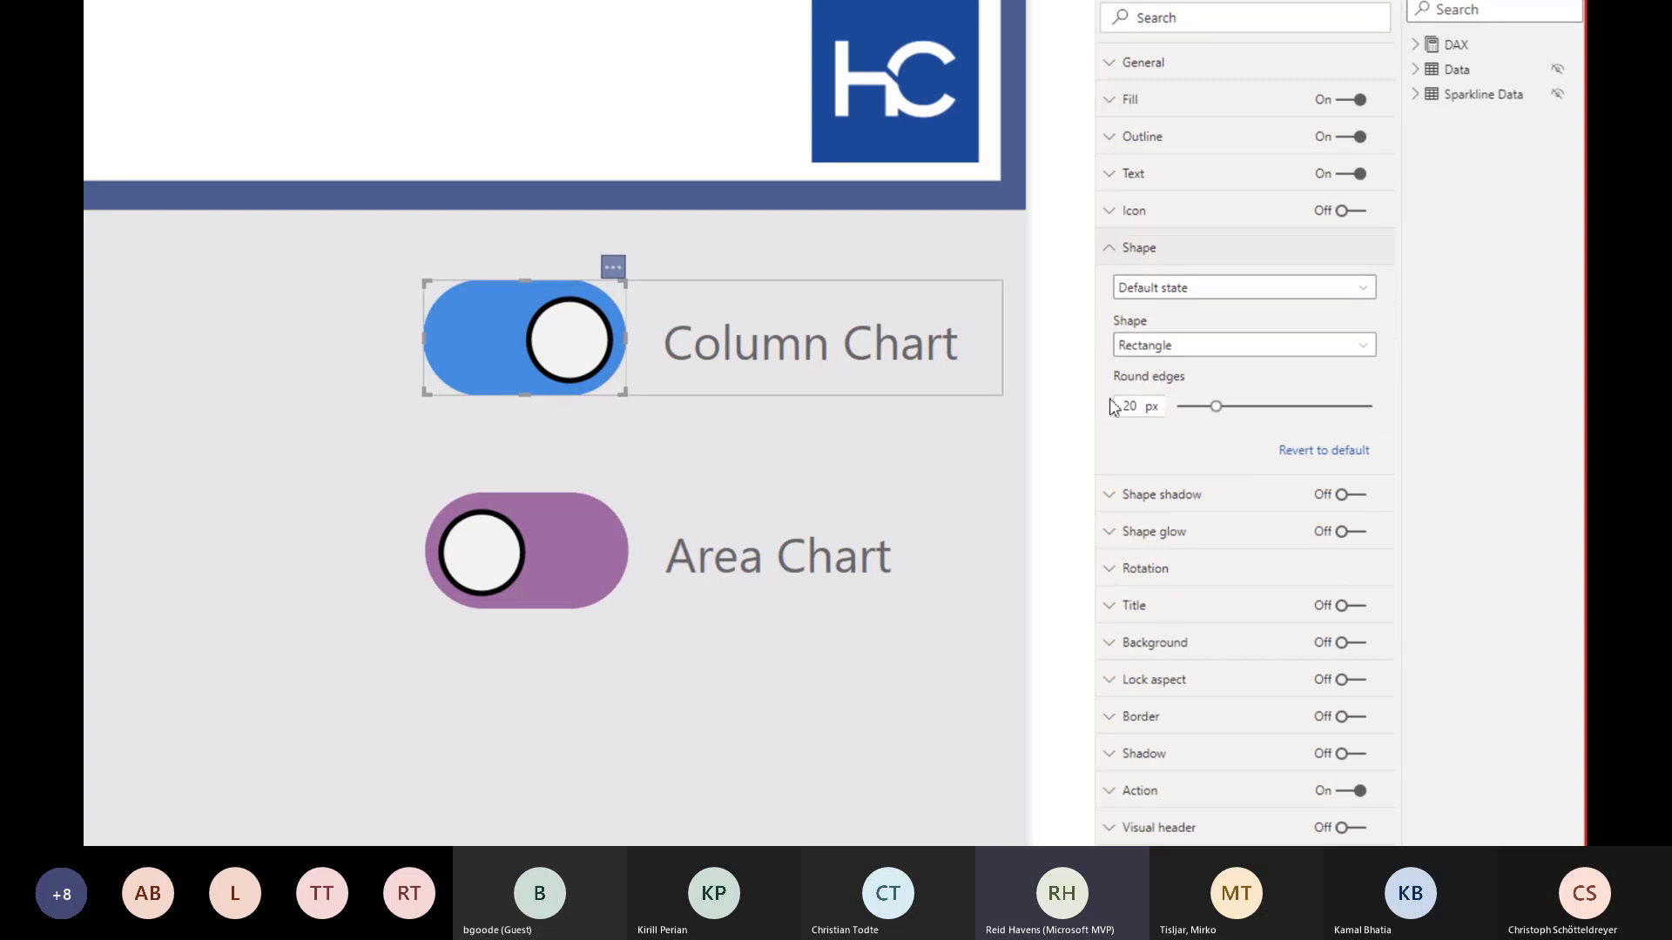
left_click(1168, 347)
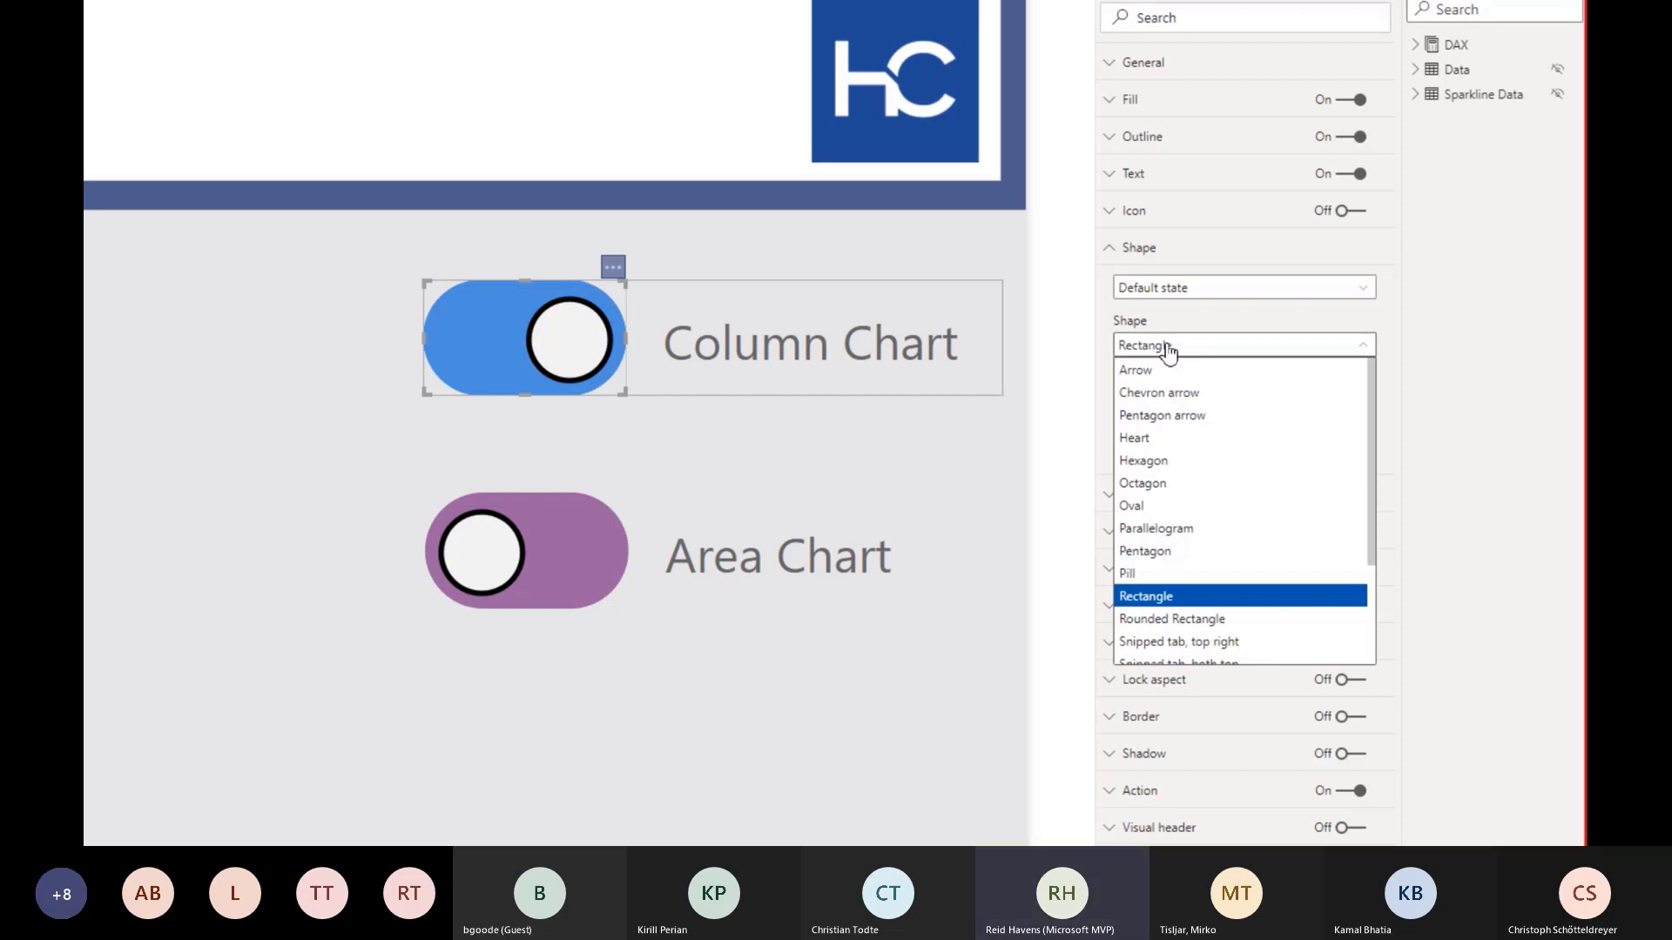
left_click(1167, 349)
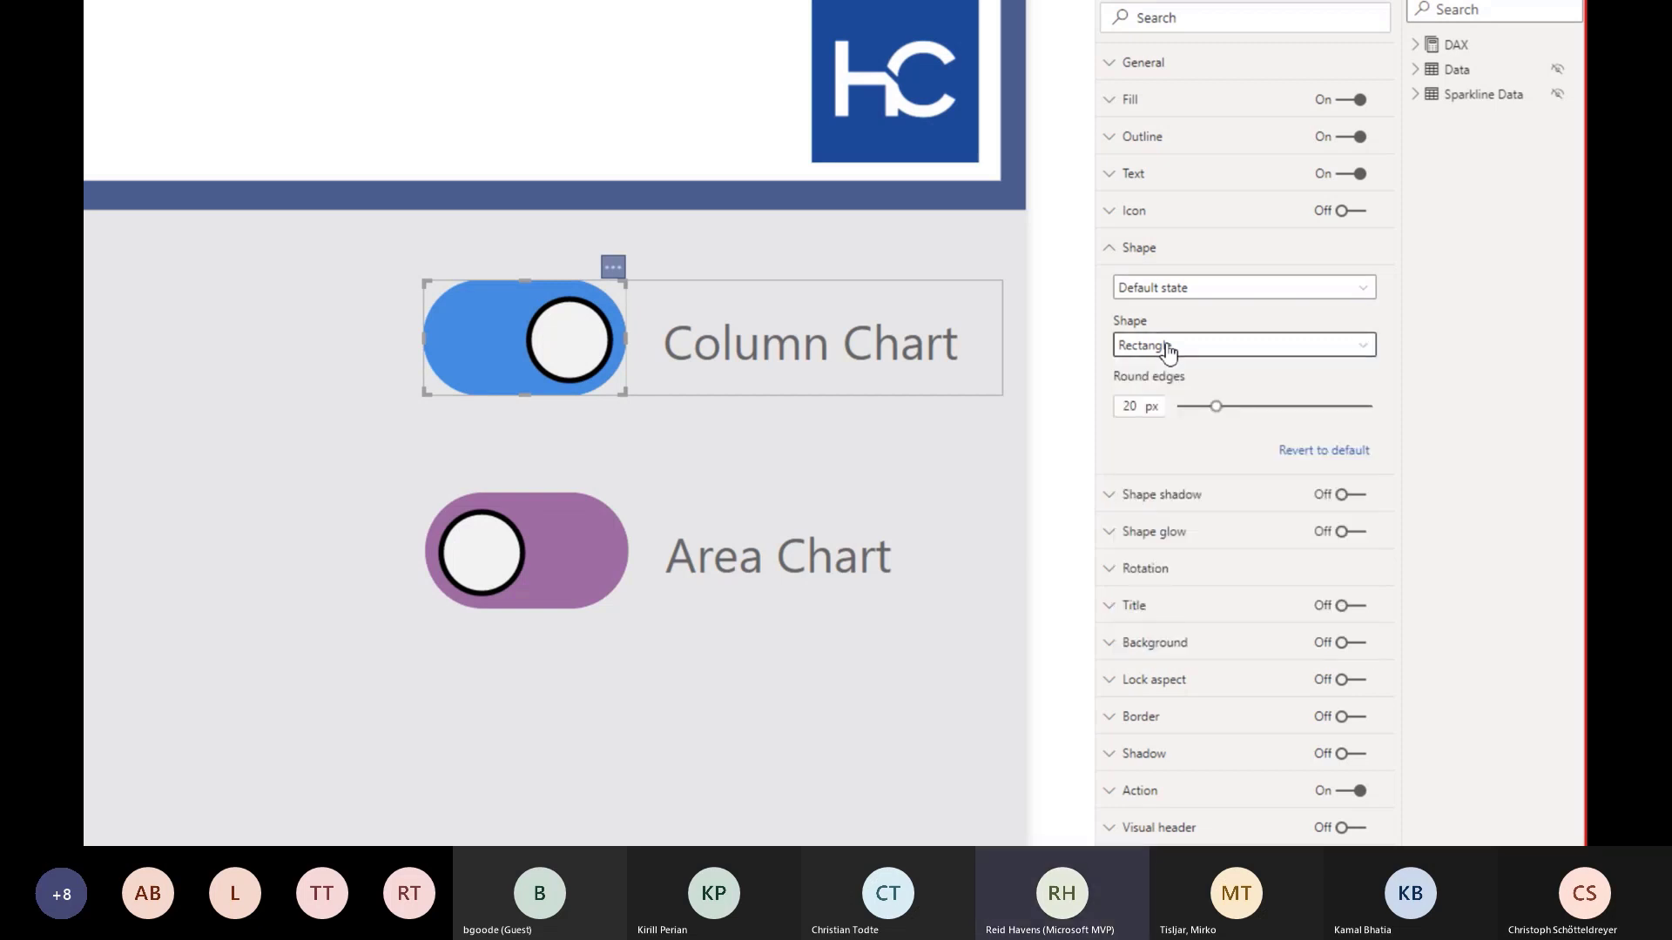
left_click(1168, 348)
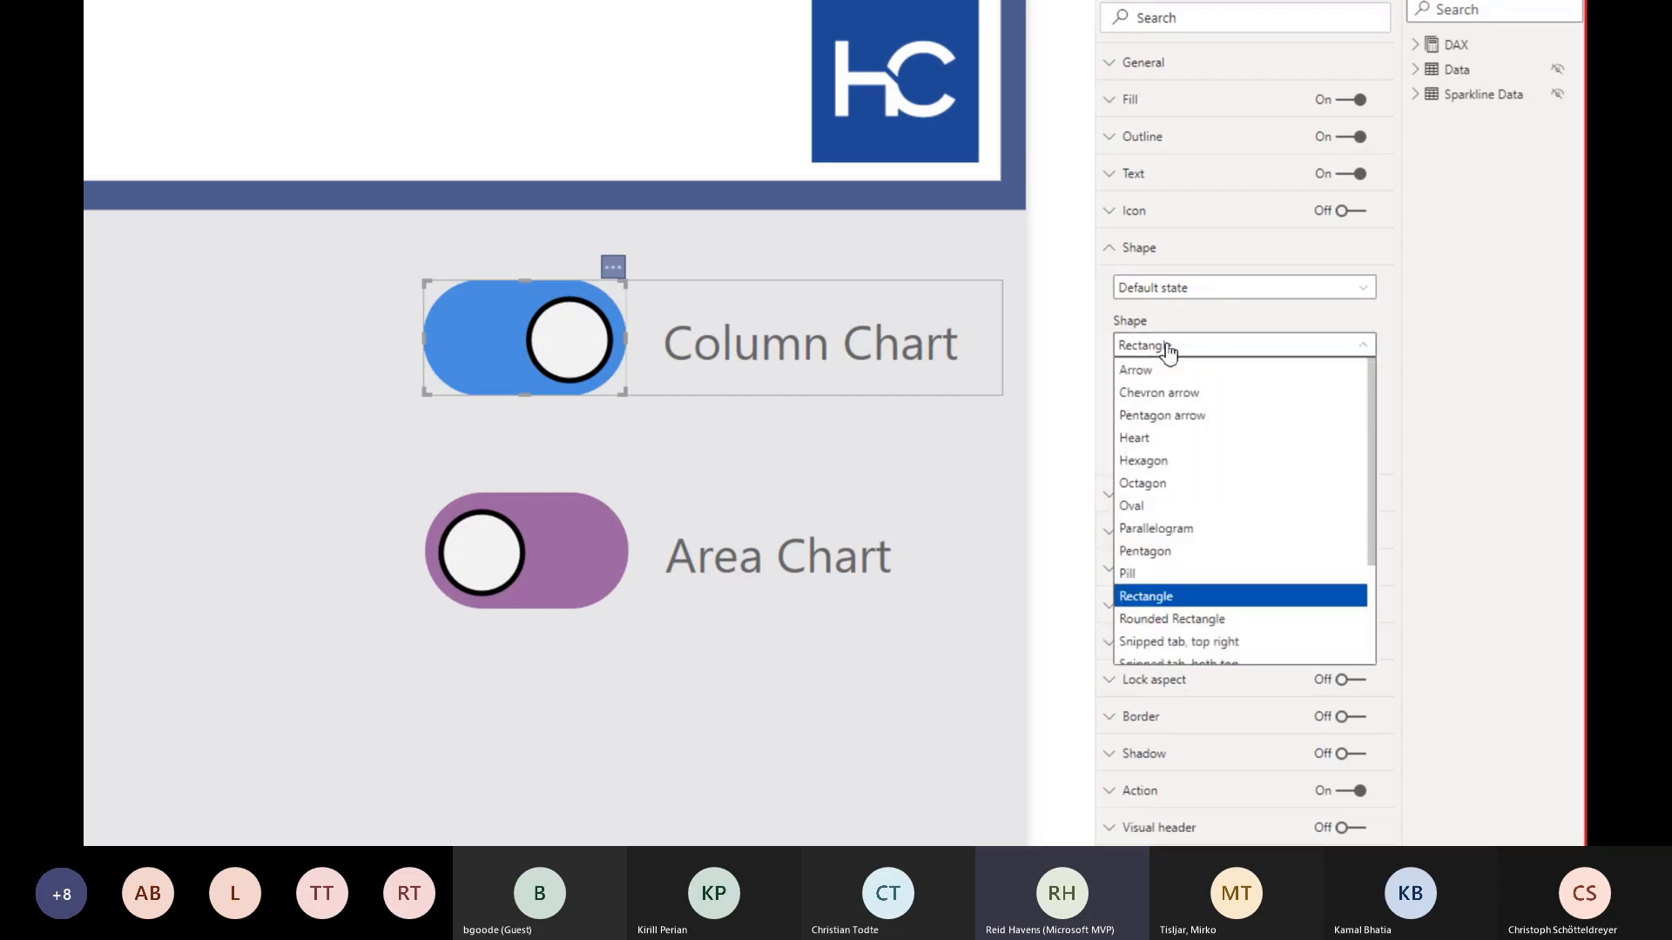
left_click(1168, 348)
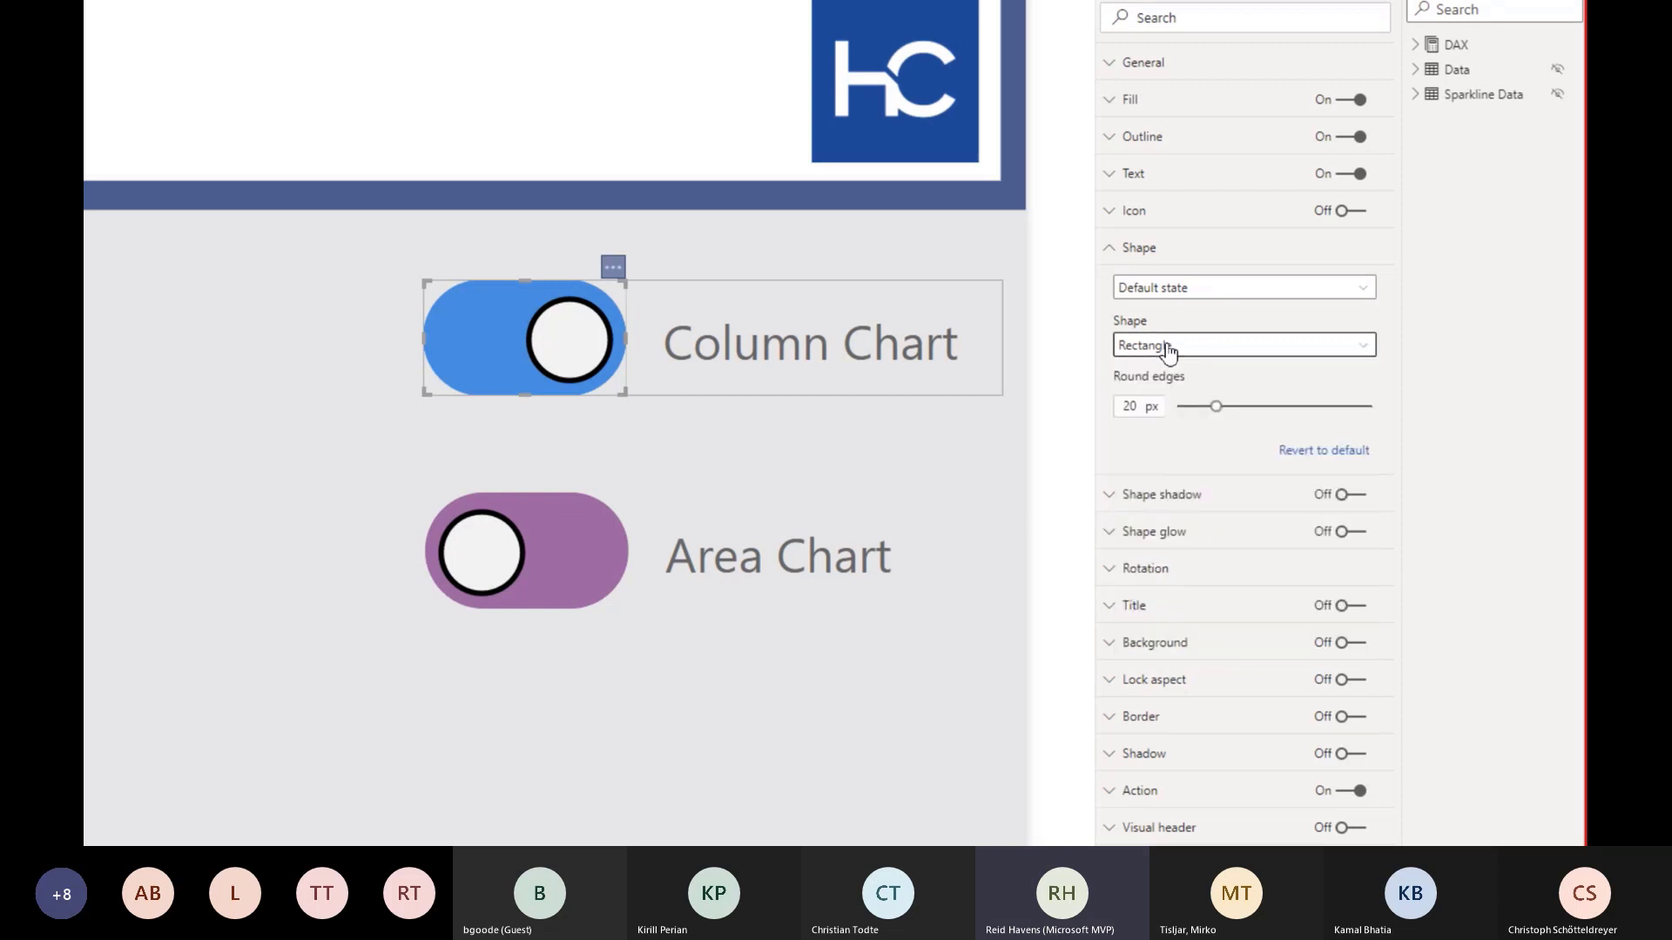
- Try round edges of 0 and 1 px on the toggle's default-state rectangle, and set them back to 20 px
double_click(1132, 404)
type("0")
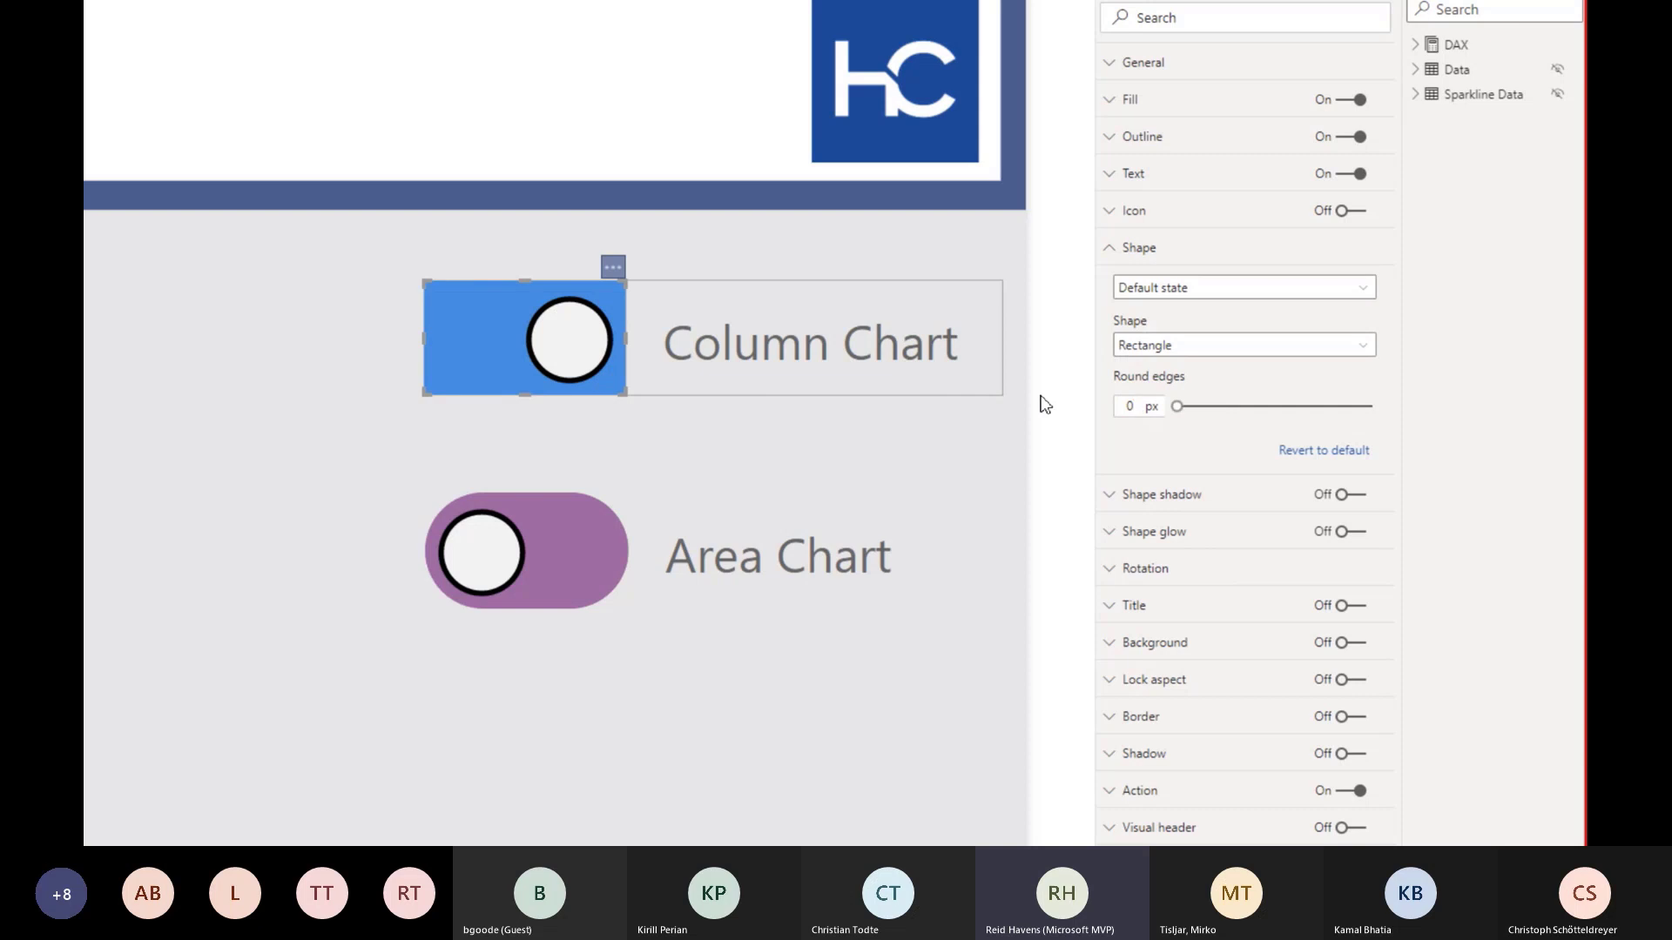
key("BackSpace")
type("1")
left_click_drag(1137, 406, 1122, 406)
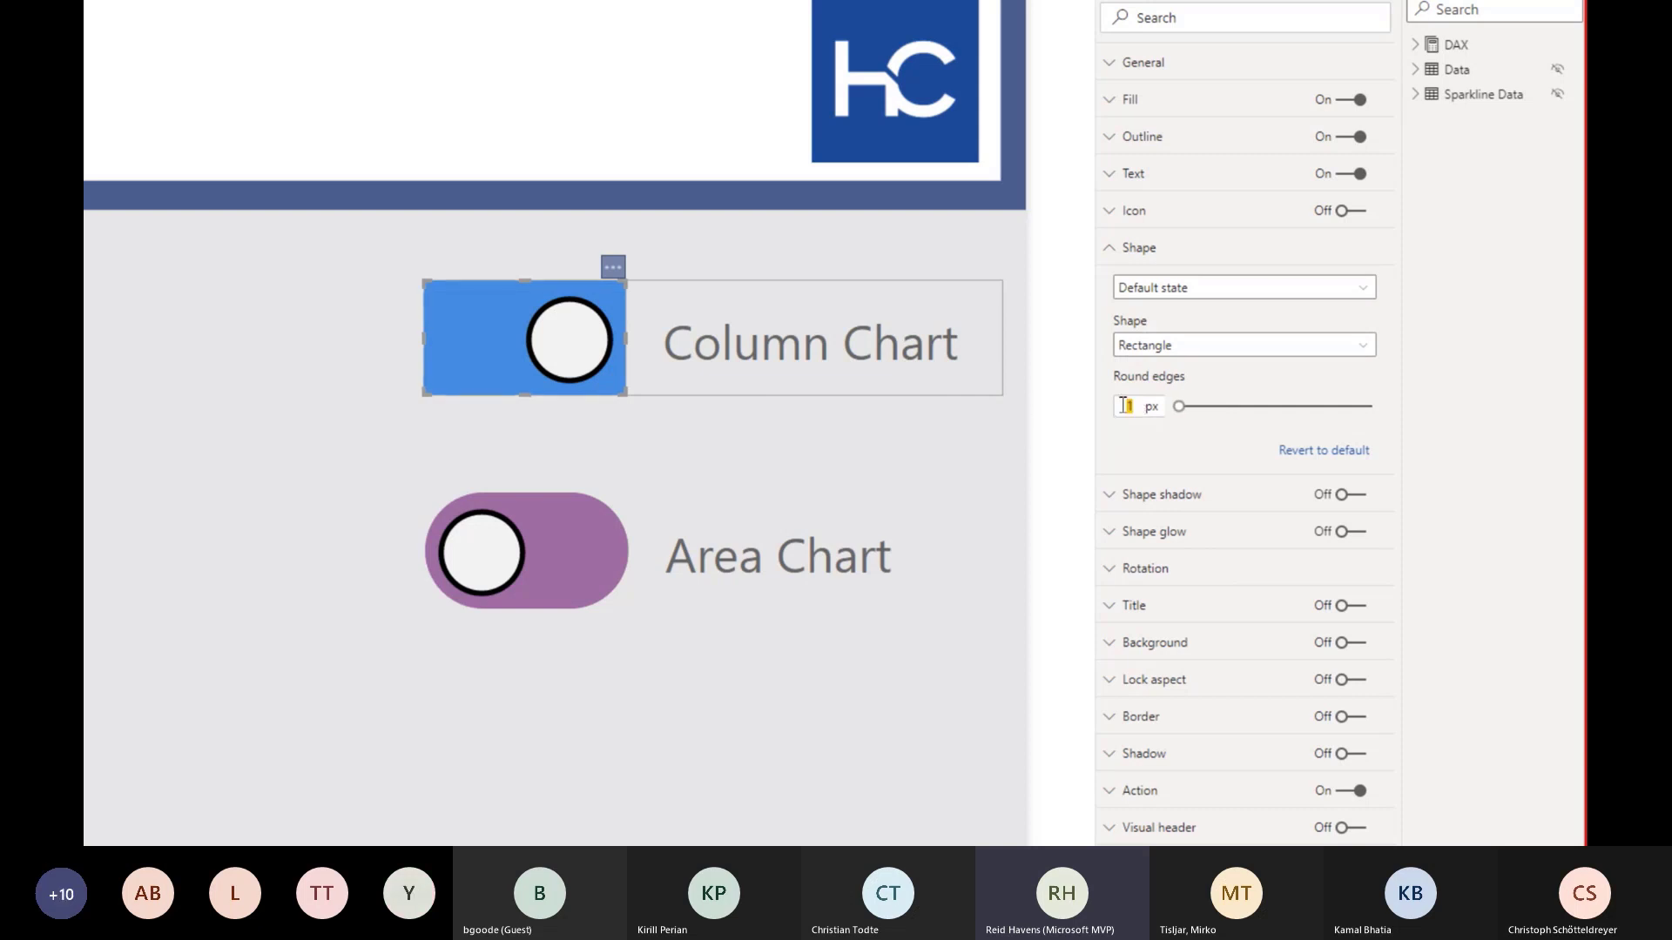
type("10")
- Try the Snipped tab, top right and Parallelogram shapes on the Column Chart toggle, and undo both shape changes
left_click(1172, 345)
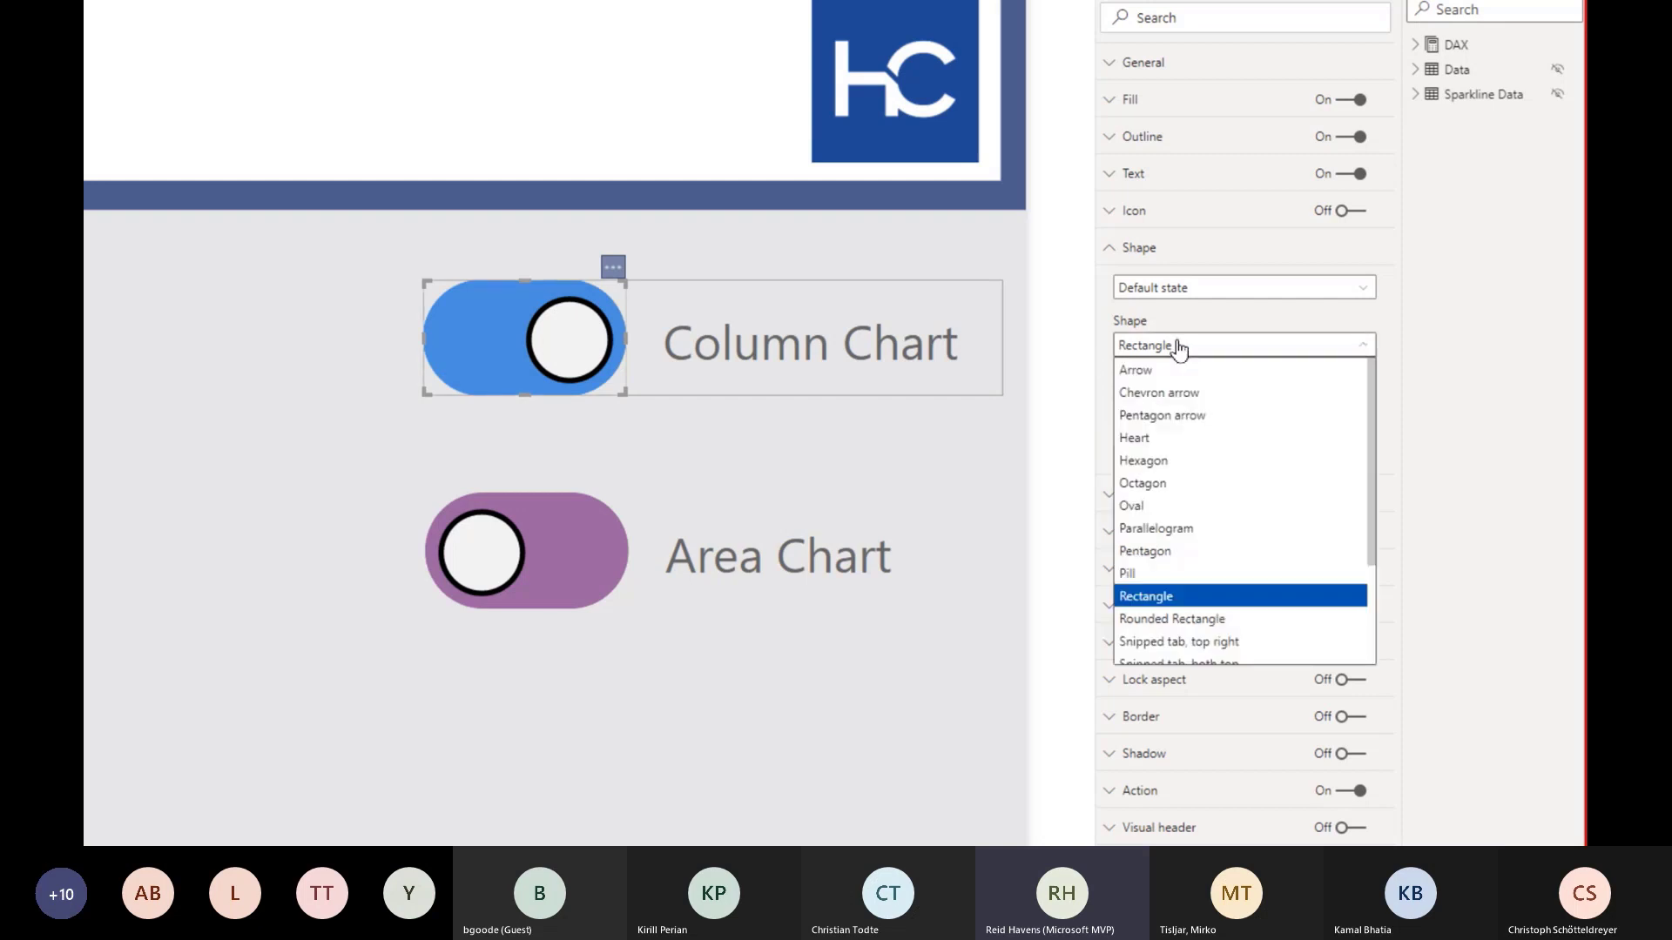
scroll(1156, 444, "down", 2)
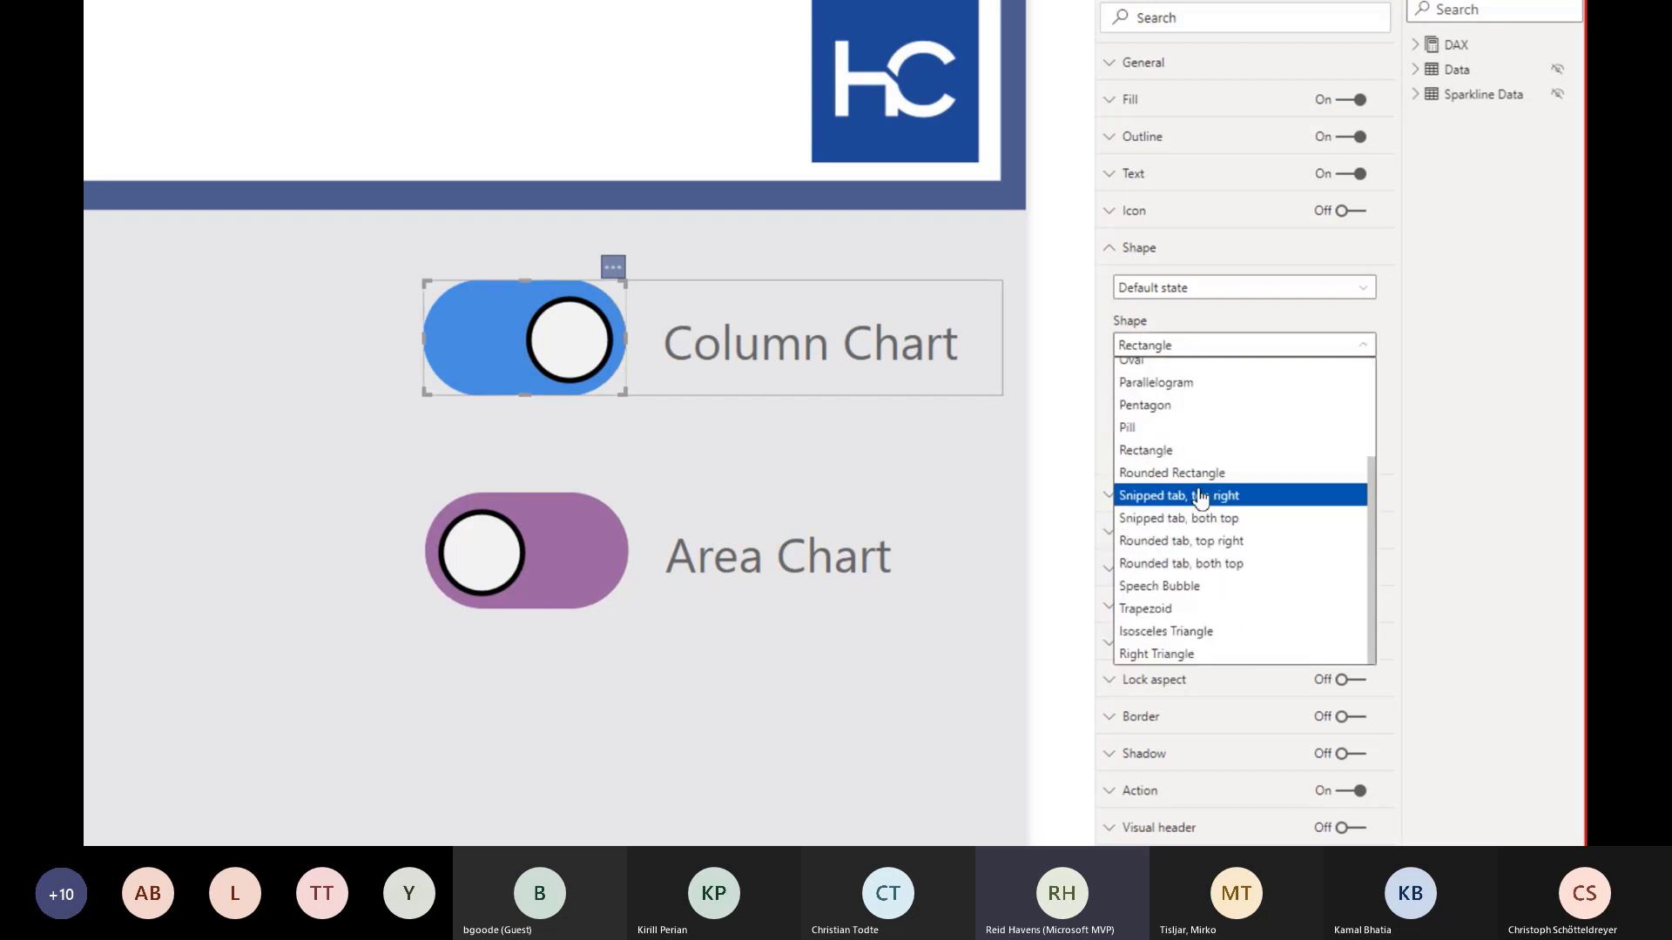
left_click(1200, 495)
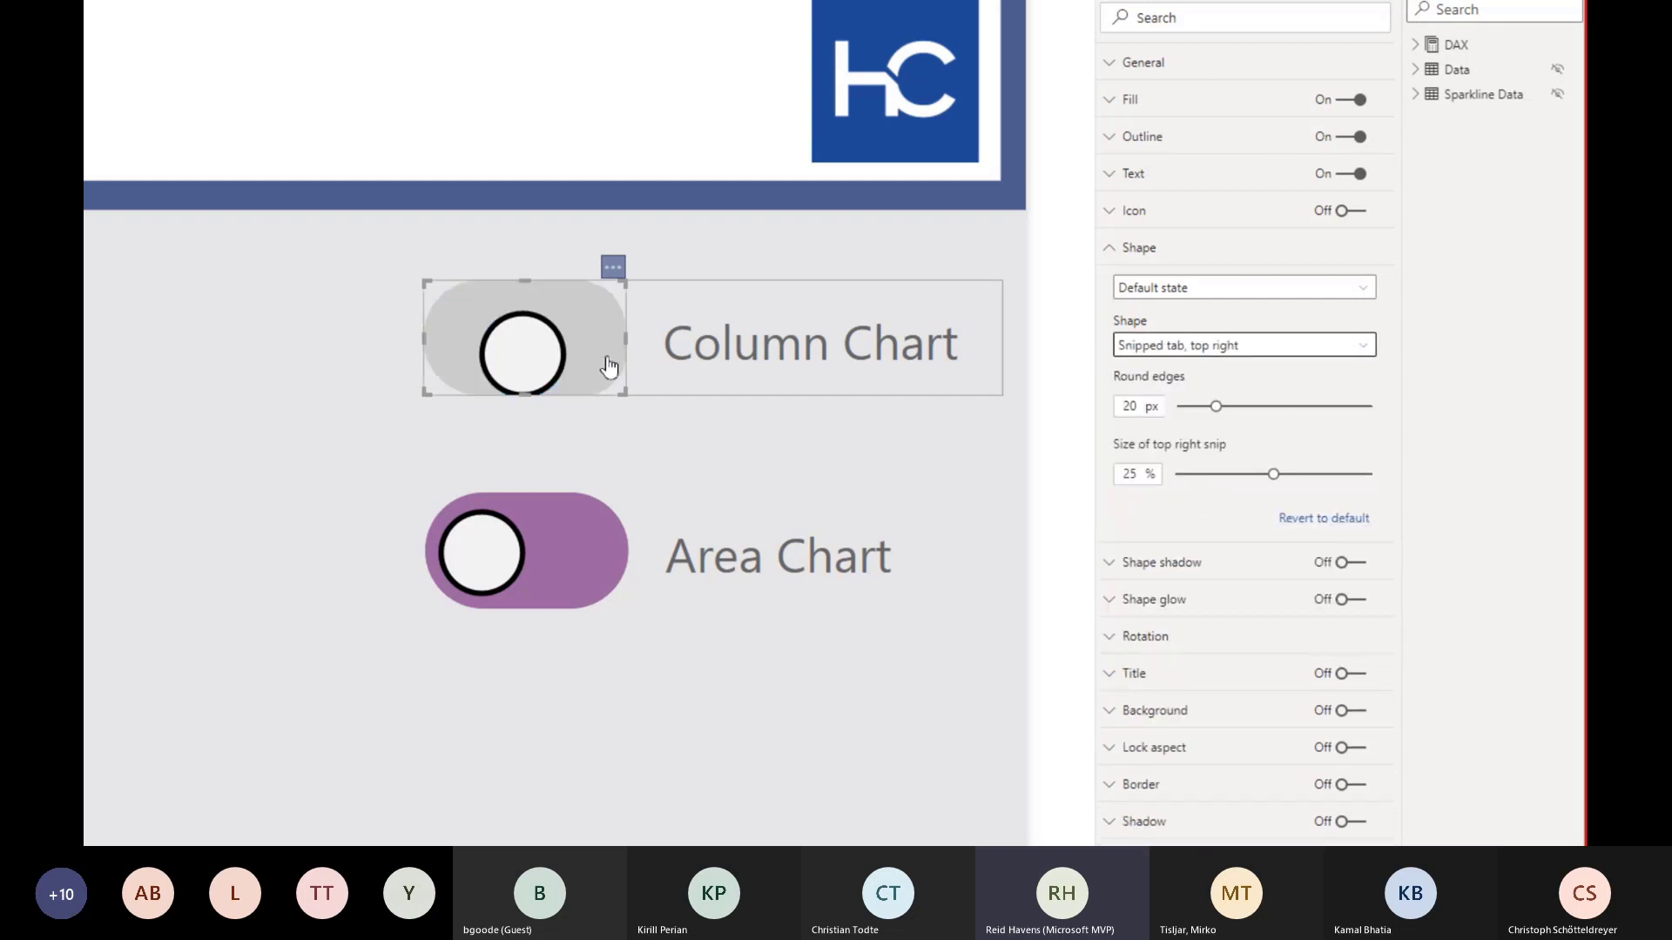
left_click(1189, 349)
left_click(1179, 390)
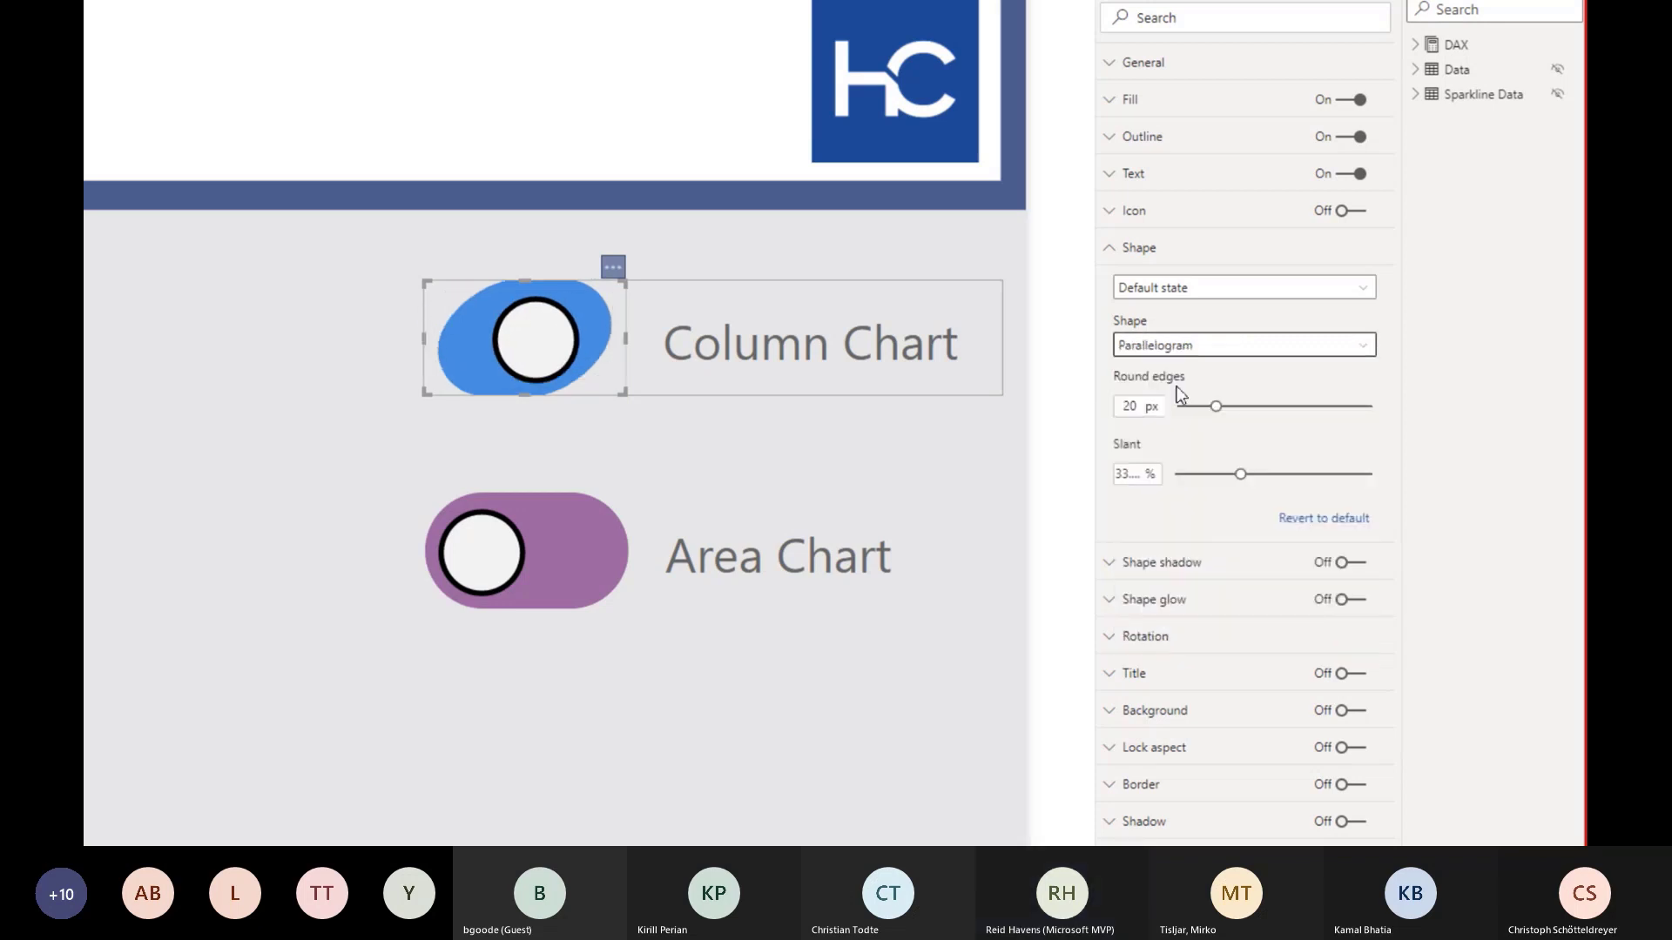
key("ctrl+z")
key("ctrl+z")
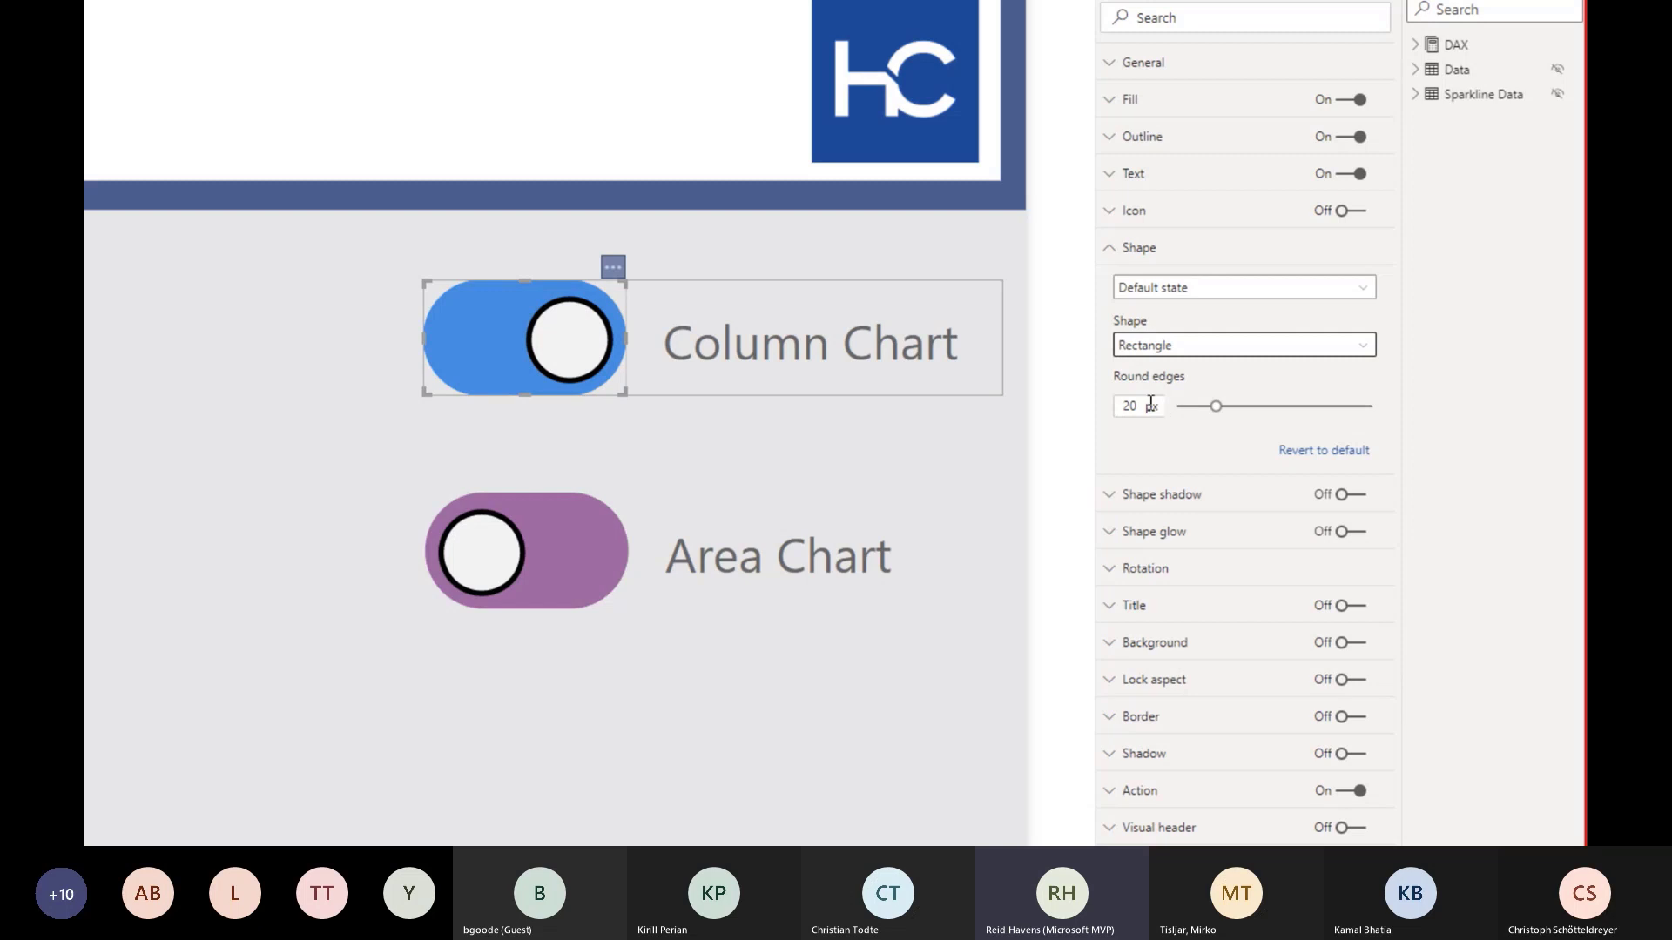
- Square the default-state toggle's corners again with 0 px round edges, and restore them to 20 px
left_click_drag(1150, 404, 1094, 406)
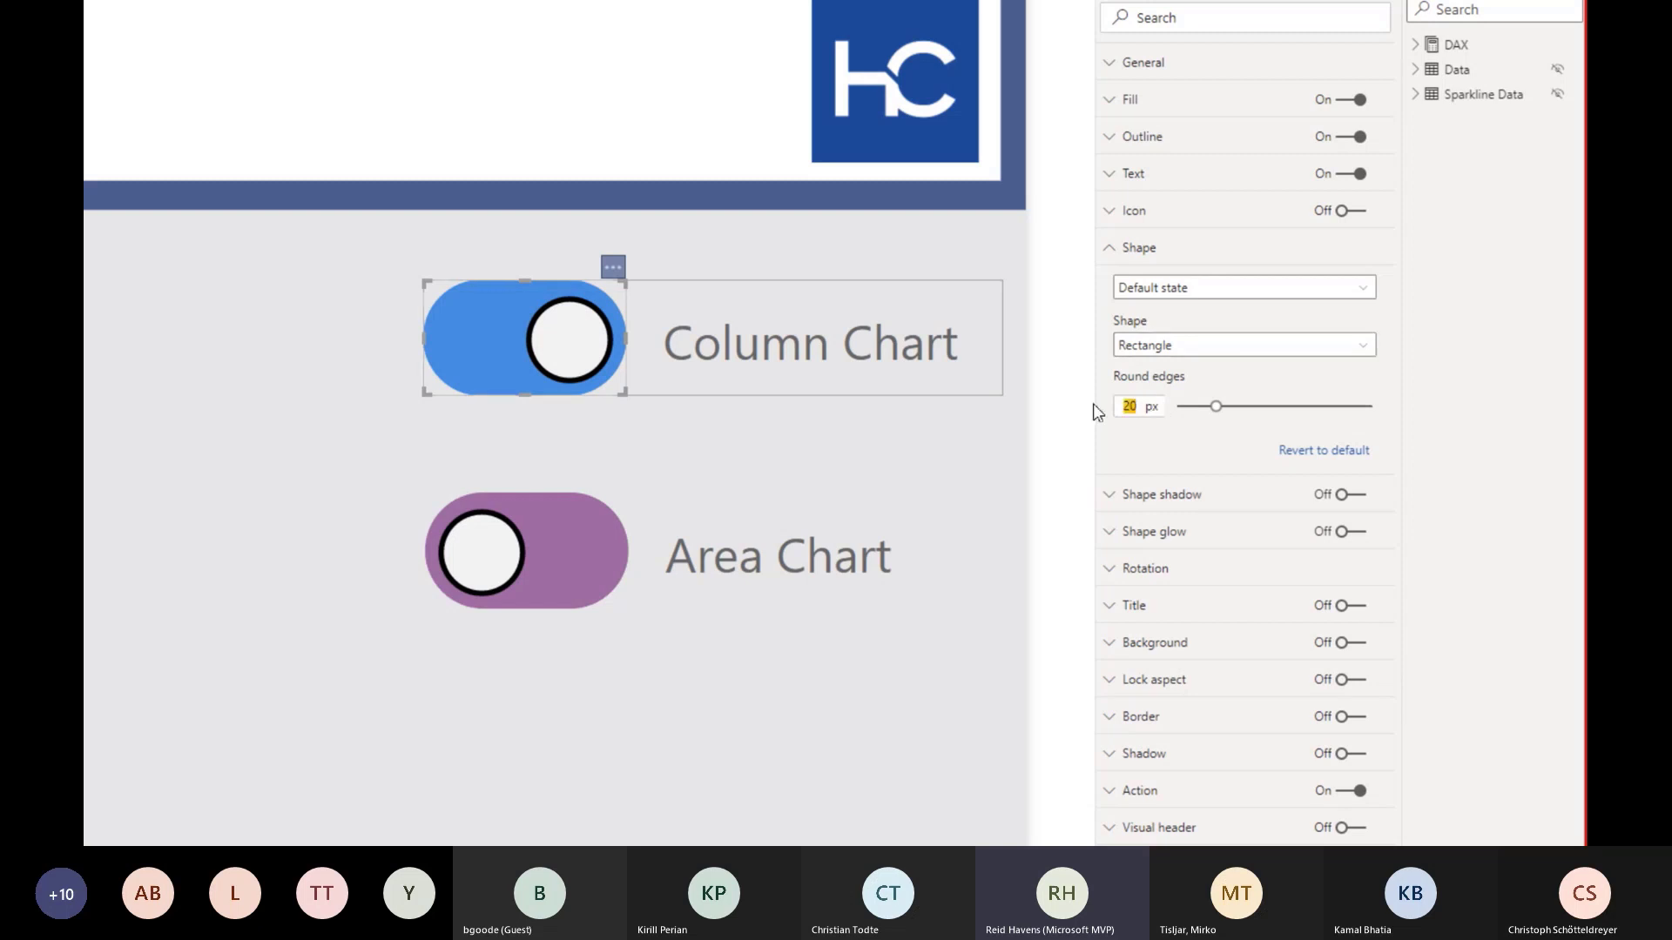
type("0")
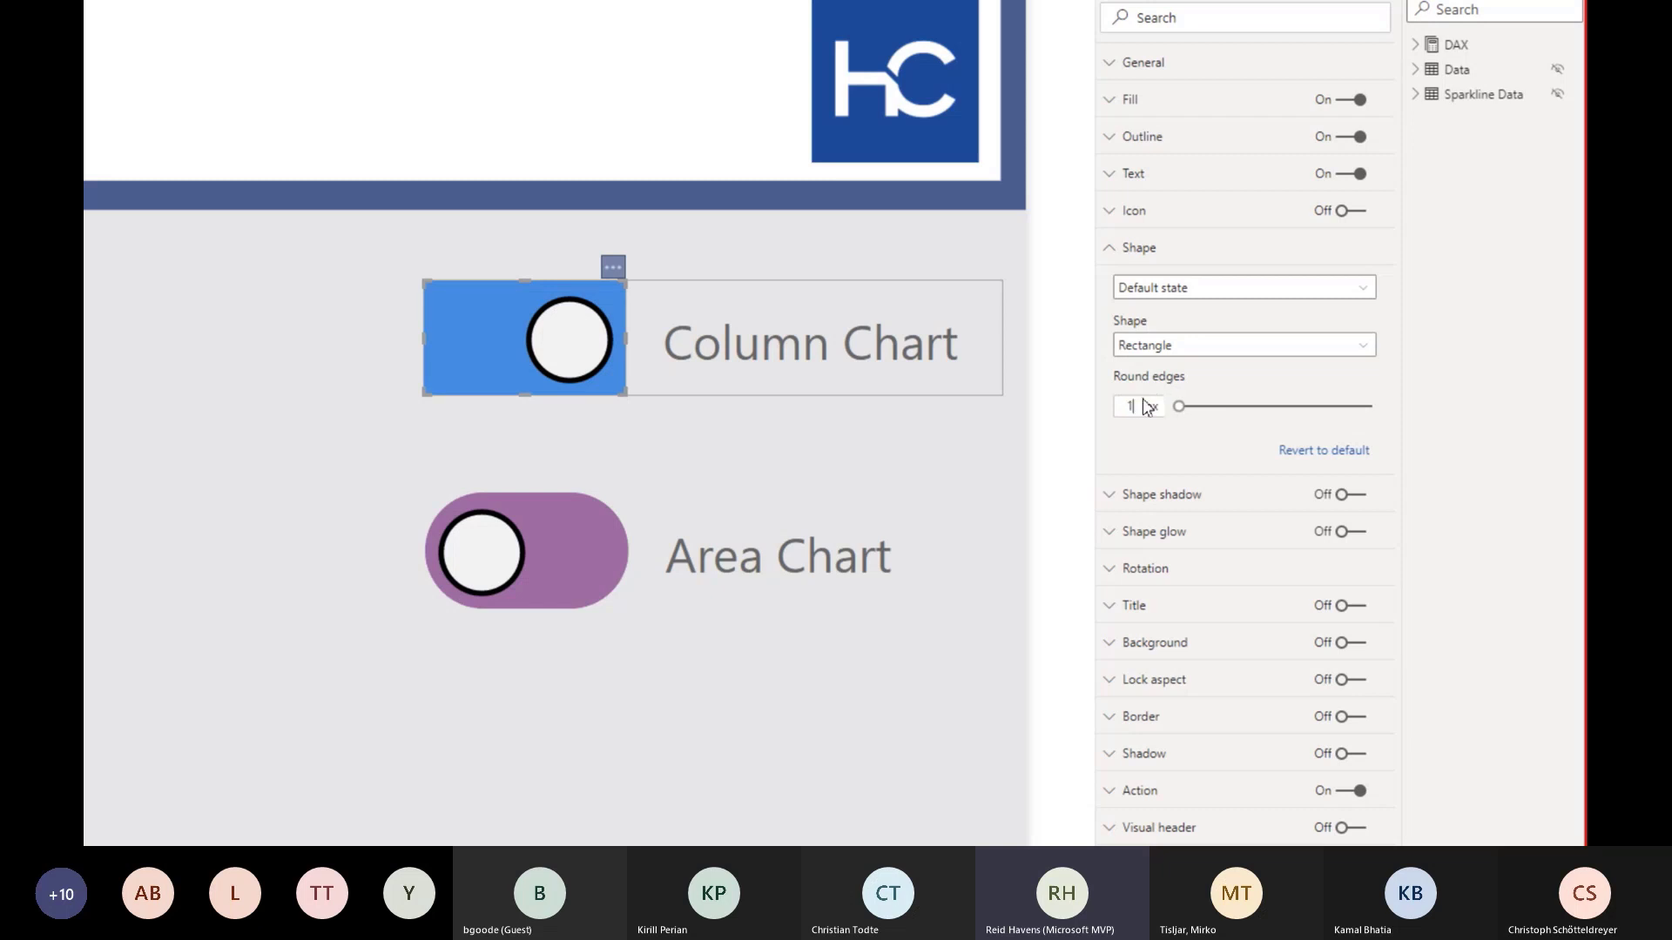
type("20")
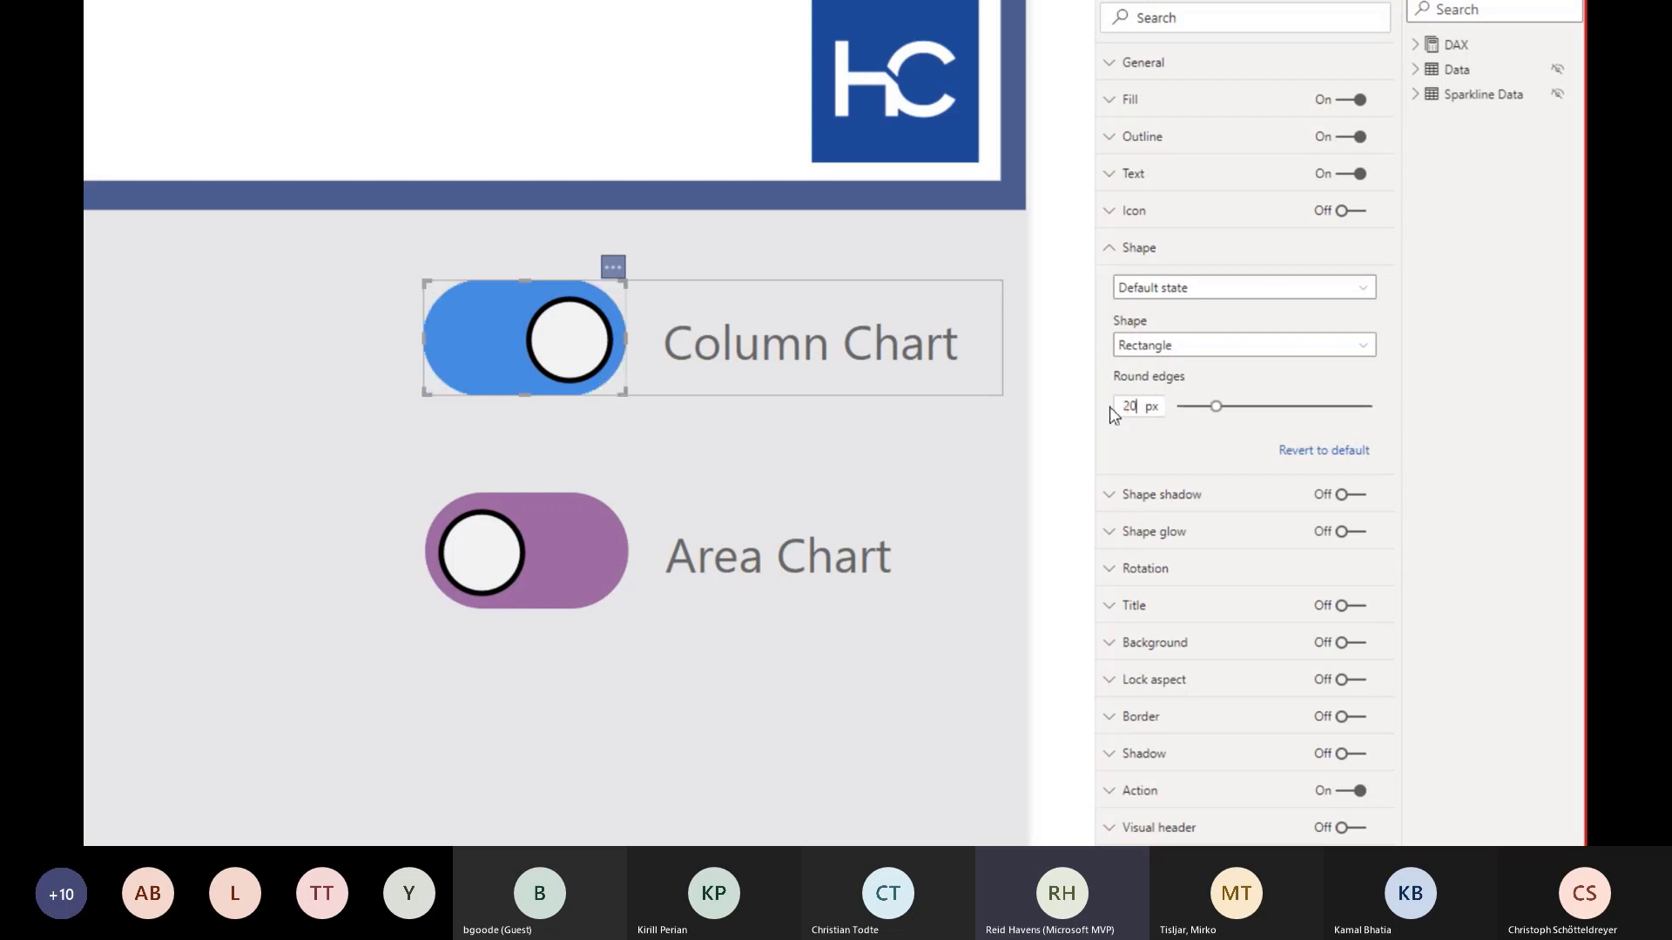
- Set the round edges of the Column Chart toggle's On hover shape to 15 px
left_click(1171, 289)
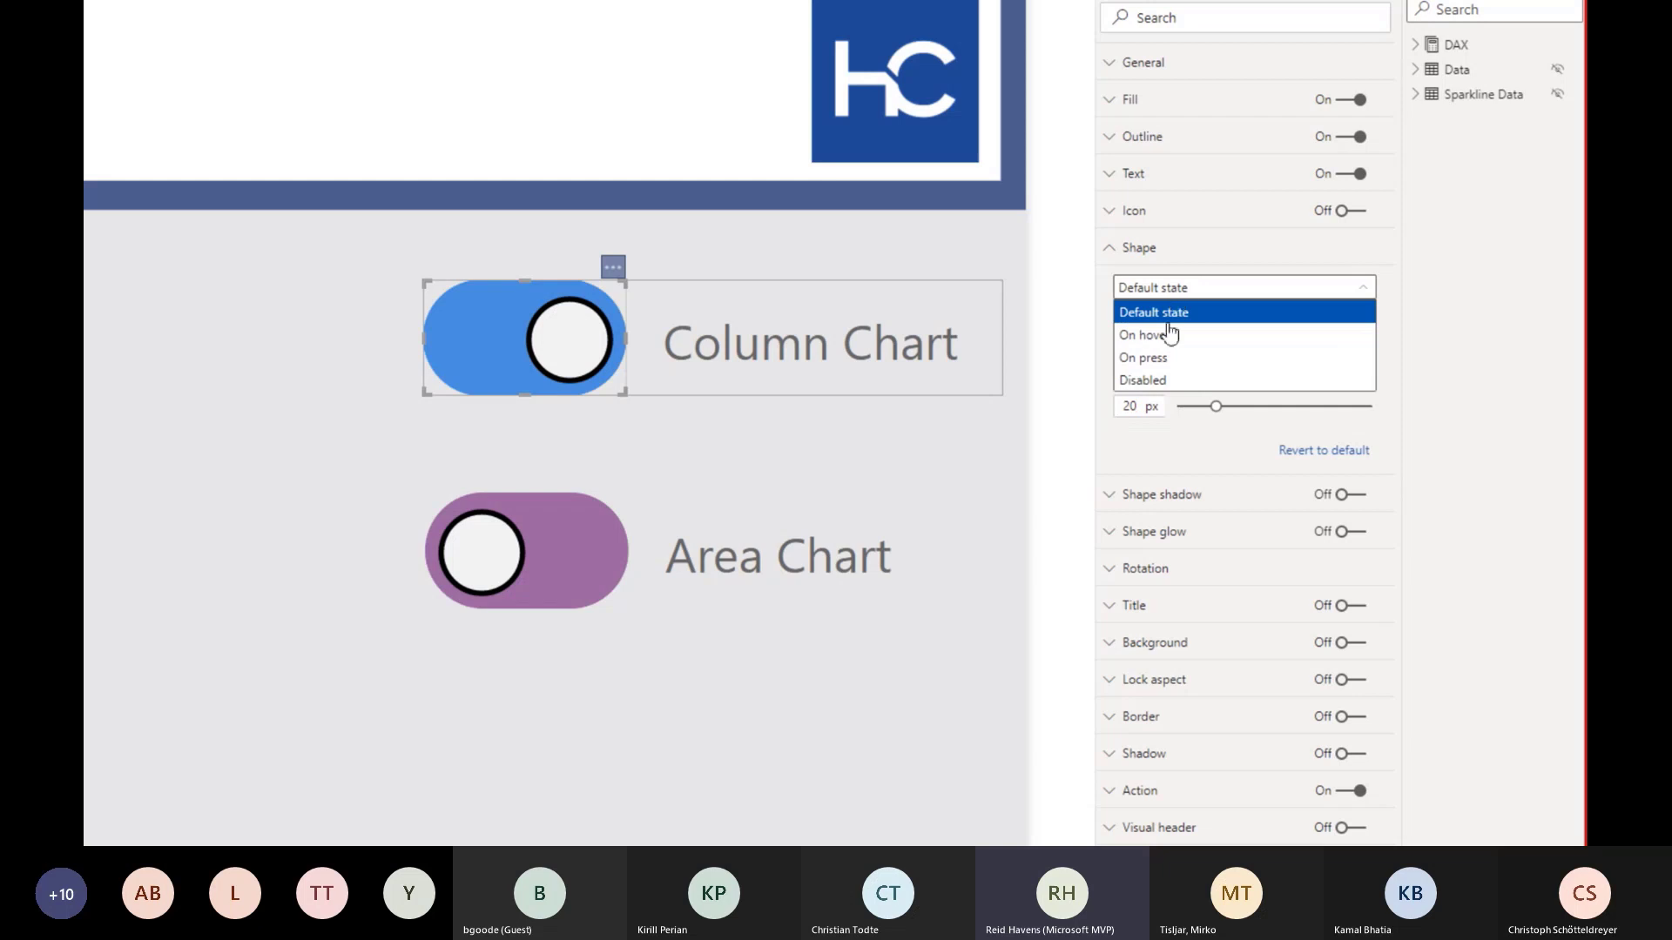
left_click(1169, 334)
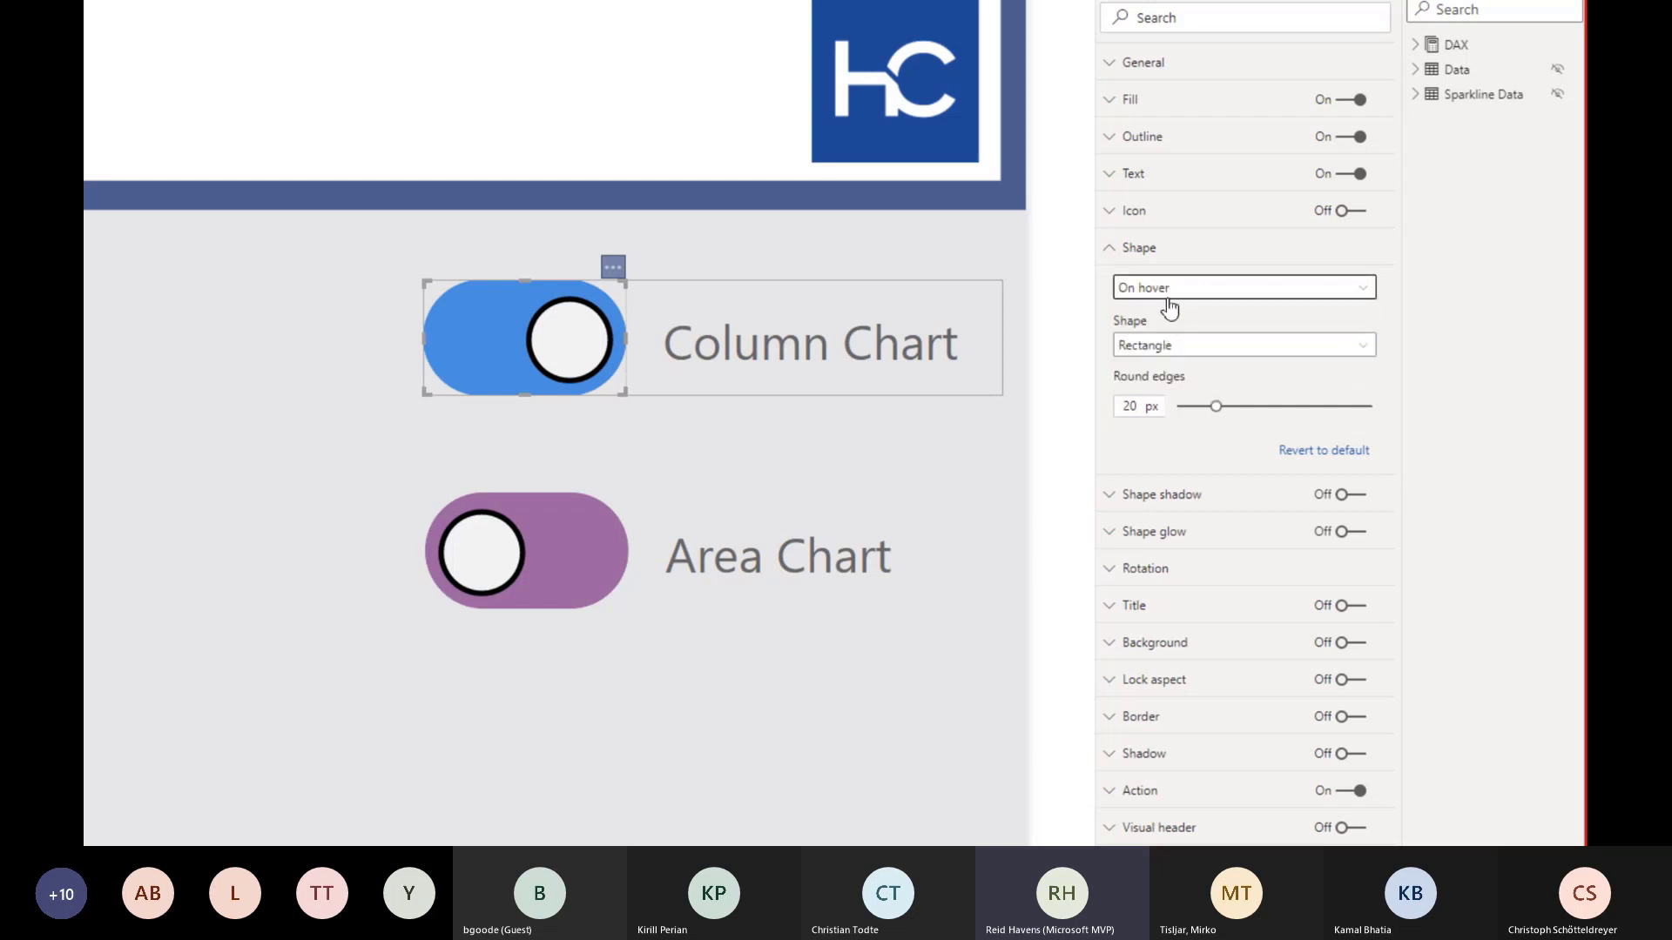
left_click_drag(1135, 407, 1115, 414)
type("15")
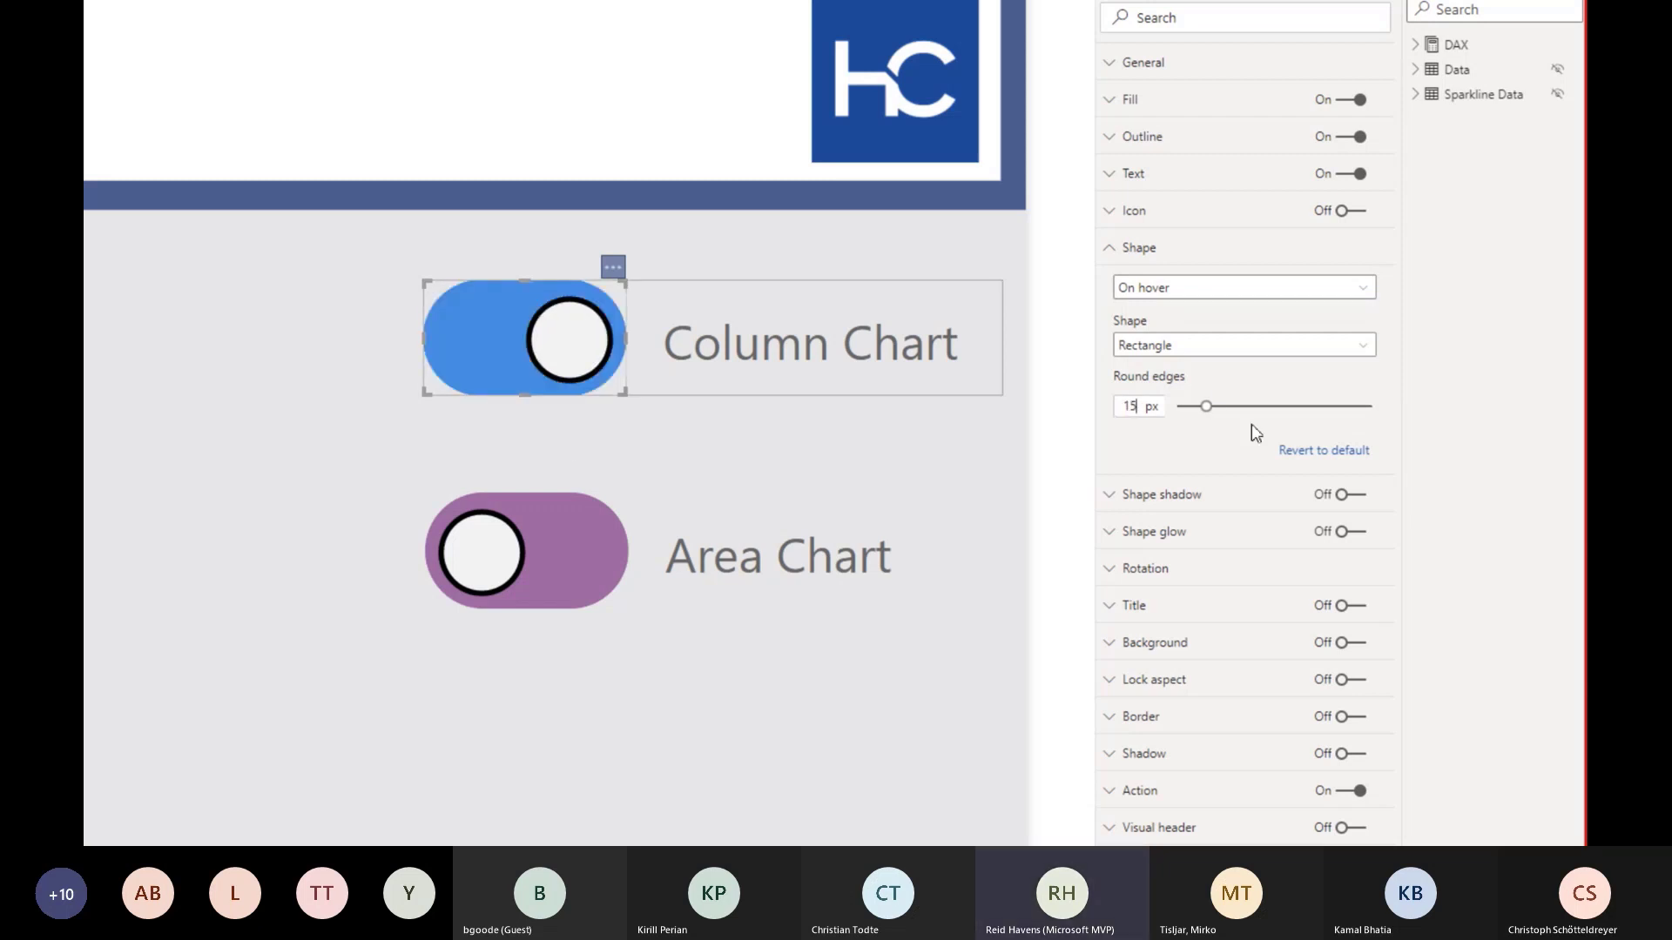
- Try 0 px round edges on the Column Chart toggle's On press shape, test the toggle, and restore the edges to 20 px
left_click(1179, 290)
left_click(1179, 366)
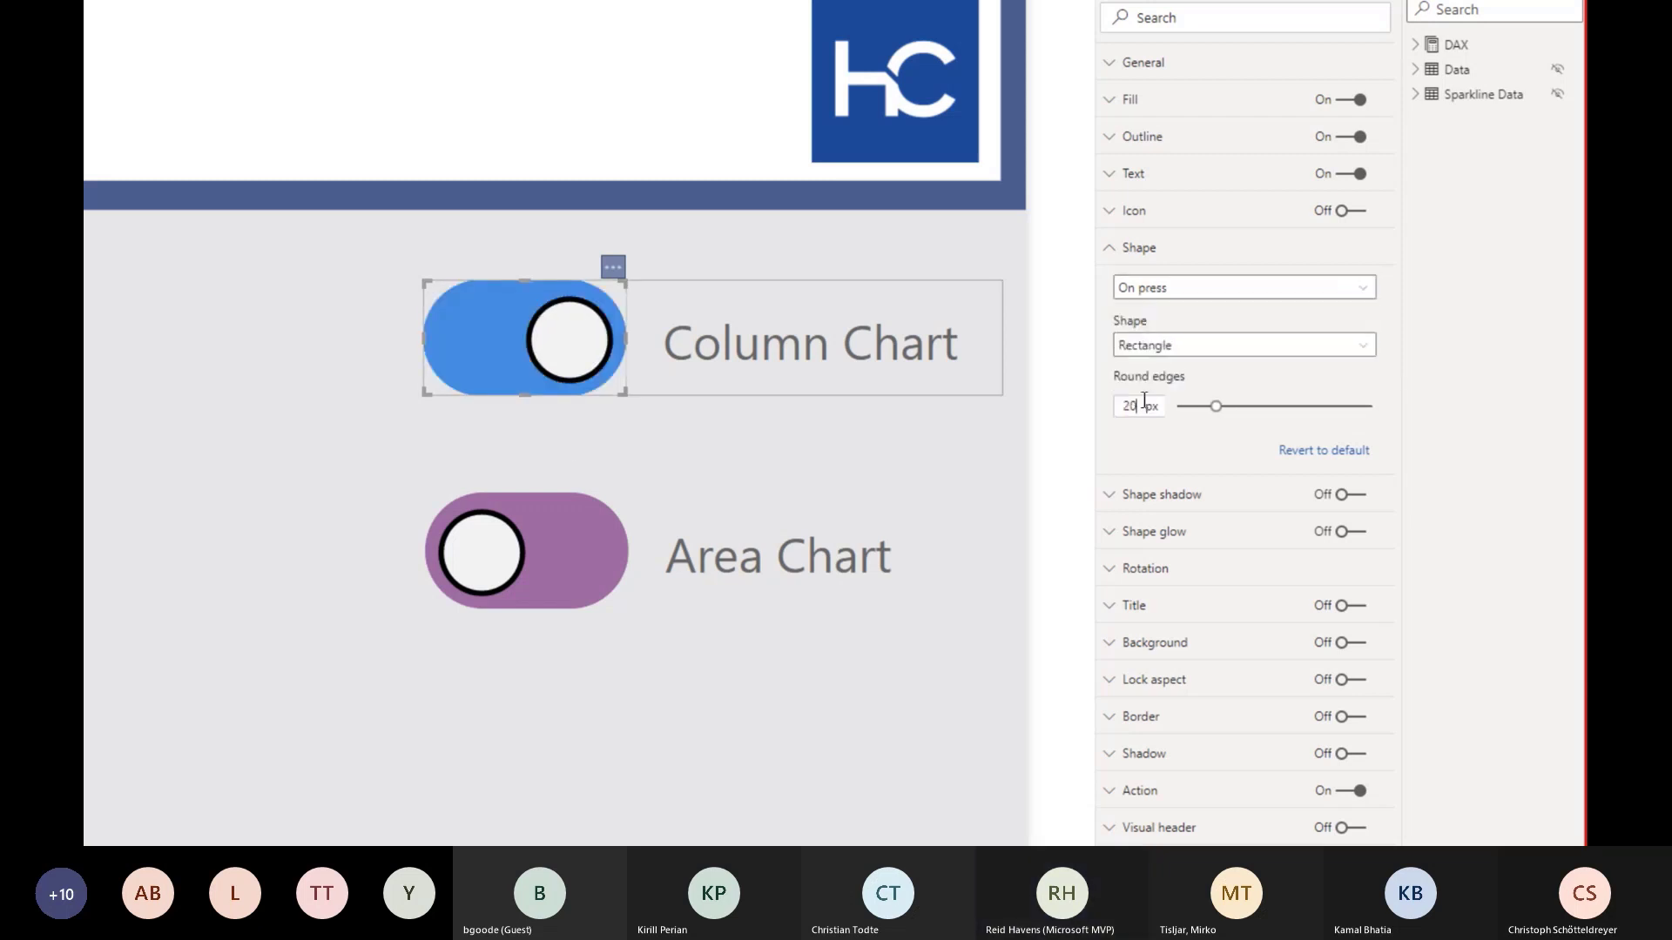
key("BackSpace")
key("BackSpace")
type("0")
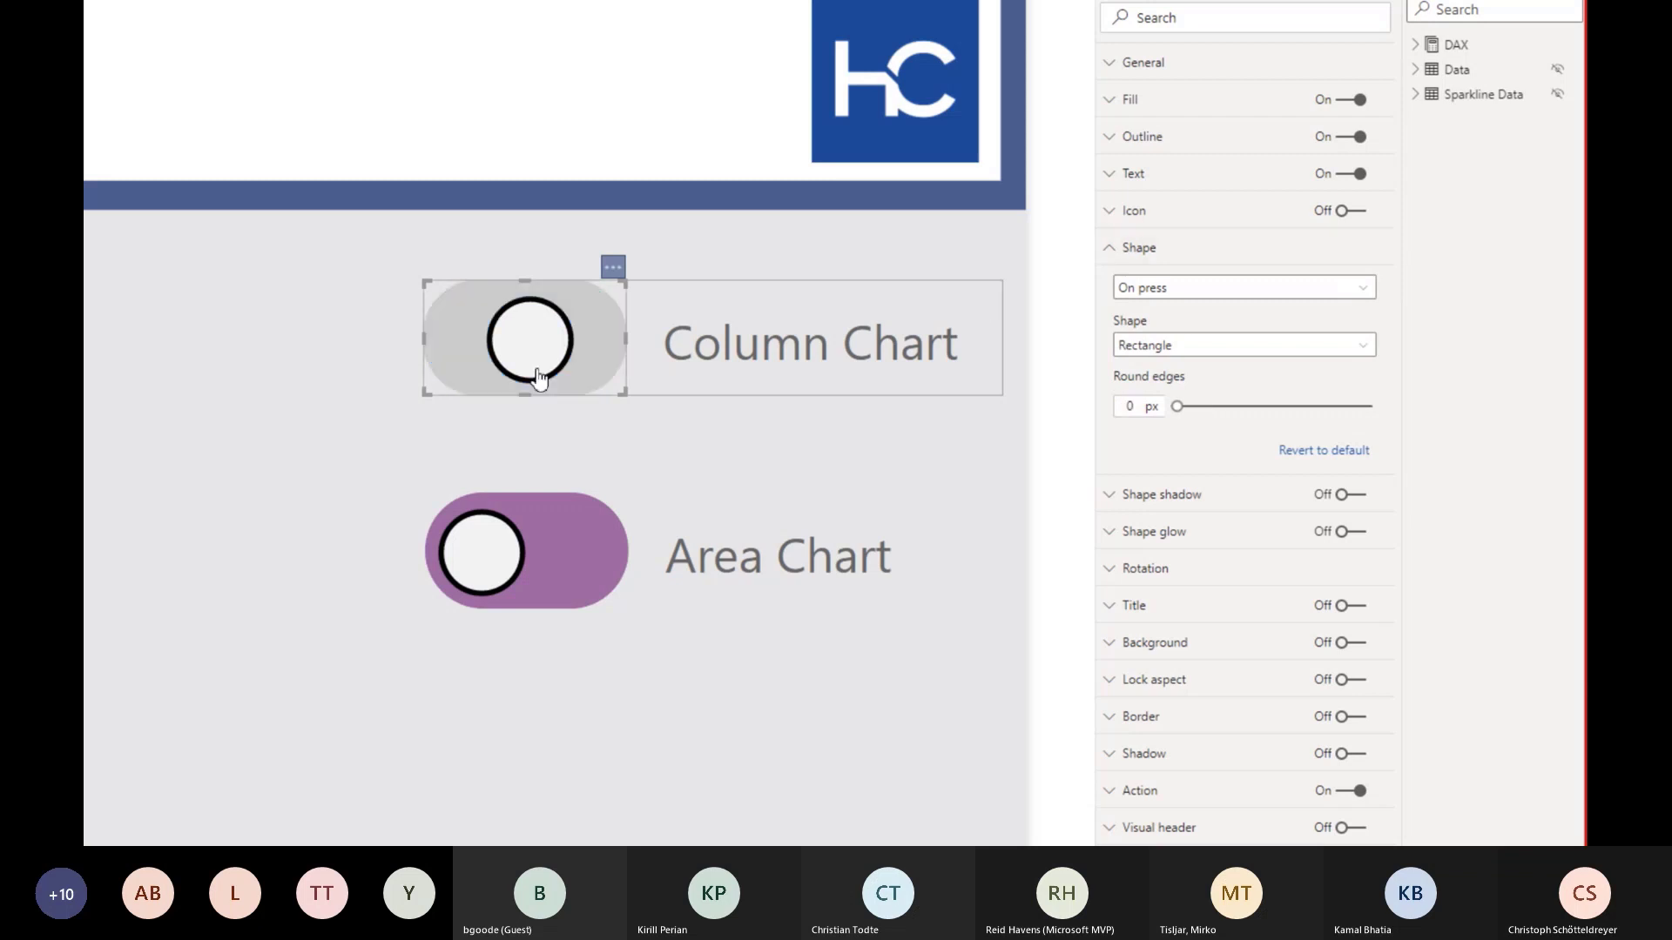
left_click(540, 377)
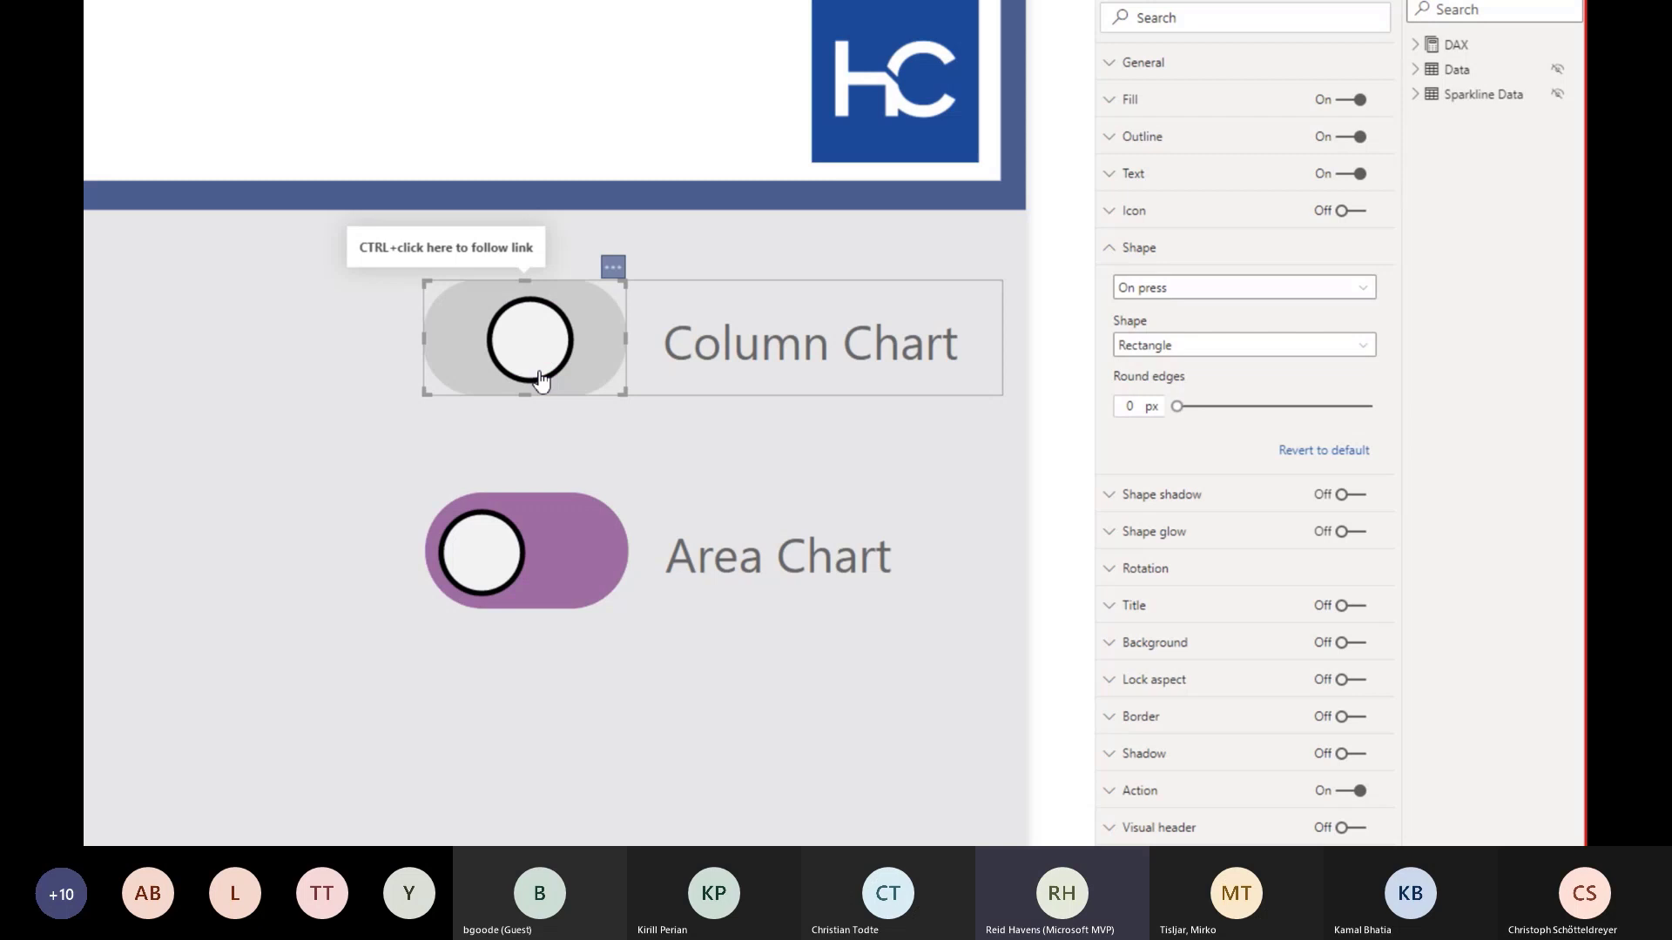
left_click(1117, 407)
type("20")
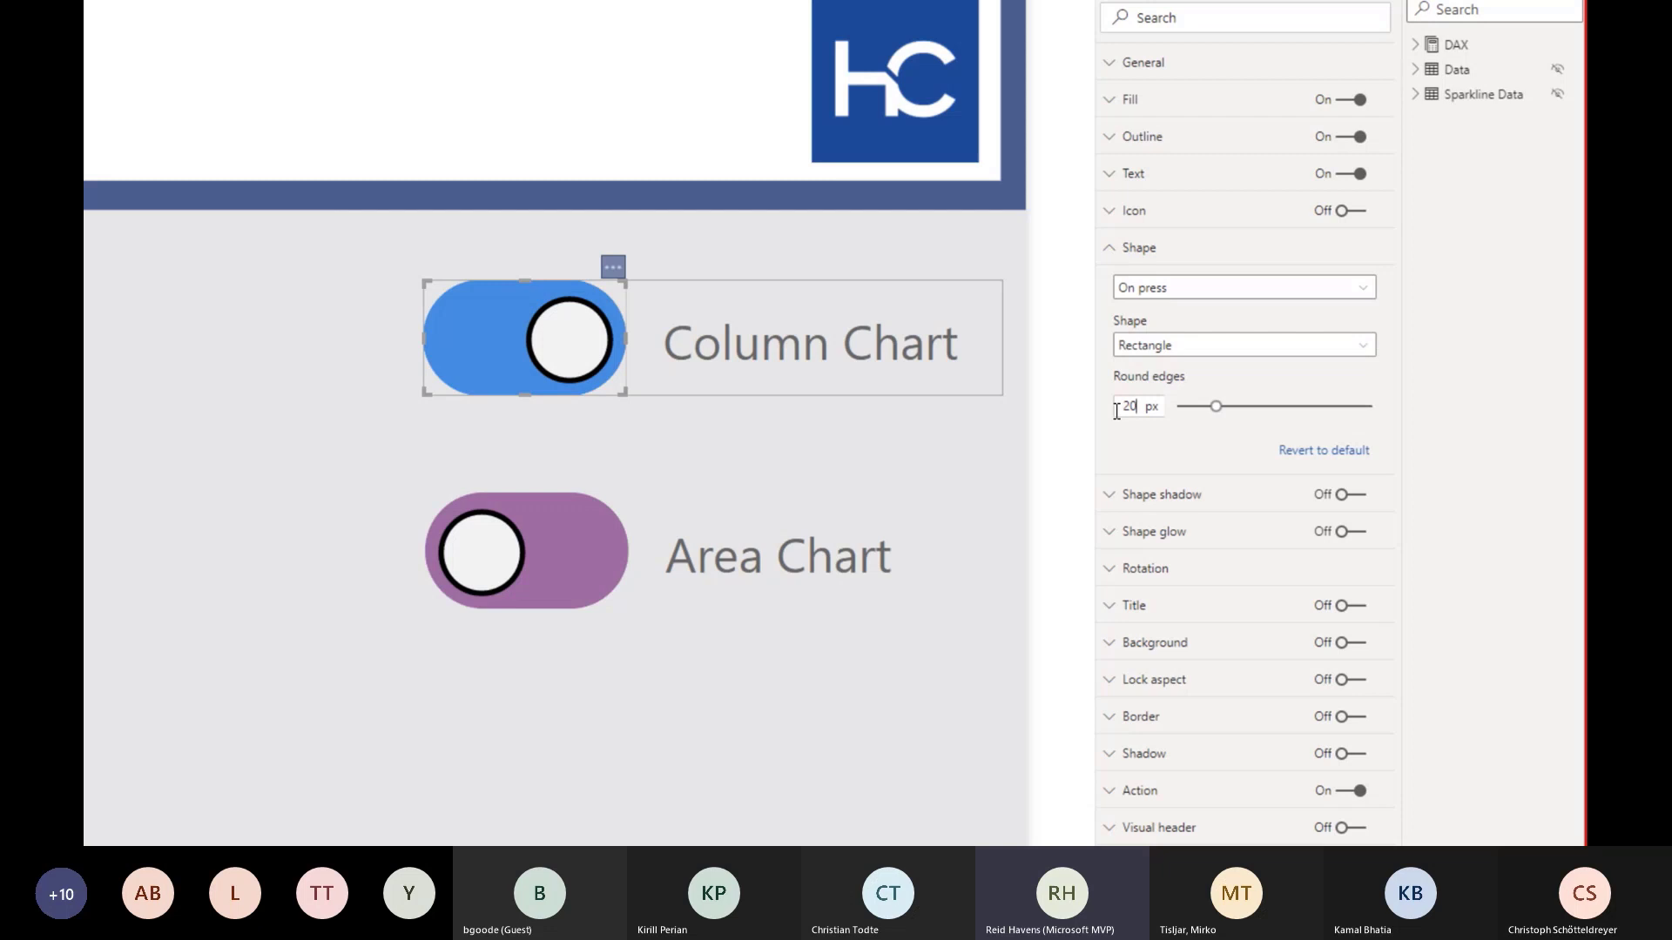
left_click(1155, 251)
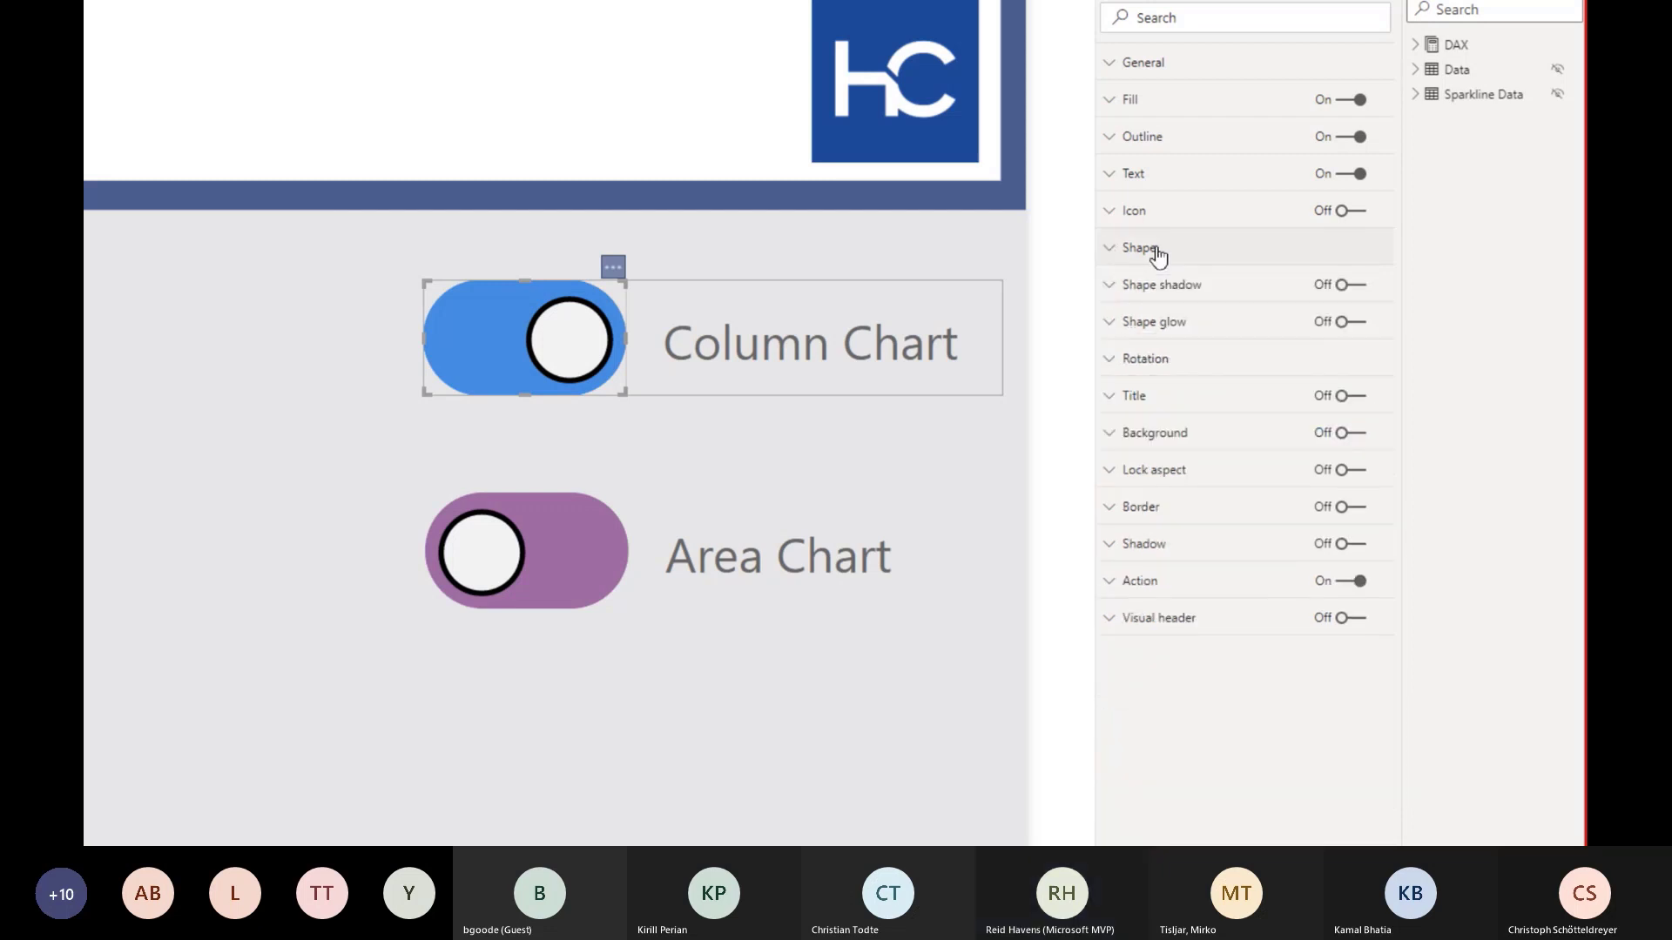
- Examine the Column Chart toggle's default-state fill settings and test how the toggle looks when hovered and pressed
left_click(1173, 115)
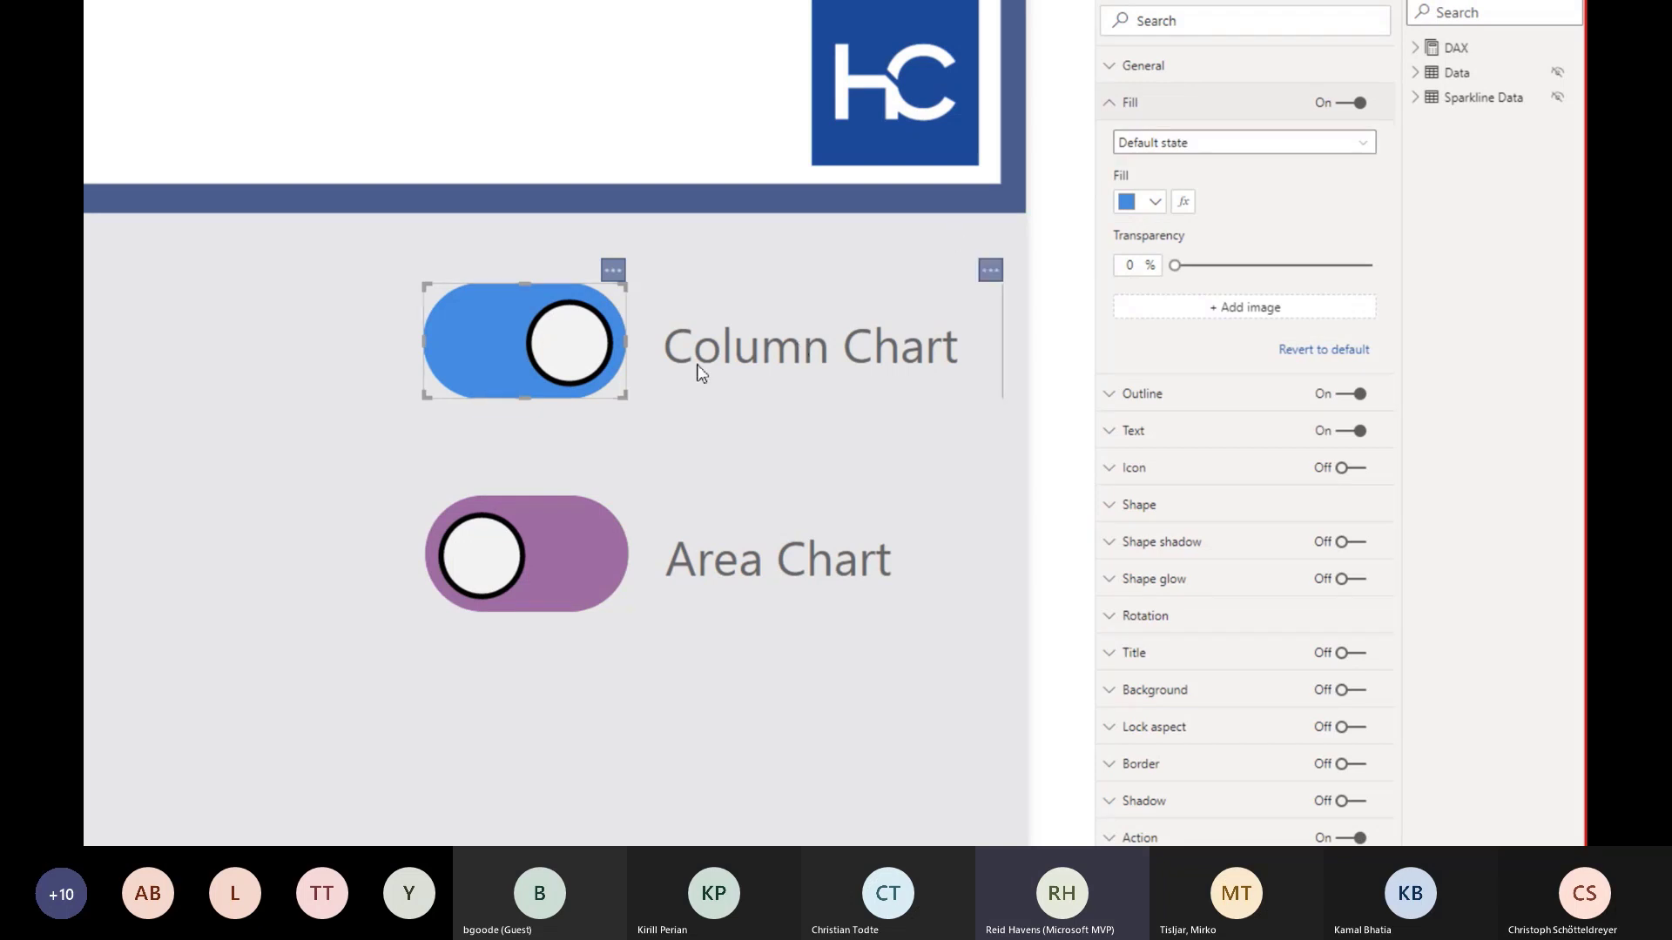
left_click(597, 364, "ctrl")
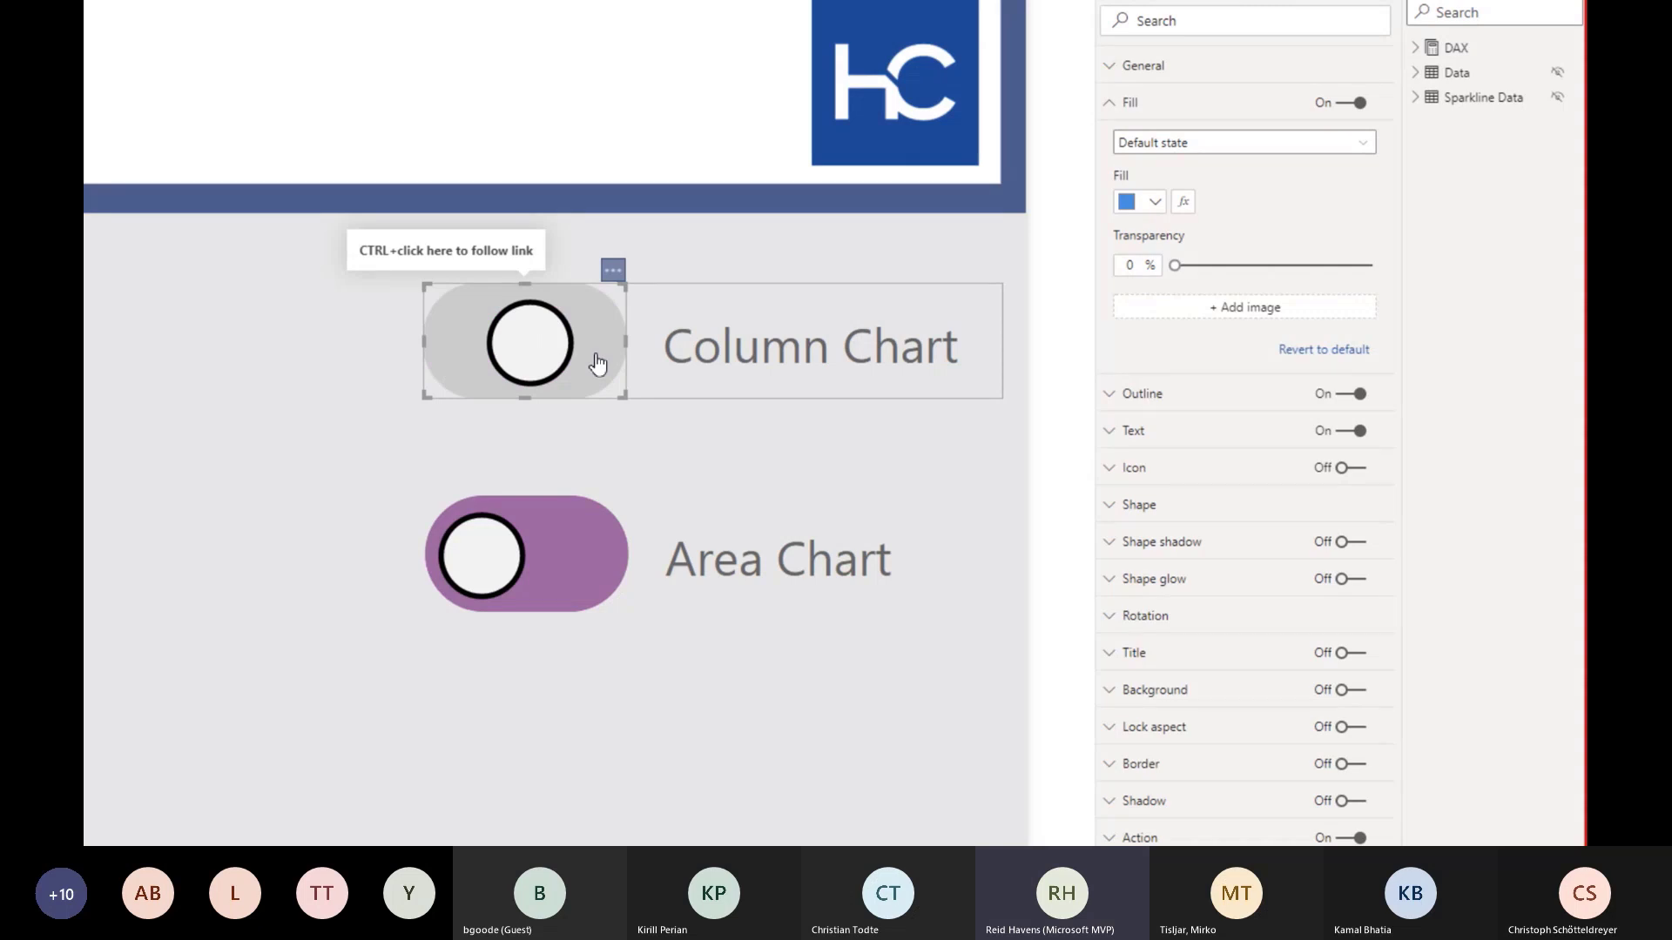
left_click(597, 361, "ctrl")
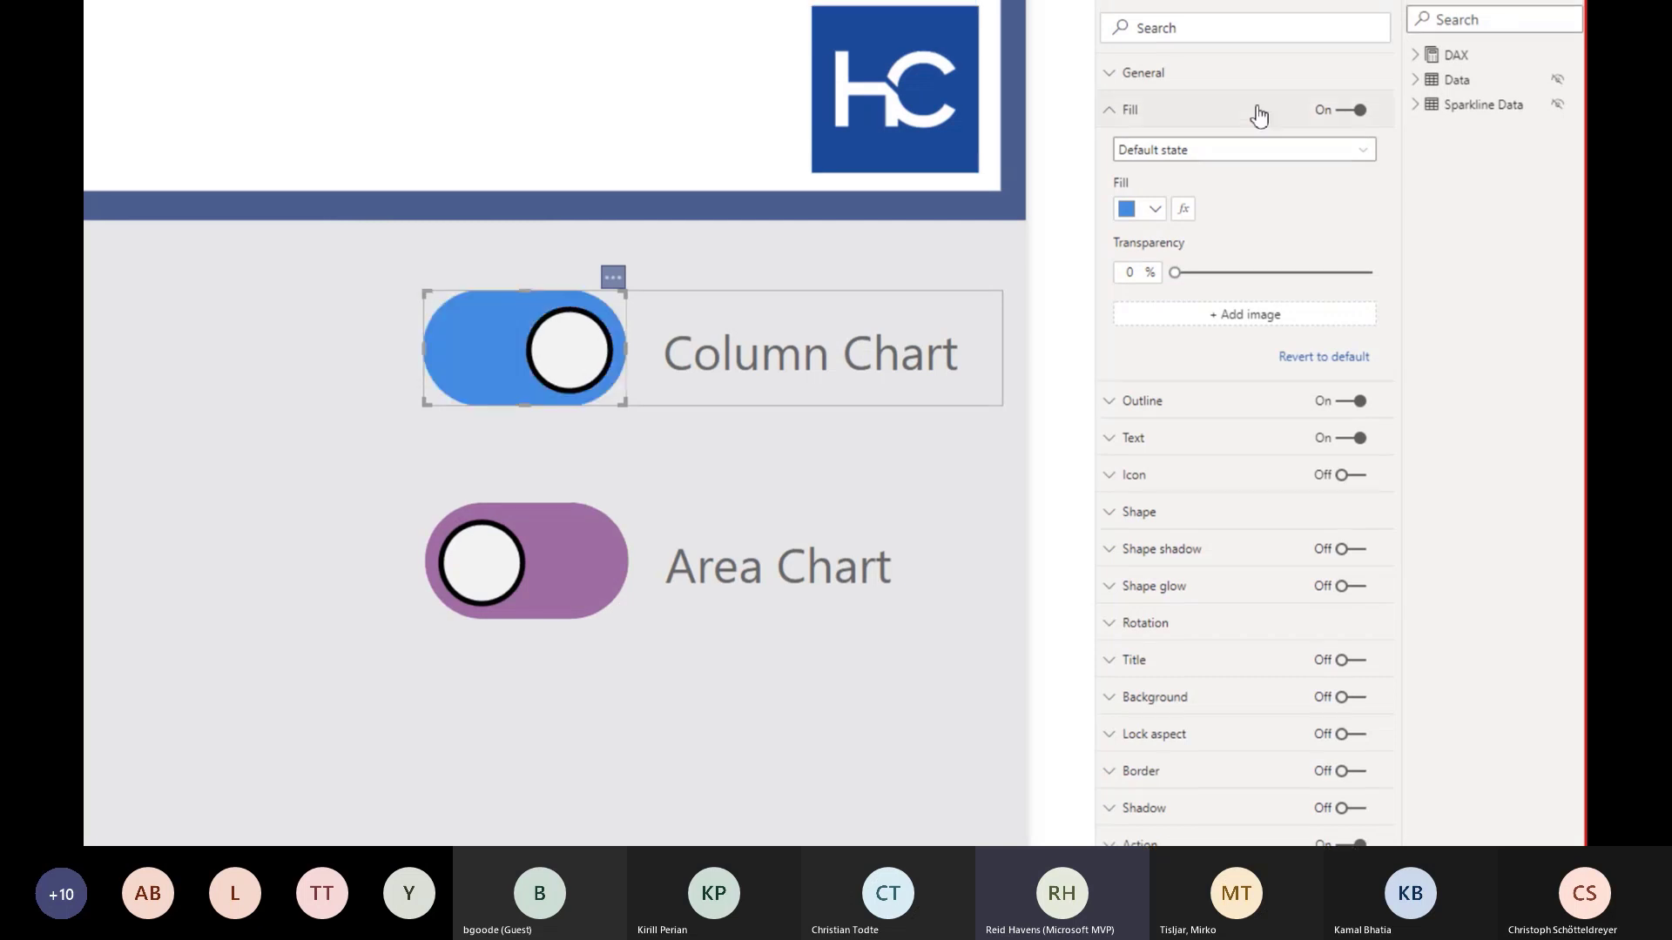
left_click(1258, 109)
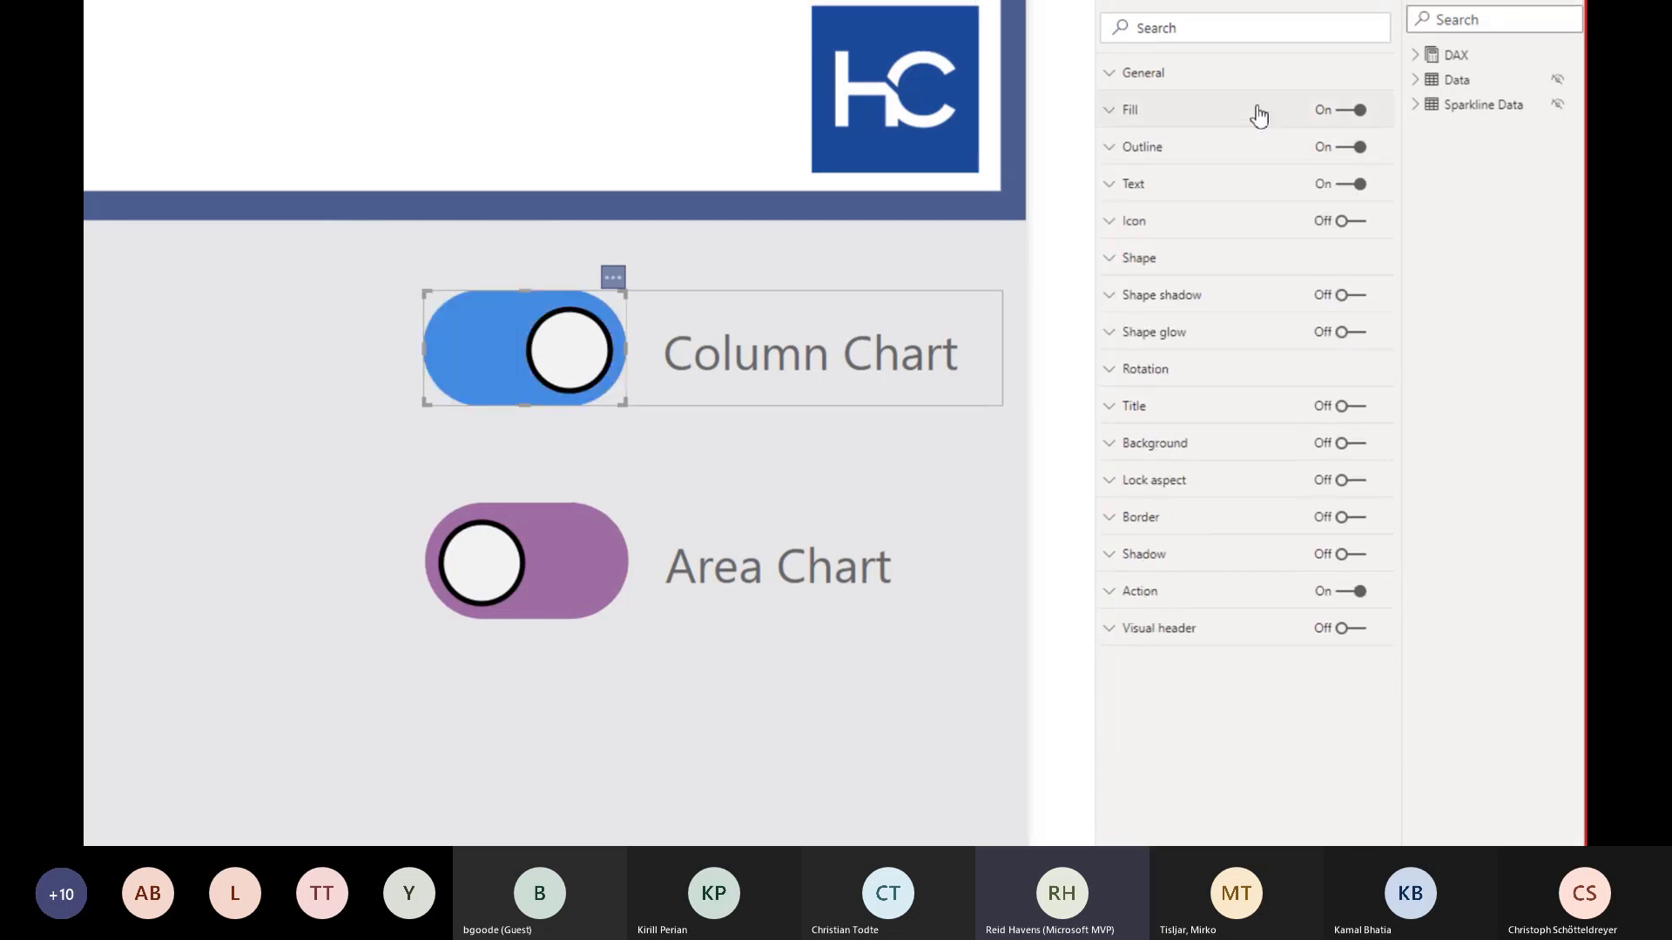
- Try adding a white circle emoji, found with "circle", to the Column Chart toggle's default-state text, and remove the extra emoji
left_click(1193, 193)
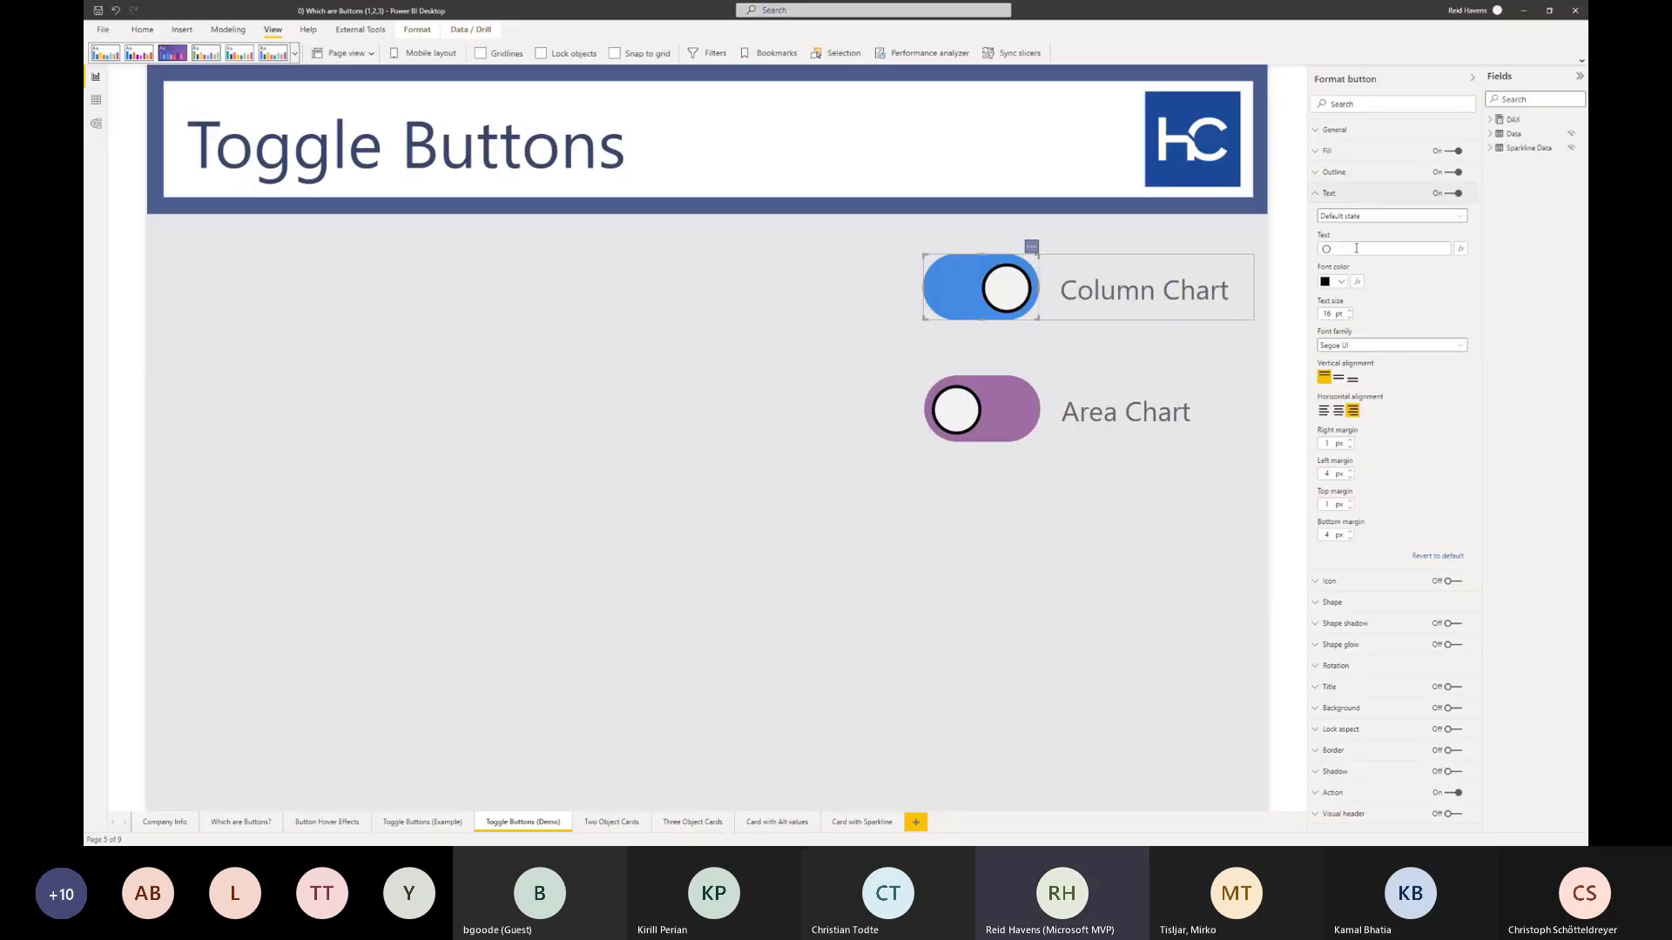
left_click(1184, 282)
key("super+period")
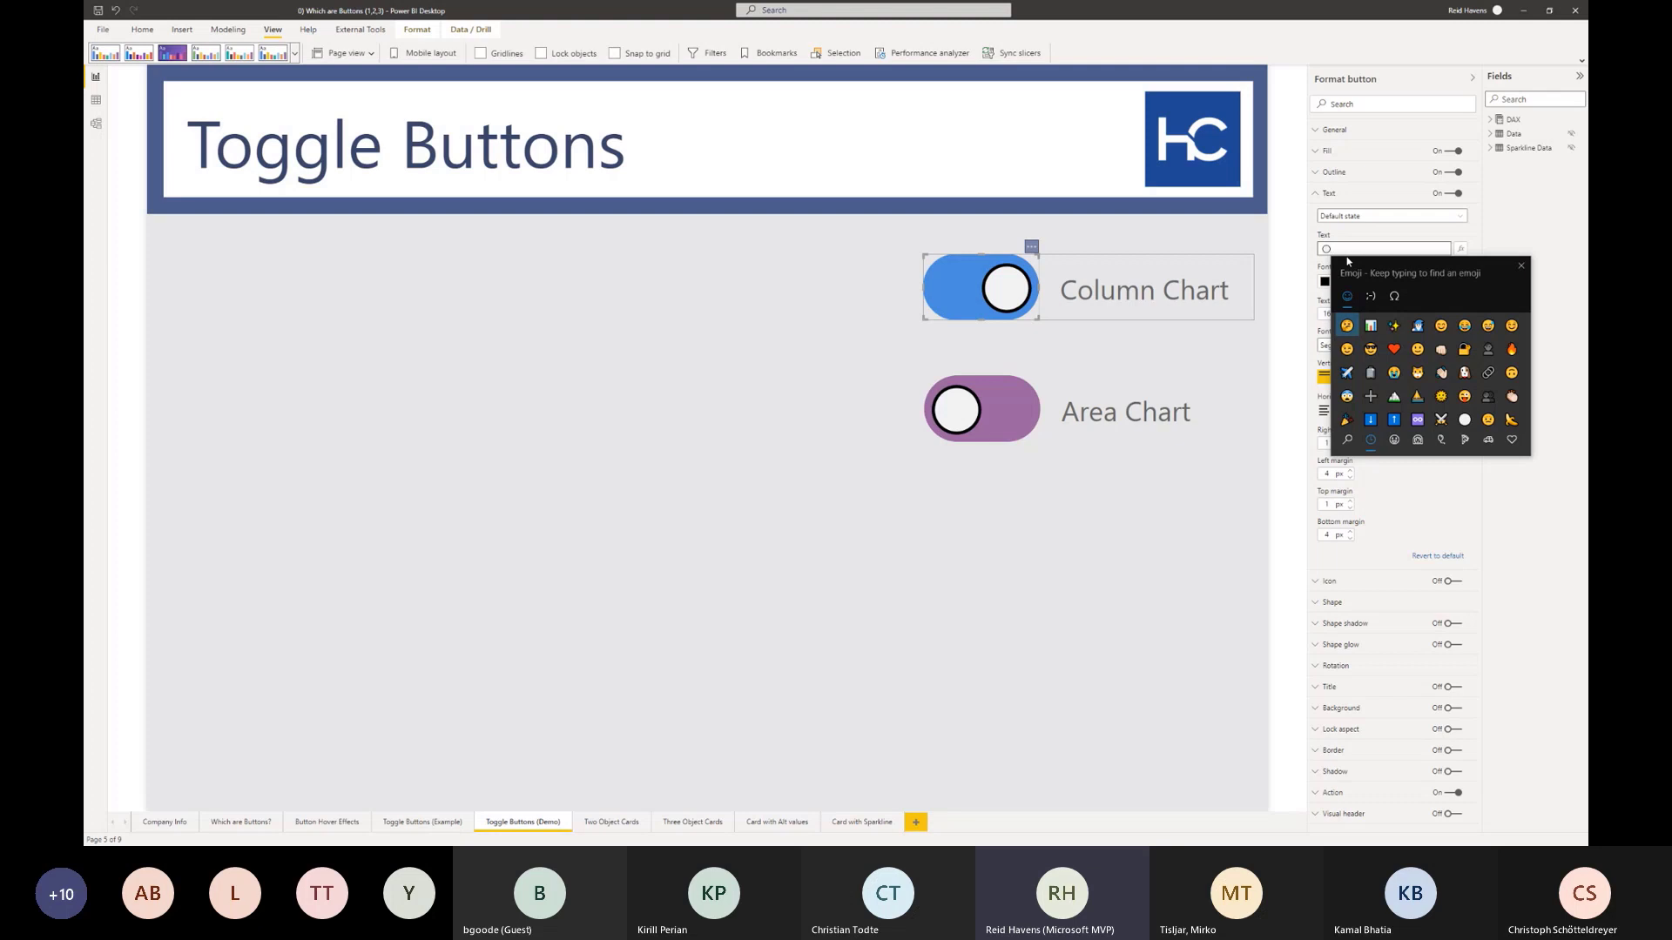
type("circle")
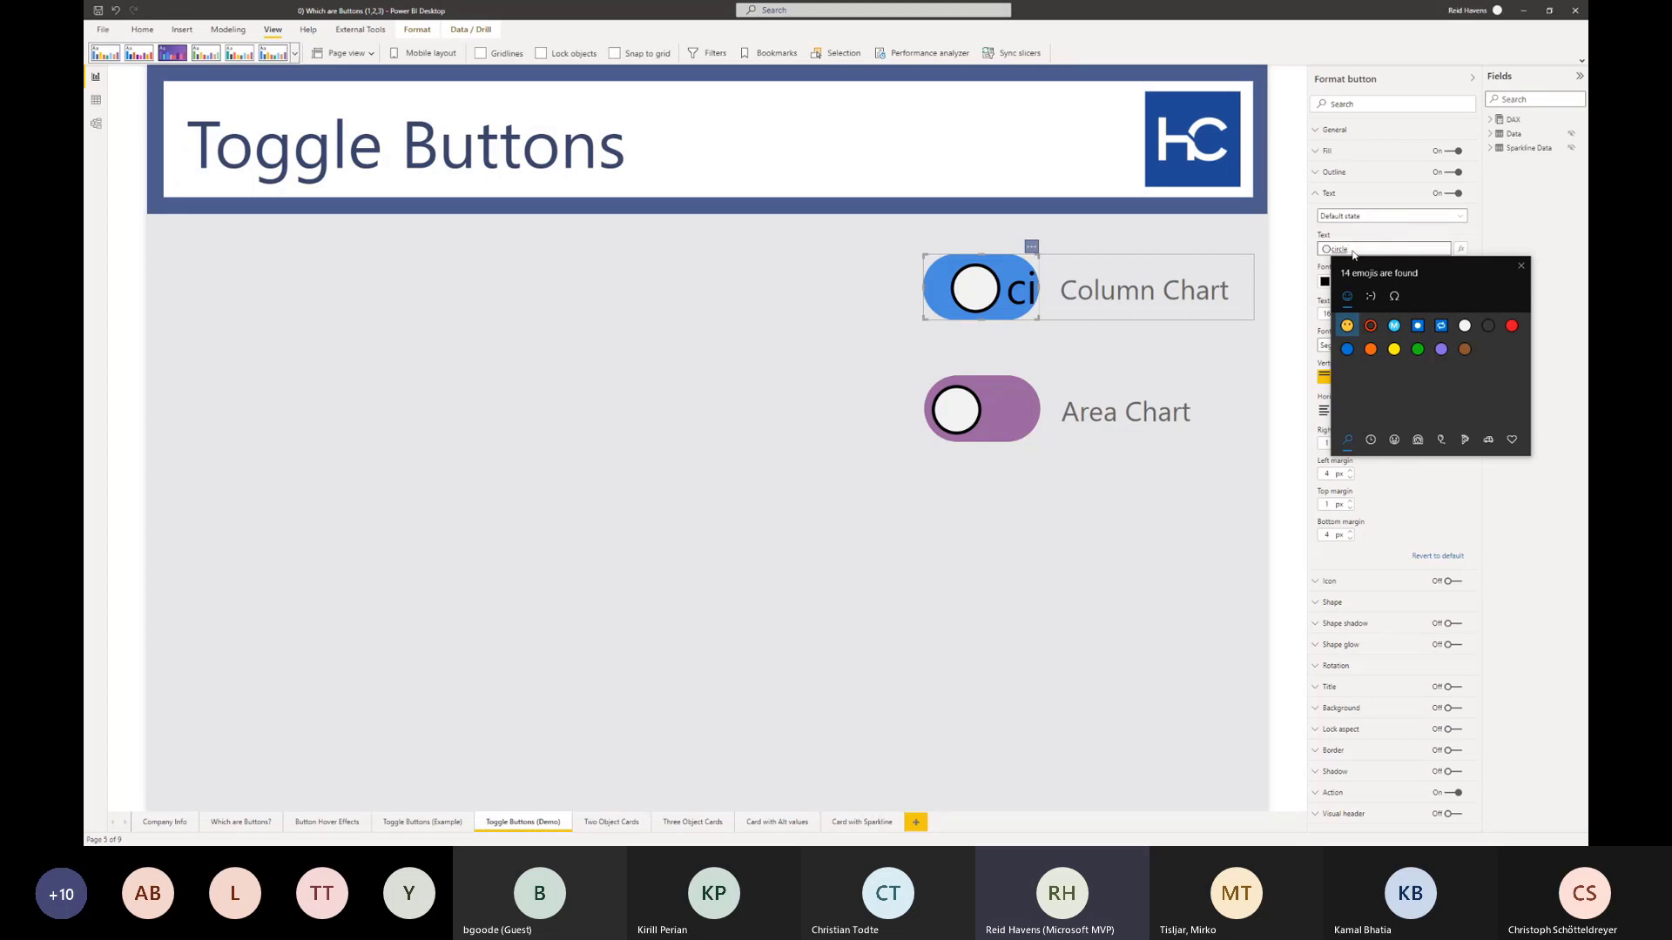
left_click(1465, 325)
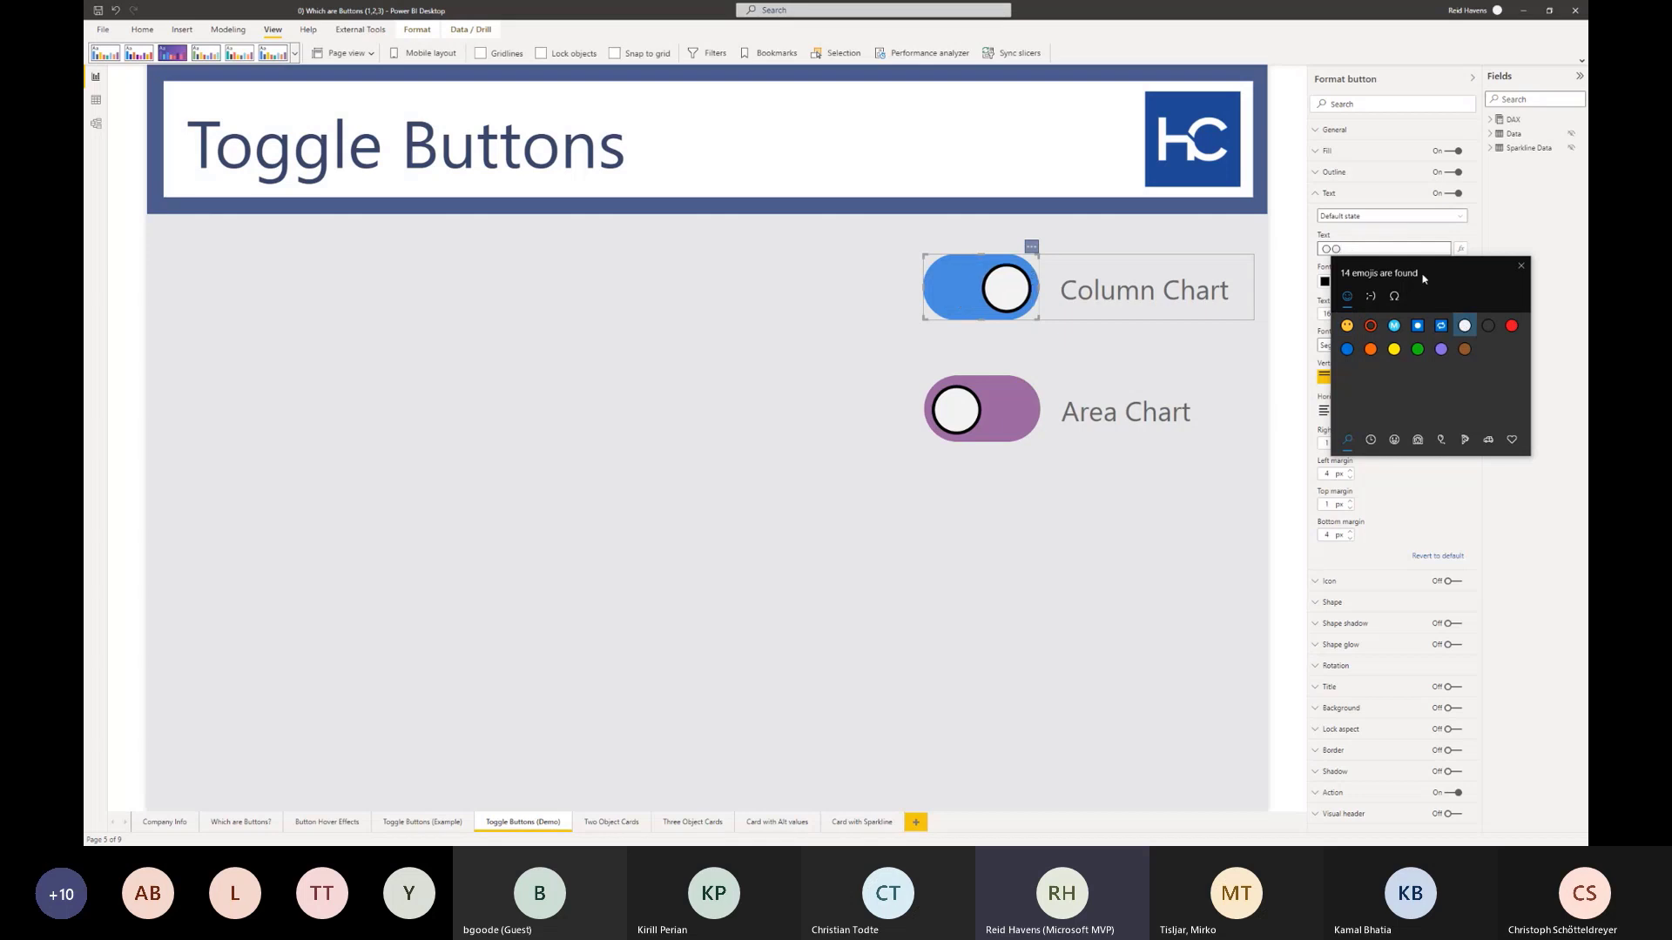
left_click(1521, 266)
key("BackSpace")
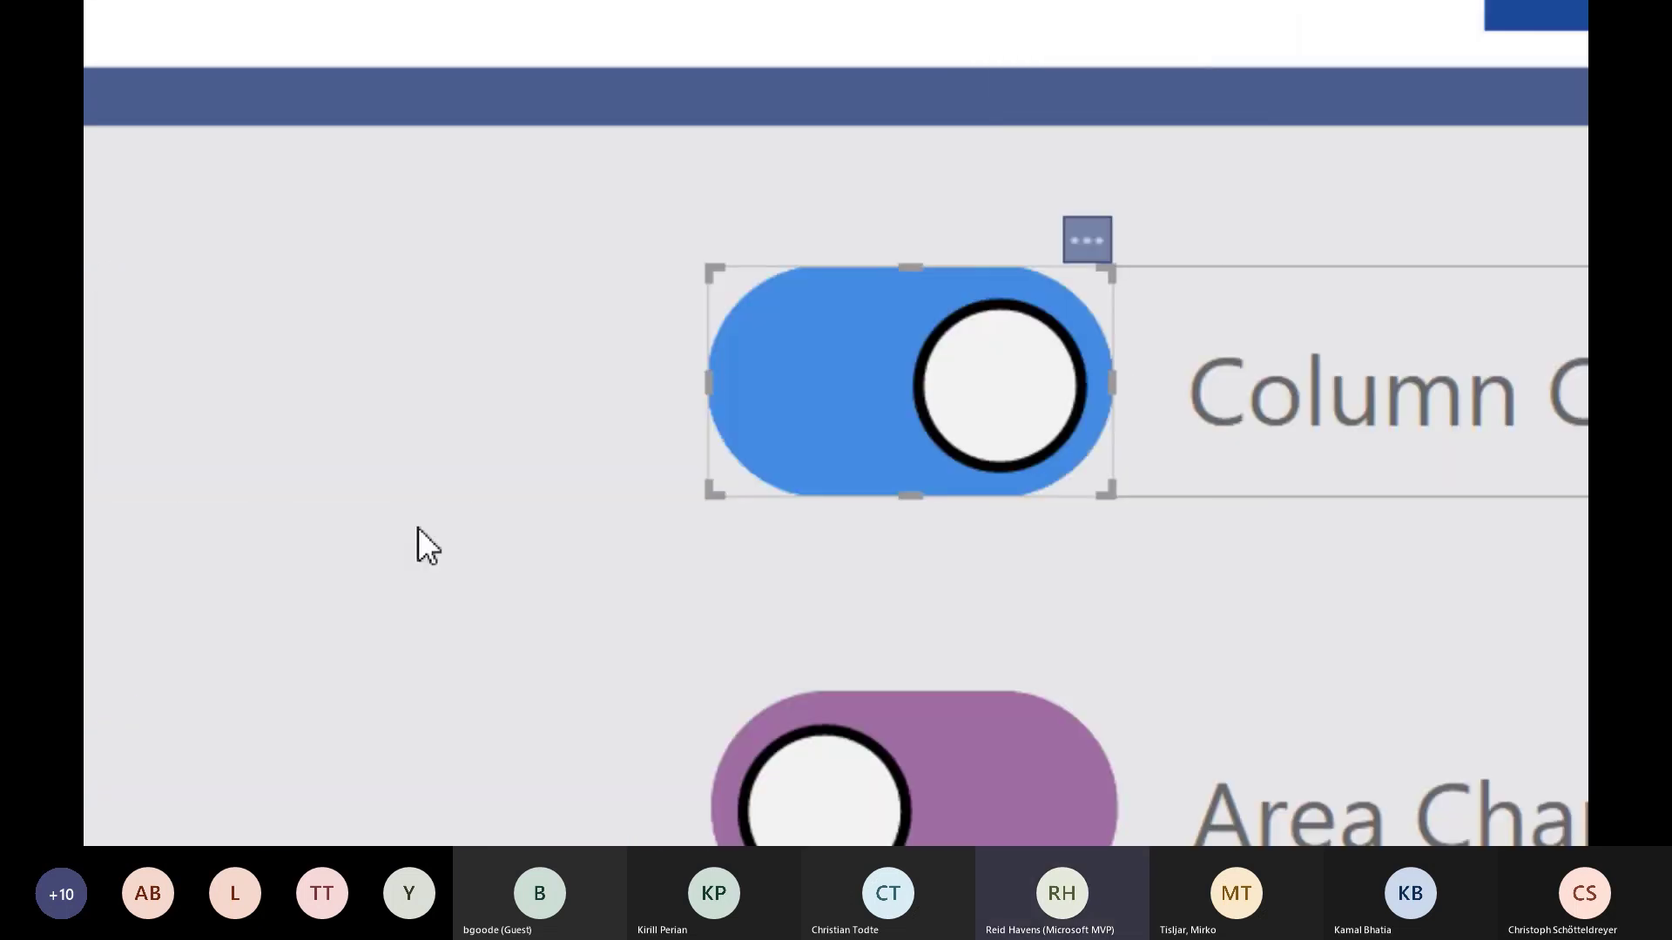
- Review the Column Chart toggle's text settings for the On hover and On press states
left_click(1059, 336)
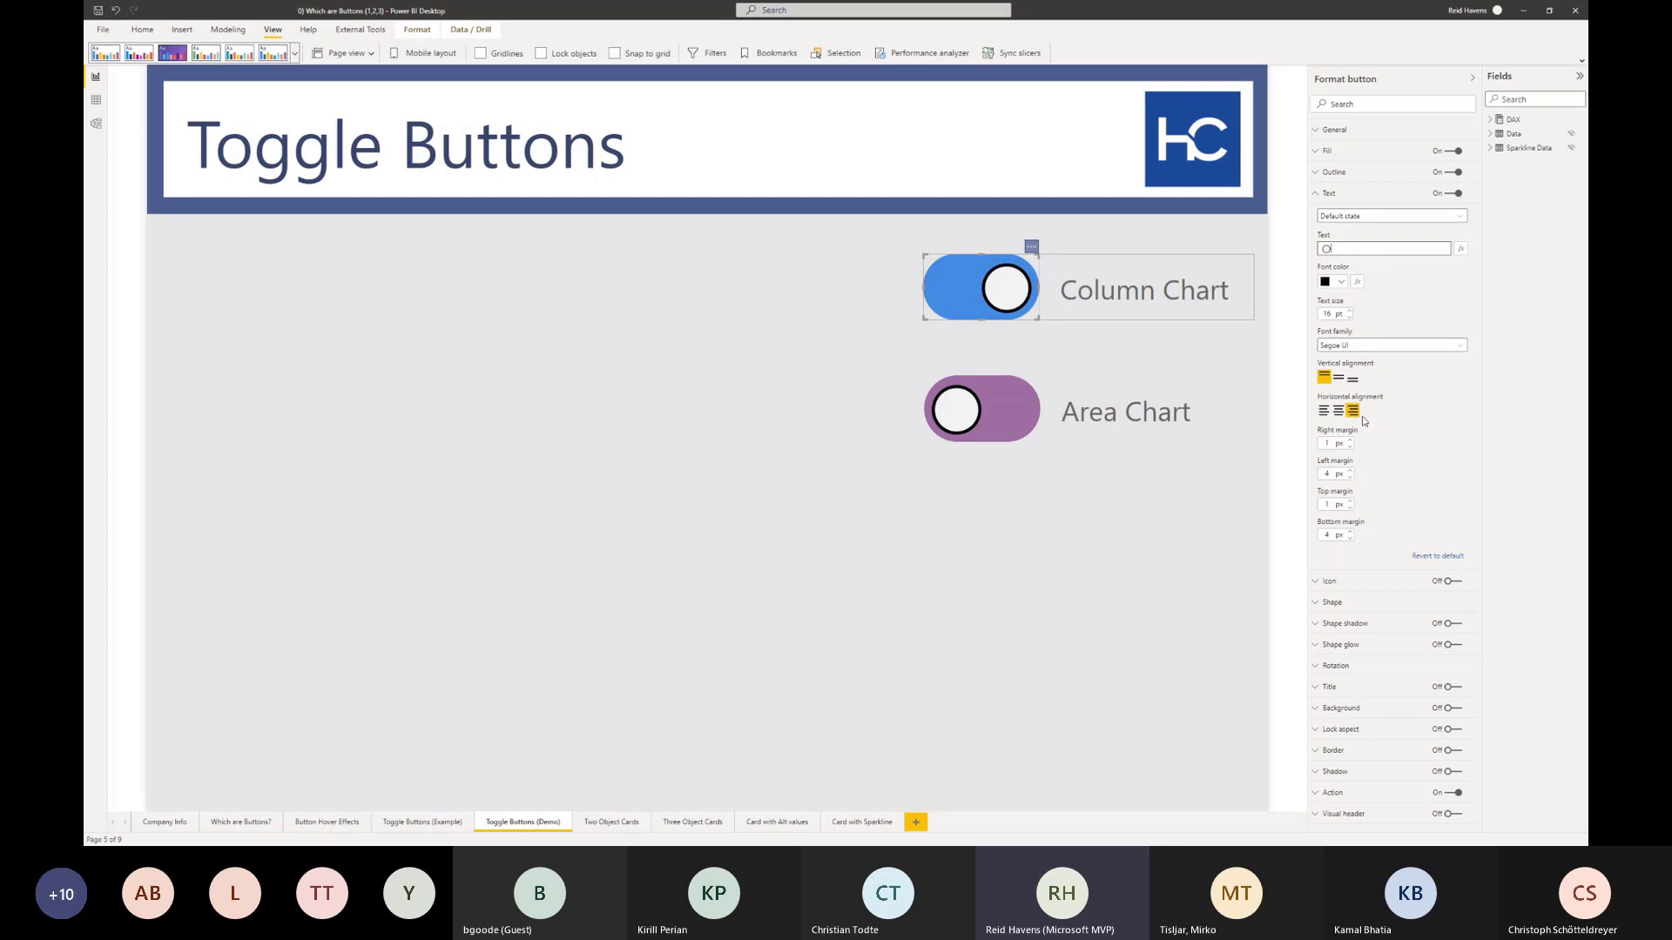
left_click(1392, 216)
left_click(1359, 242)
left_click(1359, 217)
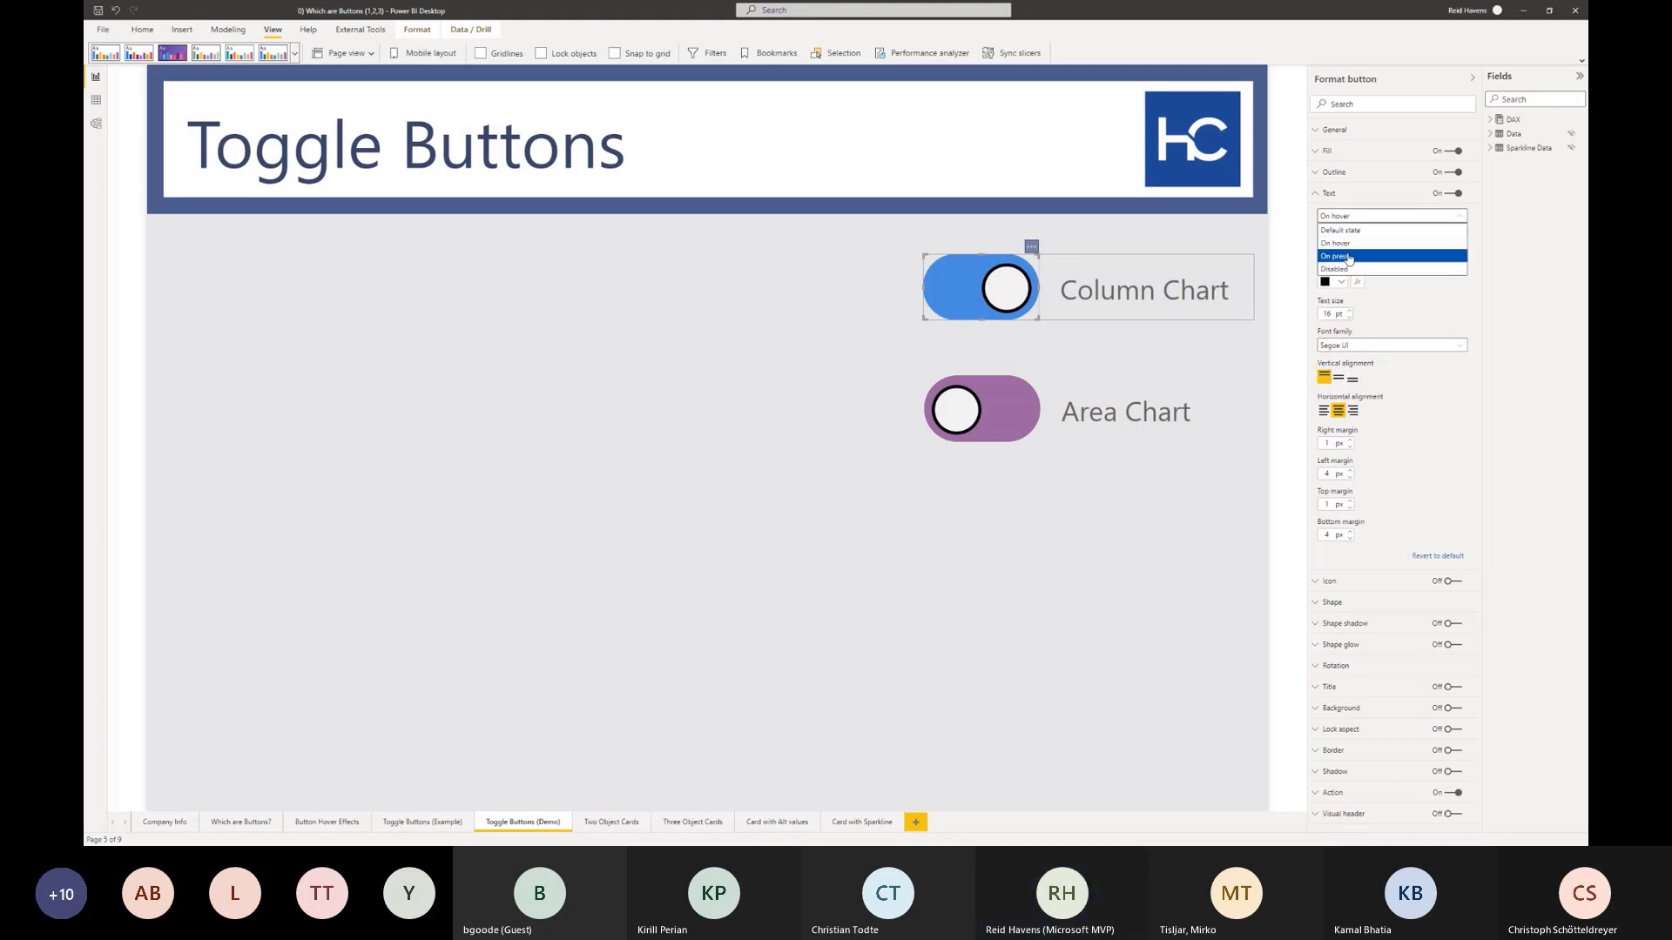
left_click(1349, 257)
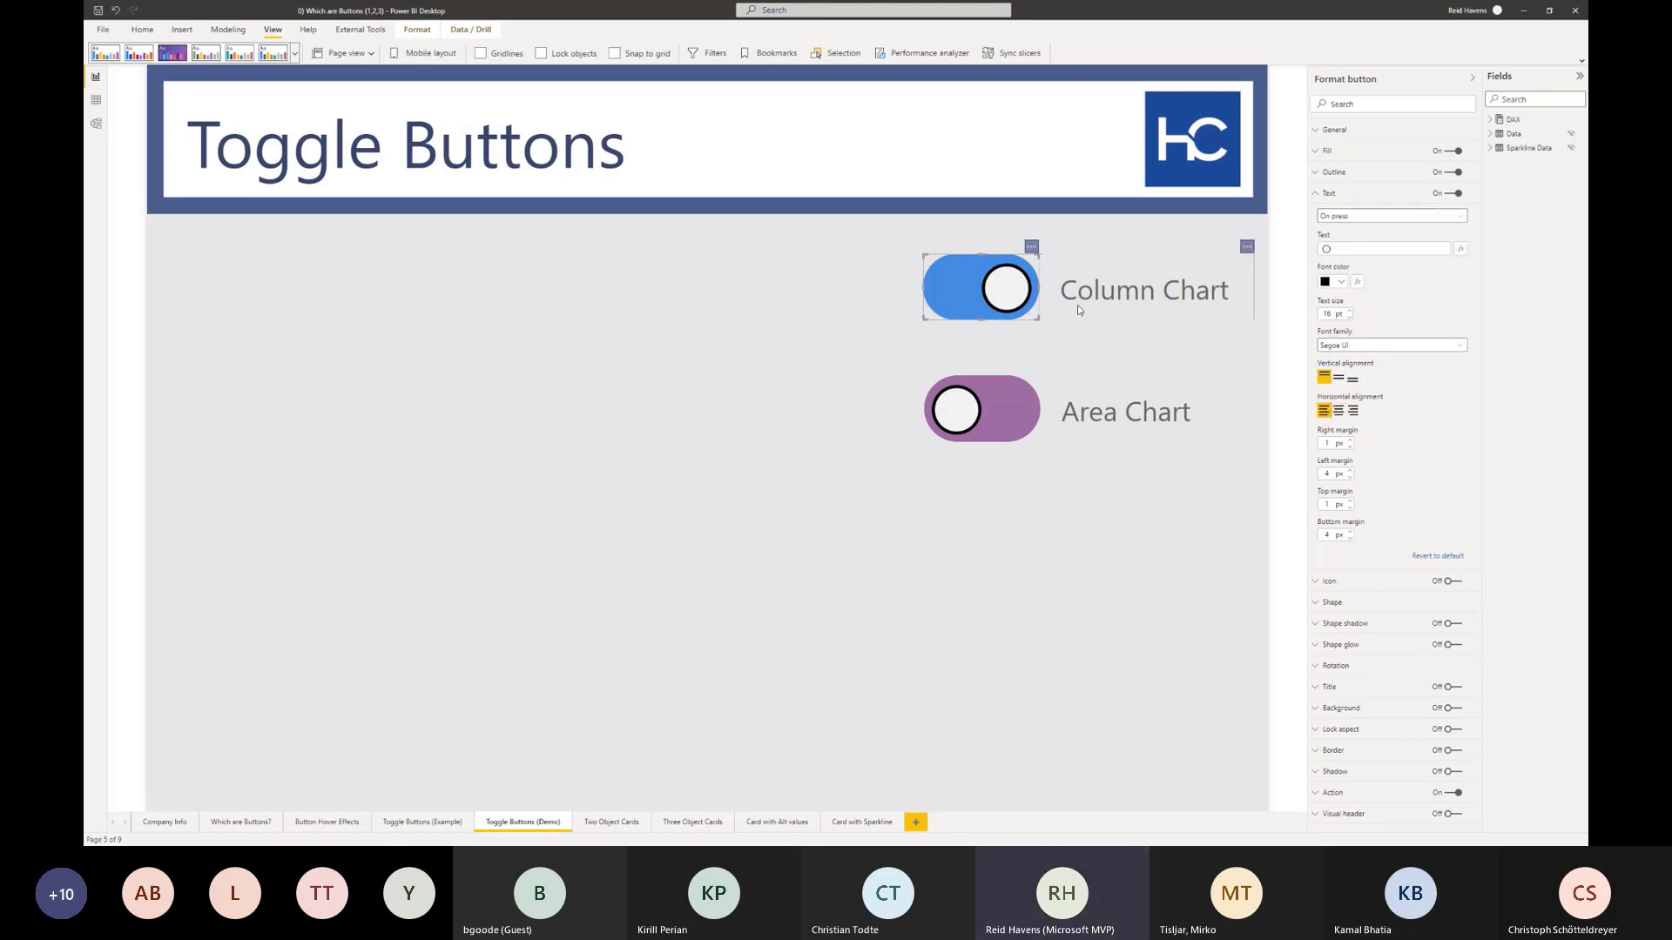
- Test how the Column Chart toggle's circle moves between its default, hover and press states
left_click(1014, 293)
left_click(1015, 301)
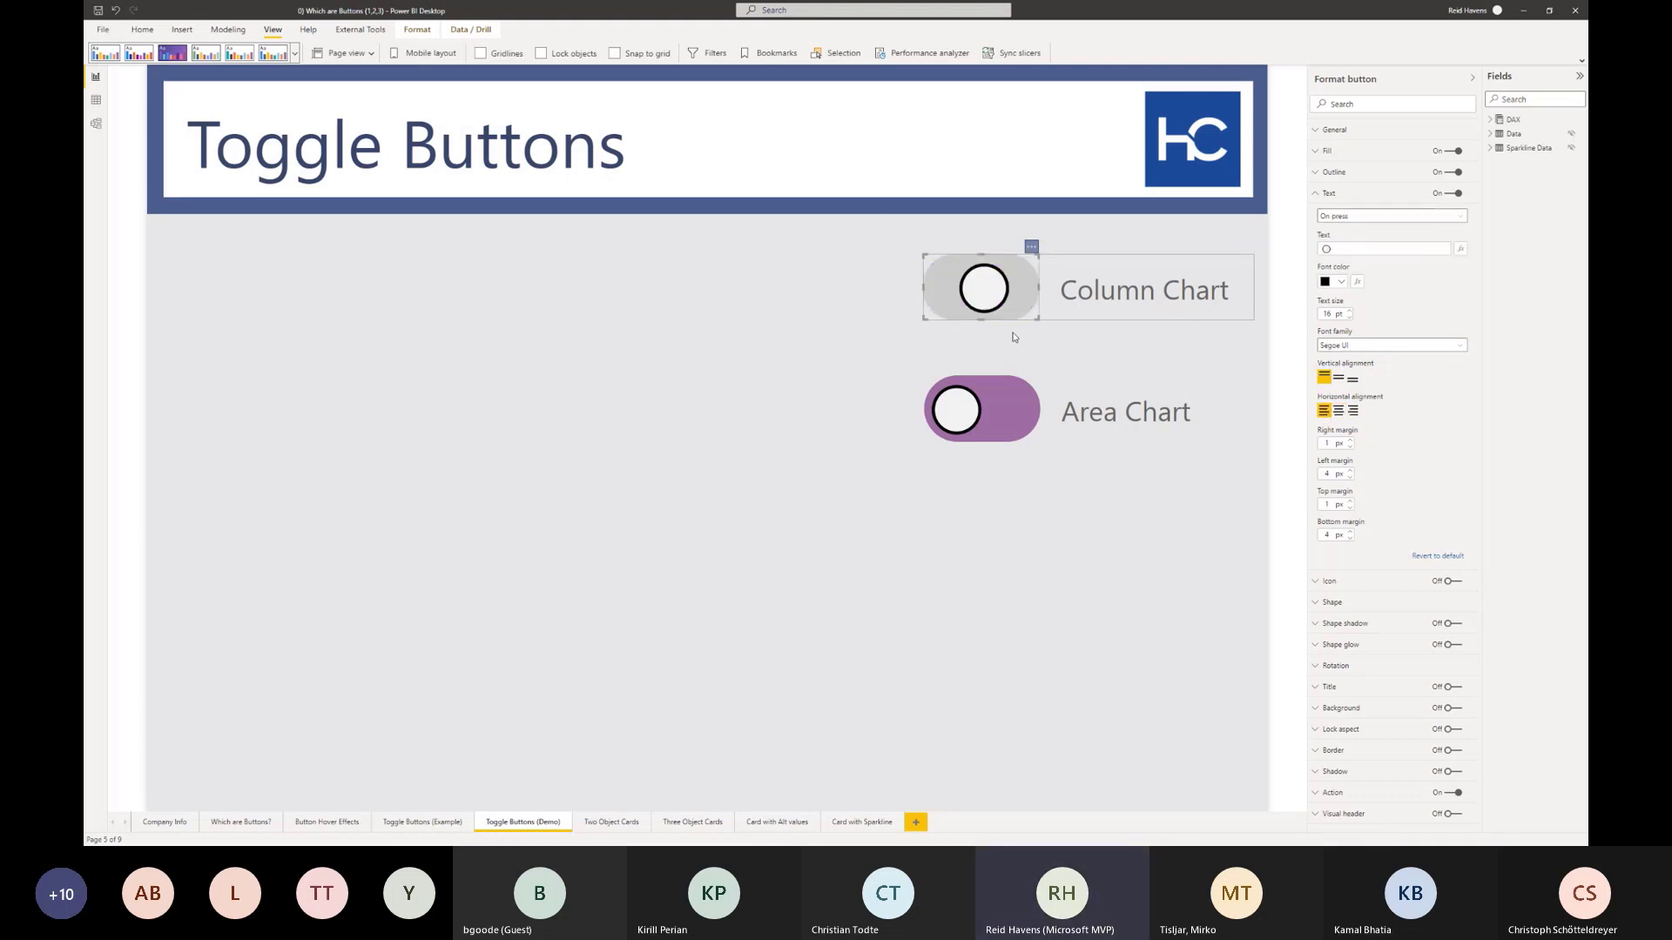
left_click(1014, 338)
left_click(998, 342)
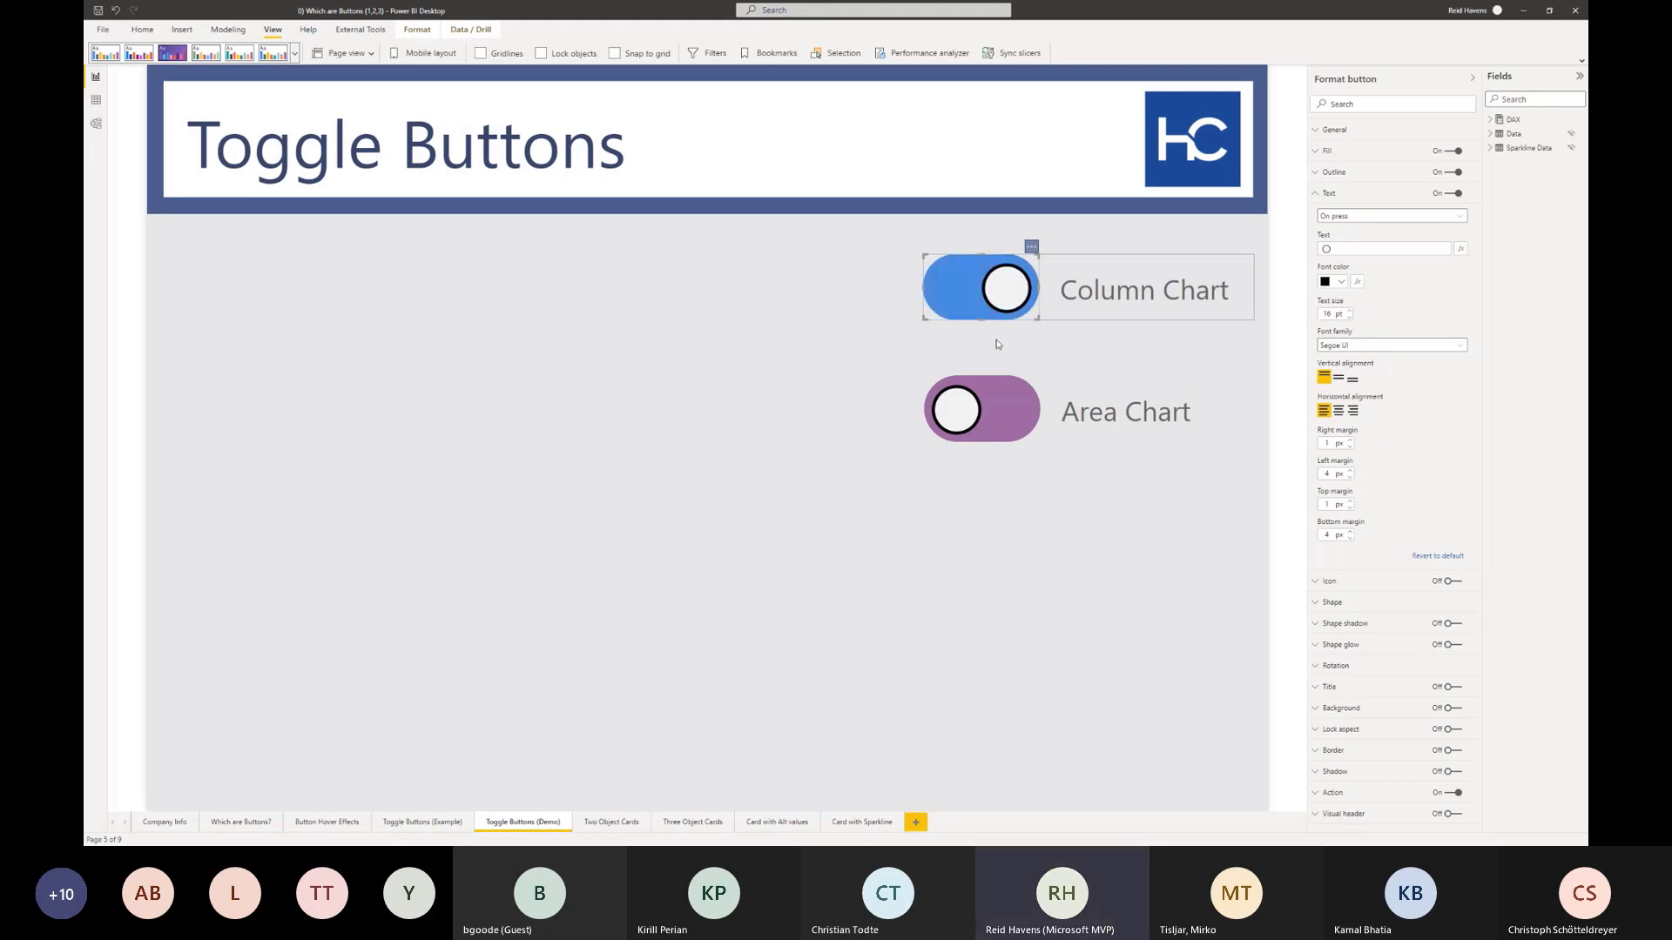
left_click(998, 345)
left_click(998, 306)
left_click(997, 304)
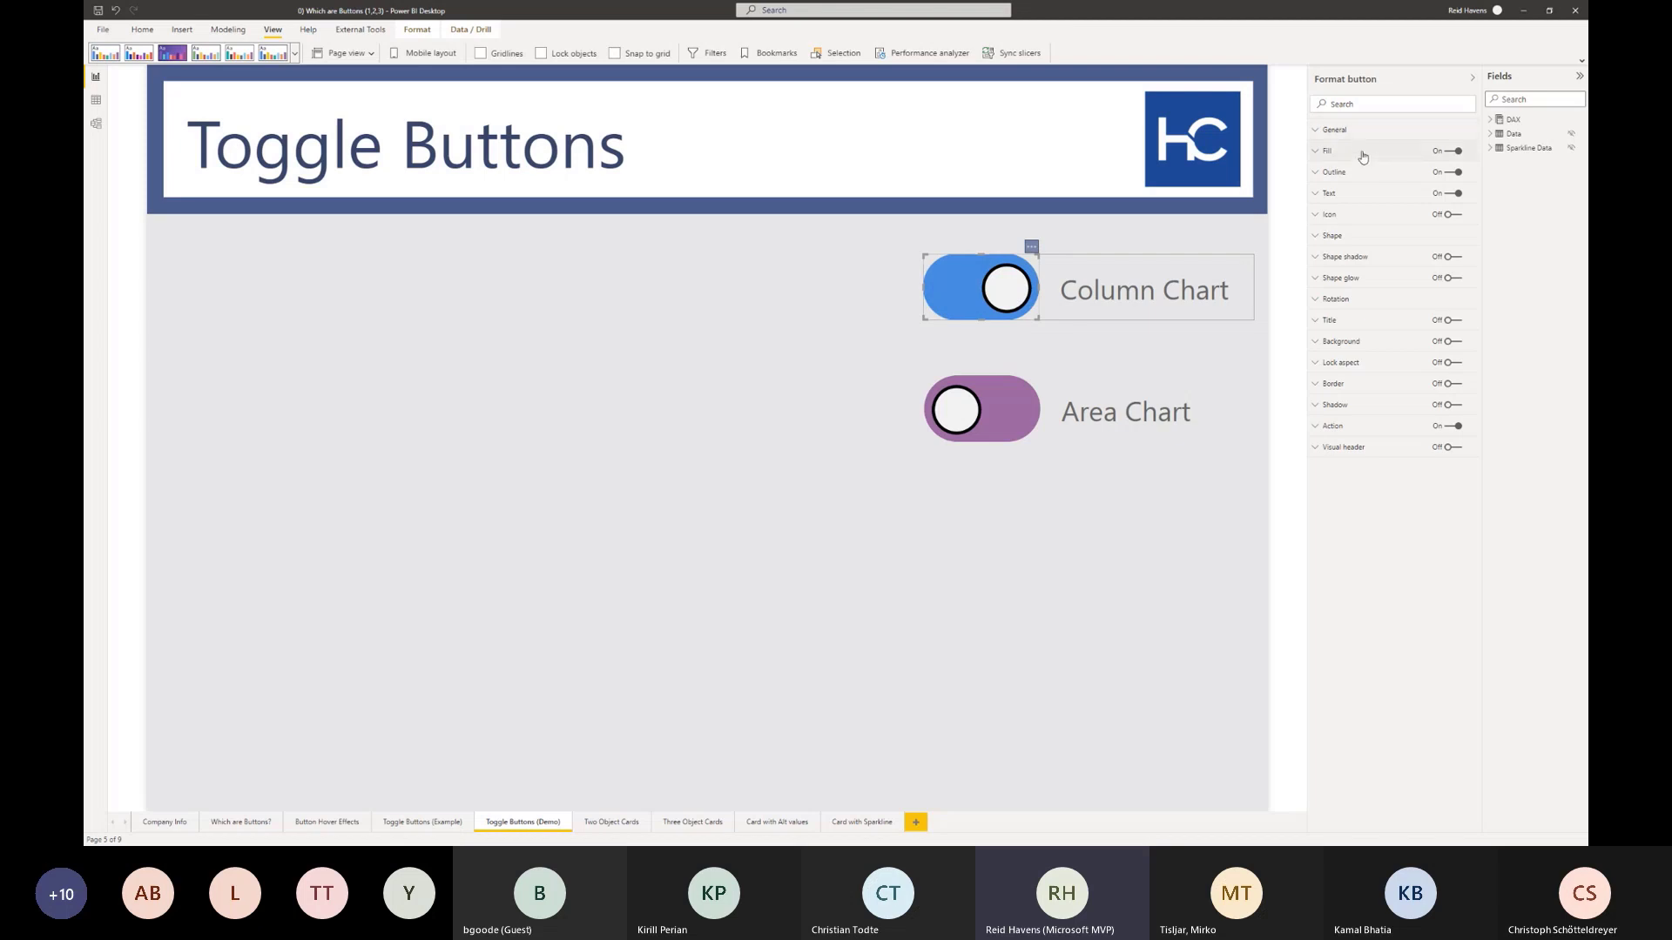
- Bring up and dismiss the emoji picker for the Column Chart toggle's default-state text, and check the Area Chart toggle's hover look
left_click(1352, 195)
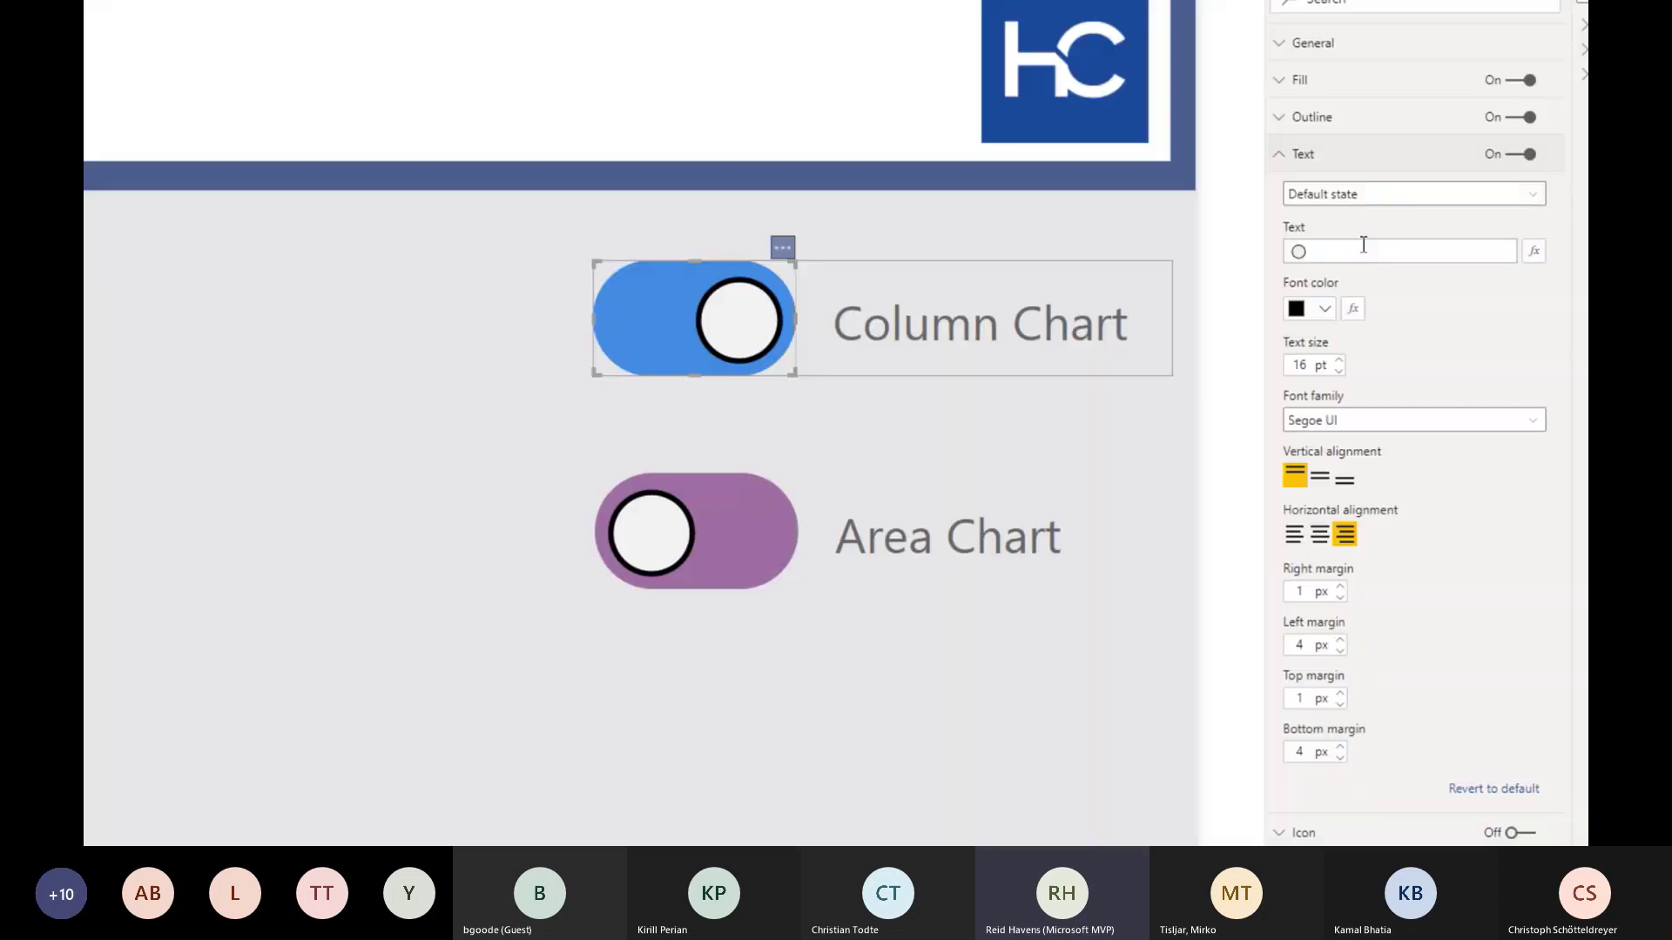
left_click(1364, 248)
key("super+period")
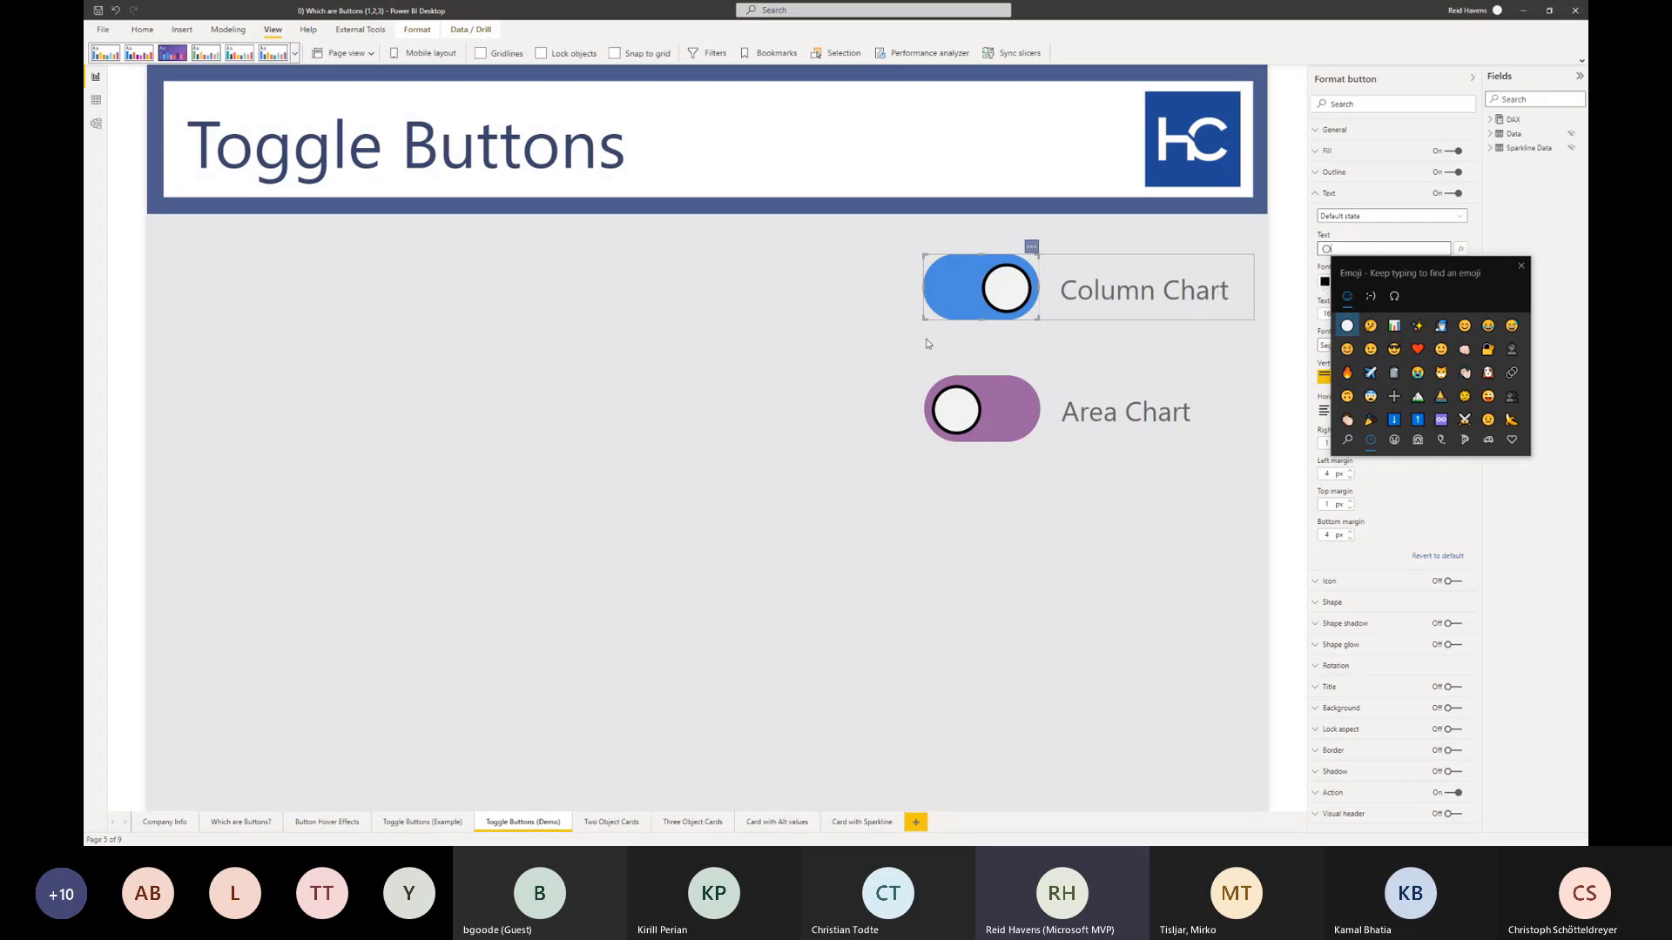
key("Escape")
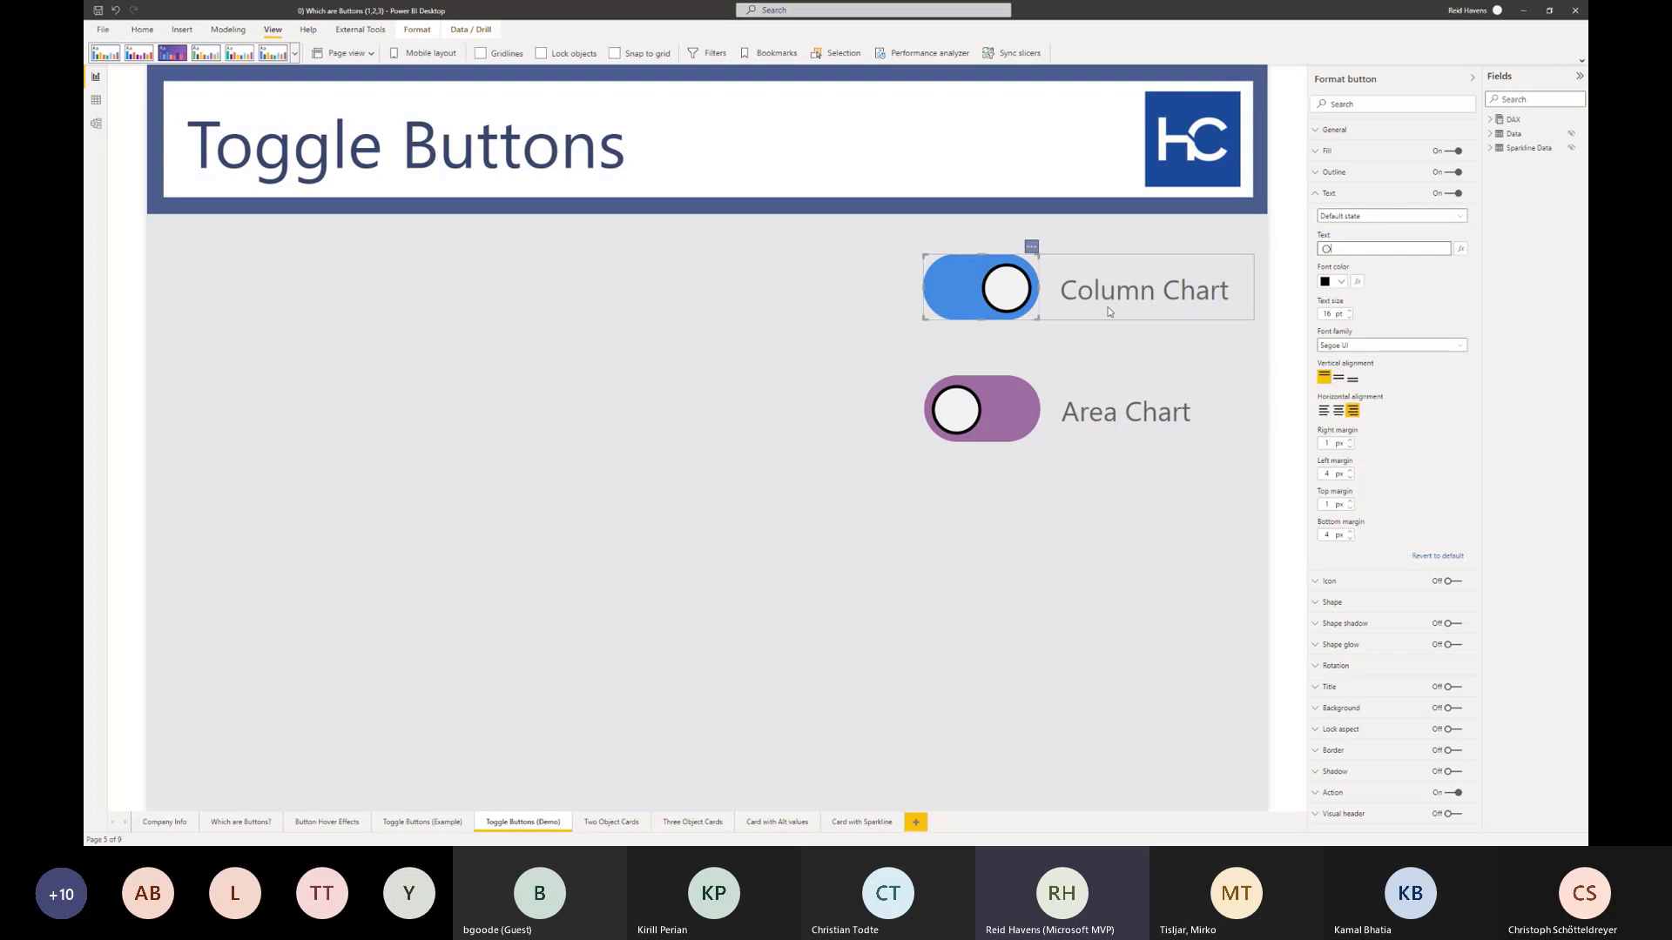
left_click(981, 419, "ctrl")
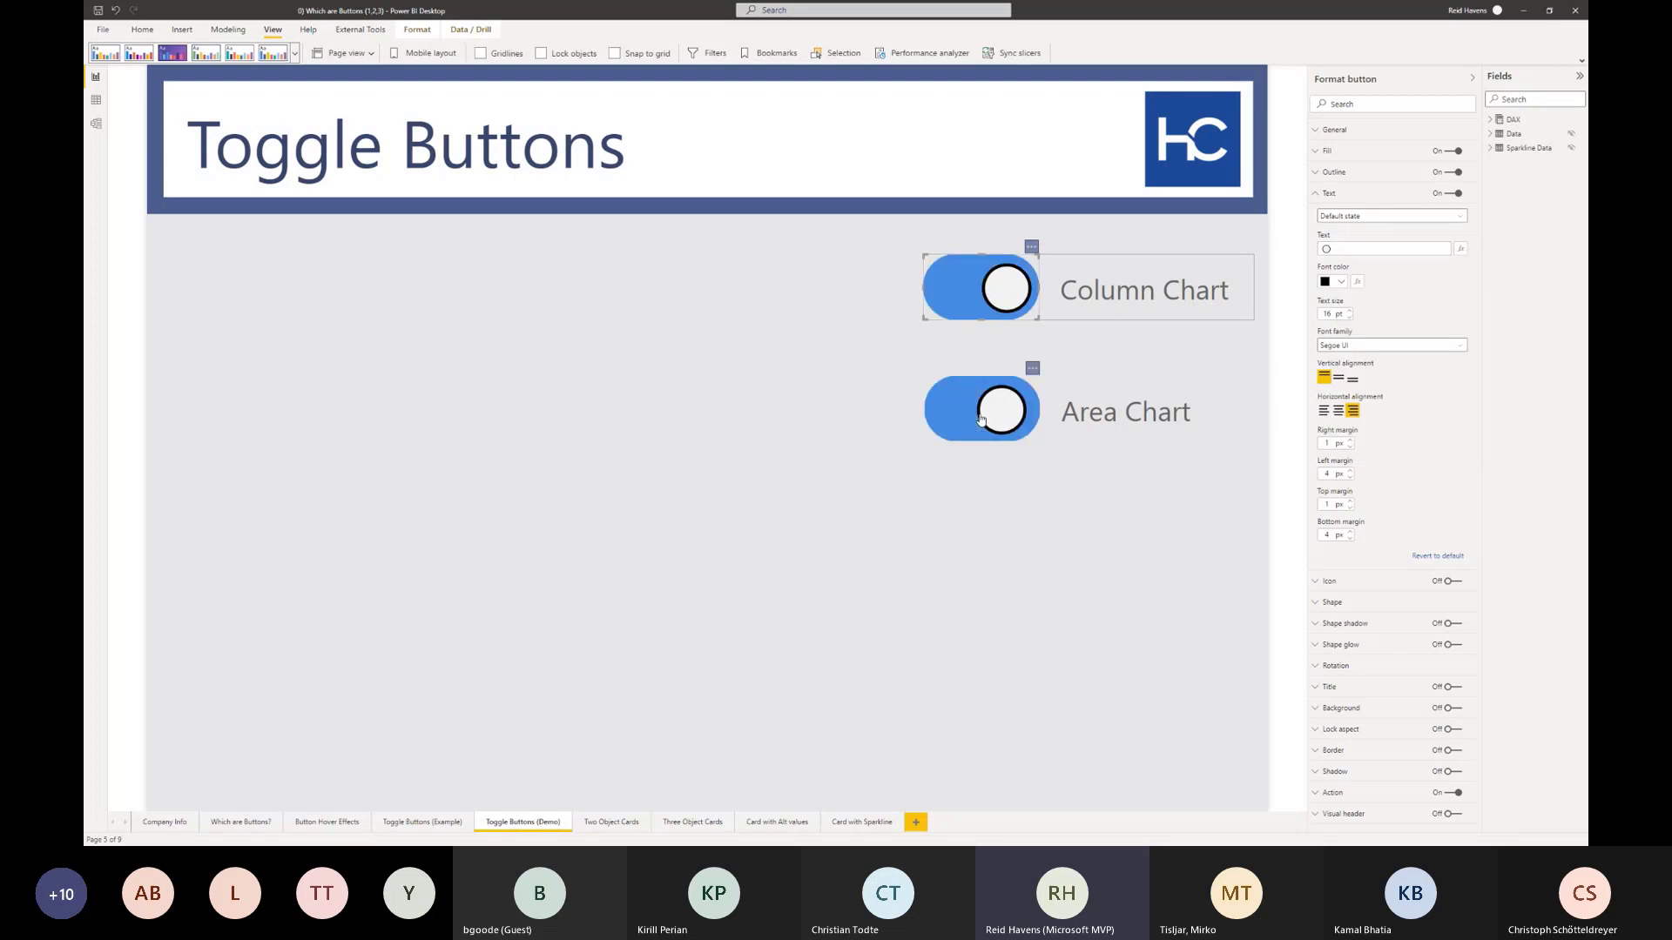
left_click(995, 343)
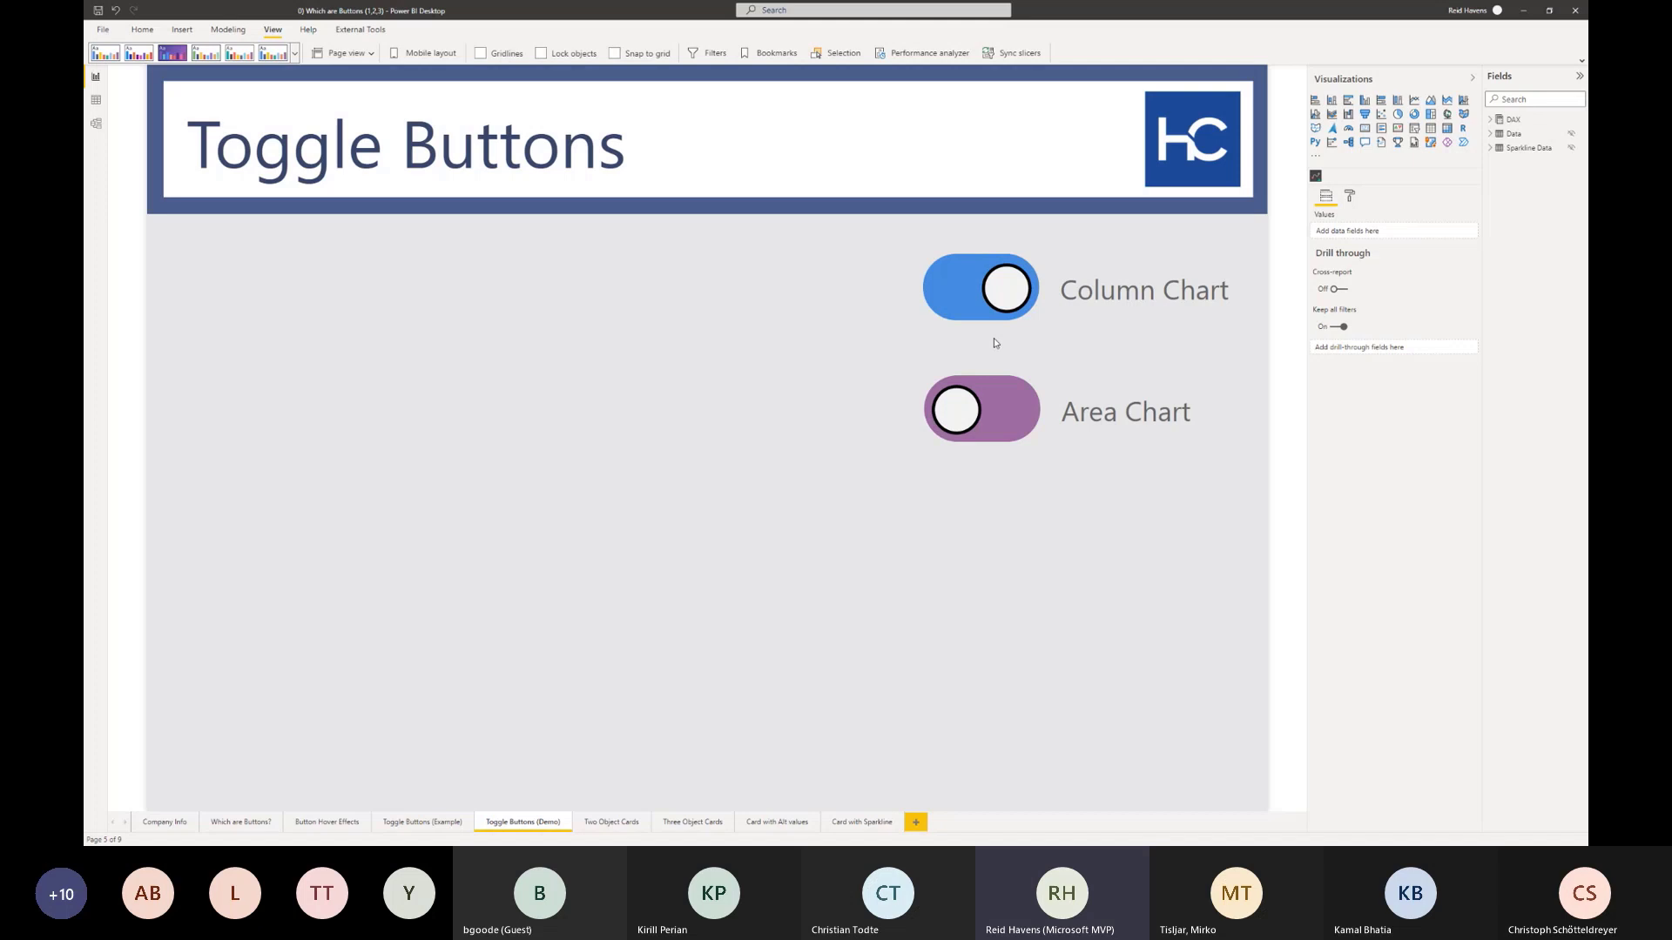
- Turn on the icon for the Column Chart toggle and review the available icon types, keeping Blank
left_click(984, 292)
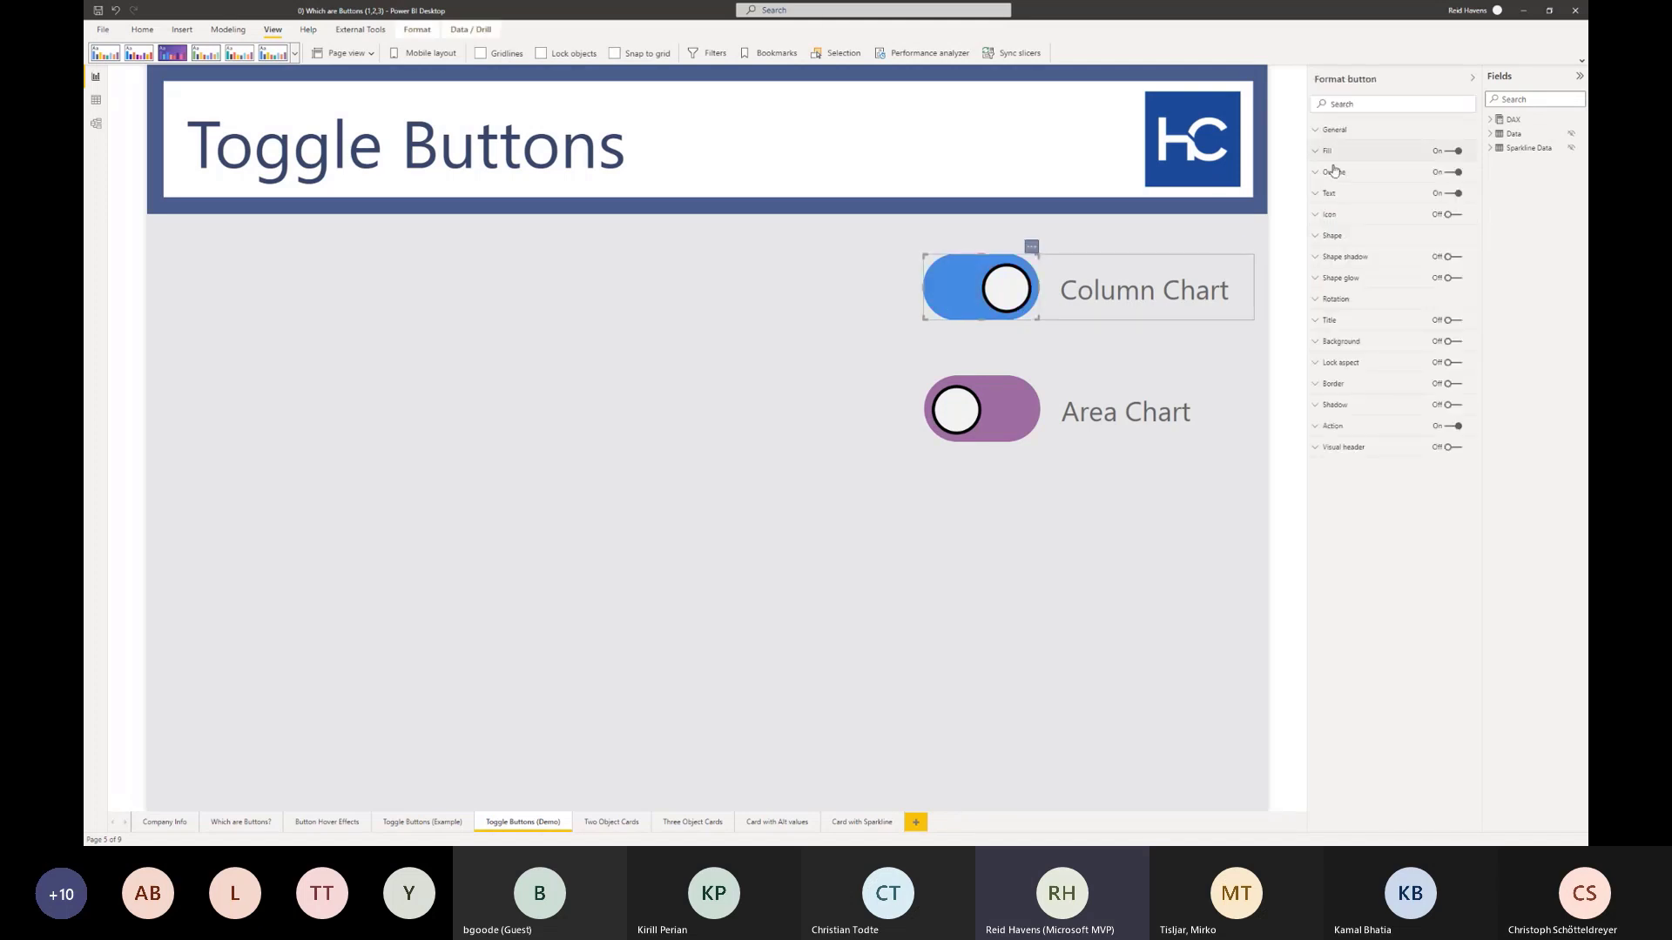
left_click(1352, 215)
left_click(1448, 215)
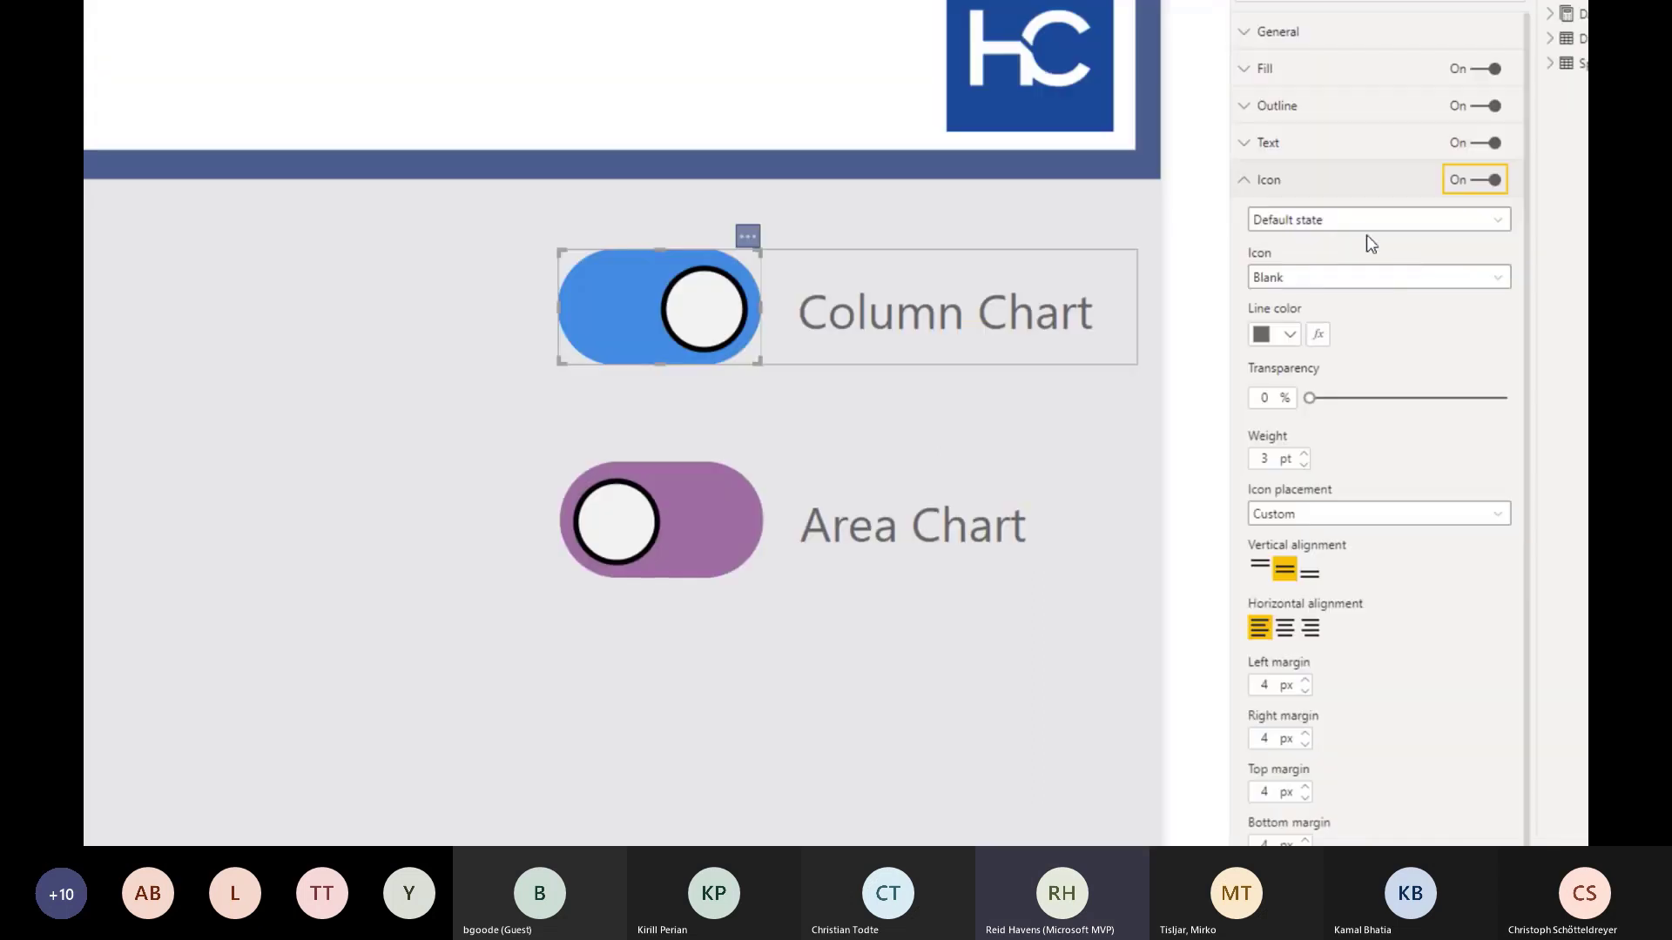
left_click(1367, 234)
left_click(1369, 240)
left_click(1368, 275)
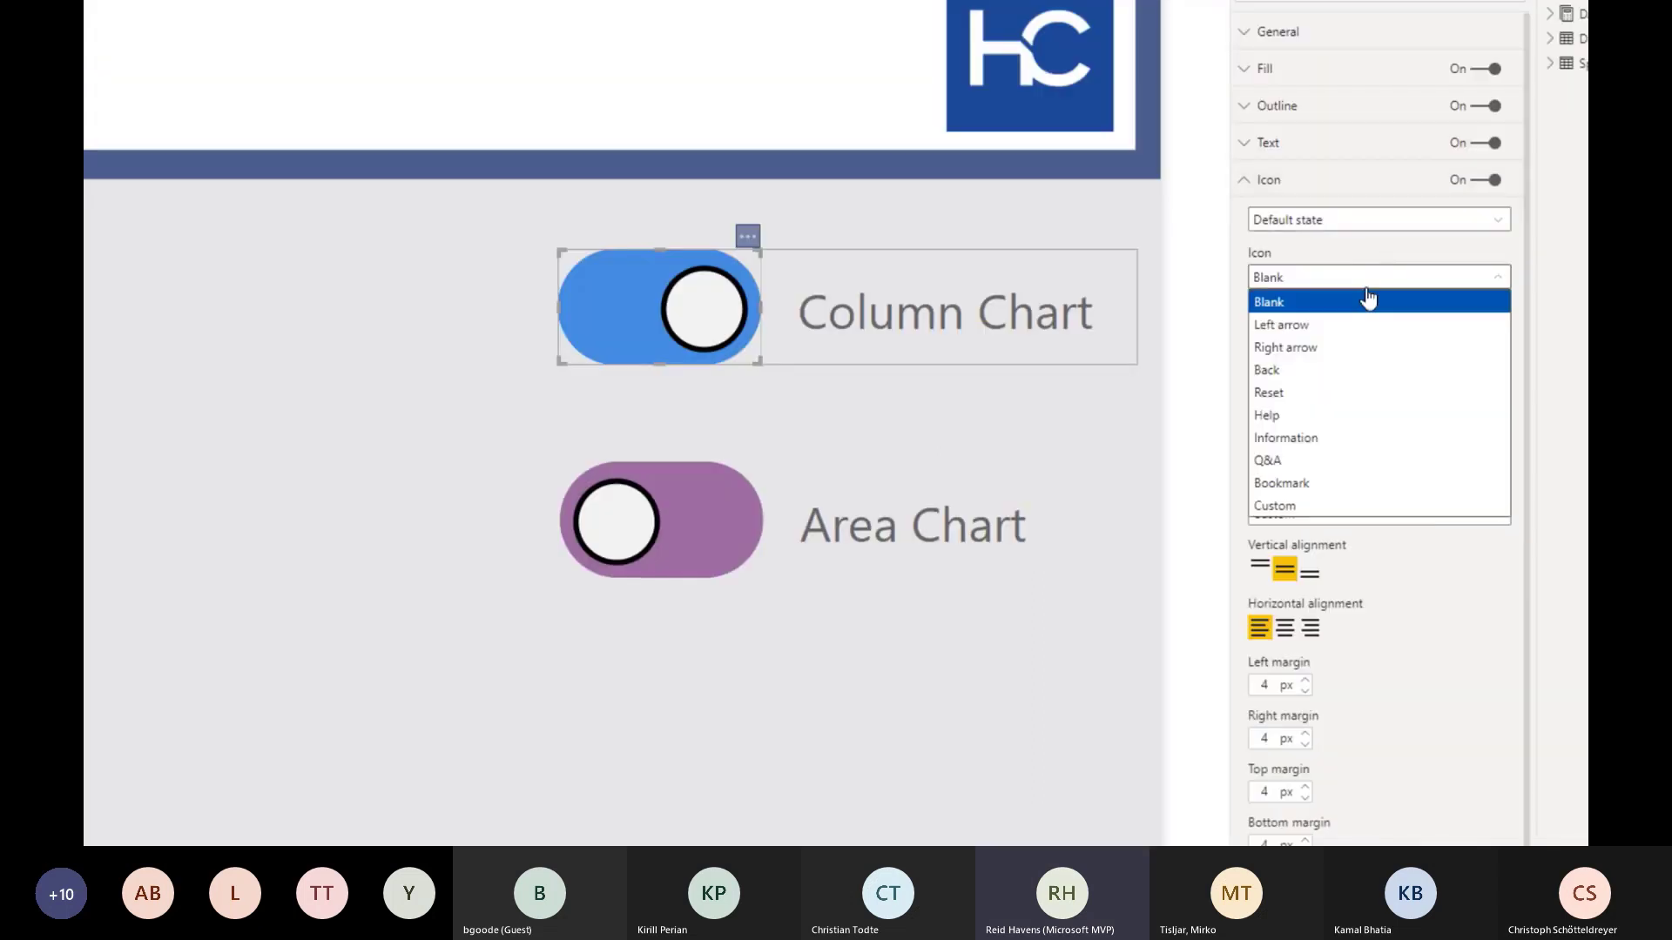
left_click(1331, 193)
left_click(1332, 188)
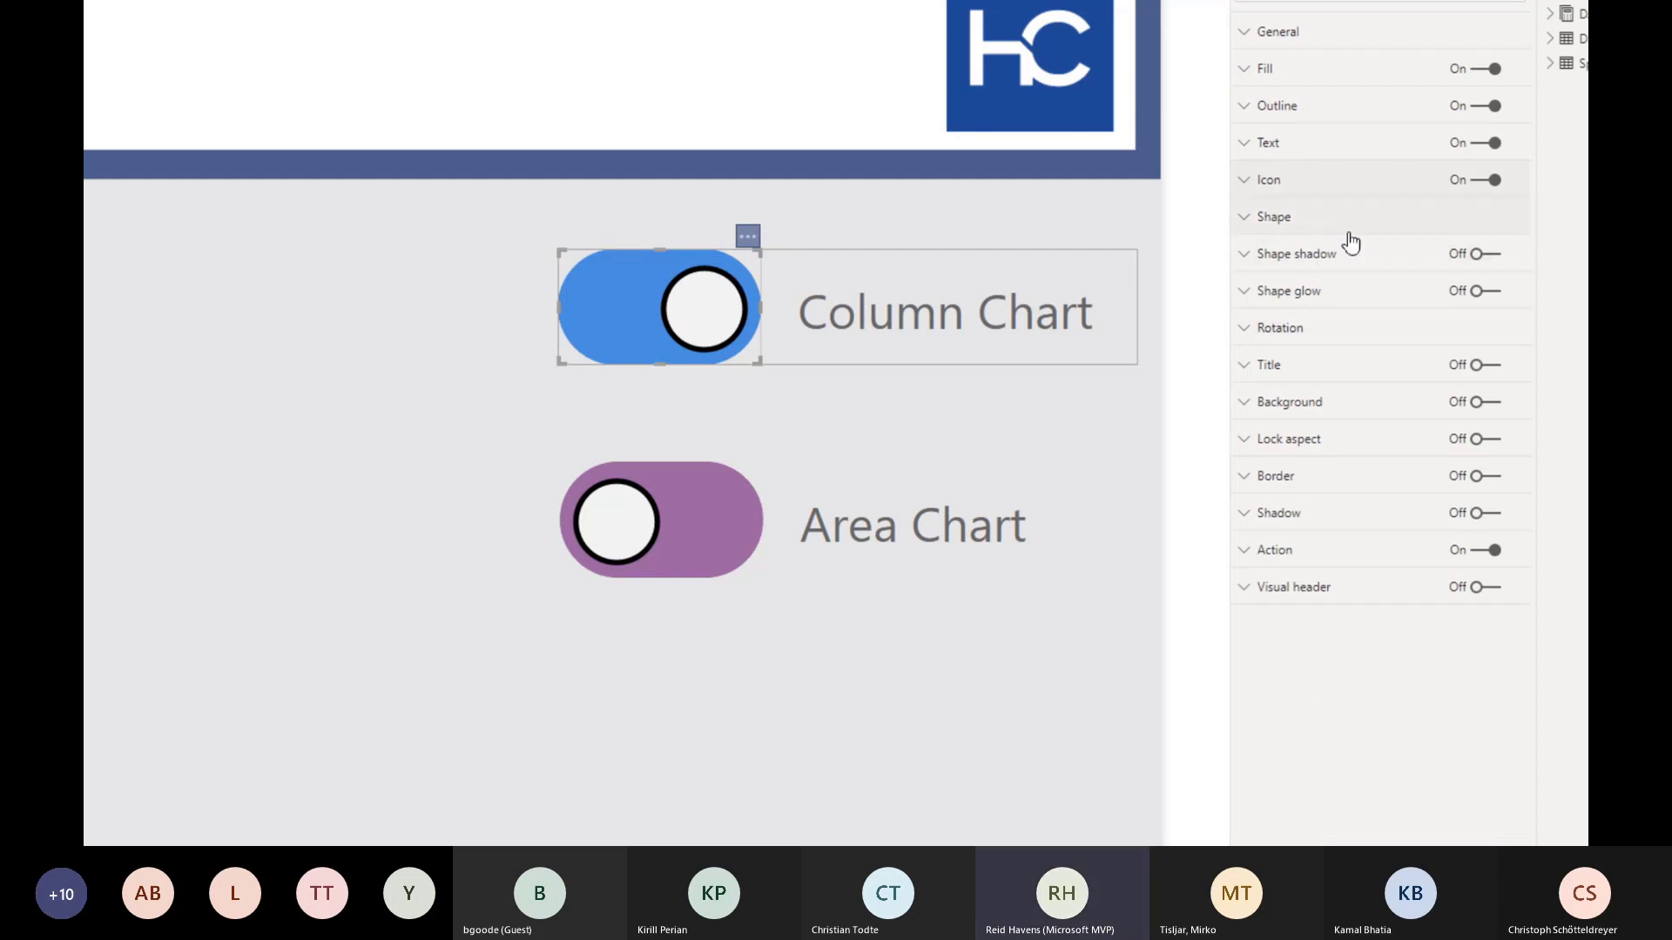
- Look over the Column Chart toggle's default-state fill and image options, and go to the "Which are Buttons?" page
left_click(1357, 112)
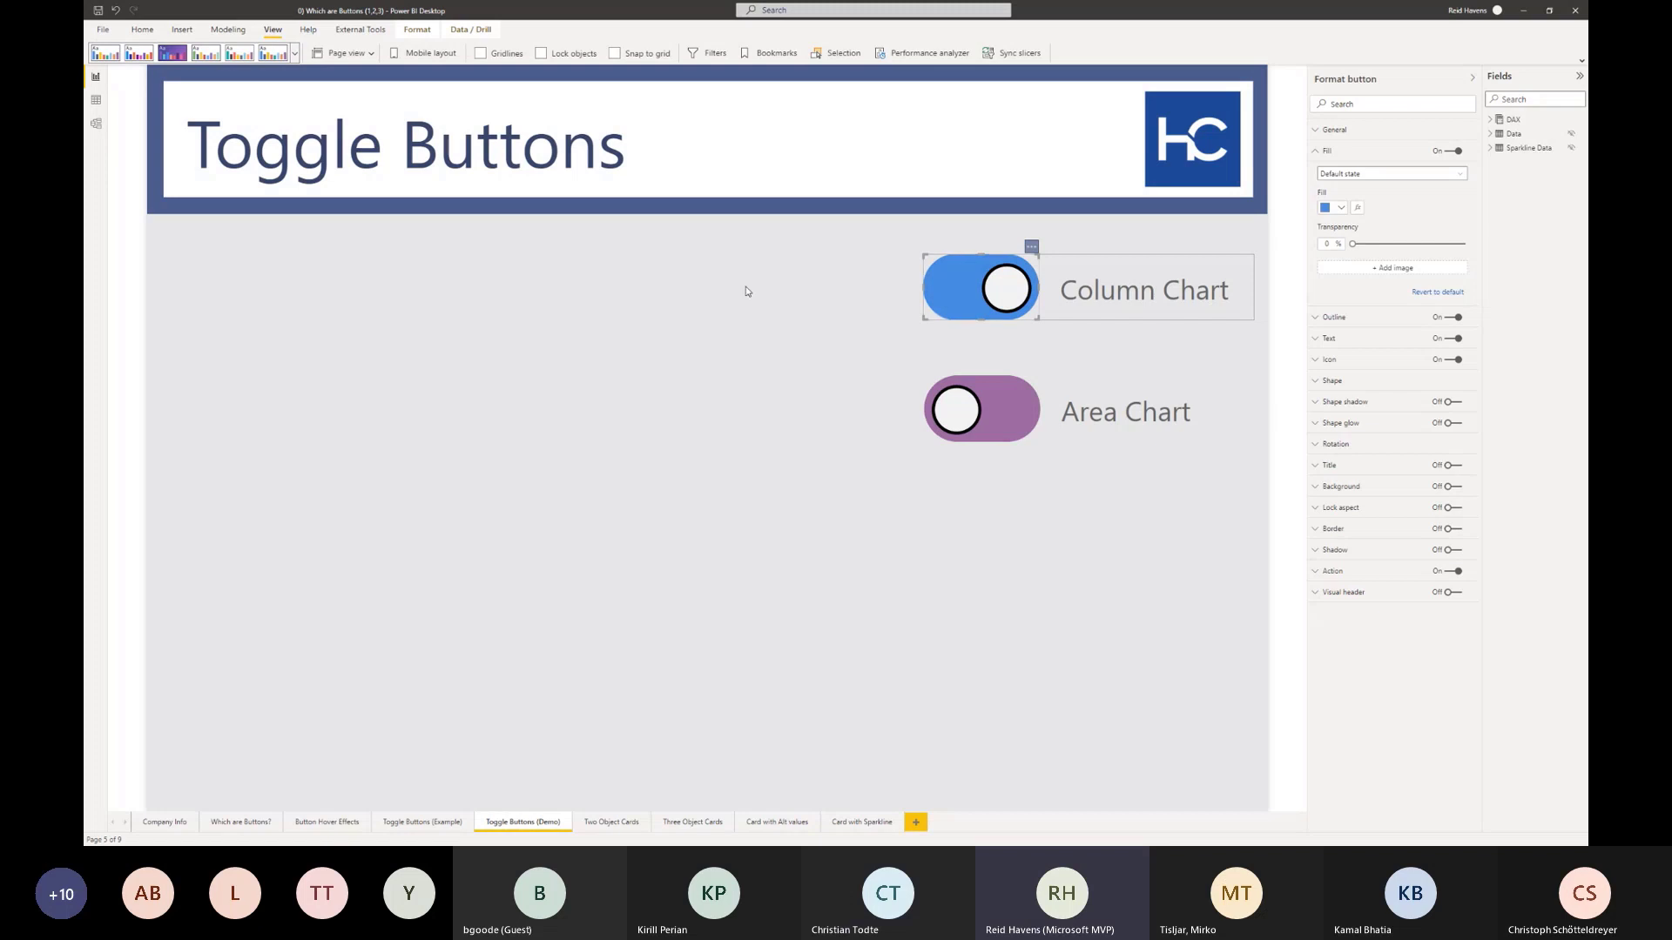
left_click(866, 258)
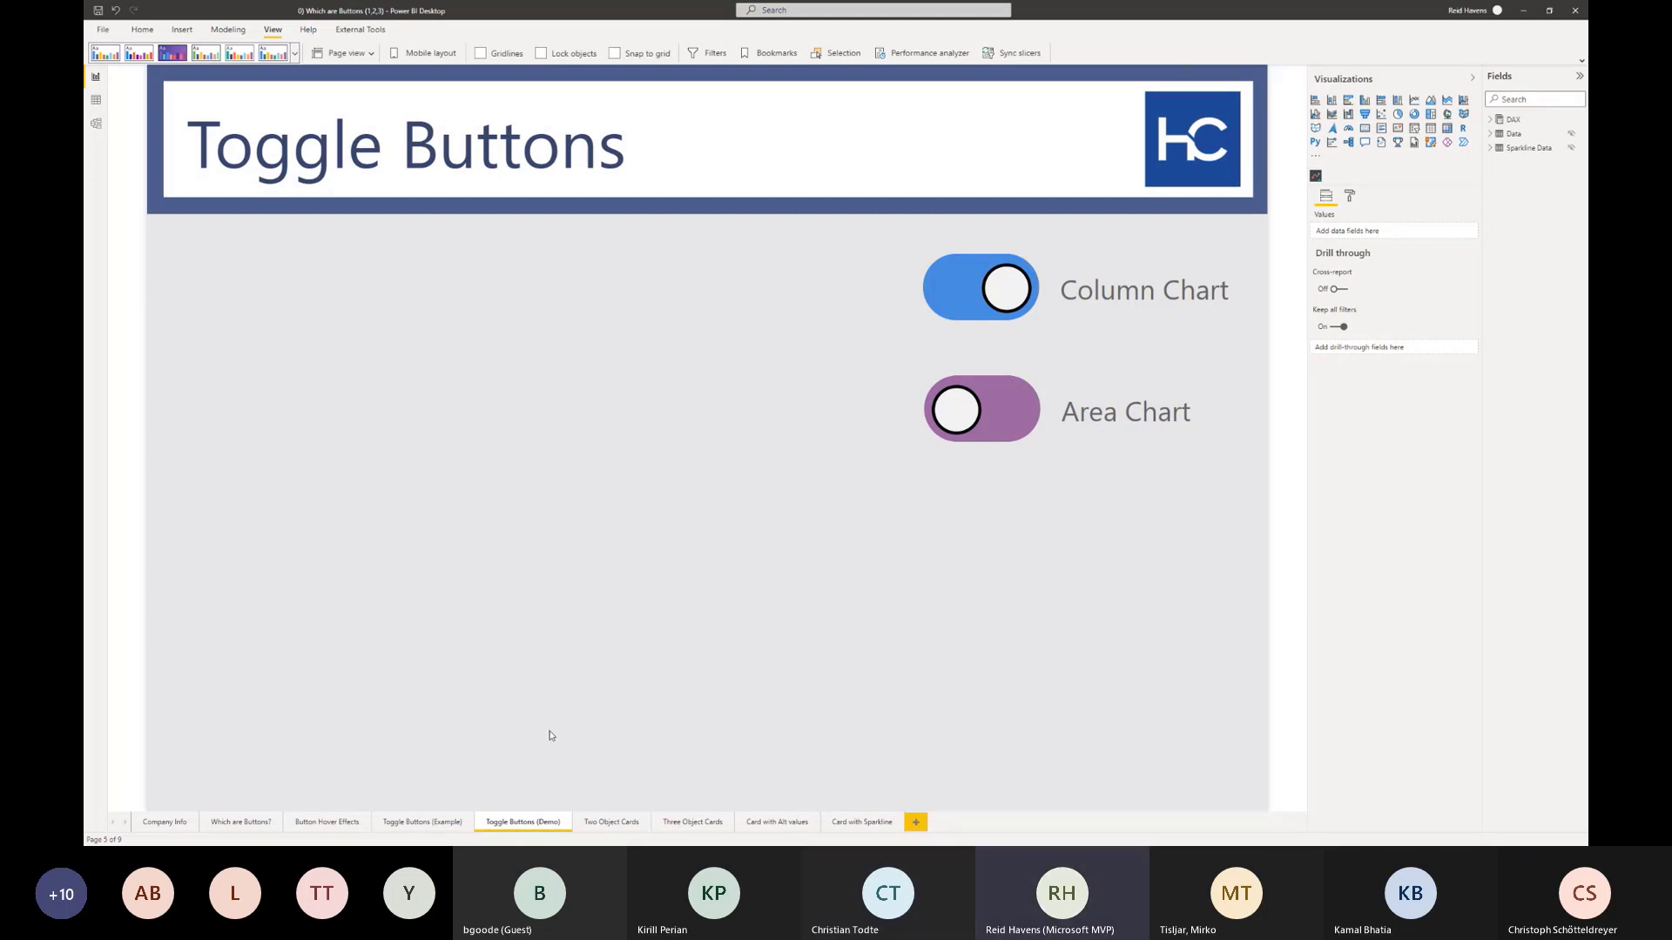
left_click(243, 830)
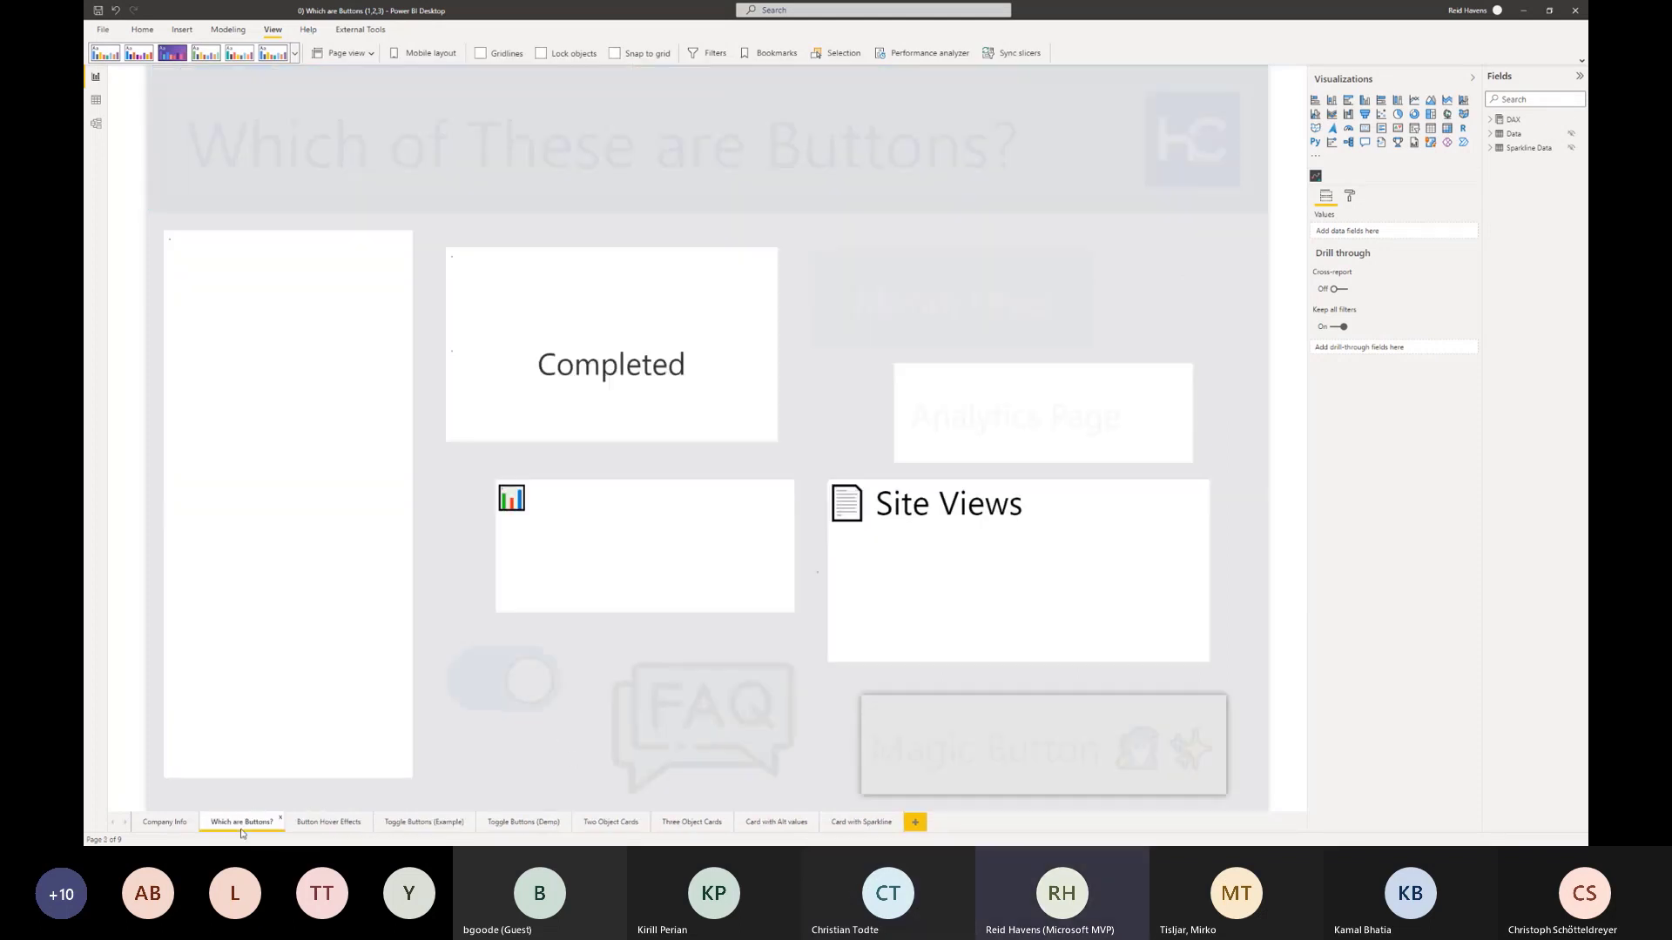
- Test the Date slicer on the Two Object Cards page with February 2020 and March 2020, and go to the Three Object Cards page
left_click(623, 825)
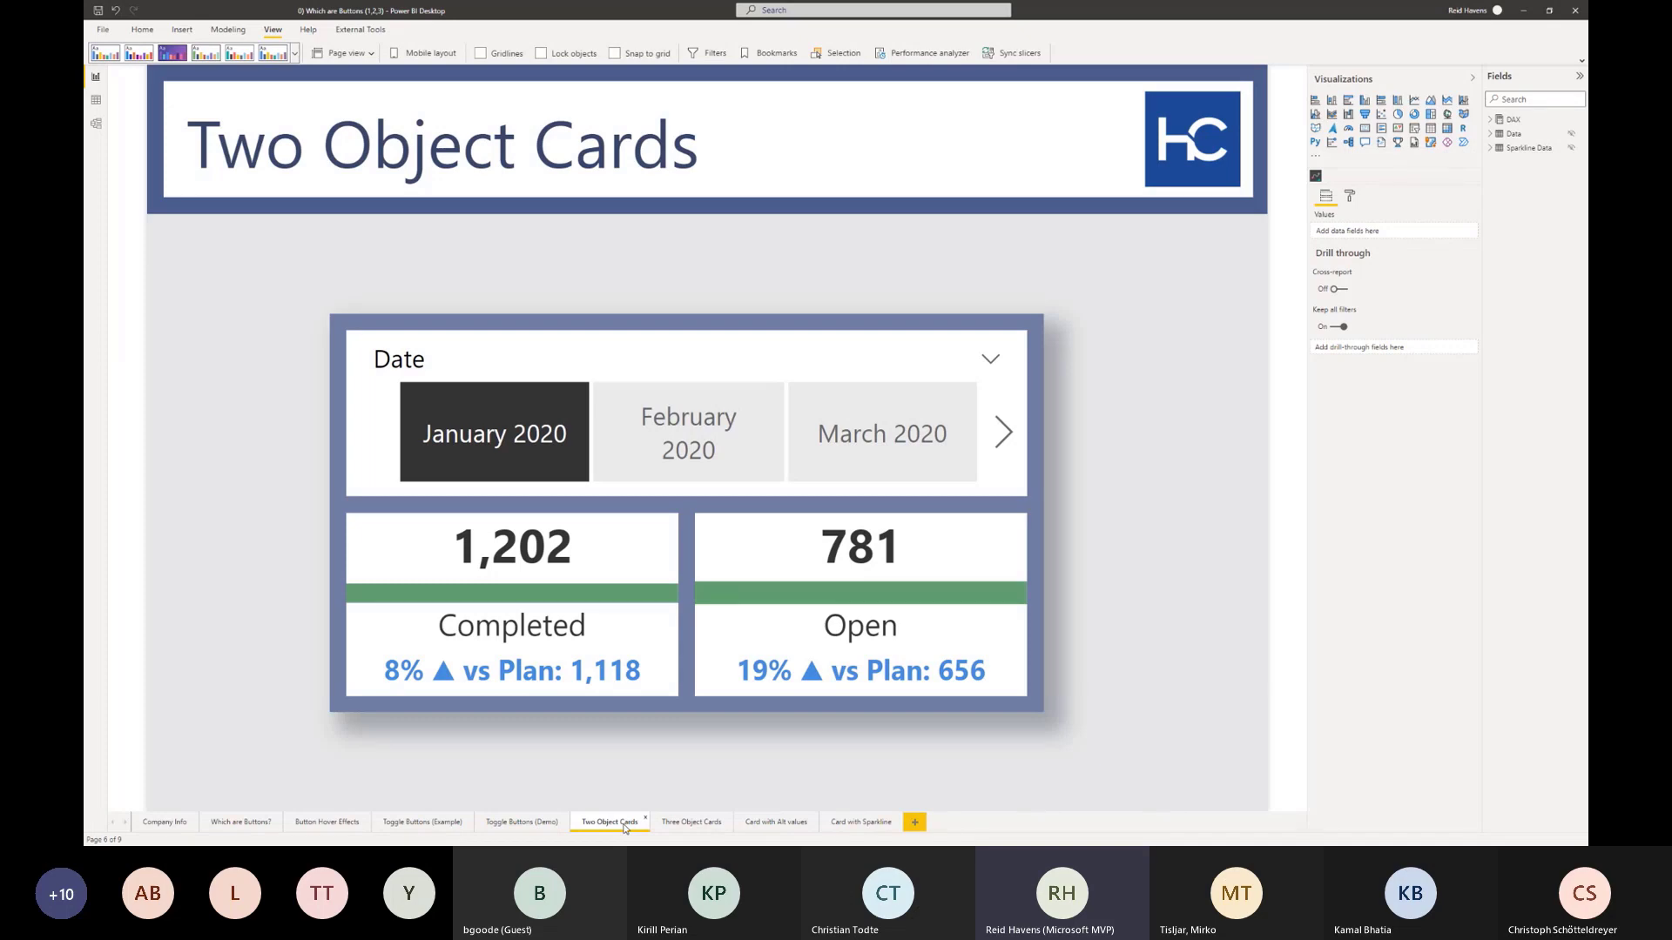
left_click(684, 435)
left_click(834, 451)
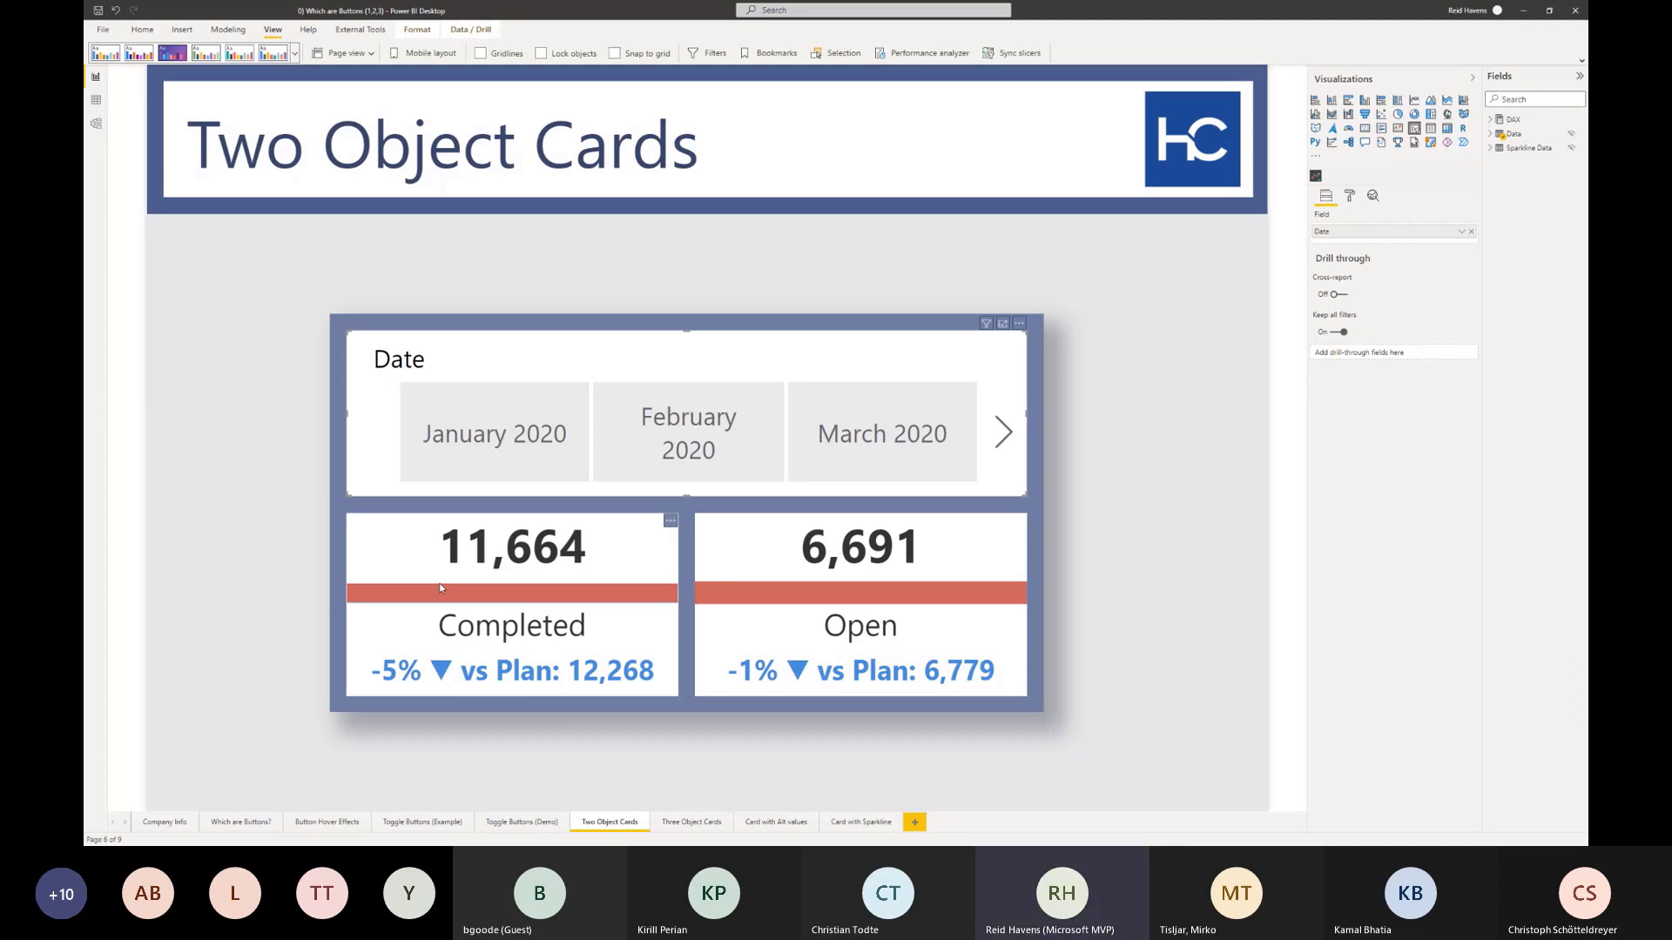
left_click(694, 824)
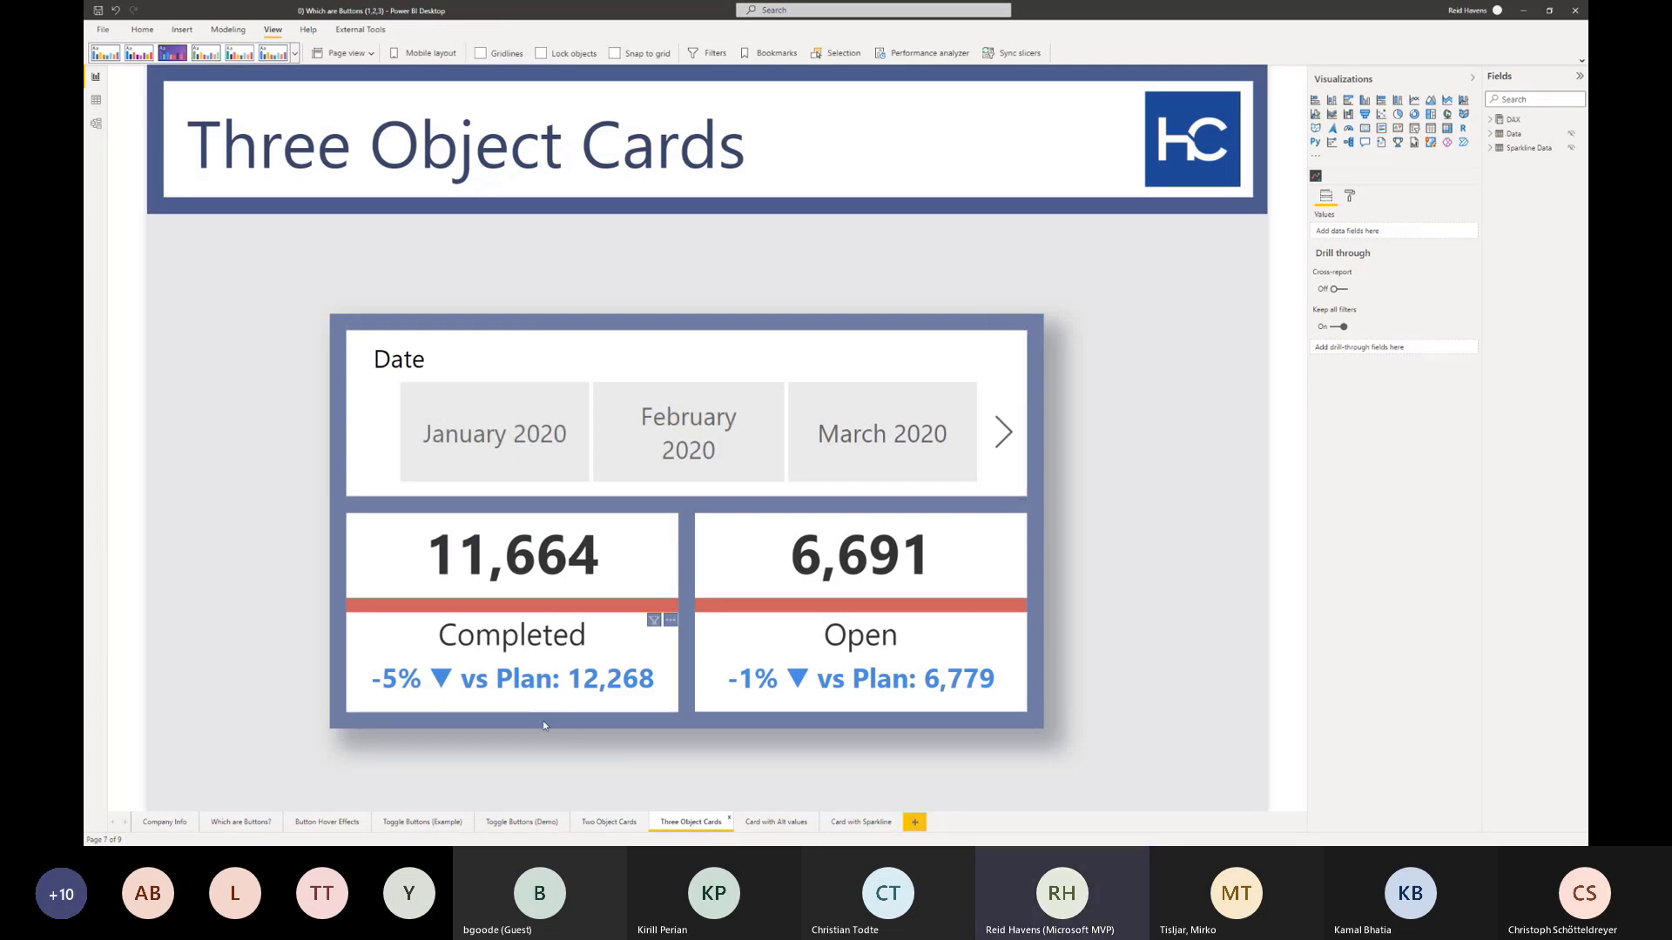
- Duplicate the Open card with its value, red bar and plan text, and place the copy over the panel's upper-right corner
left_click(629, 823)
left_click(673, 824)
left_click(805, 585)
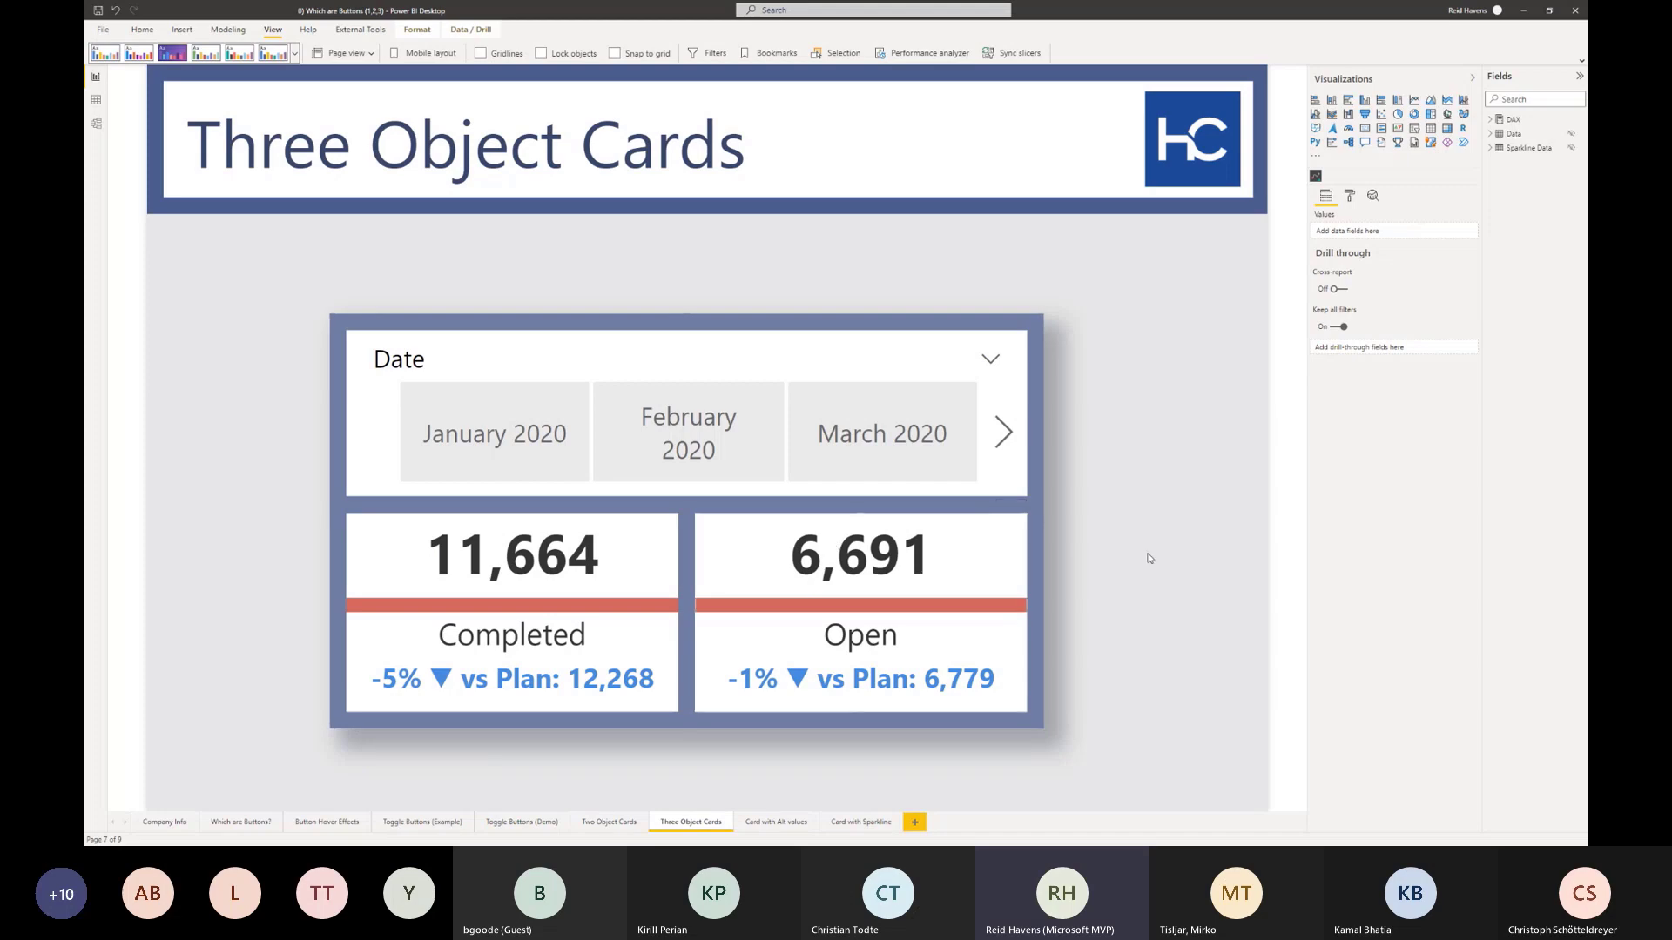
left_click(867, 547)
left_click(780, 272)
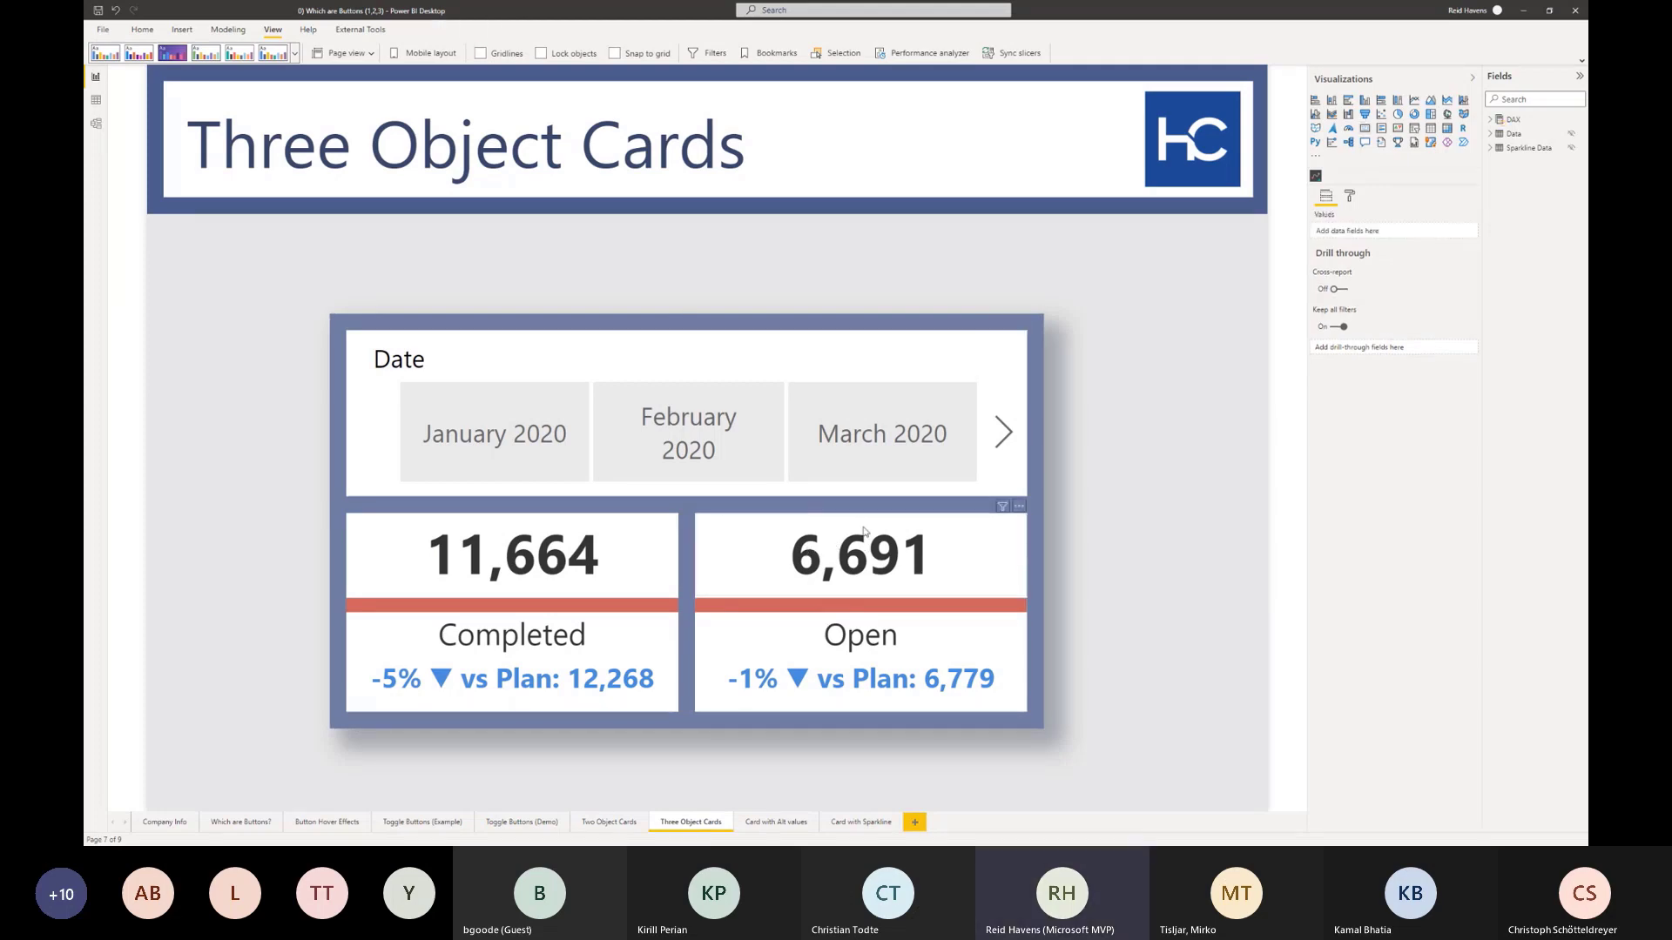
key("ctrl+v")
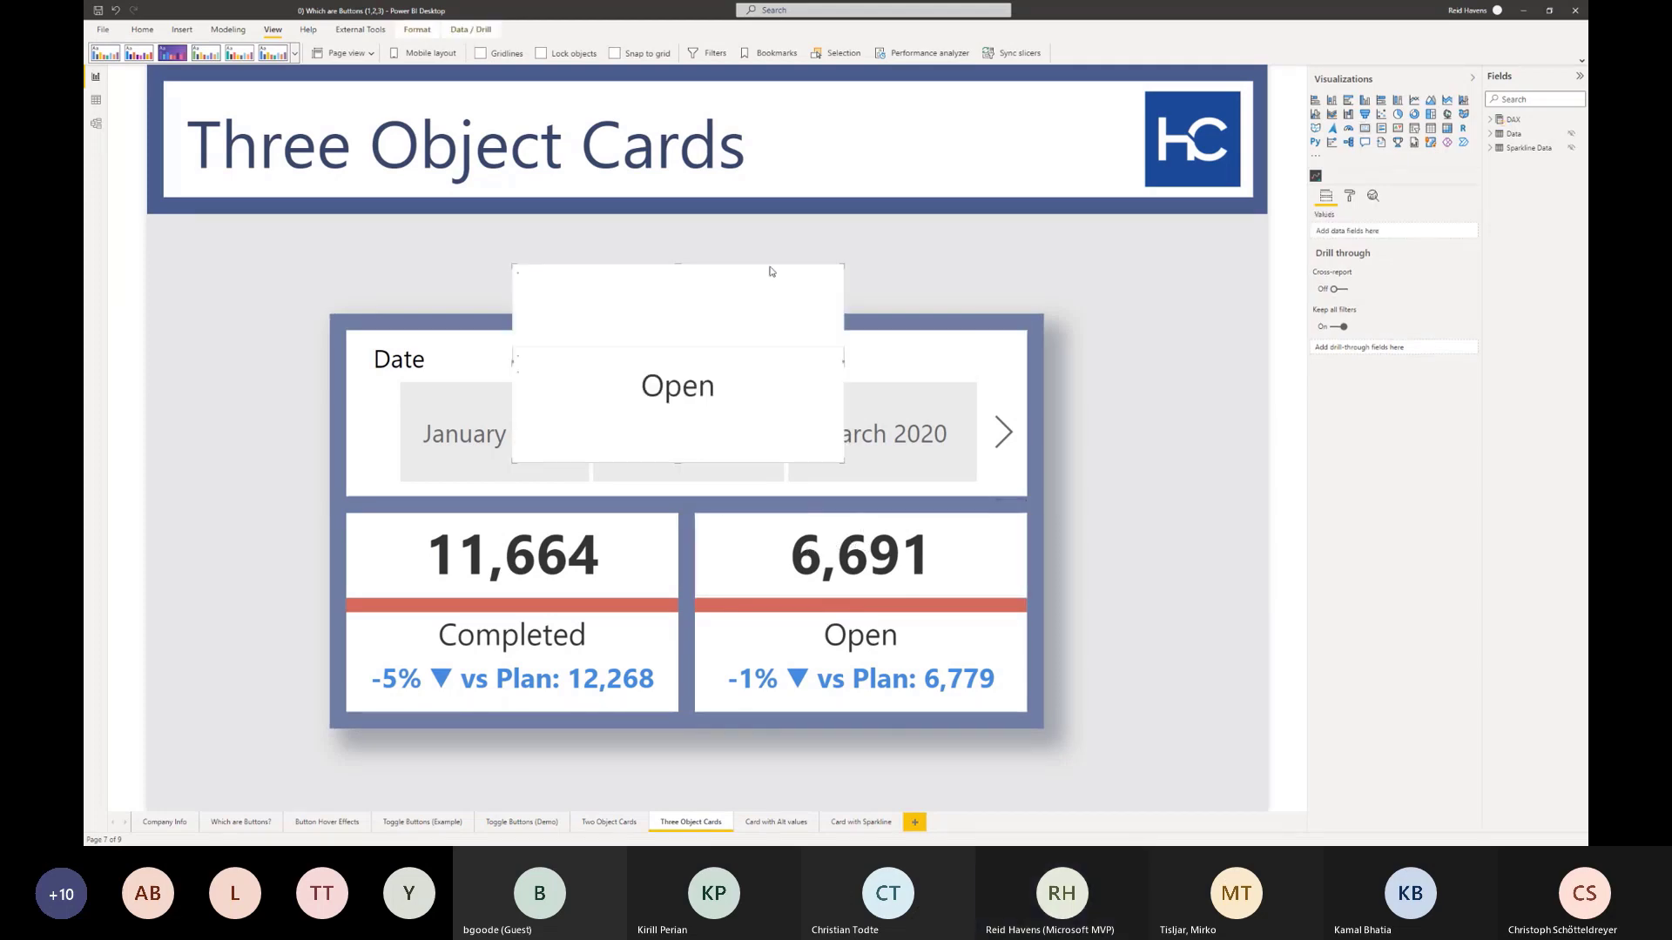
left_click_drag(782, 273, 1169, 256)
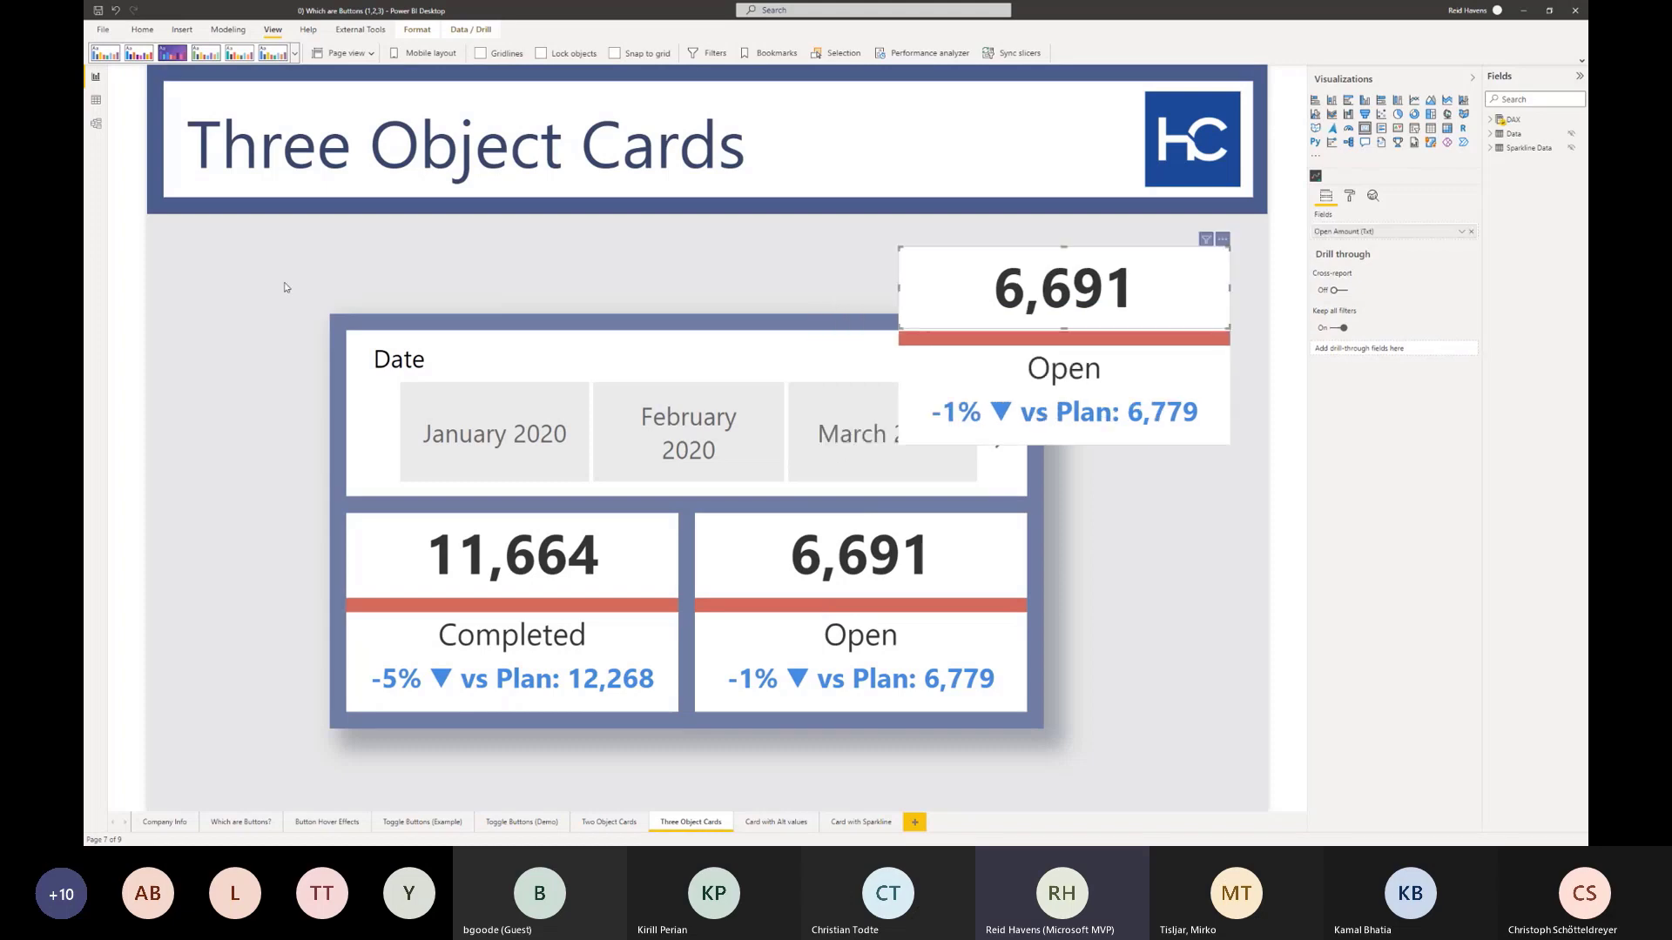
- Move the blue panel with its Date slicer and both KPI cards toward the page's left edge, clear of the copied card
left_click_drag(277, 283, 1110, 771)
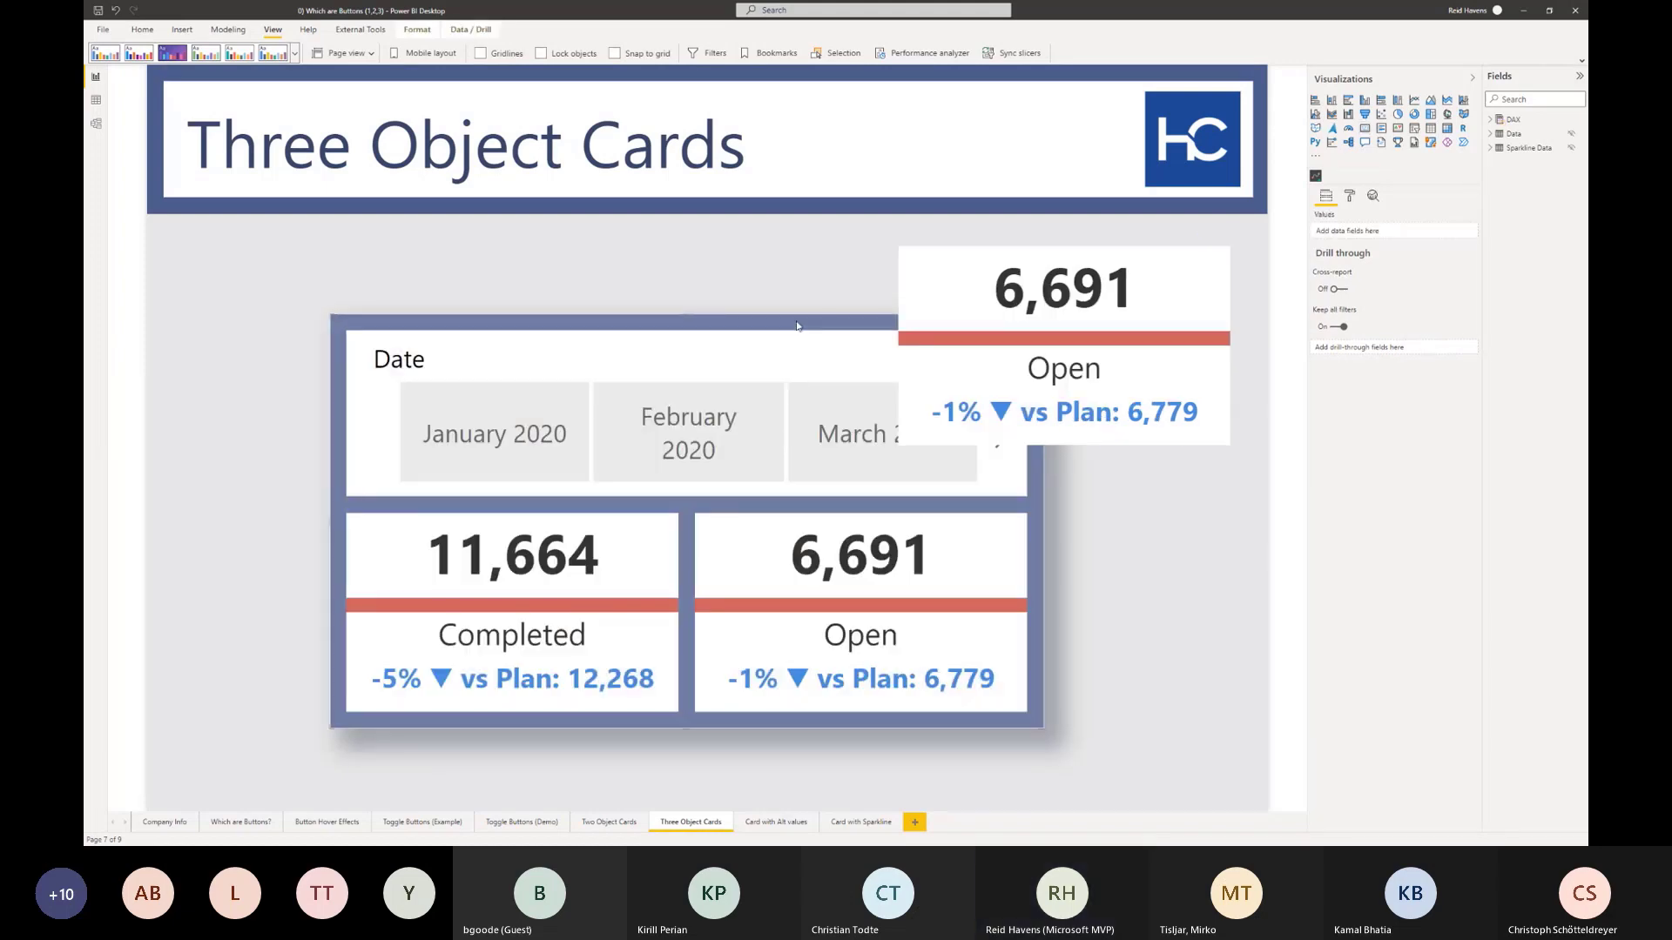
left_click_drag(797, 326, 630, 295)
left_click(631, 295)
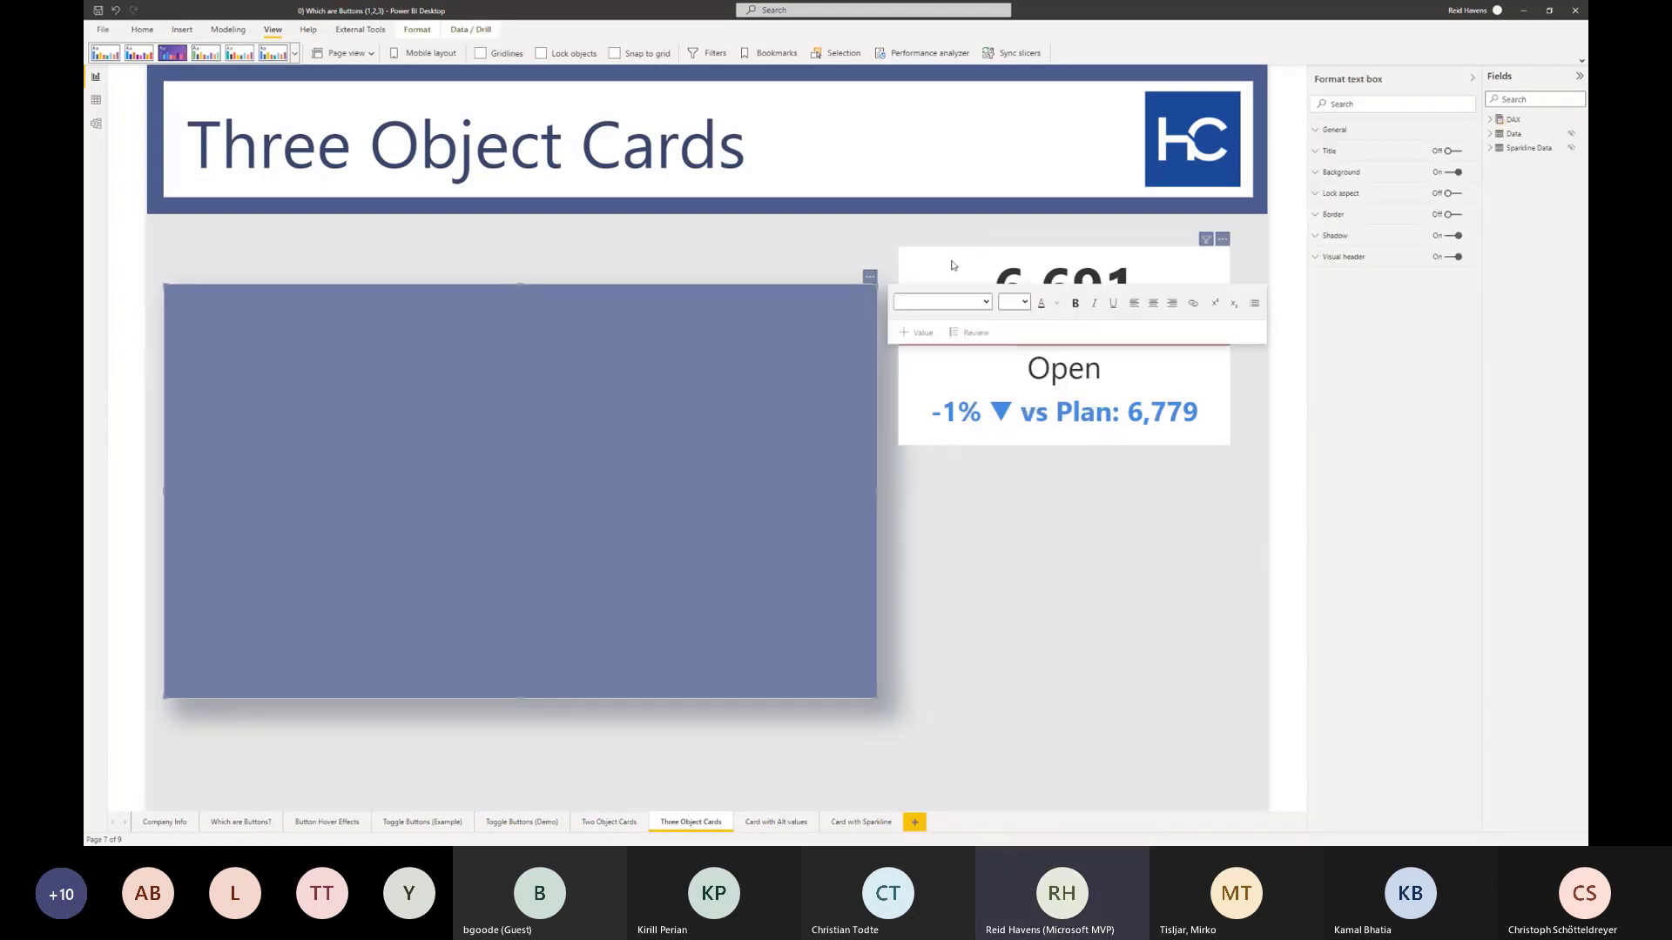
key("Escape")
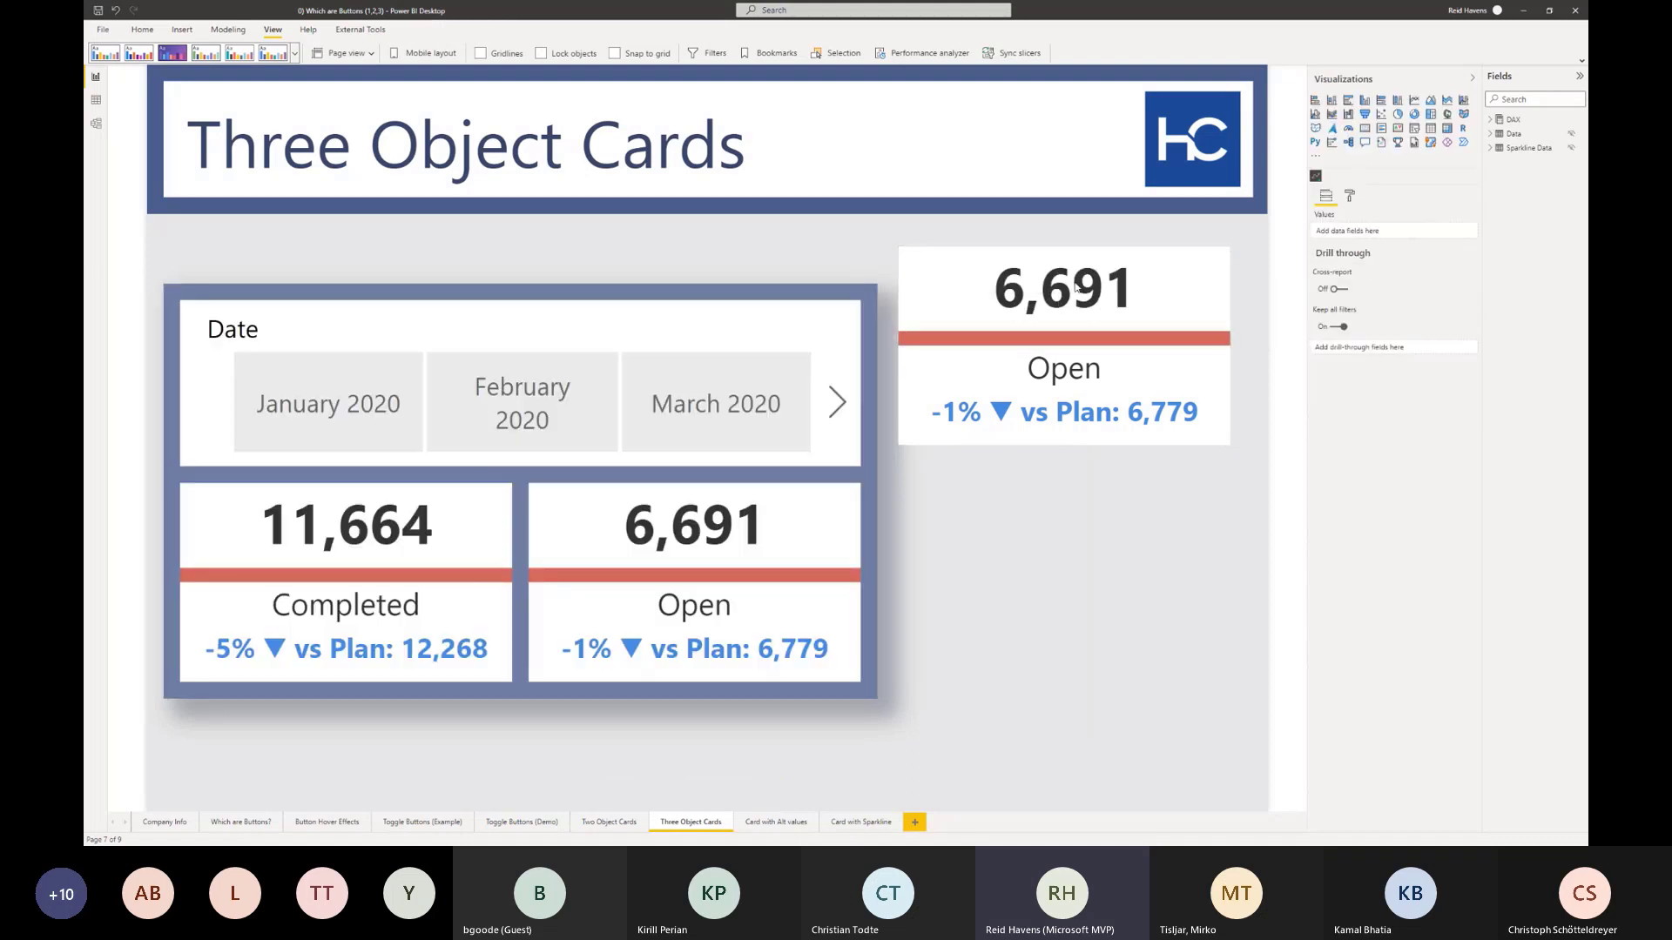
- Pull the copied card's value, red bar and Open label apart, and try to realign them freehand
left_click_drag(1051, 306, 1054, 275)
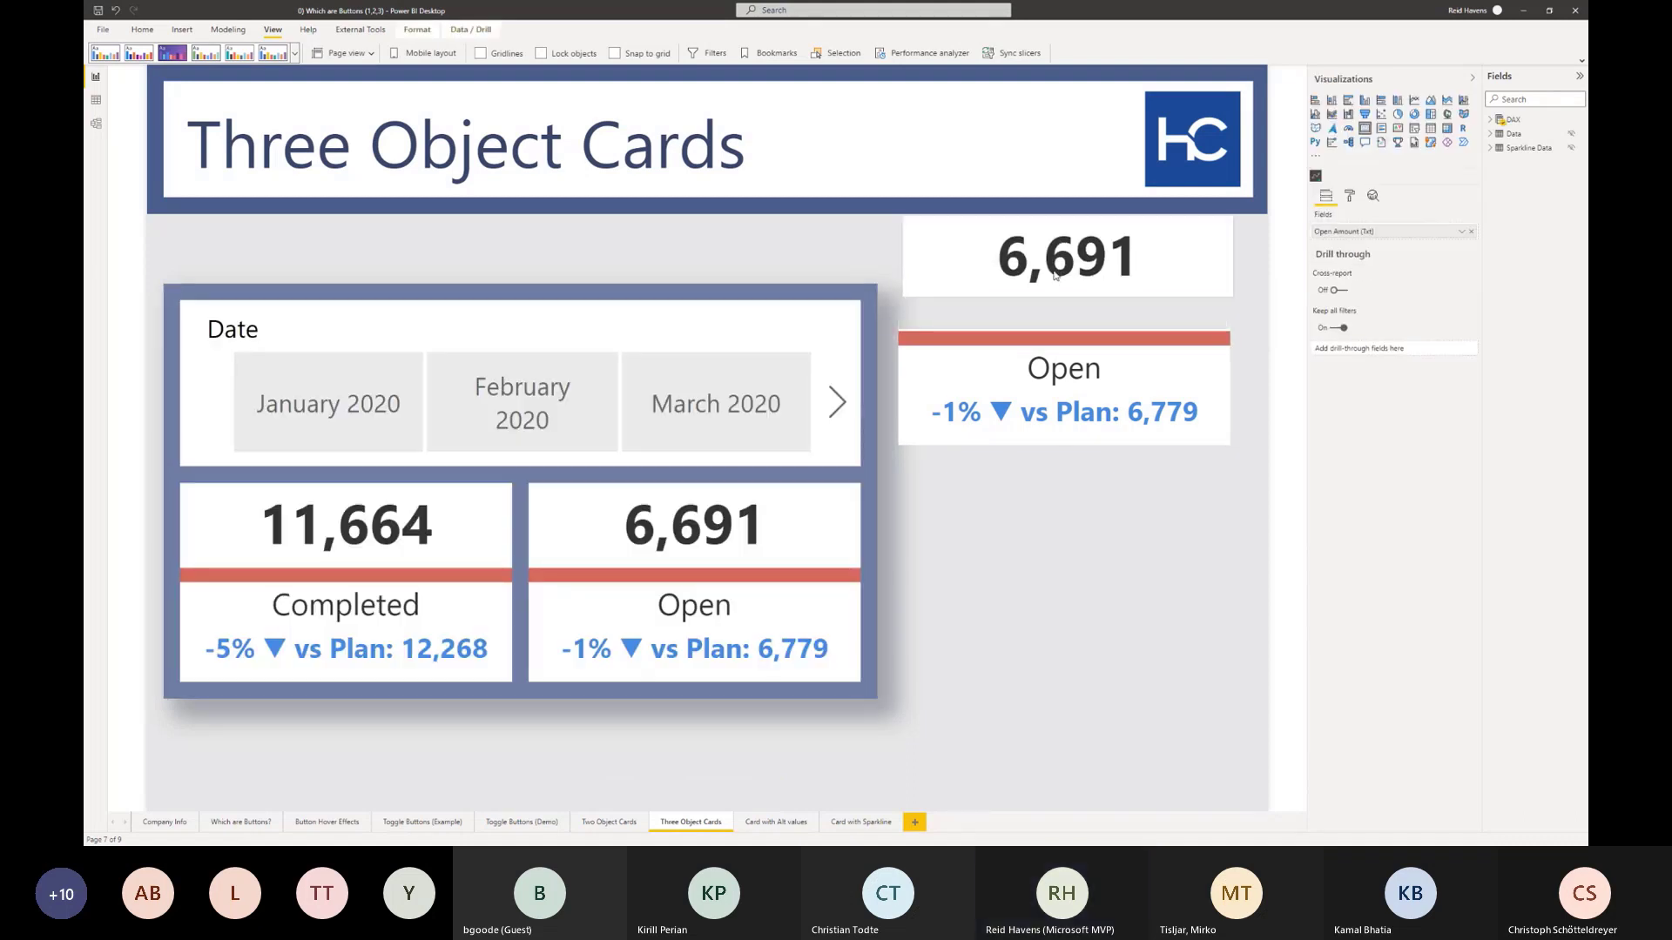
left_click_drag(1029, 341, 1033, 316)
left_click(1036, 383)
left_click_drag(1037, 383, 1023, 340)
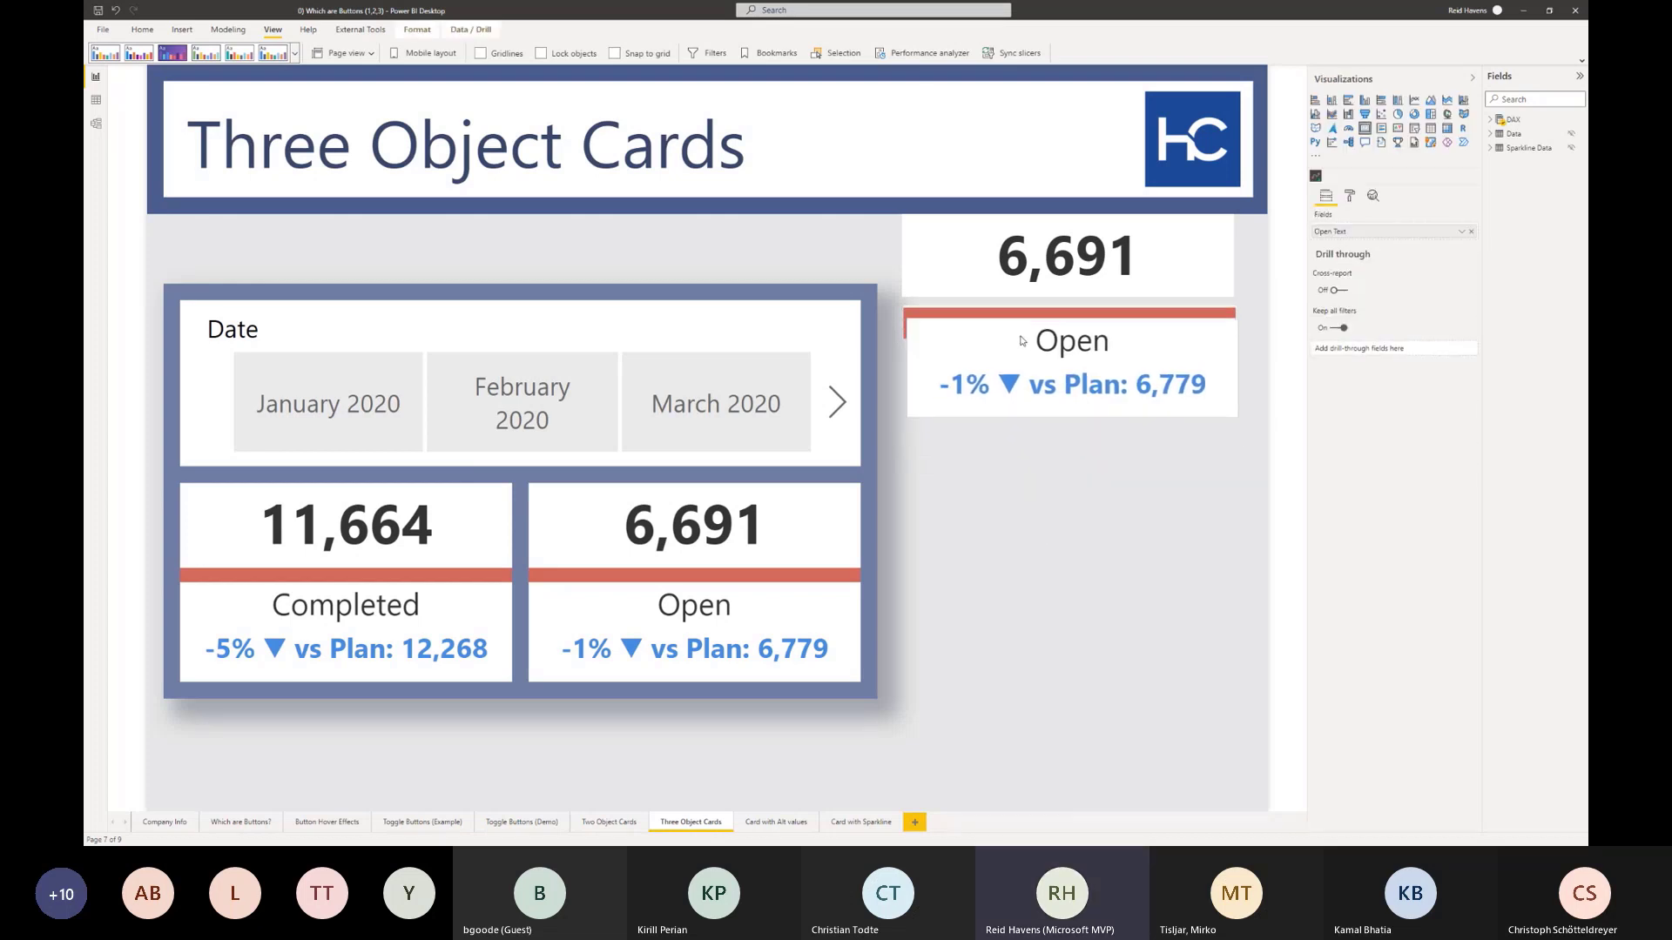
left_click_drag(1019, 266, 1019, 281)
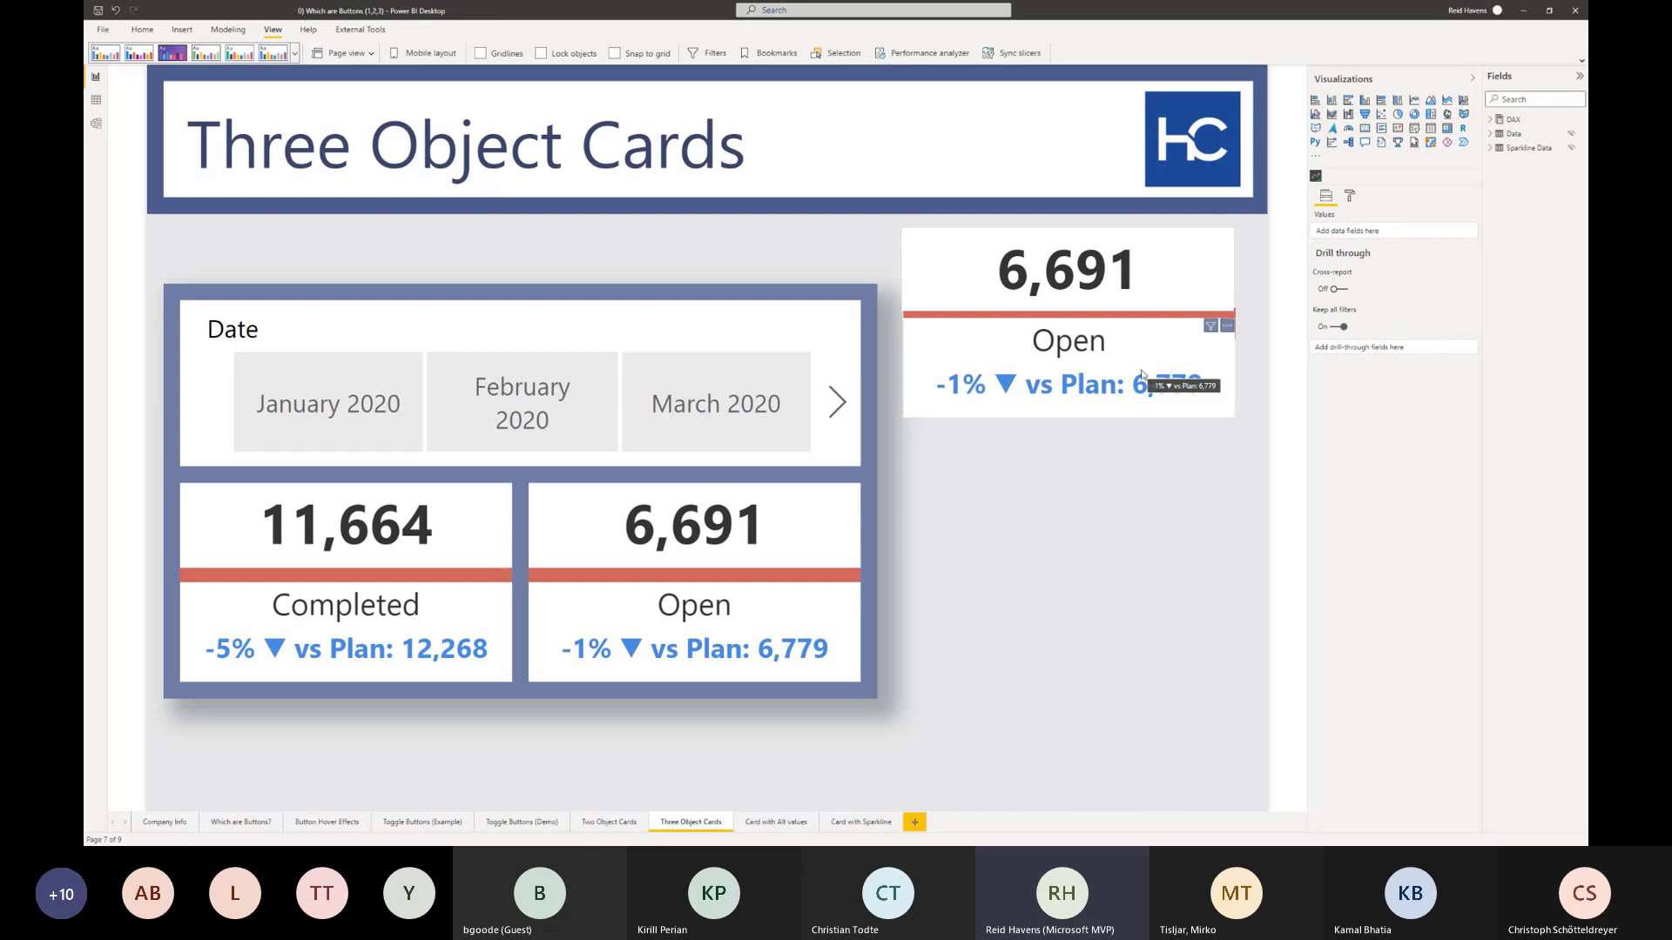
- Turn on Snap to grid and realign the copied card's value, red bar and Open label on the grid
left_click(669, 154)
left_click(615, 53)
left_click_drag(1106, 270, 1118, 266)
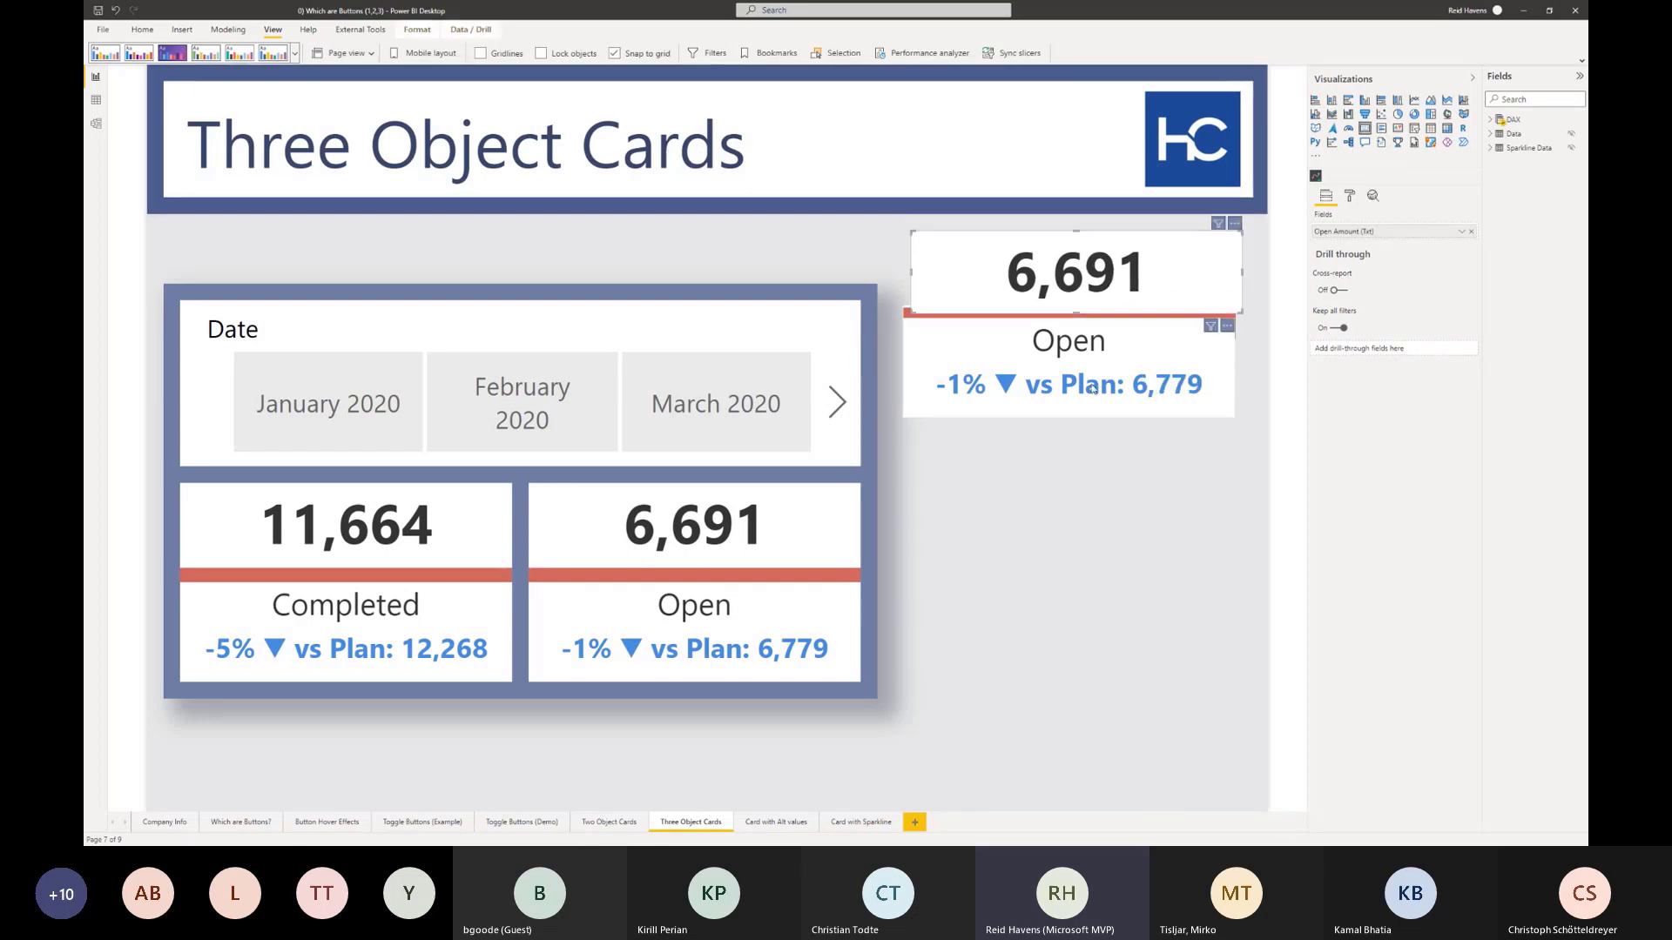
left_click_drag(1055, 324, 1045, 363)
left_click(1052, 324)
left_click(1056, 612)
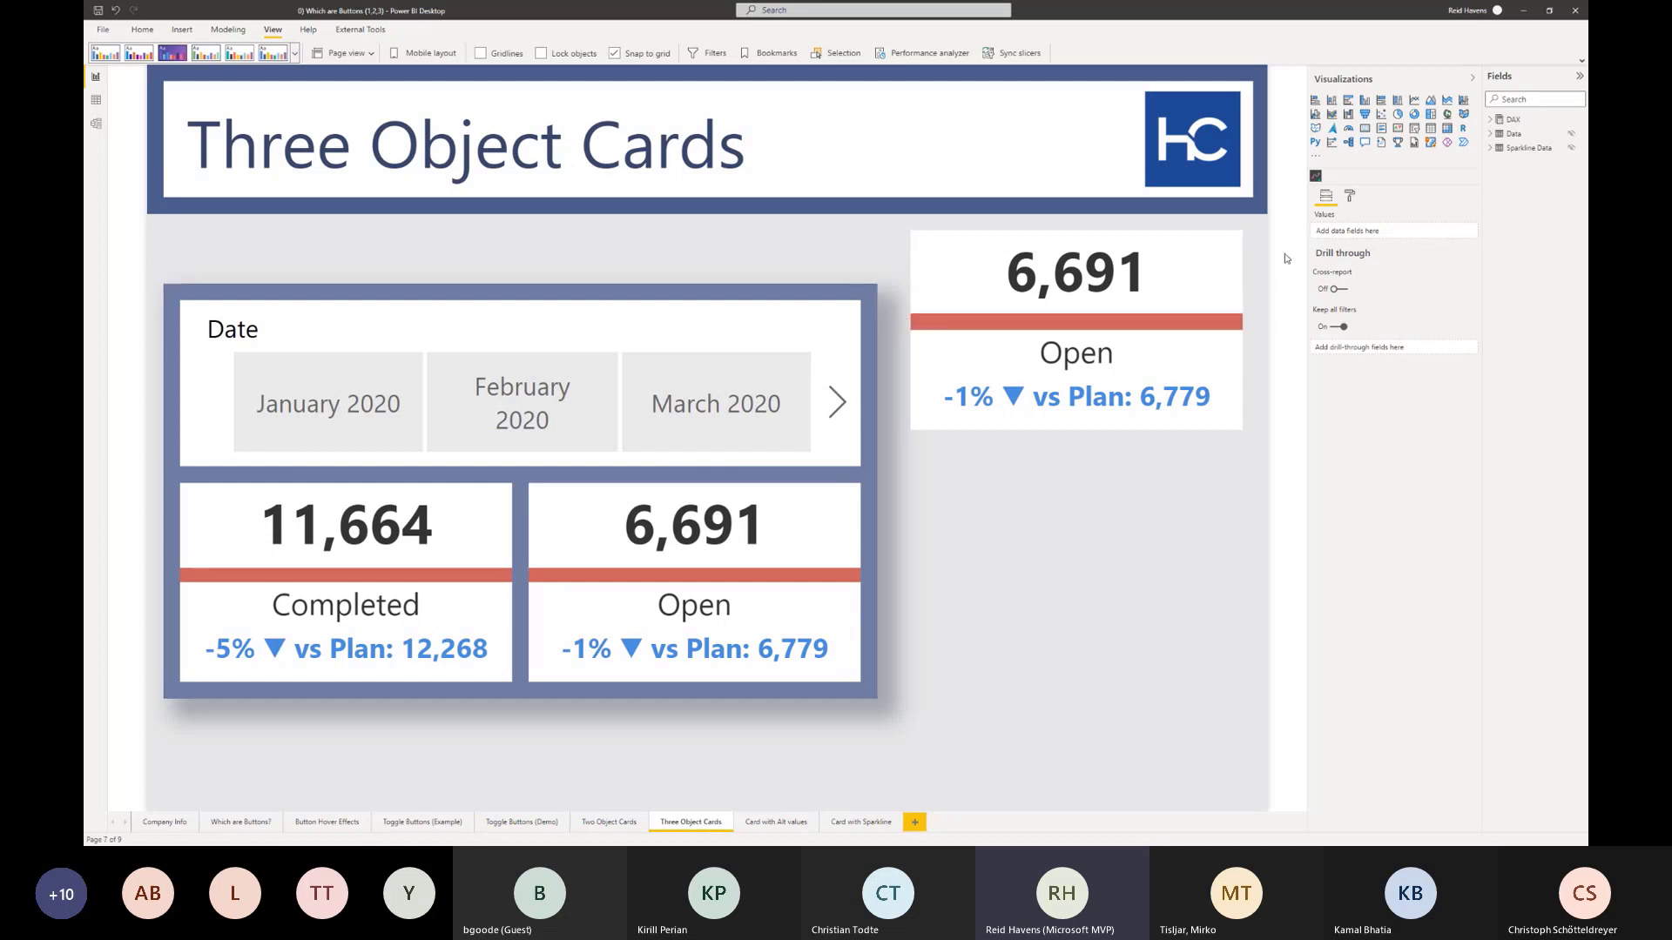
- Turn off Snap to grid and nudge the copied card's Open label up in small increments to narrow the red bar
left_click_drag(895, 220, 1295, 467)
left_click(615, 53)
left_click(1030, 370)
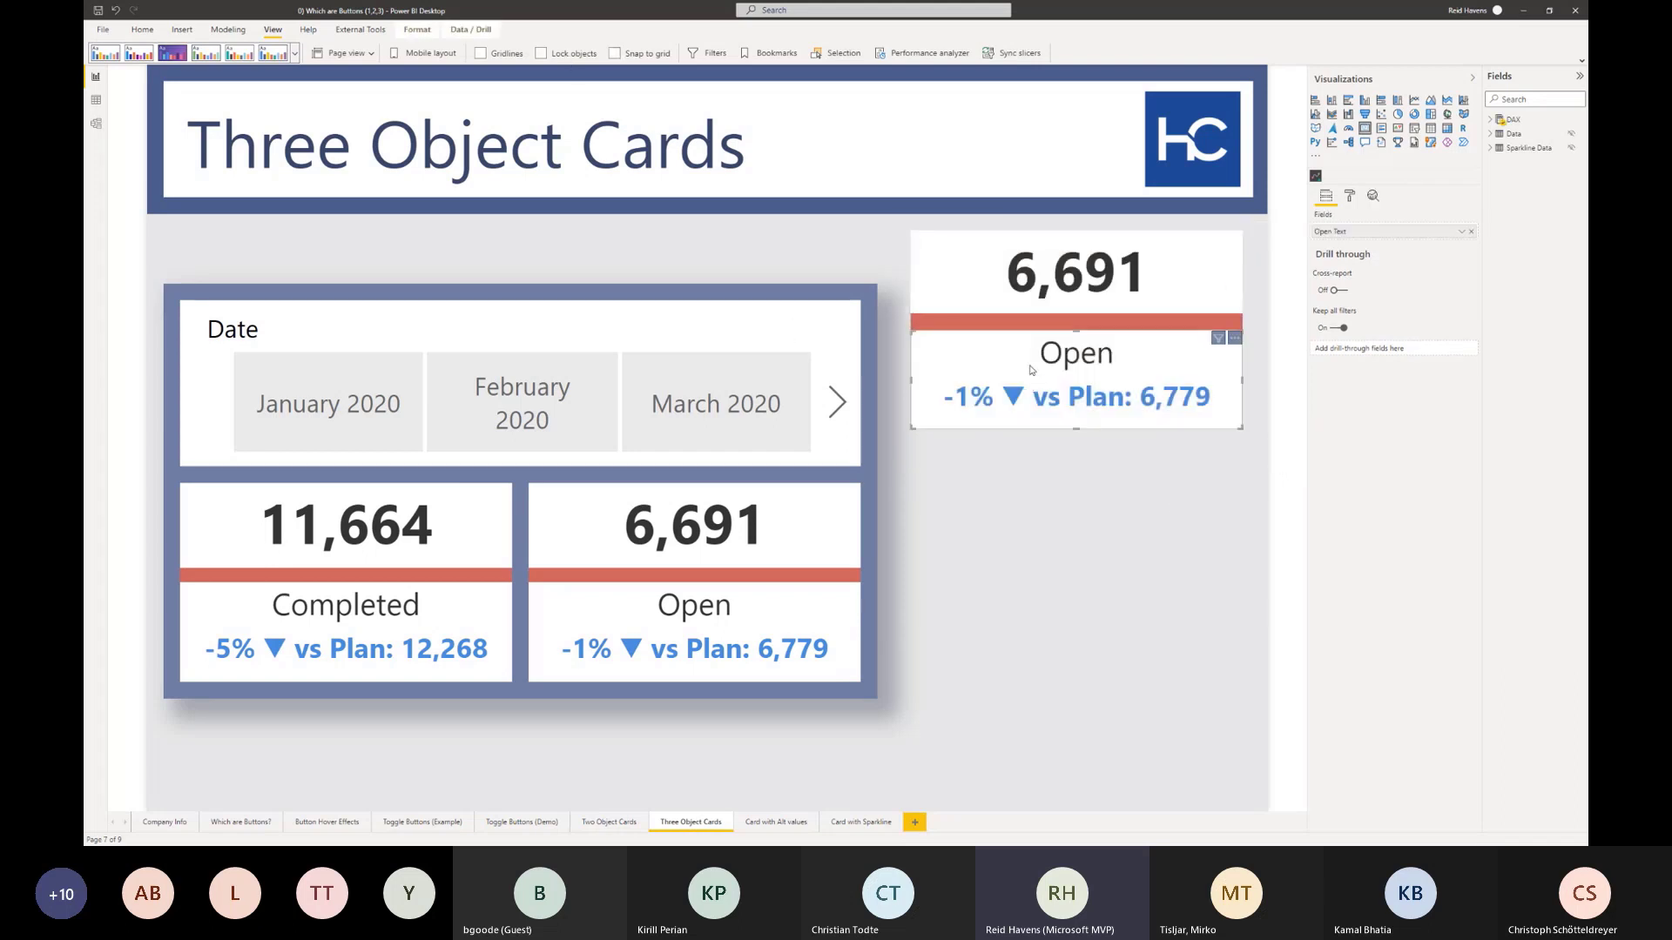
key("Up")
key("Up")
key("Up")
key("Up")
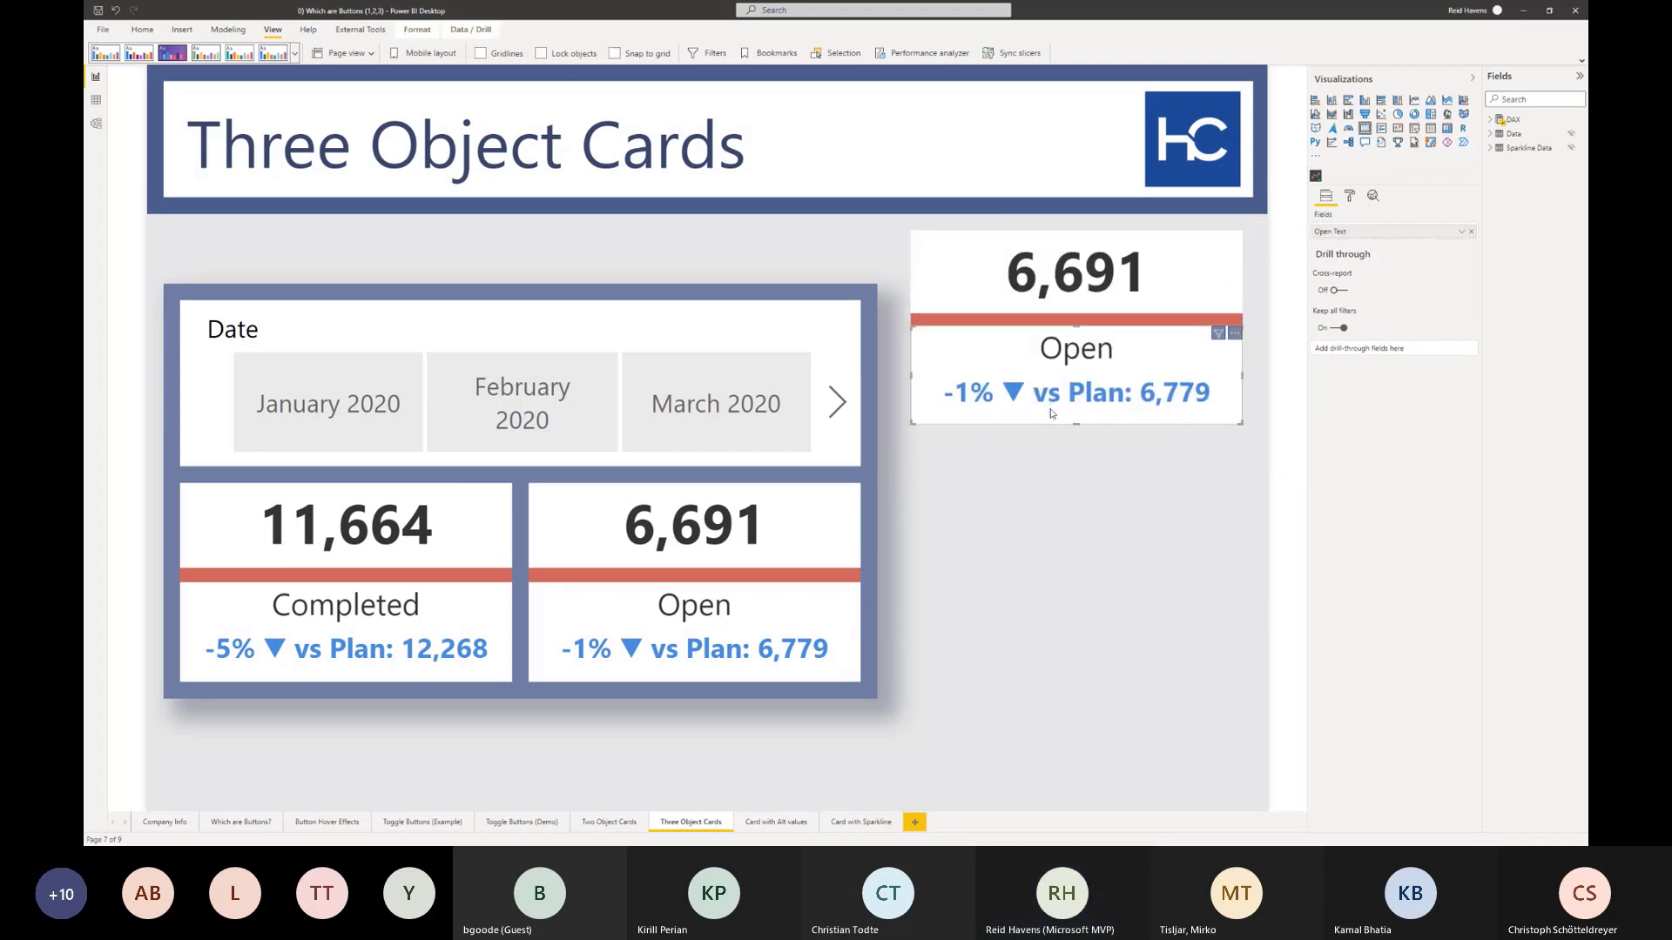
left_click(1012, 486)
- Group the copied card's value, red bar and Open label
left_click_drag(895, 218, 1286, 464)
right_click(1090, 300)
mouse_move(1093, 294)
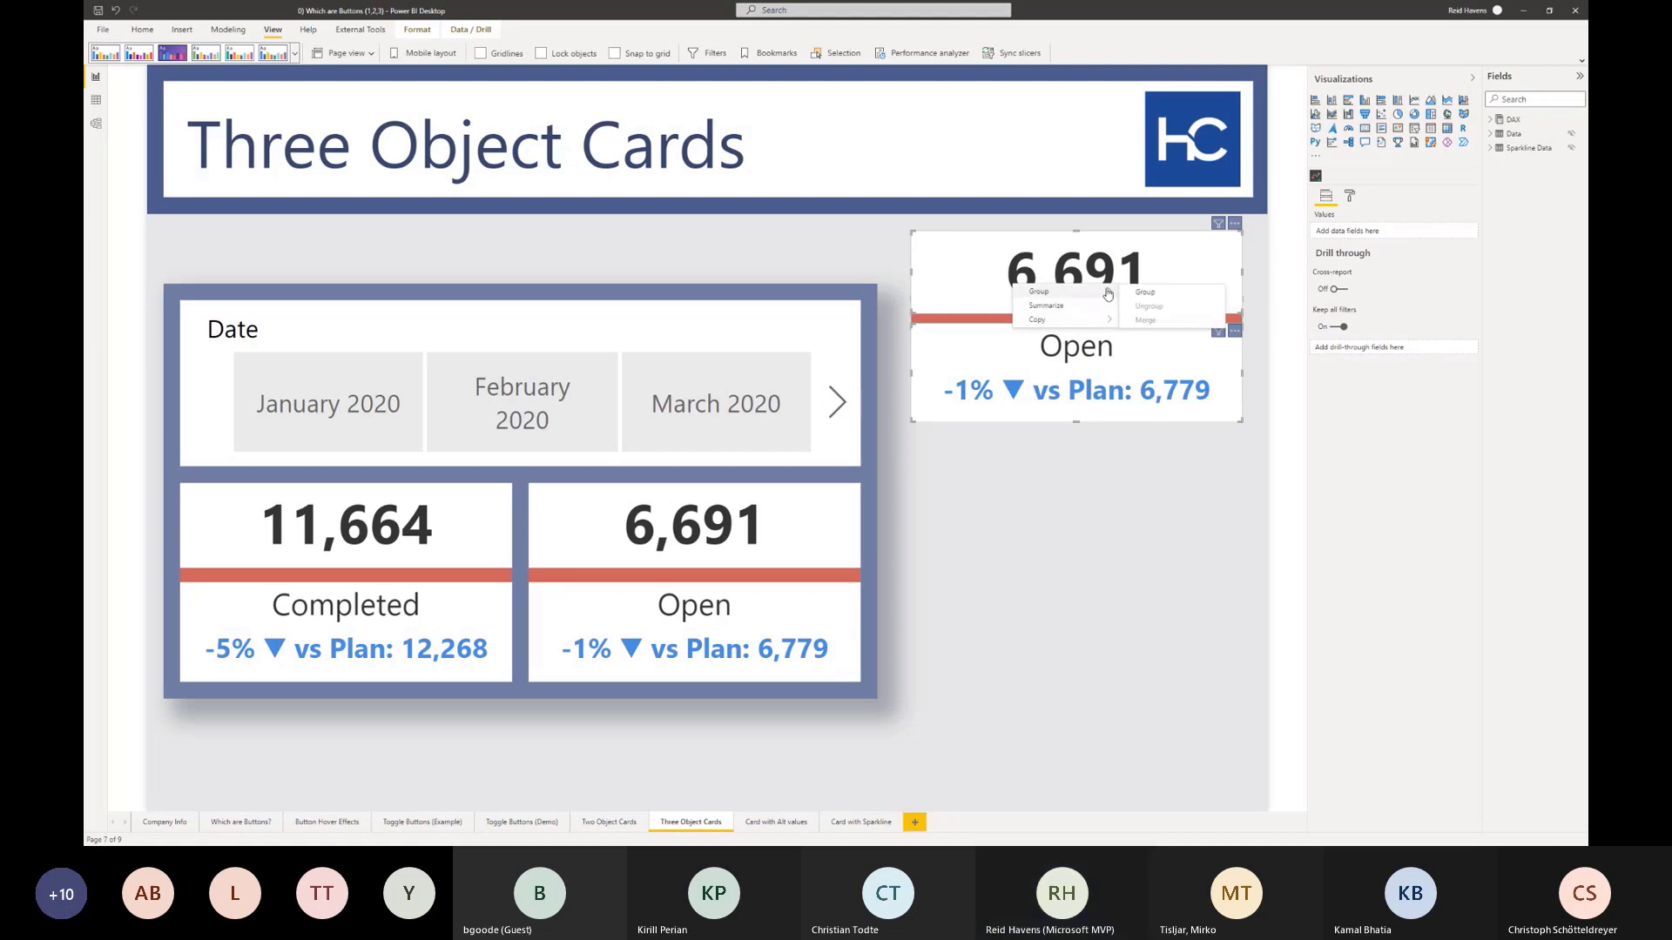
left_click(1104, 521)
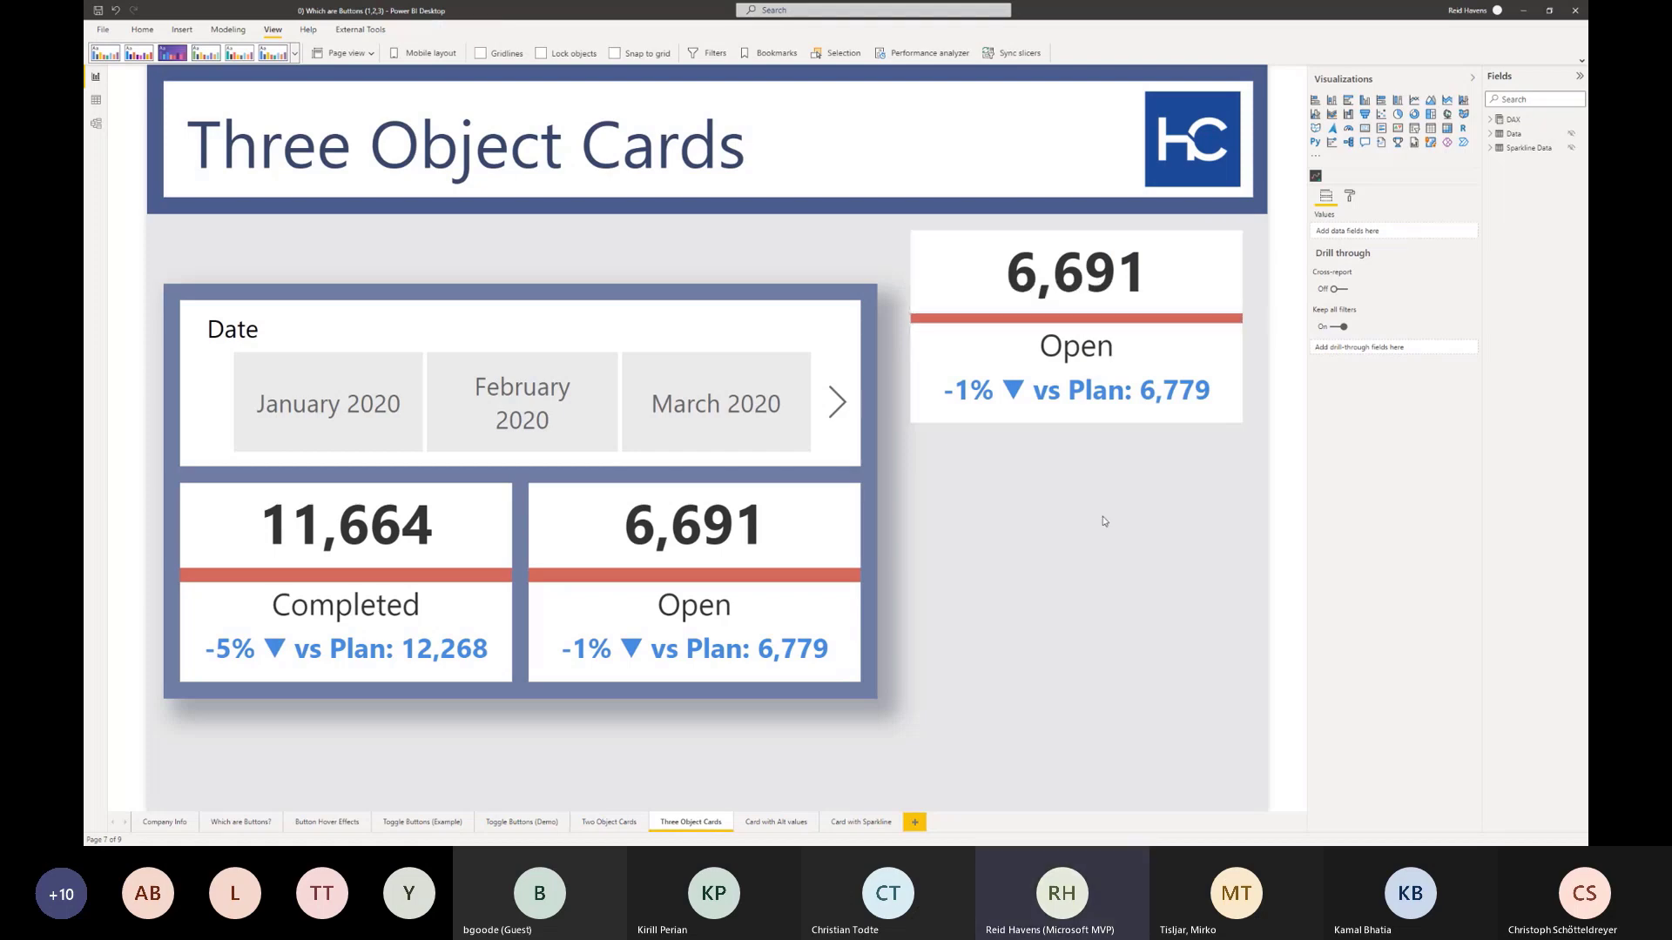
- Check the position and size settings of the value visual in the copied card
left_click(1099, 270)
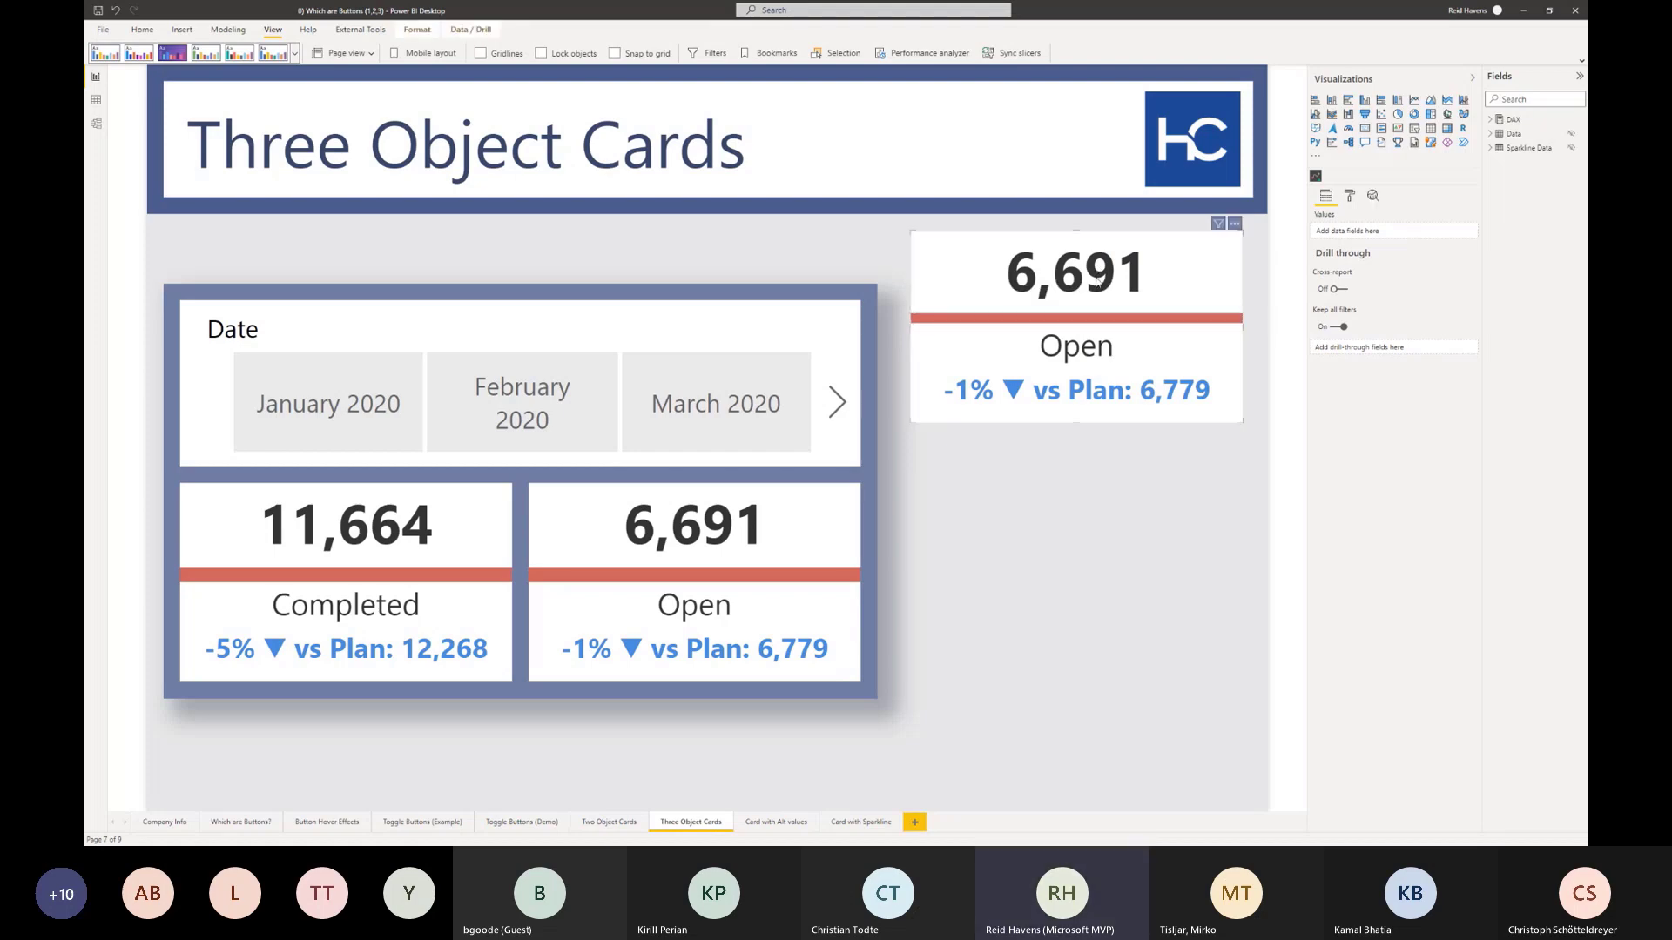
left_click(1352, 196)
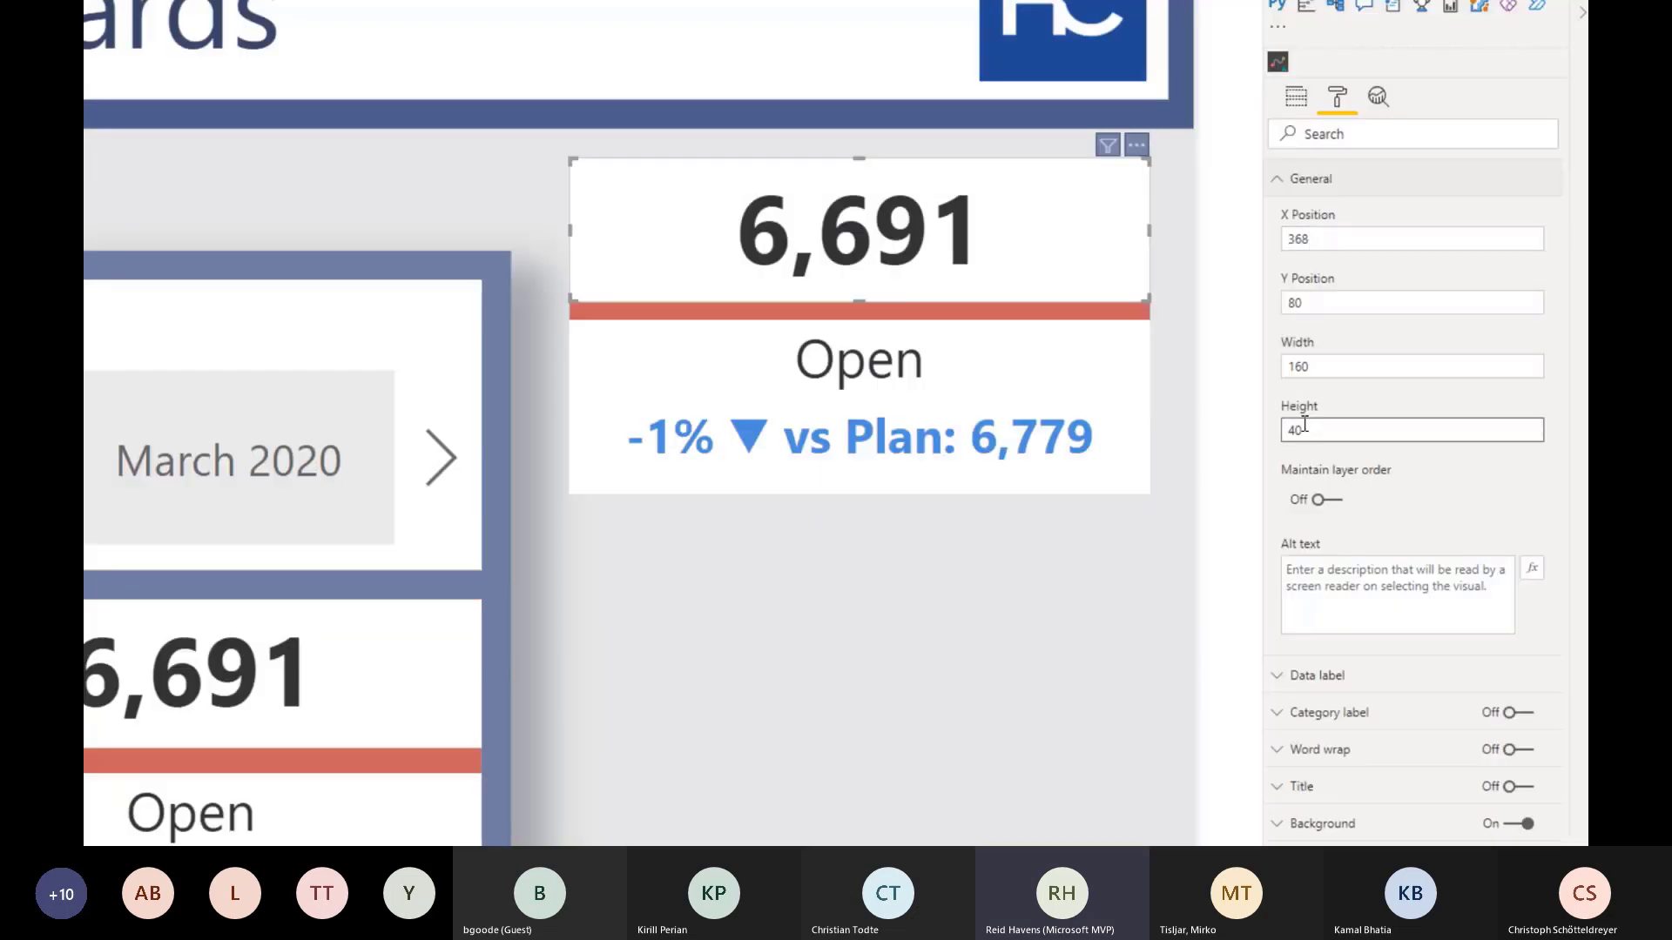
left_click(1176, 253)
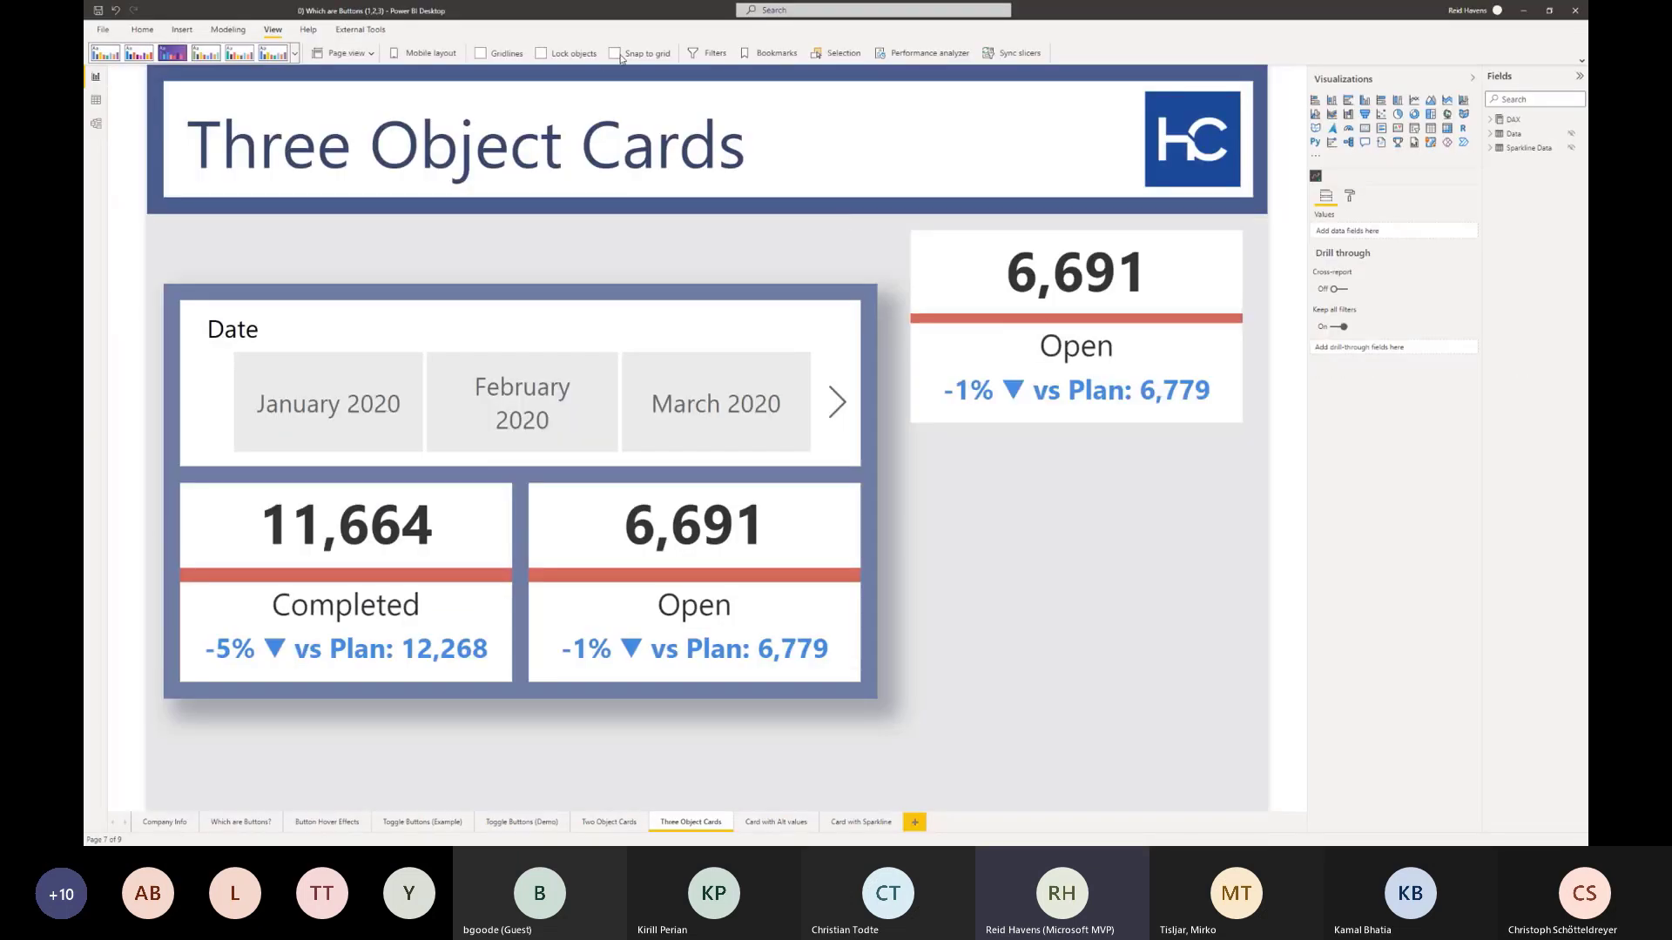
- Turn on Snap to grid and try moving the Open label within the copied card
left_click(620, 56)
left_click(1022, 348)
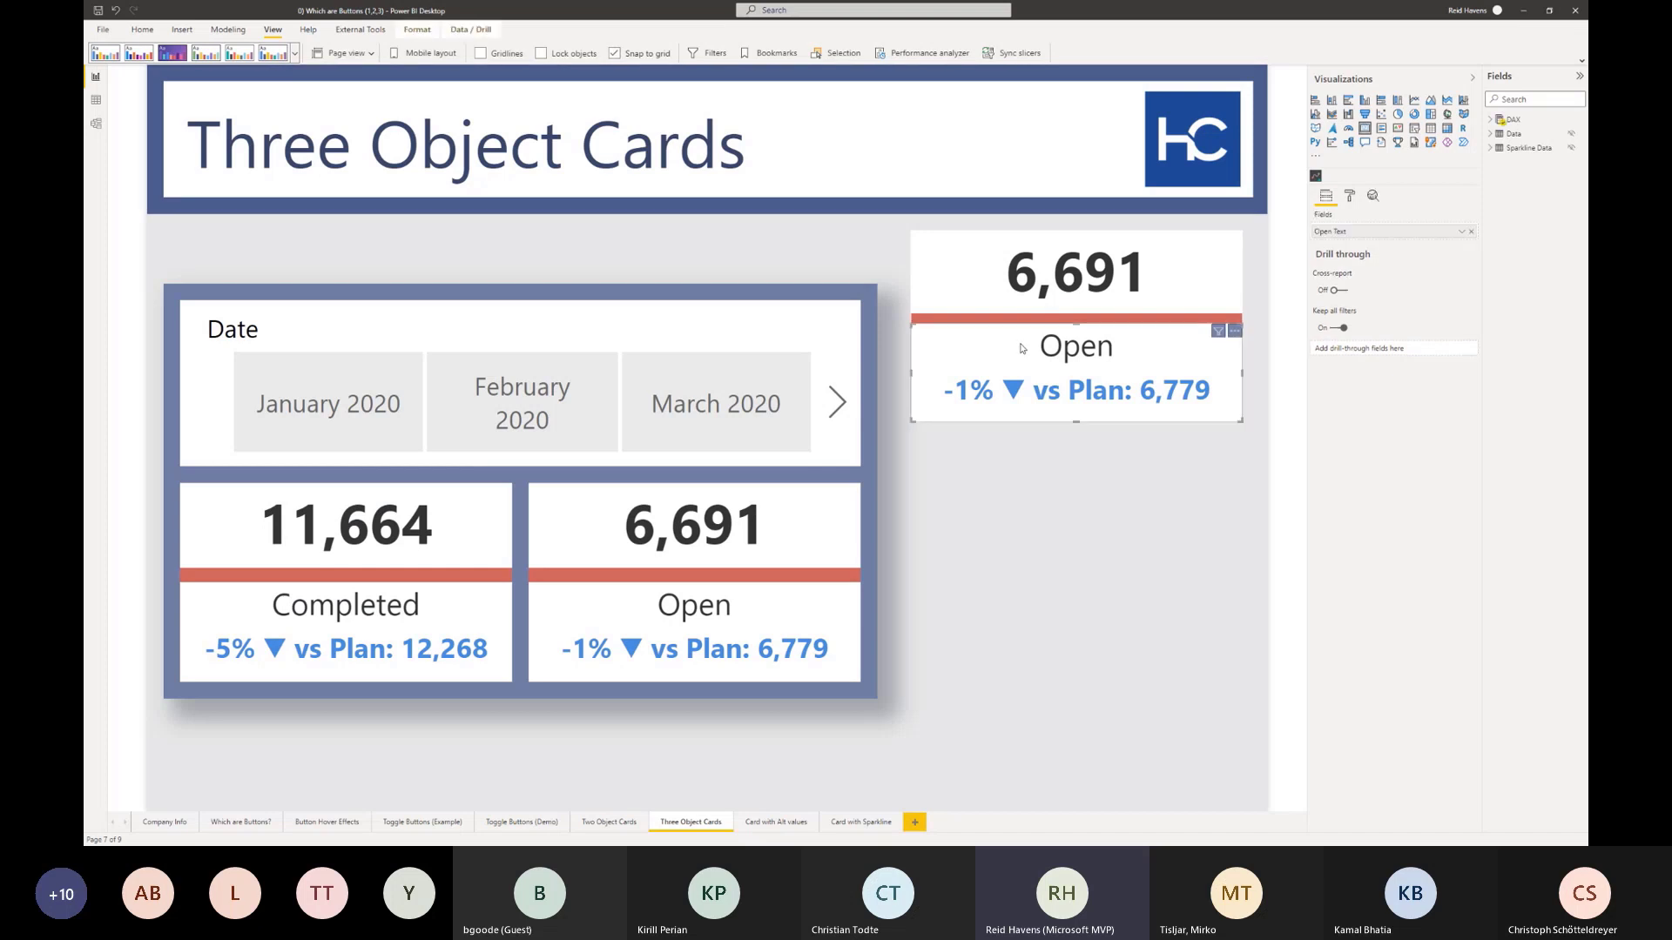
left_click_drag(1030, 352, 1032, 281)
left_click(1082, 593)
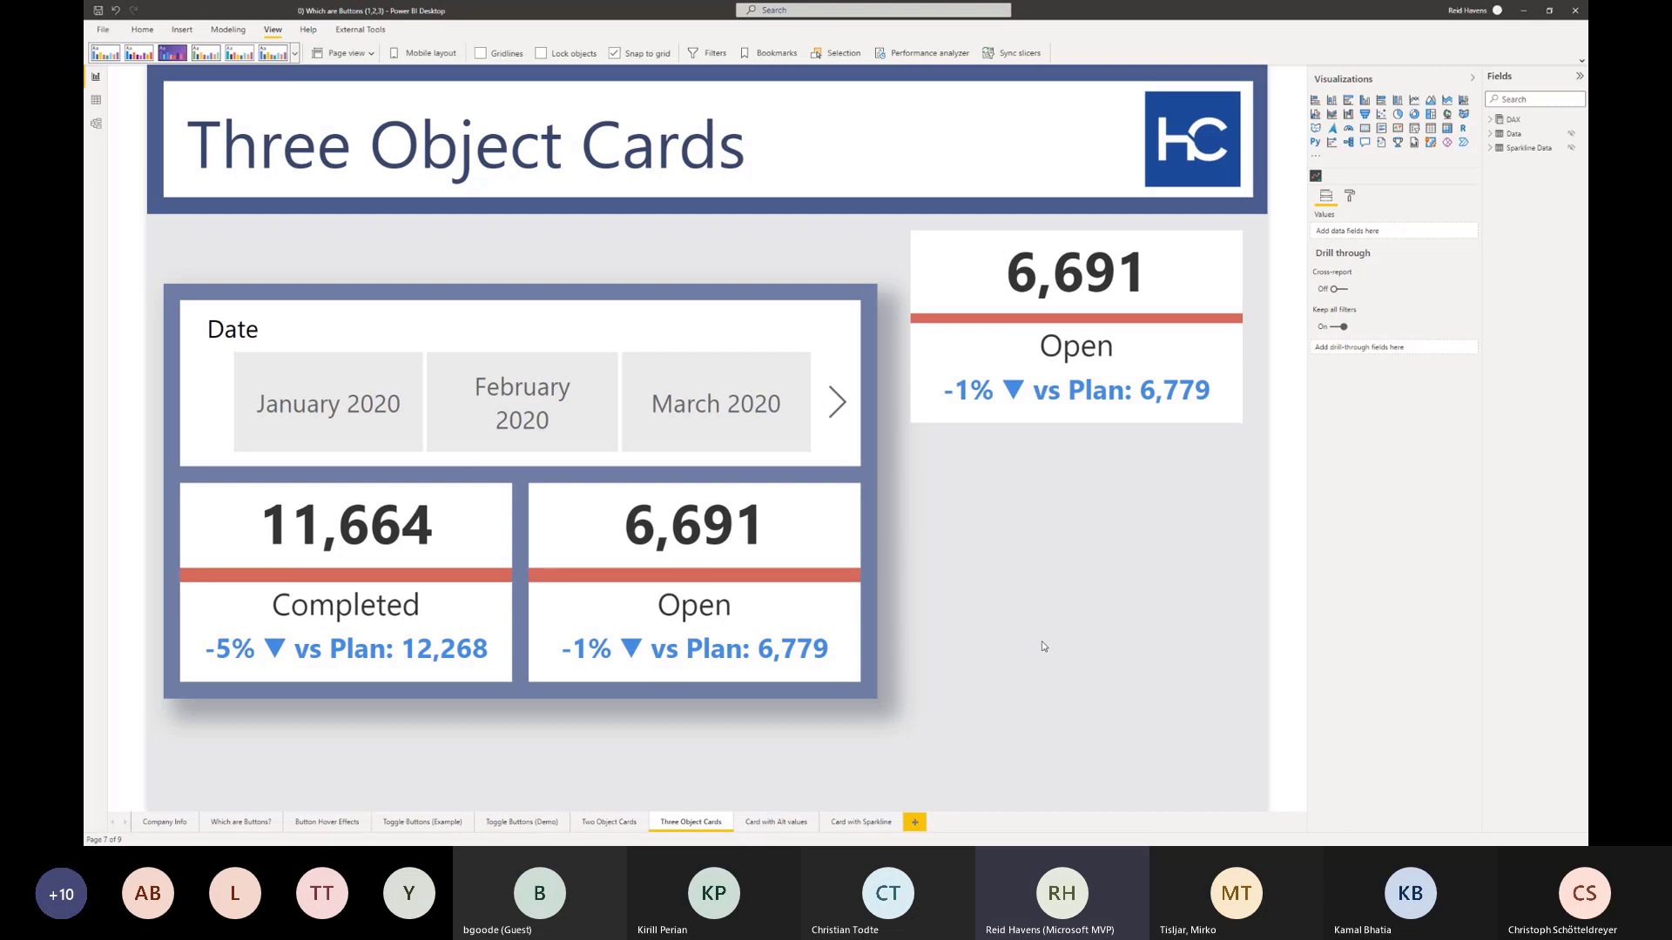
- Select the copied card's red bar and inspect the conditional formatting rule behind its default-state fill
left_click(1038, 296)
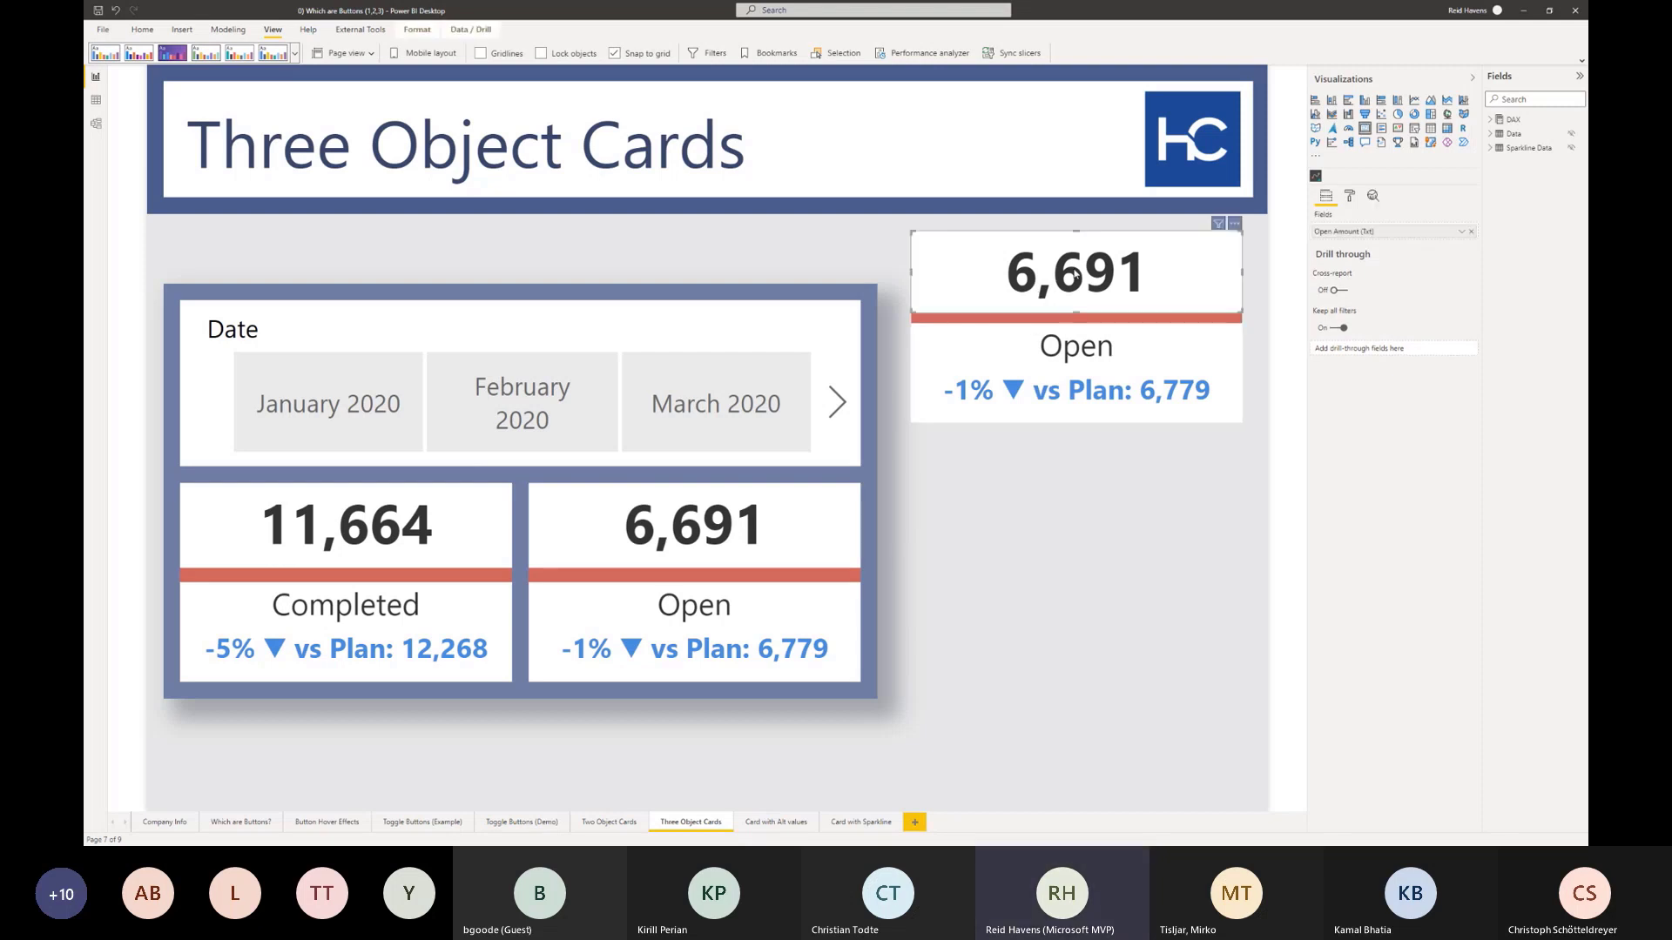
left_click_drag(1308, 75, 1376, 79)
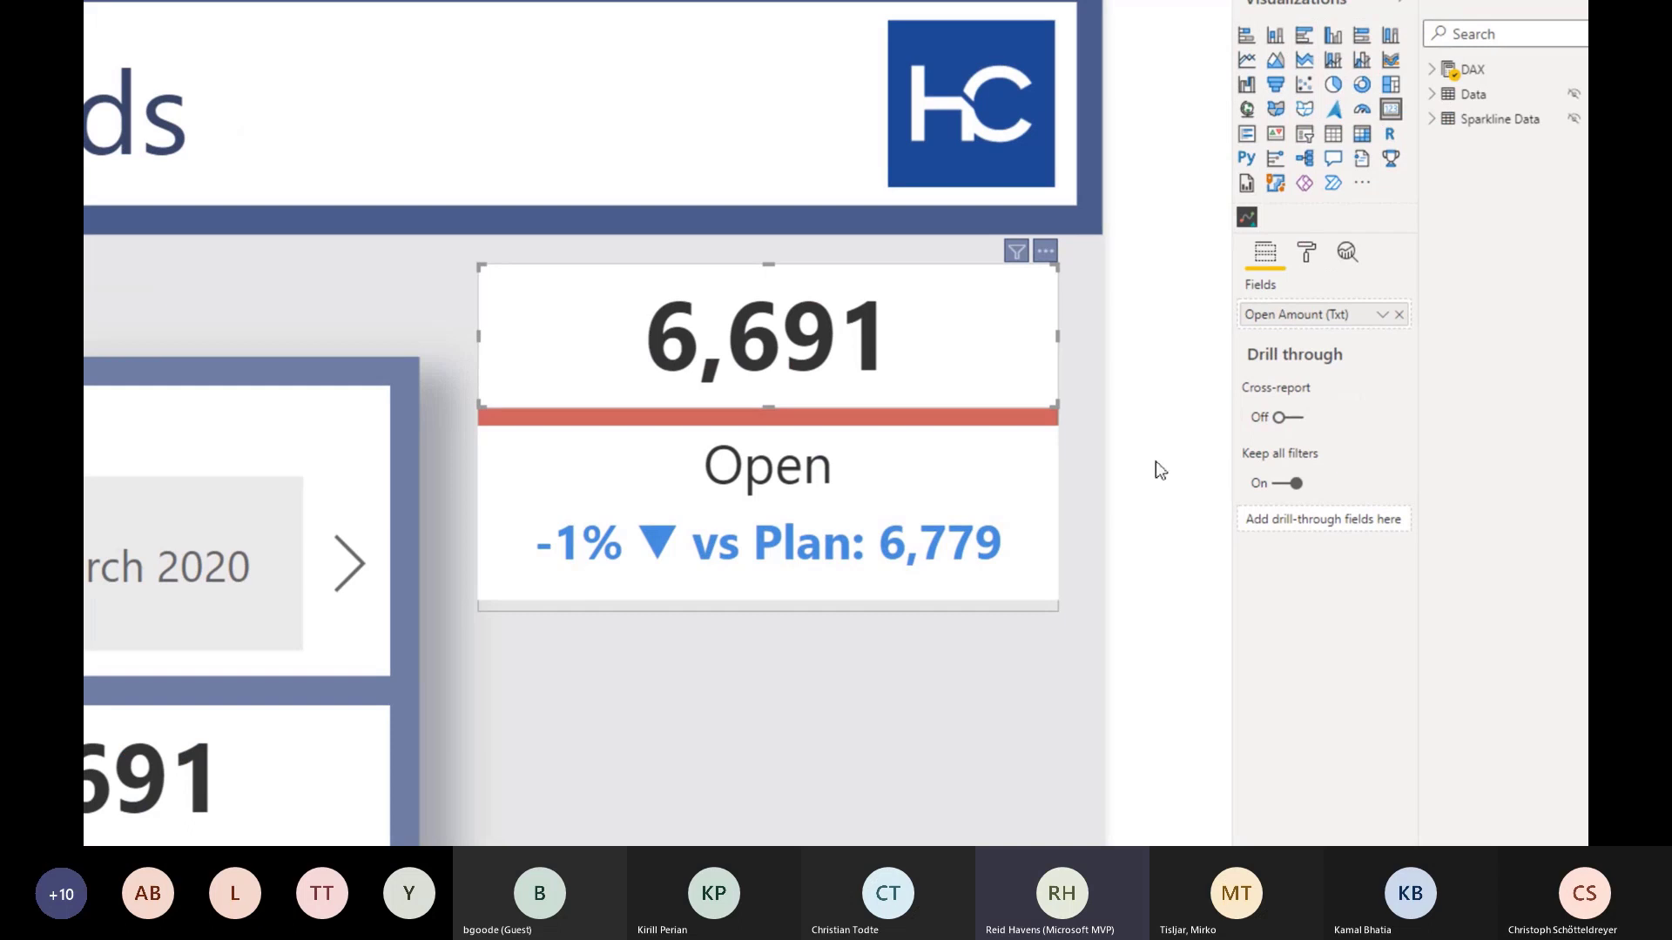
left_click(990, 427)
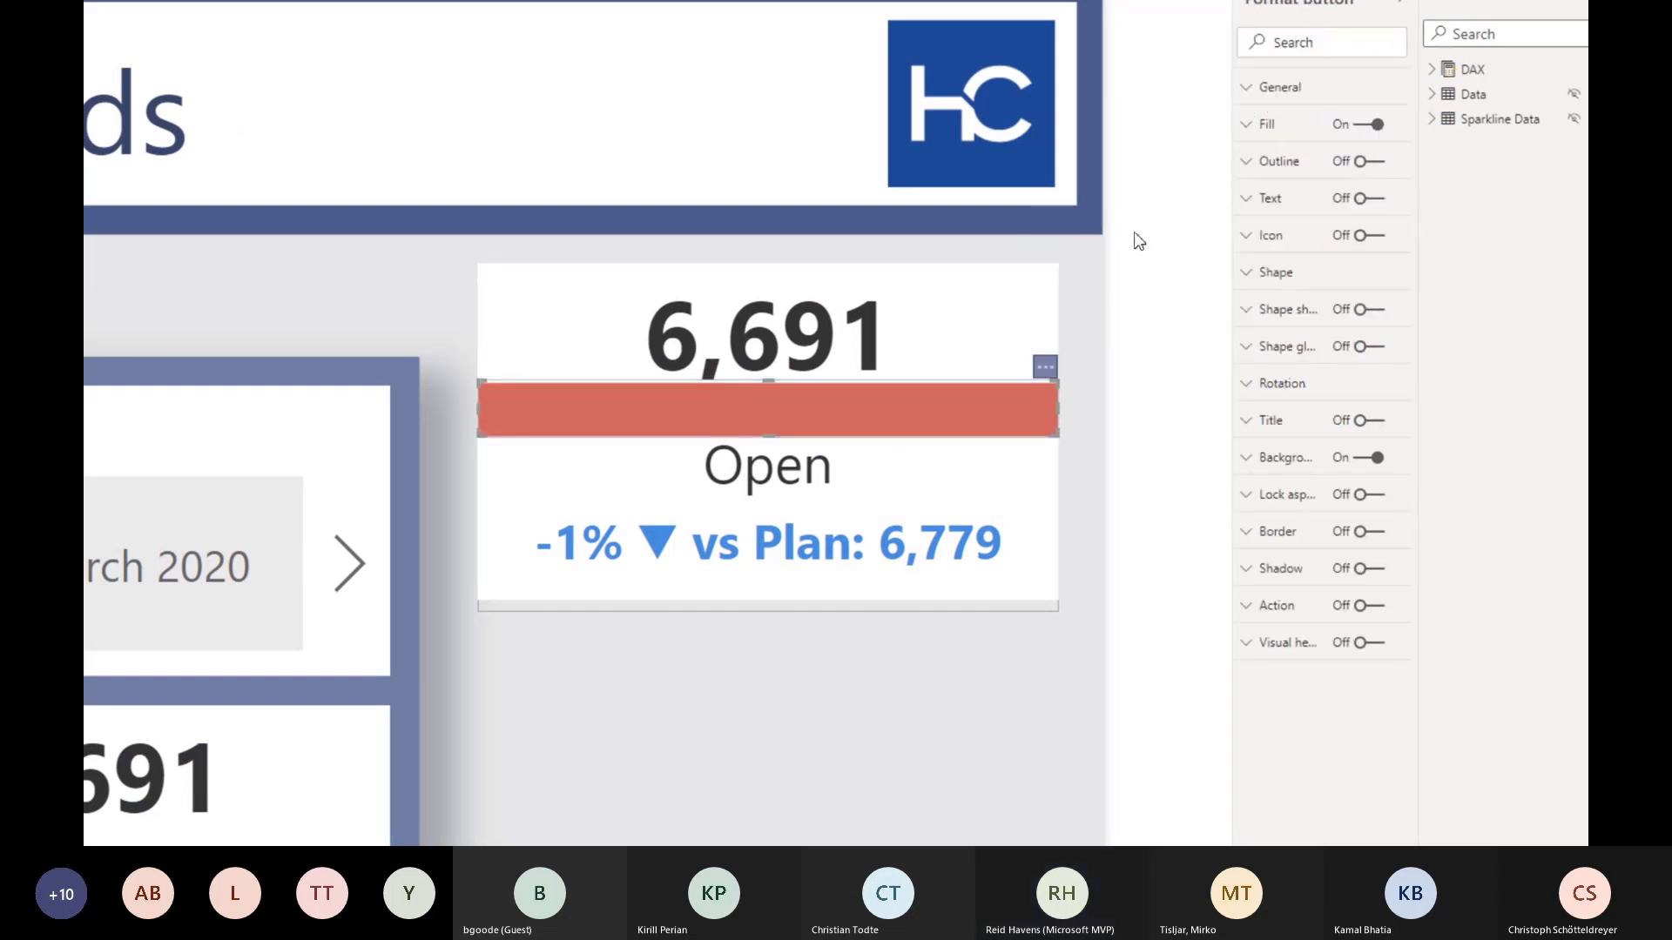
left_click(1272, 127)
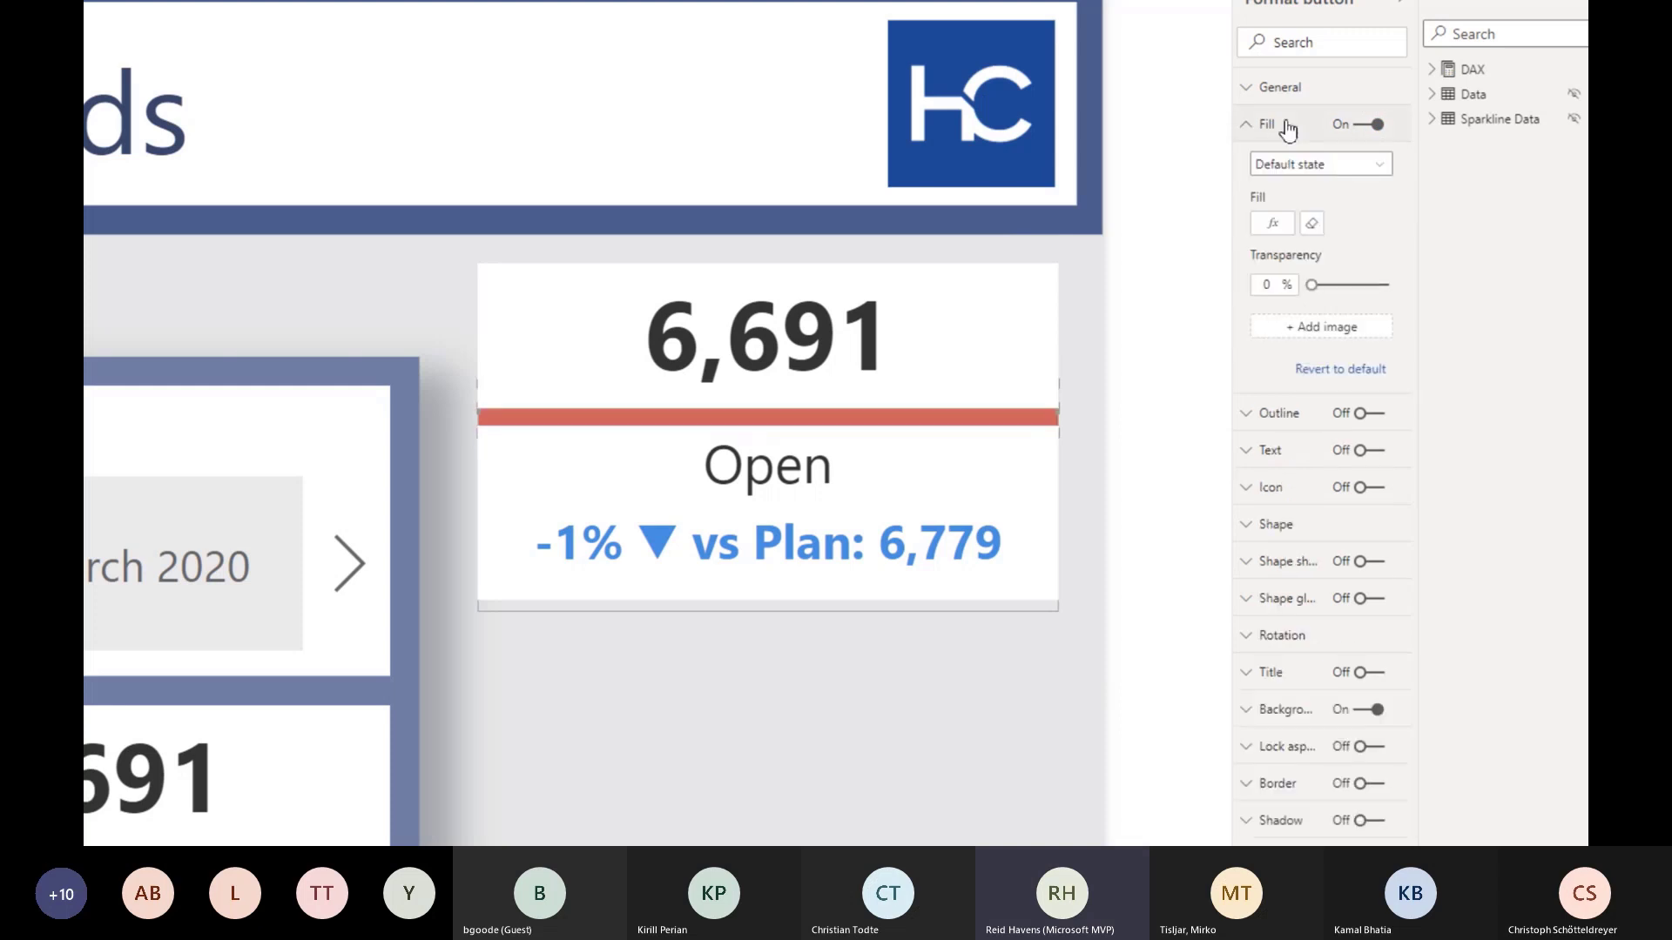
left_click(1313, 226)
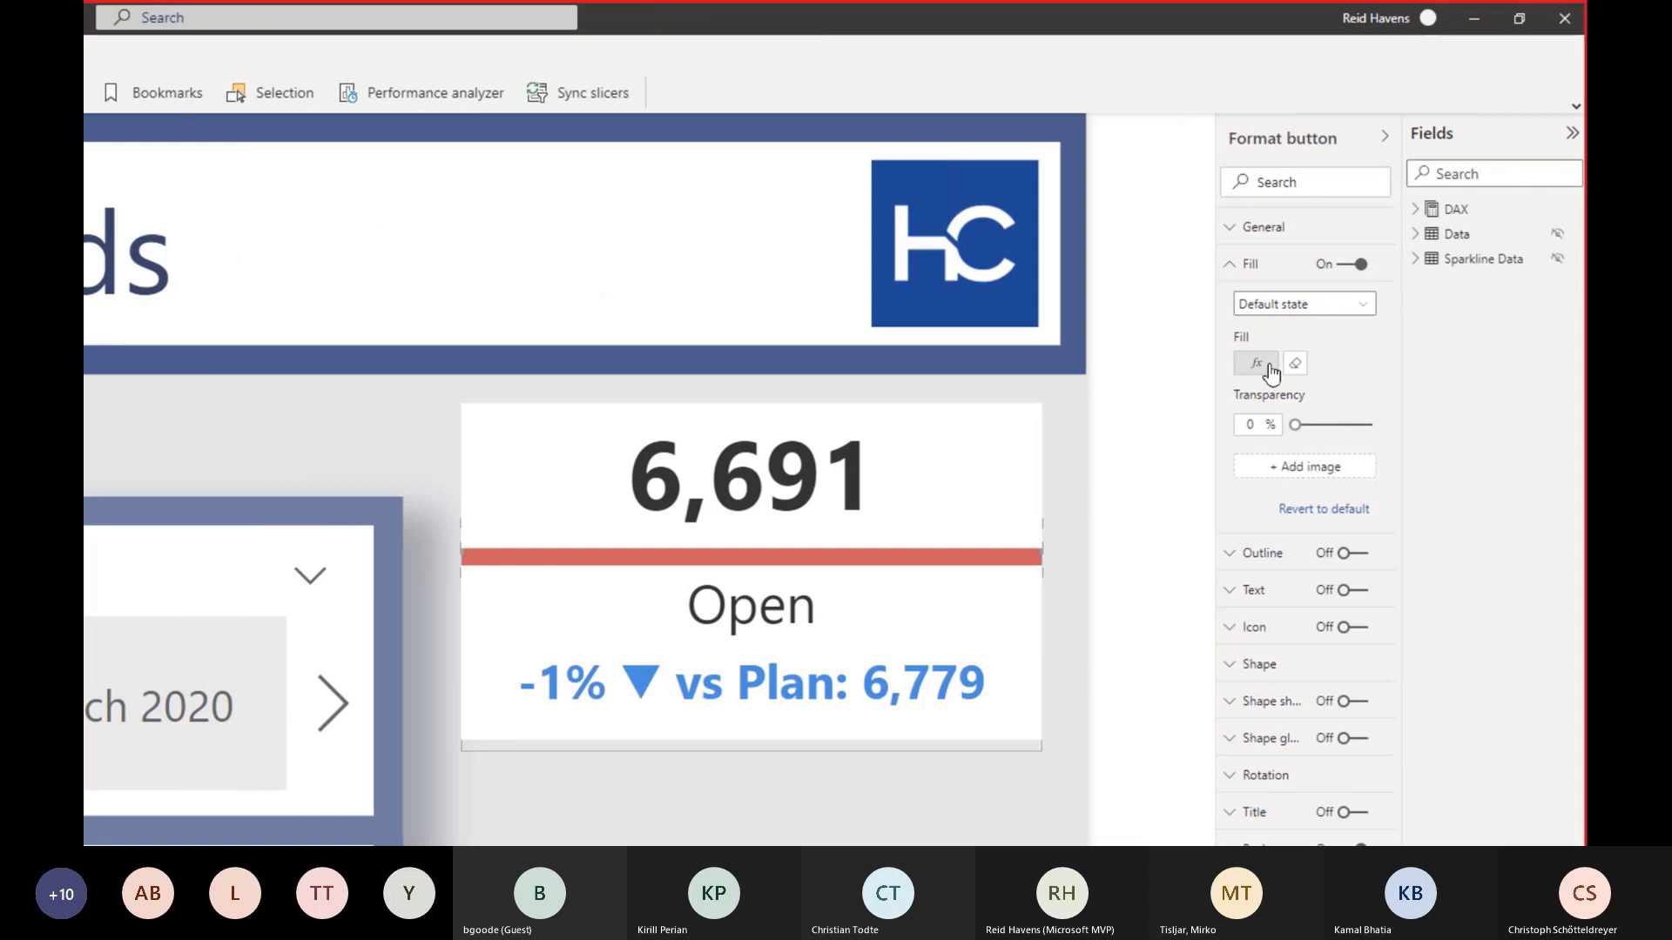
left_click(1262, 363)
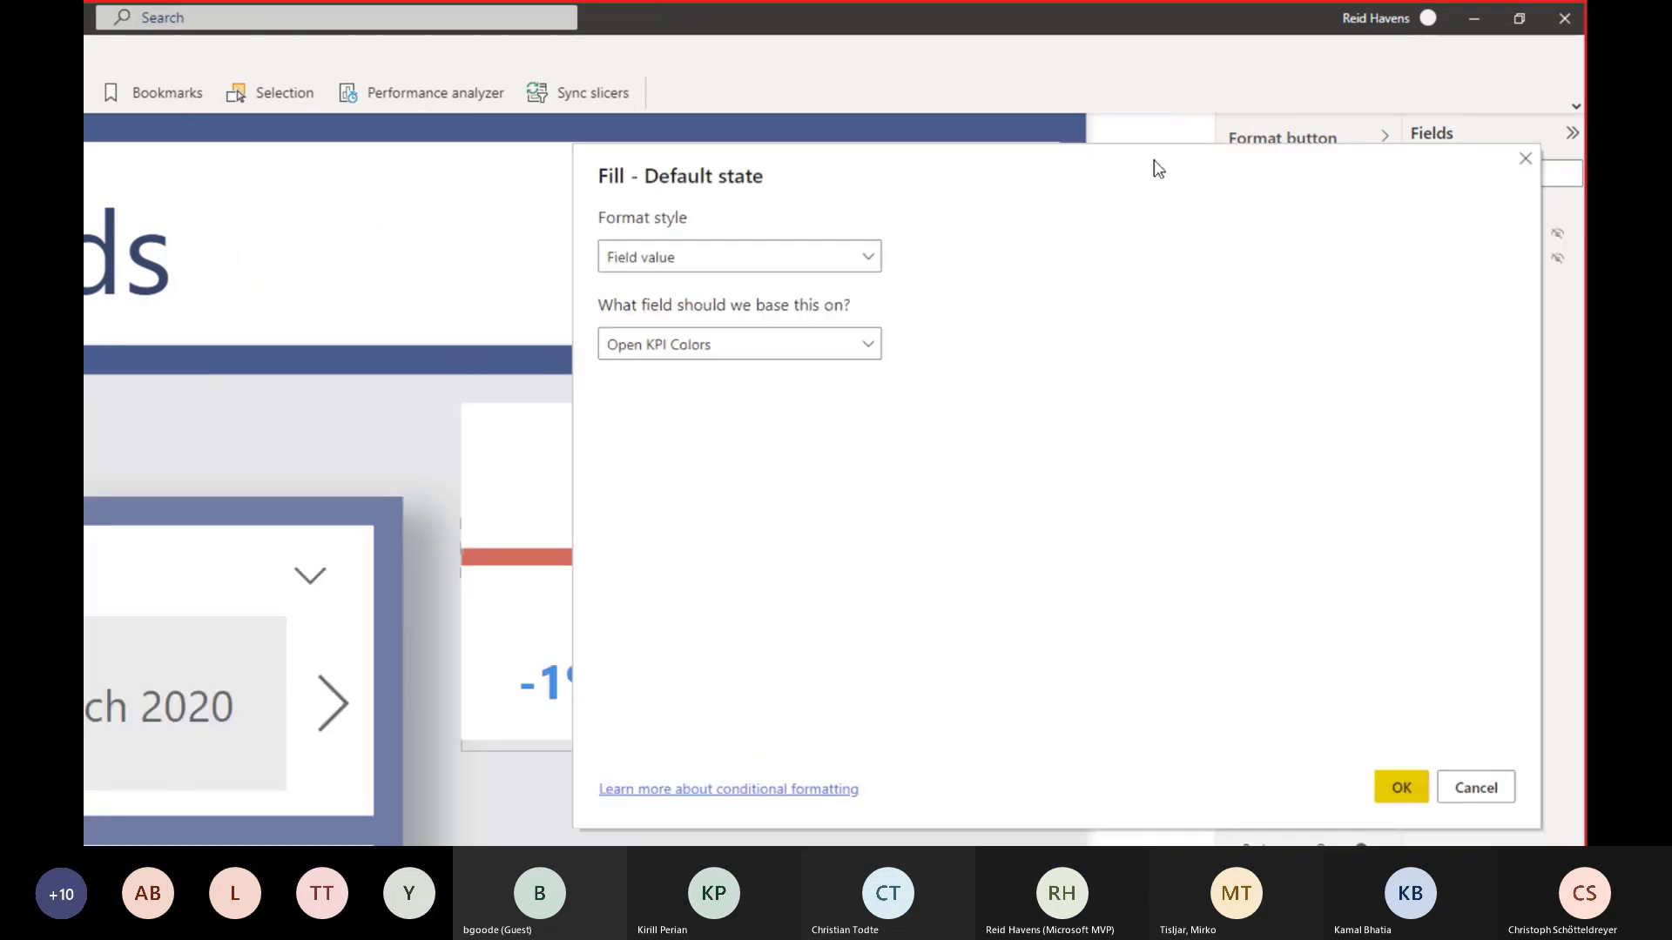
left_click(1525, 157)
- Search the fields for "kpi co" and open the Open KPI Colors measure
type("kpi car")
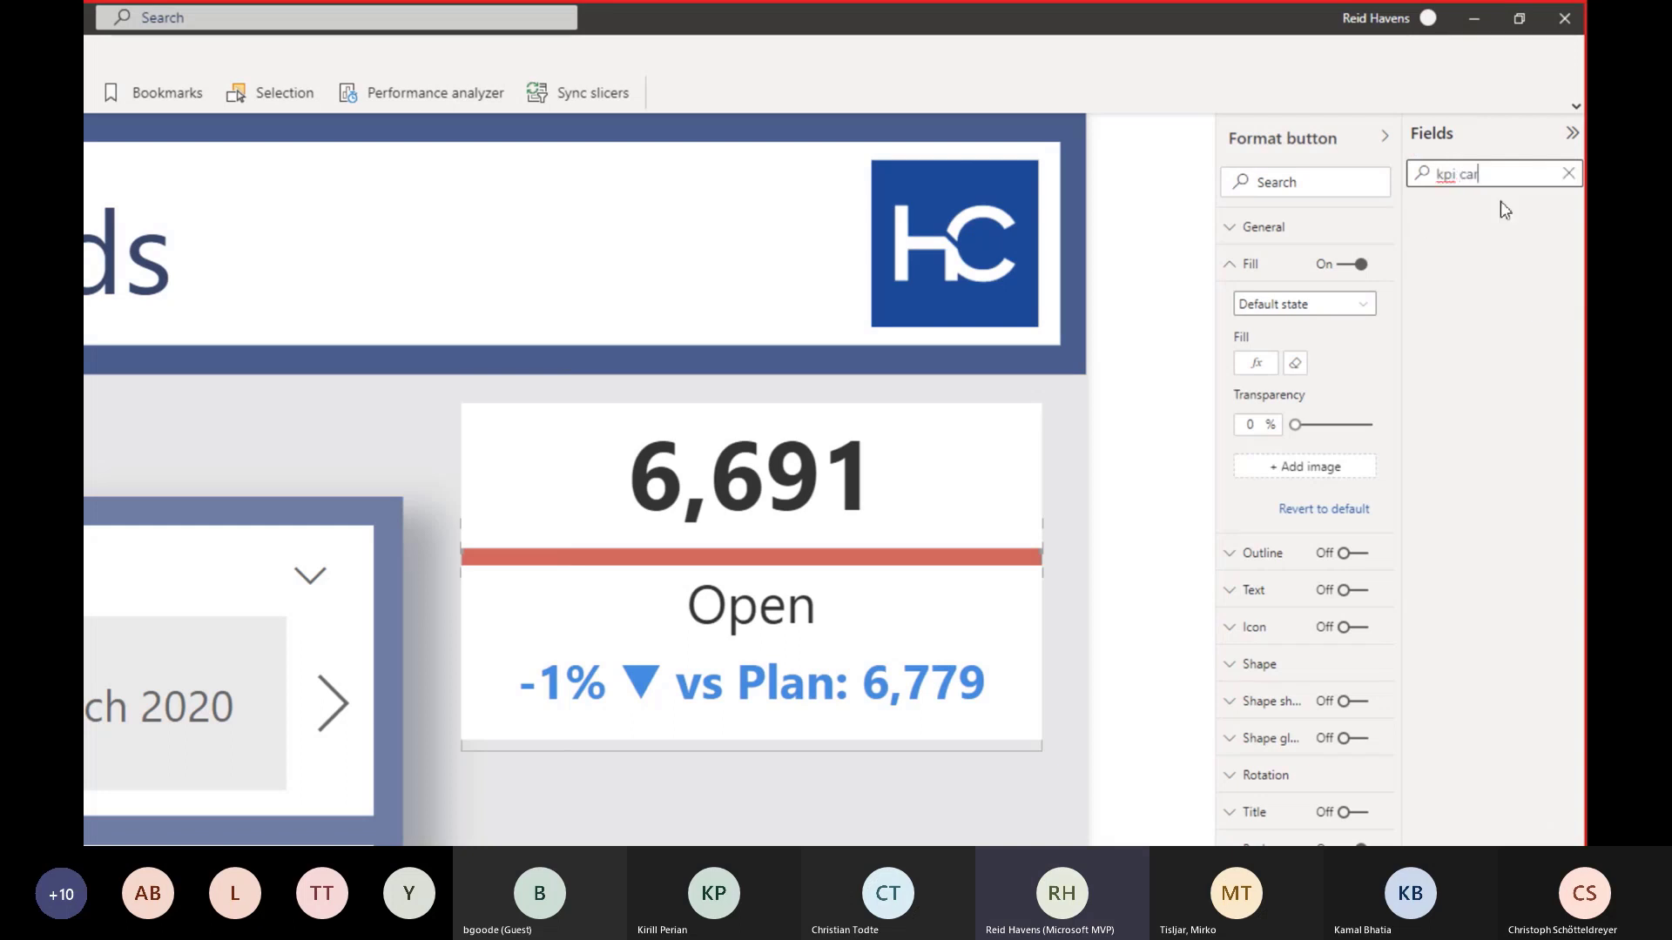
key("BackSpace")
key("BackSpace")
type("o")
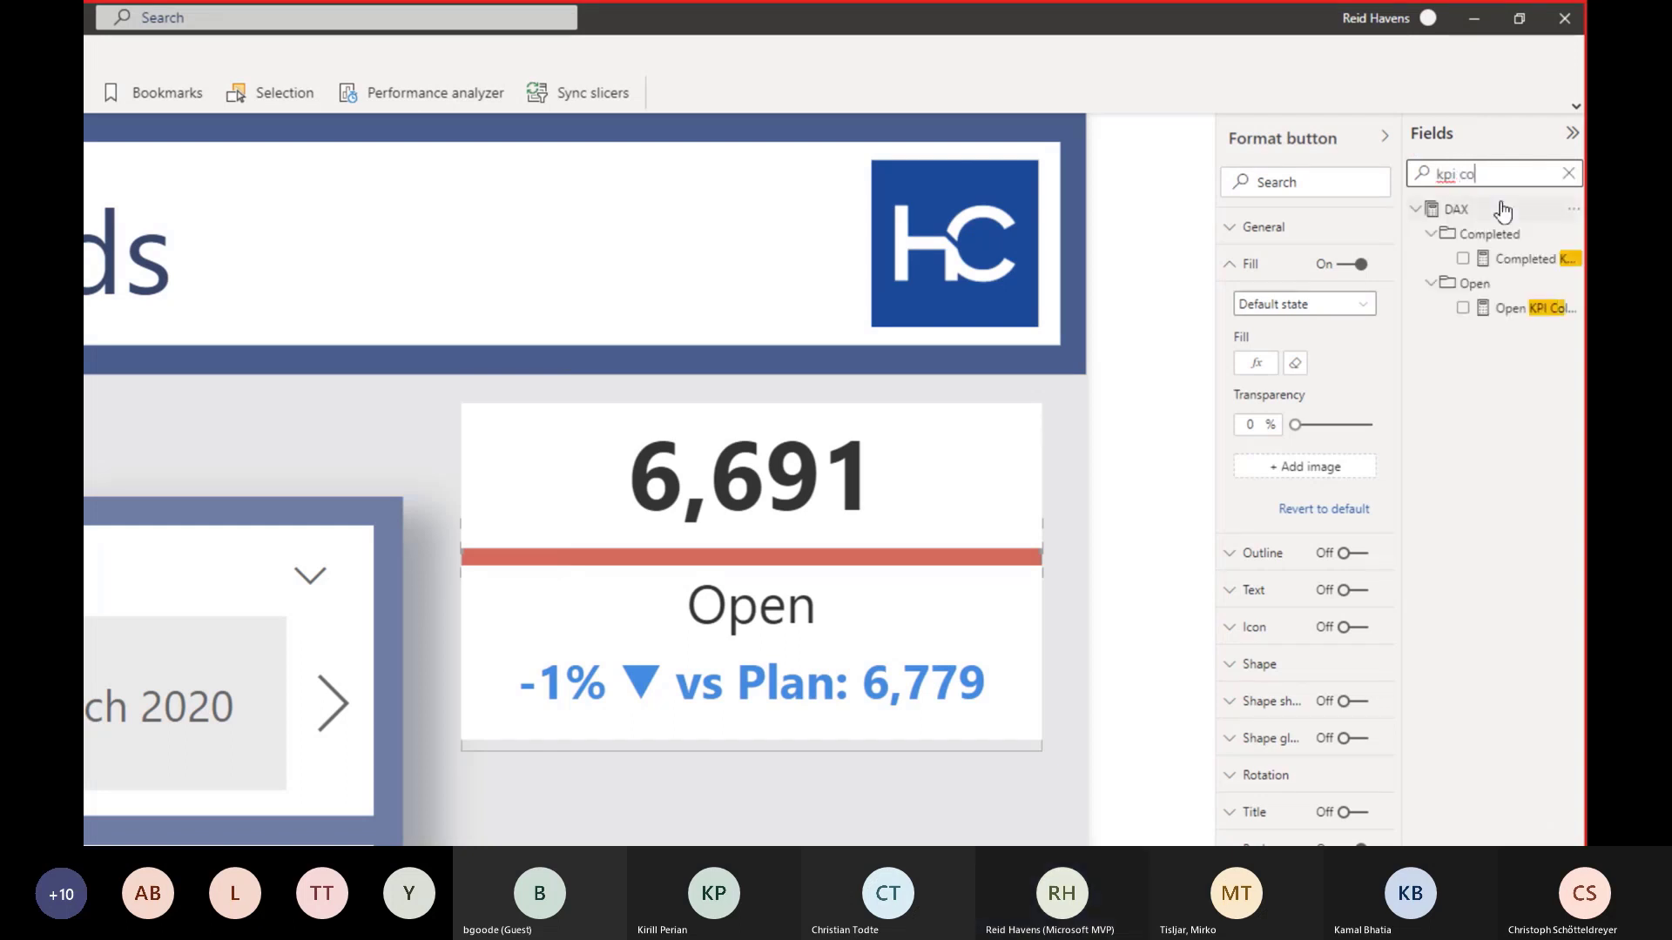
left_click(1524, 308)
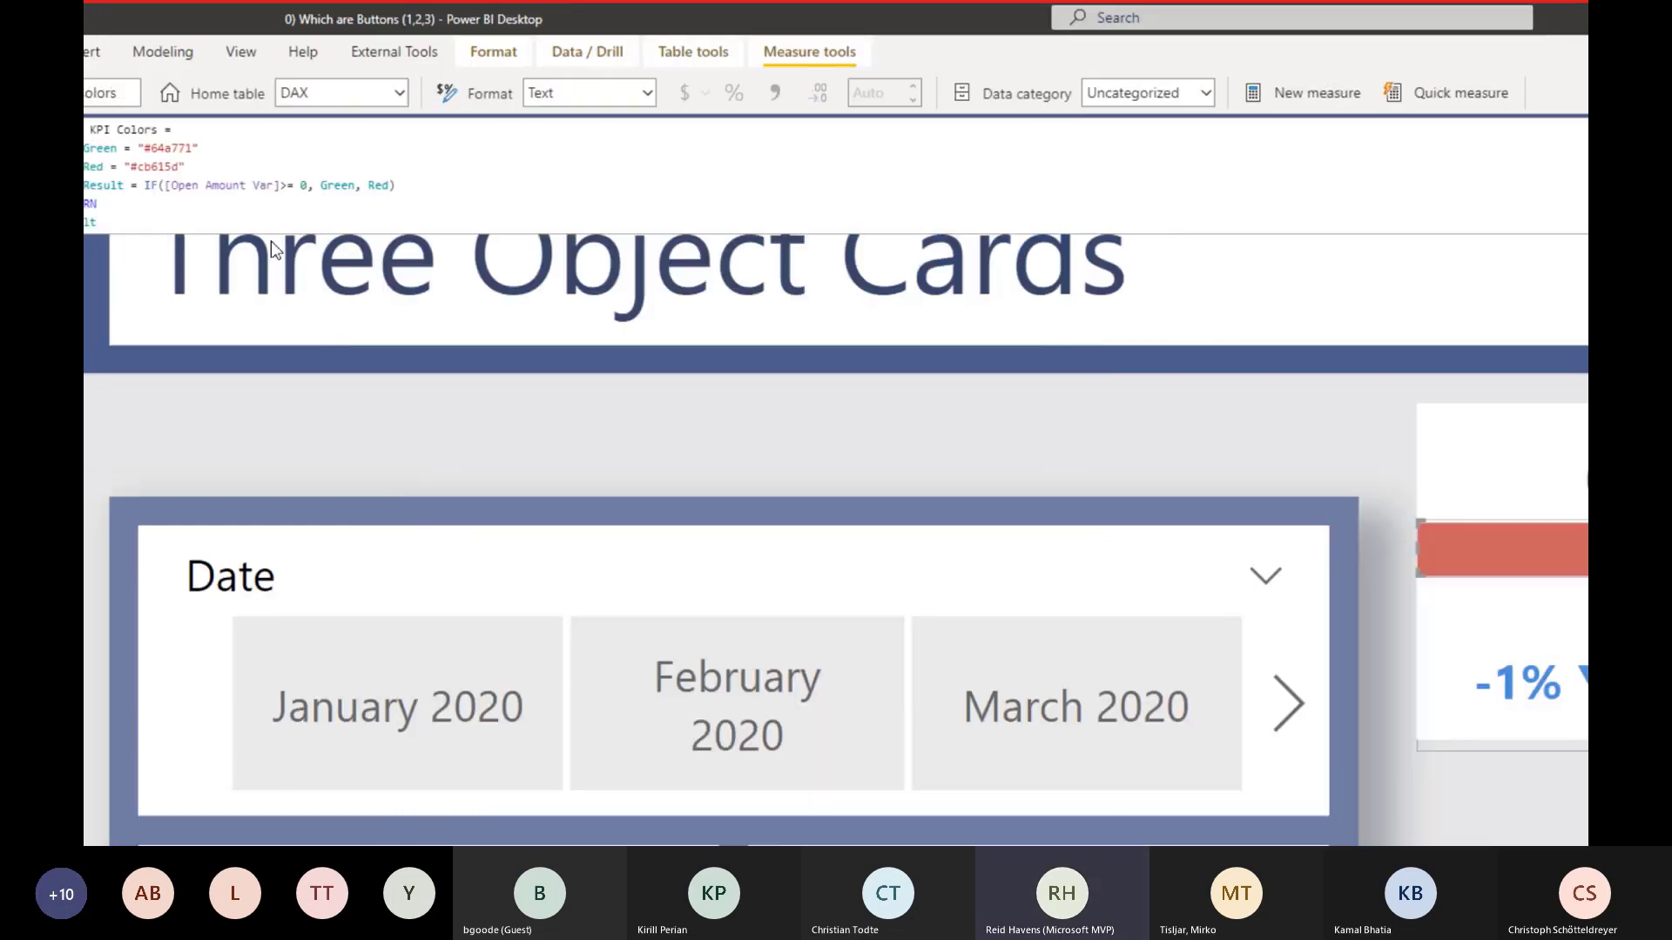
- Examine the Open KPI Colors formula: the Green and Red hex variables and the IF test of Open Amount Var against 0
scroll(365, 187, "up", 7)
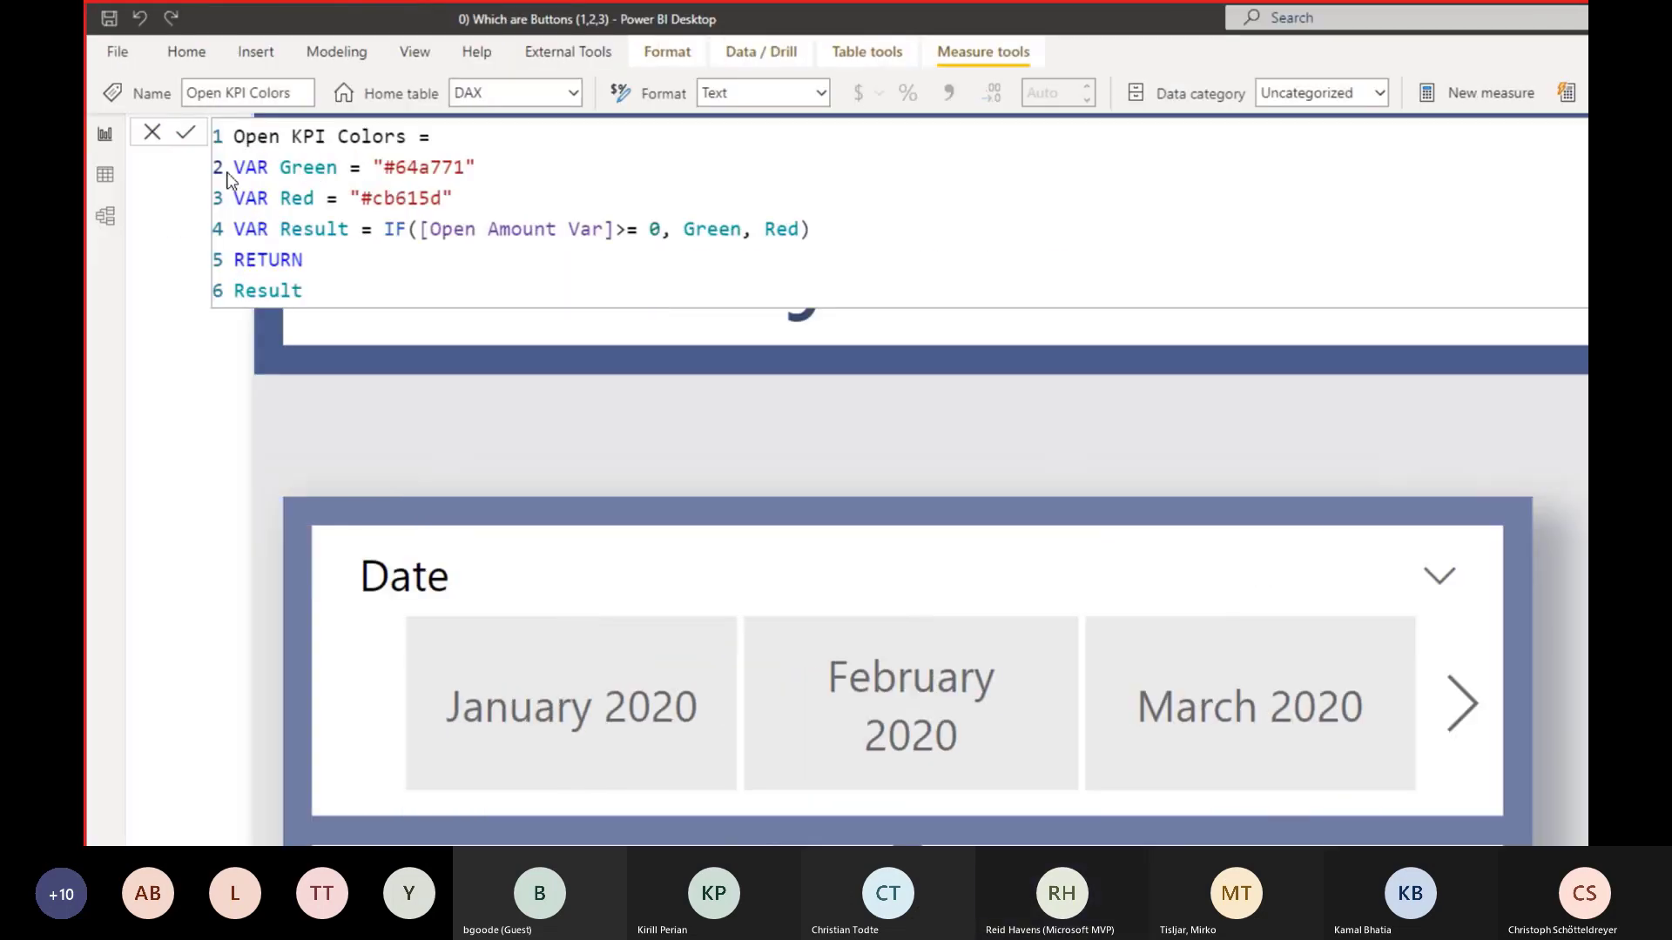
left_click_drag(523, 190, 231, 168)
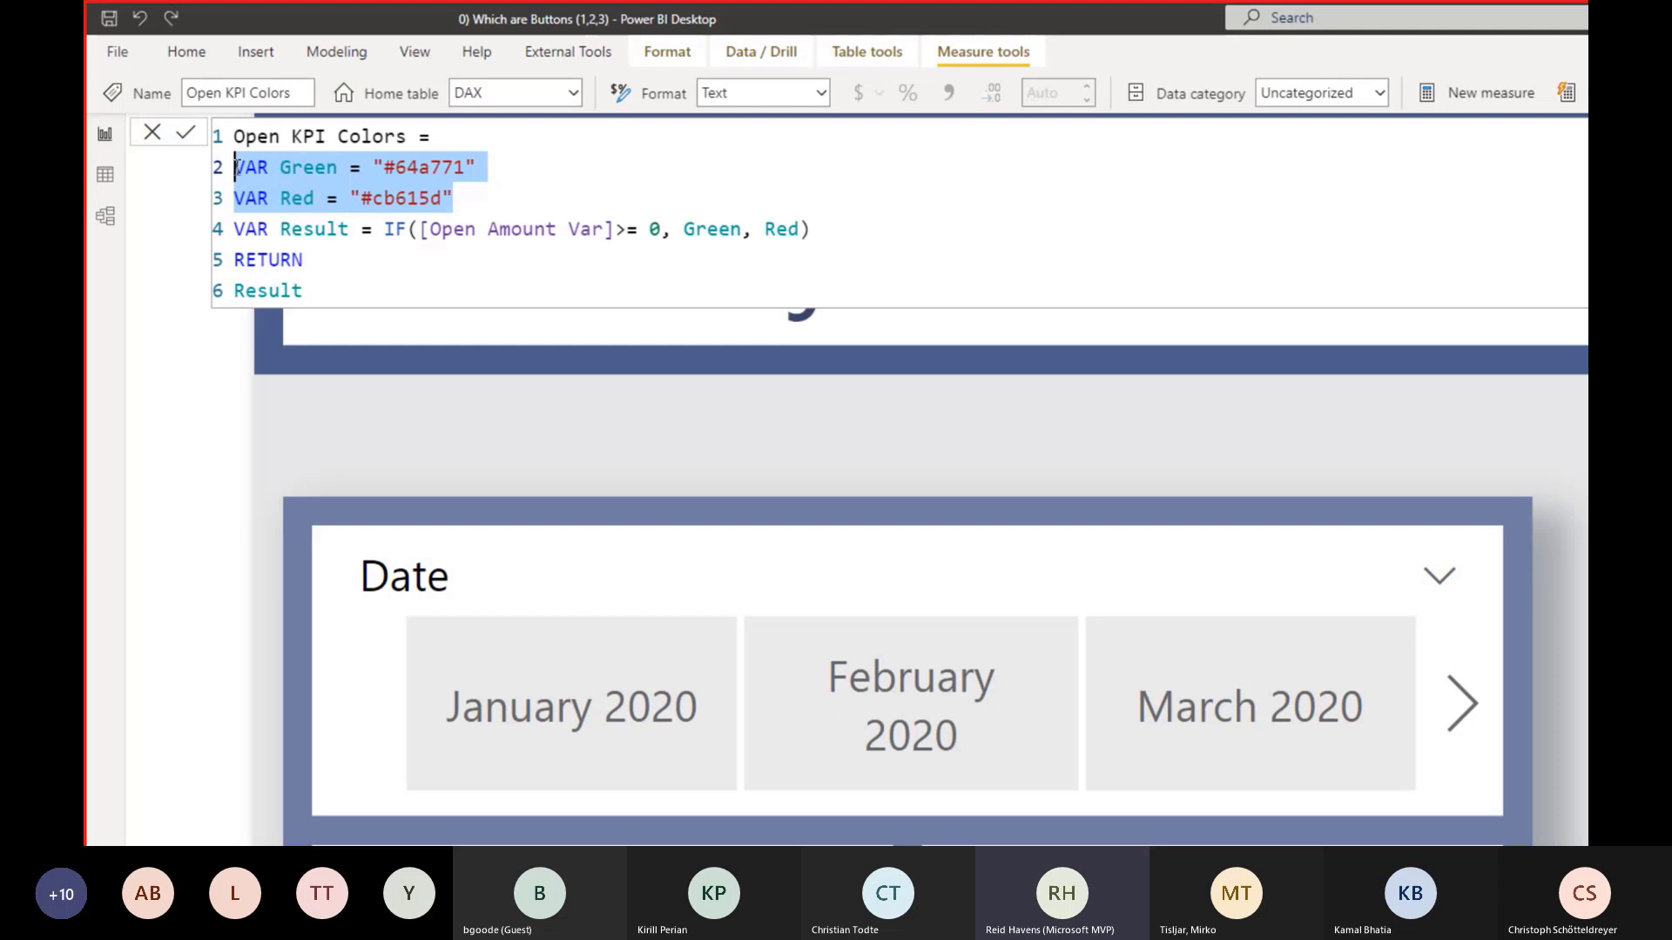
left_click(296, 166)
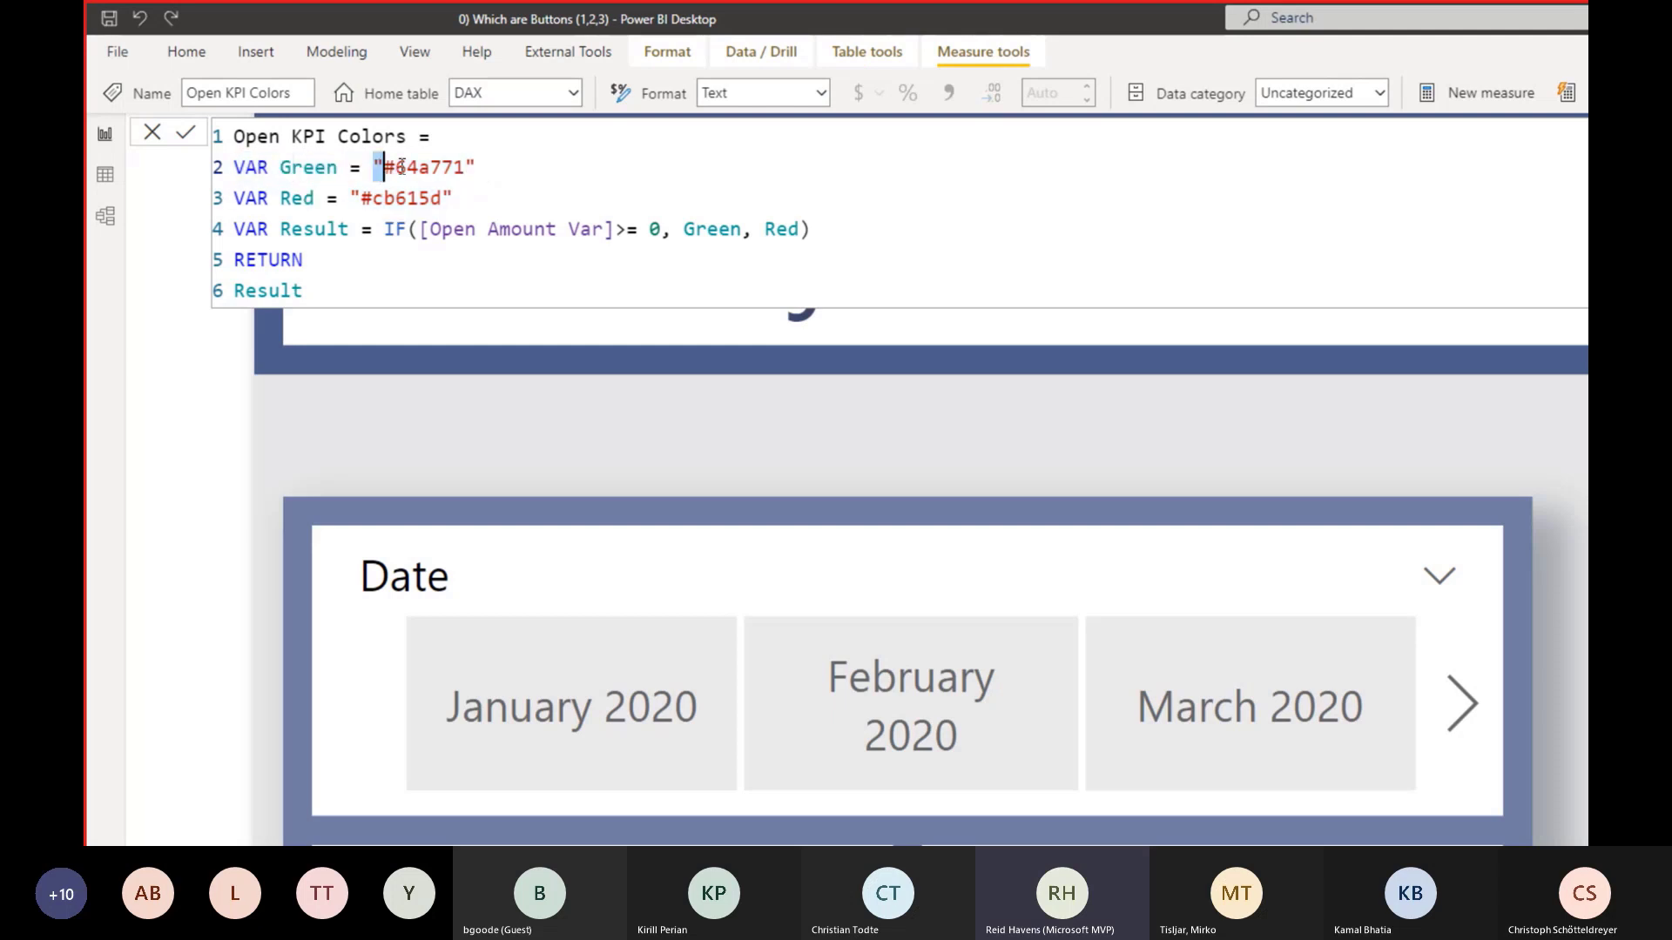
left_click_drag(377, 167, 418, 166)
left_click(418, 166)
left_click_drag(419, 228, 638, 228)
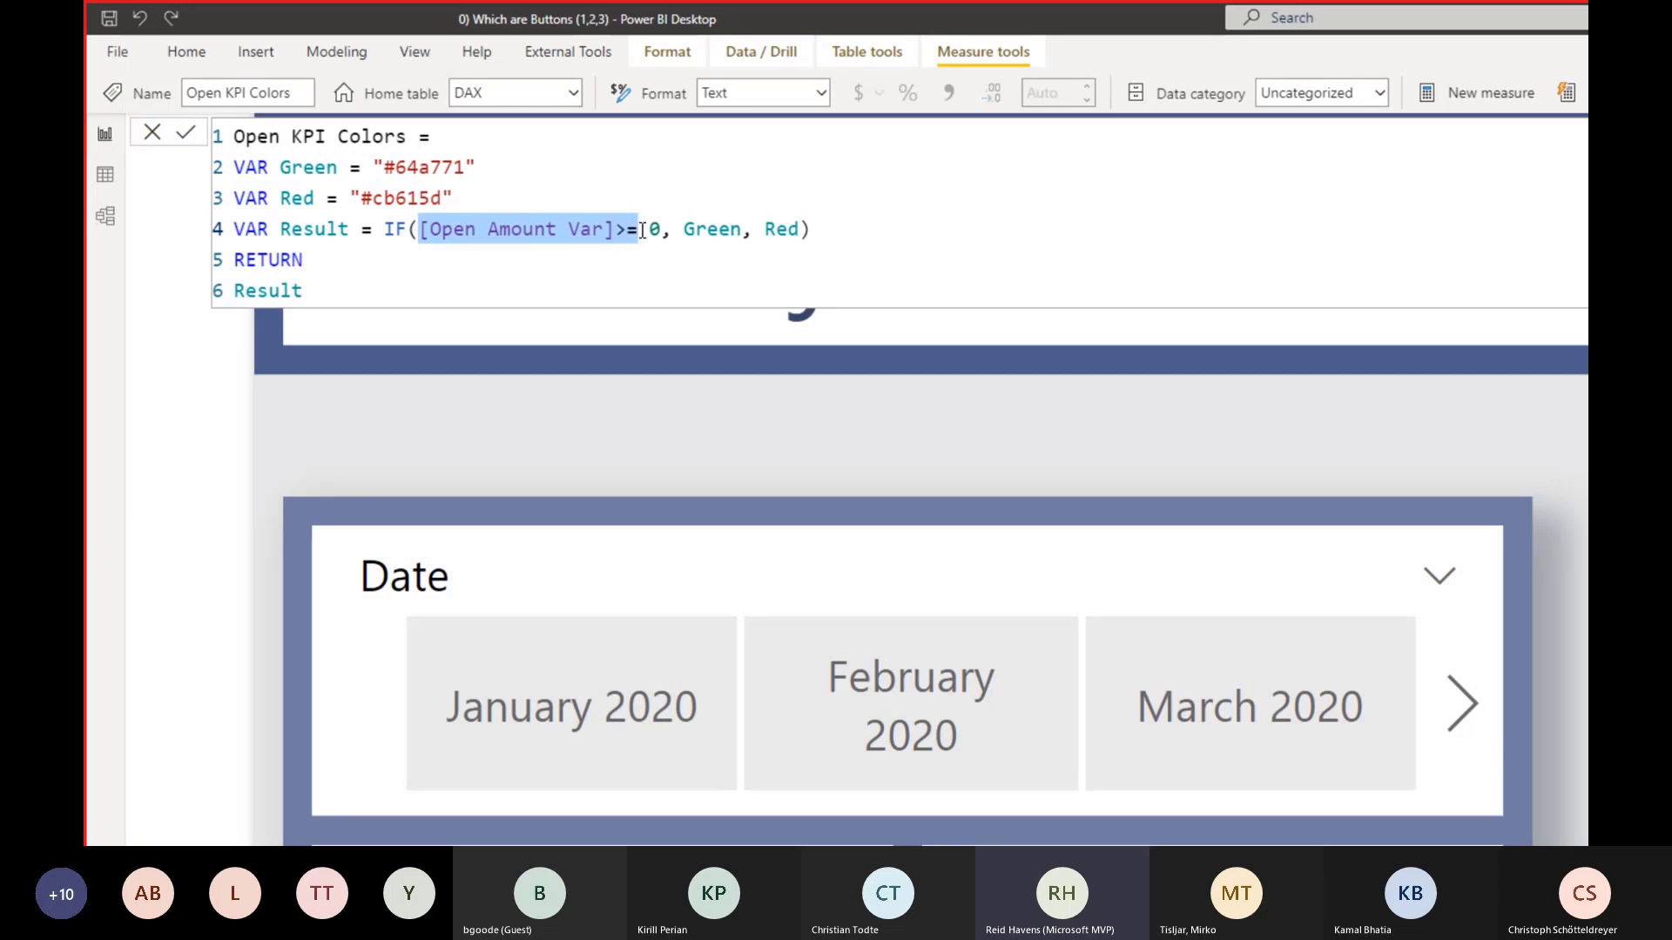
double_click(653, 228)
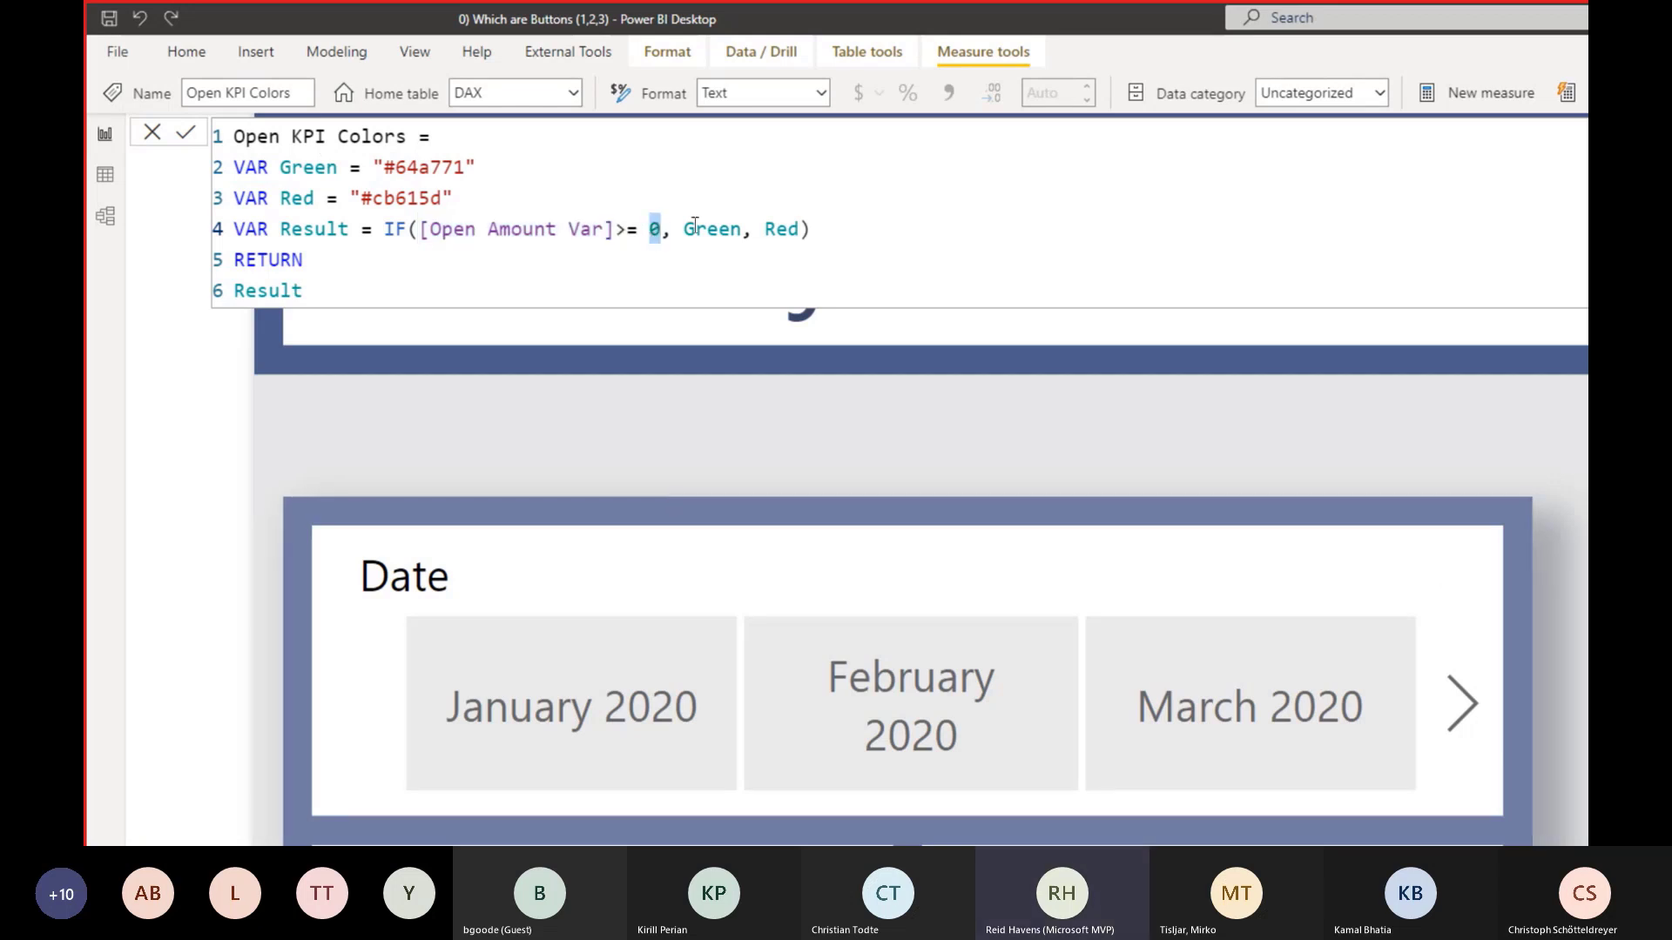
double_click(697, 229)
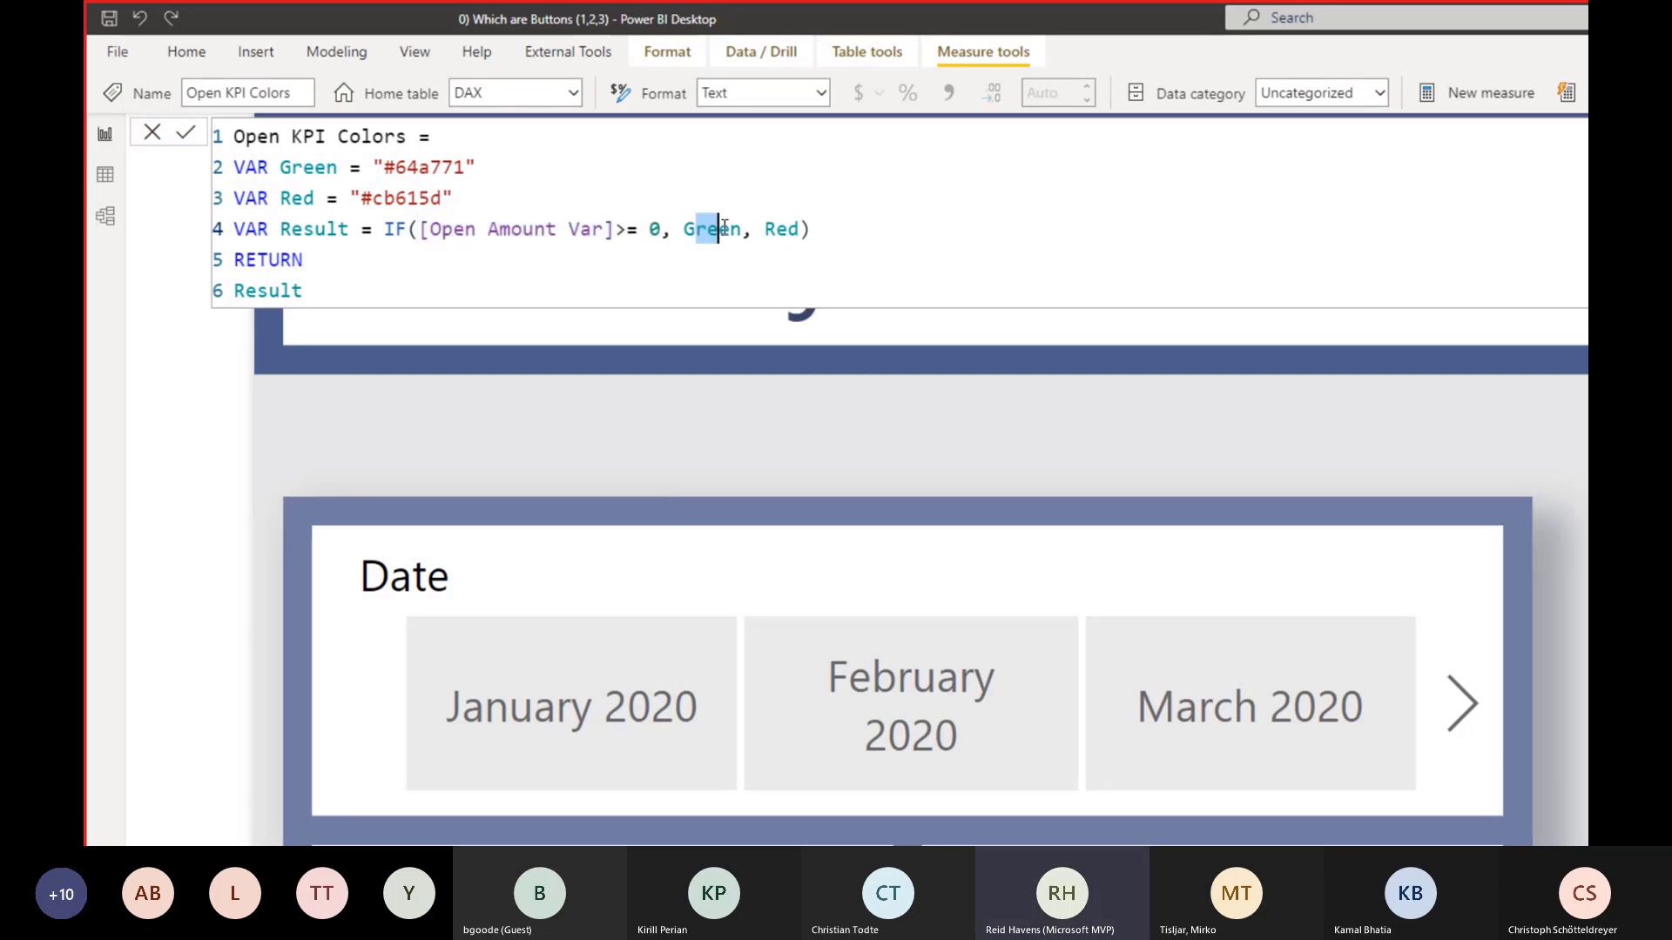
double_click(781, 230)
key("ctrl+4")
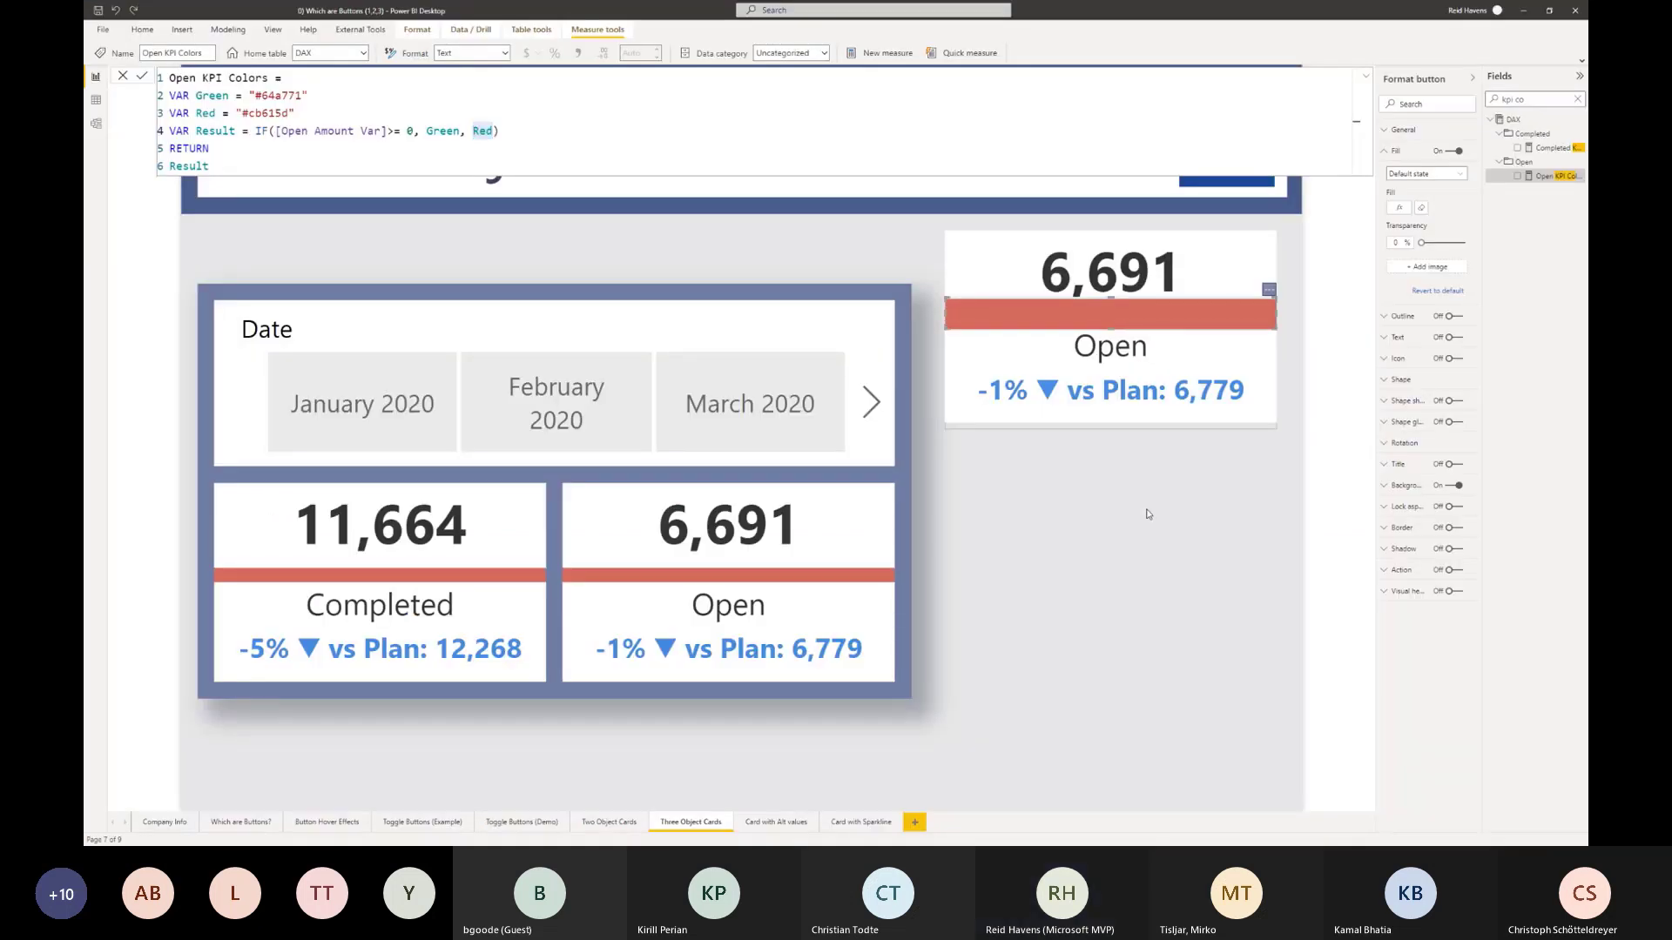
- Filter the Date slicer to February, January and March 2020 in turn to check the bar colors, and select the copied card's bar
left_click(1149, 514)
left_click(616, 433)
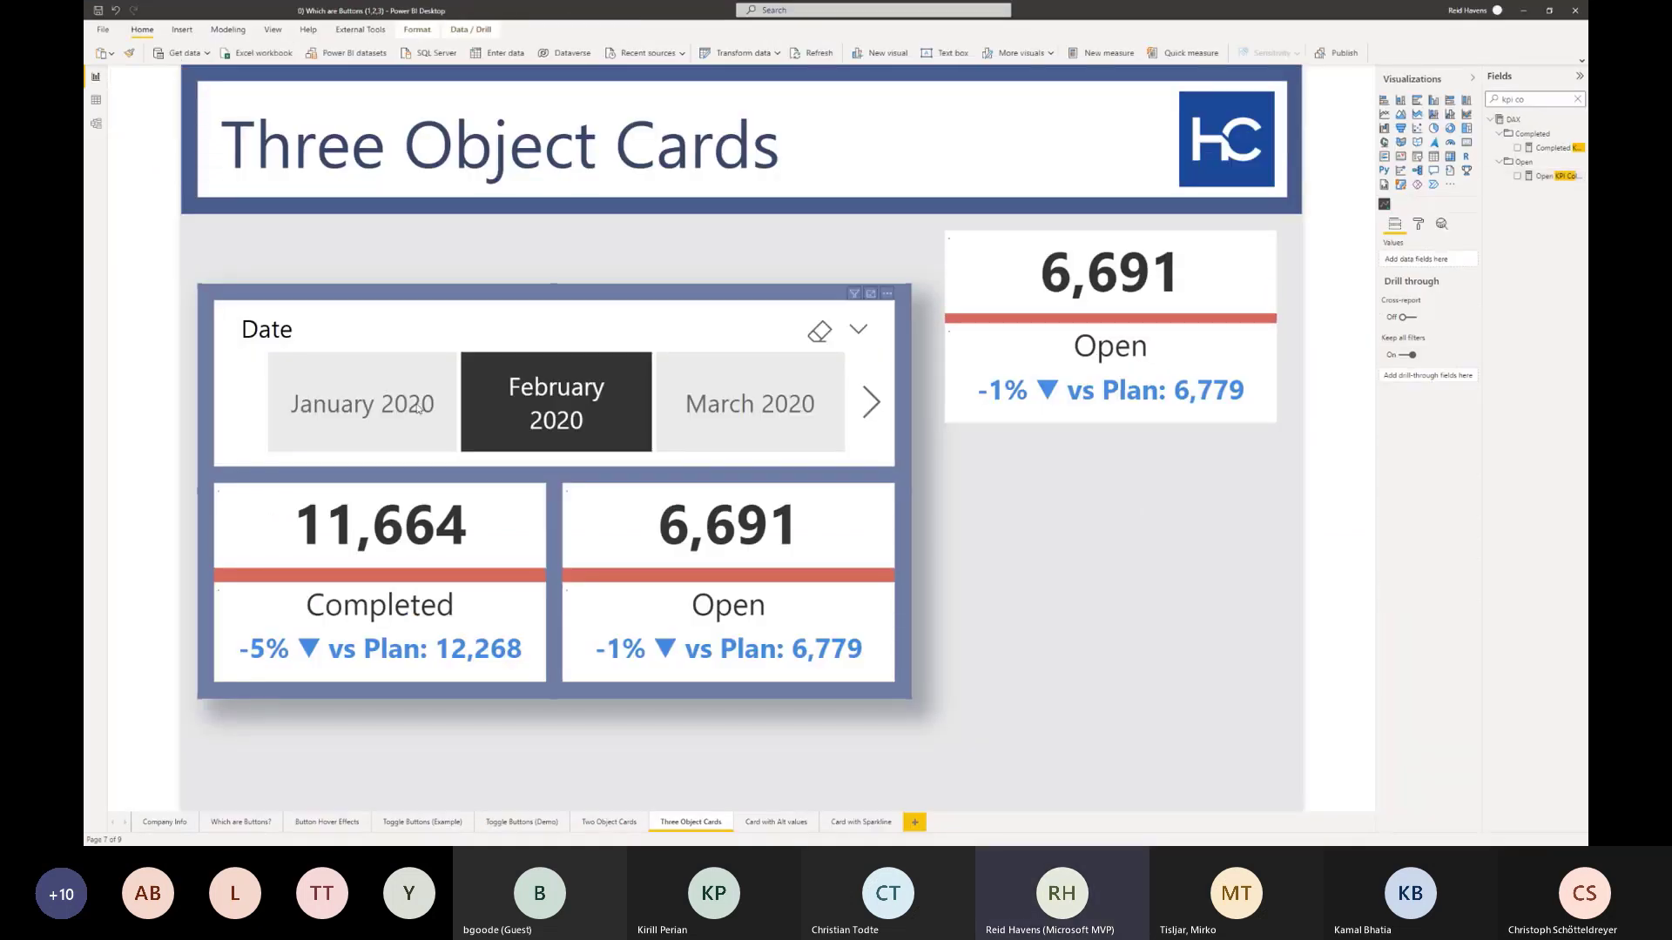
left_click(363, 403)
left_click(750, 403)
left_click(990, 330)
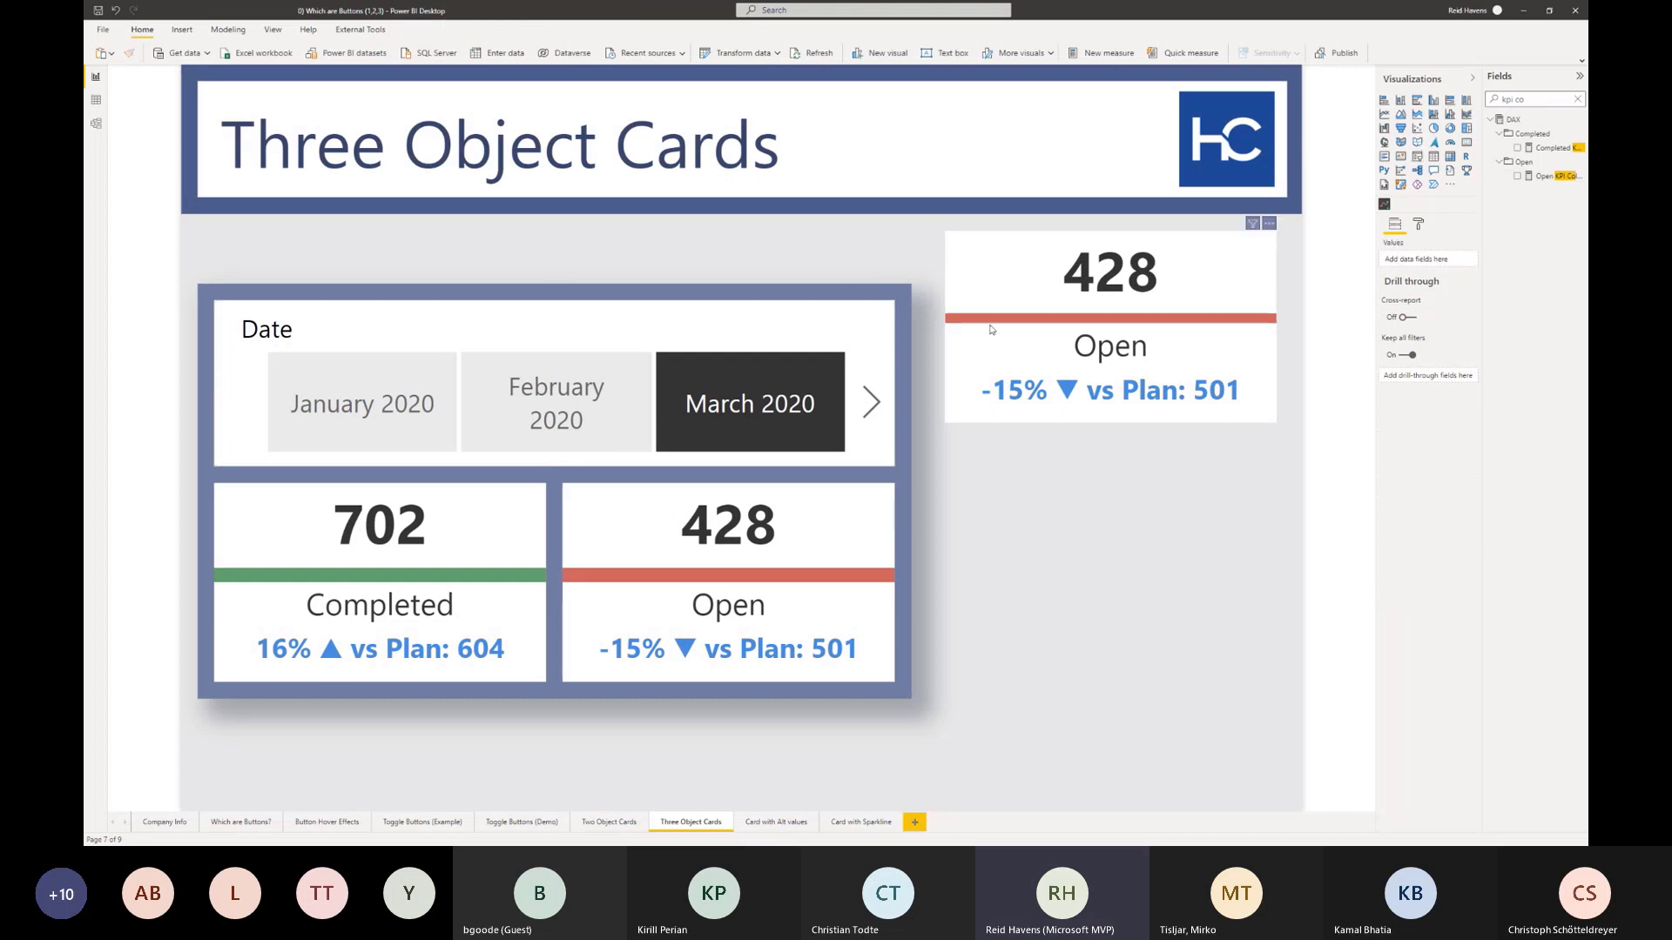
left_click(990, 329)
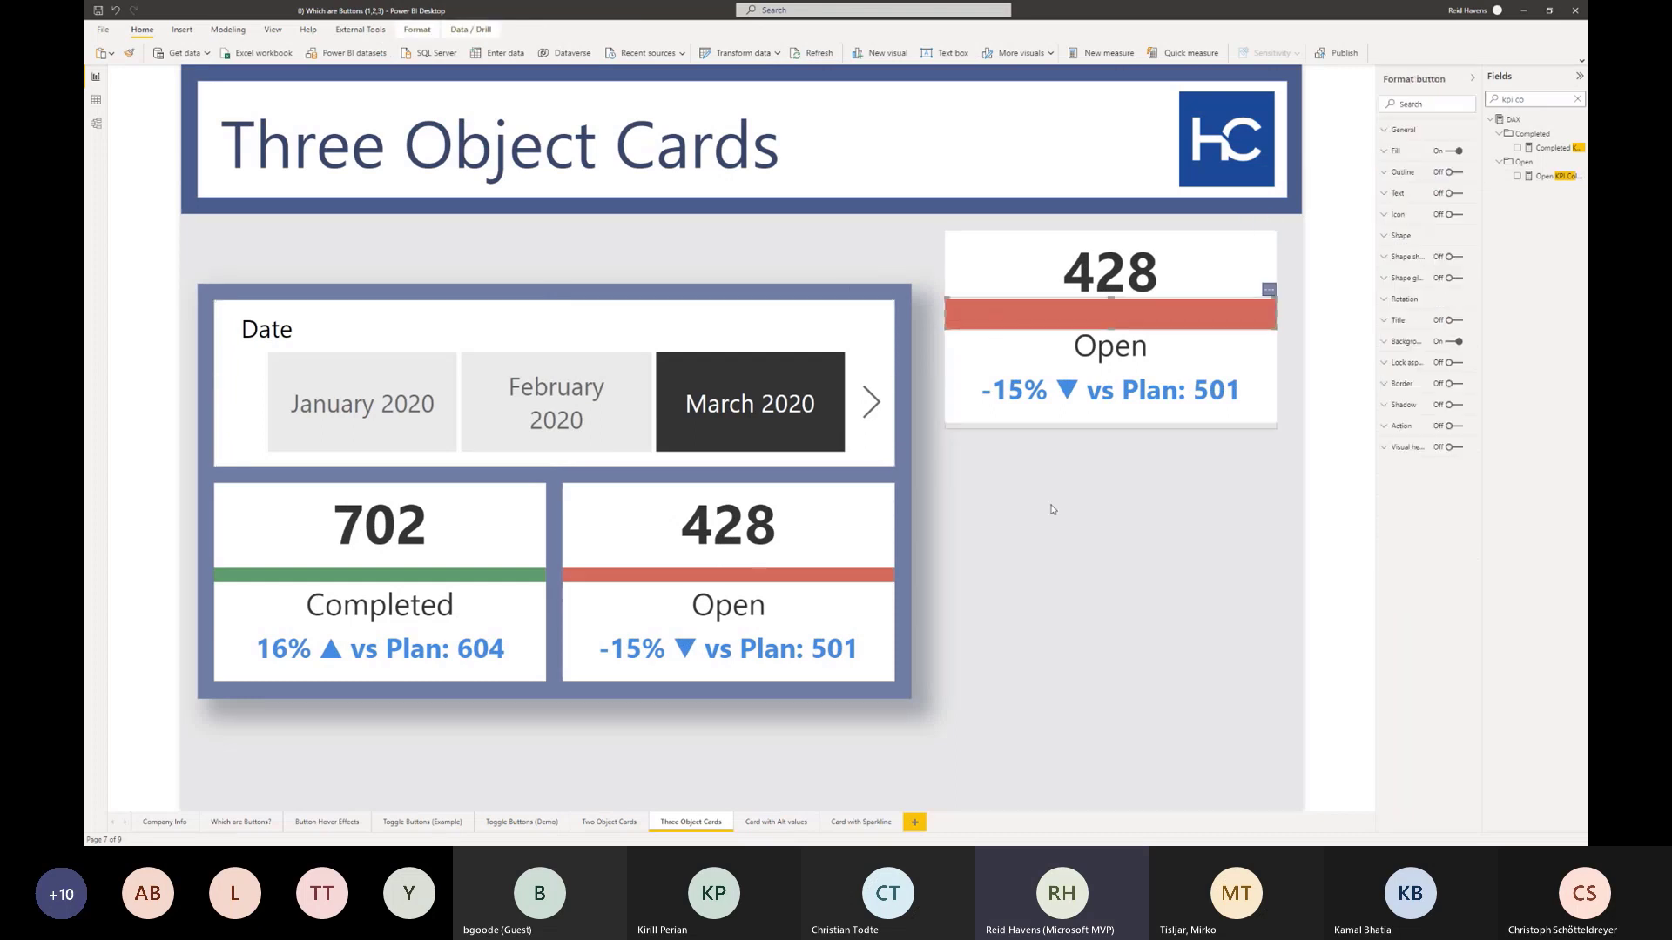
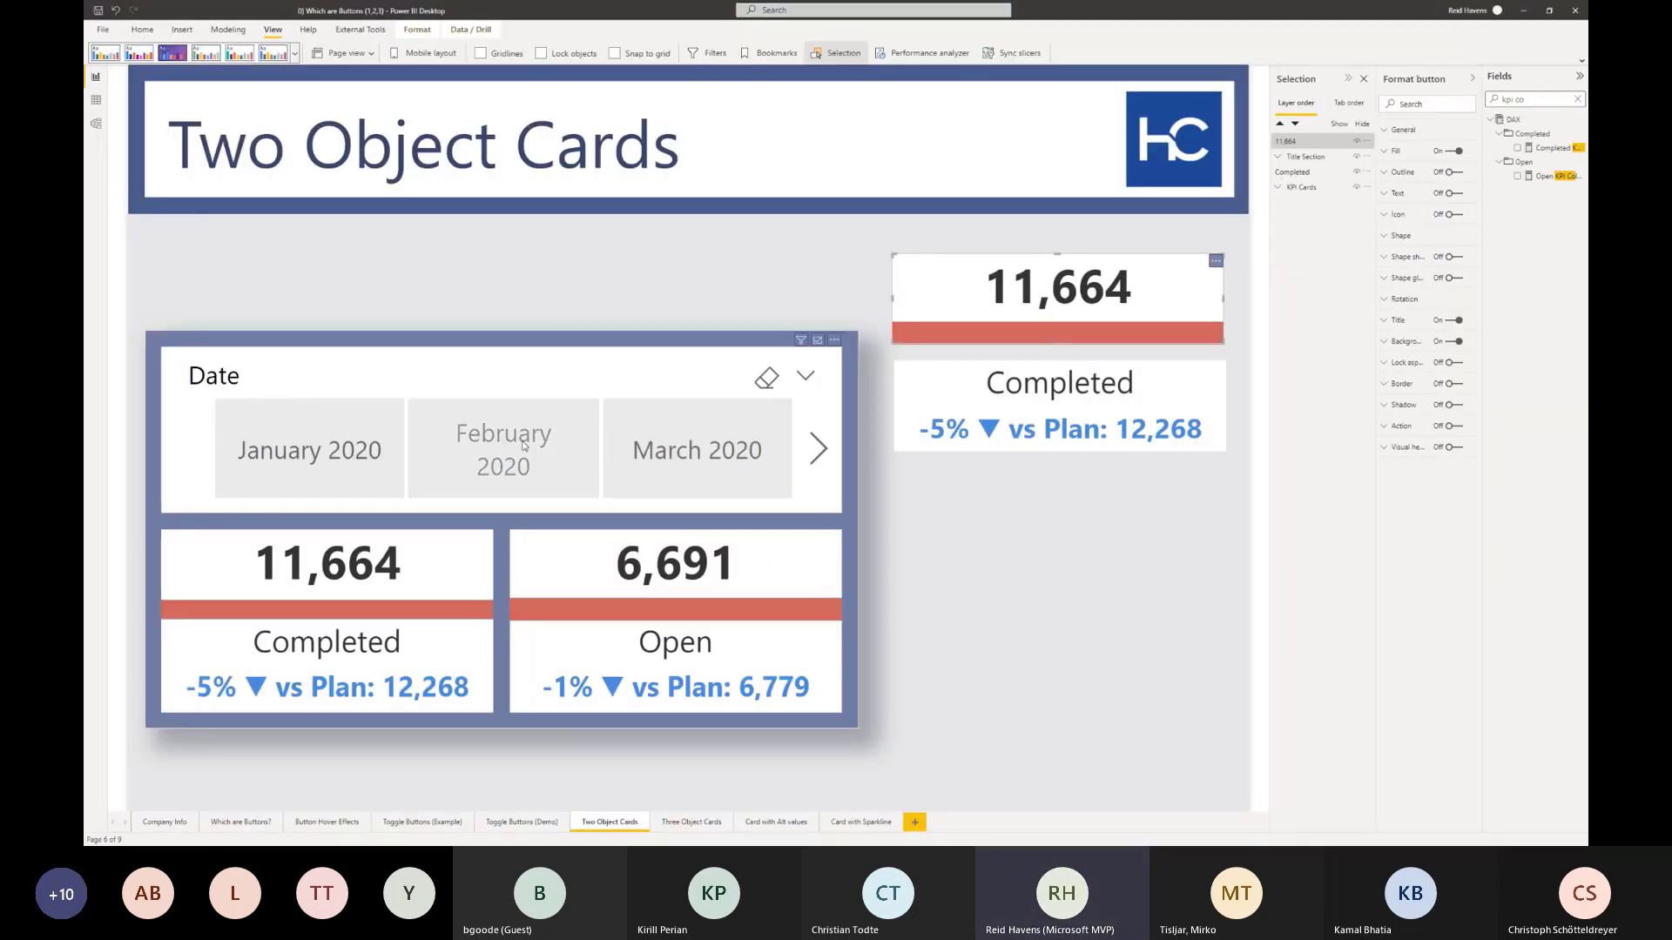
- Filter the Two Object Cards page to February 2020 and replace the standalone value button's measure-driven title text with "Title"
left_click(503, 444)
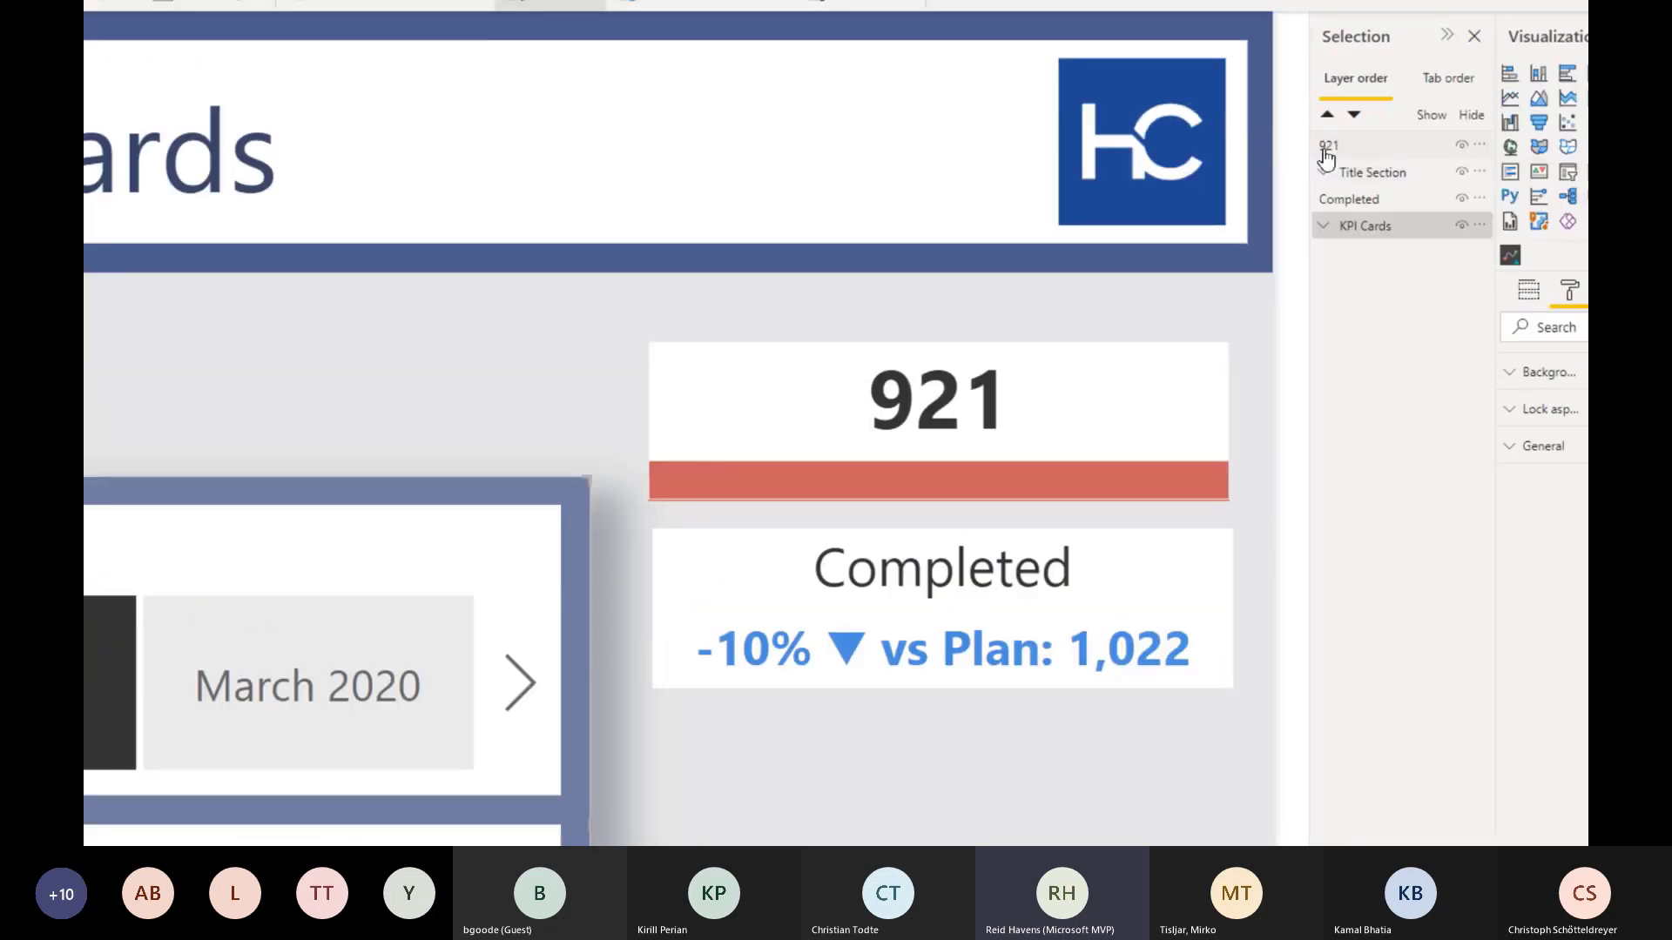
left_click(1024, 399)
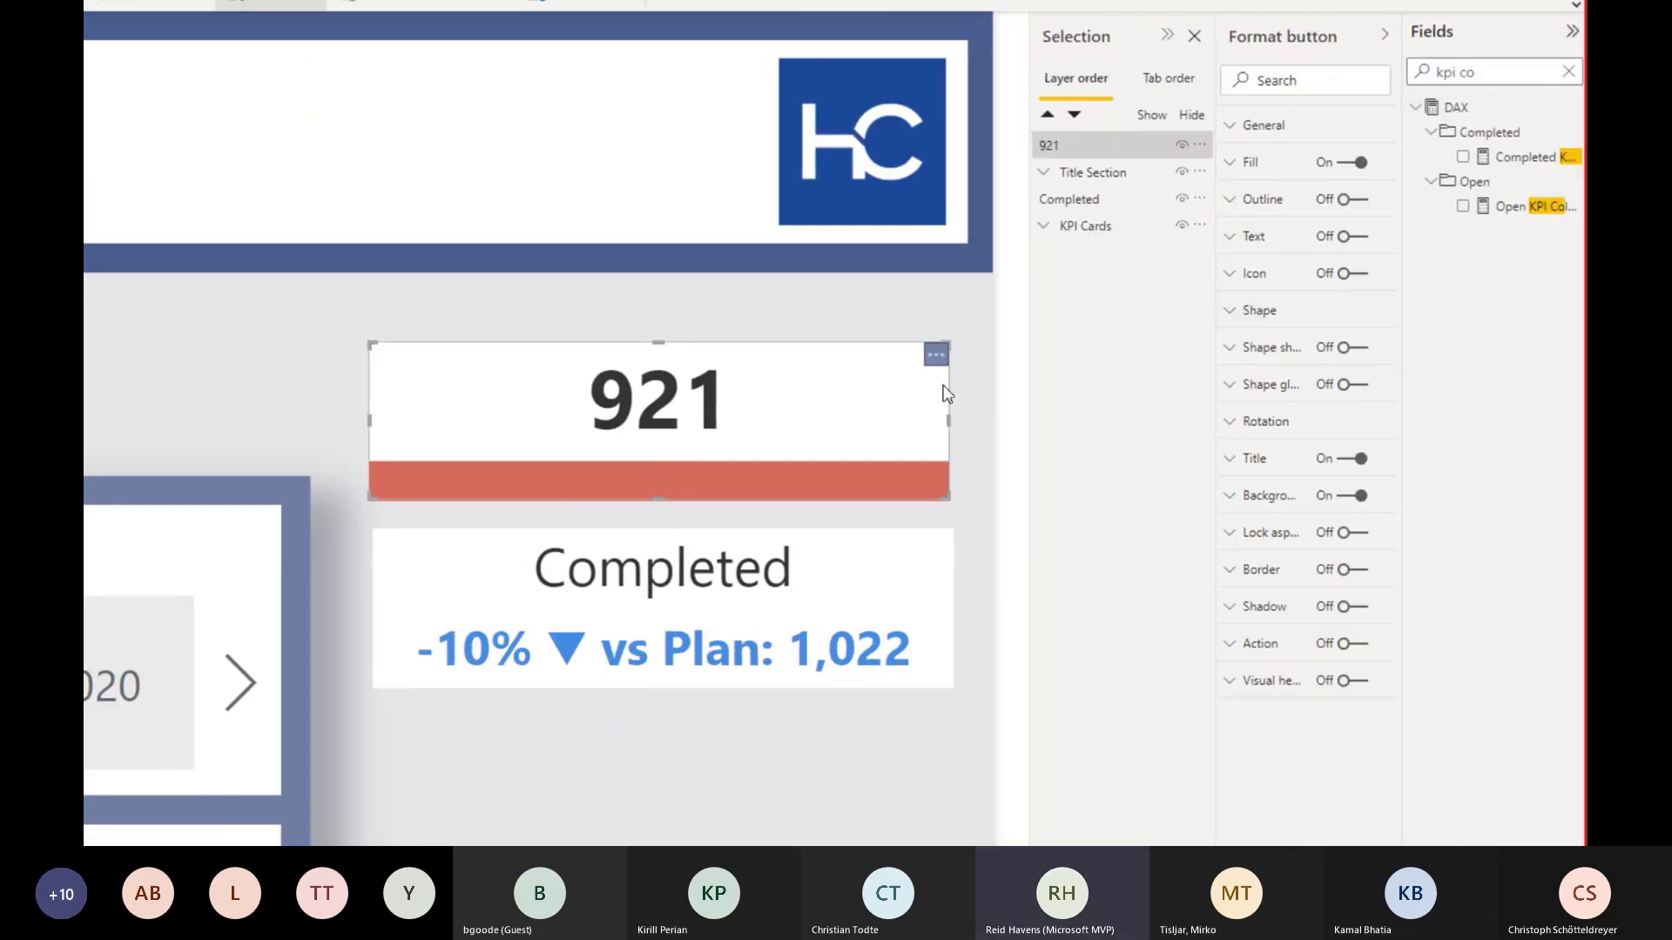
left_click(1267, 475)
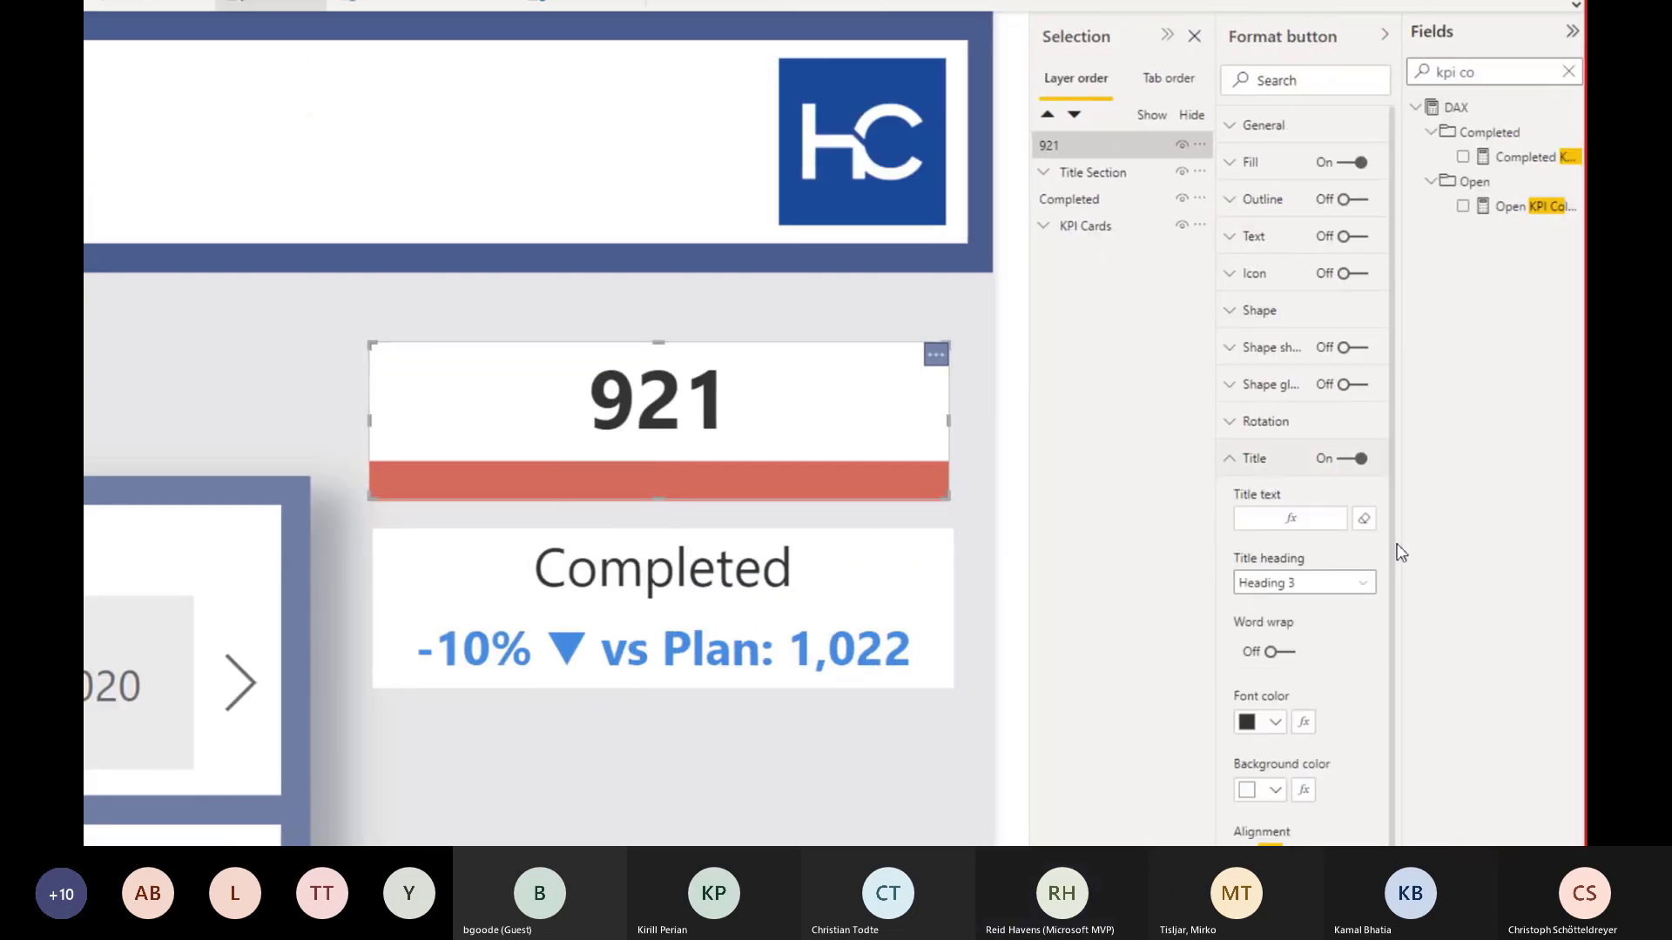
left_click(1364, 521)
left_click(1315, 520)
type("Title")
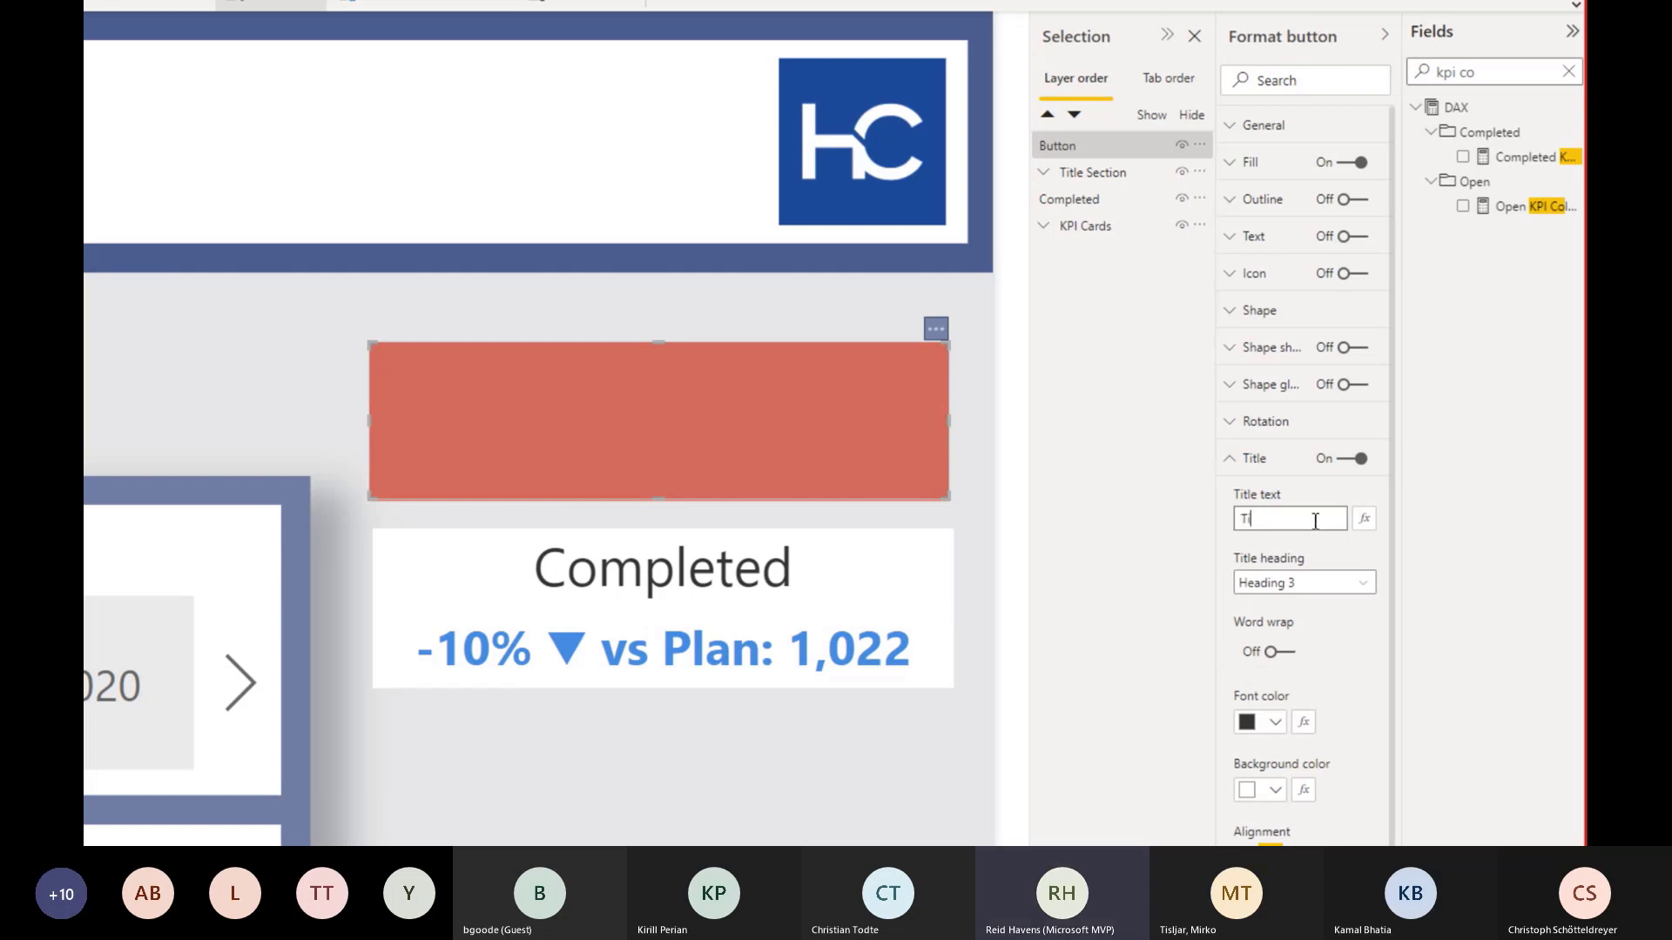
key("BackSpace")
key("BackSpace")
key("BackSpace")
key("BackSpace")
key("BackSpace")
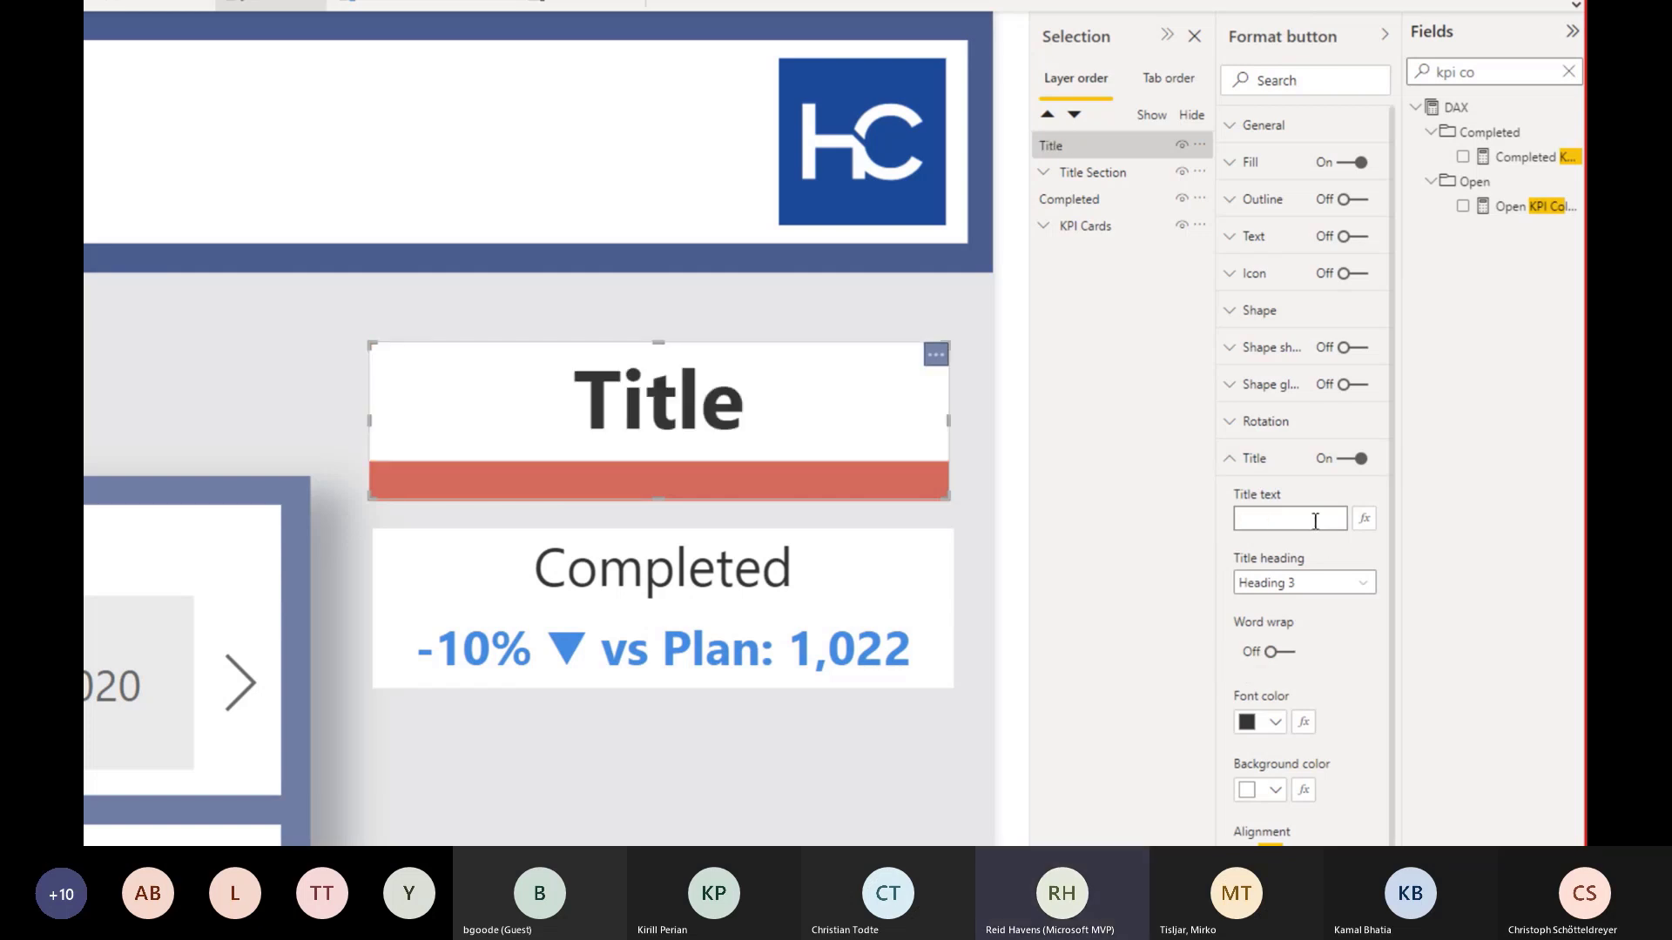
- Undo the title text edits on the red button until its title is driven by a measure again
key("ctrl+z")
key("ctrl+z")
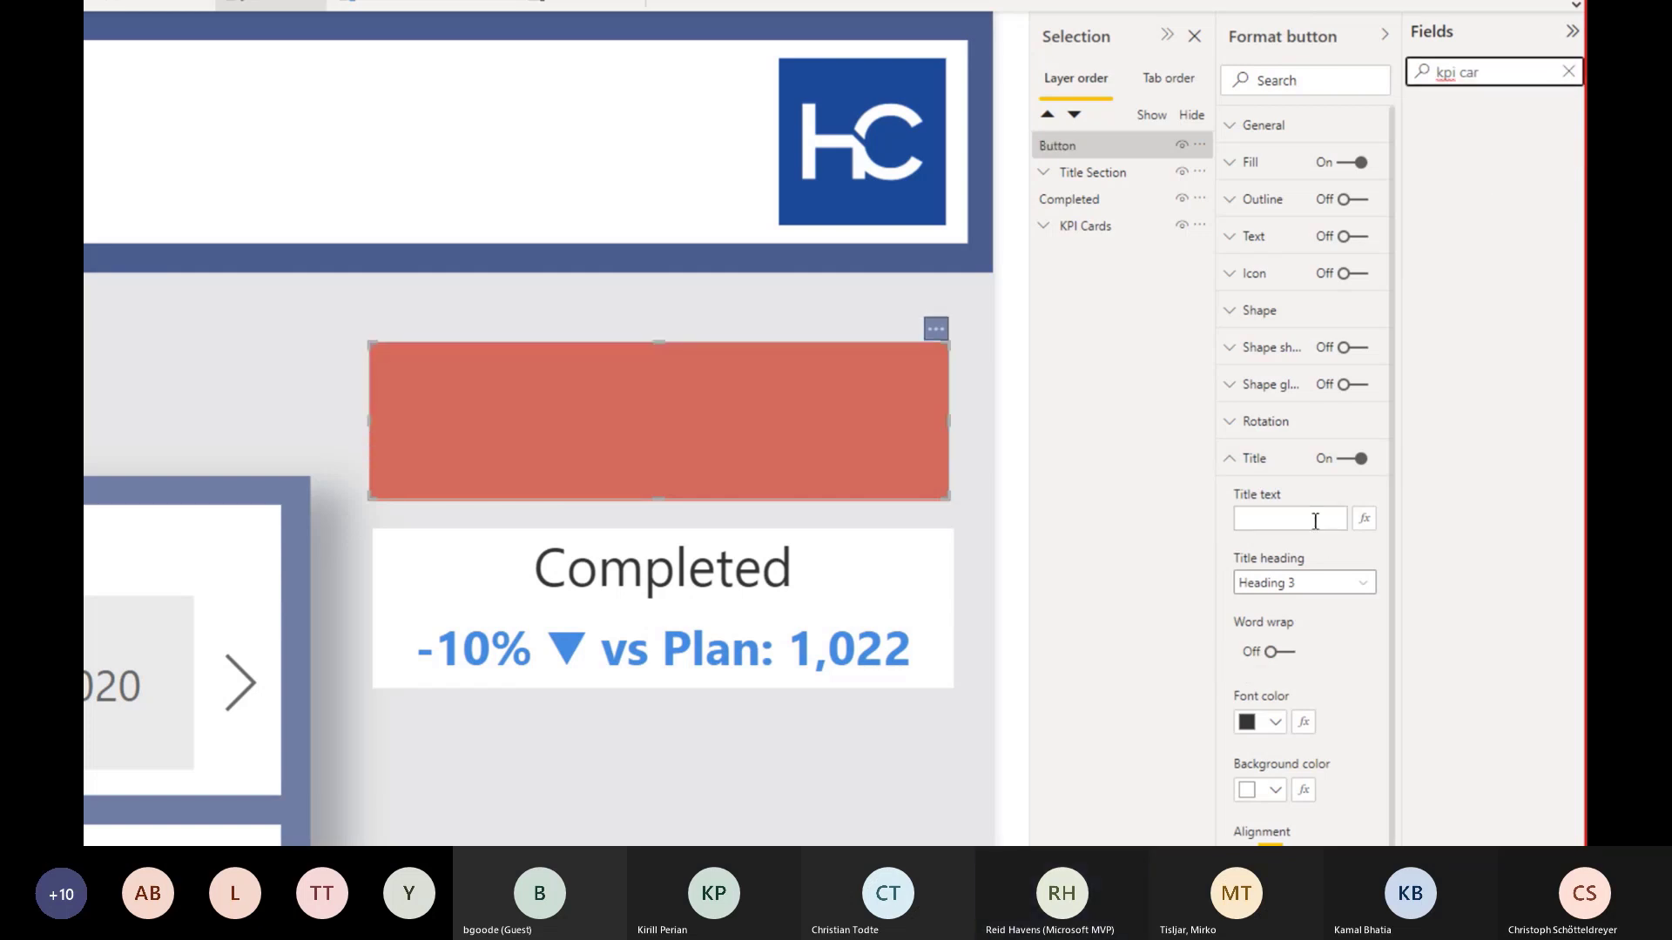
left_click(1161, 528)
key("ctrl+z")
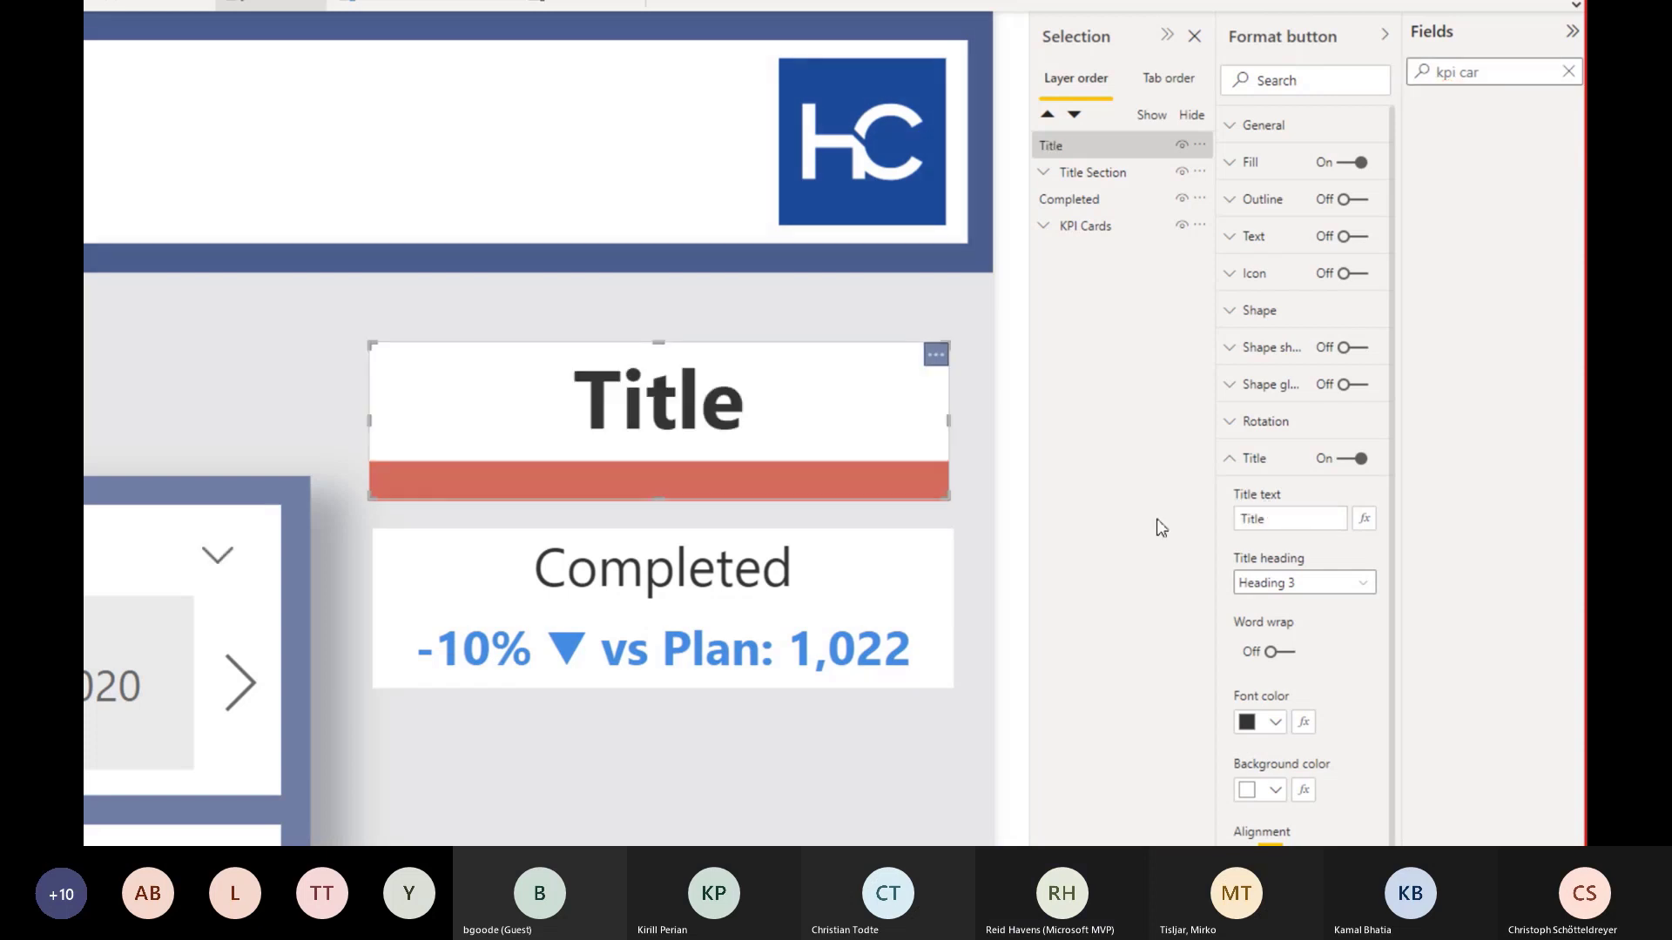
key("ctrl+z")
key("ctrl+z")
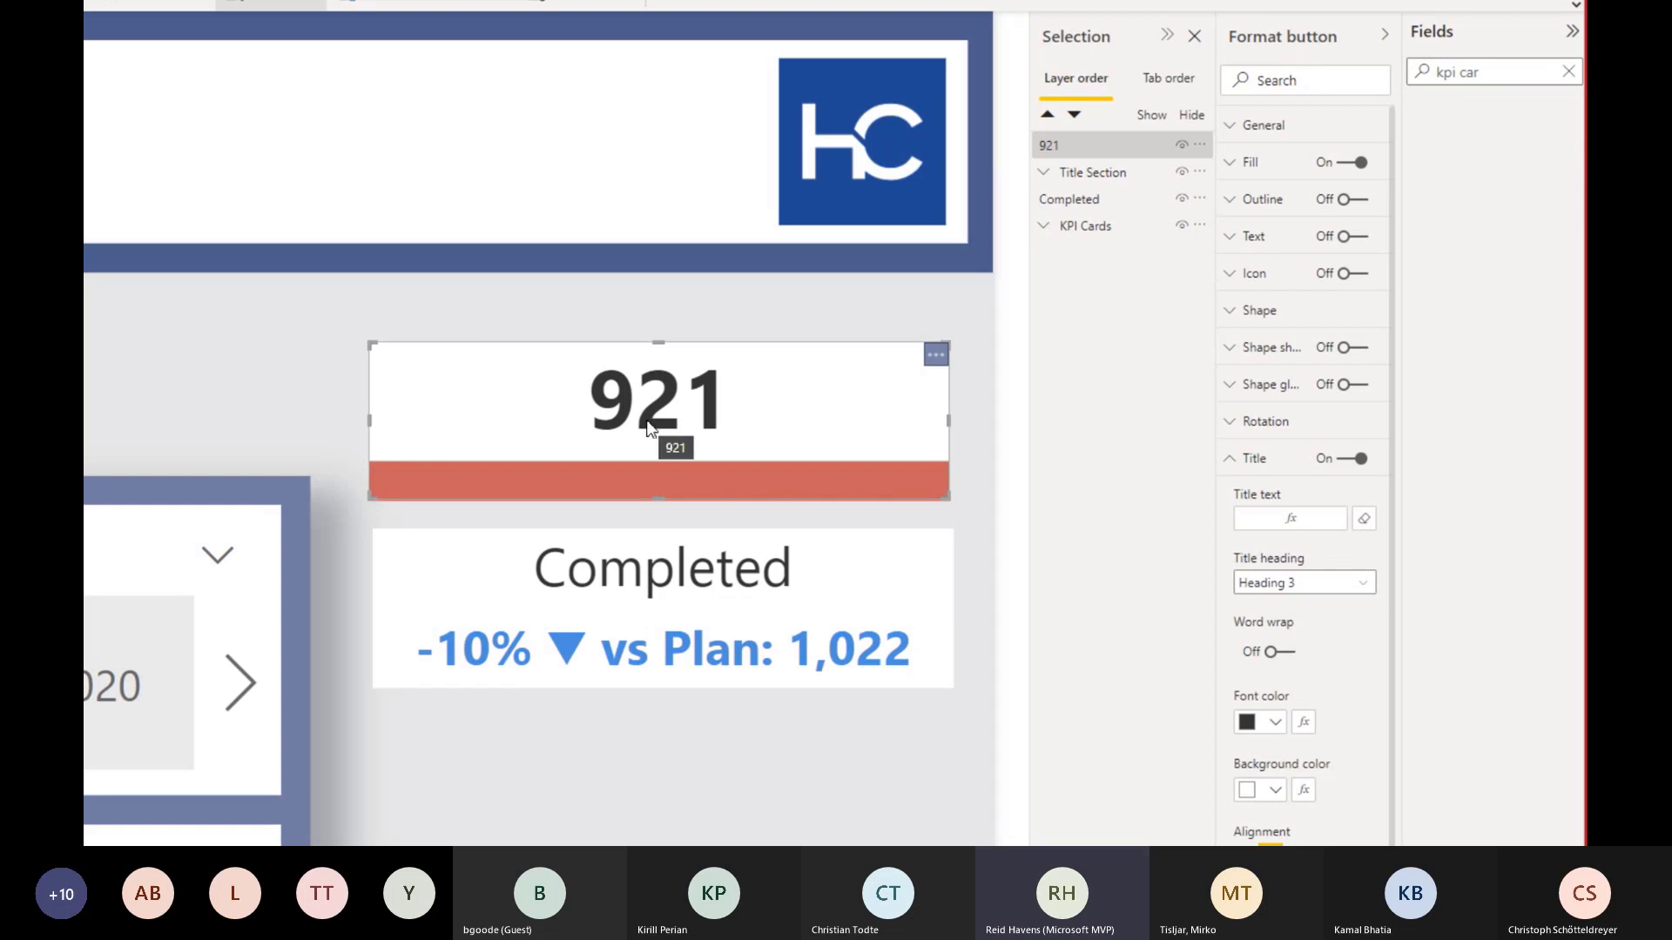
- Check which field the button's title text is based on in its conditional formatting dialog, and close the dialog without changes
left_click(1264, 527)
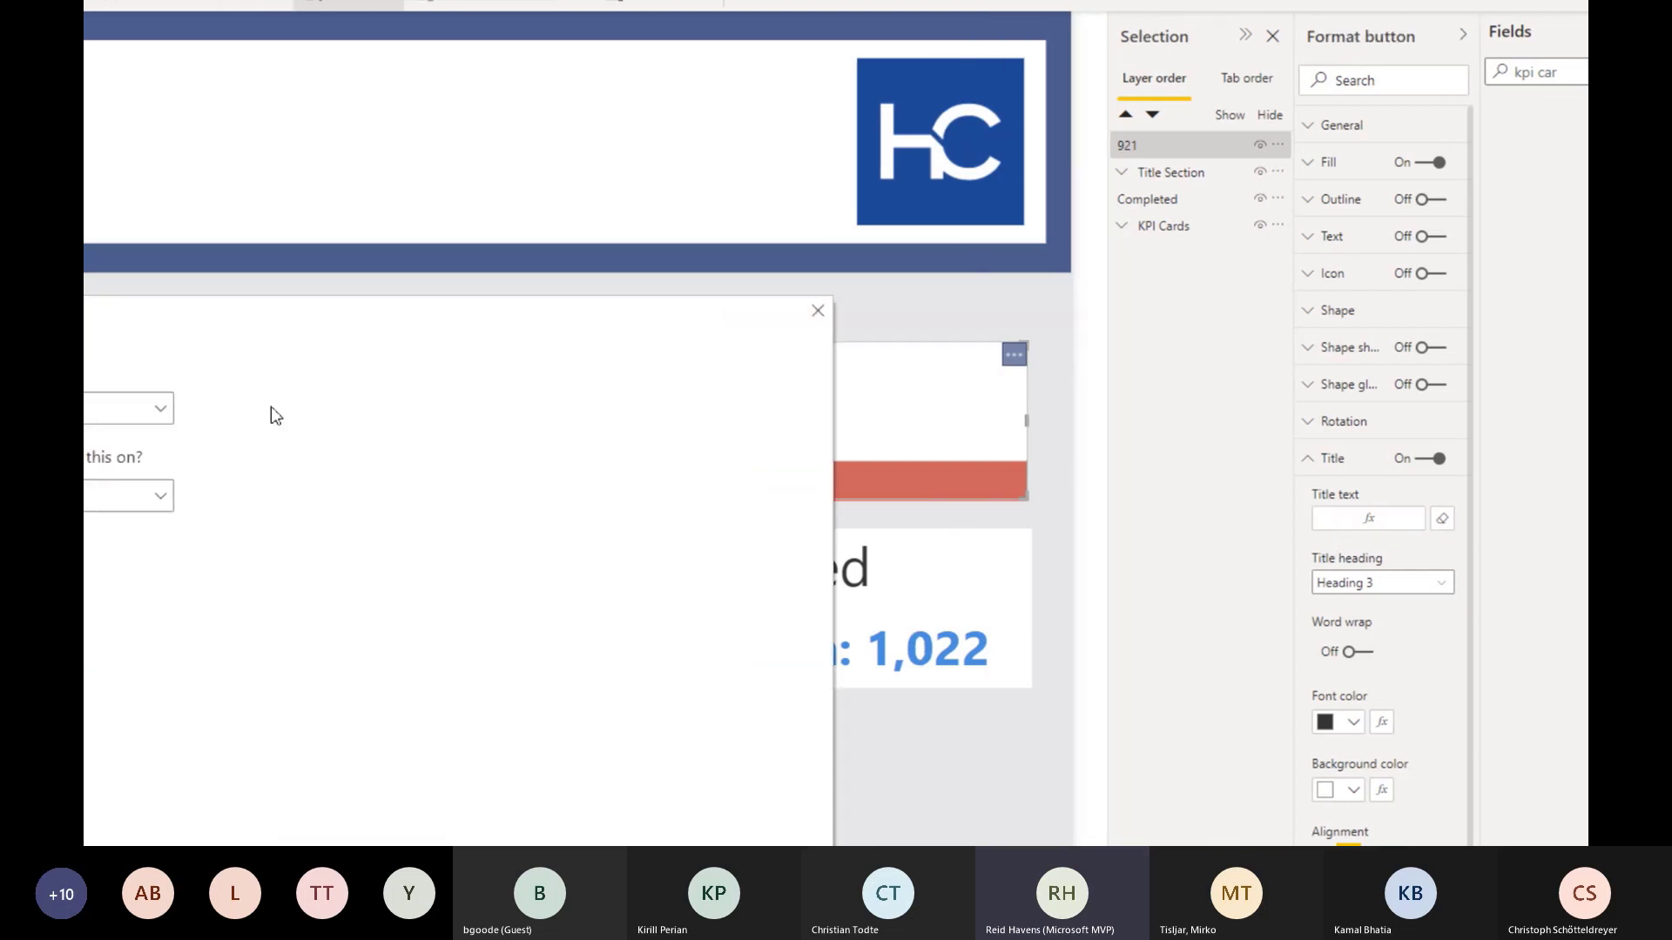
left_click_drag(276, 327, 965, 242)
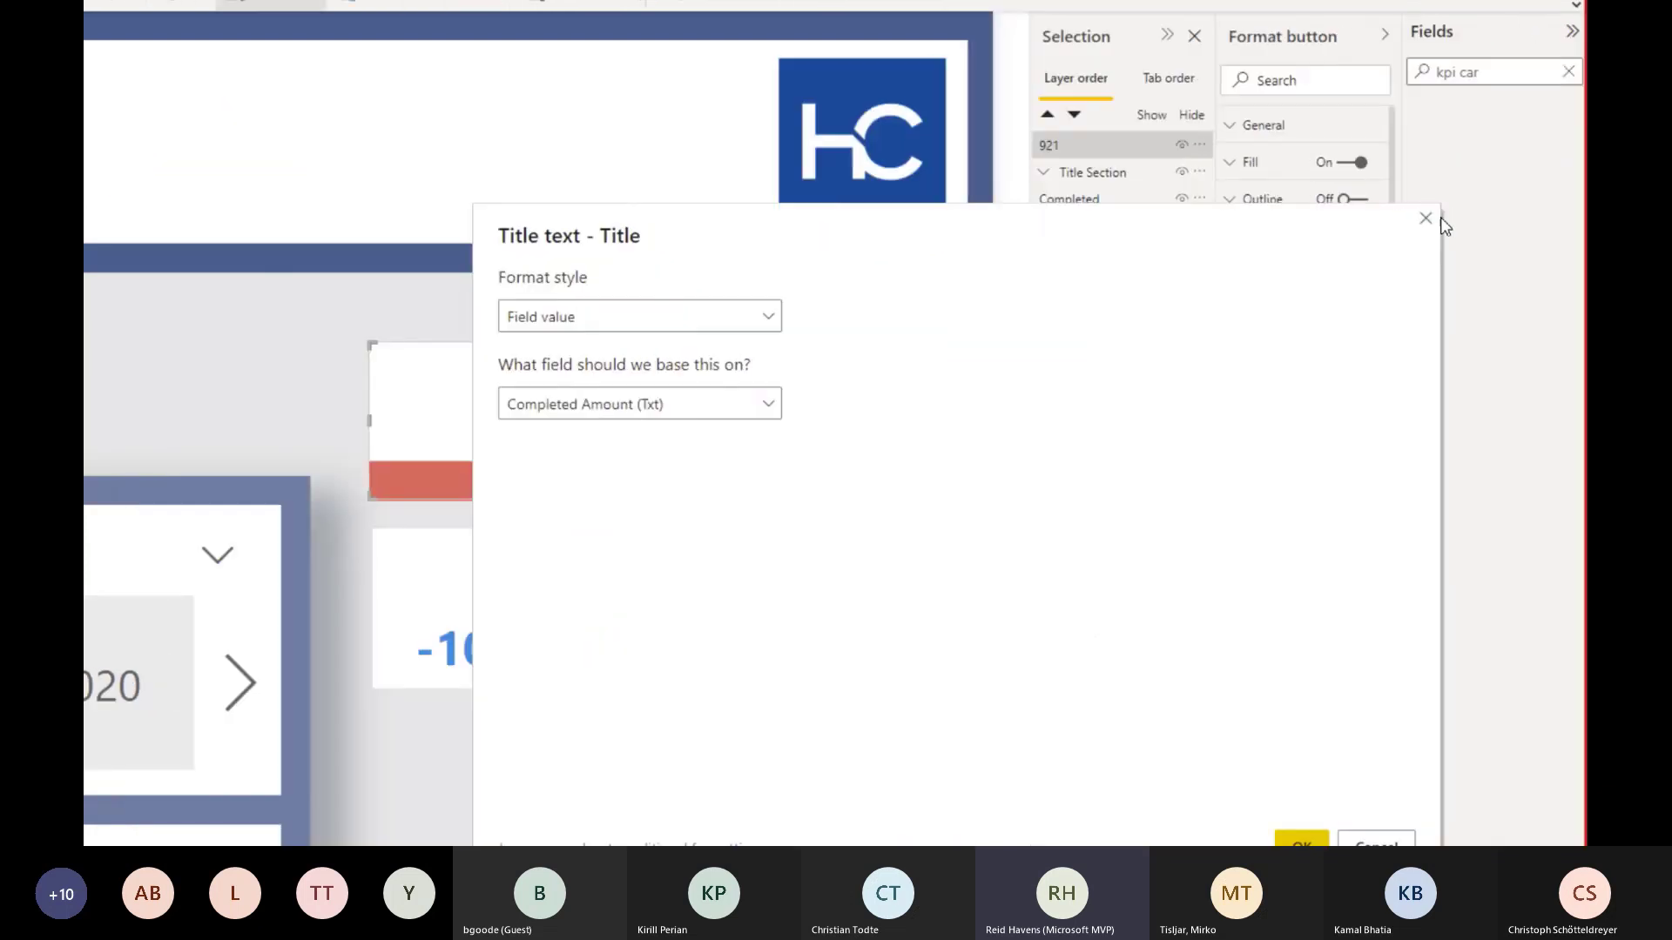
left_click(1429, 220)
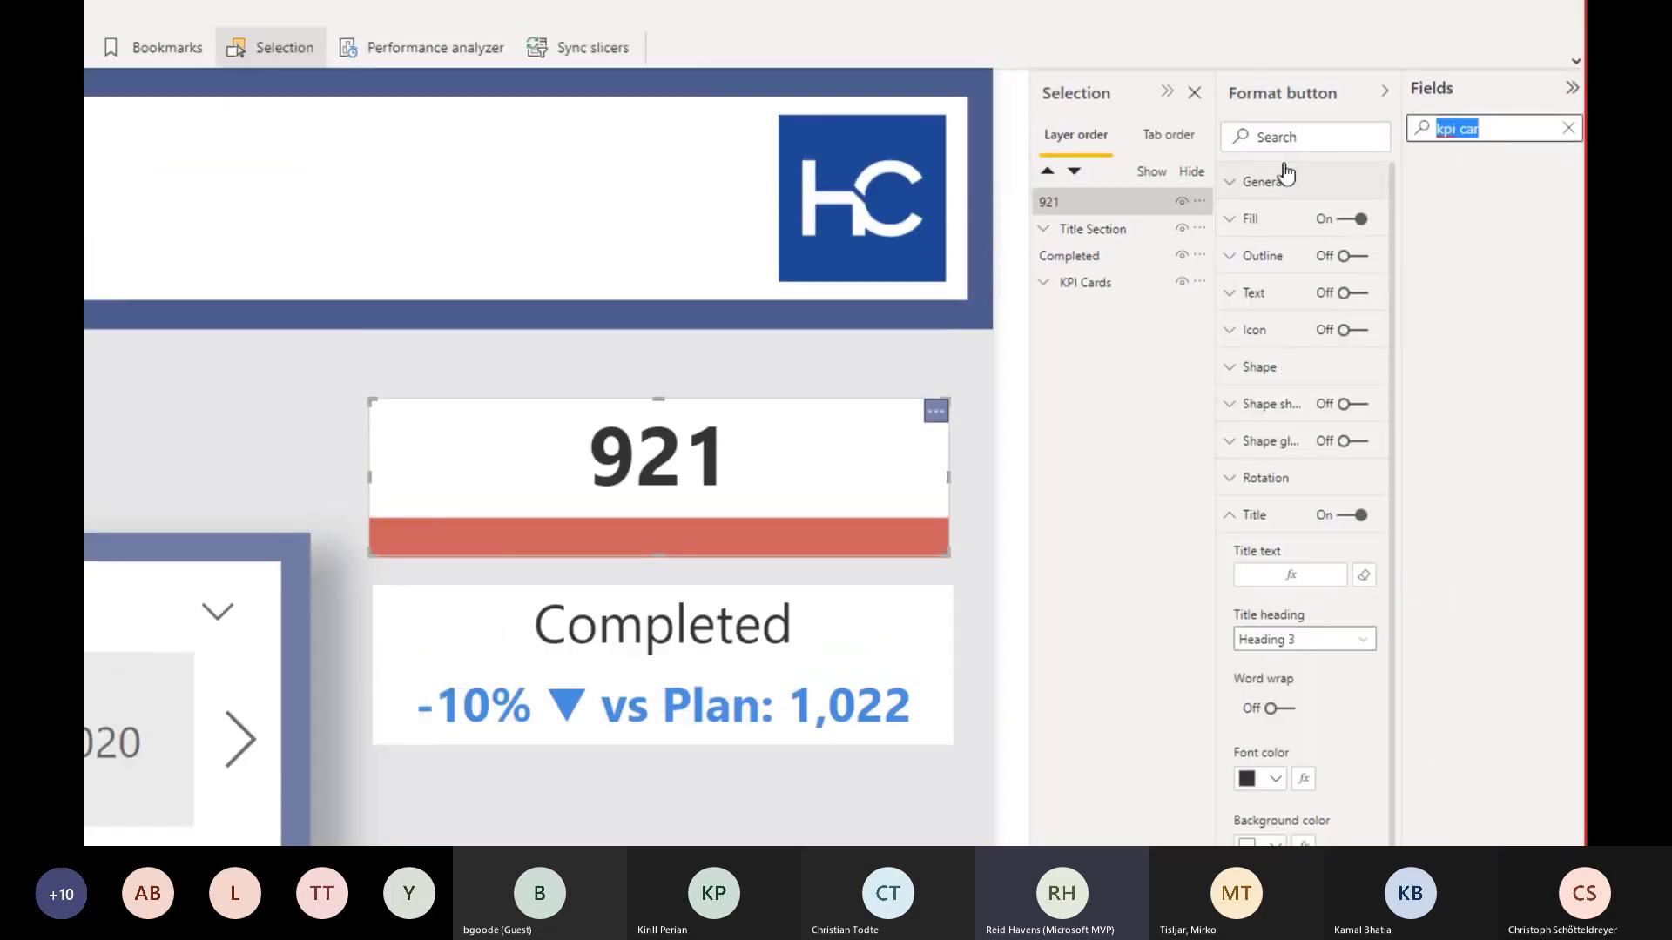
- Search the fields for "txt", widen the field list, and show the Completed Amount (Txt) measure's formula at a larger text size
type("txt")
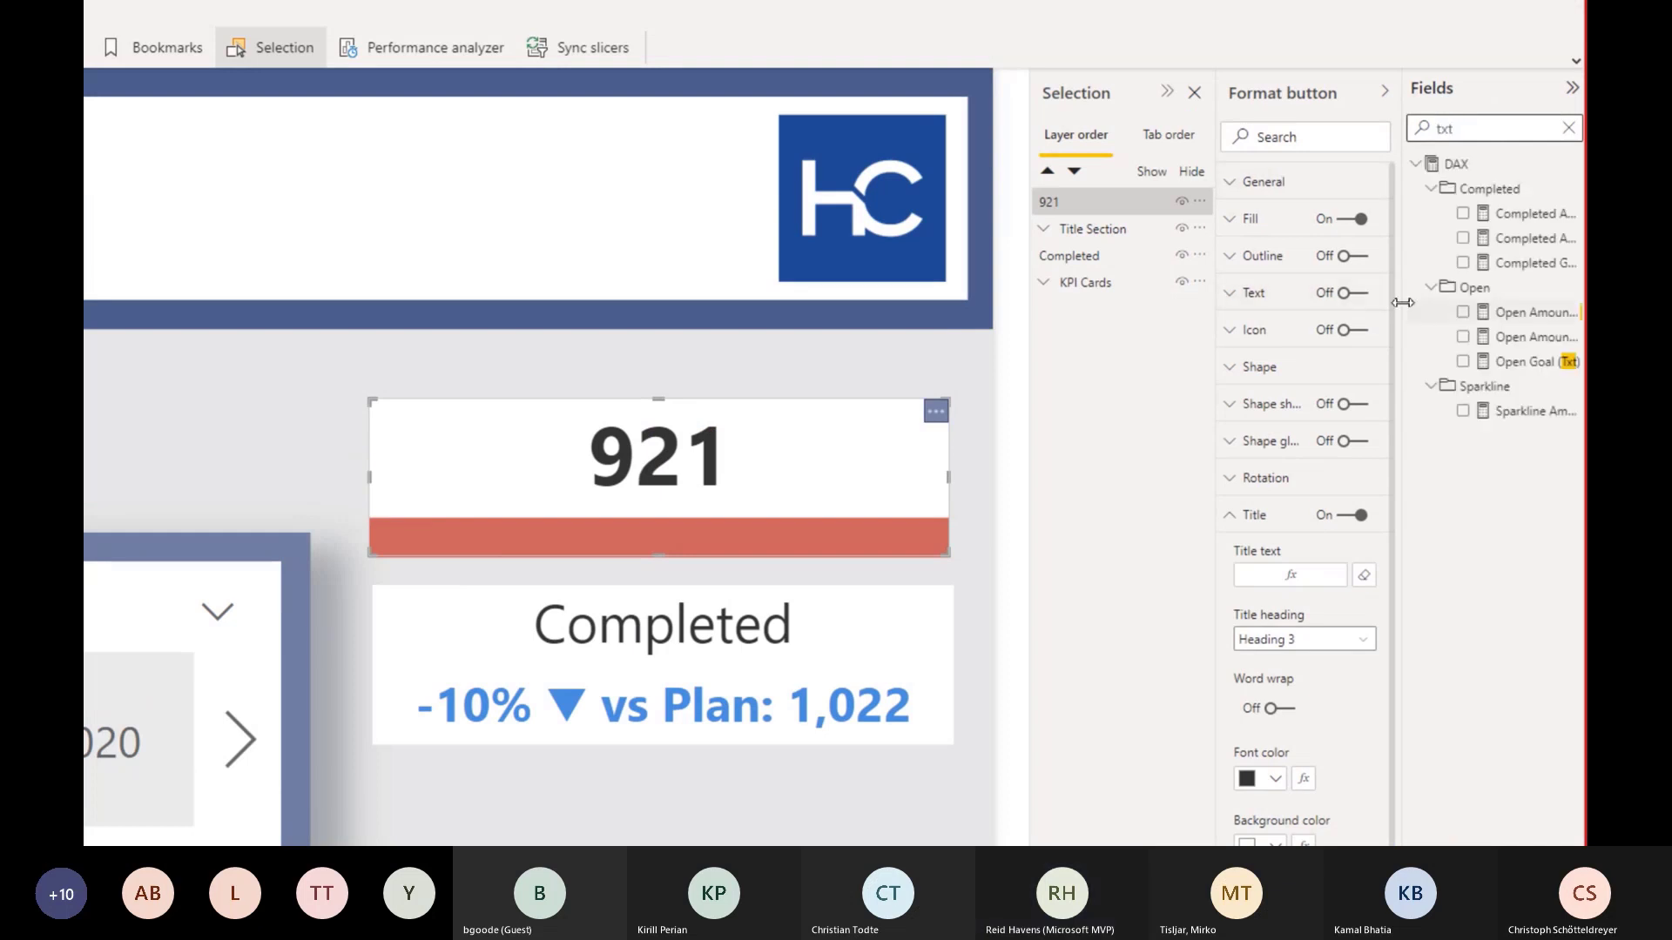
left_click_drag(1401, 291, 1342, 283)
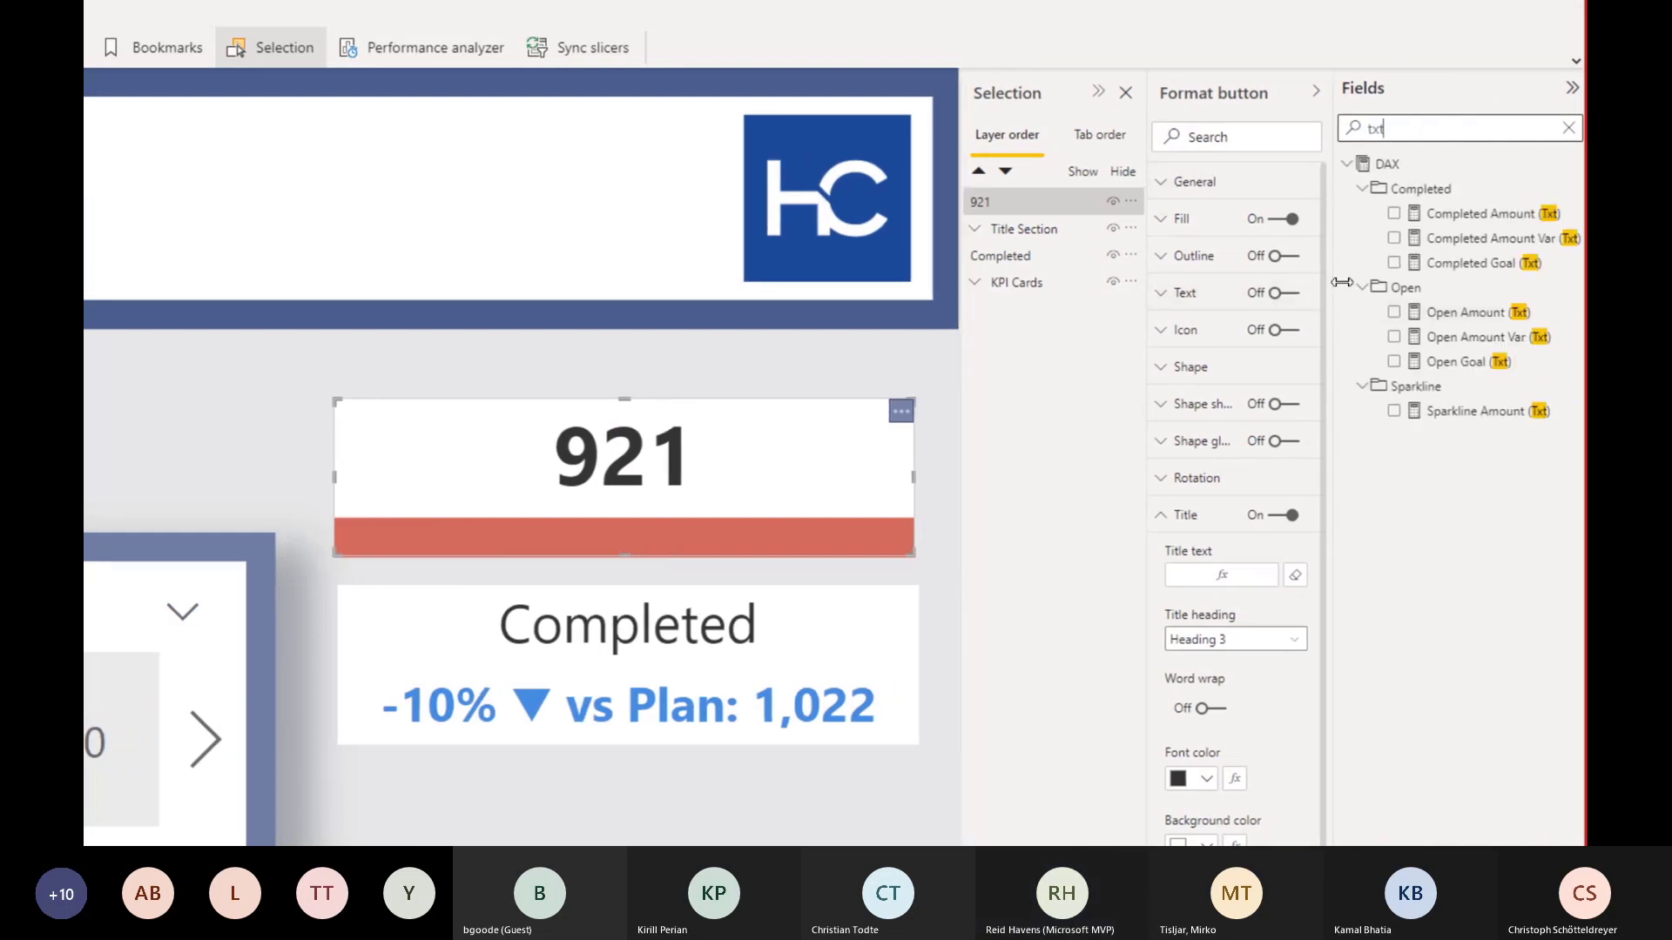
left_click(1481, 214)
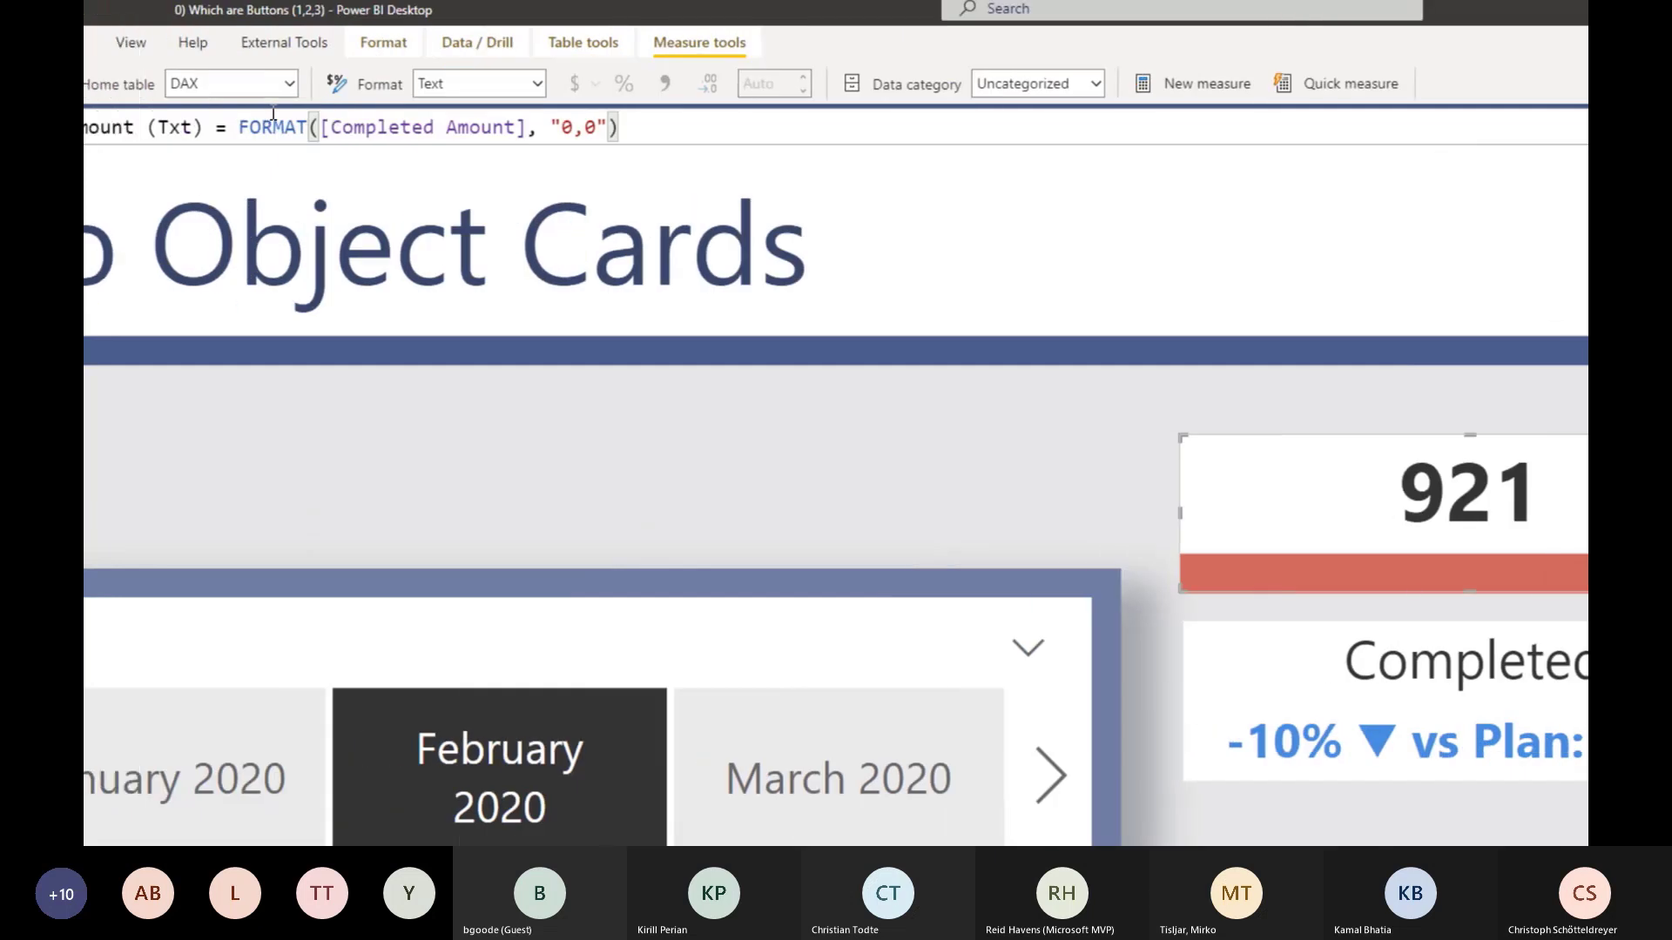
scroll(290, 131, "up", 4)
scroll(290, 133, "up", 2)
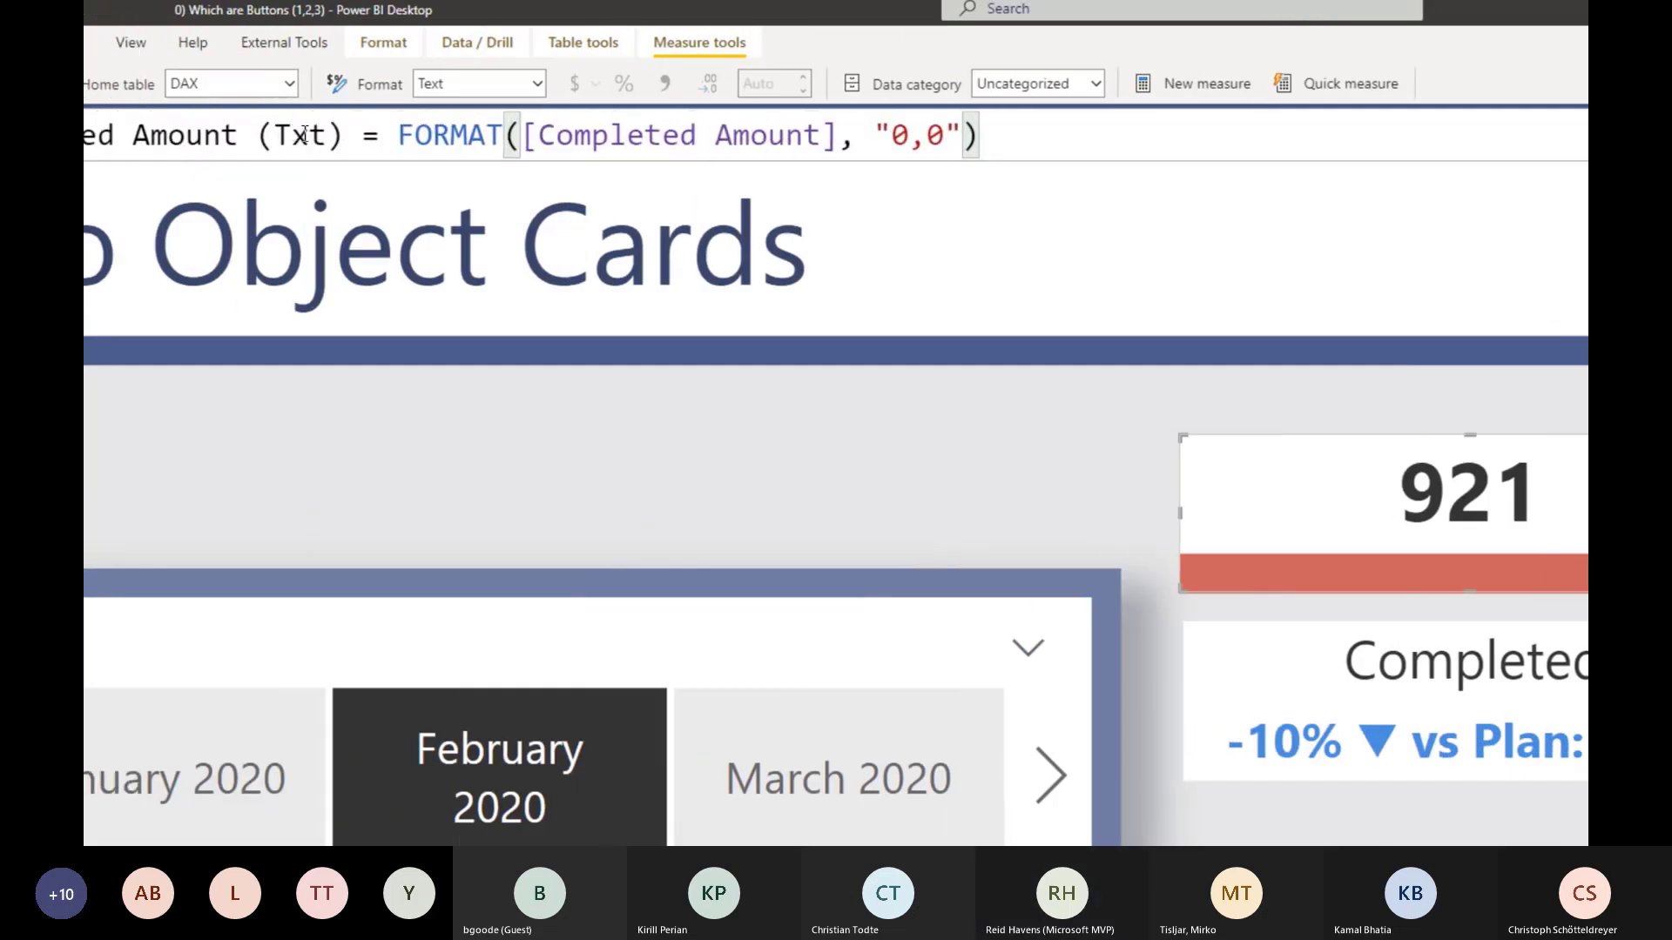
- Examine the Completed Amount (Txt) formula by highlighting the FORMAT function, the [Completed Amount] reference and the "0,0" format string
left_click(510, 150)
double_click(511, 149)
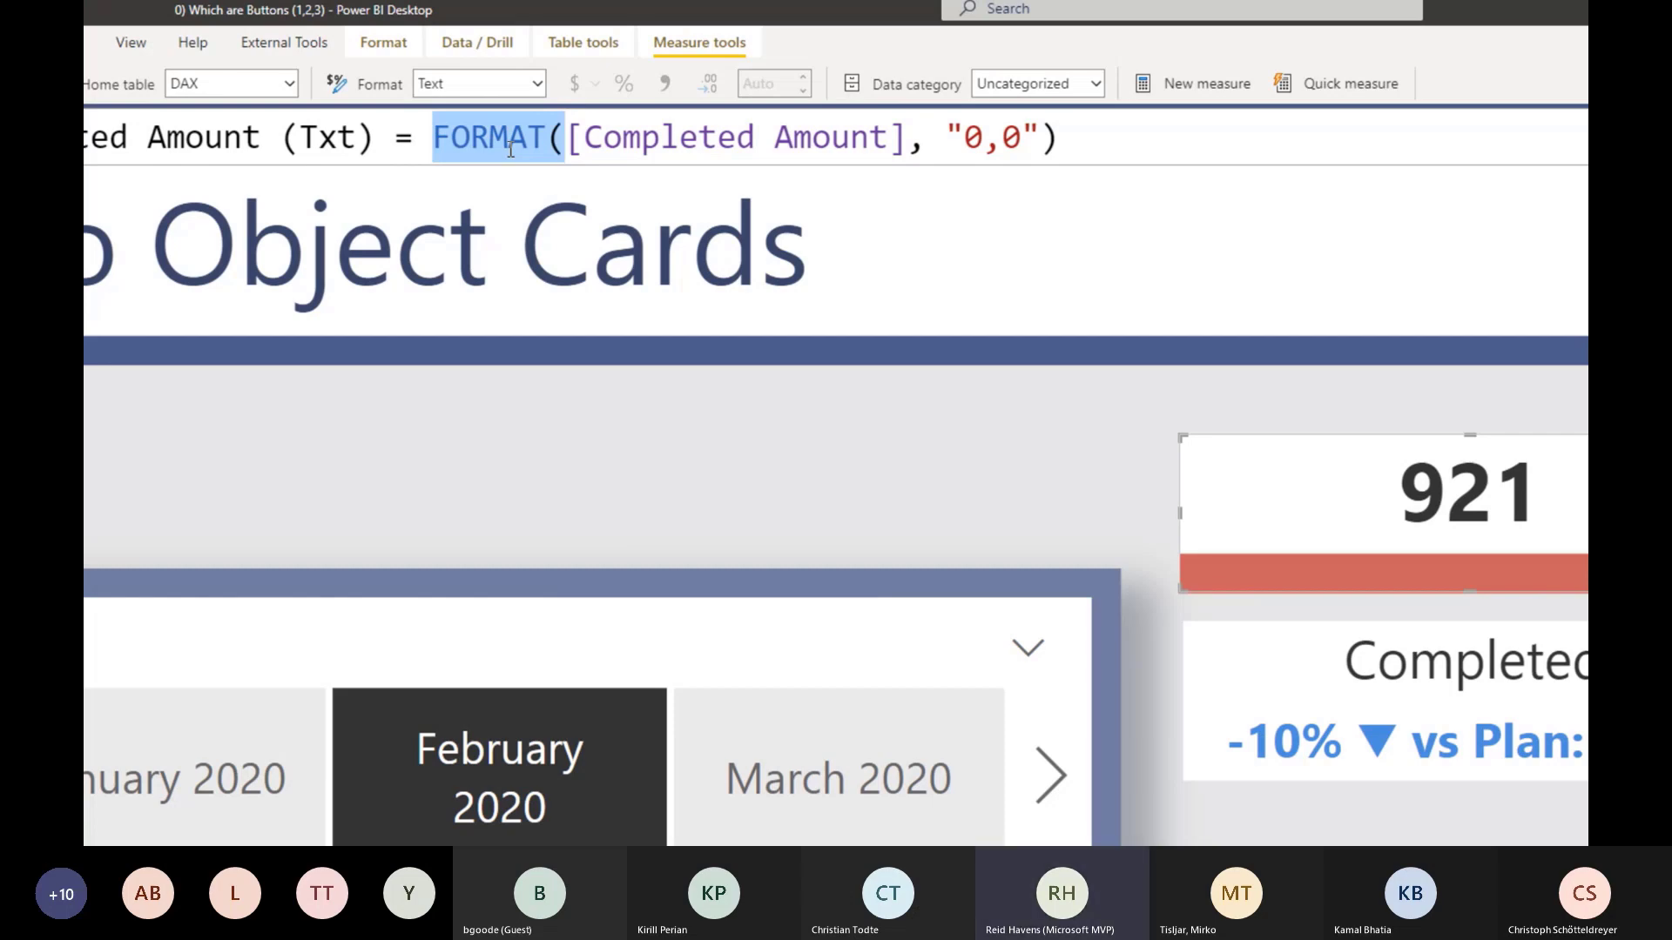
key("Right")
key("ctrl+shift+Right")
key("ctrl+shift+Right")
key("ctrl+shift+Right")
key("ctrl+shift+Right")
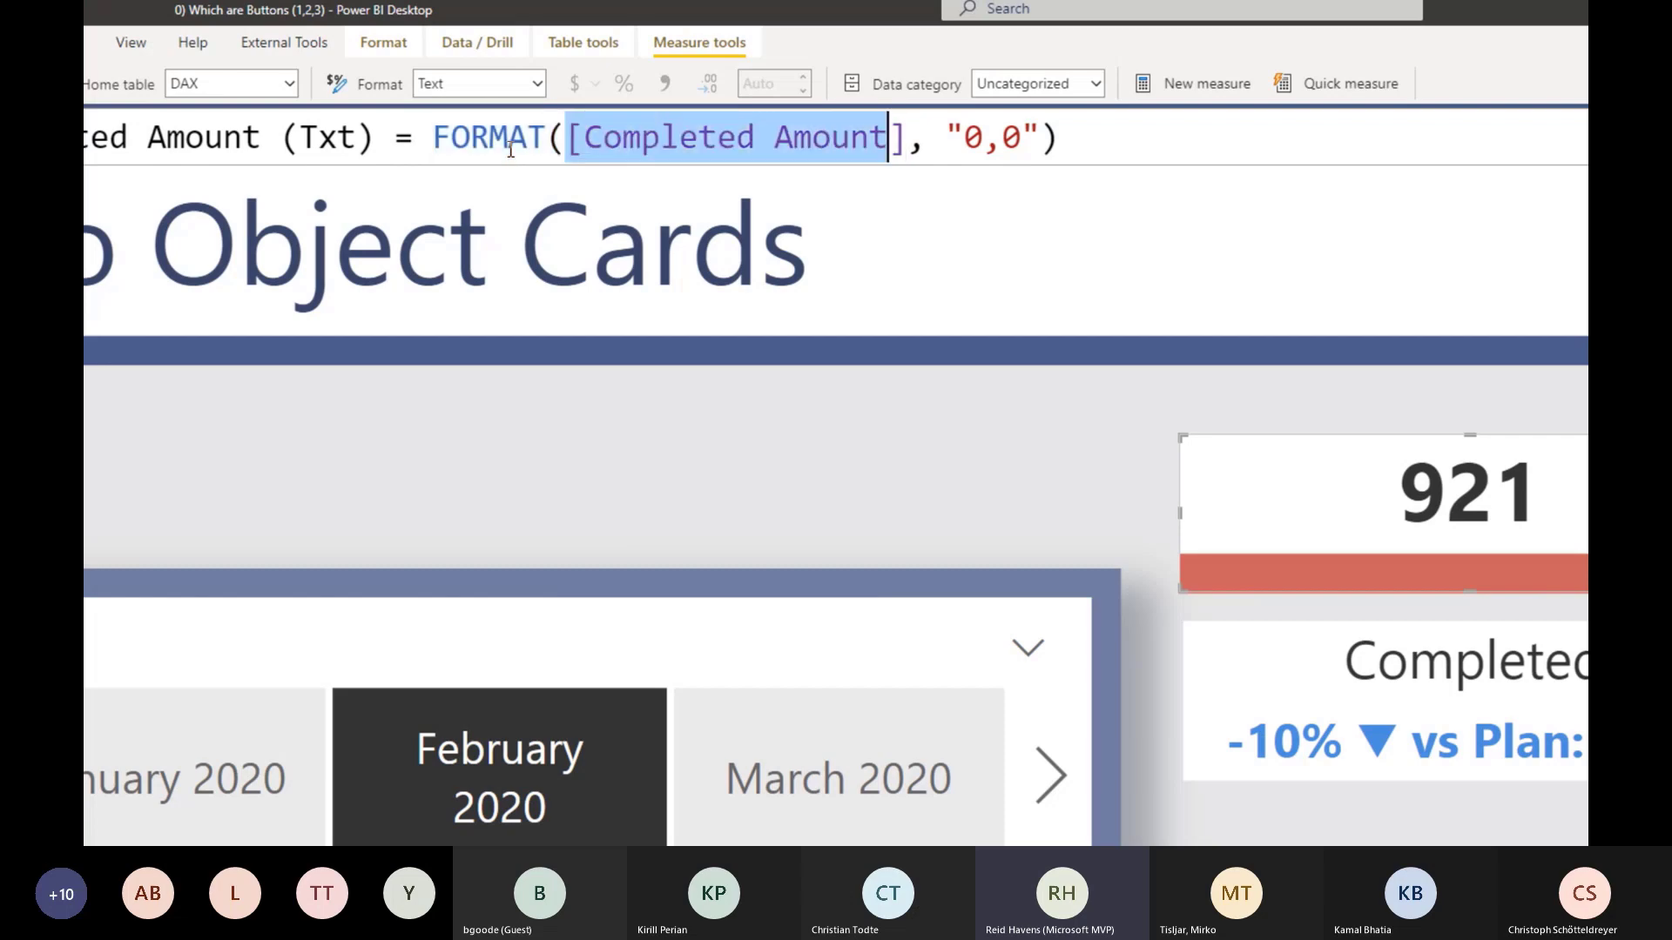
key("shift+Left")
key("Right")
key("Right")
key("Right")
key("shift+Right")
key("shift+Right")
key("shift+Right")
key("shift+Right")
key("shift+Right")
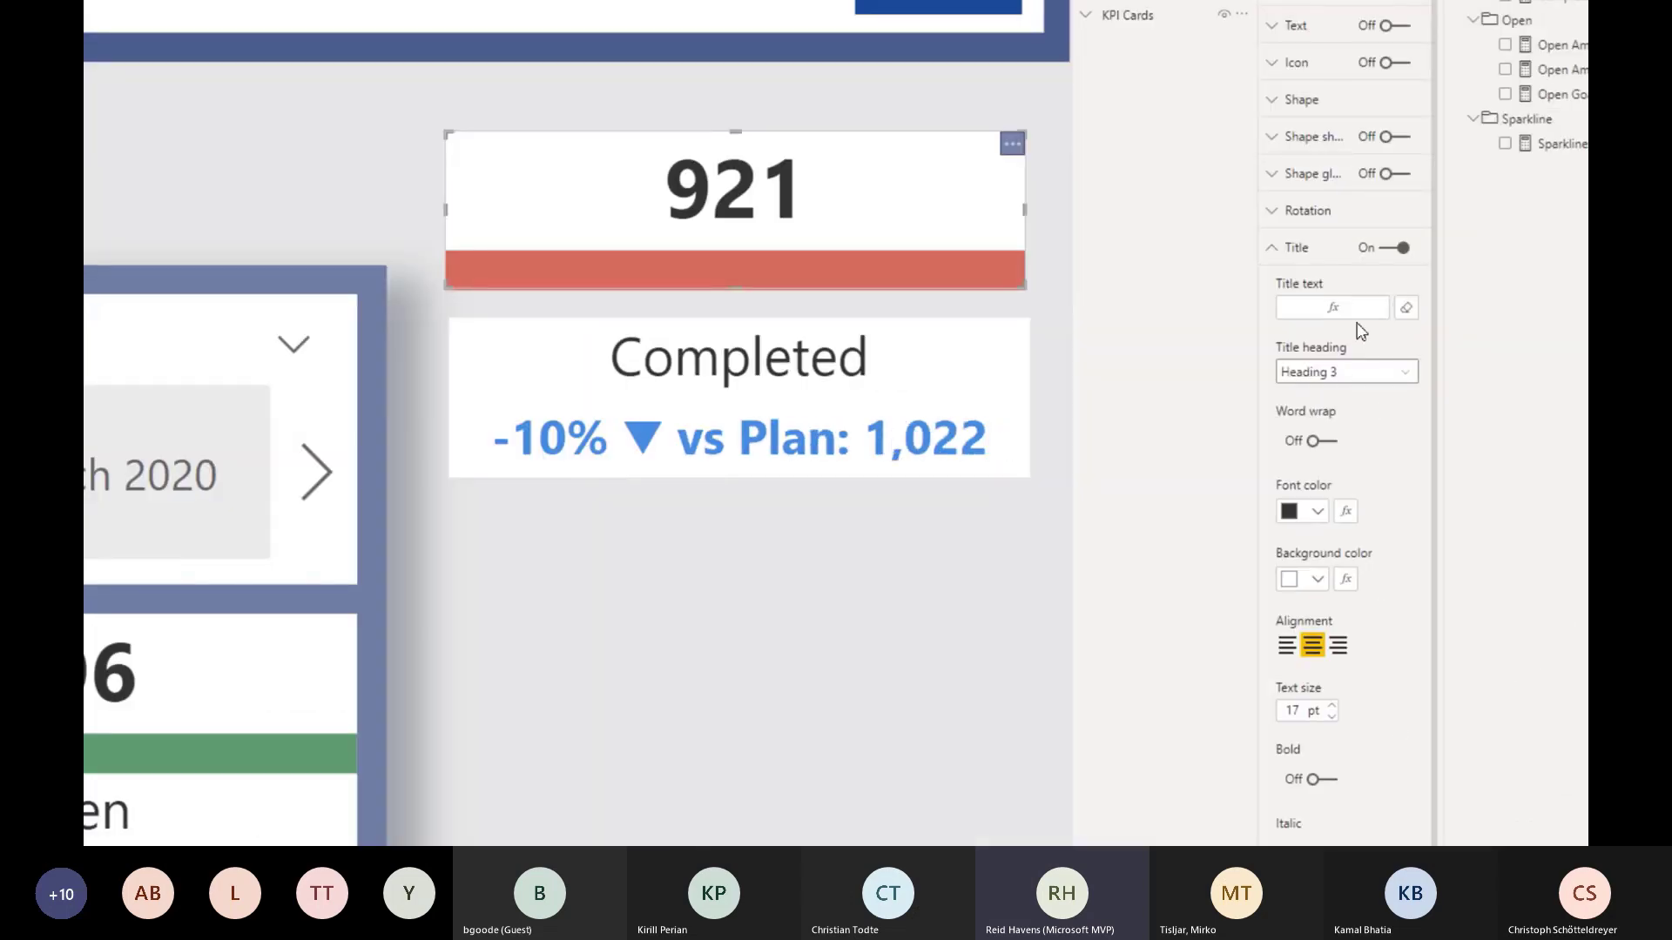
- Clear the button's title text formatting and base the title on the field value of Completed Amount (Txt)
left_click(1406, 307)
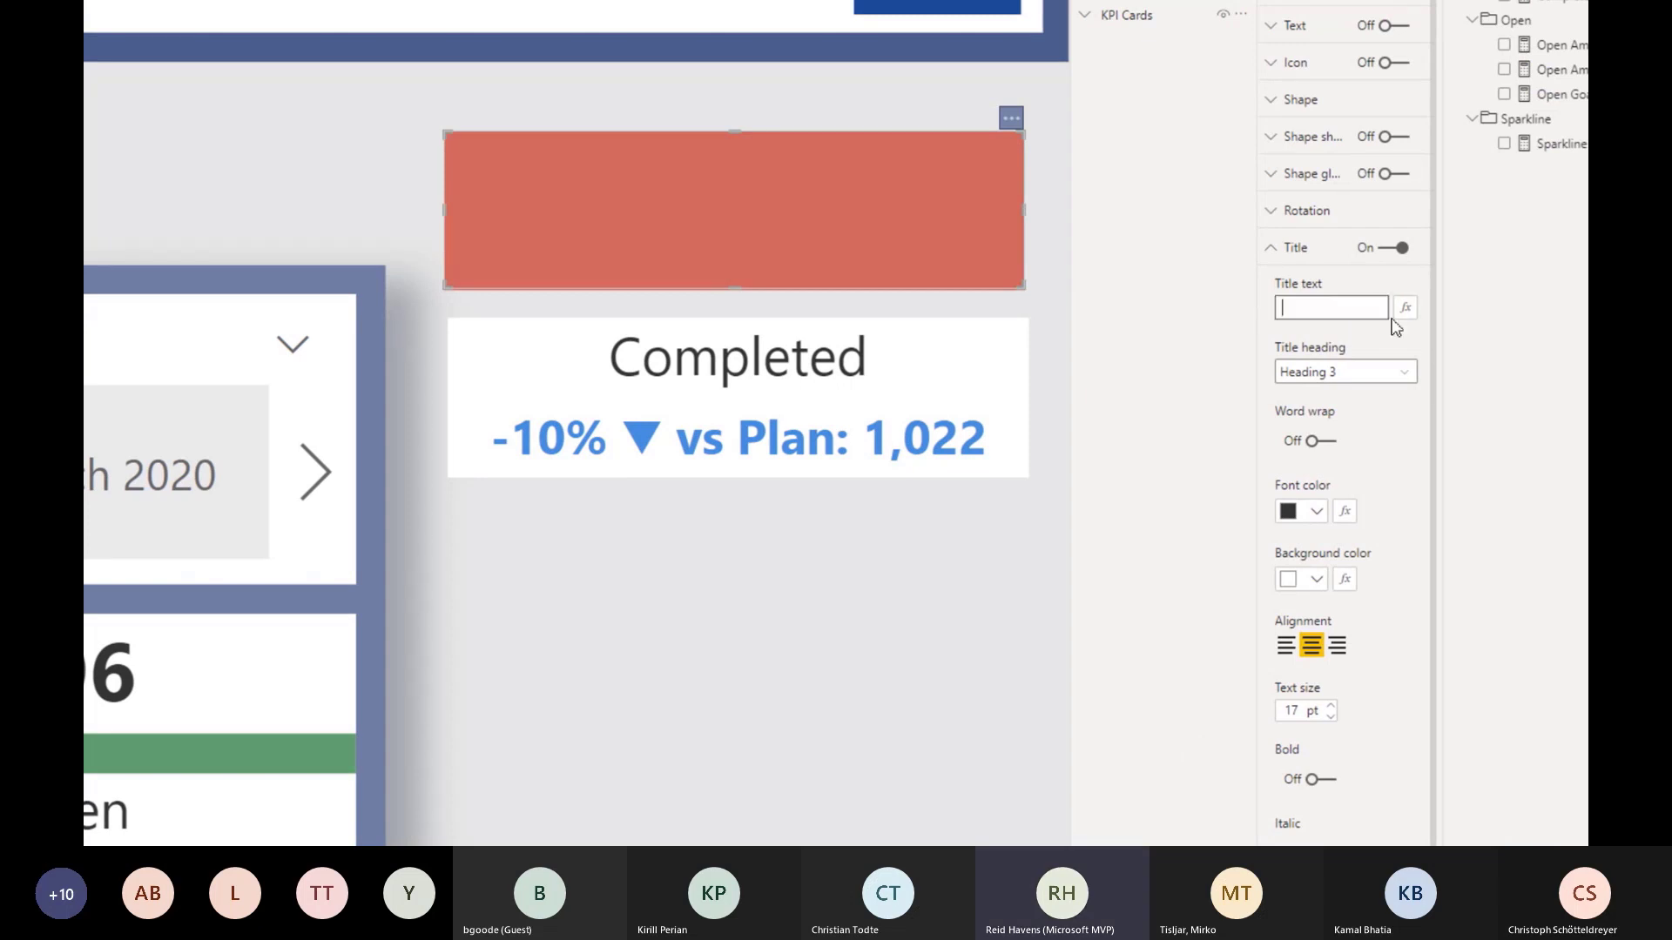
left_click(1399, 315)
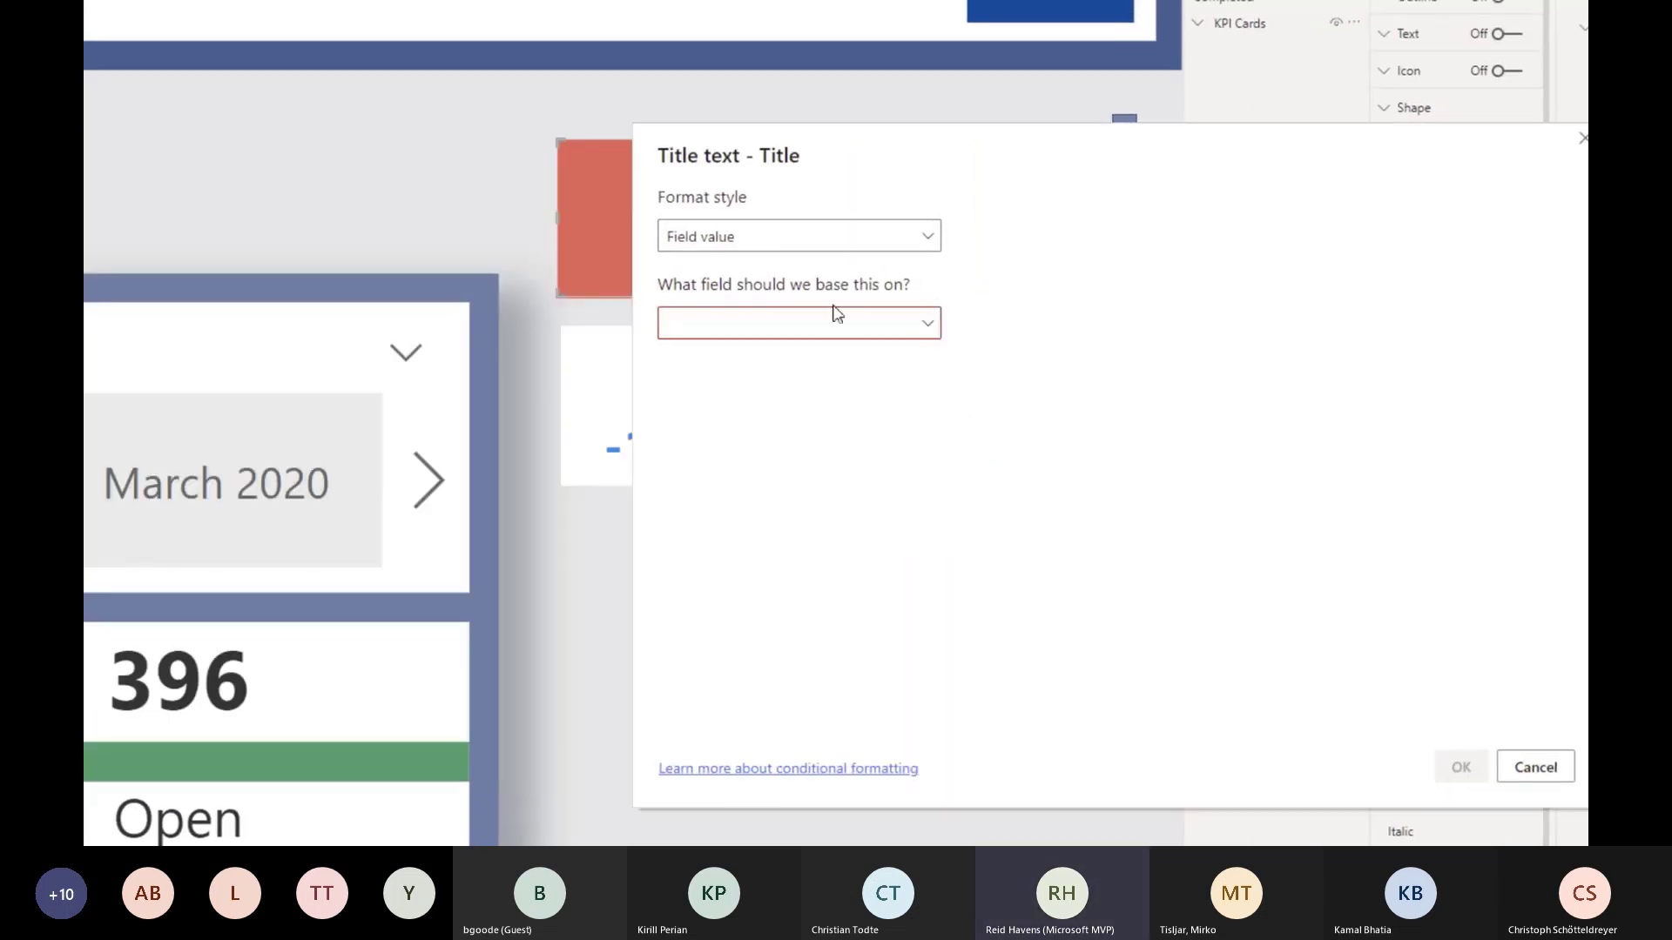
left_click(825, 331)
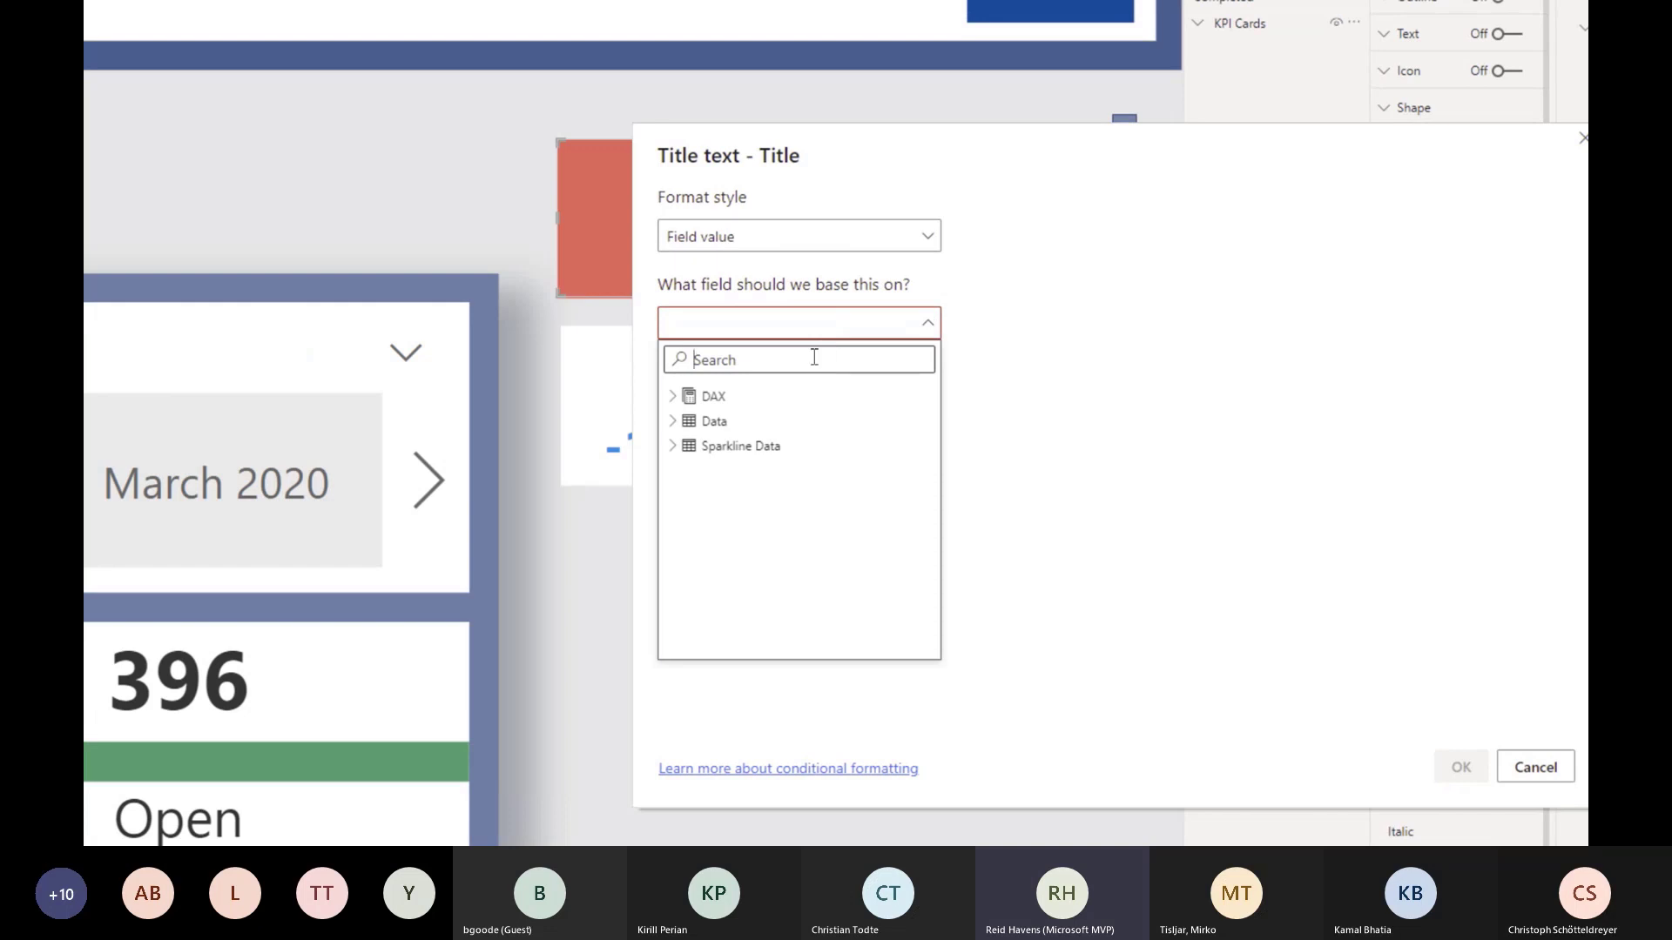
left_click(673, 396)
left_click(686, 422)
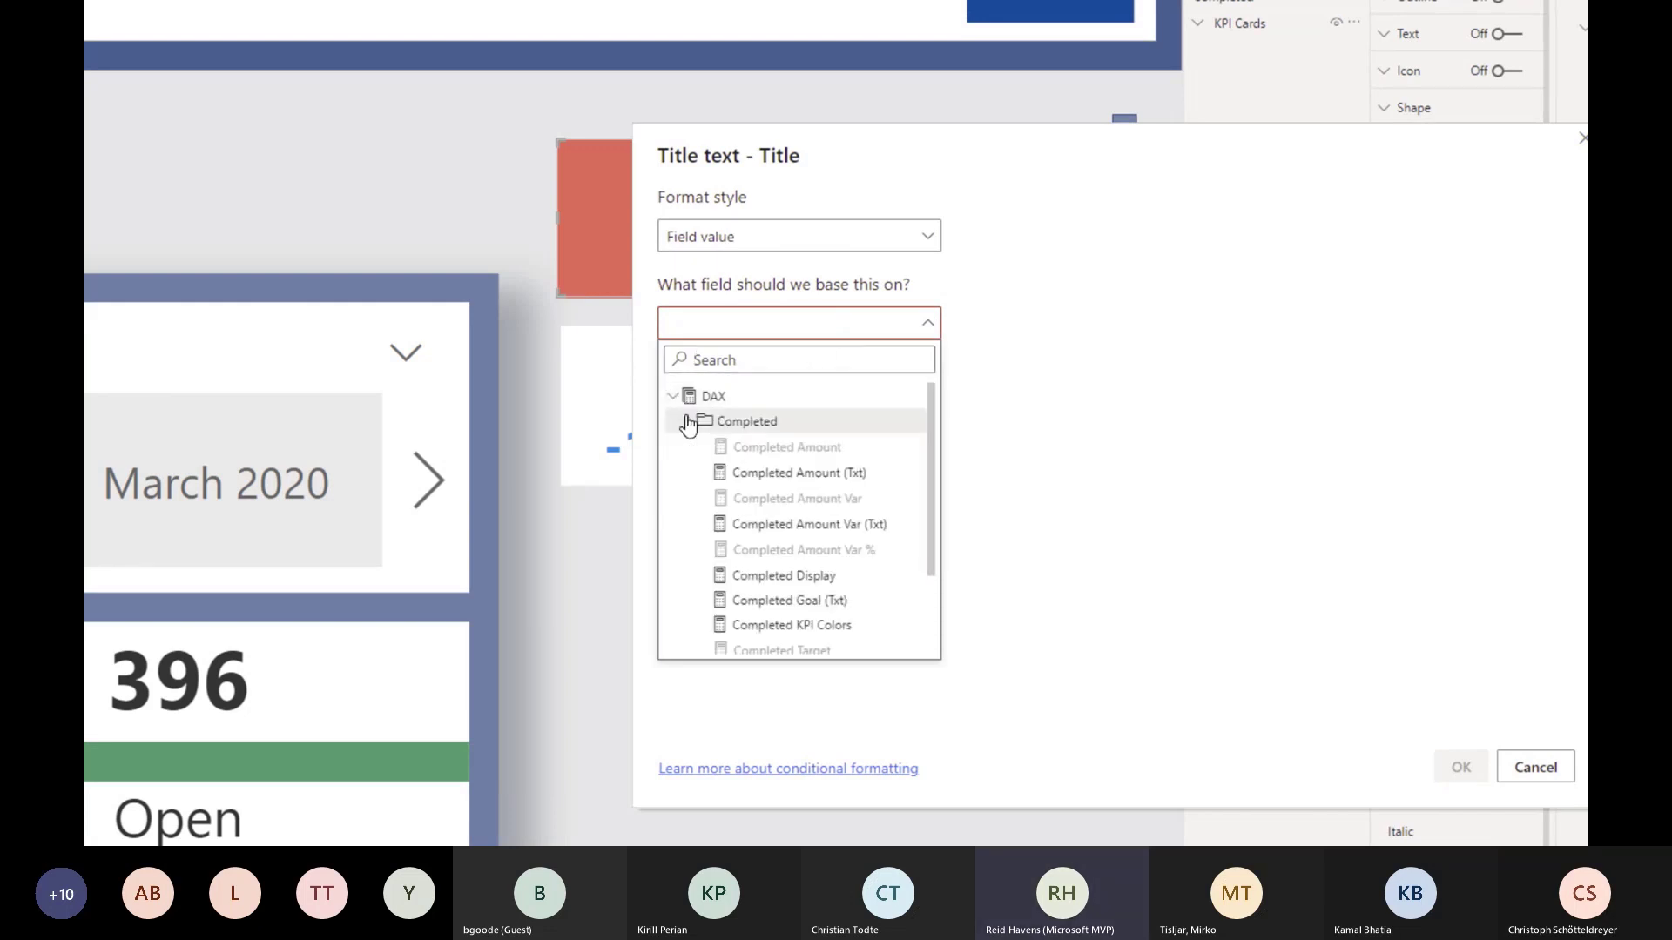
left_click(821, 479)
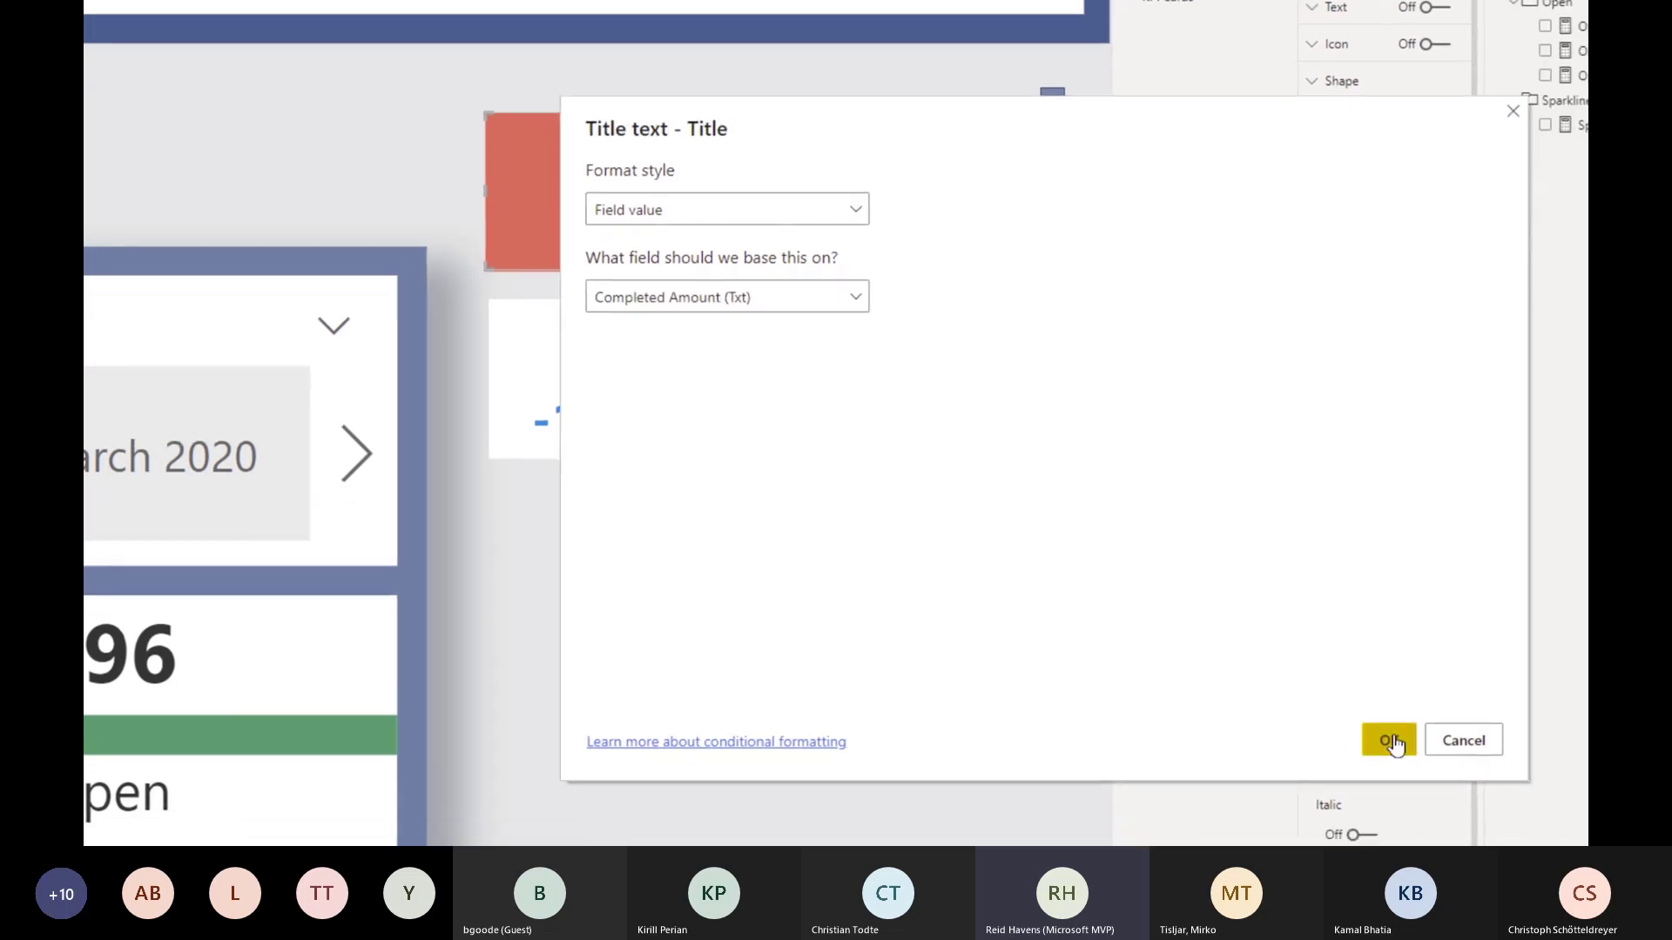
left_click(1462, 767)
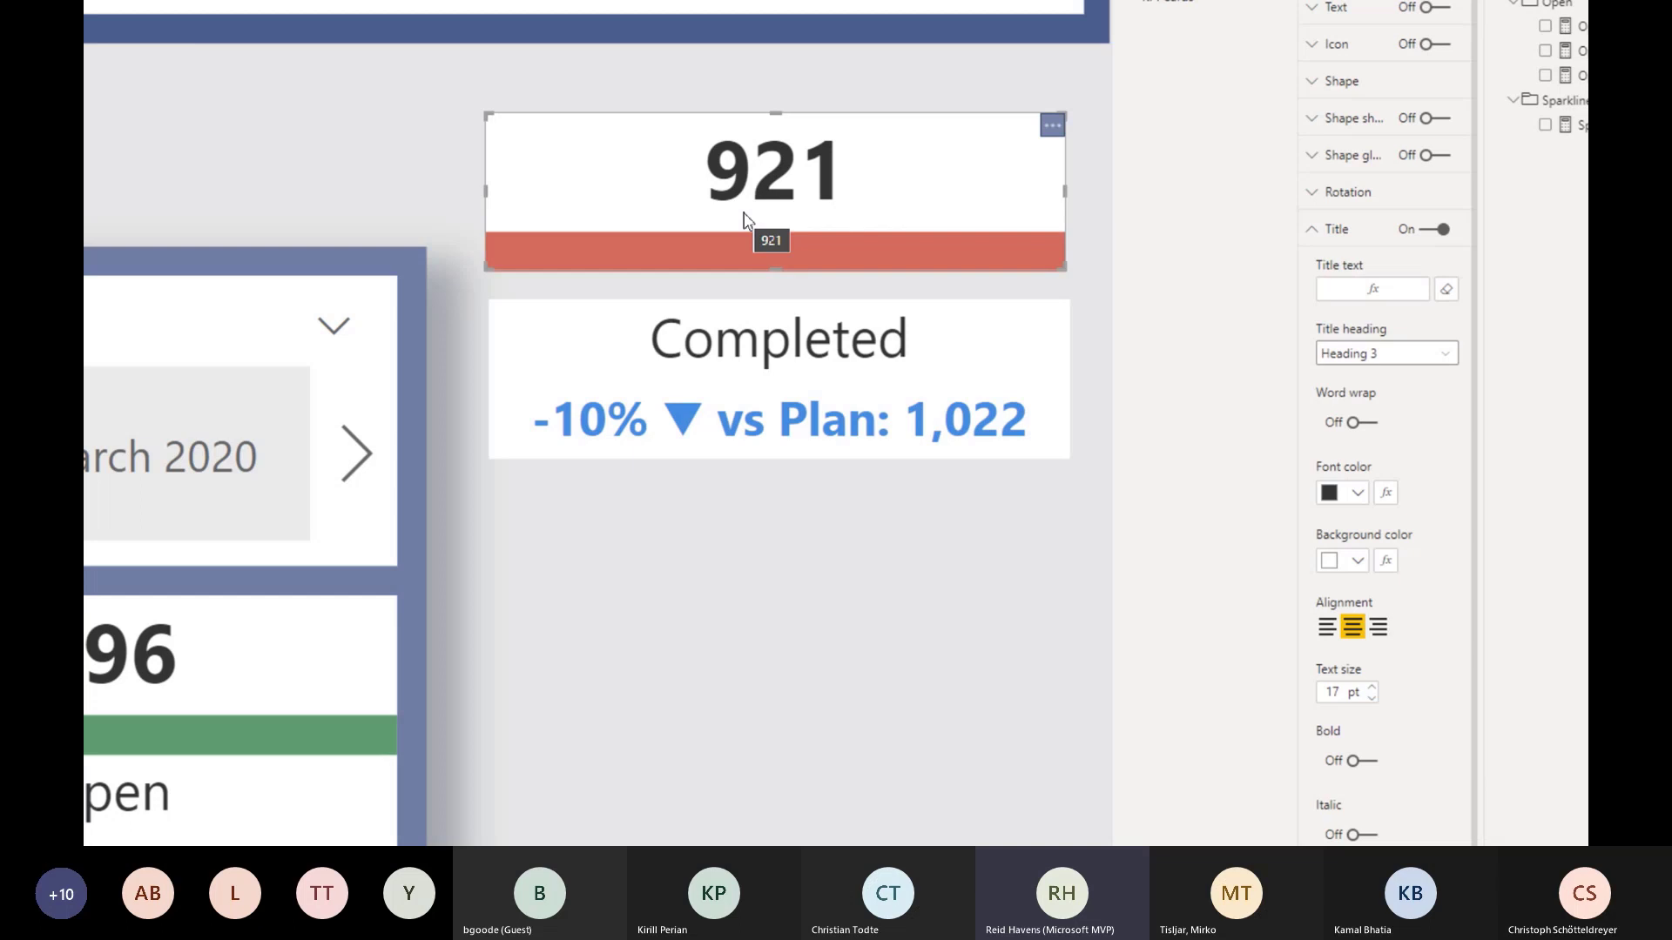
- Move the Completed card up flush against the button's red bar and check the card's title settings
left_click(910, 387)
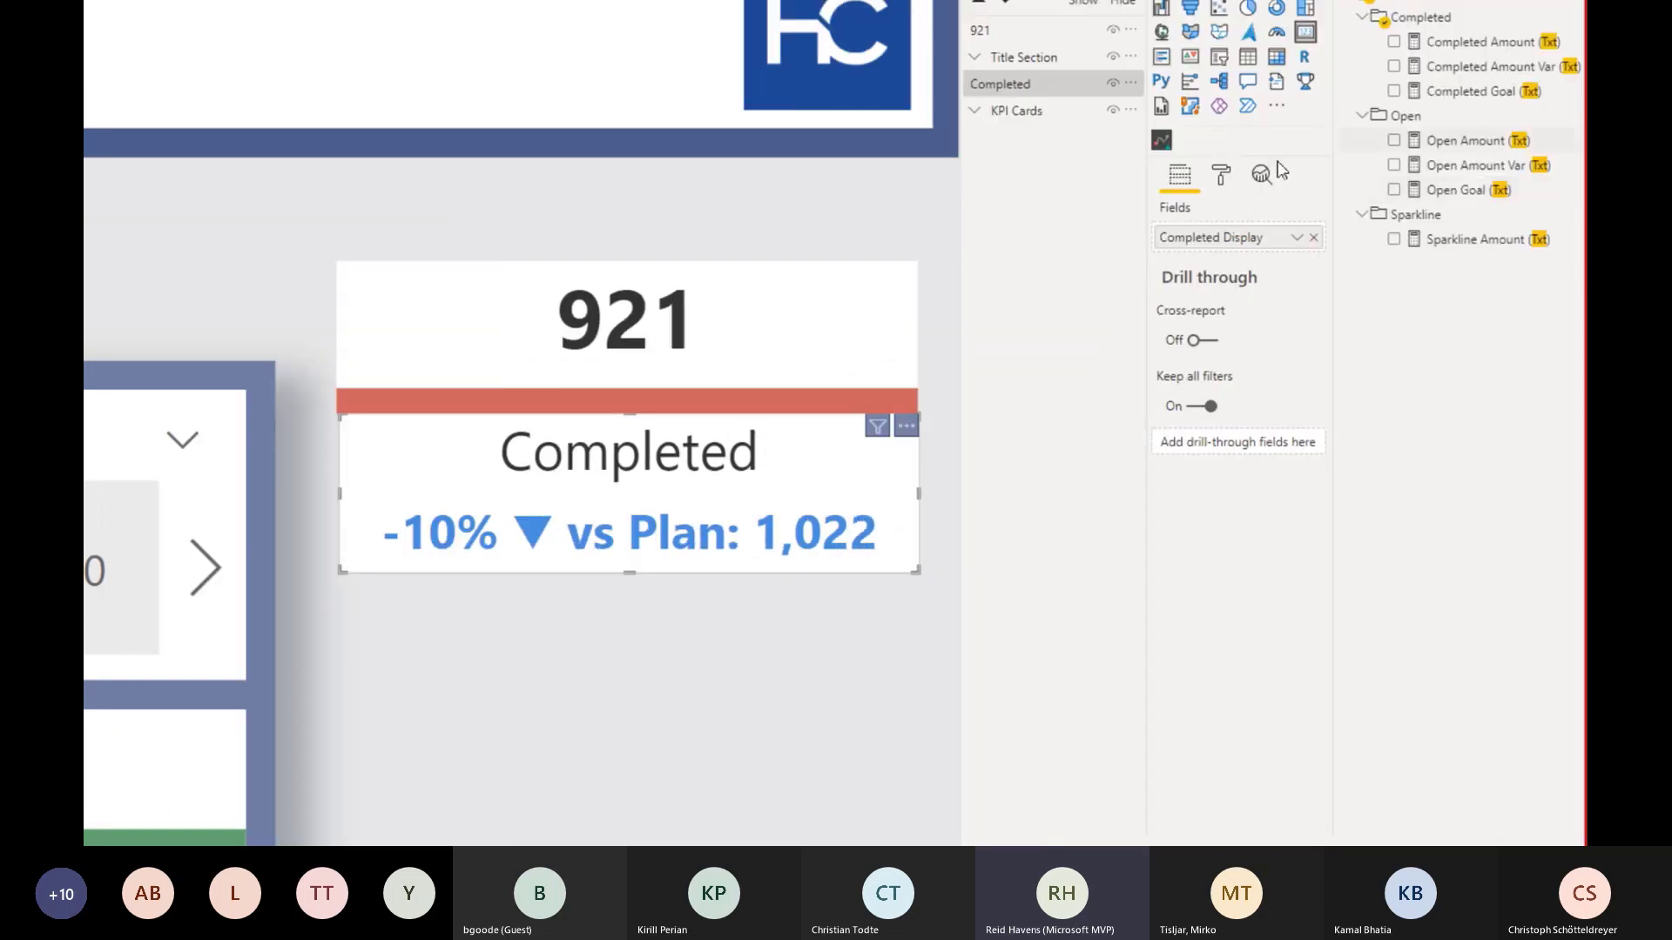
left_click(1372, 177)
left_click(1214, 417)
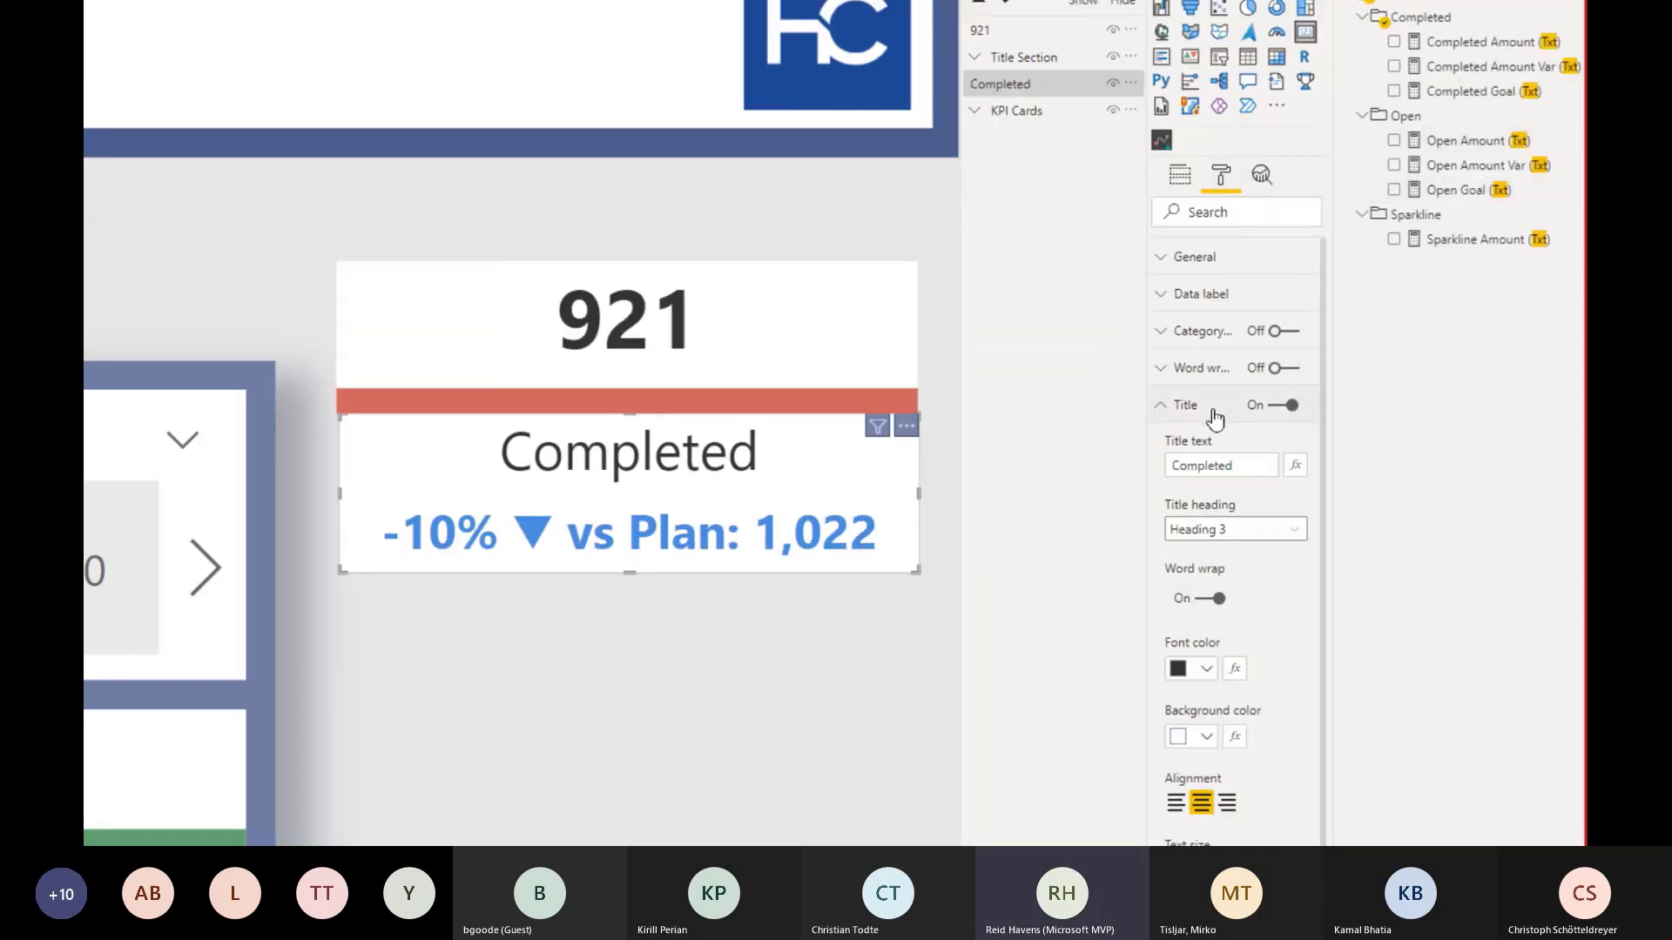
left_click(1215, 406)
left_click(1180, 175)
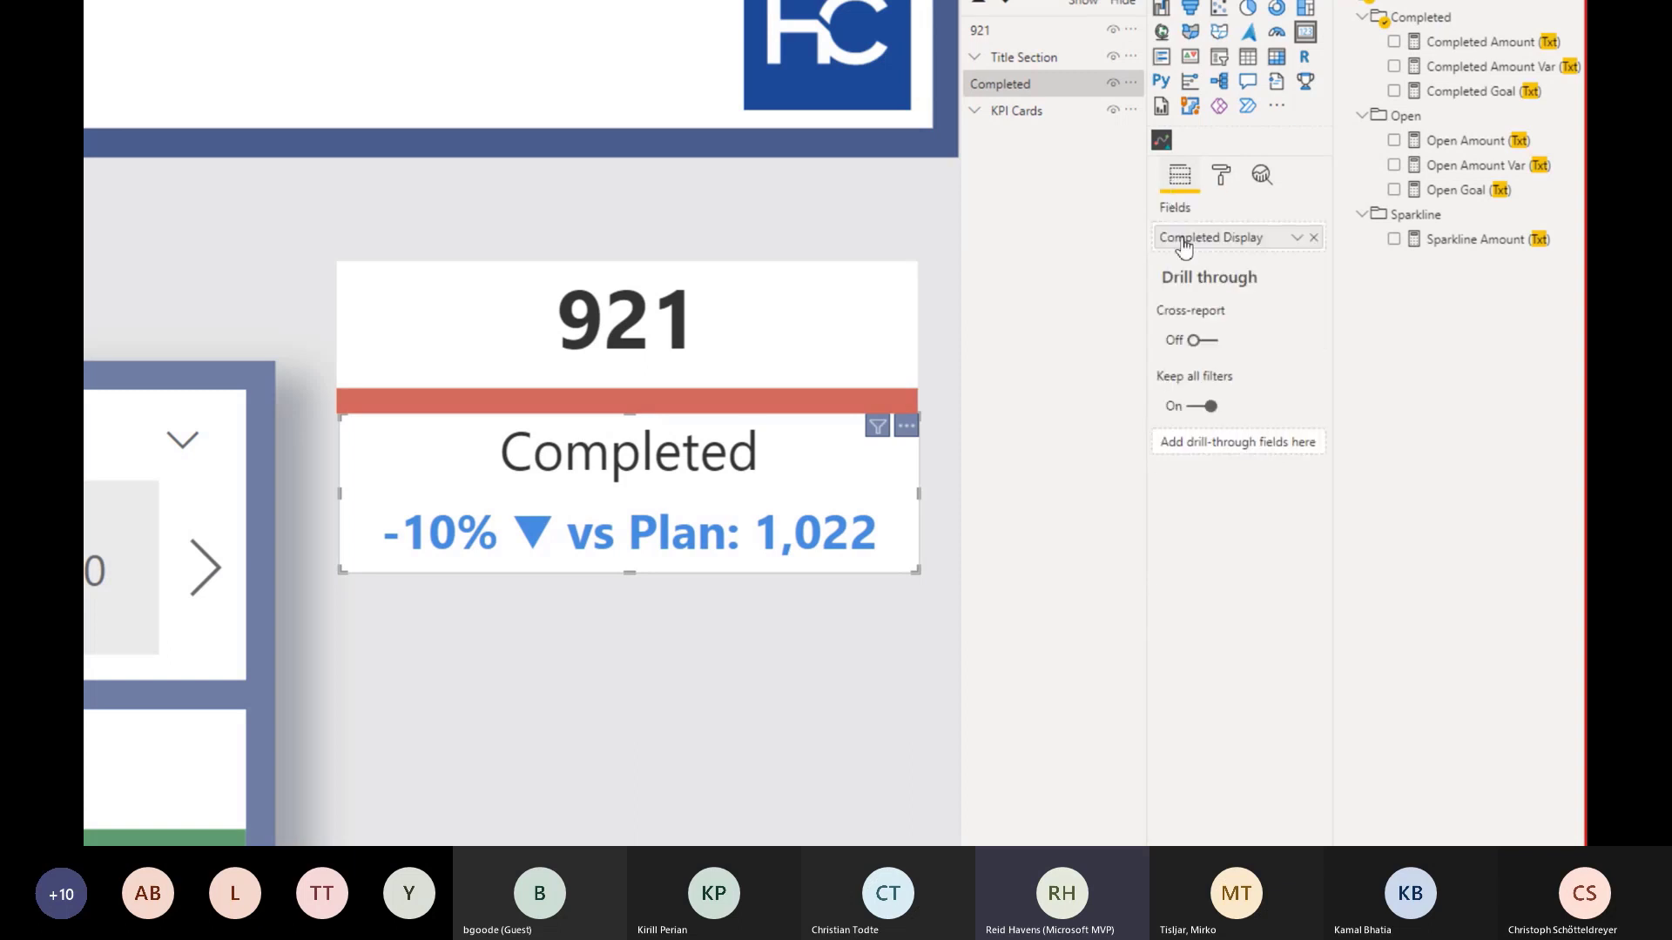
- Clear the field search and open the Completed Display measure's formula from the Completed folder of the DAX table
mouse_move(1185, 248)
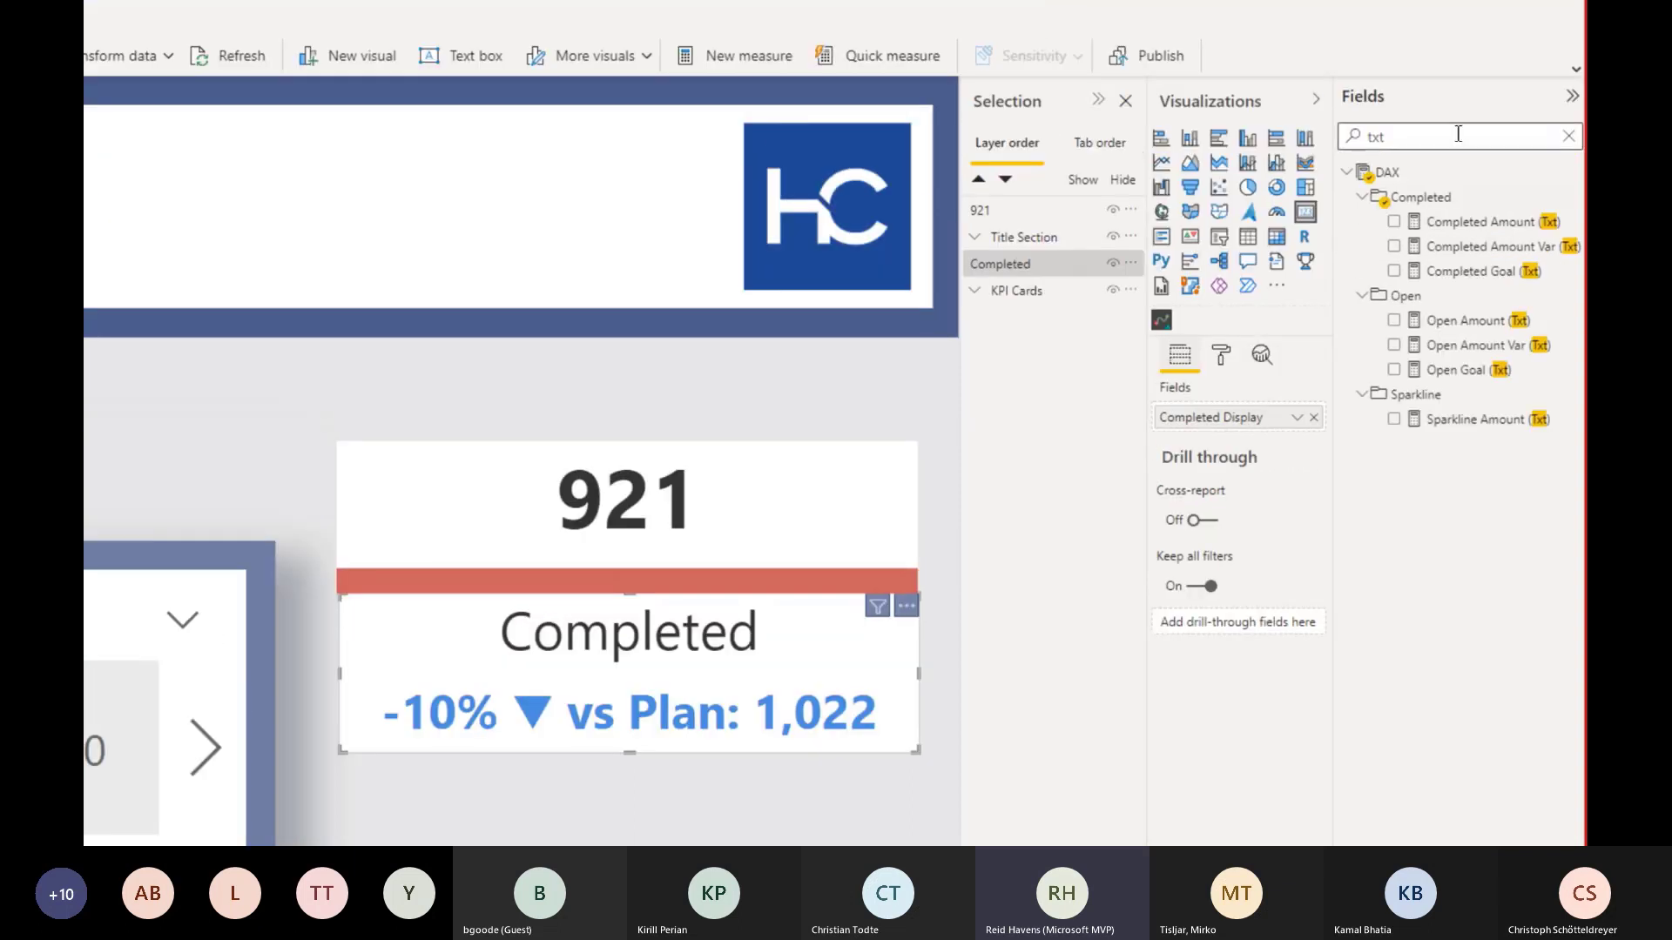
left_click(1568, 136)
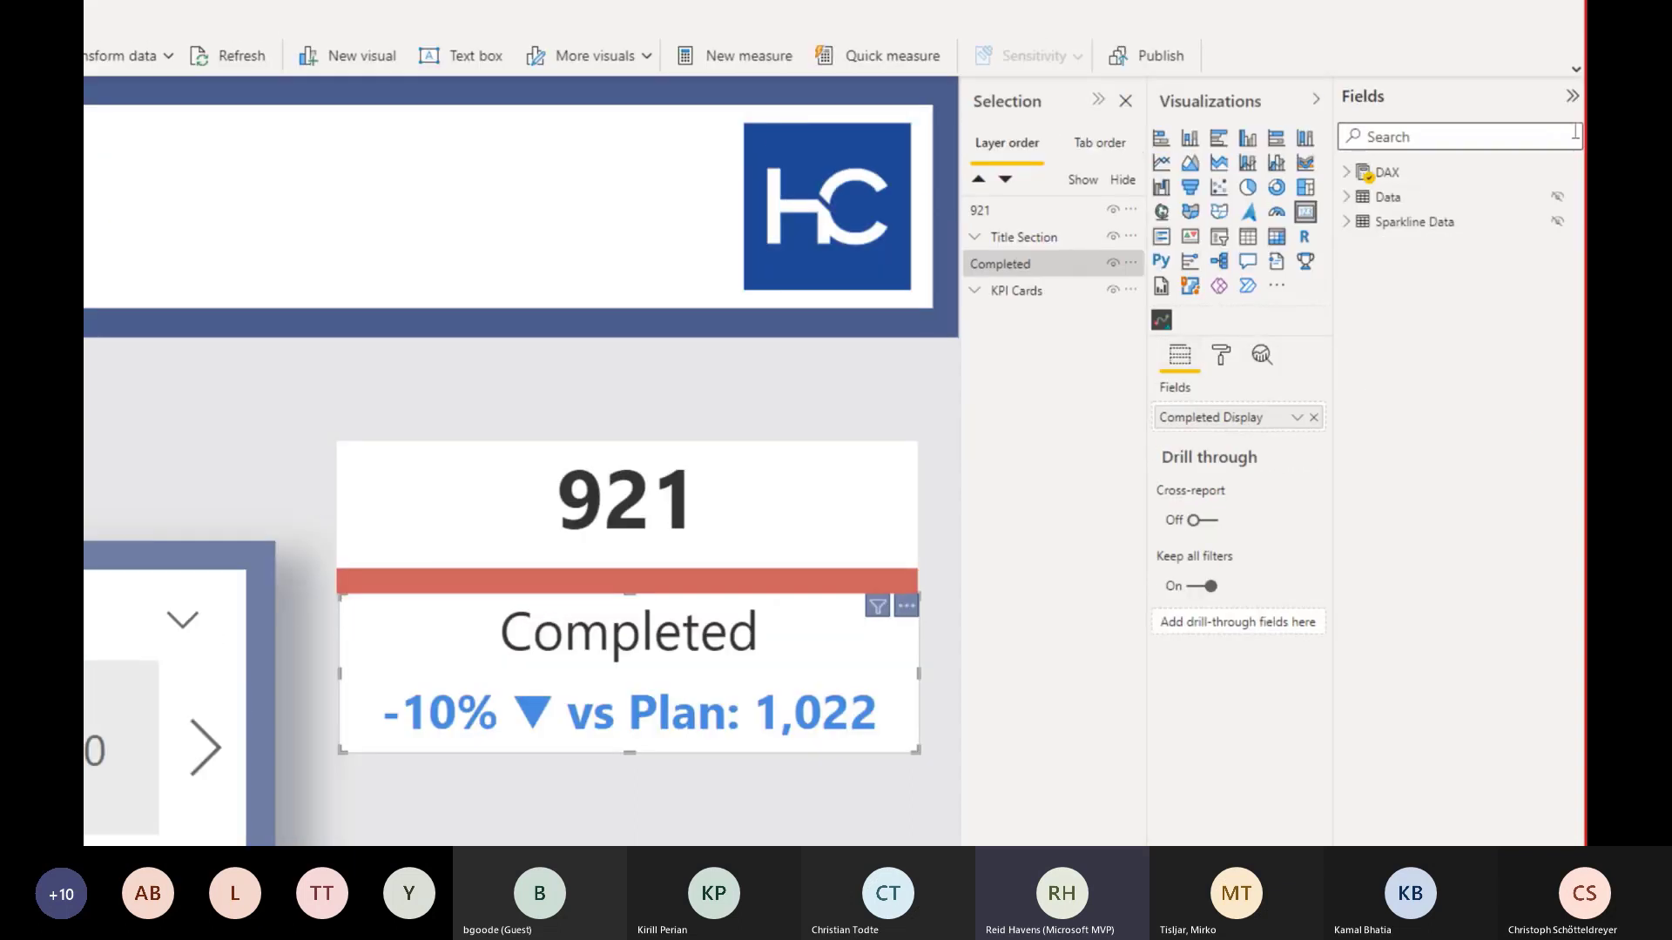
left_click(1347, 172)
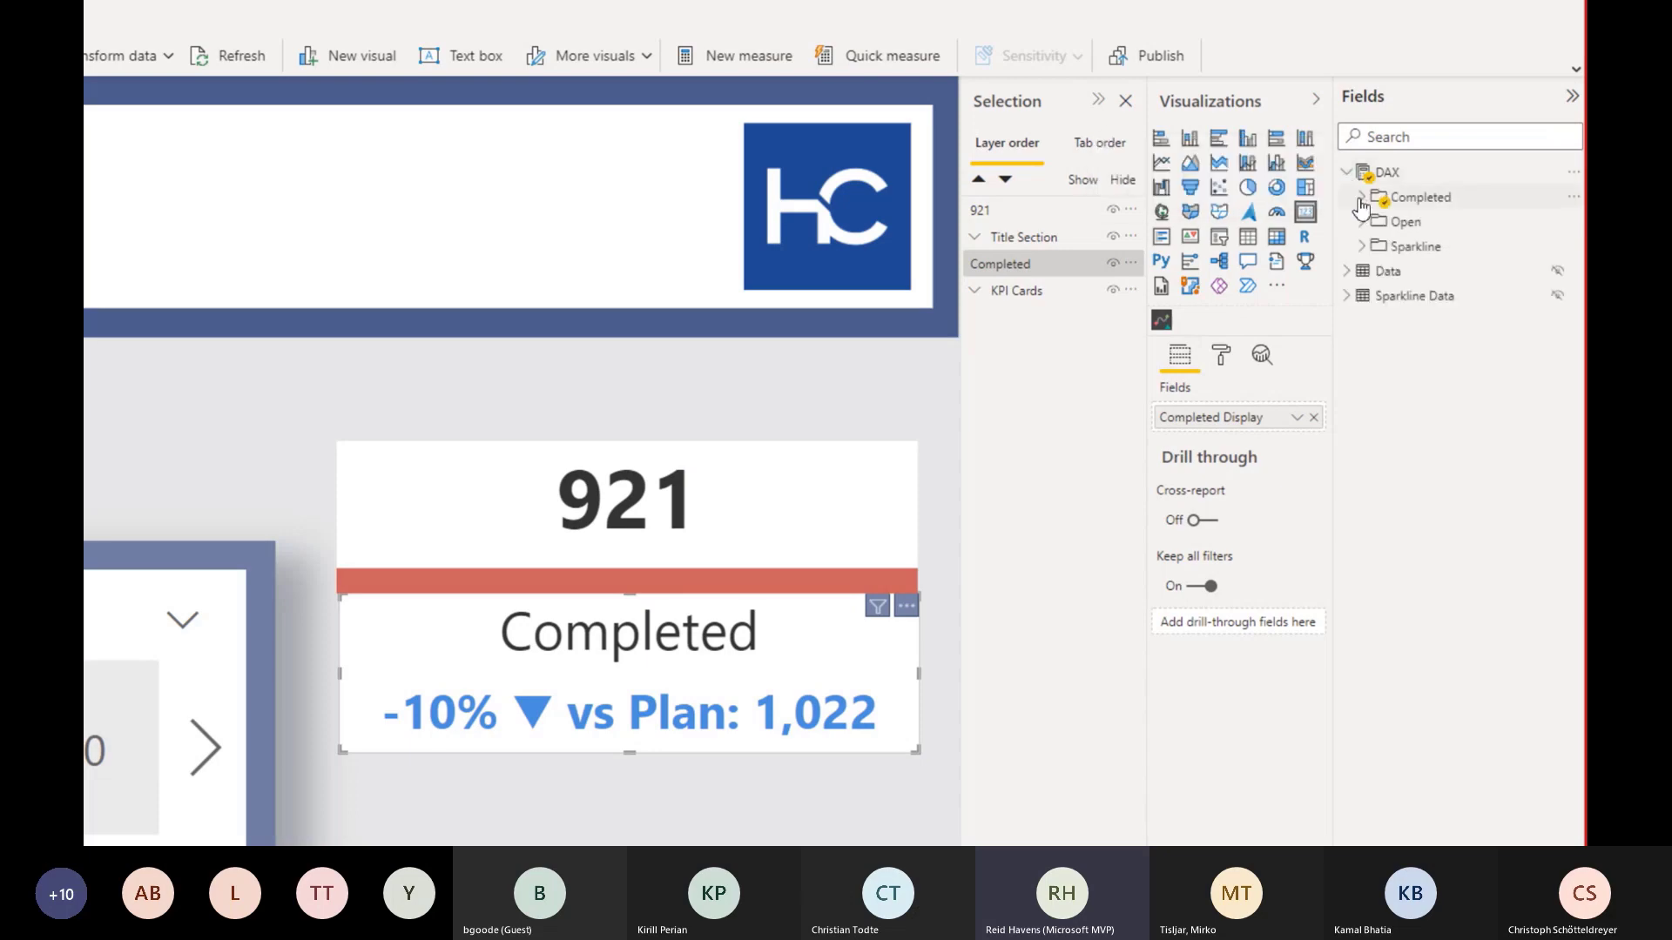
left_click(1362, 196)
left_click(1475, 349)
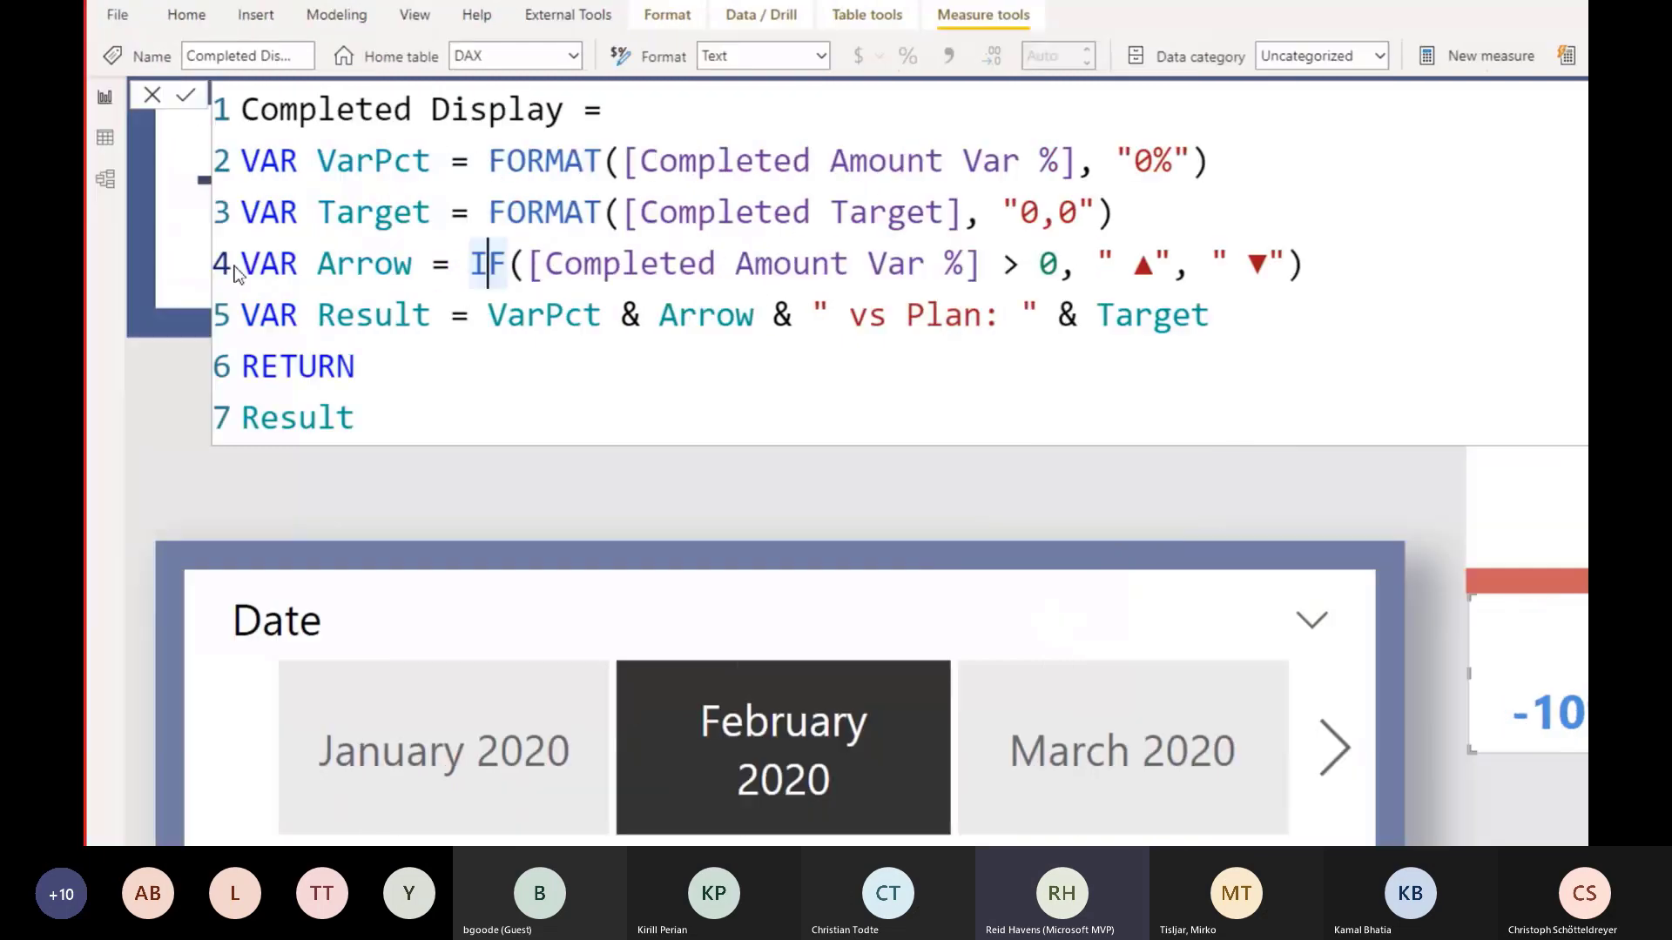
scroll(427, 235, "down", 2)
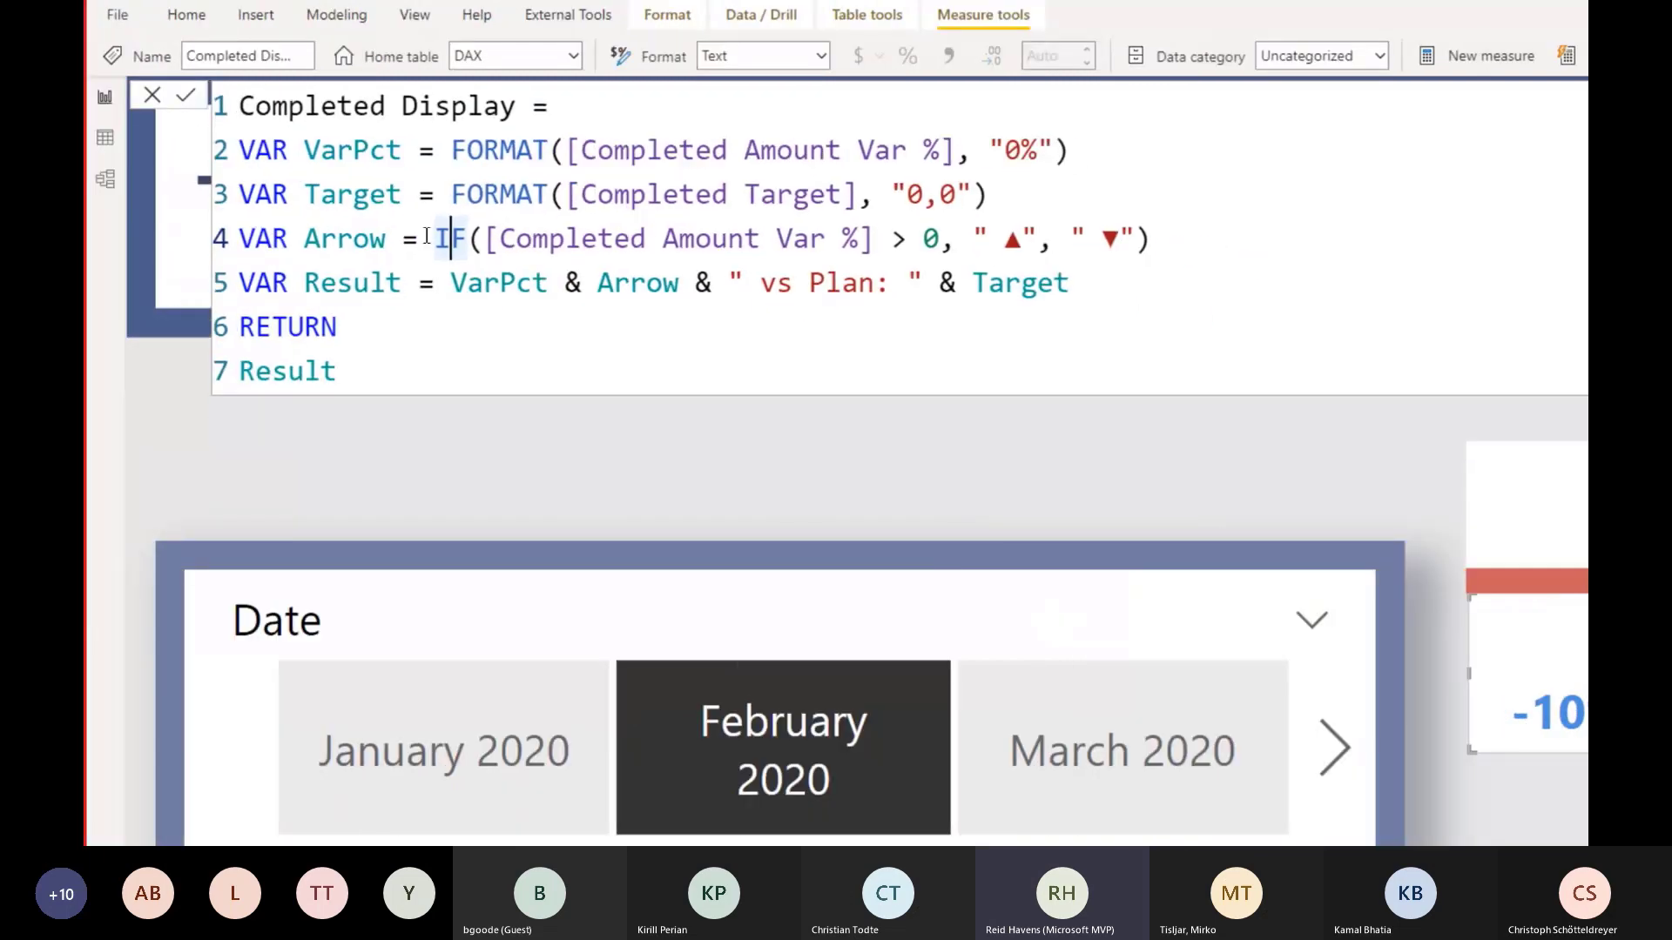
- Examine the Completed Display formula by highlighting the VarPct and Target definitions, the up arrow character and the Result line
left_click_drag(293, 139, 965, 141)
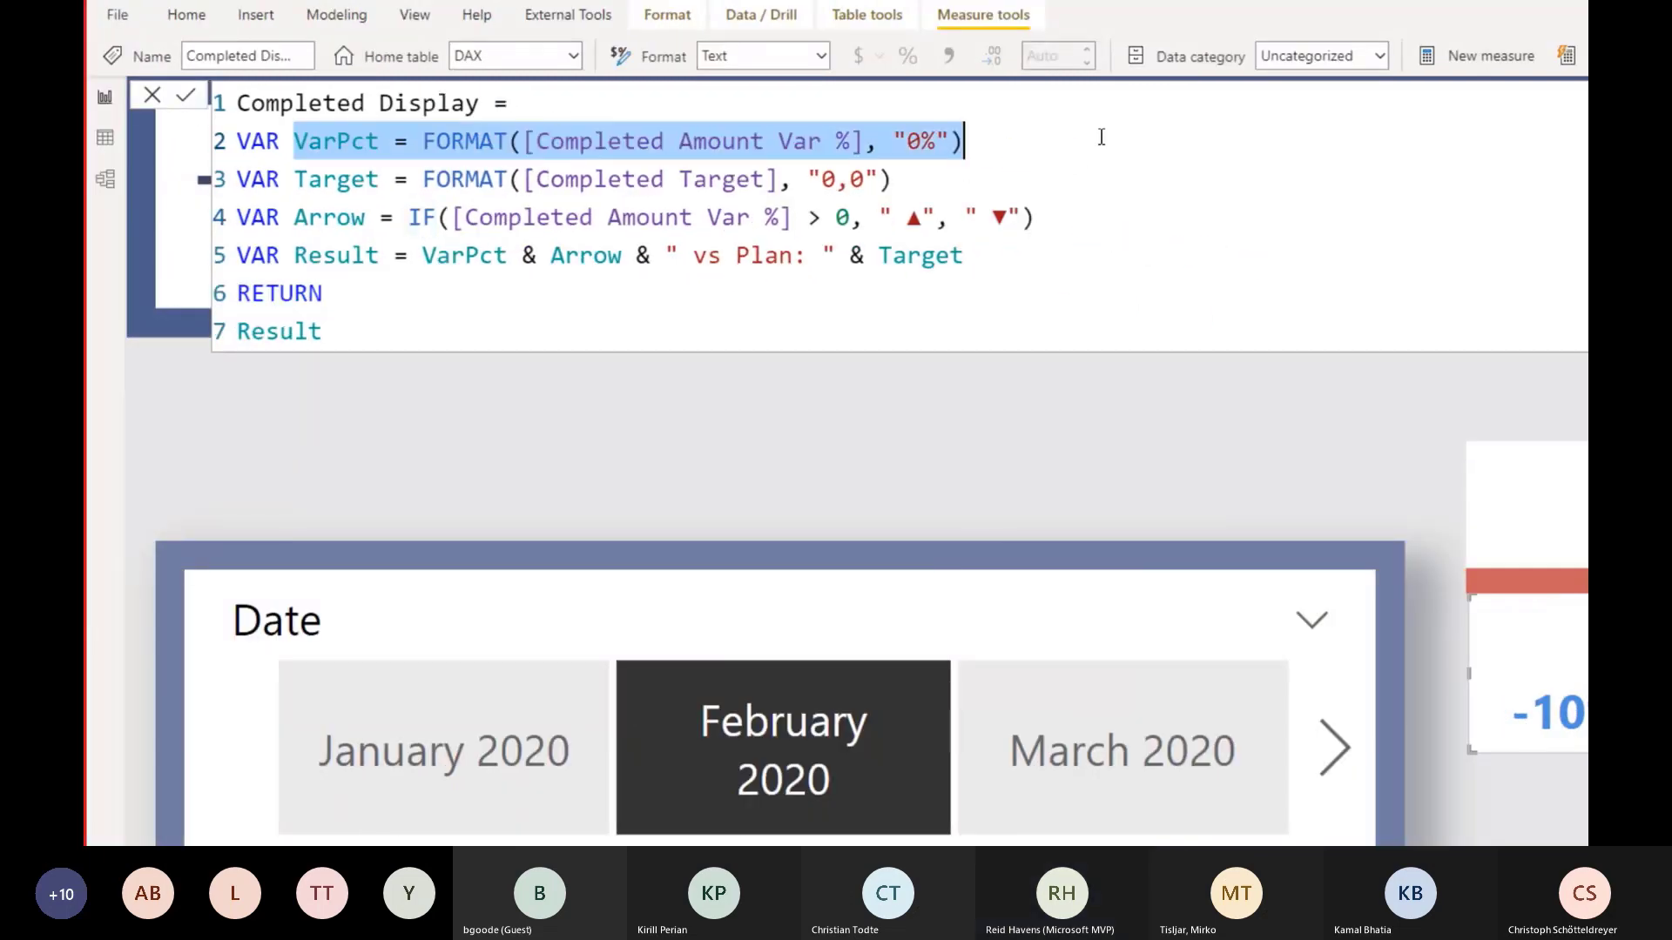
left_click(323, 179)
left_click_drag(293, 180, 897, 179)
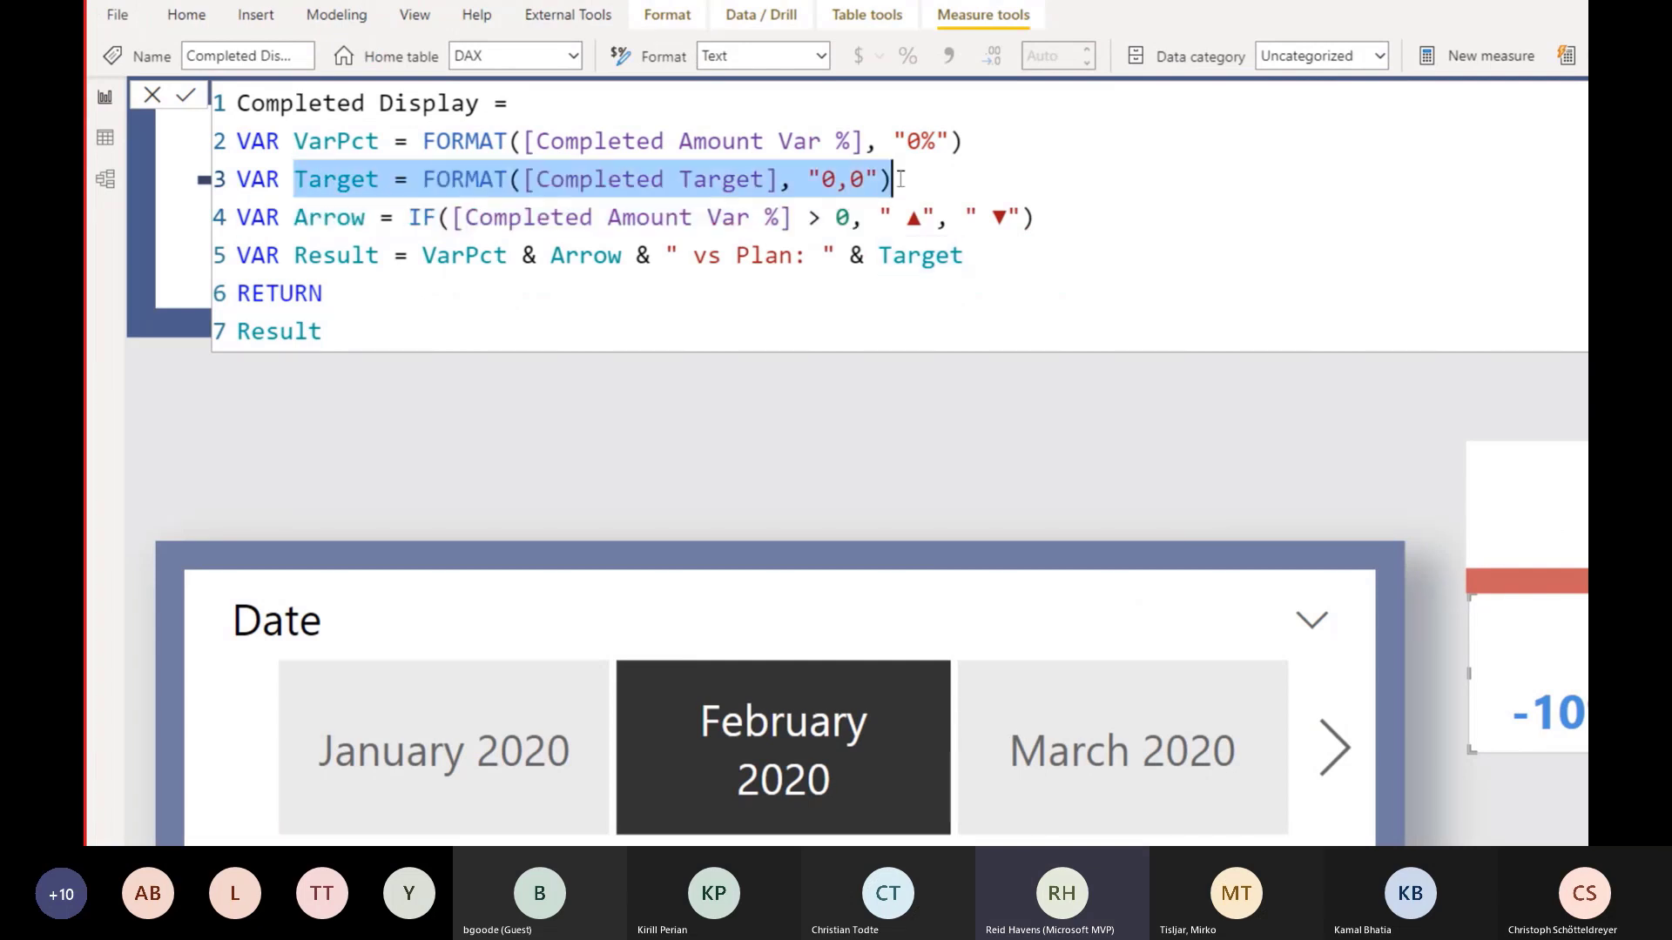
left_click(934, 217)
key("Left")
key("shift+Left")
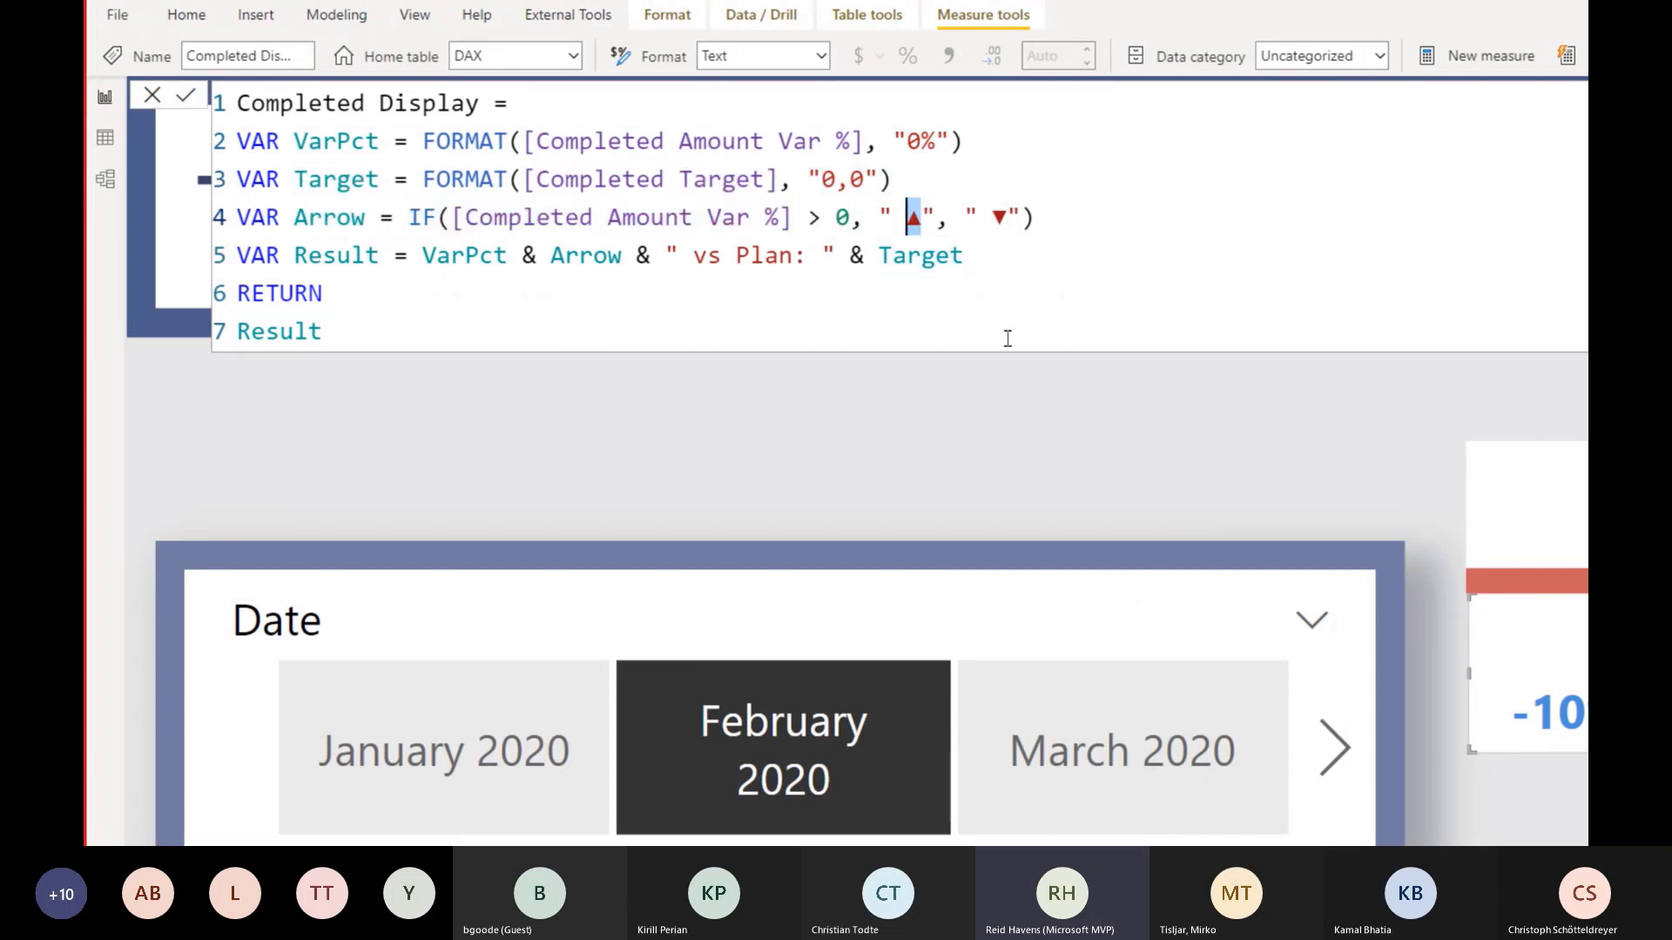
left_click(993, 336)
left_click_drag(1005, 260, 316, 250)
left_click(438, 217)
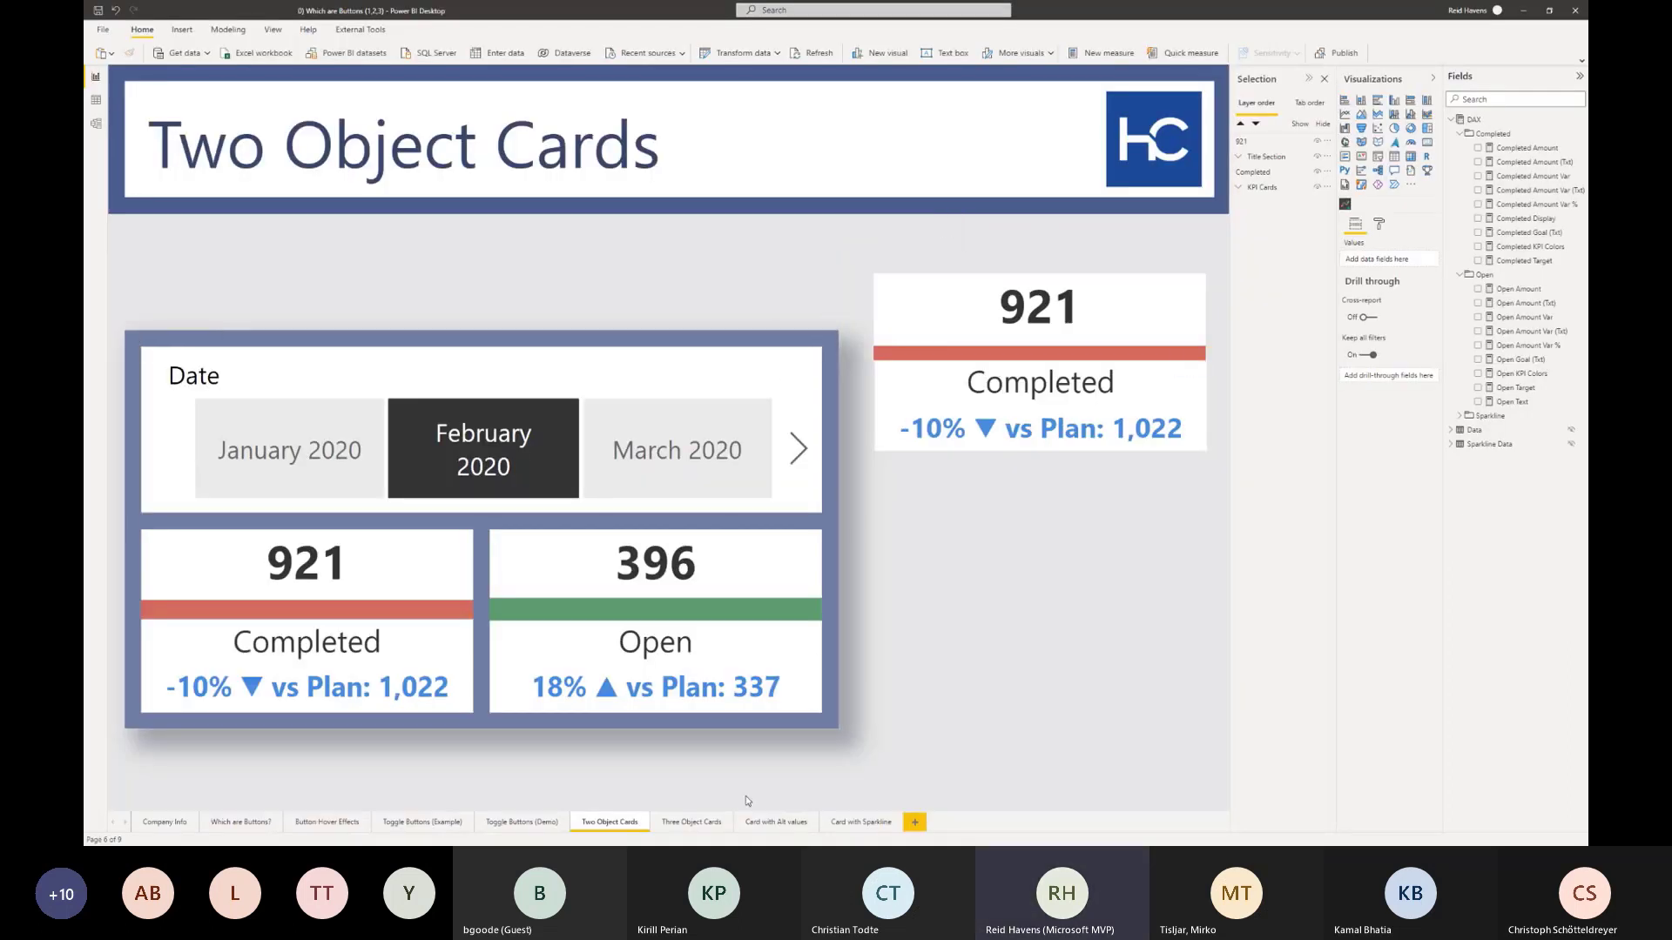
- View the Card with Alt values page, return to Two Object Cards, and open the Three Object Cards page
left_click(770, 822)
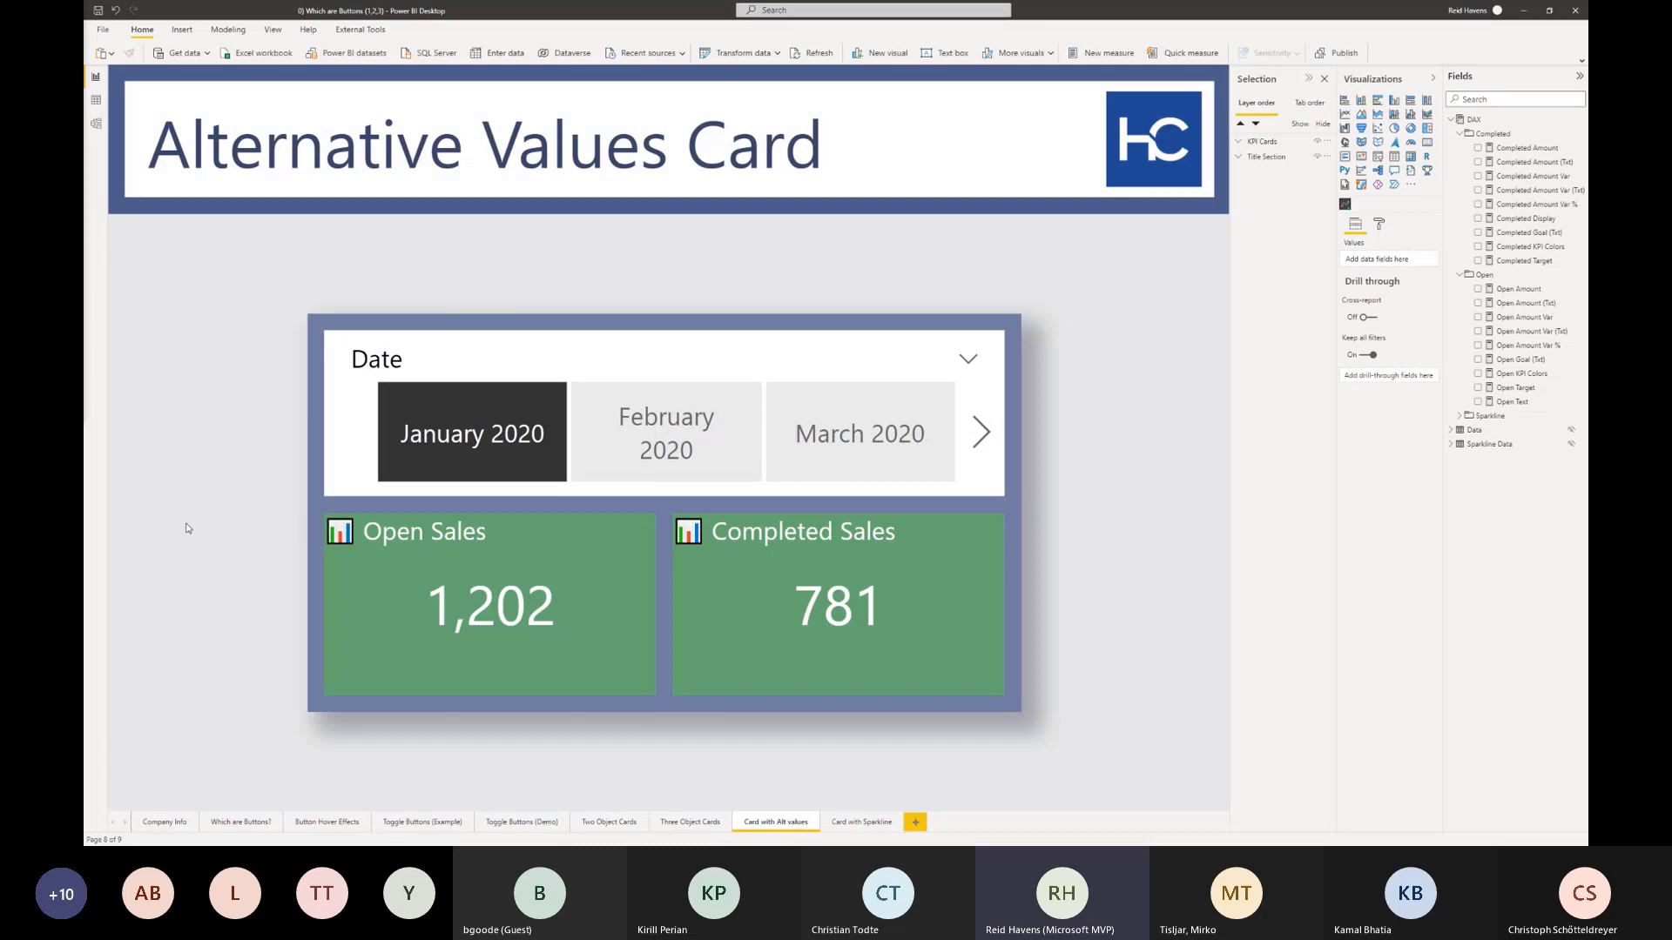
left_click(624, 822)
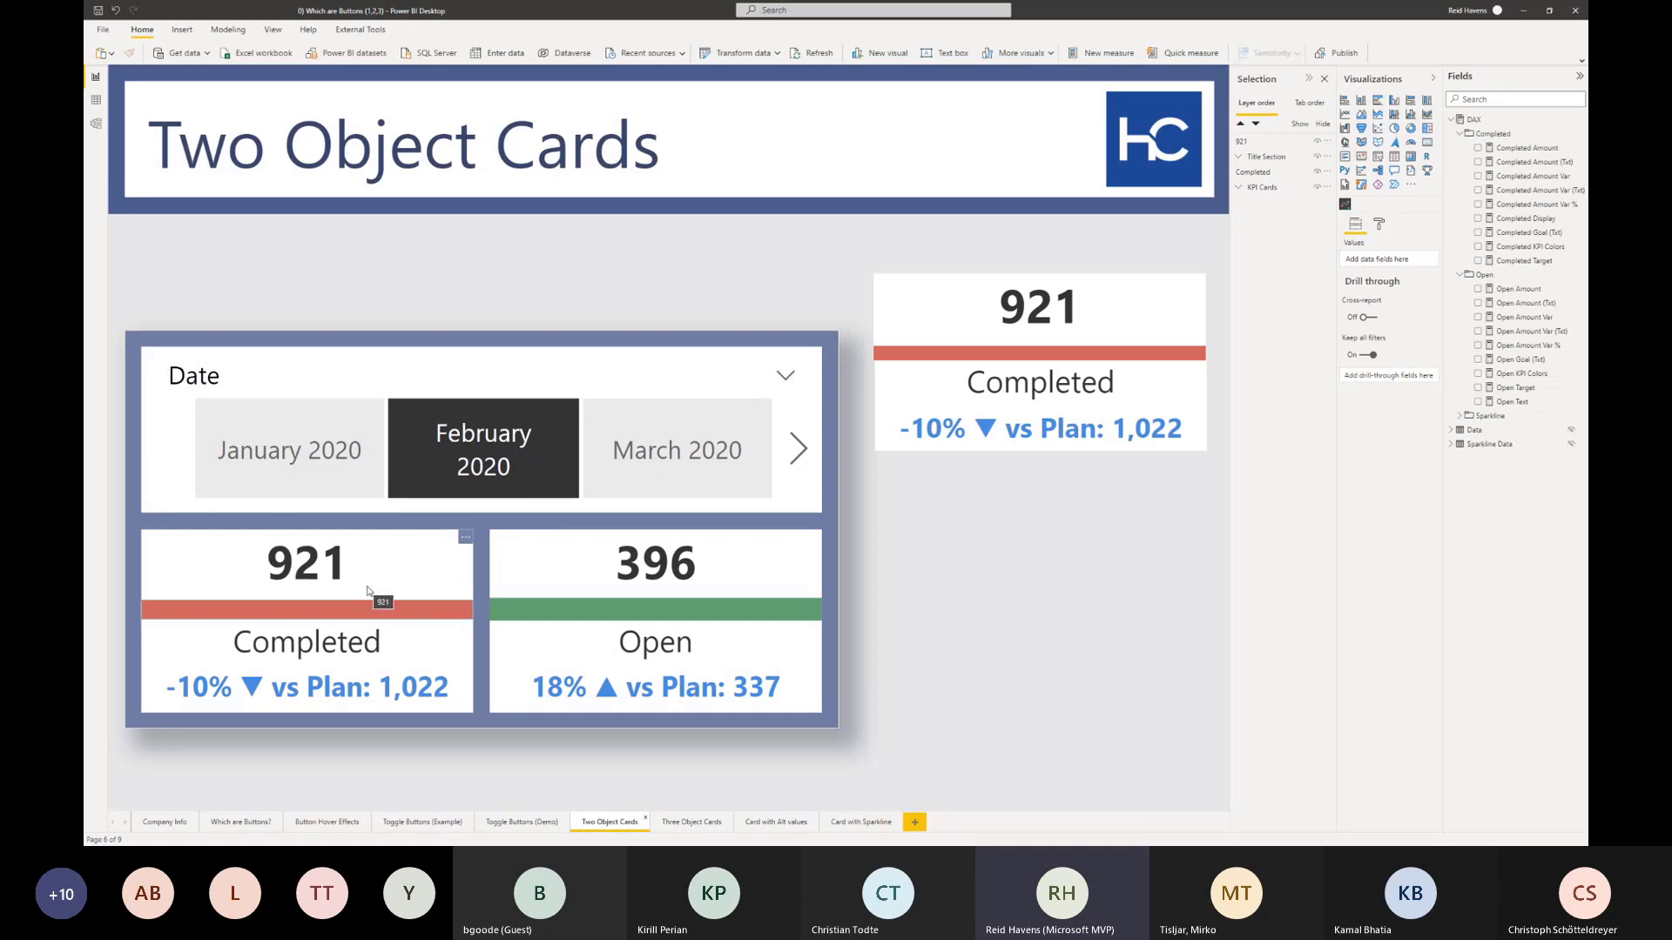
left_click(690, 823)
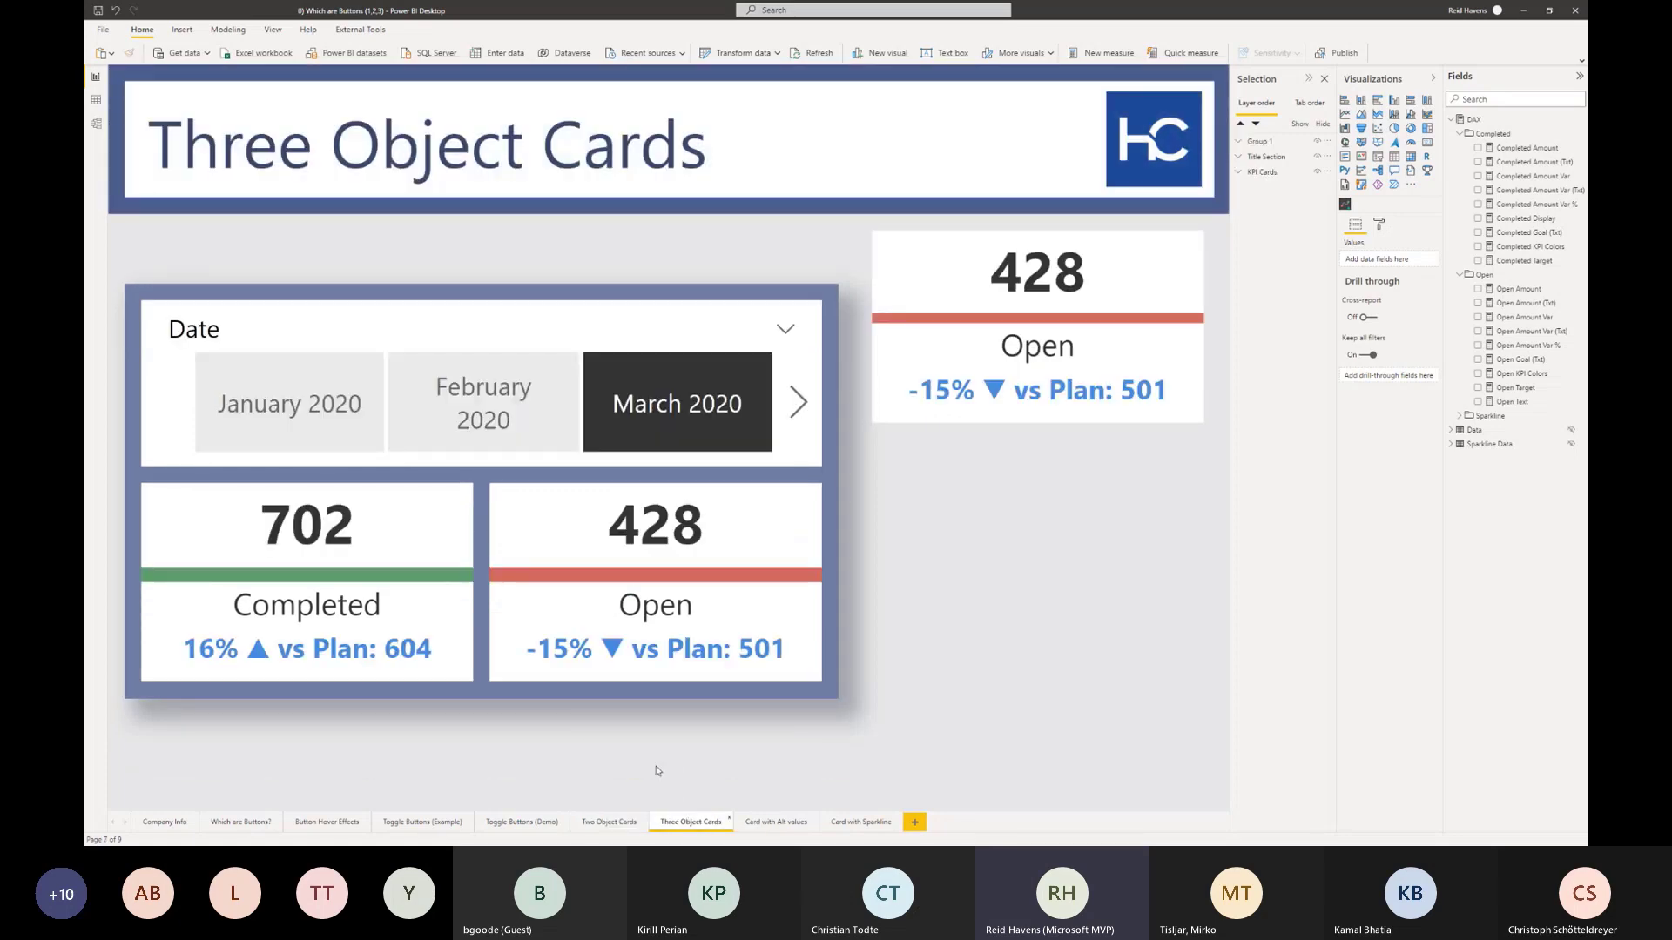
- On the Card with Alt values page, append "(i)" to the Open Sales button's title text
left_click(776, 823)
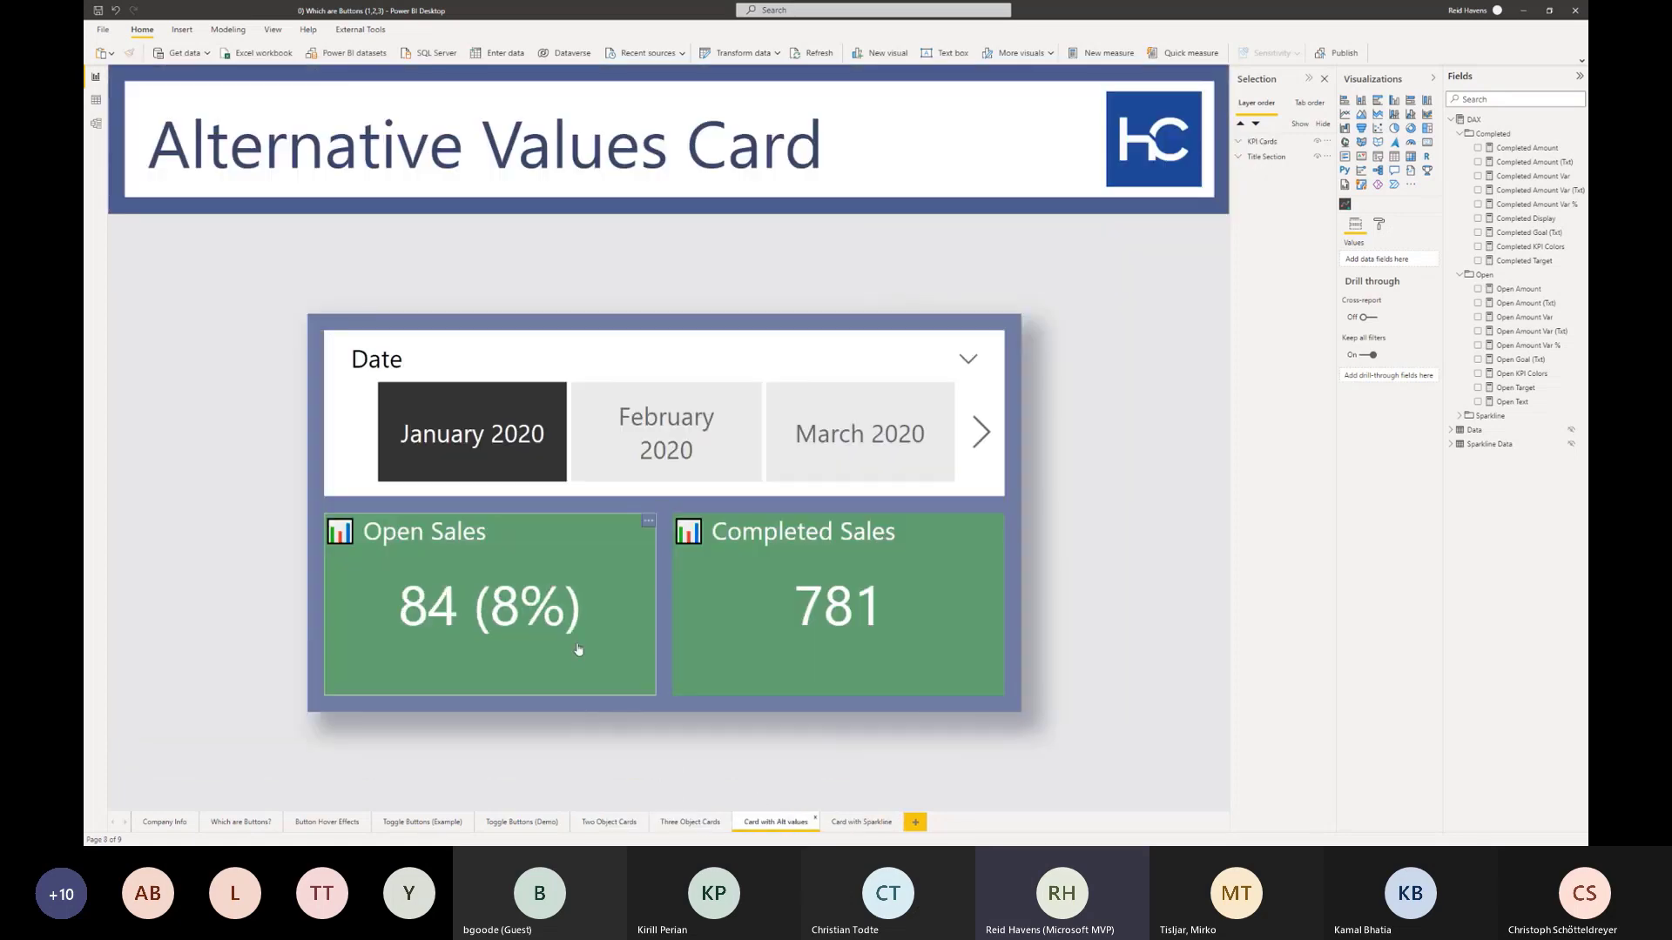
mouse_move(563, 638)
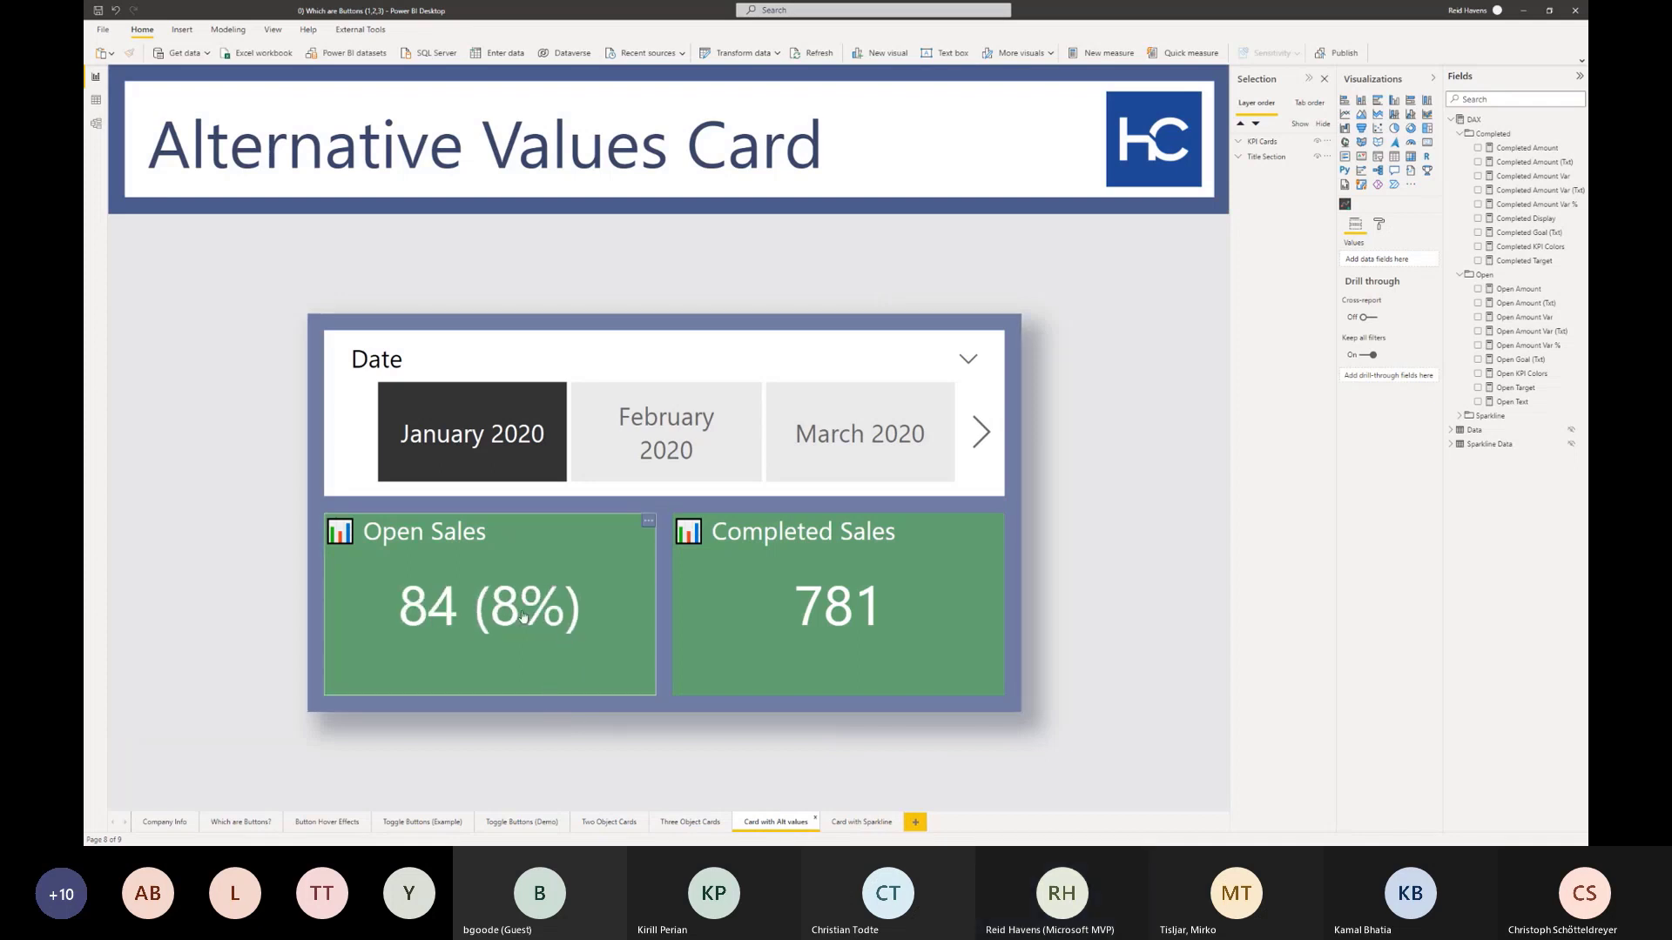
left_click(462, 575)
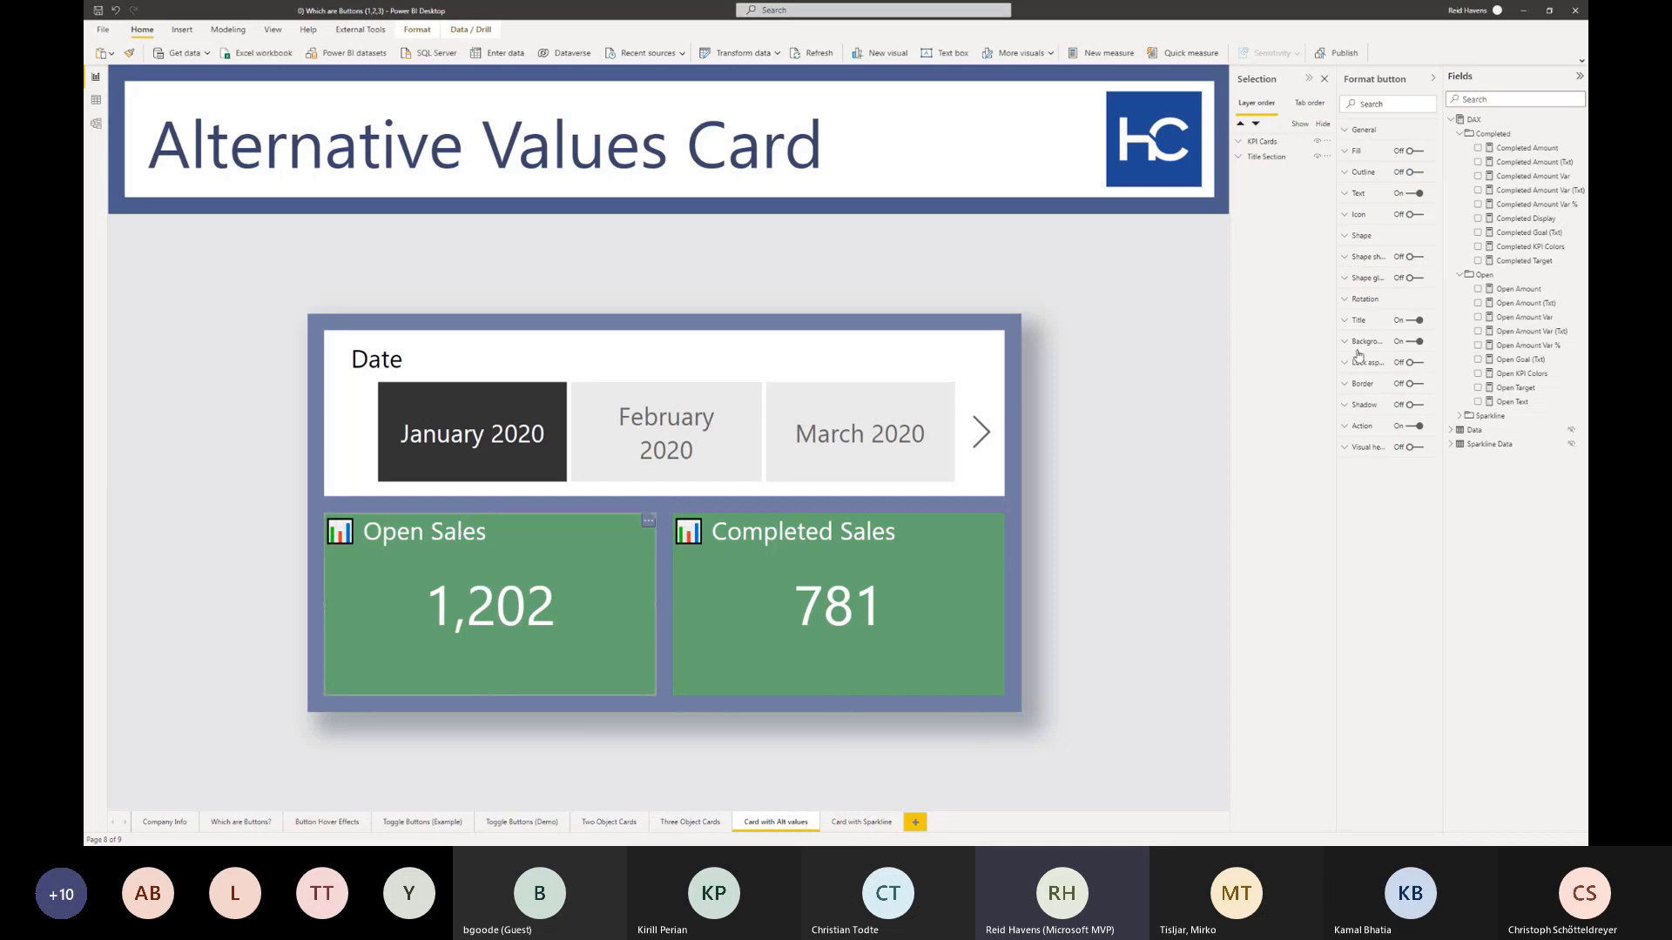
left_click(1383, 321)
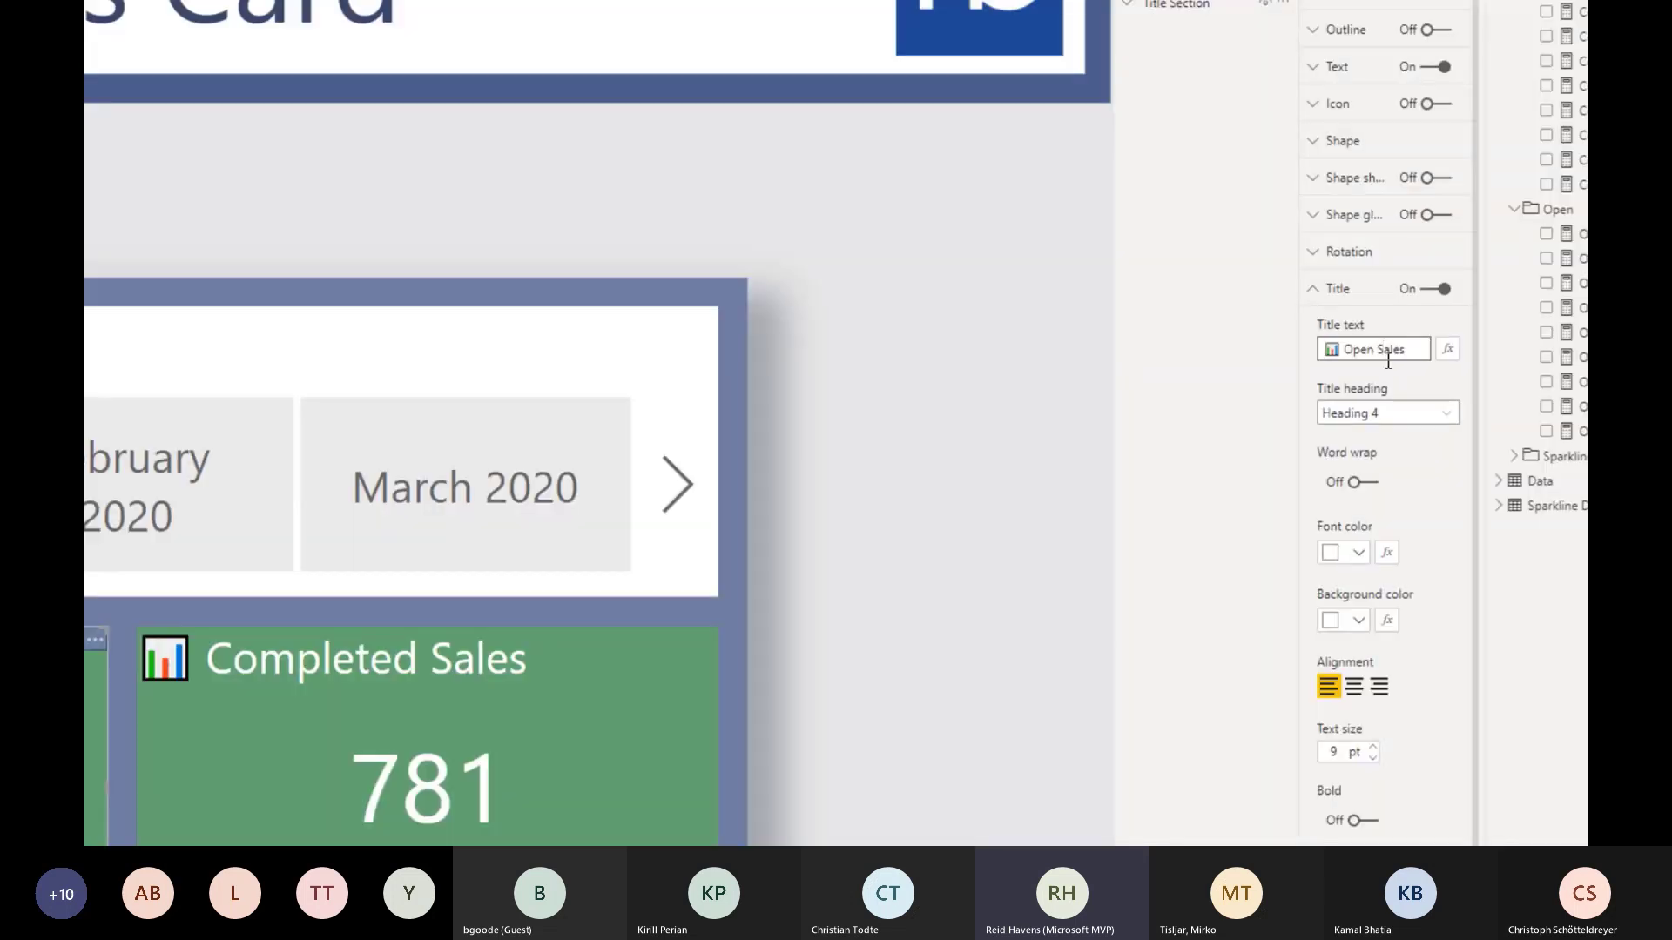
key("super+period")
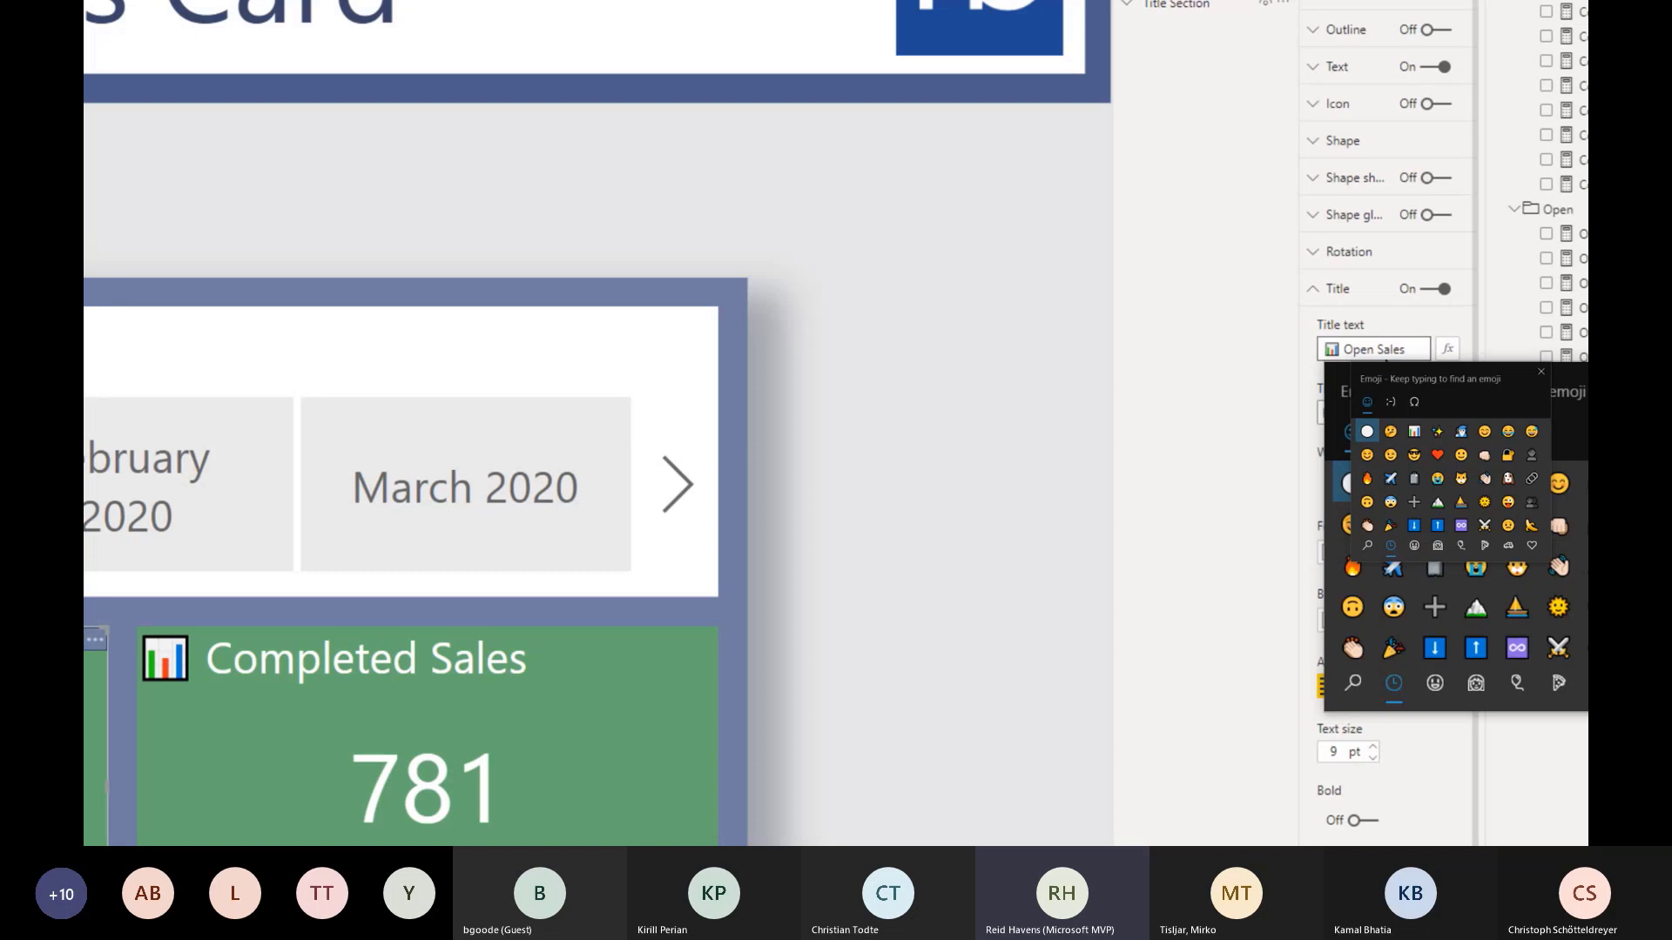
key("Escape")
type("(i)")
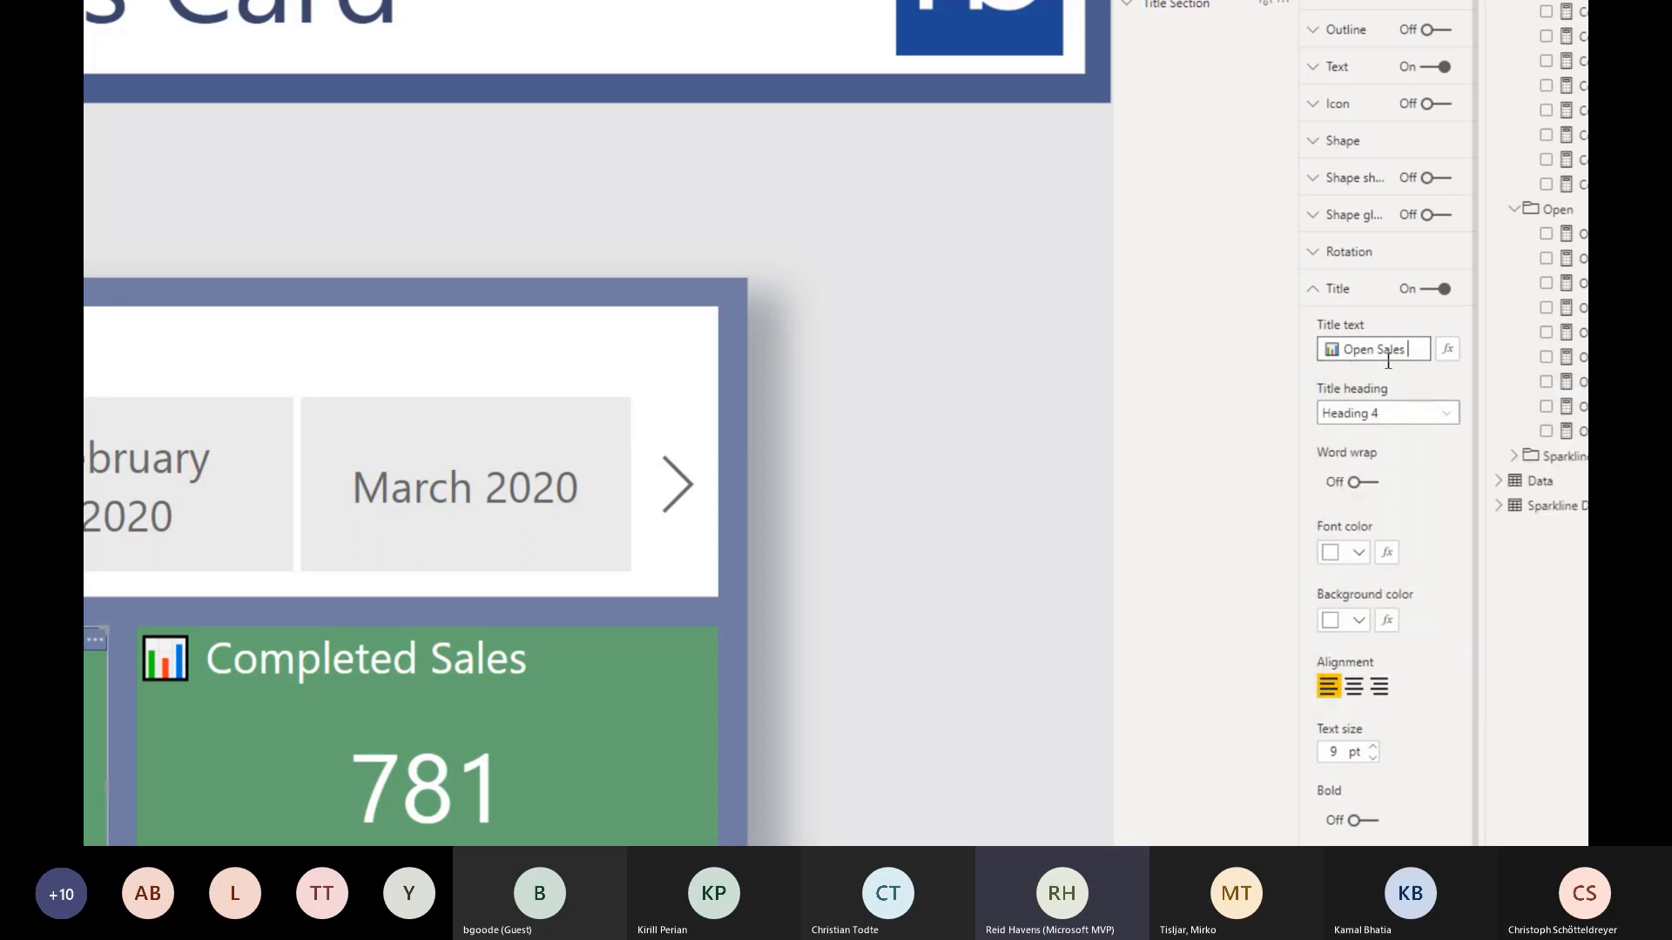
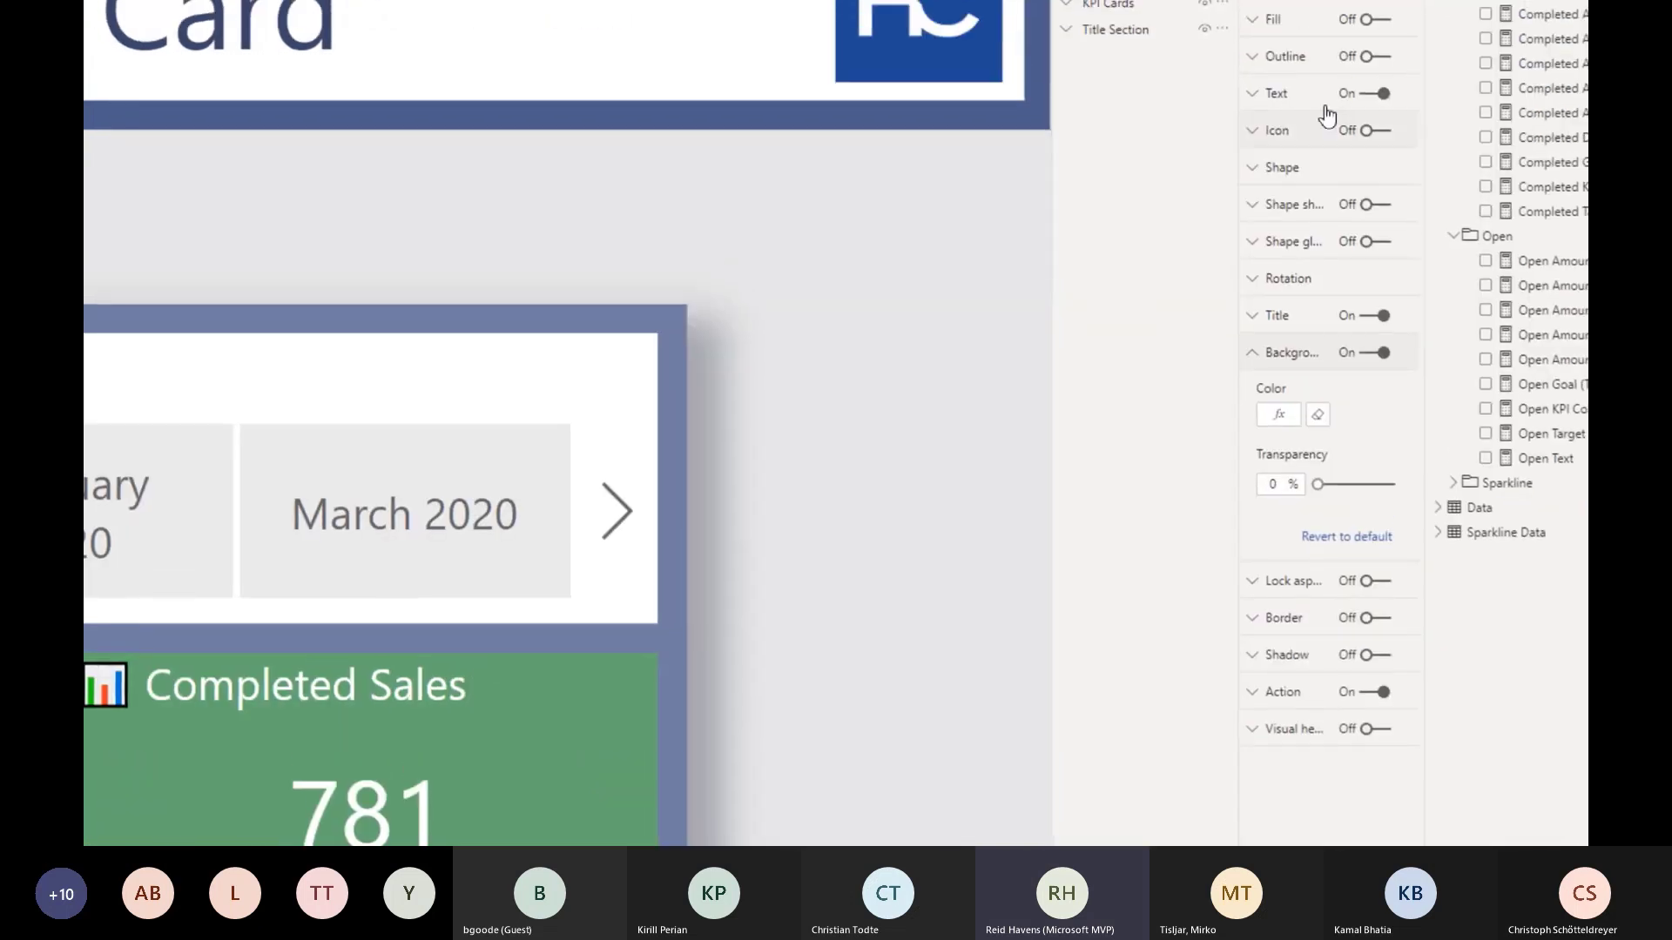
- Examine the Open Sales button's Shape settings and switch its fill on and back off
left_click(1258, 118)
left_click(1302, 127)
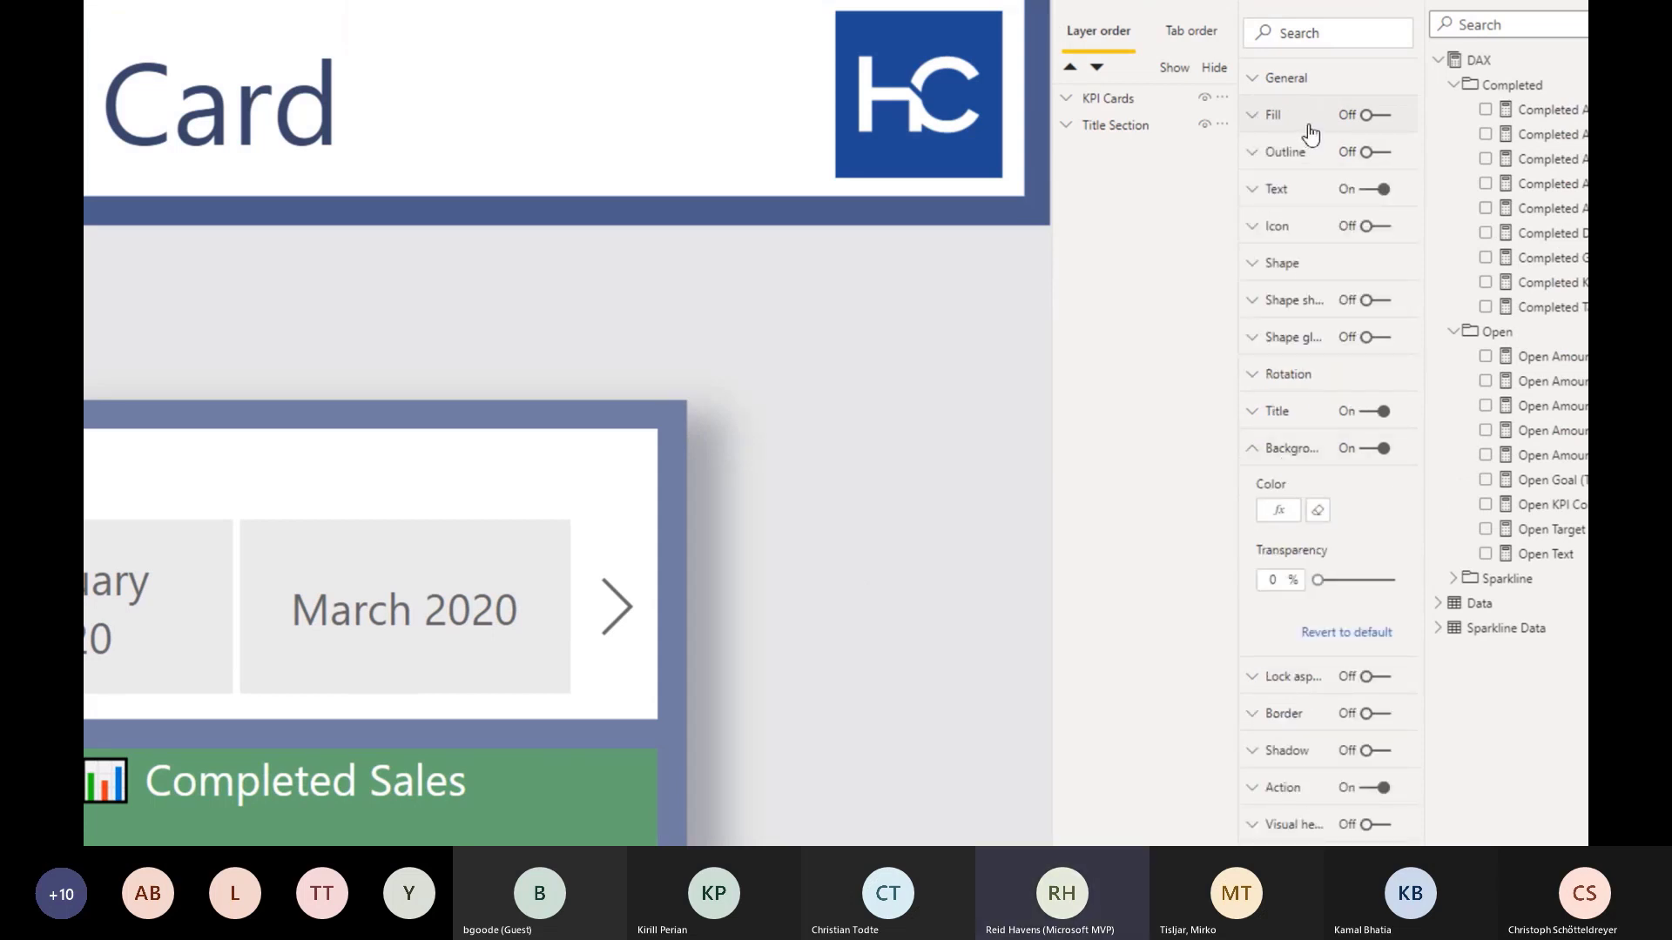
left_click(1285, 263)
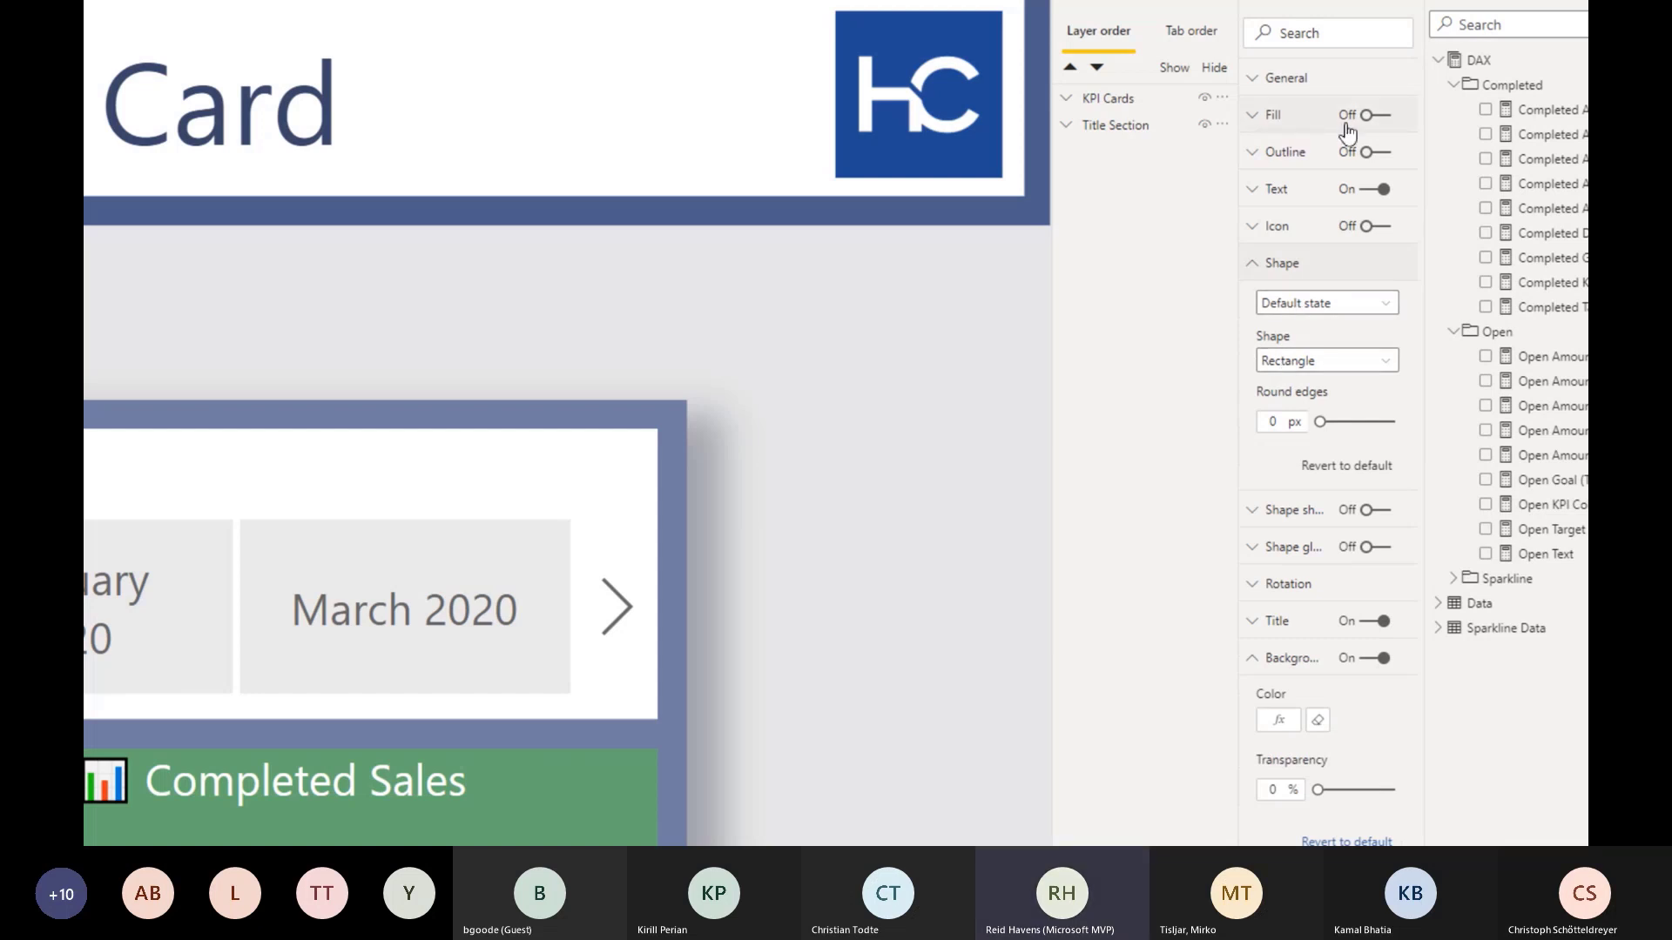
left_click(1372, 118)
left_click(1374, 117)
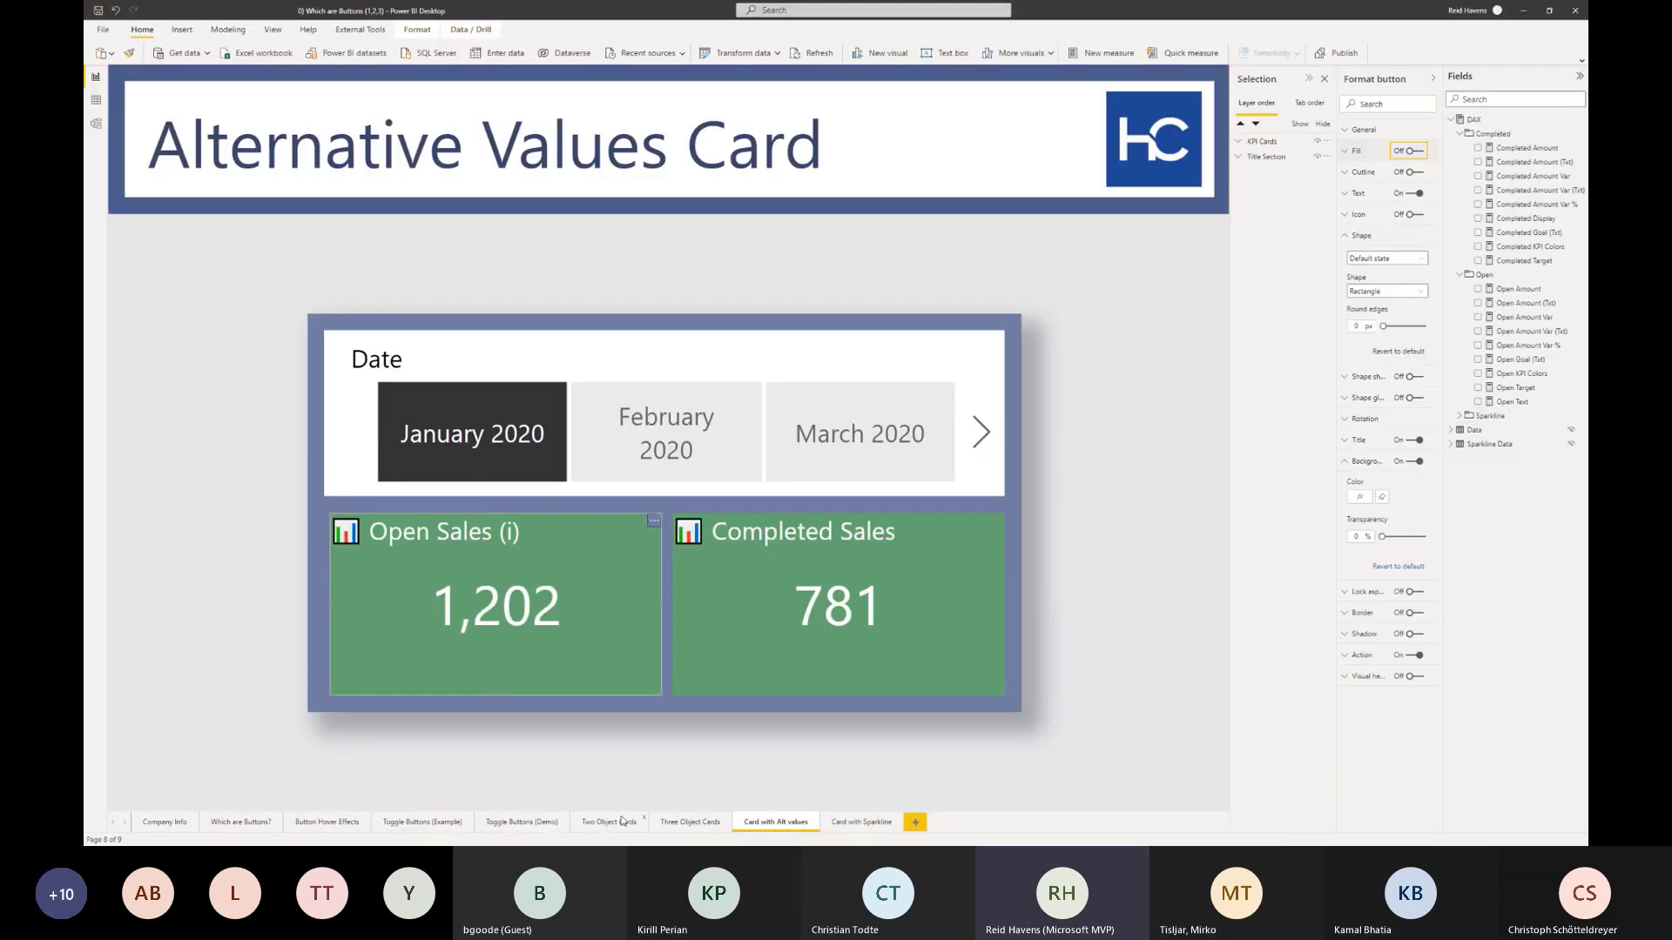
- View the Two Object Cards and Toggle Buttons (Example) pages, select the toggle button's label, and return to Card with Alt values
left_click(621, 822)
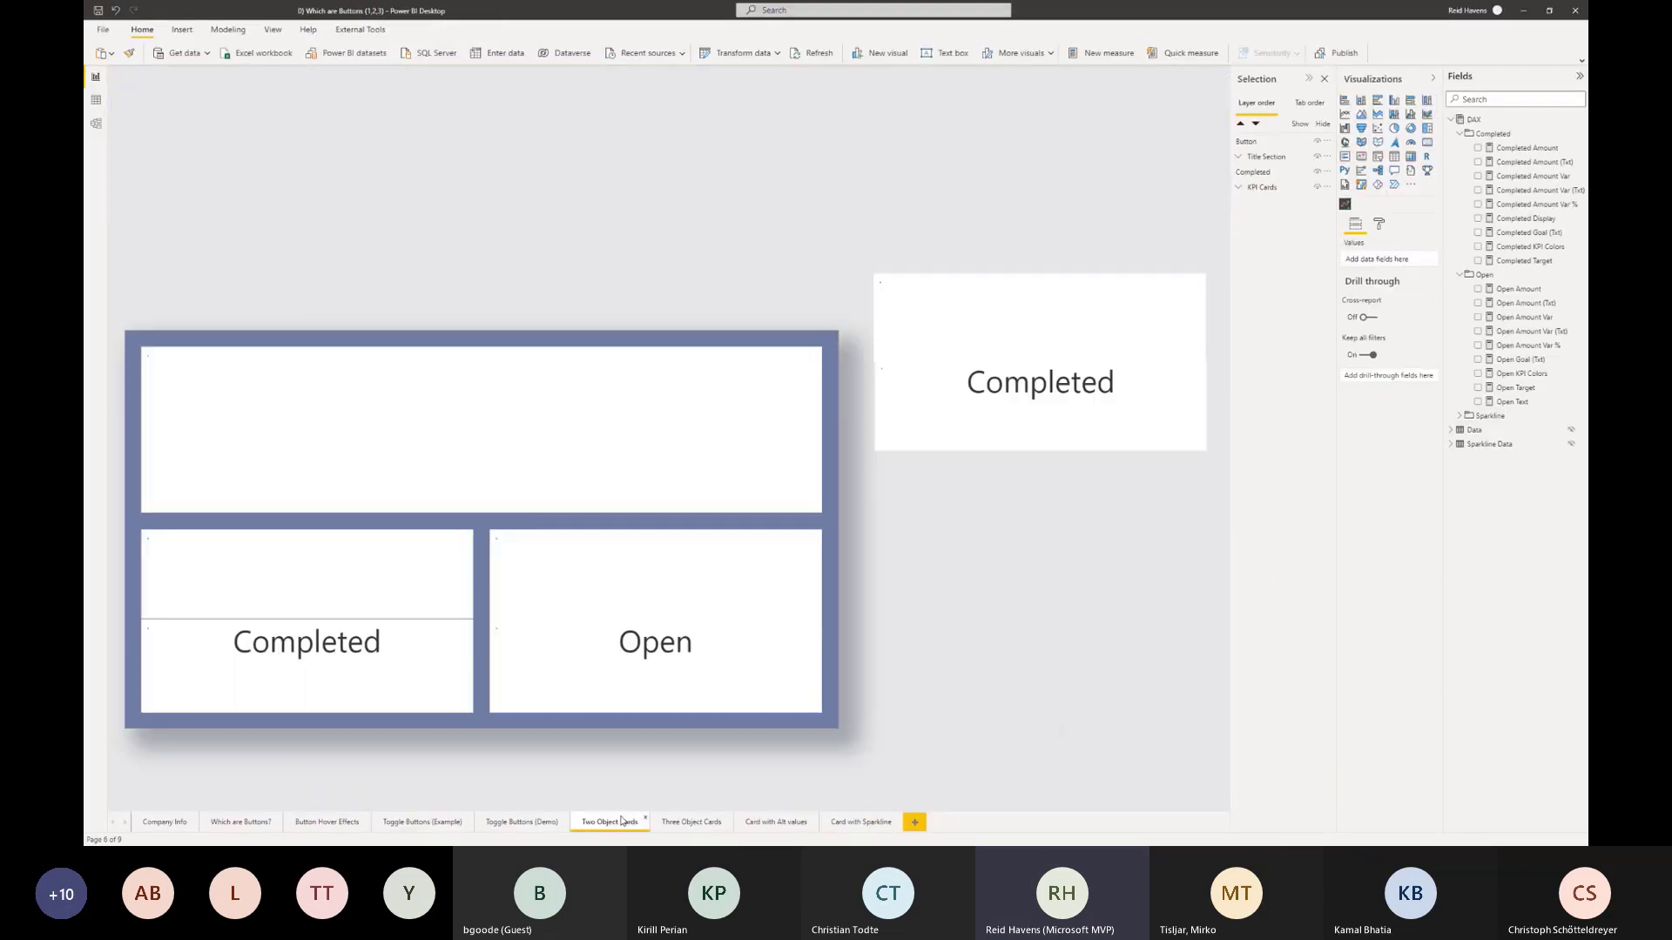
left_click(438, 823)
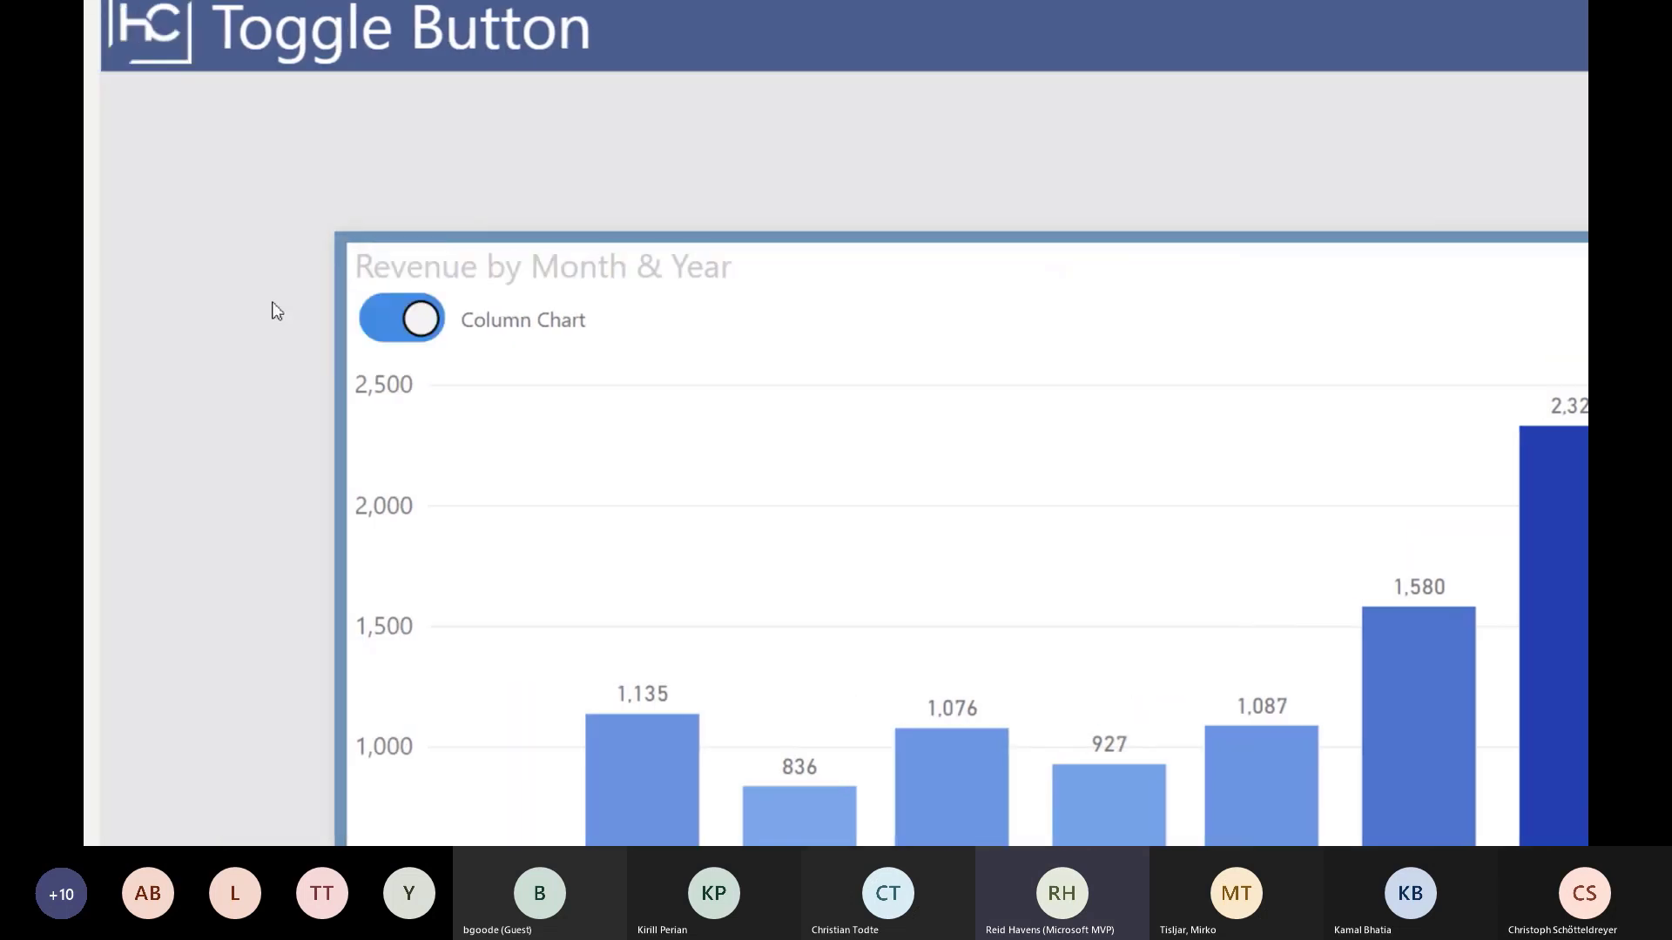
left_click(271, 334)
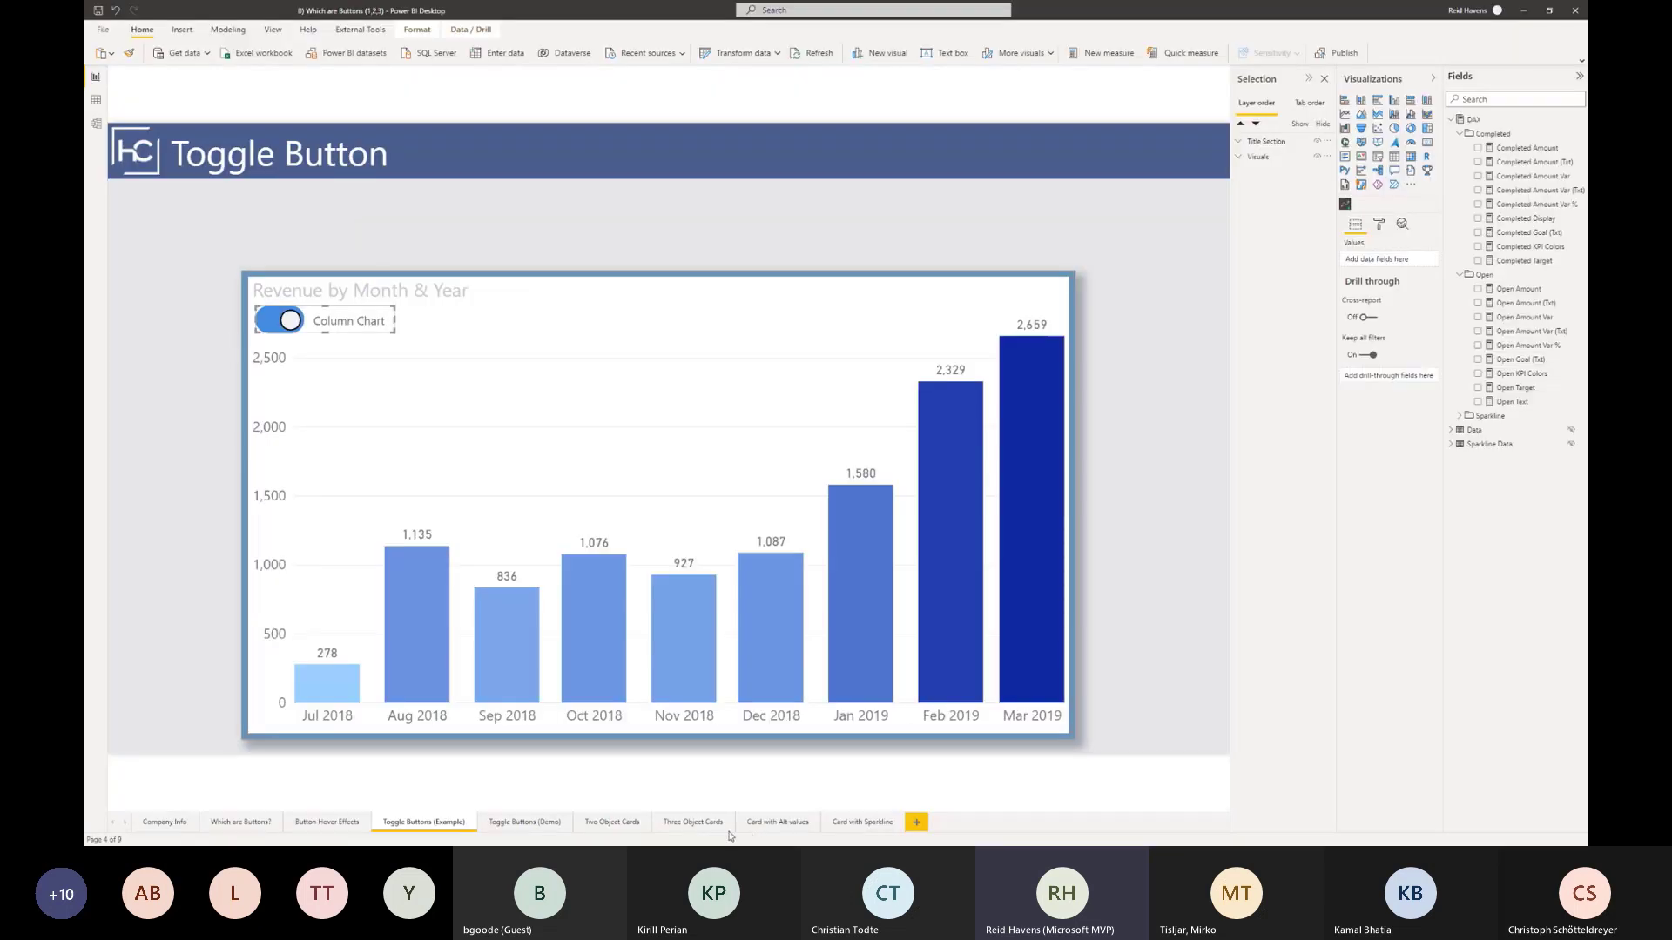
left_click(768, 824)
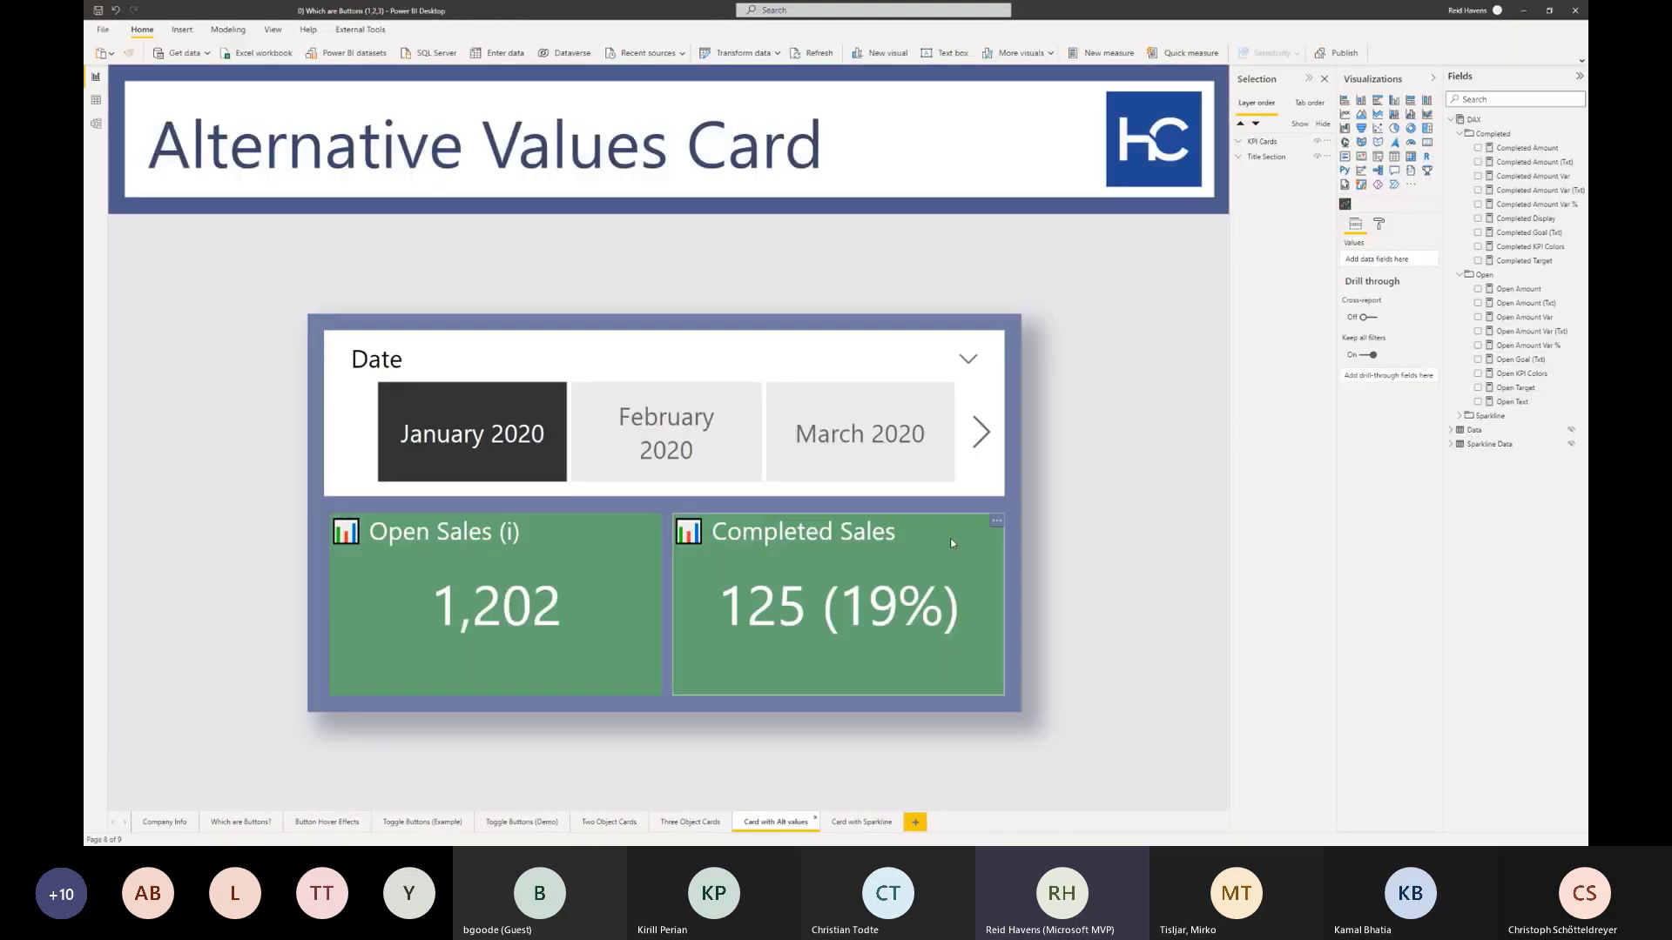
- Check the Open Sales button's background settings and its alternate hover value
left_click(608, 543)
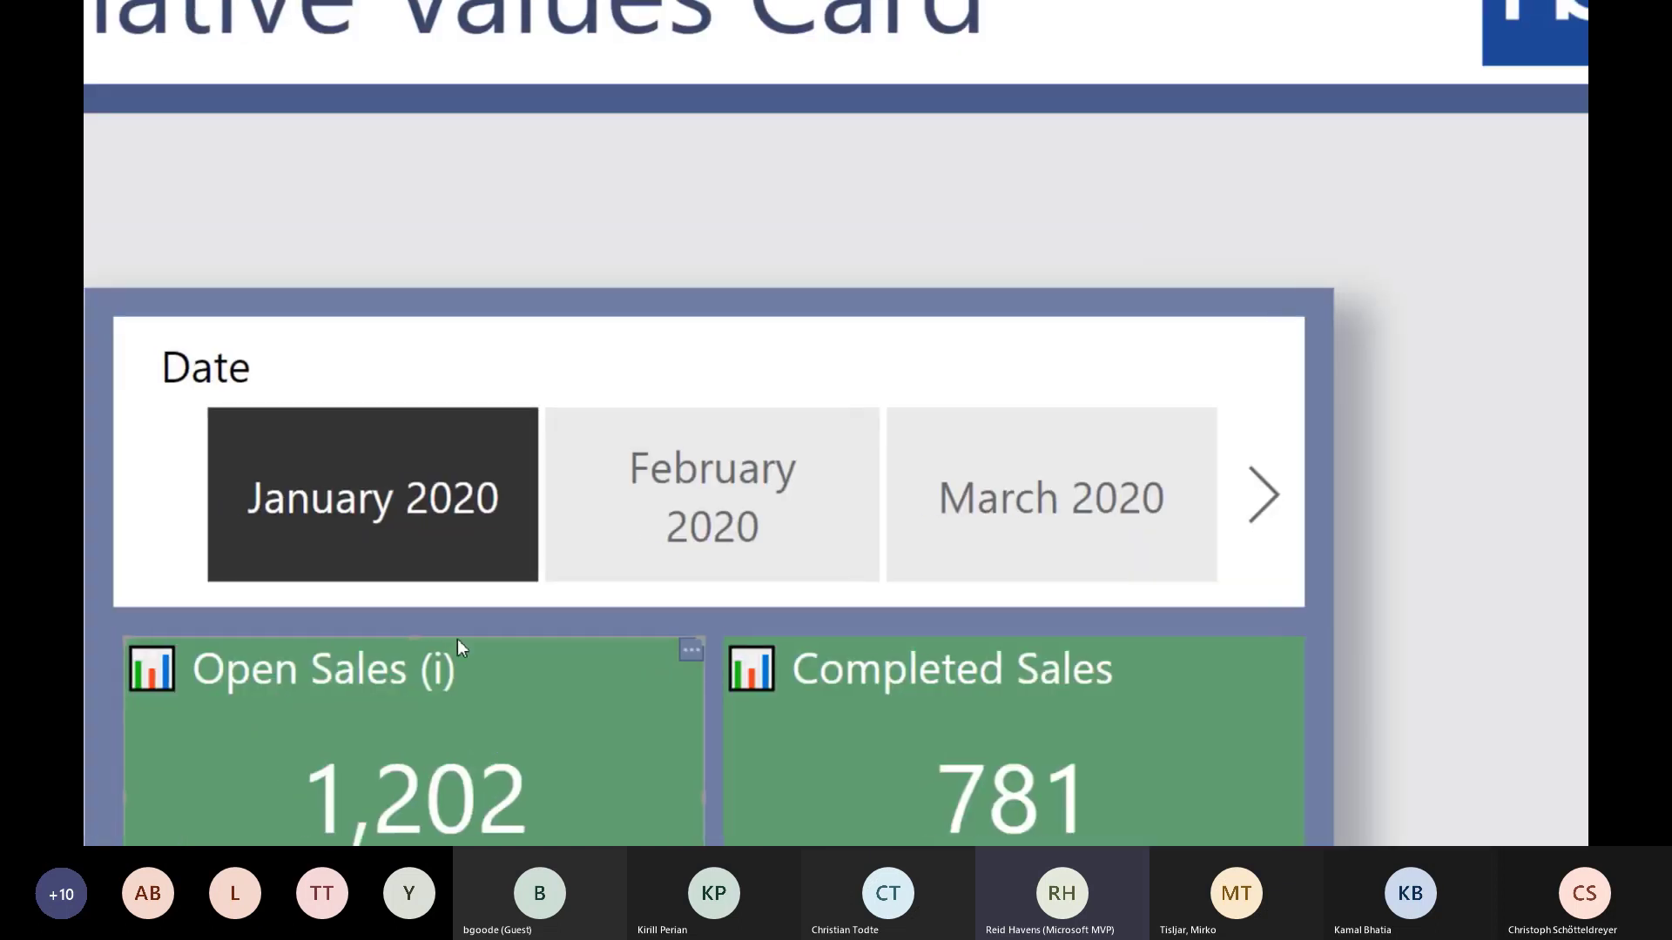
mouse_move(649, 725)
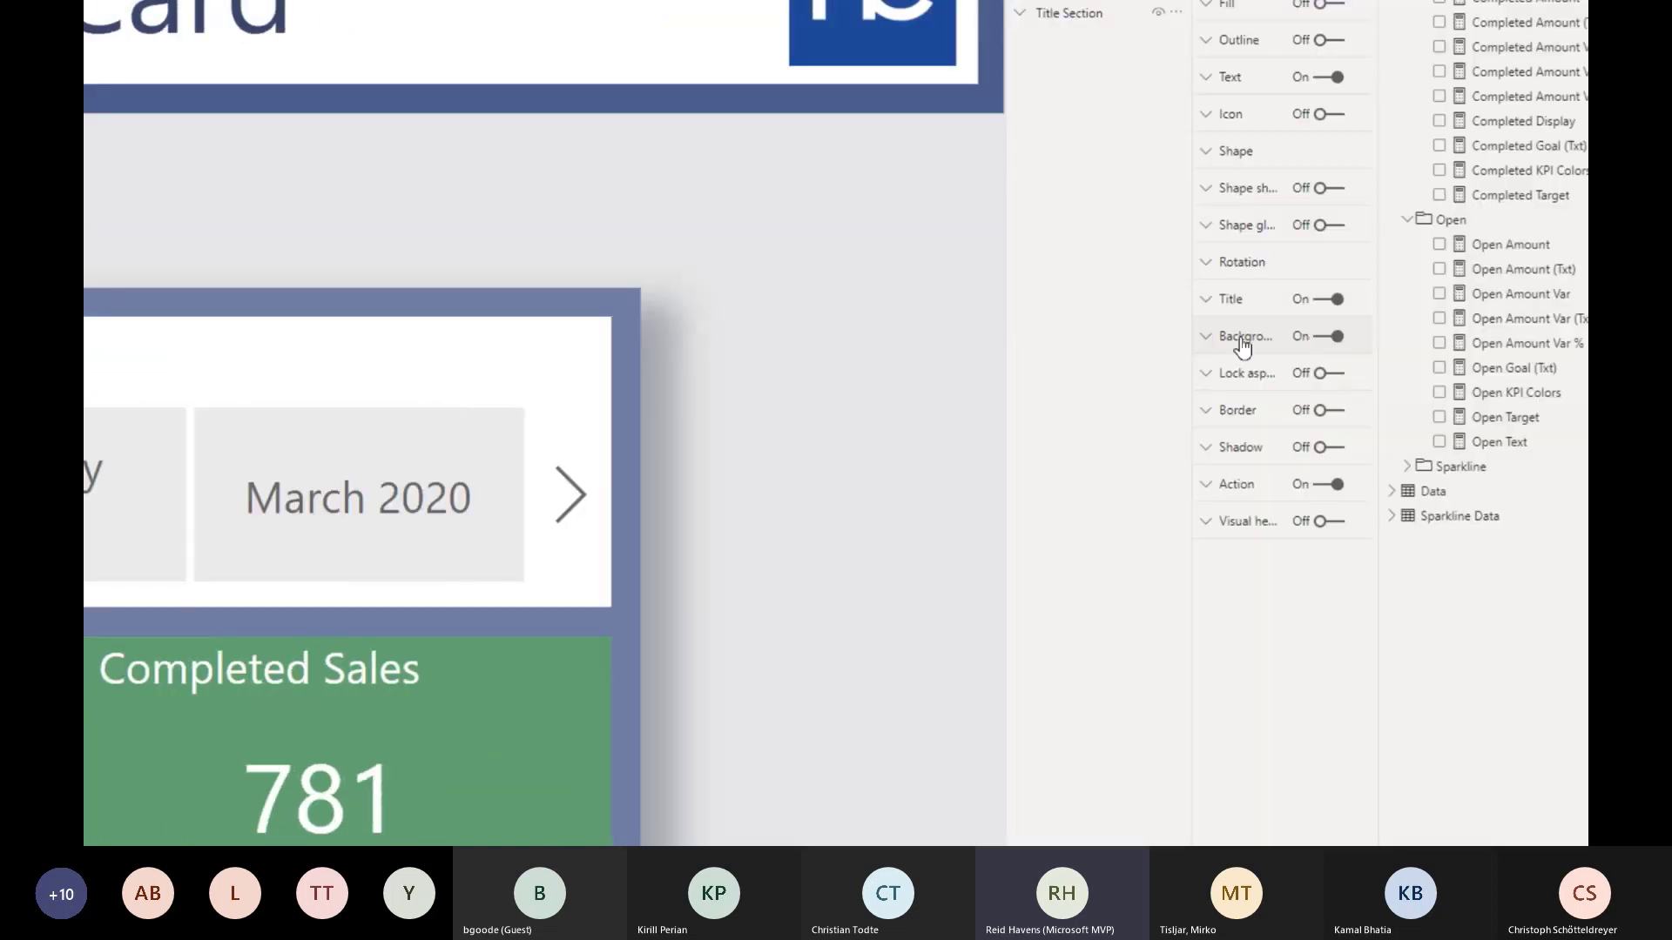
left_click(1241, 342)
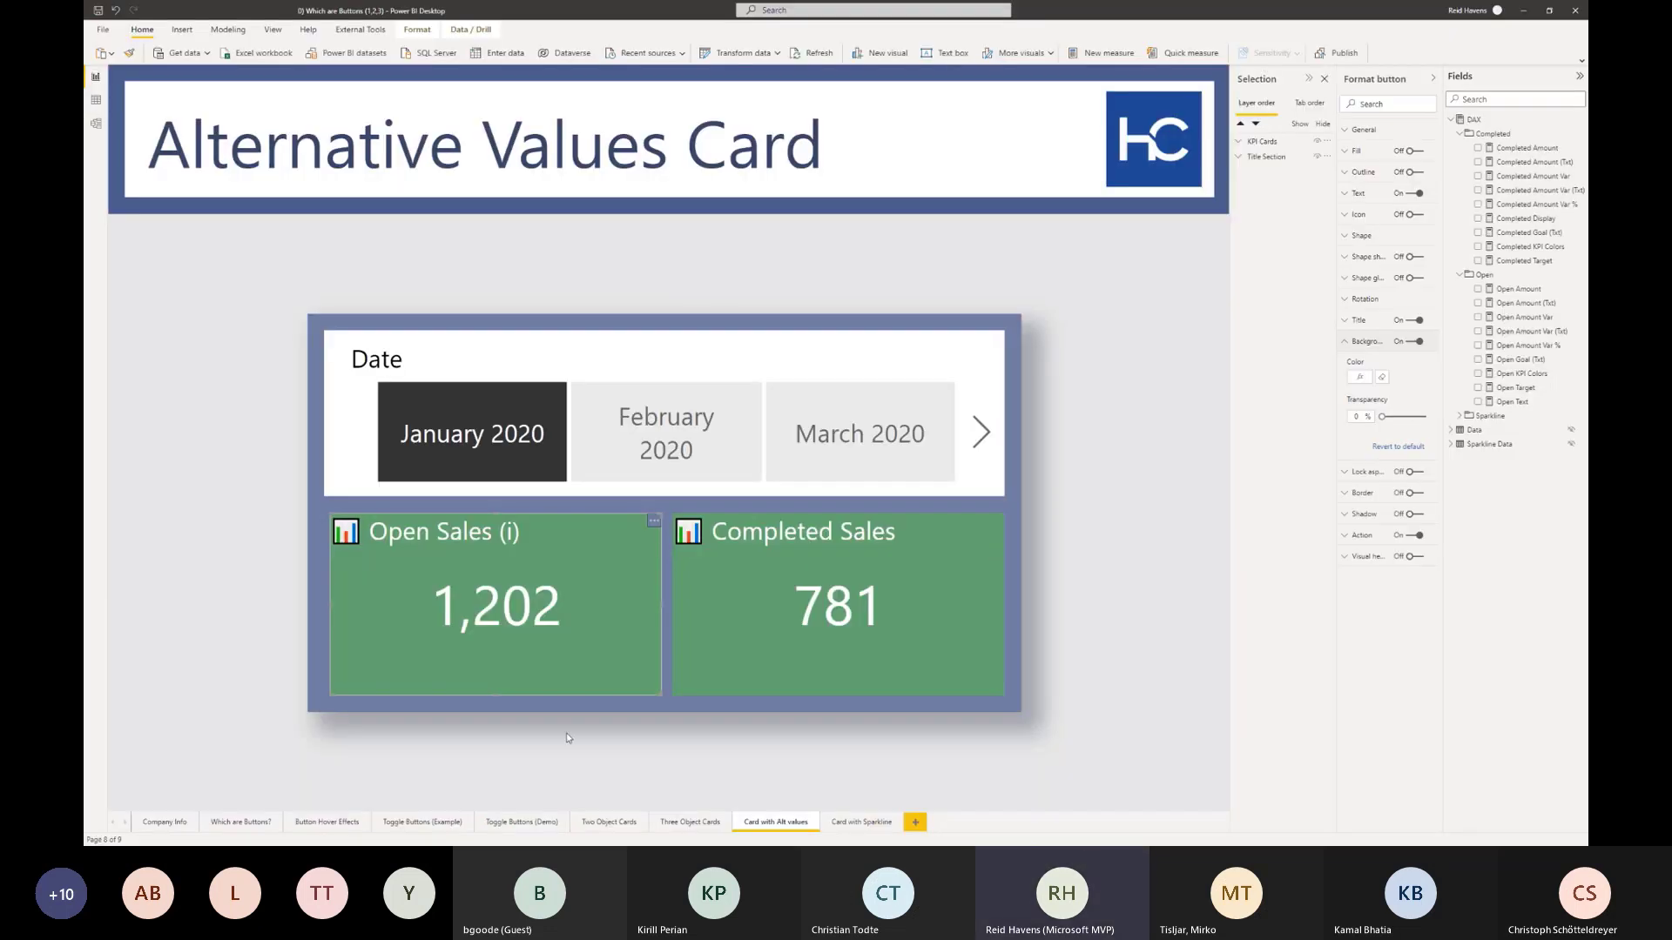
left_click(566, 733)
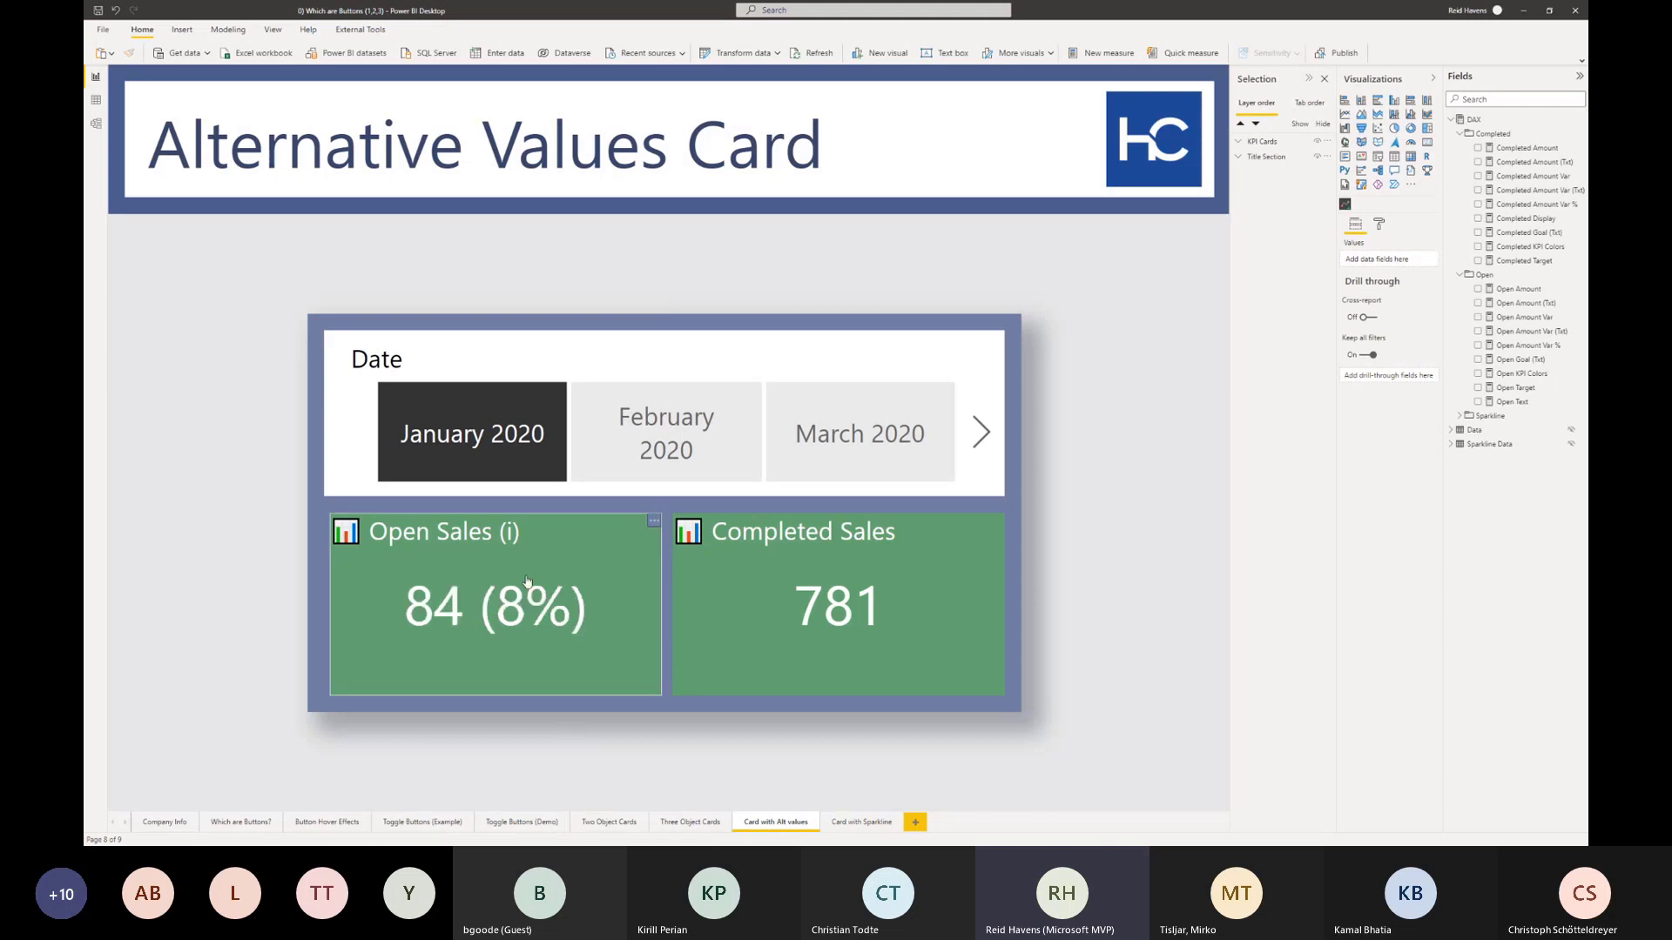
left_click(526, 540)
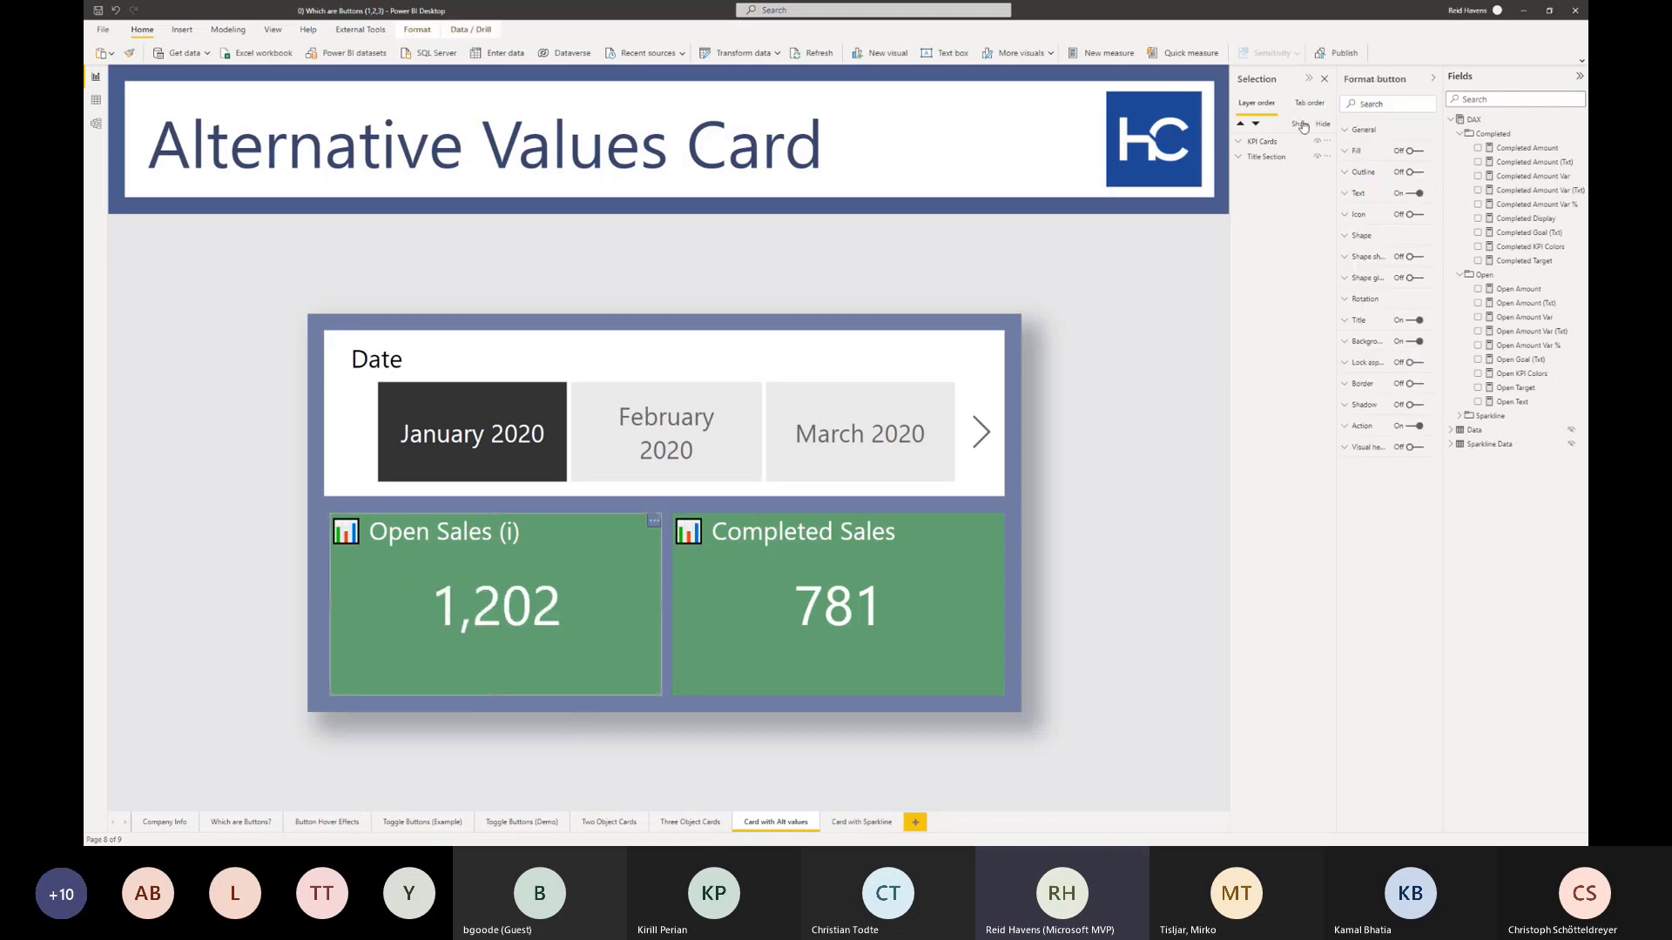
- Add an empty card visual, shrink it and place it beside the KPI cards for comparison, and delete it
left_click(1045, 440)
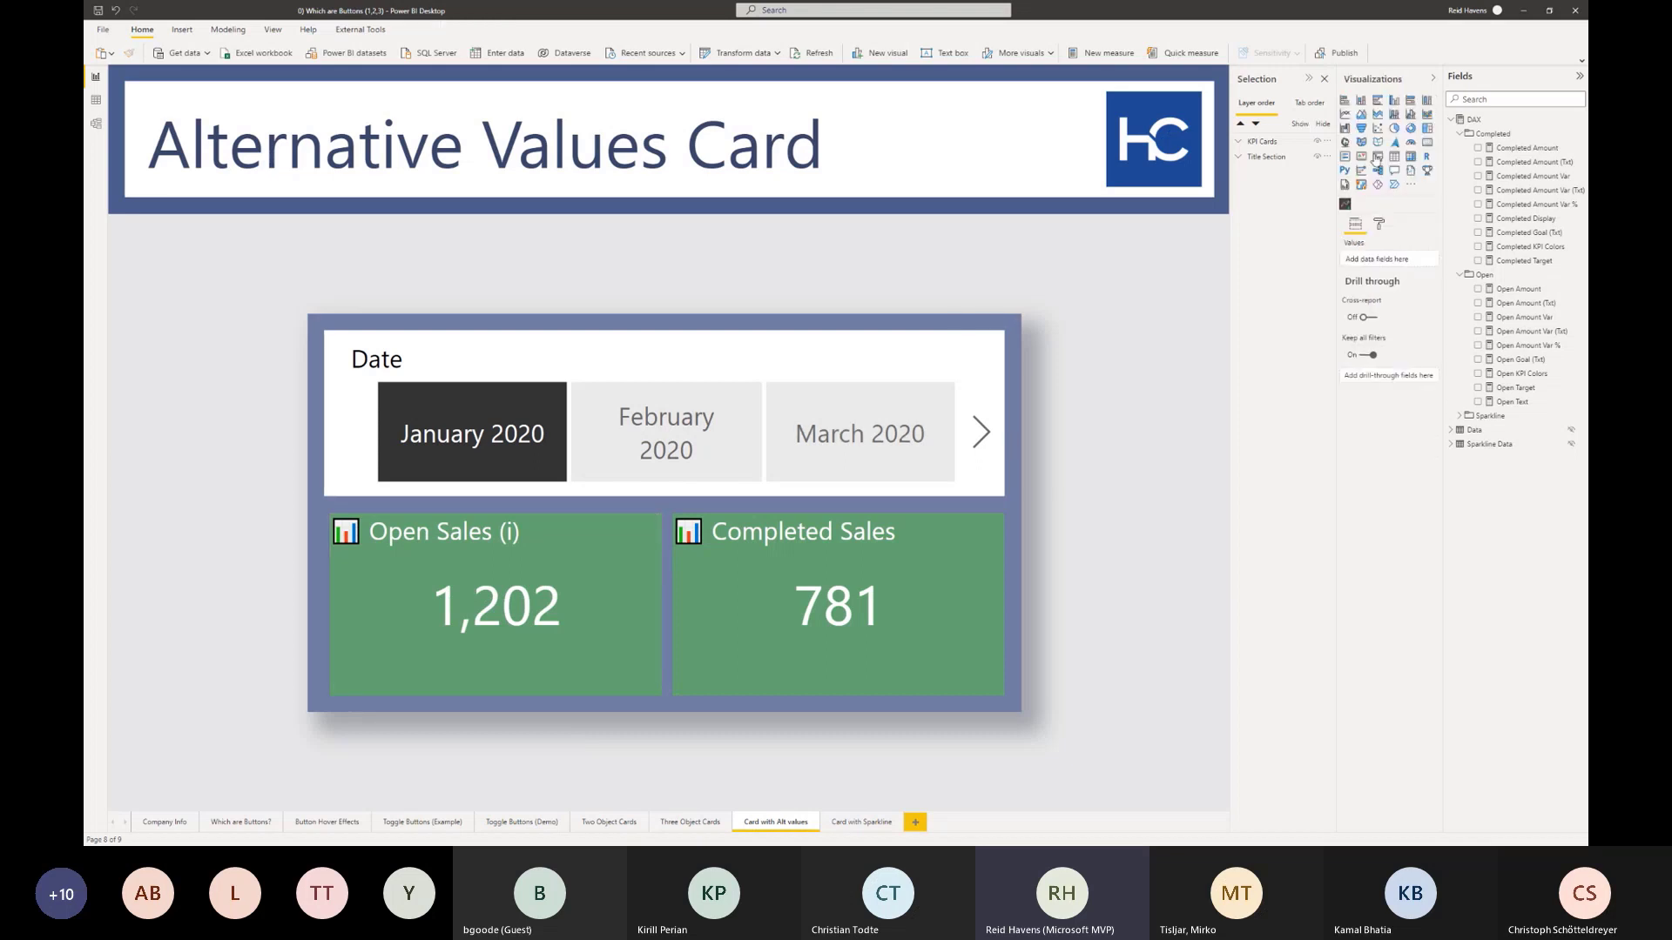
left_click(1425, 144)
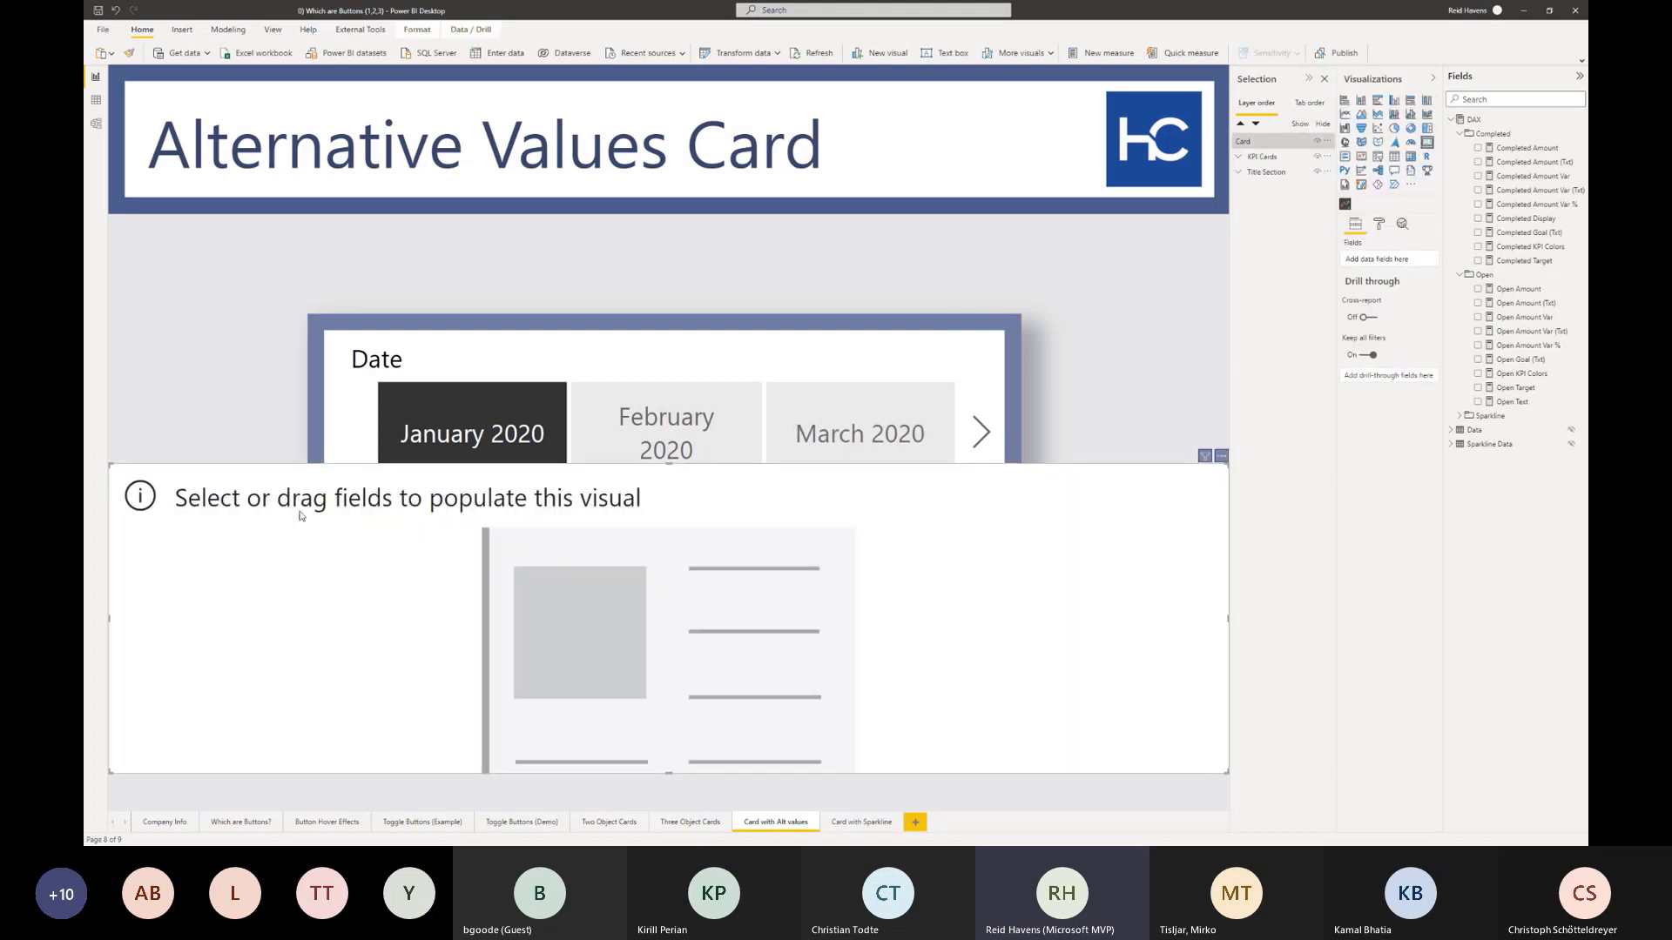
left_click_drag(113, 475, 1013, 513)
left_click_drag(1104, 565, 1094, 300)
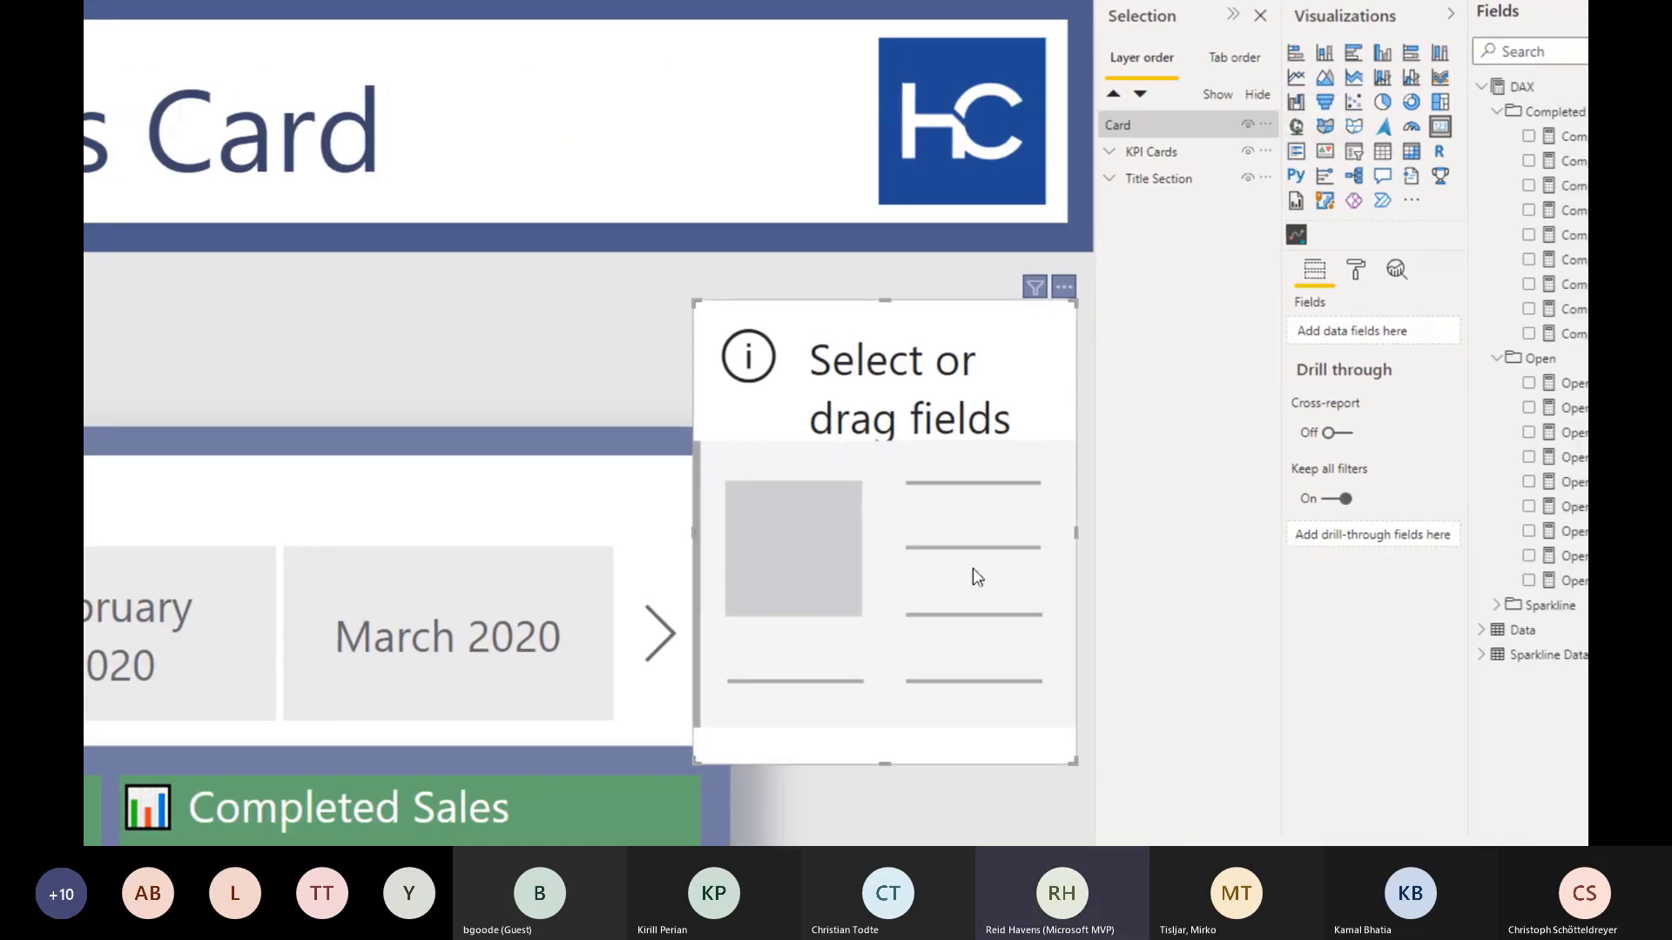
left_click(533, 302)
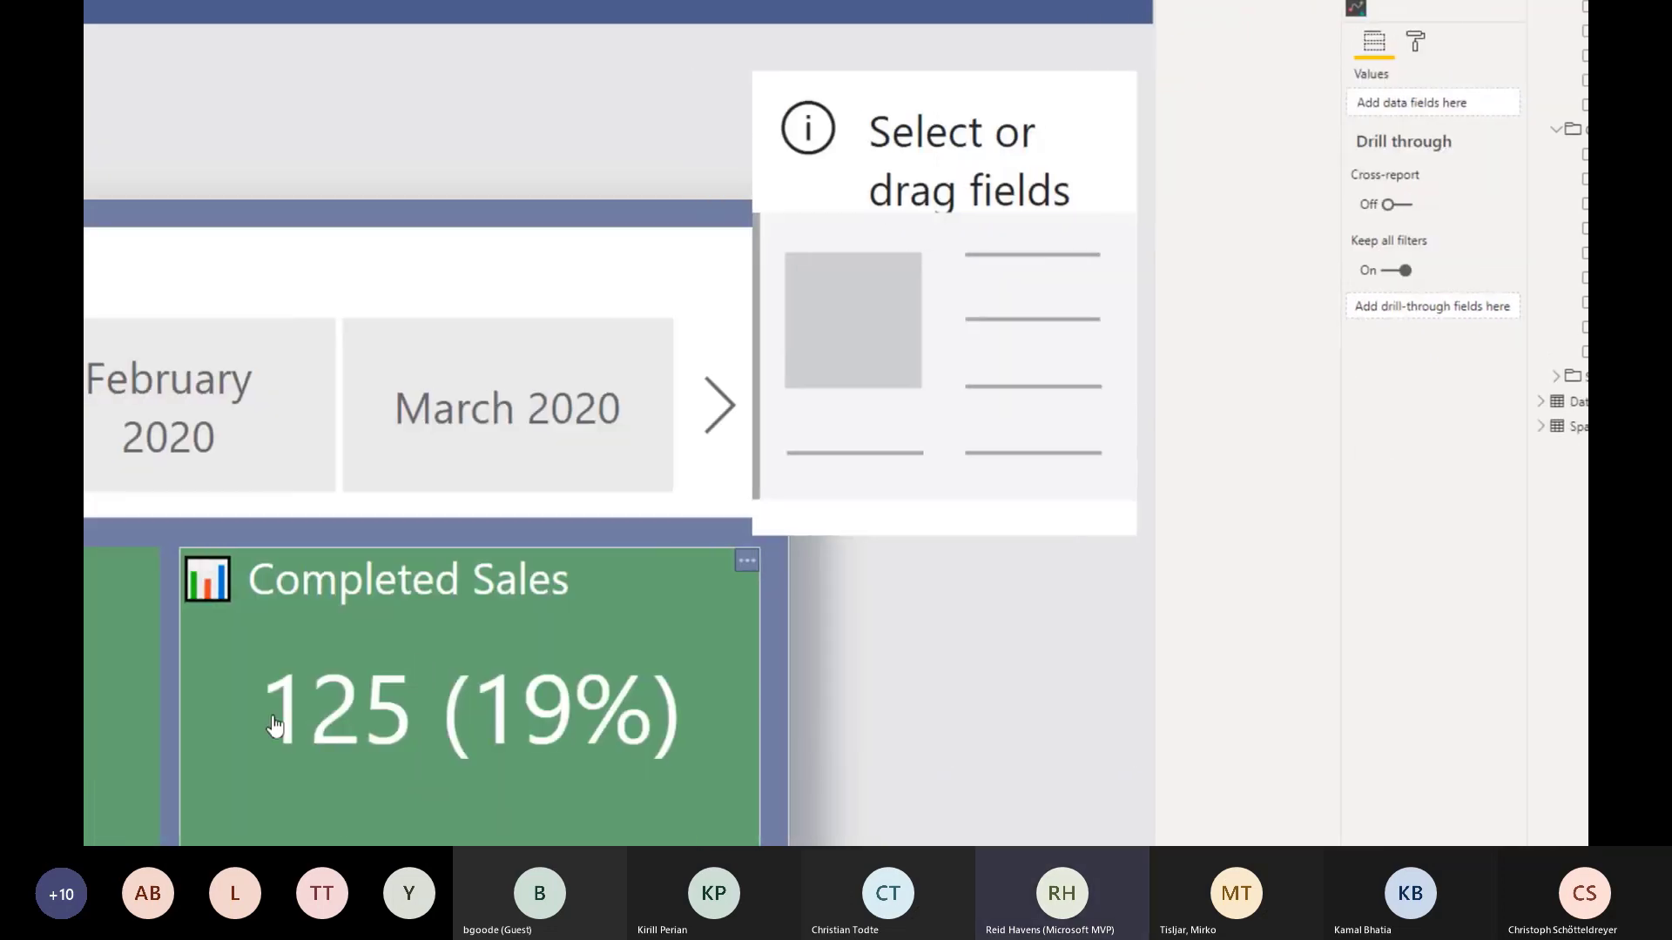
left_click(1024, 196)
key("Delete")
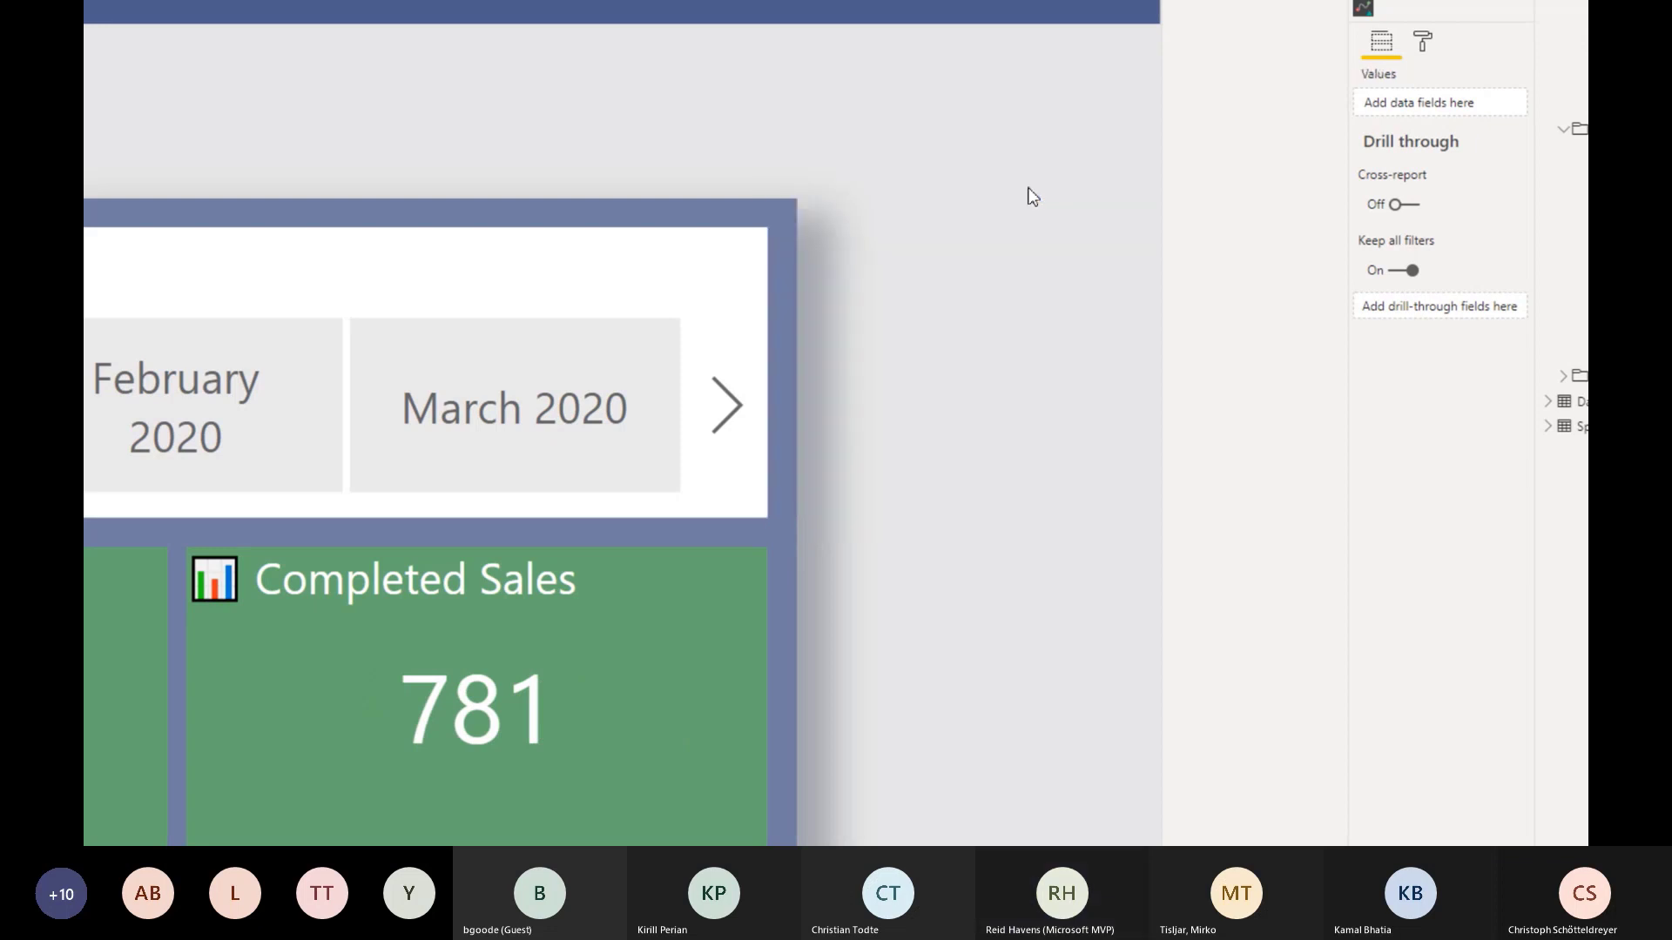
- Turn on the Open Sales button's visual header and enable its visual header tooltip icon
mouse_move(460, 647)
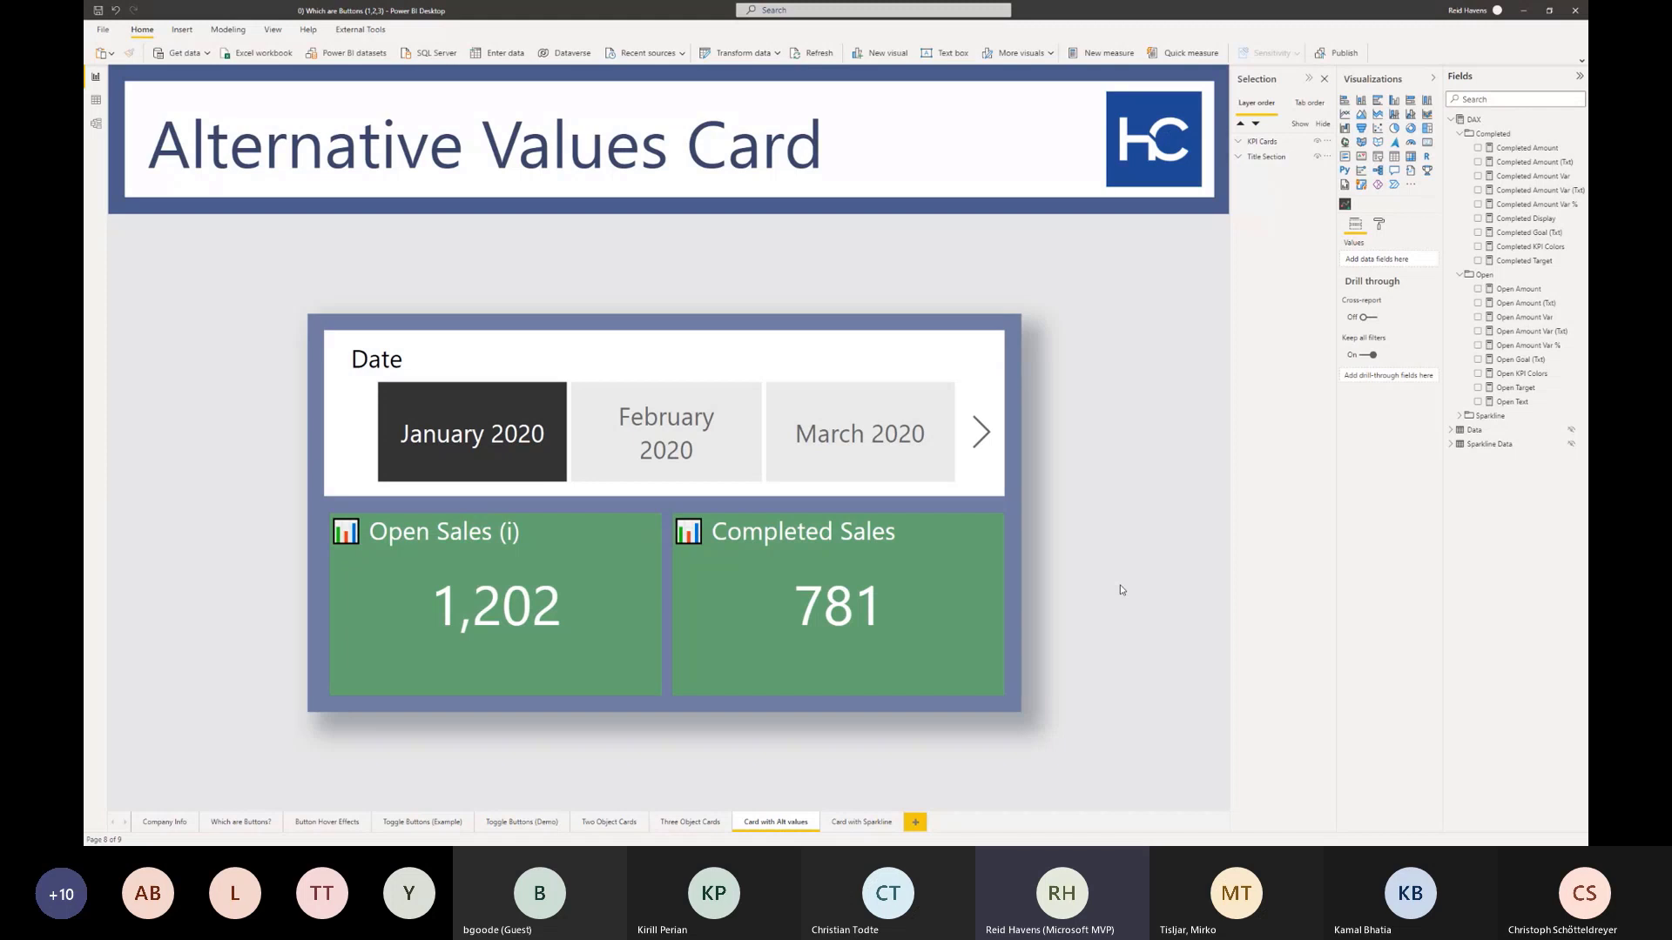
left_click(578, 541)
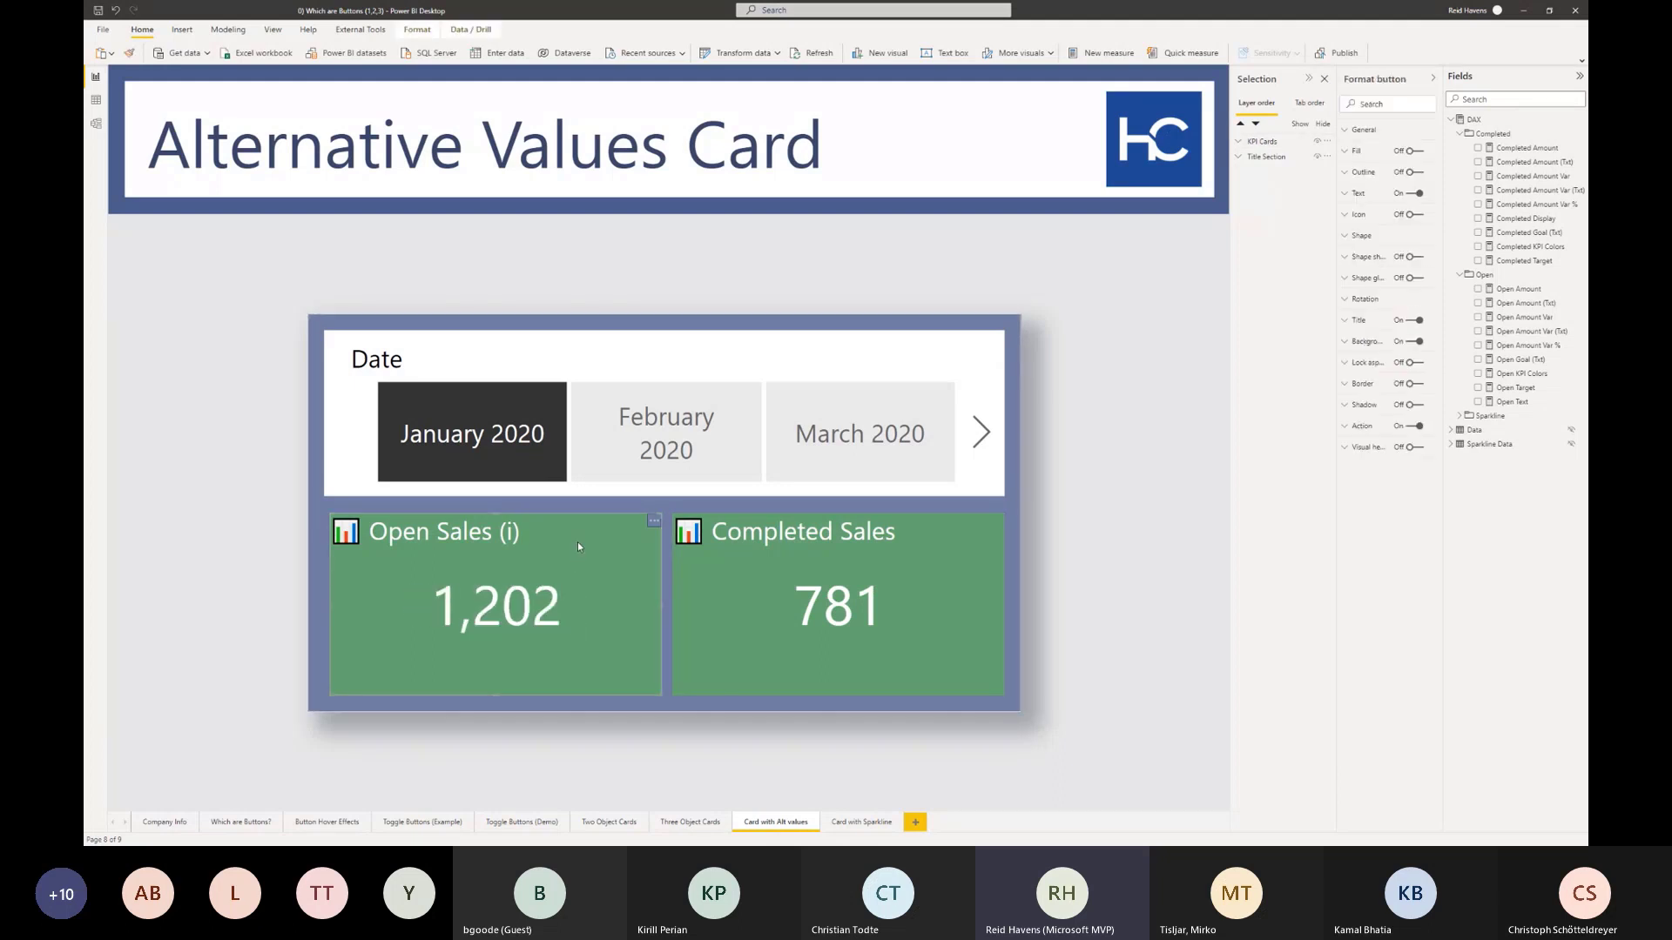
left_click(1356, 451)
left_click(1408, 447)
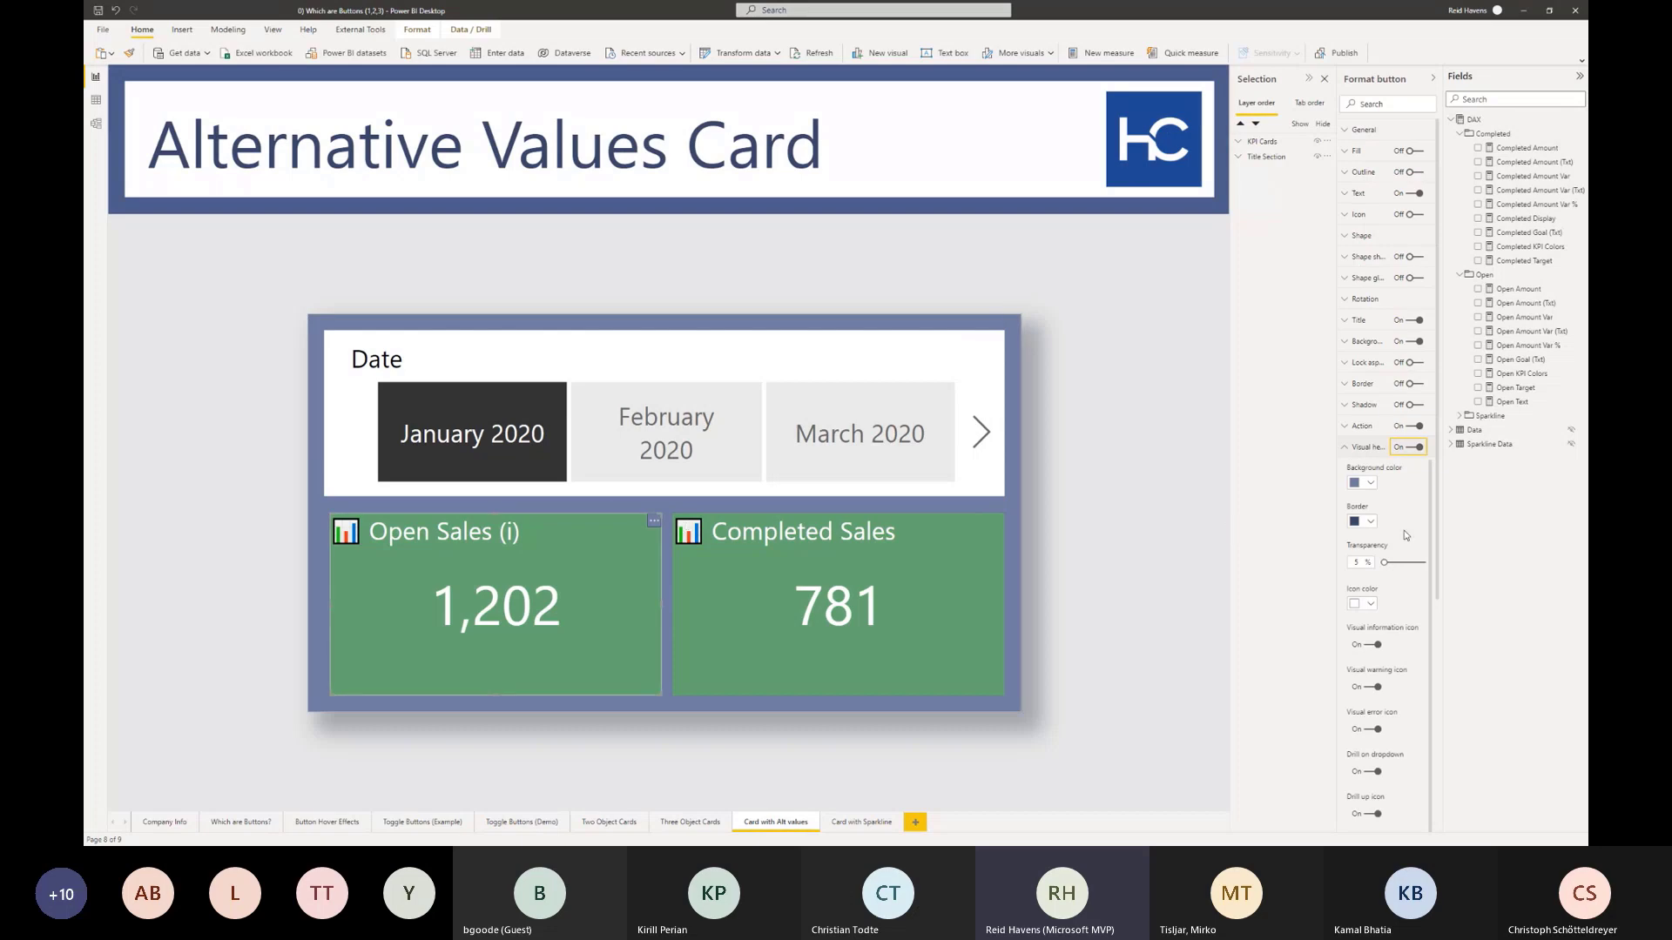
scroll(1385, 609, "down", 5)
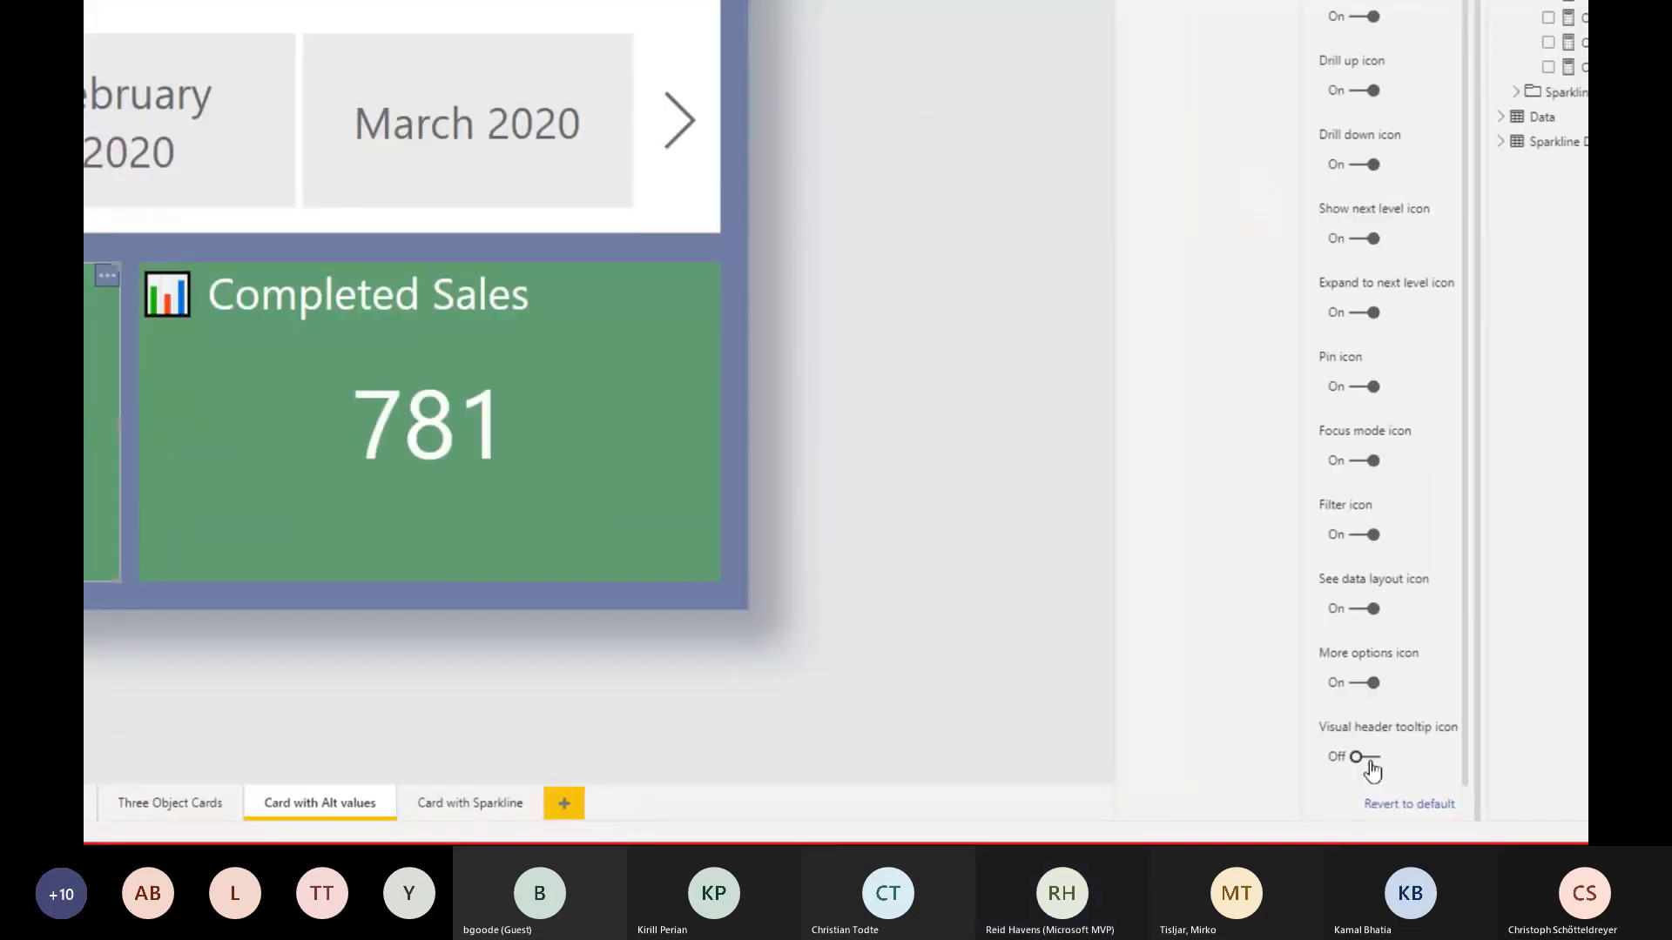
left_click(1372, 796)
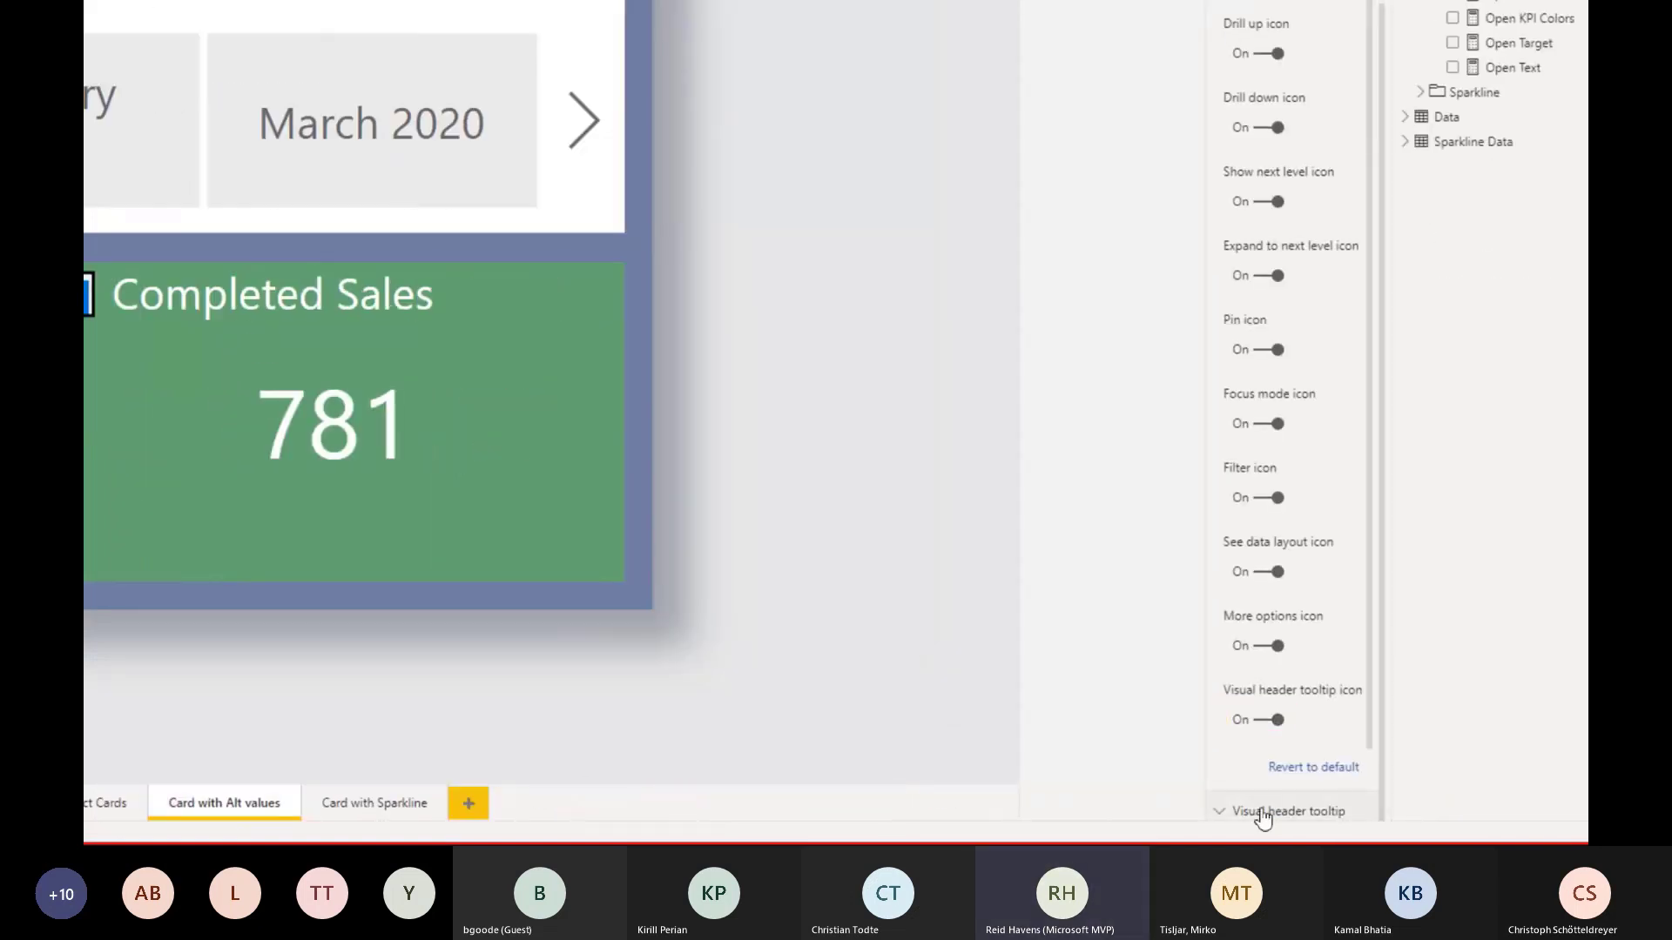
- Set the Open Sales button's visual header tooltip text to "This has hover + click alt values" and preview it
scroll(1276, 738, "down", 5)
left_click(1307, 420)
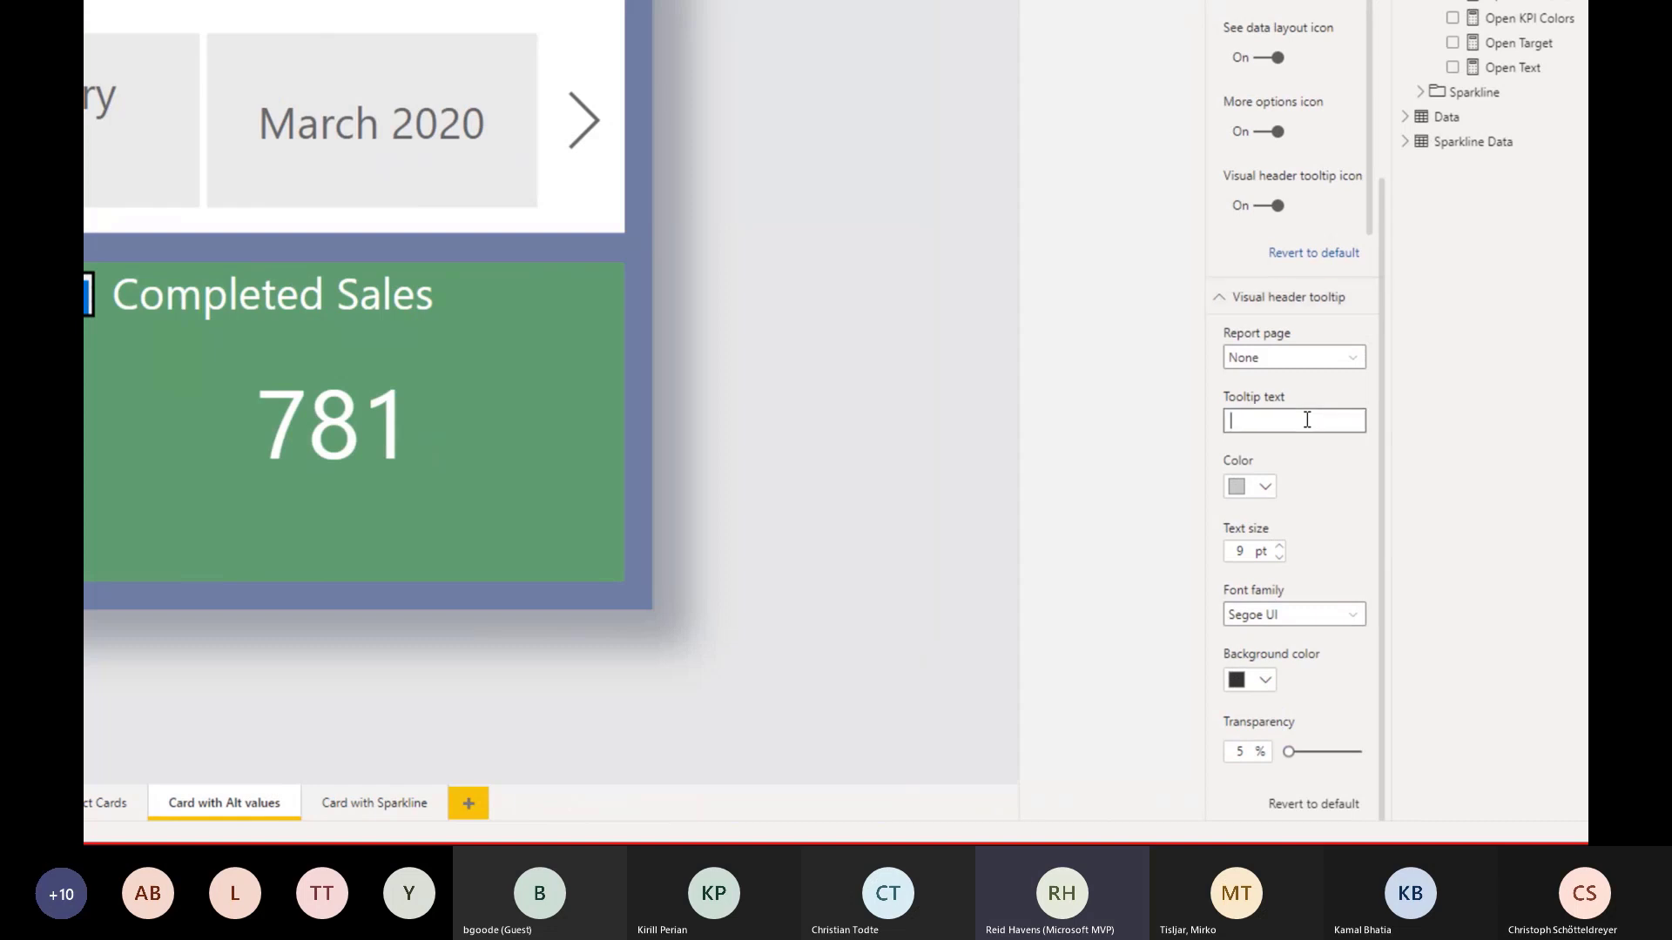
type("This has hover + clicke")
key("BackSpace")
type("alt values")
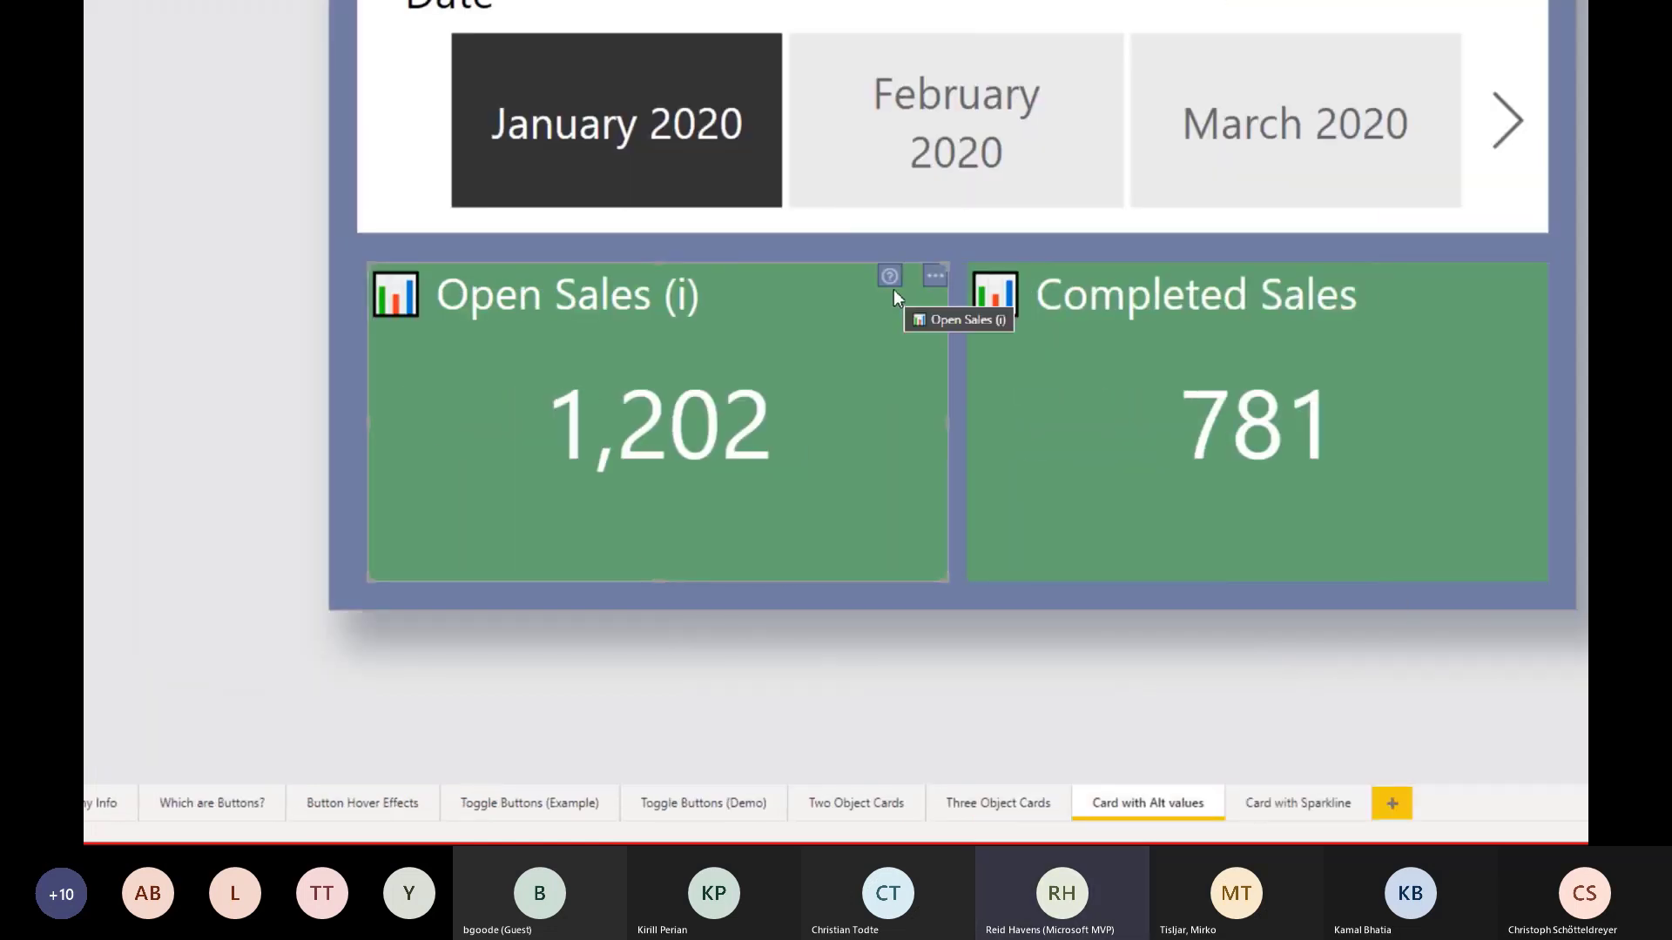
mouse_move(886, 279)
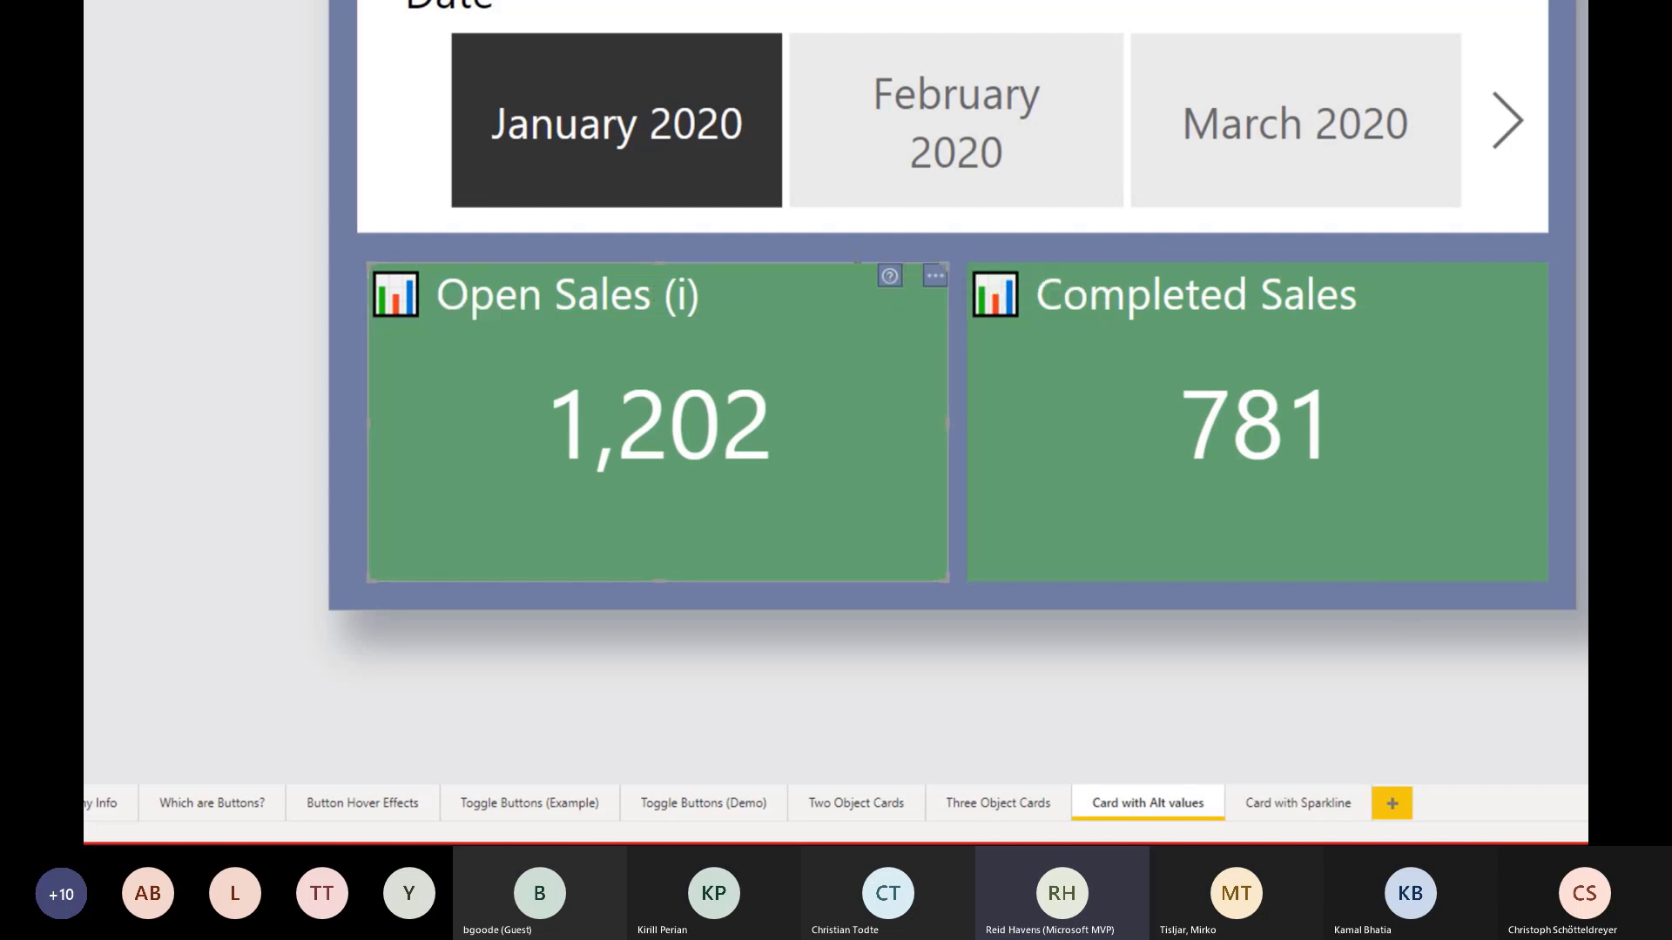
- Increase the text size of the Open Sales button's visual header tooltip
scroll(1264, 440, "up", 2)
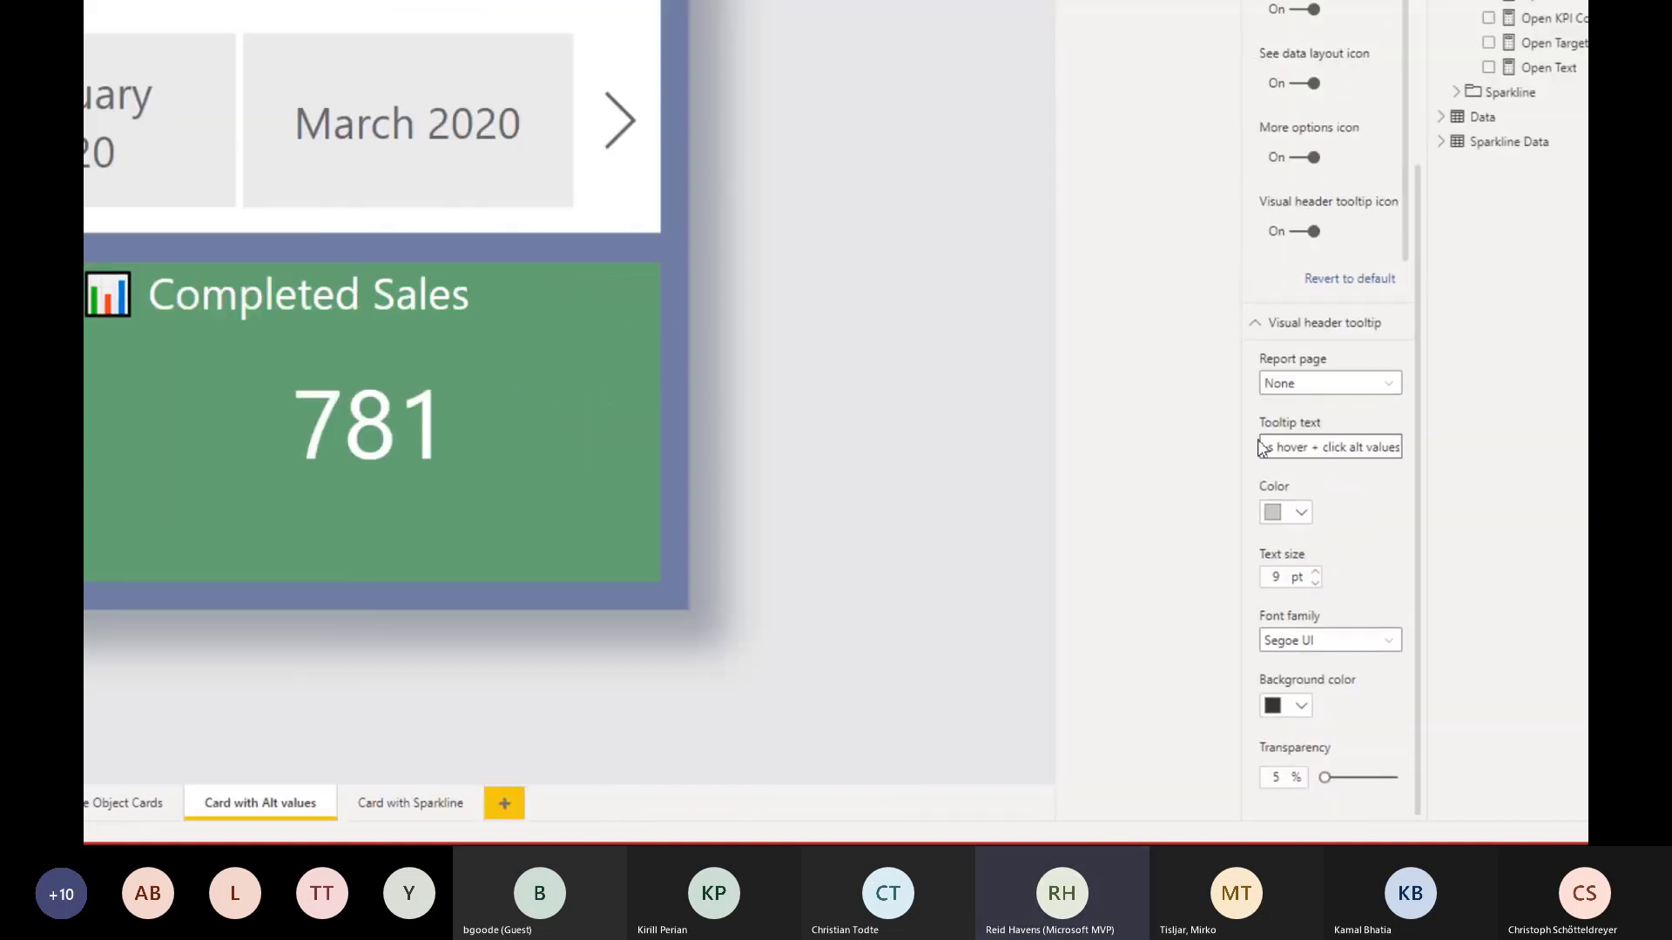
scroll(1304, 487, "down", 2)
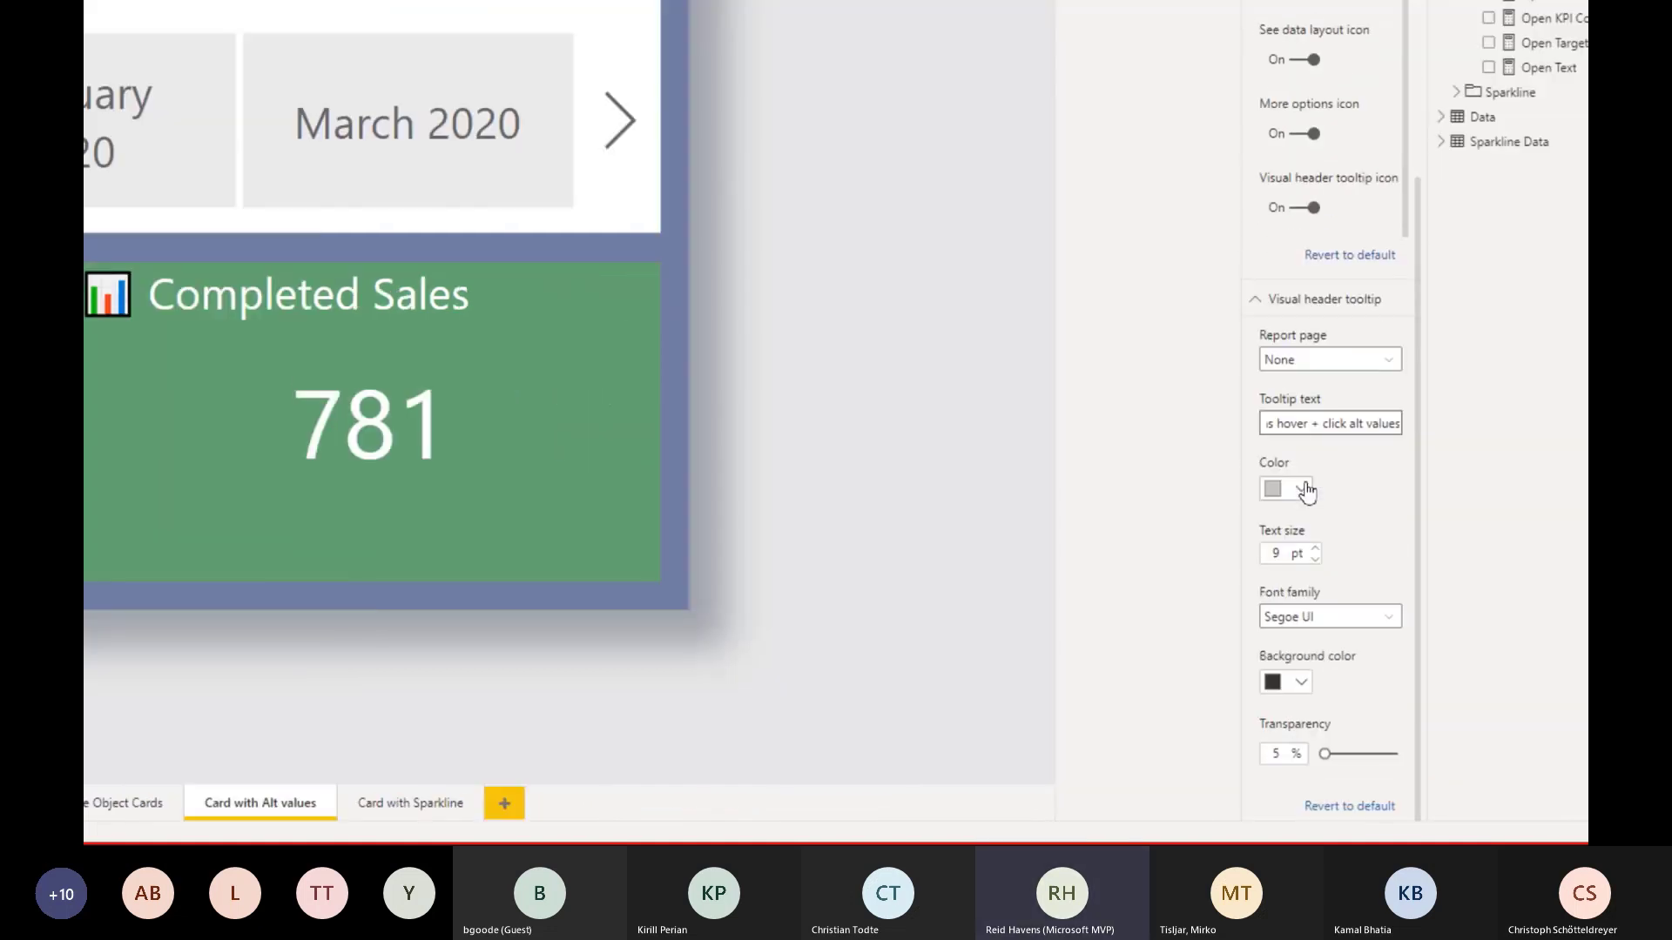
left_click(1316, 548)
left_click(1316, 548)
left_click(1316, 549)
left_click(1316, 549)
left_click(1315, 548)
left_click(1315, 548)
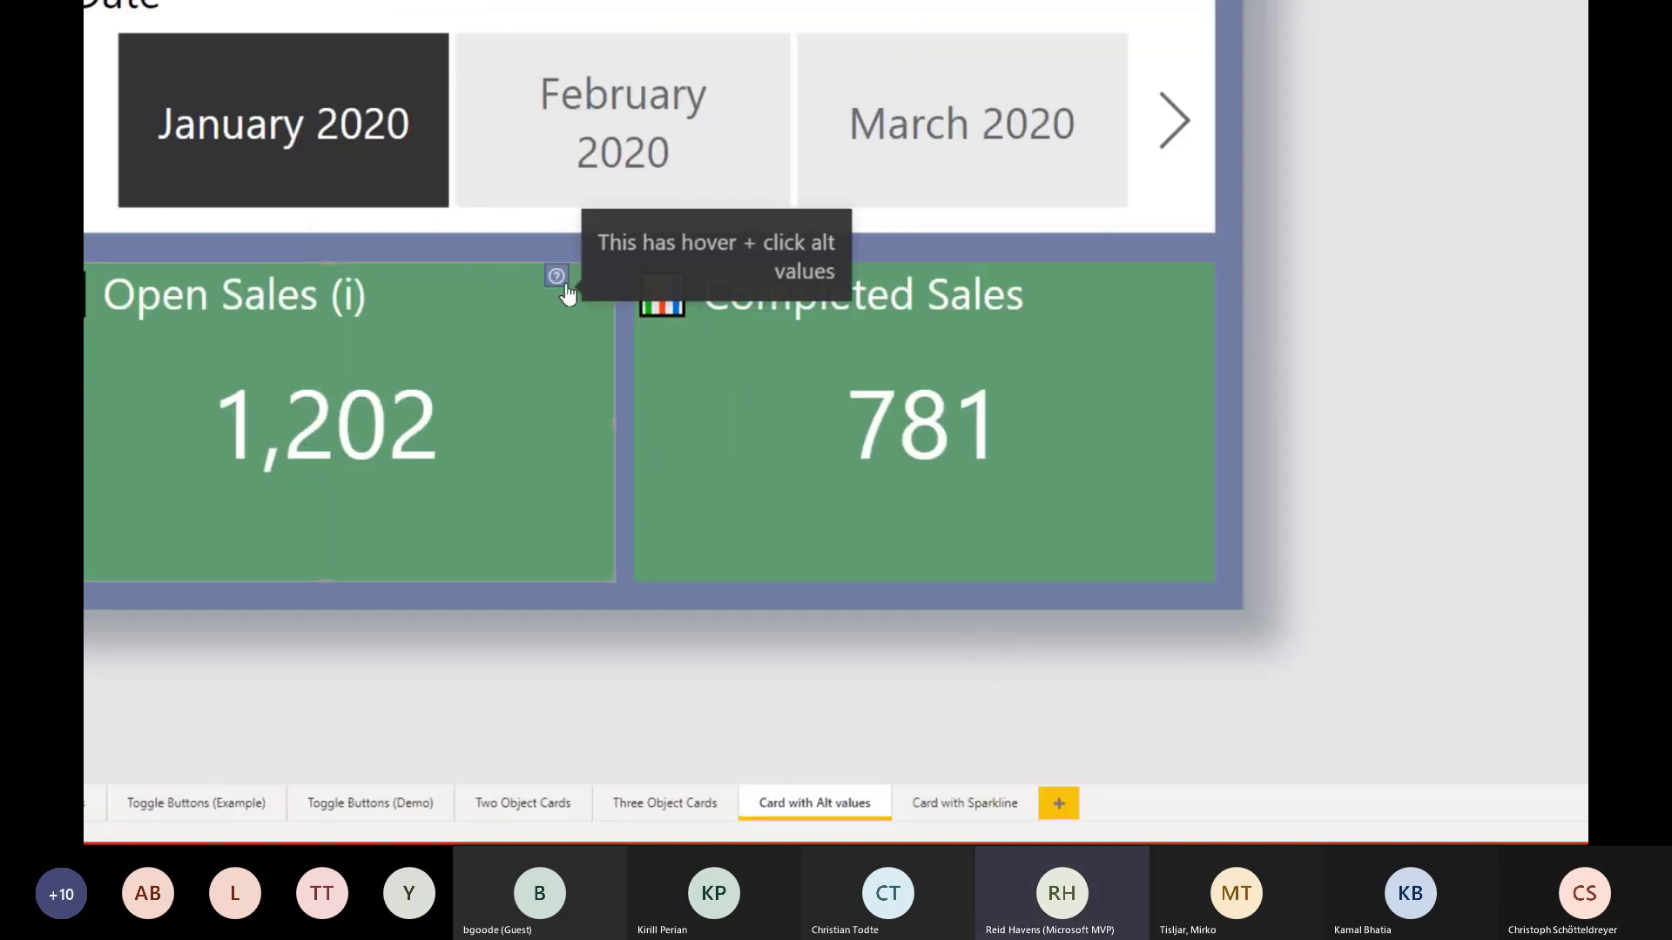
- Preview the Open Sales button's header tooltip and its alternate value
scroll(1441, 331, "up", 15)
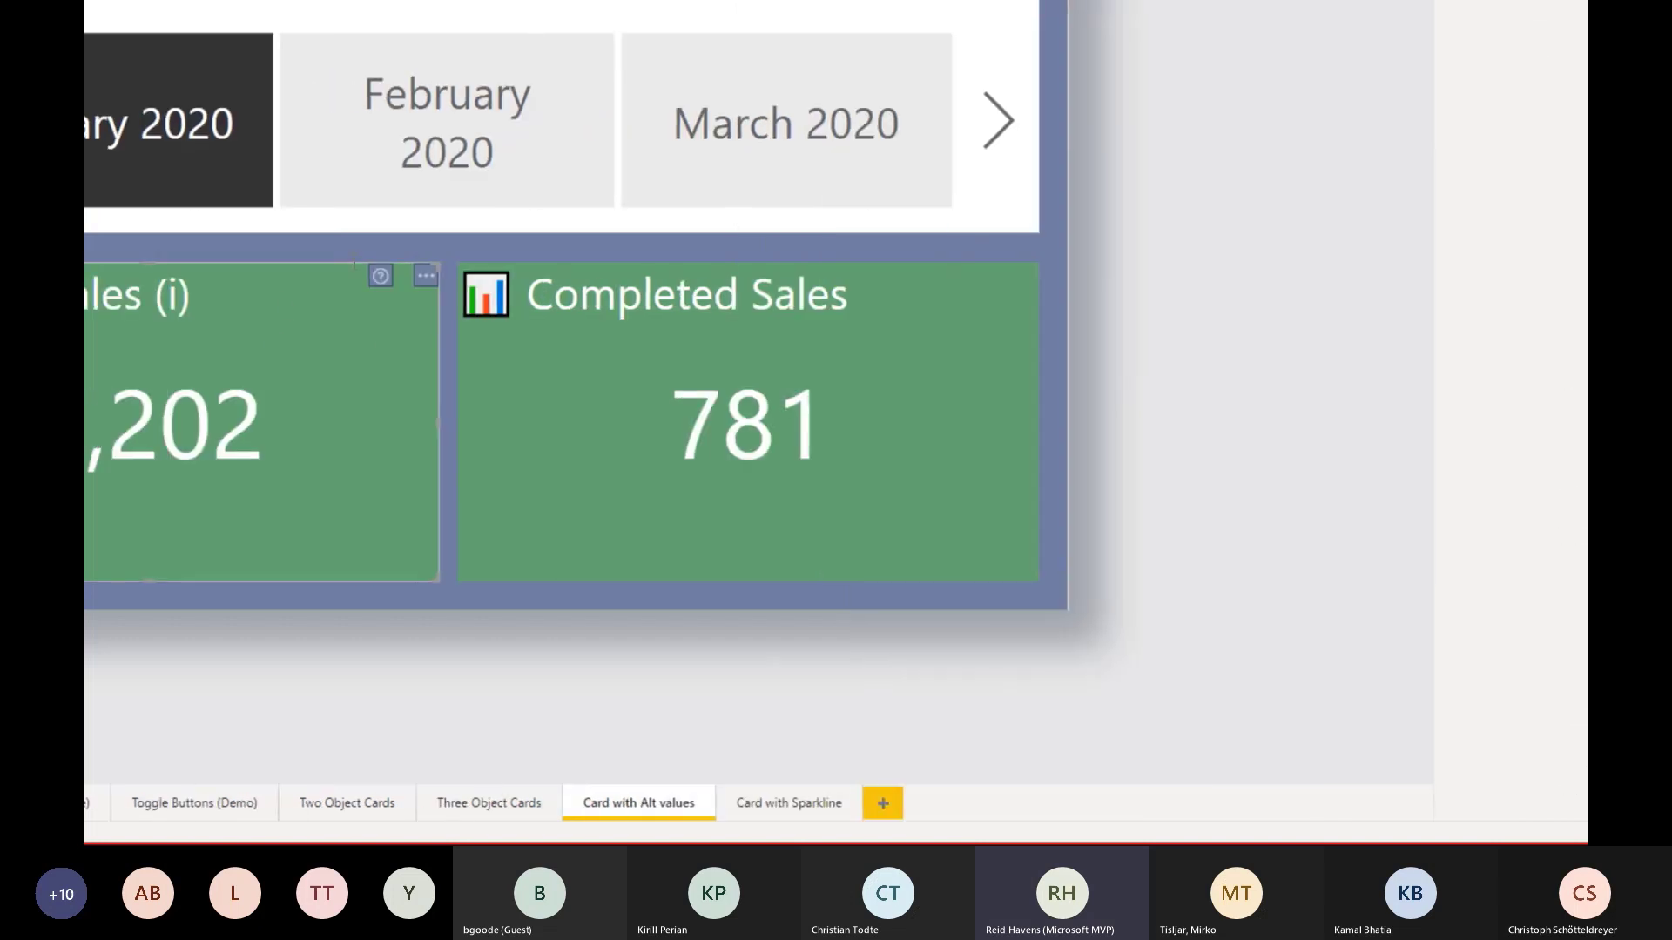
mouse_move(381, 287)
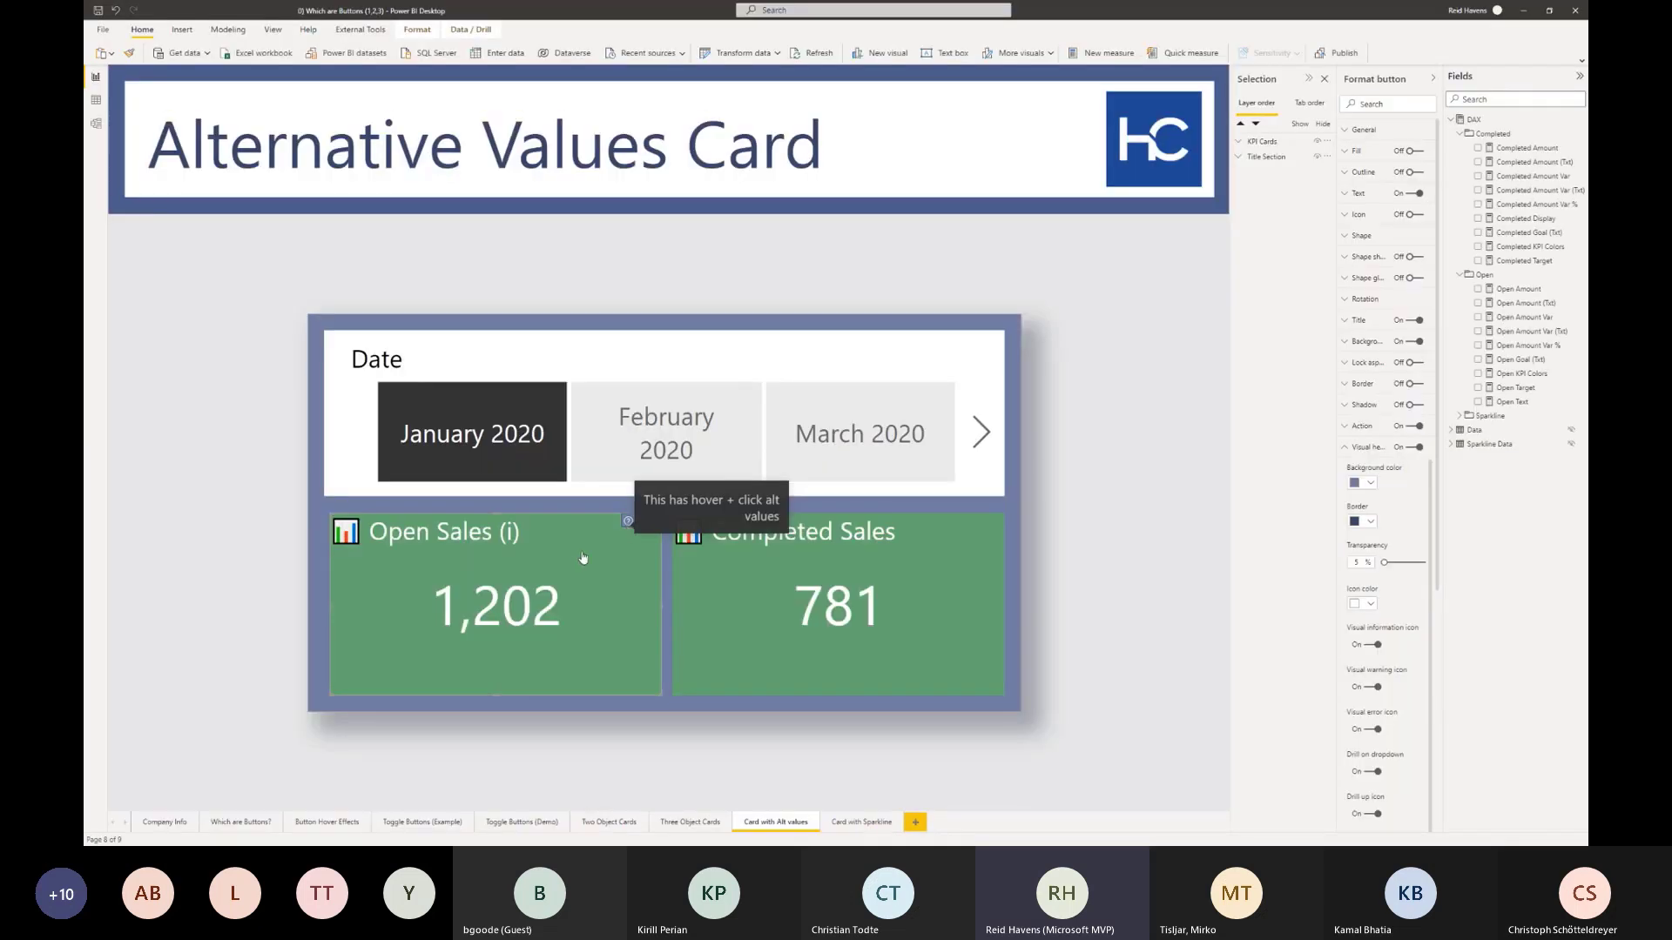
left_click(540, 595)
mouse_move(557, 562)
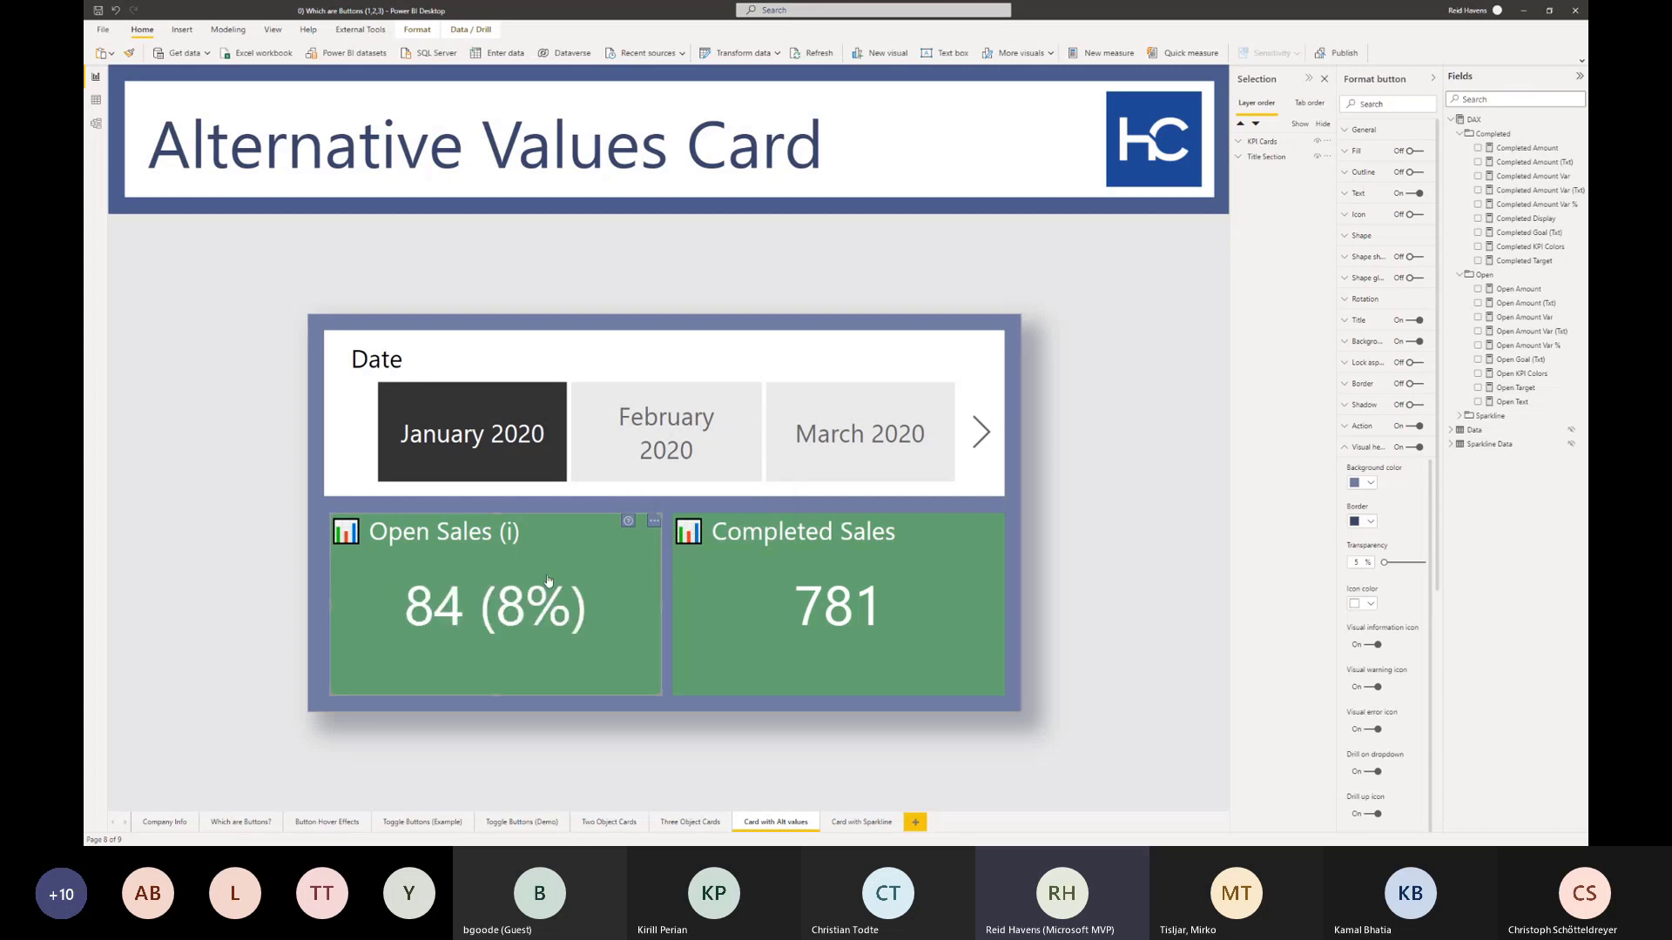
left_click(540, 597)
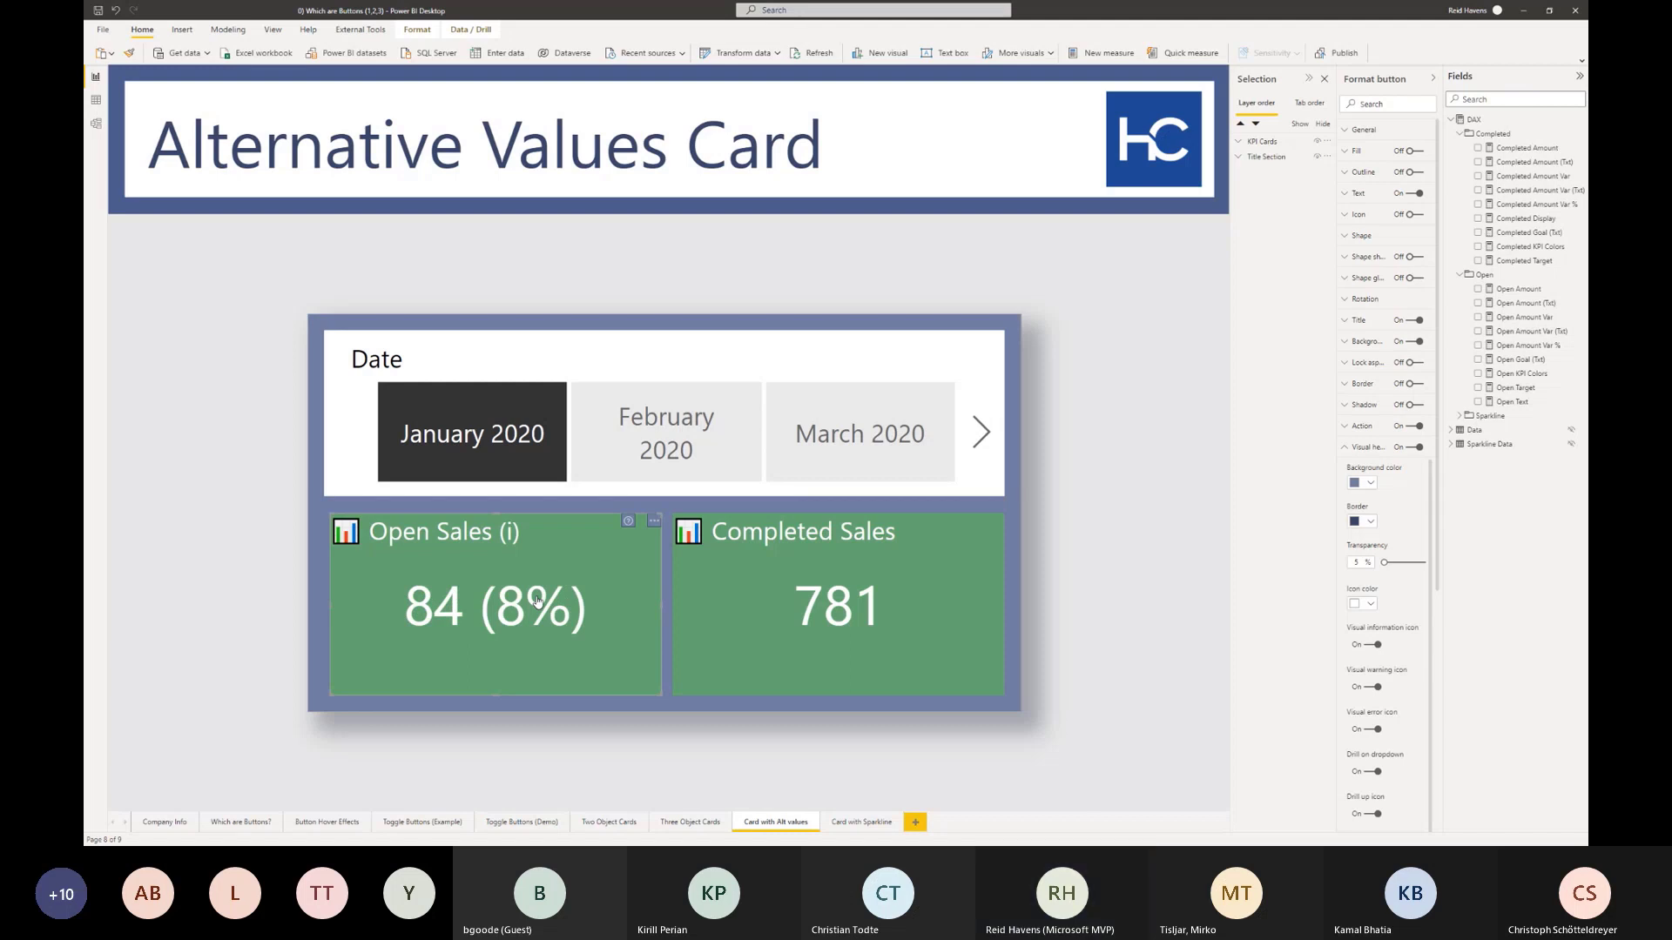
left_click(1143, 442)
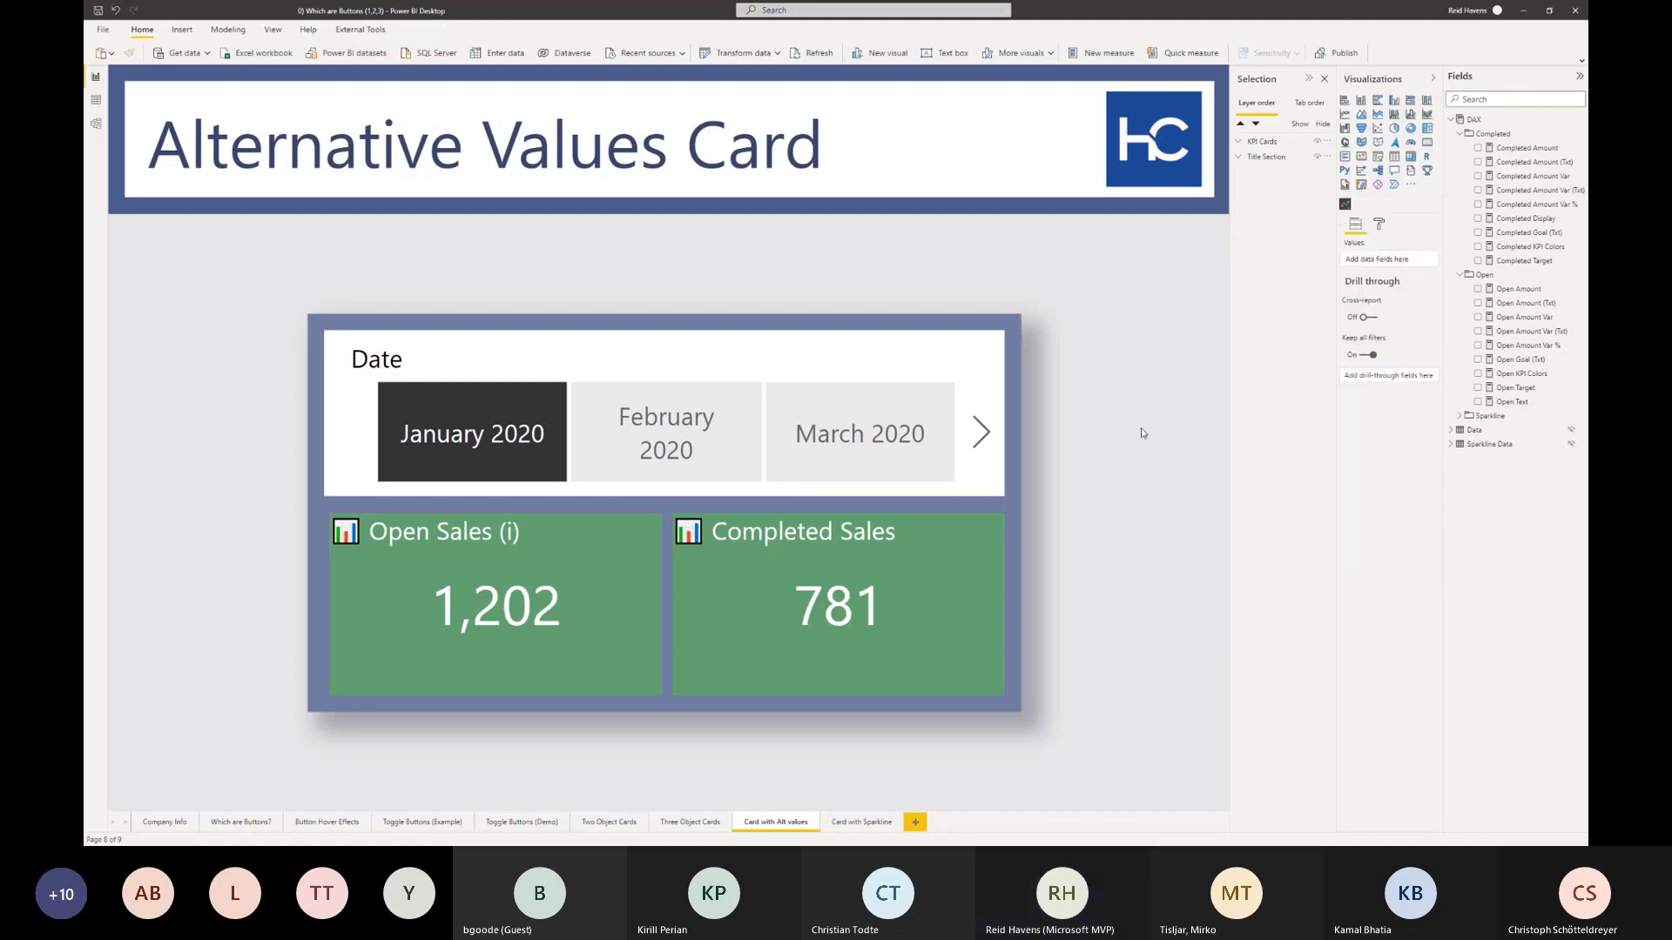
- Open the Card with Sparkline page and ungroup the Sparkline Card group
left_click(882, 830)
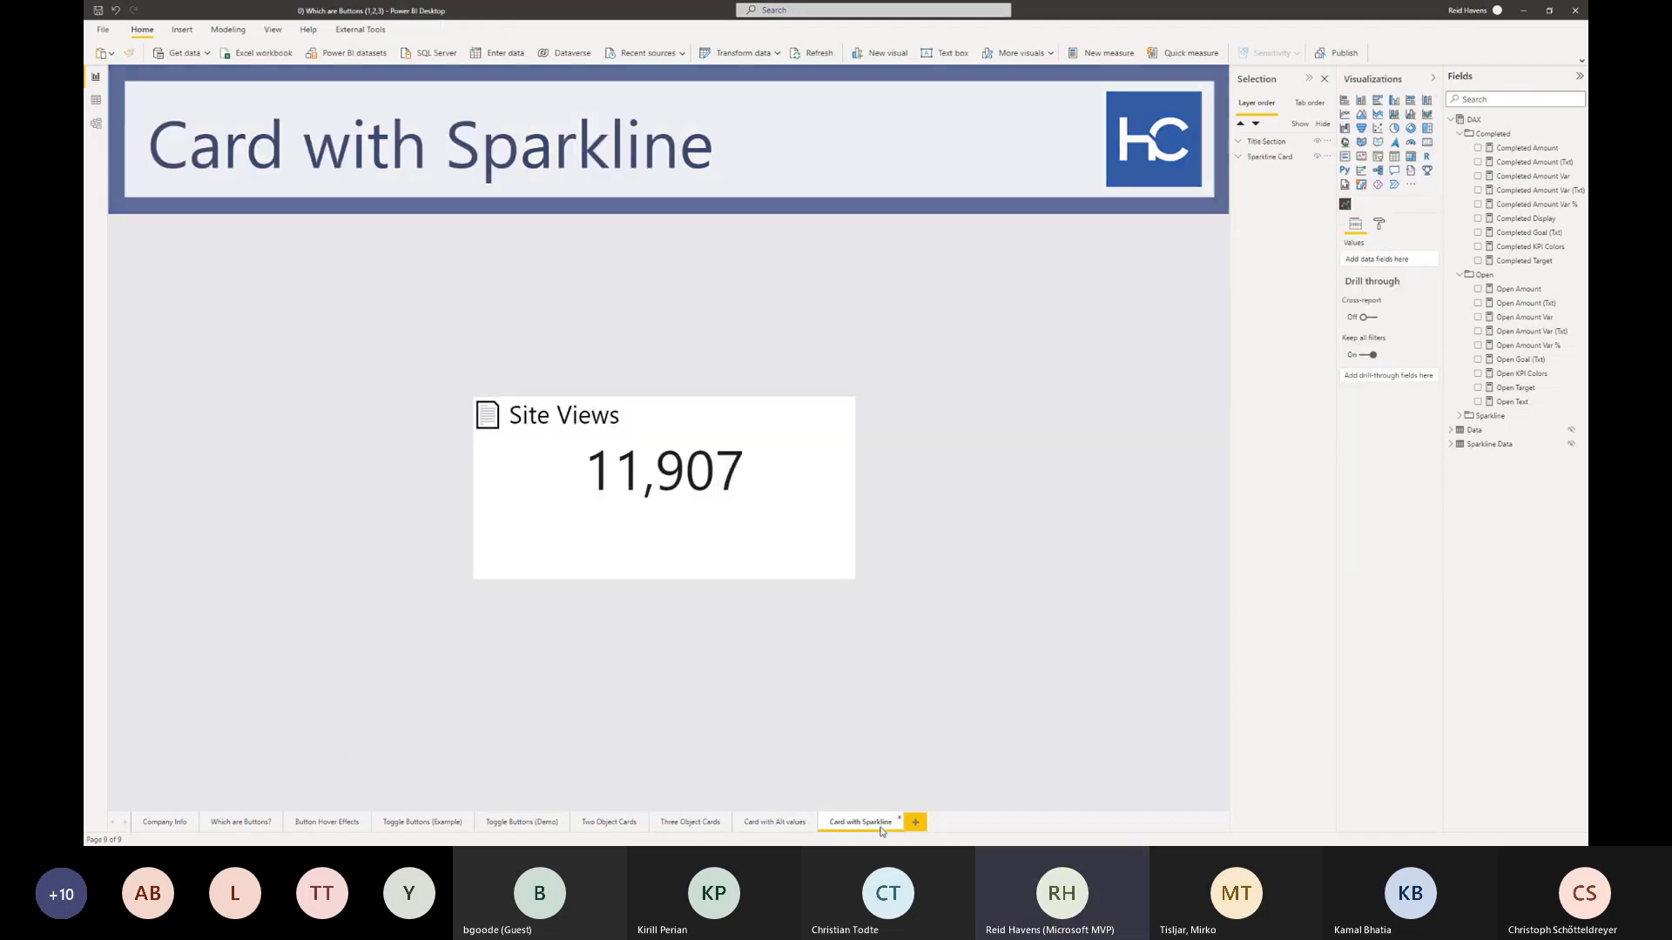
left_click_drag(405, 301, 1011, 692)
right_click(649, 433)
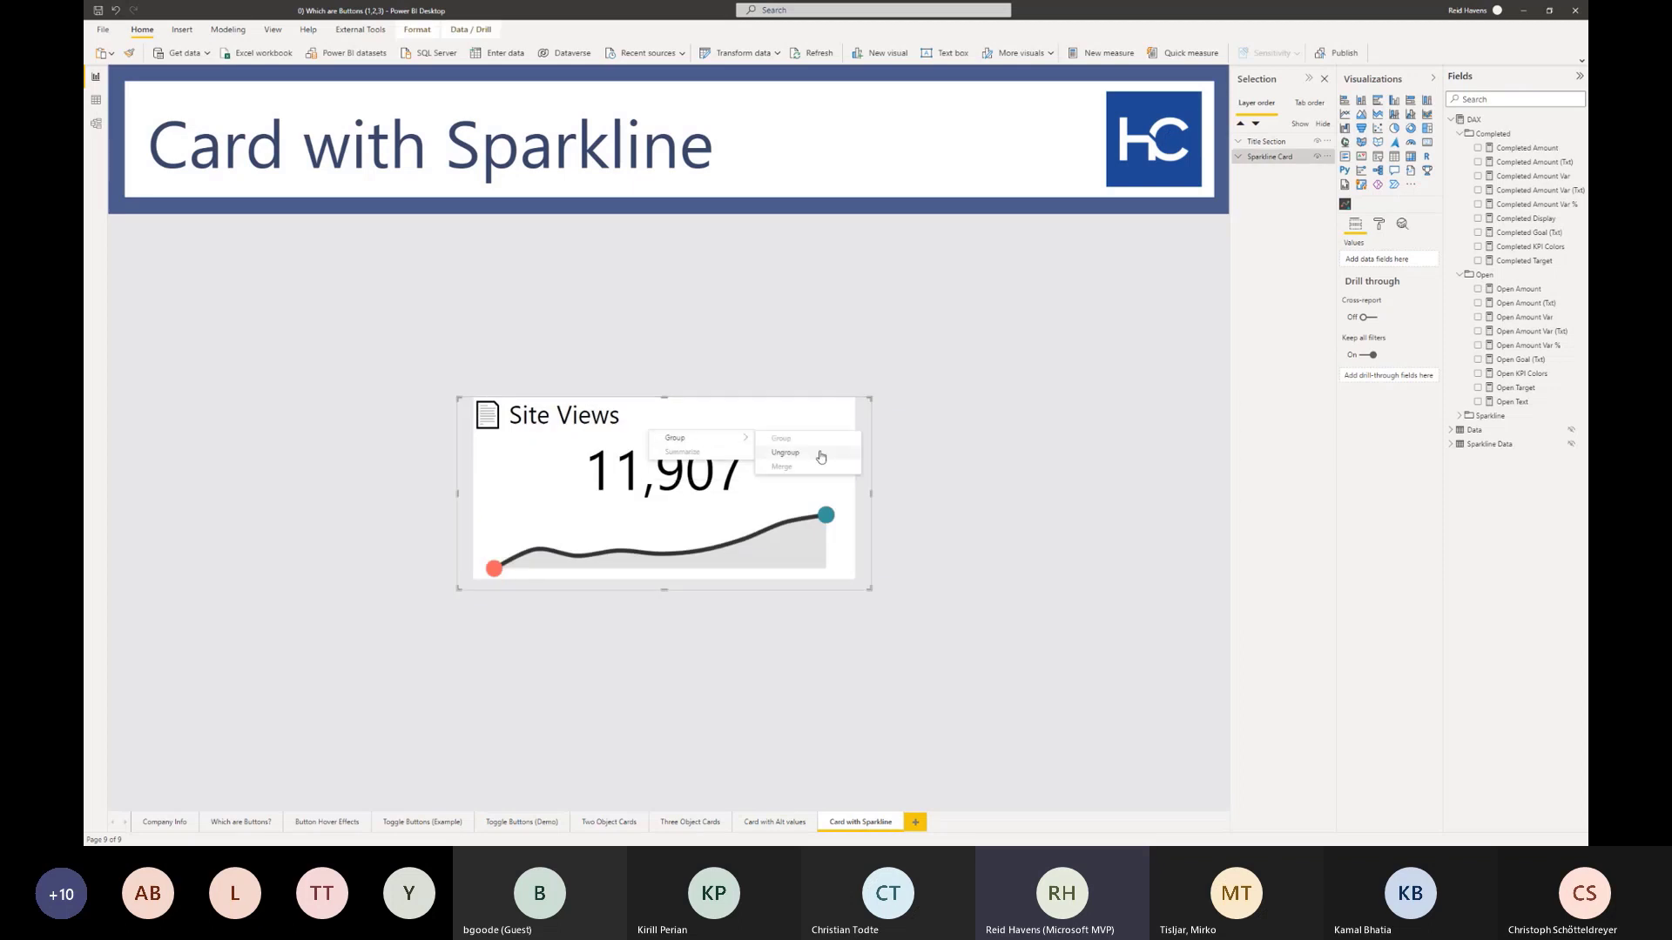
left_click(1014, 441)
right_click(674, 418)
mouse_move(721, 424)
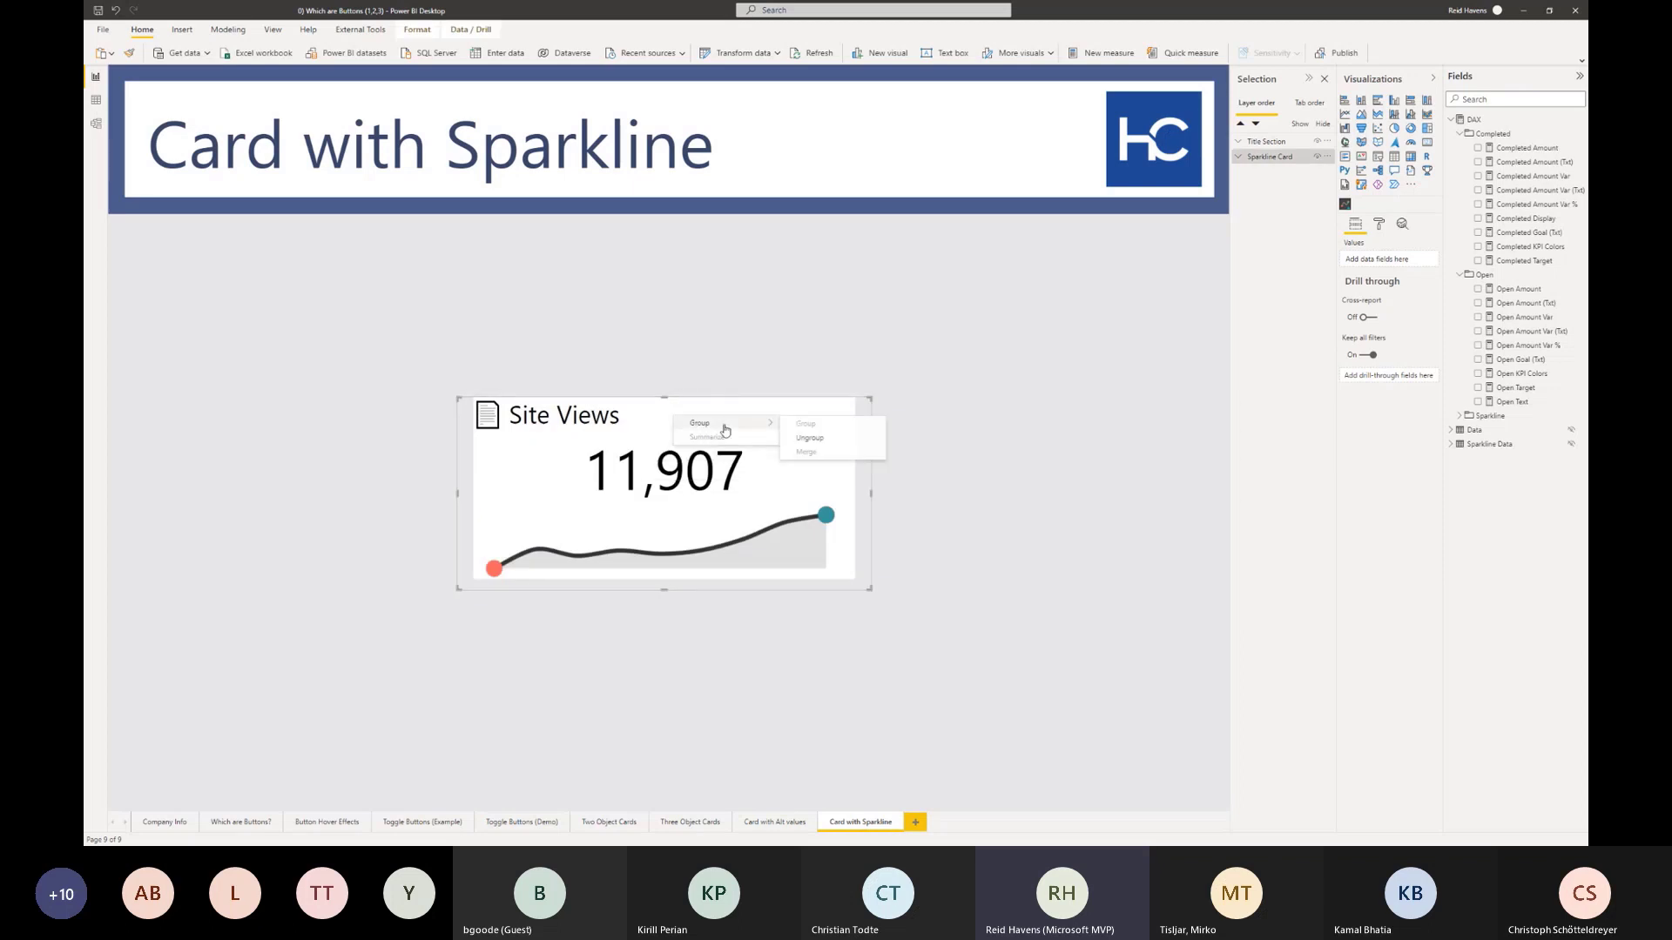
left_click(832, 442)
- Move the Site Views button up and away from the sparkline, and lay the sparkline back over the button's lower half
left_click(739, 537)
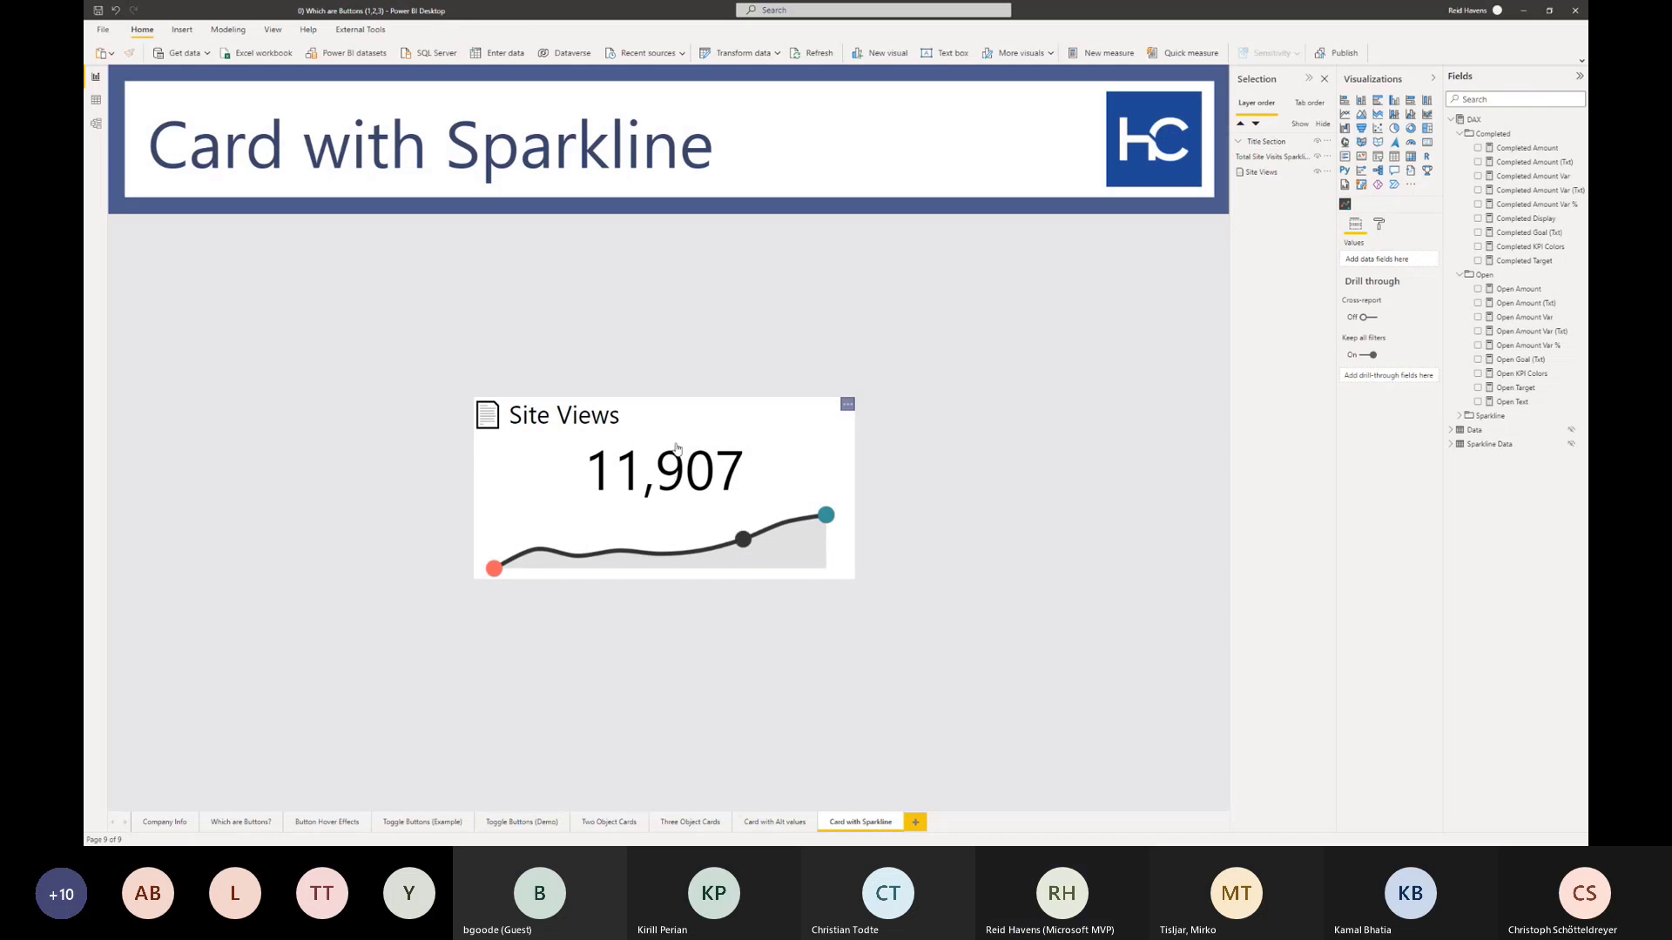
left_click_drag(739, 537, 811, 425)
left_click(659, 499)
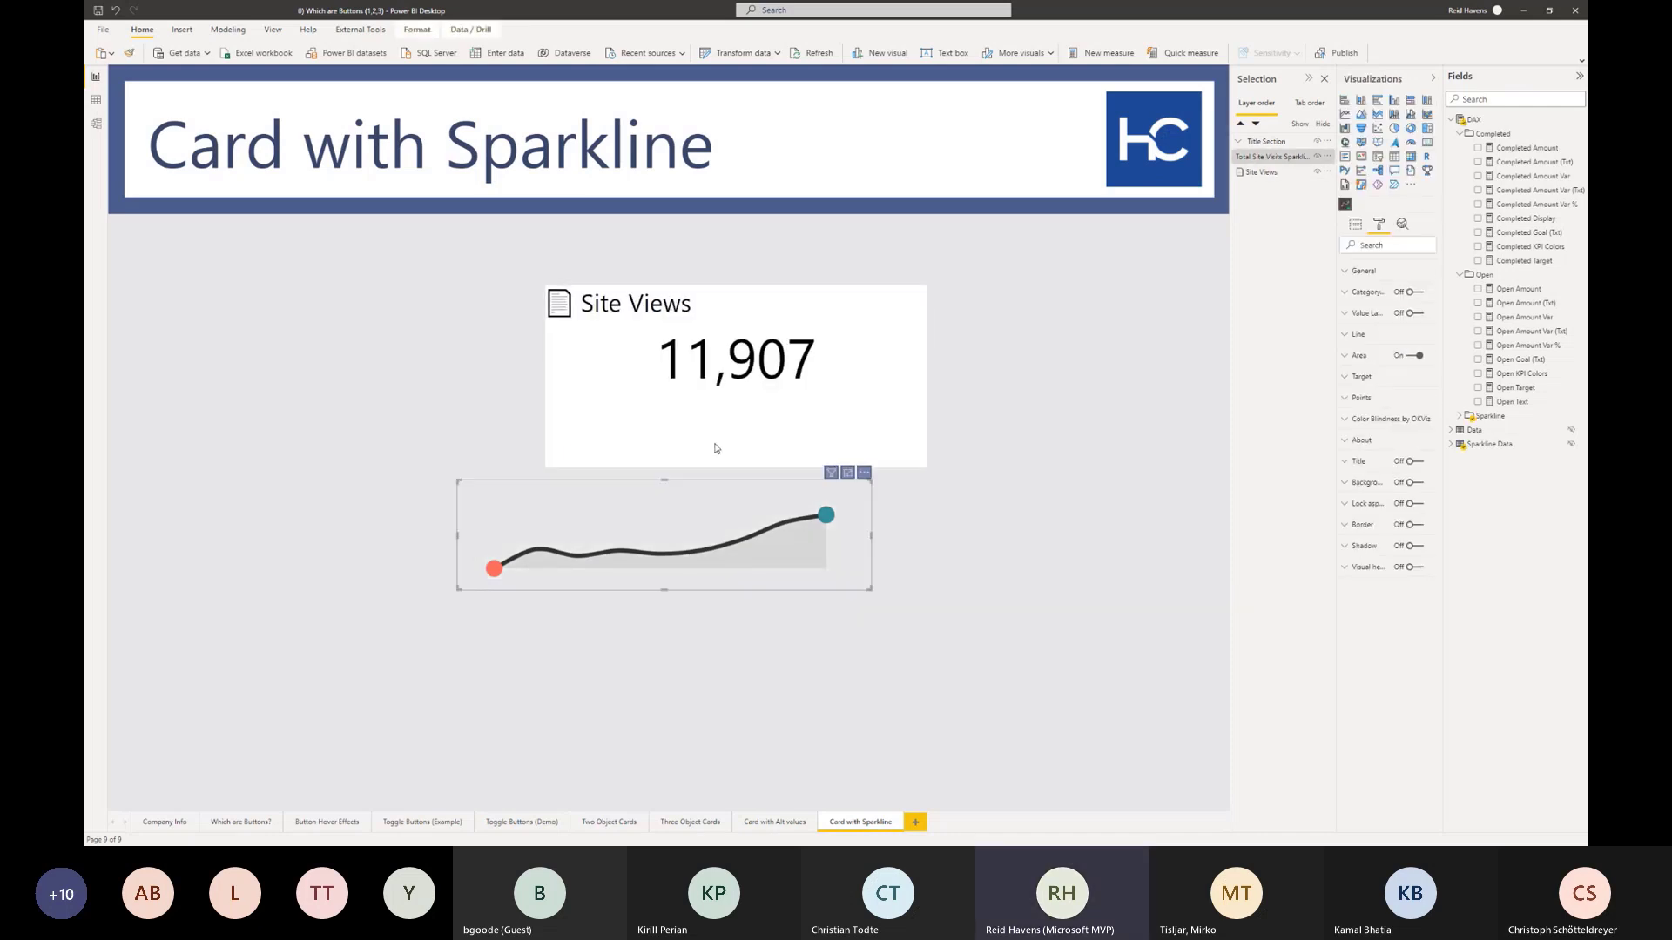
left_click_drag(731, 492, 804, 374)
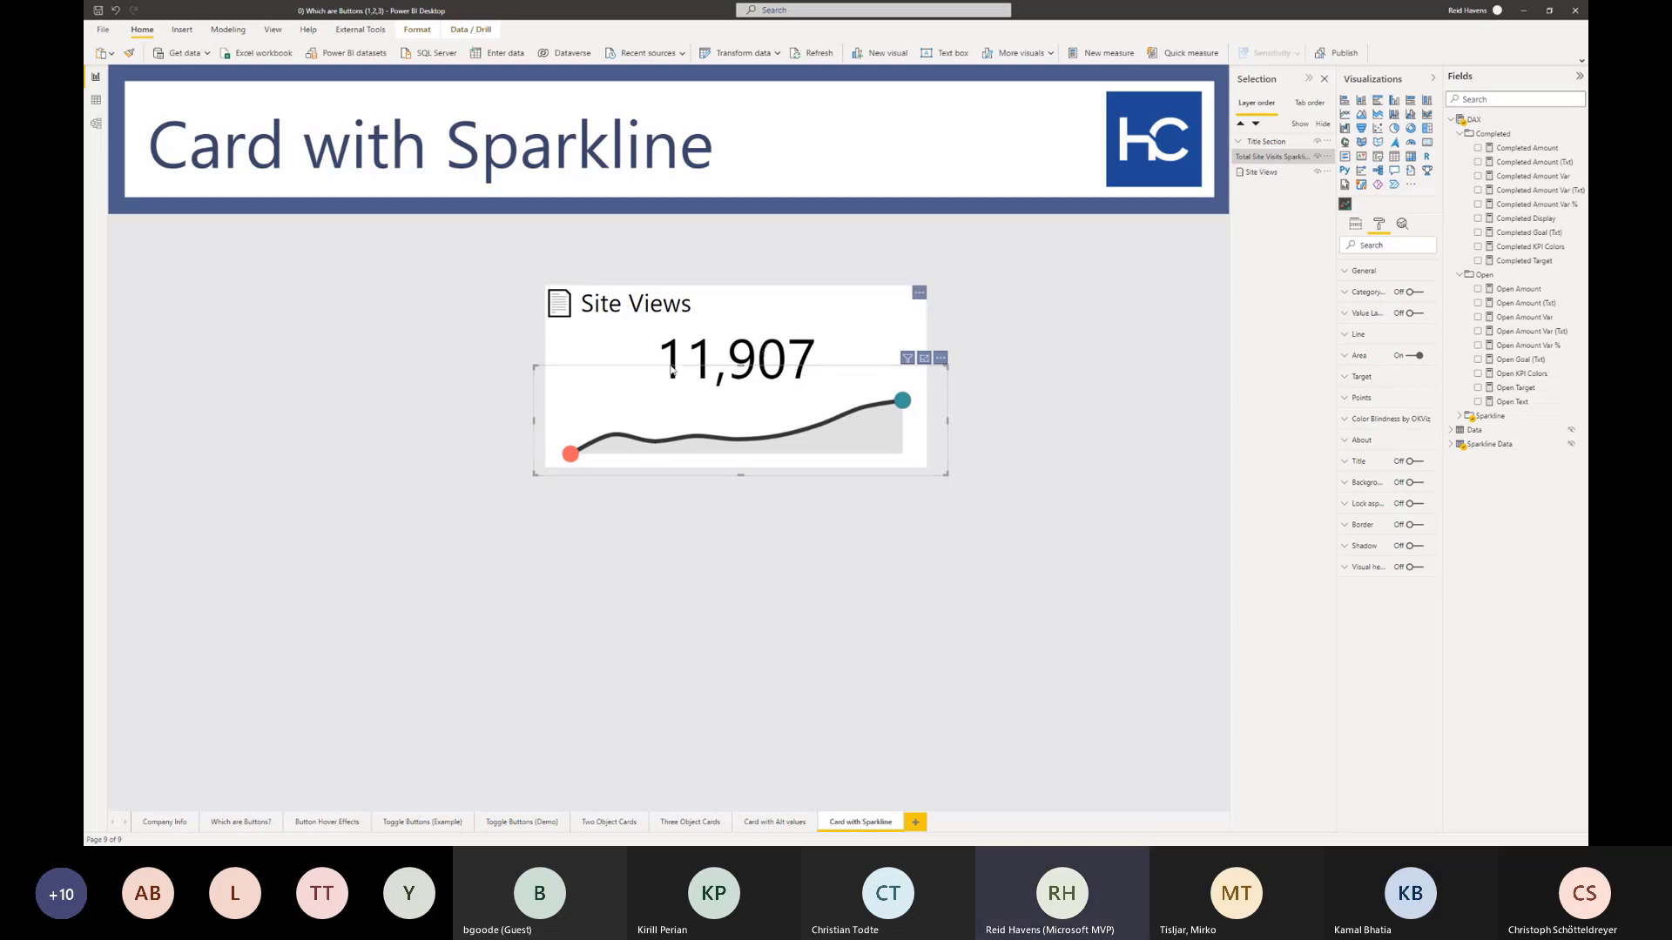
- Move the sparkline off the Site Views button to review its fields and label options, and lay it back over the button
left_click_drag(665, 382, 556, 583)
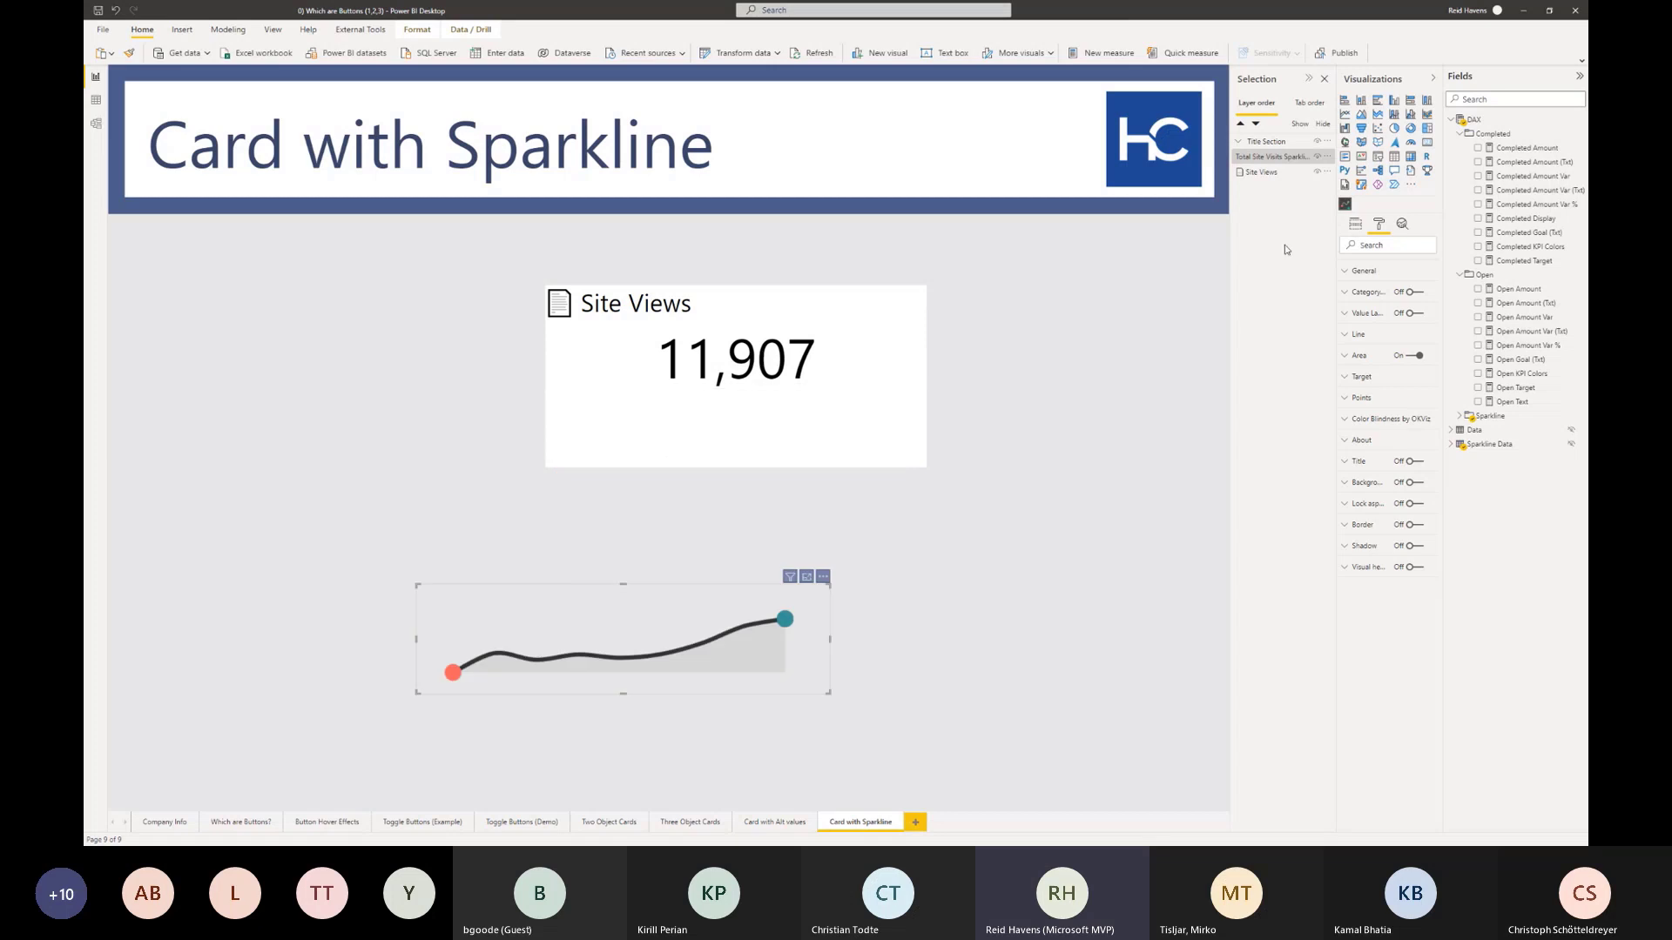
left_click(1355, 223)
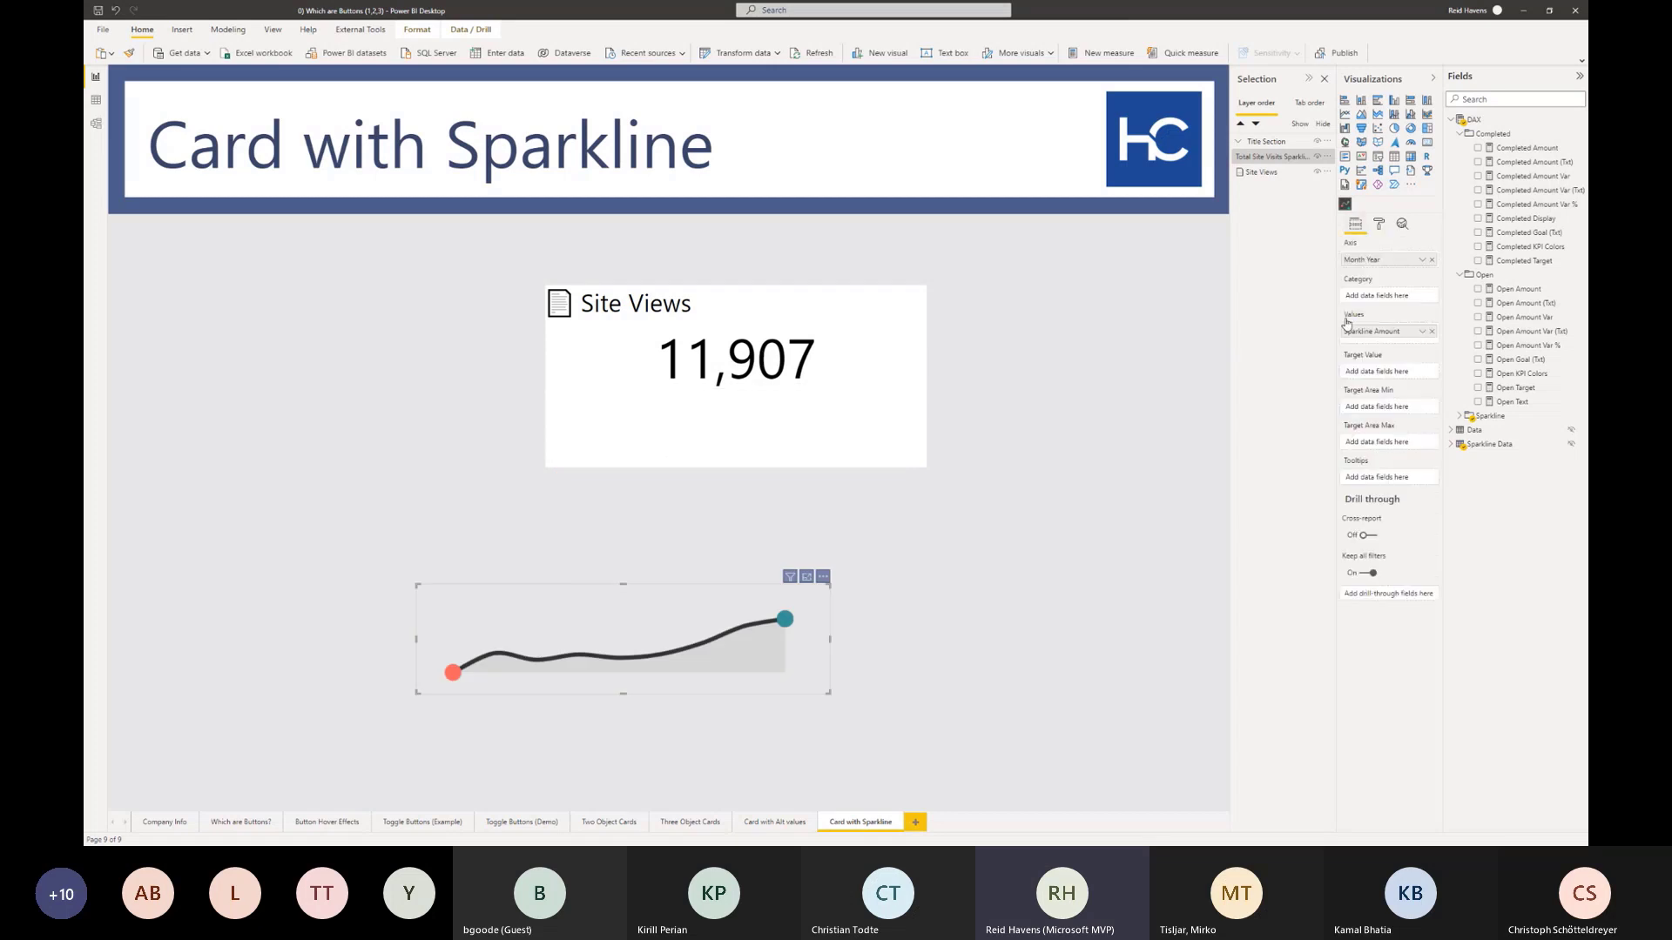
left_click(1377, 225)
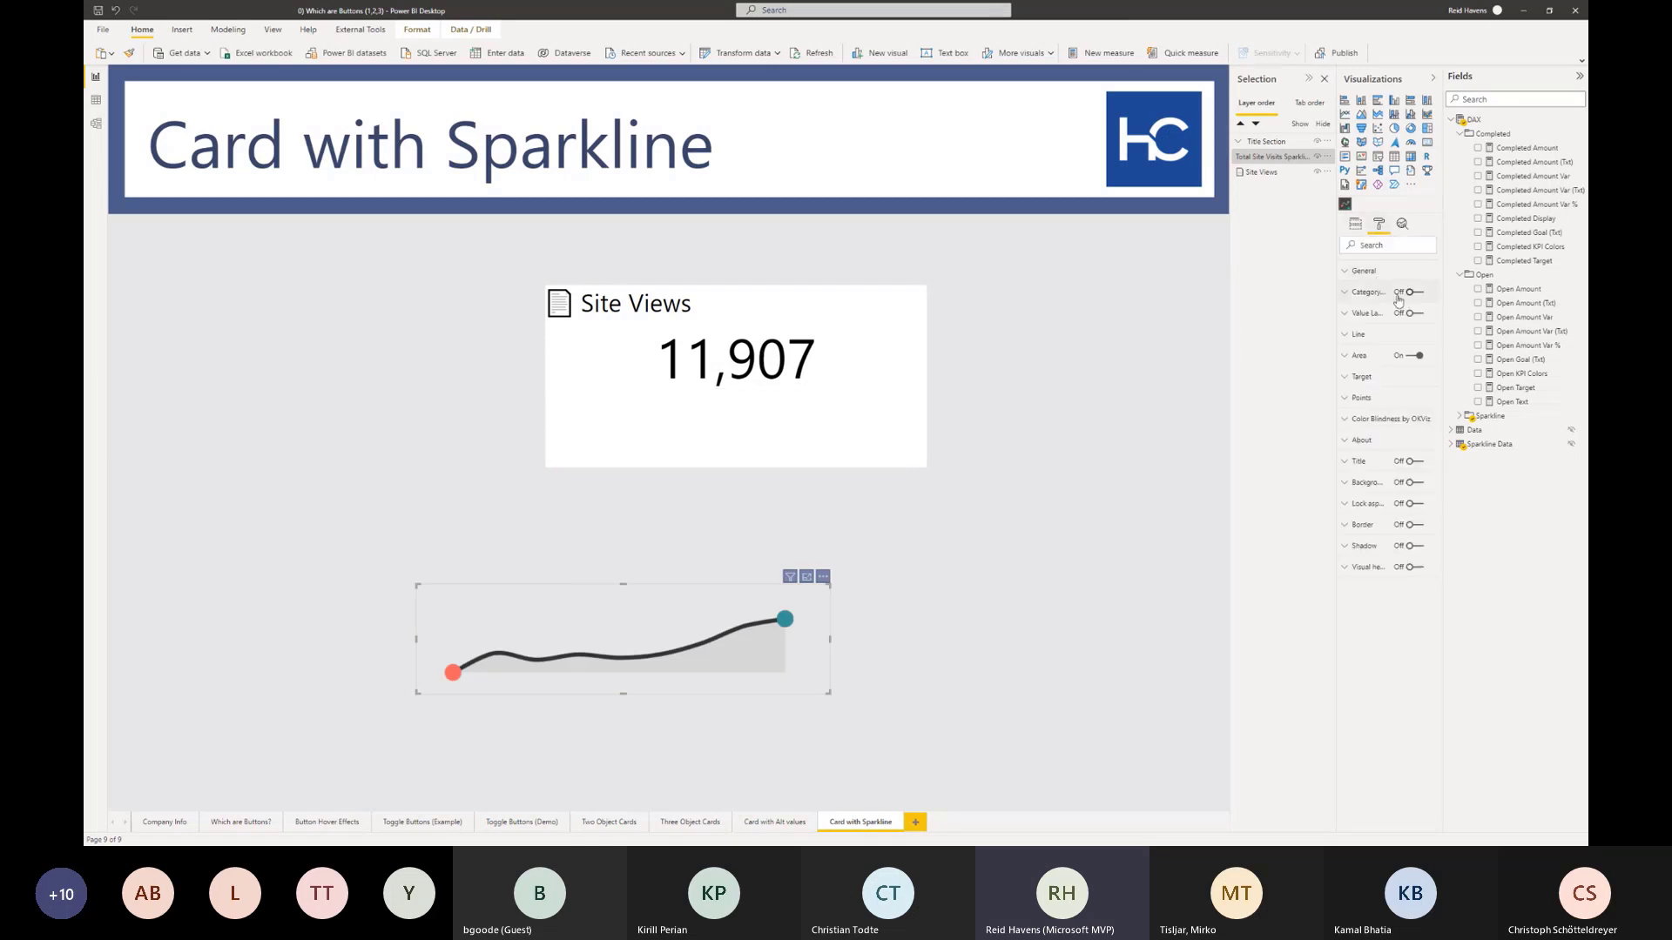
left_click(1414, 293)
left_click(1414, 293)
left_click(1415, 314)
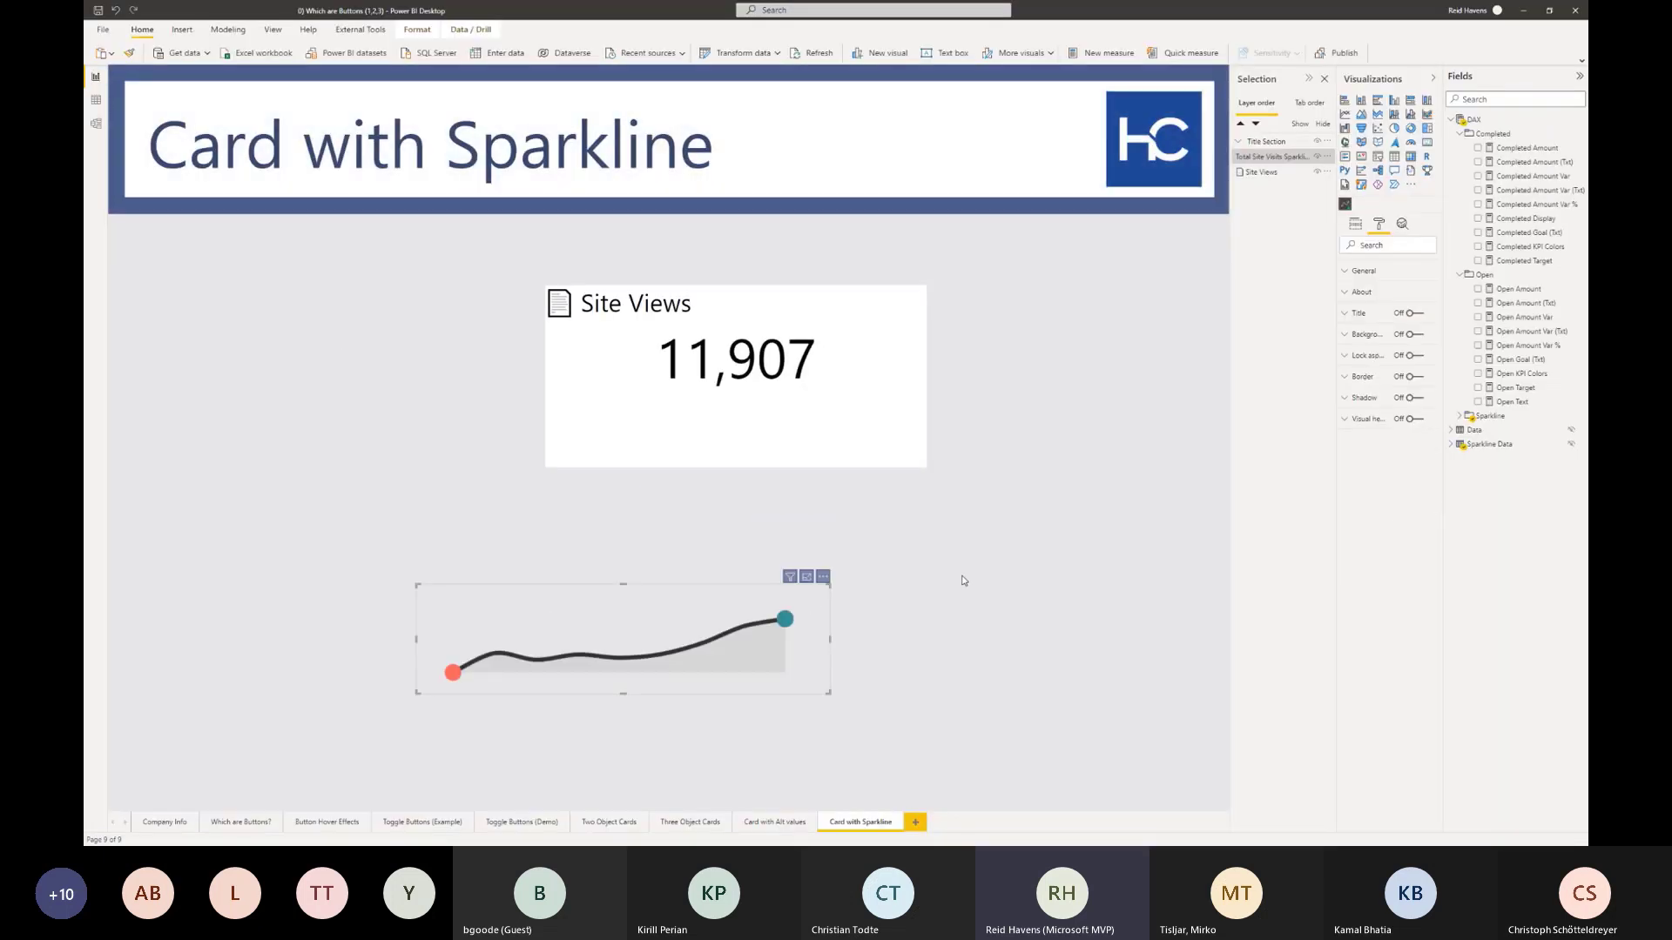
left_click_drag(654, 592, 770, 371)
left_click(722, 588)
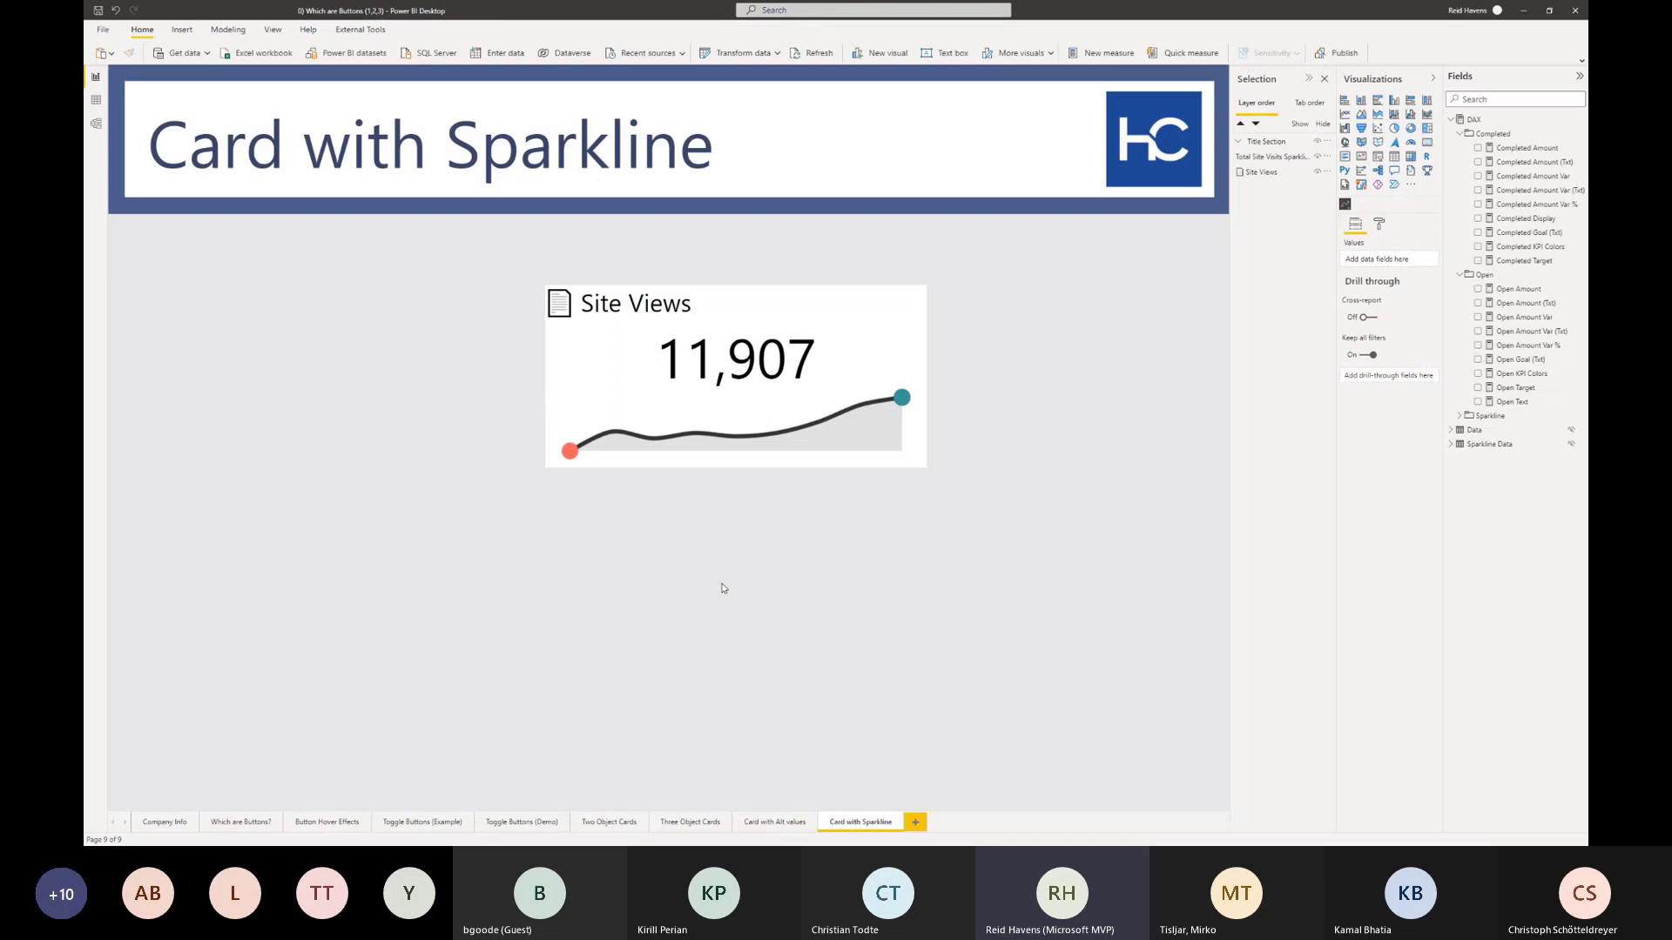
- Pull the sparkline off below the Site Views button and shift the button toward the page's right side, above the sparkline
left_click_drag(661, 399, 967, 492)
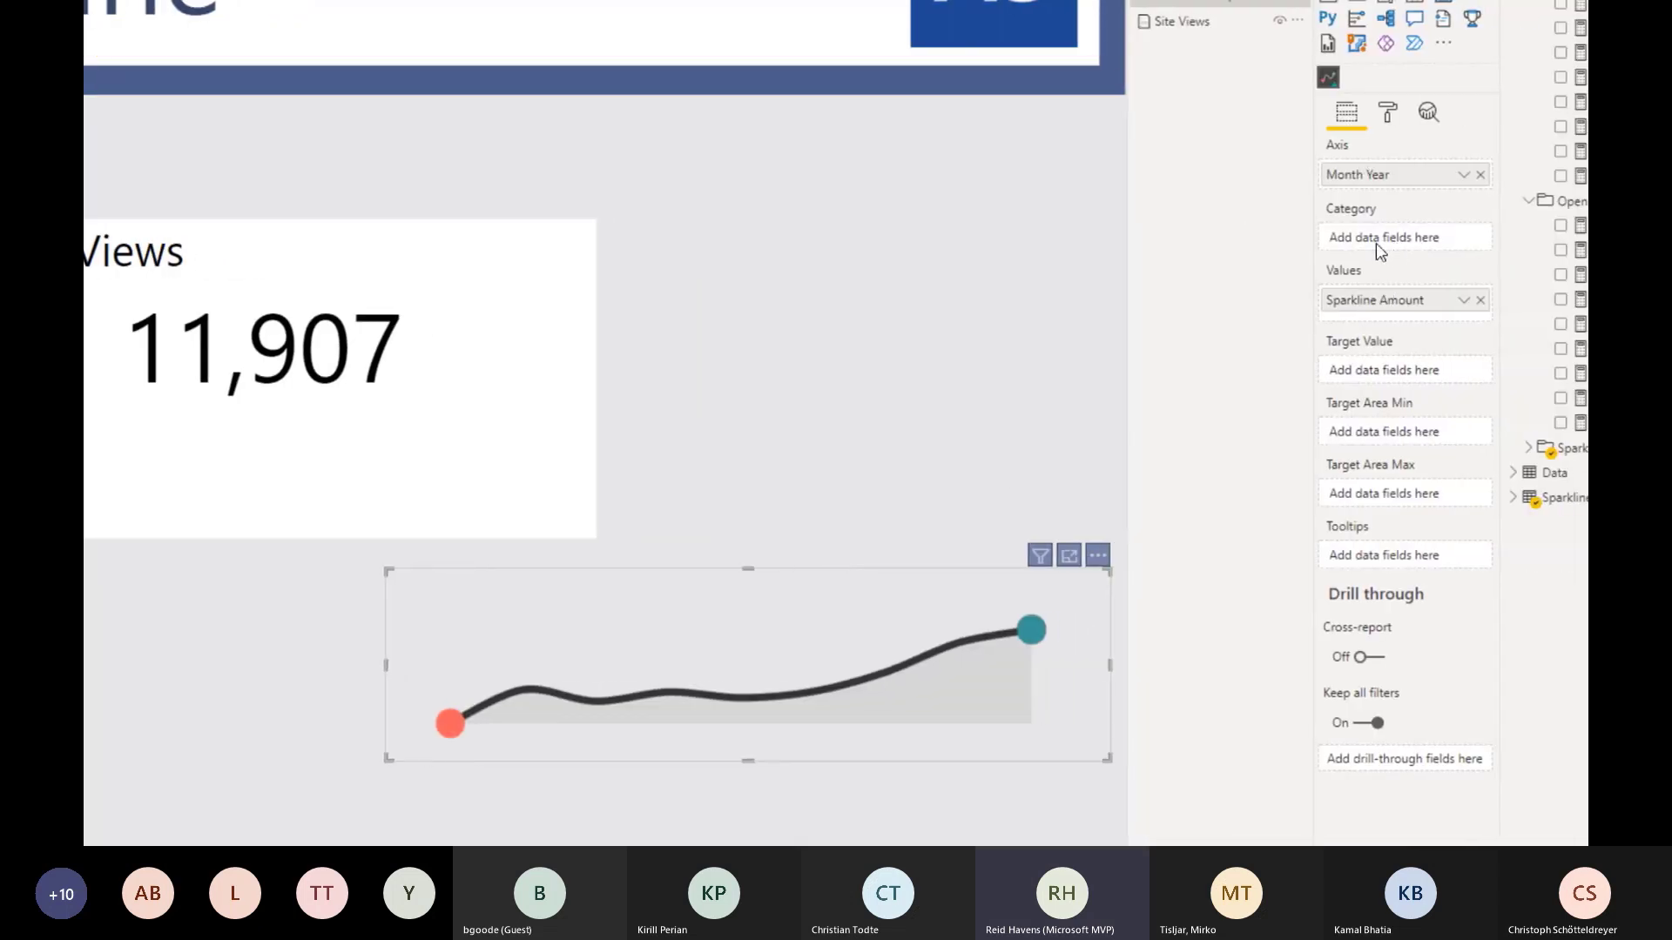
left_click(1390, 115)
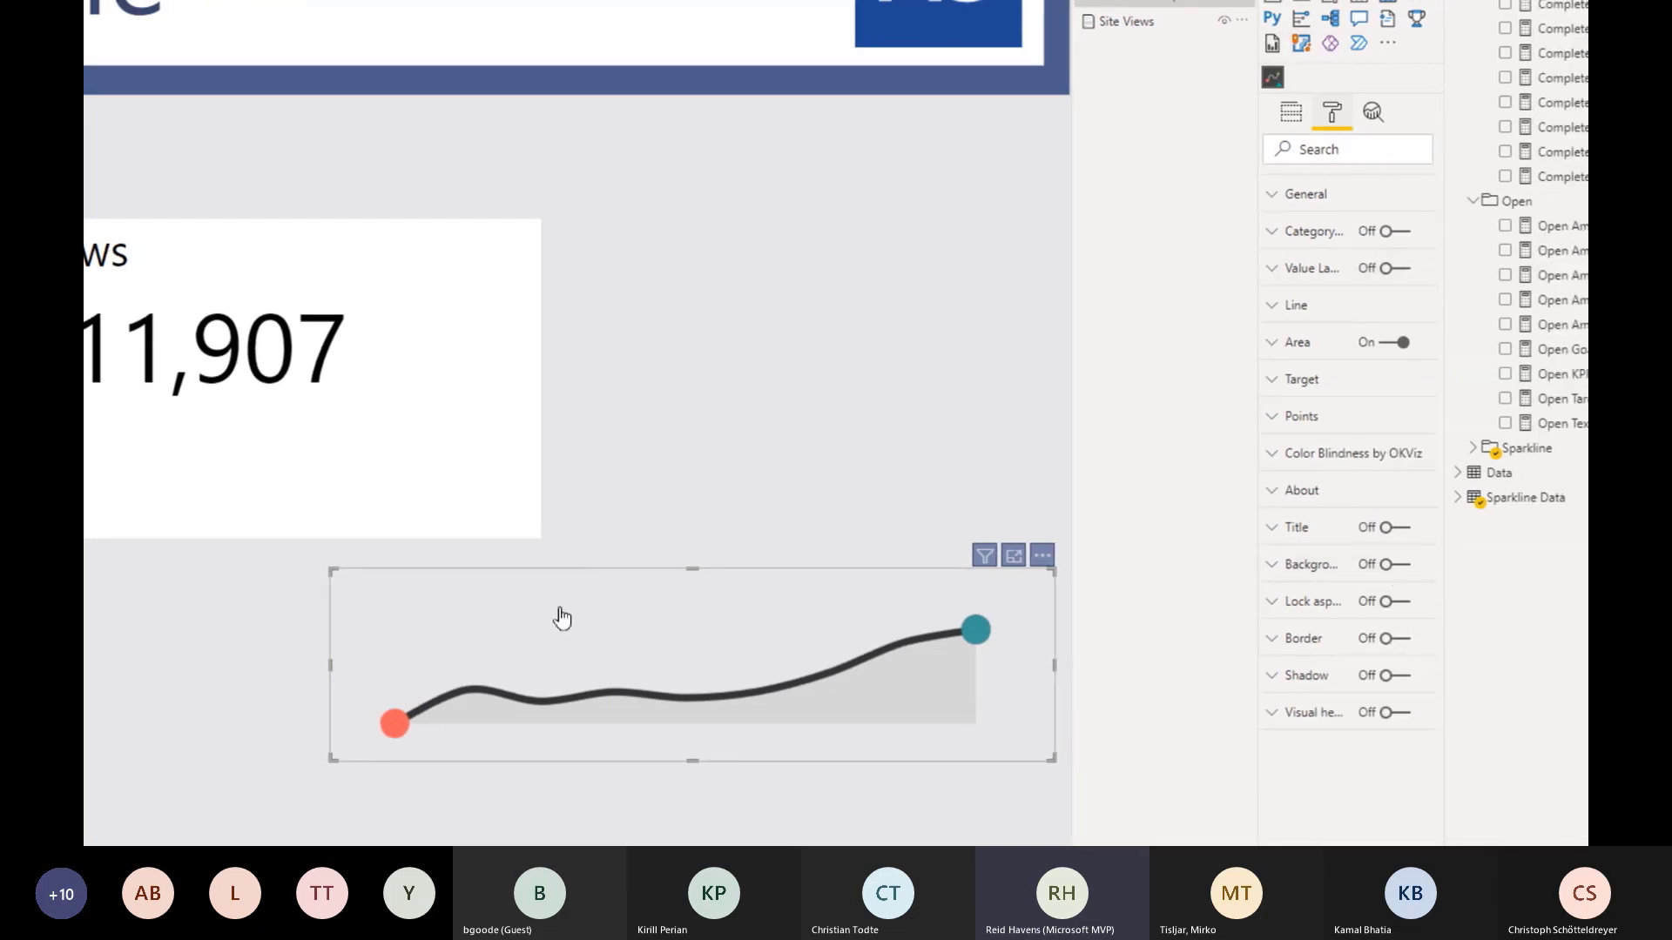
left_click_drag(498, 578, 572, 668)
left_click(301, 266)
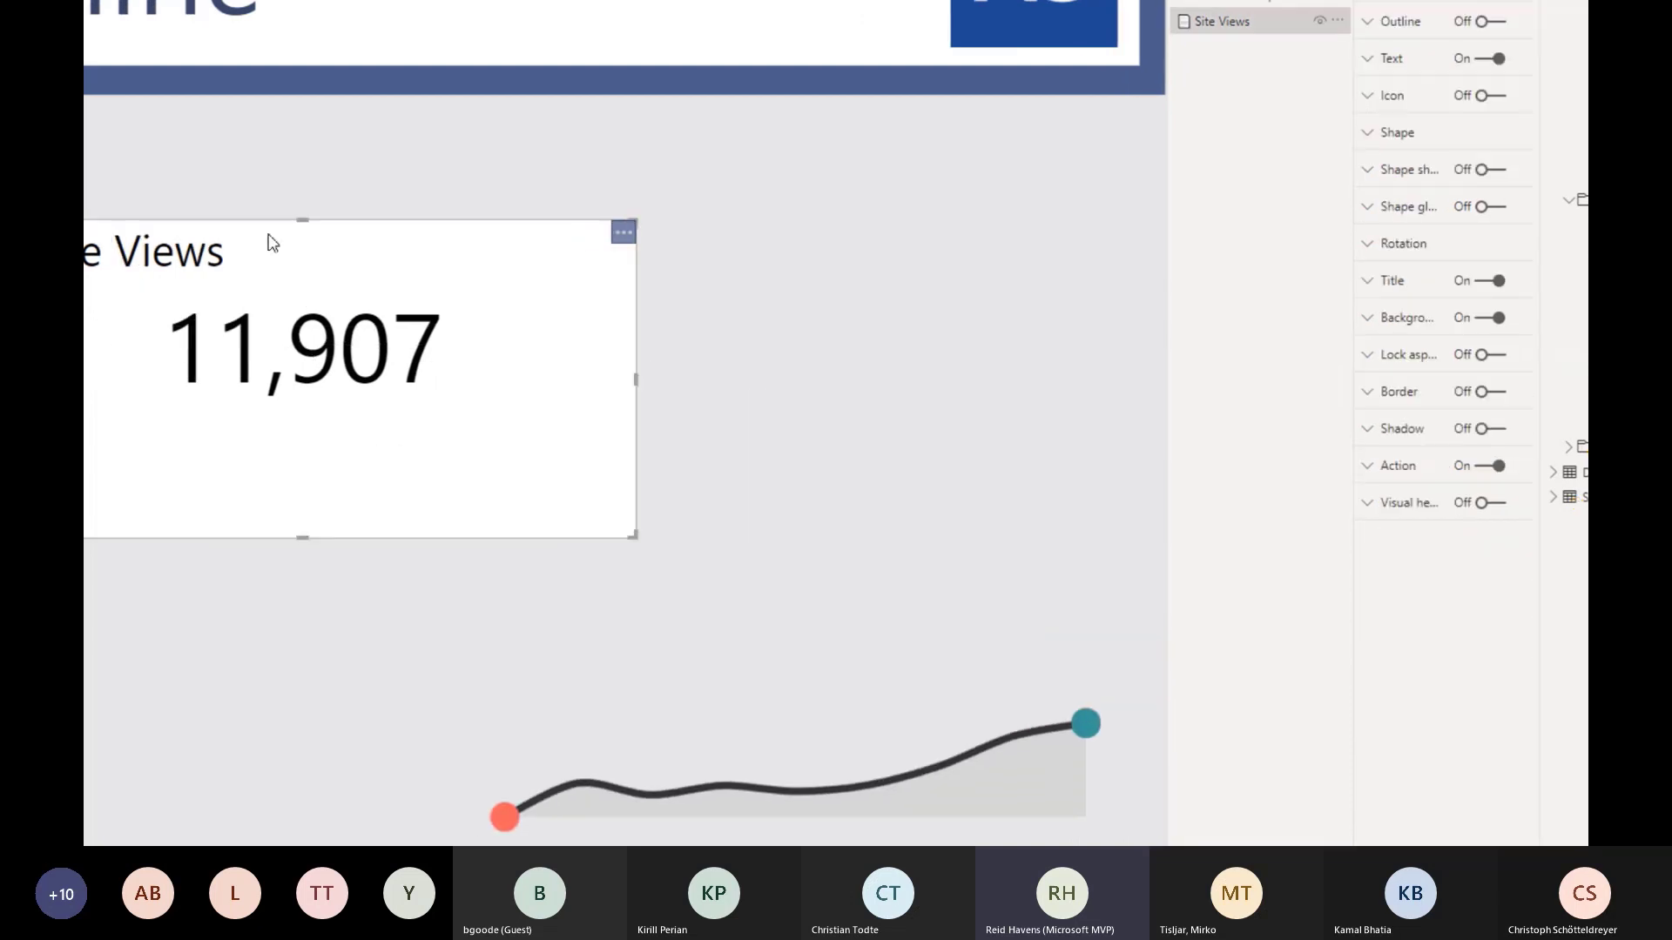
left_click_drag(322, 245, 784, 208)
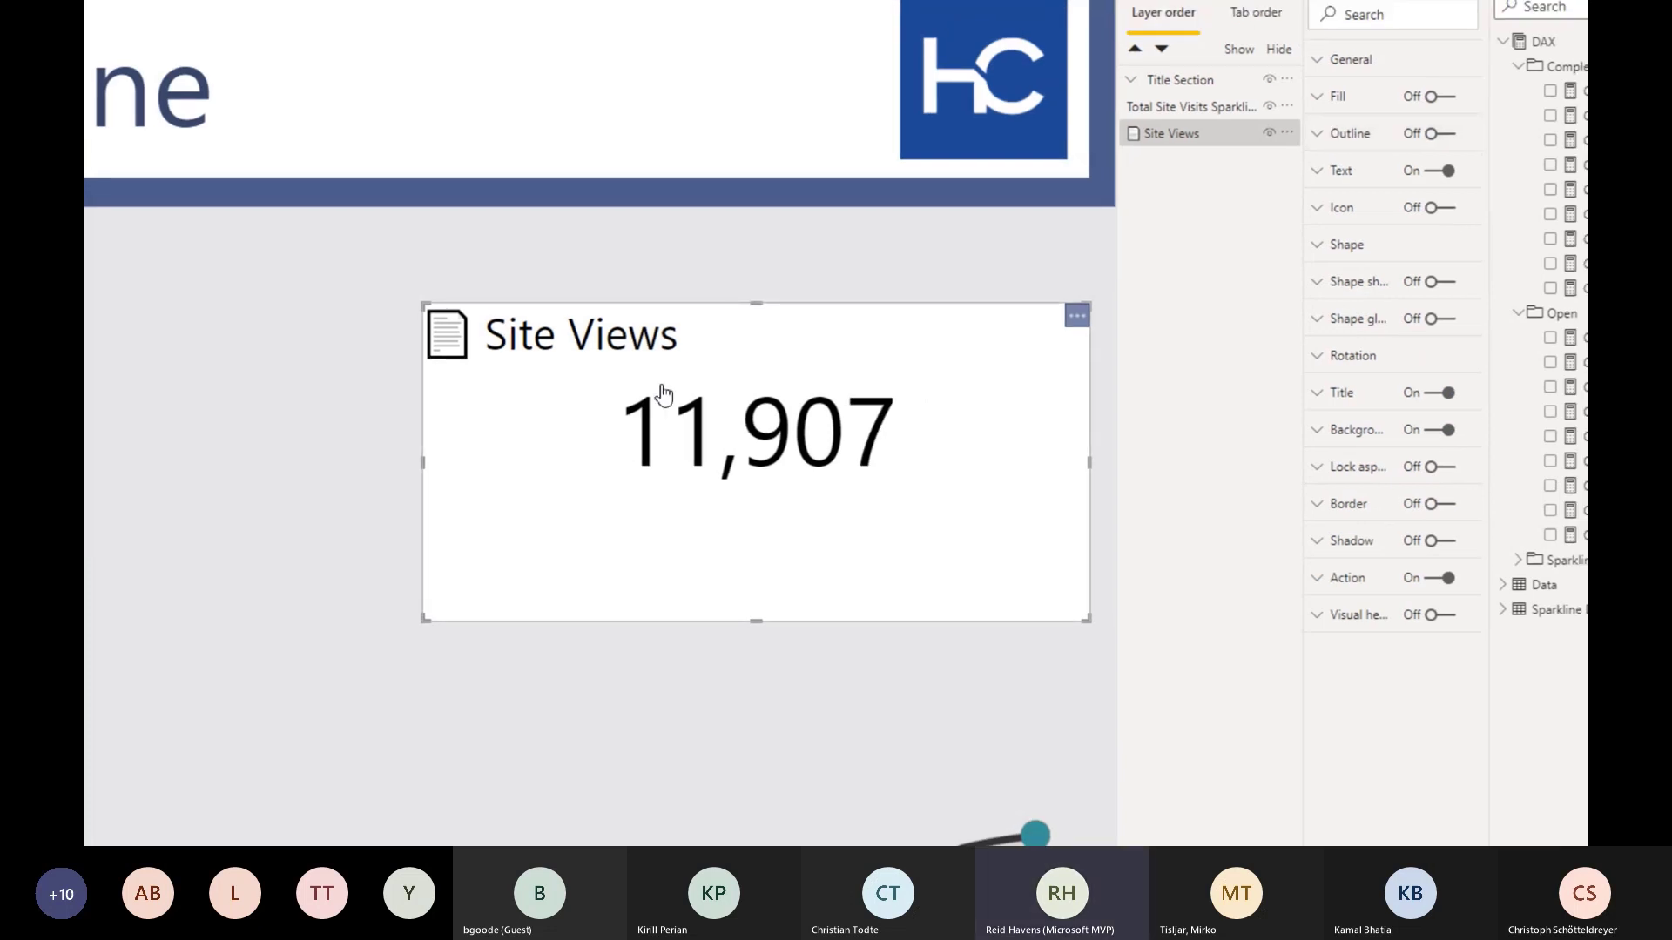
left_click(710, 285)
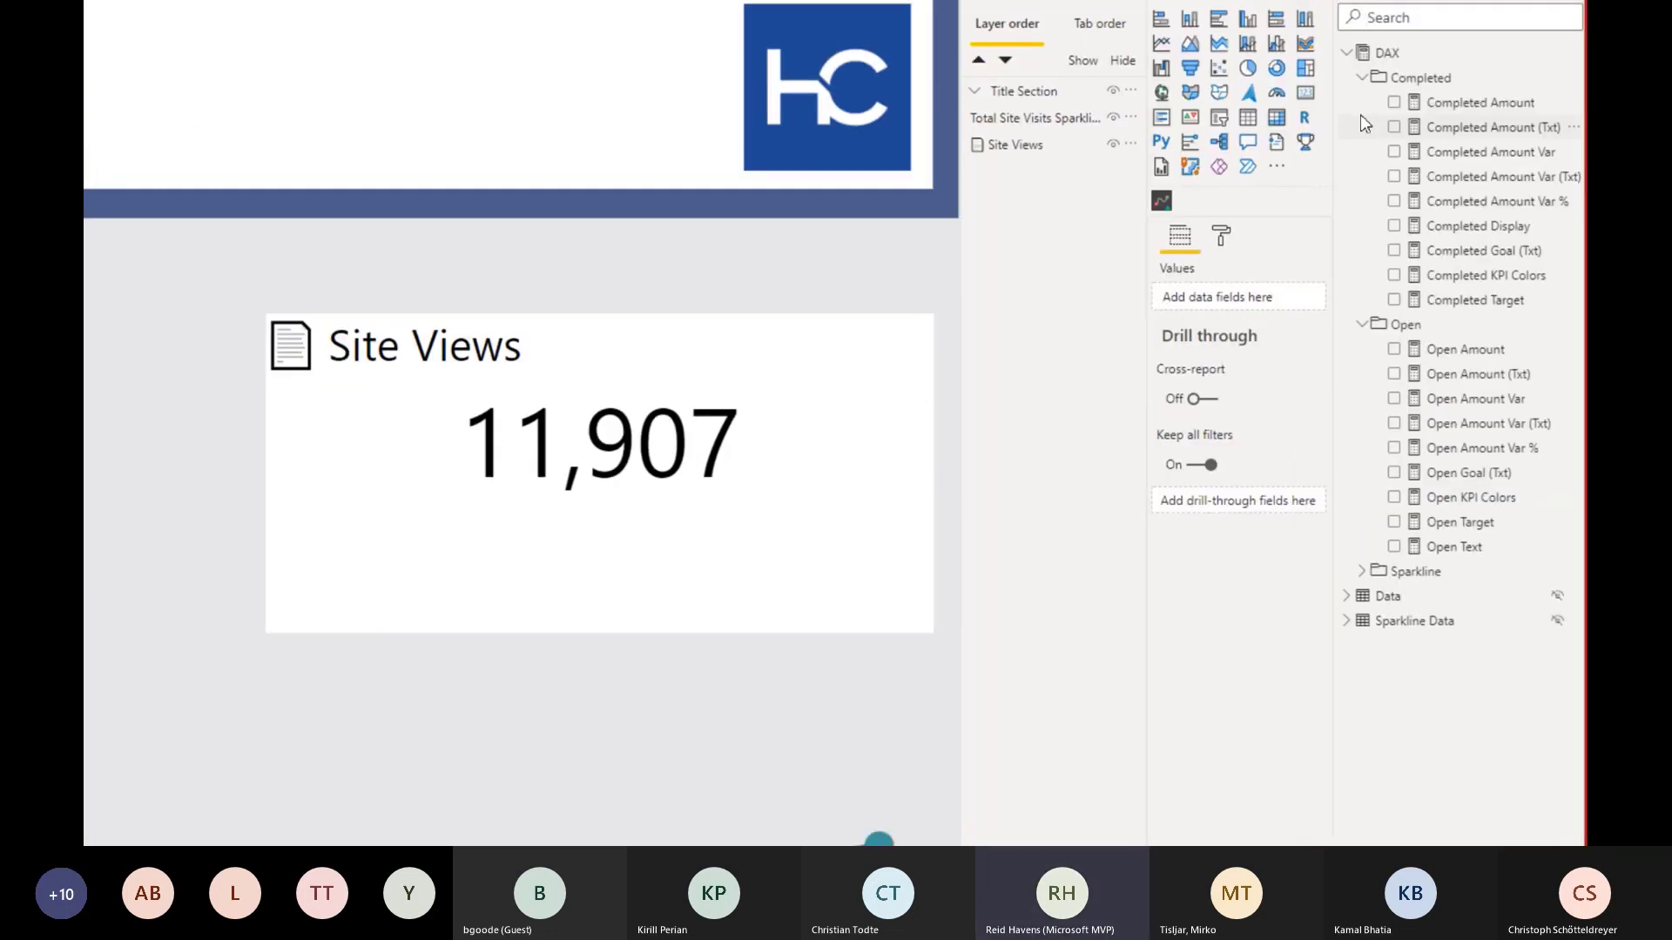
- Add a card visual showing Completed Amount, sized to match the Site Views button and placed beside it on the left
left_click(1307, 104)
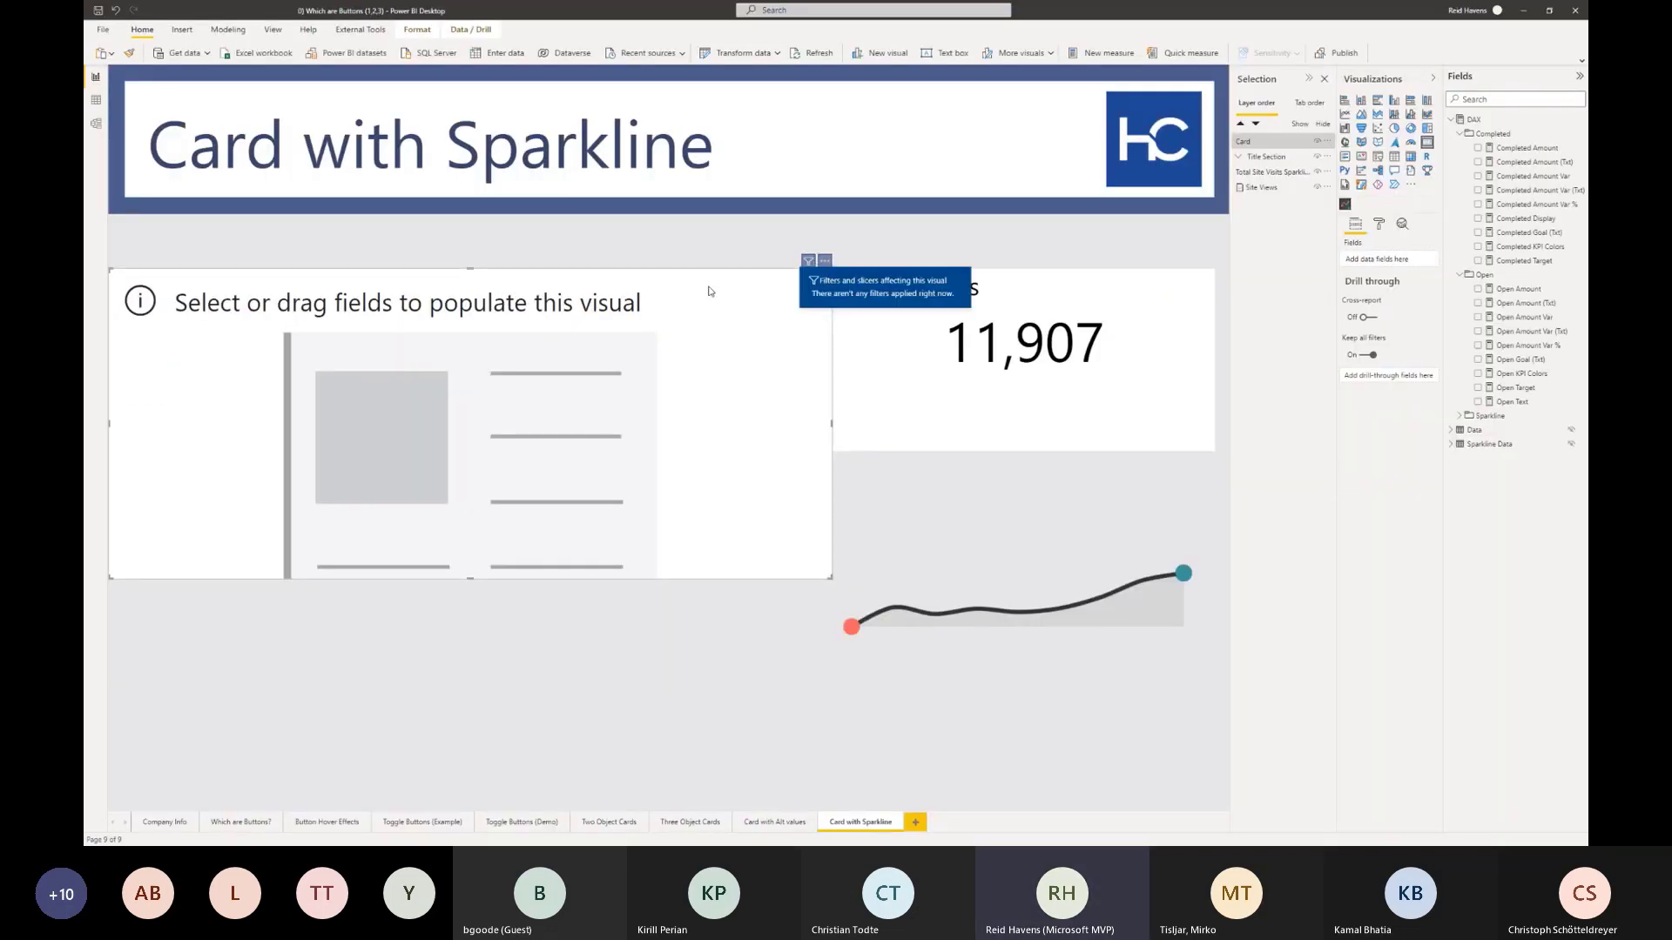
left_click_drag(709, 291, 1090, 289)
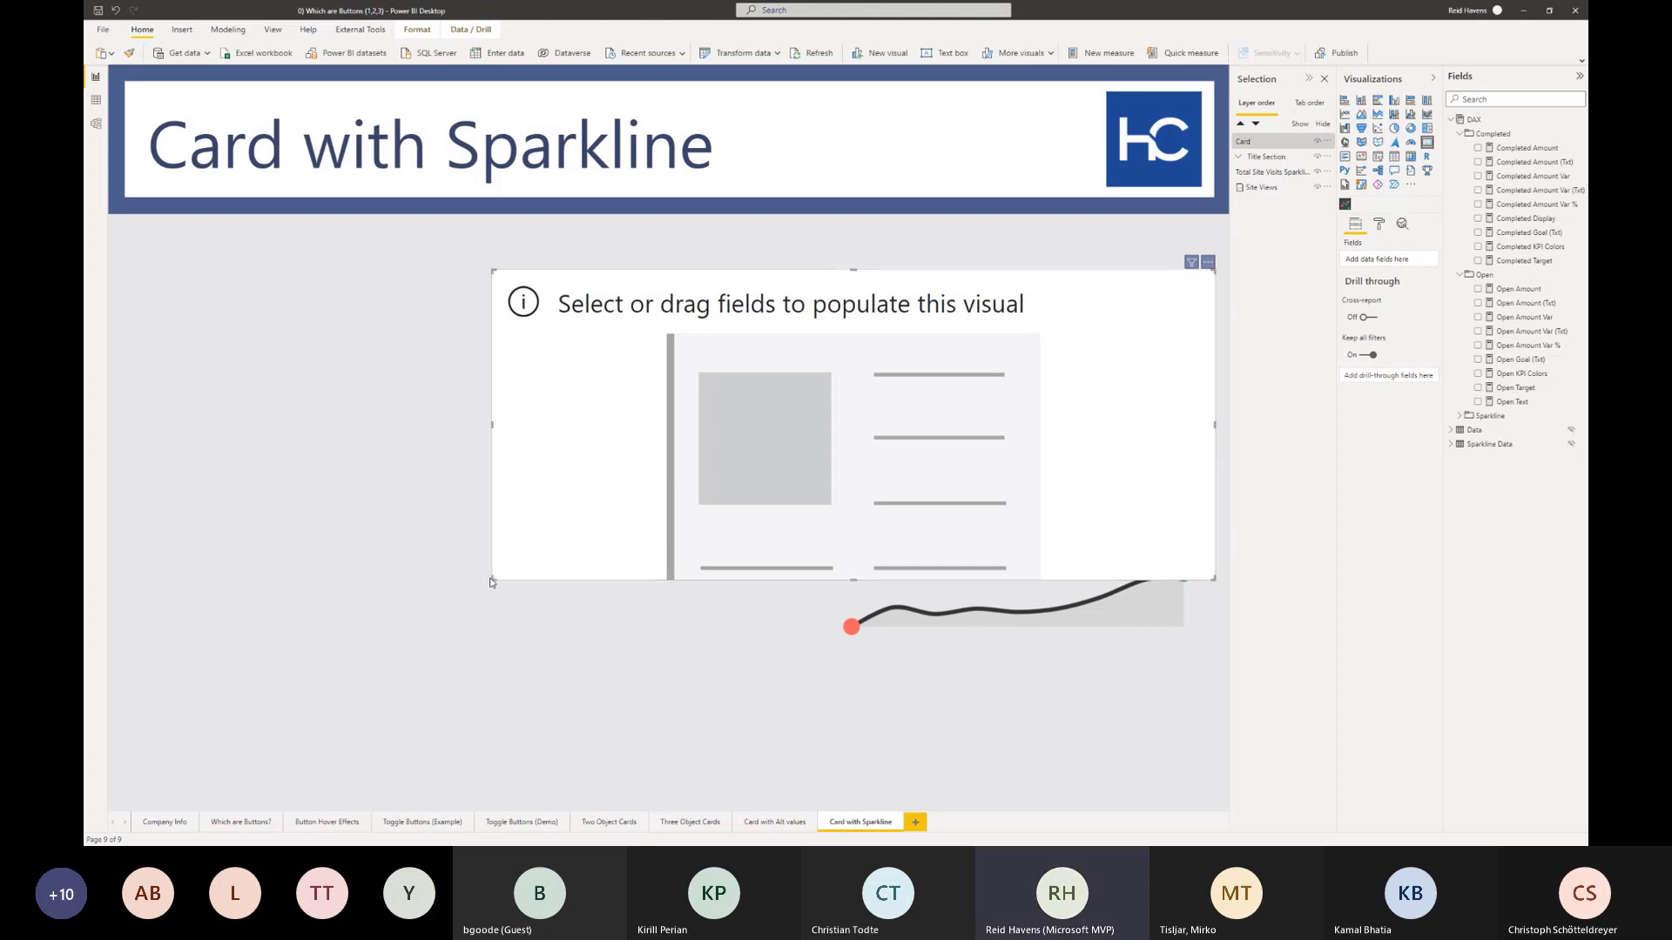
left_click_drag(492, 581, 831, 449)
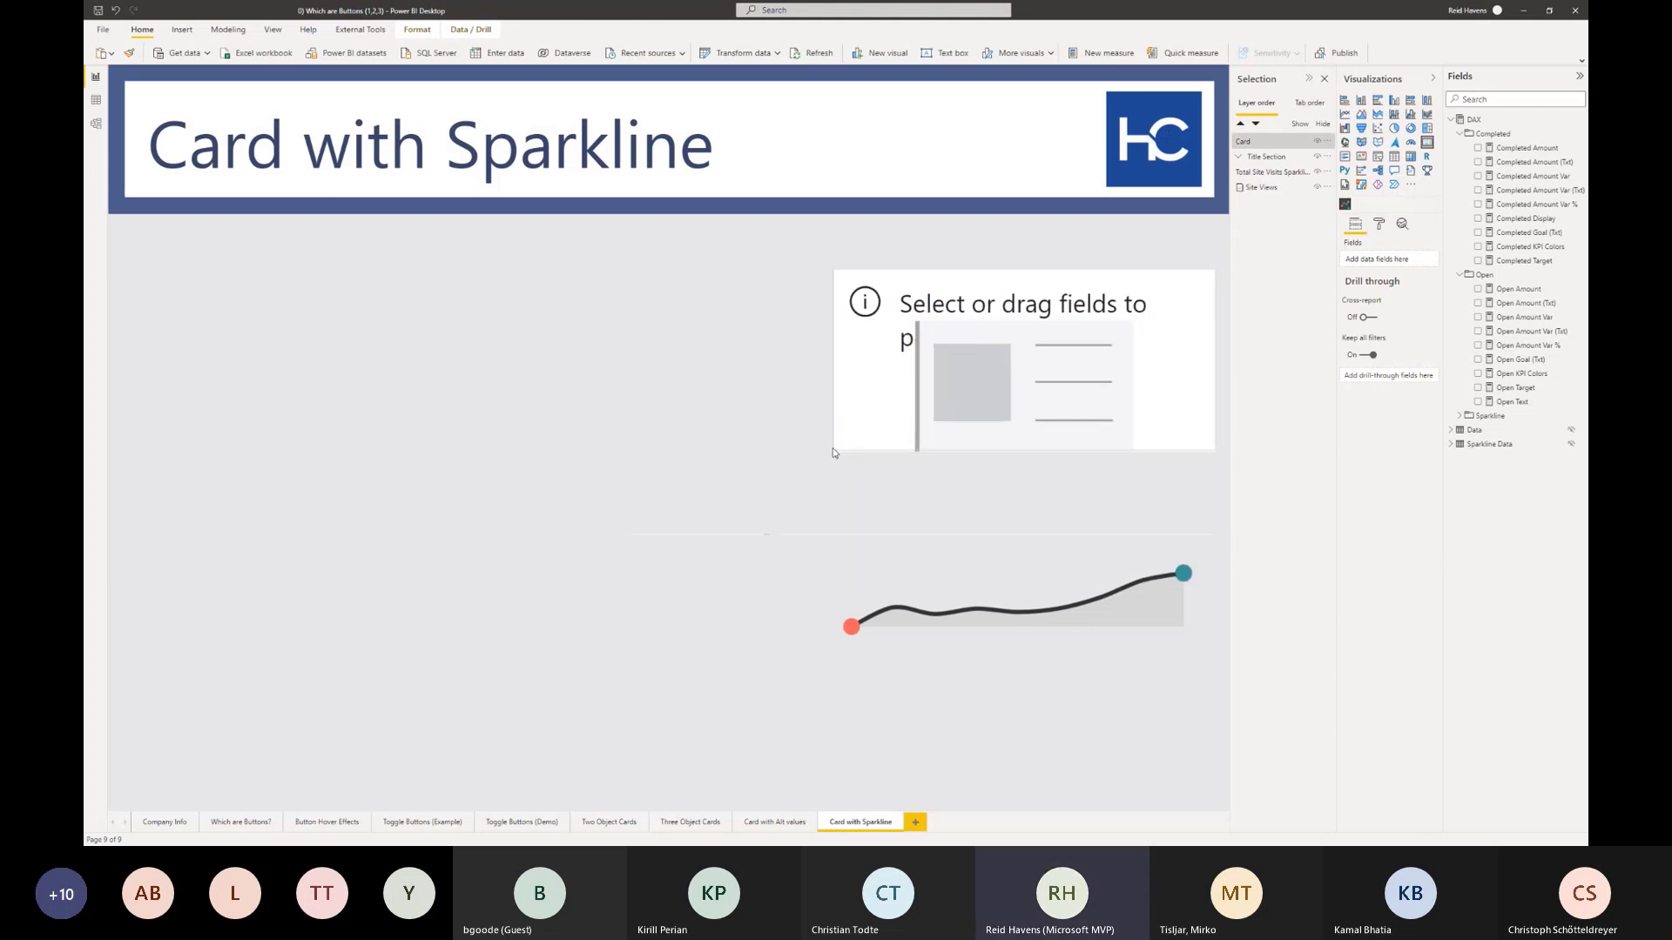
left_click_drag(1522, 148, 1386, 259)
left_click_drag(1068, 305, 694, 280)
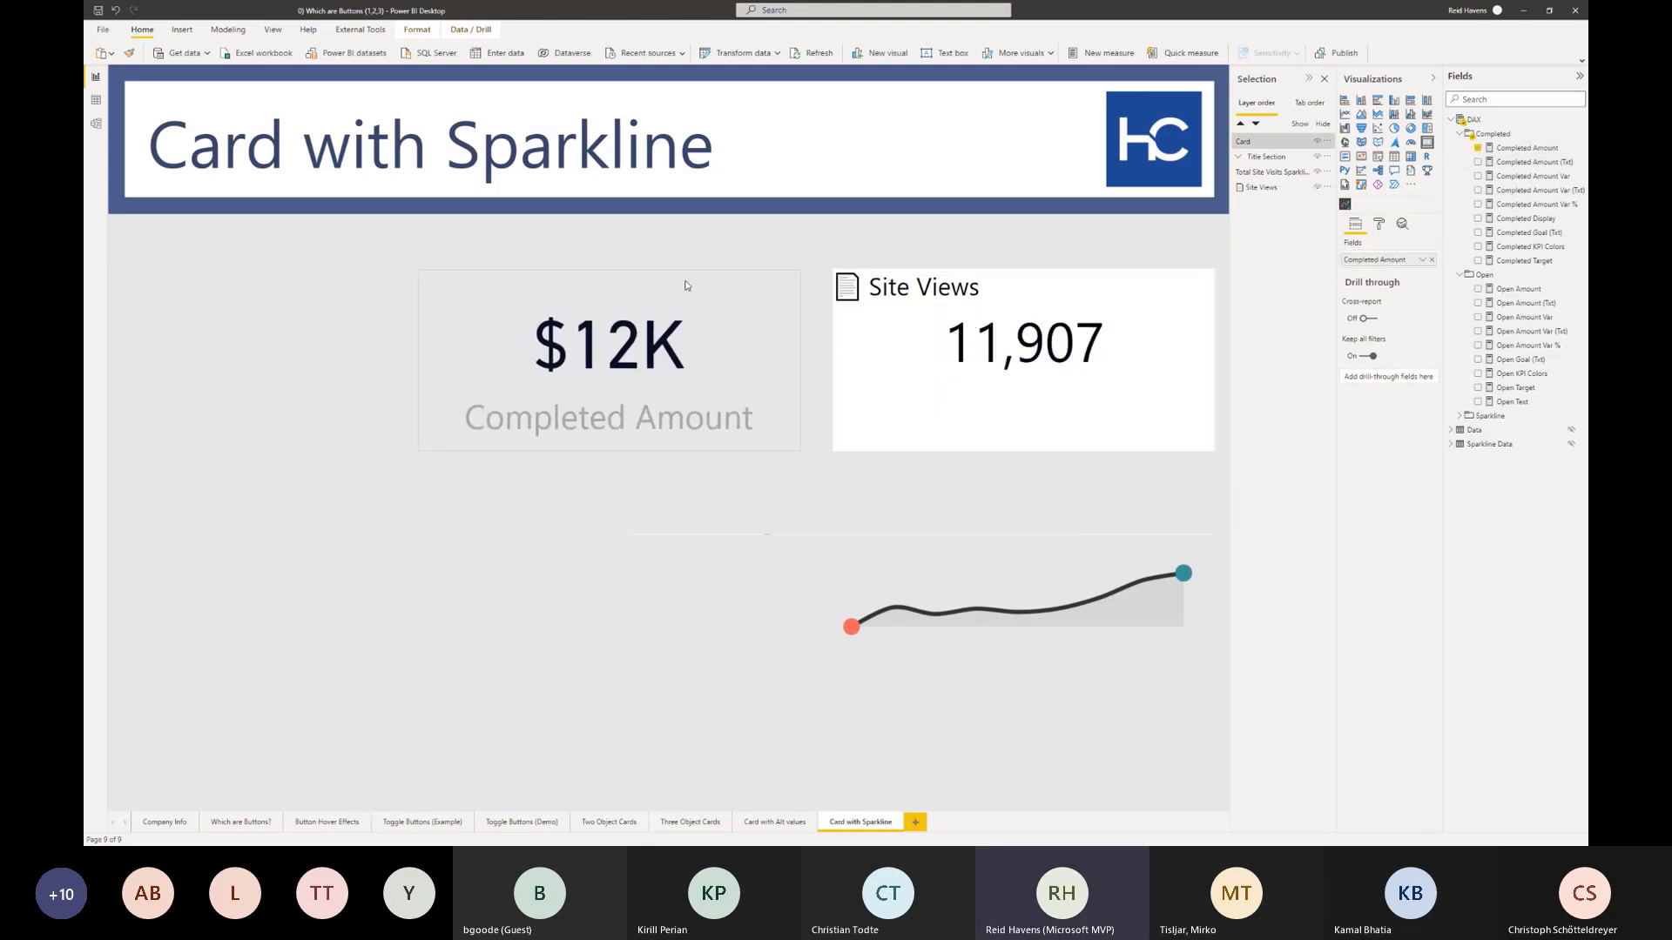
- Turn off the Completed Amount card's category label and turn on its background
left_click(1379, 224)
left_click(1408, 313)
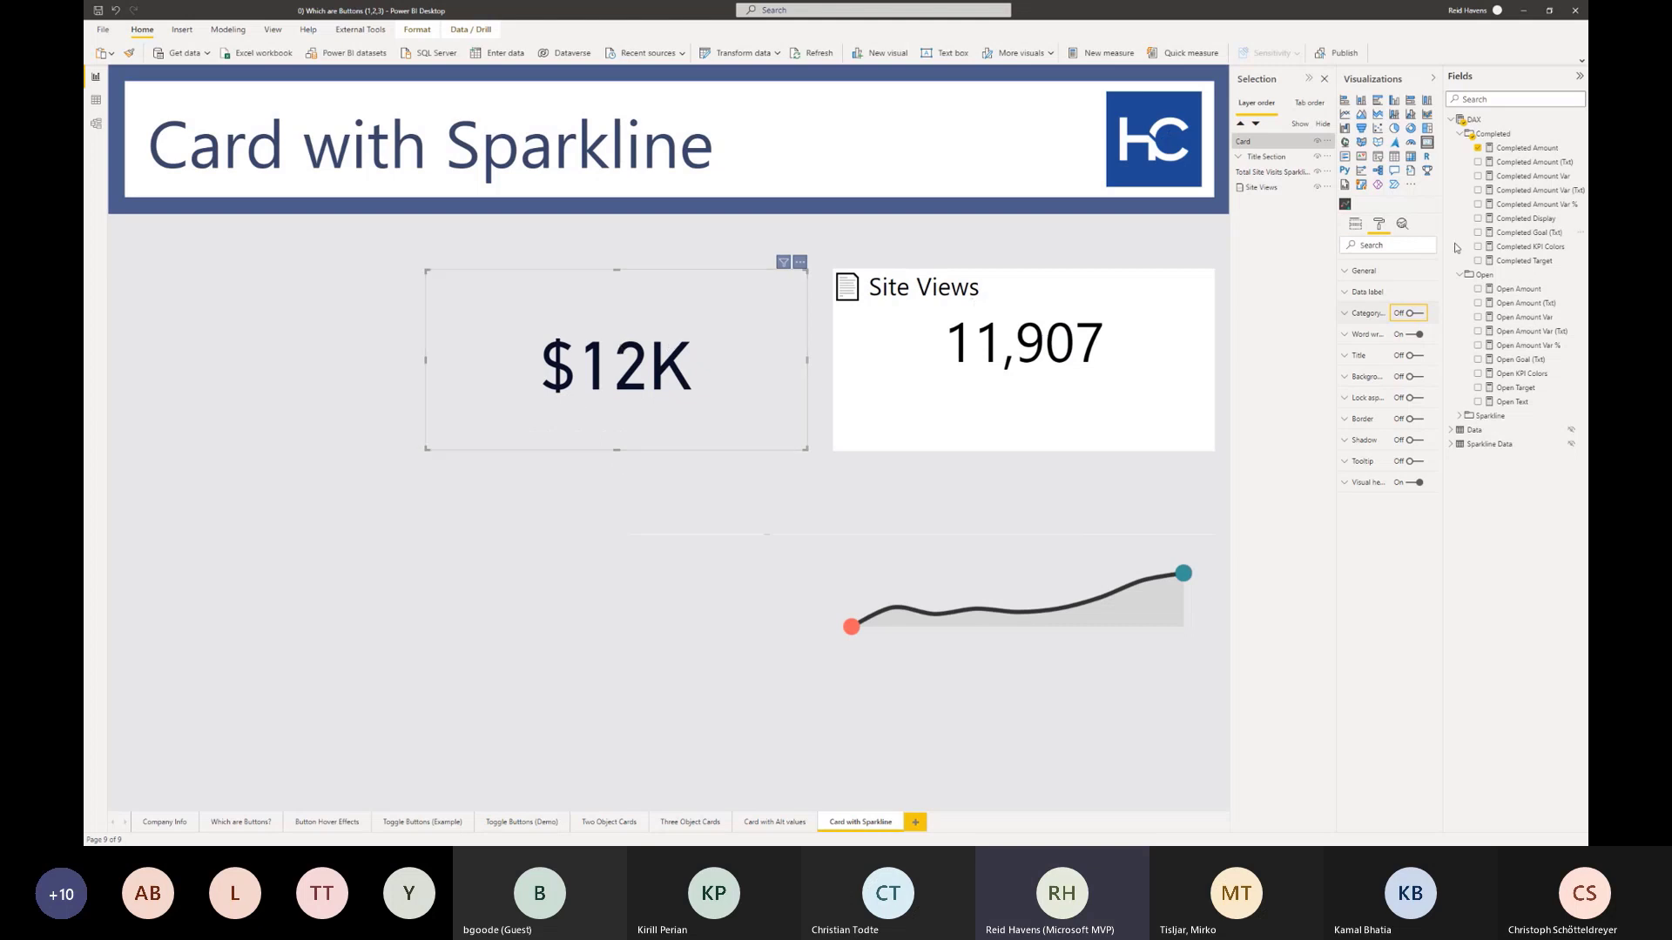
left_click(1408, 376)
- Move the Site Views button to the page's lower left and place the Completed Amount card above the sparkline
left_click_drag(945, 352, 311, 511)
left_click_drag(672, 310, 1087, 315)
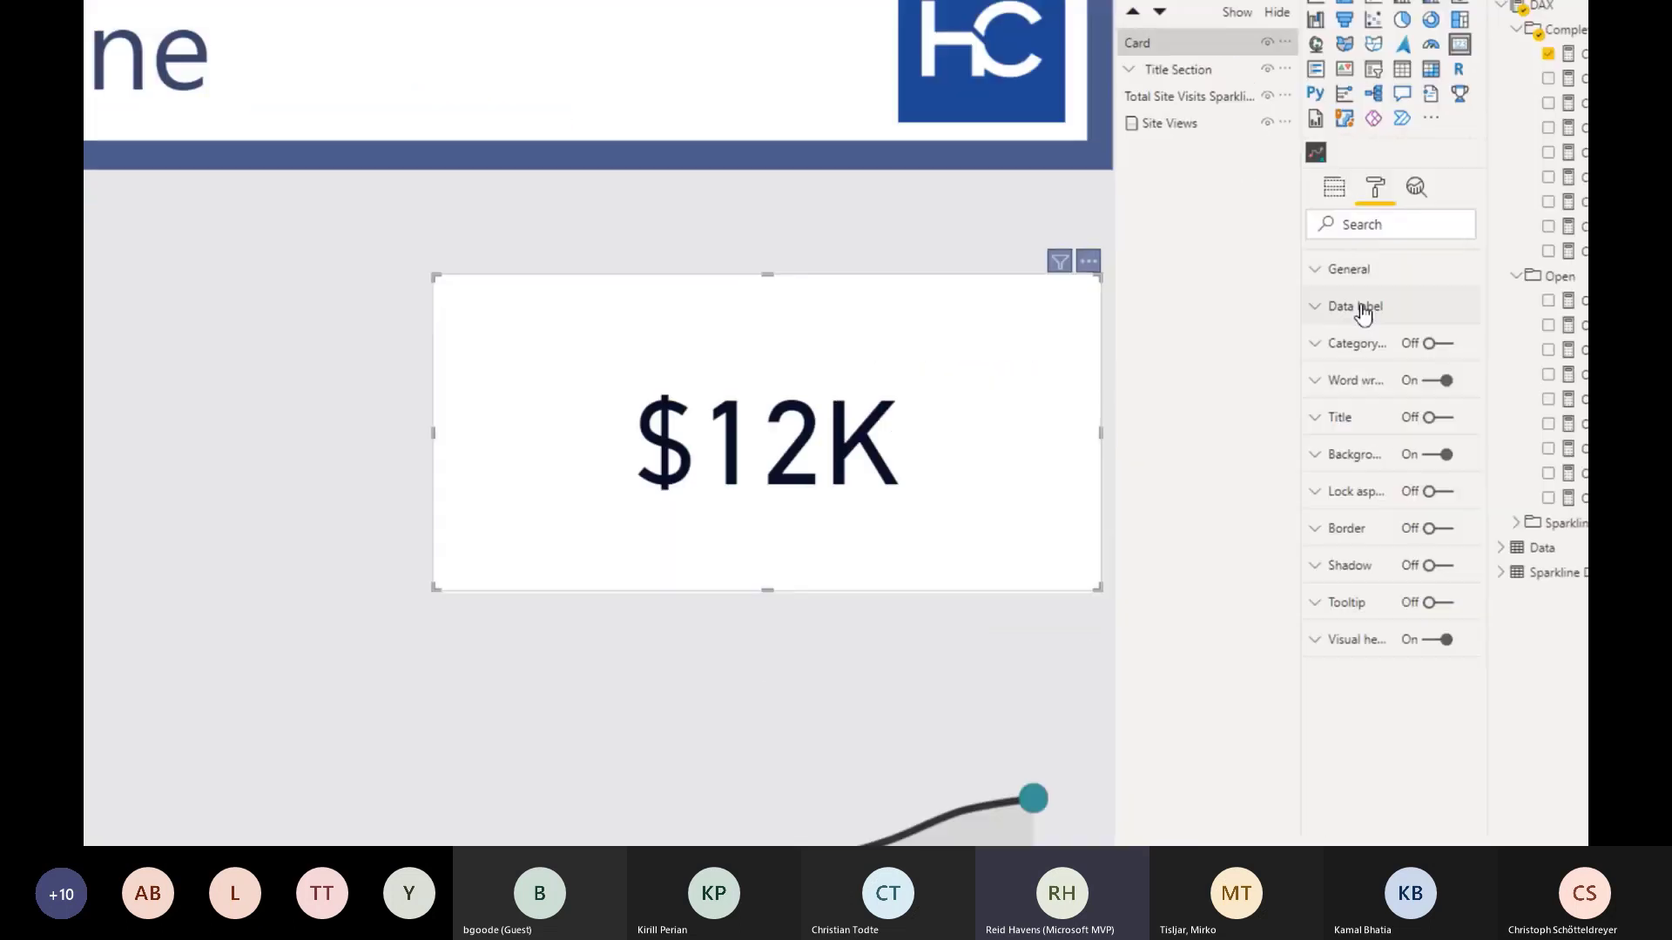
- Try the bold and italic options on the Completed Amount card's data label and switch them back off
left_click(1383, 292)
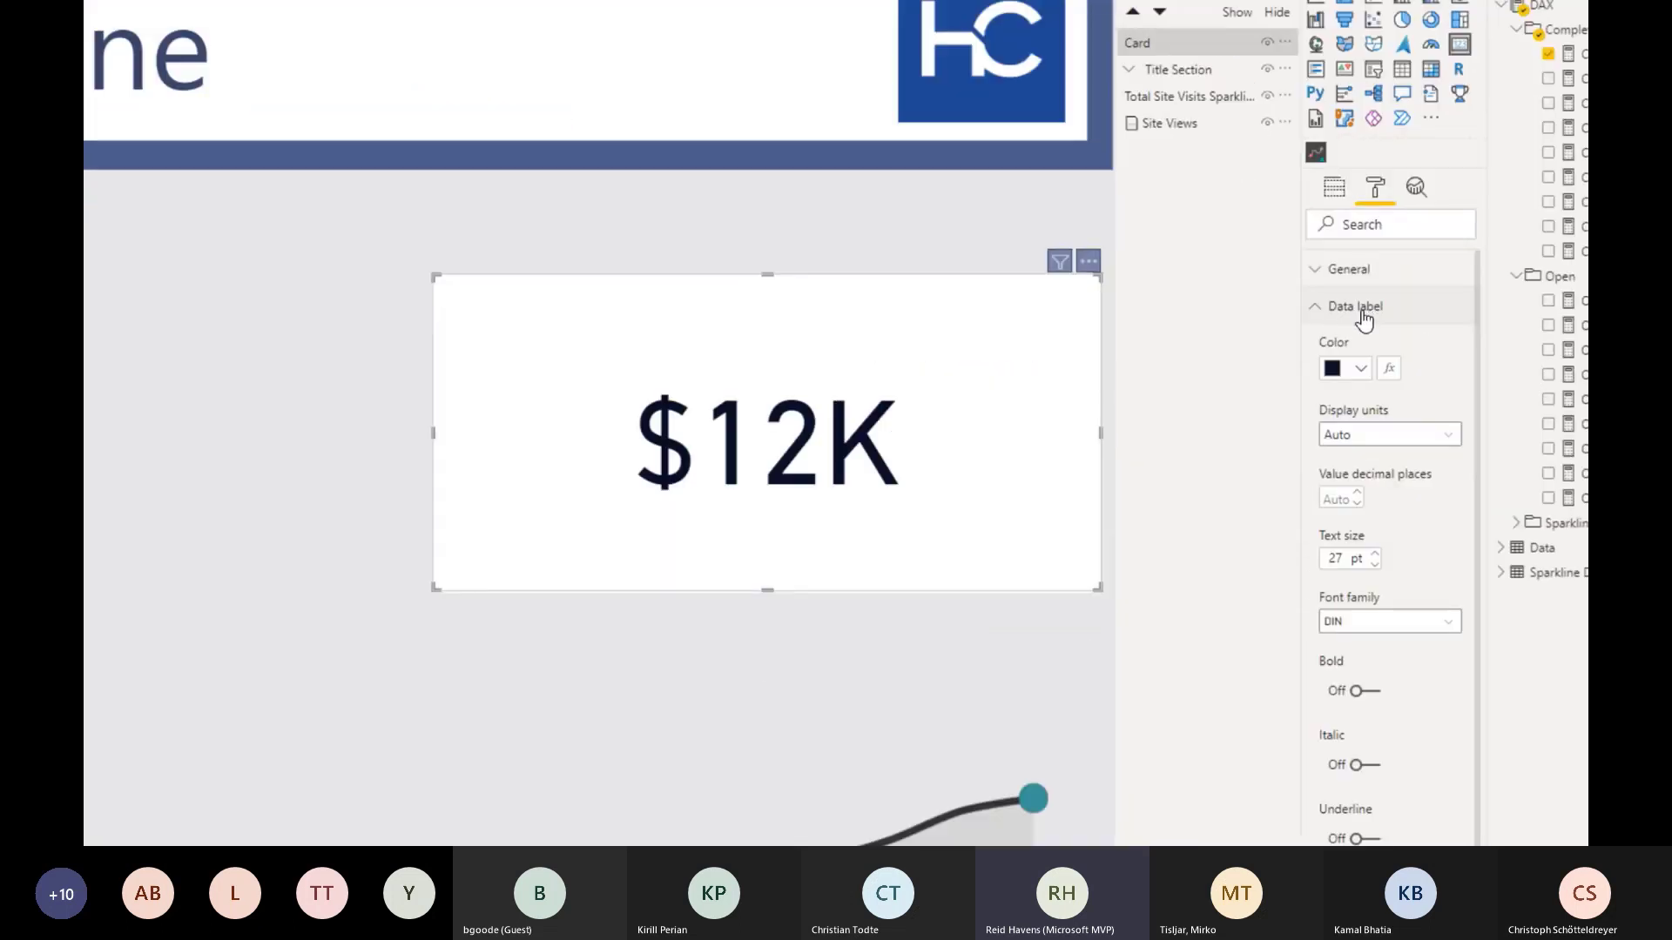
scroll(1393, 533, "down", 1)
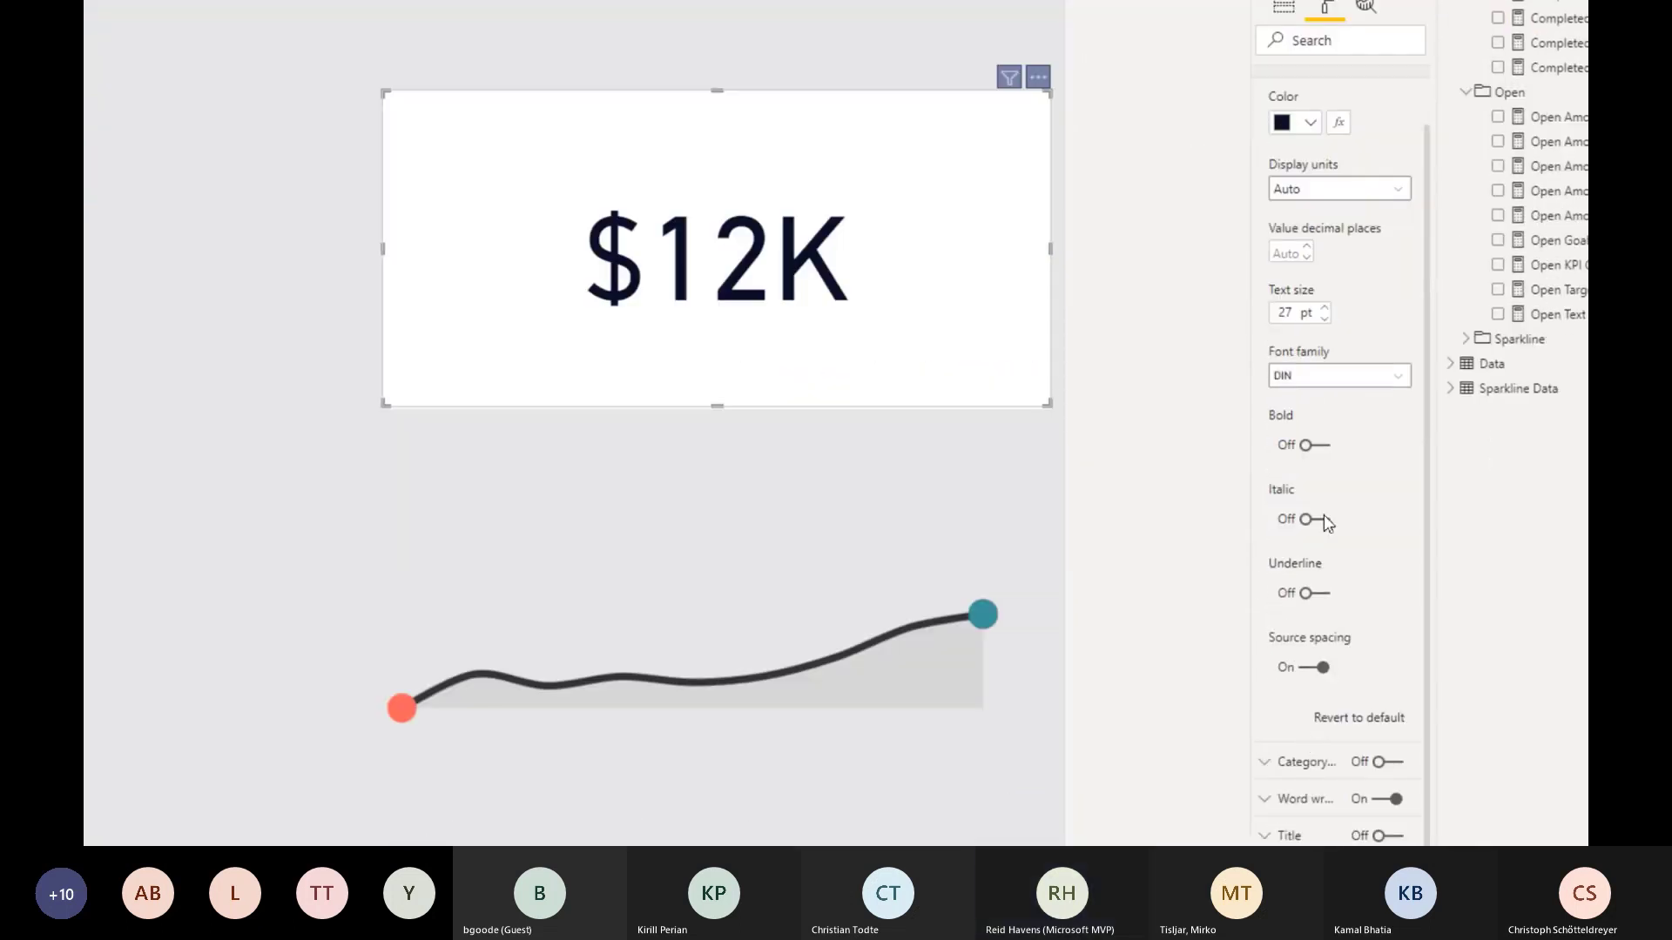
left_click(1314, 445)
left_click(1312, 521)
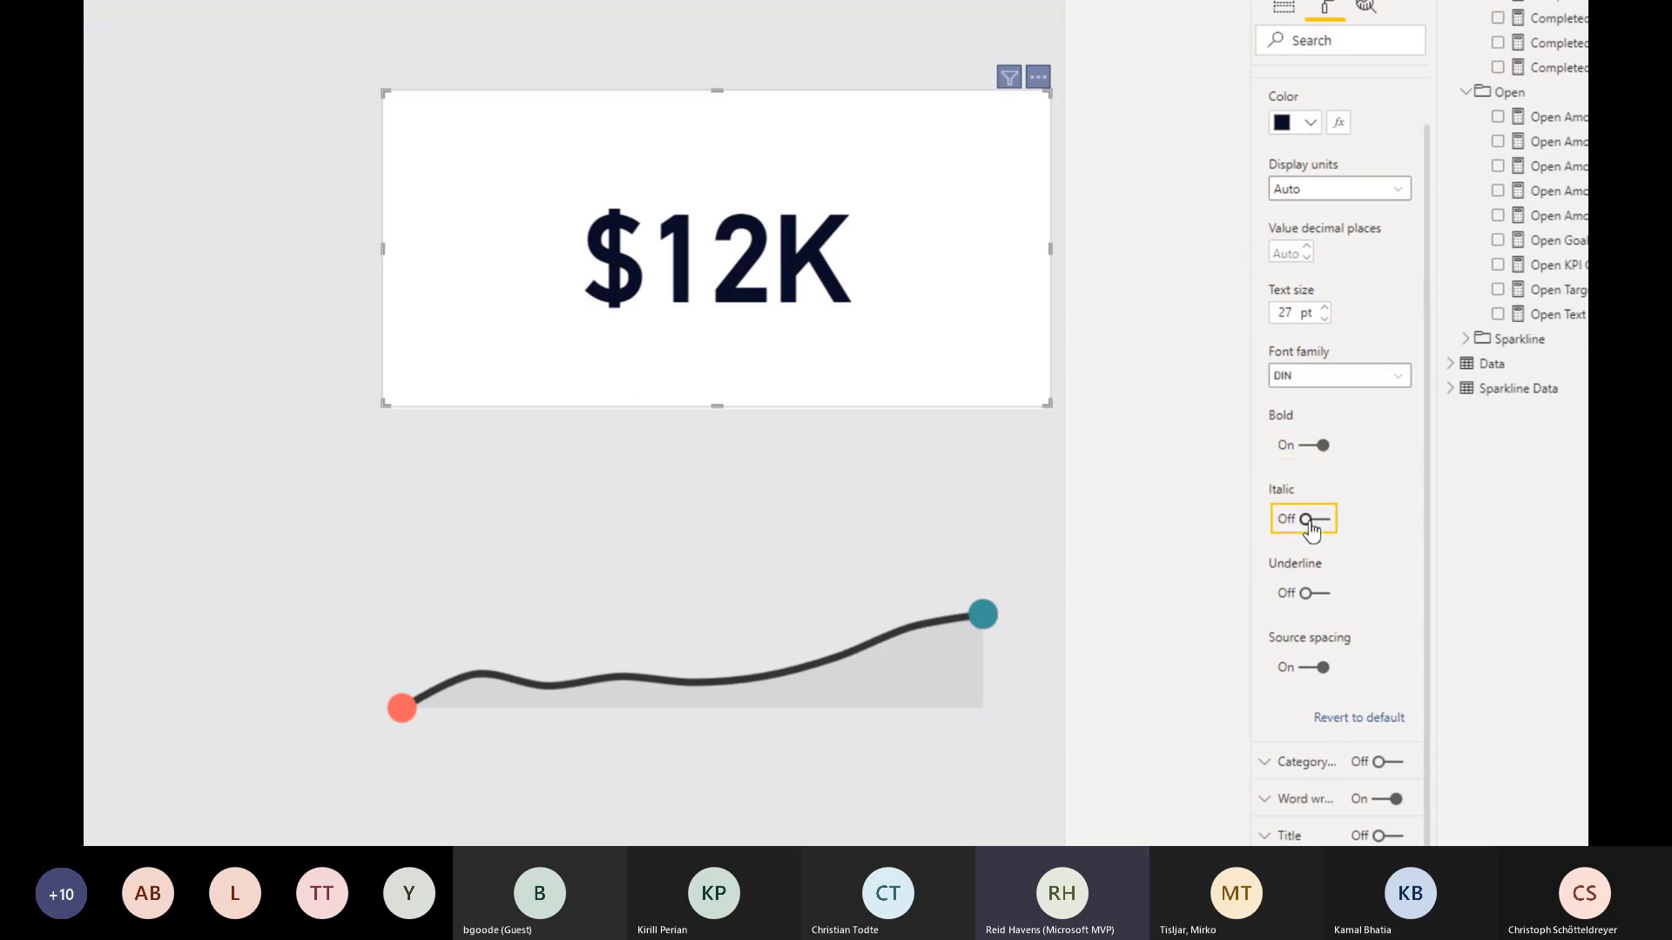
left_click(1311, 523)
left_click(1313, 446)
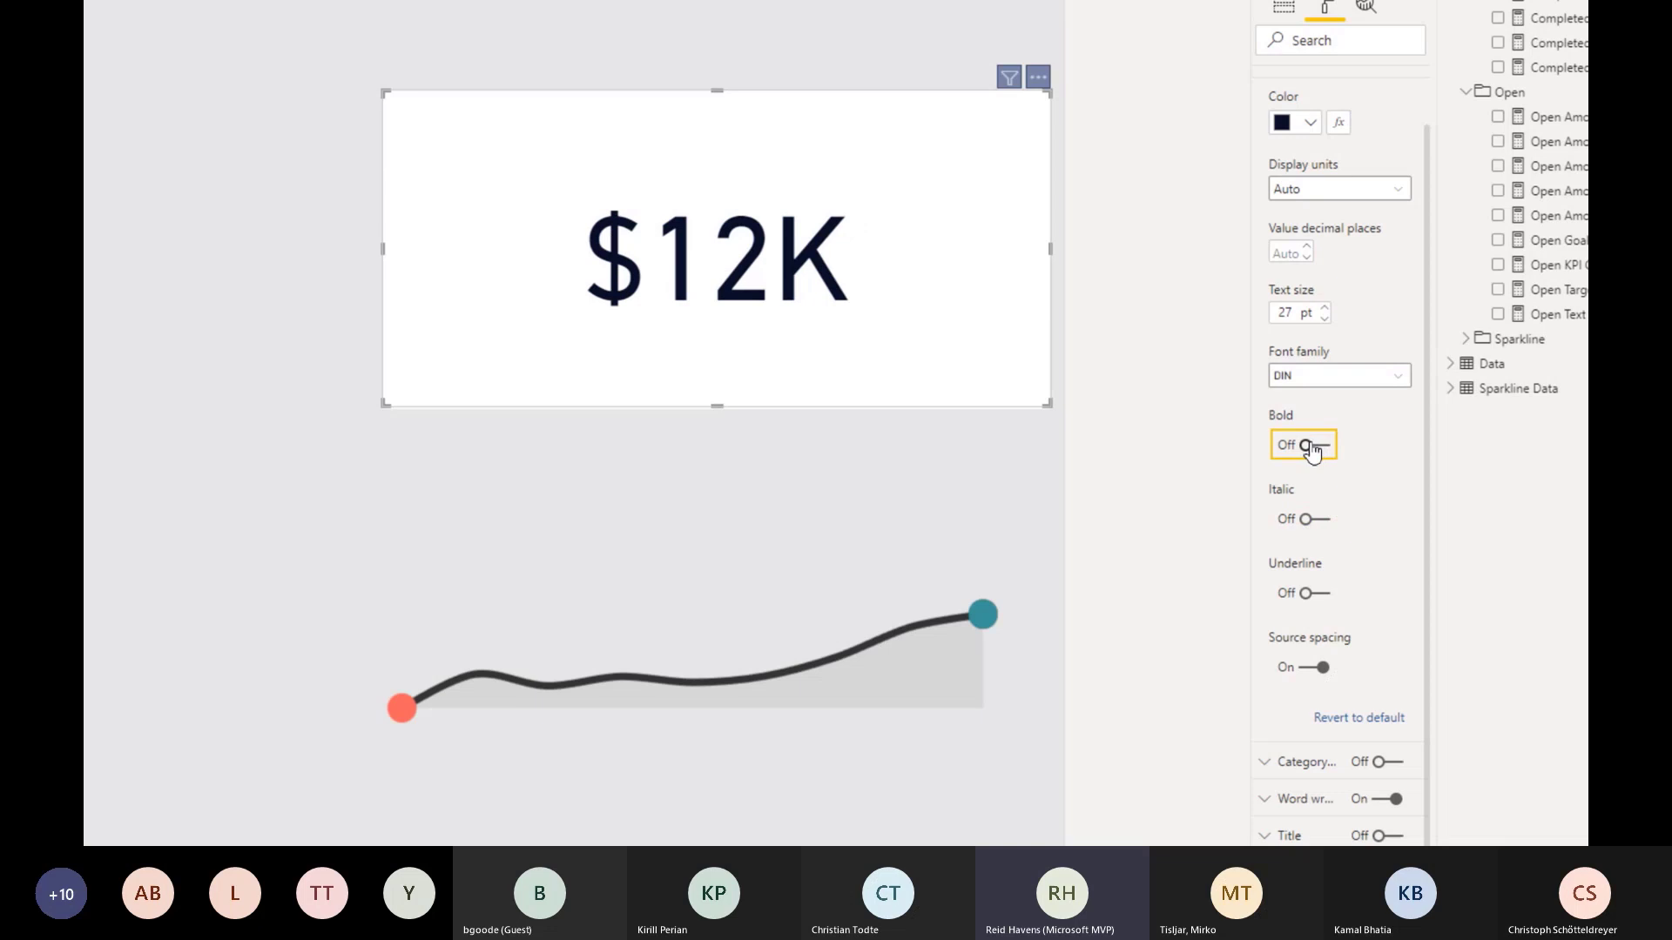
scroll(1325, 246, "up", 2)
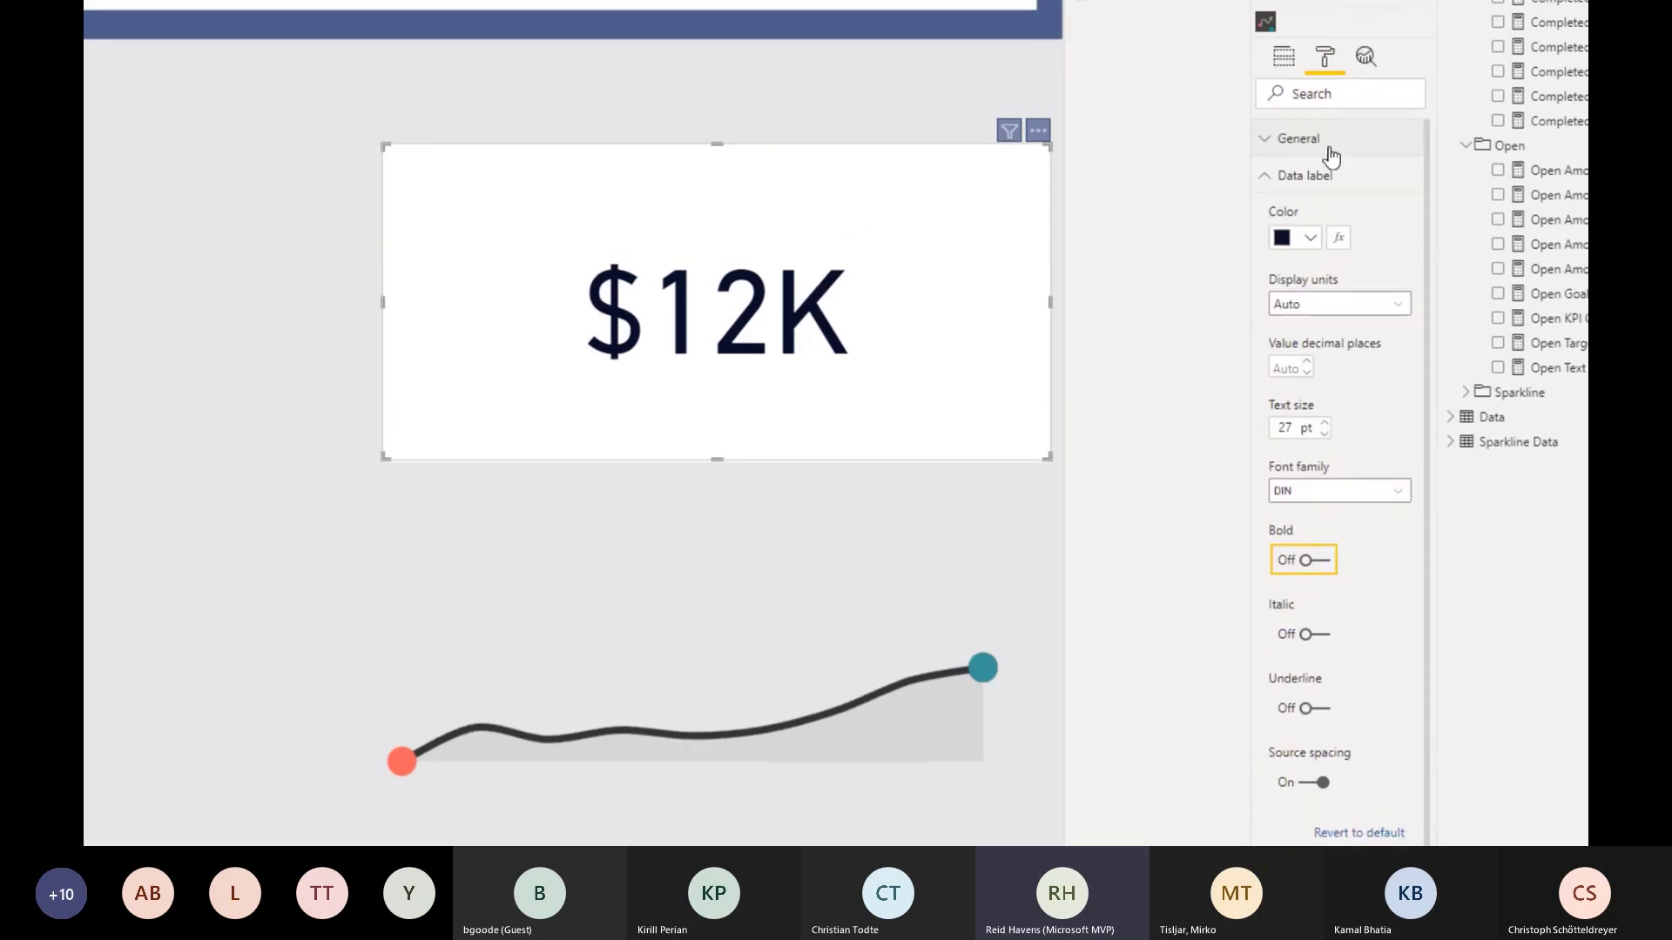
left_click(1305, 176)
- Search the Completed Amount card's format options for "align" and clear the search
left_click(1327, 95)
type("alig")
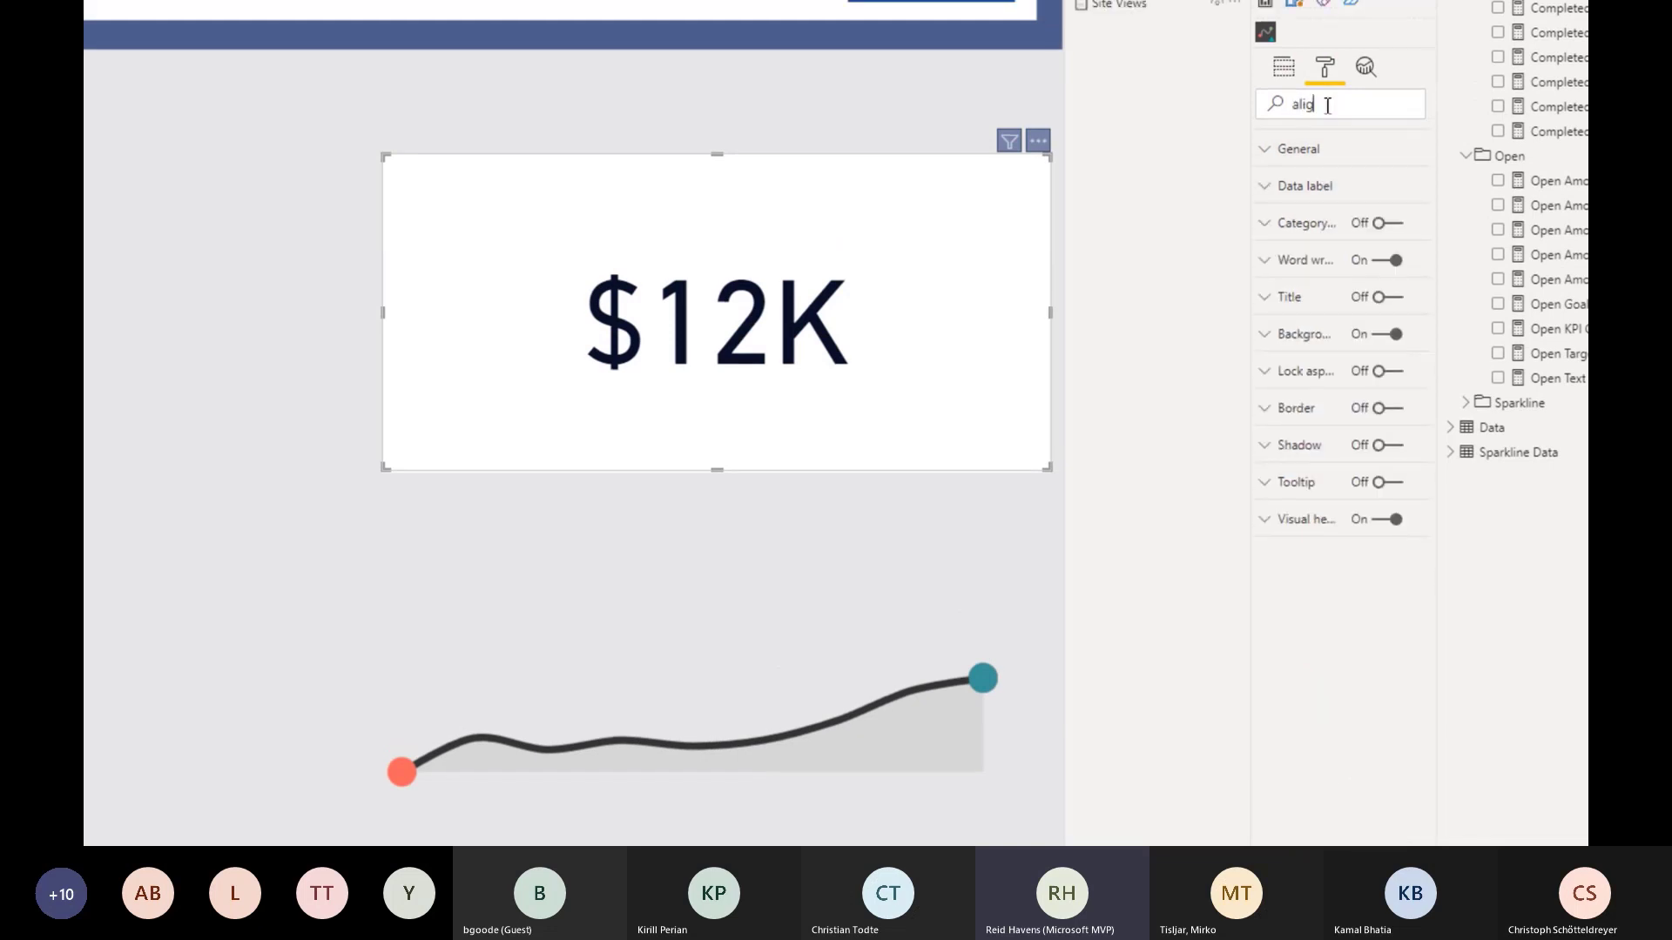
type("n")
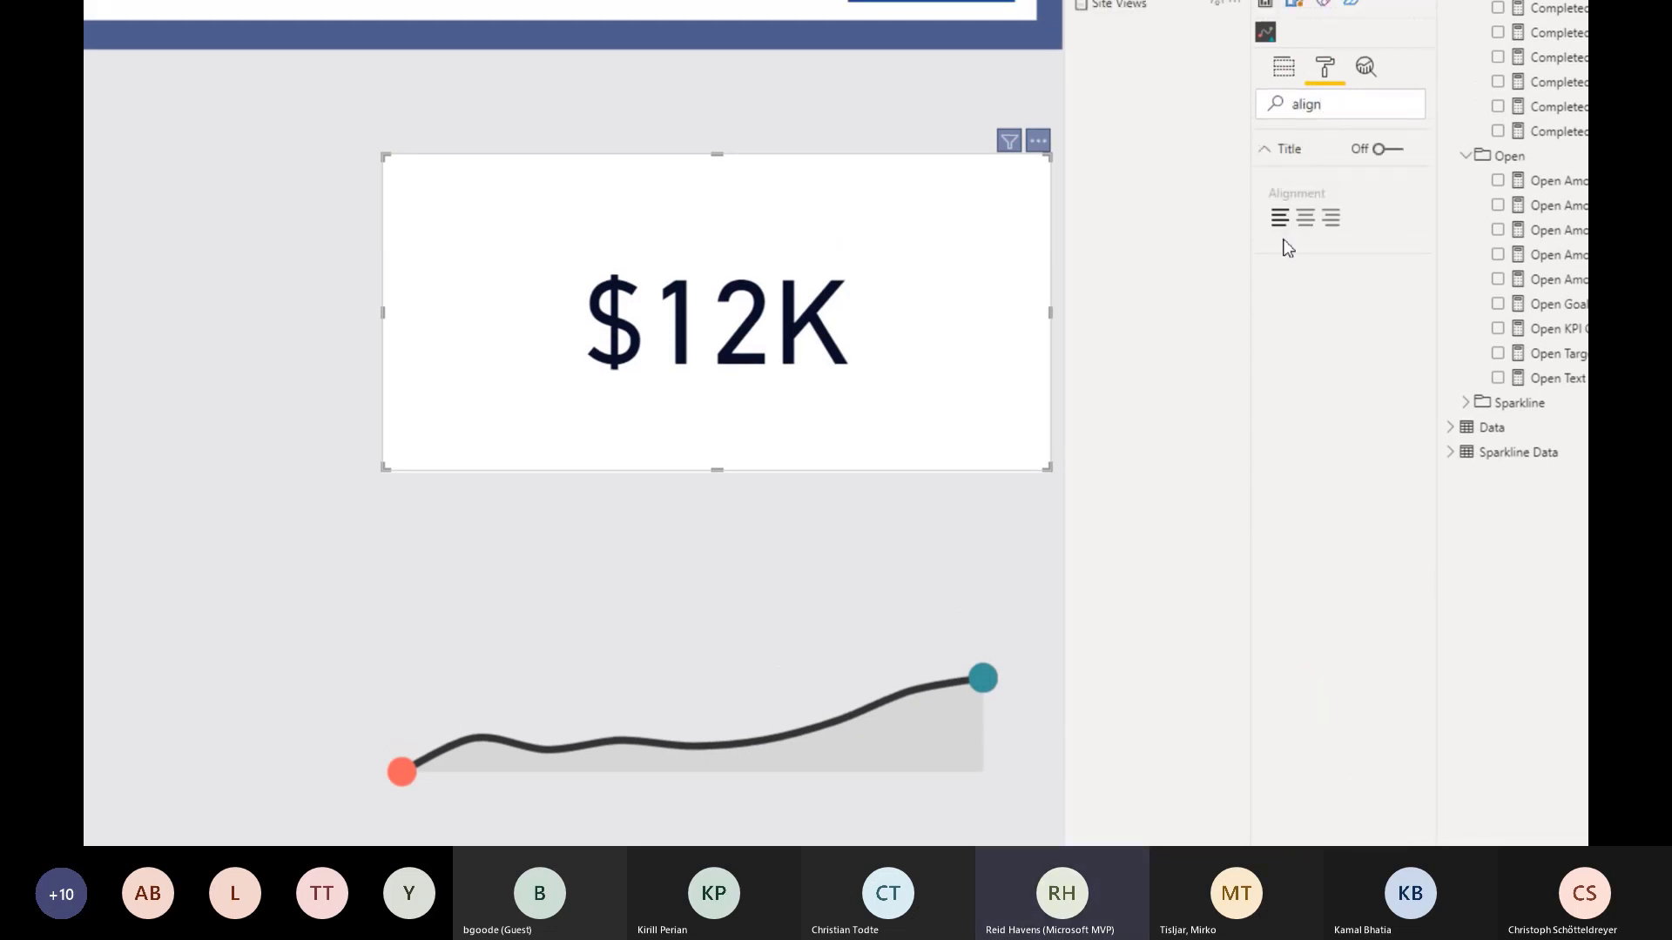
left_click_drag(1325, 105, 1238, 105)
key("BackSpace")
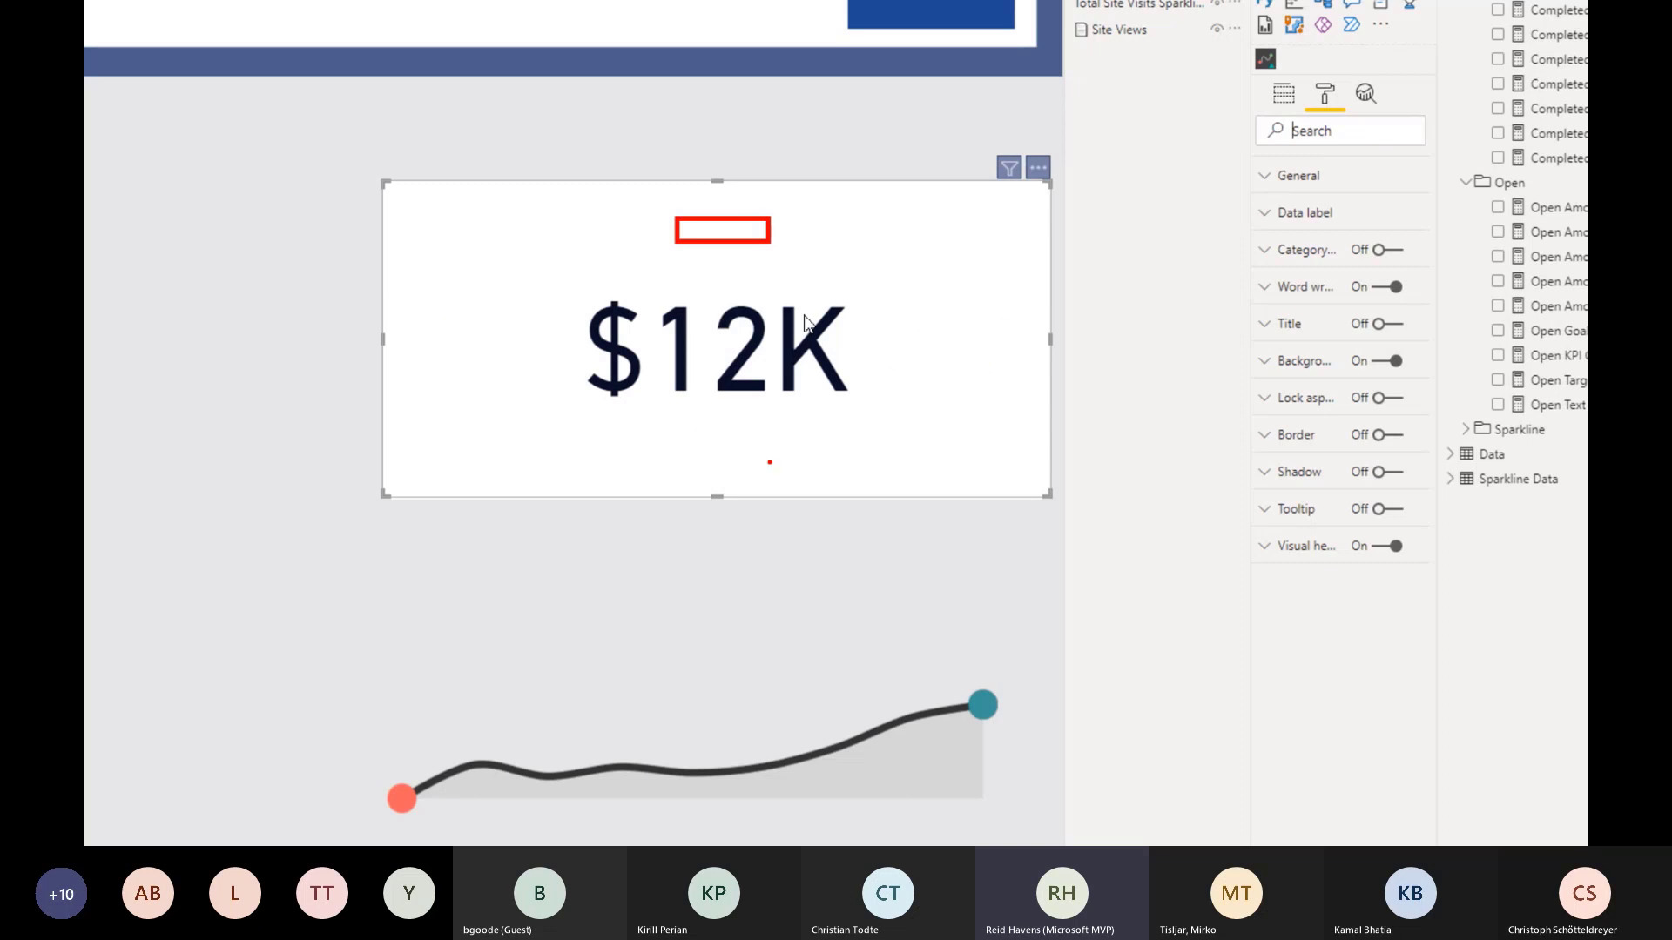
key("Escape")
key("ctrl+2")
key("w")
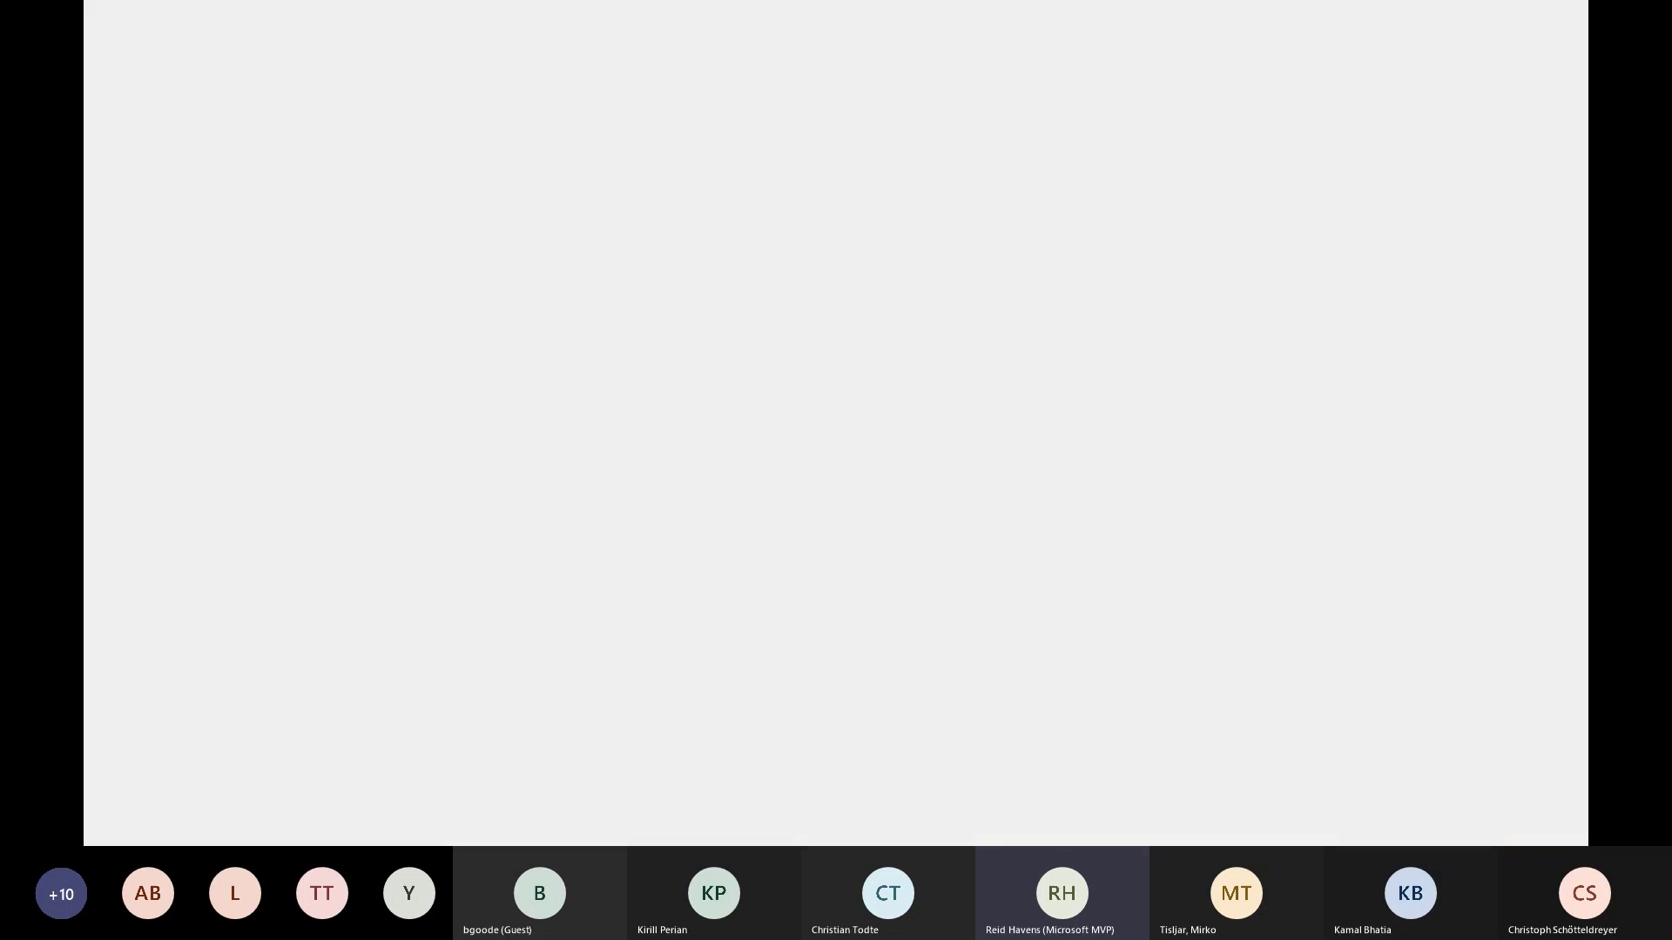
key("Escape")
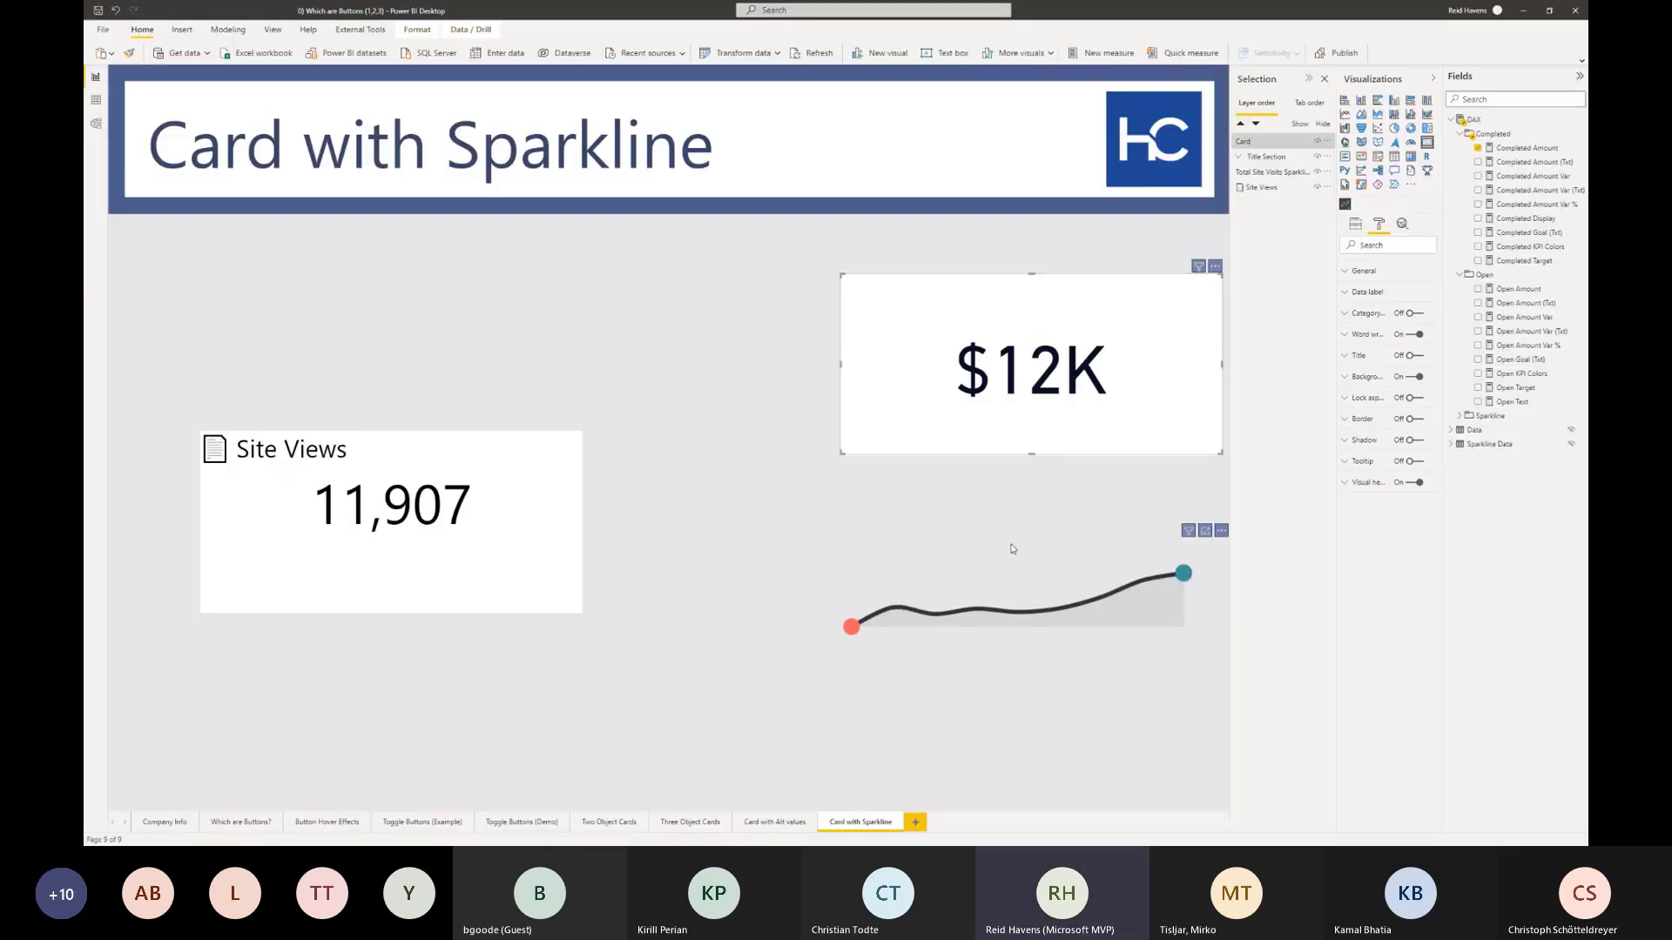
- Move the sparkline up beneath the Completed Amount card, shorten the card to sit just above it, and shift the card slightly left
left_click_drag(996, 555, 1021, 346)
left_click(1034, 332)
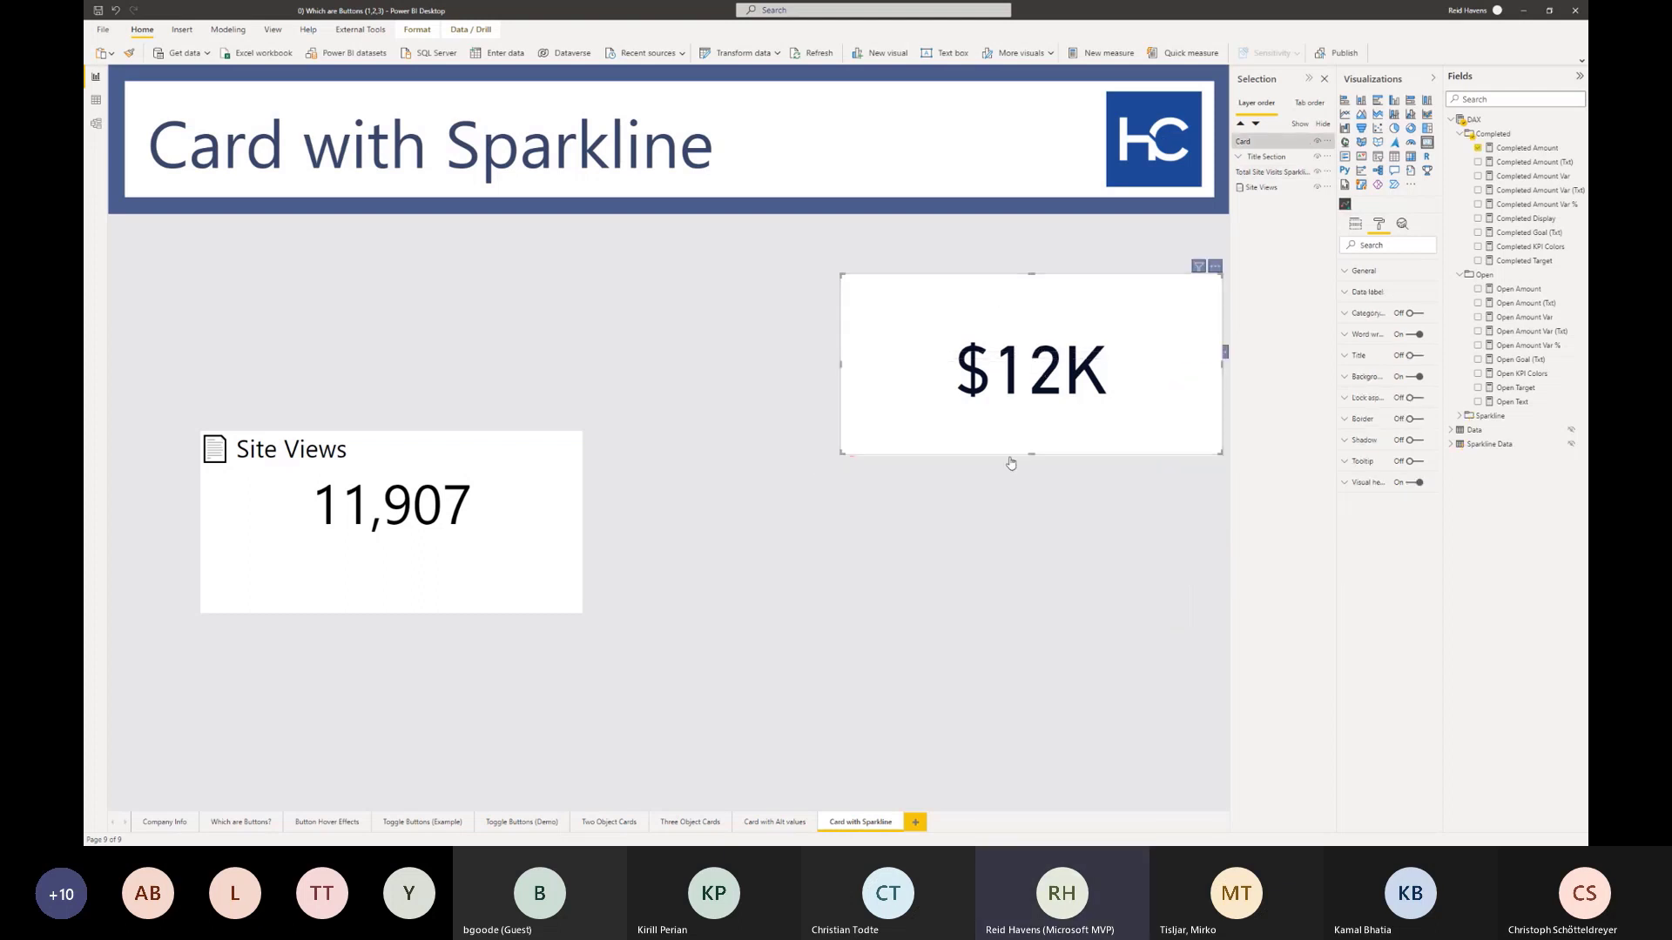
left_click_drag(1031, 454, 1031, 385)
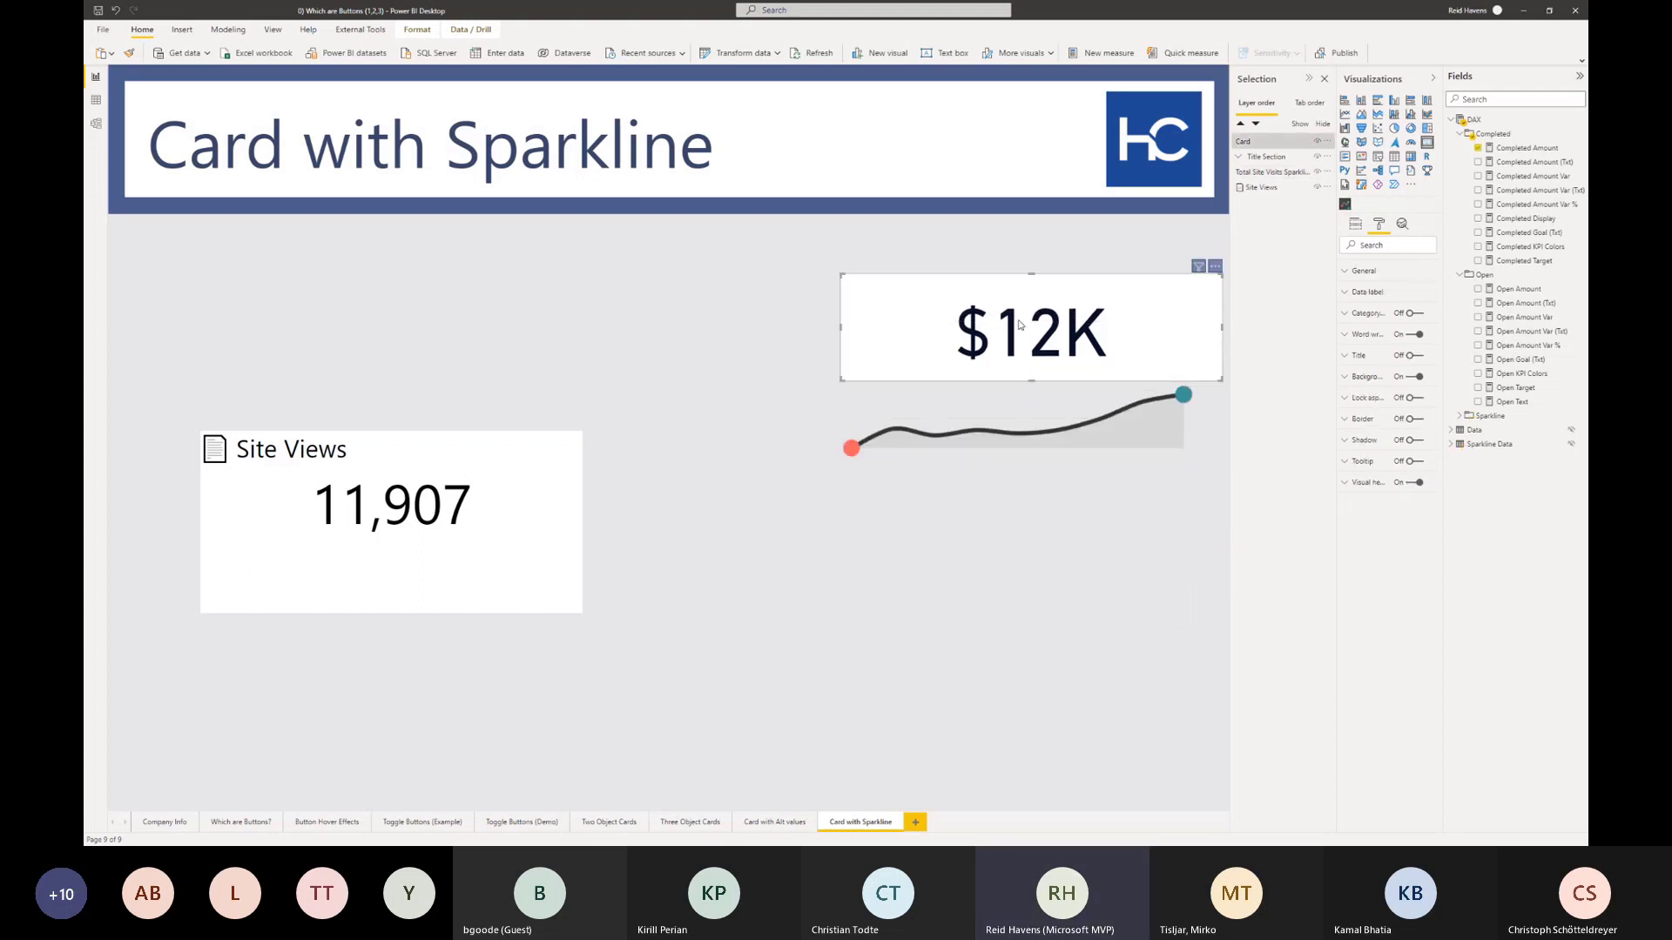
left_click_drag(1022, 326, 1008, 326)
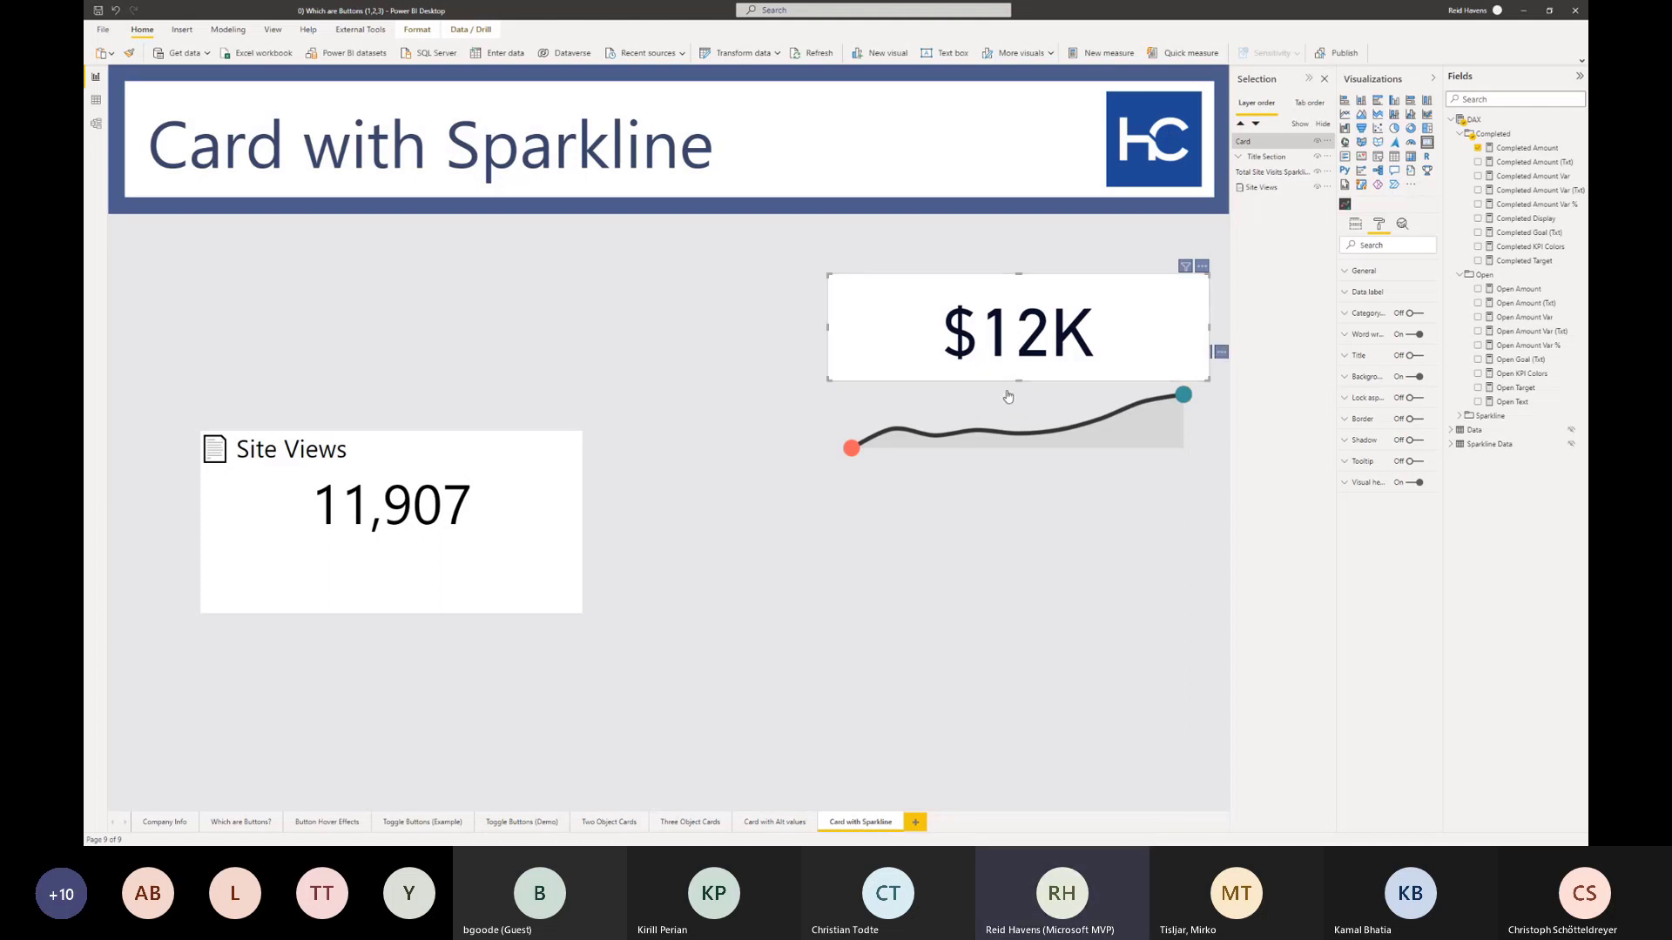
- Try turning on the sparkline visual's background and switch it back off
left_click(1017, 435)
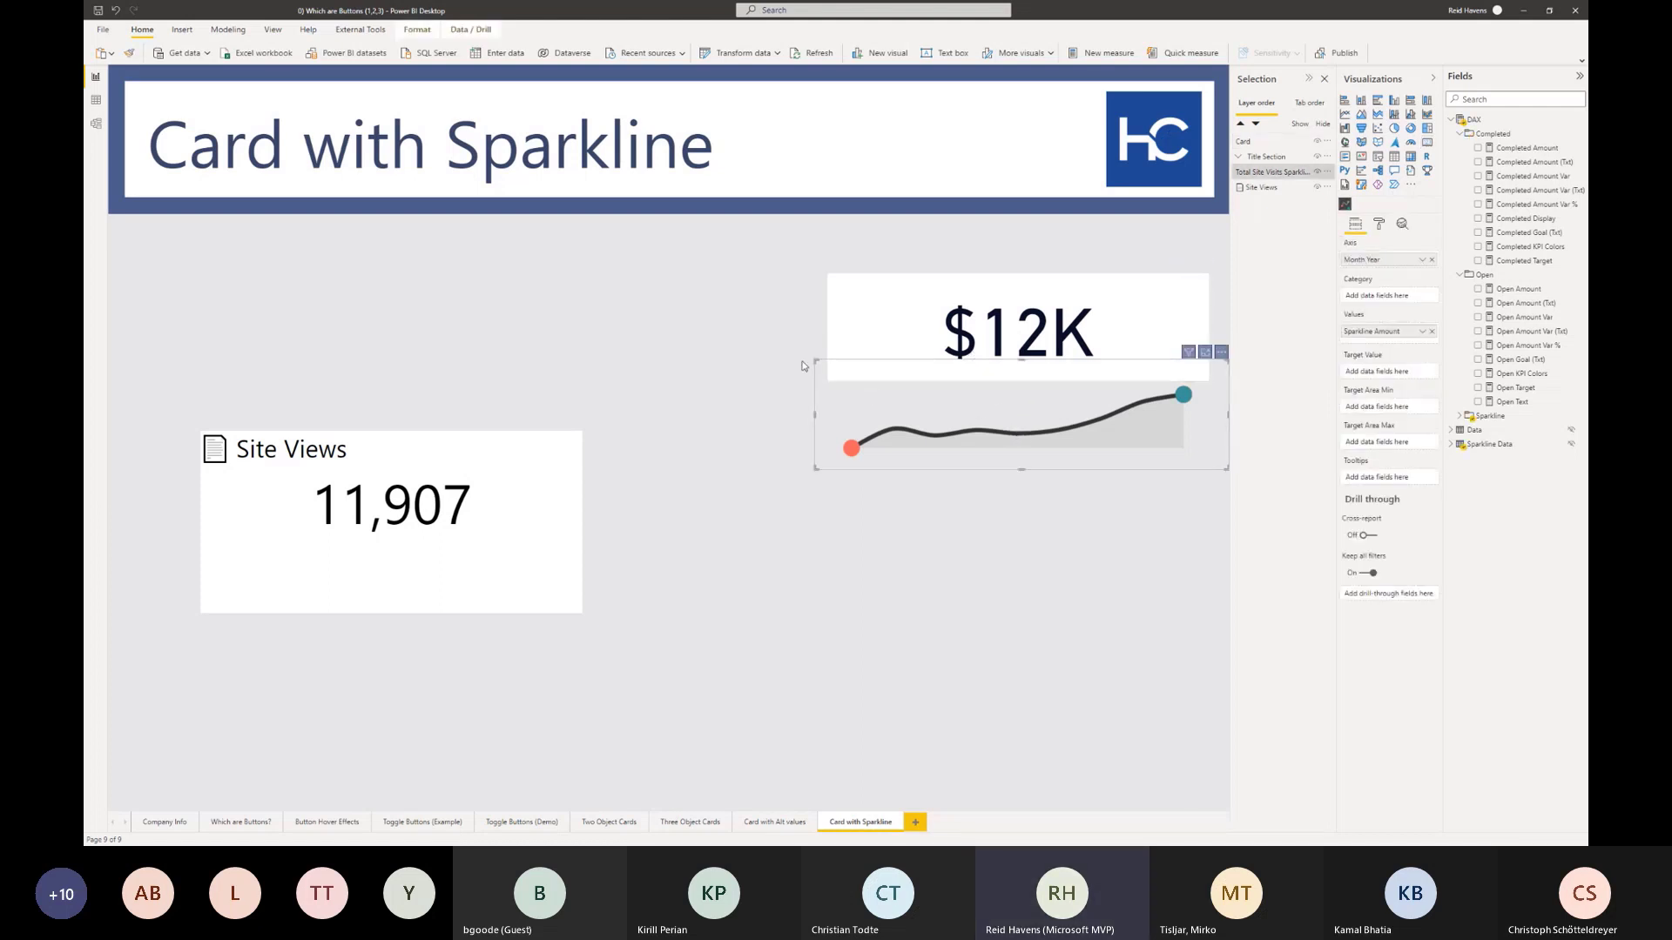
left_click(1379, 224)
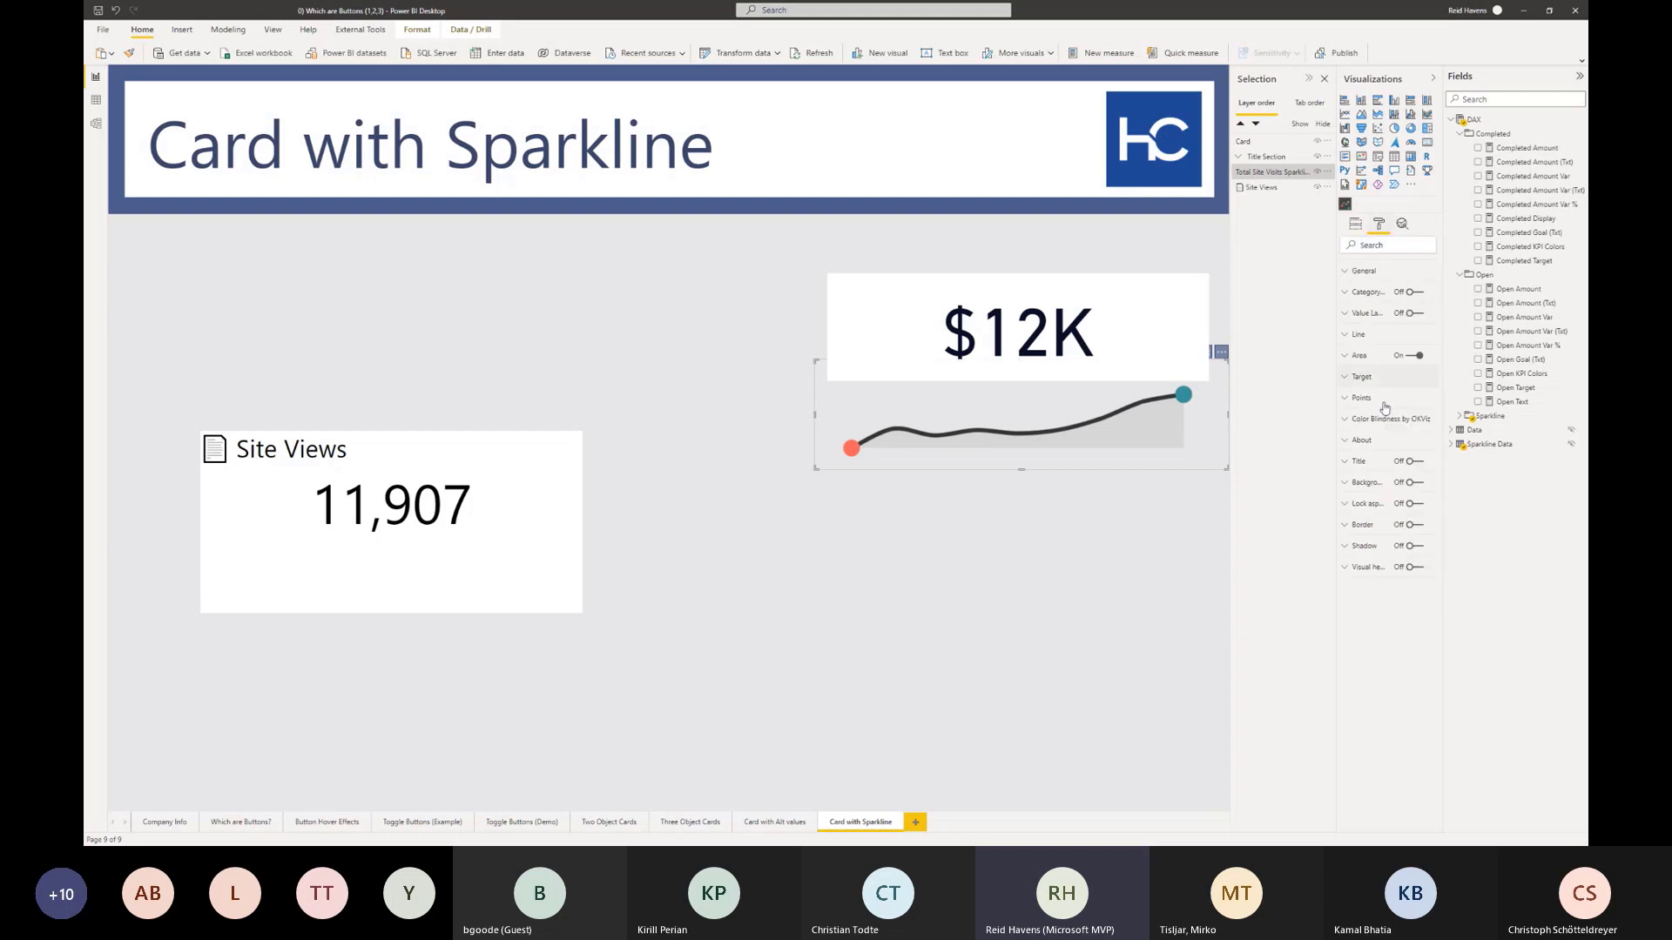
left_click(1411, 483)
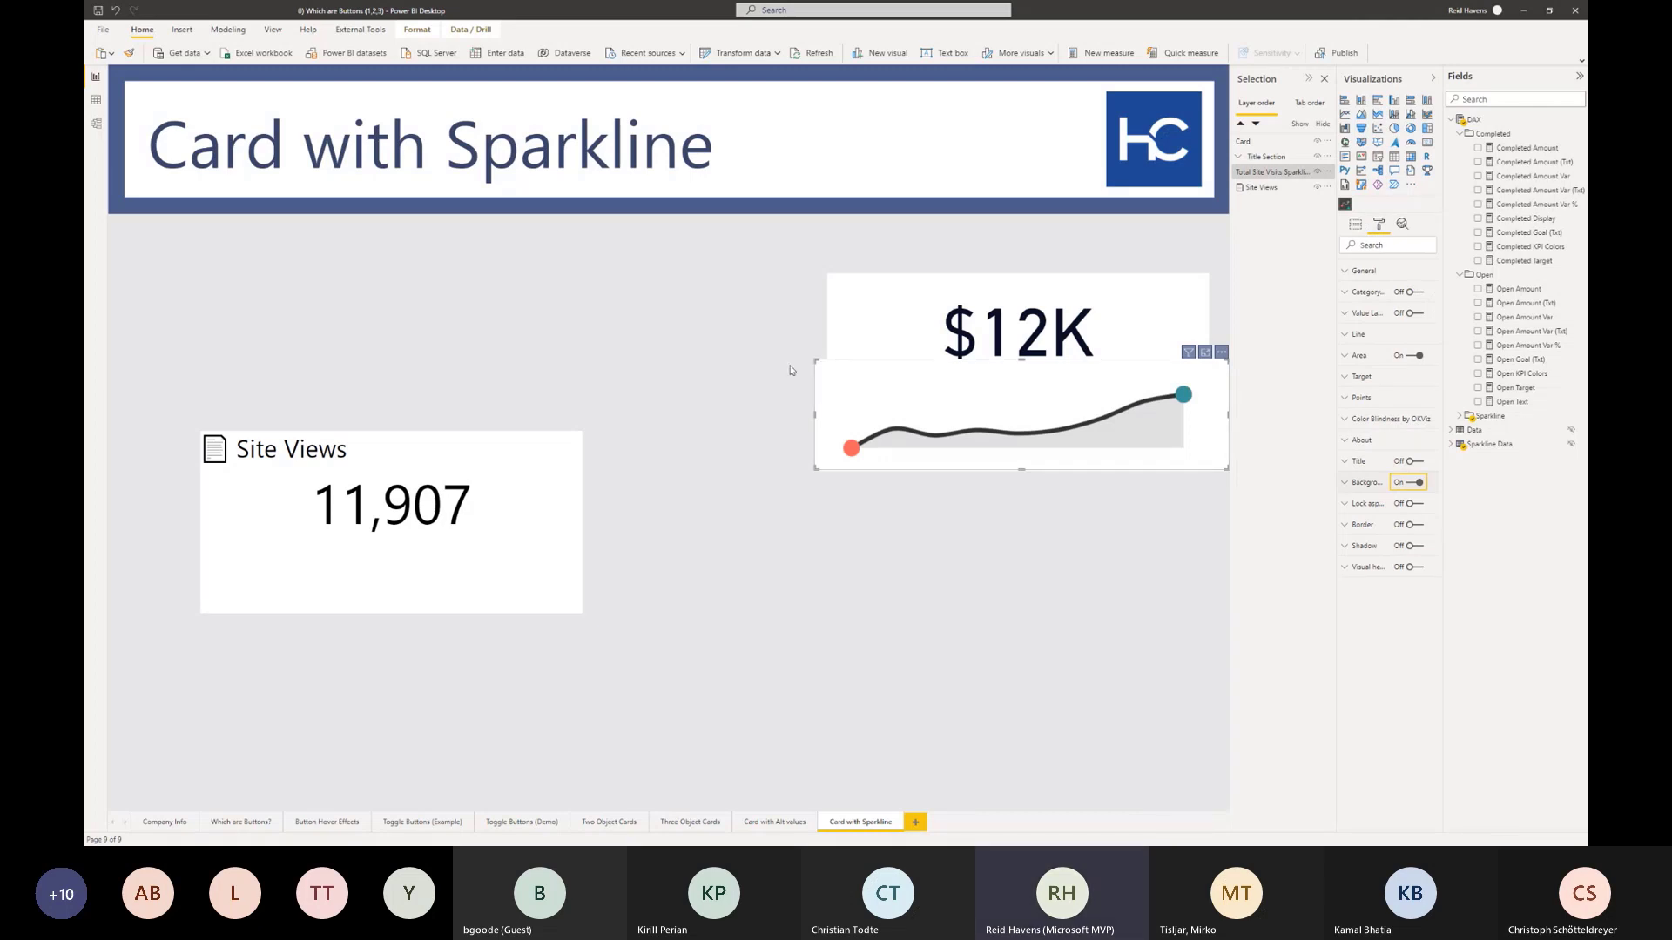
left_click(1419, 484)
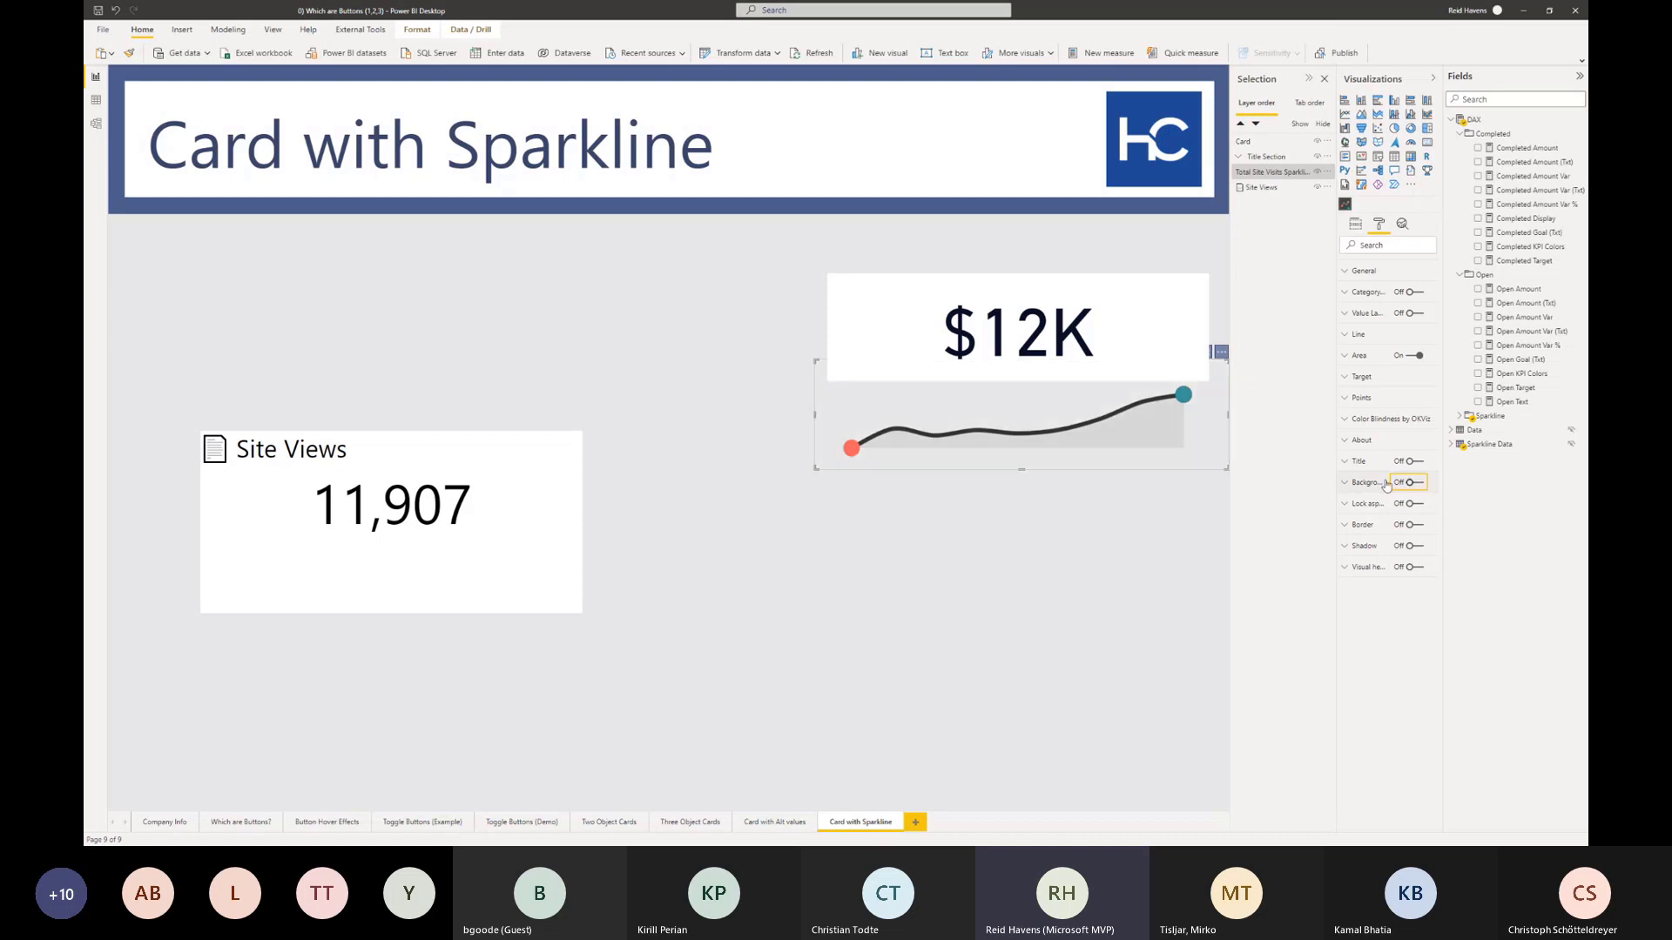
left_click(747, 523)
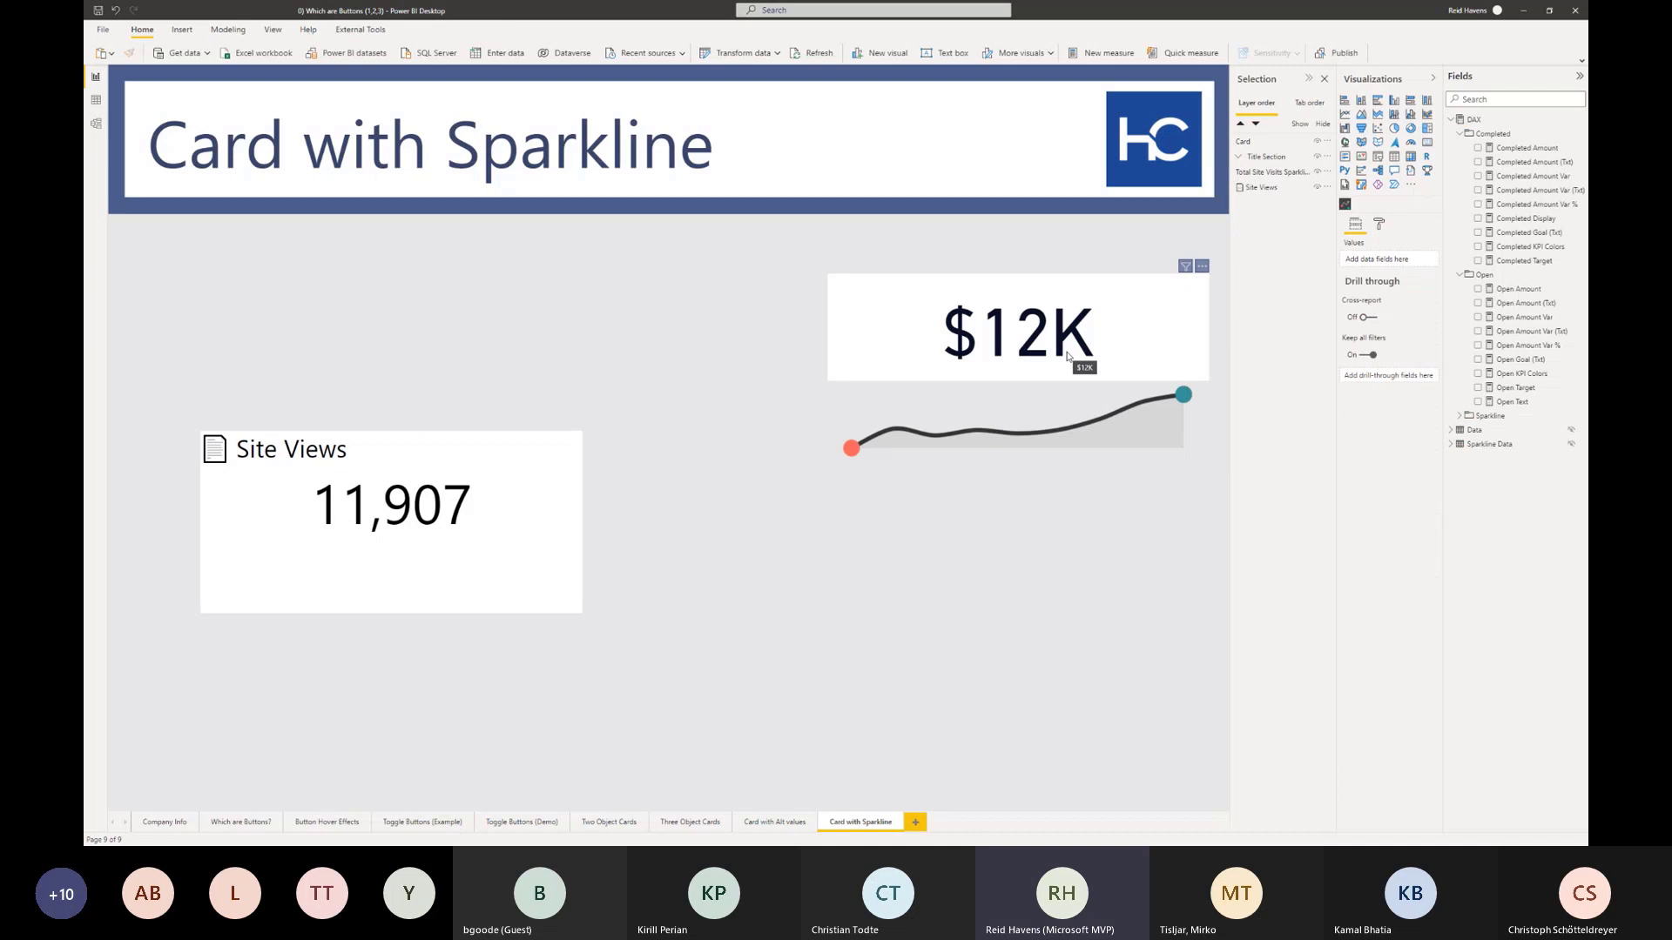
- Place the Site Views button below the sparkline and open its text formatting options
left_click_drag(438, 464, 1083, 525)
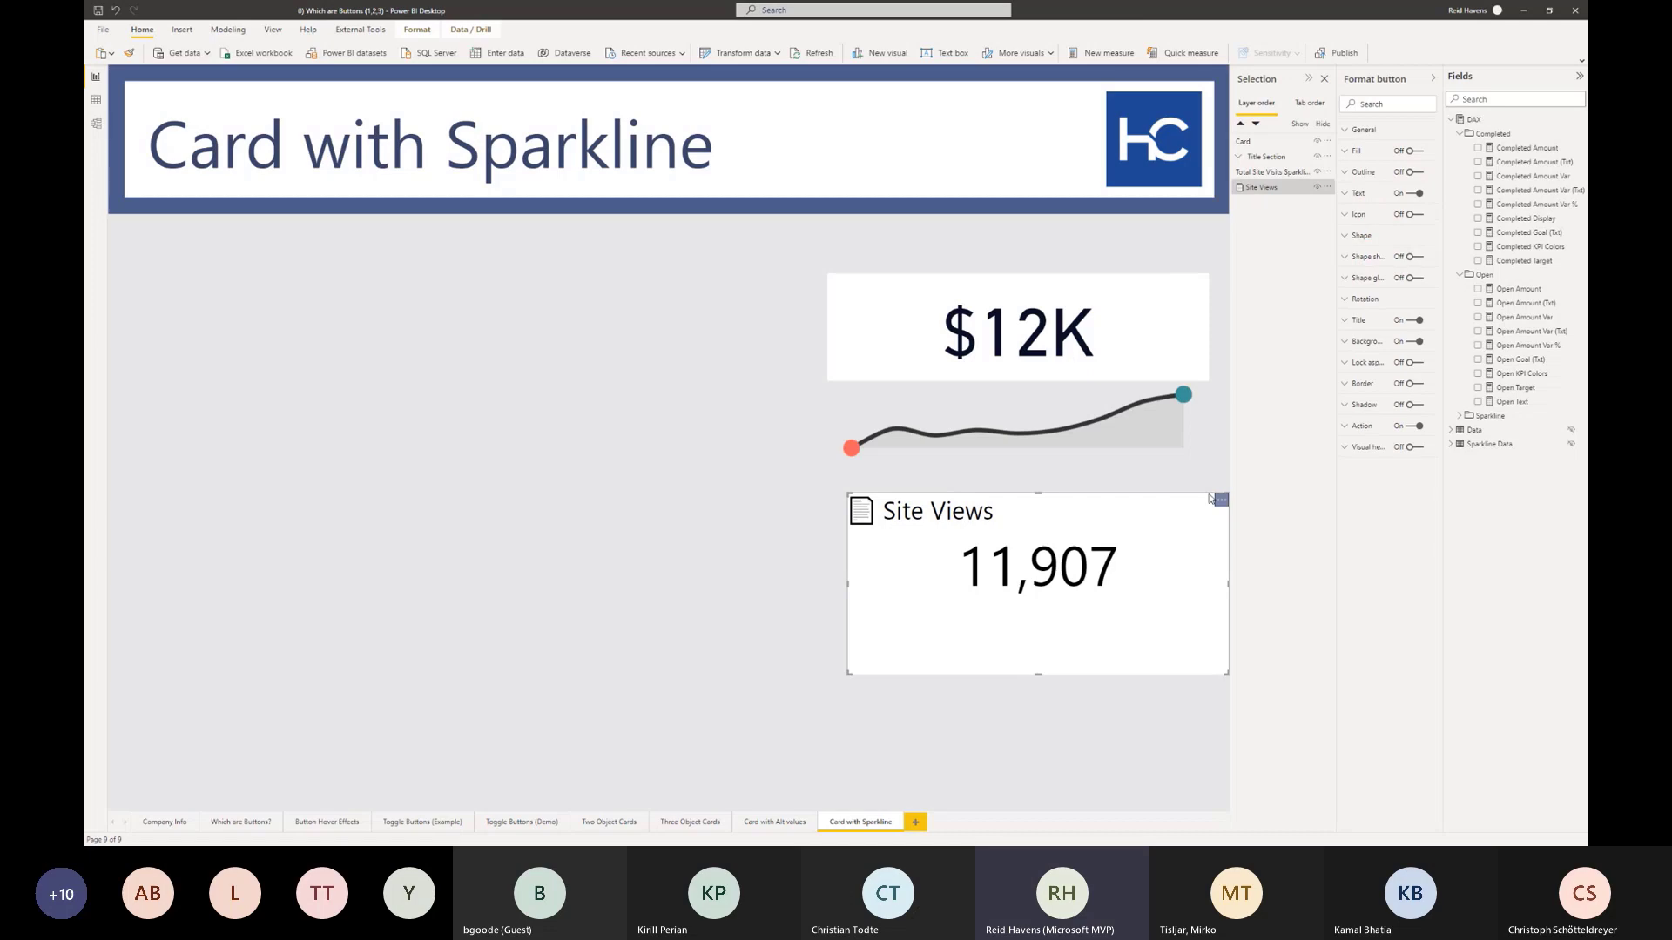
left_click(1374, 197)
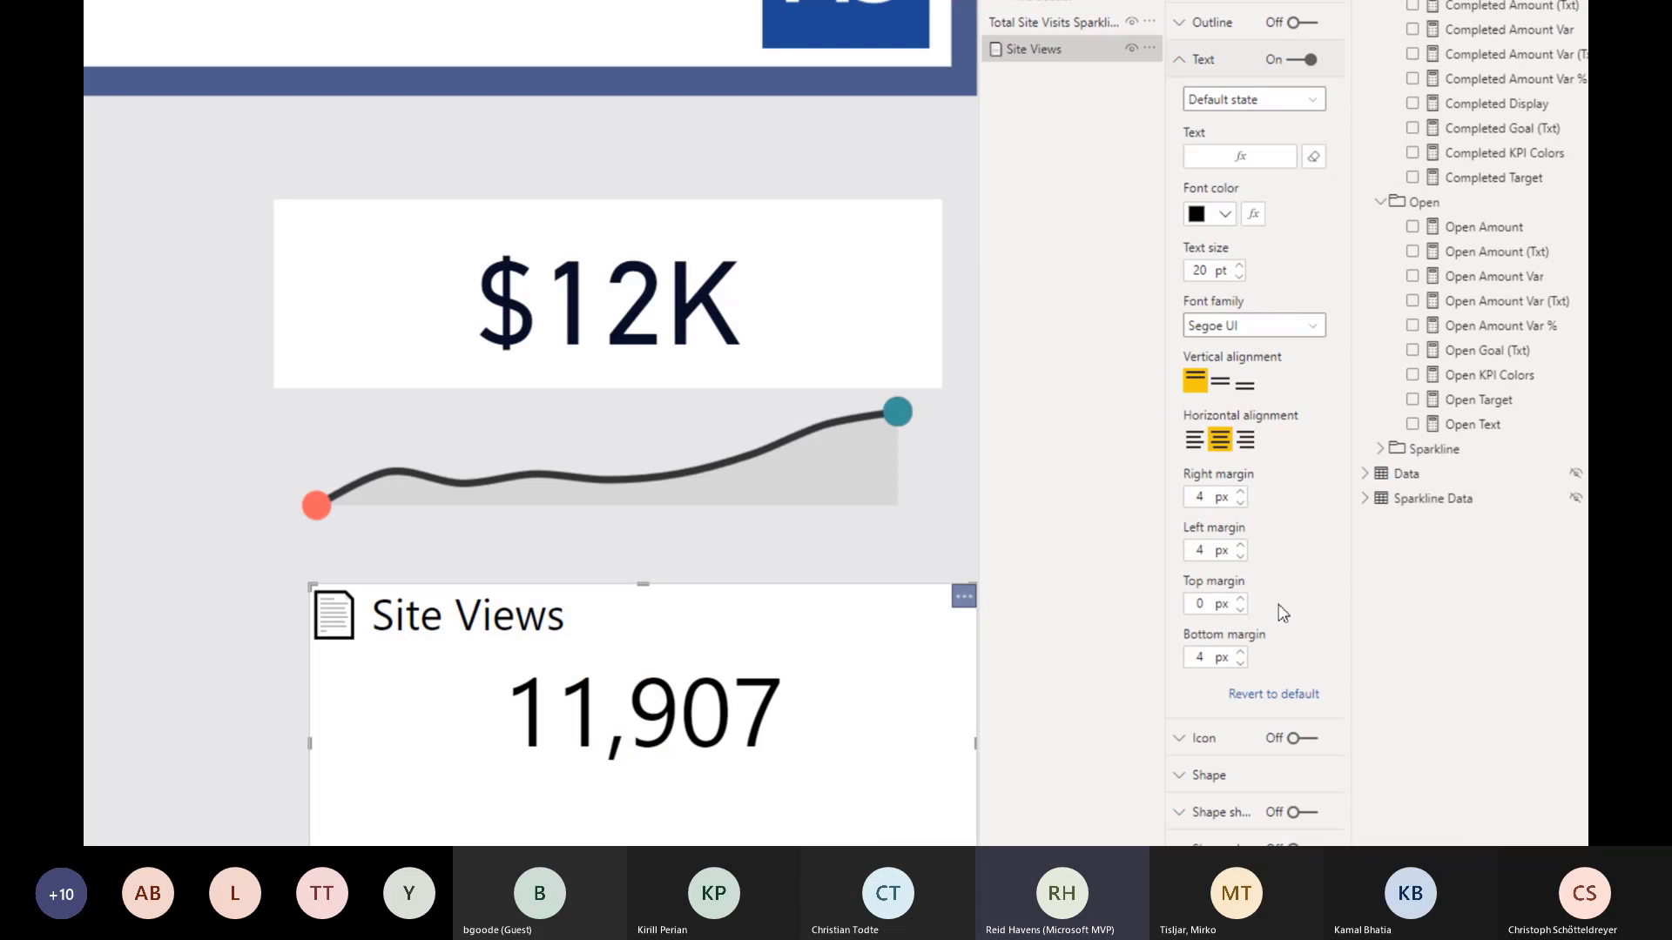
- Try middle vertical alignment and left and right horizontal alignment on the Site Views button text, restoring top and center
left_click(1223, 387)
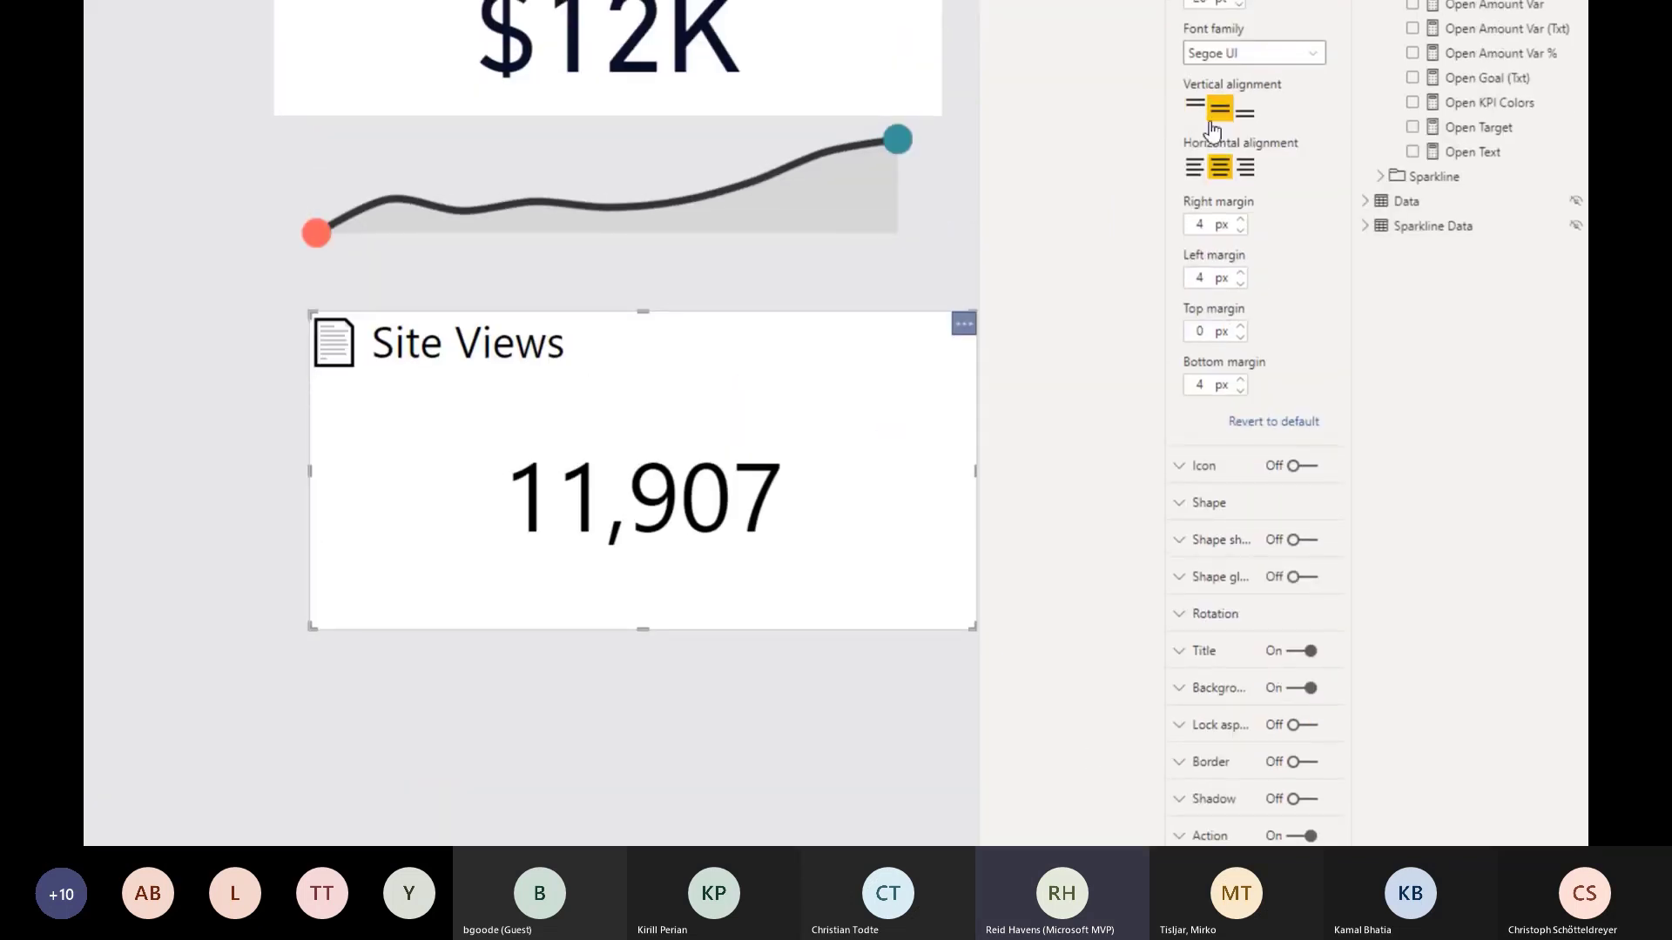
left_click(1200, 115)
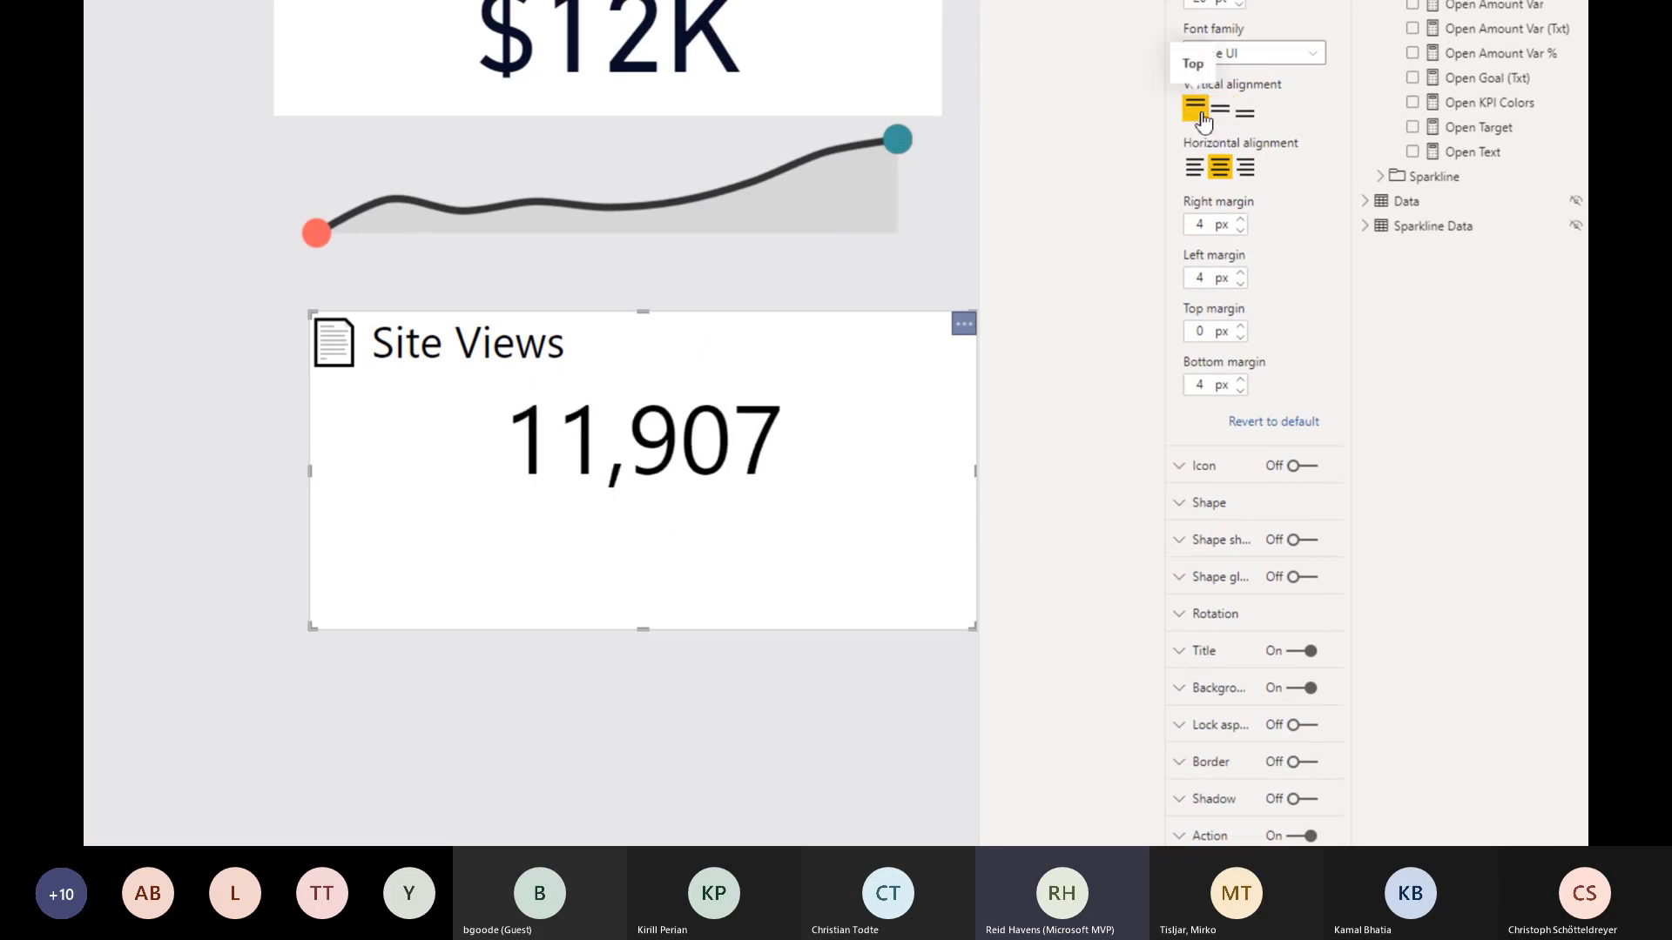
left_click(1194, 167)
left_click(1245, 167)
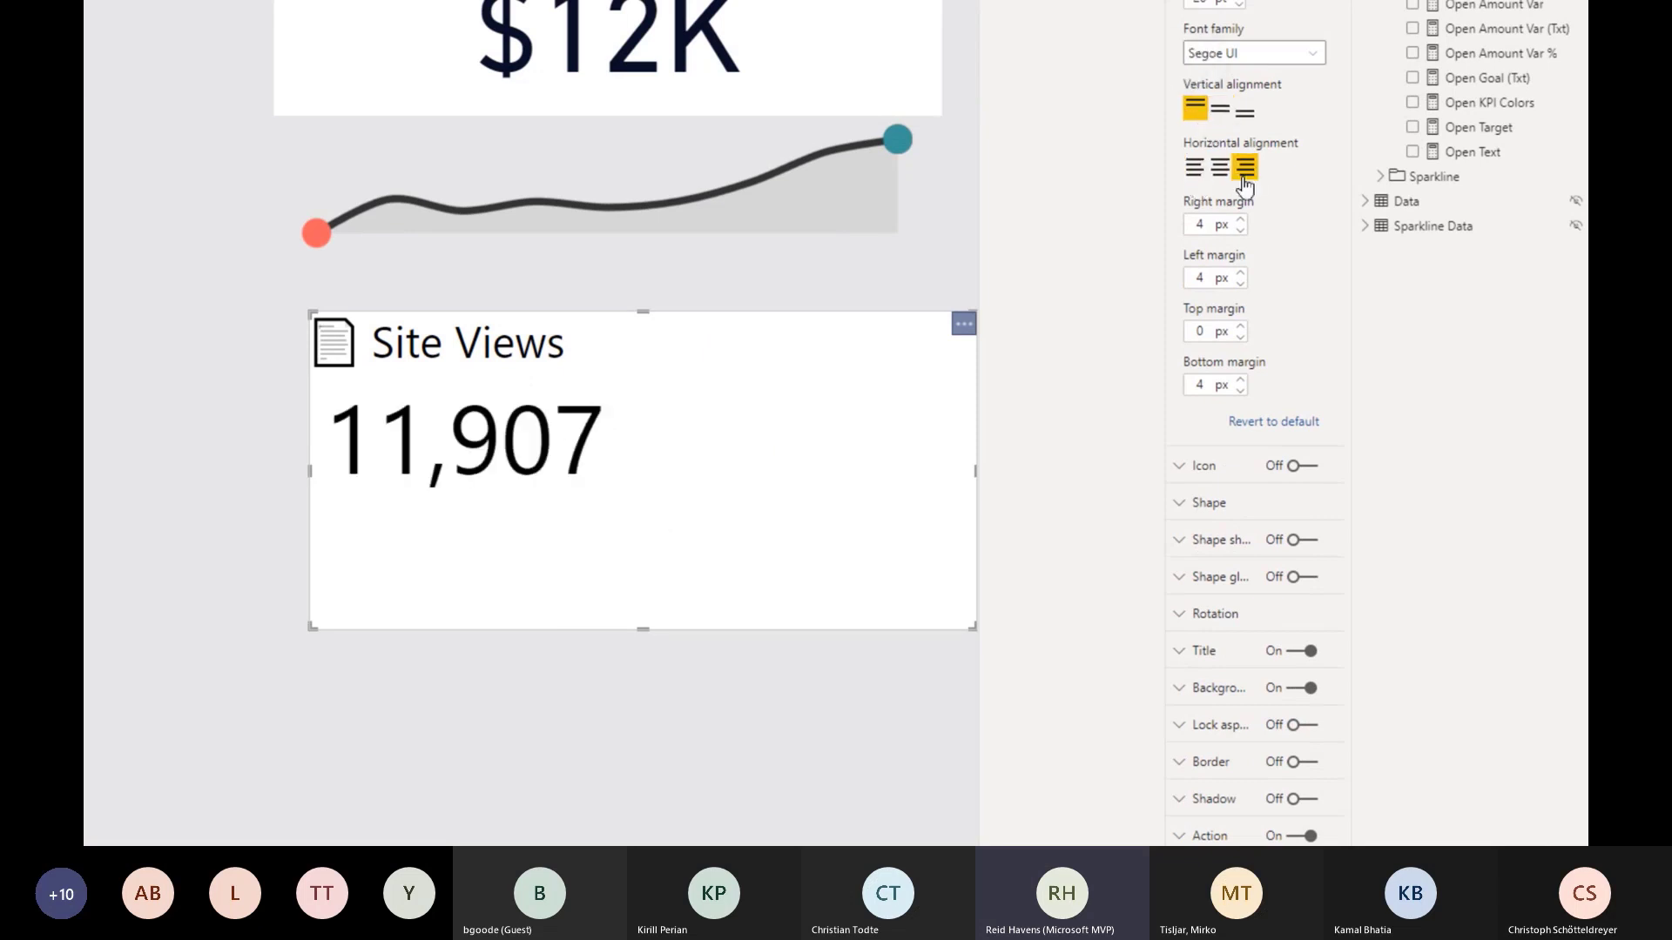
left_click(1223, 170)
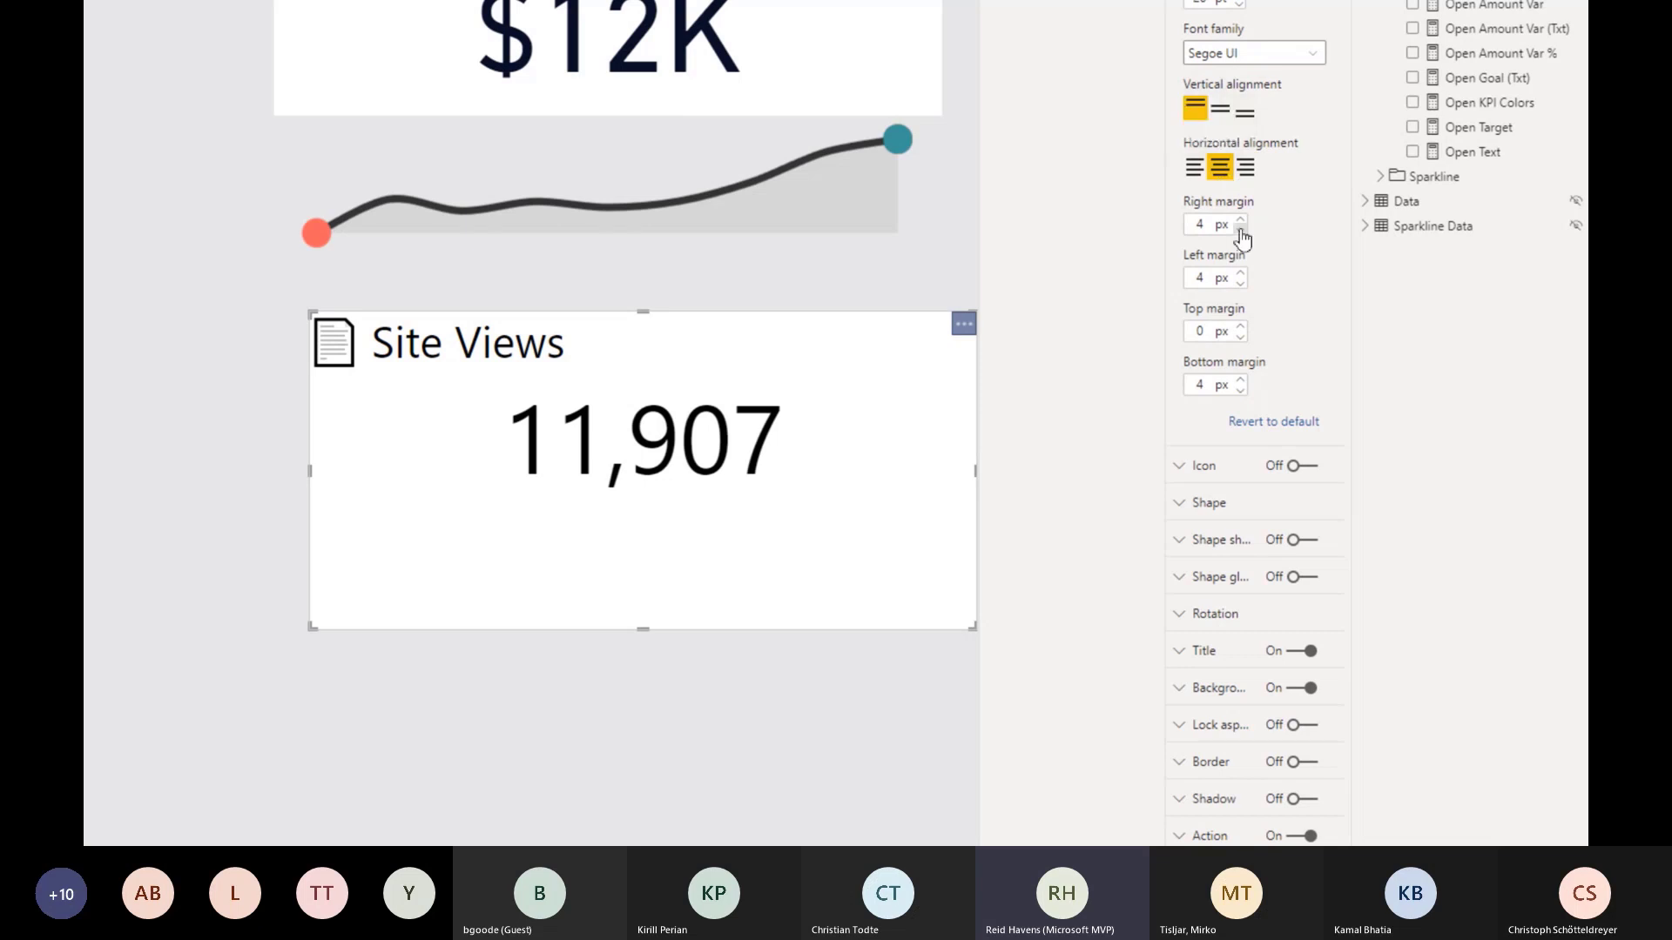
- Try an 8 px right margin on the Site Views button text and return it to 4 px
left_click(1240, 220)
left_click(1241, 221)
left_click(1241, 221)
left_click(1241, 221)
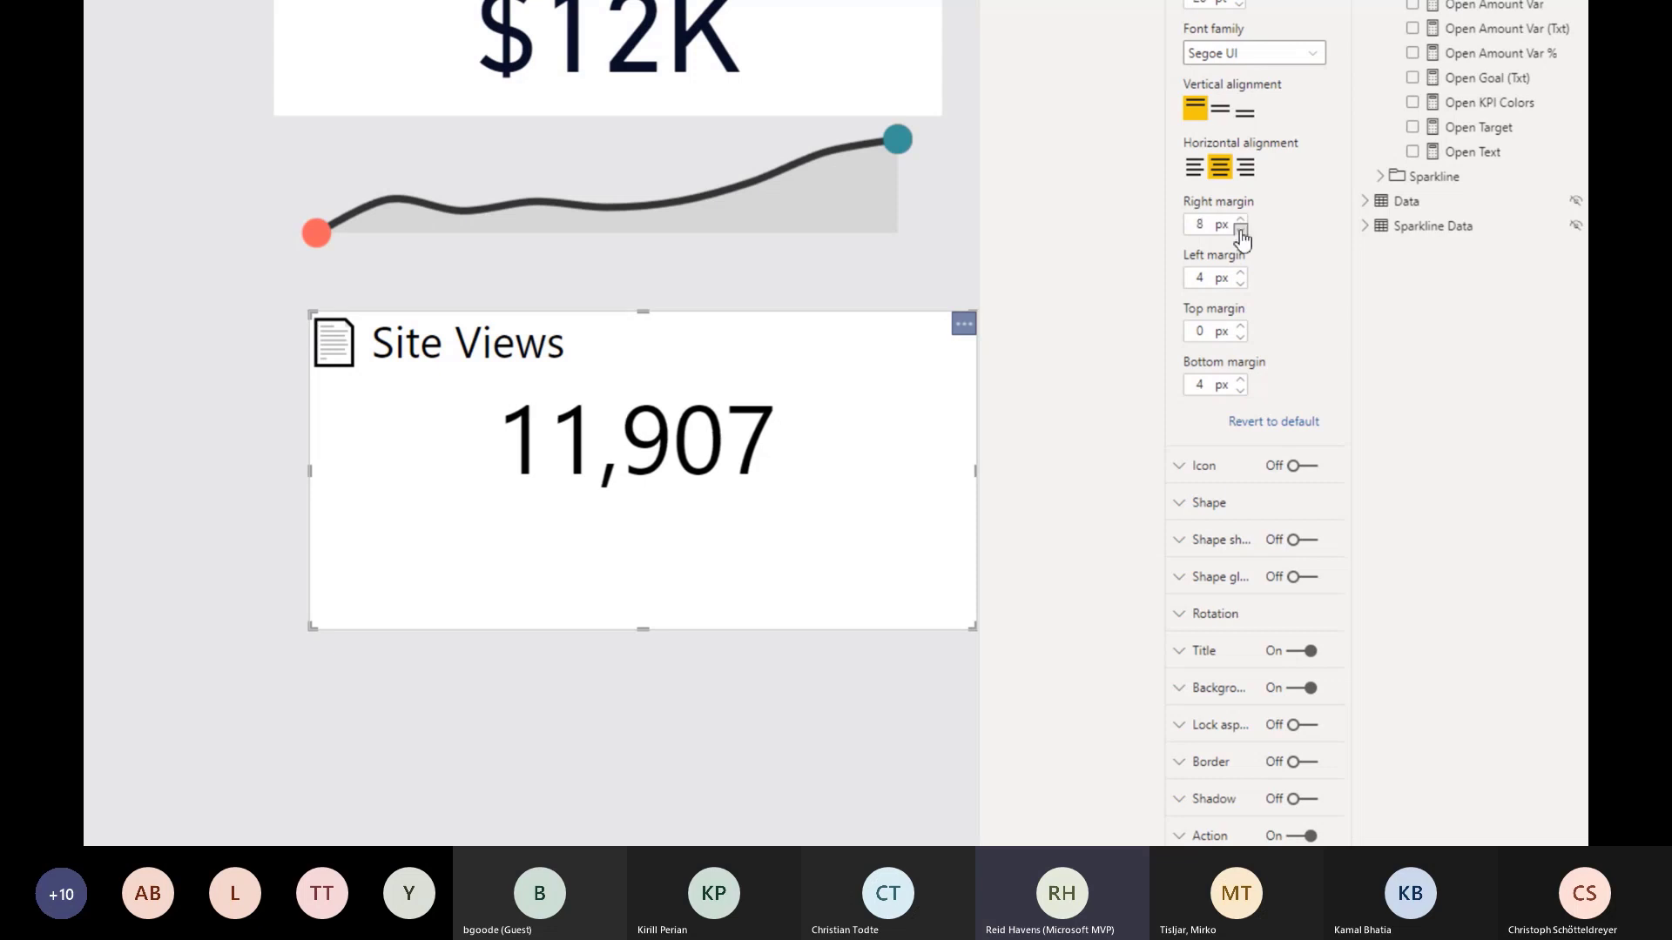
left_click(1240, 230)
left_click(1240, 230)
left_click(1240, 230)
left_click(1240, 230)
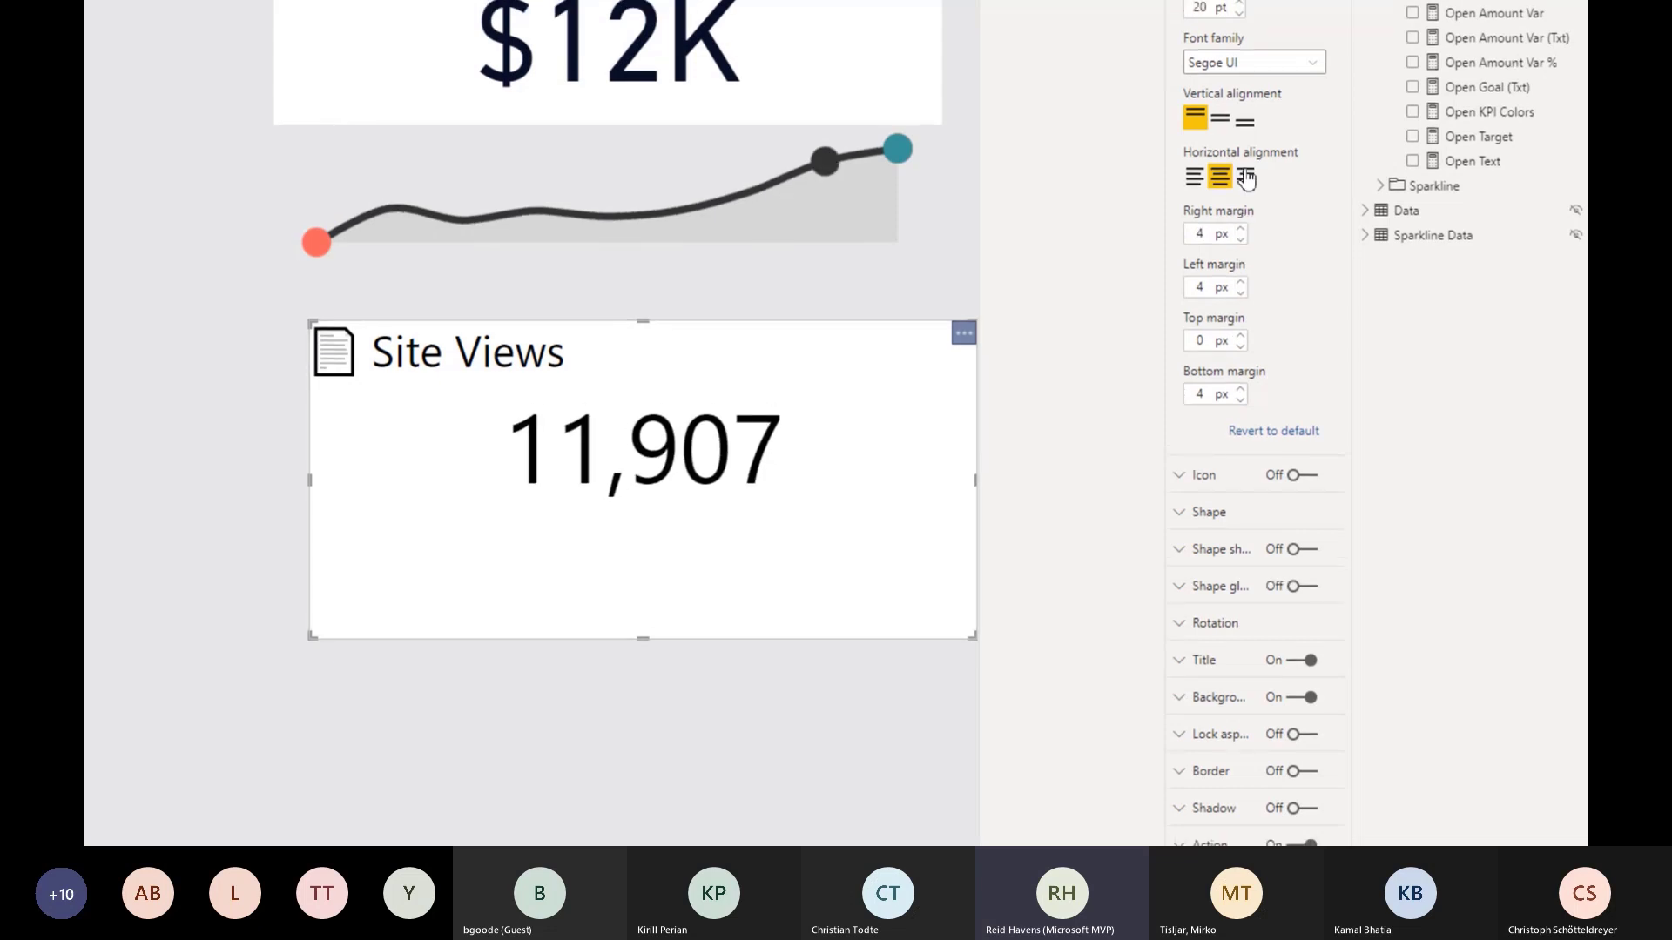
- Try left alignment and a 3 px right margin on the Site Views button text, restoring center alignment and 4 px
left_click(1194, 176)
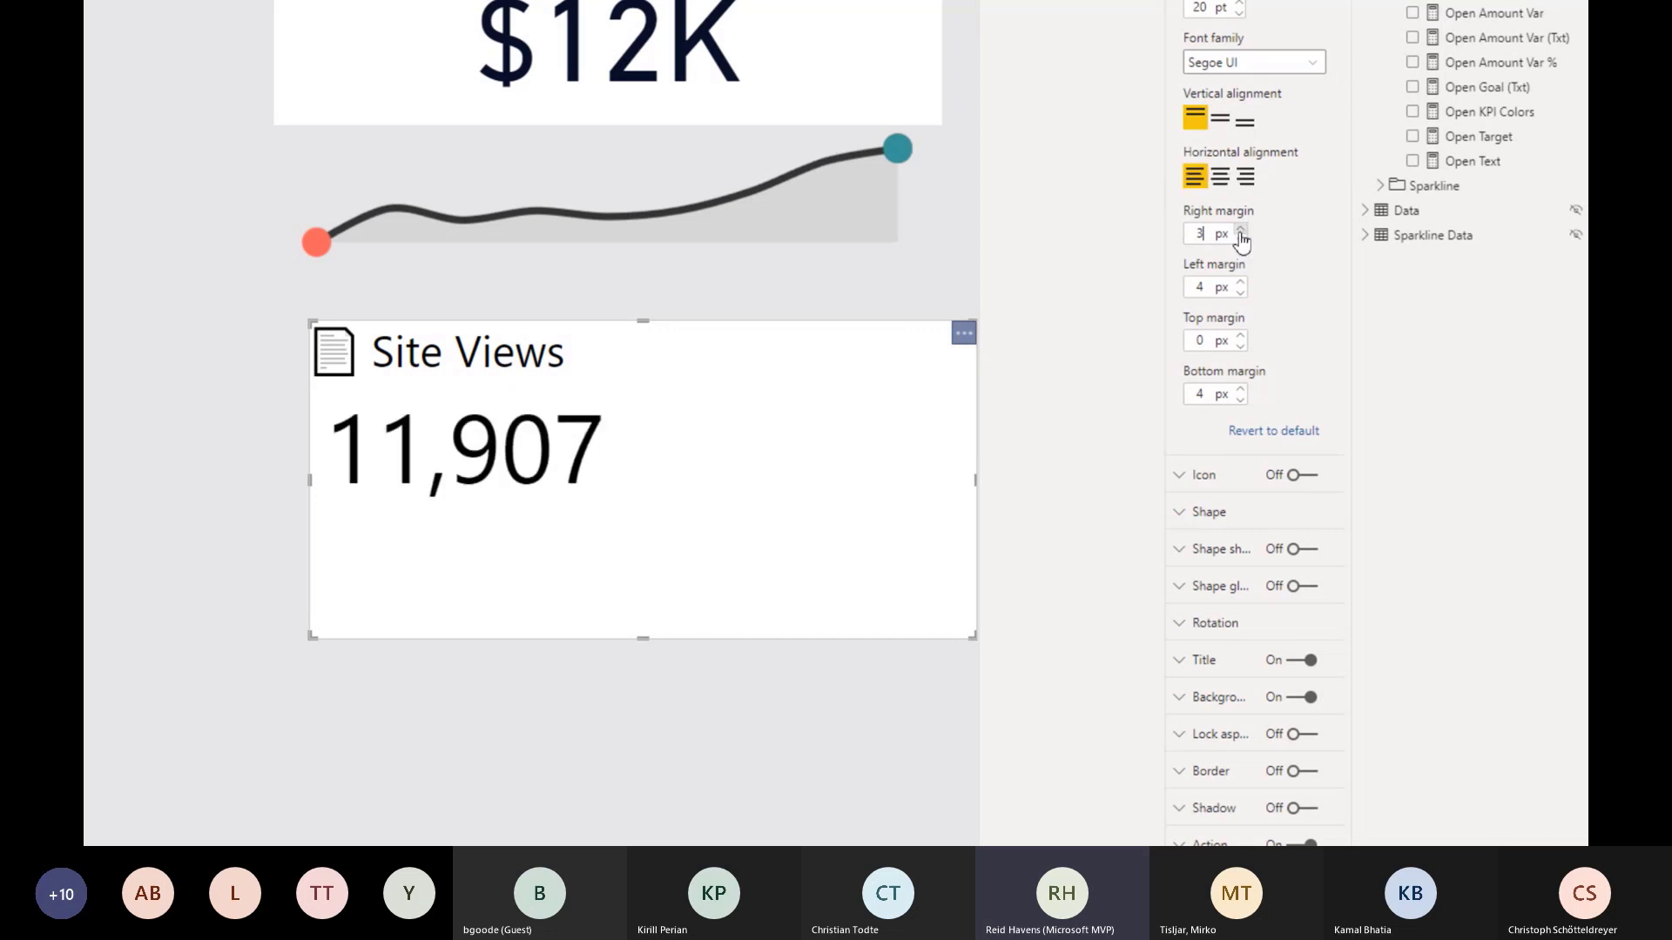
left_click(1241, 230)
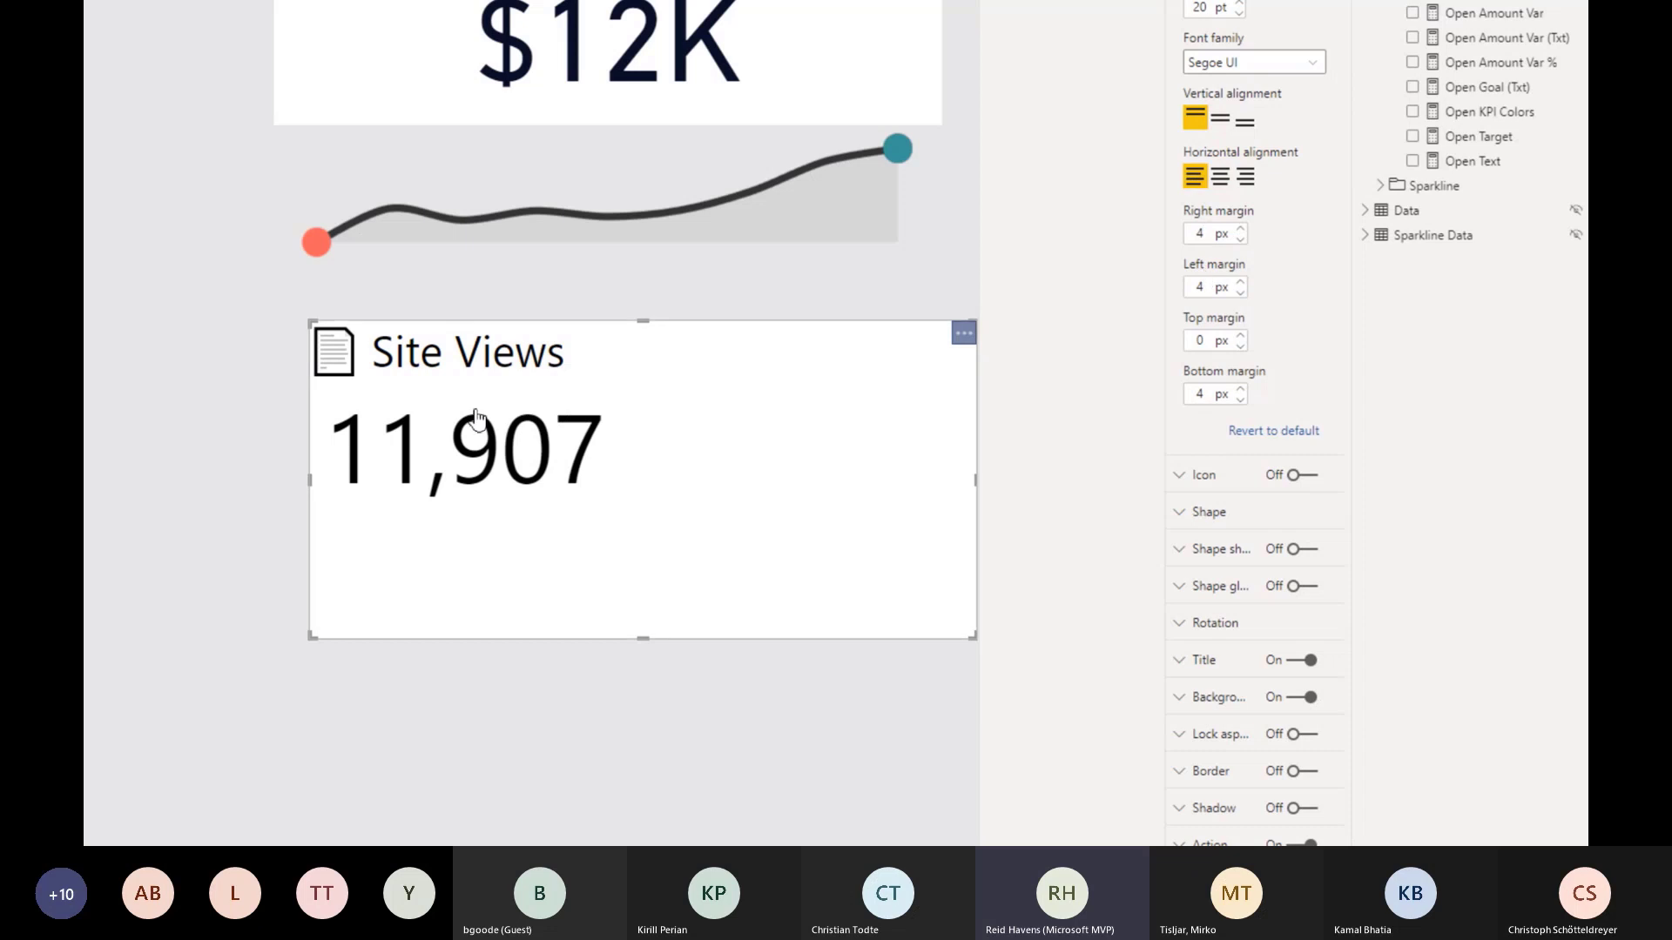
left_click(1220, 176)
left_click(512, 291)
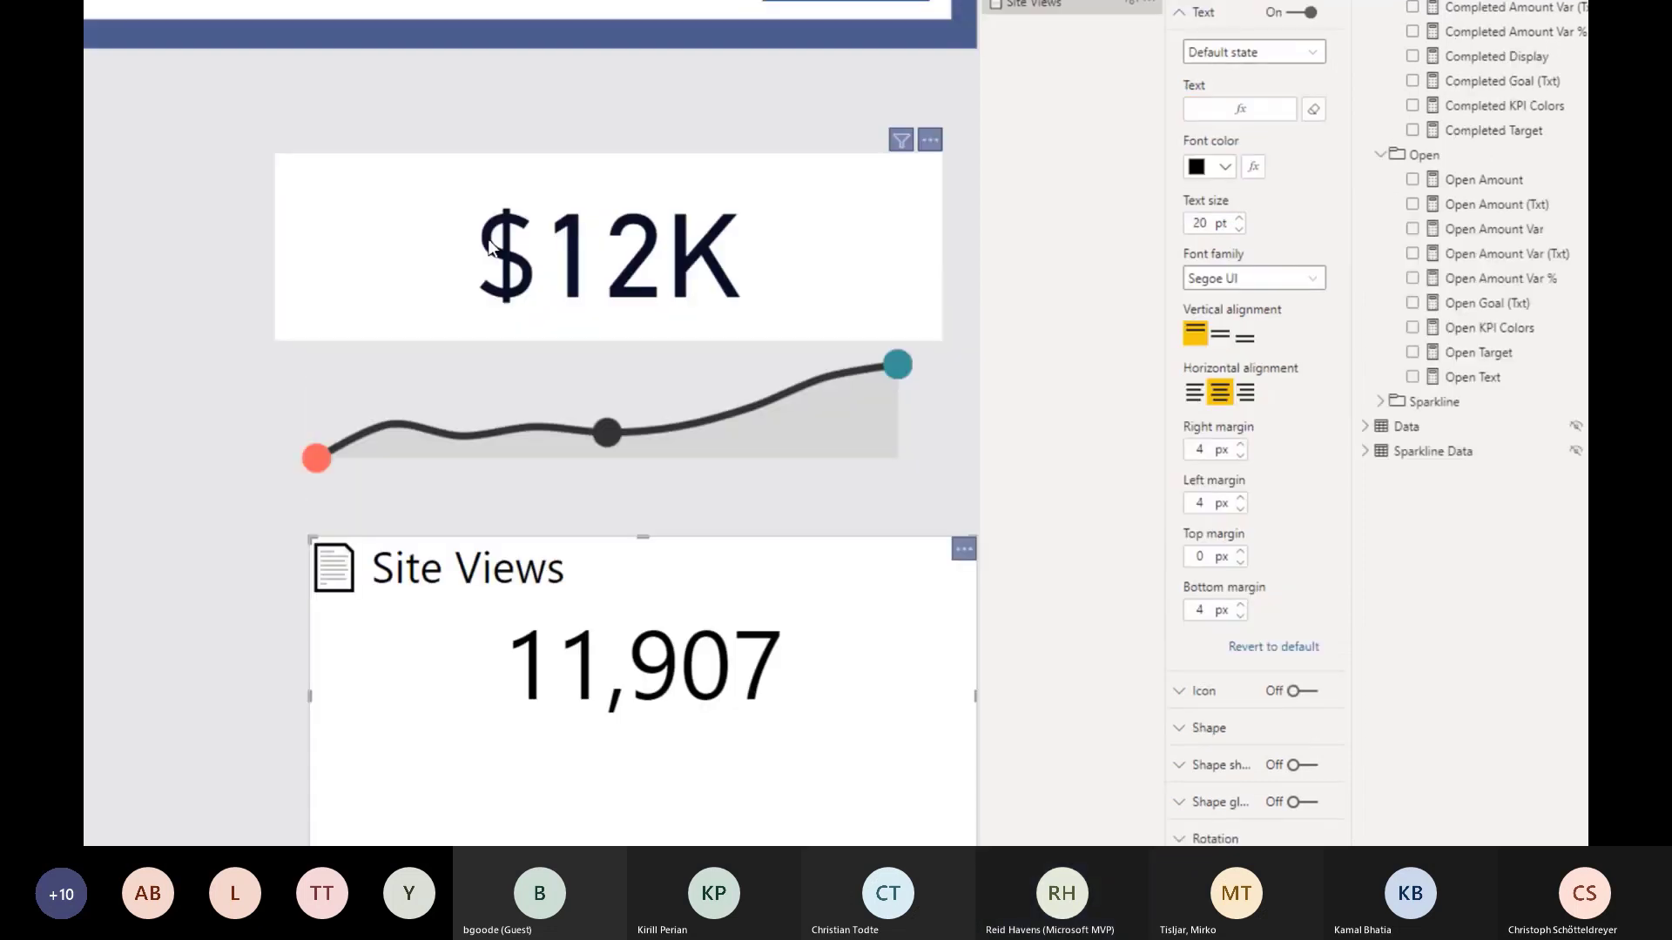
left_click(636, 591)
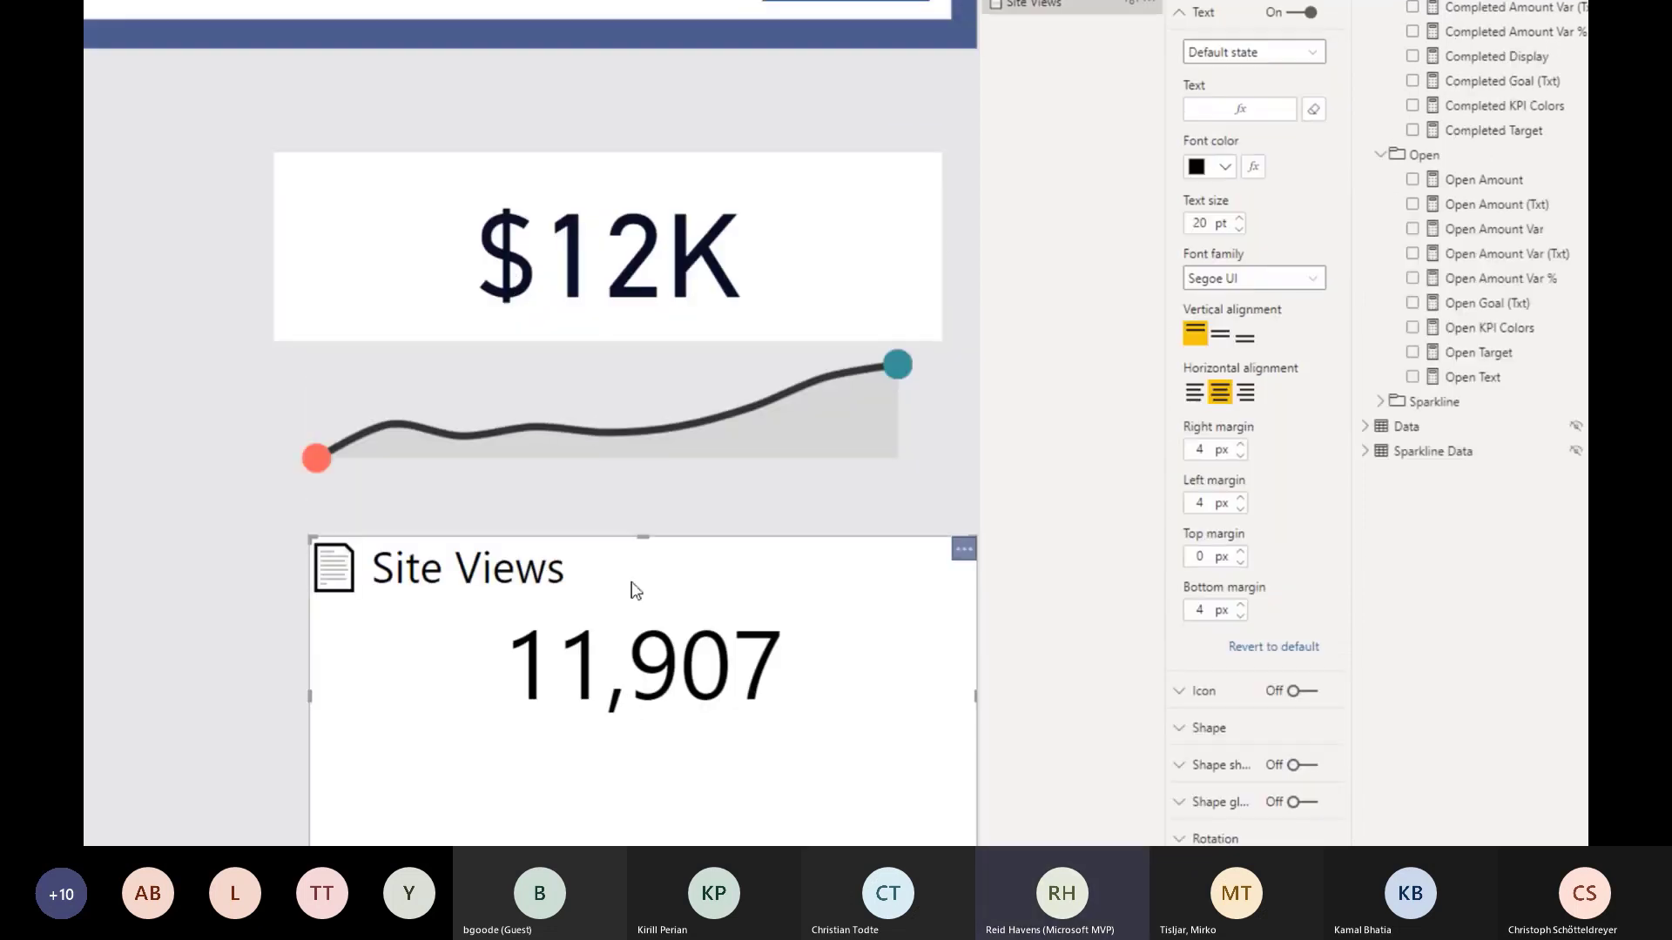
- Overlay the sparkline on the lower part of the Site Views button and shift the button left to line up with it
left_click(489, 492)
left_click_drag(534, 317, 567, 541)
left_click_drag(582, 404, 541, 444)
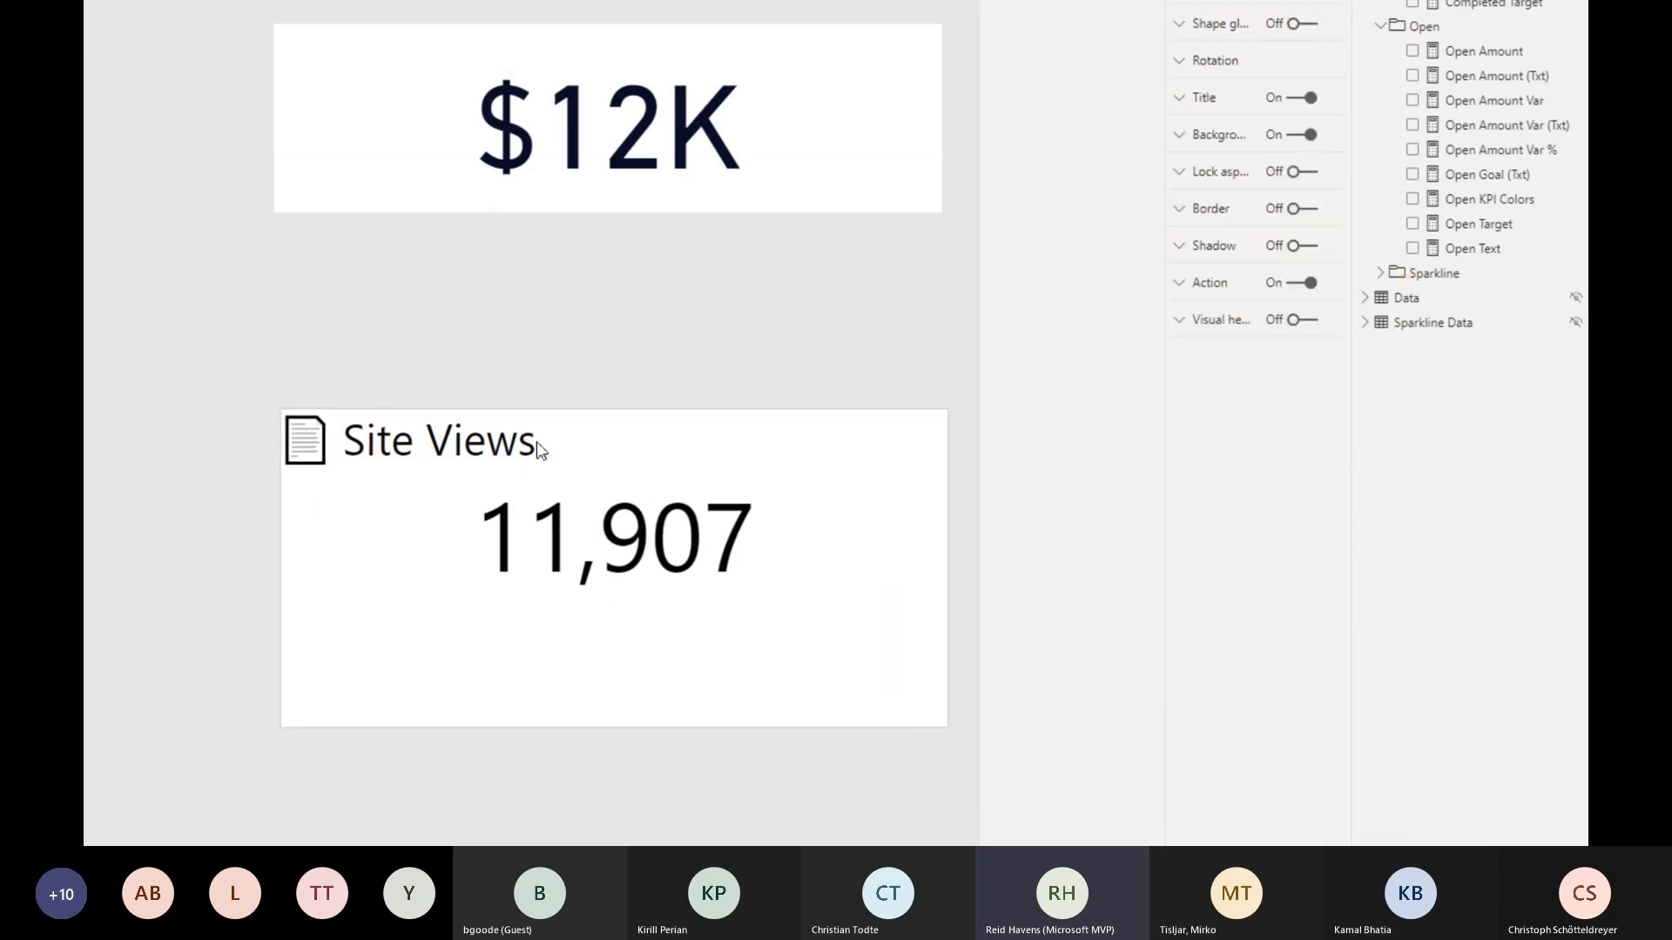
left_click(528, 777)
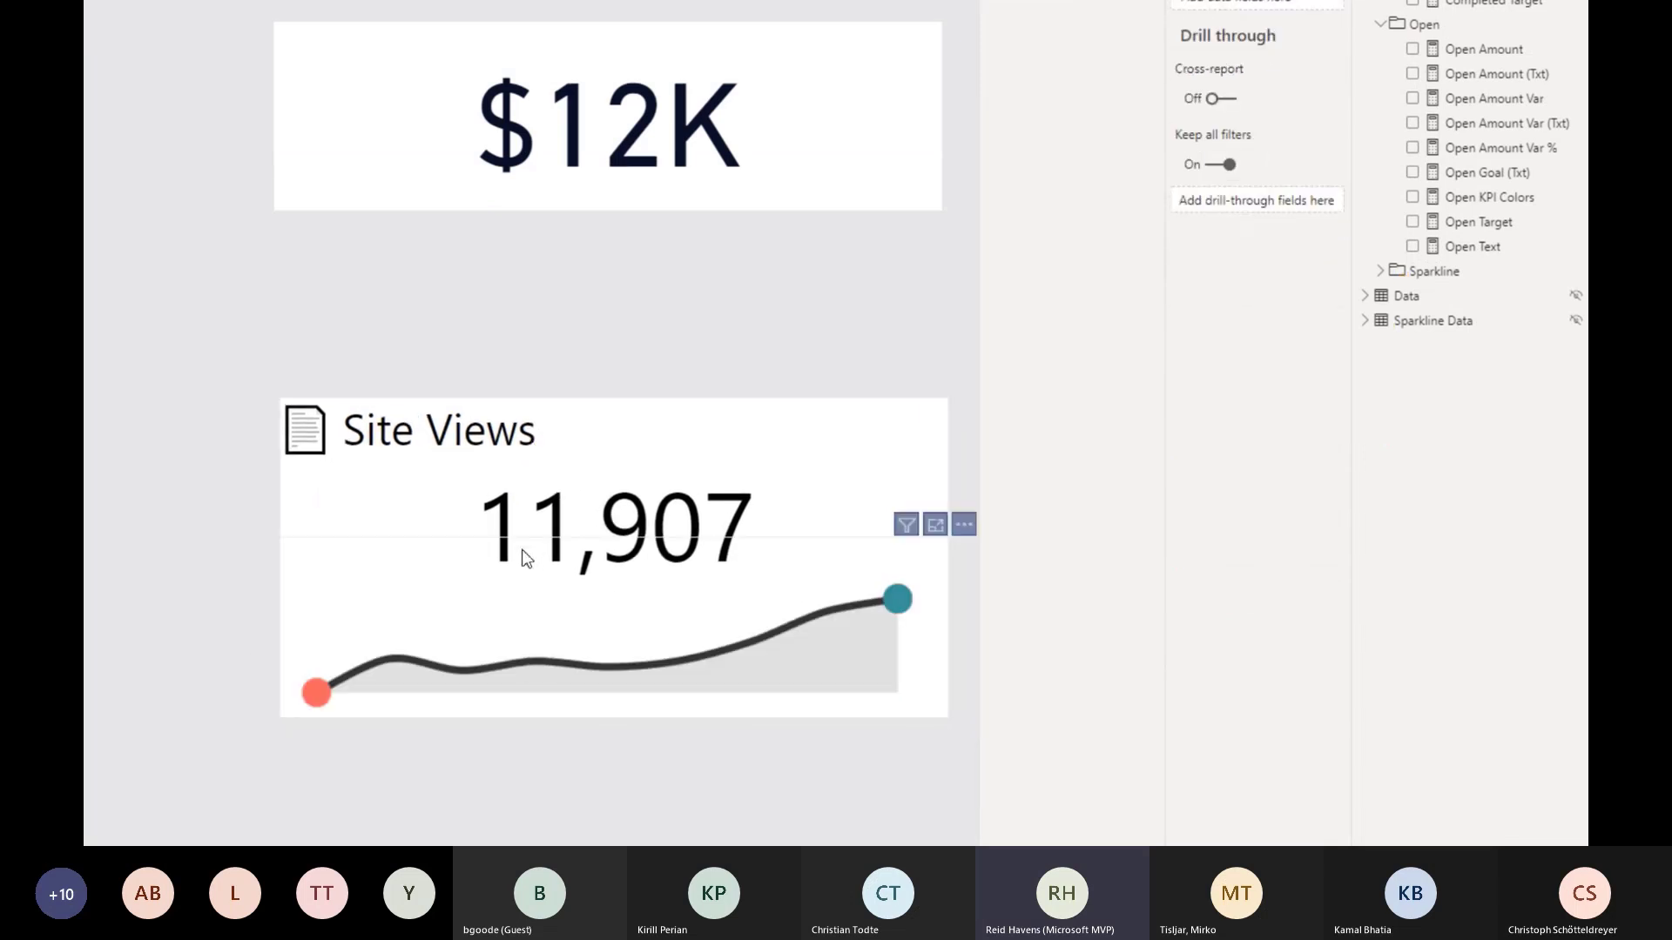
left_click(522, 557)
left_click(533, 554)
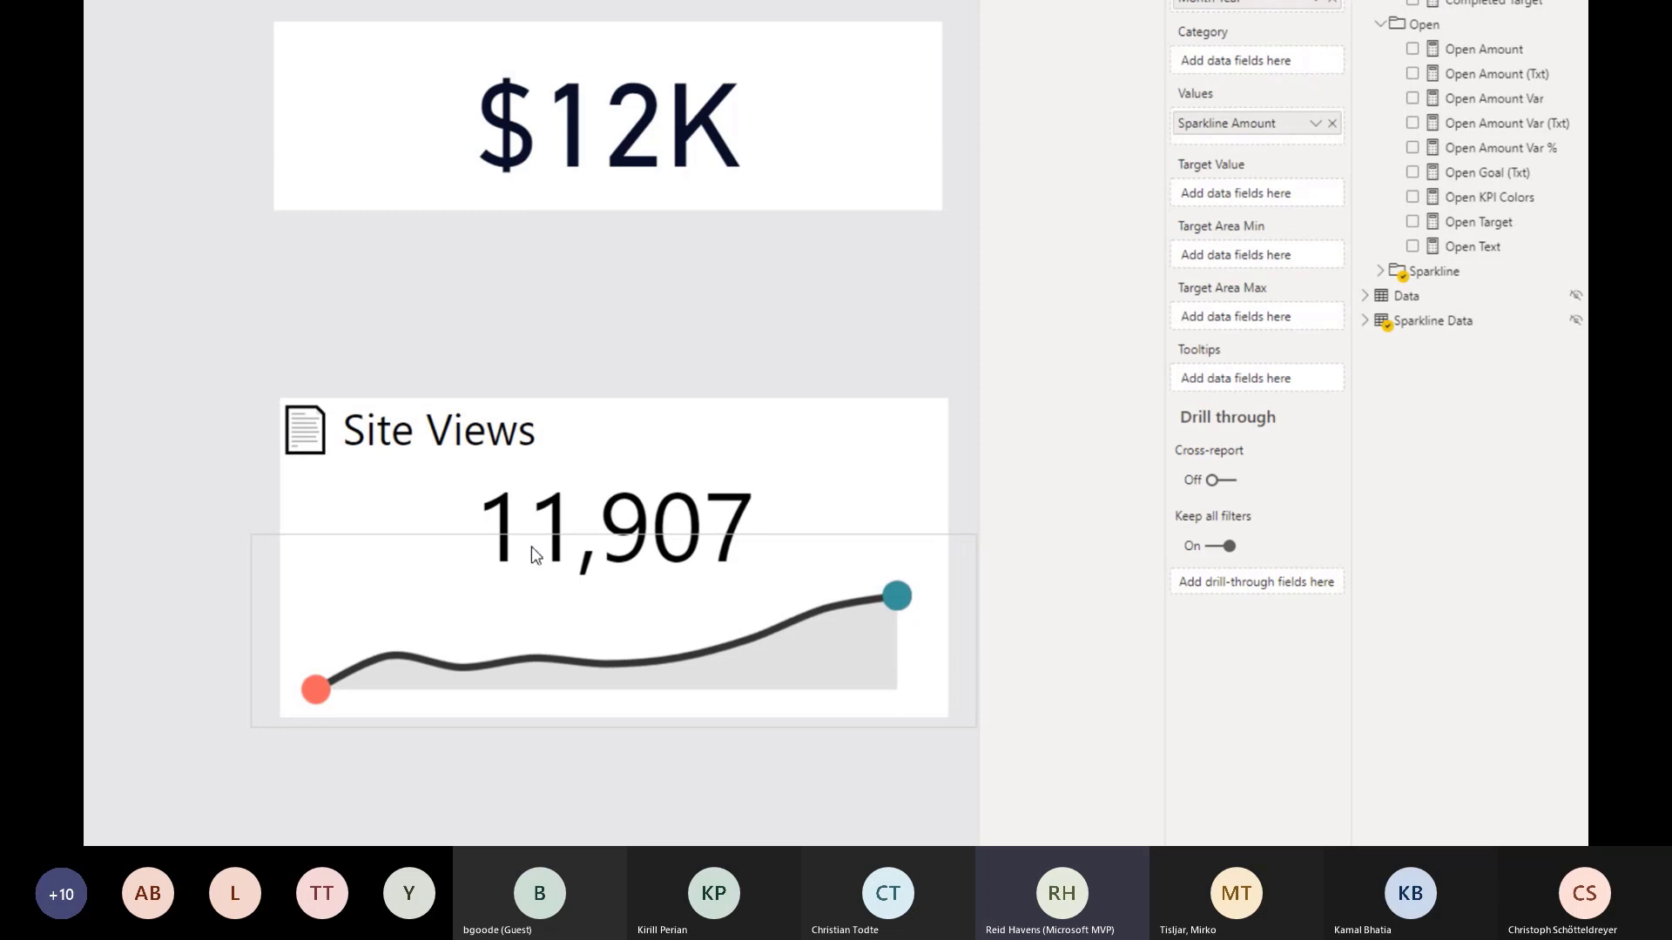
left_click(298, 333)
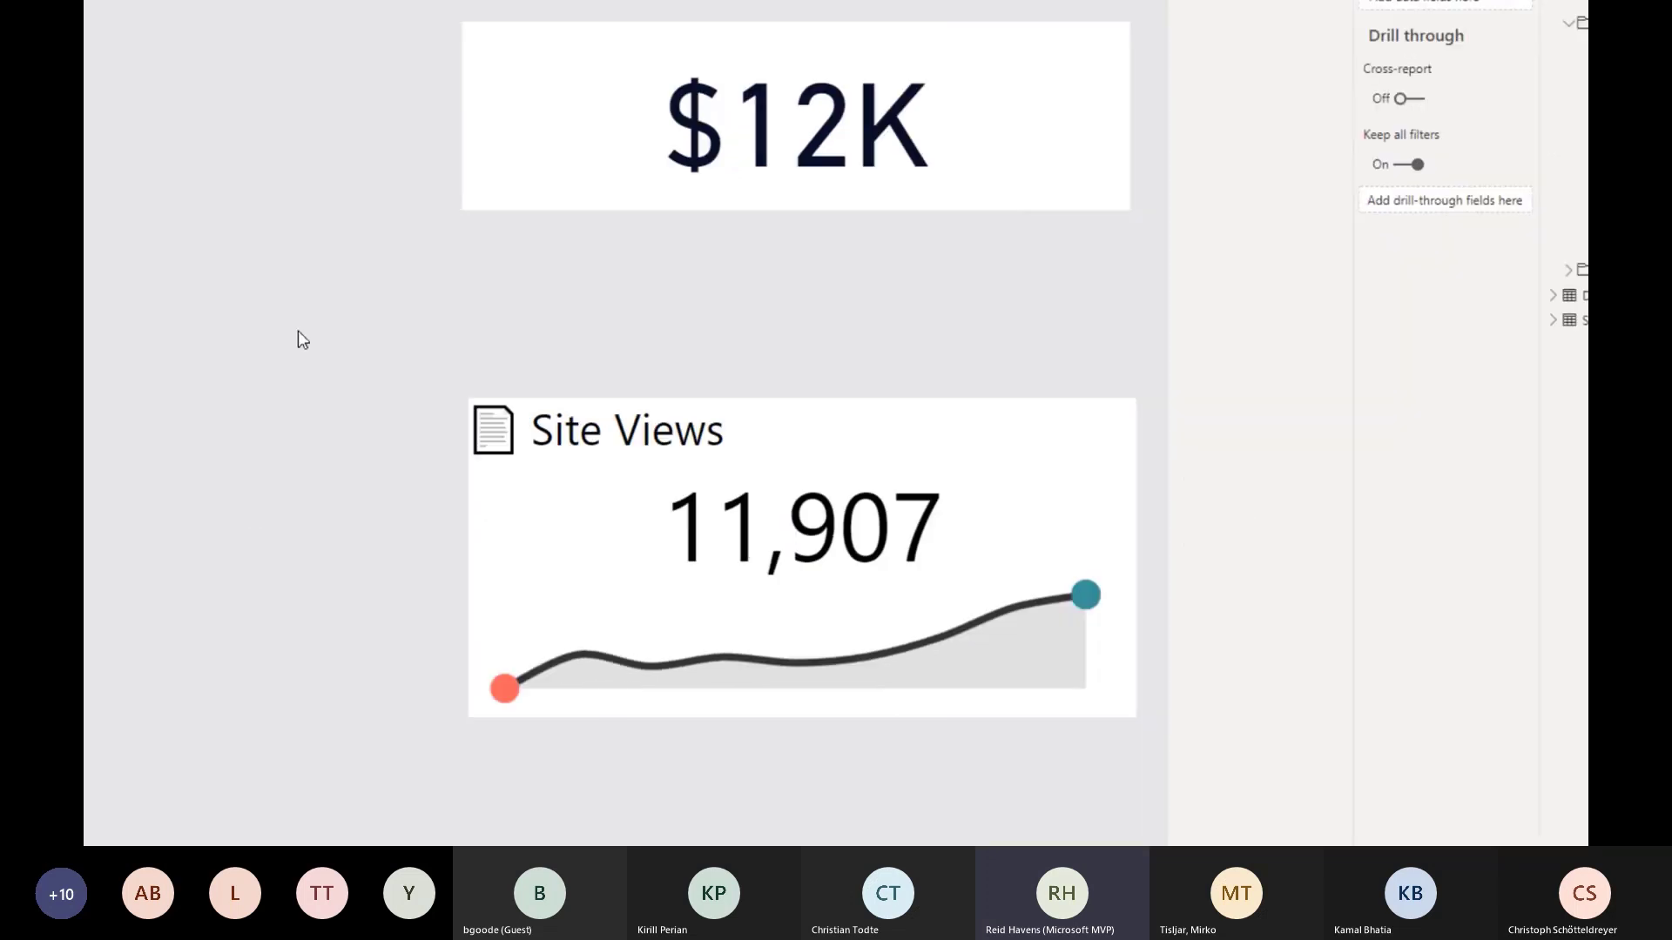
- Group the Site Views button with its overlaid sparkline
left_click_drag(300, 333, 1396, 737)
right_click(574, 272)
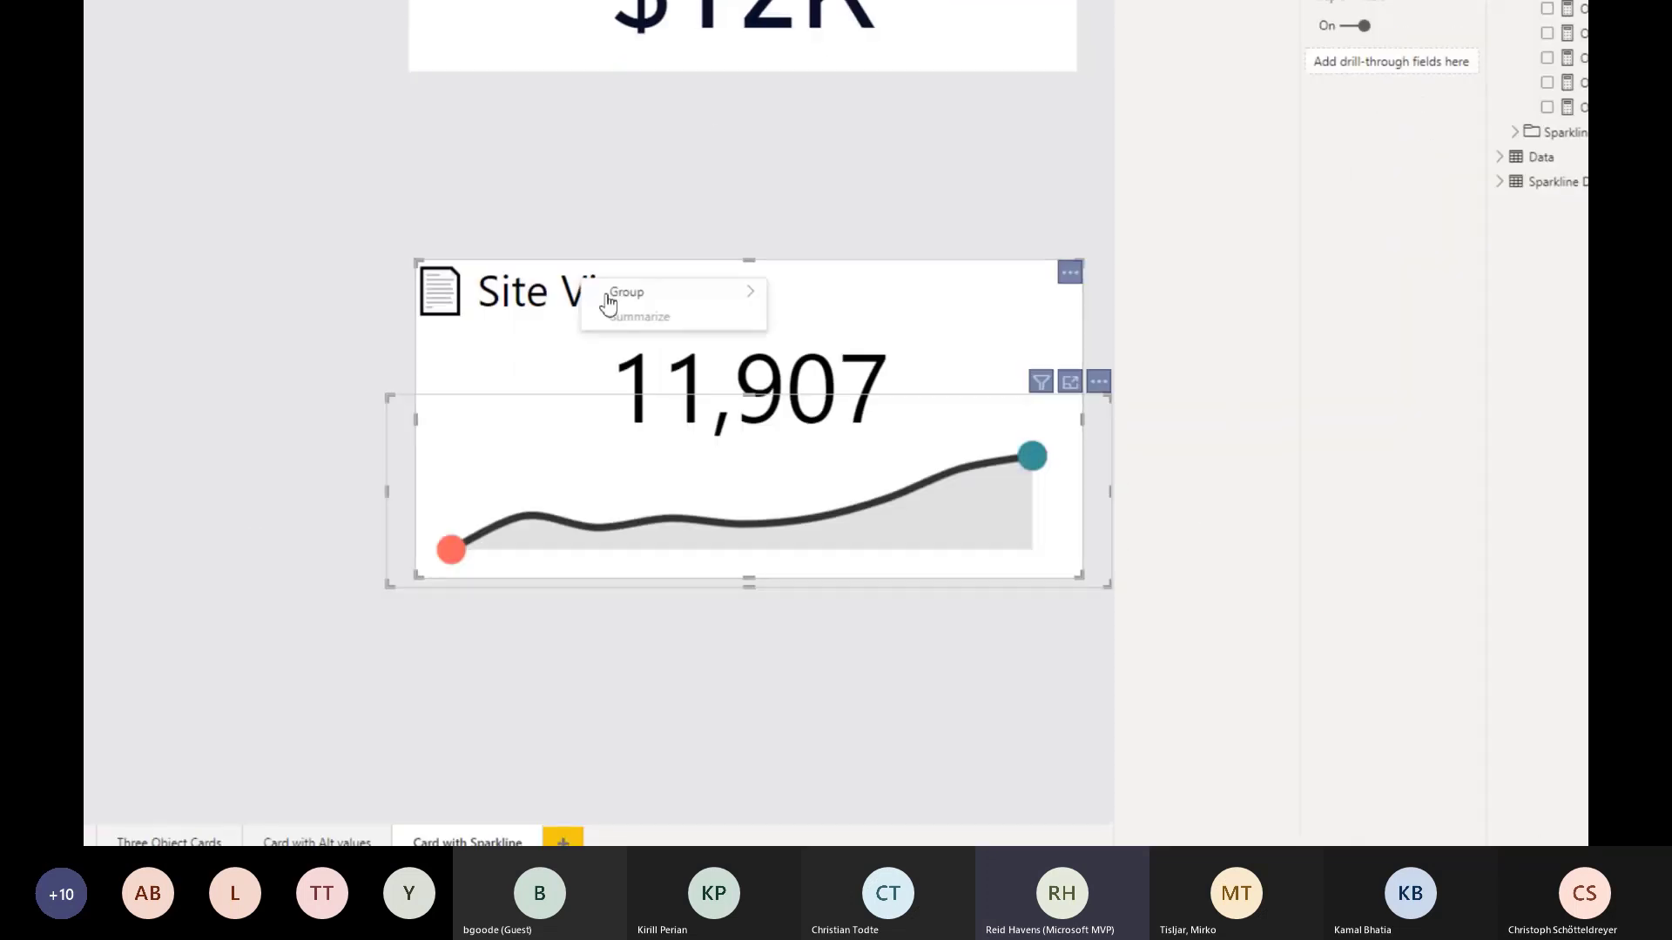
mouse_move(664, 290)
left_click(843, 294)
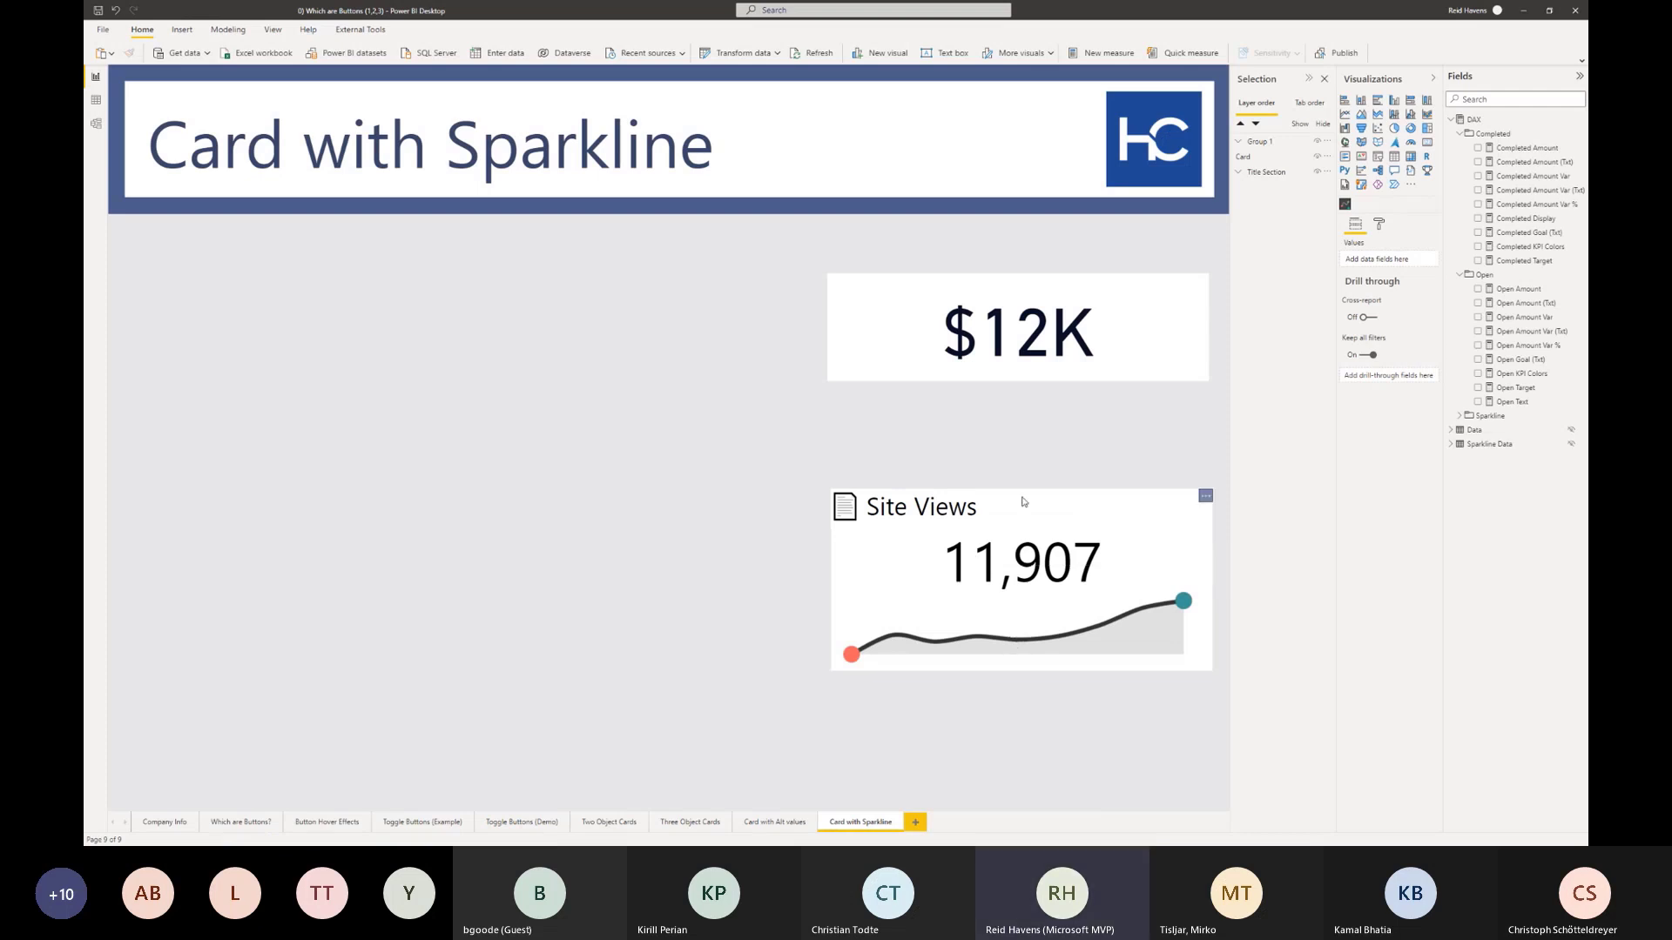
- Search the Power BI visuals marketplace for "deneb" and open the details of Deneb: Declarative Visualization in Power BI
left_click(1412, 185)
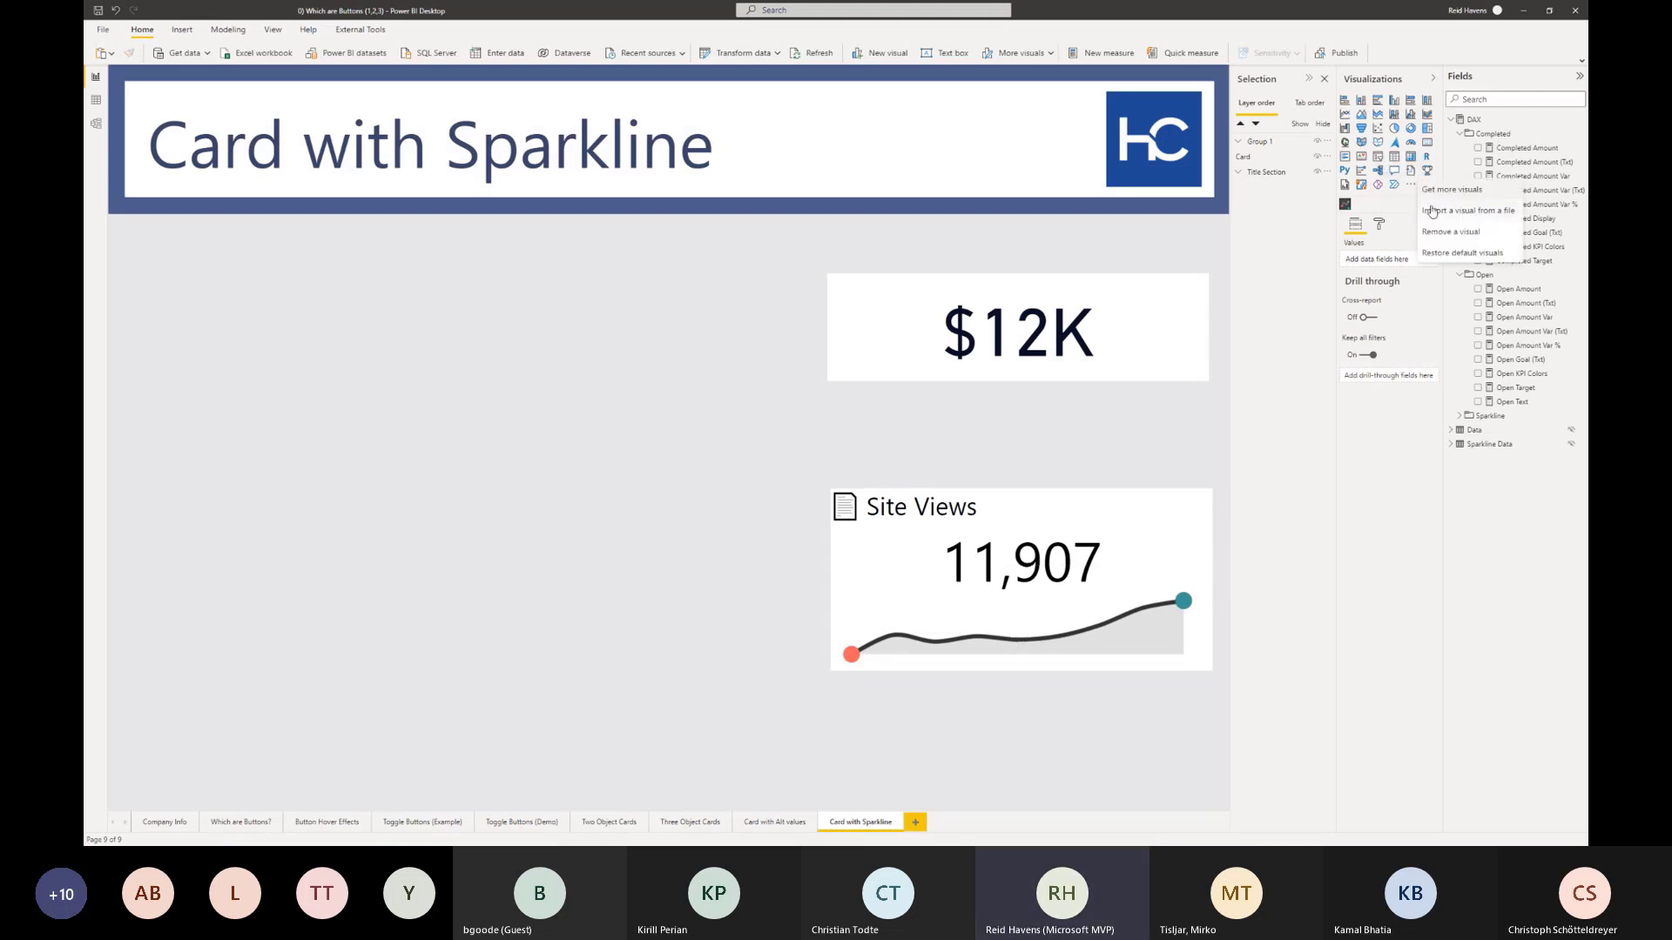
left_click(1437, 191)
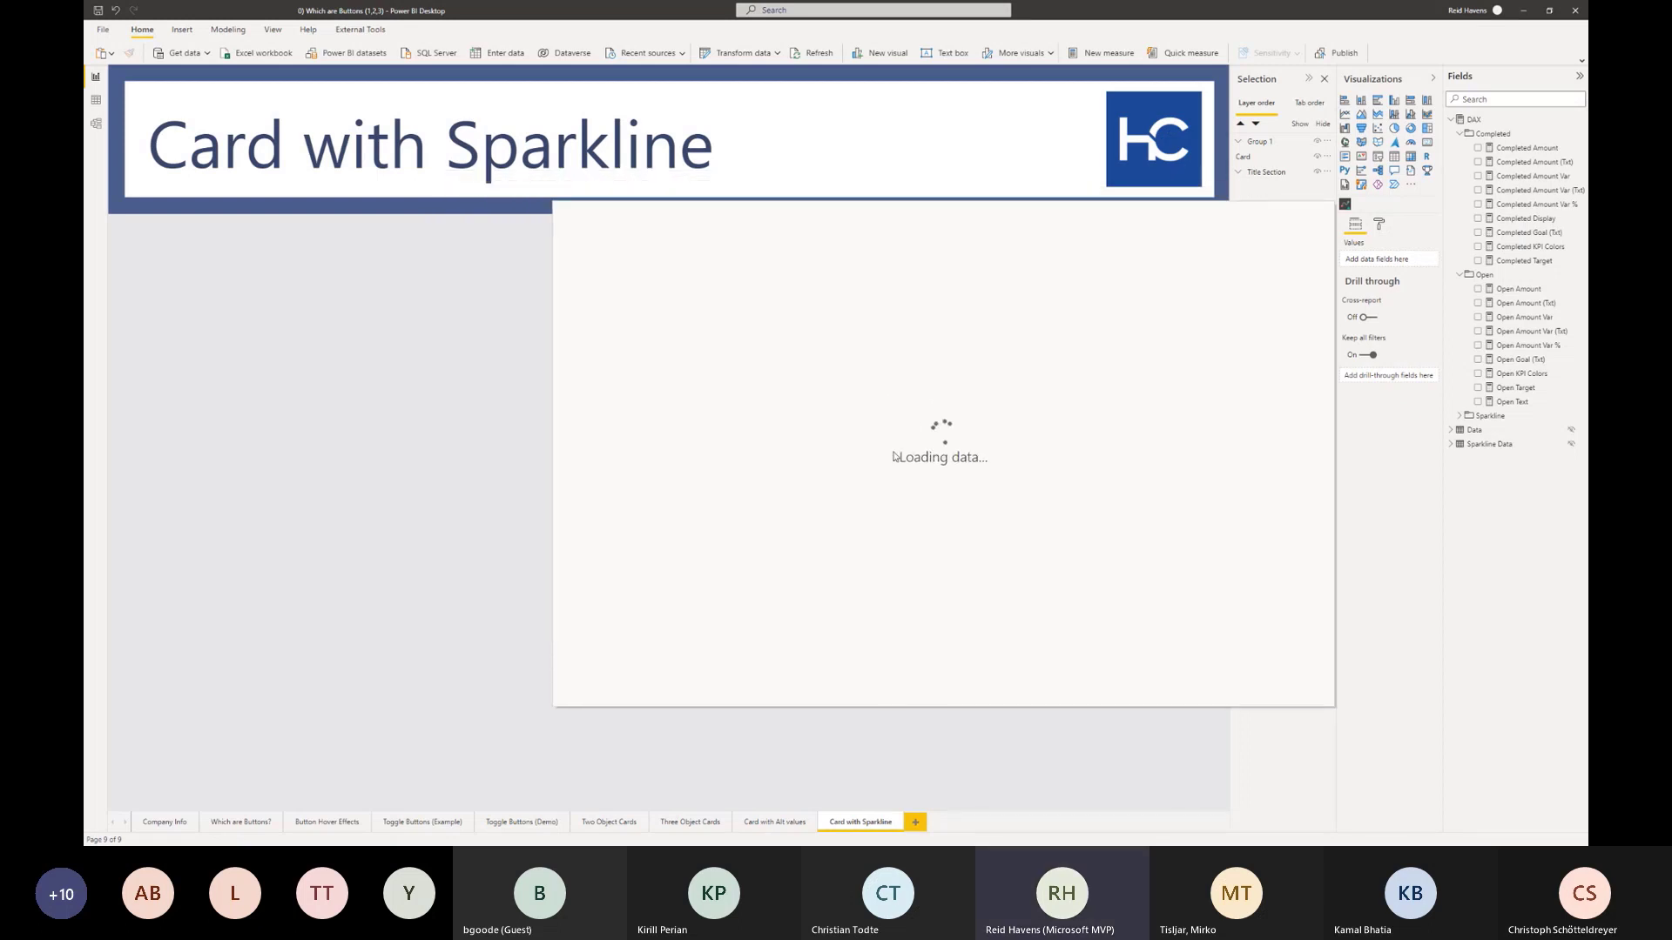
left_click(1266, 290)
type("deneb")
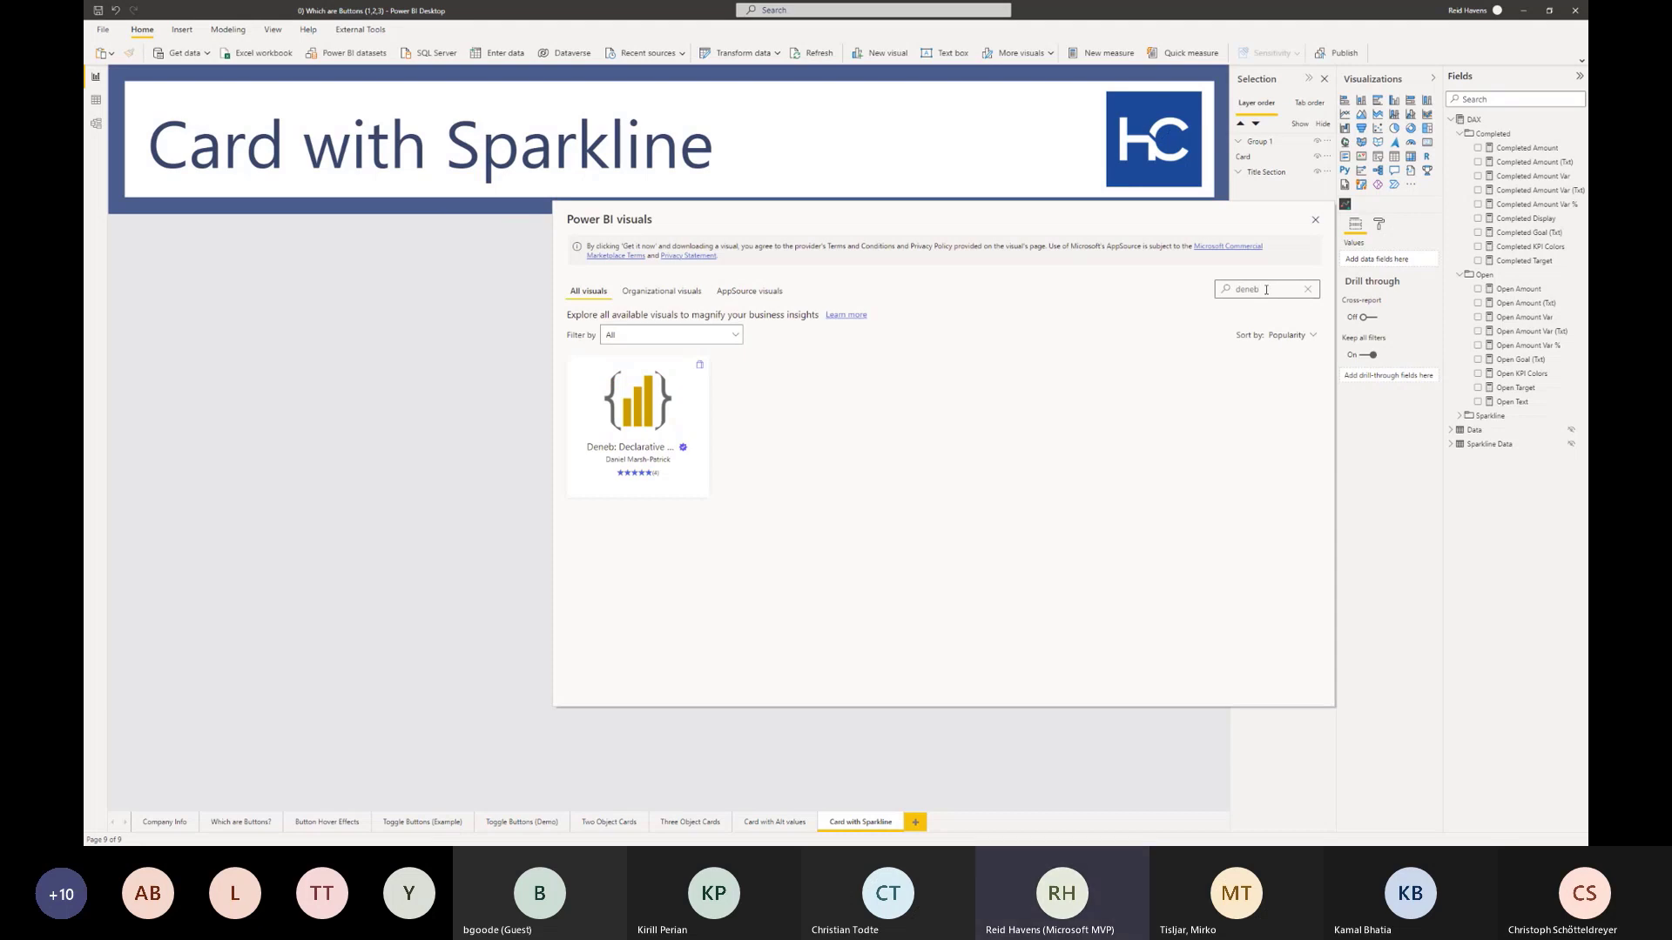
left_click(663, 402)
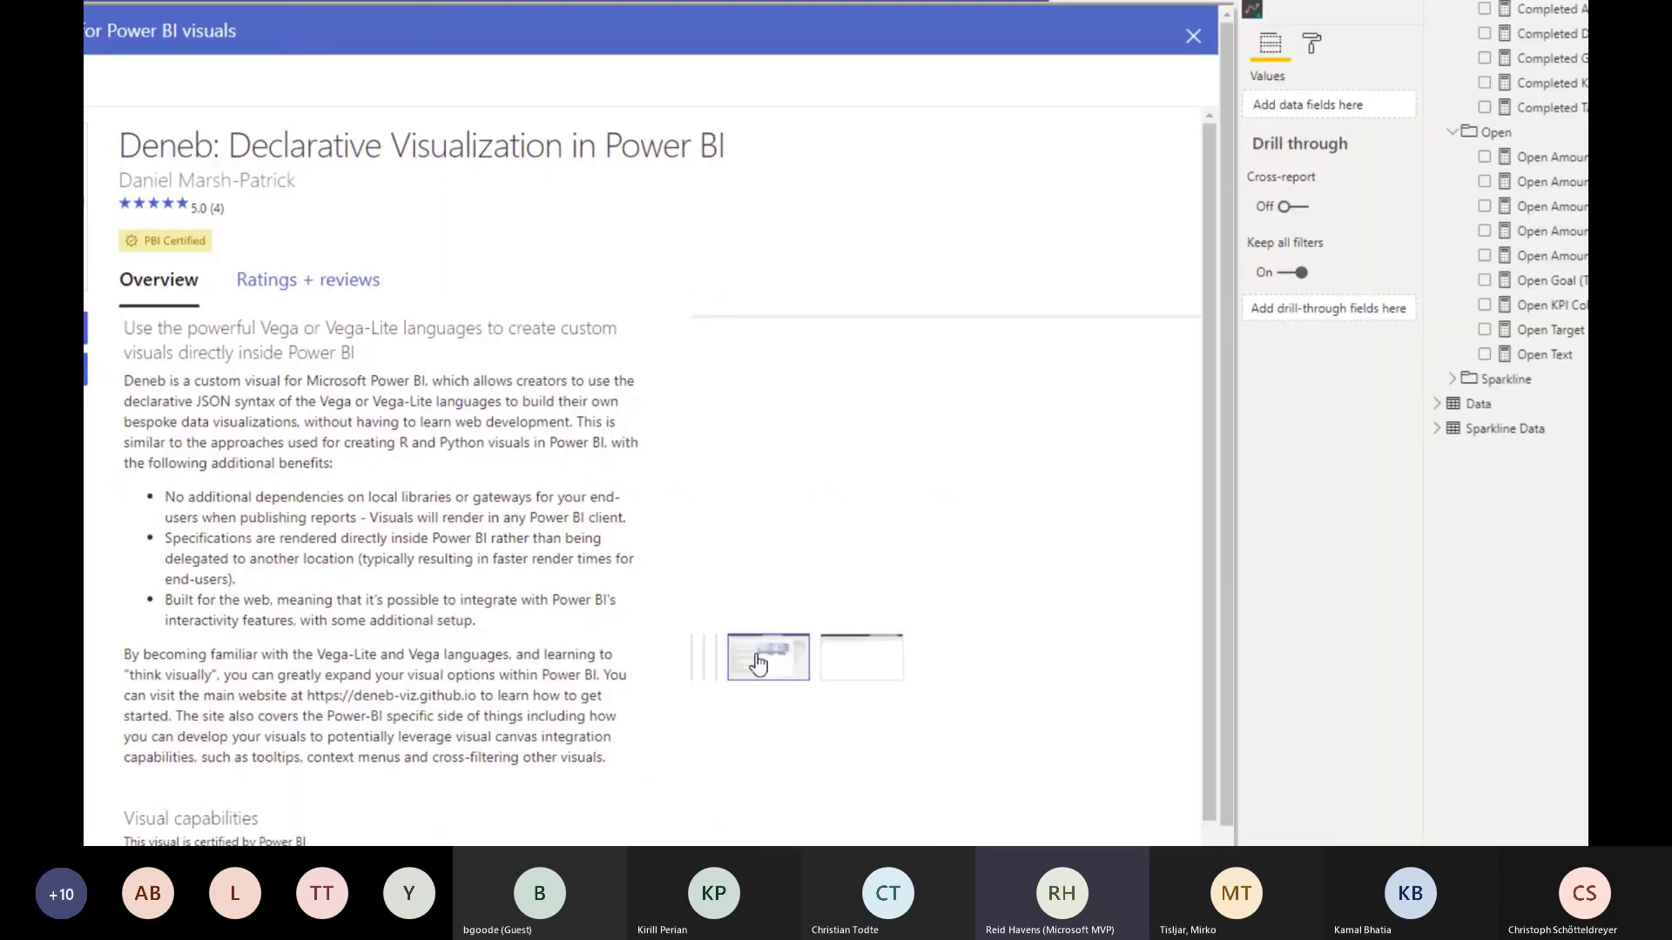
- Look through the sample screenshots on the Deneb visual's details page
left_click(805, 669)
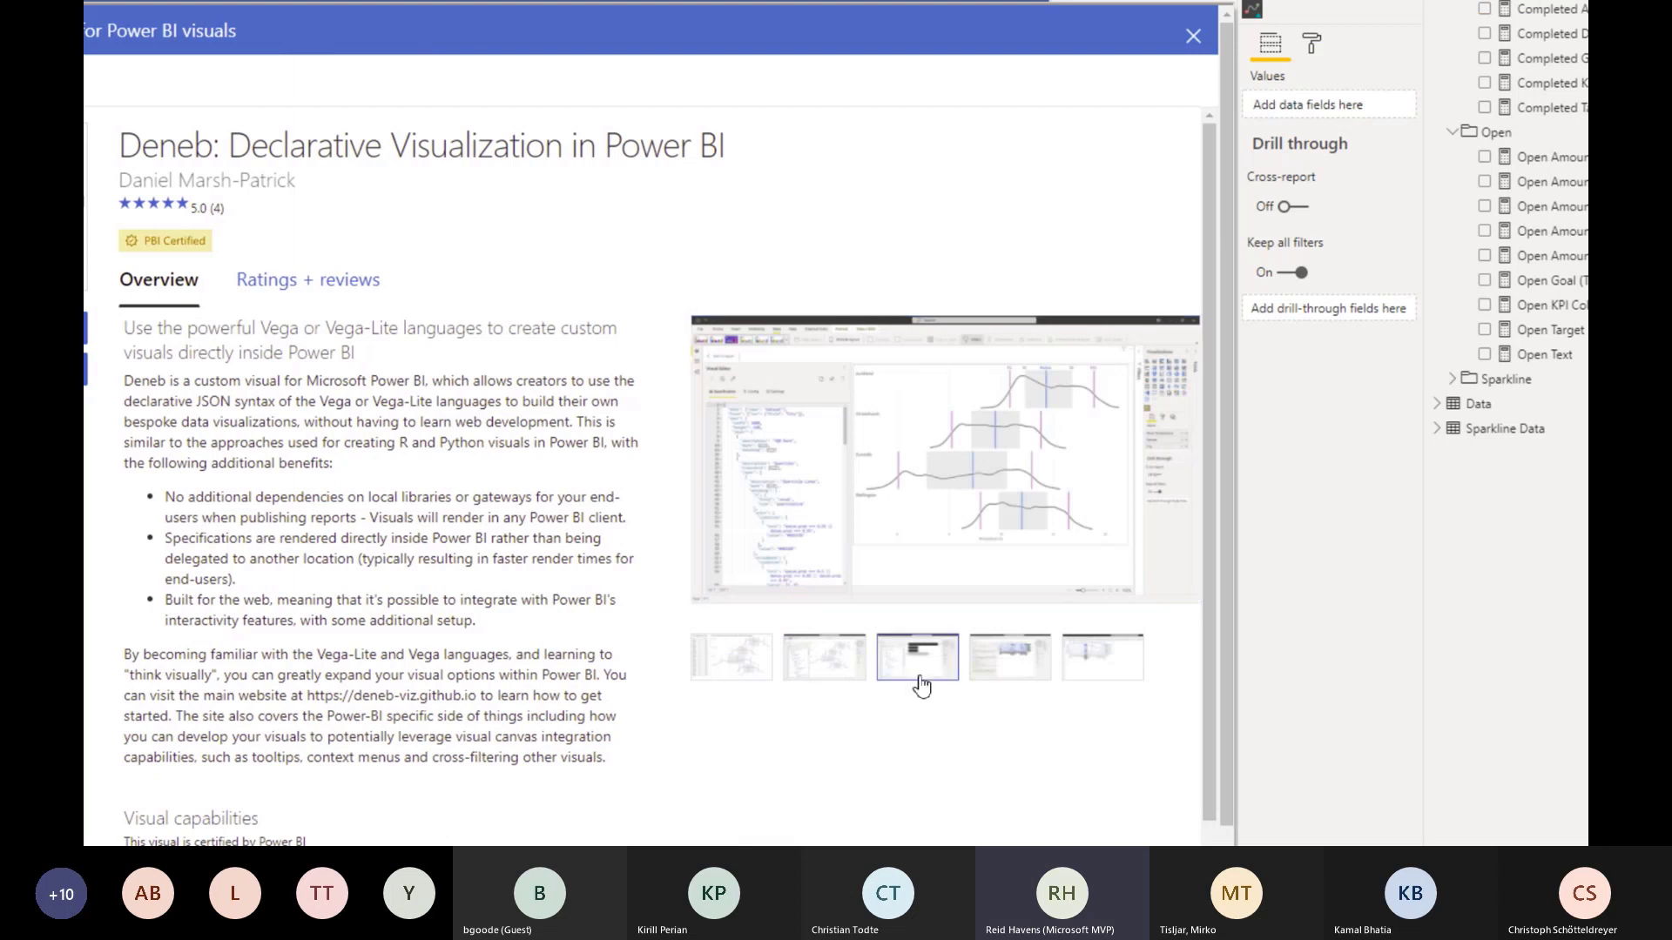
left_click(998, 675)
left_click(1094, 671)
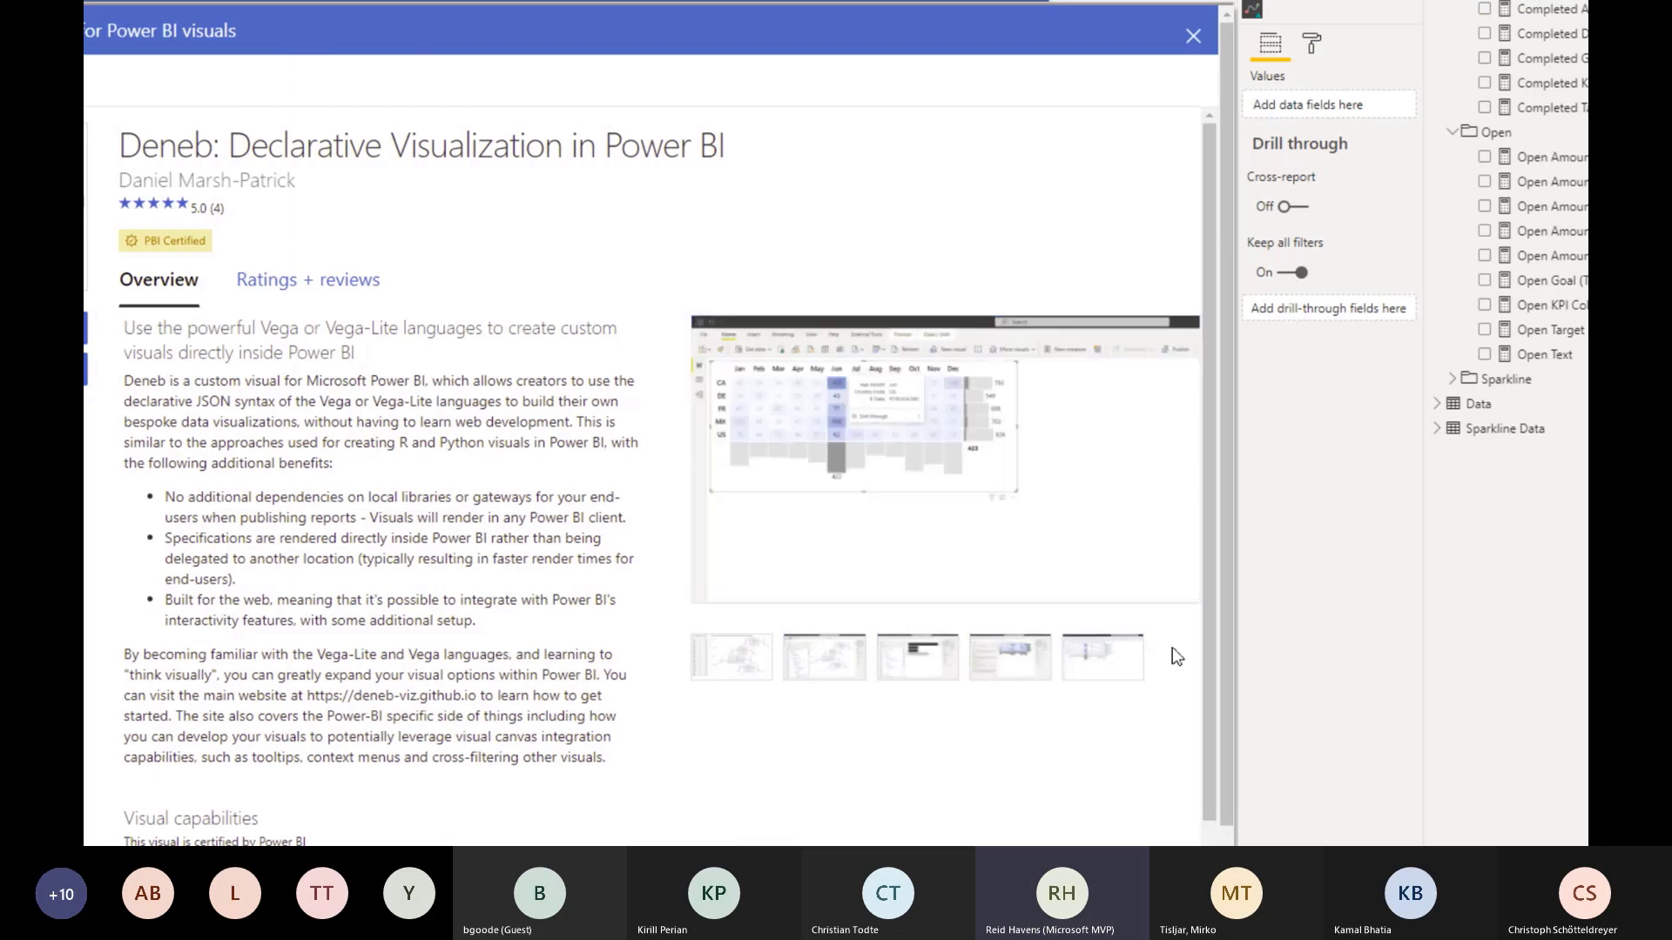
left_click(1013, 664)
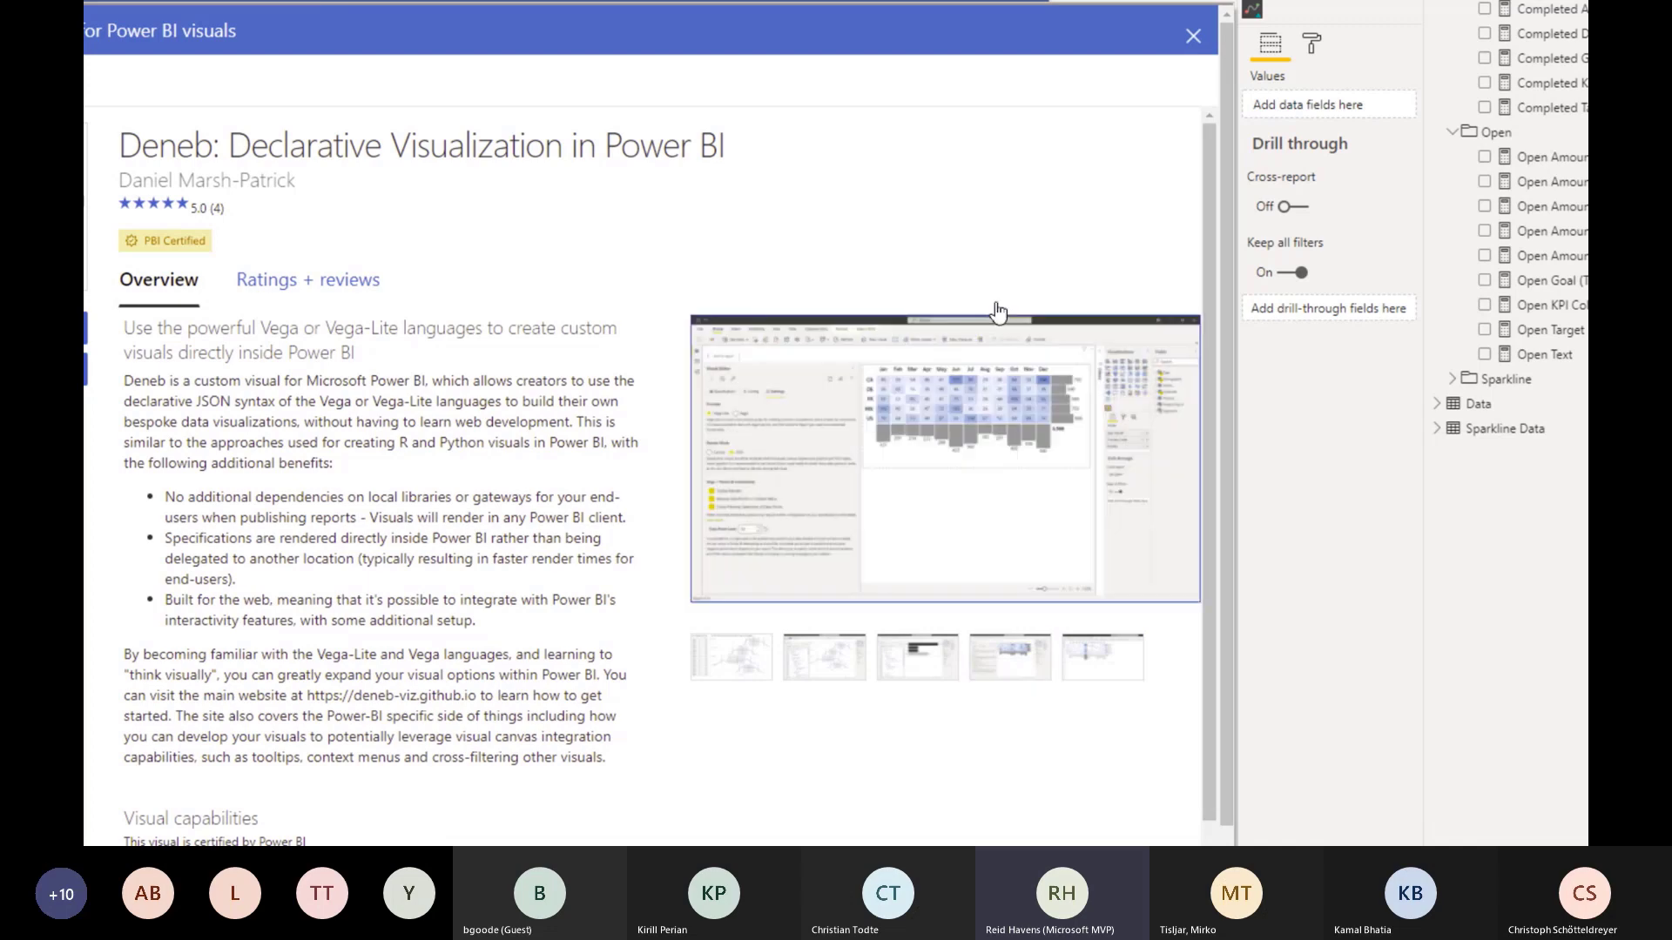
- Leave the Deneb details page, search the visuals marketplace for "charticulat" and open the Charticulator details page
left_click(940, 669)
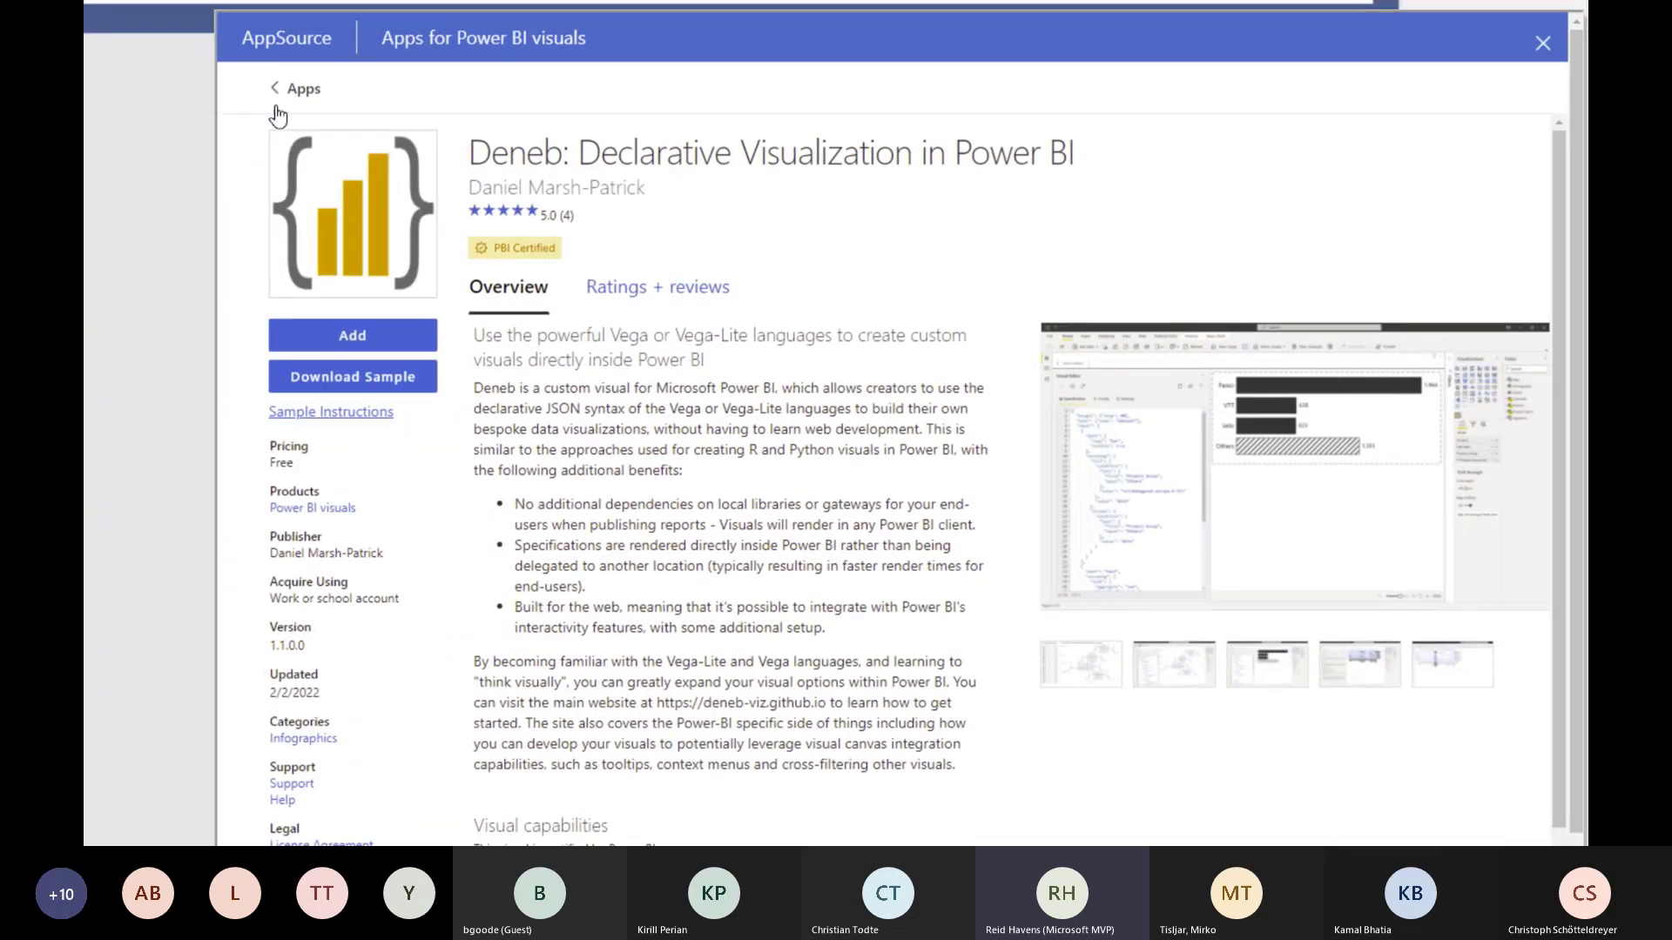
left_click(284, 107)
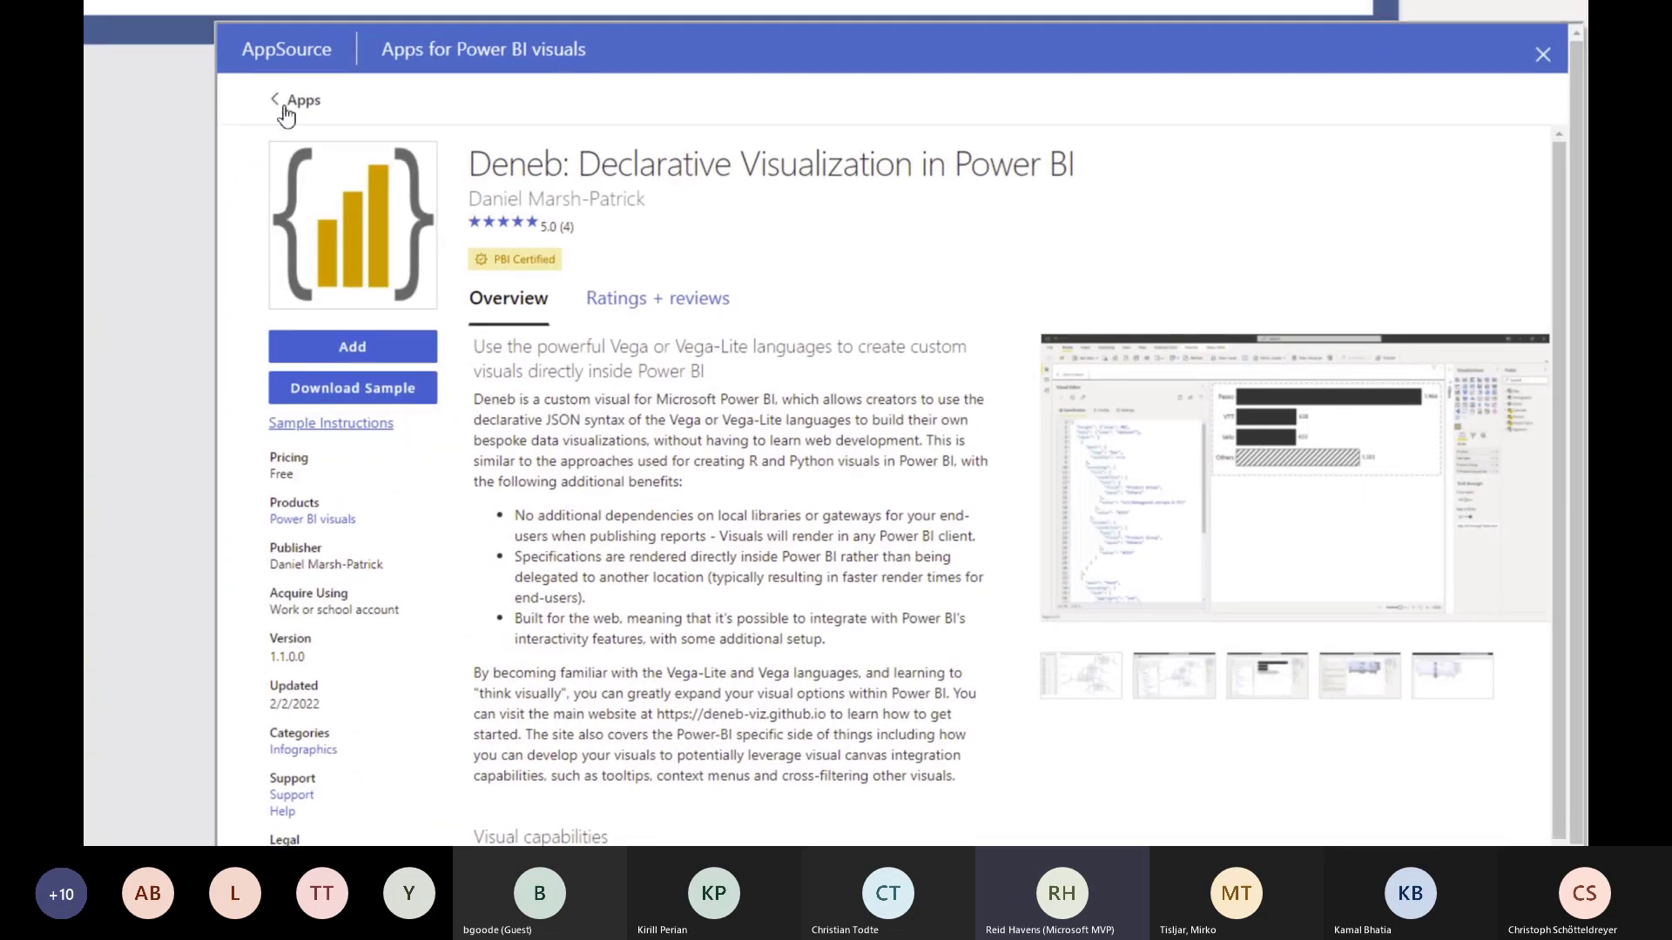
left_click_drag(1399, 180, 1291, 181)
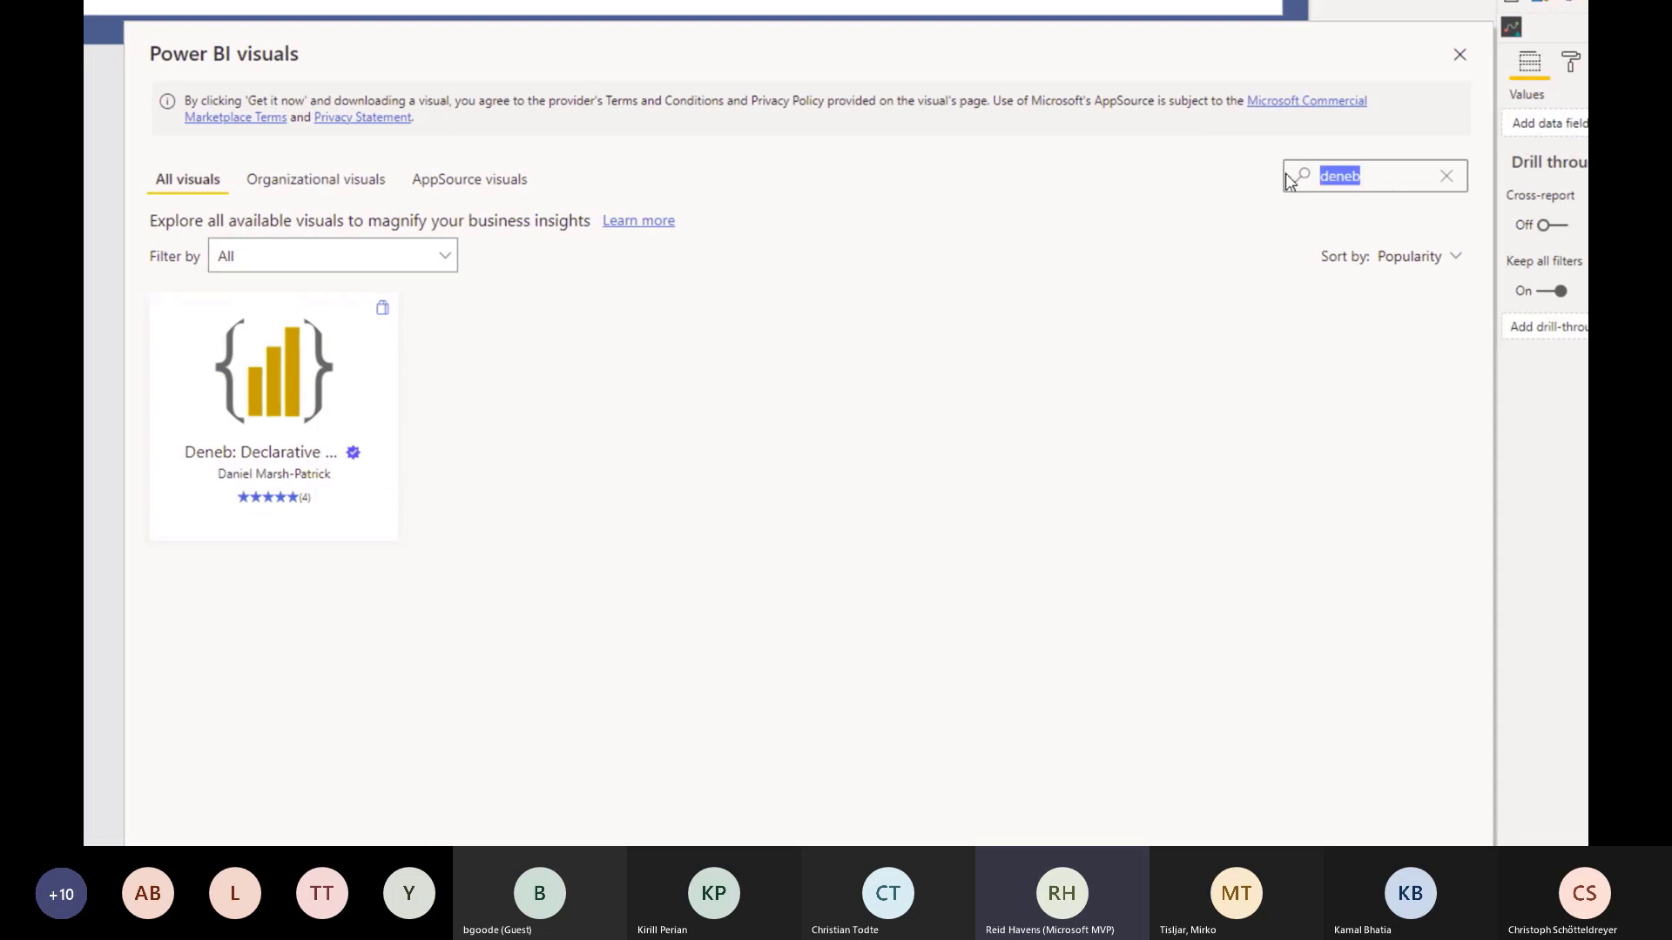
type("charticulat")
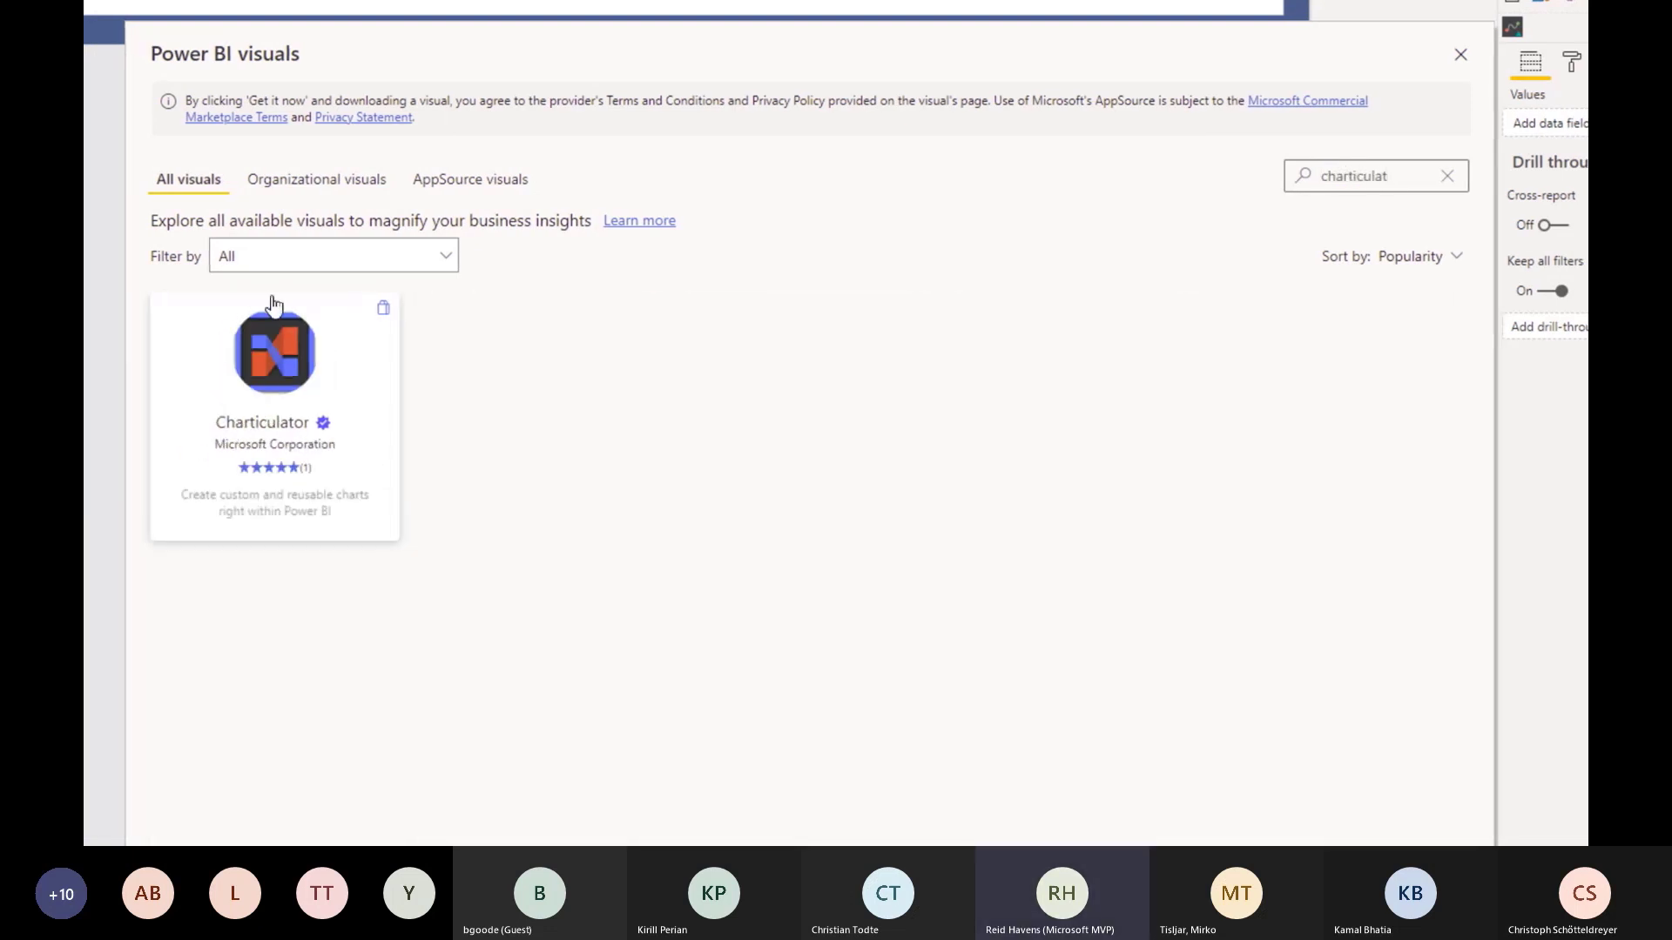
left_click(305, 324)
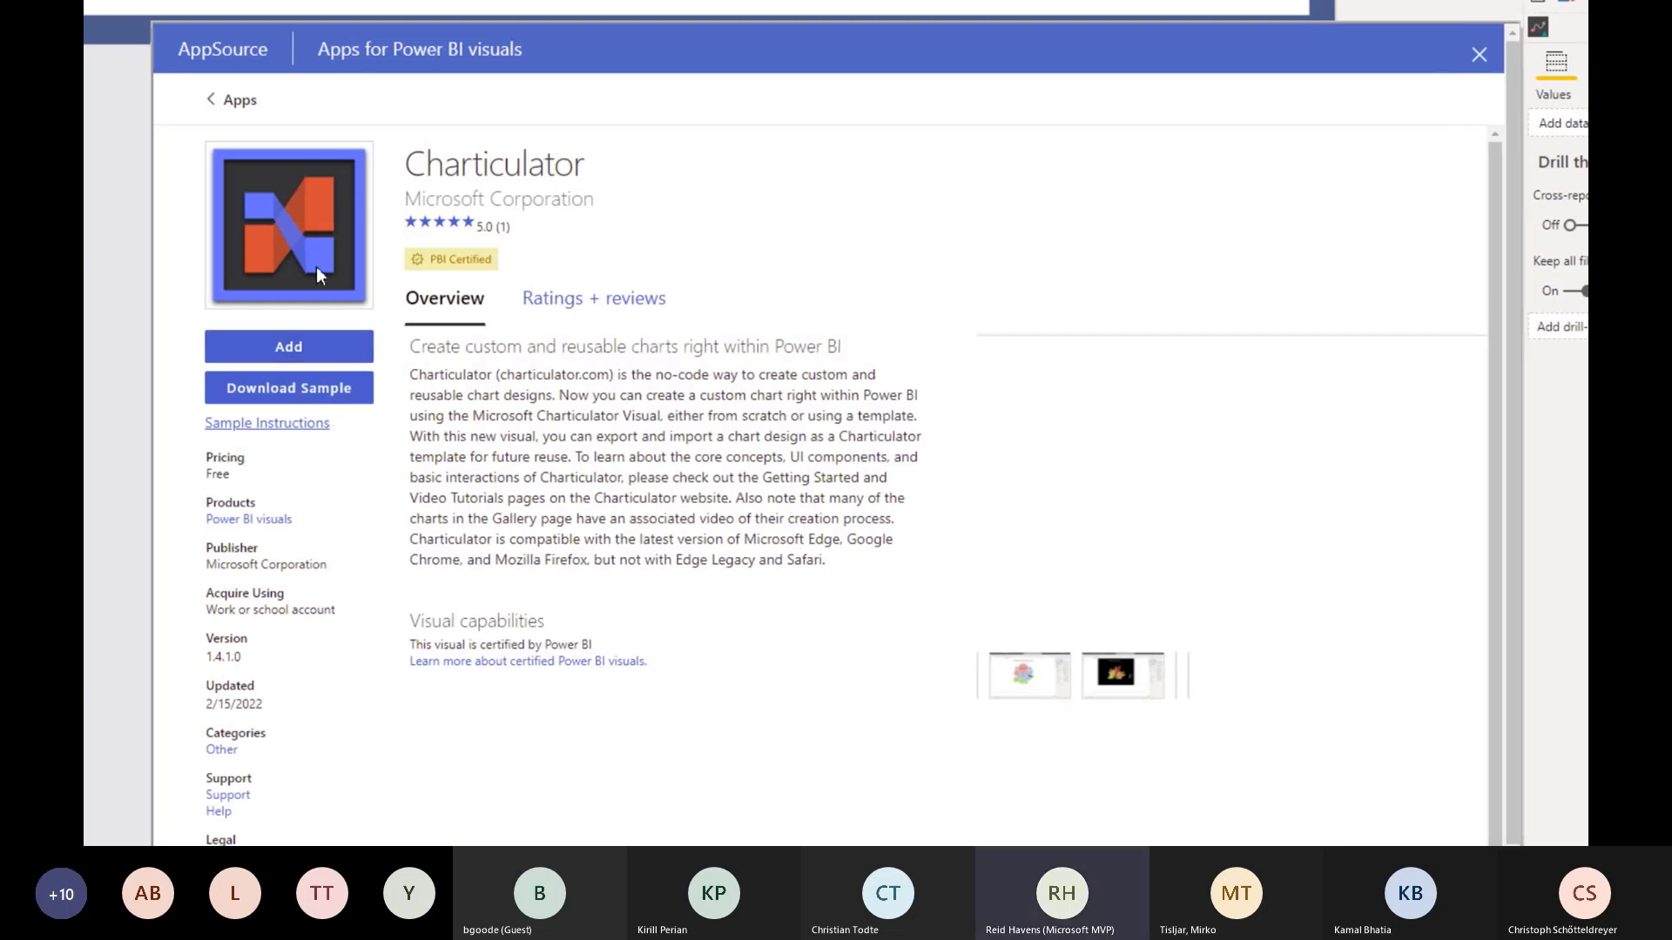
- Look through the sample chart screenshots on the Charticulator details page
left_click(1071, 674)
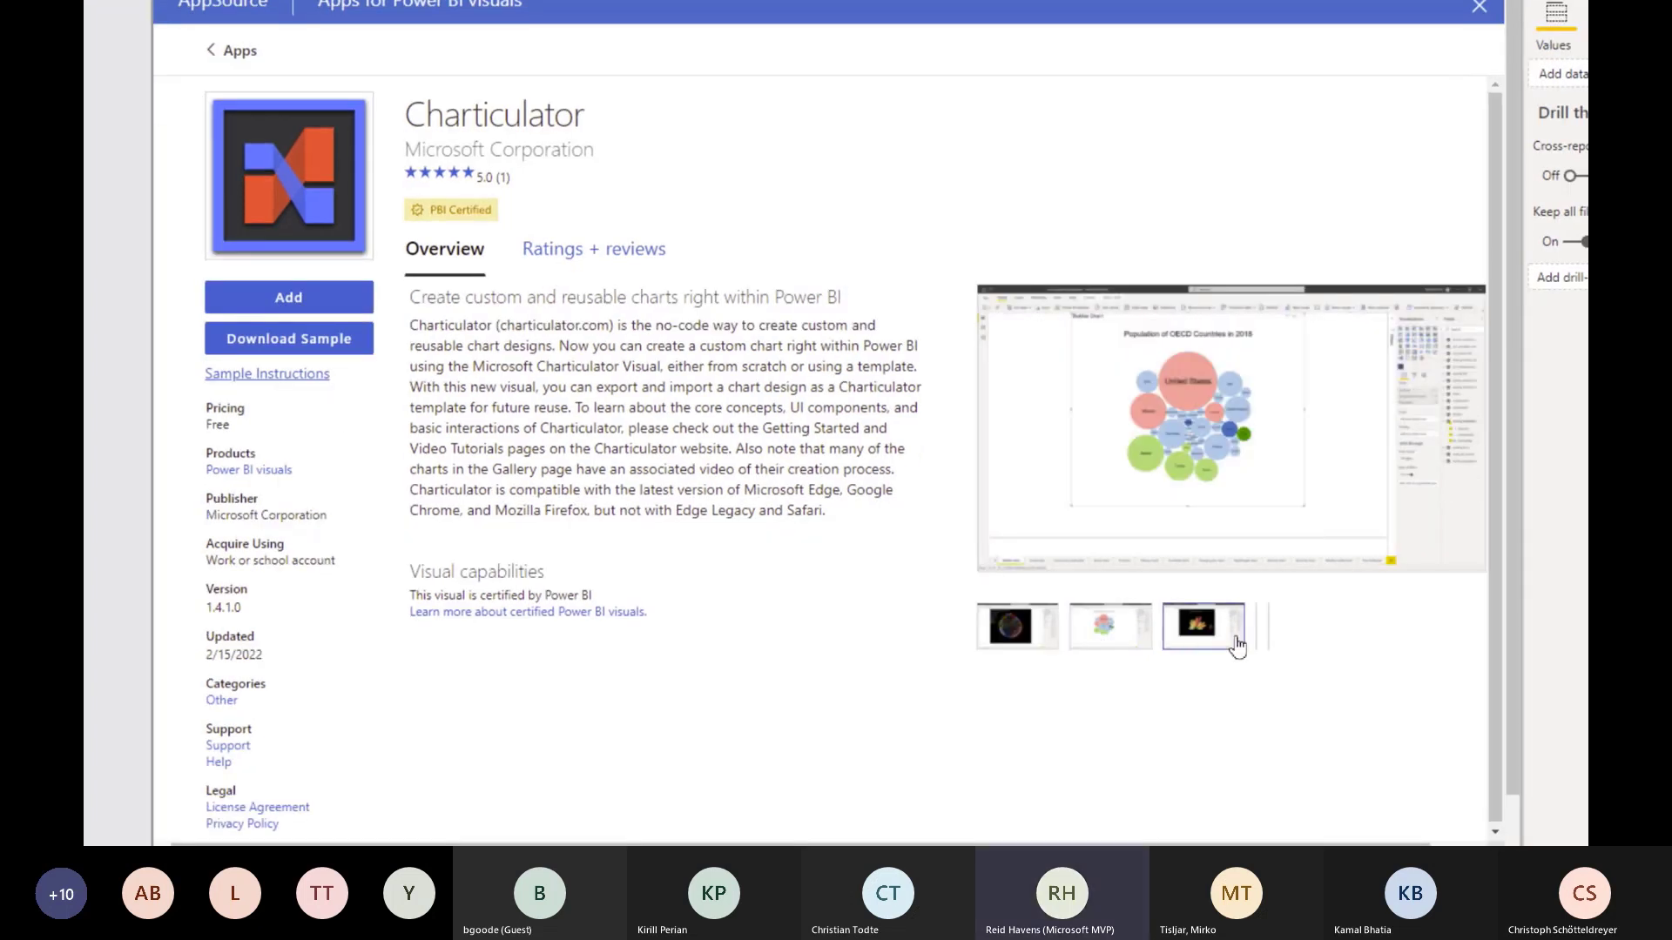
left_click(1393, 640)
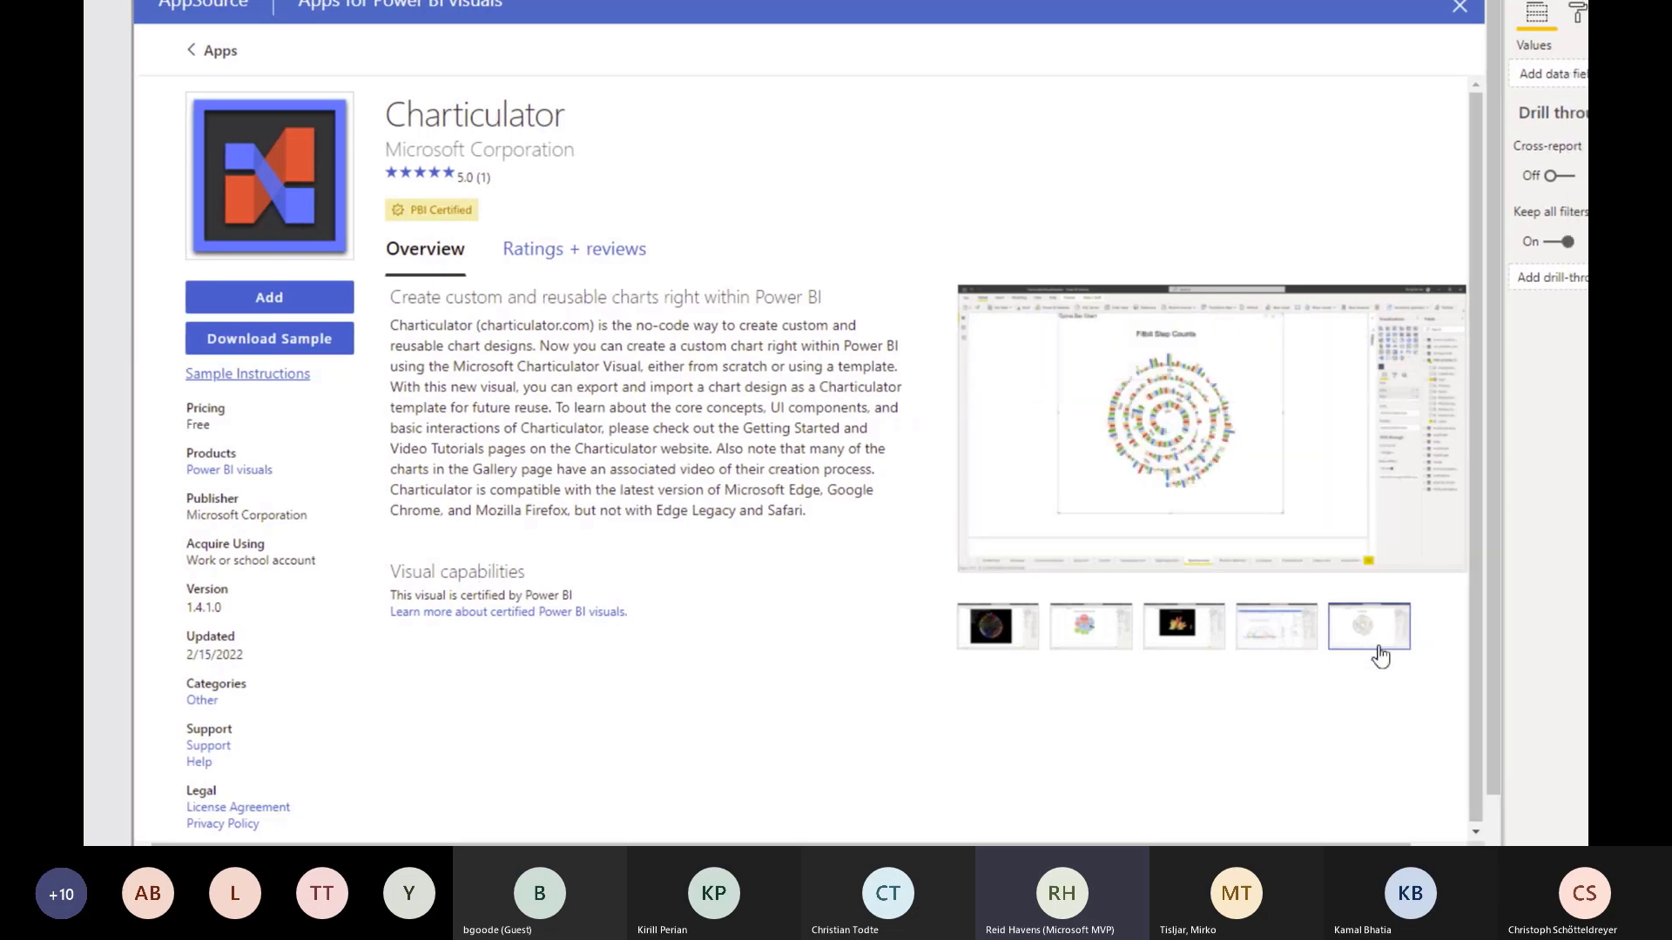
left_click(1009, 660)
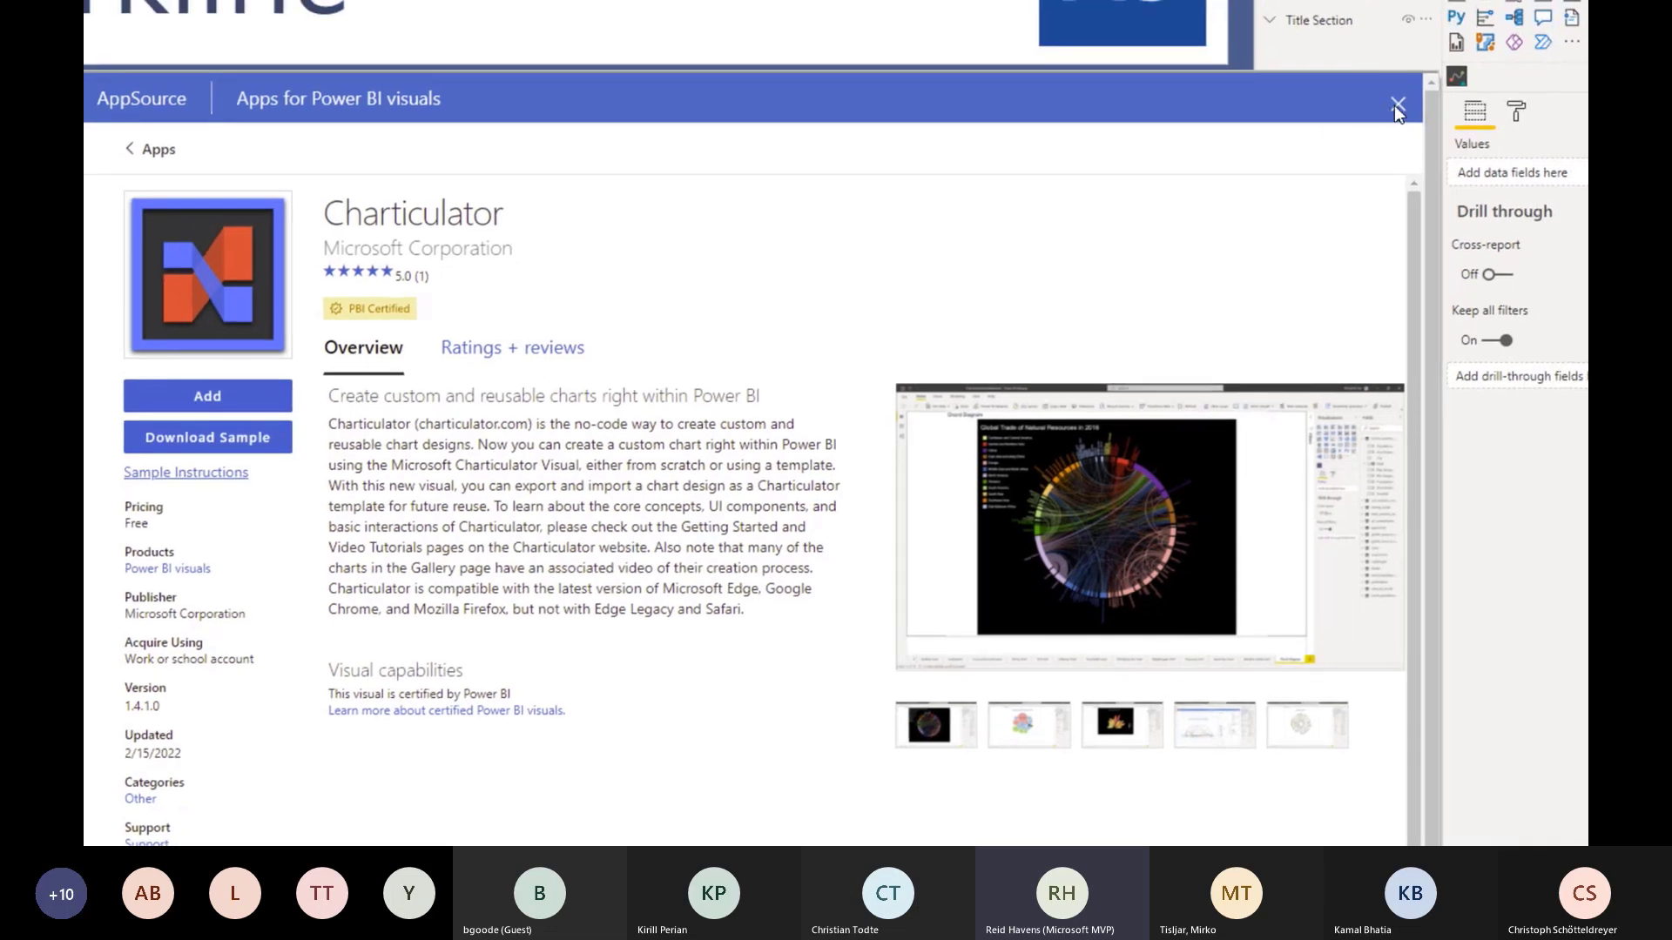
- Import the Charticulator visual from the marketplace into the report
left_click(1397, 105)
left_click_drag(331, 487, 1391, 159)
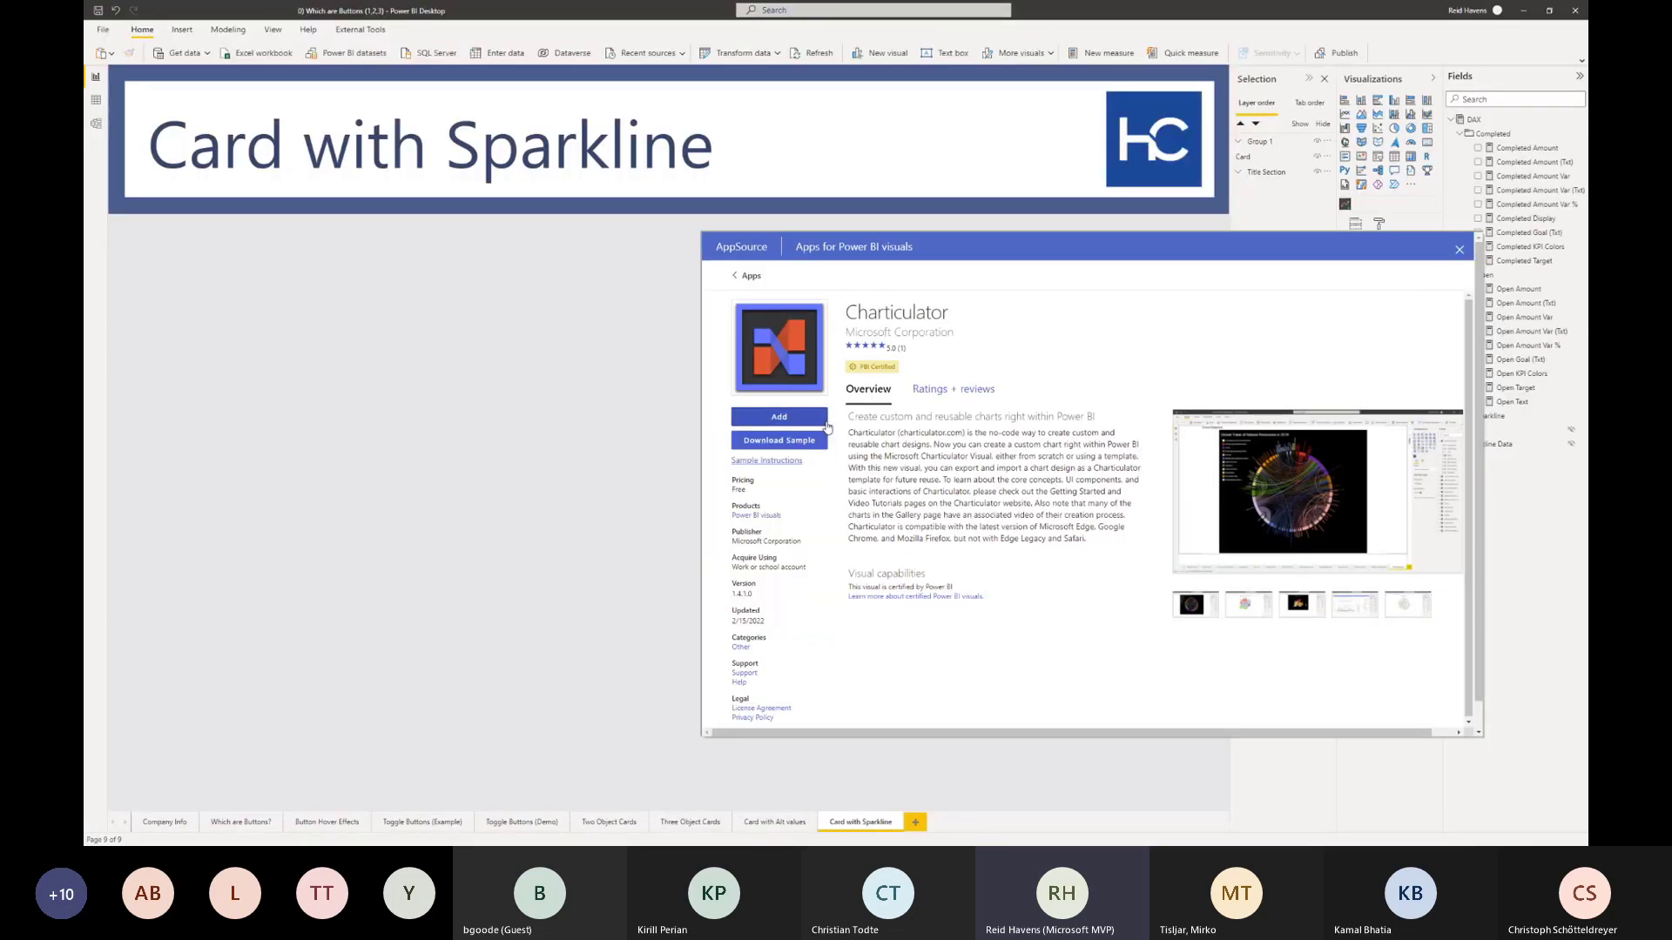
left_click(272, 464)
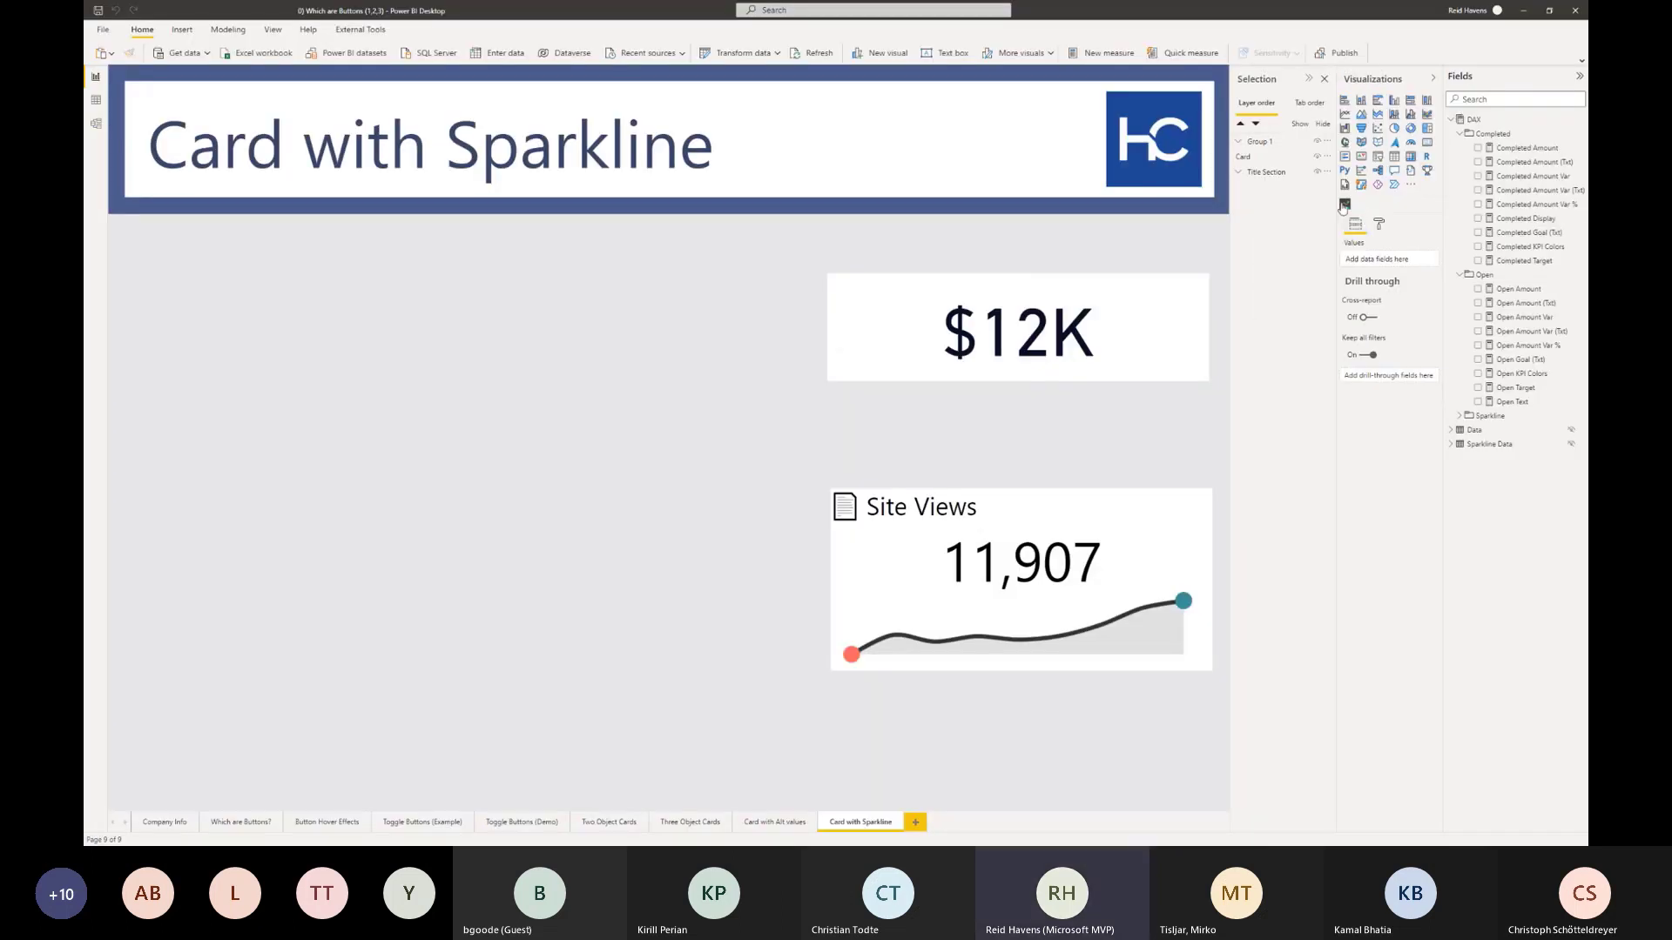
left_click(1410, 186)
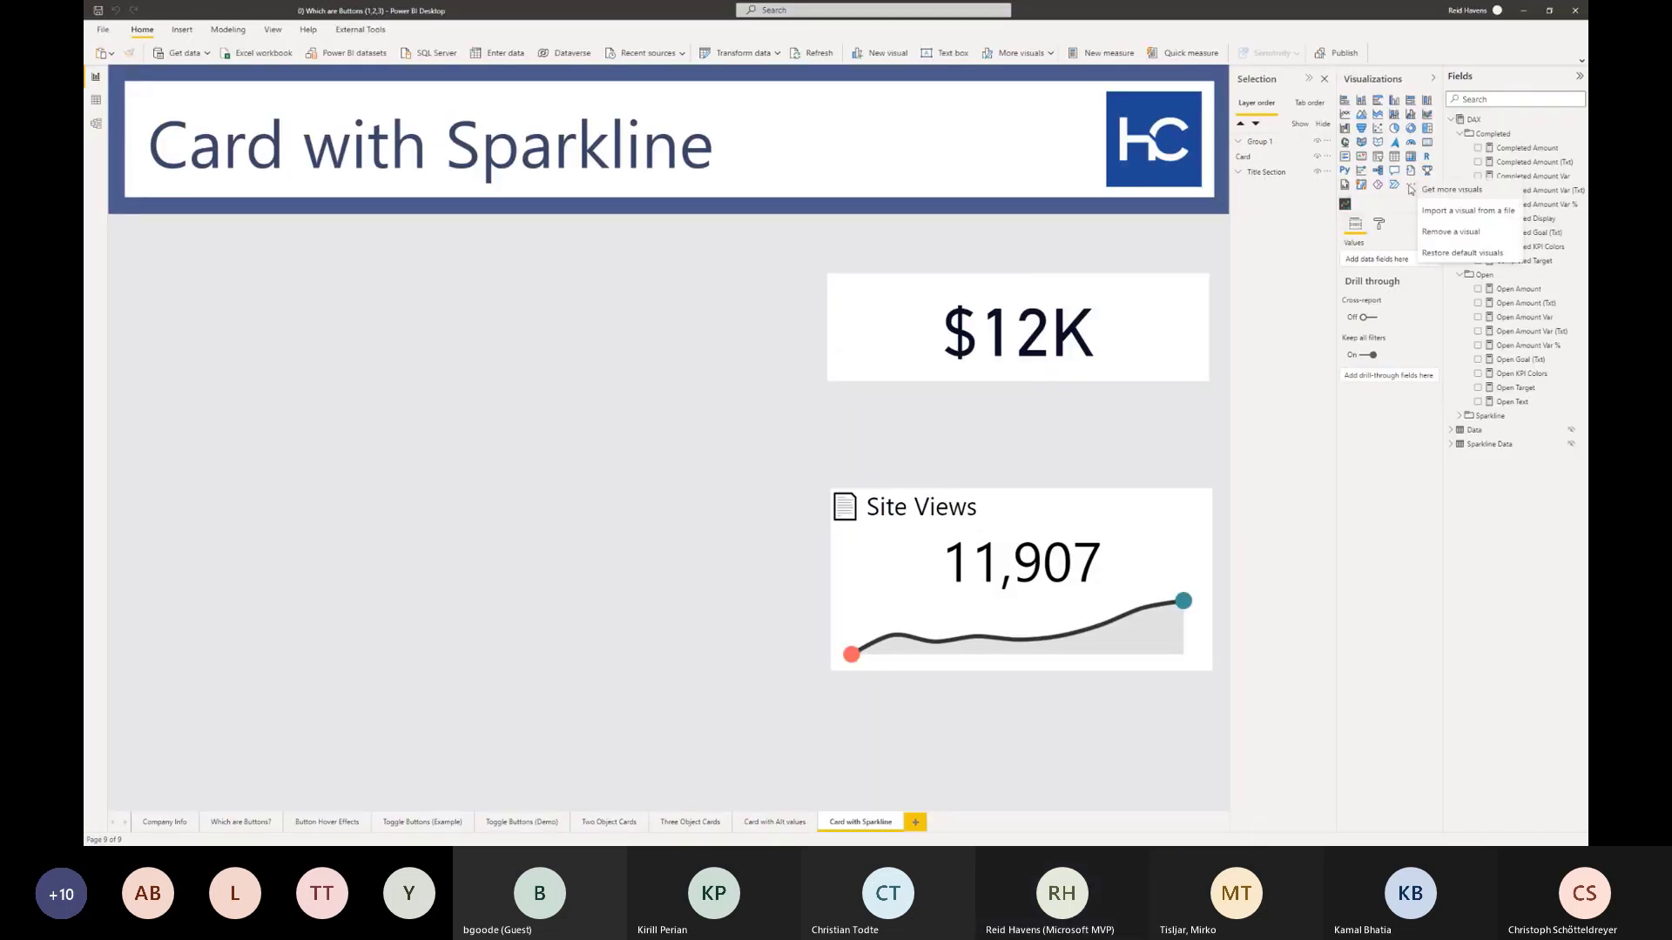
left_click(1398, 206)
left_click(1411, 186)
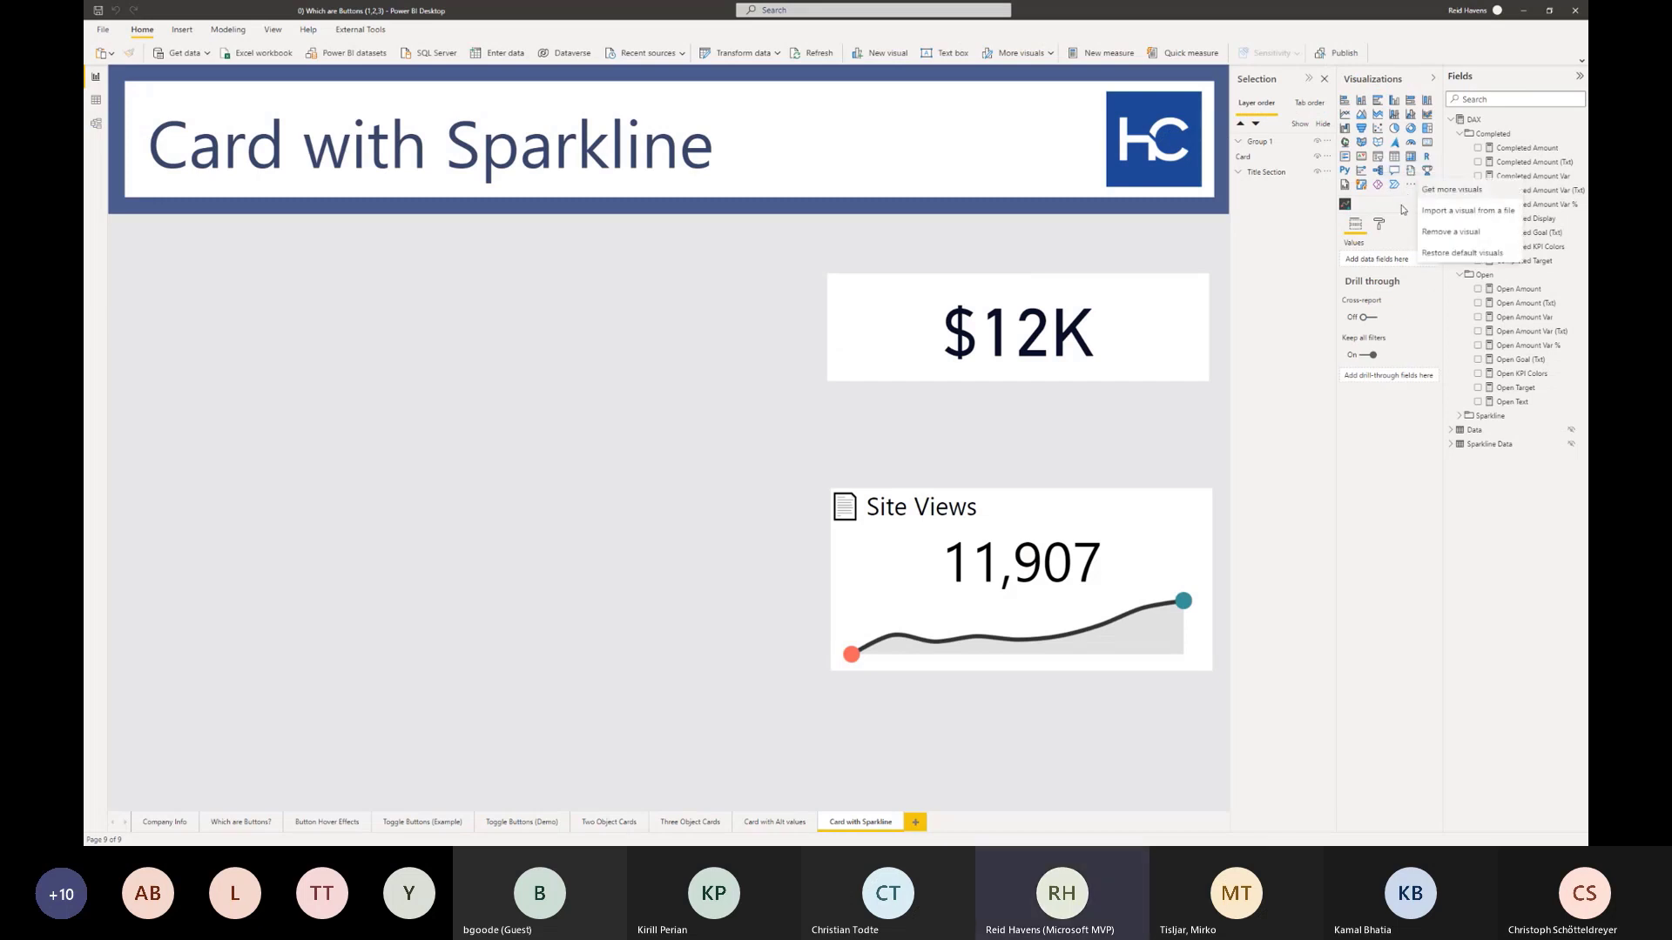
left_click(1397, 215)
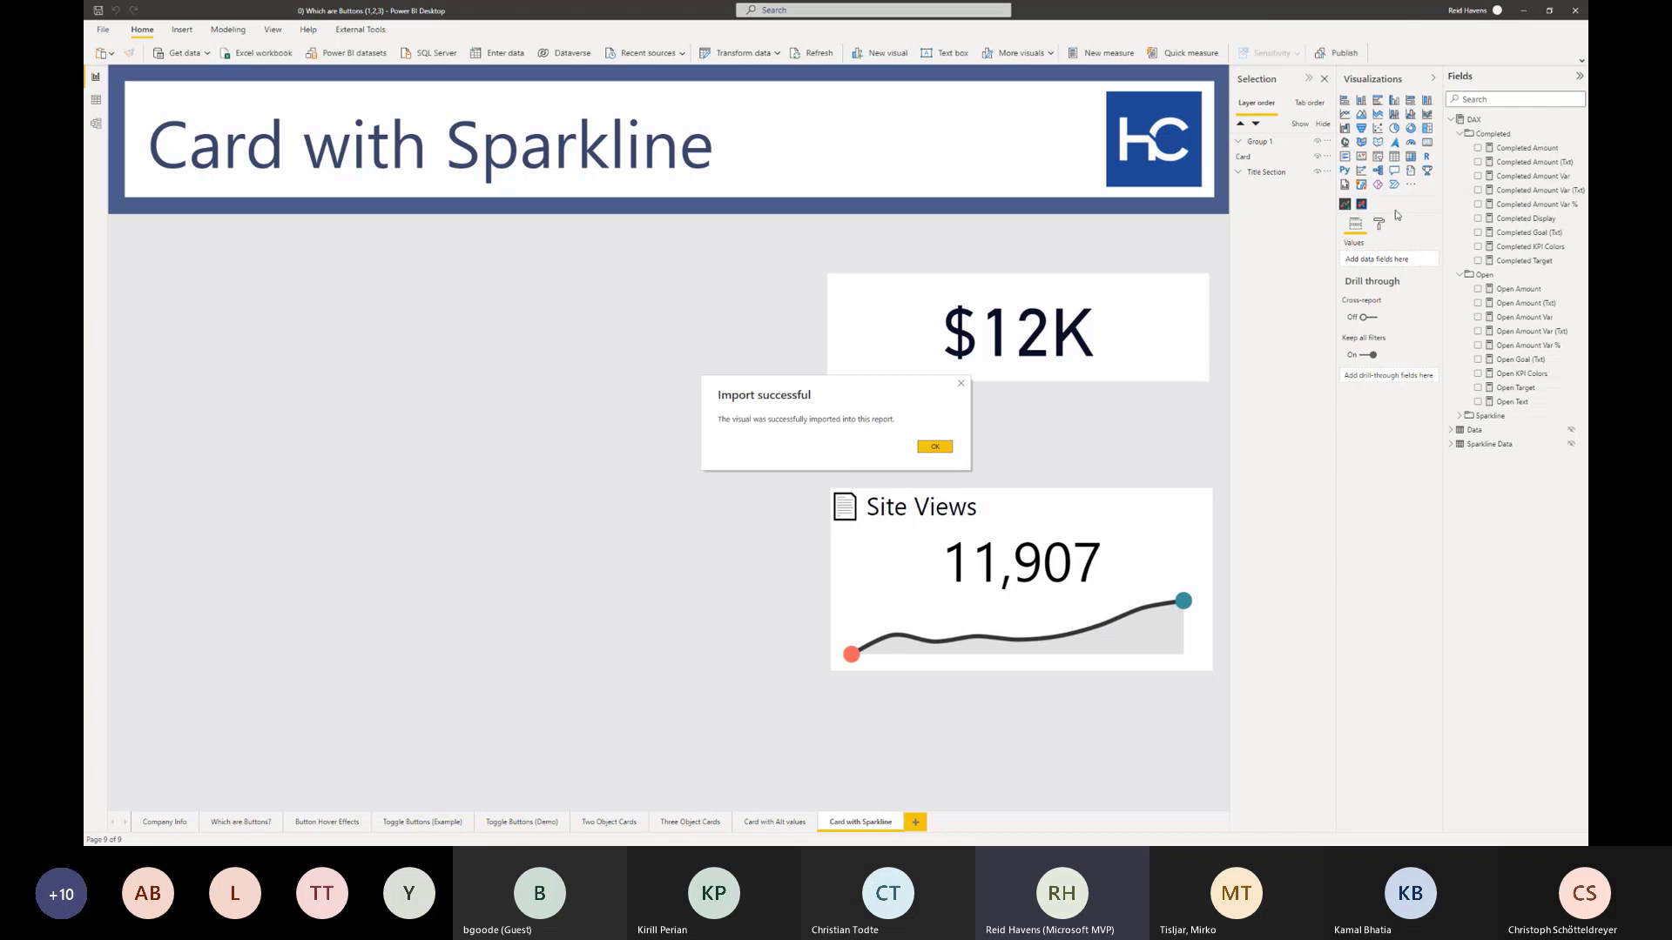
left_click(933, 447)
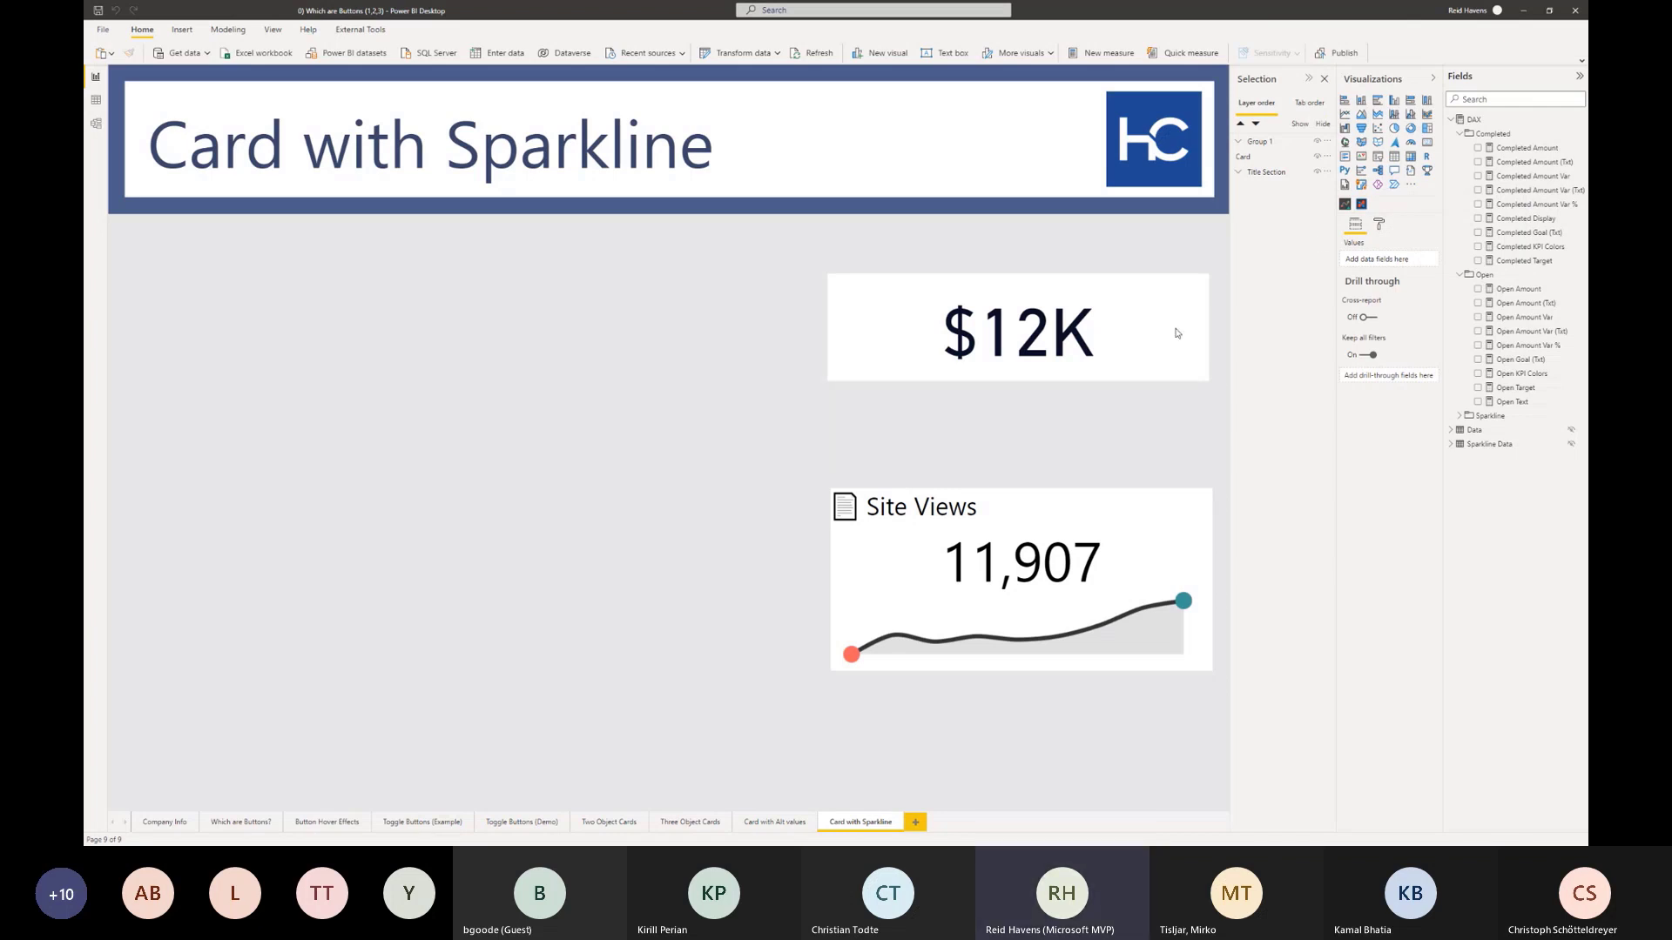
- Insert a Charticulator visual on the Card with Sparkline page, move it just below the title and enlarge it to fill most of the page
left_click(1361, 204)
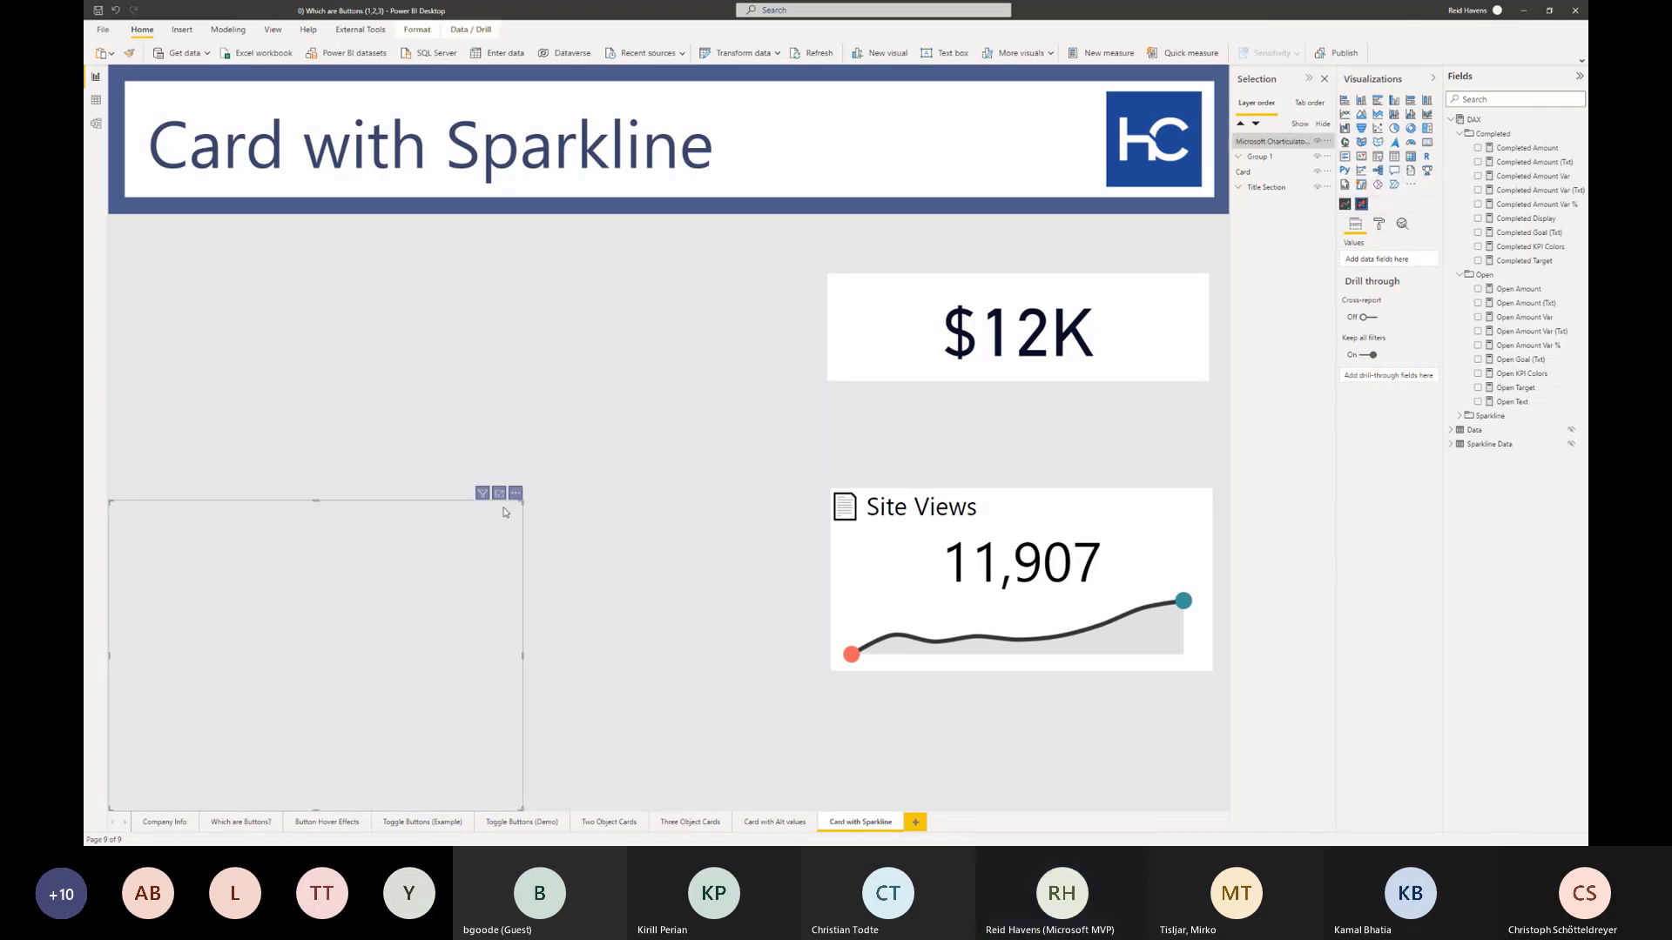
left_click_drag(430, 511, 496, 269)
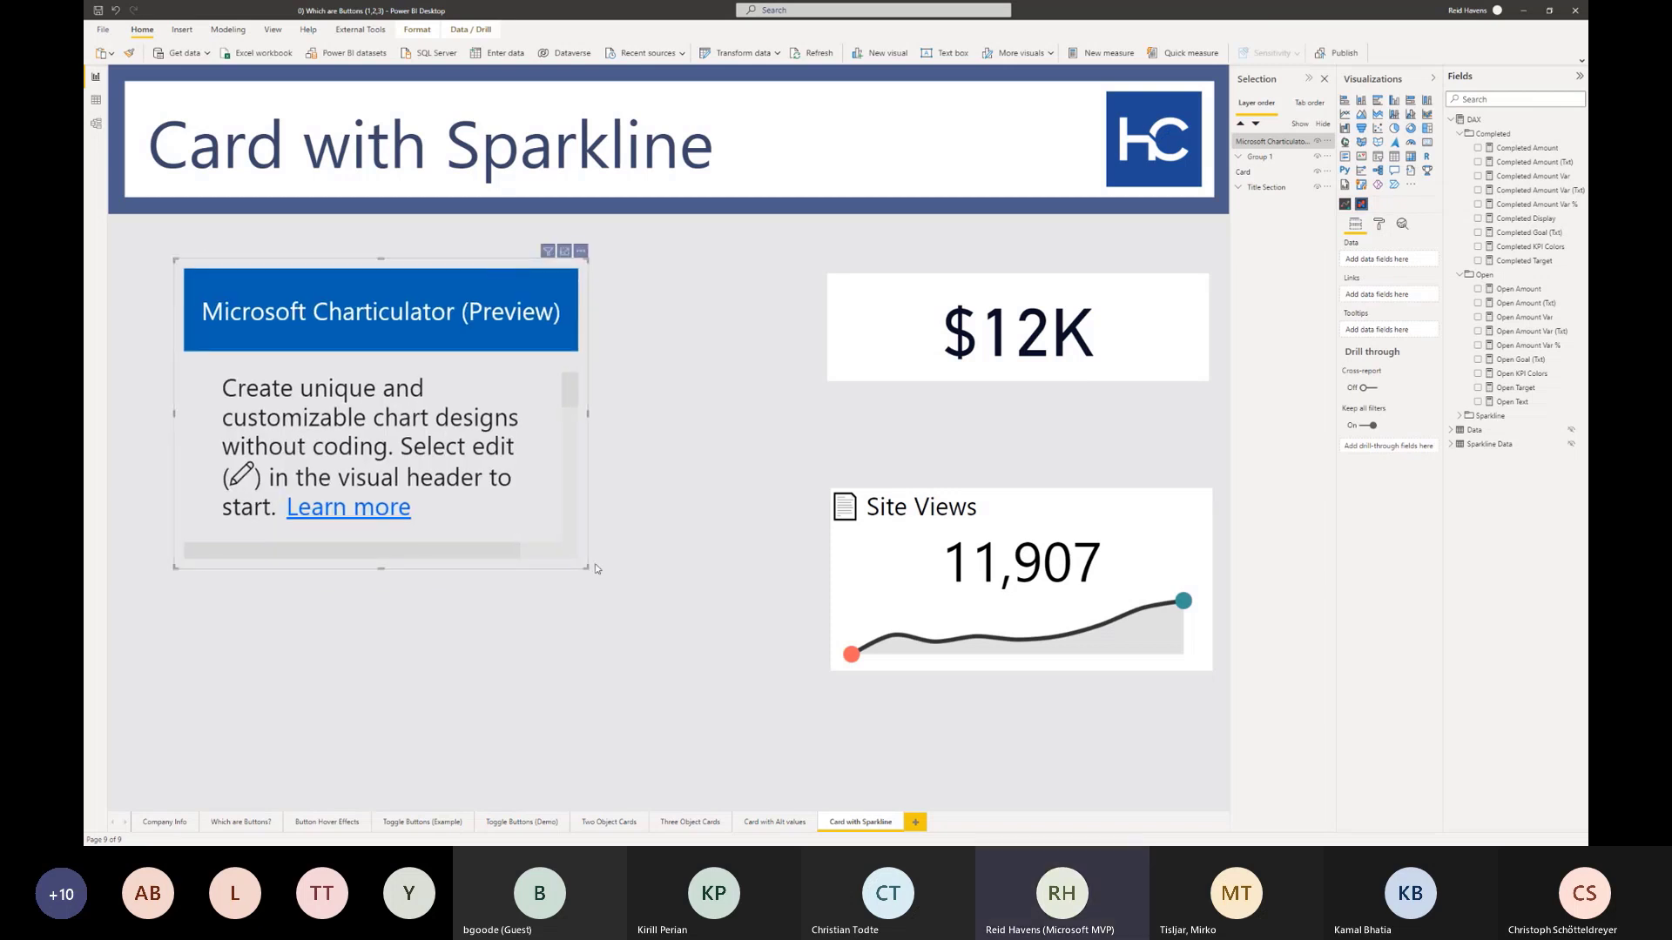
left_click_drag(583, 566, 980, 808)
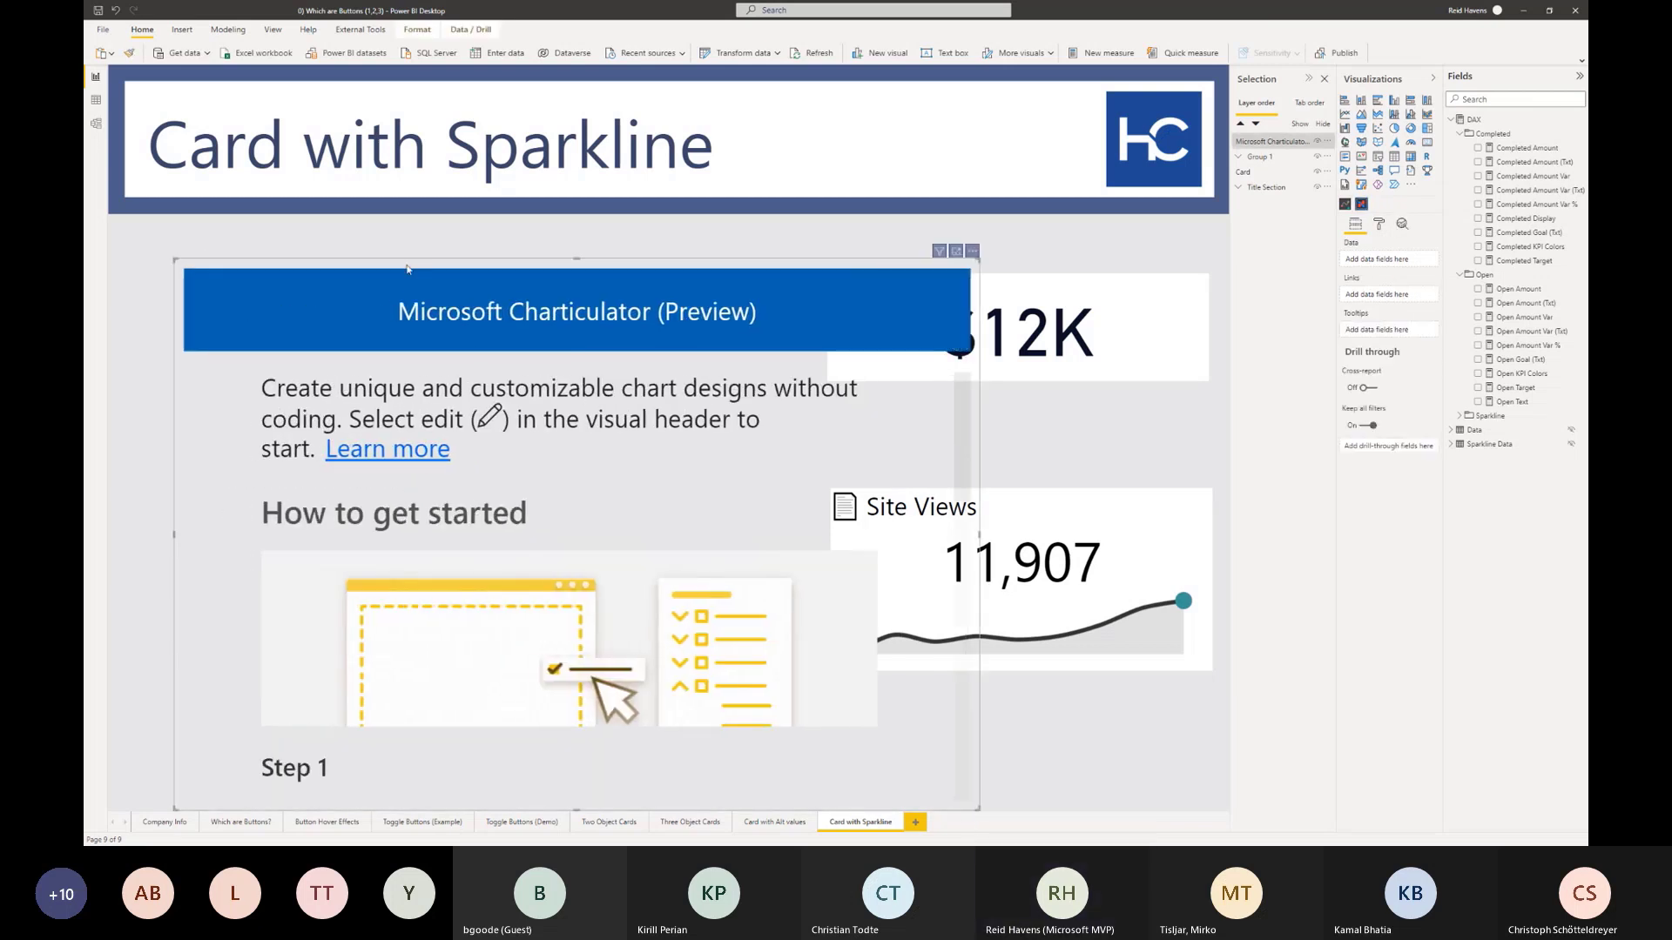
left_click_drag(408, 278, 343, 233)
- Review the Charticulator getting-started steps and assign the Completed Amount and Date fields to the visual's data
scroll(378, 470, "down", 5)
scroll(378, 488, "down", 3)
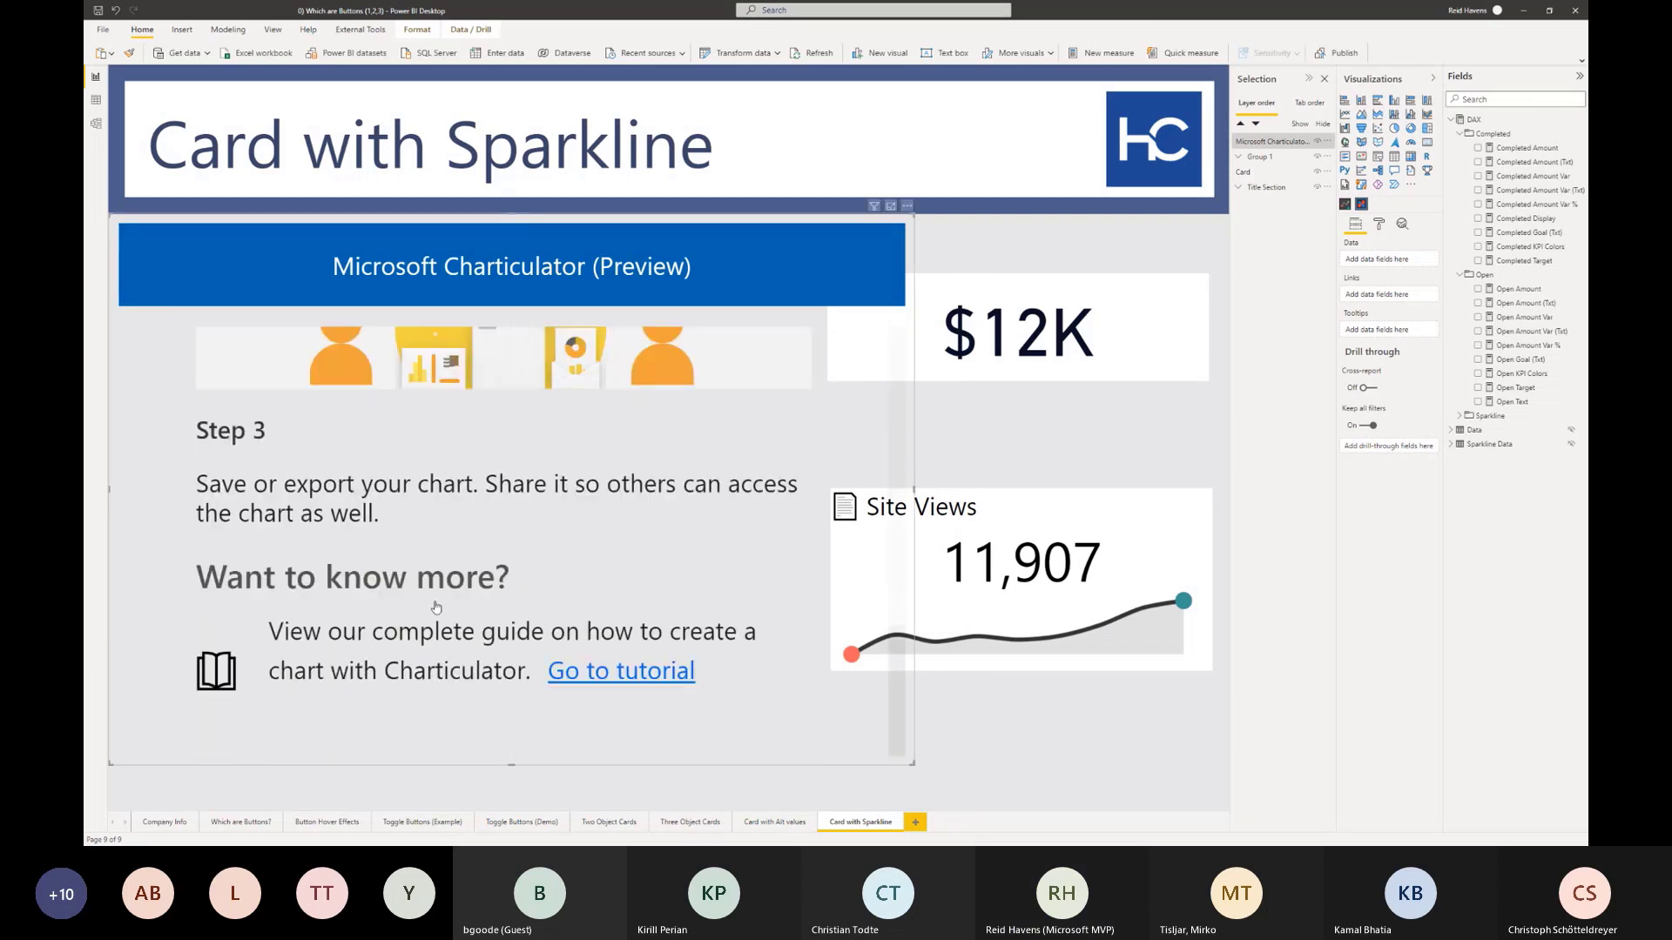
scroll(436, 609, "up", 8)
scroll(352, 662, "down", 3)
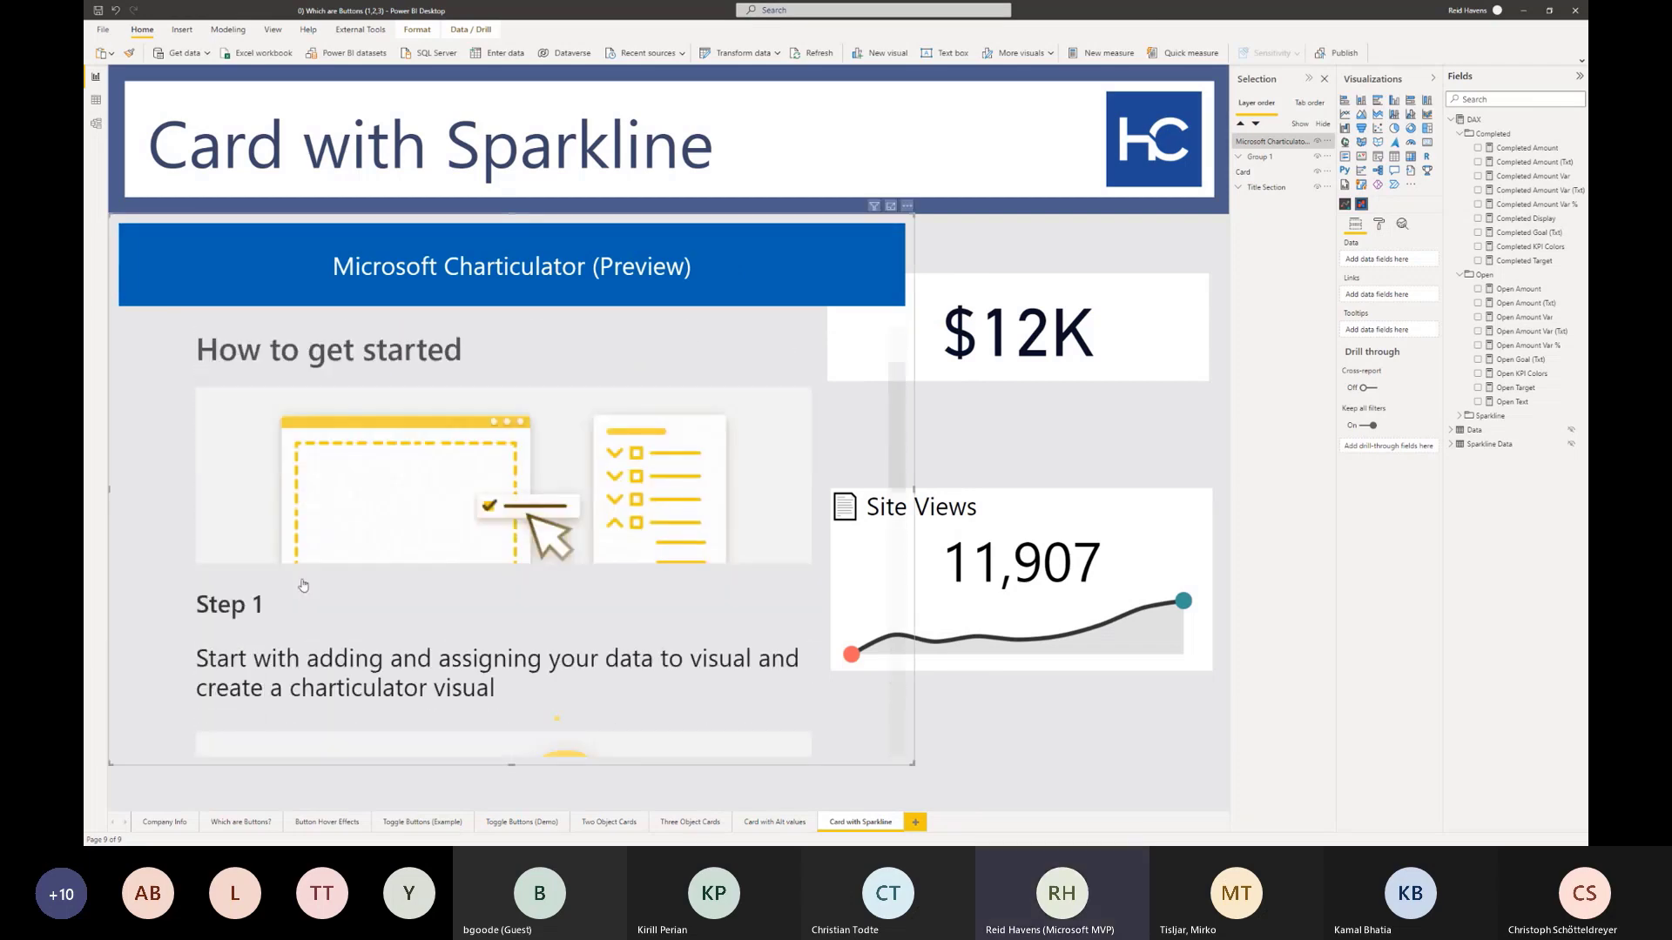
left_click_drag(1495, 149, 1389, 260)
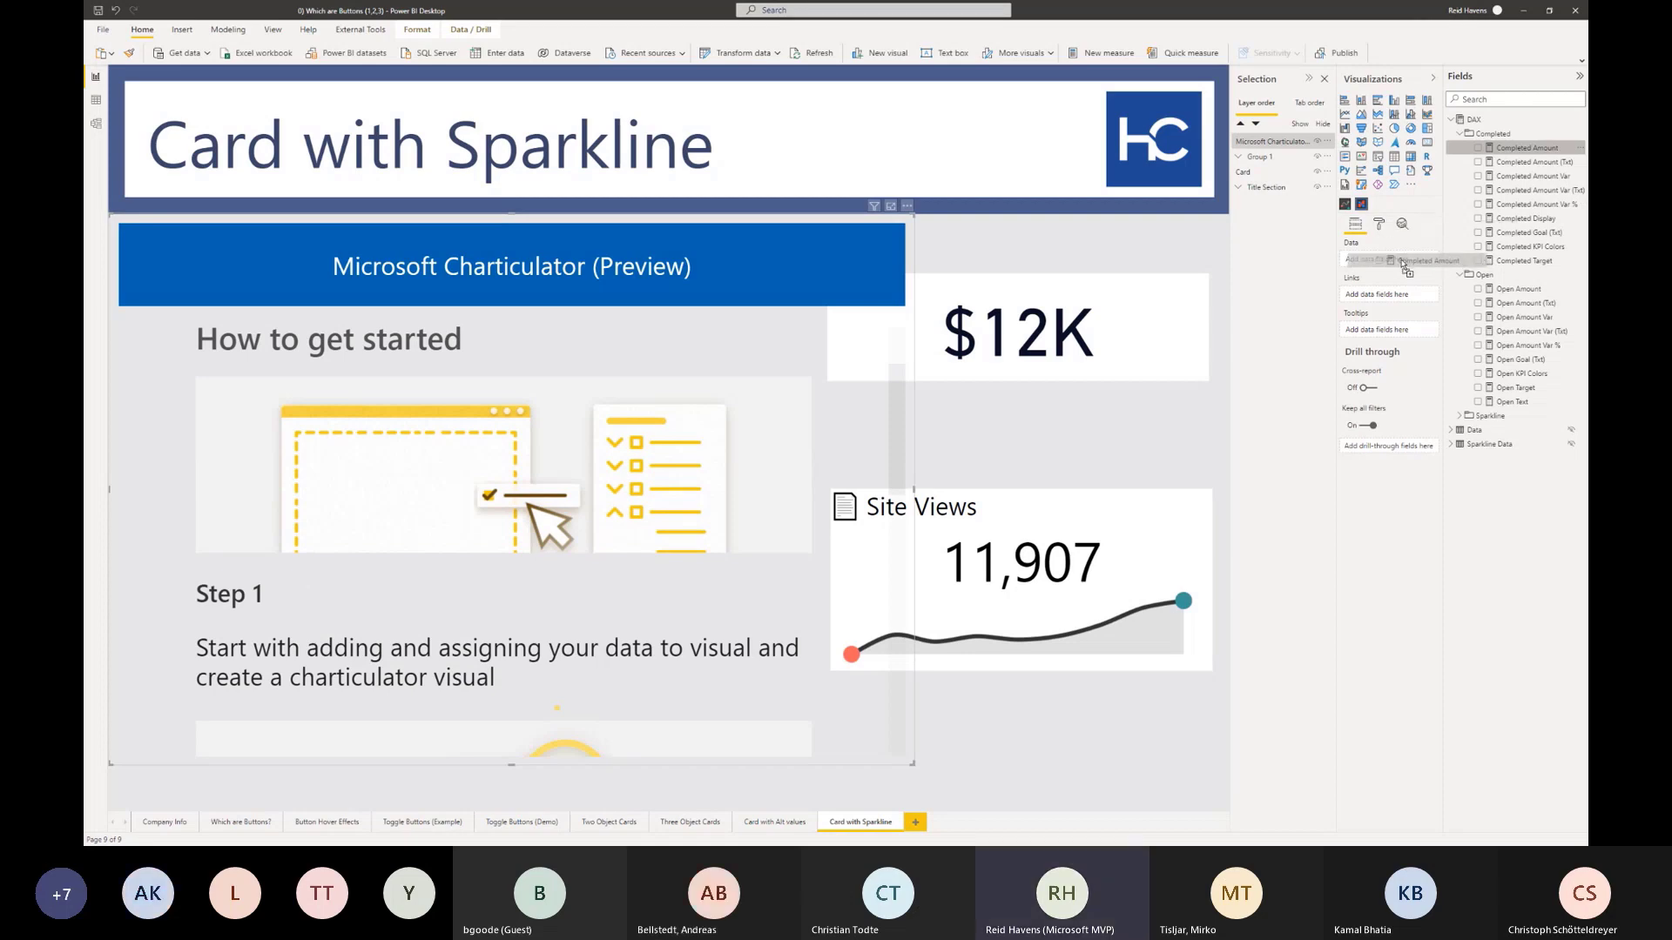
left_click(1450, 444)
left_click(1451, 430)
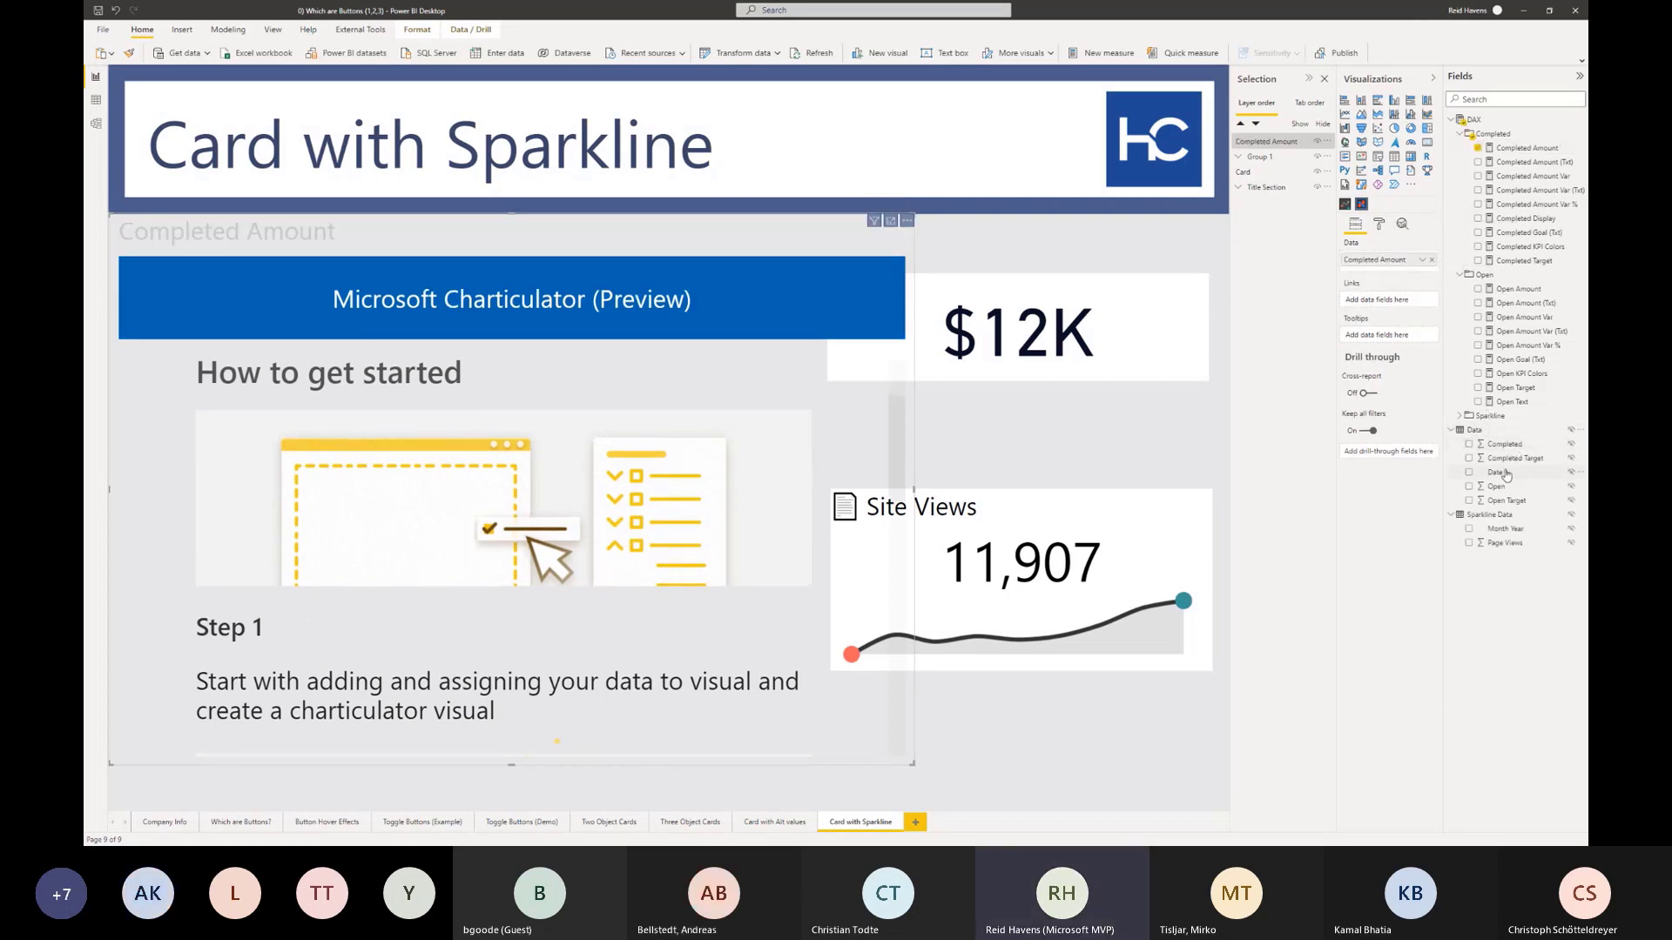
left_click_drag(1495, 472, 1375, 273)
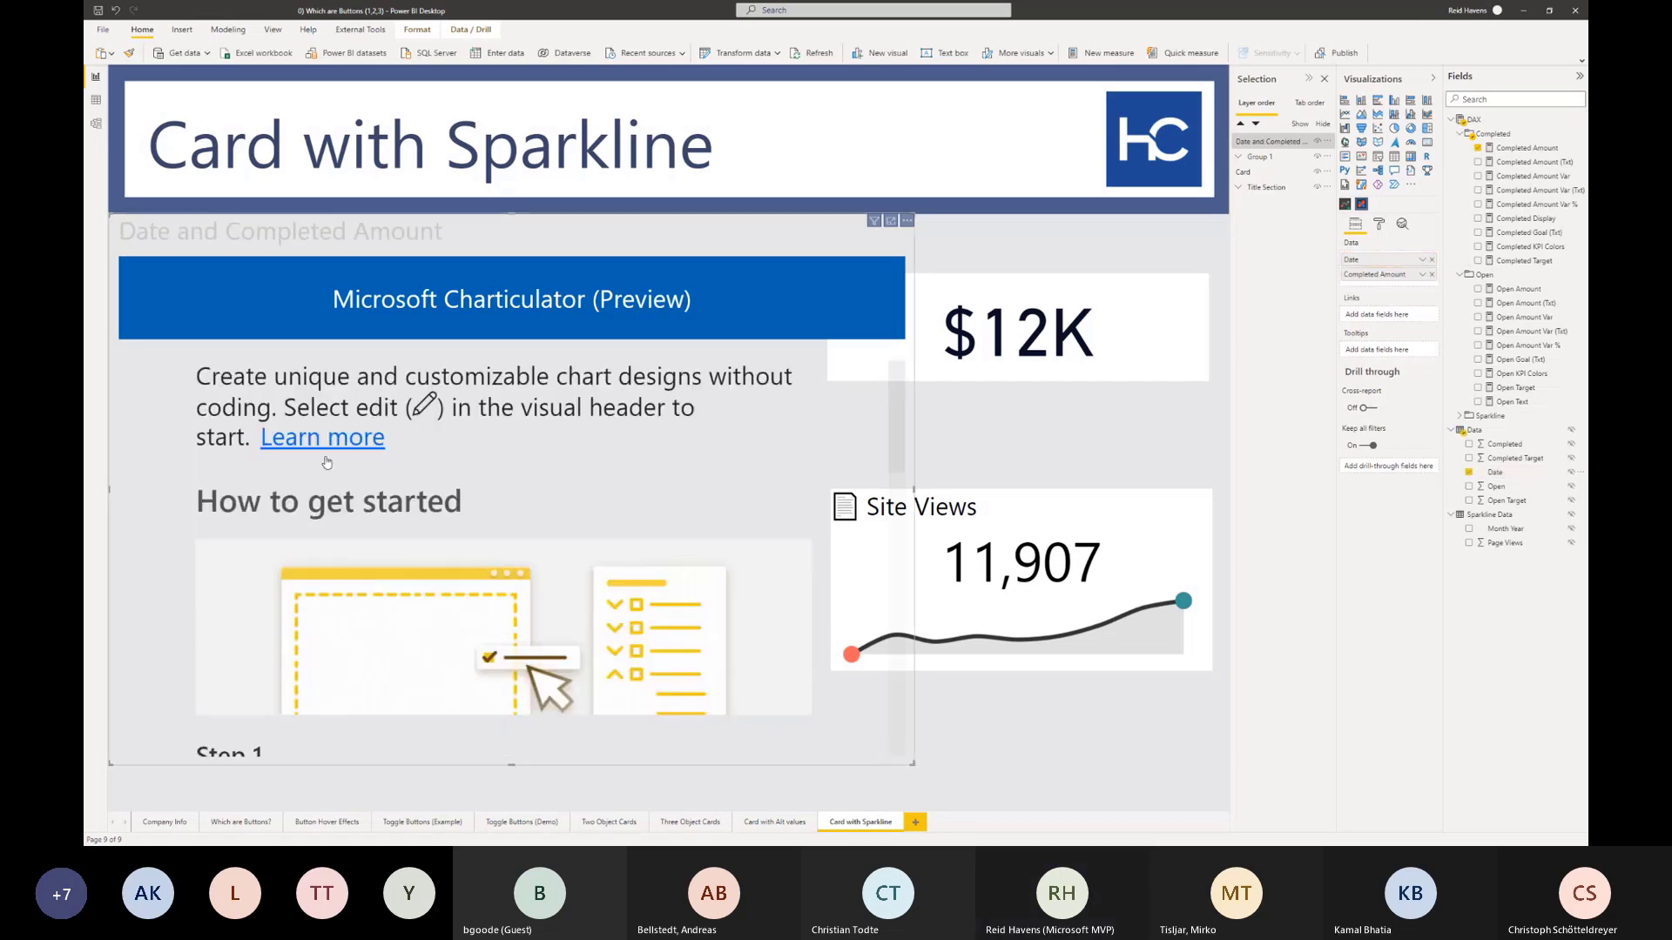
- Open the visual for editing in Charticulator and follow its link to more templates in a maximized browser window
left_click(907, 221)
left_click(931, 239)
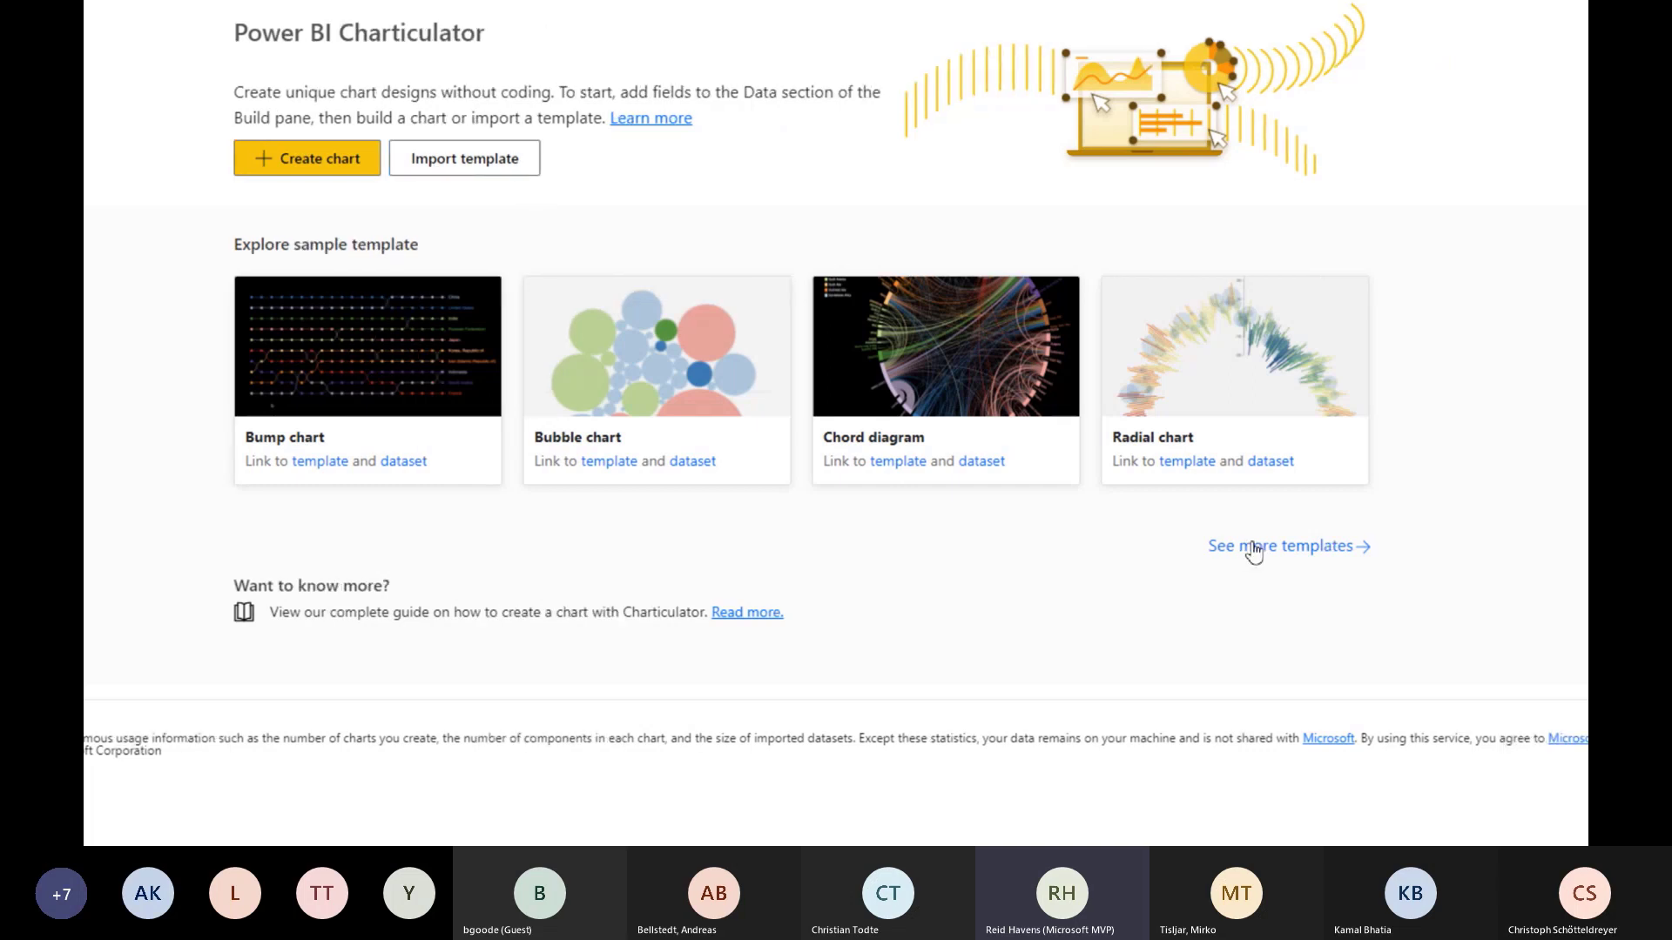
left_click(1254, 552)
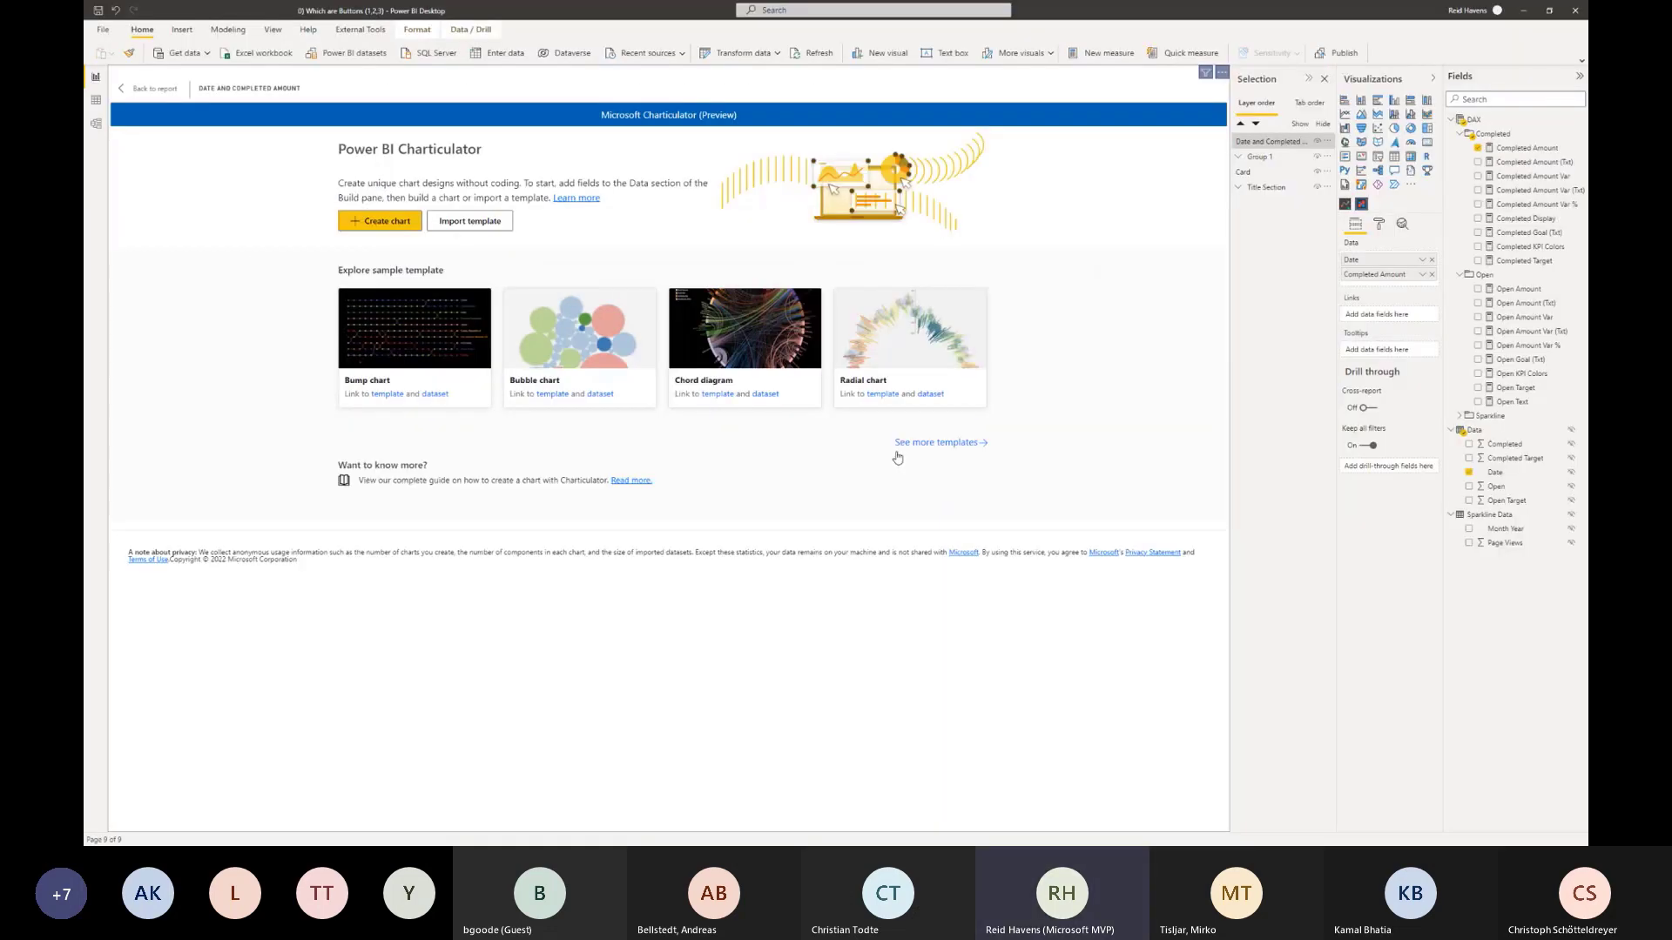
left_click(1213, 573)
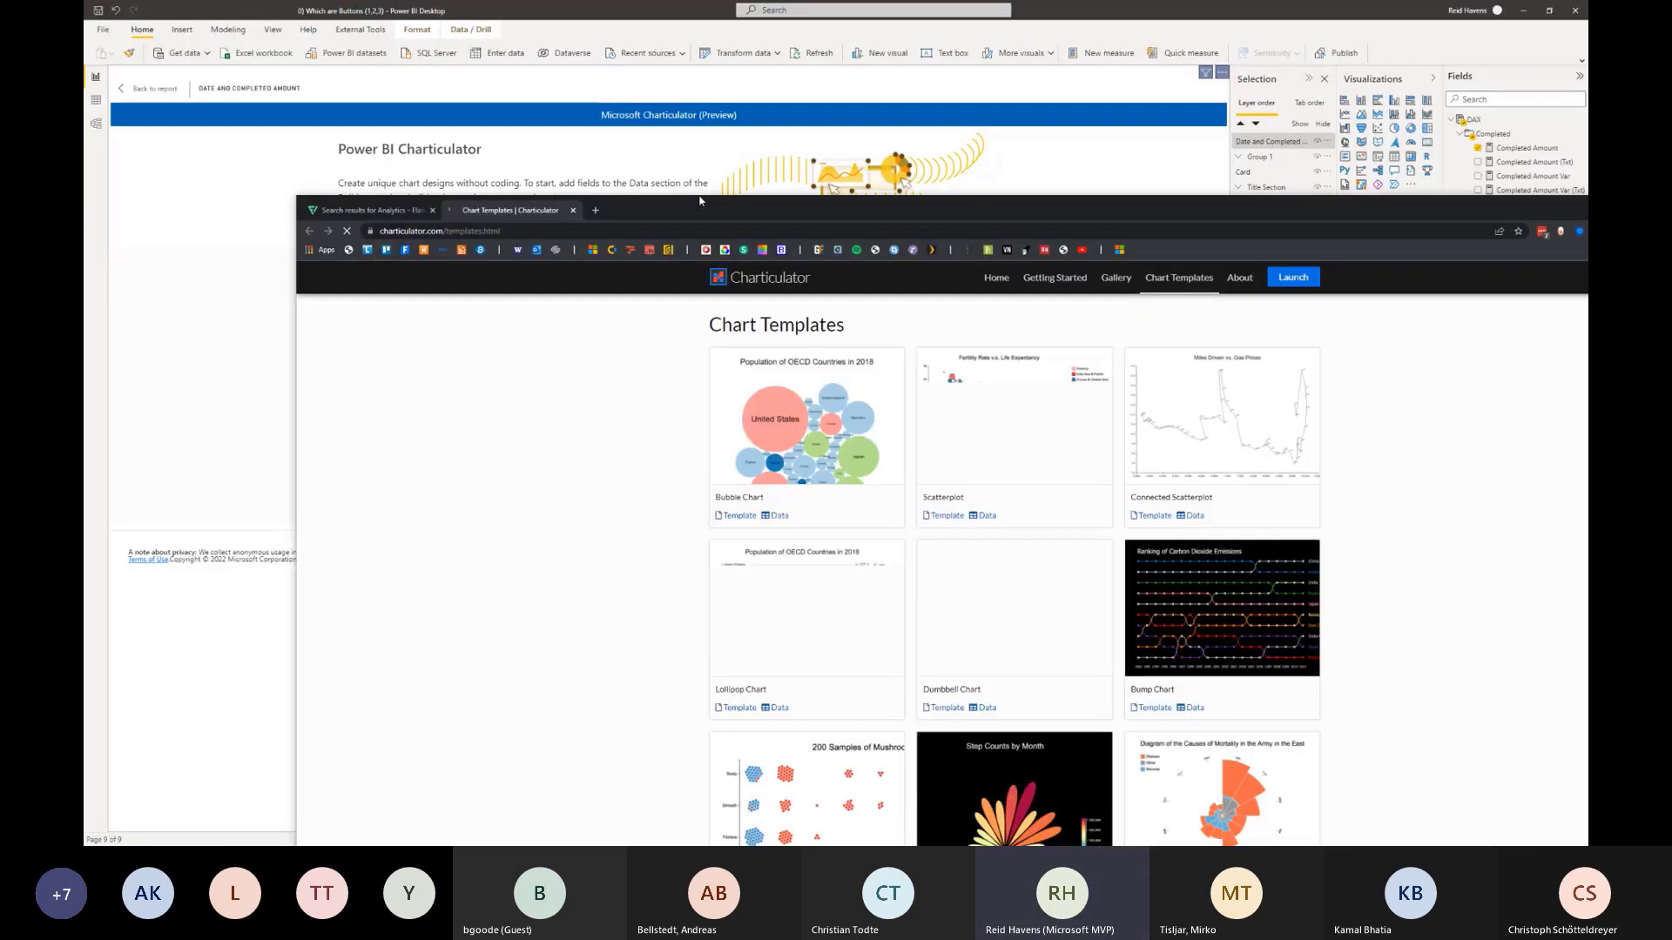
double_click(699, 200)
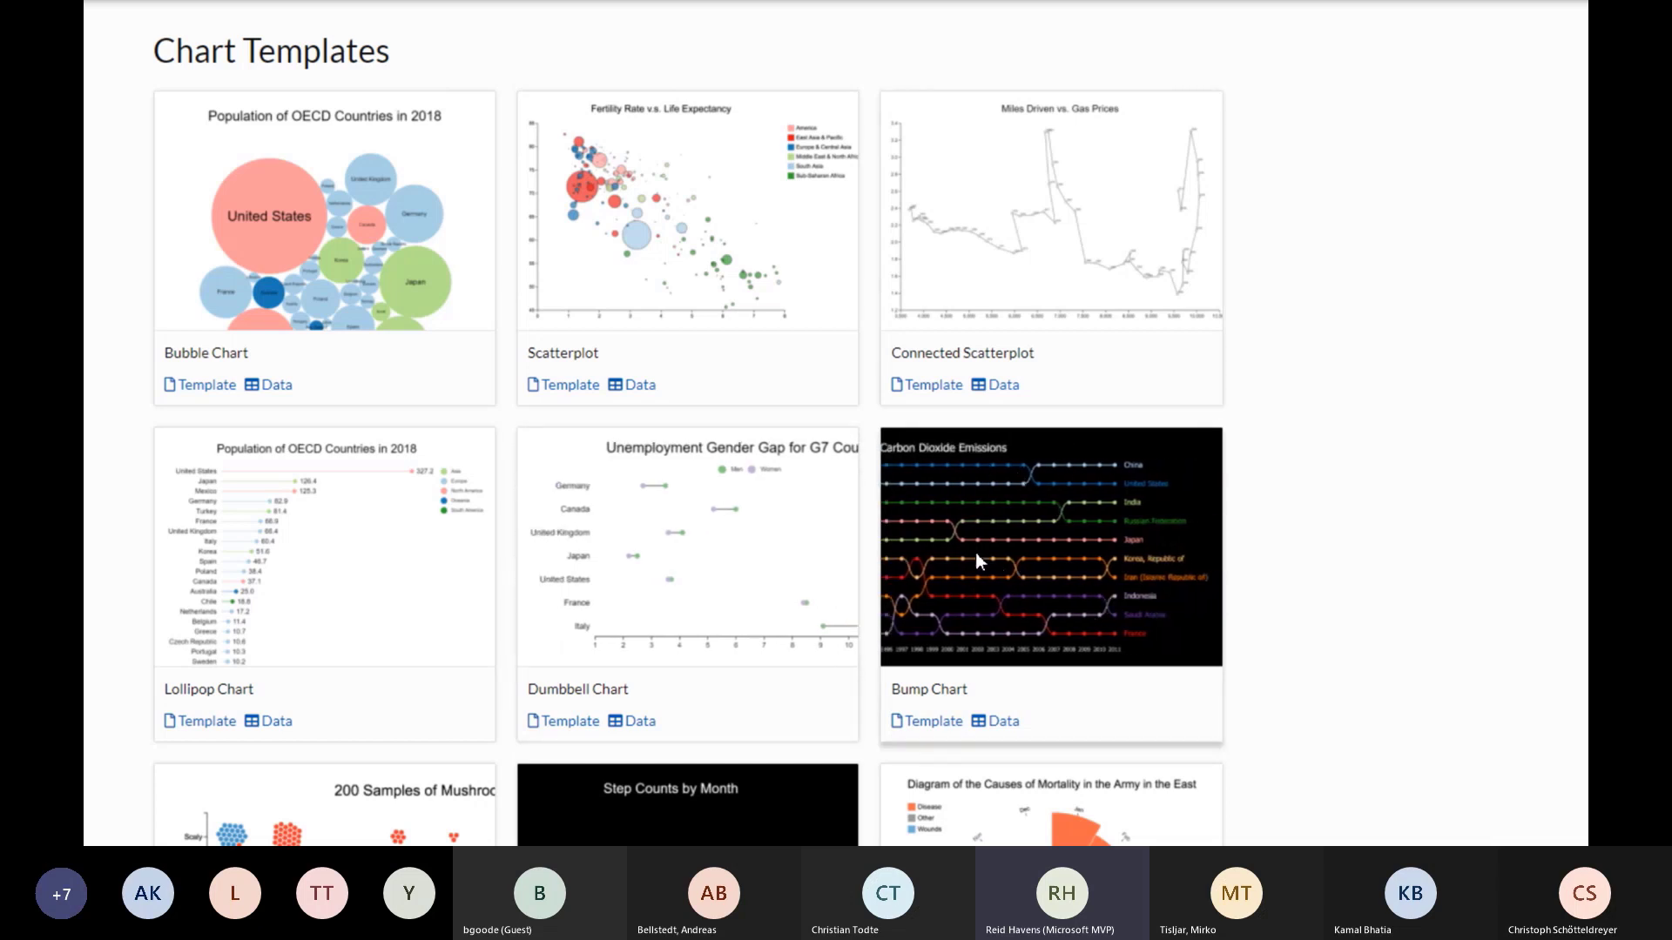
- Look through the chart templates offered on the Charticulator website
scroll(526, 462, "down", 5)
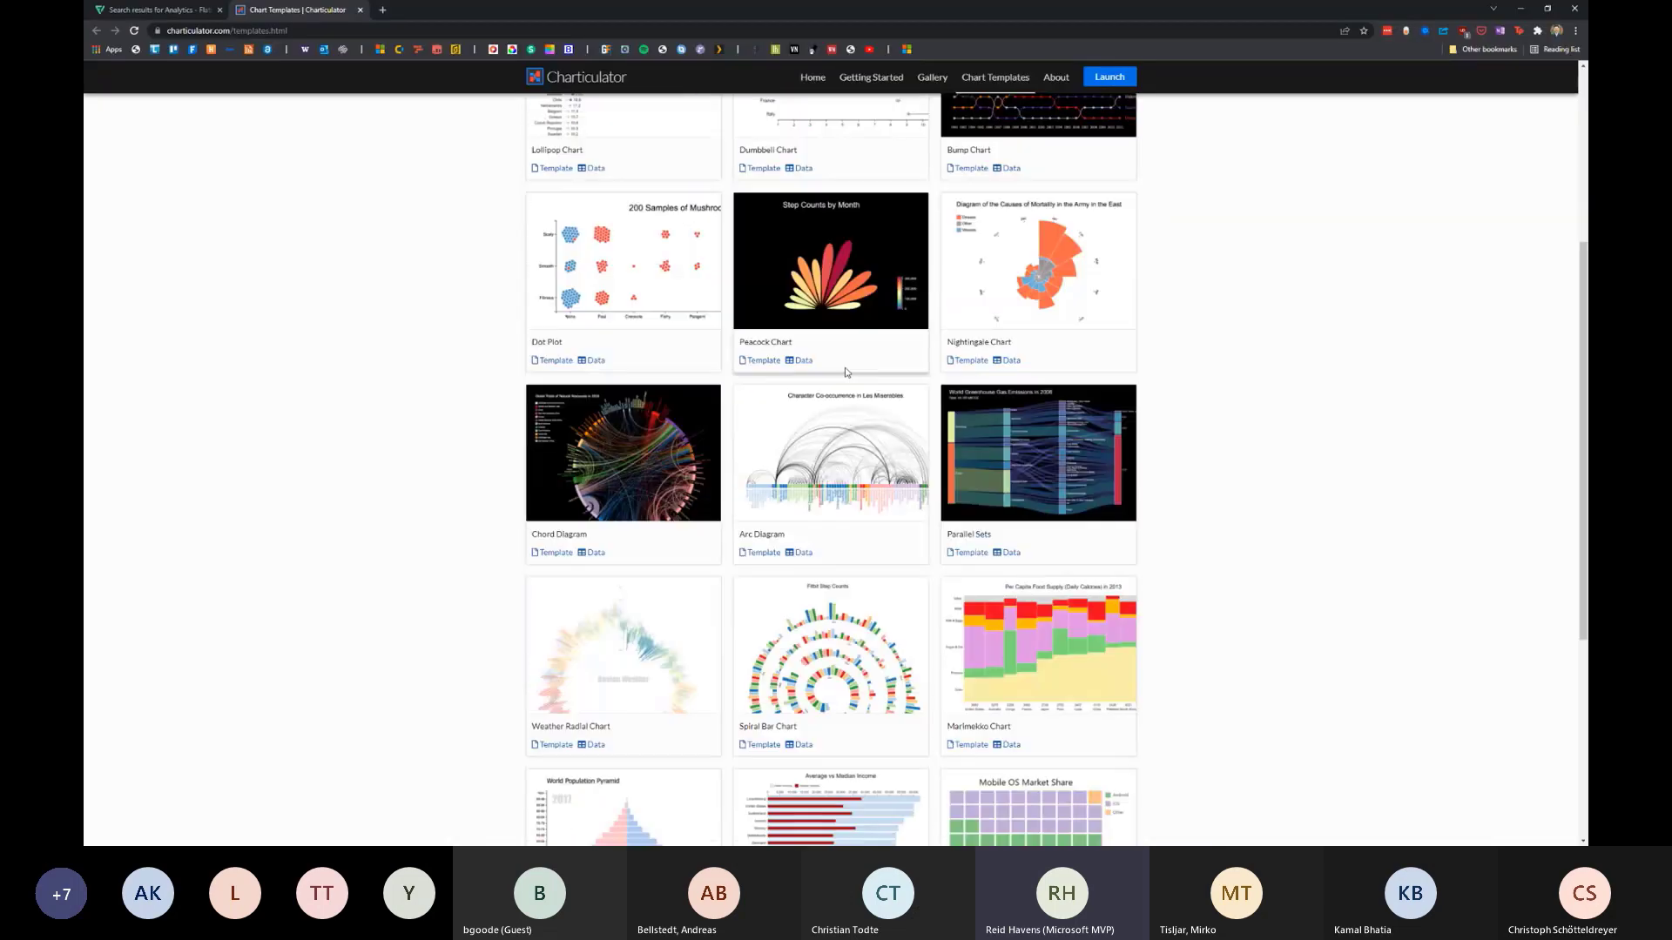
scroll(845, 371, "down", 5)
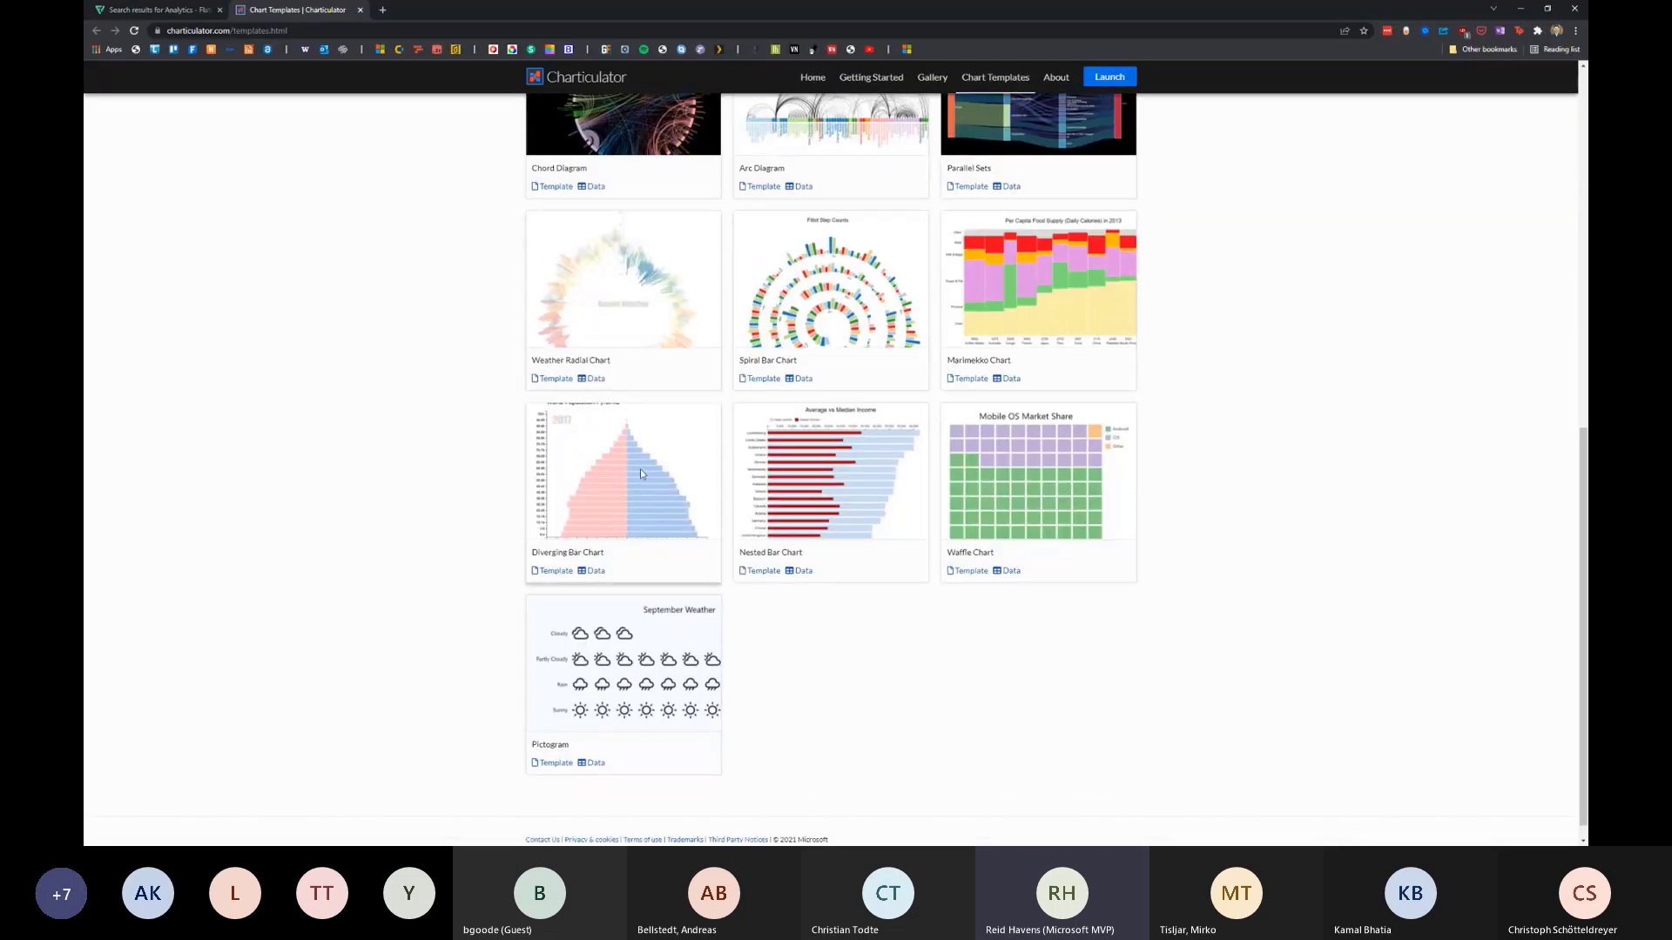
scroll(904, 484, "up", 4)
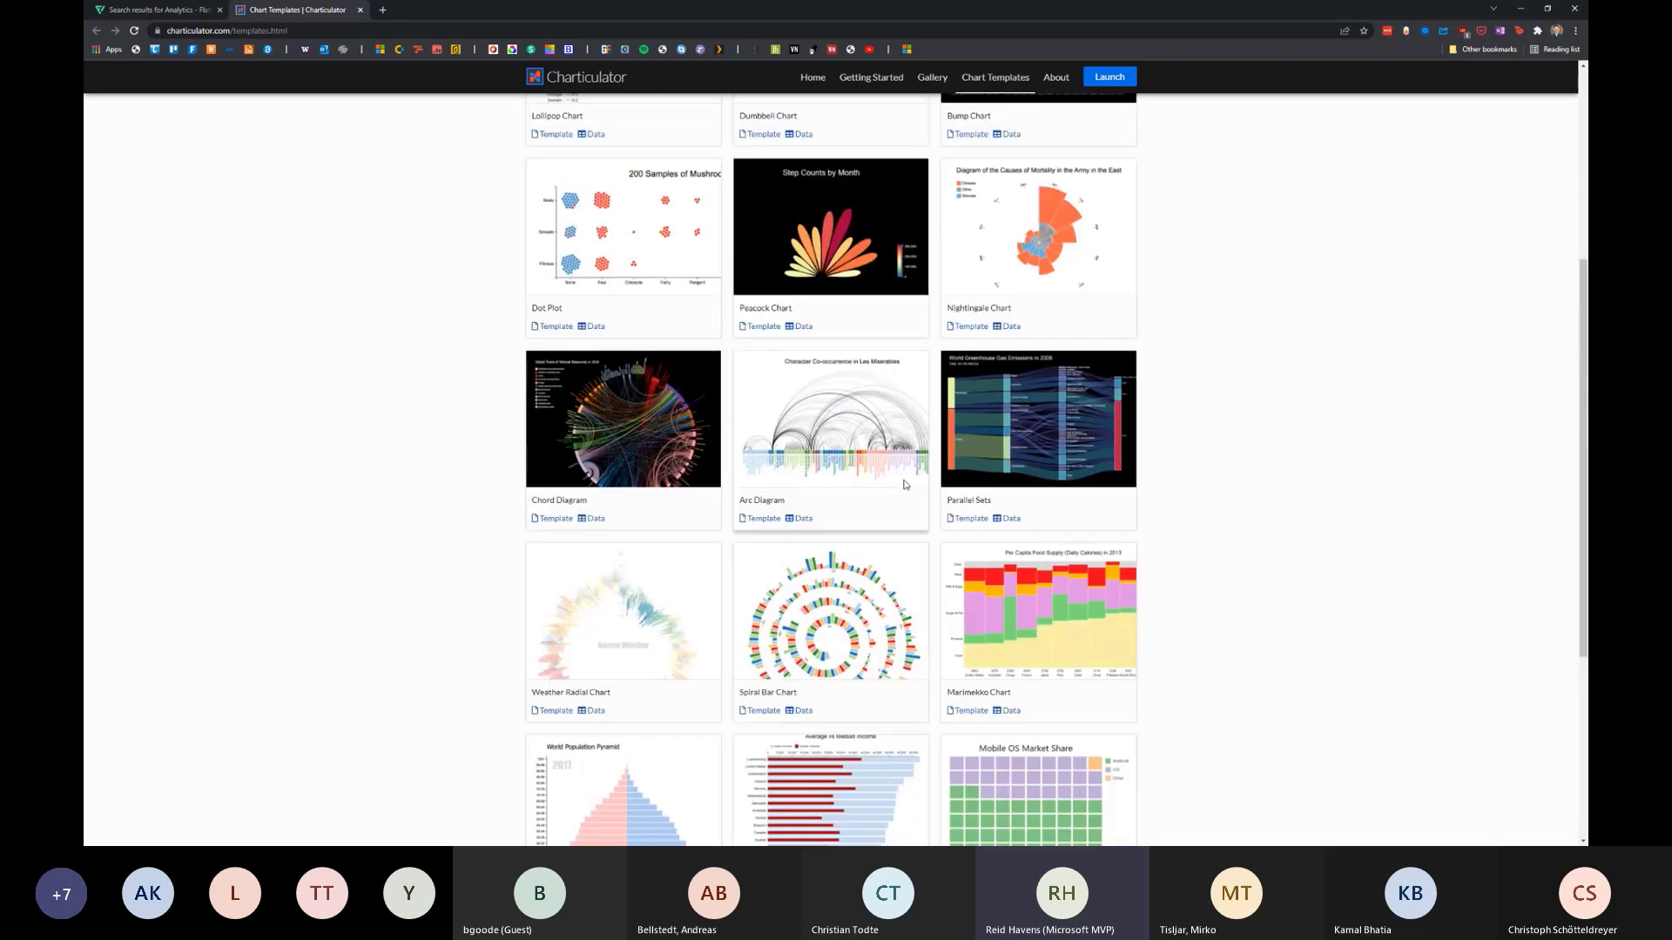
scroll(904, 484, "up", 5)
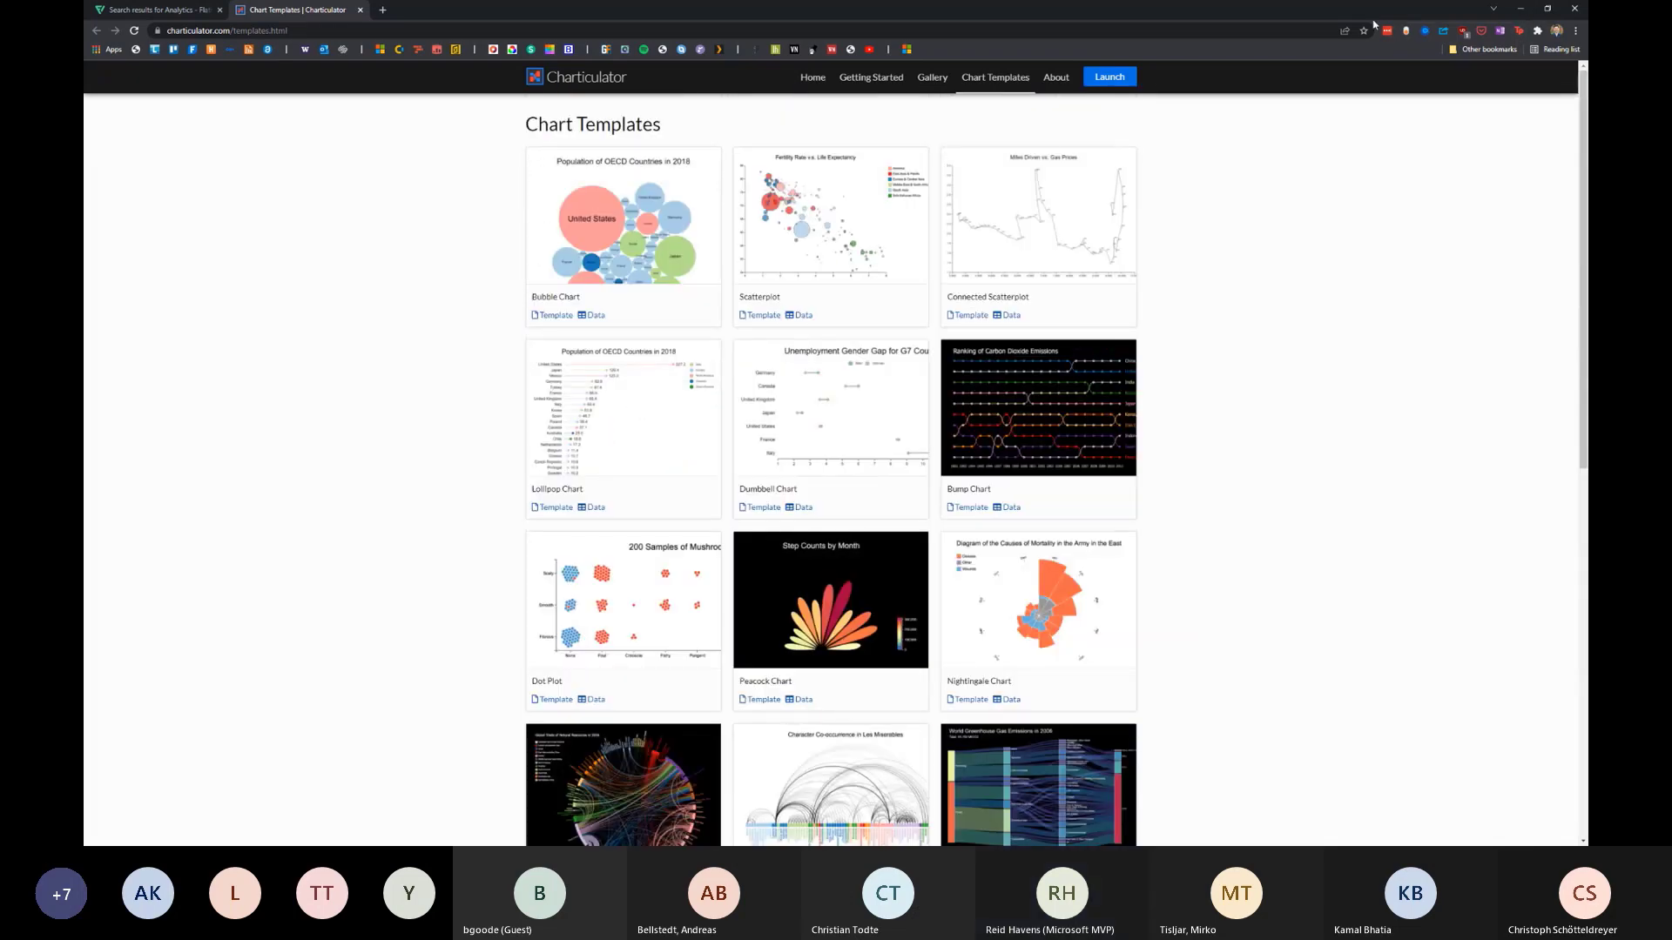
- Switch back to Power BI Desktop, return from the Charticulator editor to the report page and delete the Charticulator visual
left_click(1520, 8)
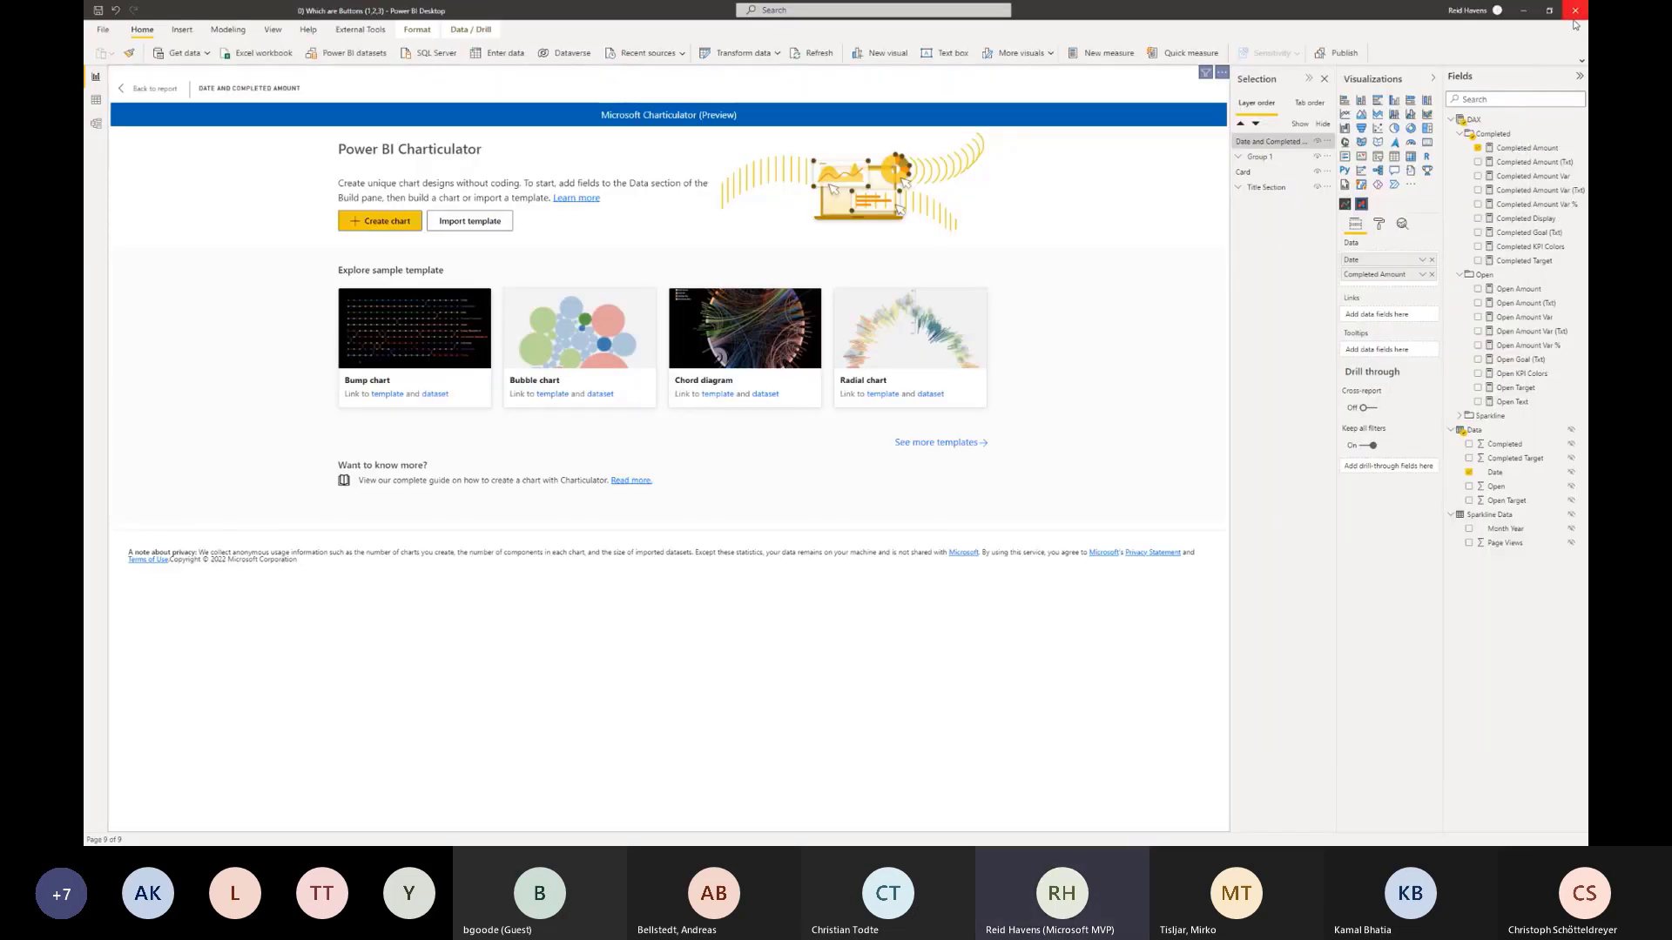
left_click(155, 88)
left_click(777, 236)
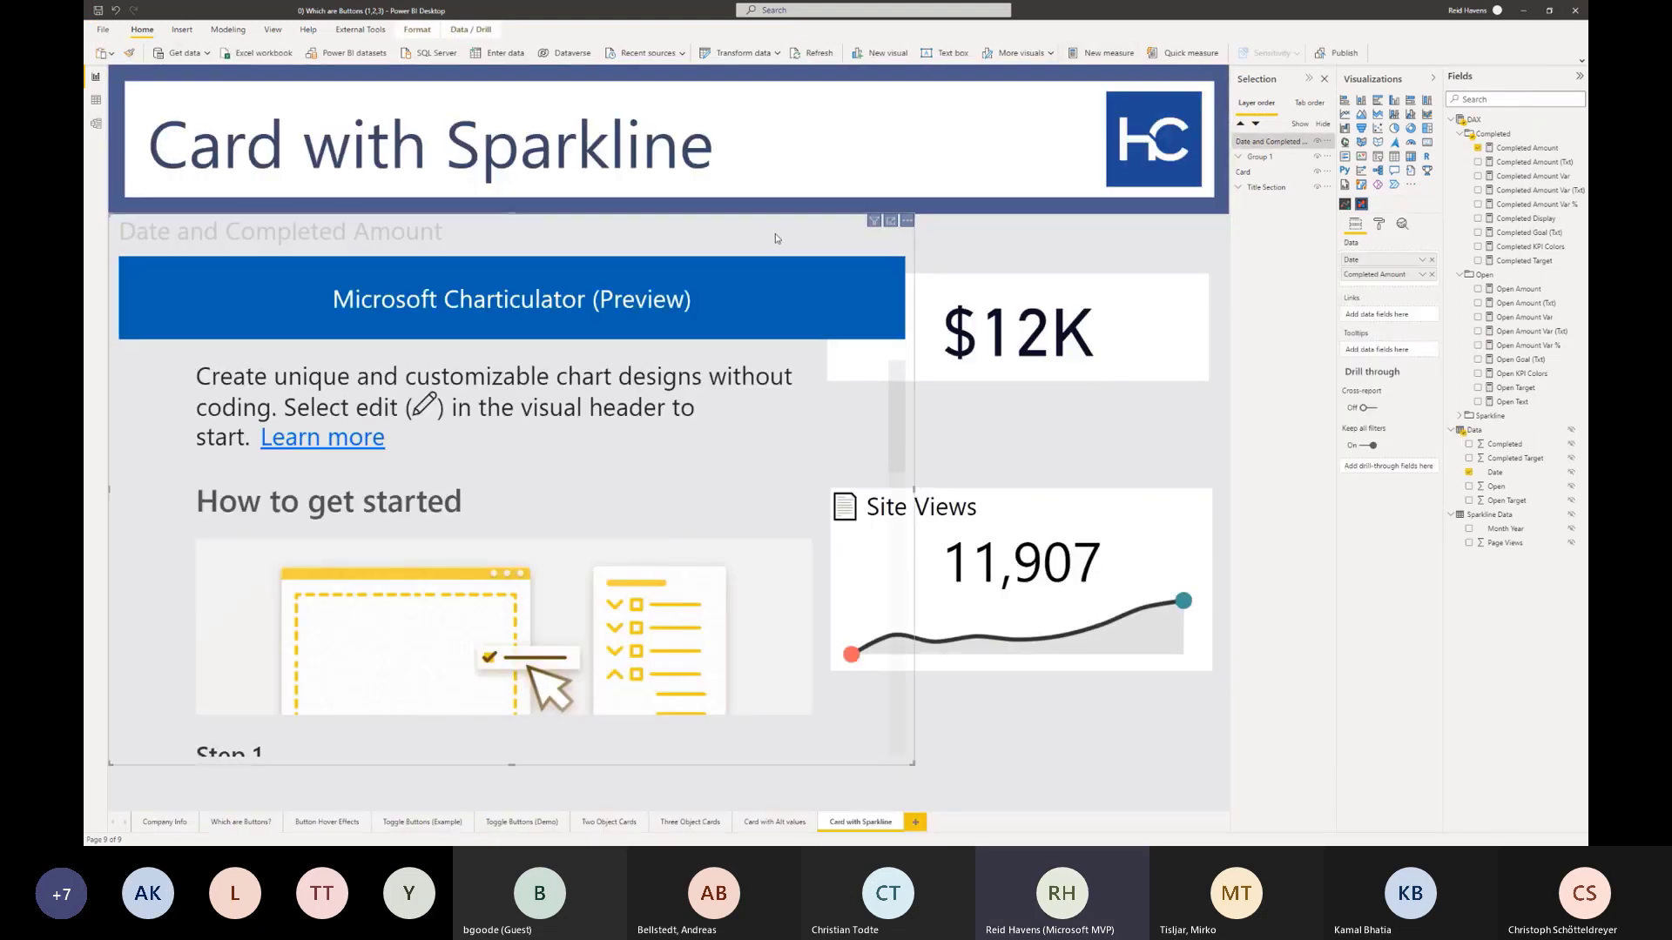
key("Delete")
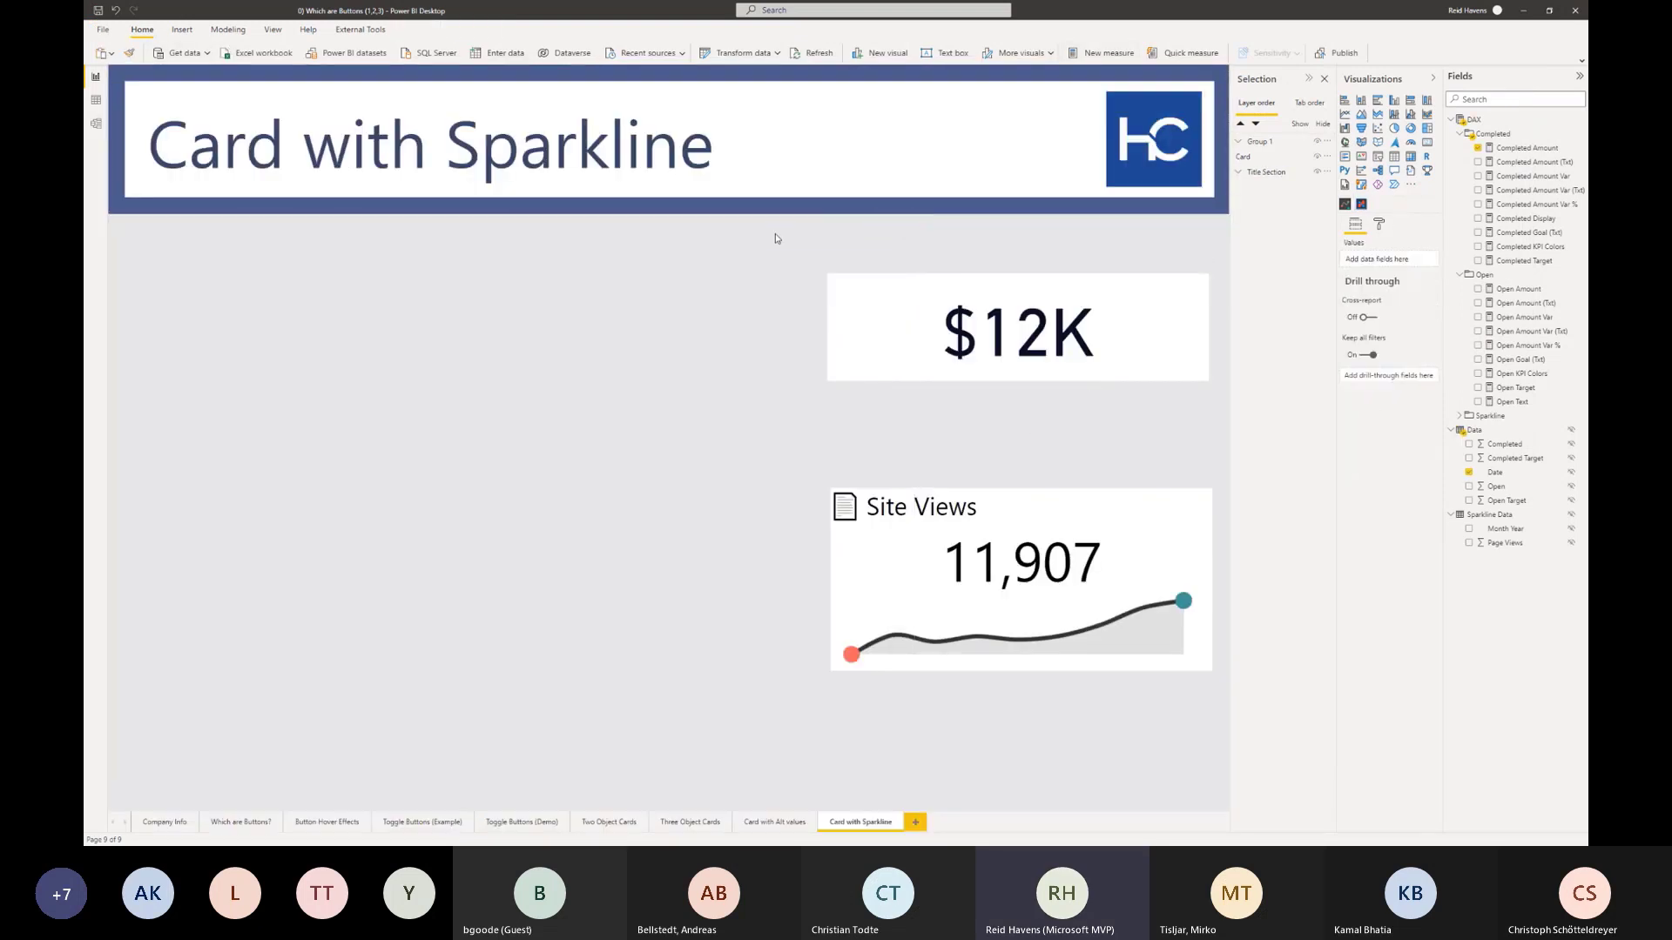
- Close Power BI Desktop and bring back the browser showing the Charticulator chart templates
left_click(1575, 10)
left_click(873, 448)
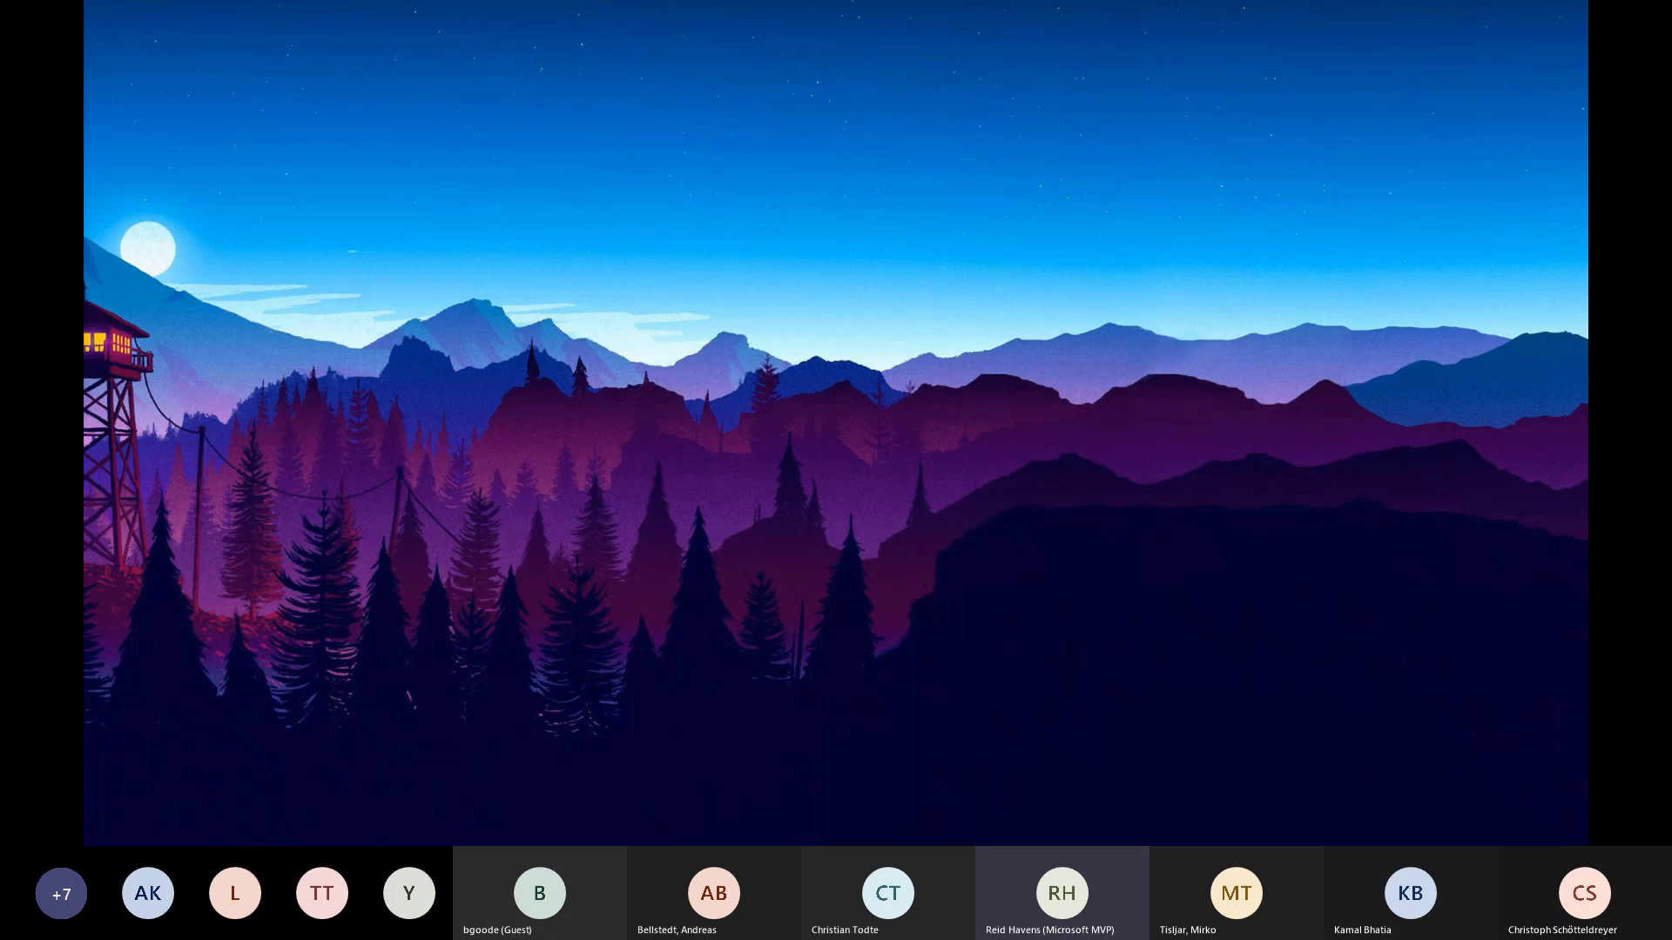
left_click_drag(84, 45, 836, 2)
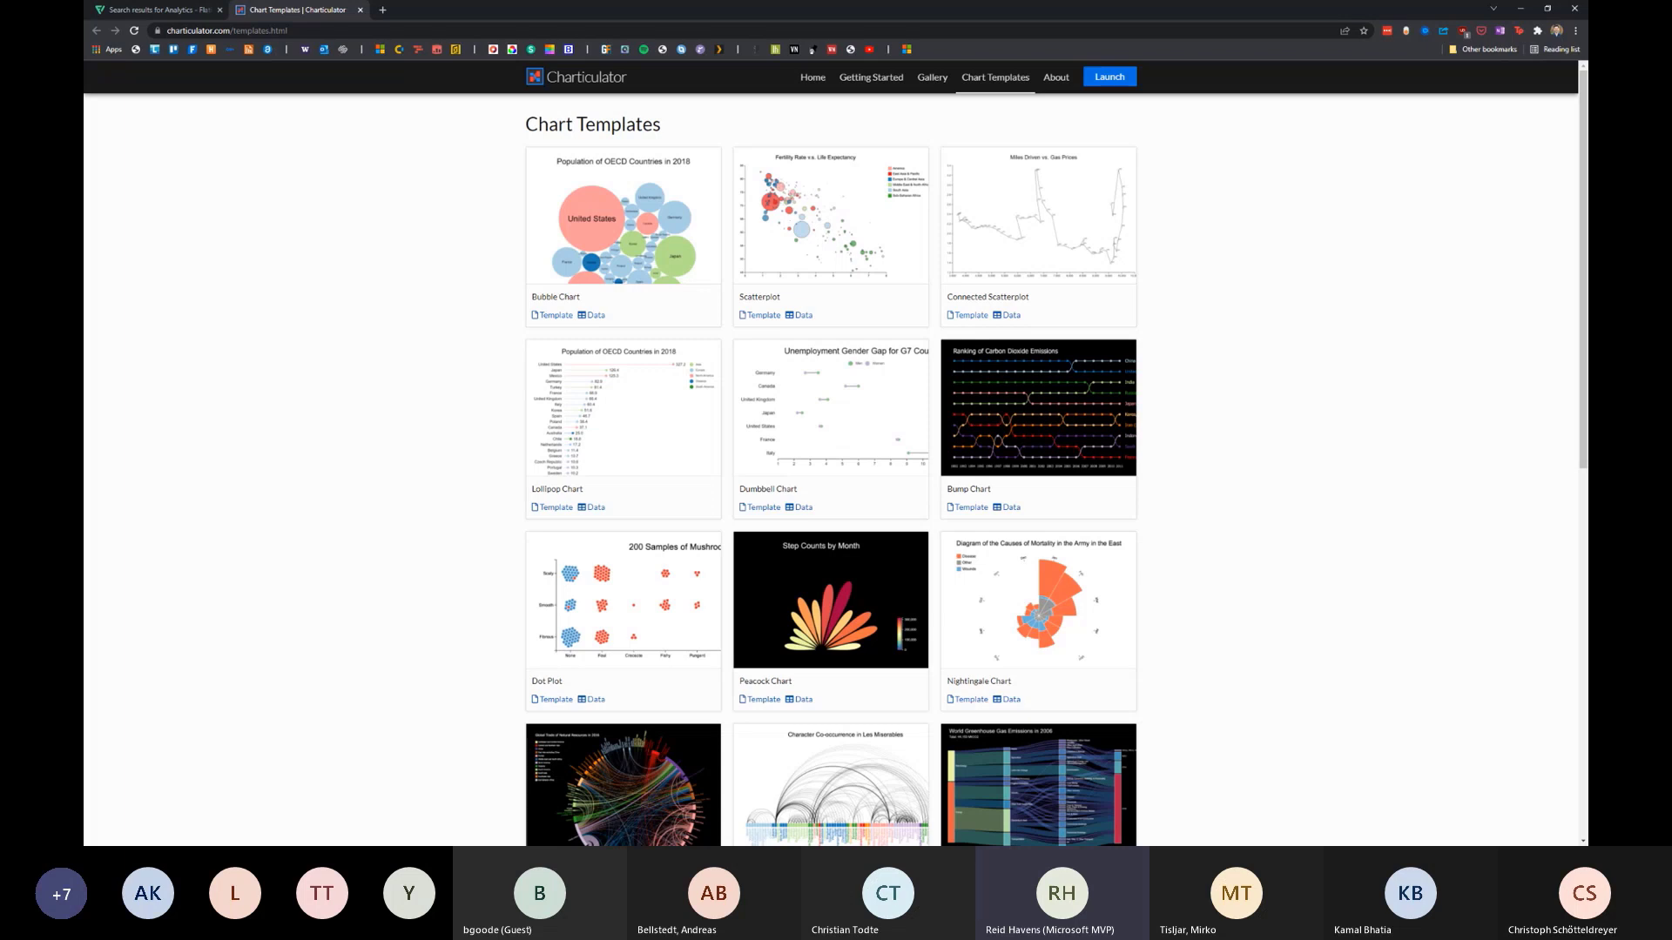
- Bring up the IBCS website in the browser and look through its home page, including the News and Features section
left_click_drag(158, 9, 85, 26)
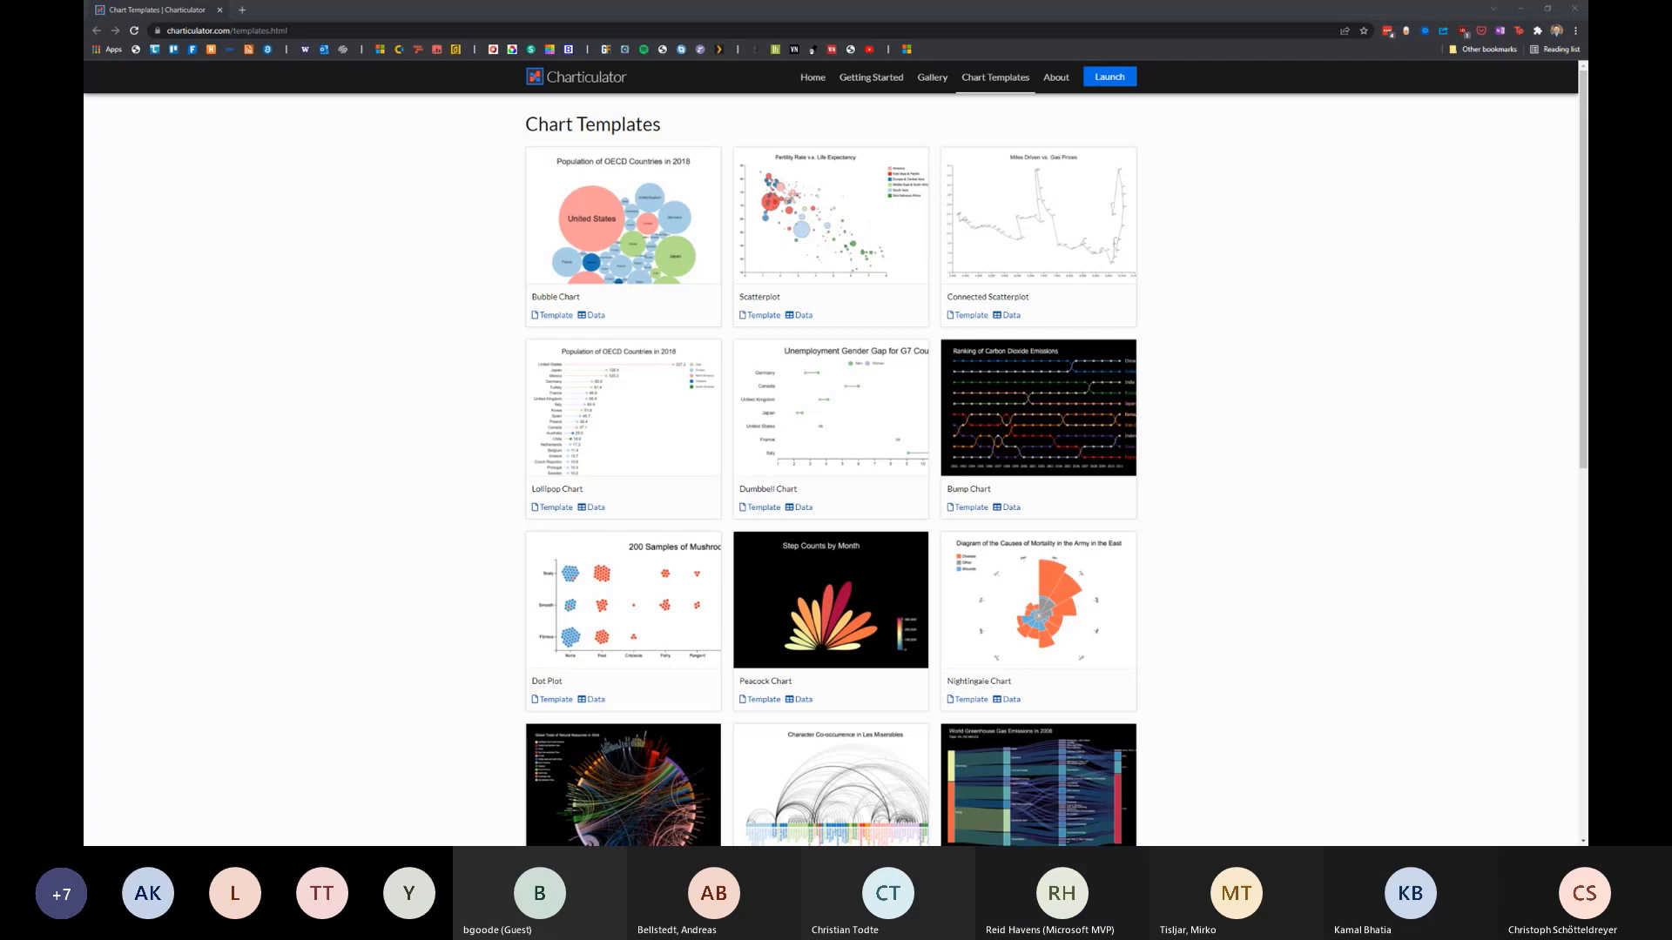
left_click_drag(86, 349, 252, 1)
left_click(277, 9)
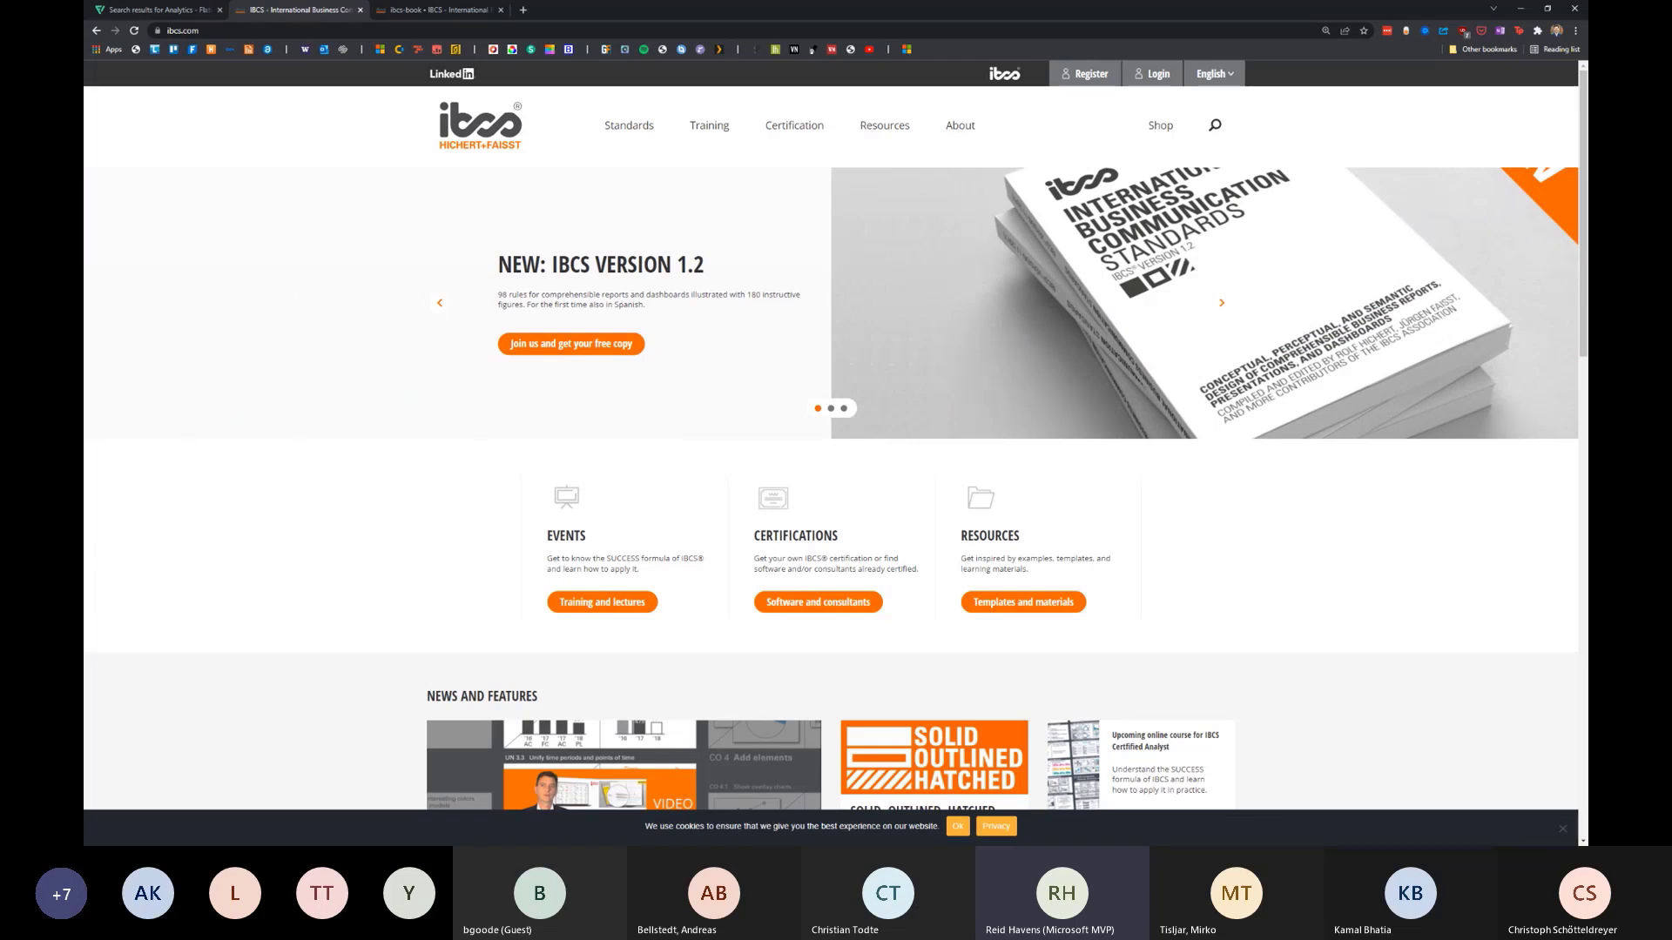
scroll(623, 397, "down", 3)
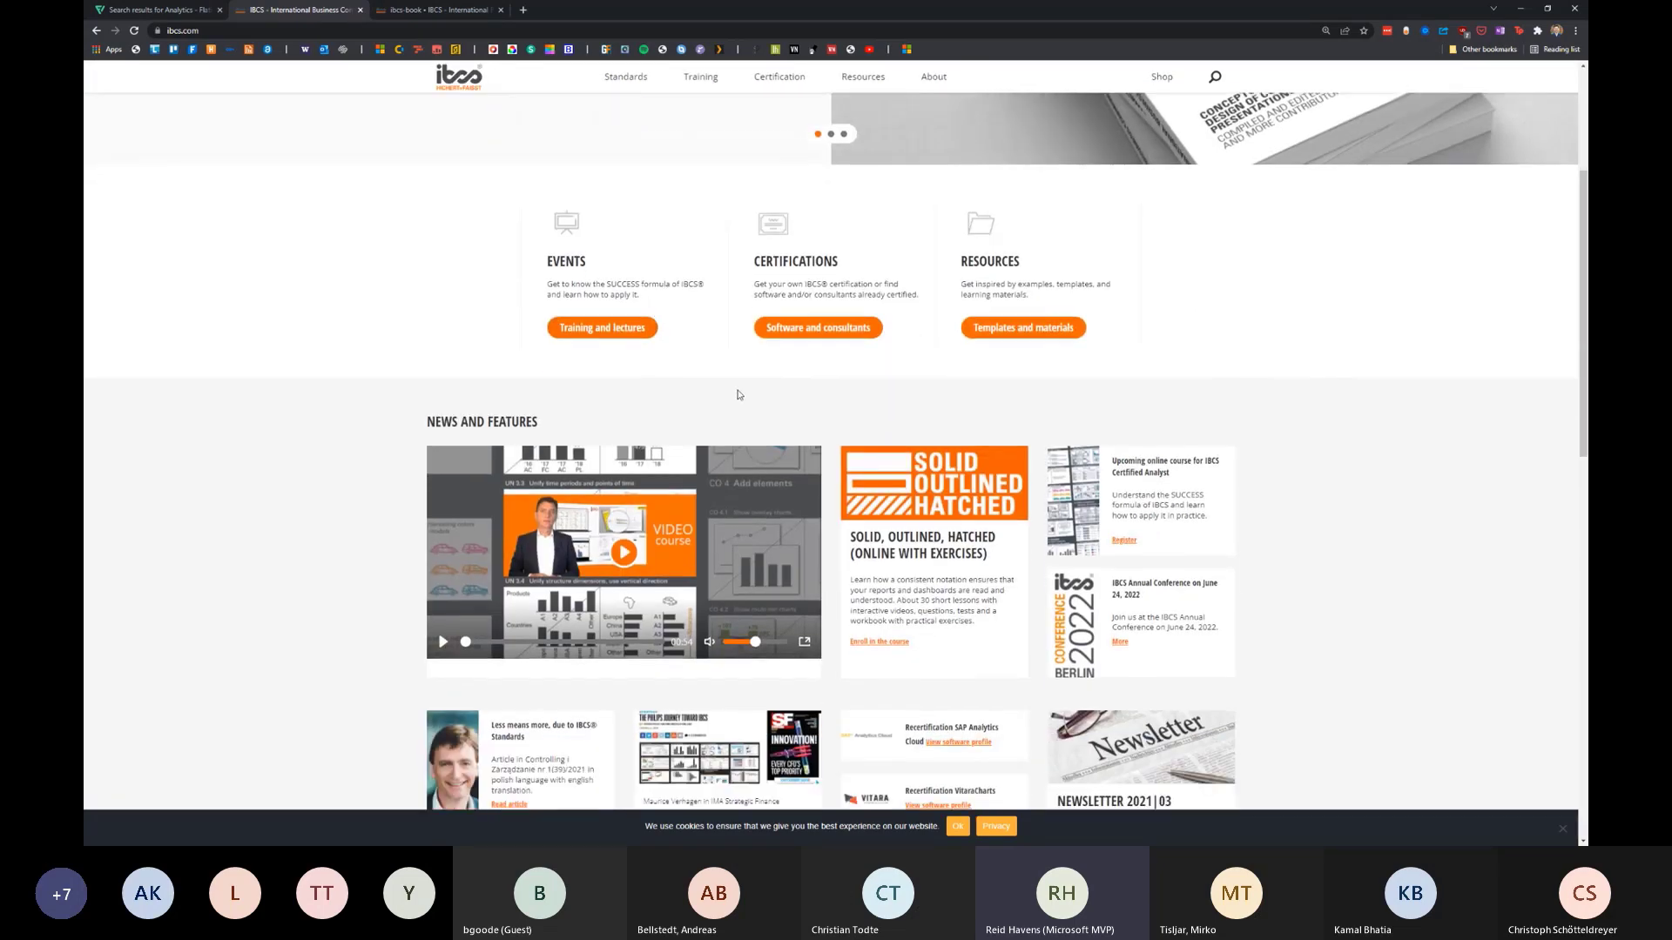
scroll(1211, 426, "down", 2)
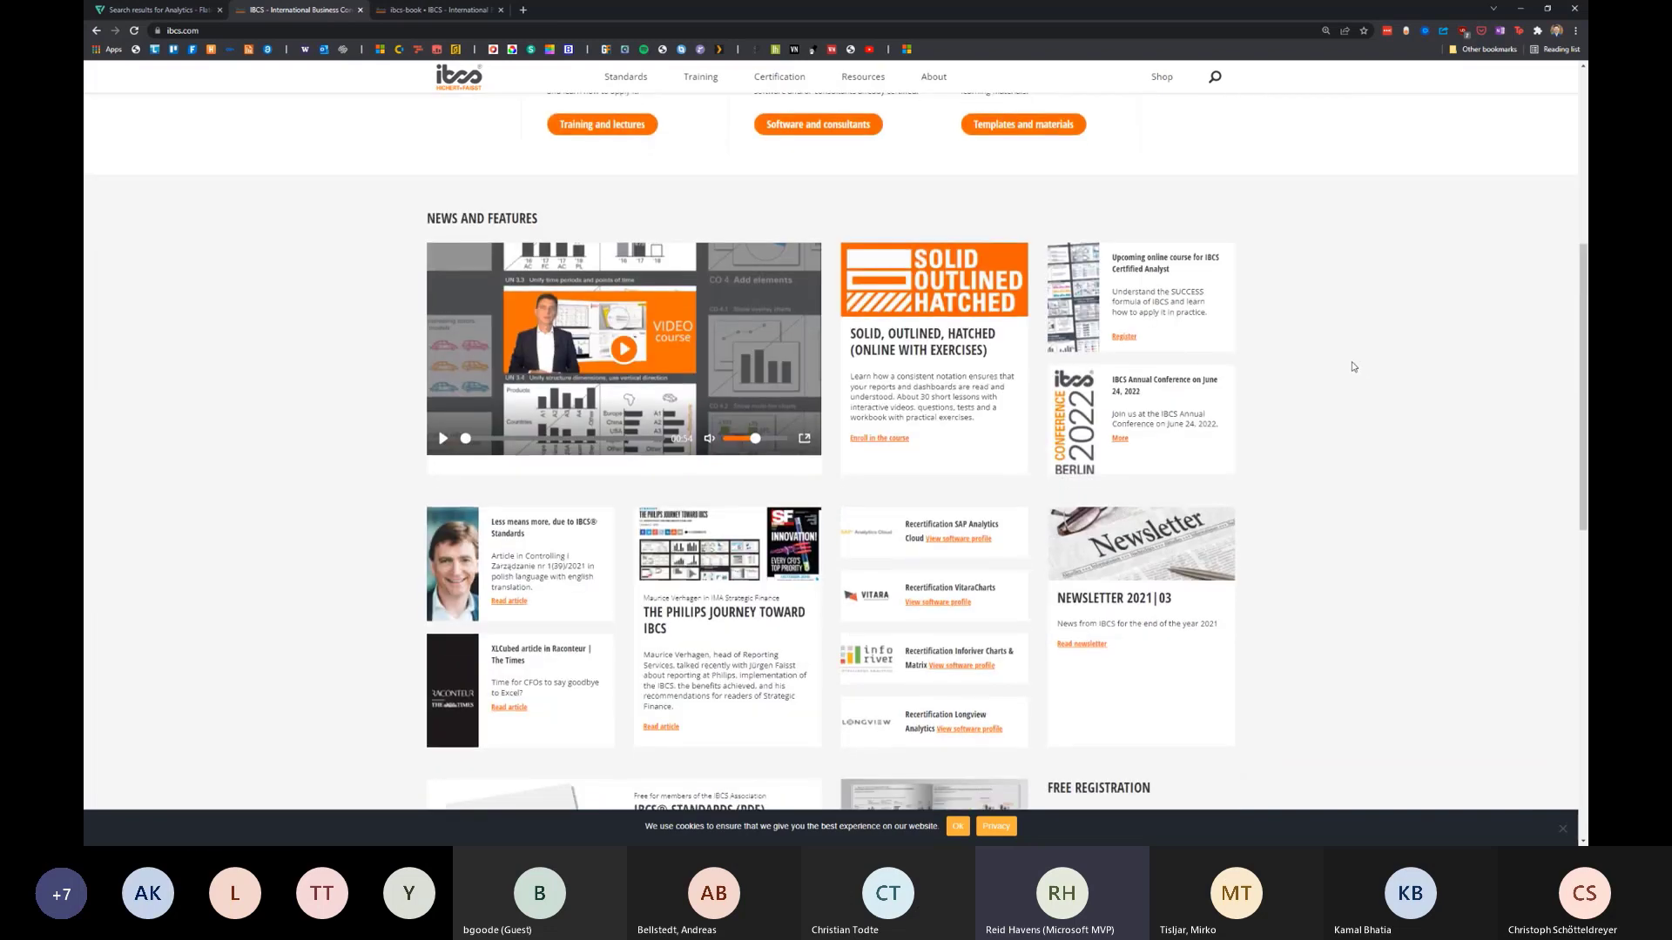
scroll(1306, 392, "down", 2)
scroll(1280, 418, "up", 10)
left_click(304, 33)
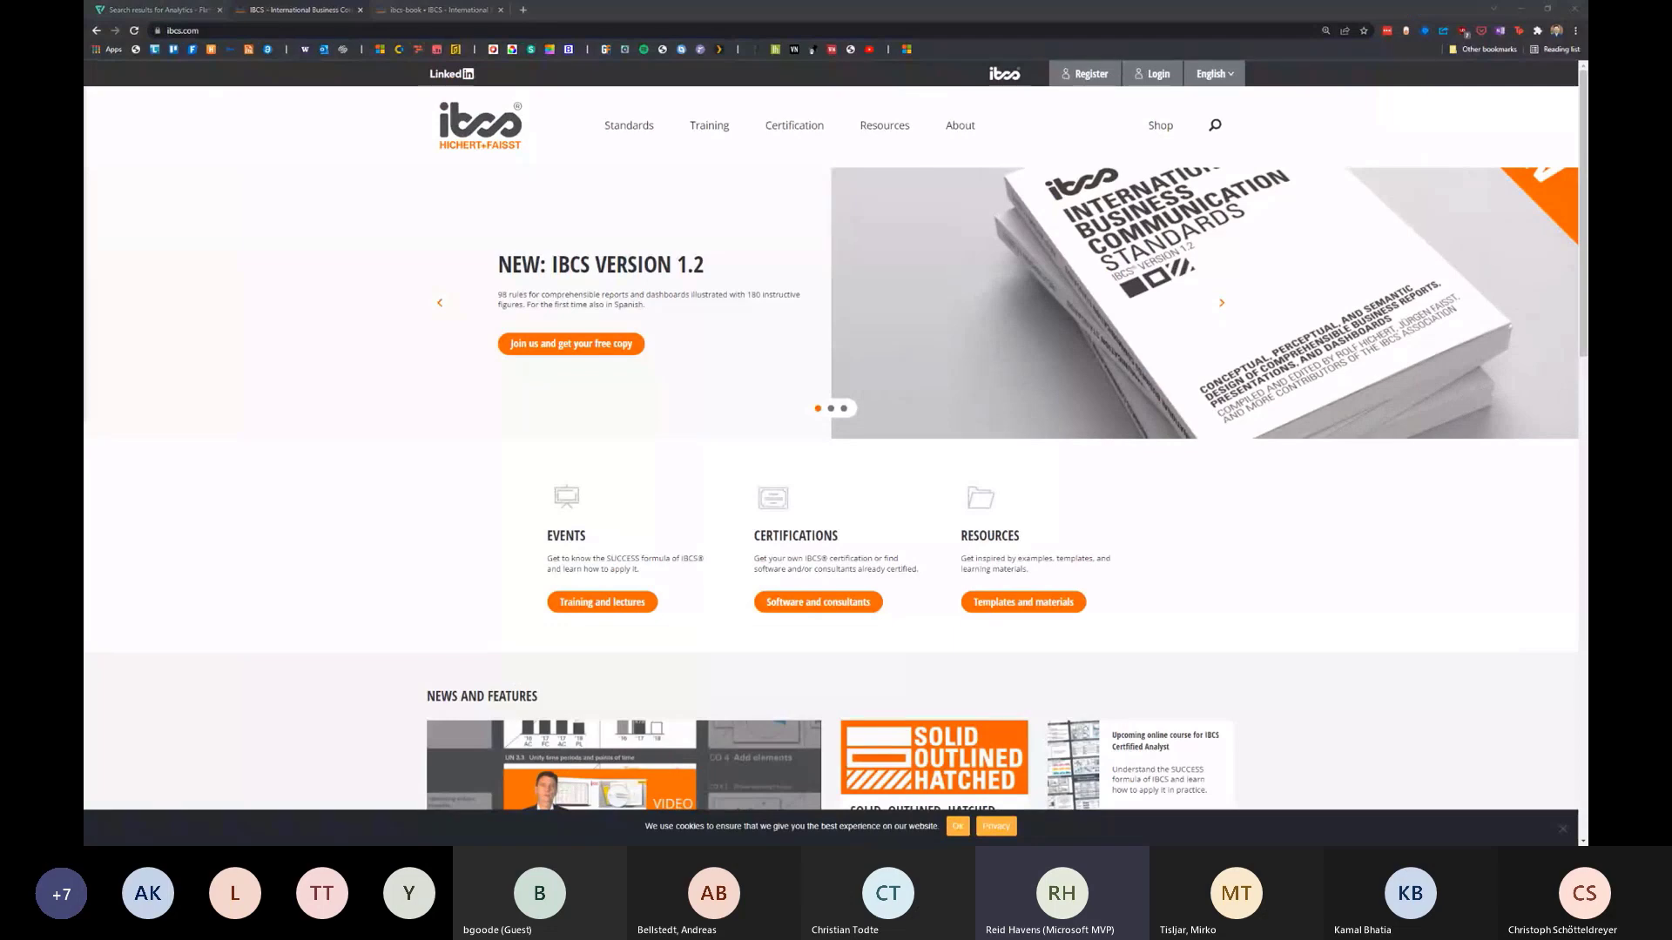
- Go back from the IBCS book page to the "ibcs book" search results and close that tab
left_click(427, 7)
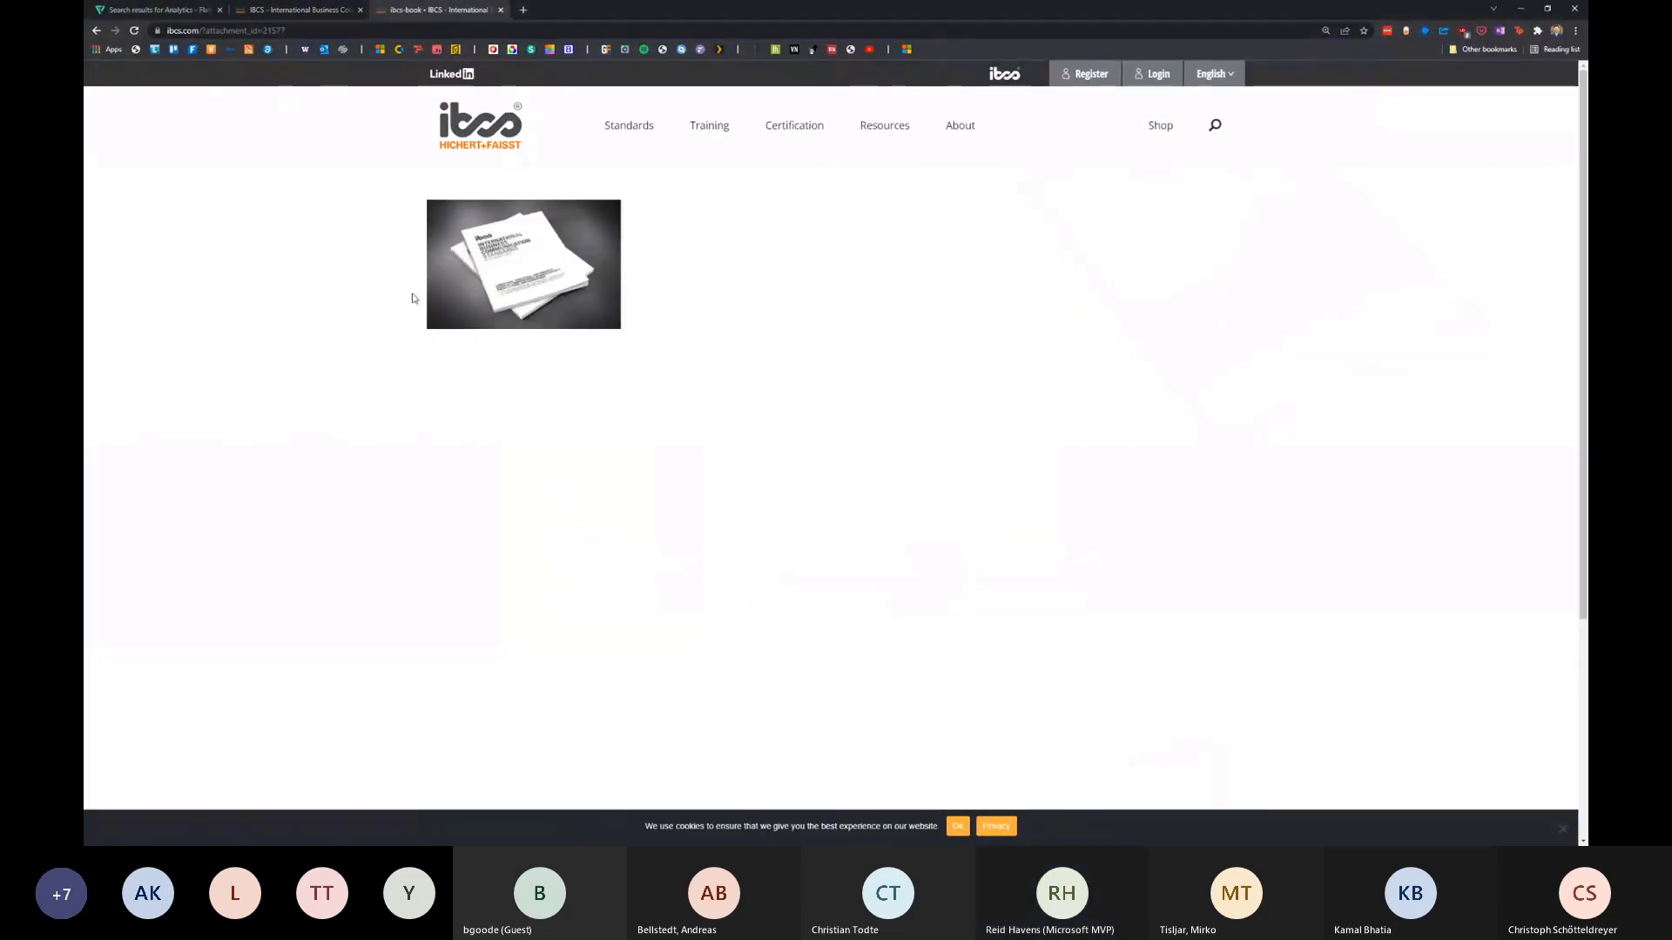
left_click(96, 32)
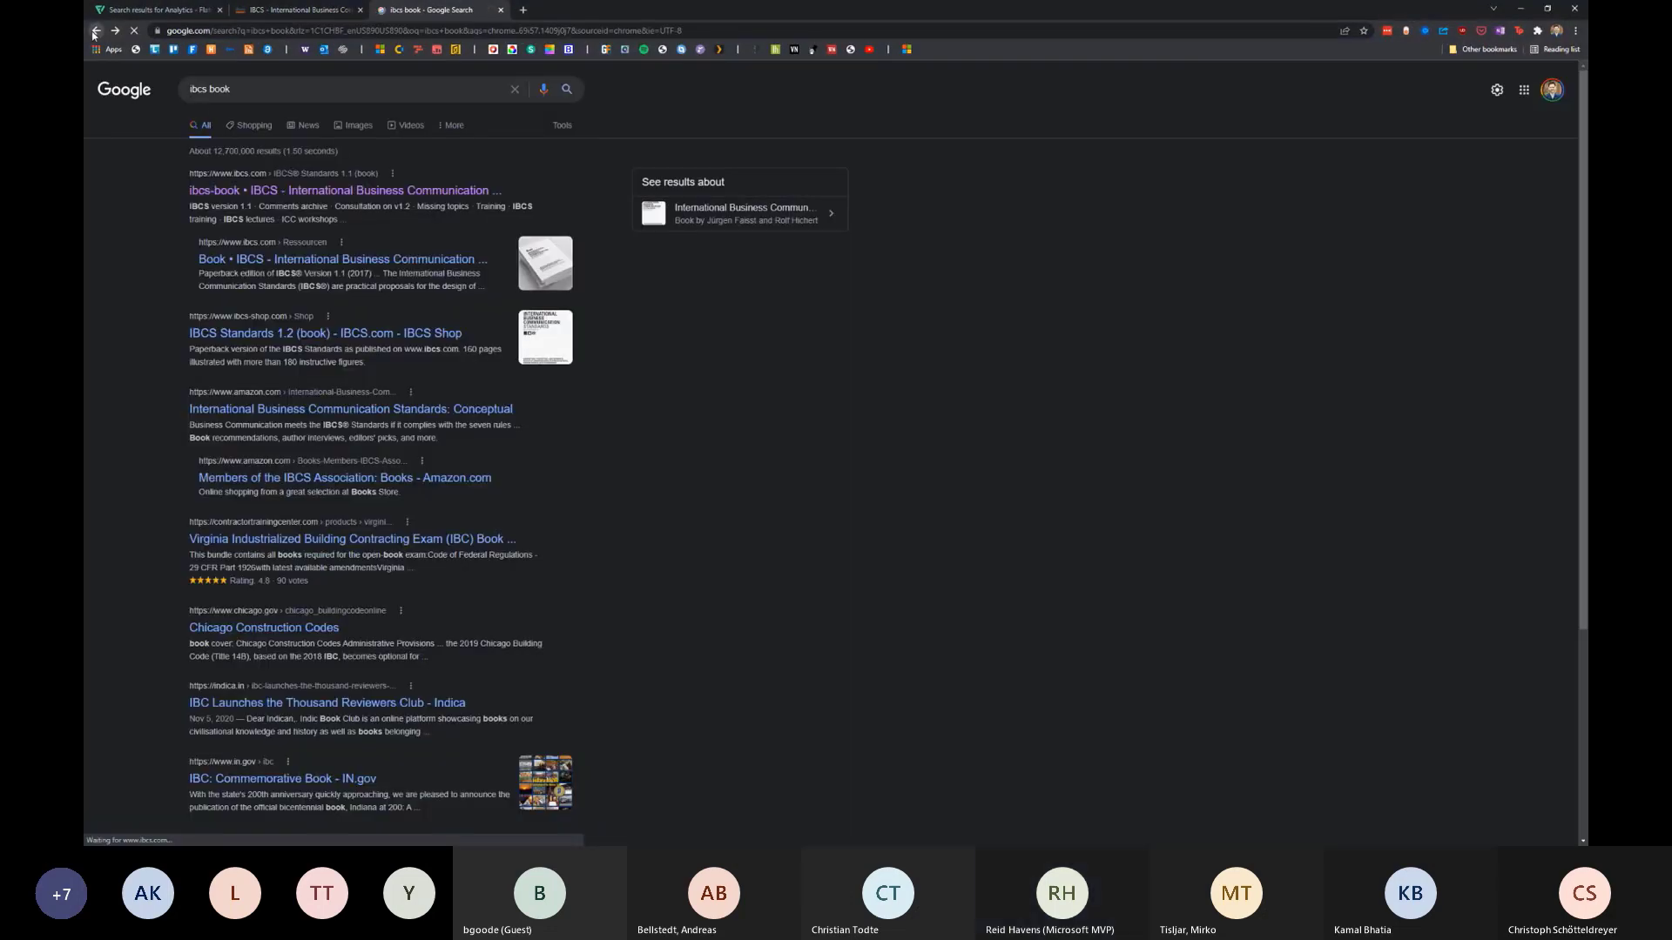
key("ctrl+w")
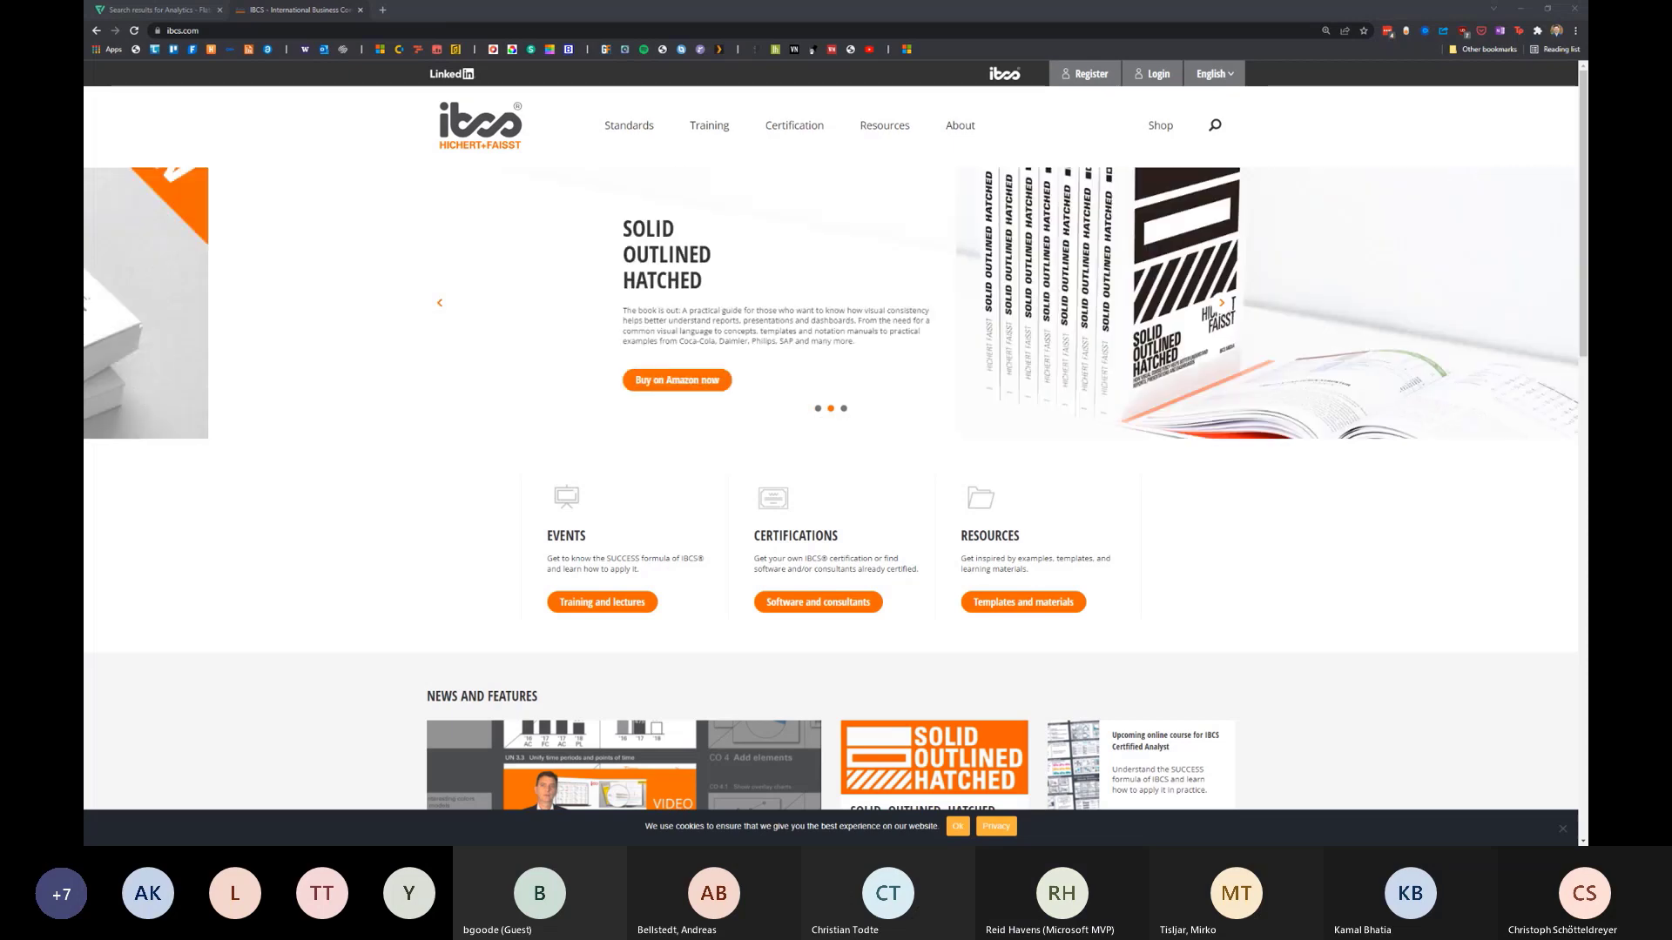
- Bring up the IBCS shop page for the book "Solid, Outlined, Hatched" and look through its description and sample pages
left_click_drag(353, 353, 359, 12)
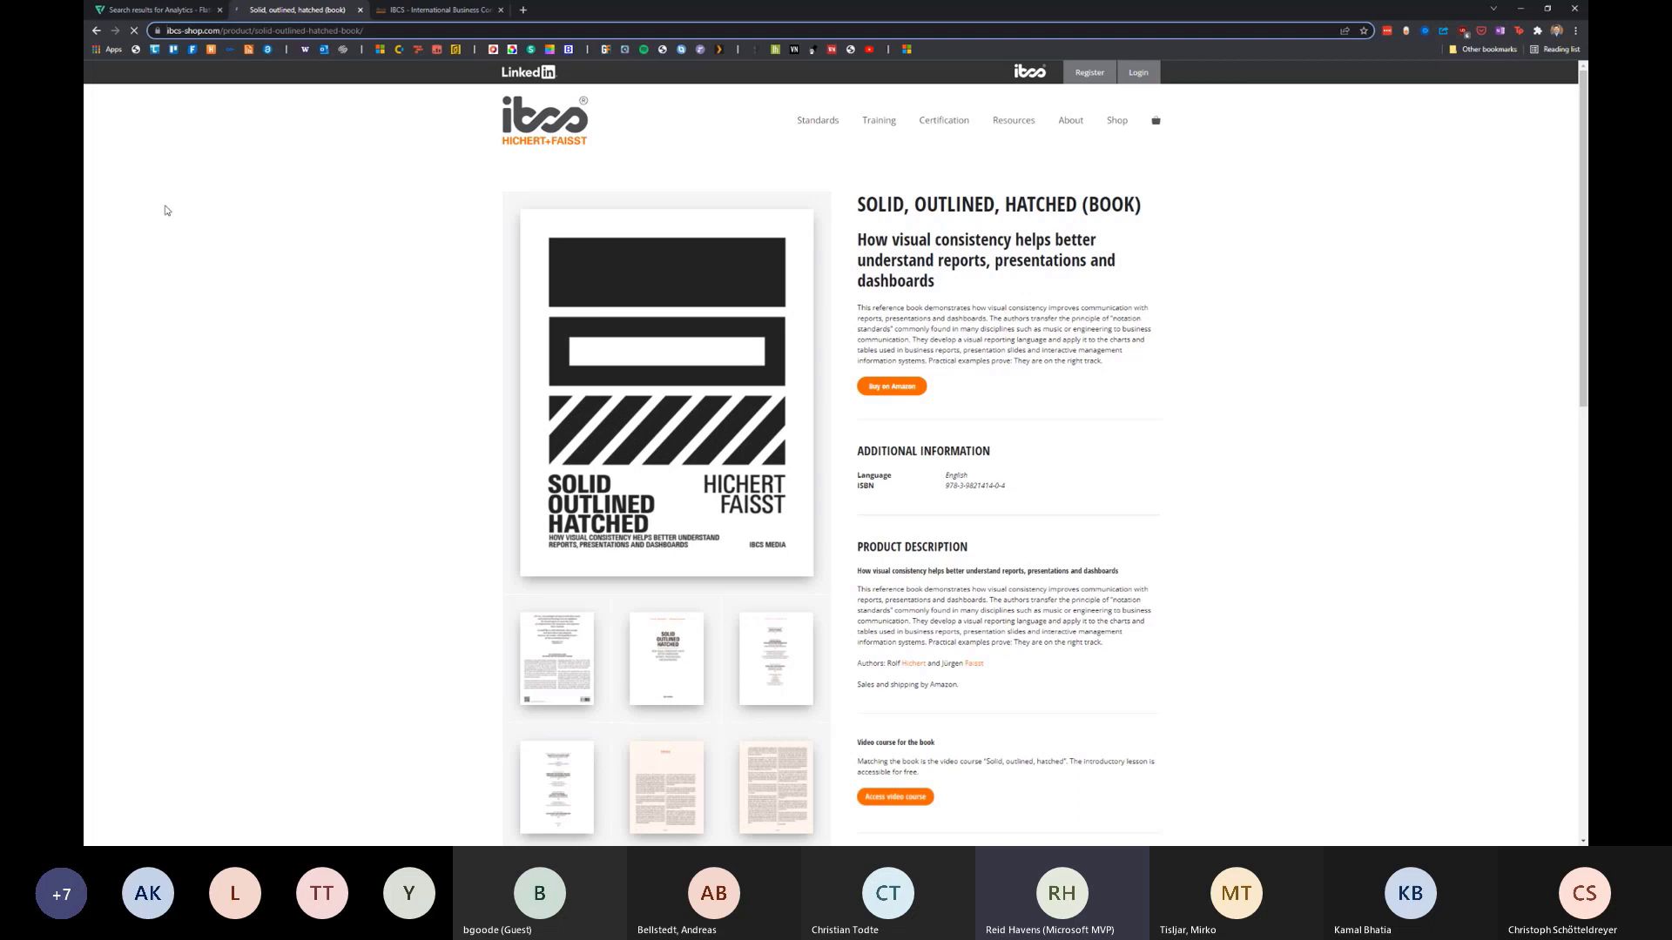
left_click(259, 31)
key("alt+Tab")
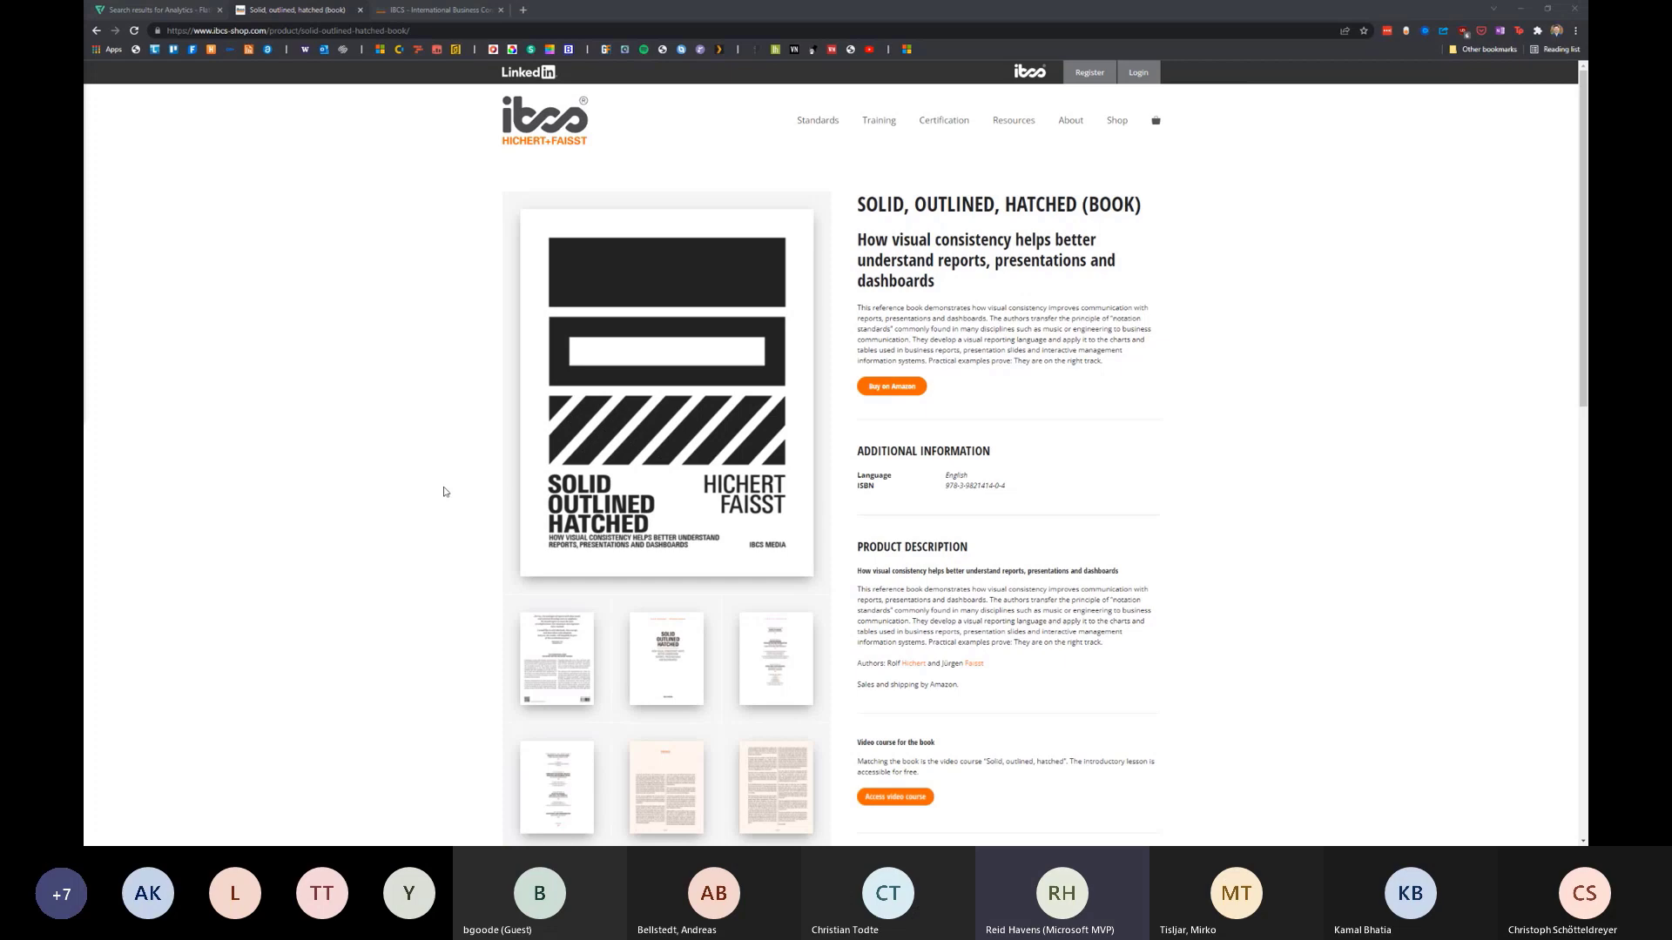
scroll(895, 365, "down", 2)
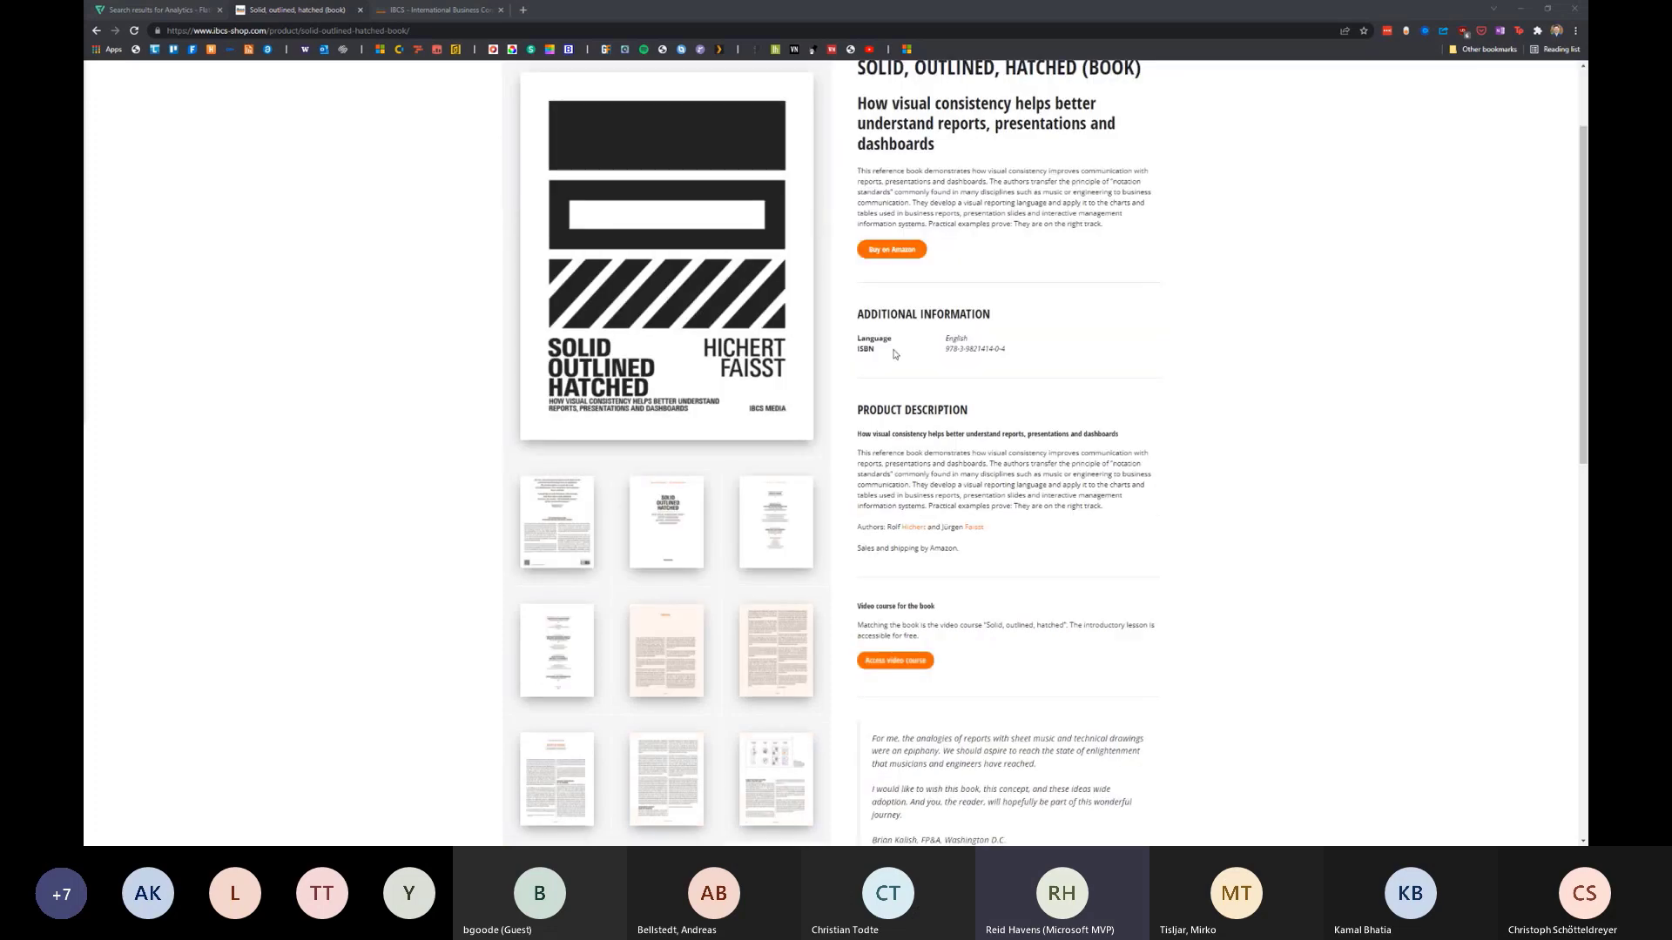
scroll(426, 440, "down", 2)
left_click(665, 740)
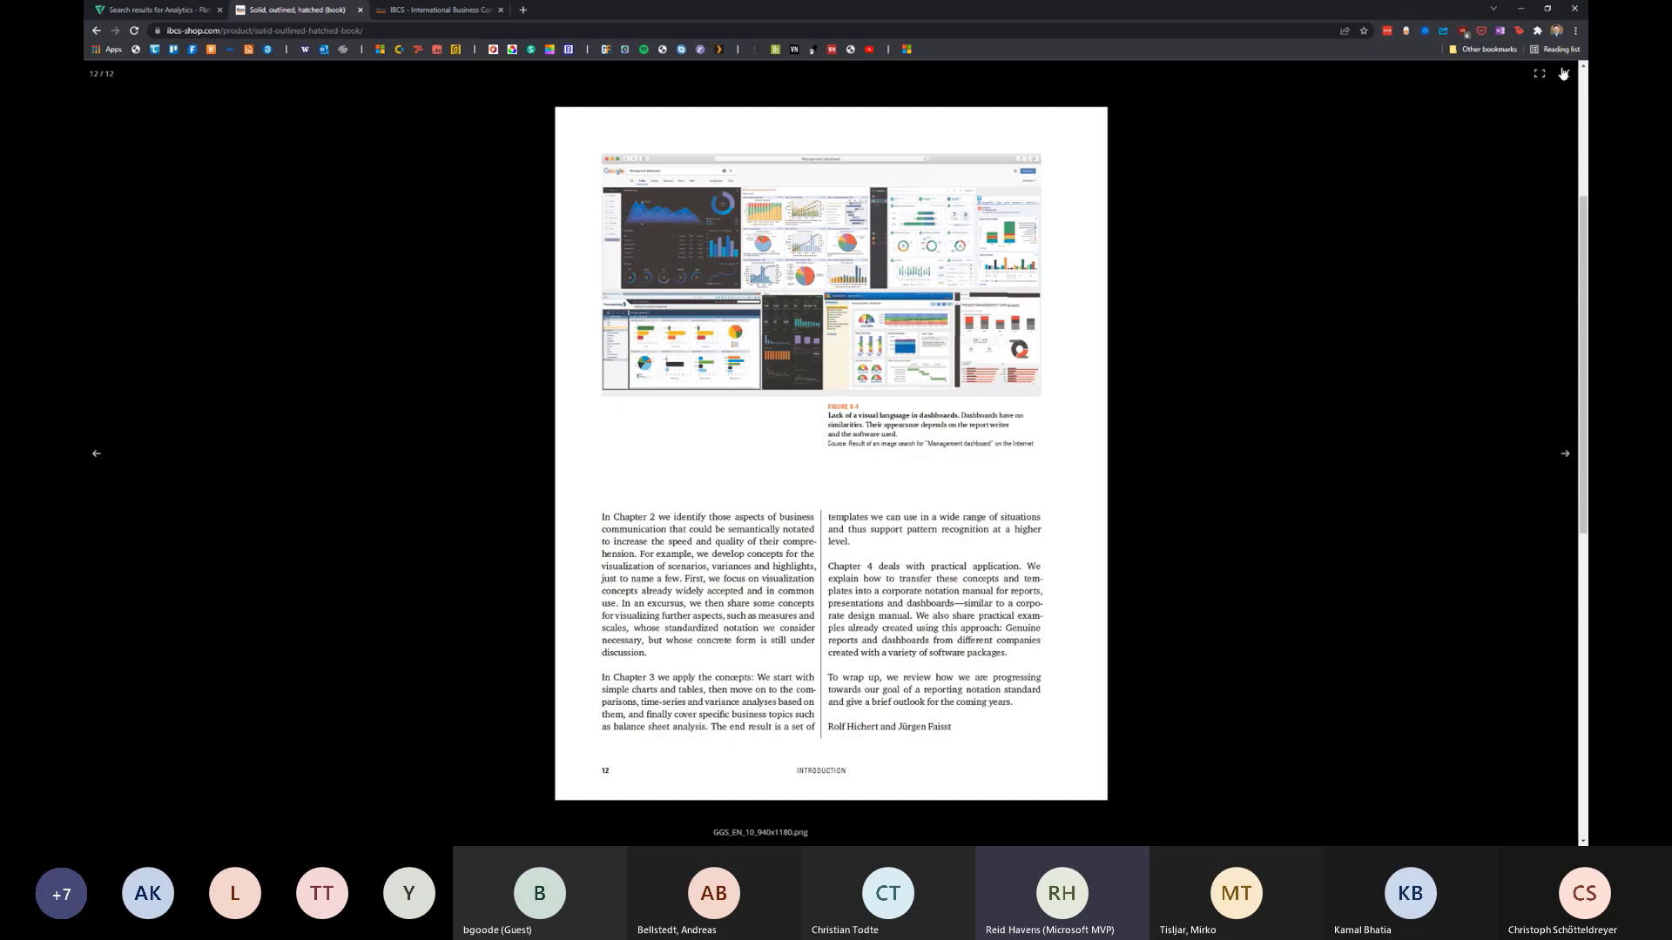
left_click(1565, 73)
scroll(520, 409, "down", 5)
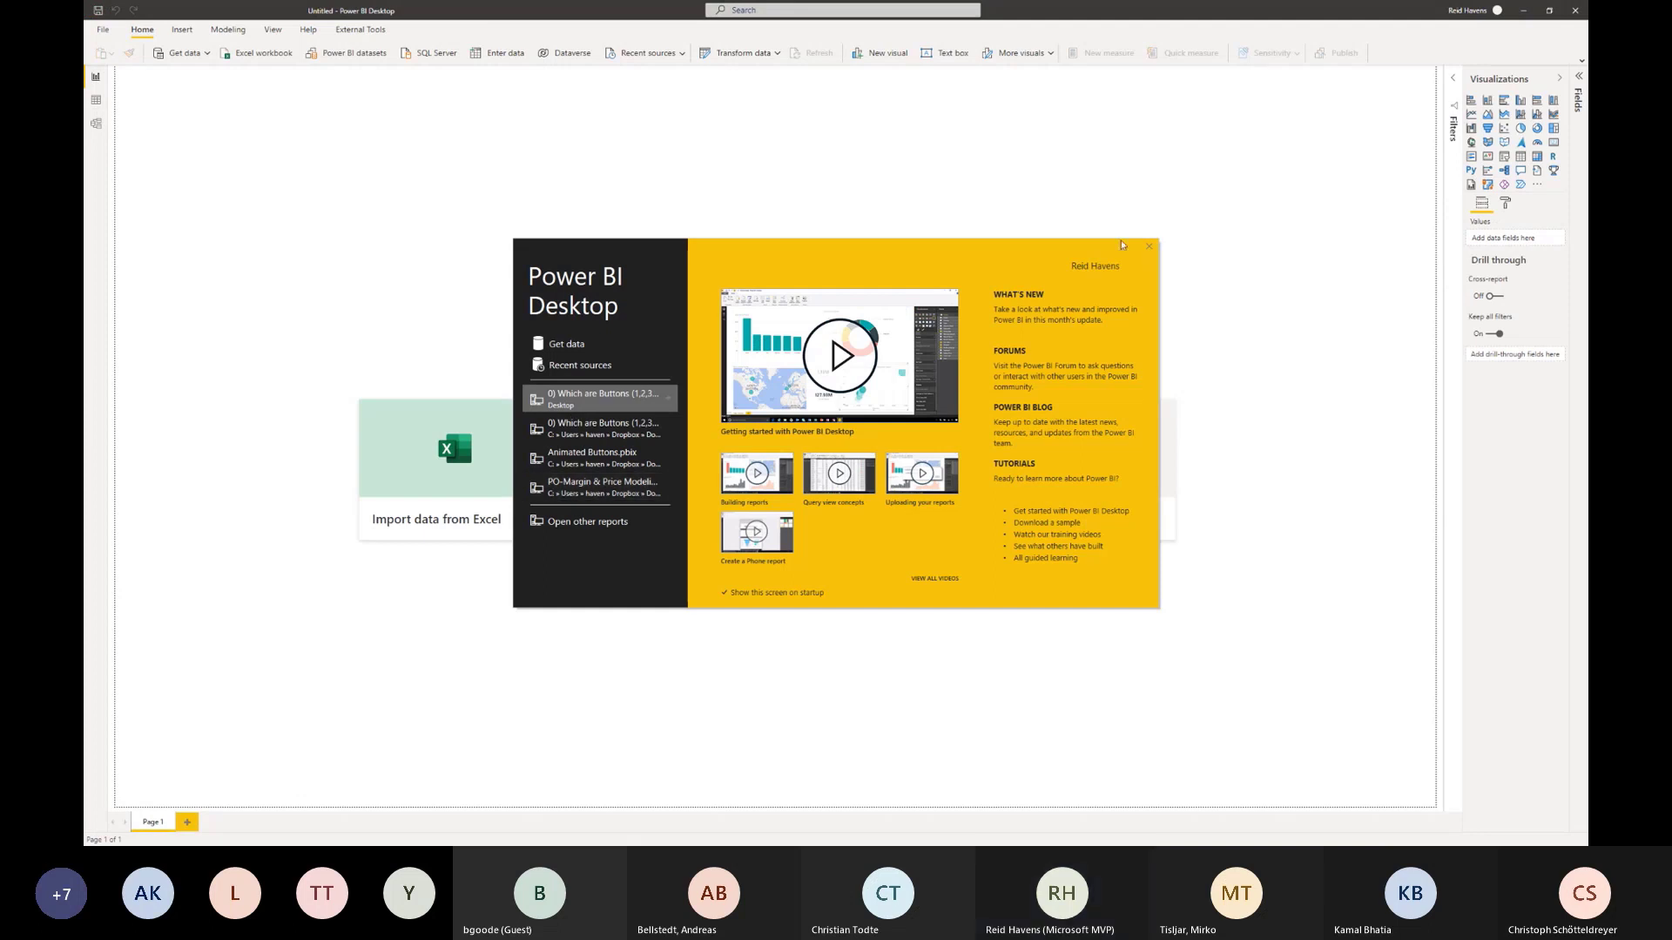
- In Power BI Desktop, open the recent report InfoRiver (Premium).pbix and collapse the Visualizations and Fields panes
left_click(1149, 246)
left_click(101, 30)
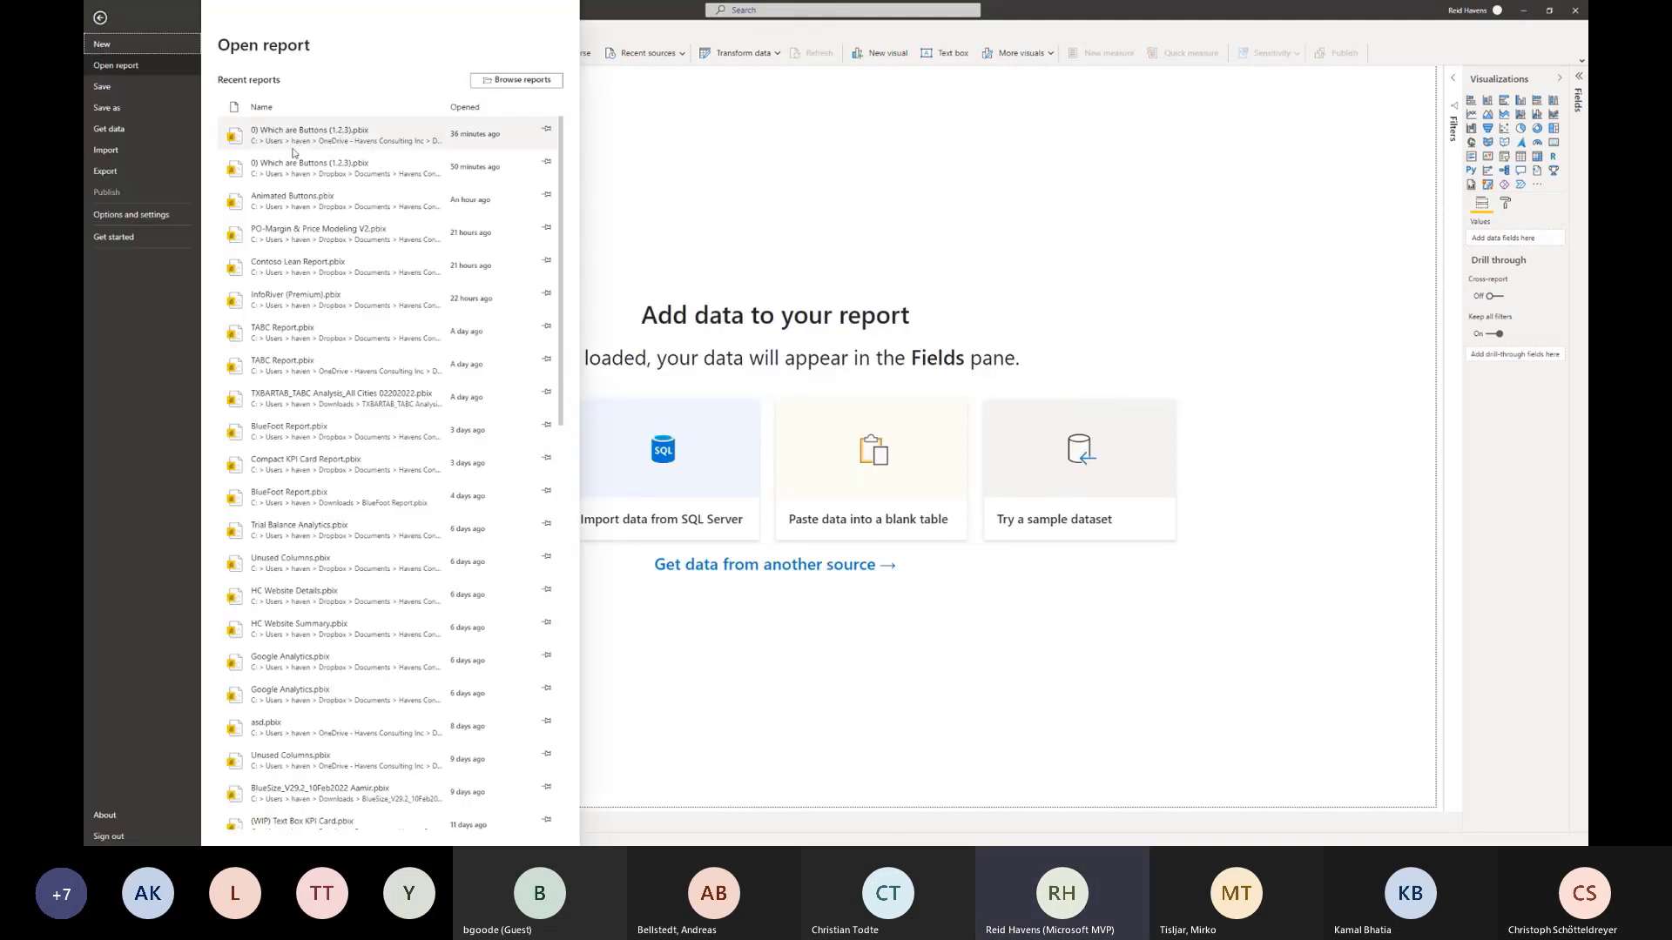
left_click(294, 307)
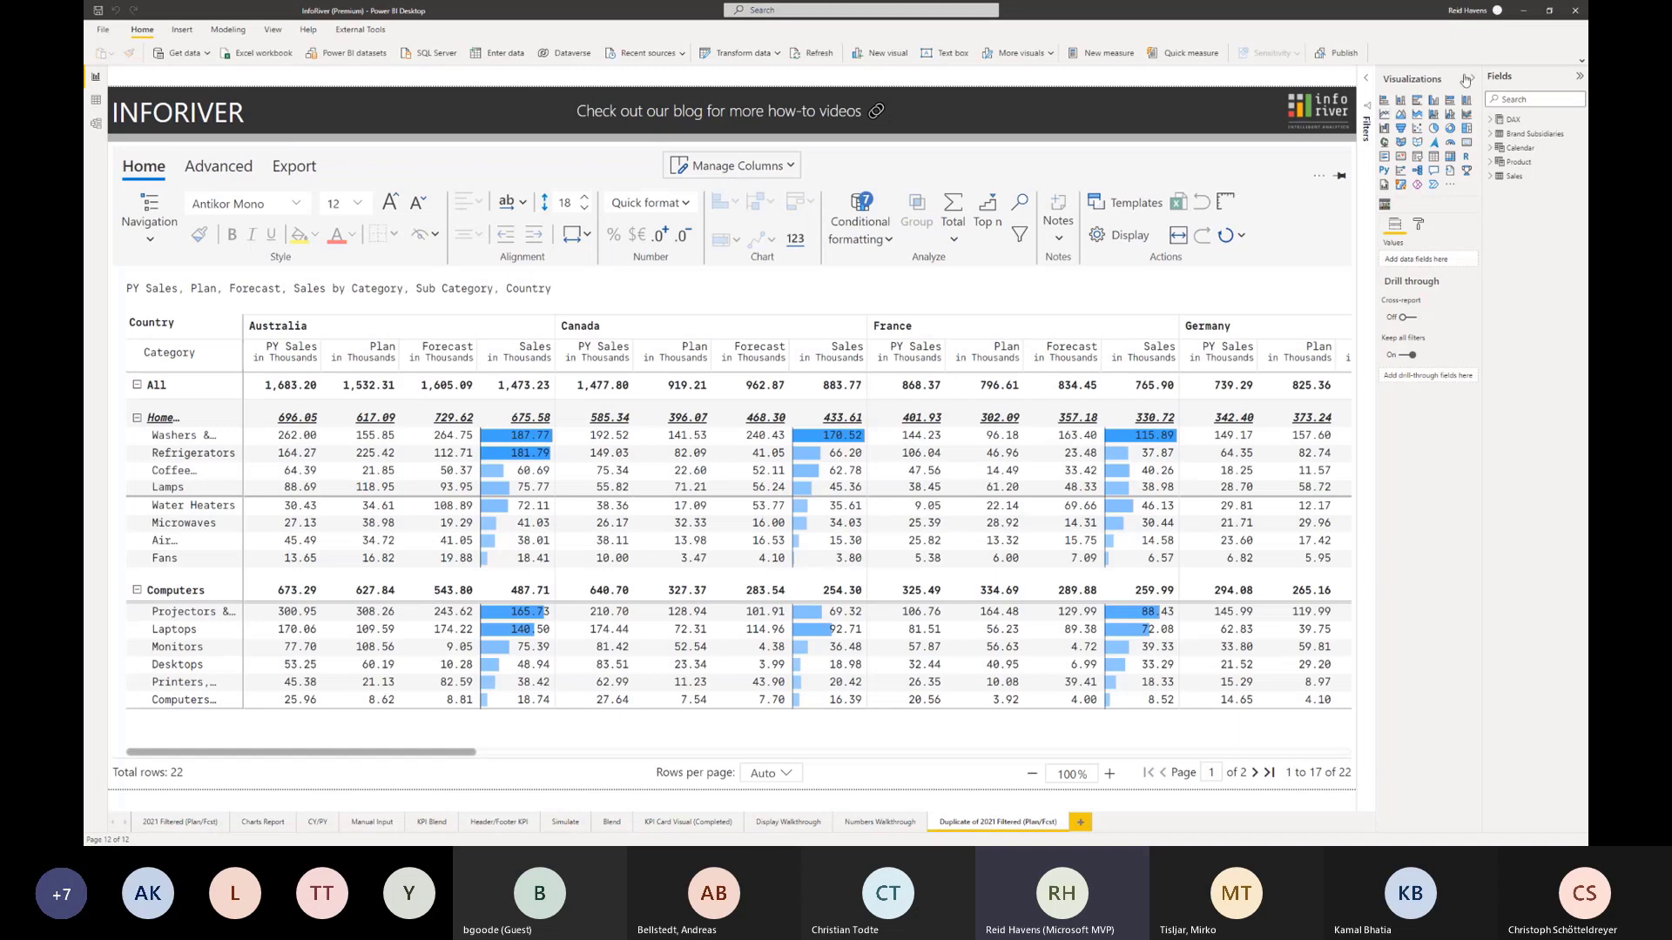
left_click(1469, 79)
left_click(1579, 77)
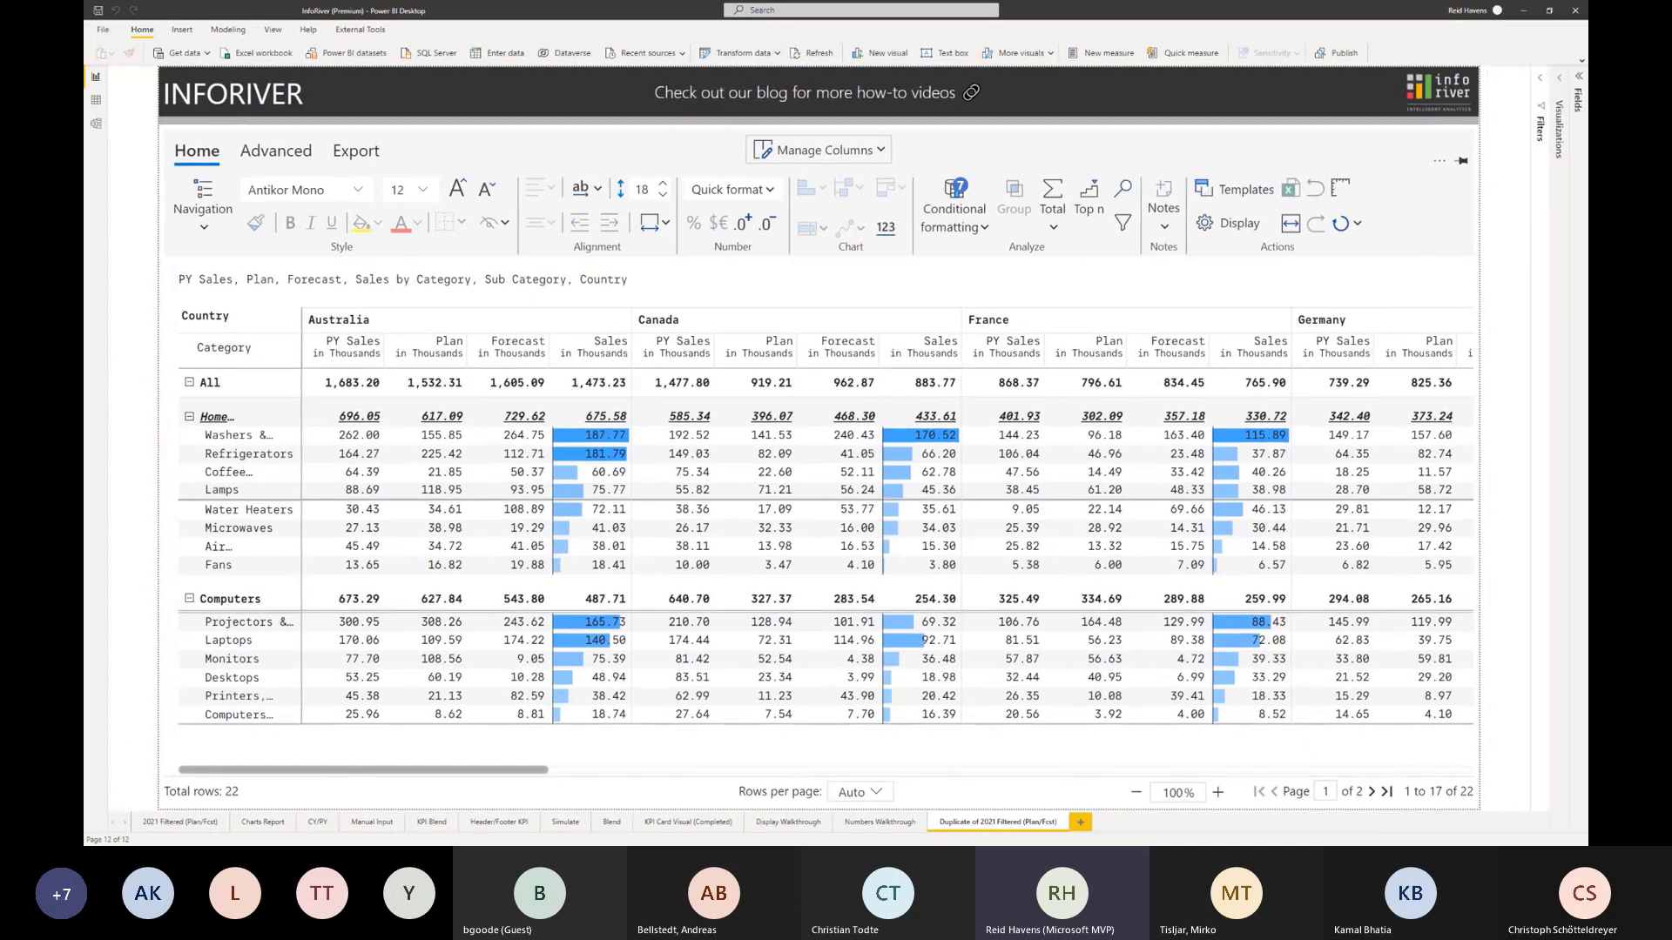
- Go to the 2021 Filtered (Plan/Fcst) page and check the Inforiver matrix's available templates and field assignments
left_click(180, 822)
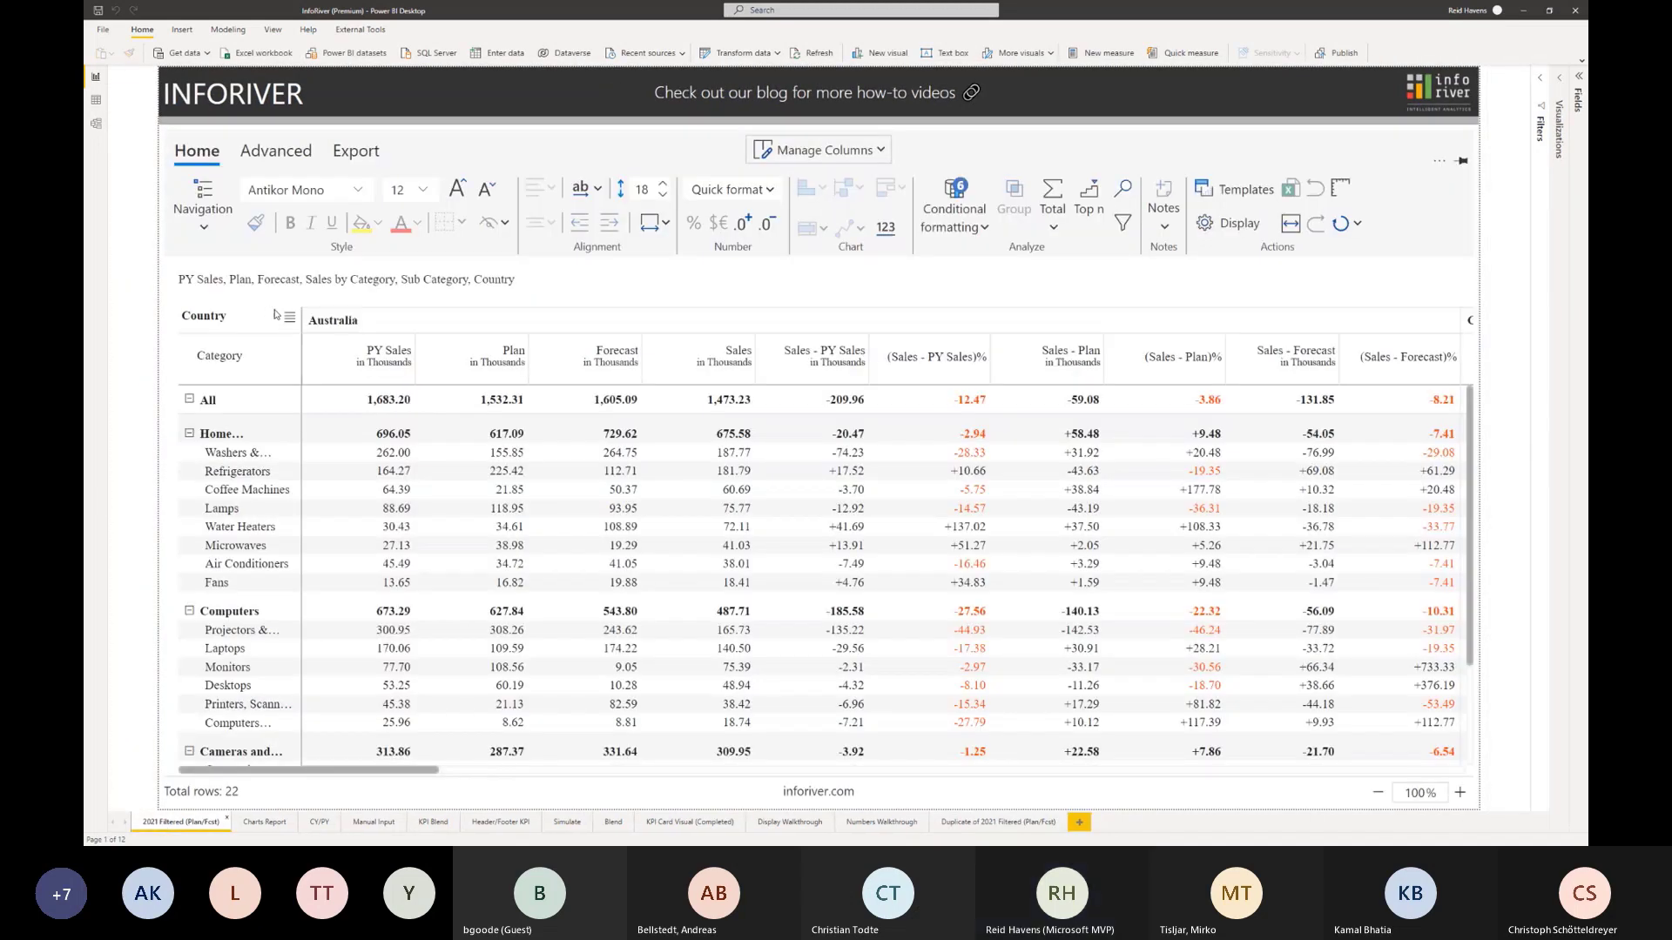
left_click(1243, 189)
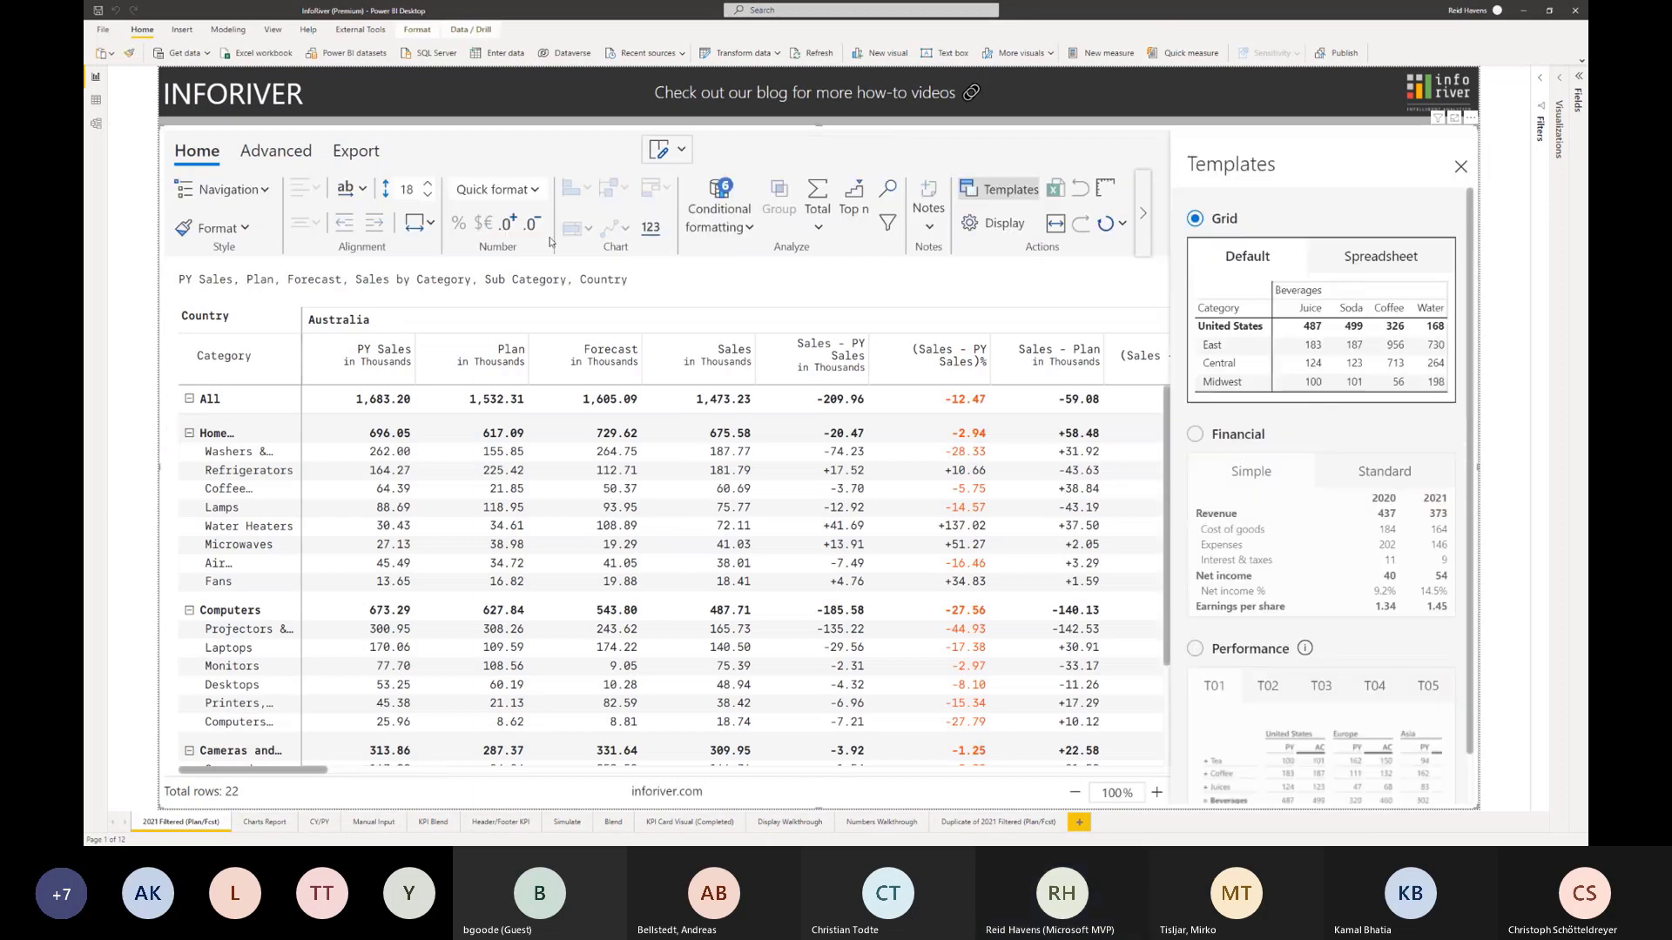
left_click(1460, 166)
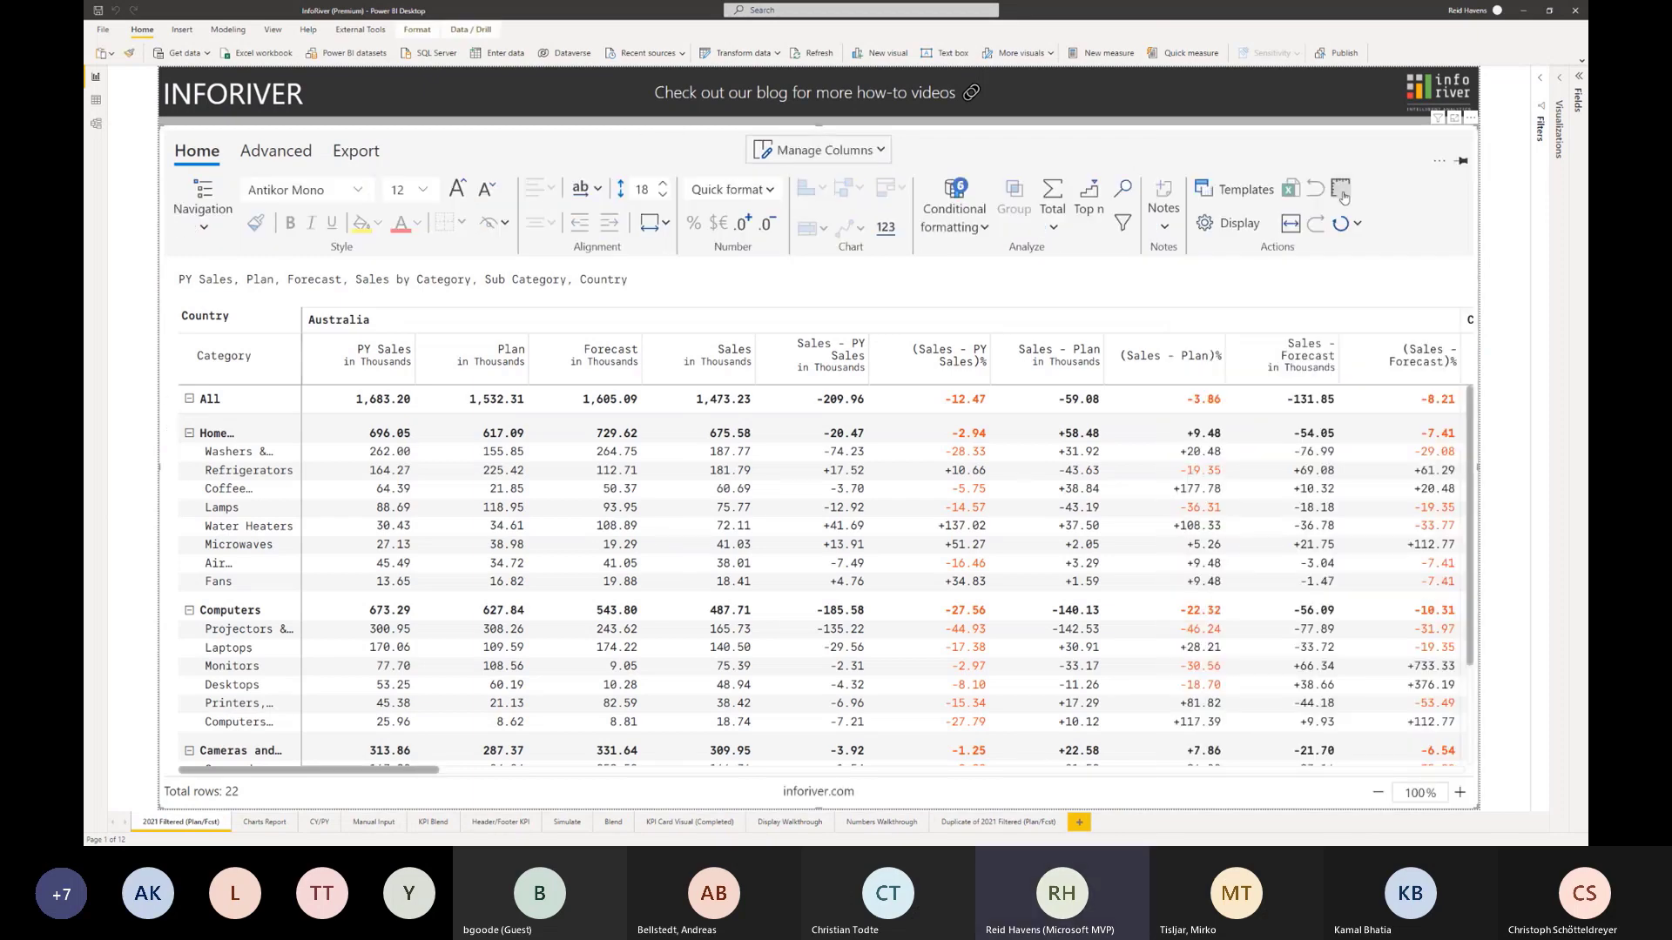
left_click(1555, 80)
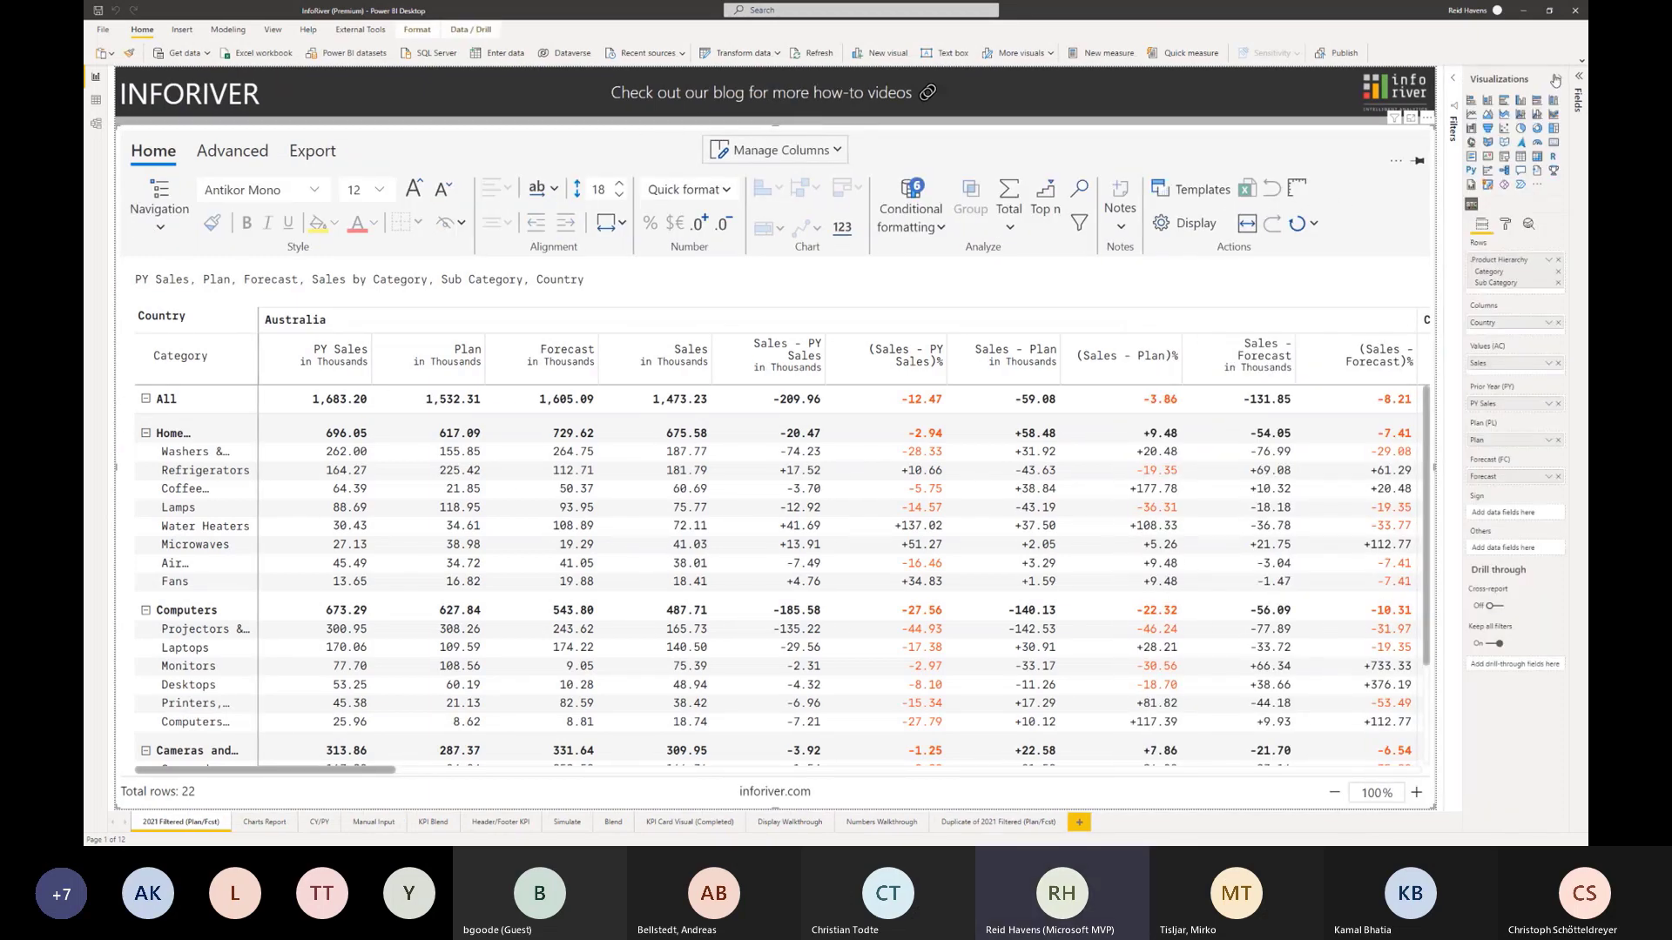
left_click(1555, 80)
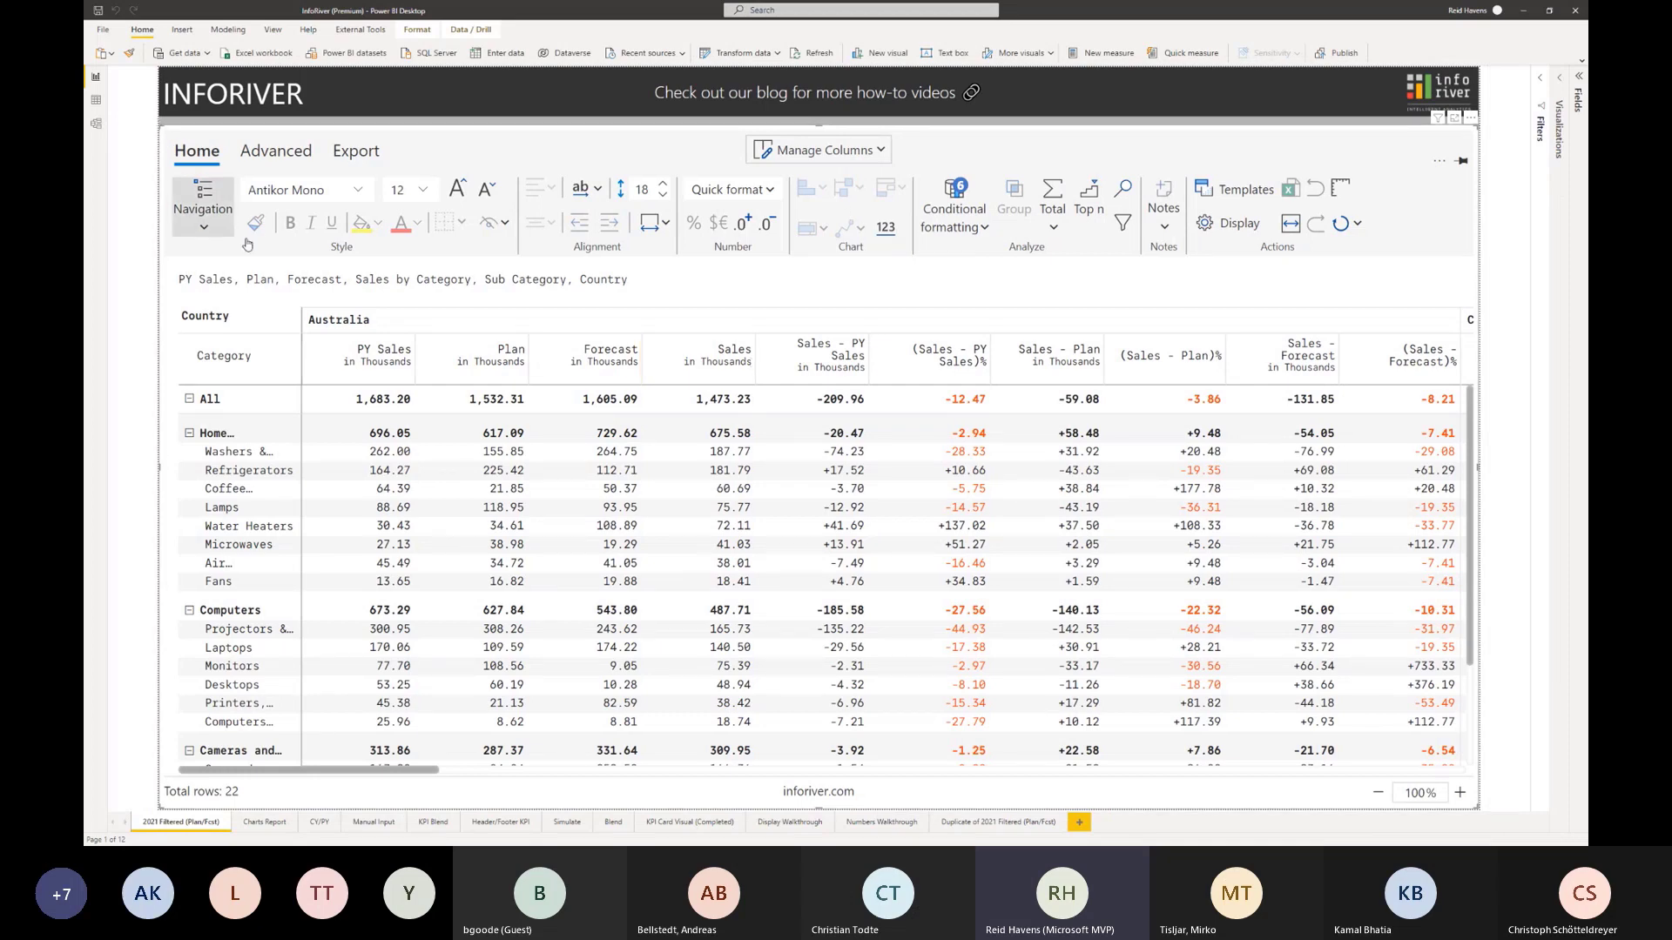
- Apply the Performance template T02 to the Inforiver matrix and close the template list
mouse_move(165, 133)
left_mouse_down()
mouse_move(142, 131)
mouse_move(513, 446)
mouse_move(977, 566)
mouse_move(220, 206)
mouse_move(148, 132)
left_mouse_up()
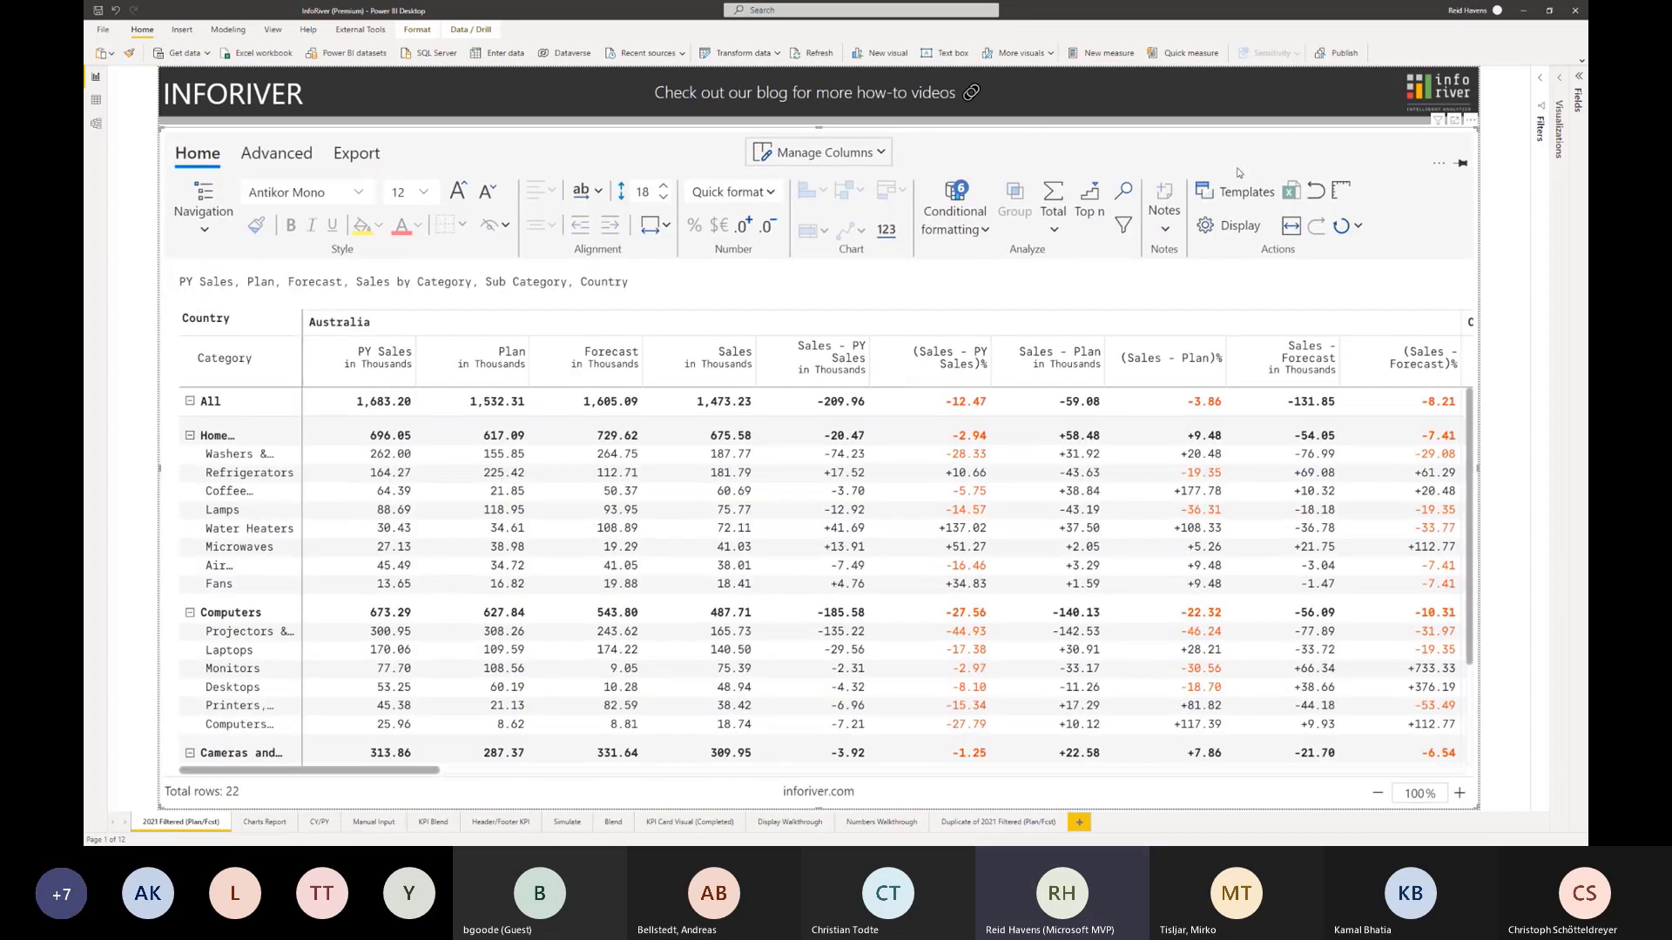
left_click(1236, 193)
scroll(1297, 377, "down", 1)
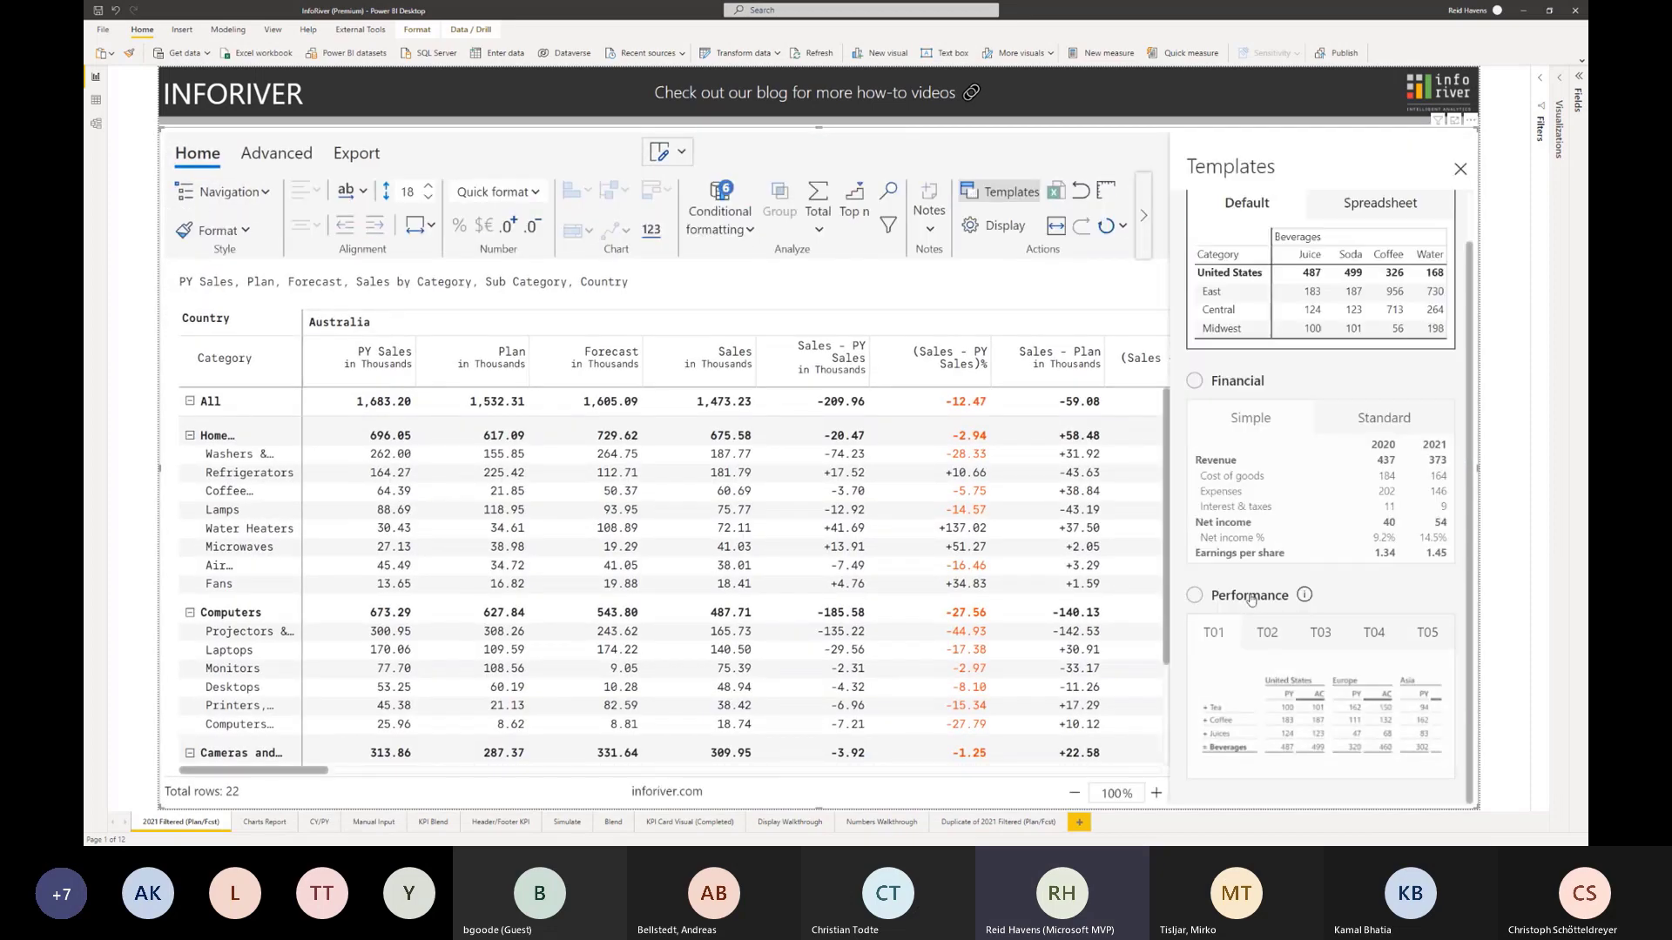
left_click(1270, 640)
left_click(1270, 640)
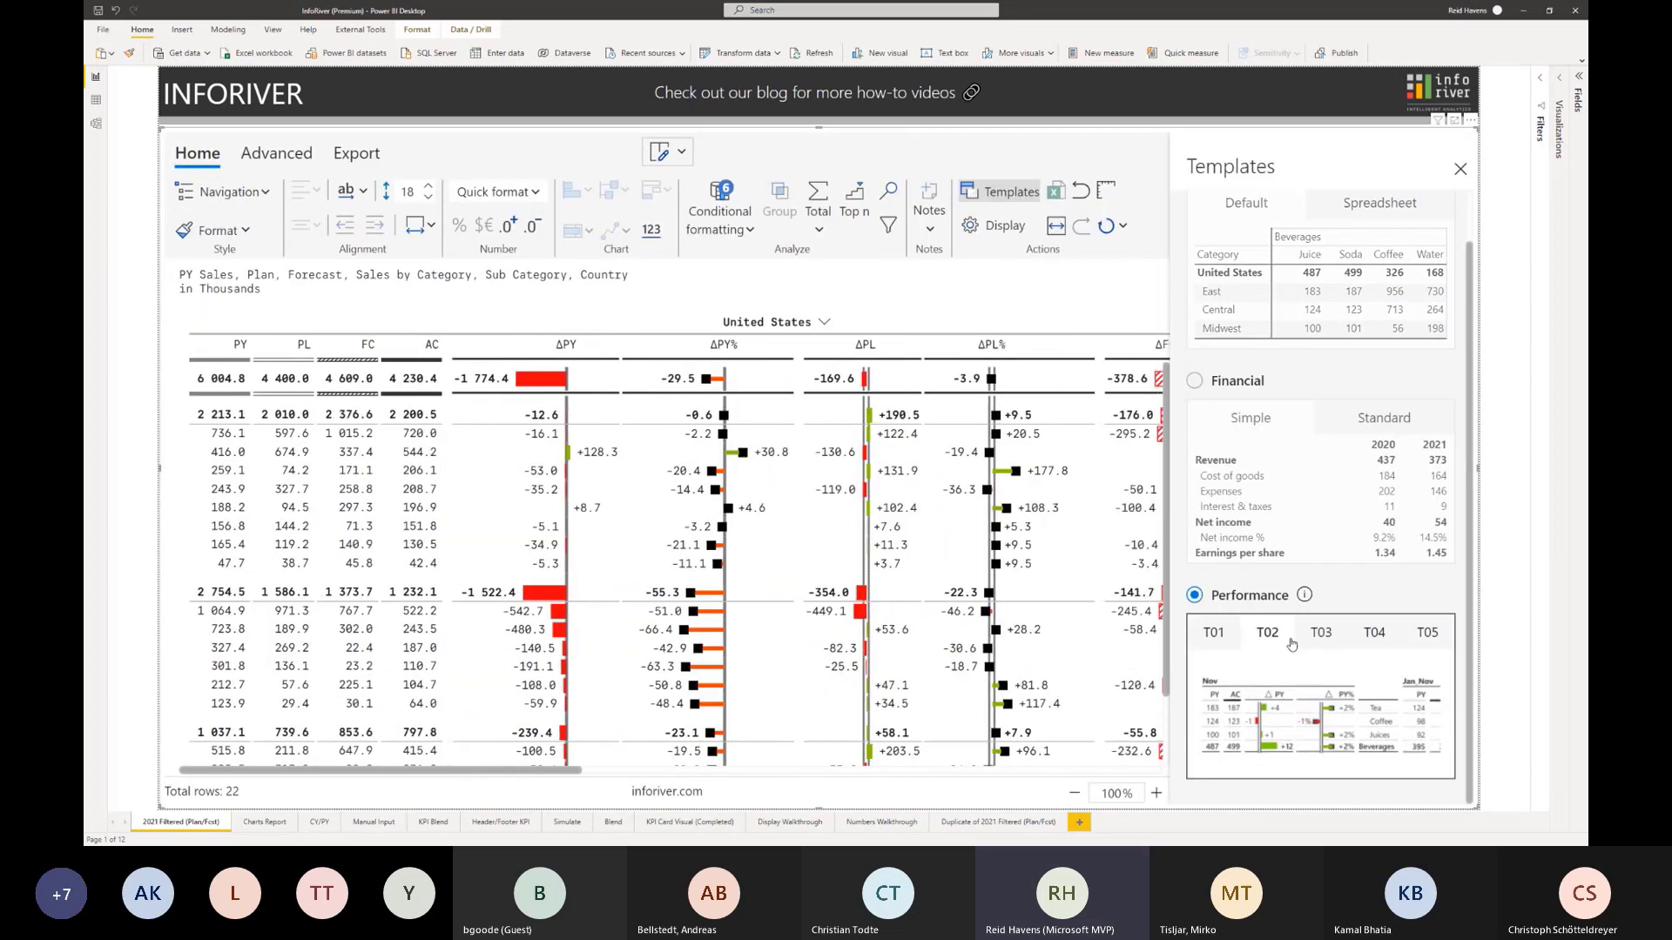
left_click(1460, 170)
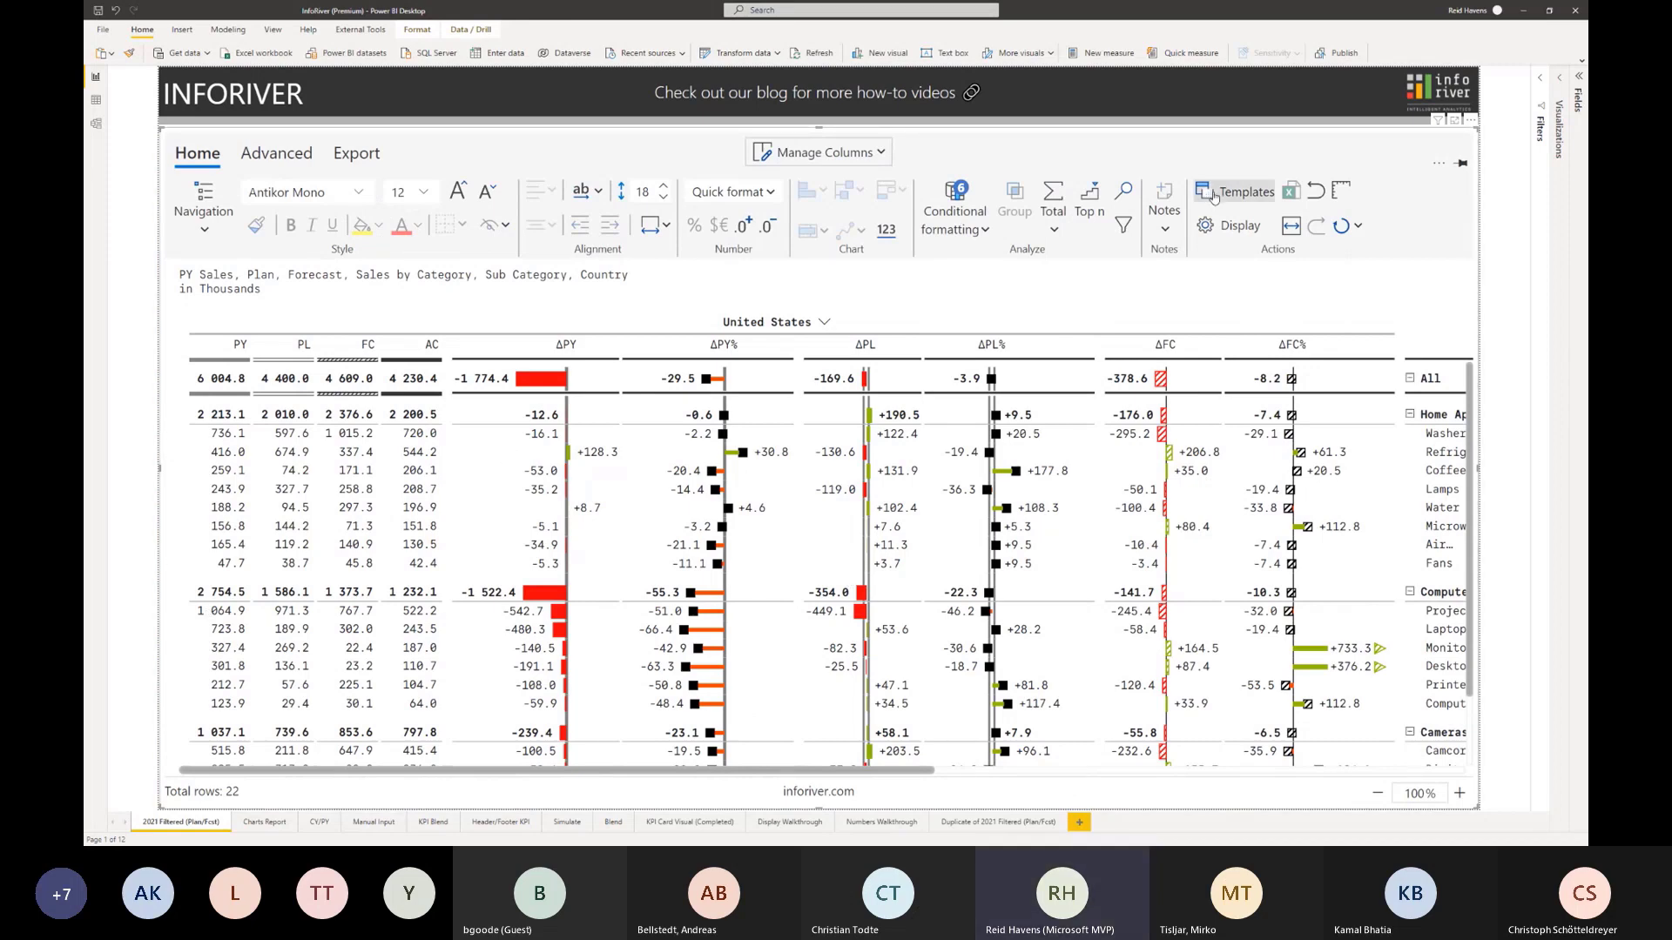
- Apply the default Grid template to the Inforiver matrix and close the template list
left_click(1241, 191)
left_click(1375, 317)
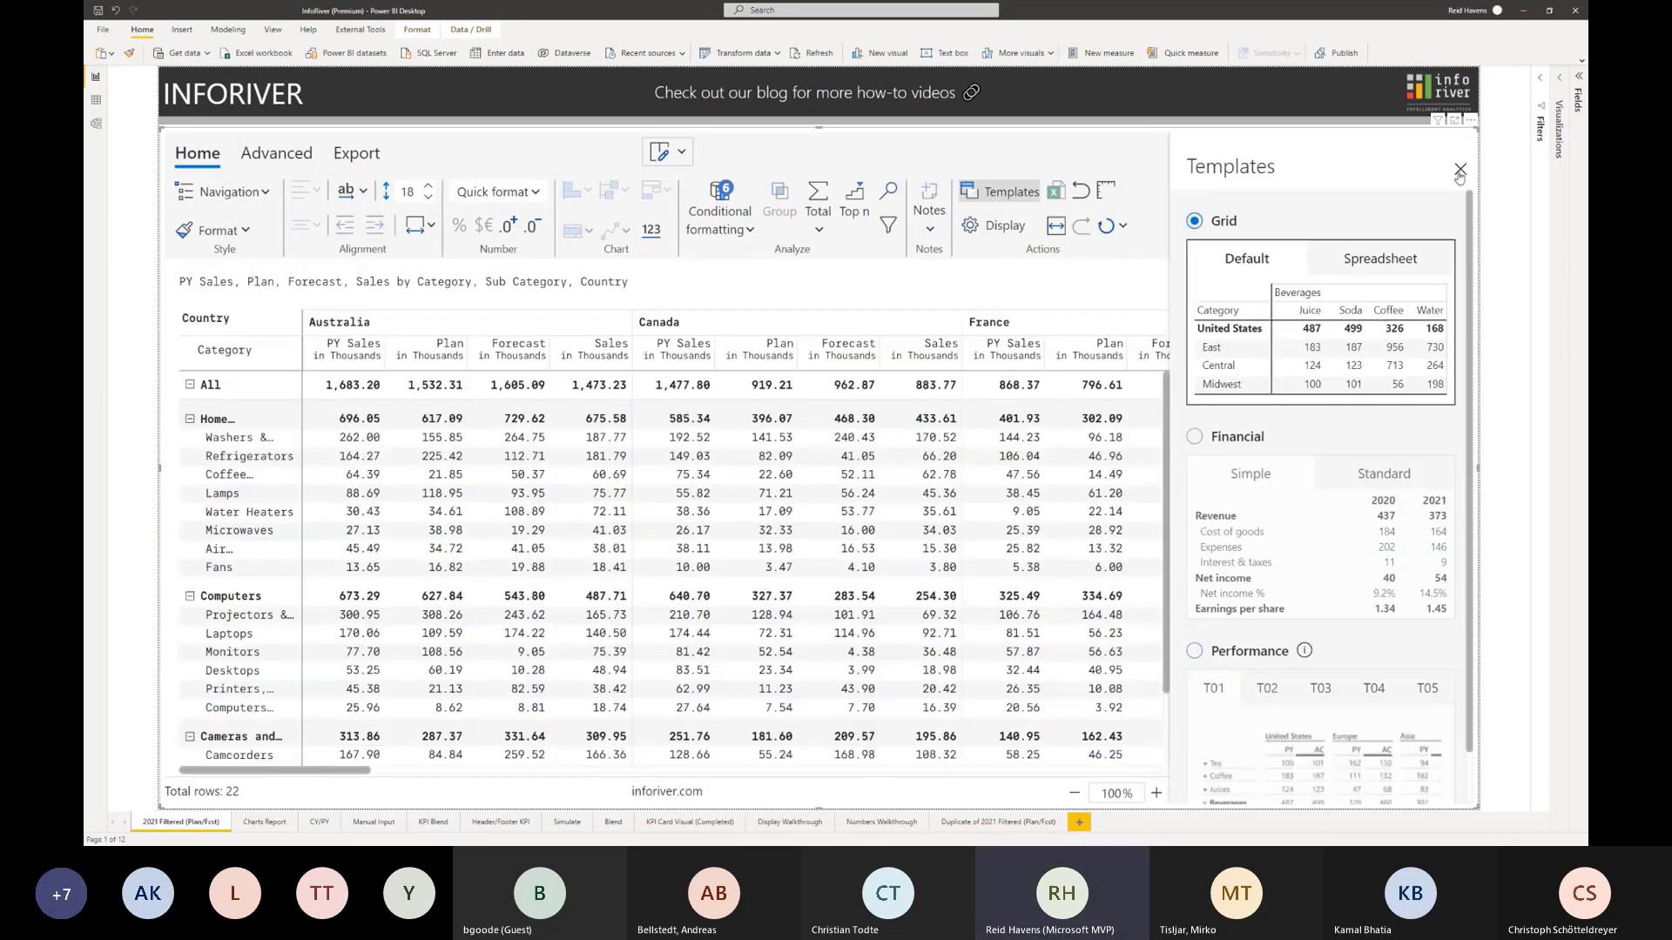
left_click(1460, 169)
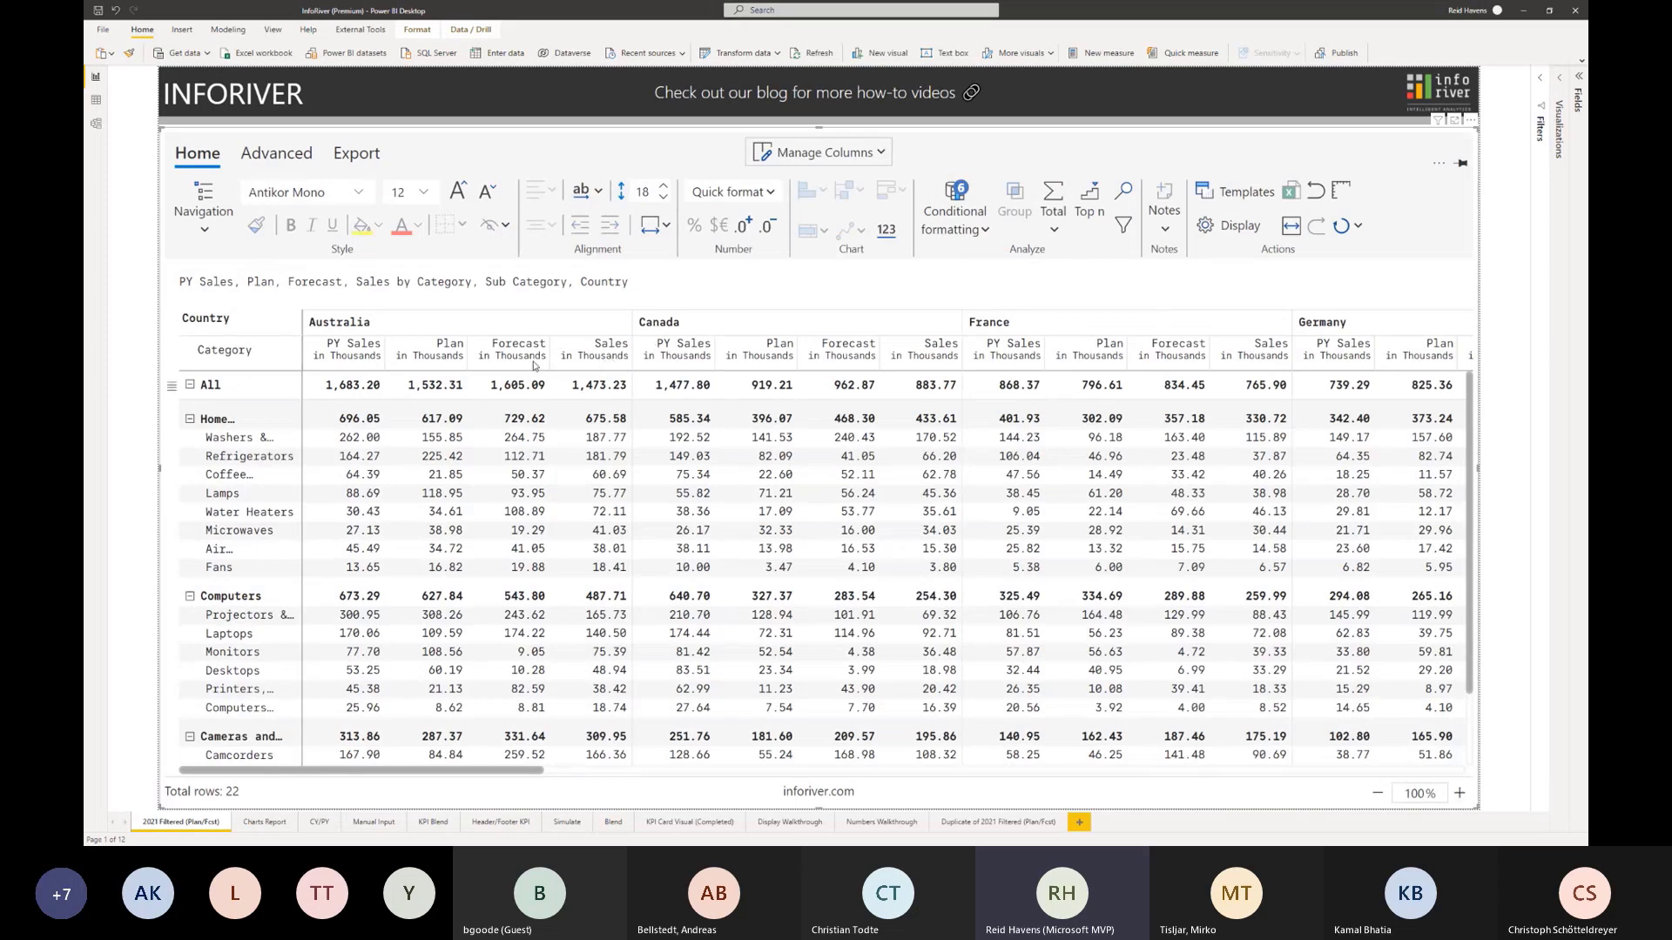
- Select the Forecast and Sales columns under Australia and insert a Sales vs Forecast bullet variance chart from them
left_click(600, 357)
left_click(478, 715, "ctrl")
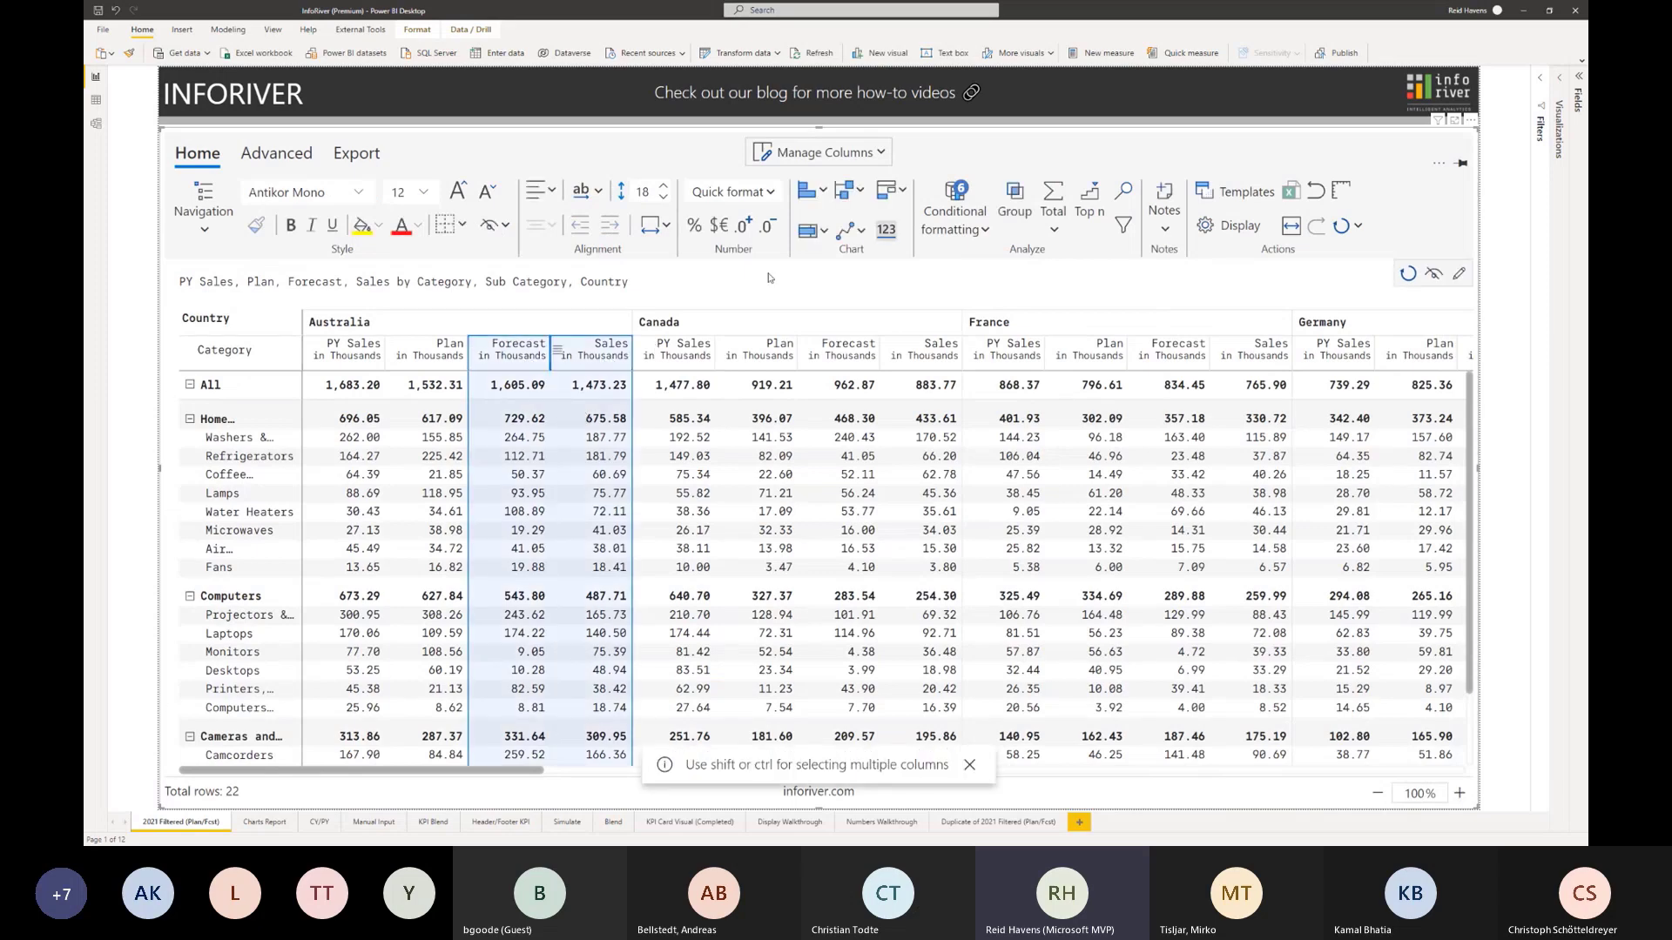
left_click(823, 229)
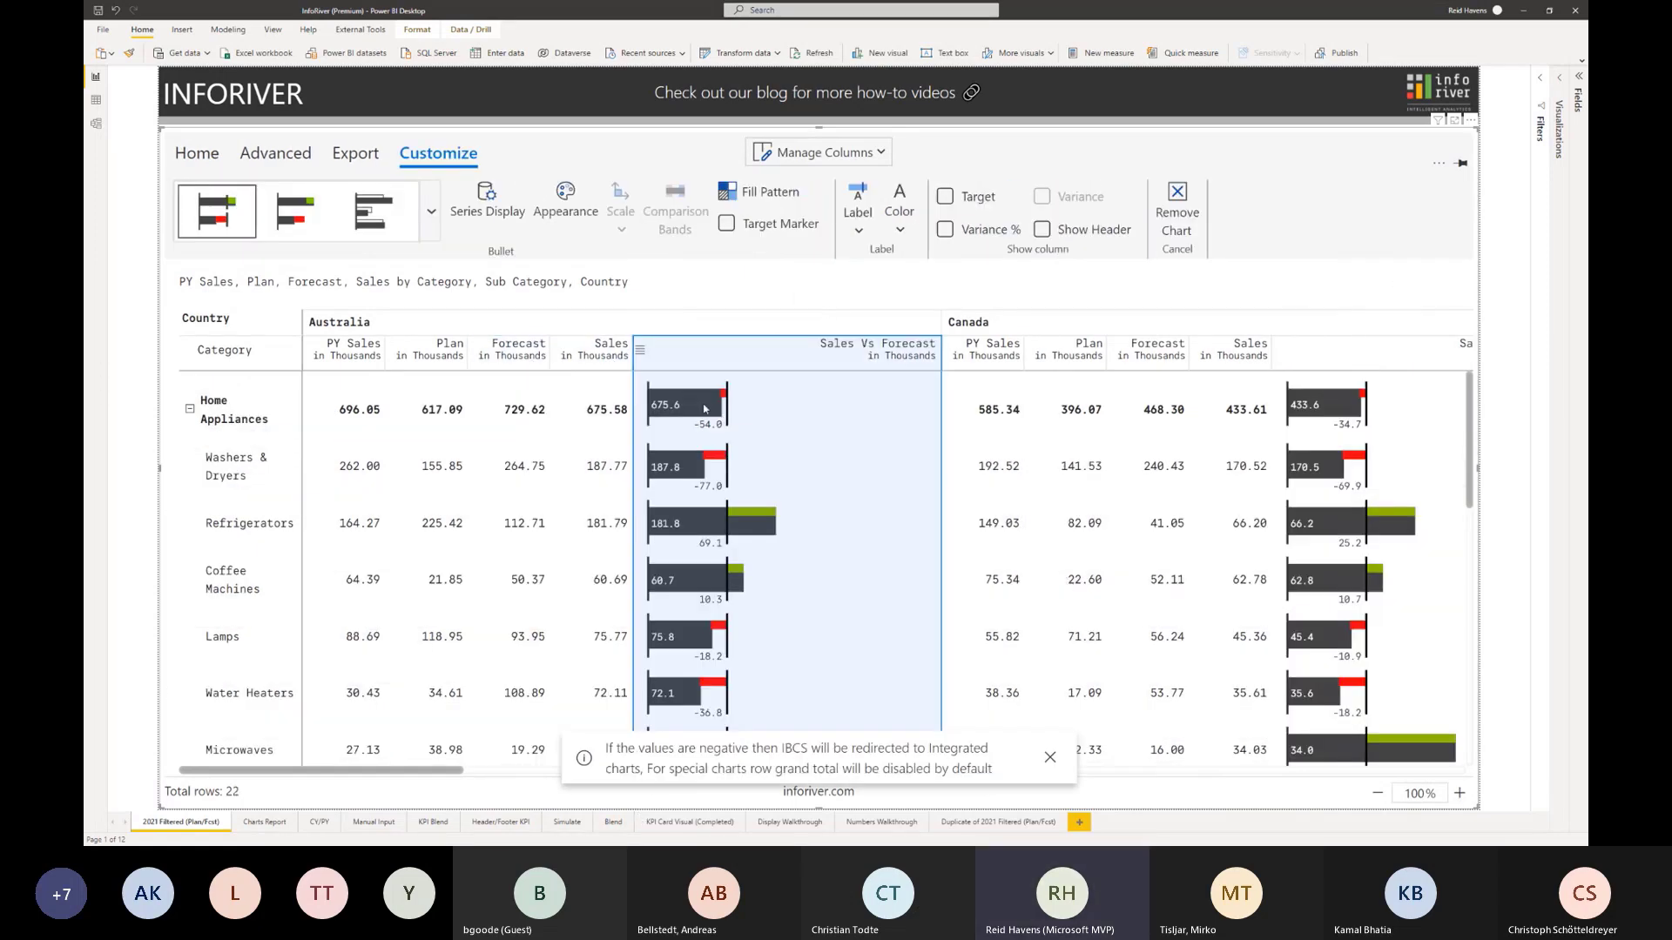
- Examine the Sales vs Forecast chart column and its tooltips across all product categories, dismissing the notice about negative values
scroll(741, 501, "down", 5)
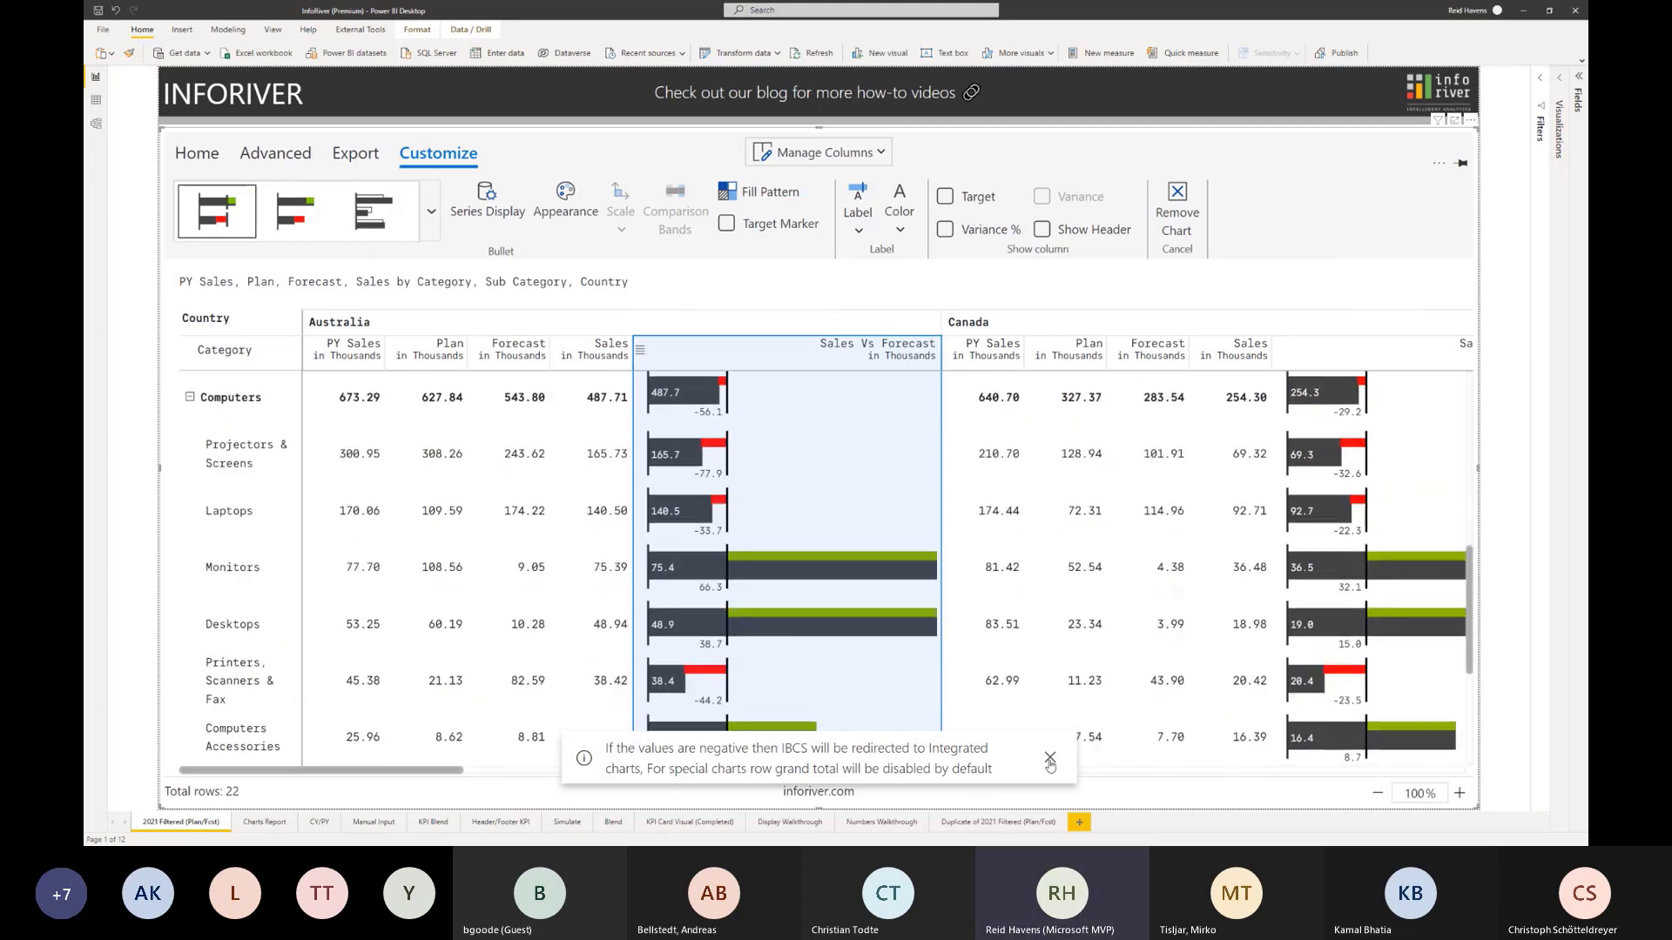
scroll(844, 657, "up", 1)
scroll(785, 625, "down", 5)
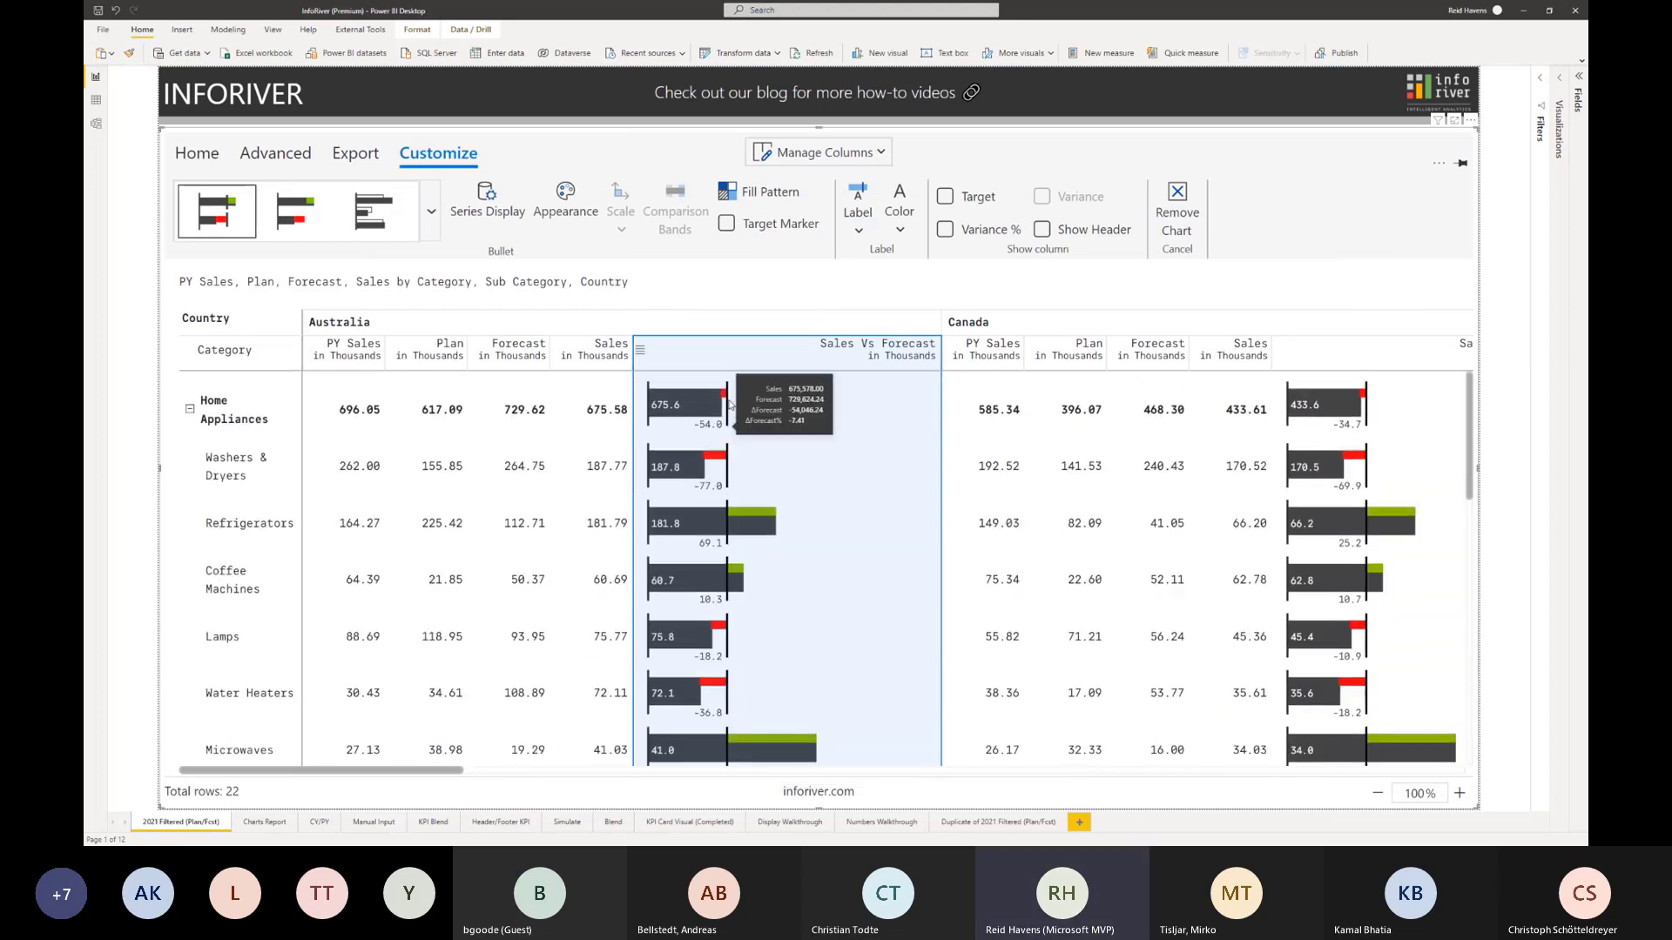
scroll(725, 514, "down", 3)
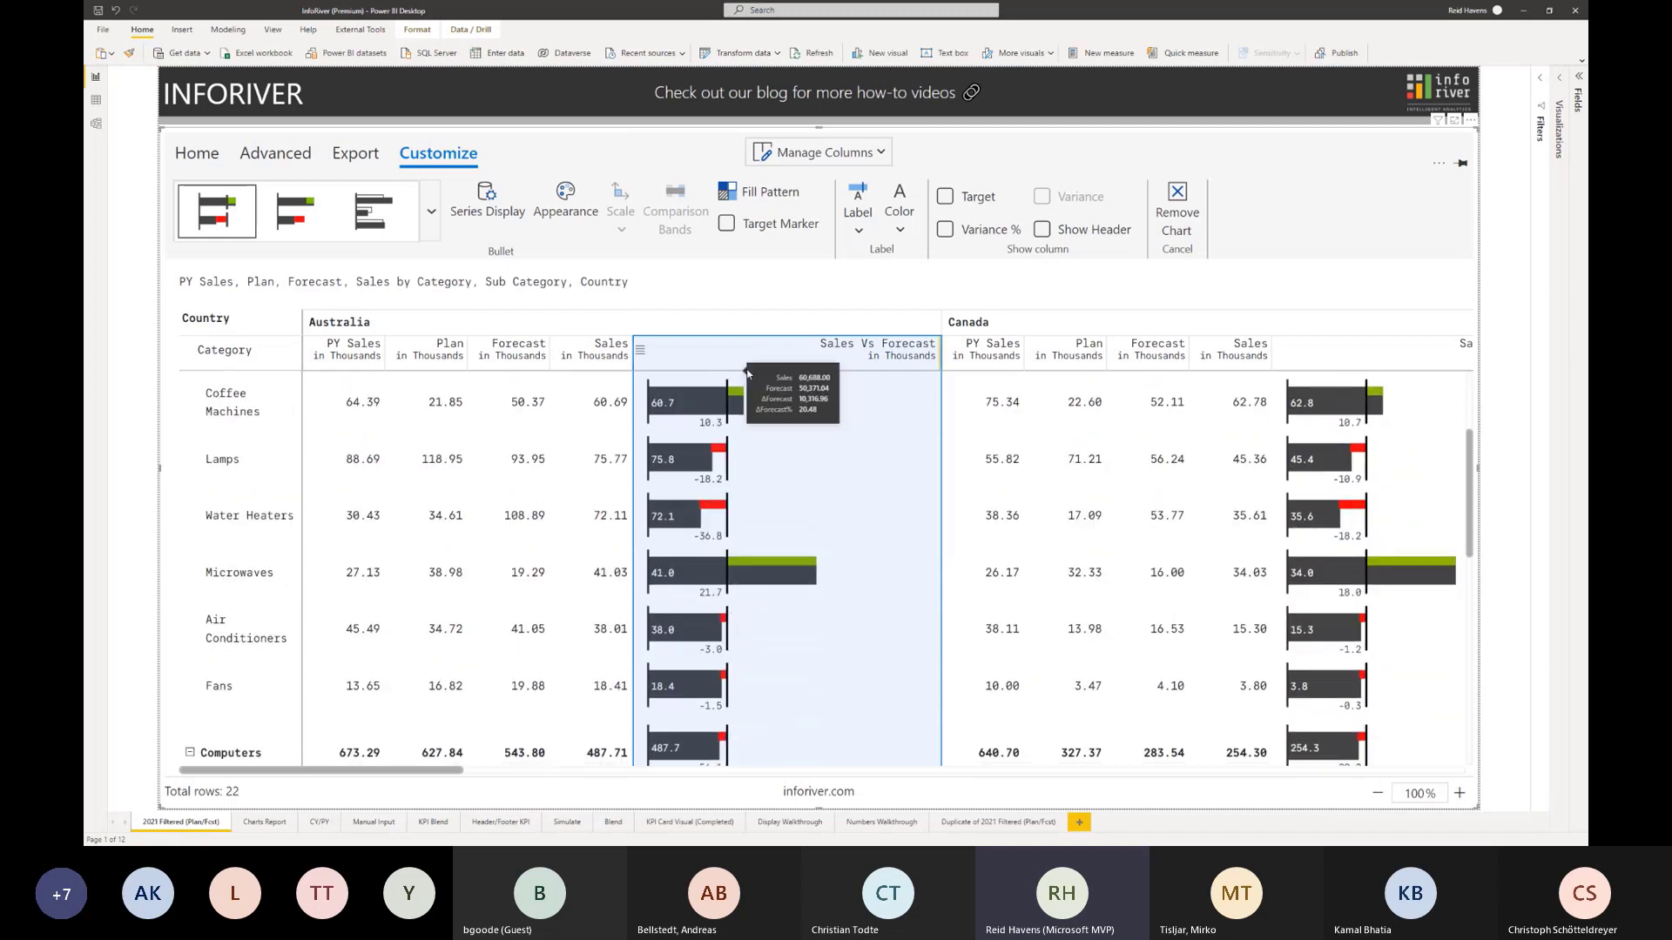
scroll(734, 556, "down", 4)
scroll(736, 560, "down", 2)
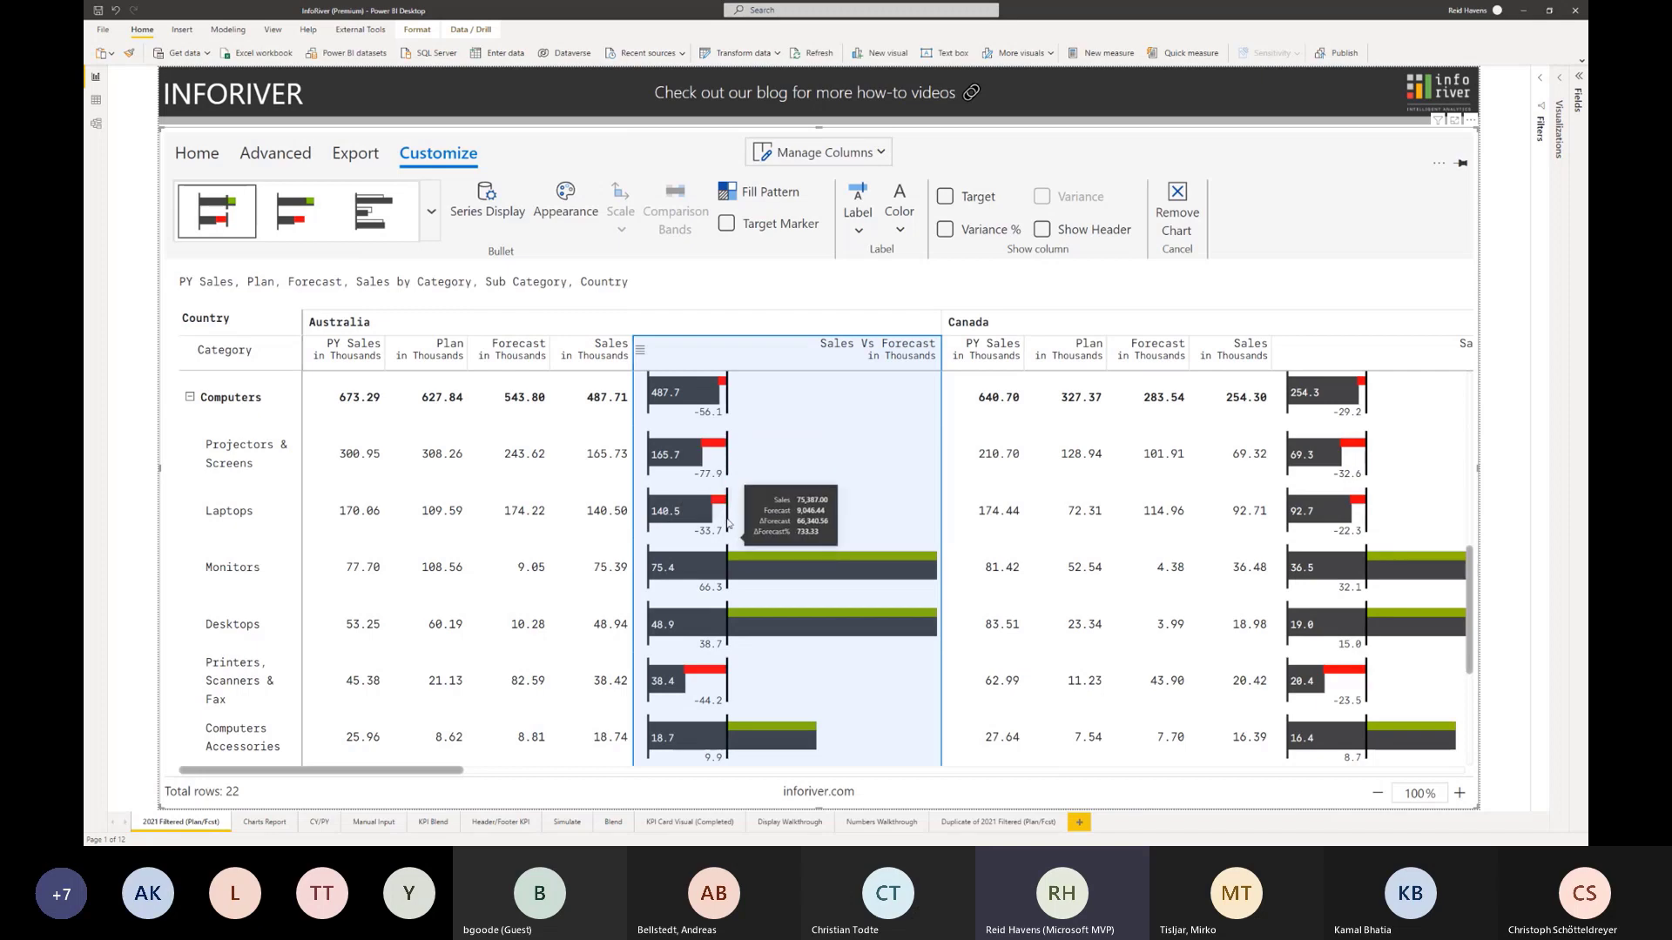
scroll(762, 522, "down", 3)
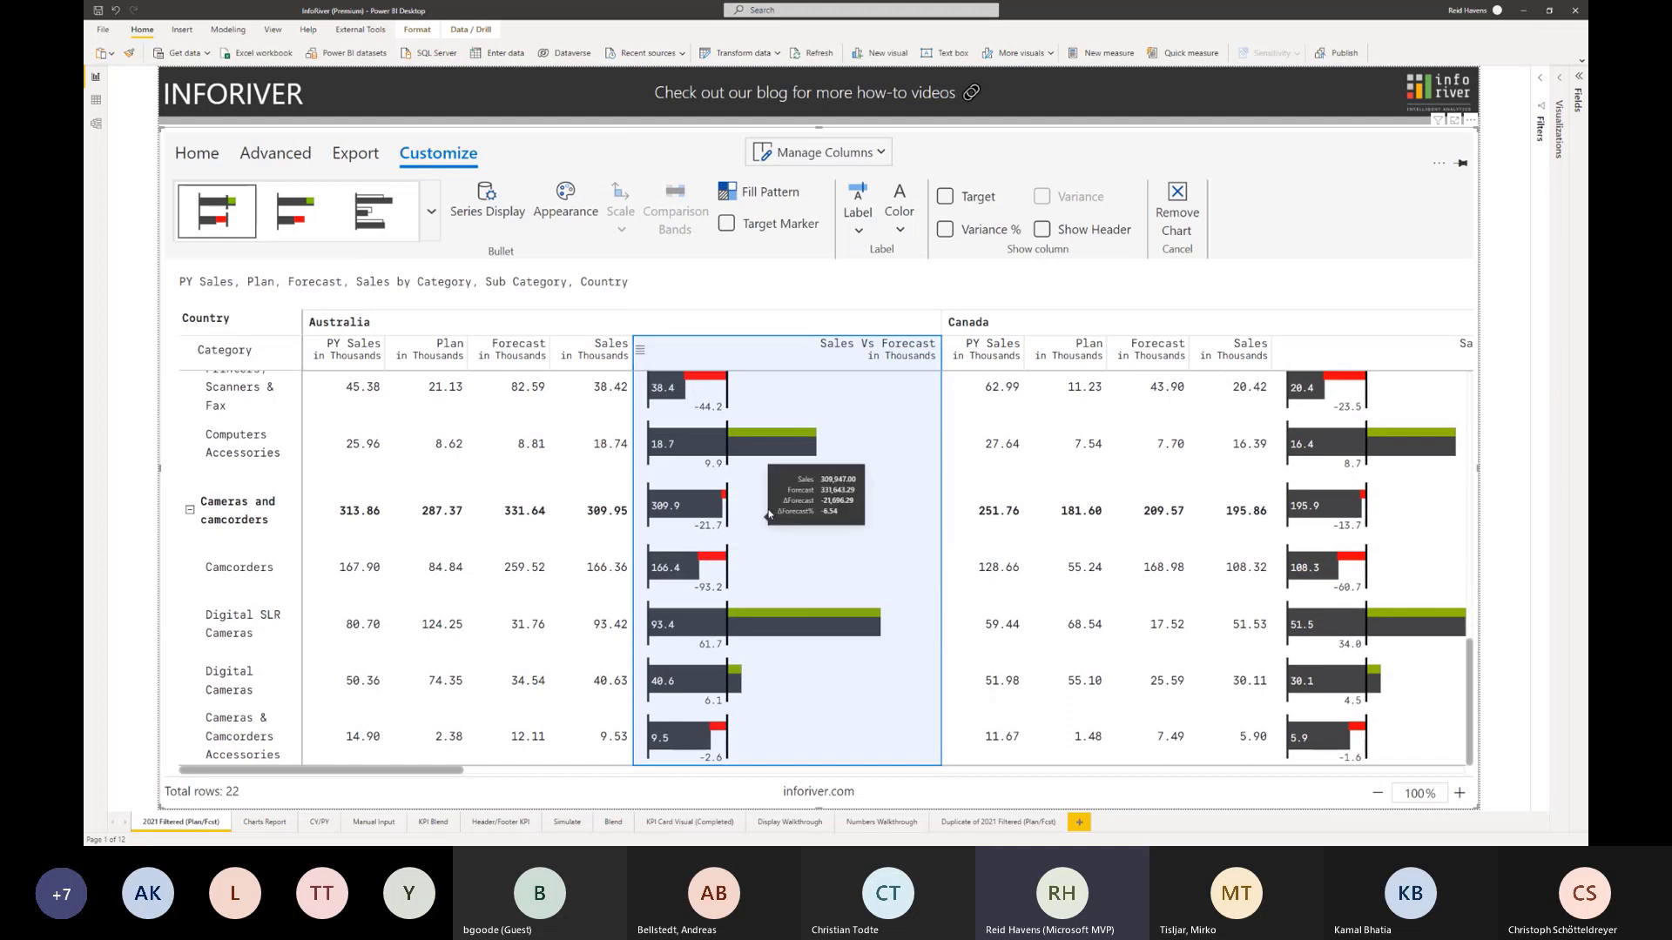
scroll(766, 505, "up", 5)
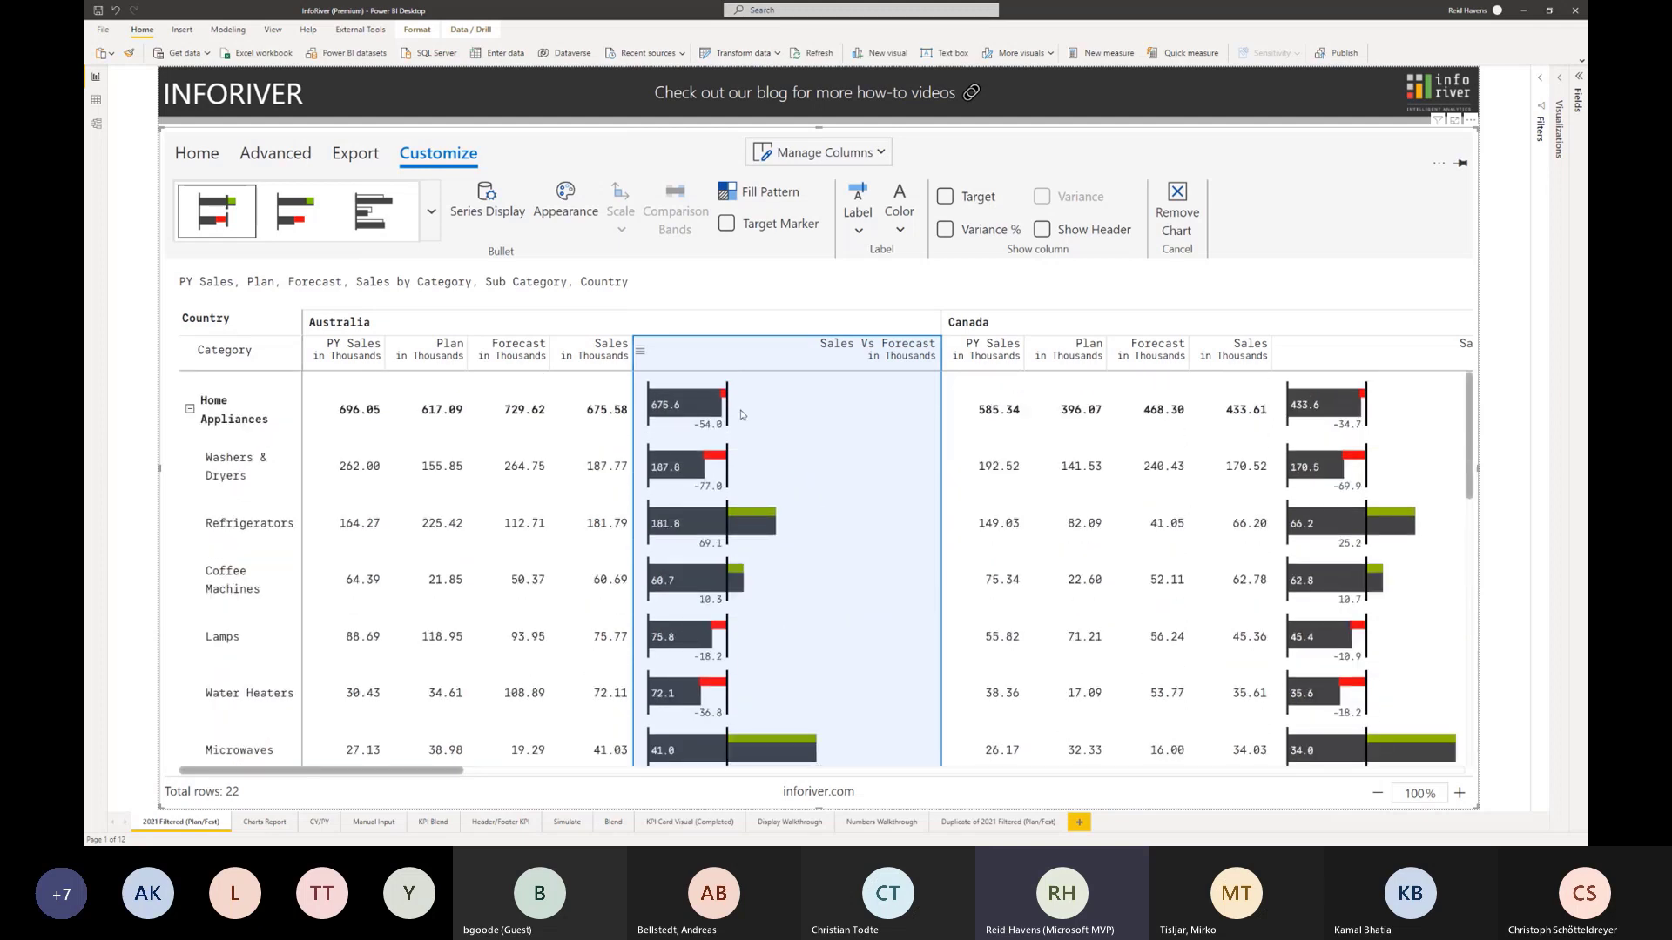
- Try the IBCS-certified Performance templates T01, T02 and T03 in turn on the Inforiver matrix
mouse_move(739, 415)
left_click(209, 153)
left_click(1230, 193)
scroll(1304, 597, "down", 1)
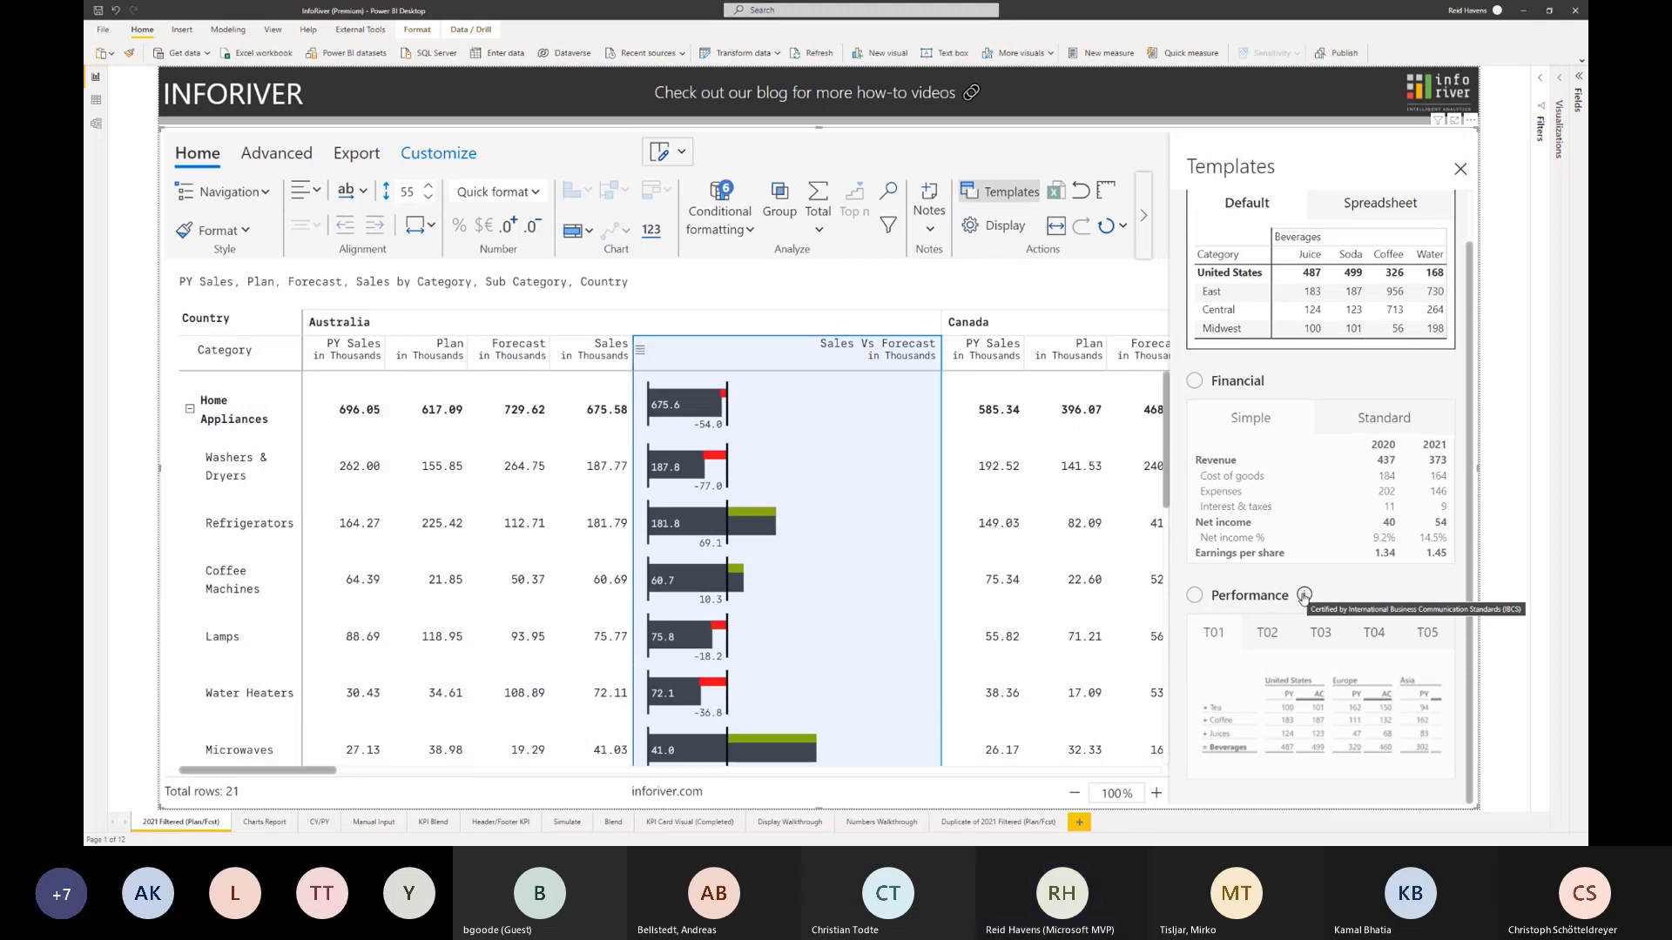
left_click(1215, 632)
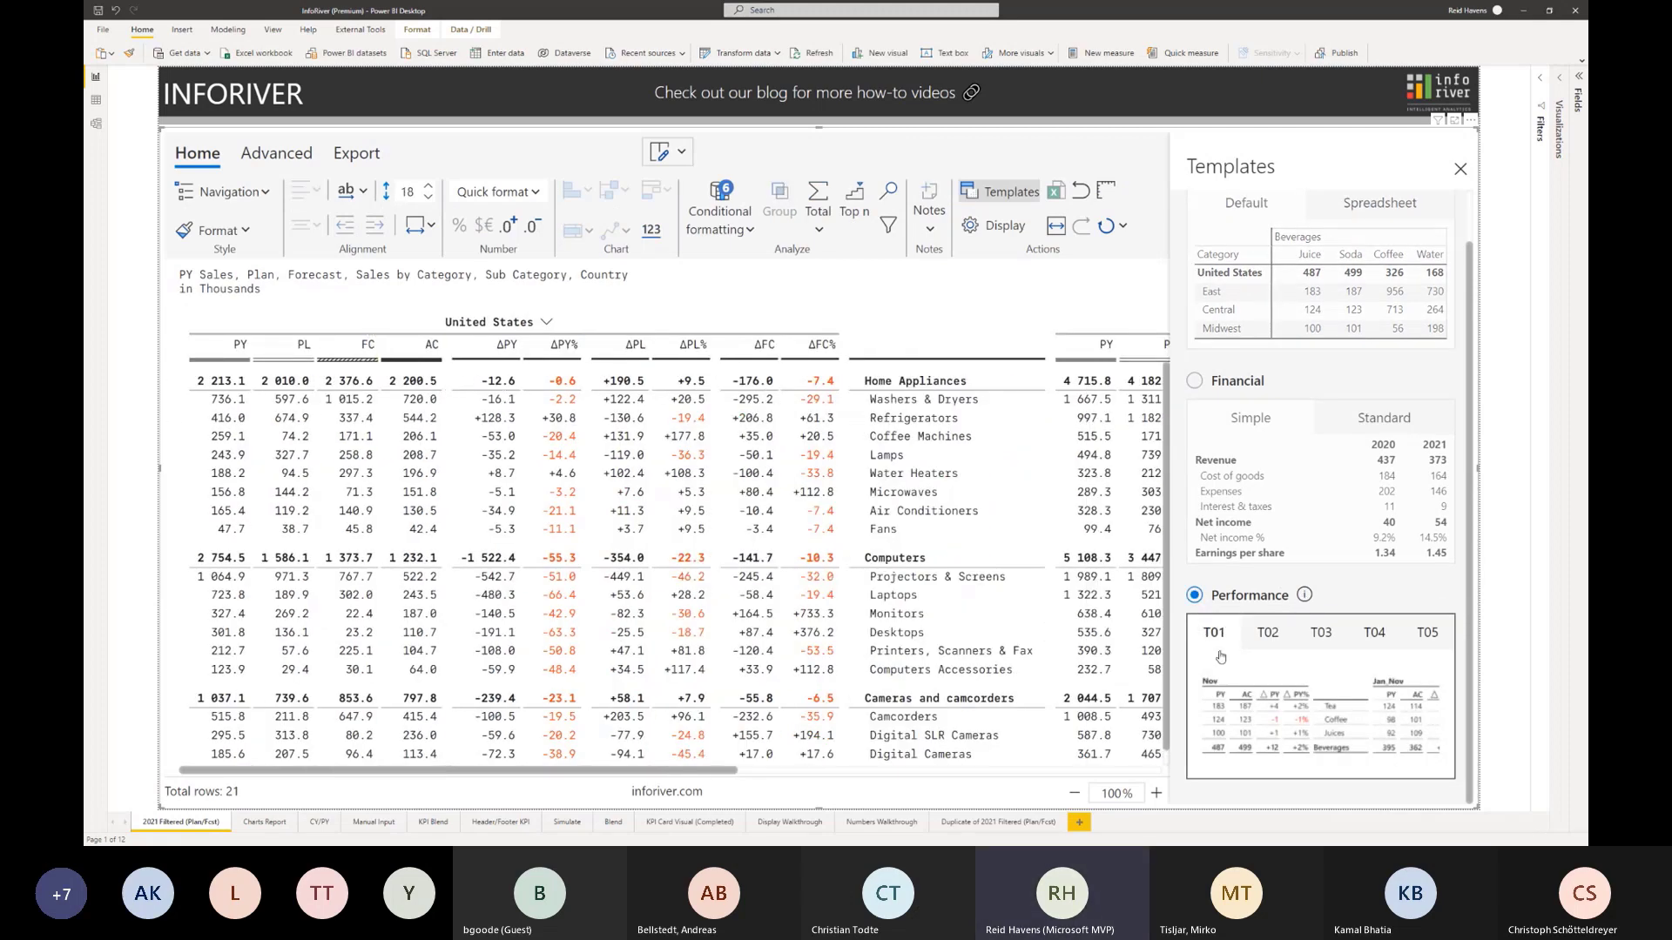
left_click(1276, 637)
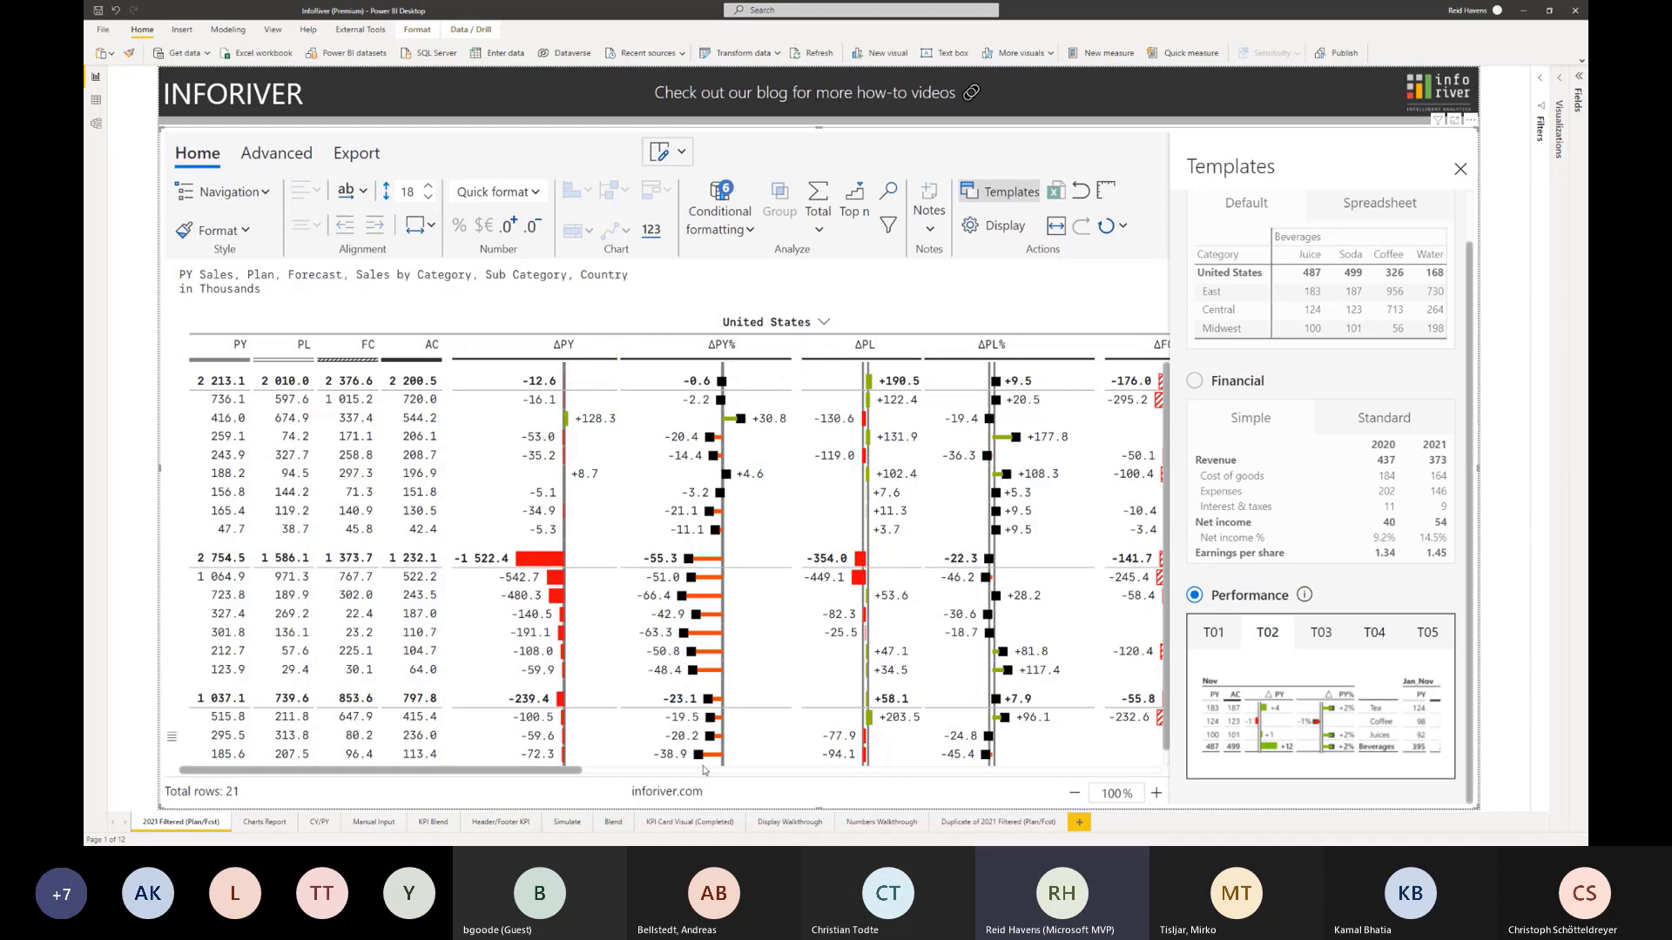
mouse_move(556, 771)
left_mouse_down()
mouse_move(578, 772)
mouse_move(541, 771)
left_mouse_up()
left_click(1345, 637)
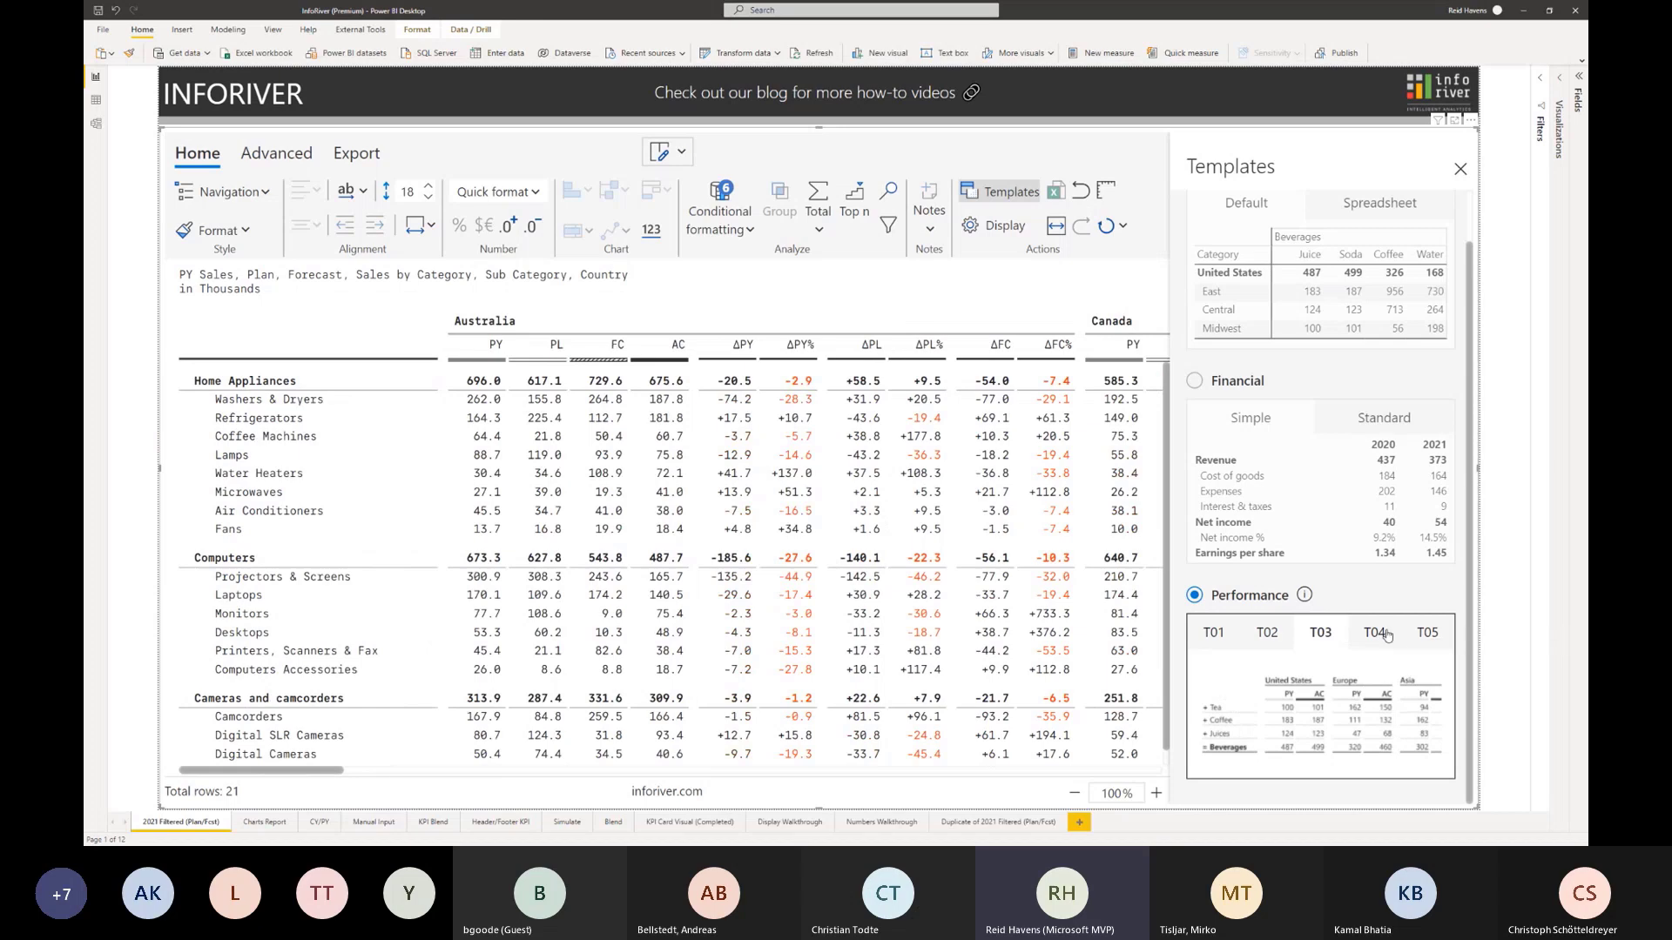
- Apply the Performance template T04 to the Inforiver matrix, trying T05 for comparison, and close the template list
left_click(1386, 634)
left_click(1424, 640)
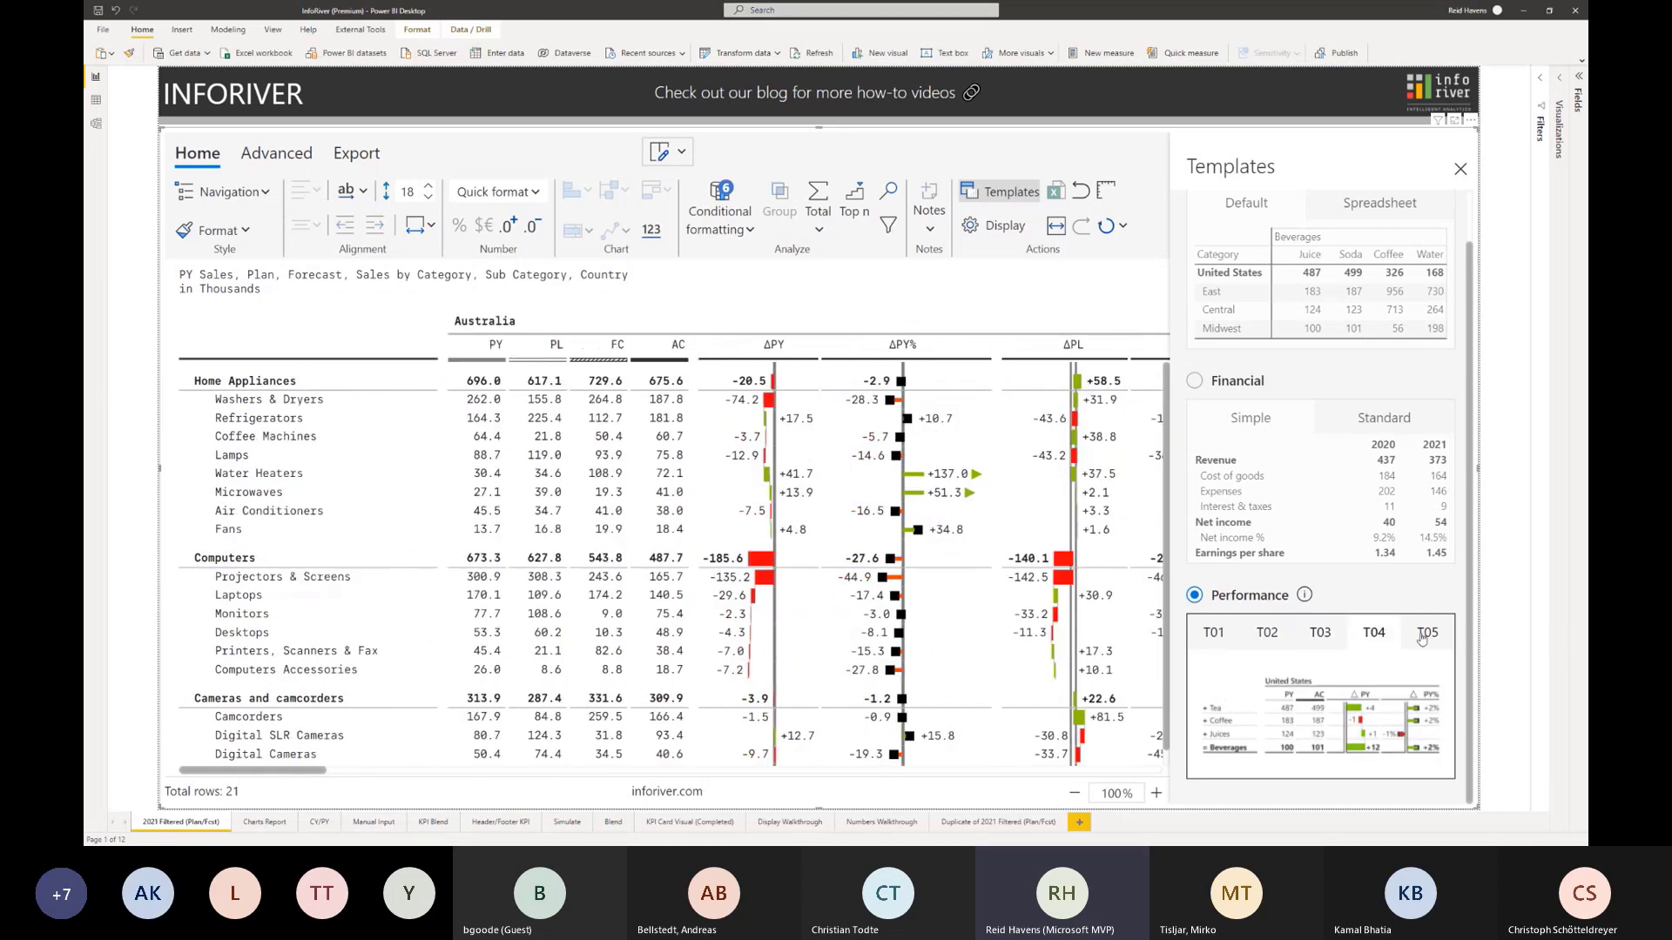
left_click(1389, 643)
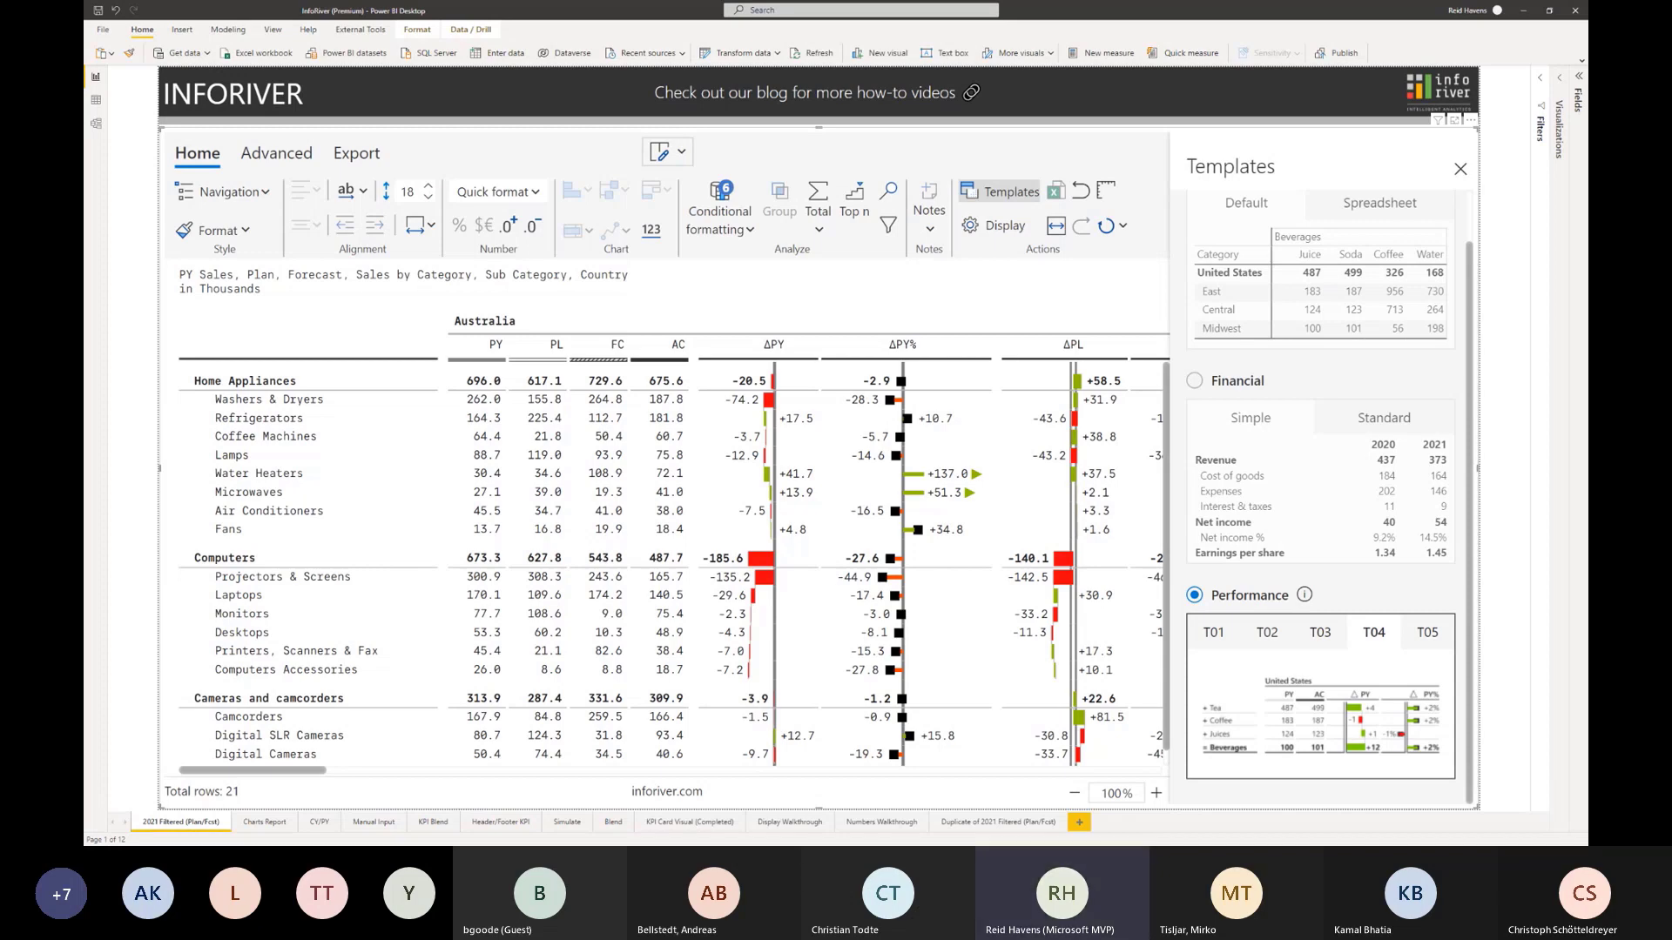
key("alt+Tab")
key("alt+Tab")
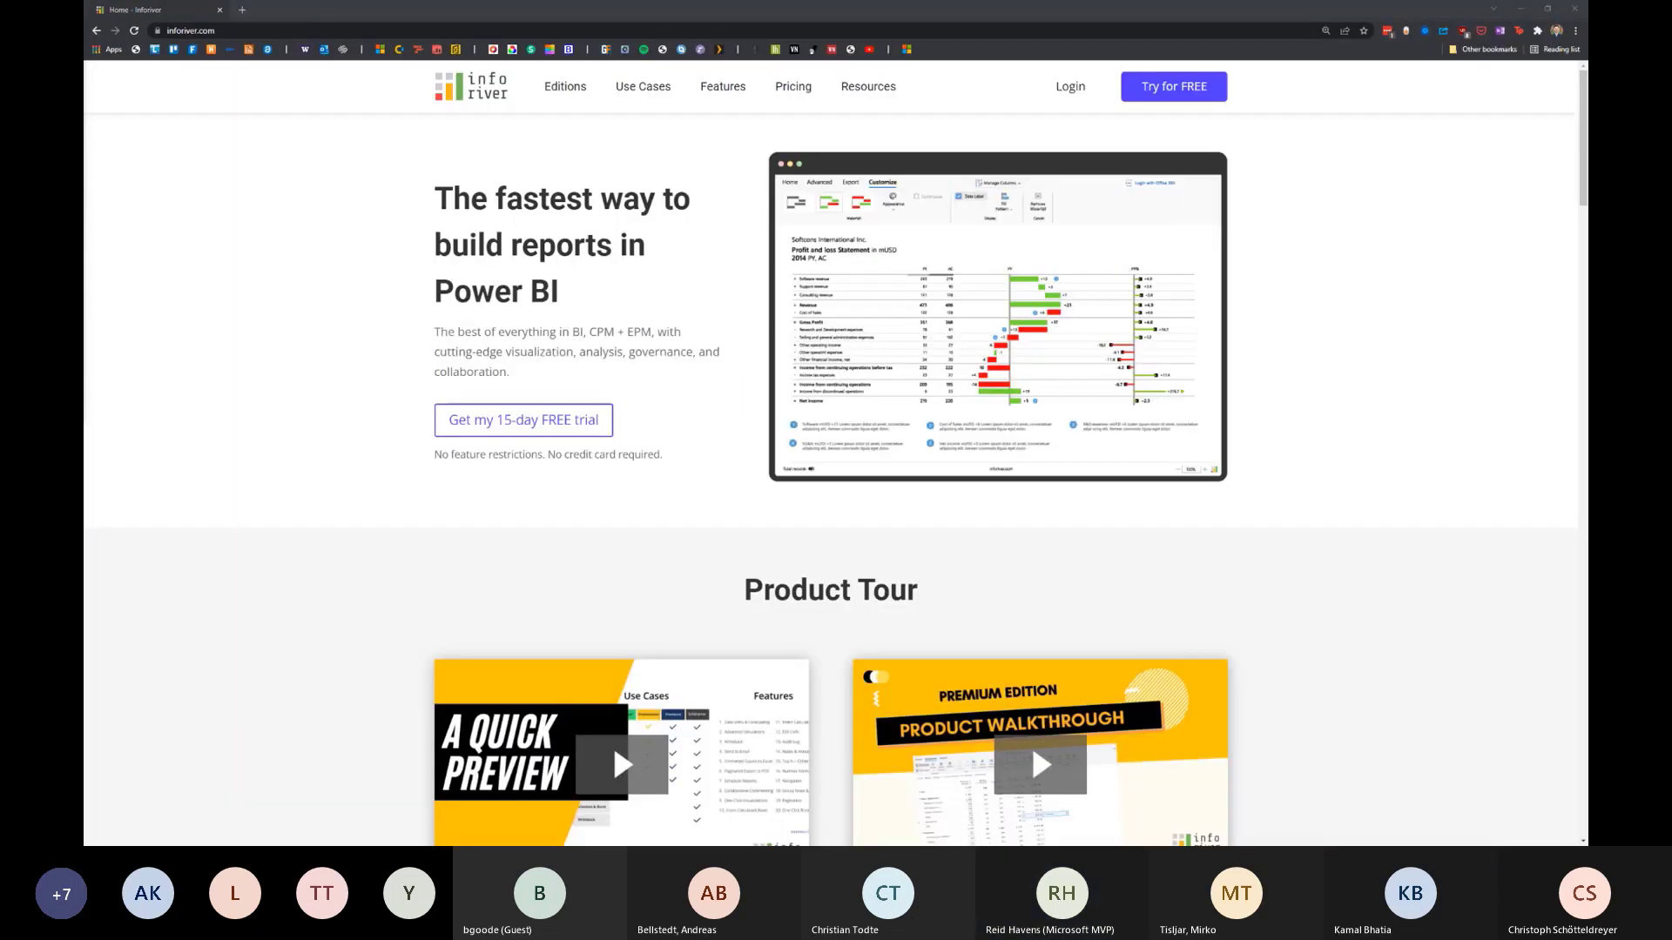
key("alt+Tab")
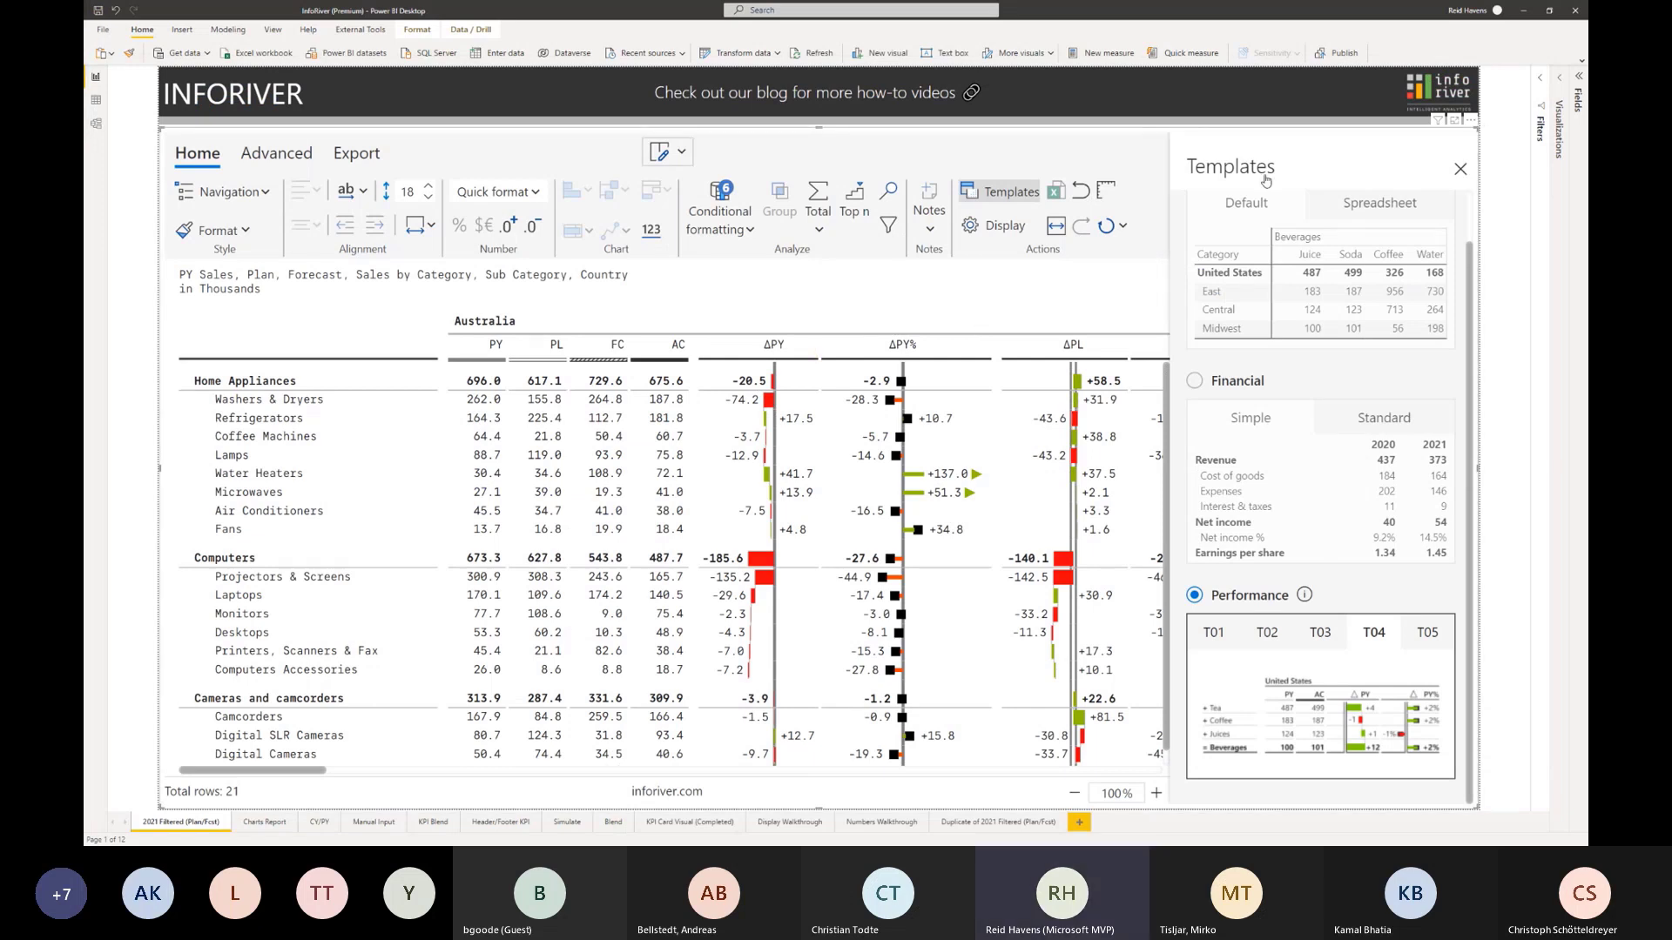
left_click(1461, 168)
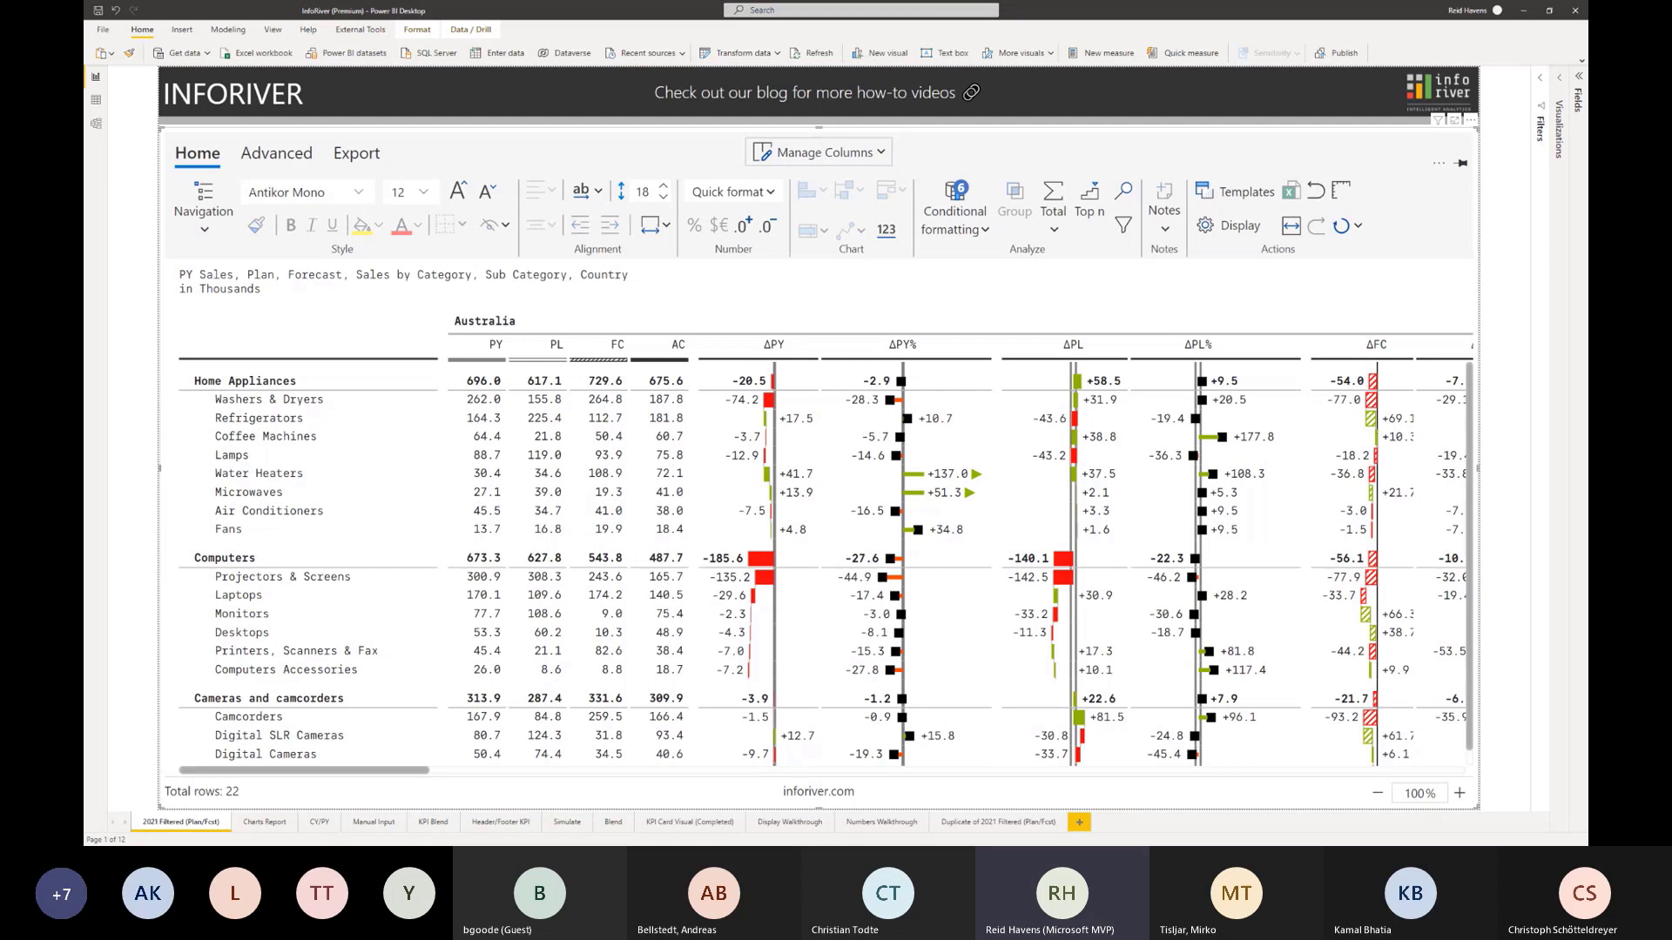
- Switch to the browser and read the Microsoft Power BI Blog article on Inforiver through its editions and key use cases, then return to Power BI
left_click_drag(86, 453, 523, 2)
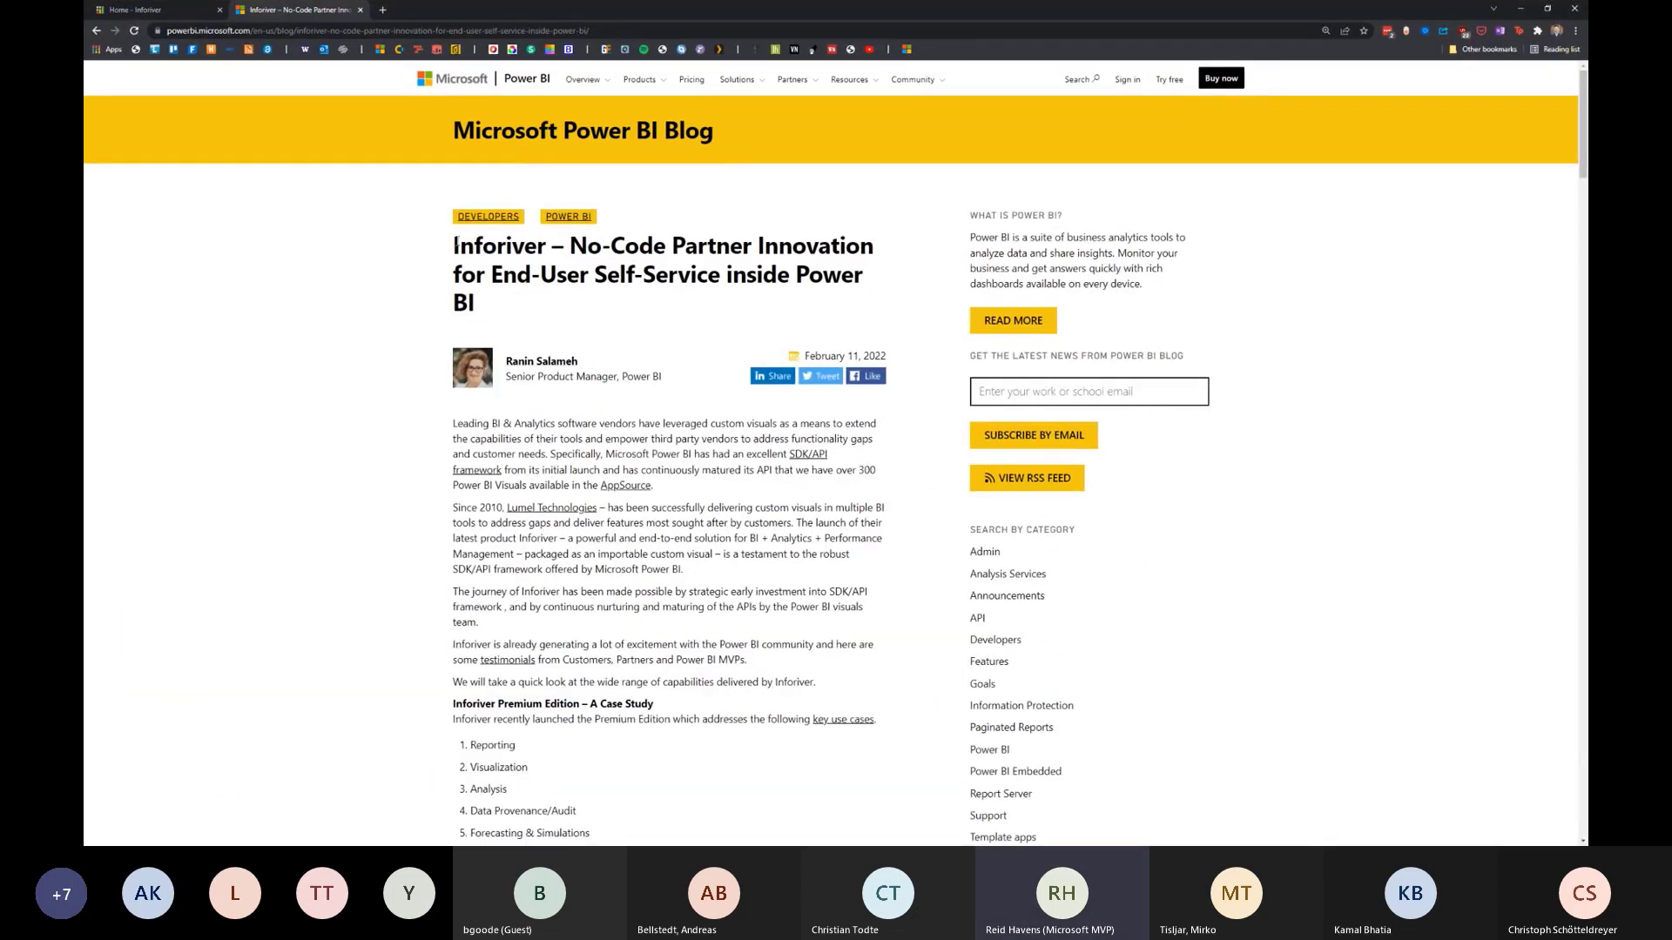
left_click_drag(455, 245, 494, 302)
left_click(494, 310)
scroll(654, 321, "down", 2)
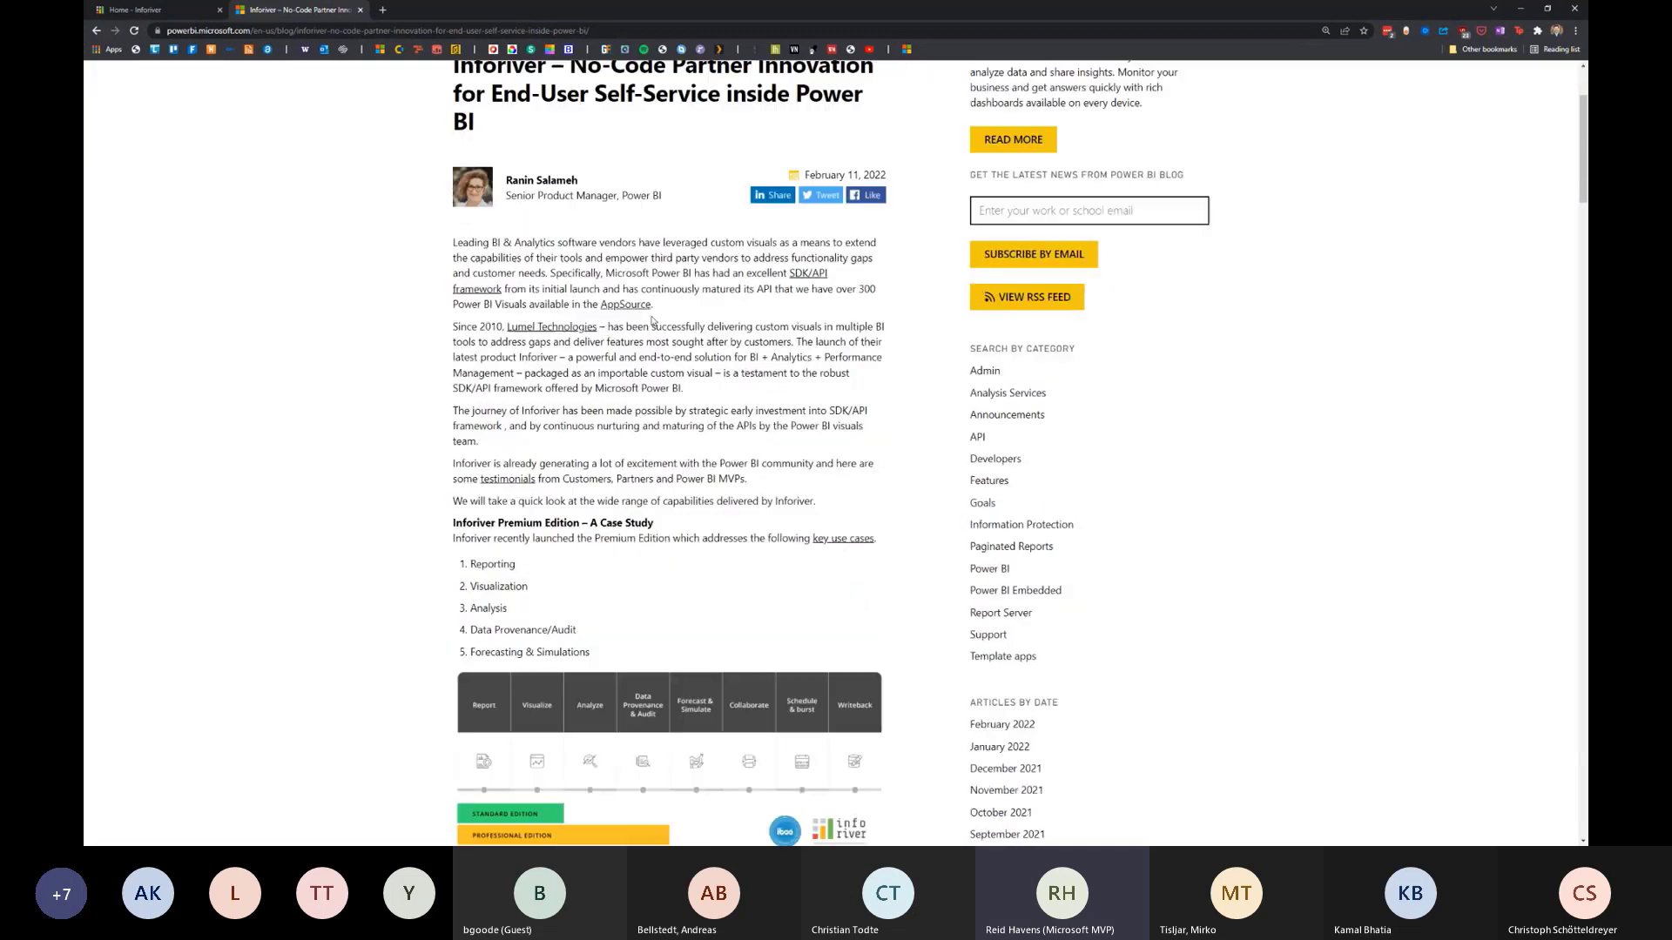
scroll(652, 321, "down", 2)
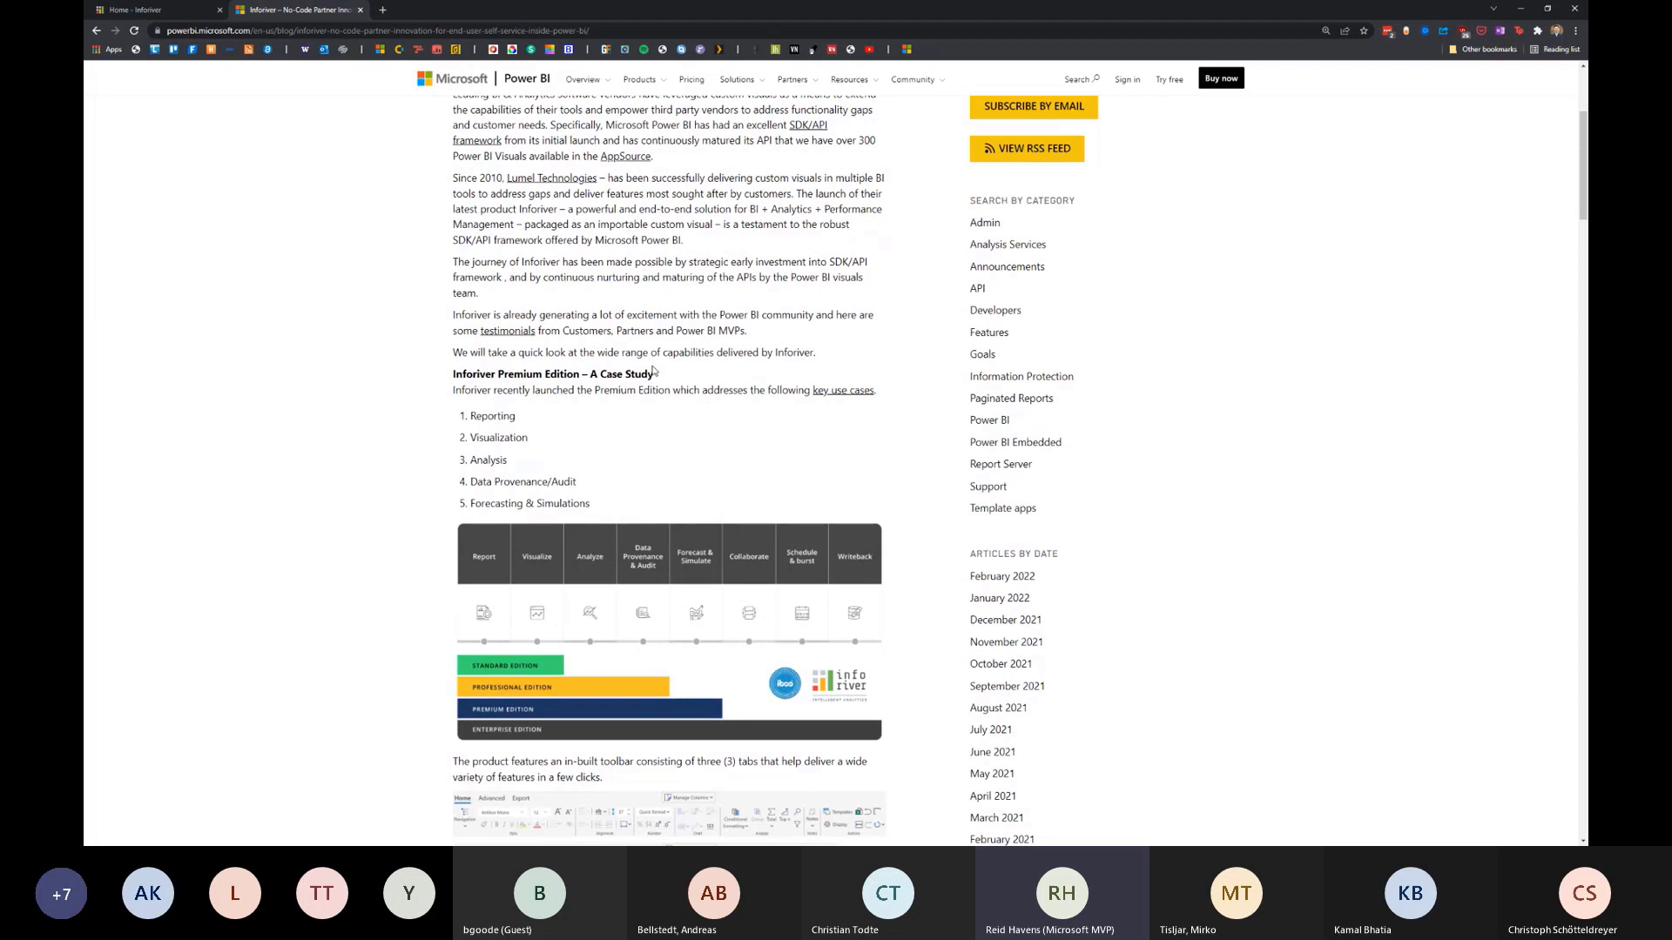
scroll(687, 405, "up", 4)
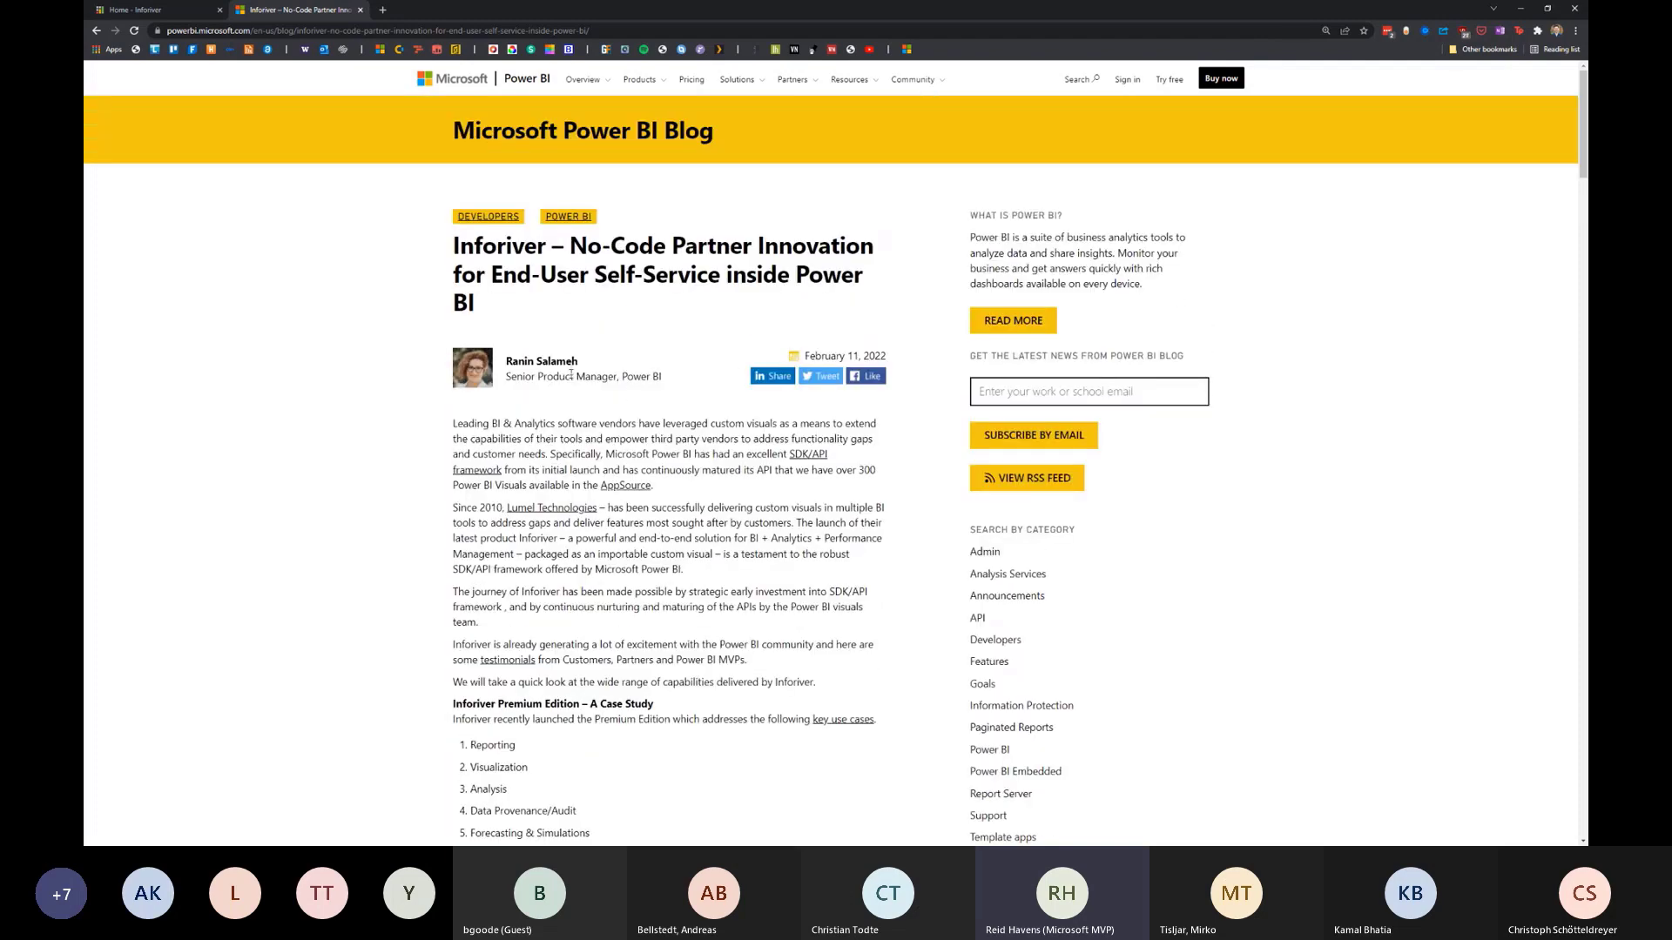
scroll(732, 426, "down", 10)
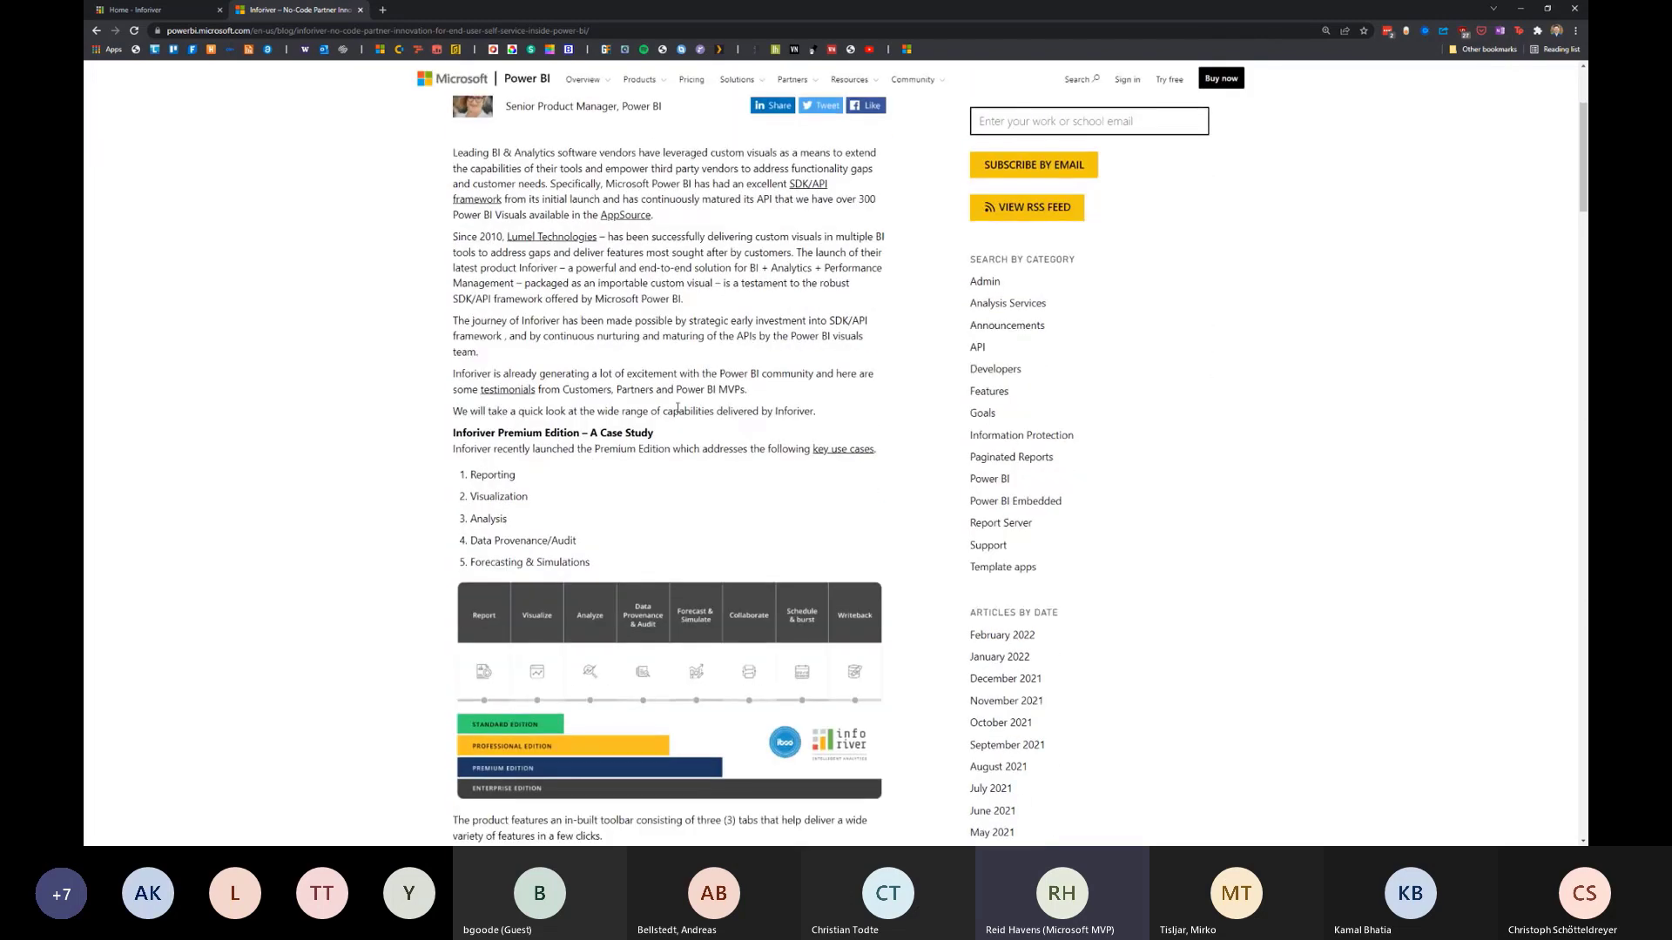
scroll(732, 425, "down", 1)
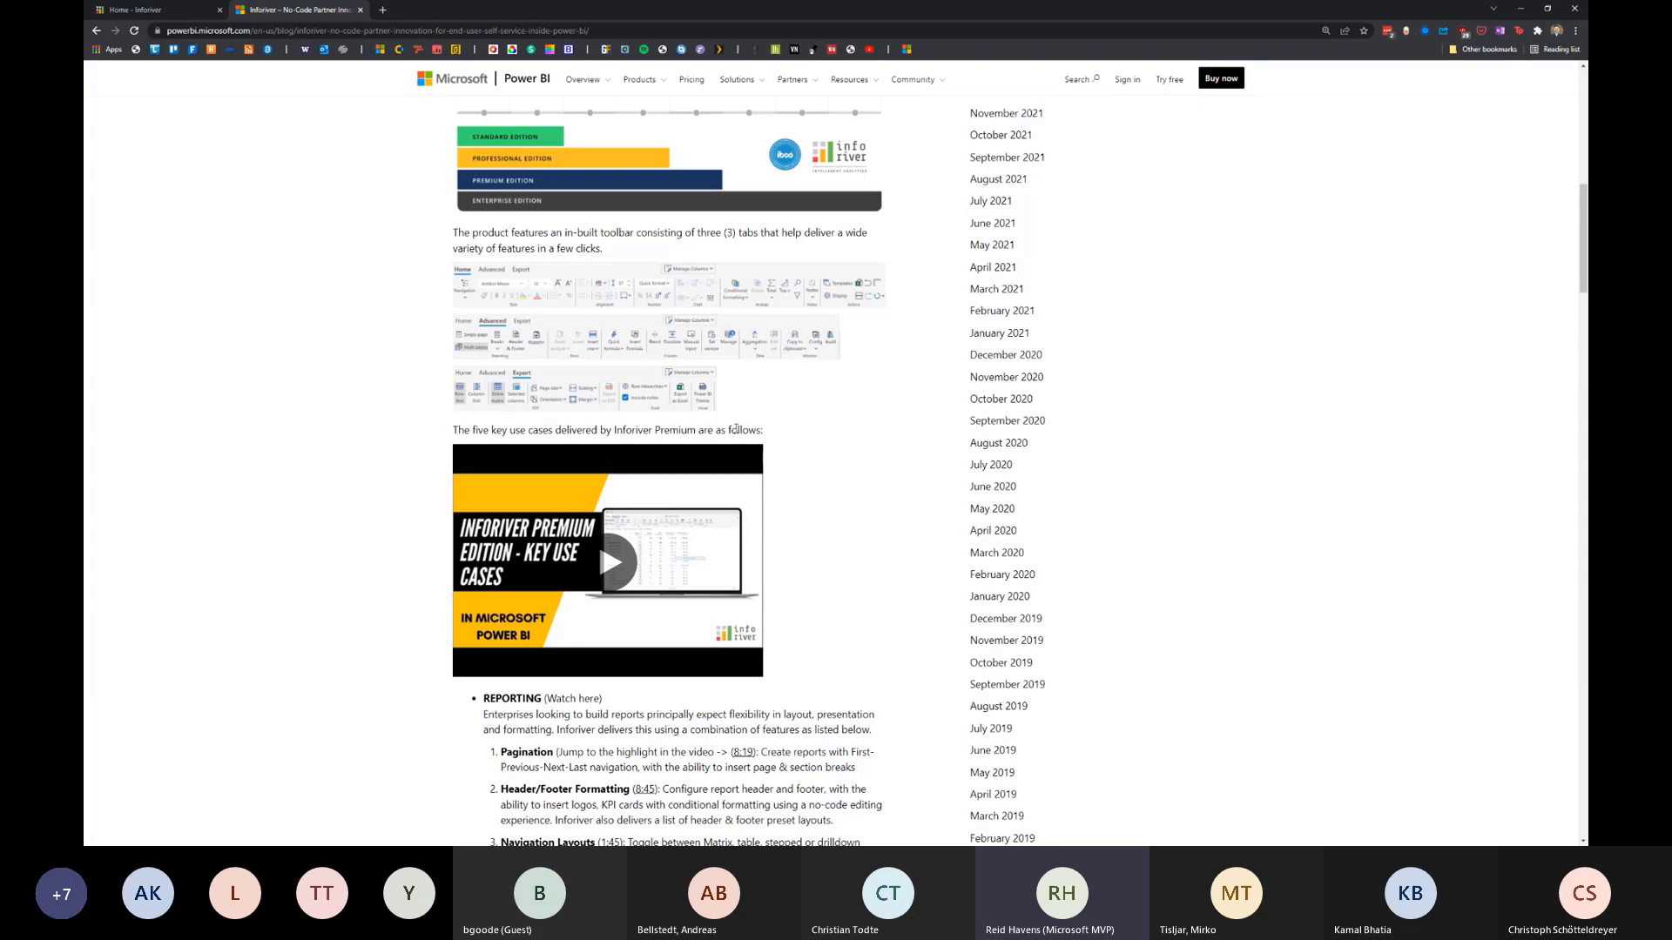
scroll(736, 428, "down", 10)
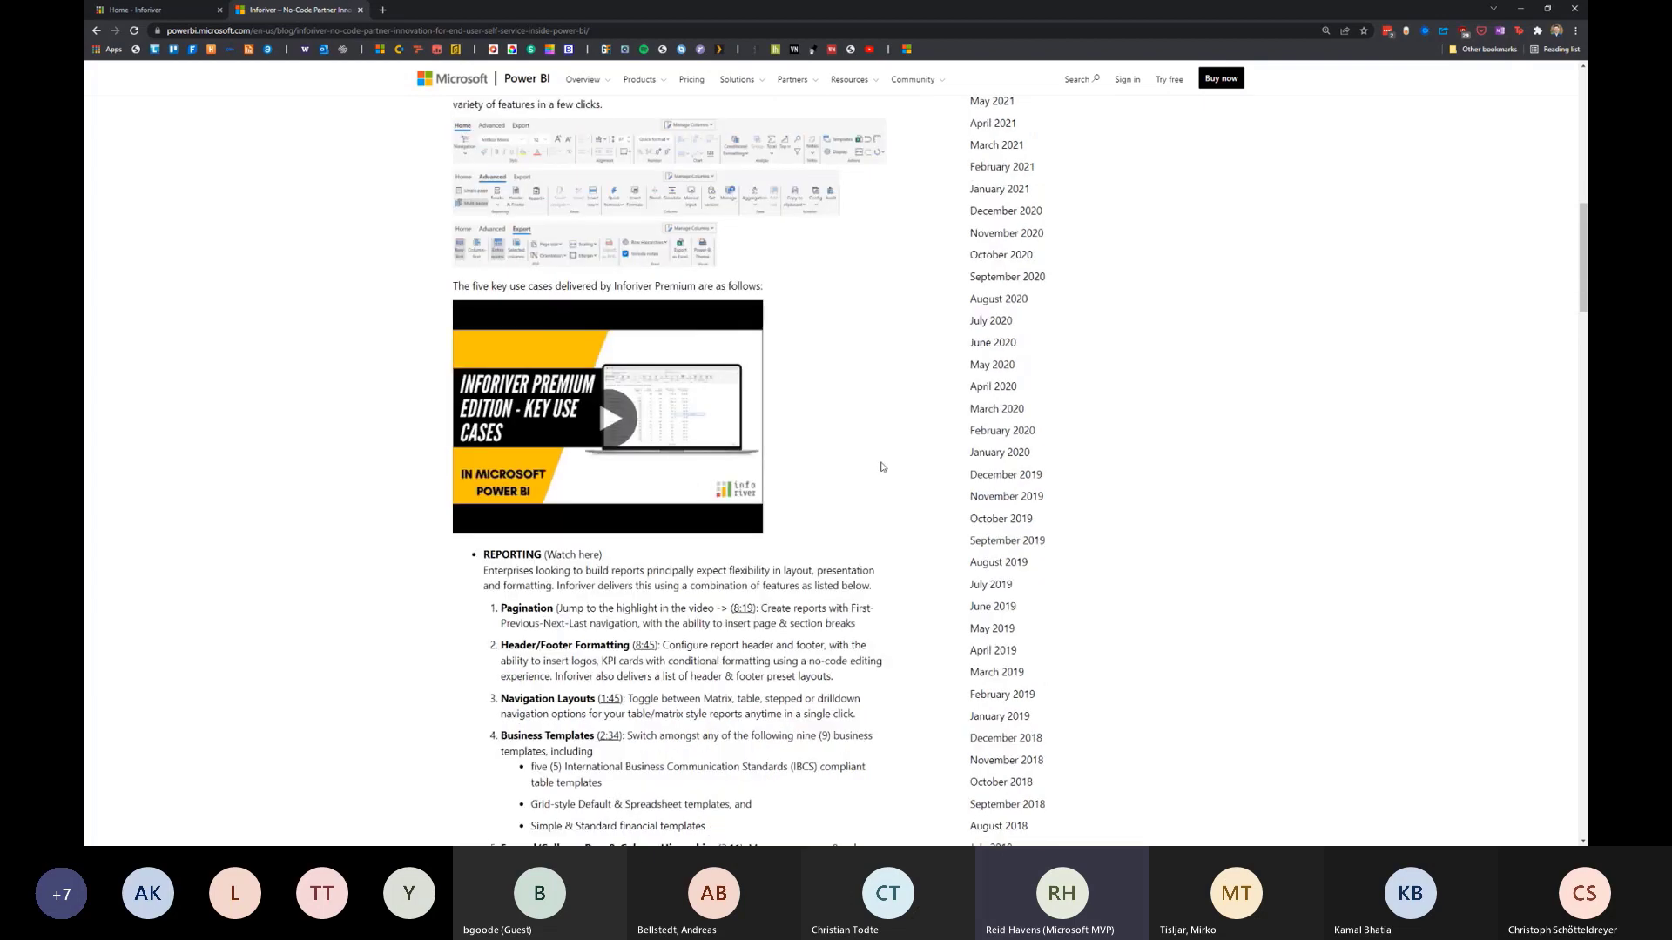
scroll(827, 414, "down", 3)
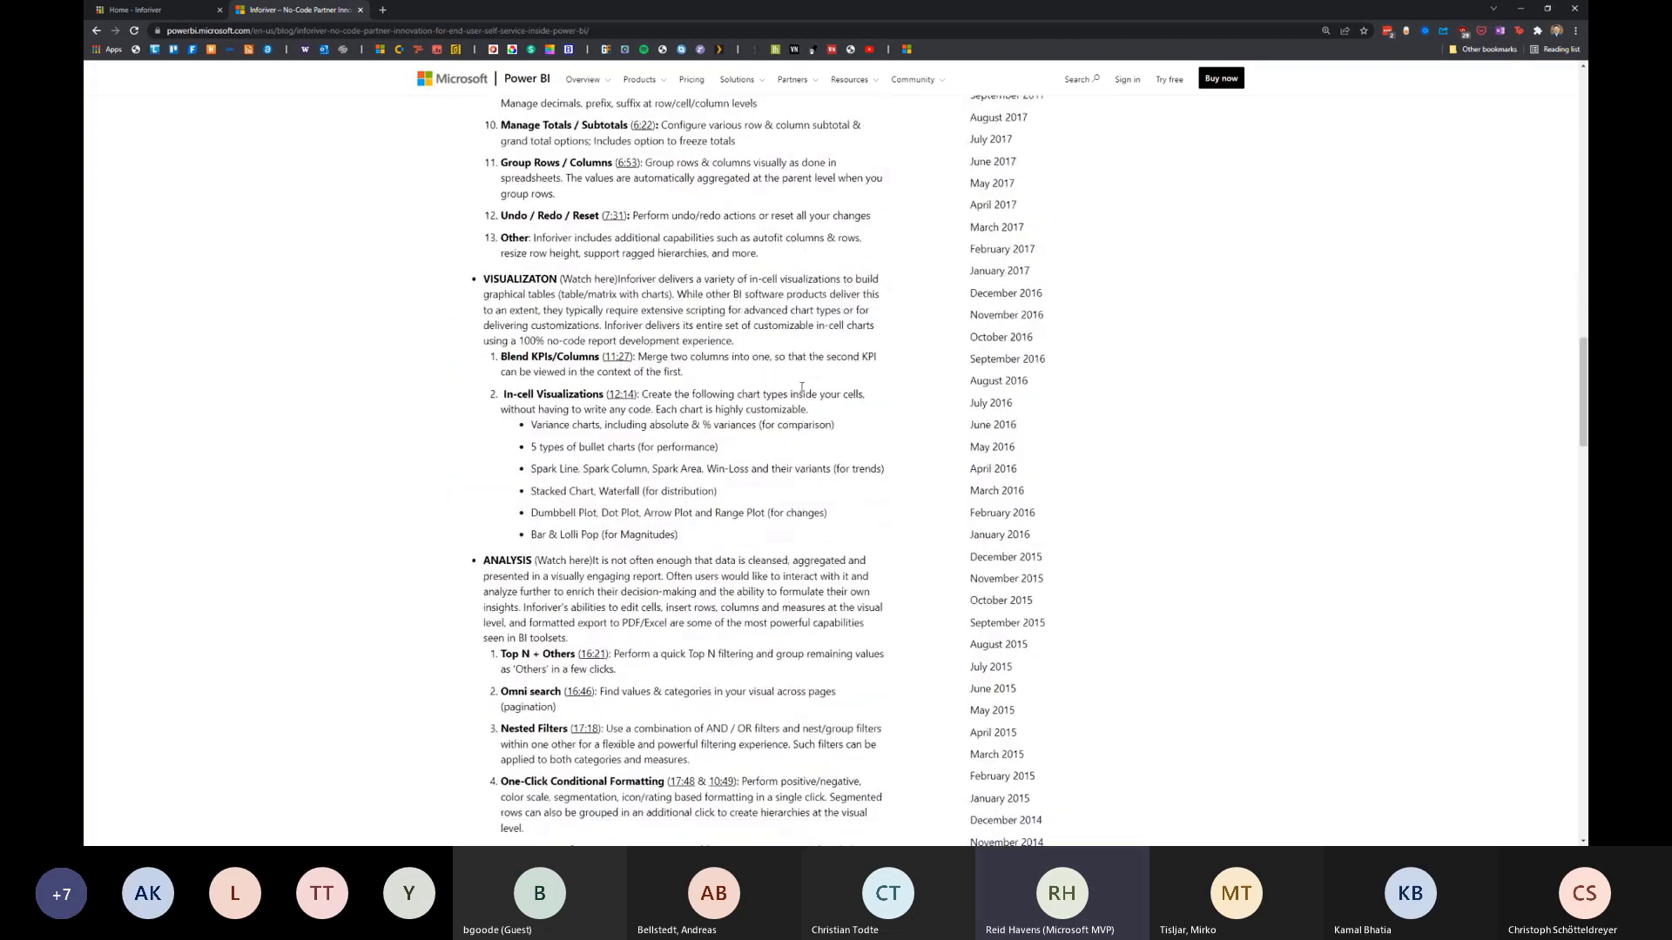
left_click(1517, 8)
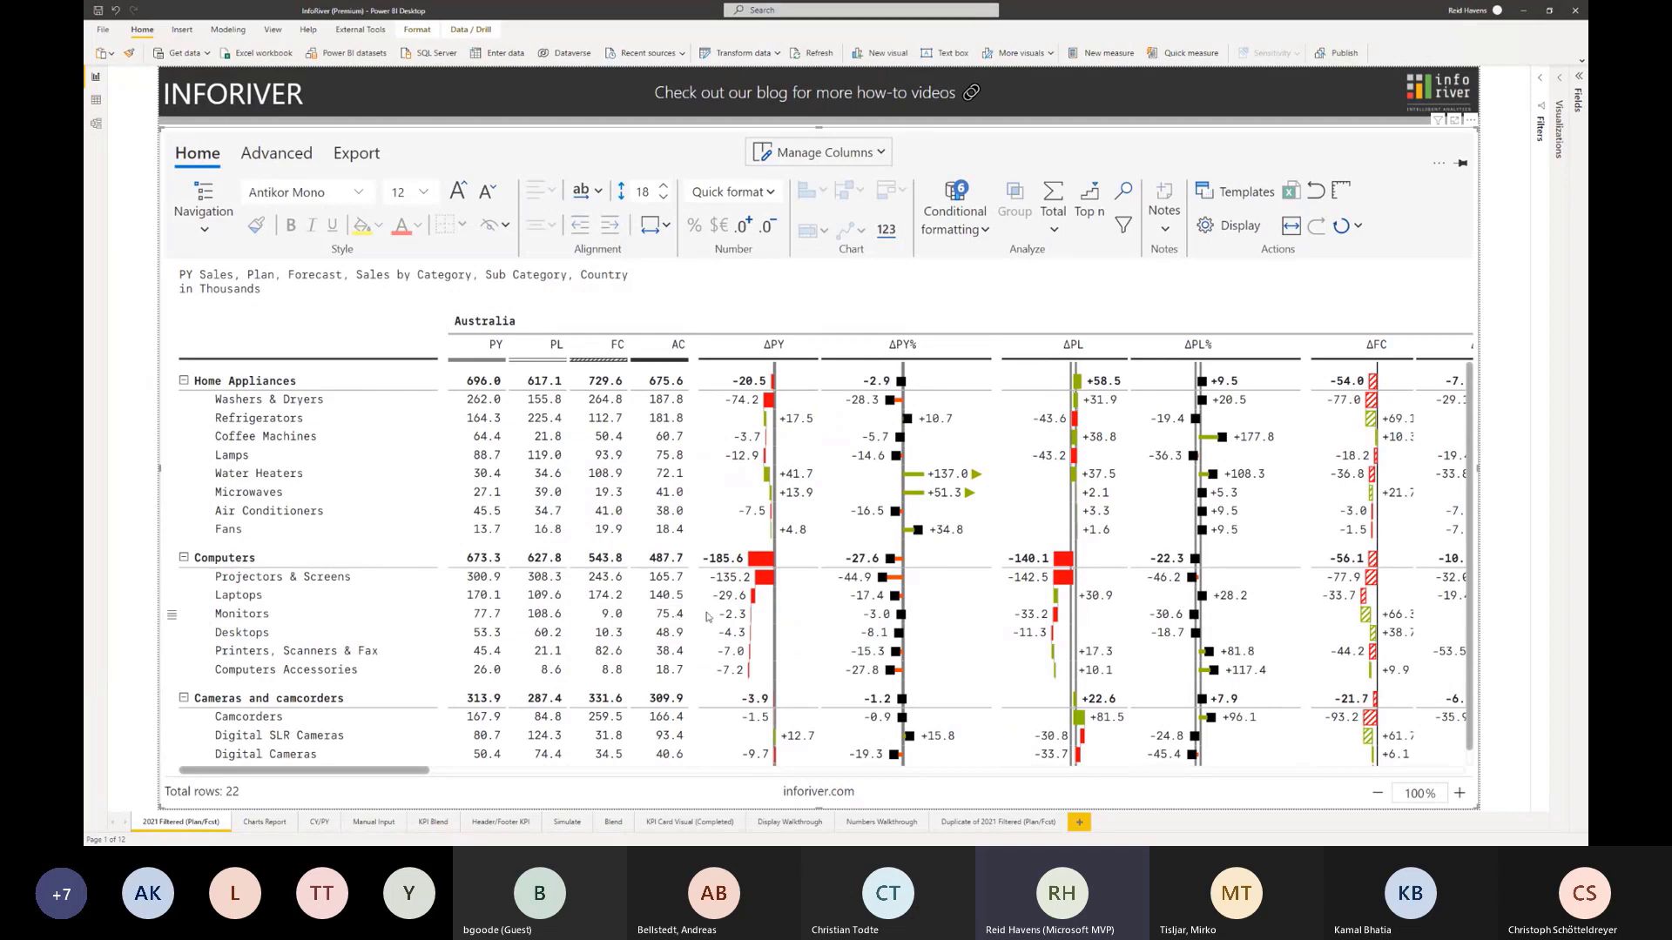
- Examine the matrix's variance columns from Australia to Canada, along with the visual's field assignments and managed column list
left_click_drag(416, 772, 527, 782)
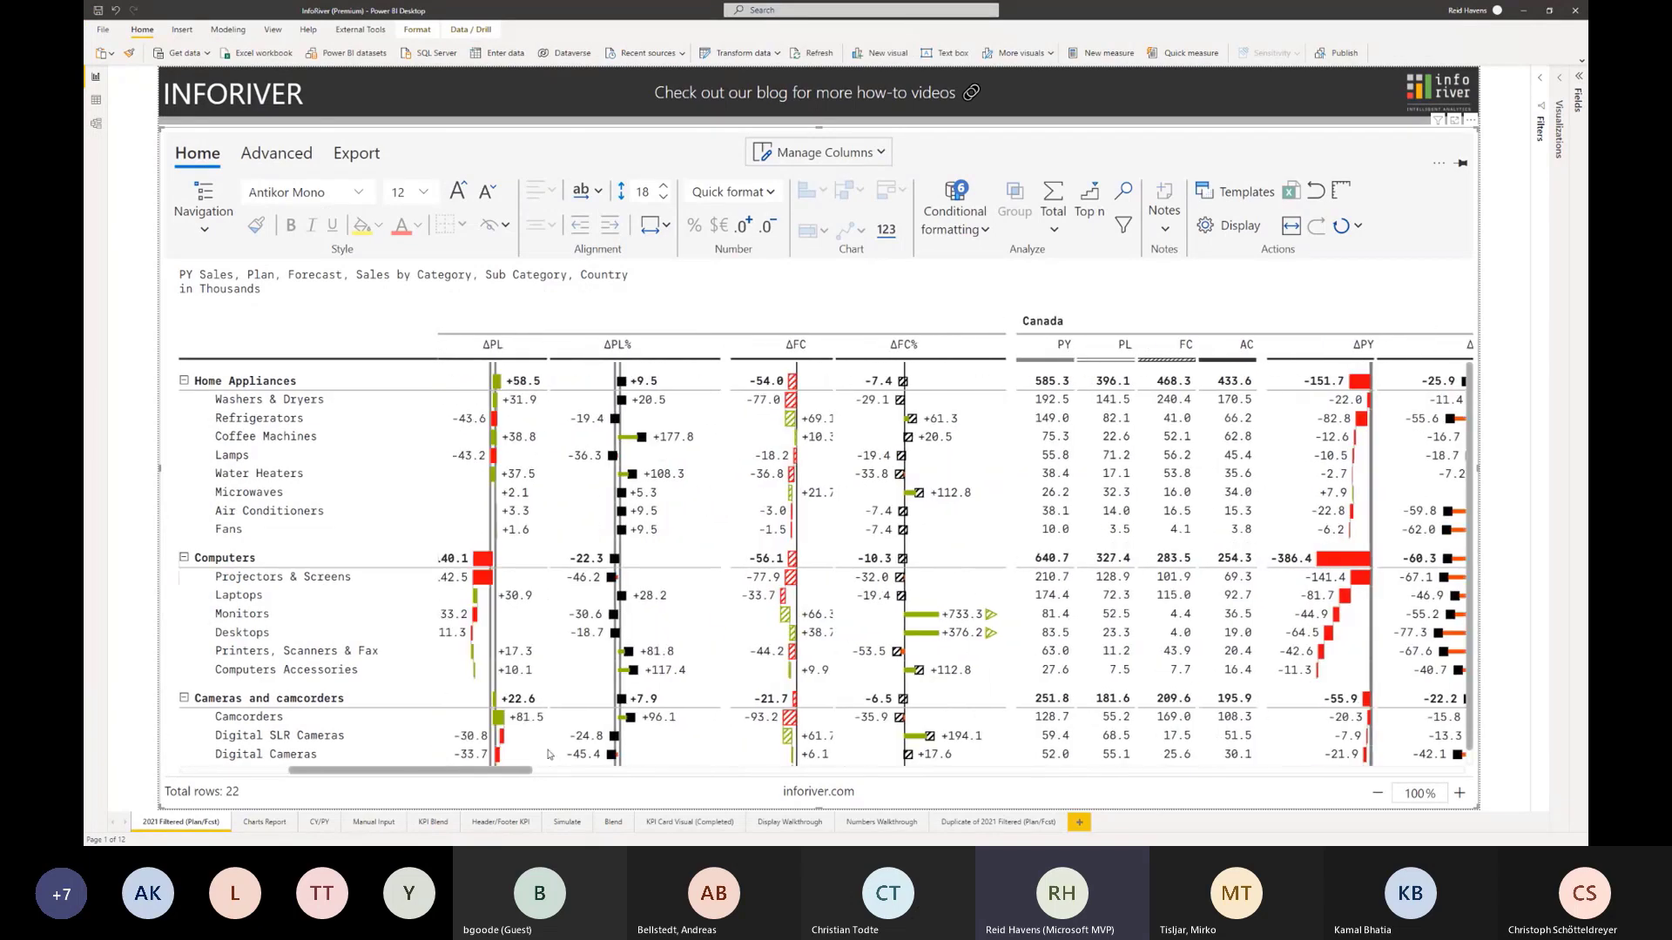
left_click(1564, 79)
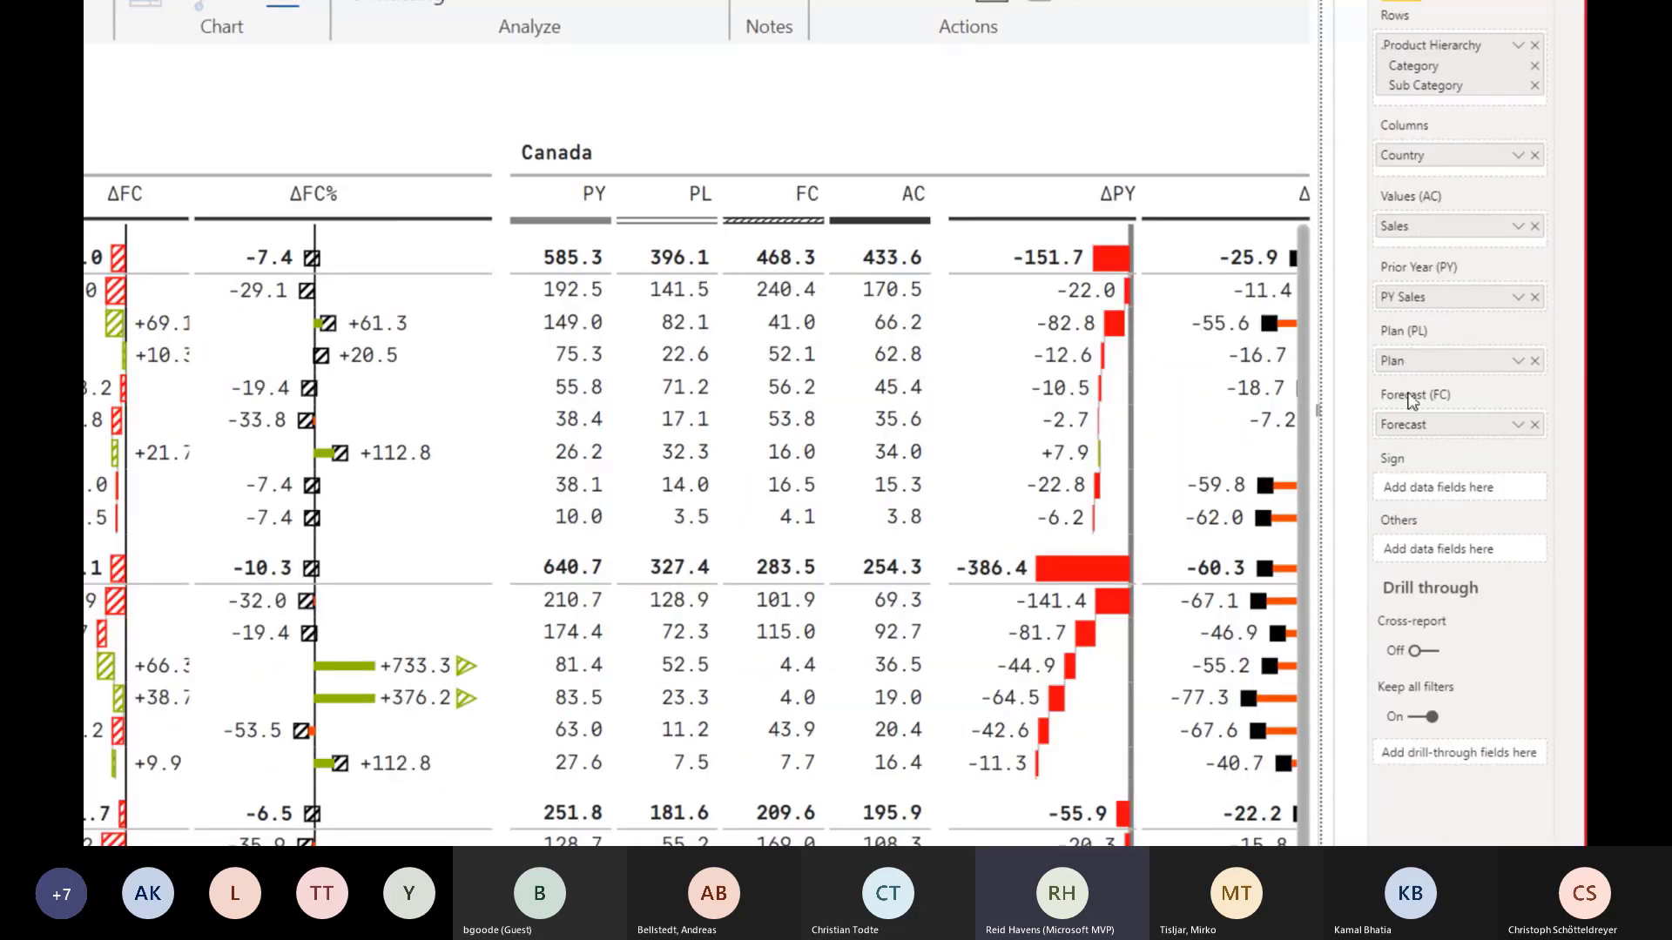
mouse_move(1164, 212)
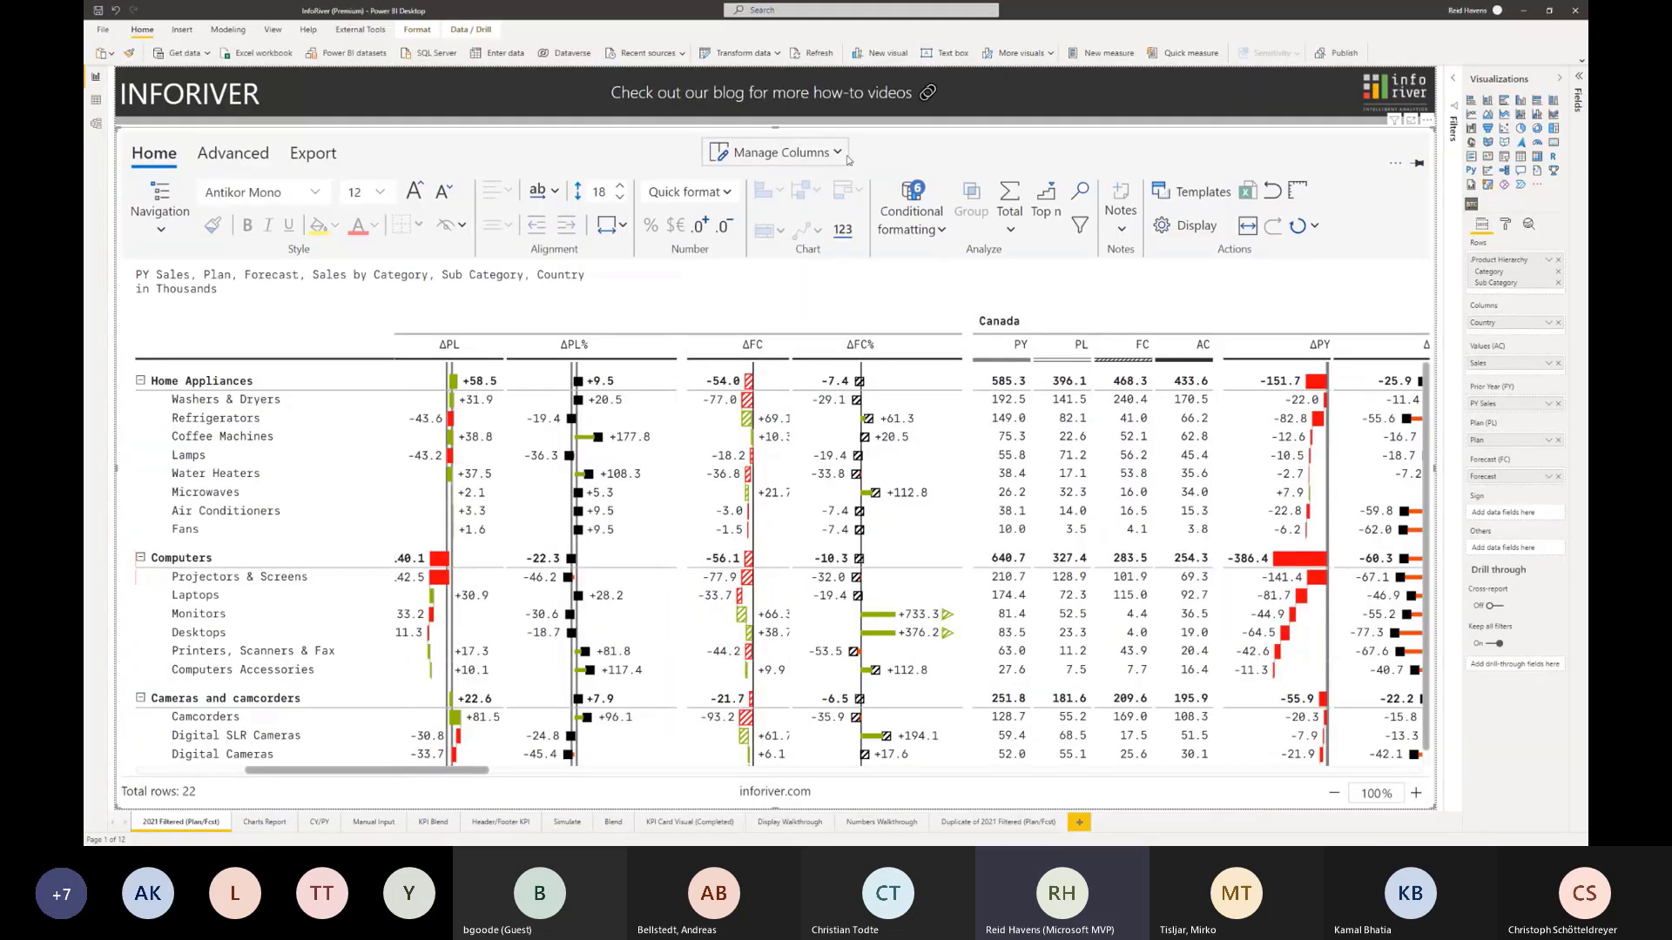
left_click(841, 155)
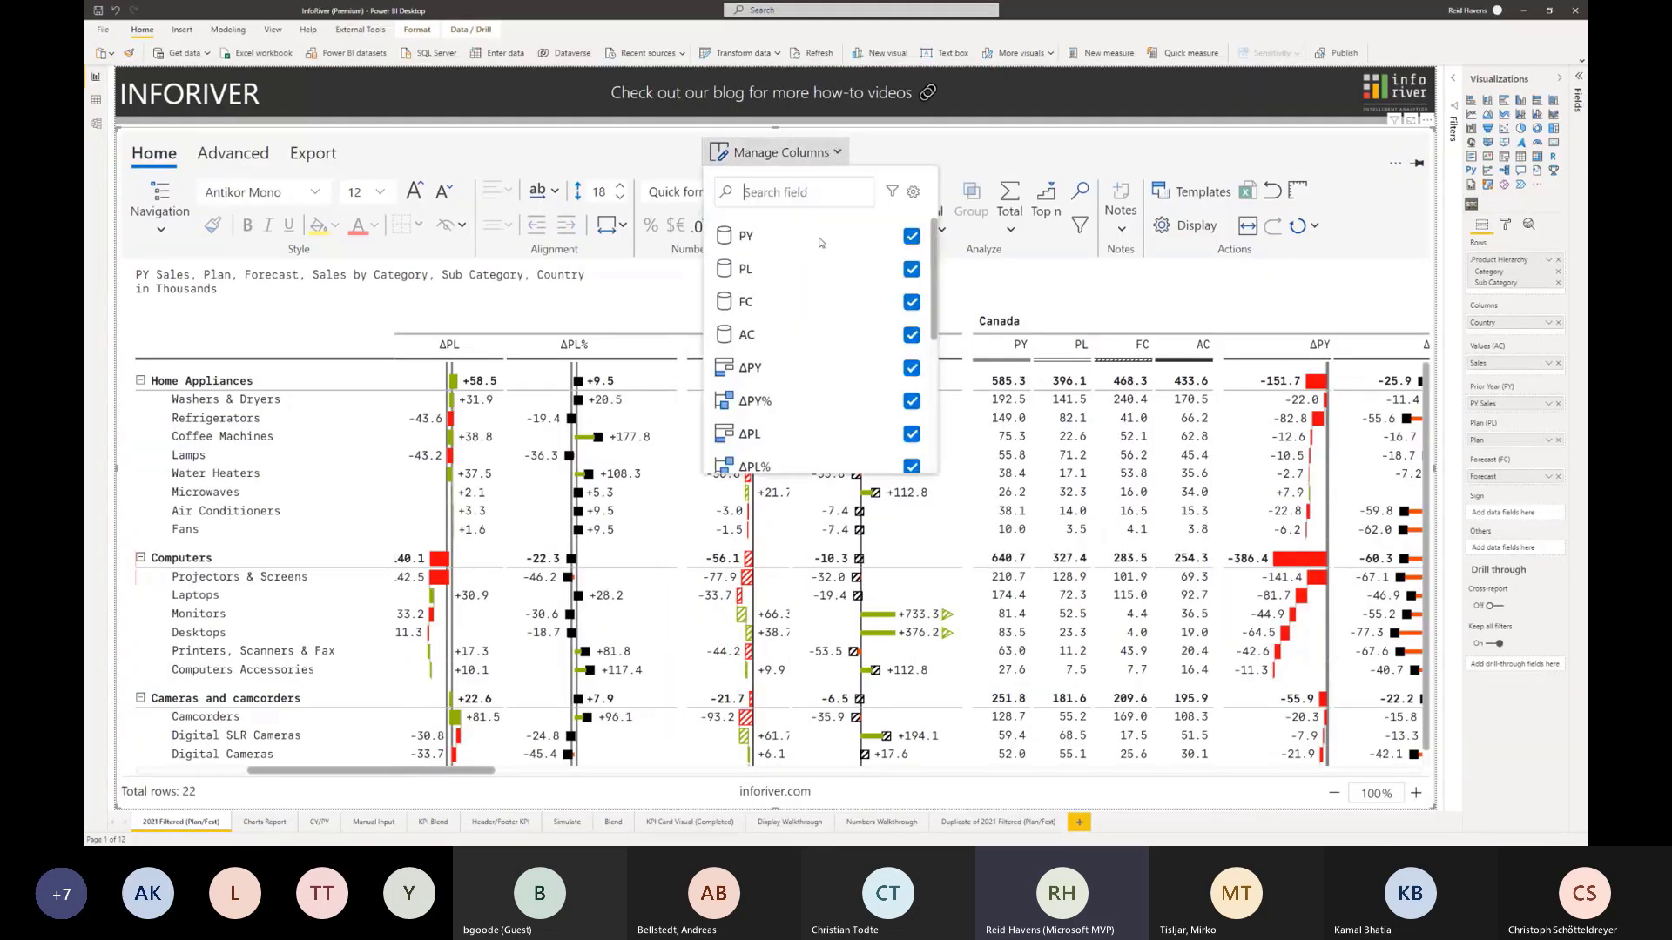
scroll(820, 242, "down", 5)
scroll(790, 268, "up", 5)
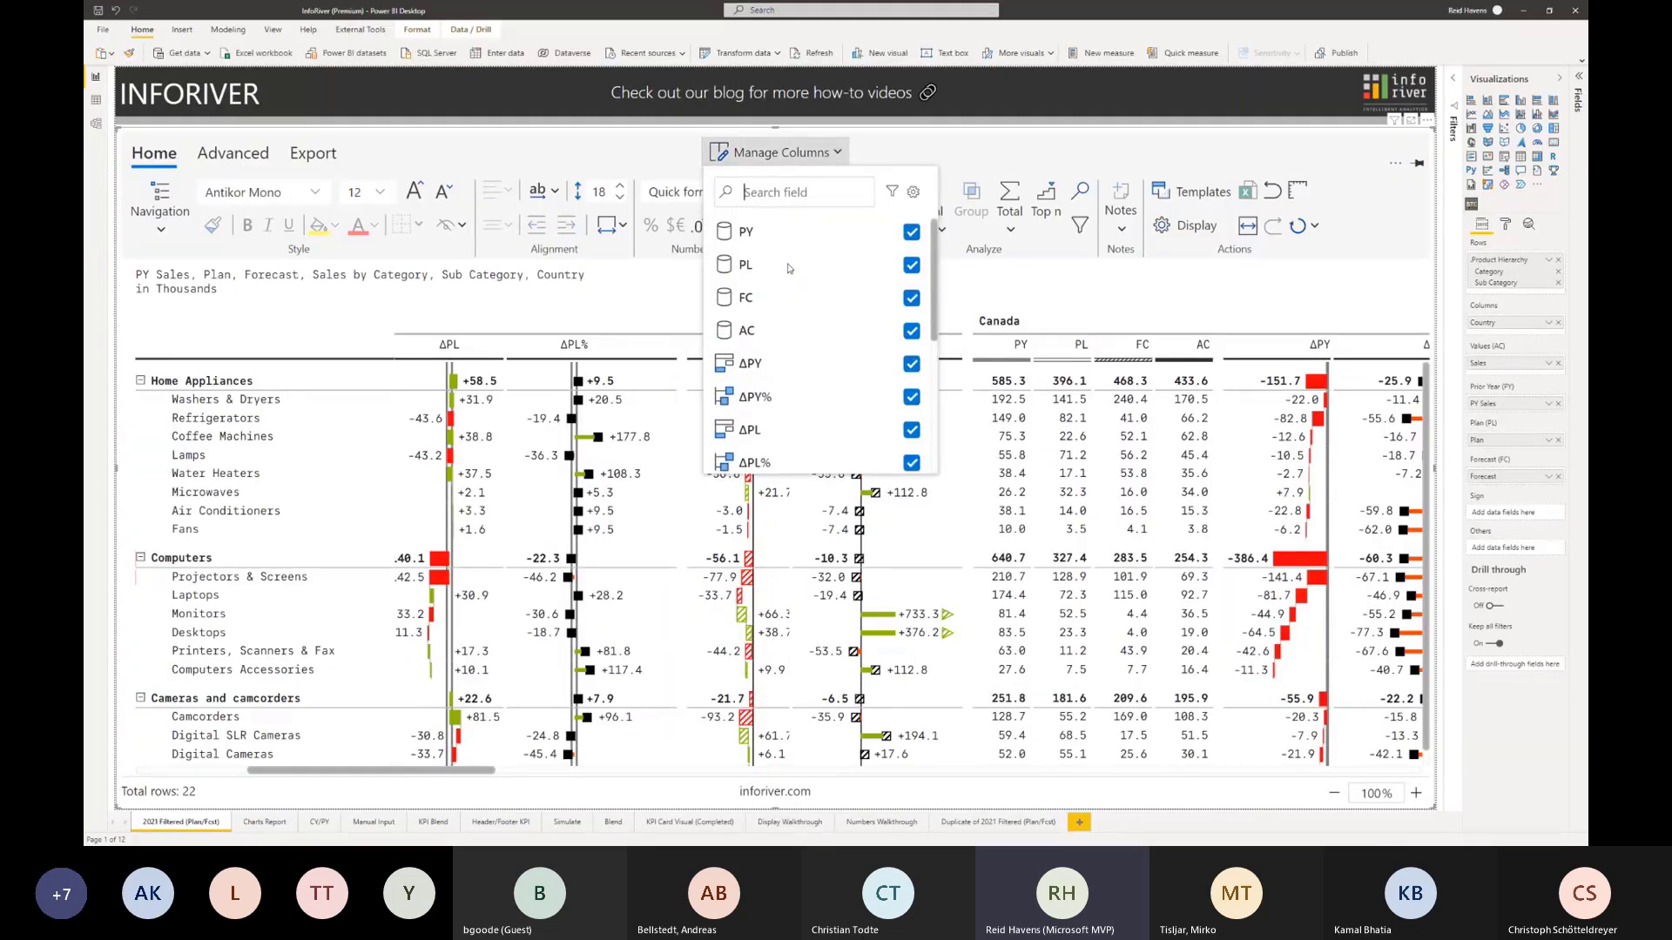
left_click(826, 155)
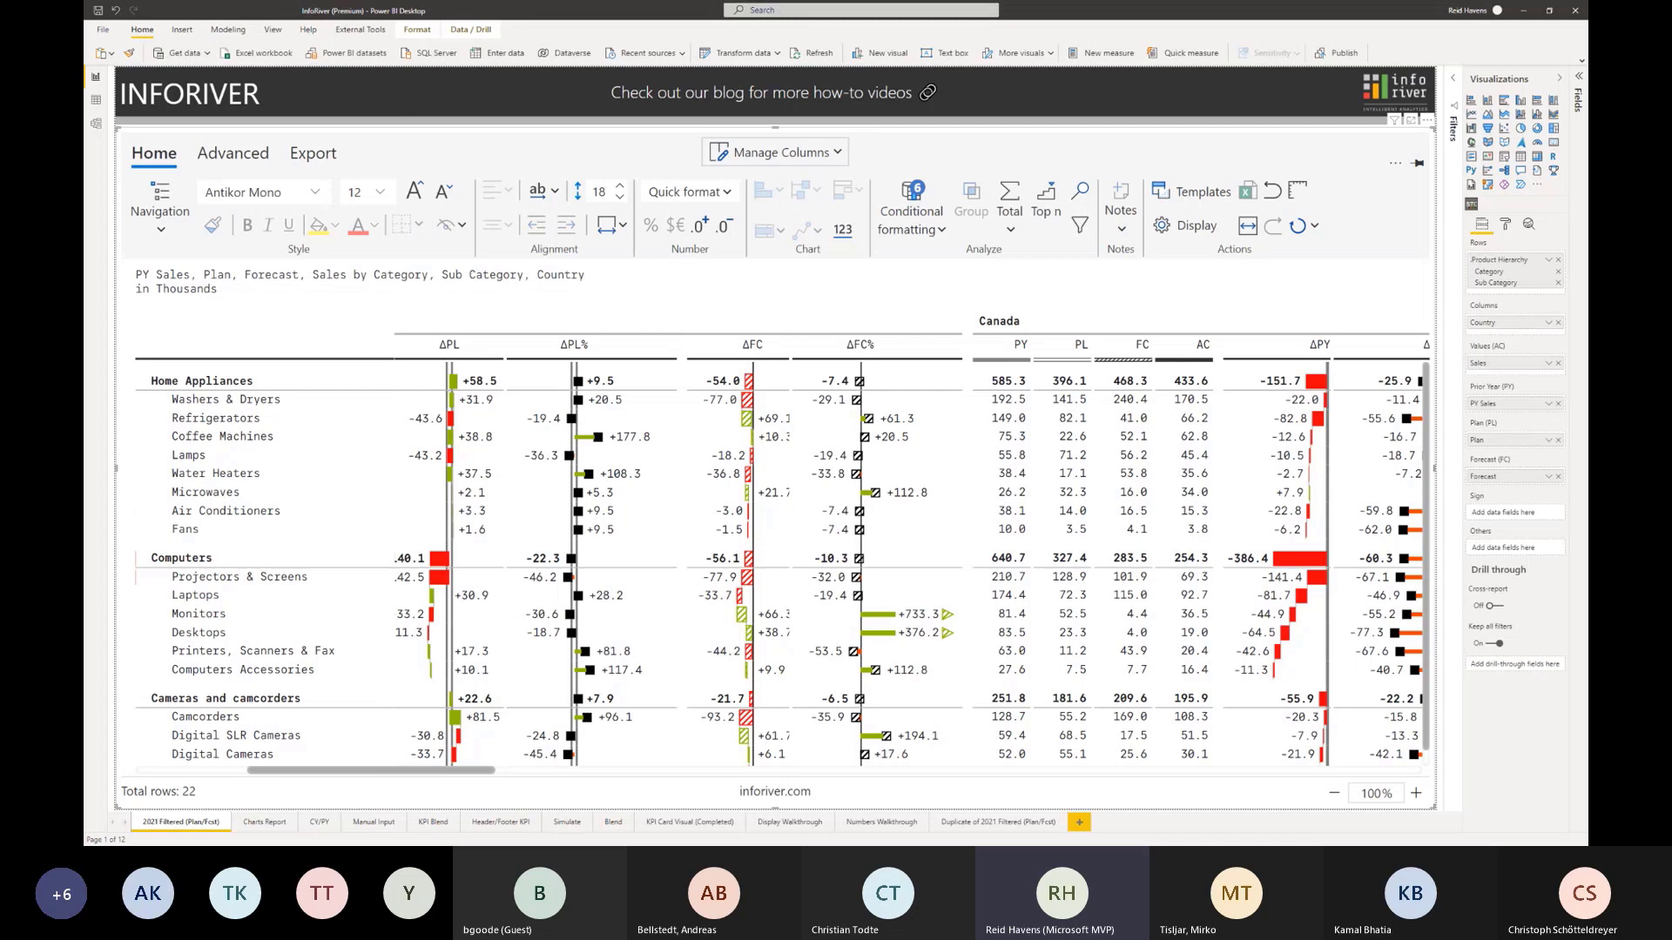
- Switch to the Beyond Buttons presentation in PowerPoint and start the slide show from slide 4 with the resource links
key("alt+Tab")
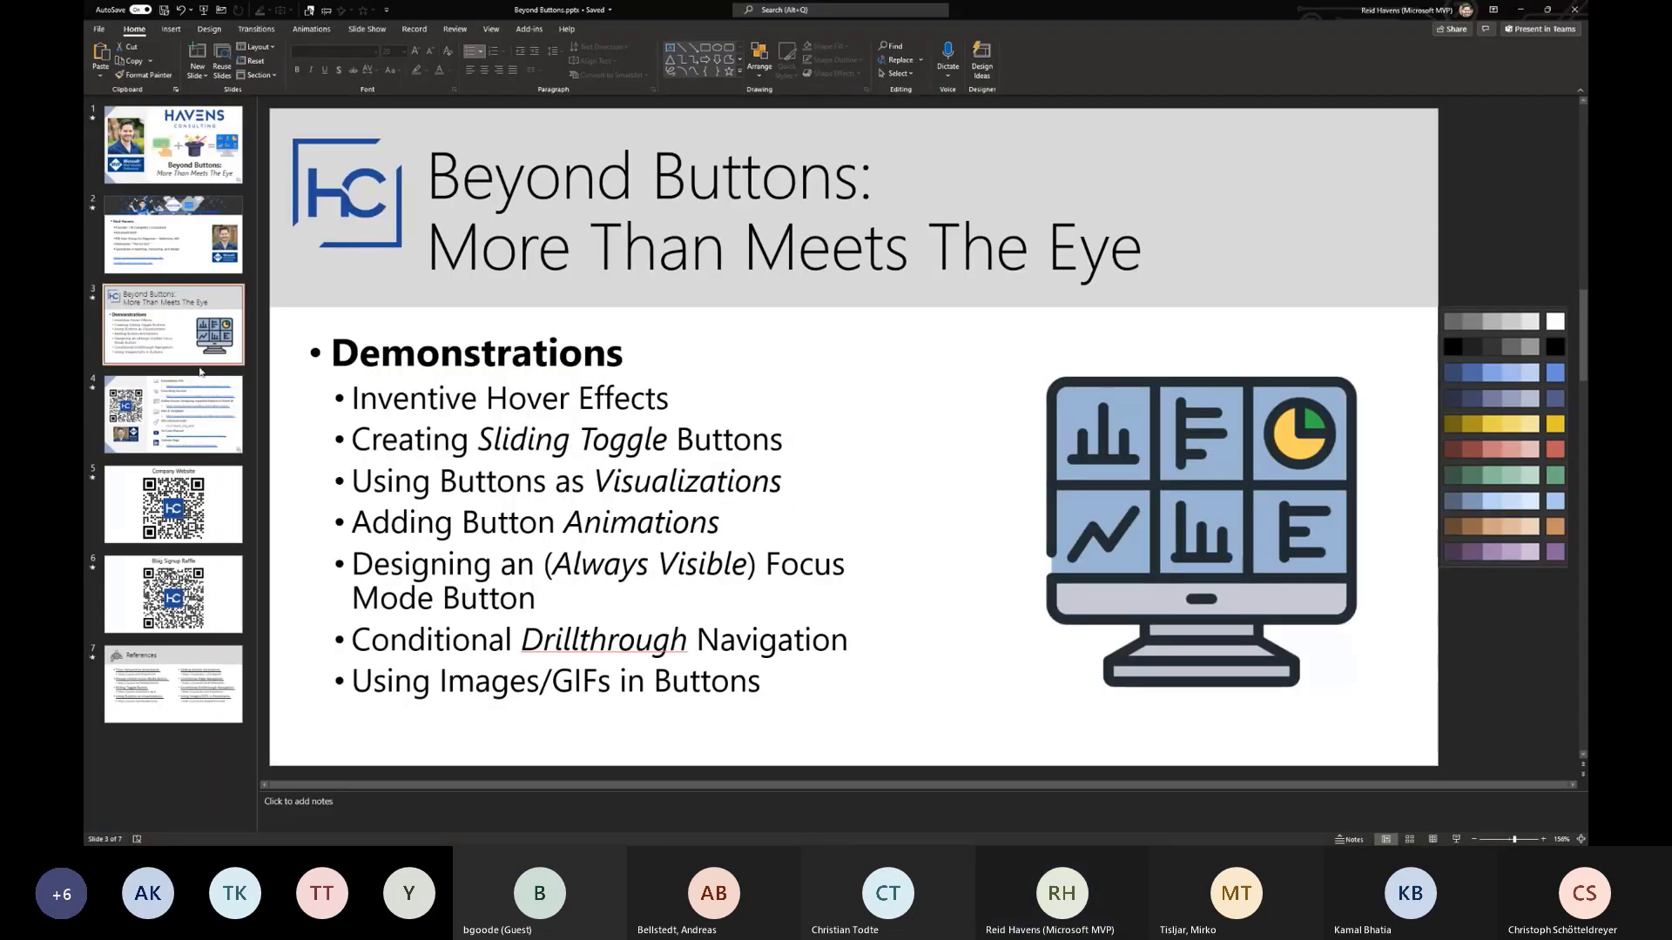
left_click(173, 415)
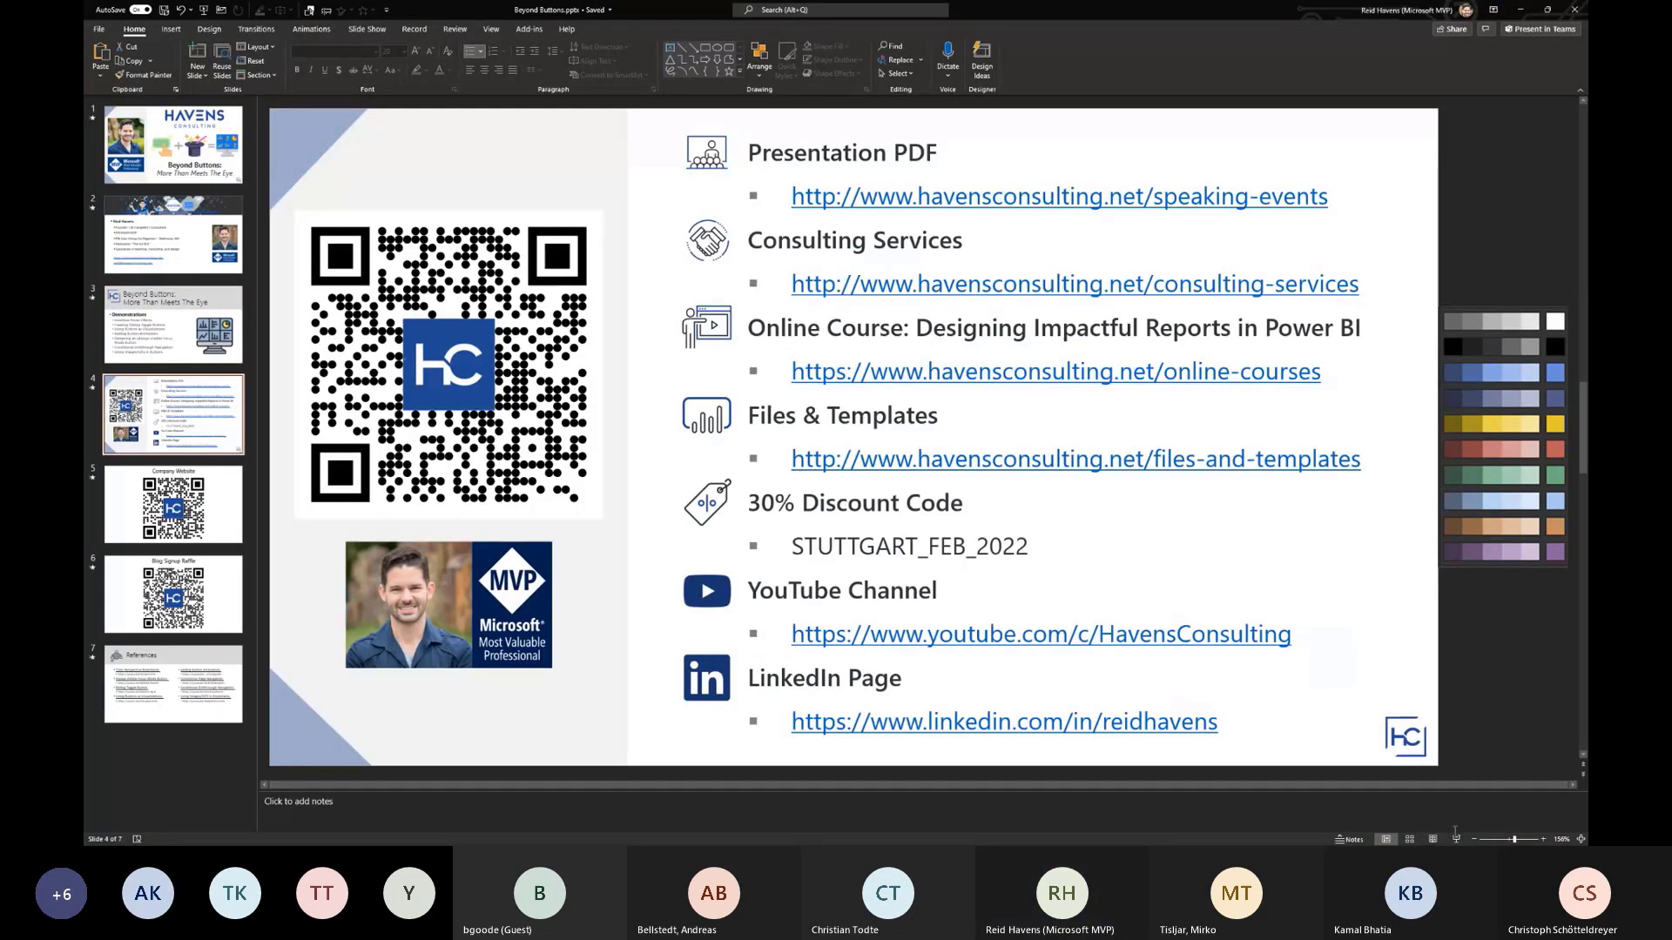
left_click(1459, 839)
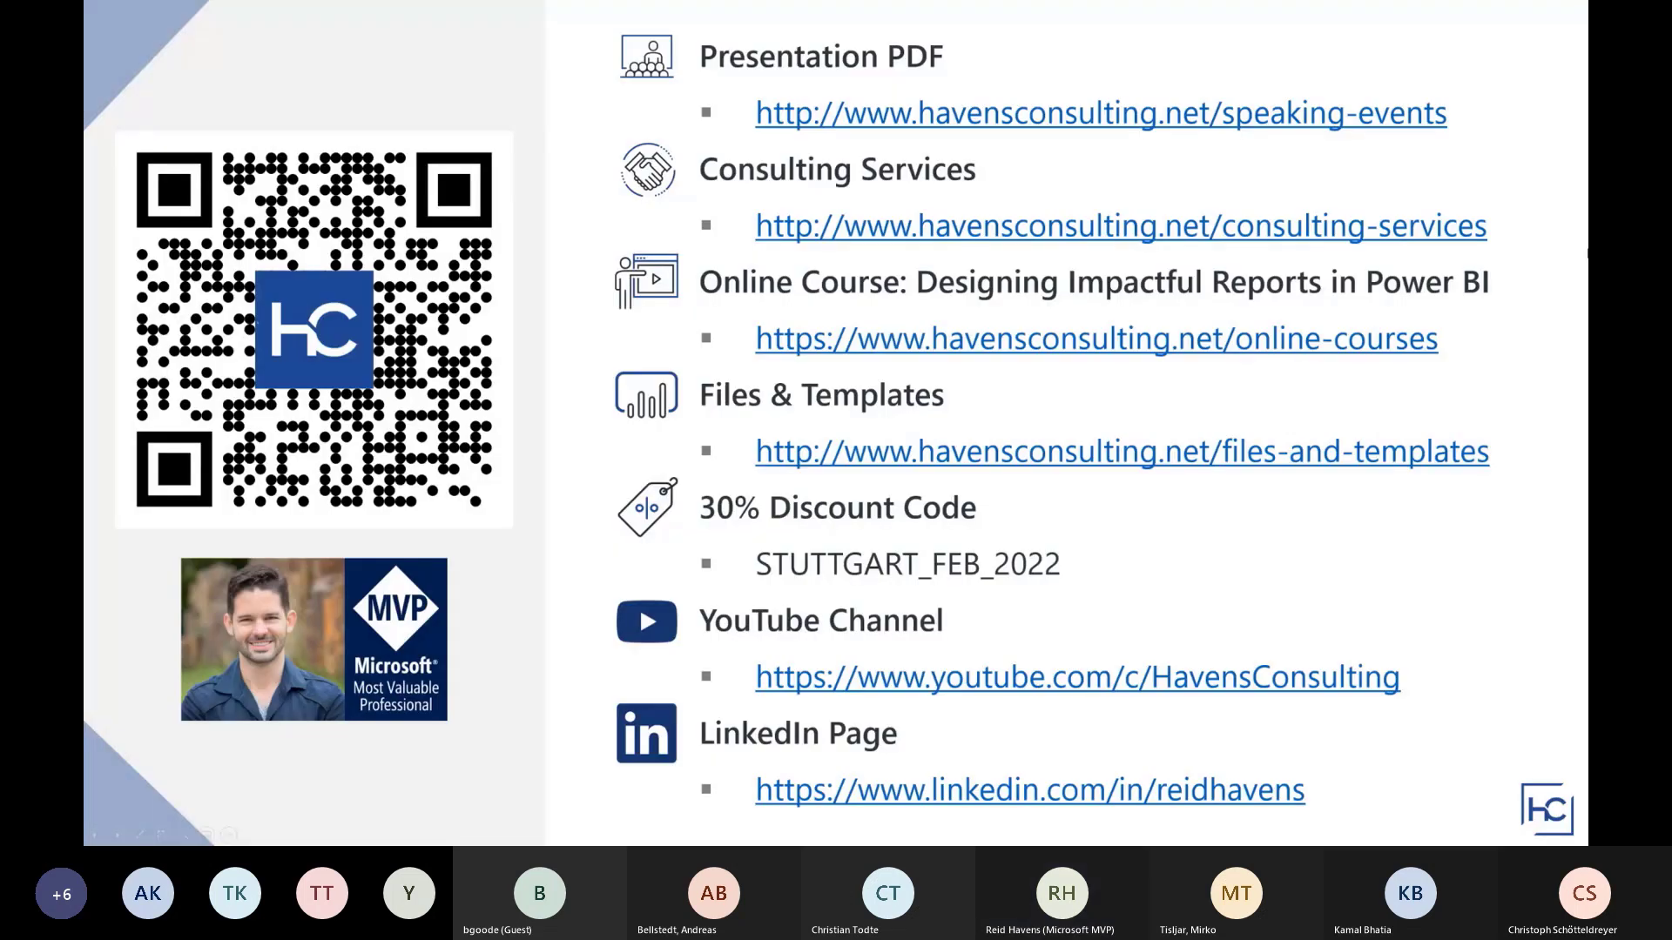
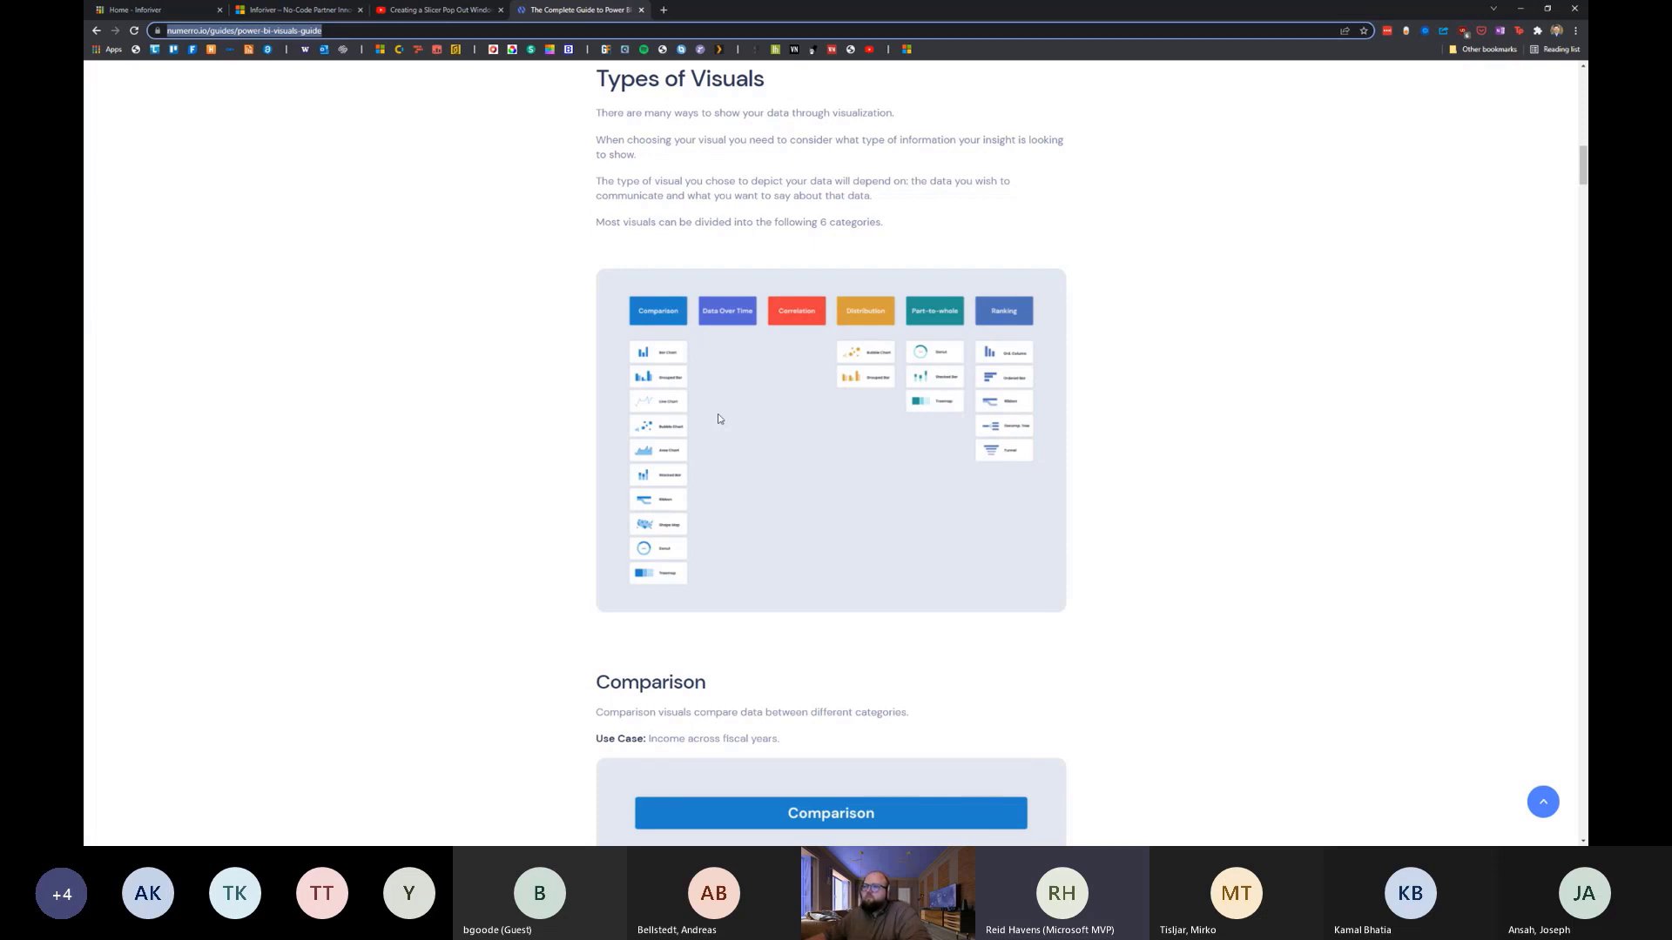
- Look through the visual categories and the Comparison section of the numerro.io Power BI visuals guide in the browser
scroll(817, 206, "down", 4)
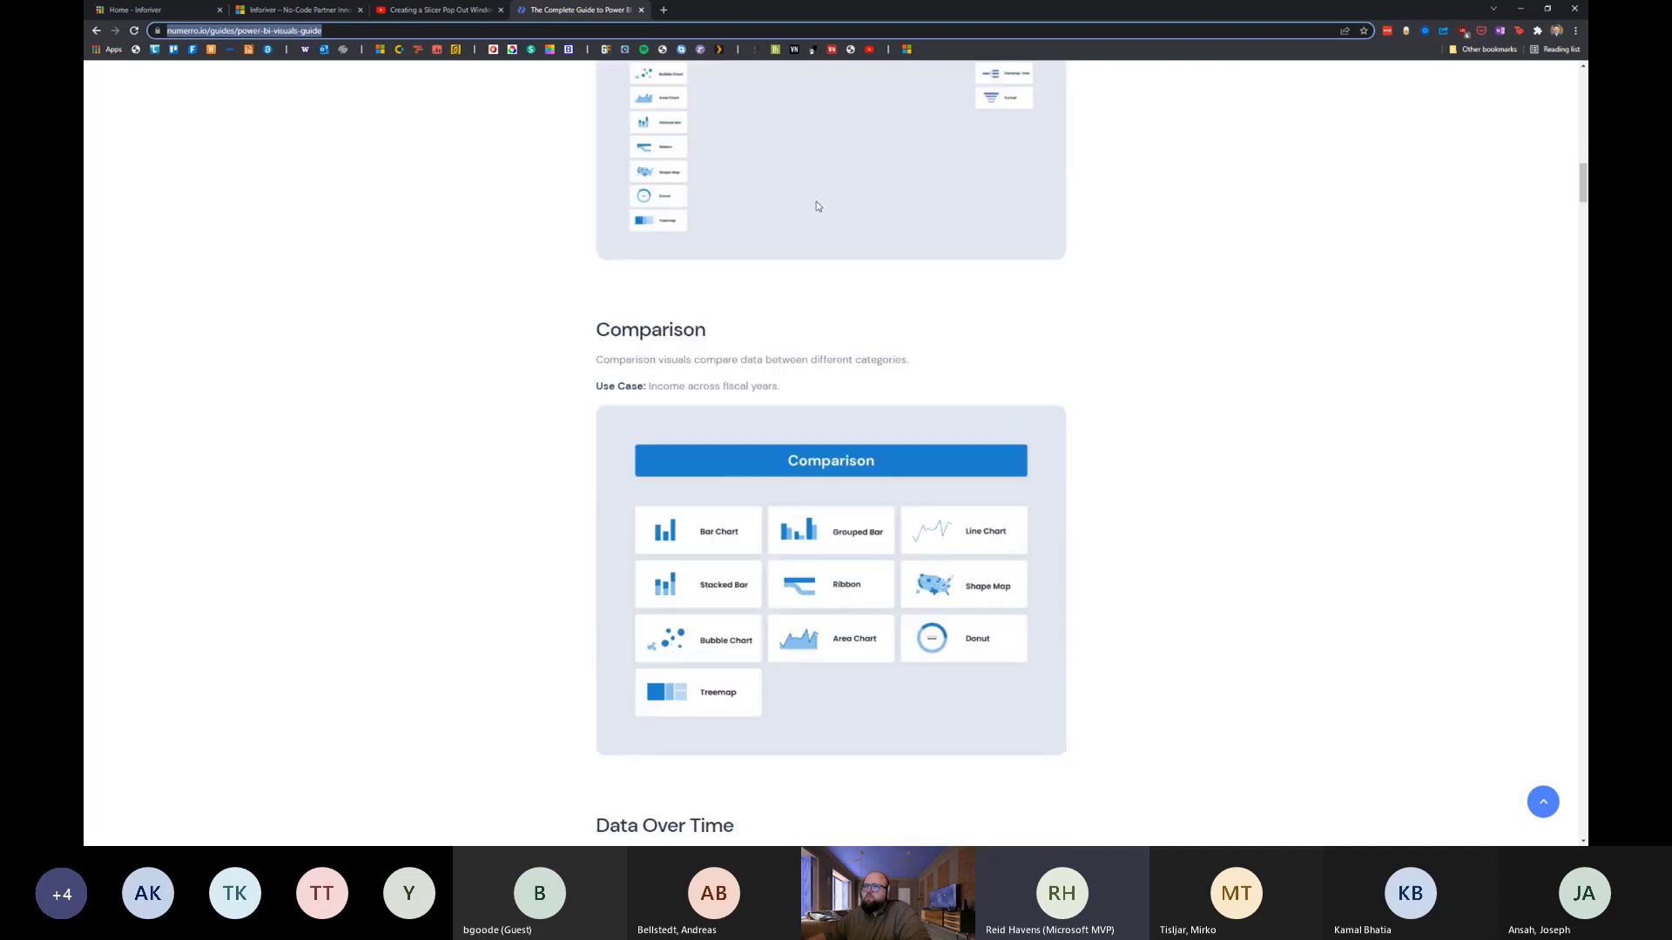
key("alt+Tab")
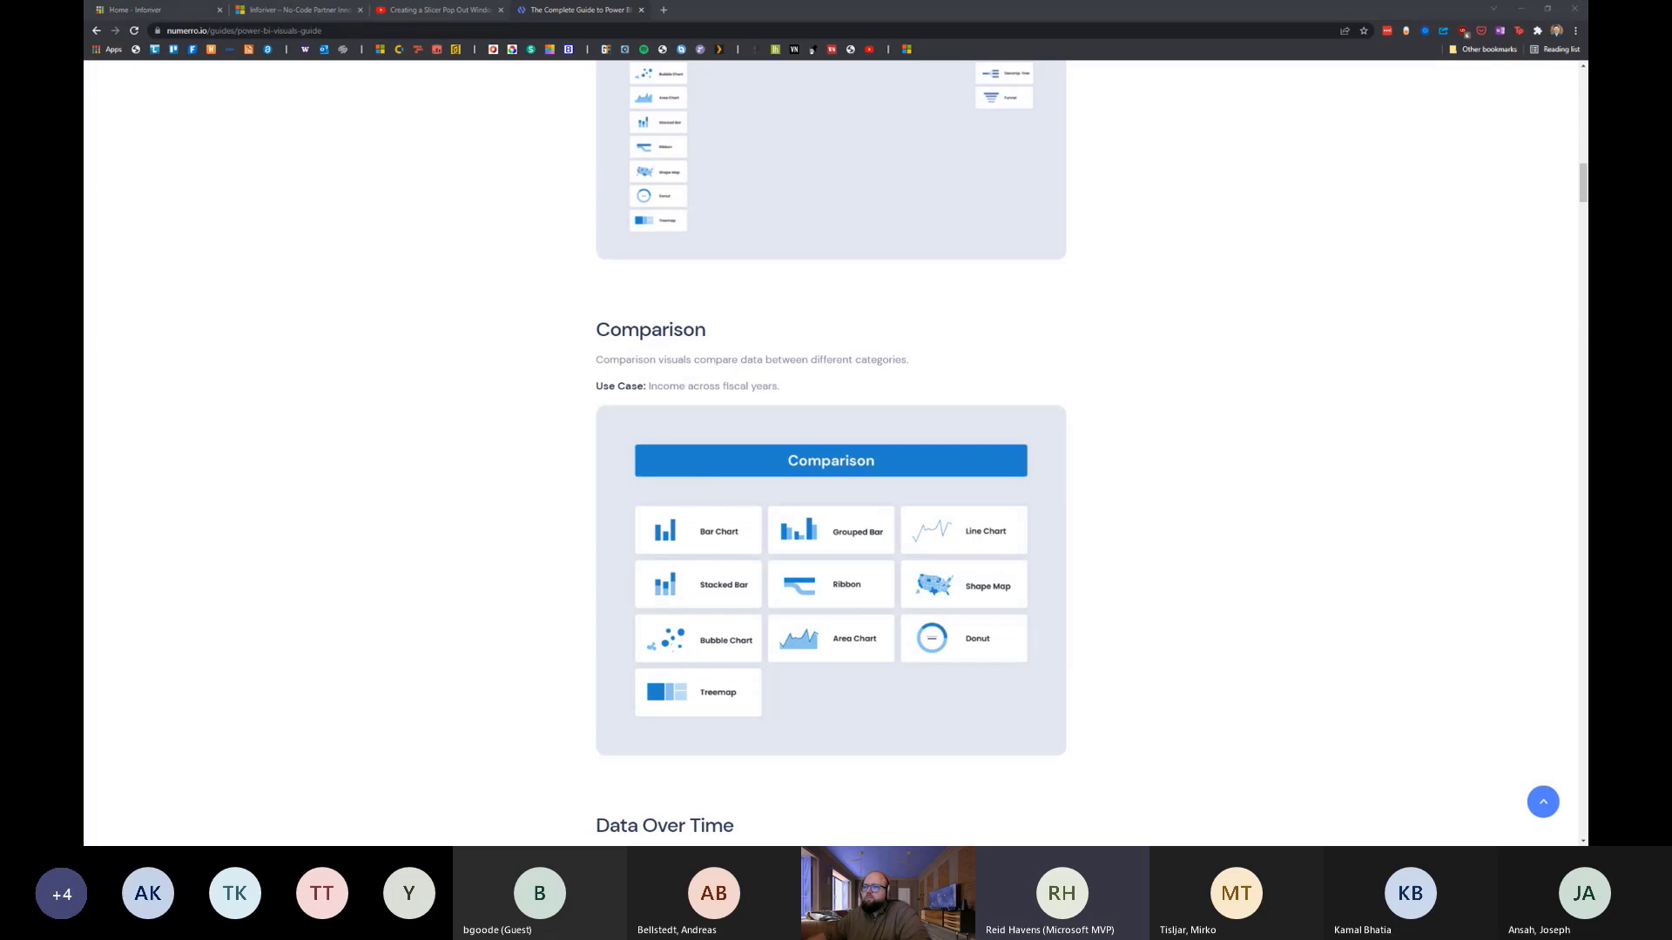
- Examine SQLBI's Power BI Visuals Reference page, including its publication date, web address and the enlarged overview of visuals
left_click_drag(777, 16, 85, 268)
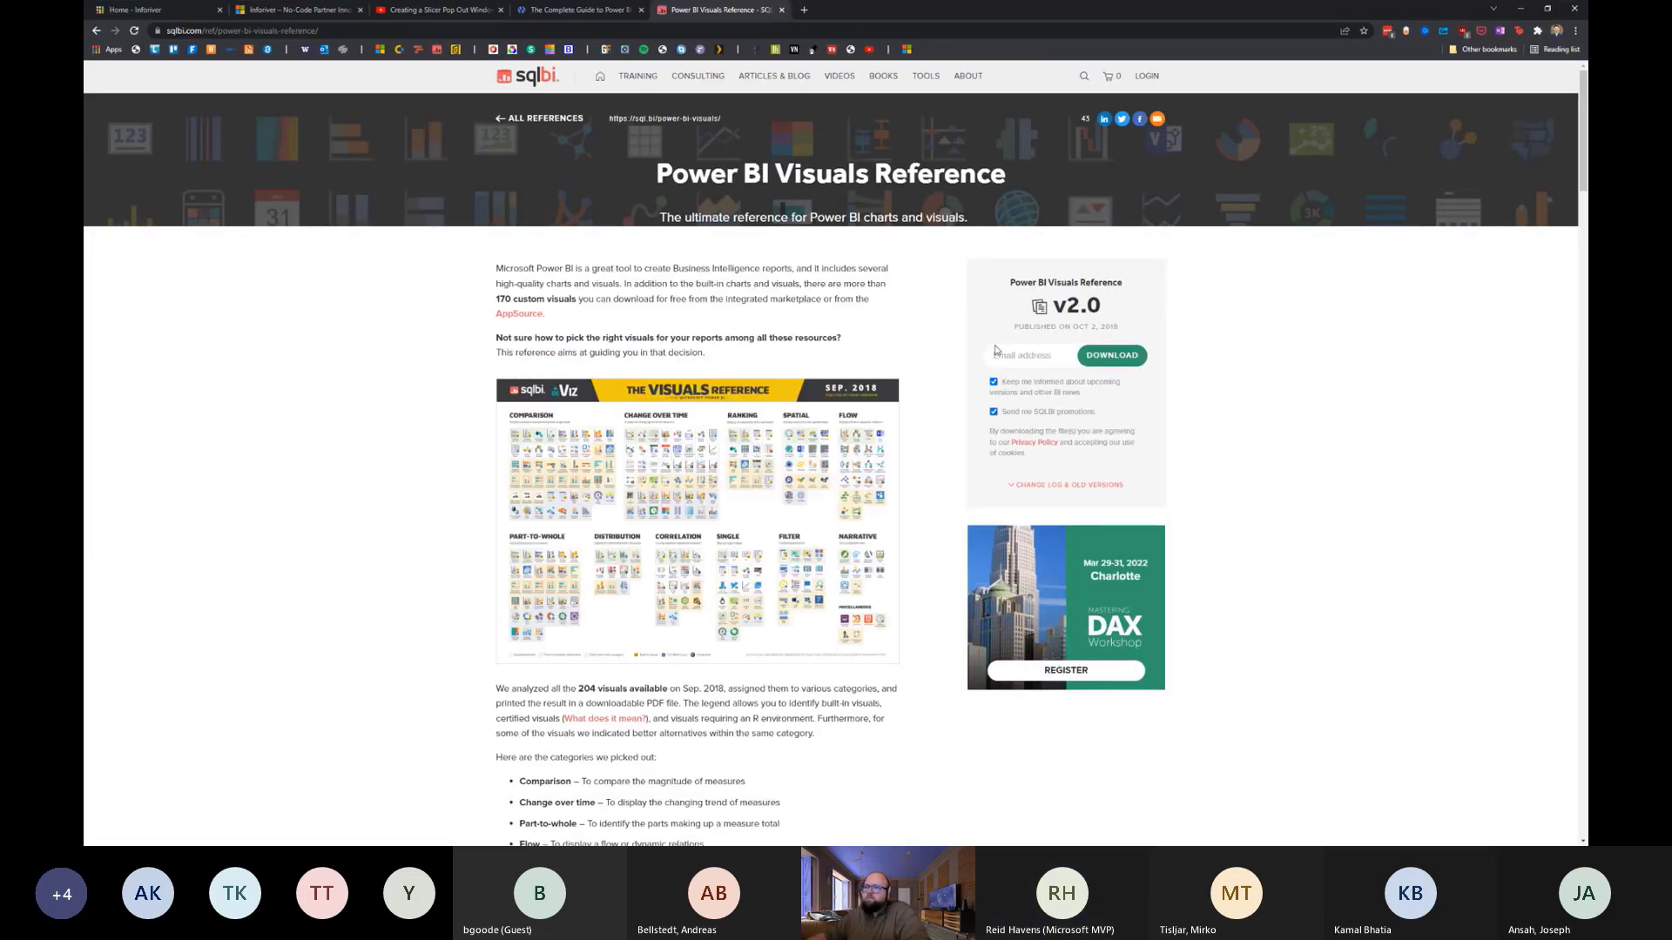
left_click_drag(1123, 335, 1015, 328)
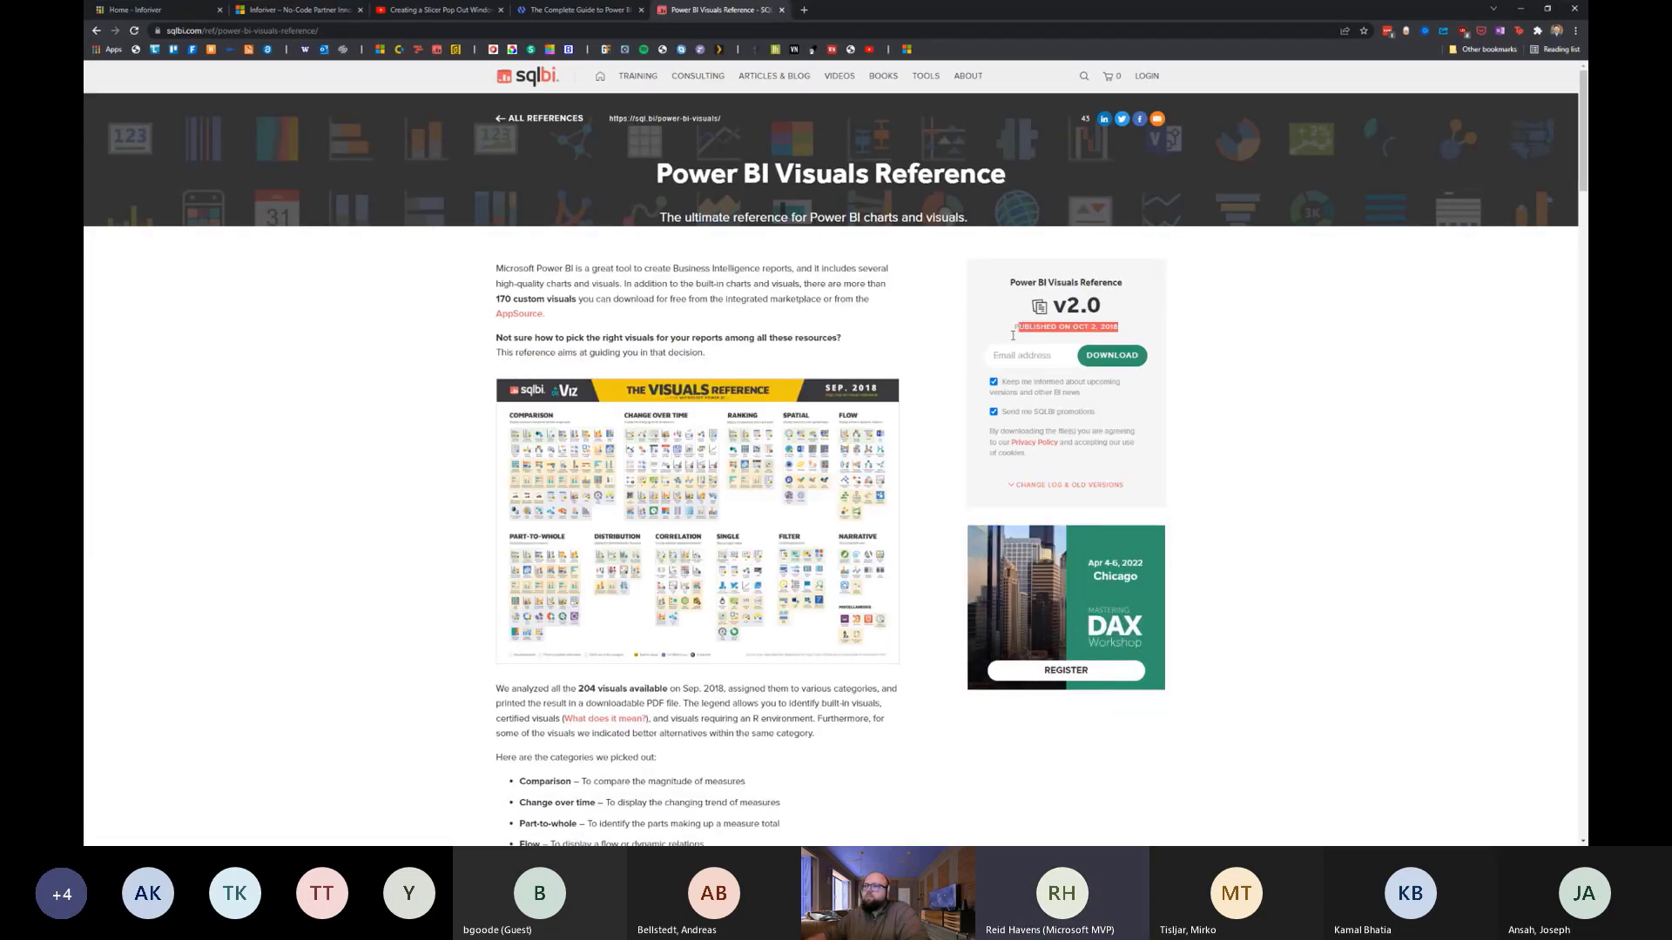
left_click(717, 434)
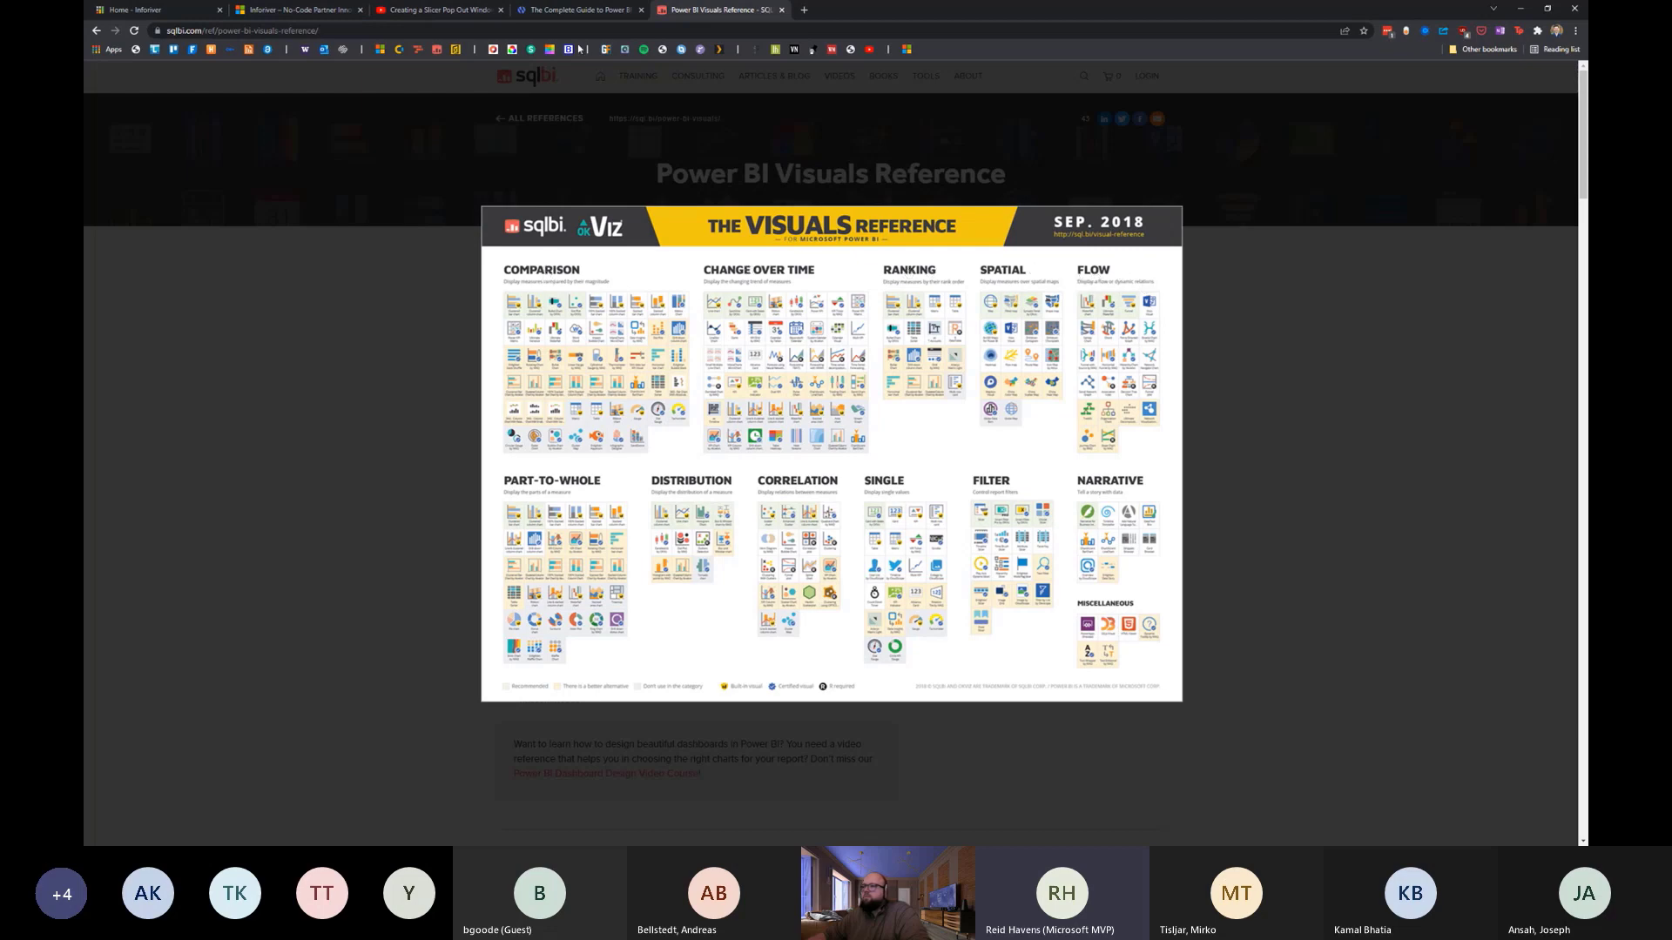
left_click(593, 10)
left_click(716, 9)
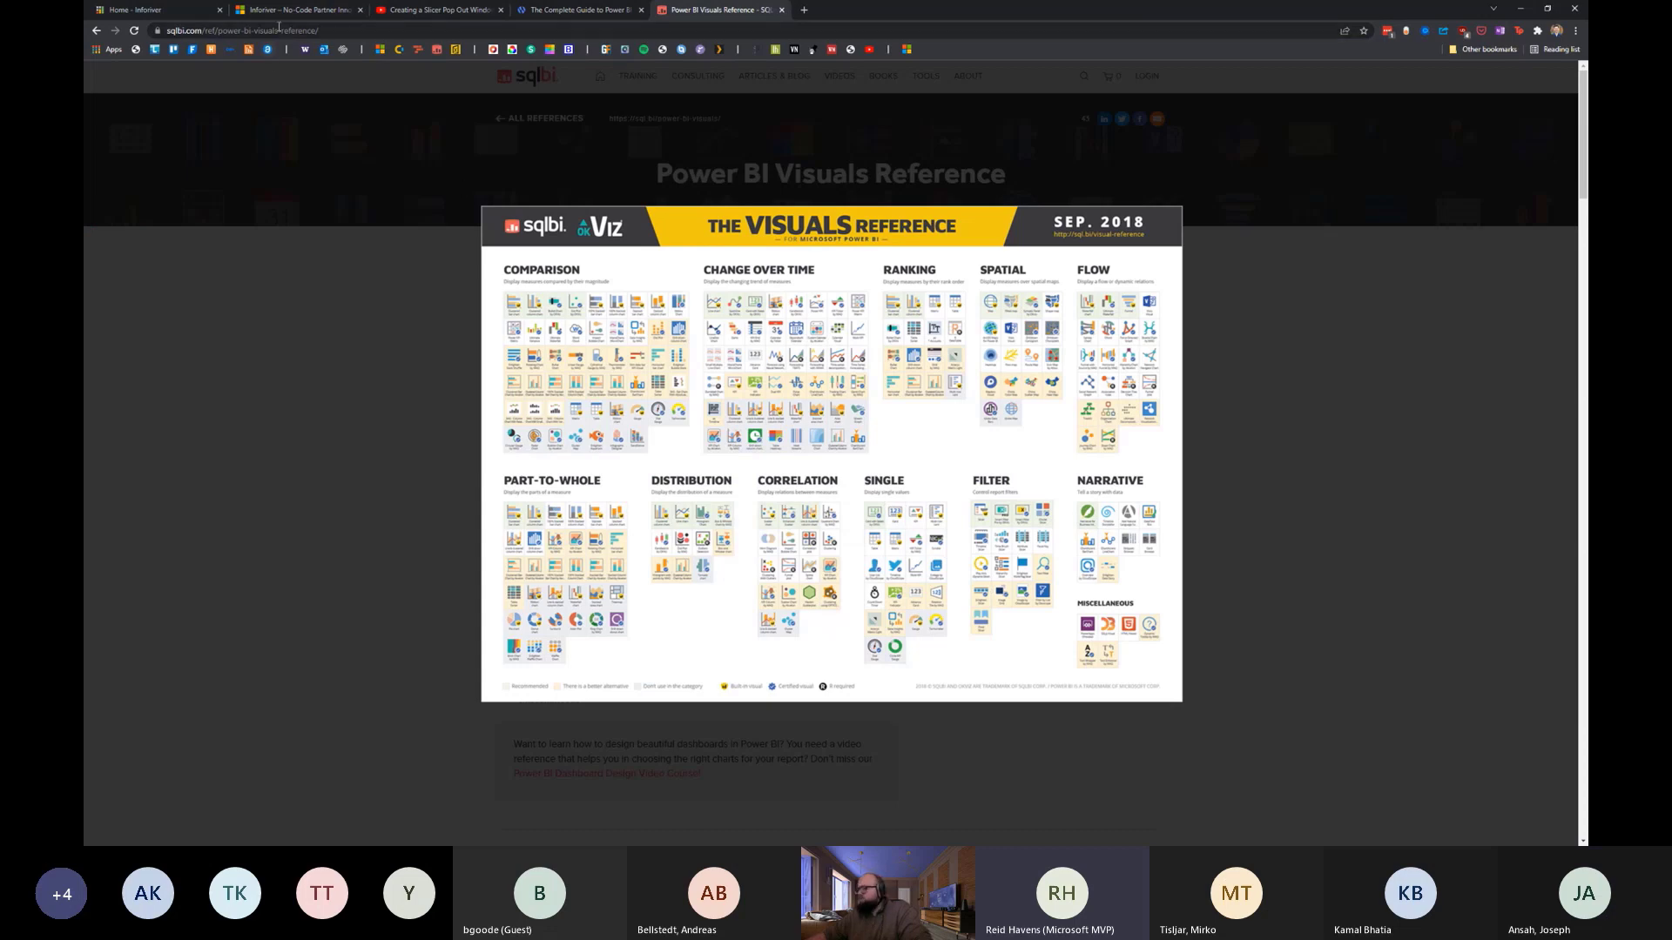
left_click(227, 31)
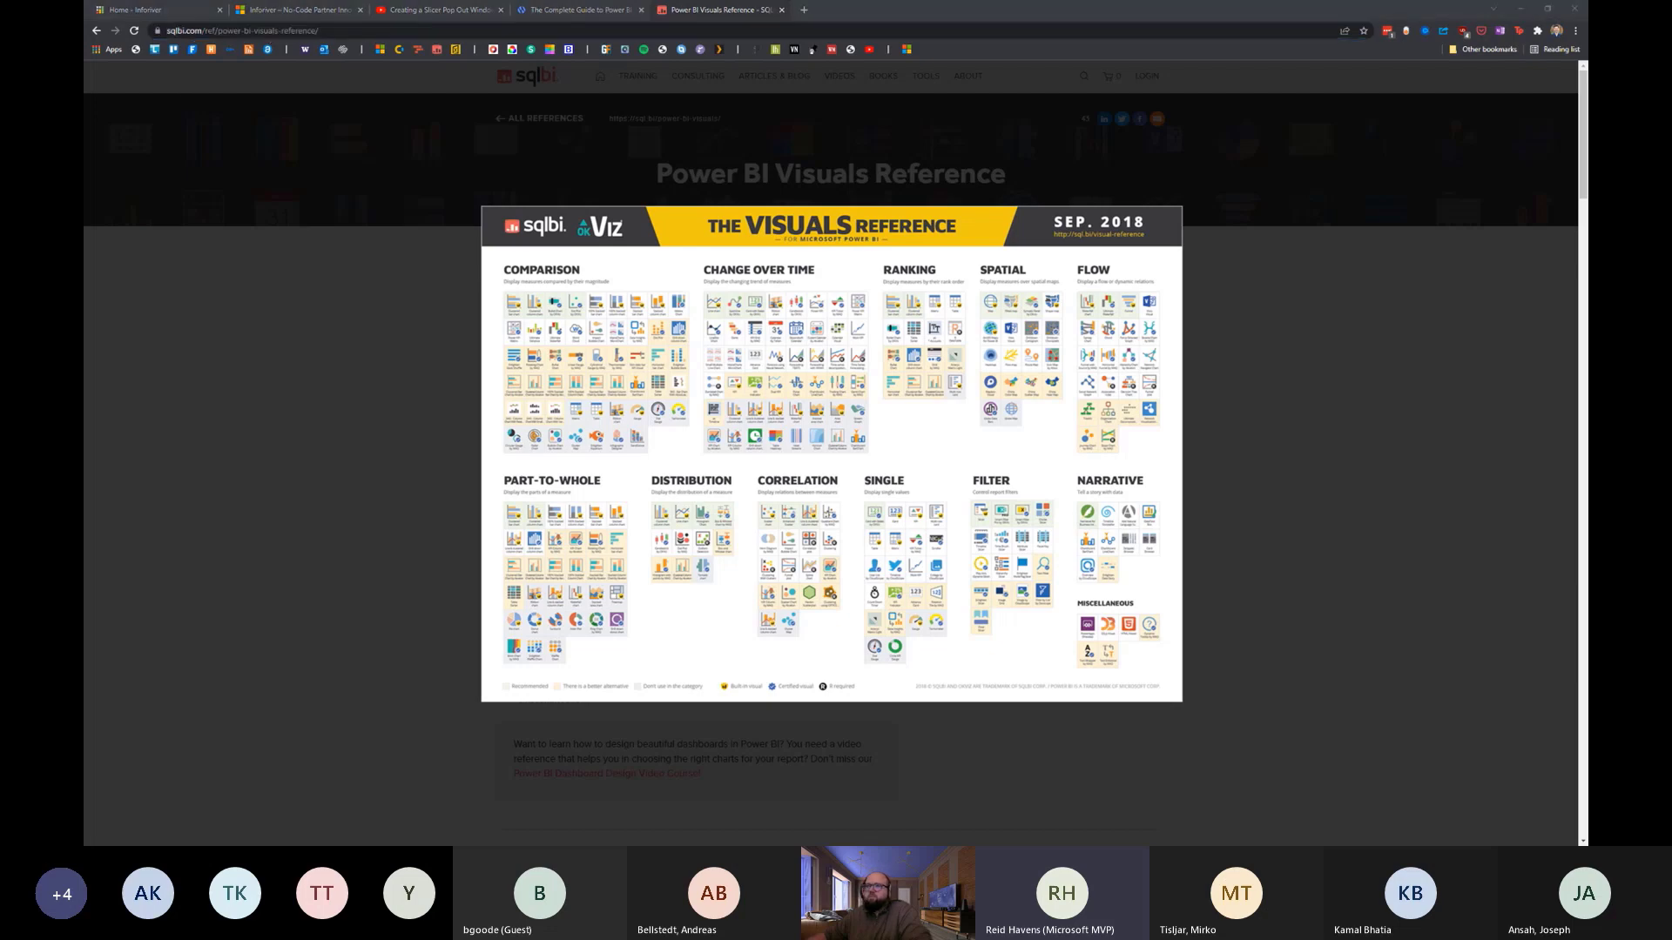
- Close the enlarged SQLBI overview and look through the numerro.io guide's visual categories from Data Over Time to Ranking
left_click(341, 458)
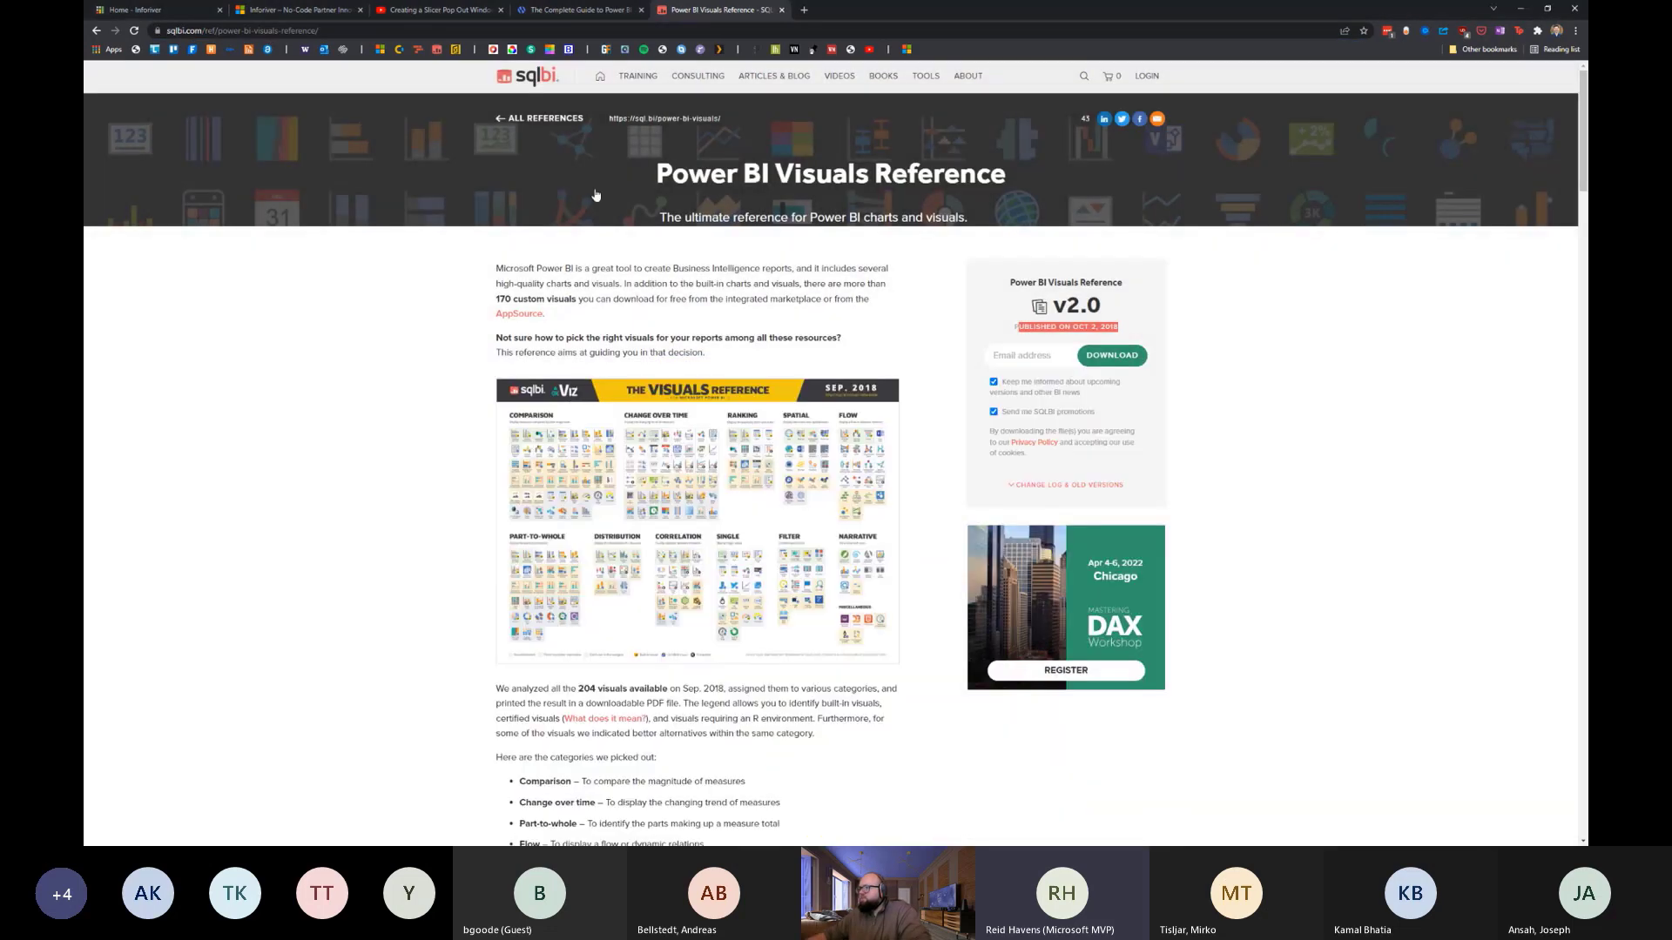
left_click(597, 9)
scroll(625, 384, "down", 4)
scroll(626, 385, "down", 11)
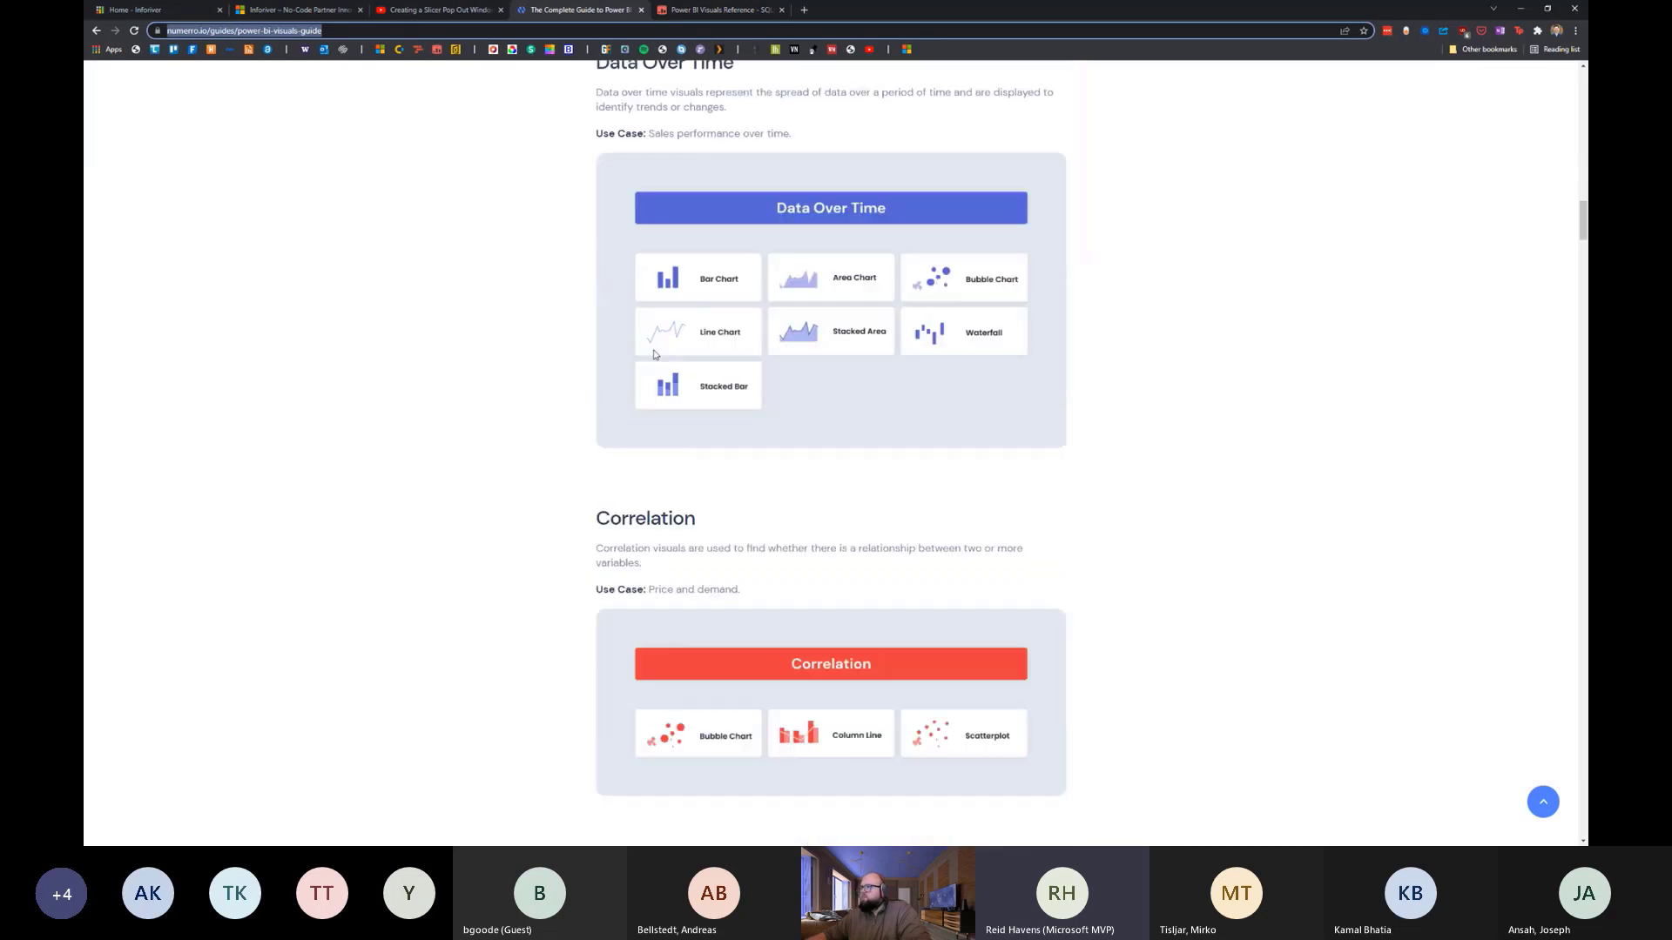
scroll(666, 367, "down", 2)
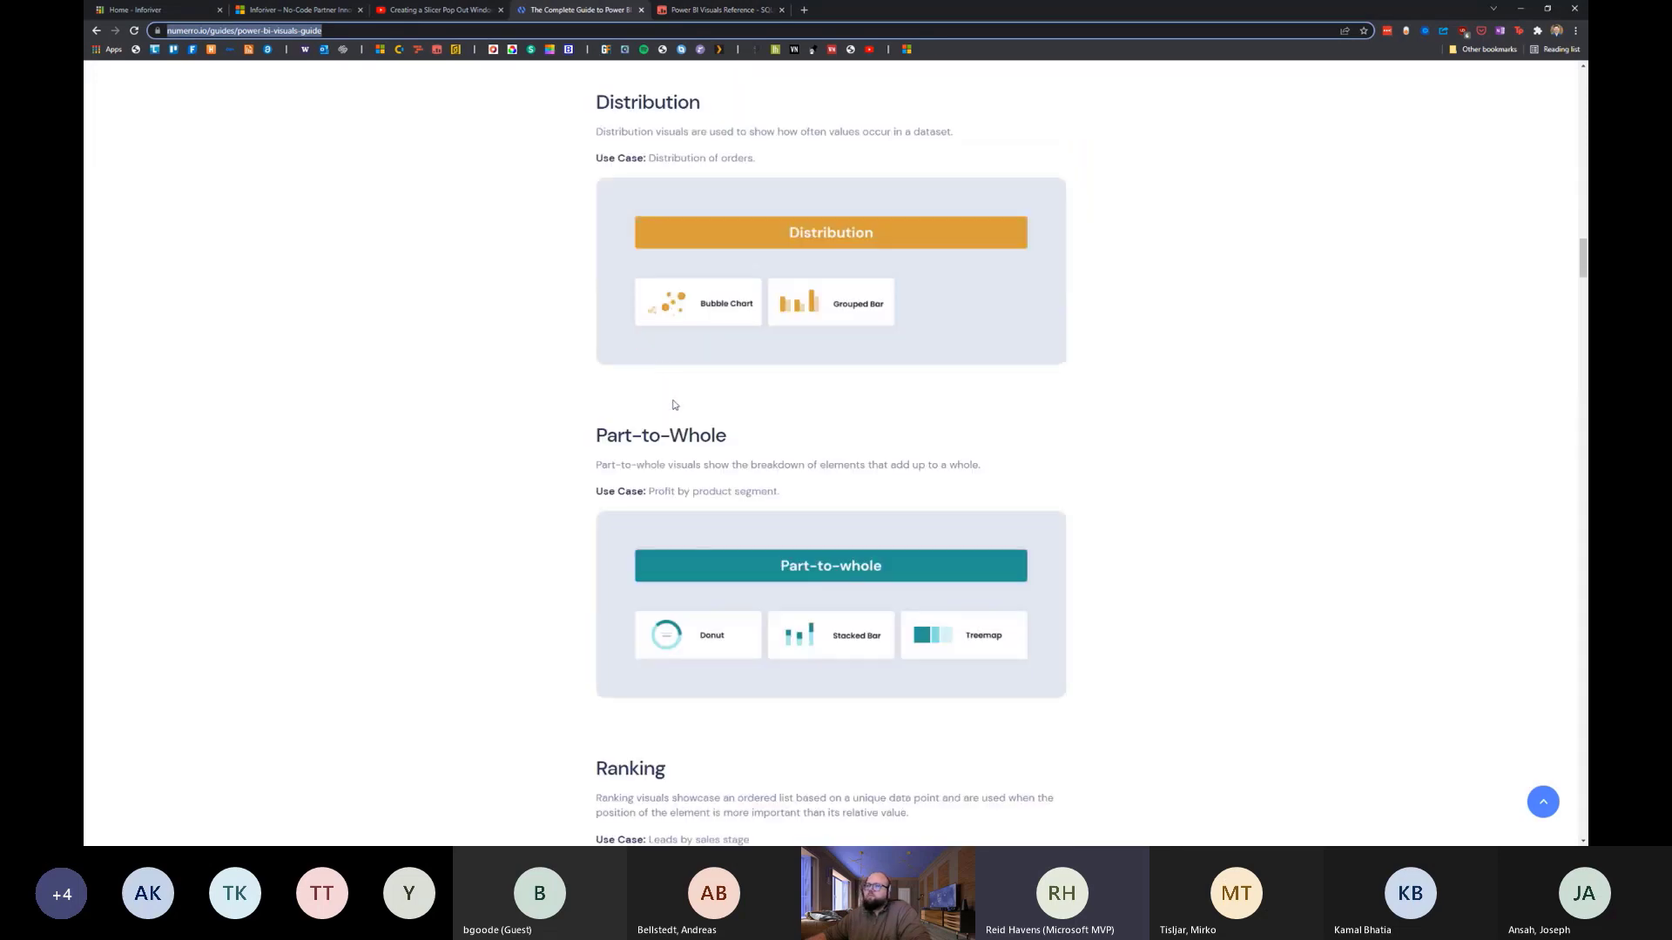
scroll(660, 374, "down", 3)
scroll(644, 390, "down", 1)
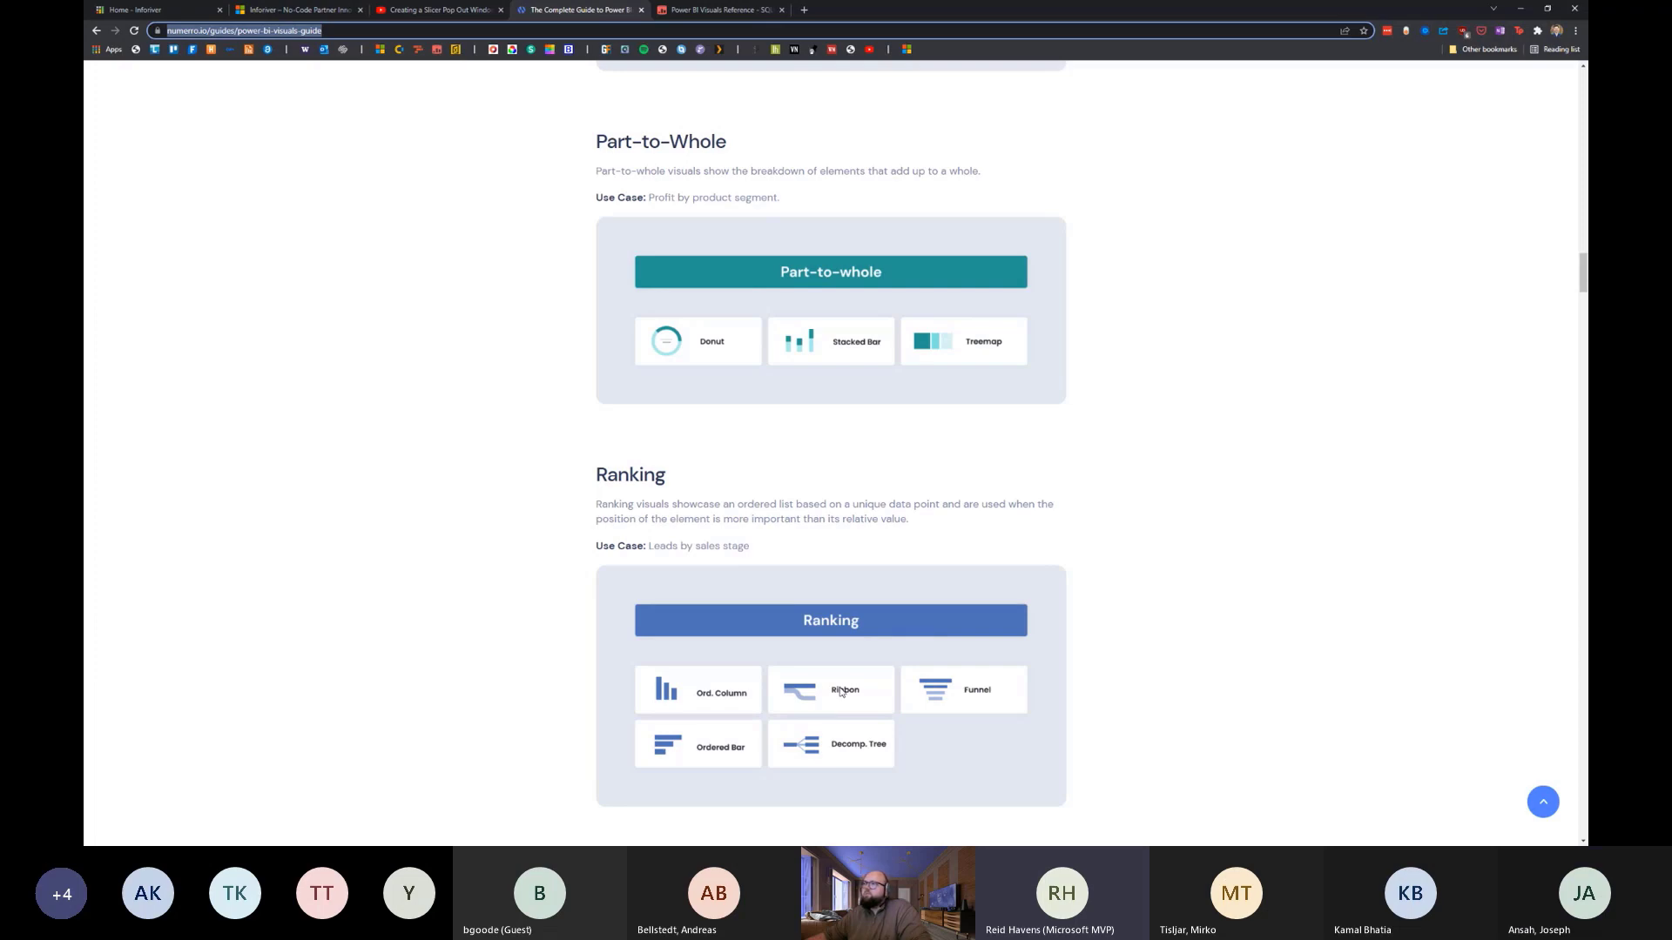
scroll(803, 630, "up", 1)
scroll(824, 605, "down", 7)
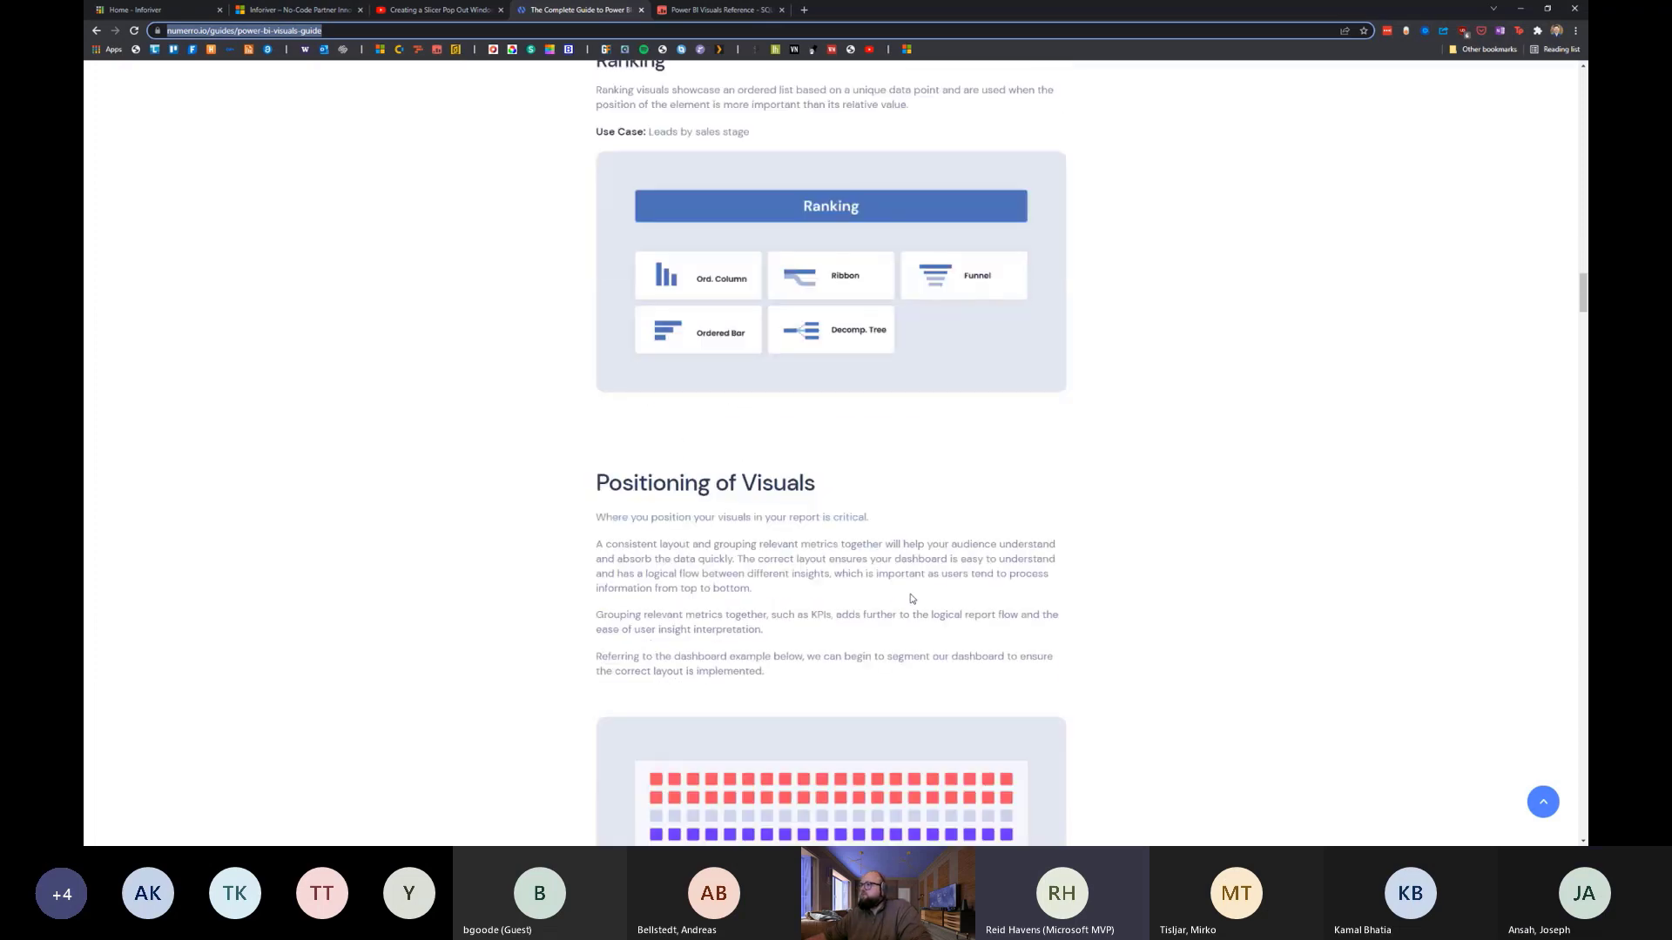
- Look through the numerro.io guide's Positioning of Visuals and Sizing of Visuals sections, ending back at the guide's title
scroll(1135, 571, "down", 3)
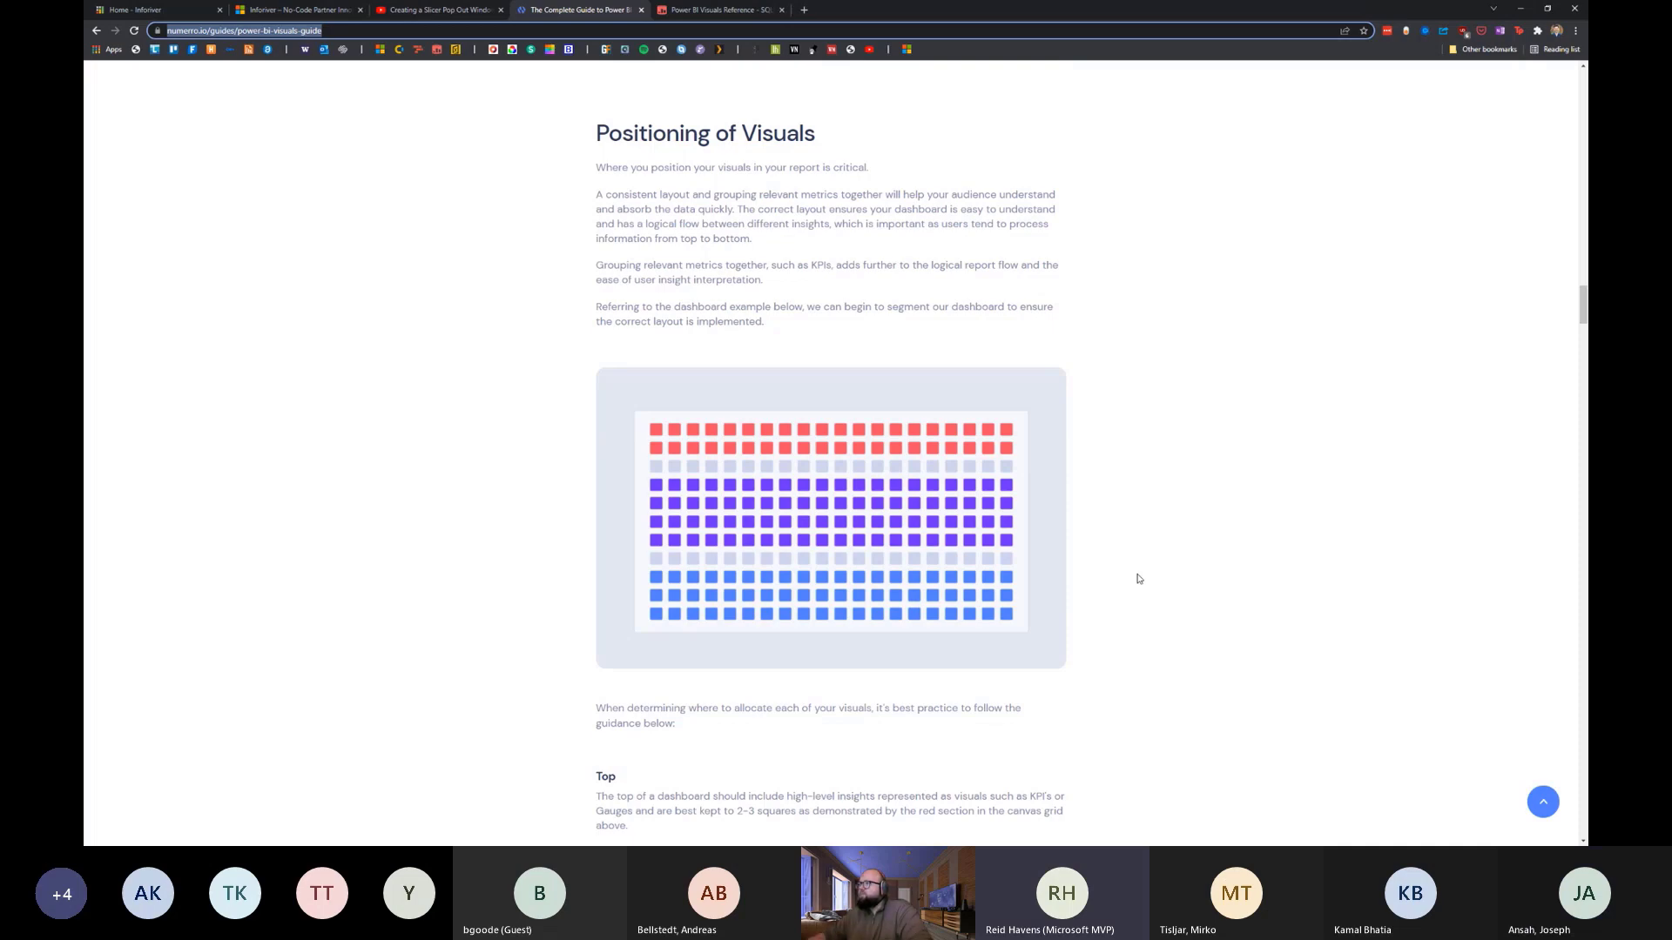
scroll(1167, 499, "down", 2)
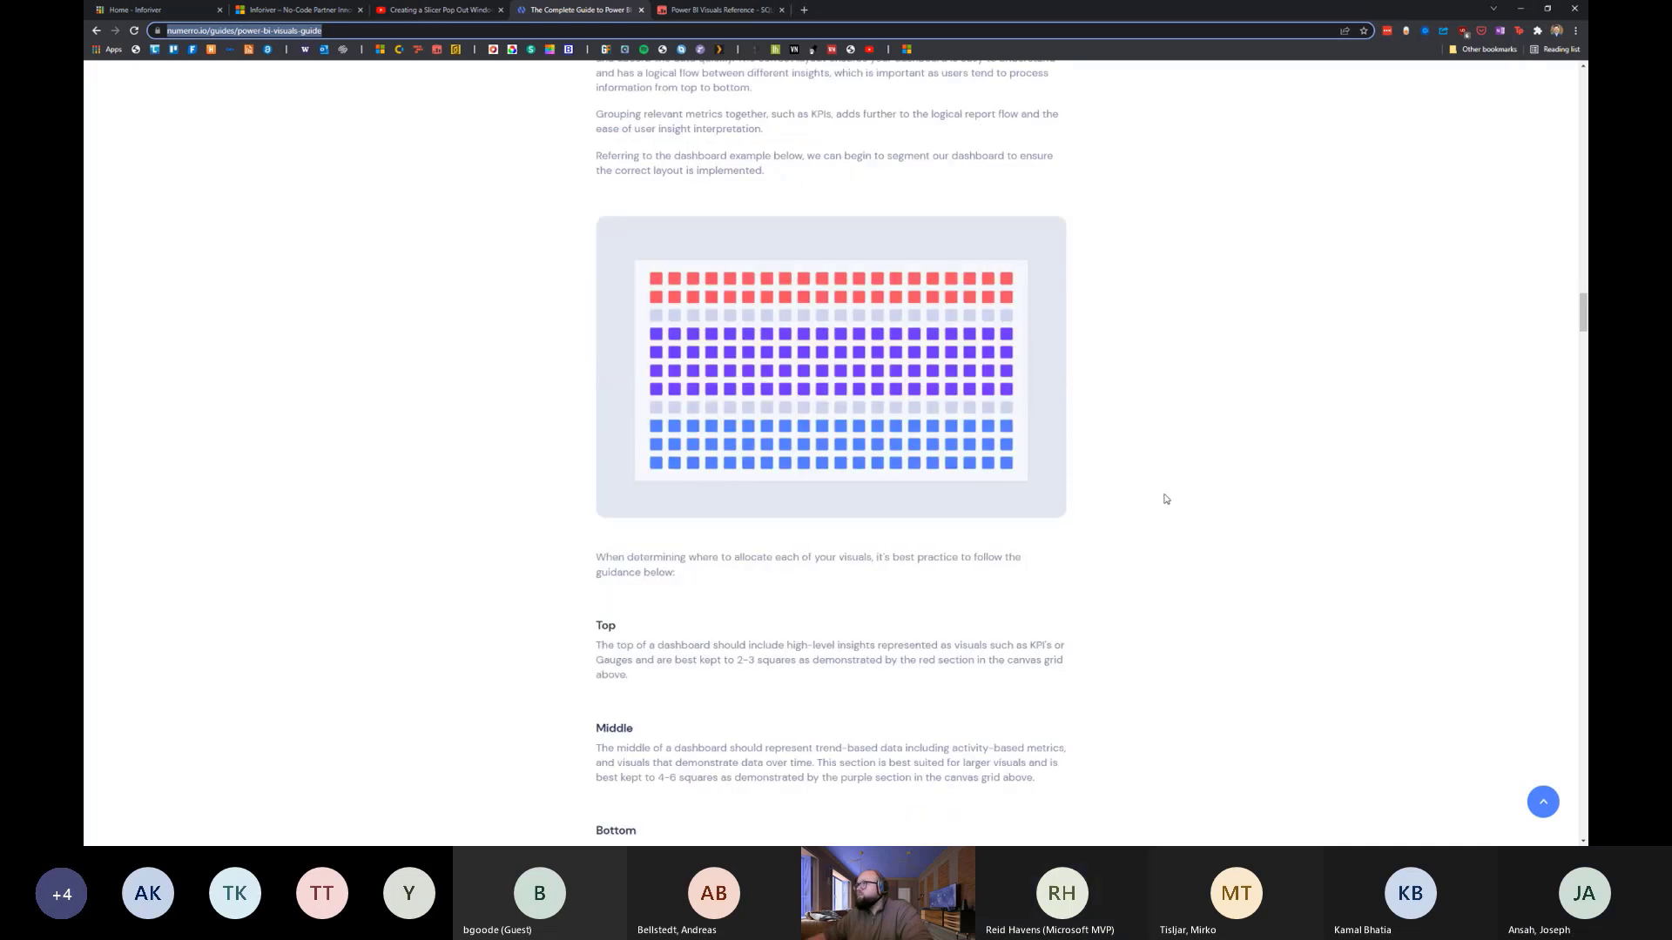
scroll(1167, 499, "down", 10)
scroll(1165, 483, "up", 1)
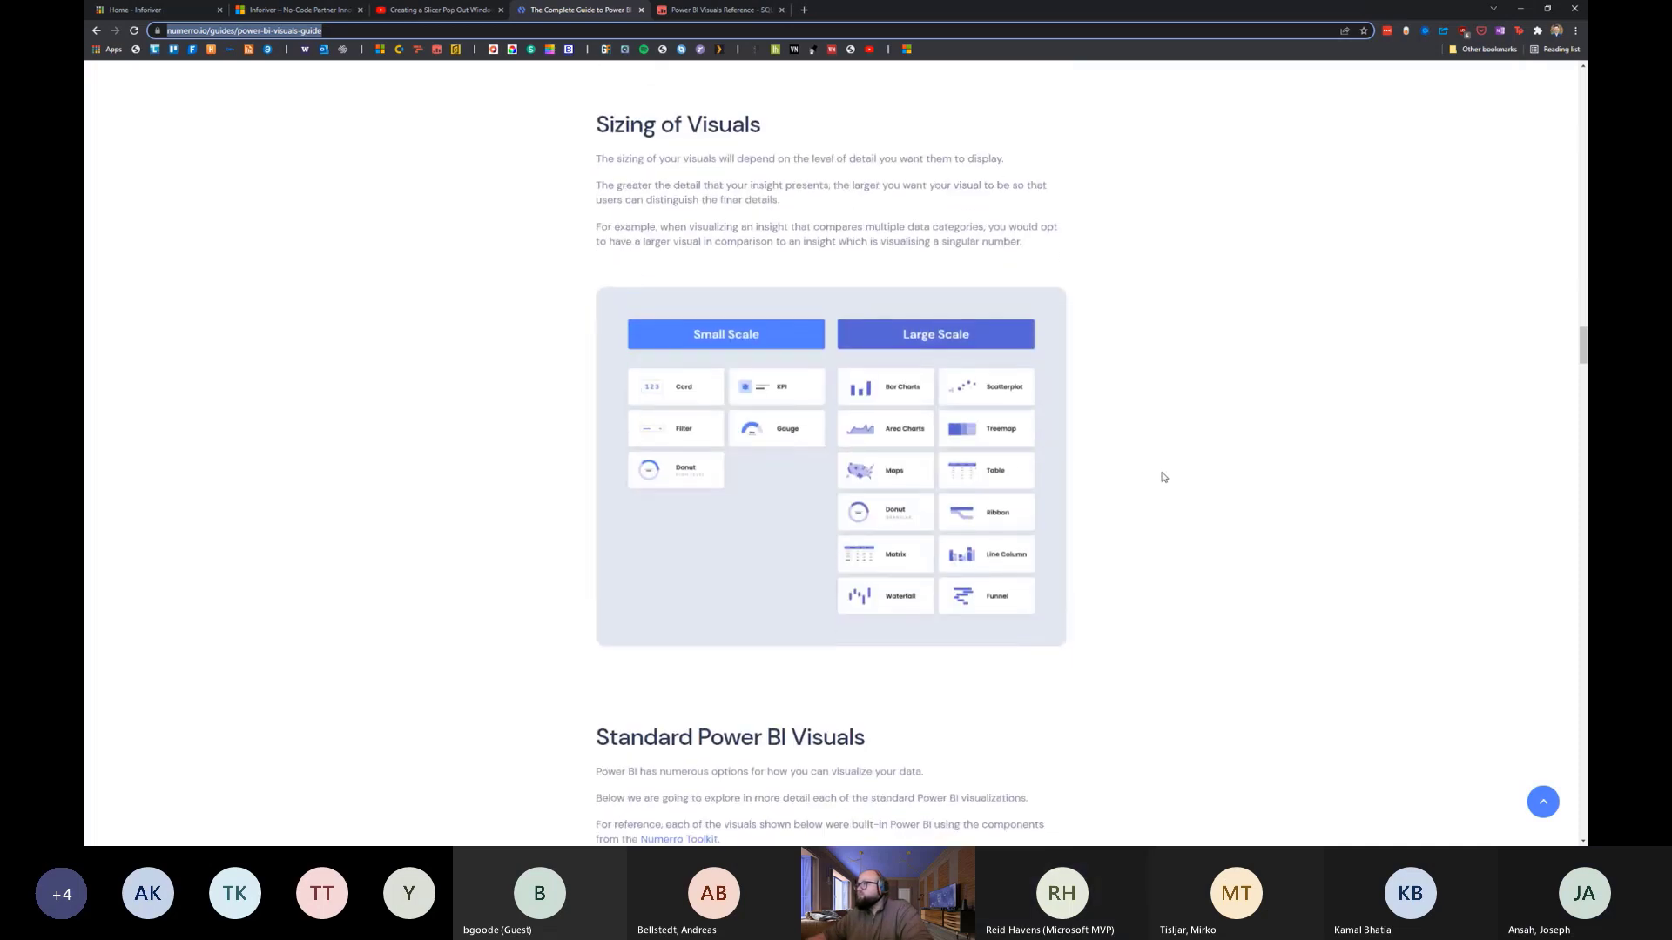
scroll(1164, 478, "down", 3)
scroll(378, 269, "up", 20)
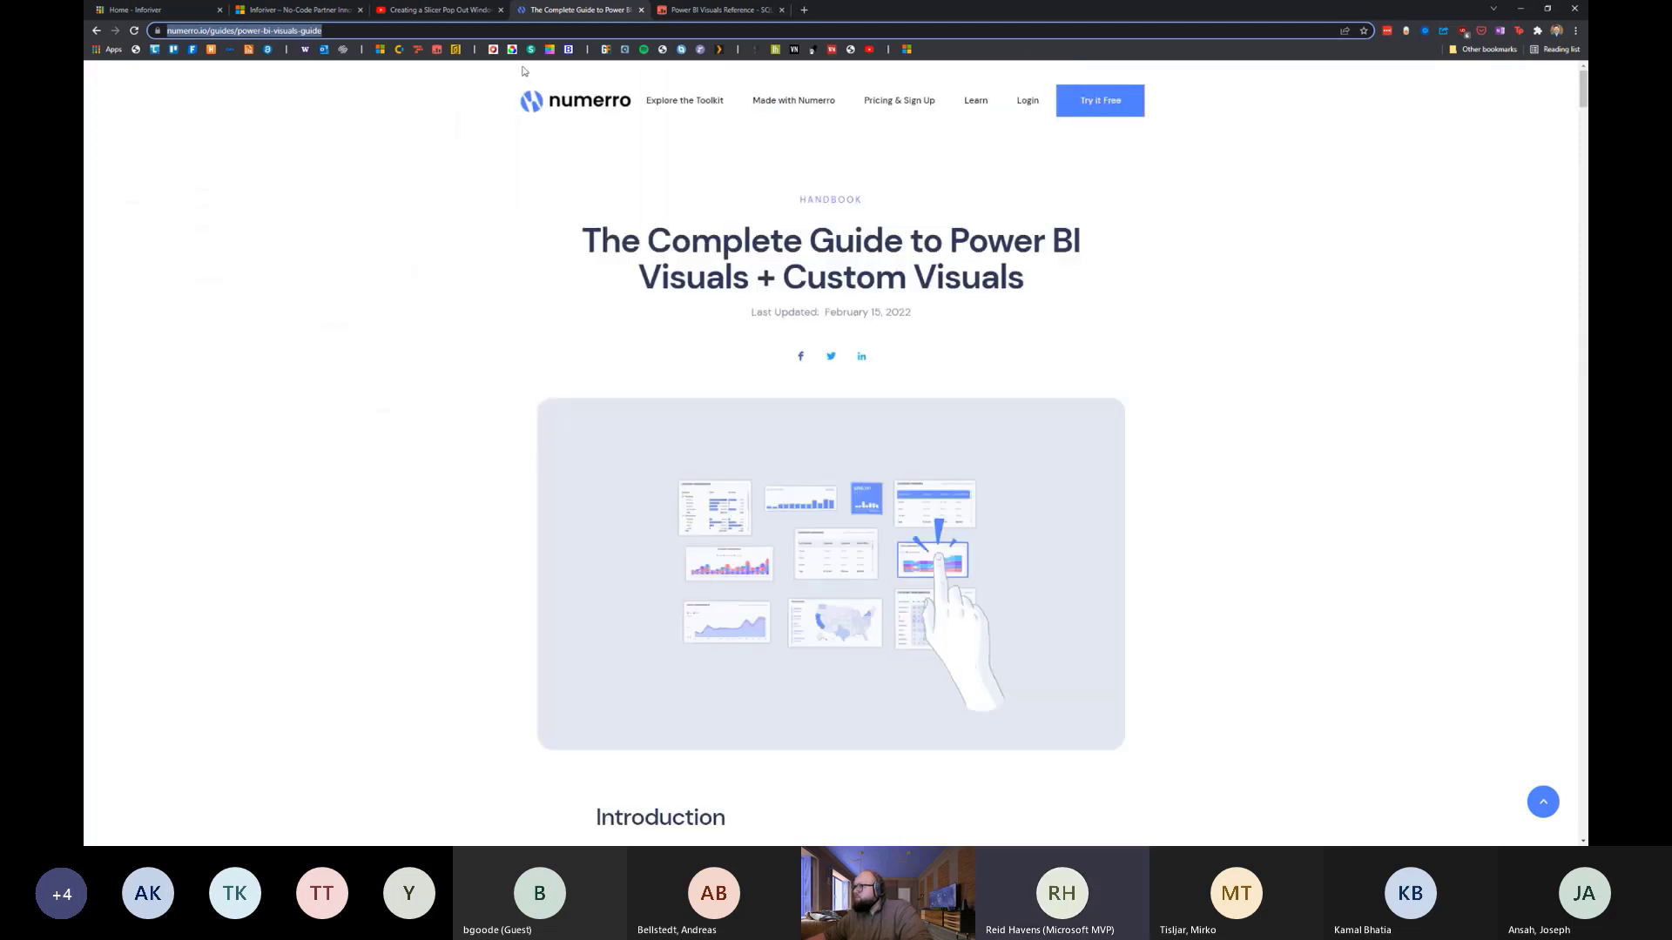
- Open the numerro.io home page and examine the toolkit description and the sample Sales Dashboard
left_click(607, 100)
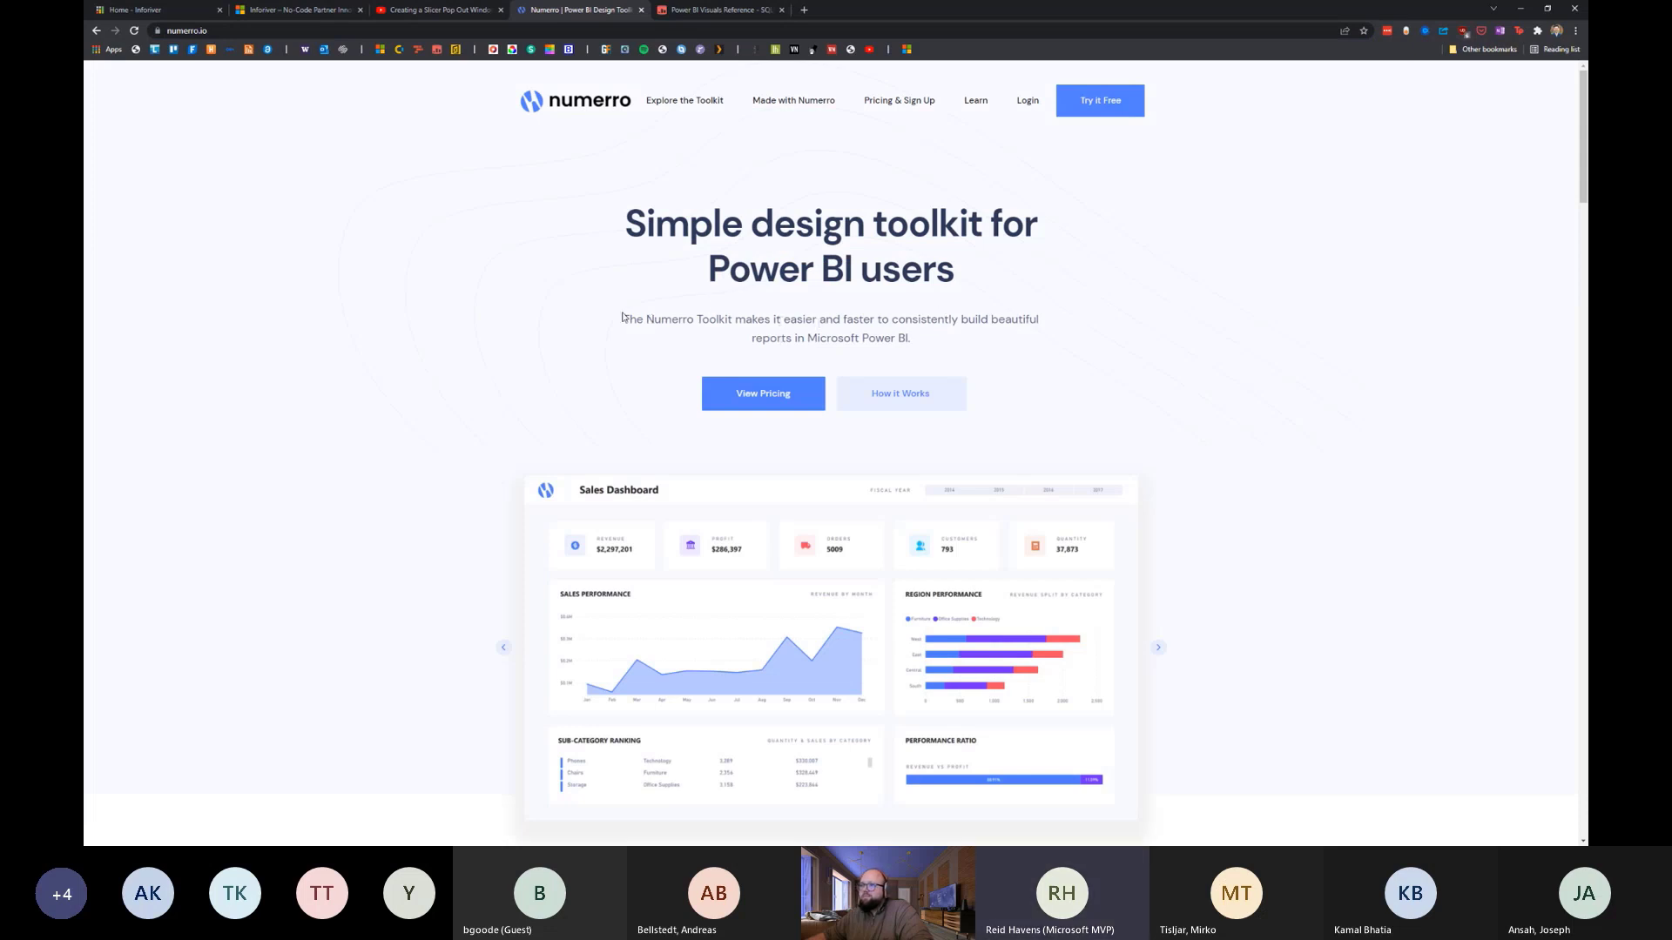
left_click_drag(623, 315, 921, 353)
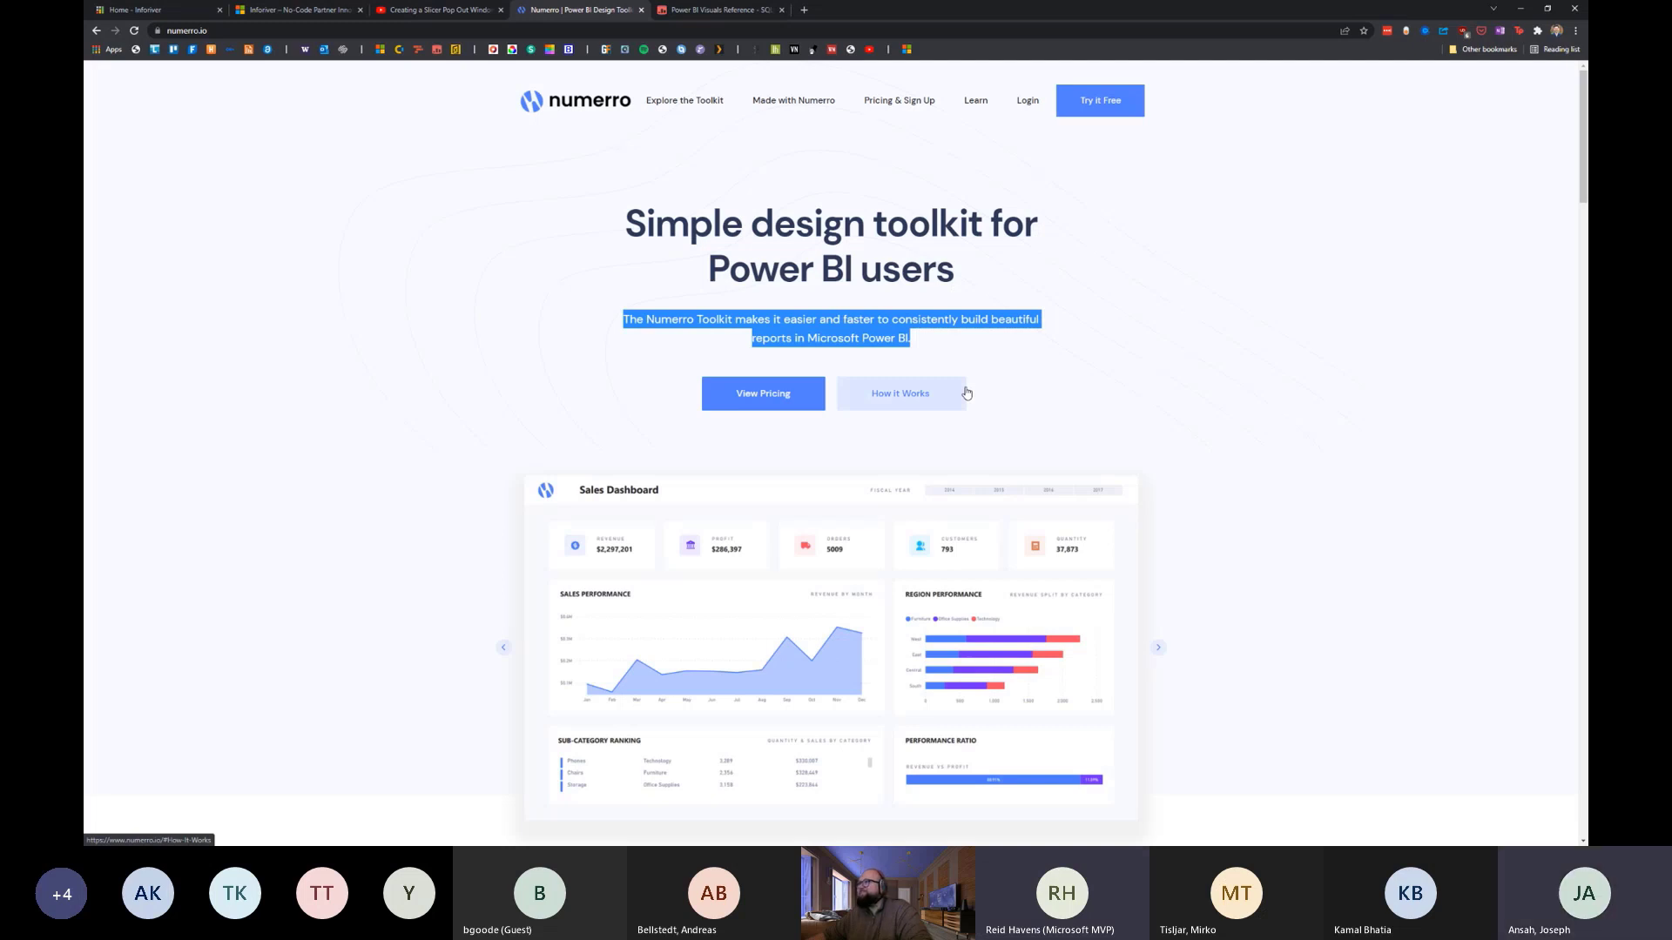
scroll(1296, 475, "down", 1)
scroll(1295, 475, "down", 3)
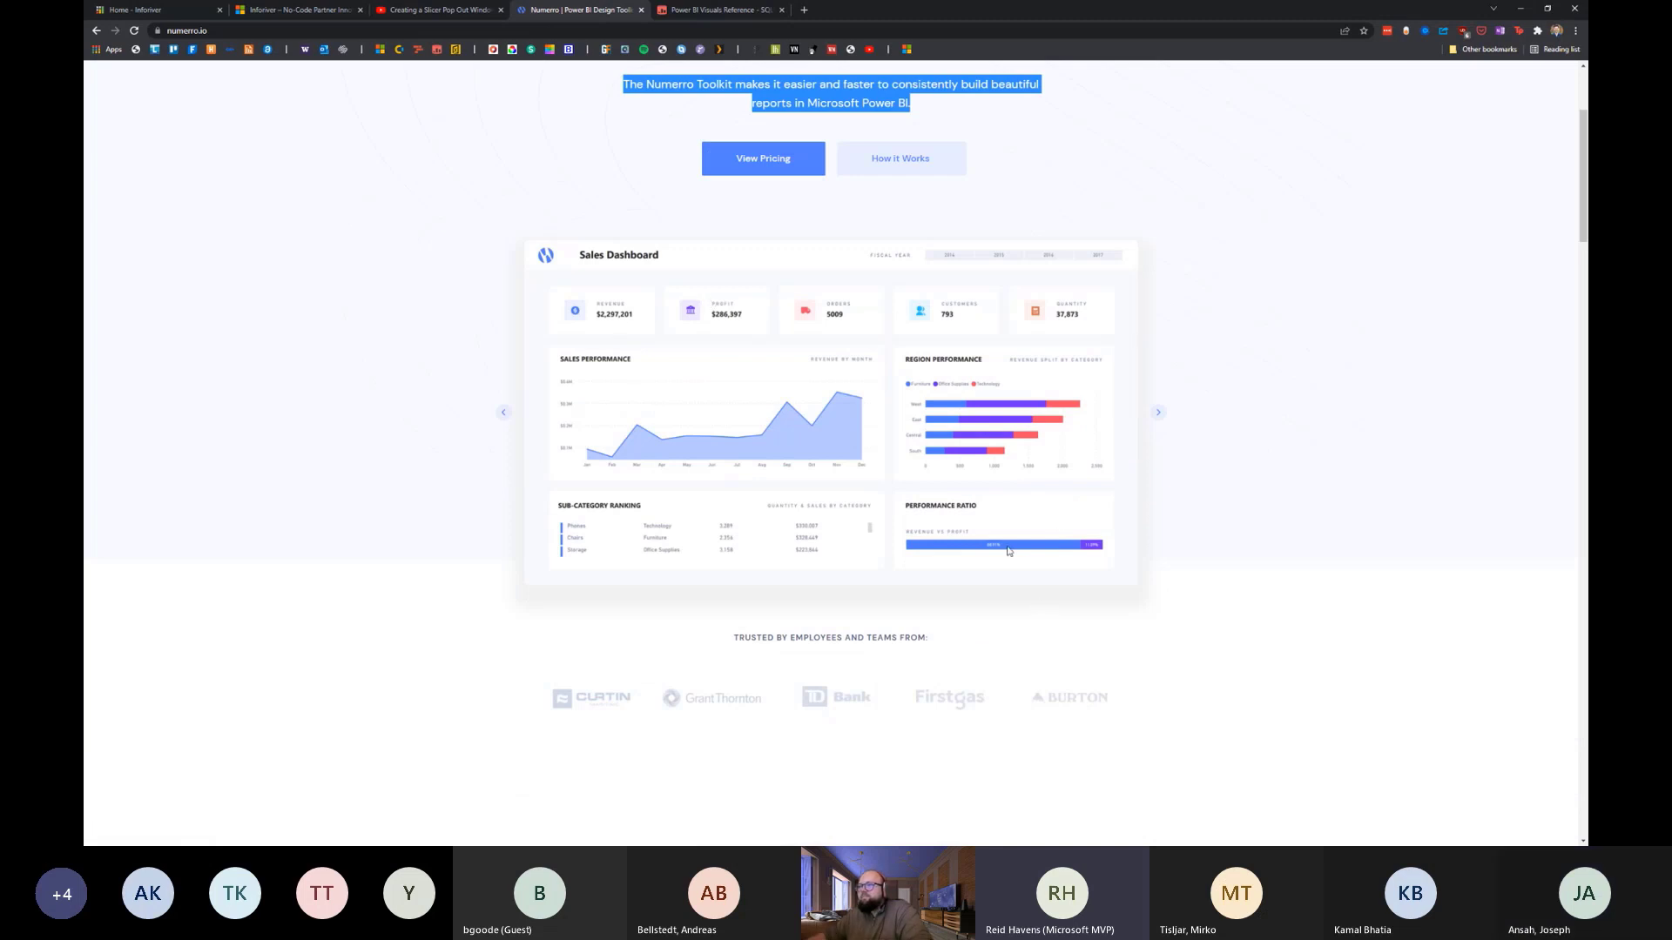
scroll(1115, 555, "down", 5)
scroll(1115, 556, "up", 9)
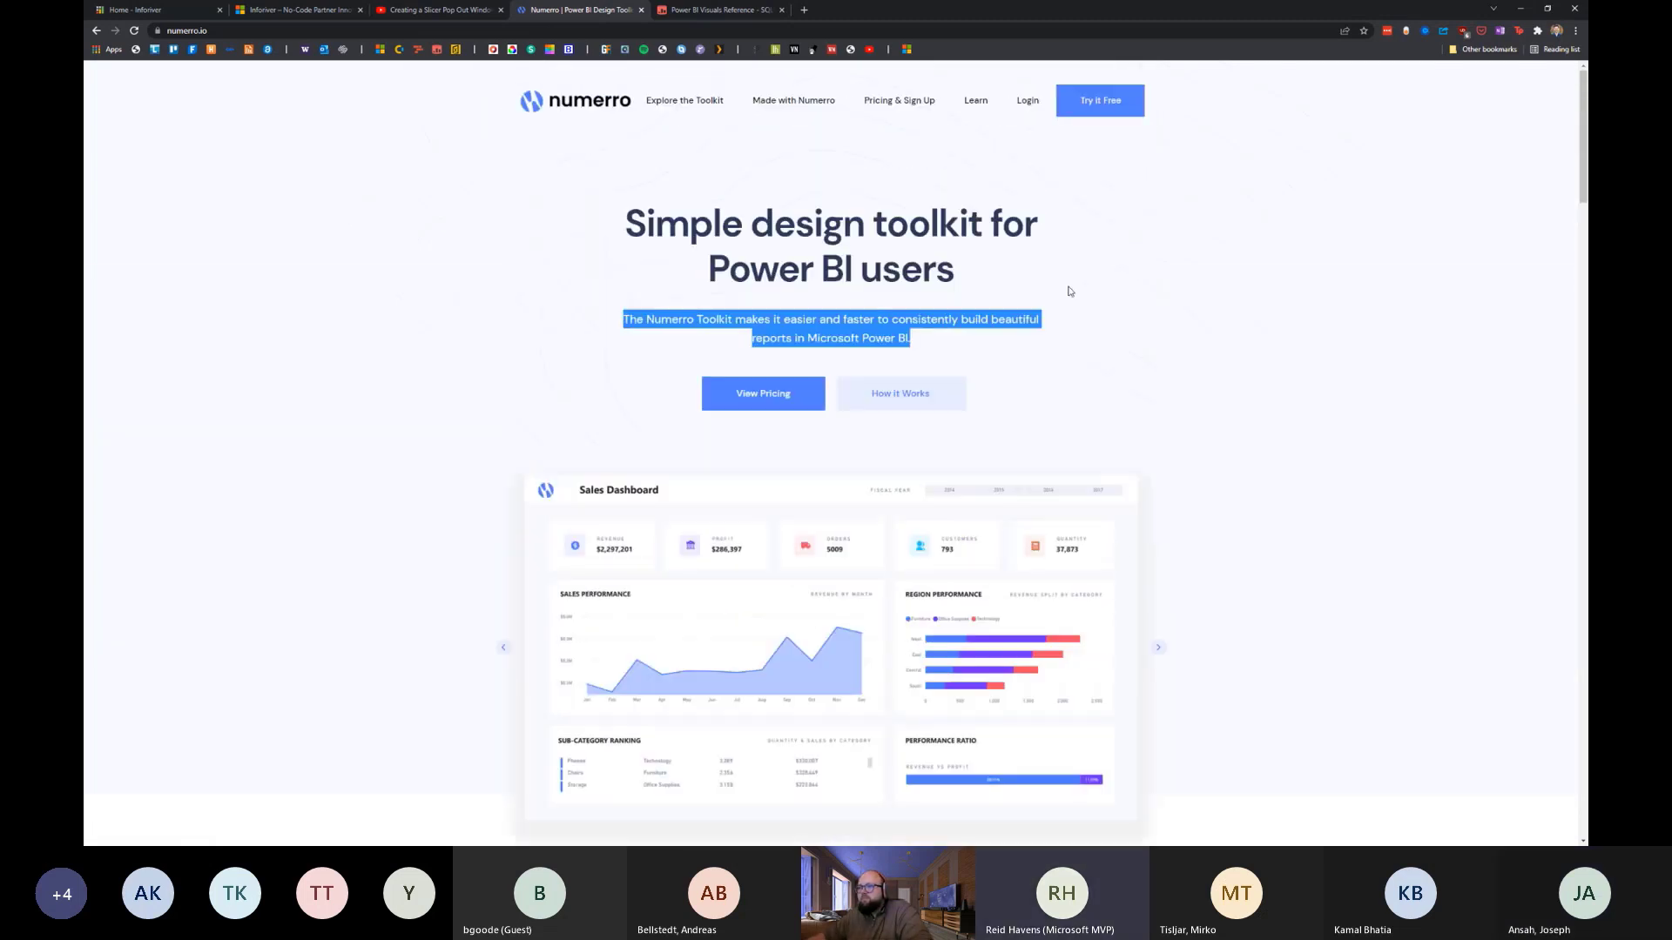
left_click(1069, 293)
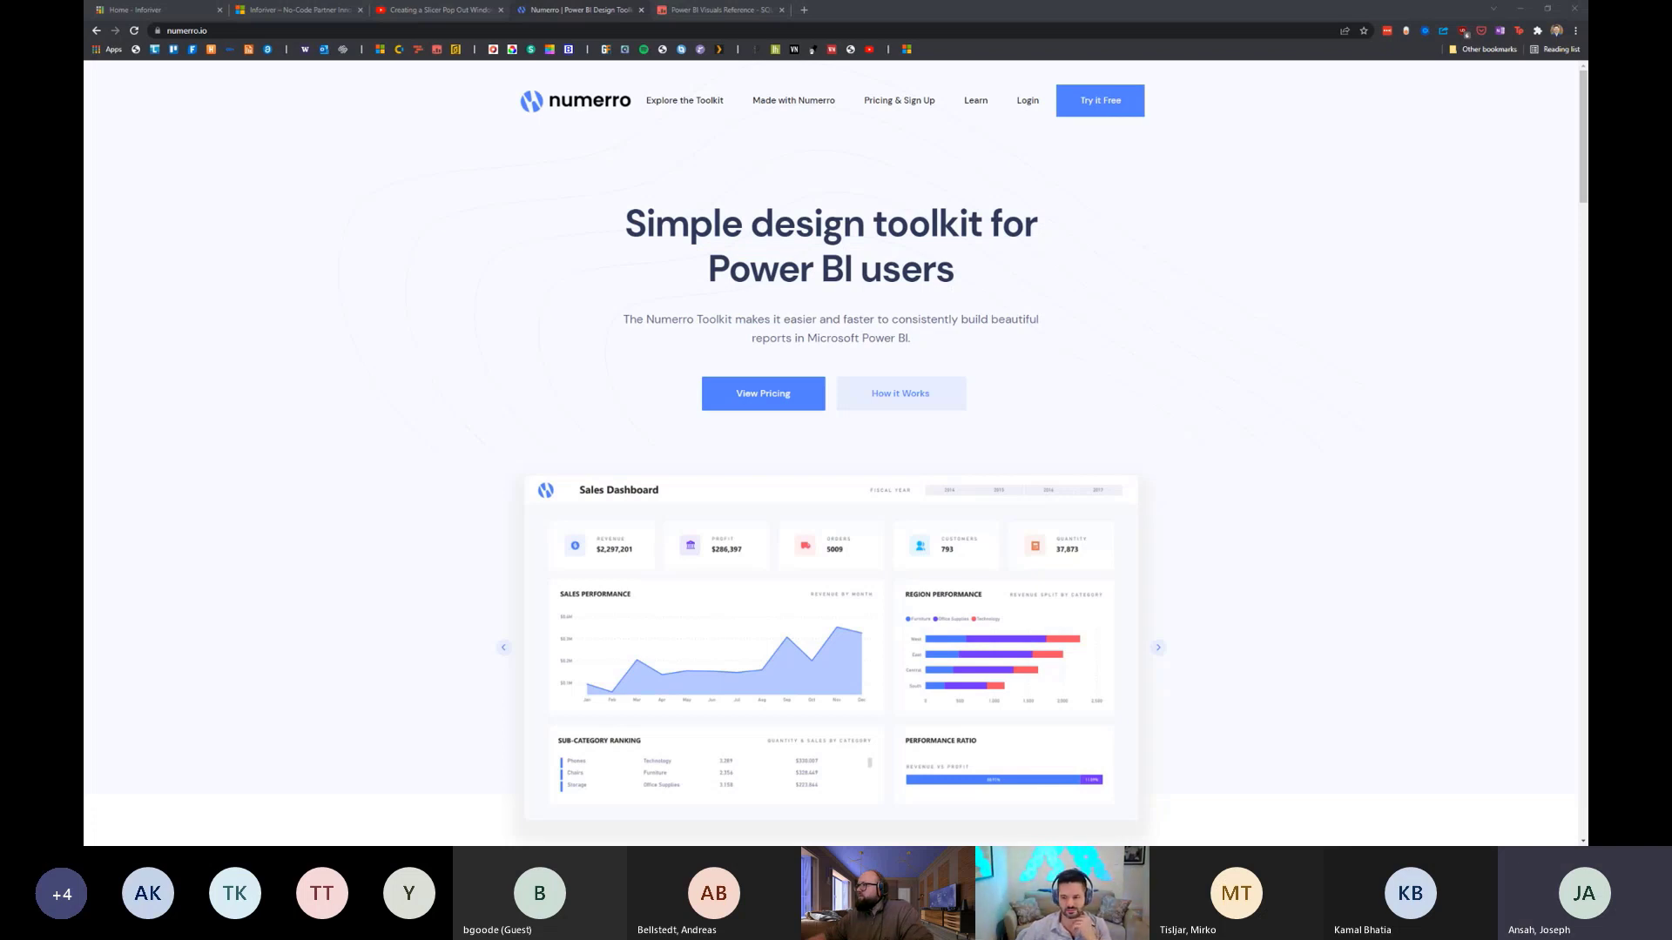
scroll(449, 517, "down", 2)
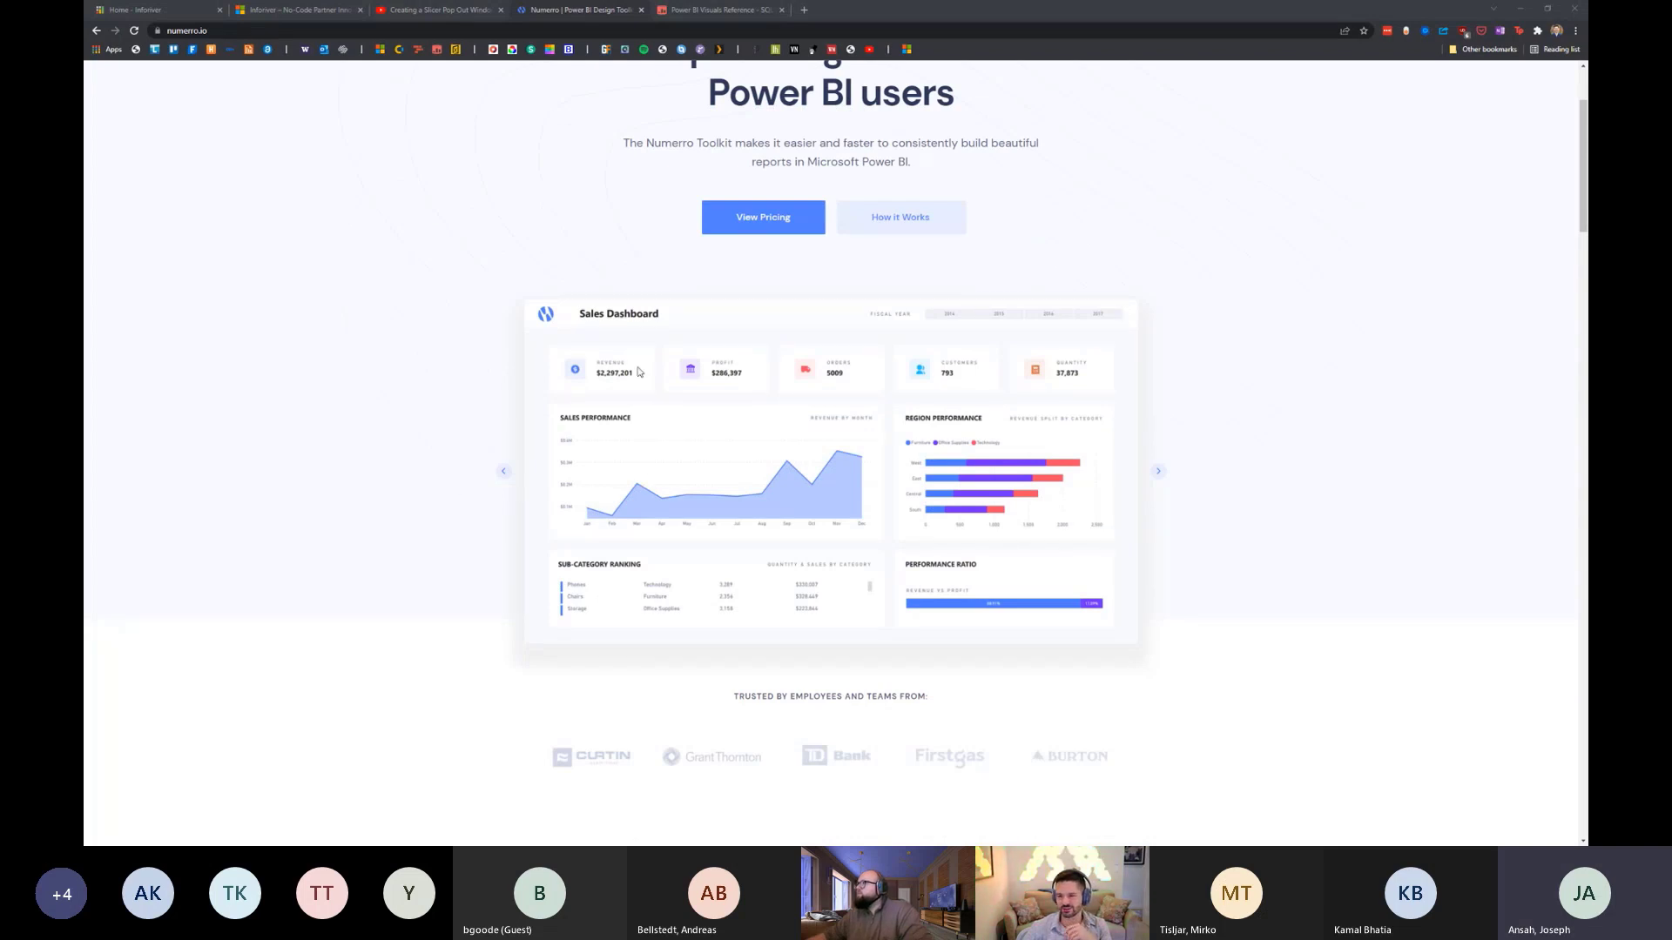
scroll(892, 572, "down", 1)
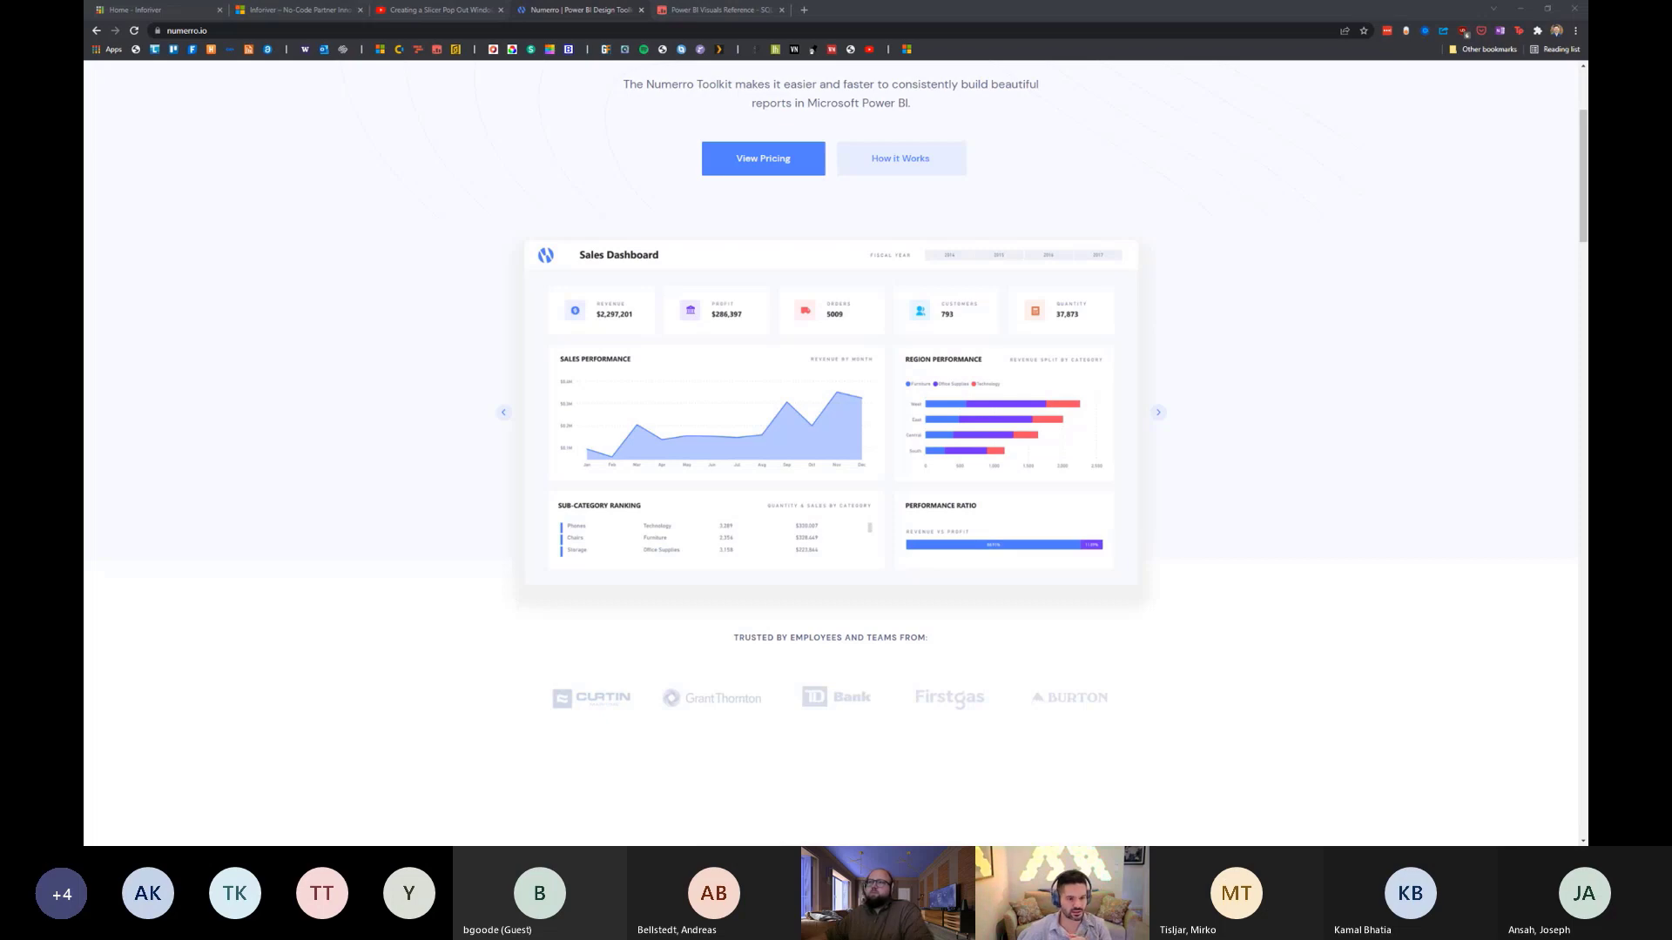
- Switch to the Multi Color Column Chart report in Power BI Desktop, choose Pct of Max and set its adjustment to 54%
left_click_drag(85, 164, 85, 129)
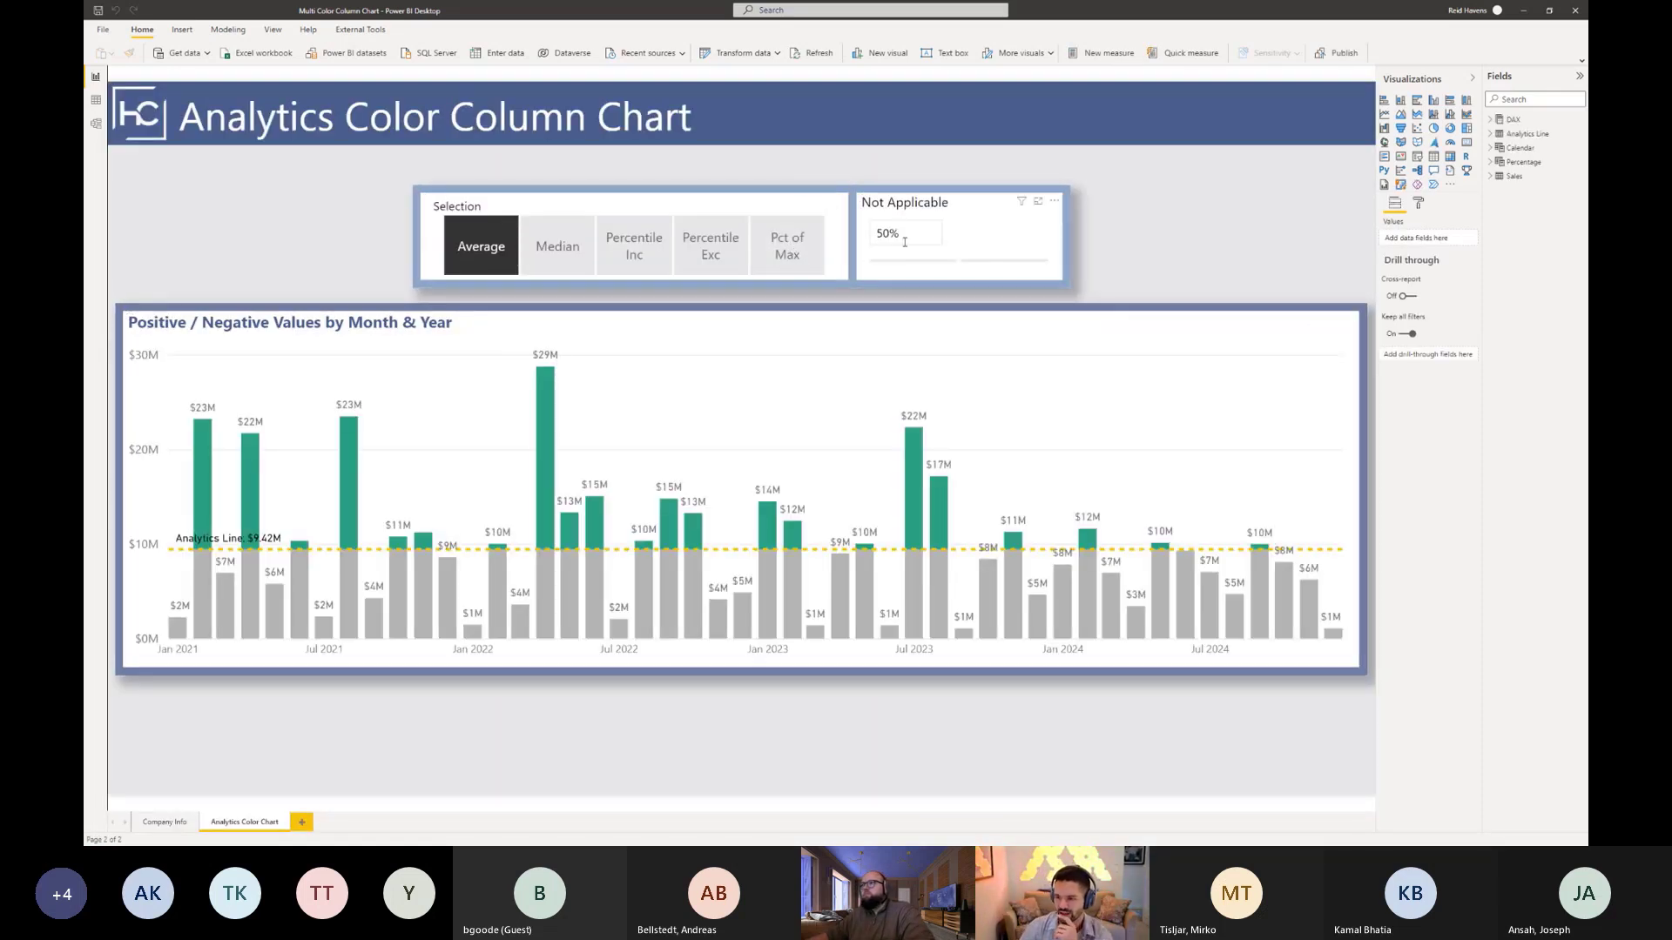
left_click(788, 245)
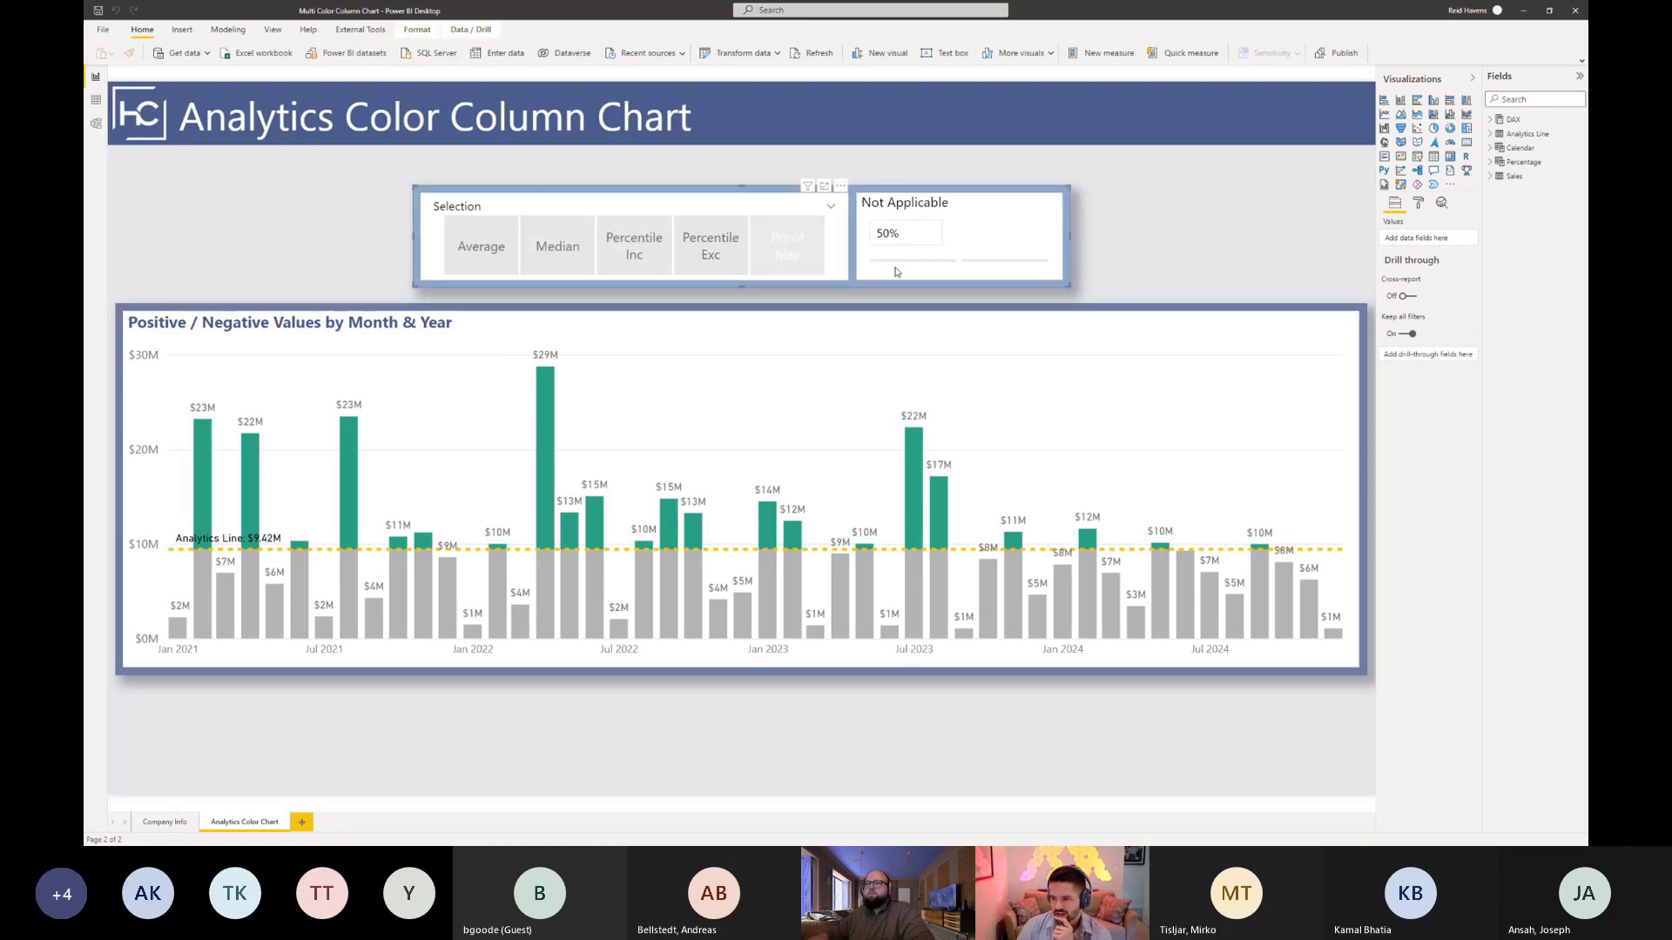
mouse_move(959, 260)
left_mouse_down()
mouse_move(981, 261)
mouse_move(895, 260)
mouse_move(930, 261)
left_mouse_up()
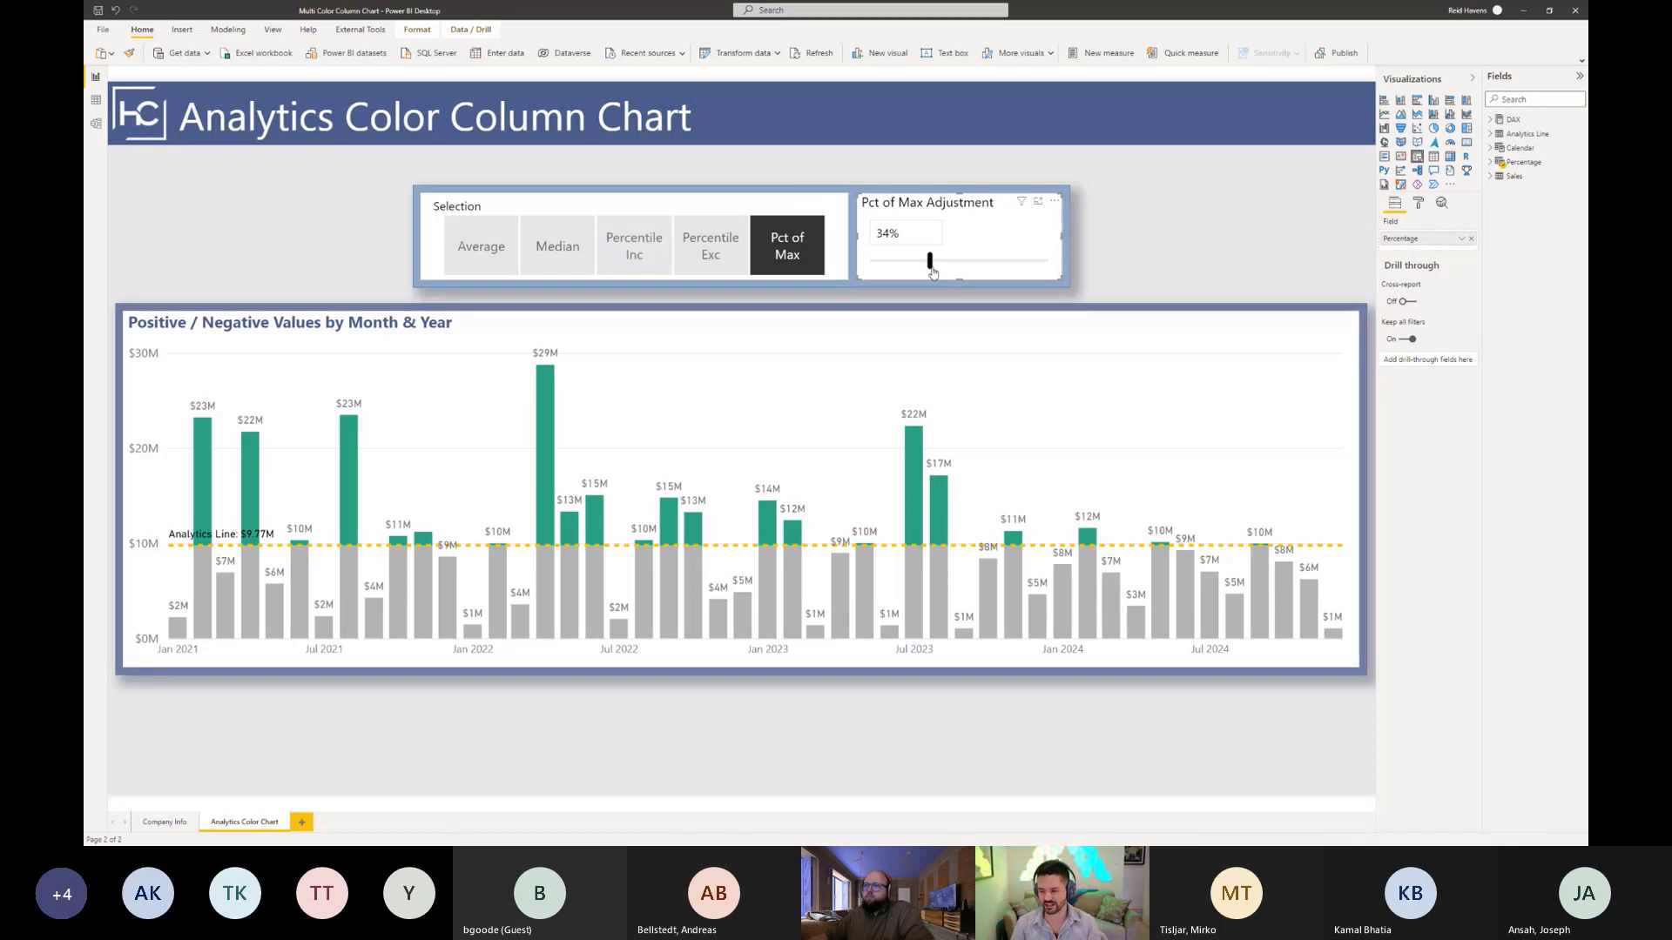
mouse_move(932, 273)
left_mouse_down()
mouse_move(987, 271)
mouse_move(916, 270)
left_mouse_up()
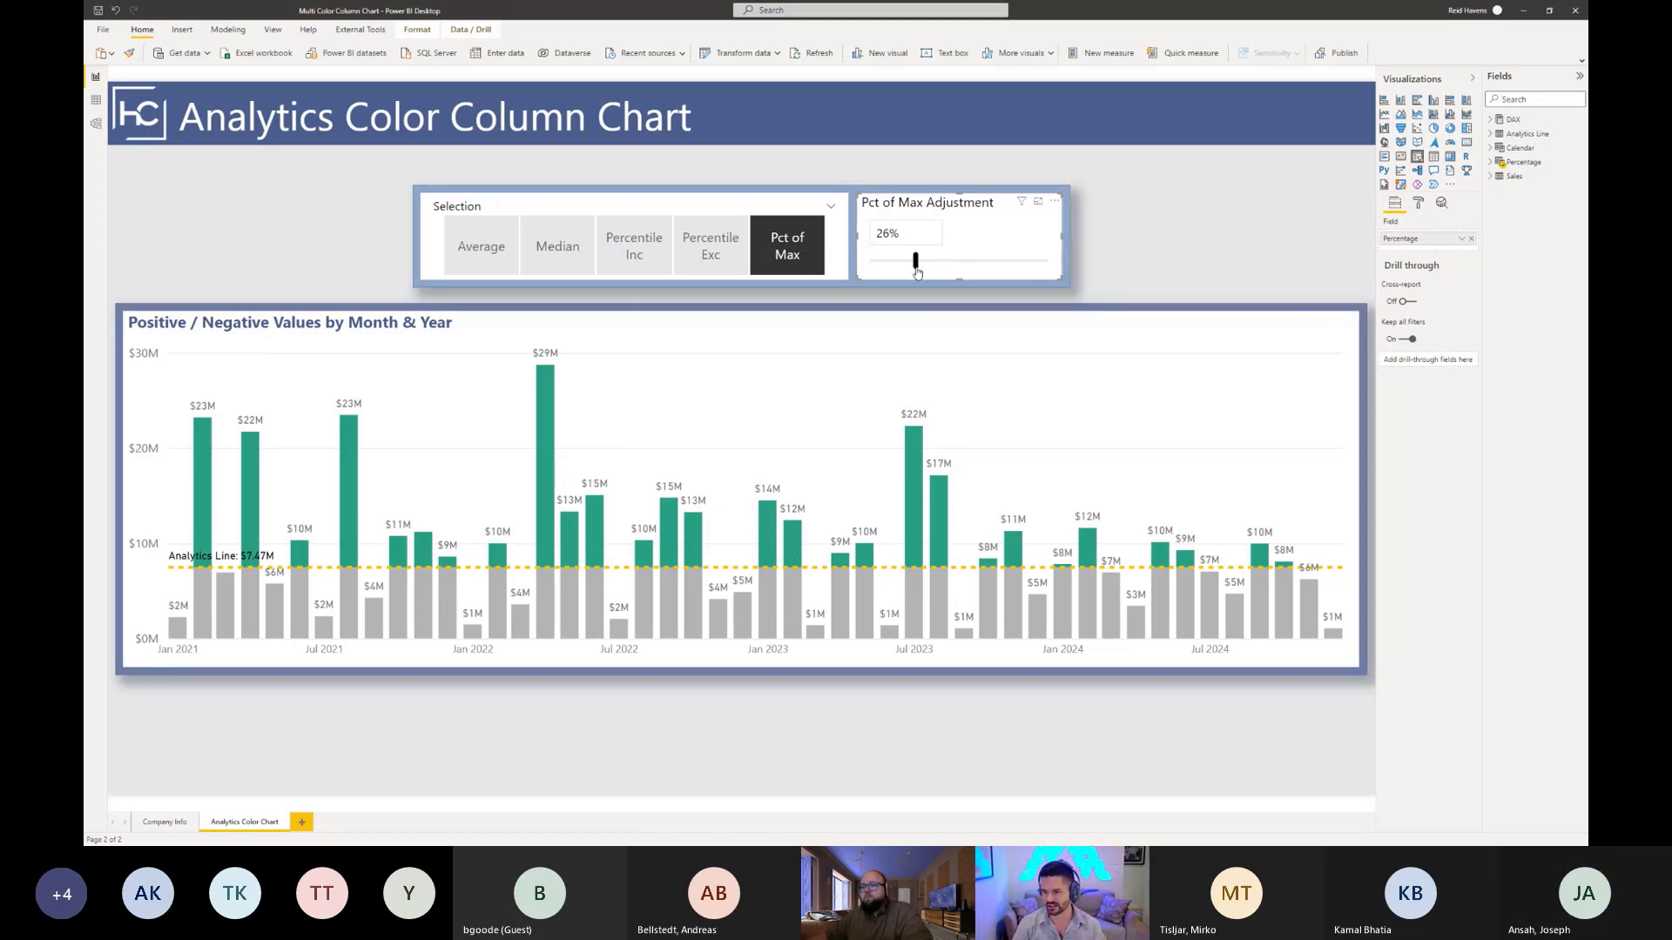
left_click_drag(915, 260, 965, 264)
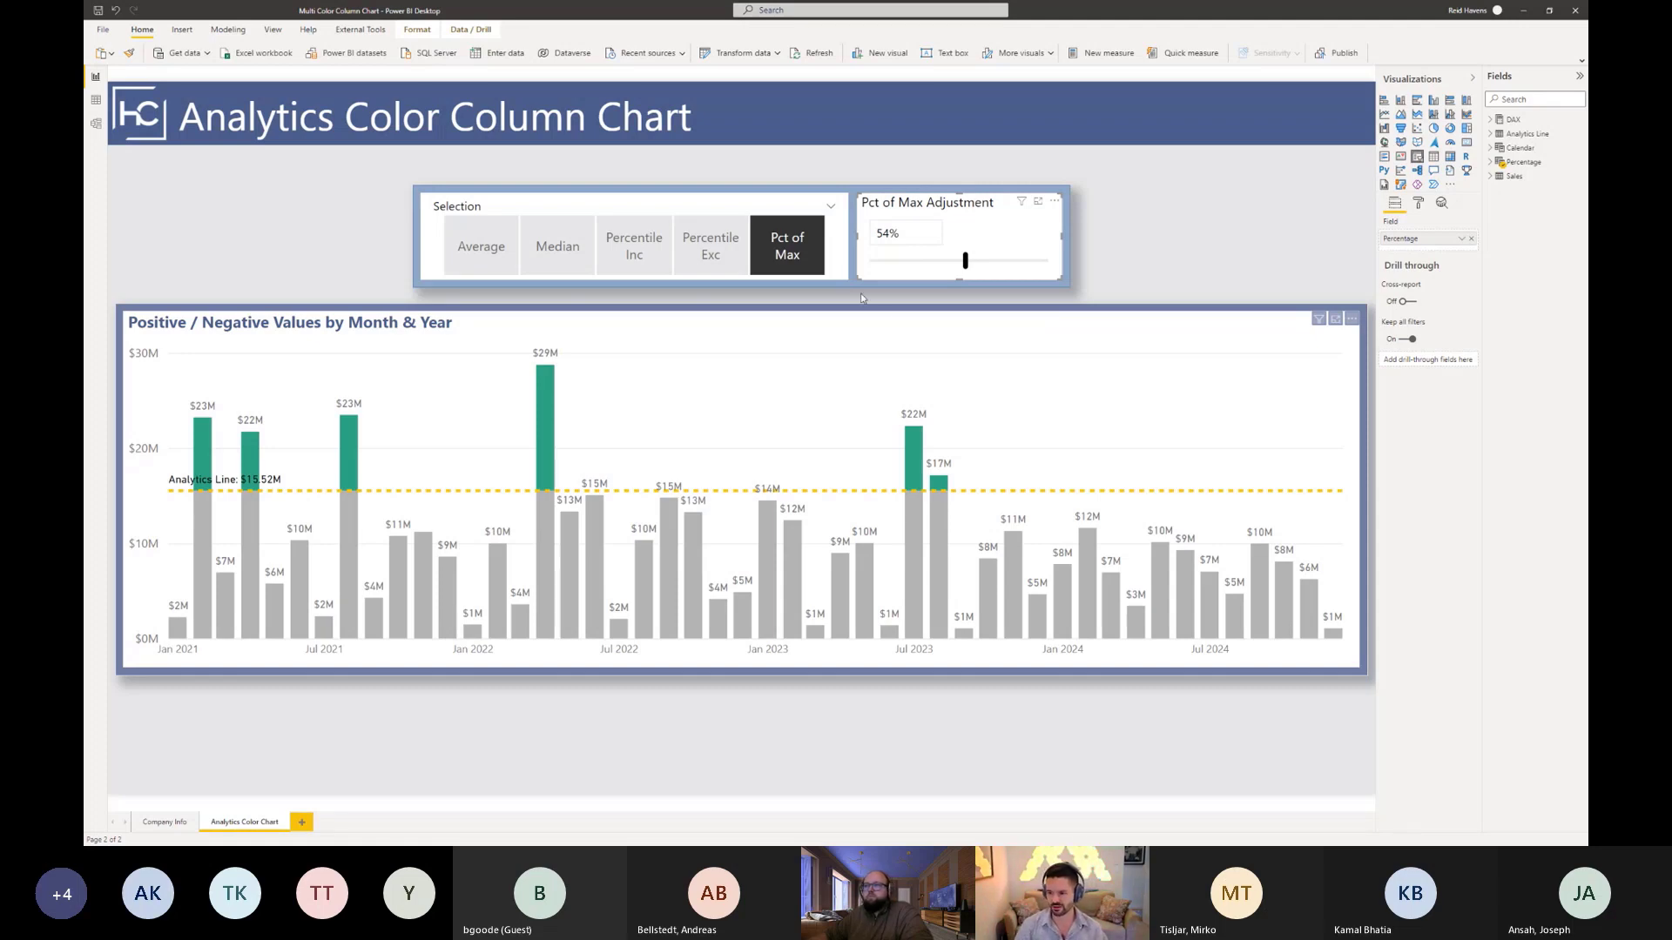
- Widen the Visualizations pane and toggle the column chart's total labels off and back on
left_click(885, 331)
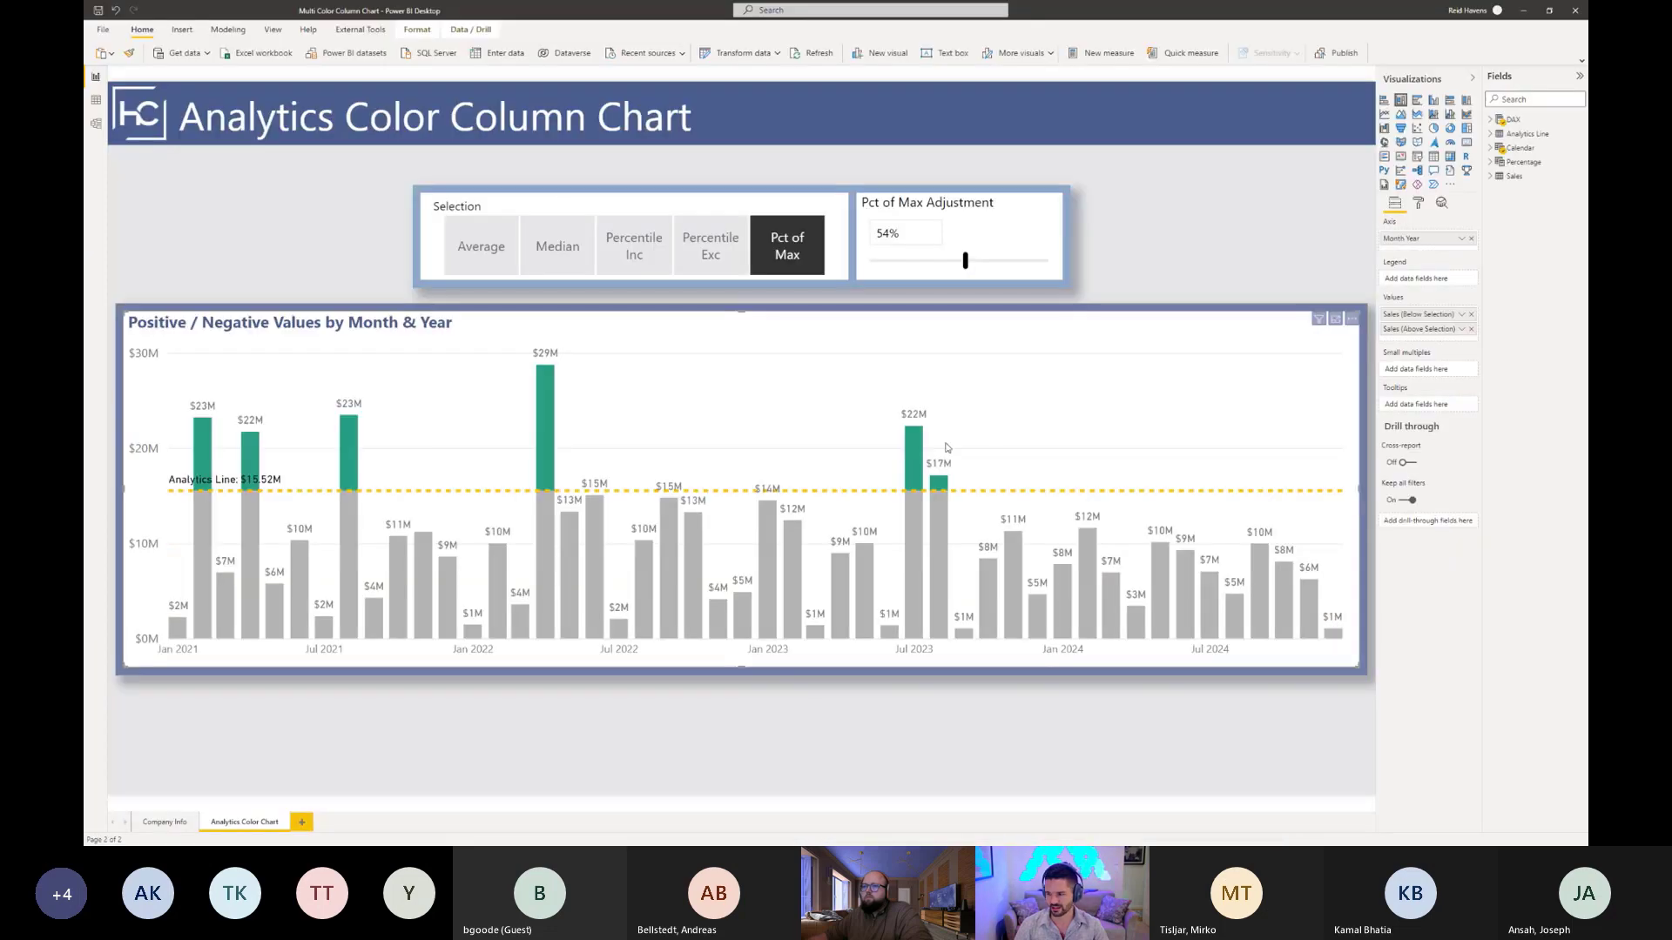
left_click(1418, 202)
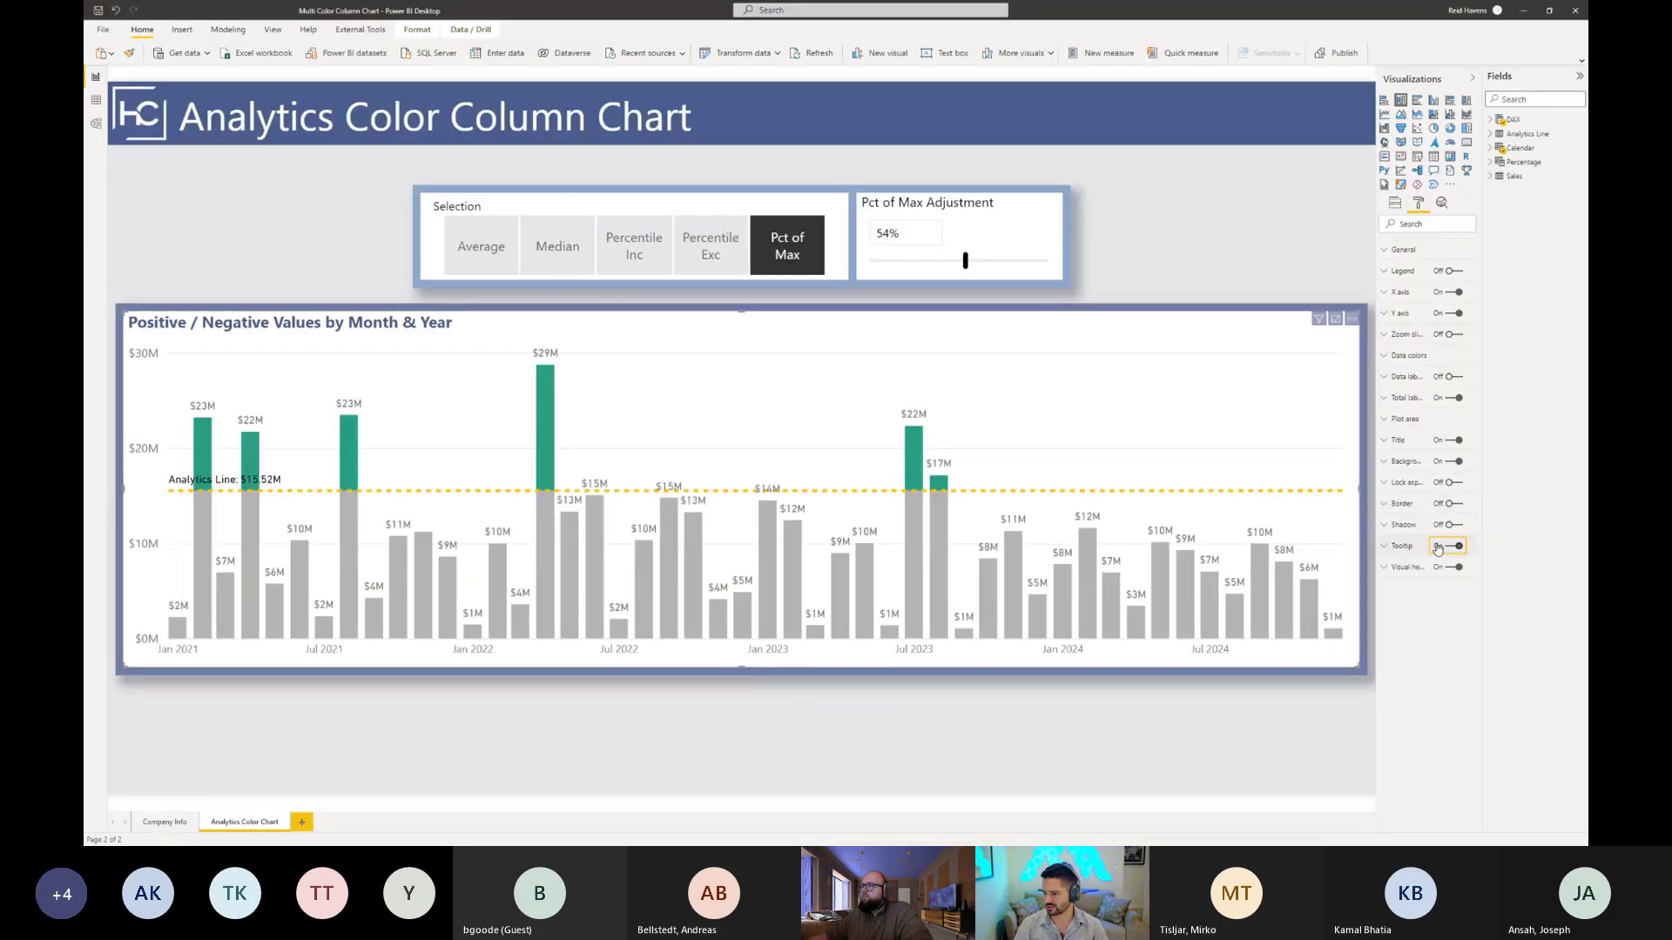
mouse_move(916, 470)
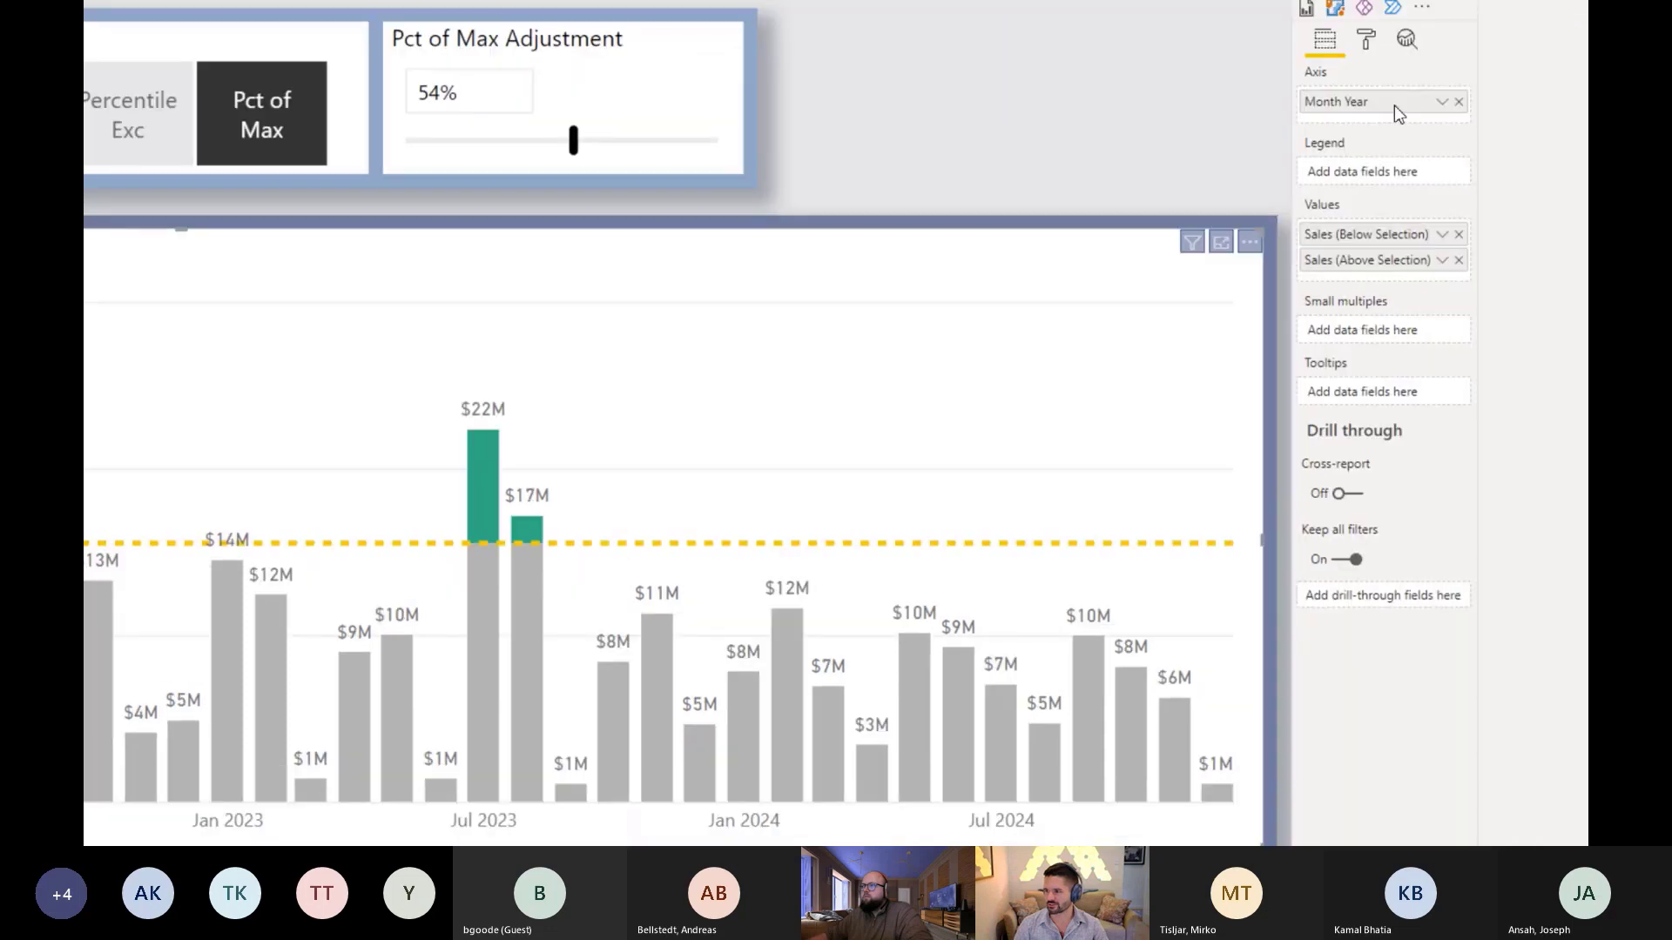
left_click(1372, 106)
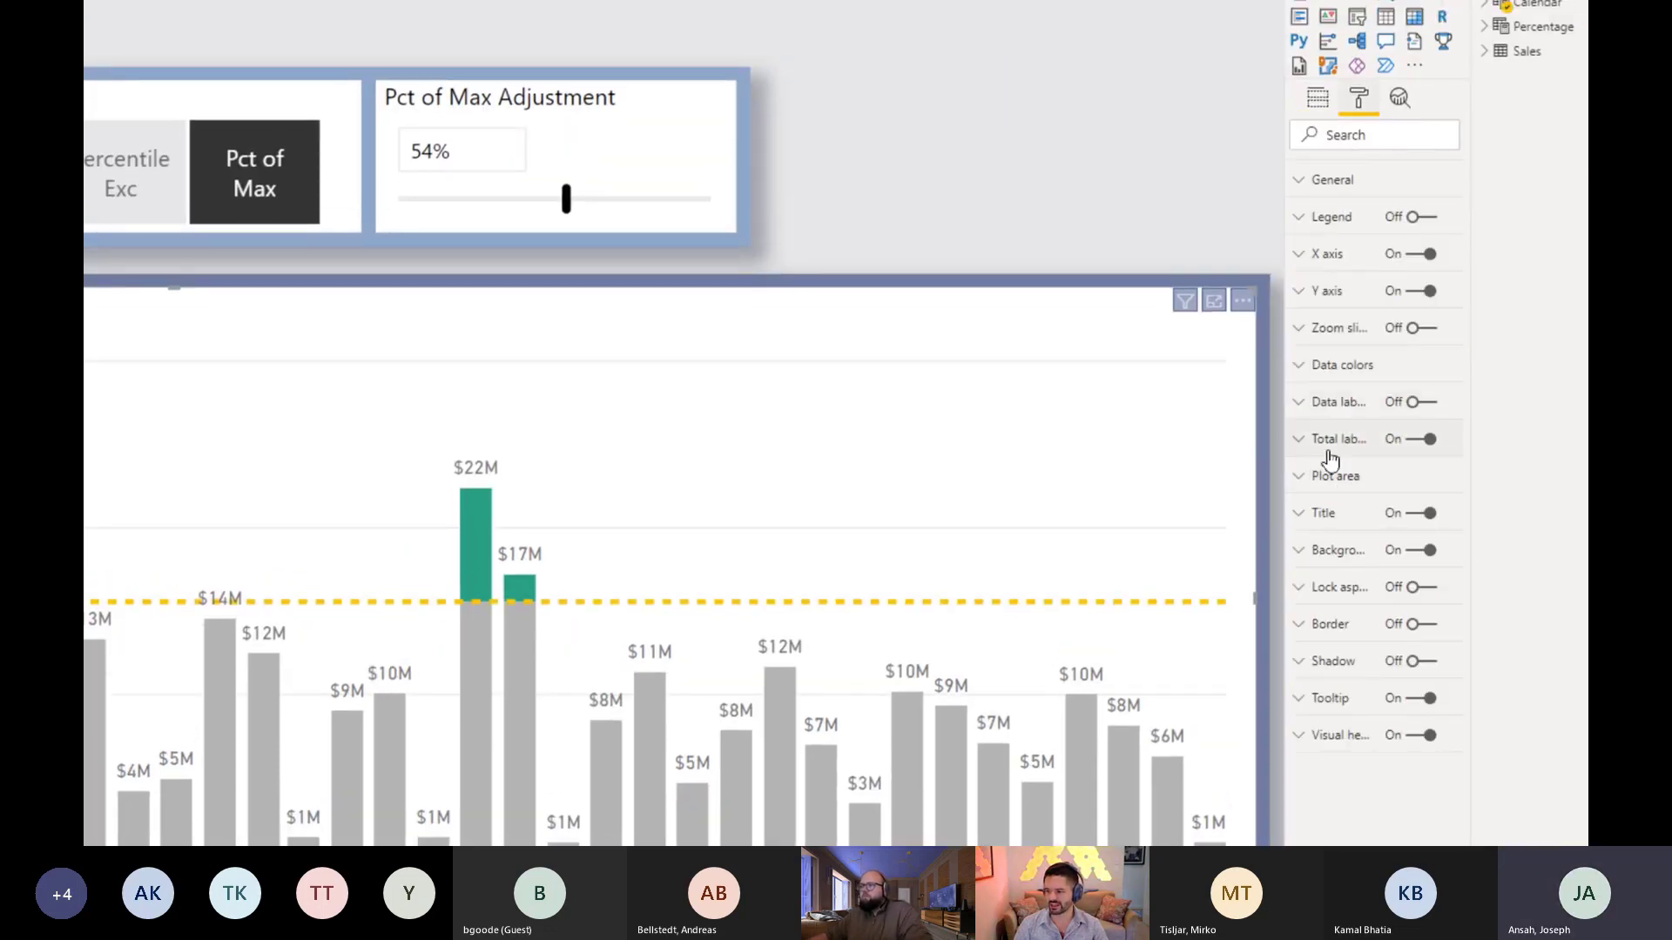
left_click_drag(1286, 426, 1207, 434)
left_click(1396, 388)
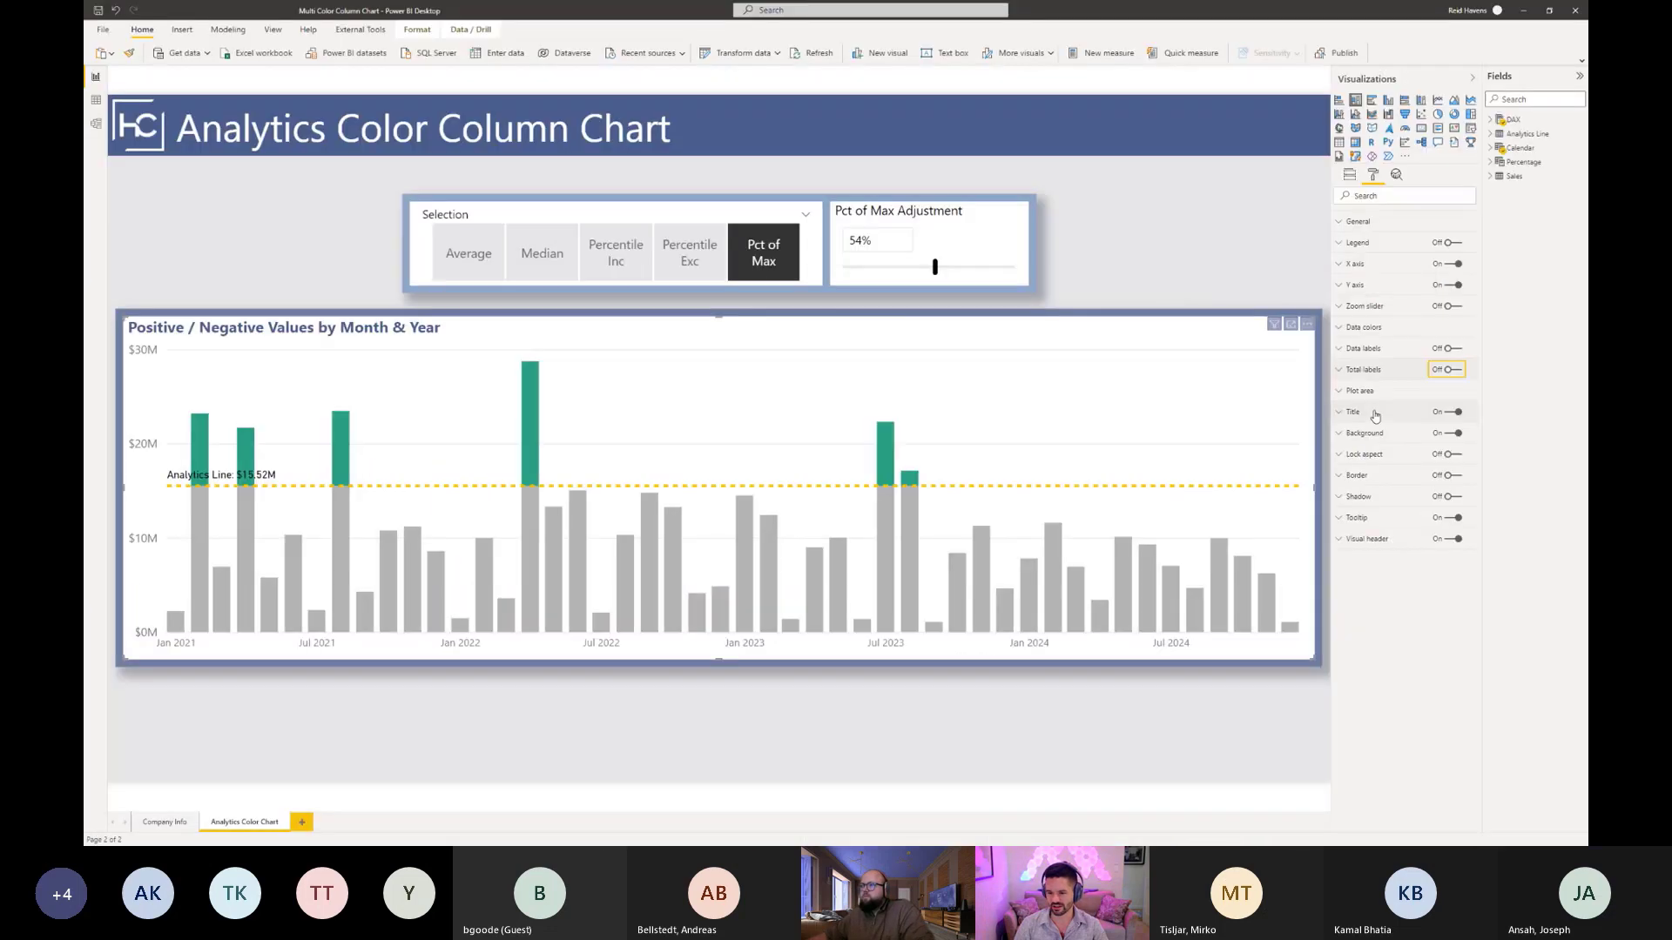
mouse_move(889, 463)
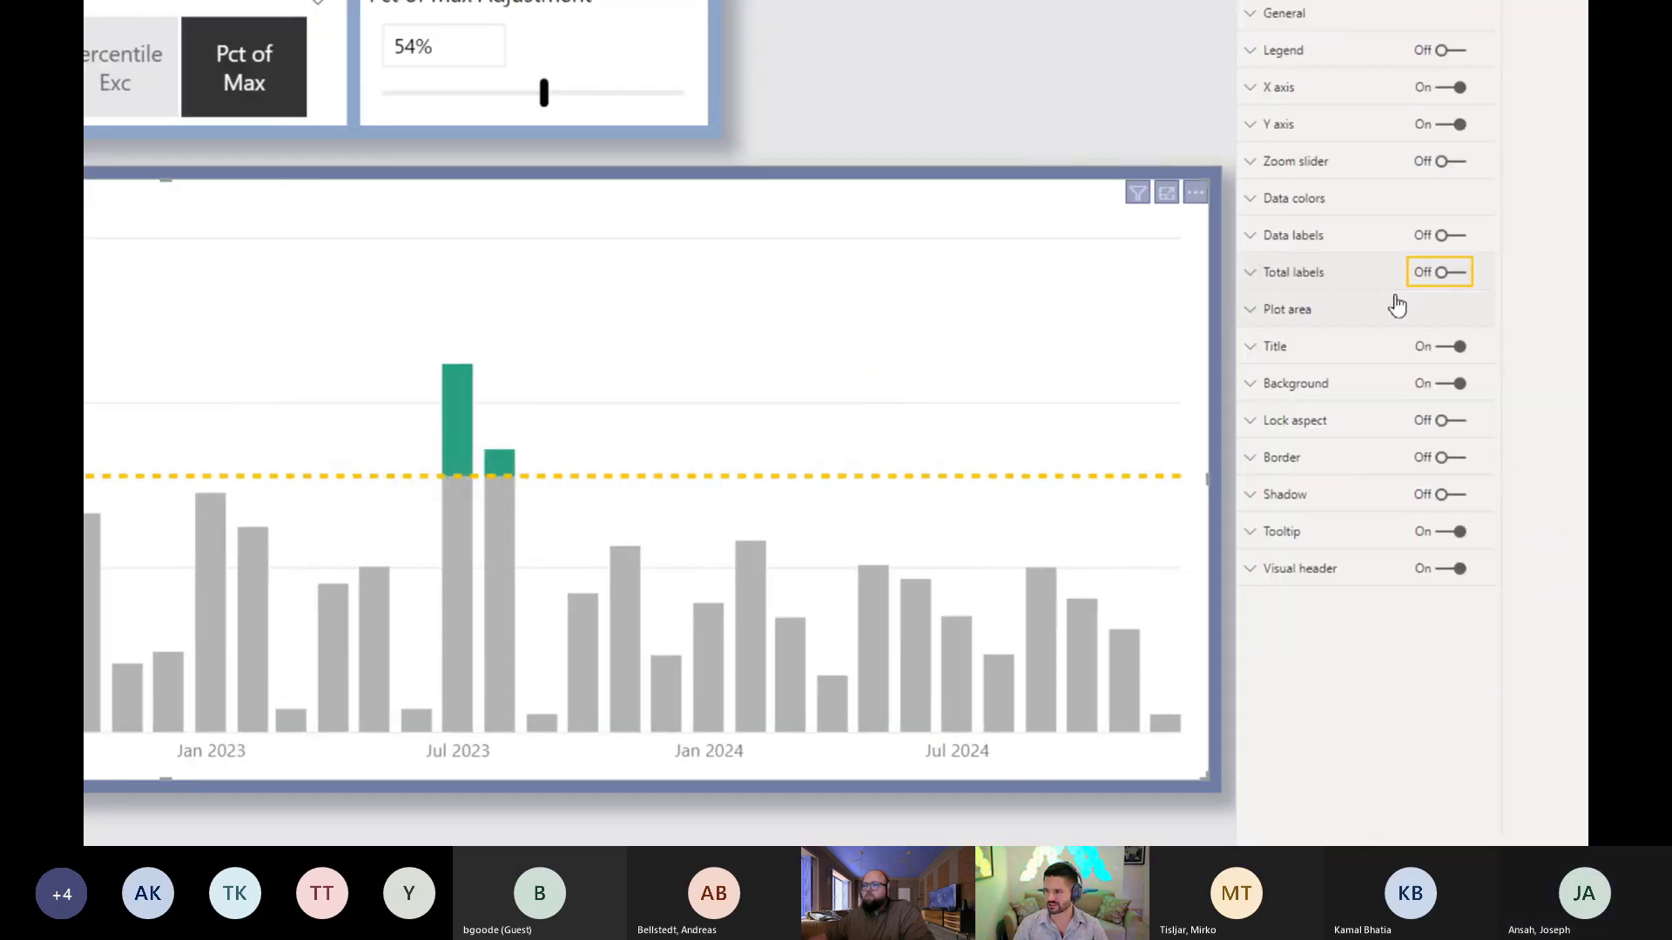
left_click(1441, 271)
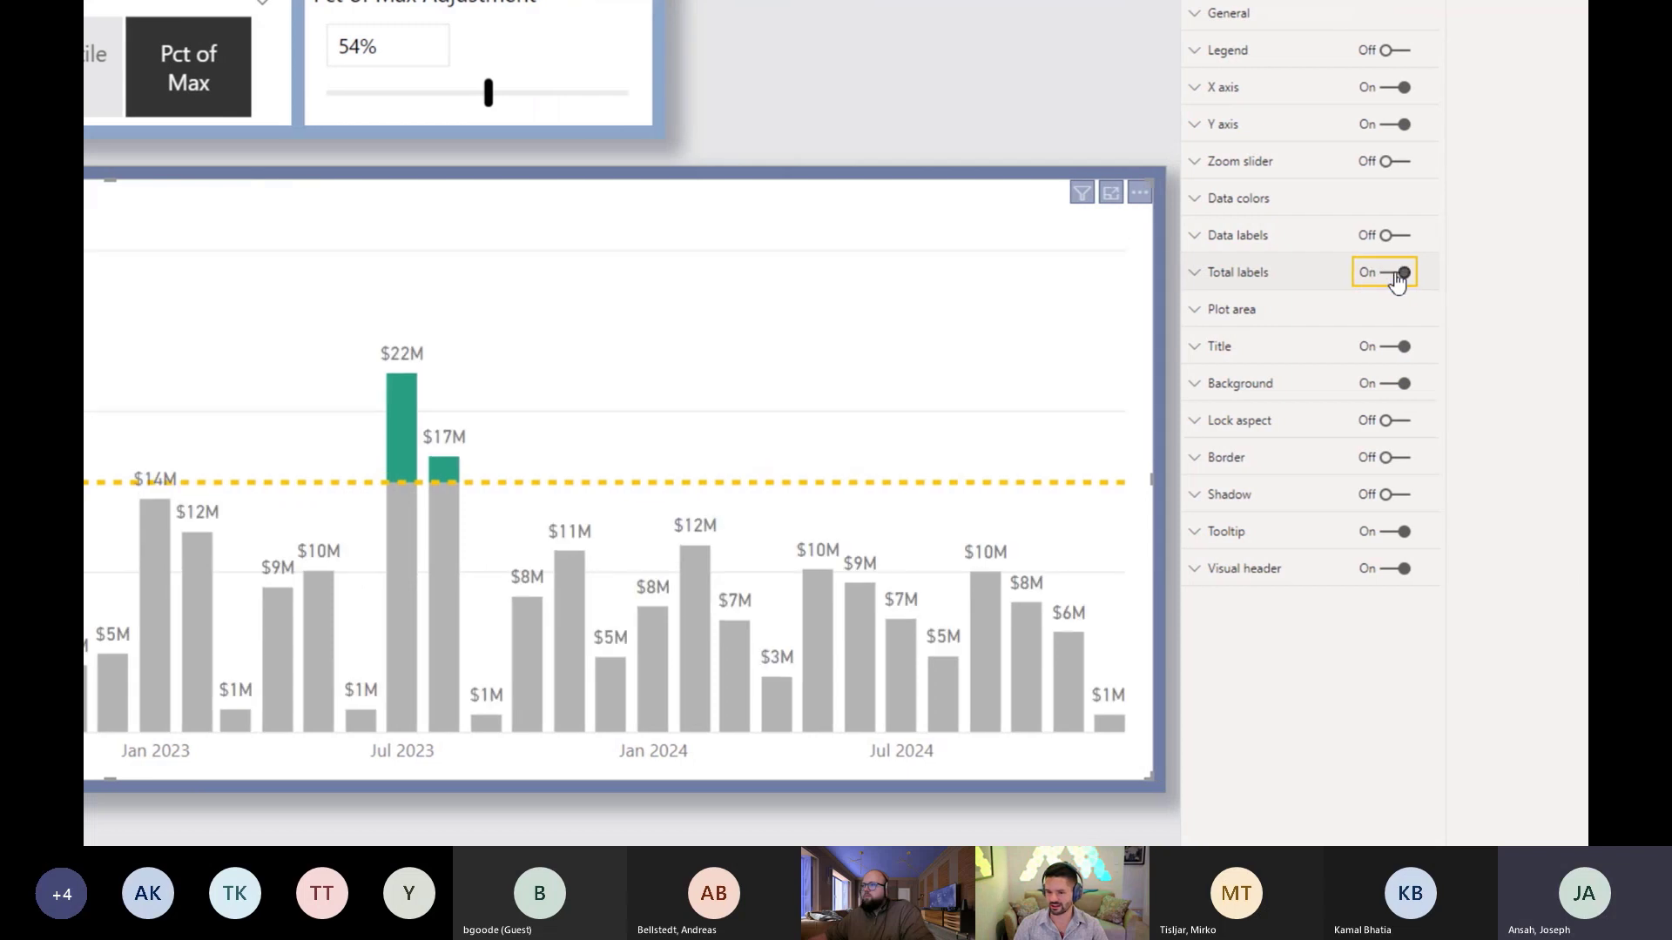
mouse_move(401, 439)
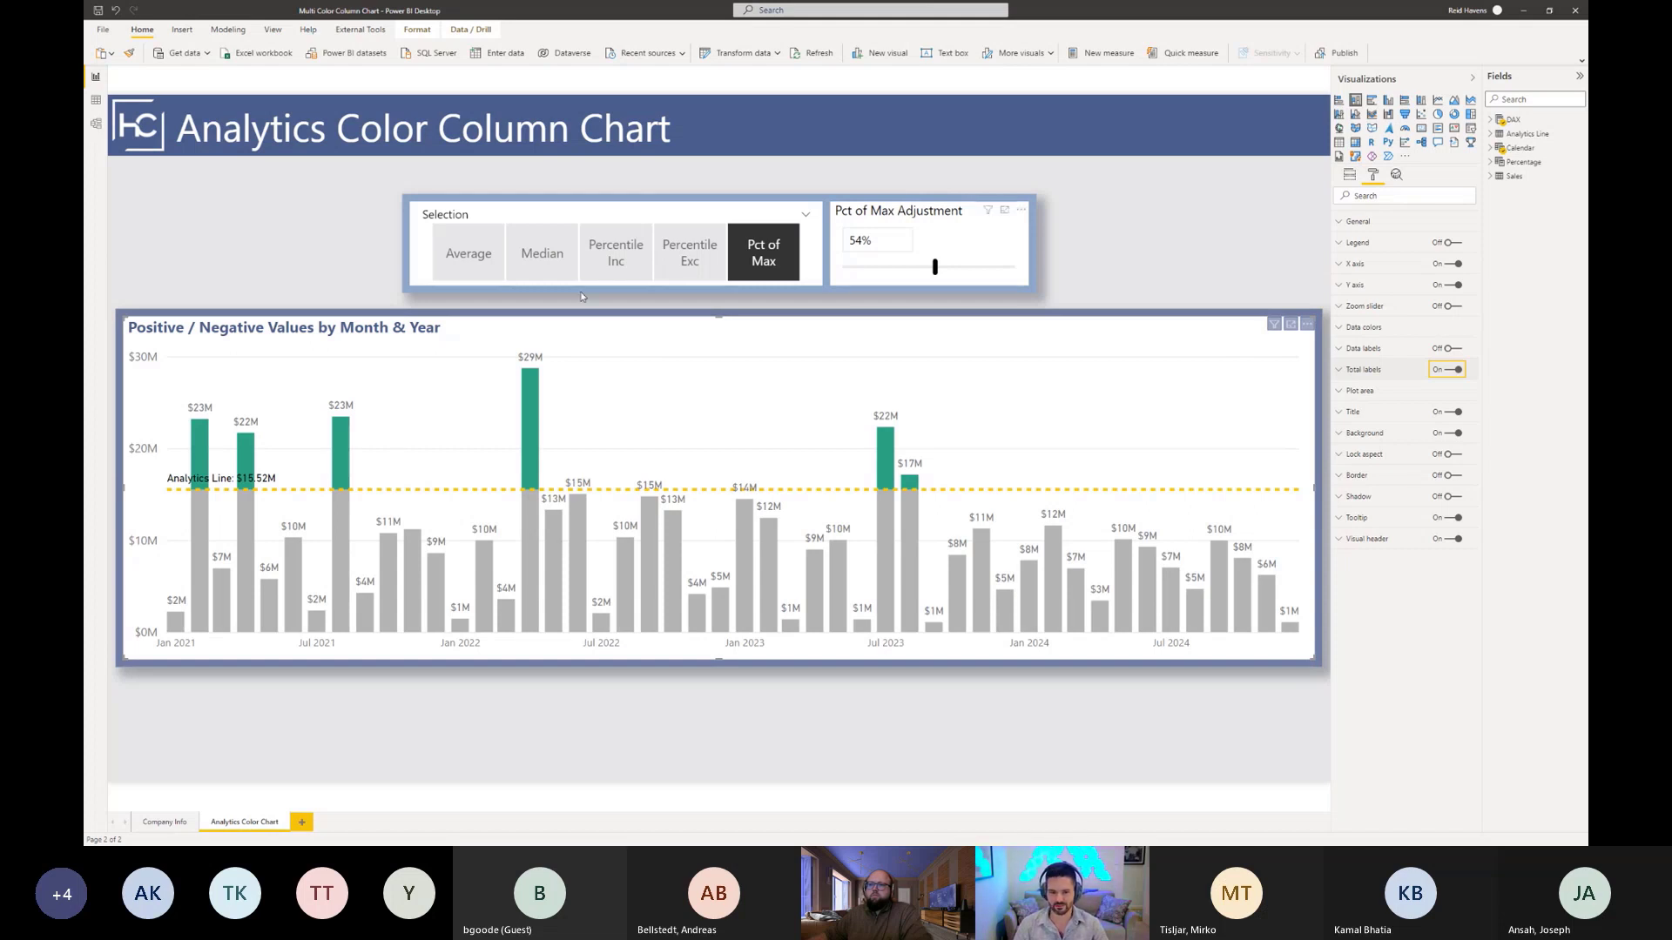
- Lower the Pct of Max adjustment to 30%
left_click(392, 282)
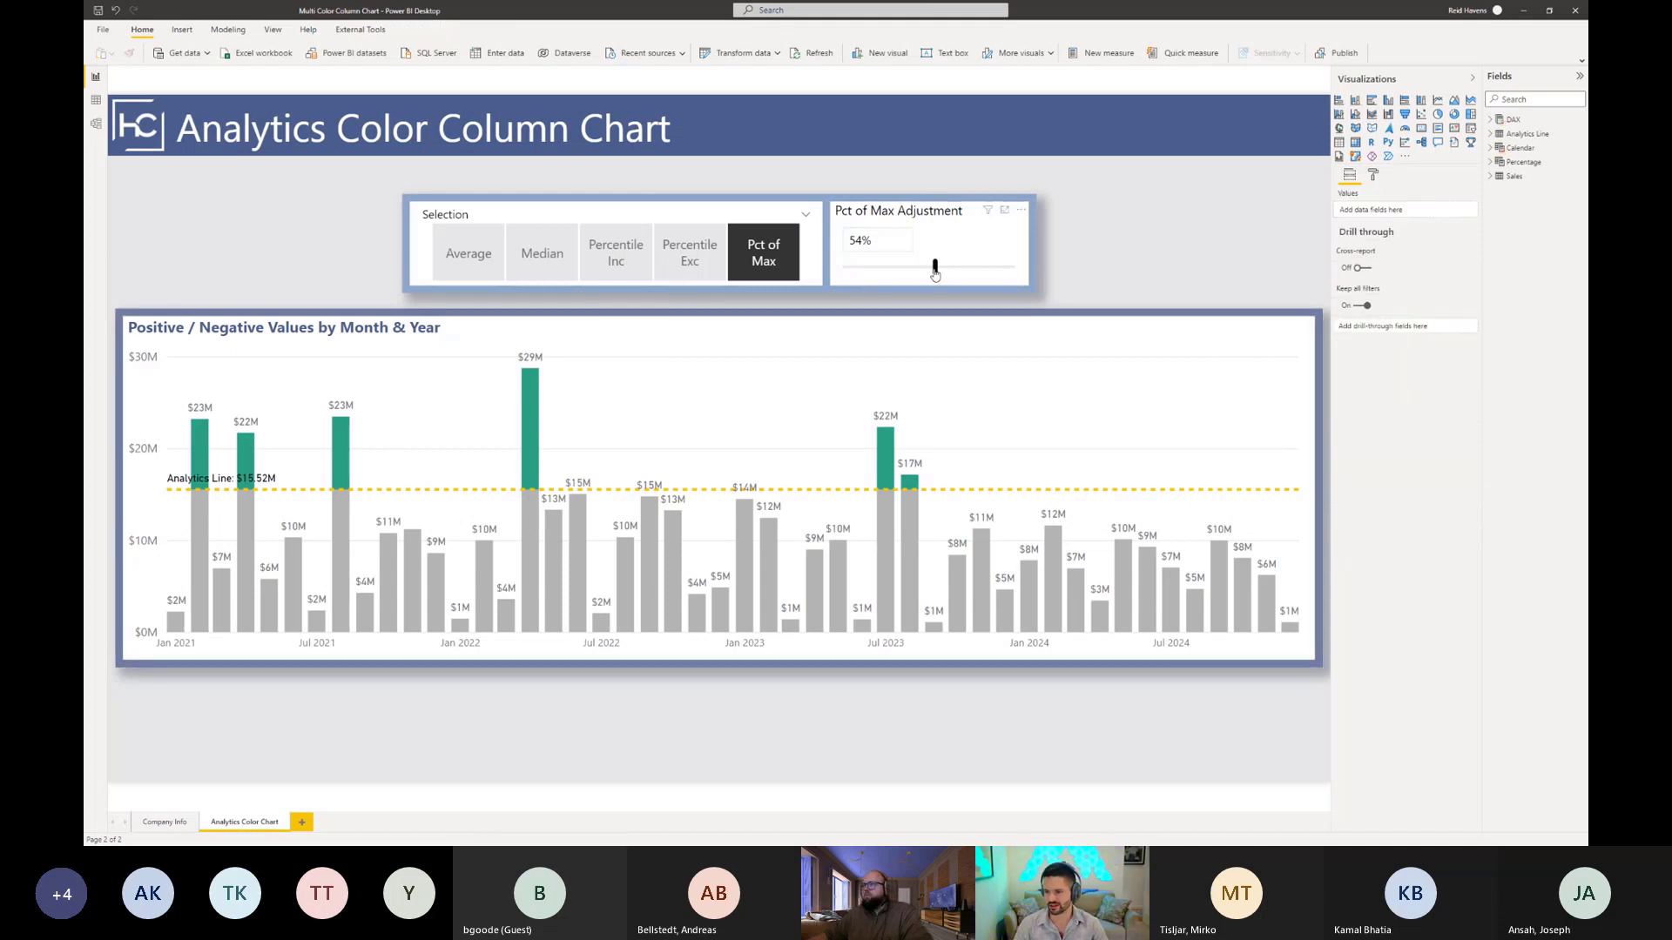
left_click_drag(934, 273, 894, 268)
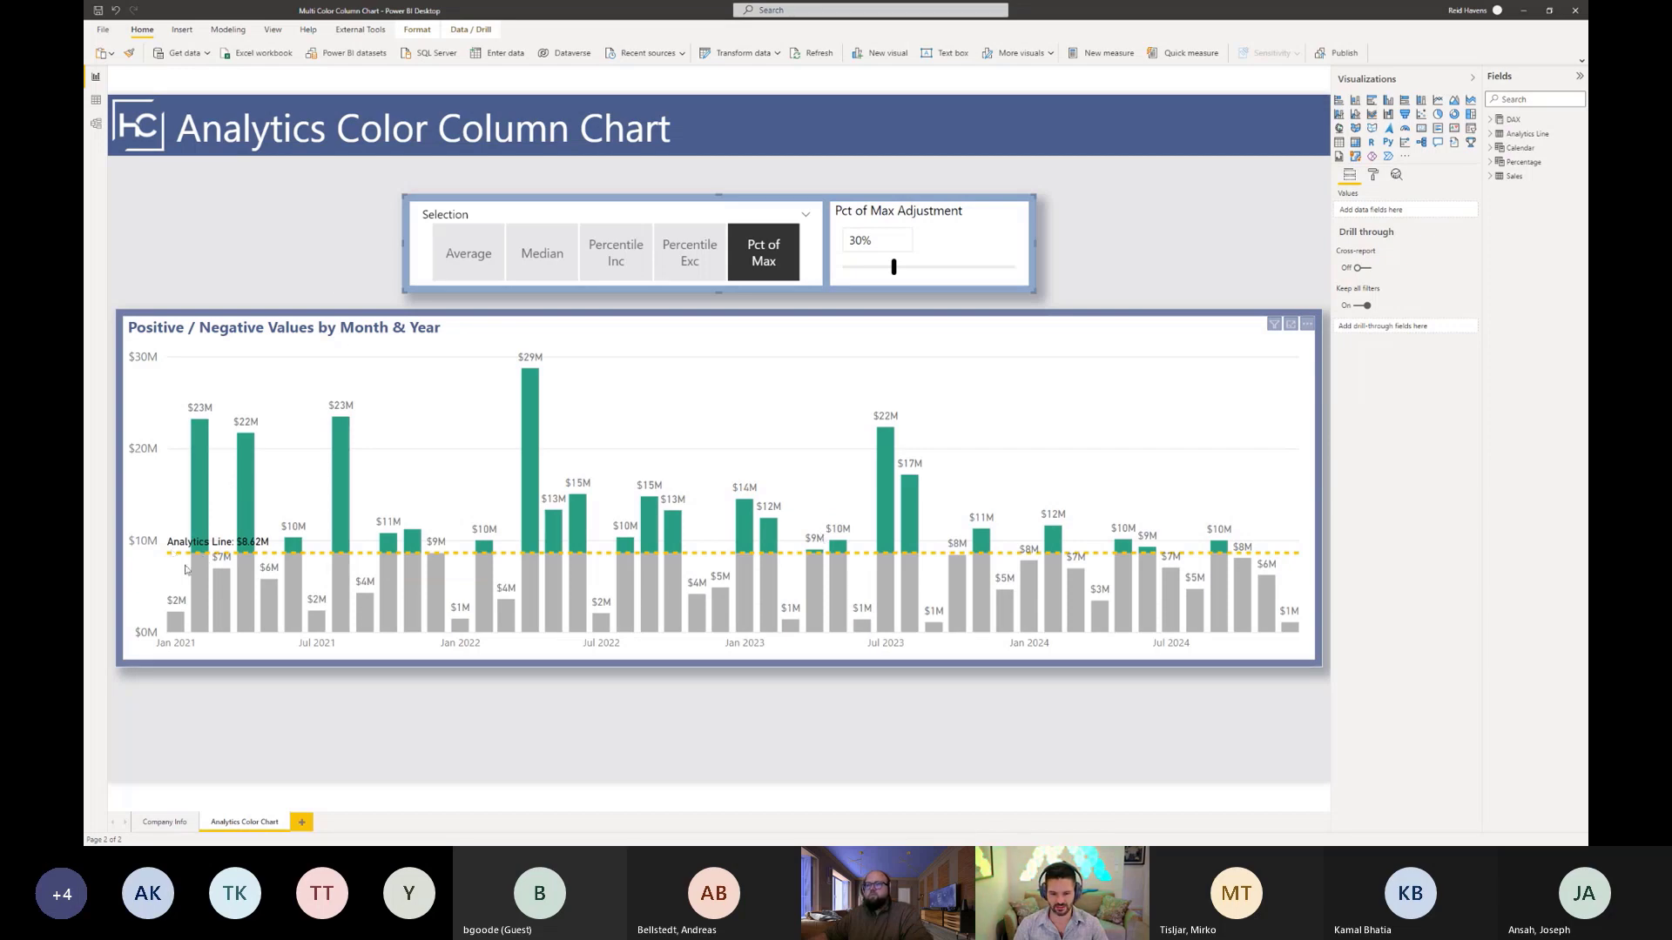
- Cycle the analytics line selection through Median, Percentile Inc and Percentile Exc to Average, and switch back to the Numerro page in the browser
left_click(538, 259)
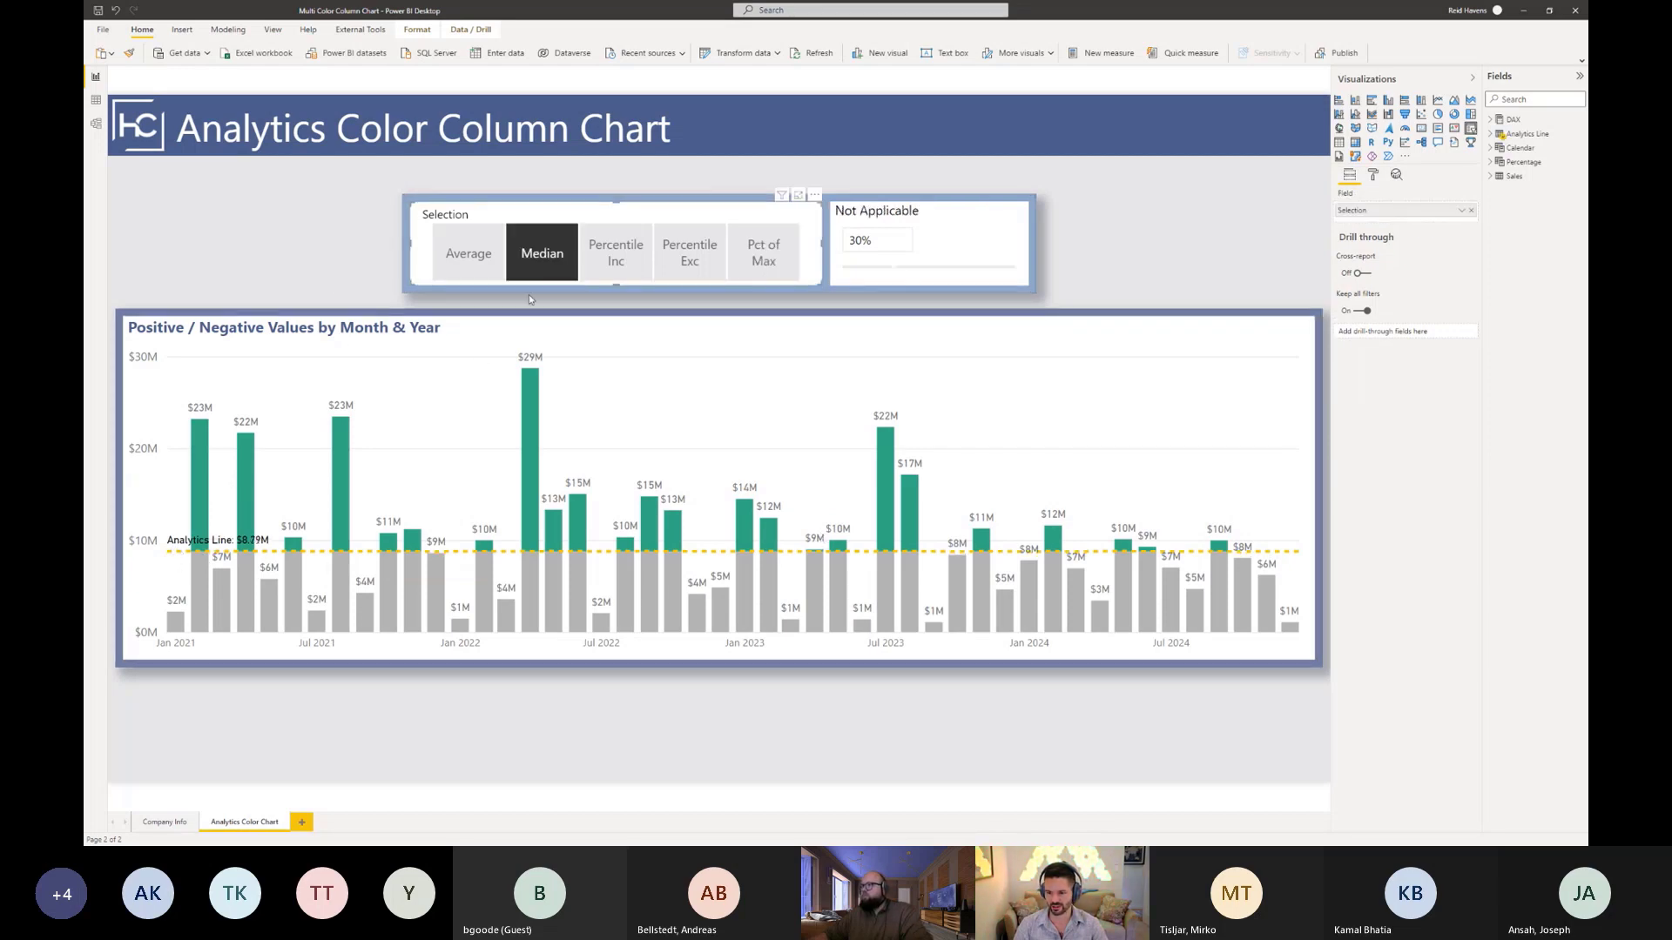
left_click(616, 253)
left_click(689, 252)
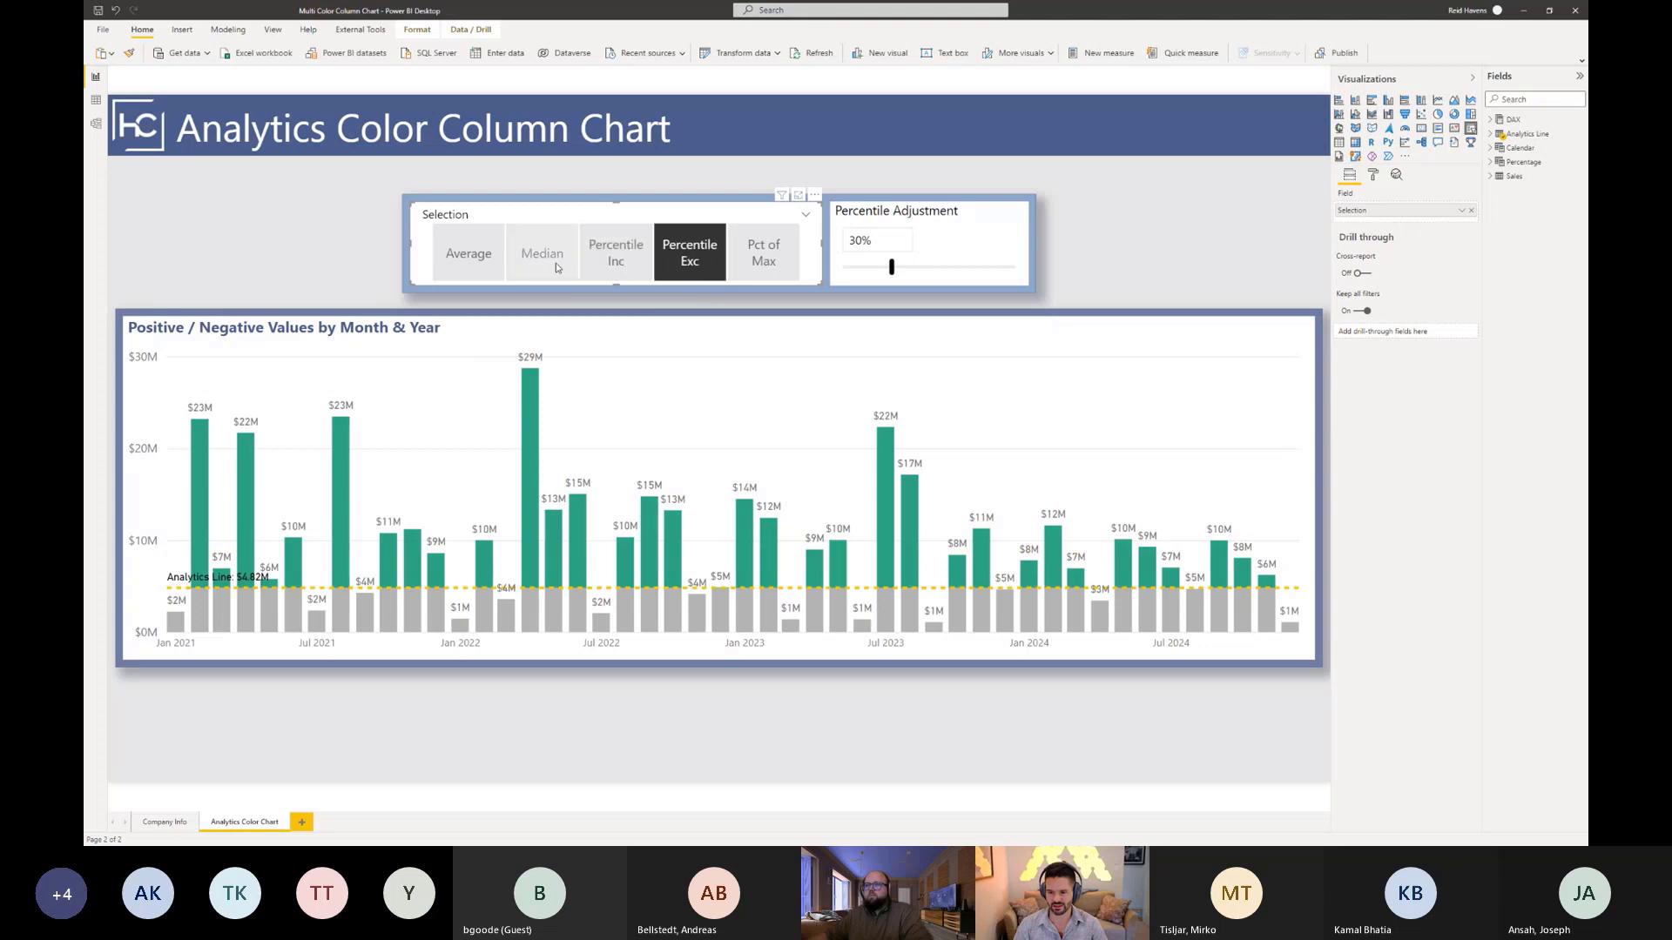
left_click(497, 259)
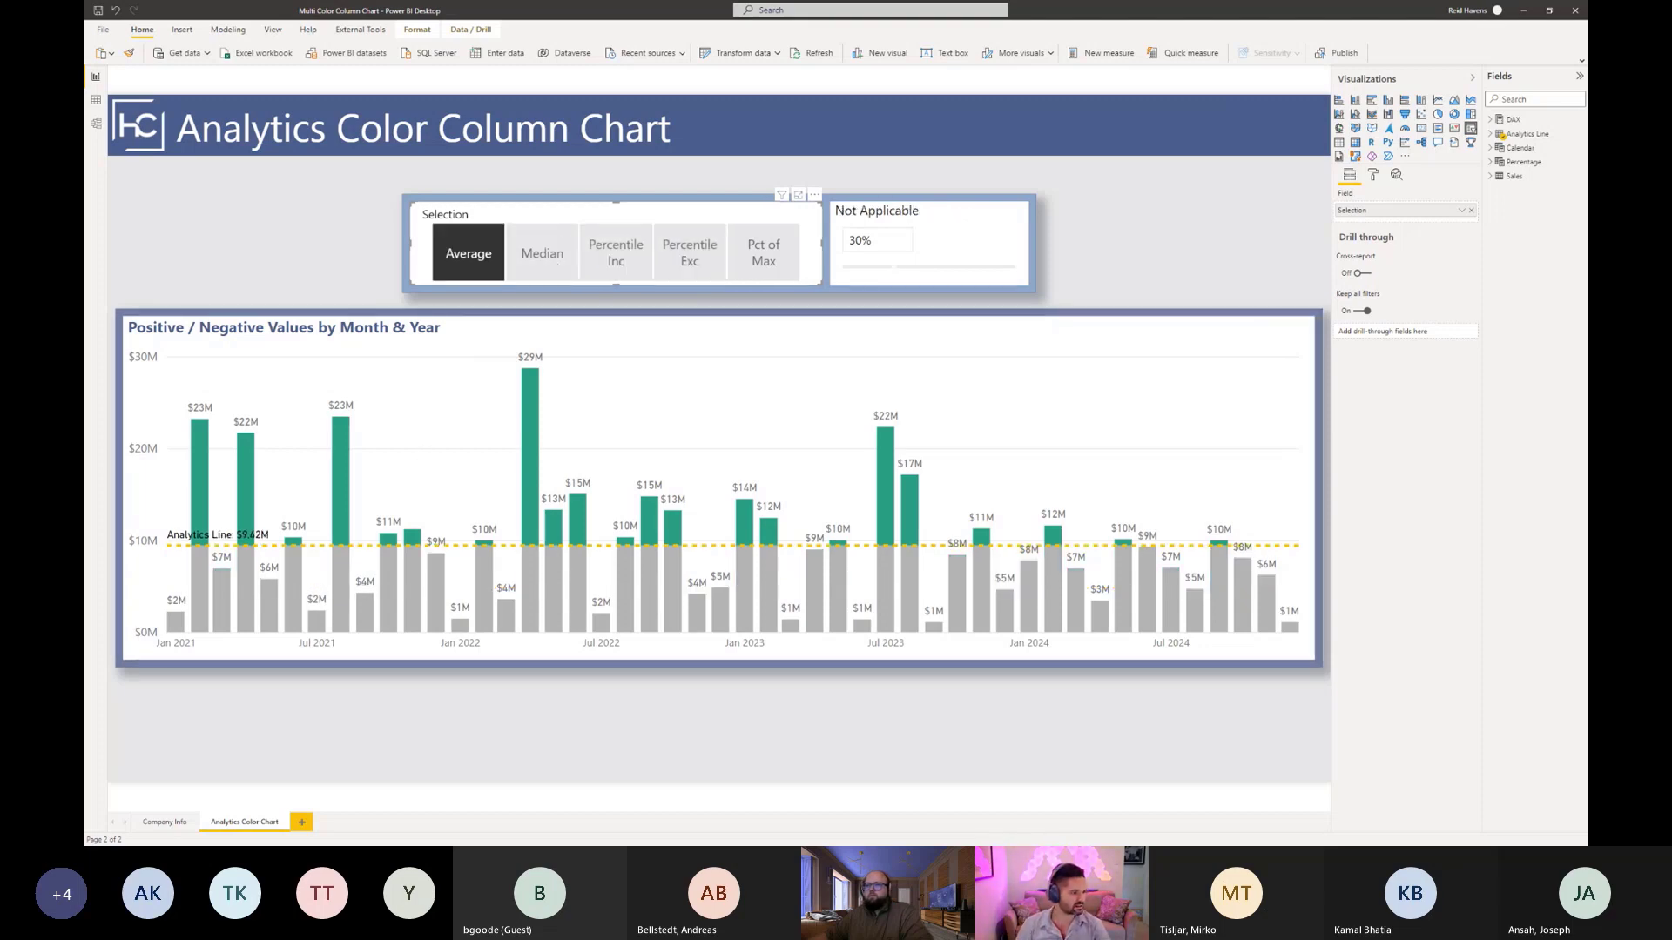
key("alt+Tab")
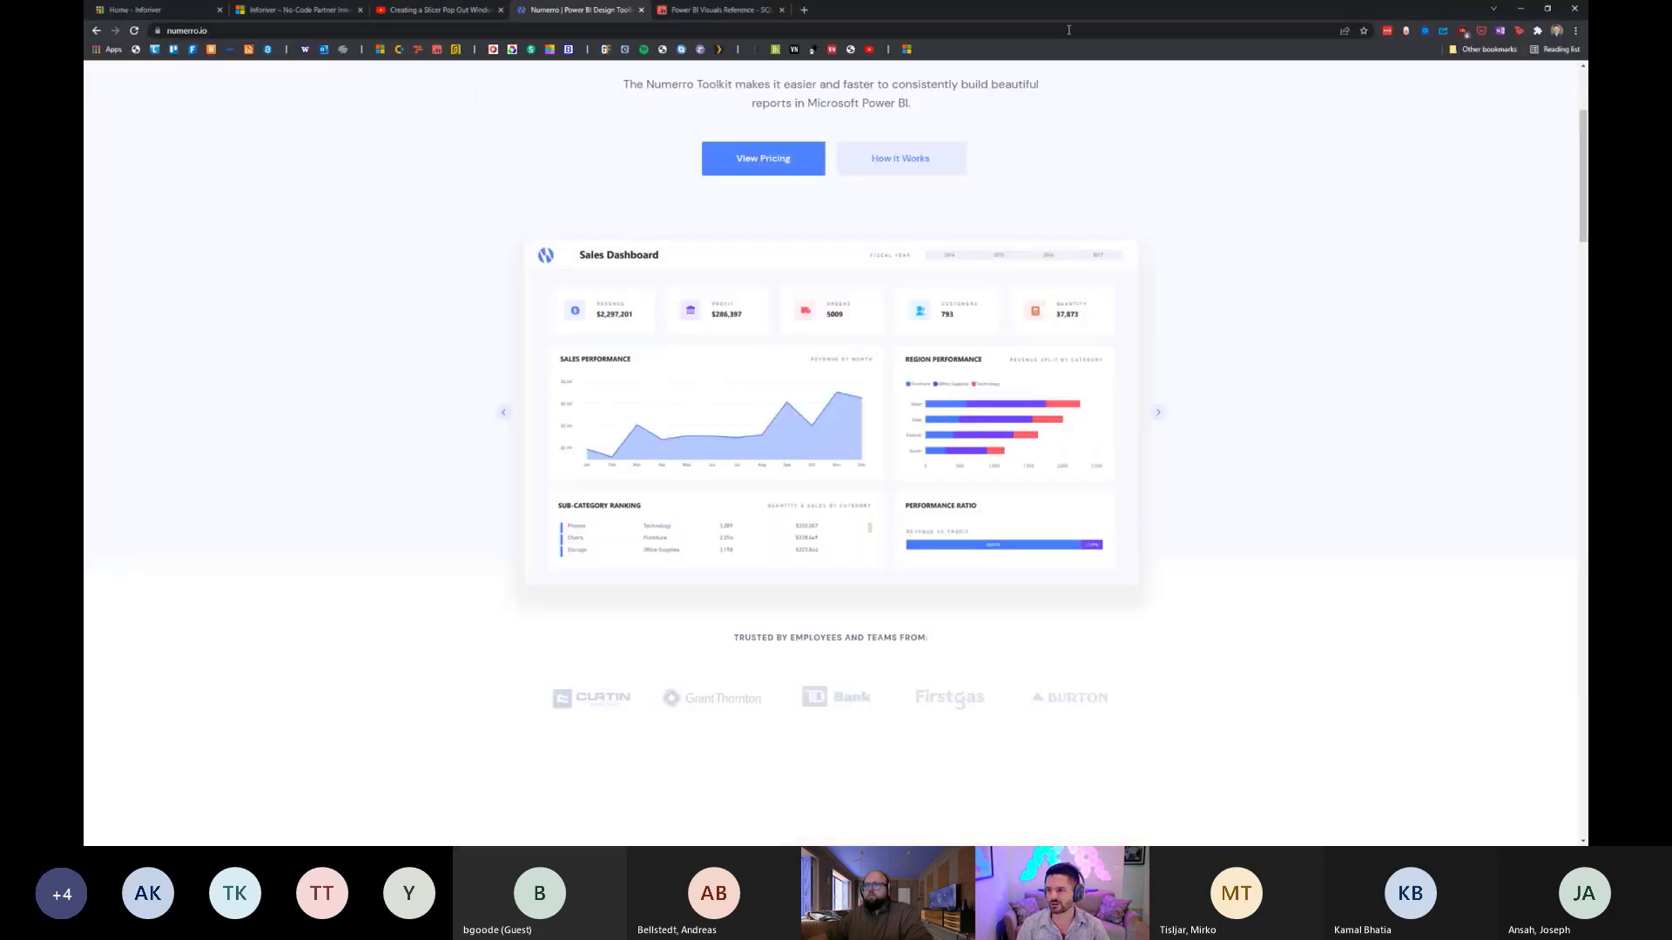
- Switch to the Havens Consulting YouTube channel in the browser and open the uploaded video "Upgrading Your Column Chart With KPI Colors!"
key("alt+Tab")
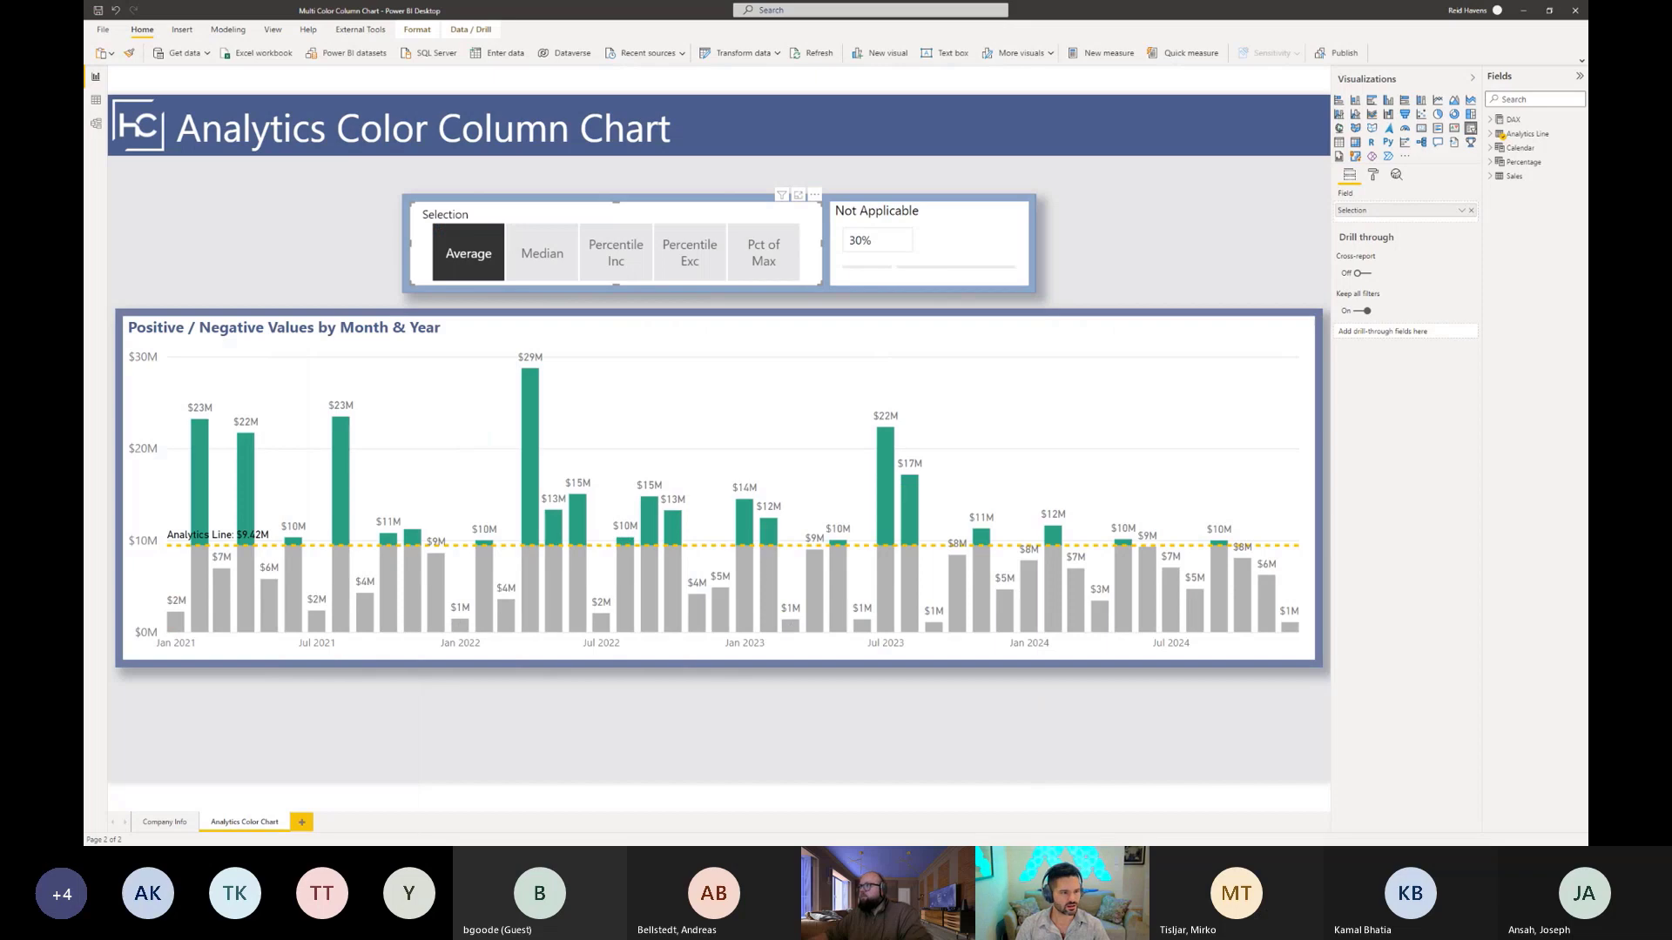
key("alt+Tab")
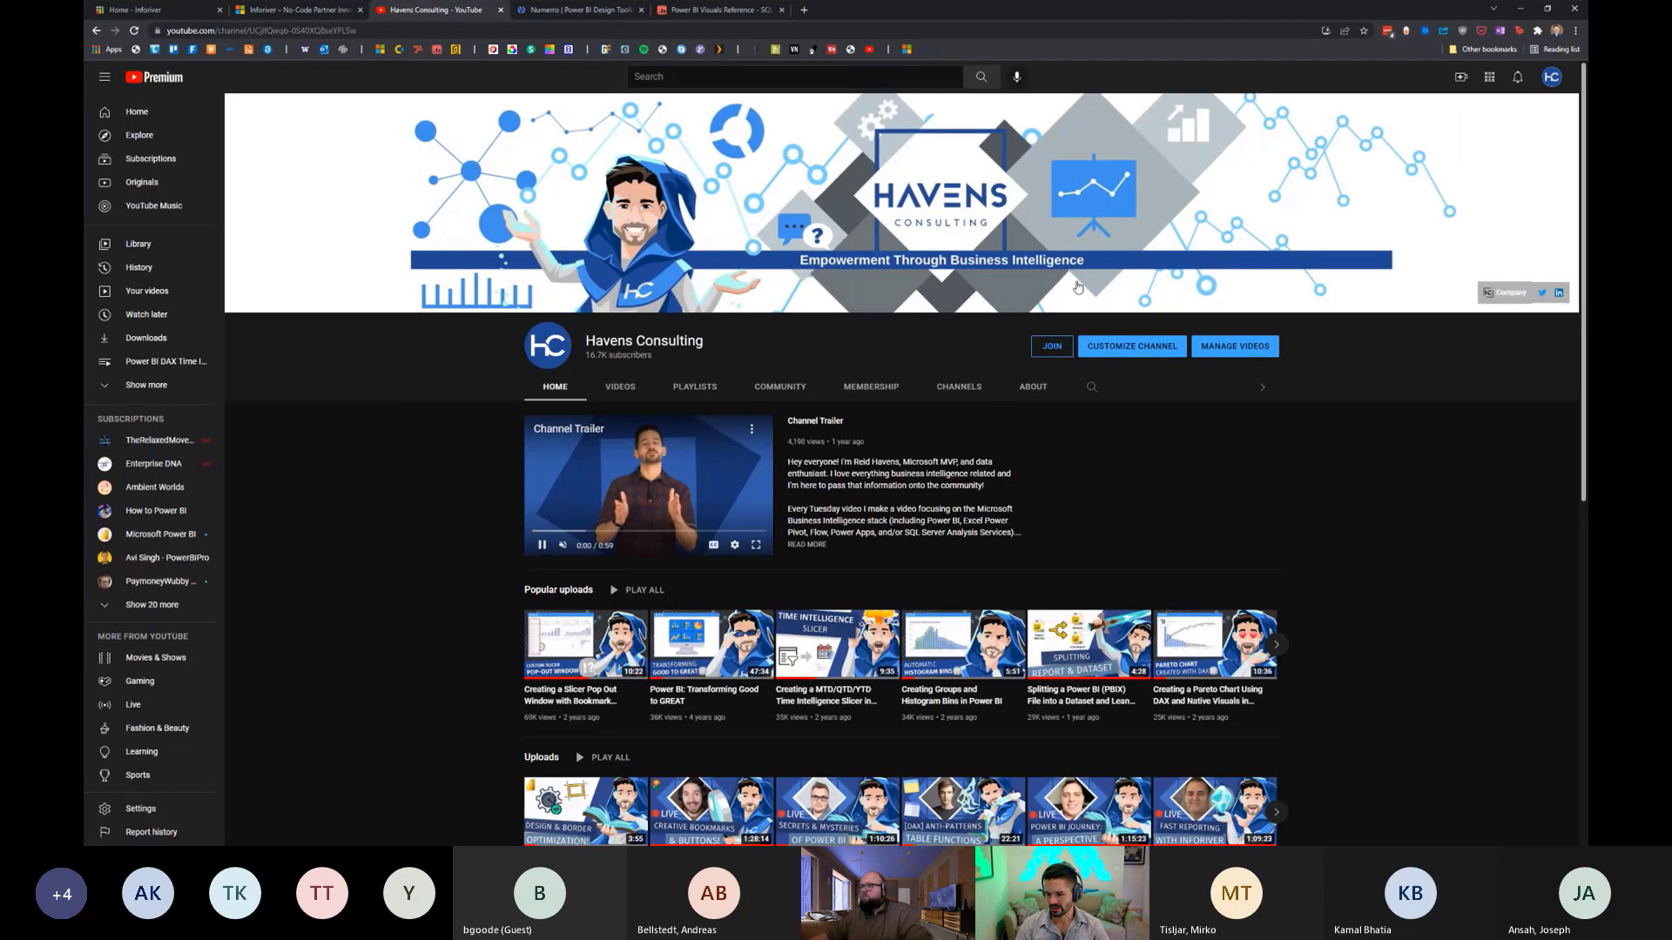
scroll(1077, 287, "down", 3)
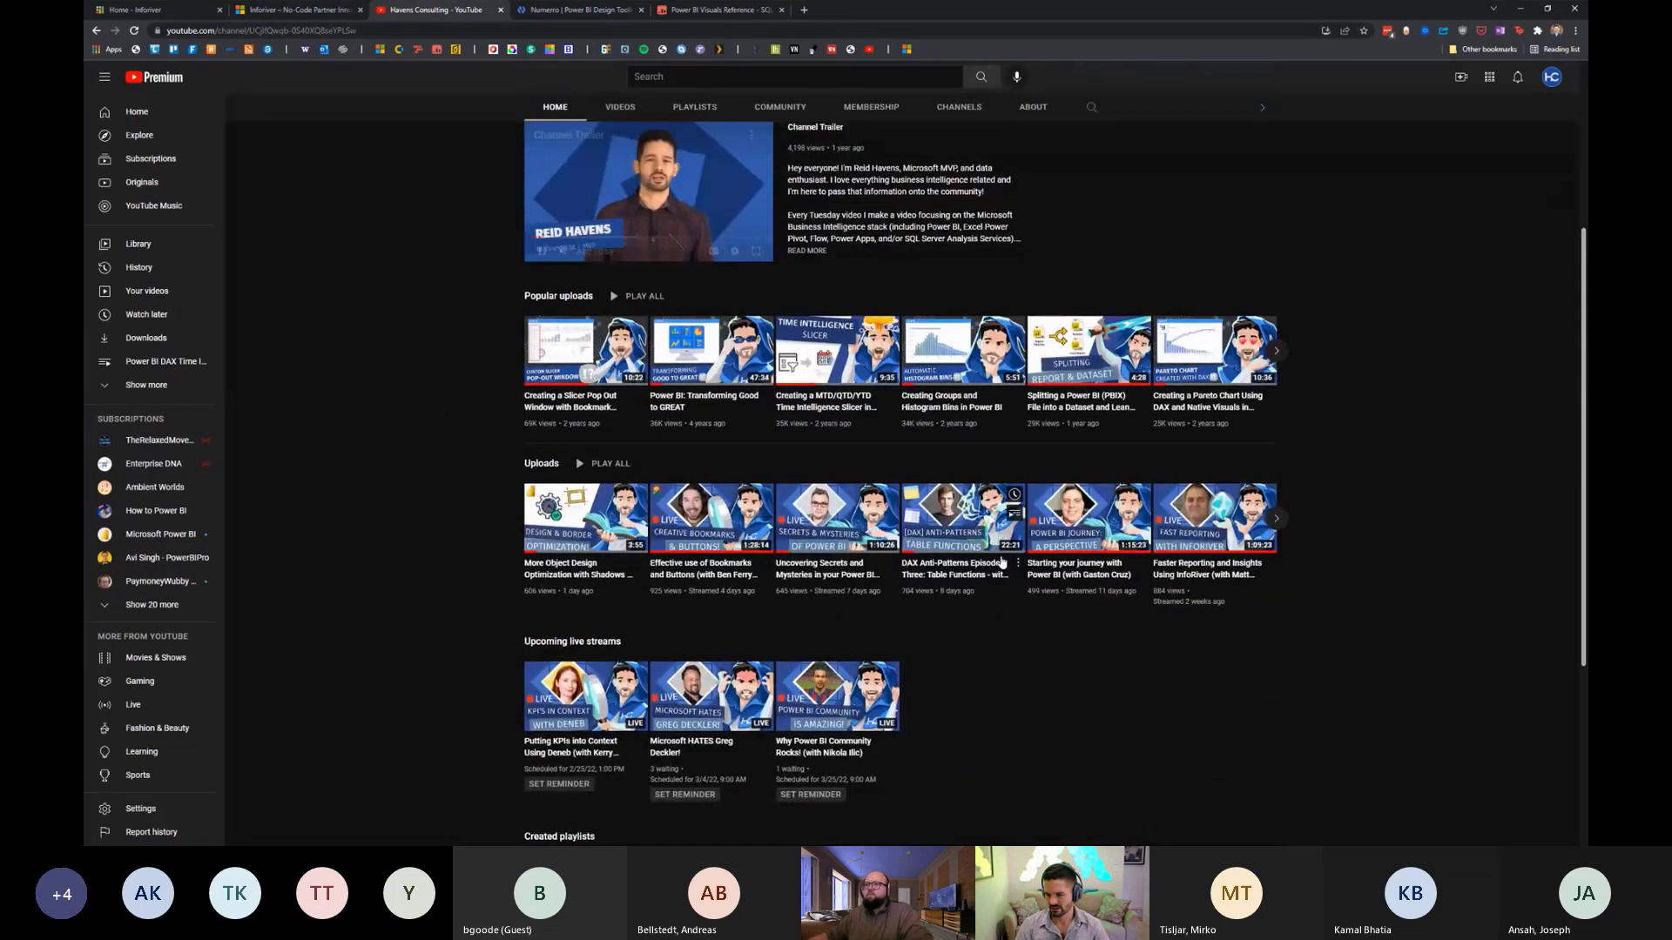
left_click(1276, 520)
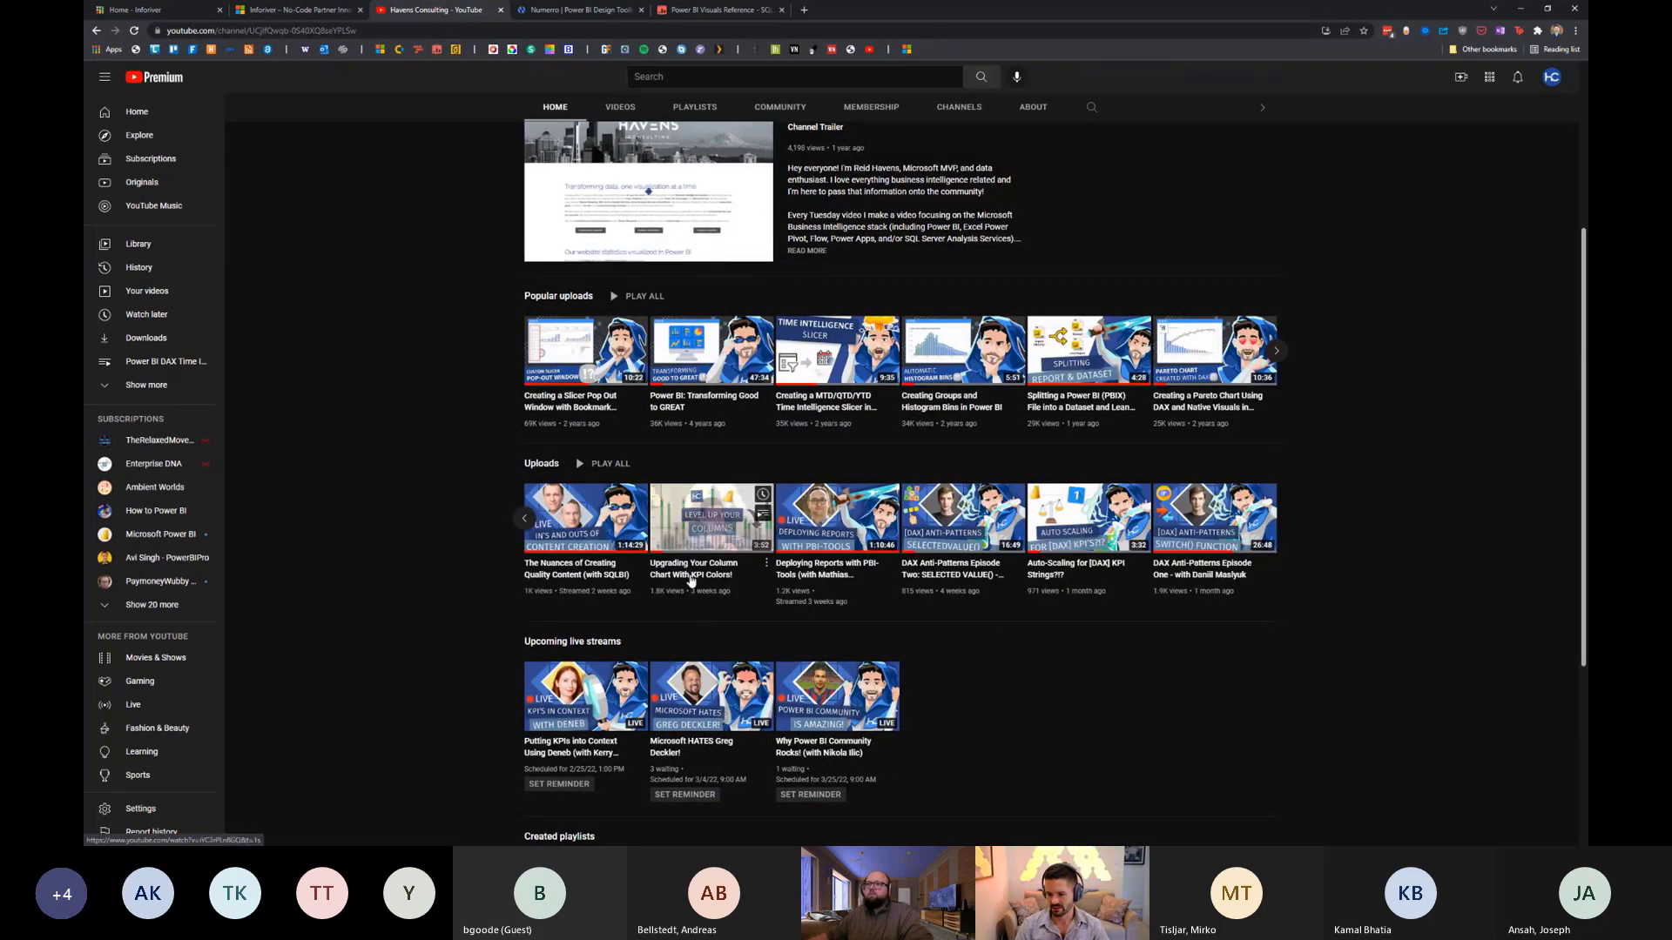
double_click(690, 575)
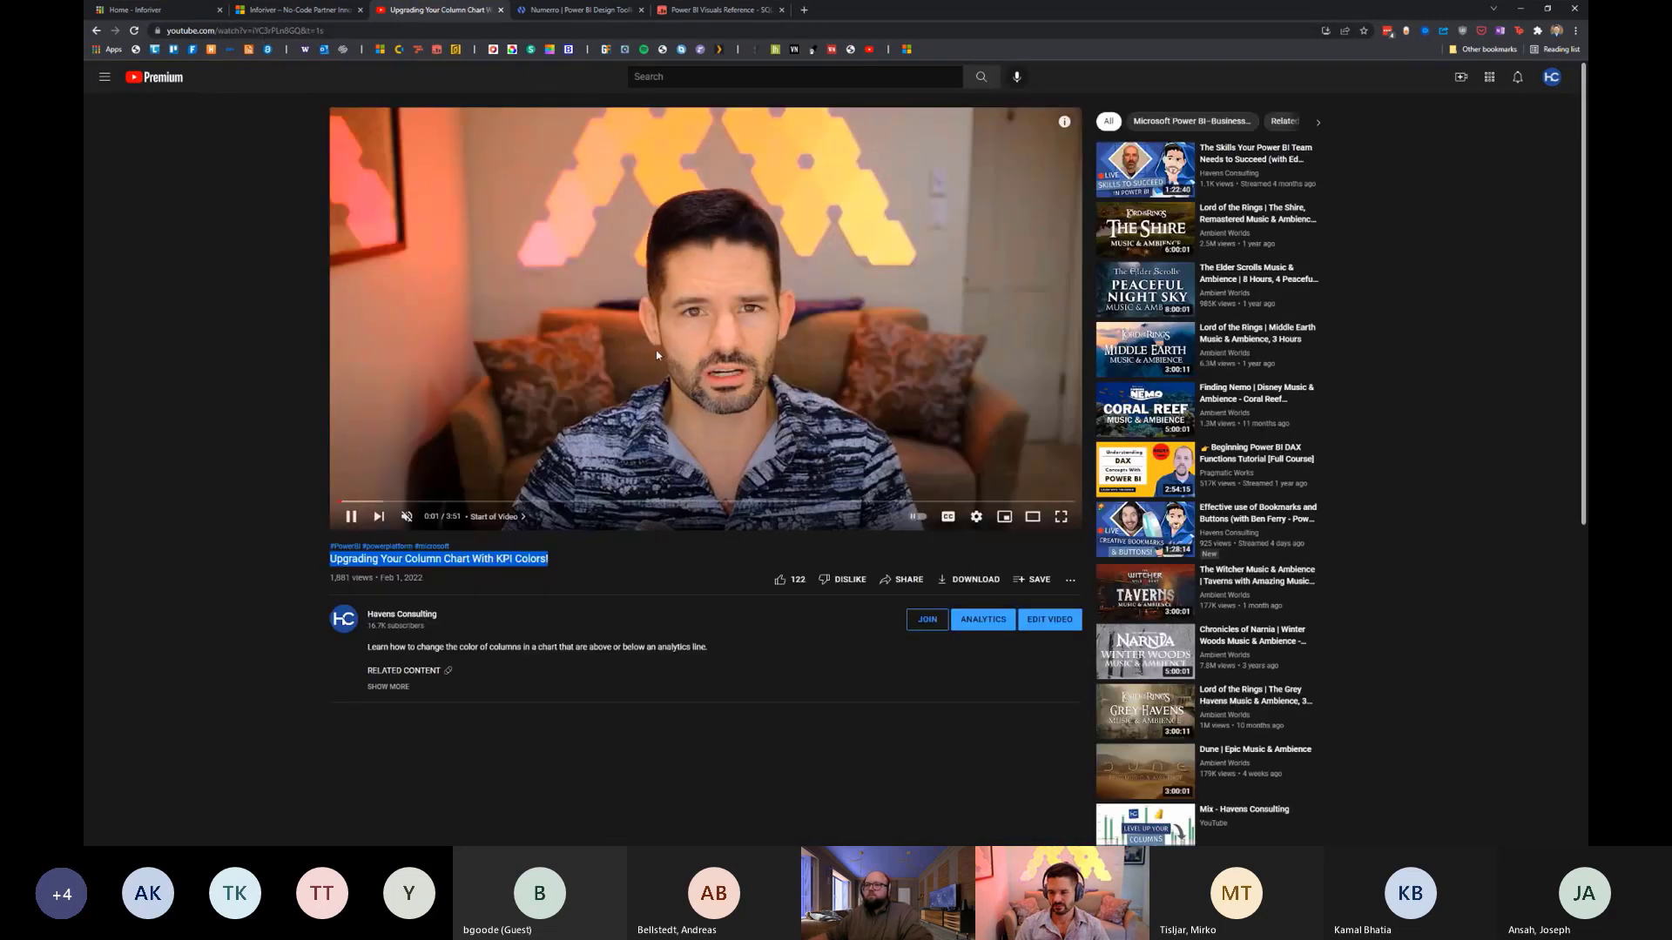
- Copy the video's share link and return to the Multi Color Column Chart report in Power BI Desktop
left_click(902, 579)
left_click(945, 524)
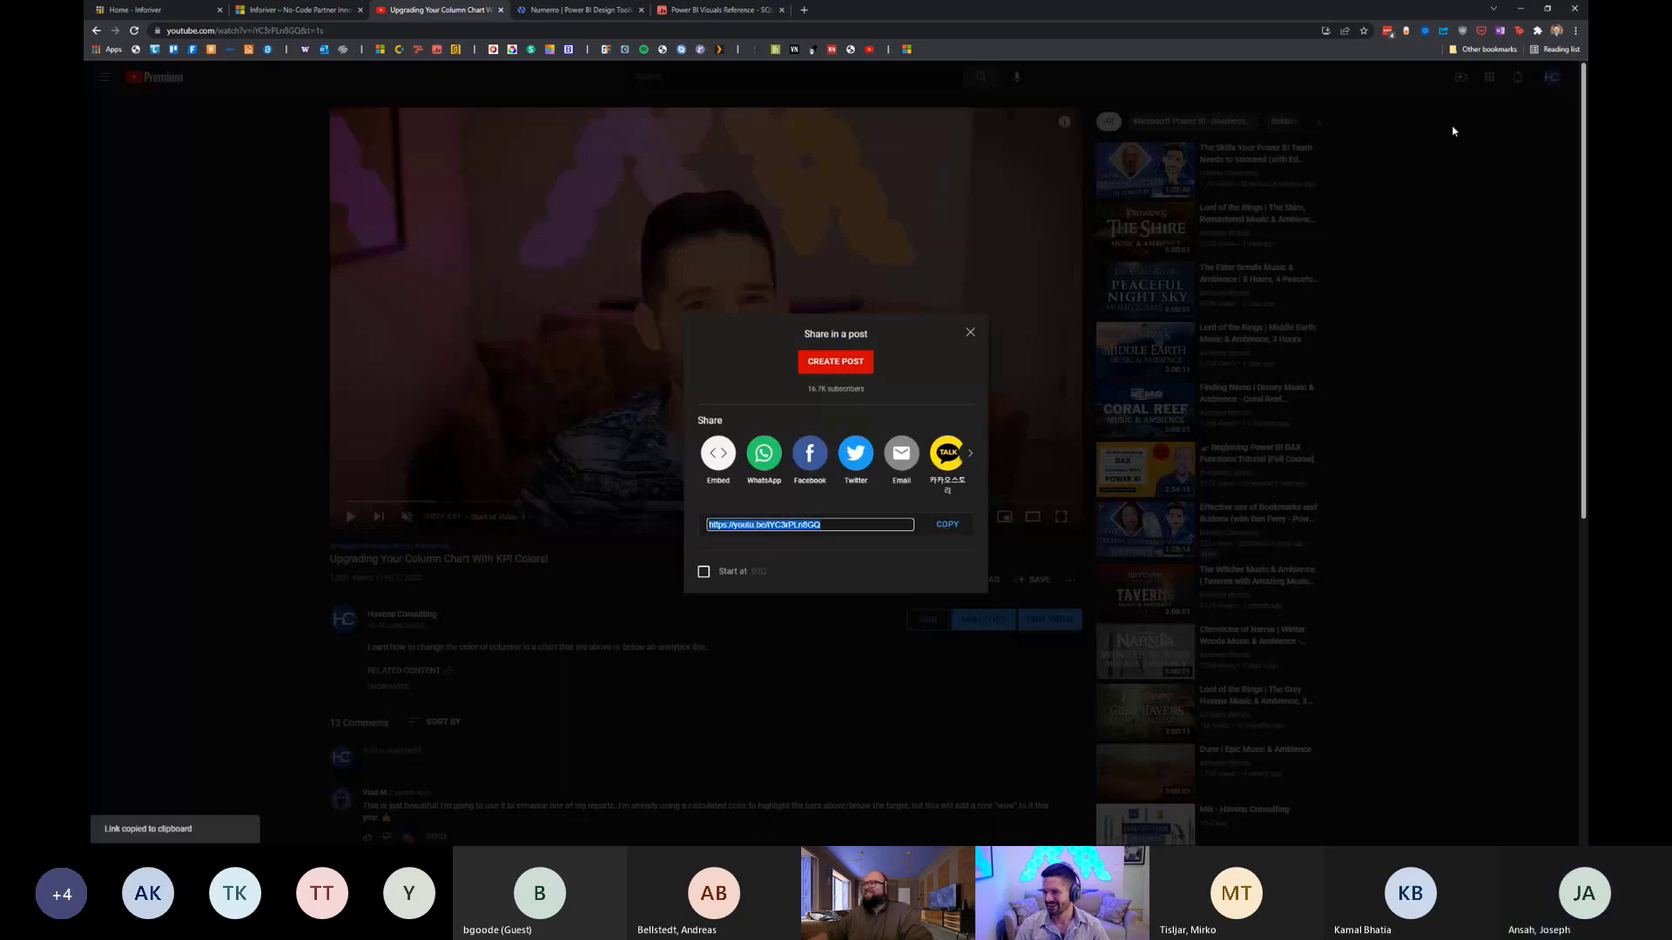
left_click(1518, 10)
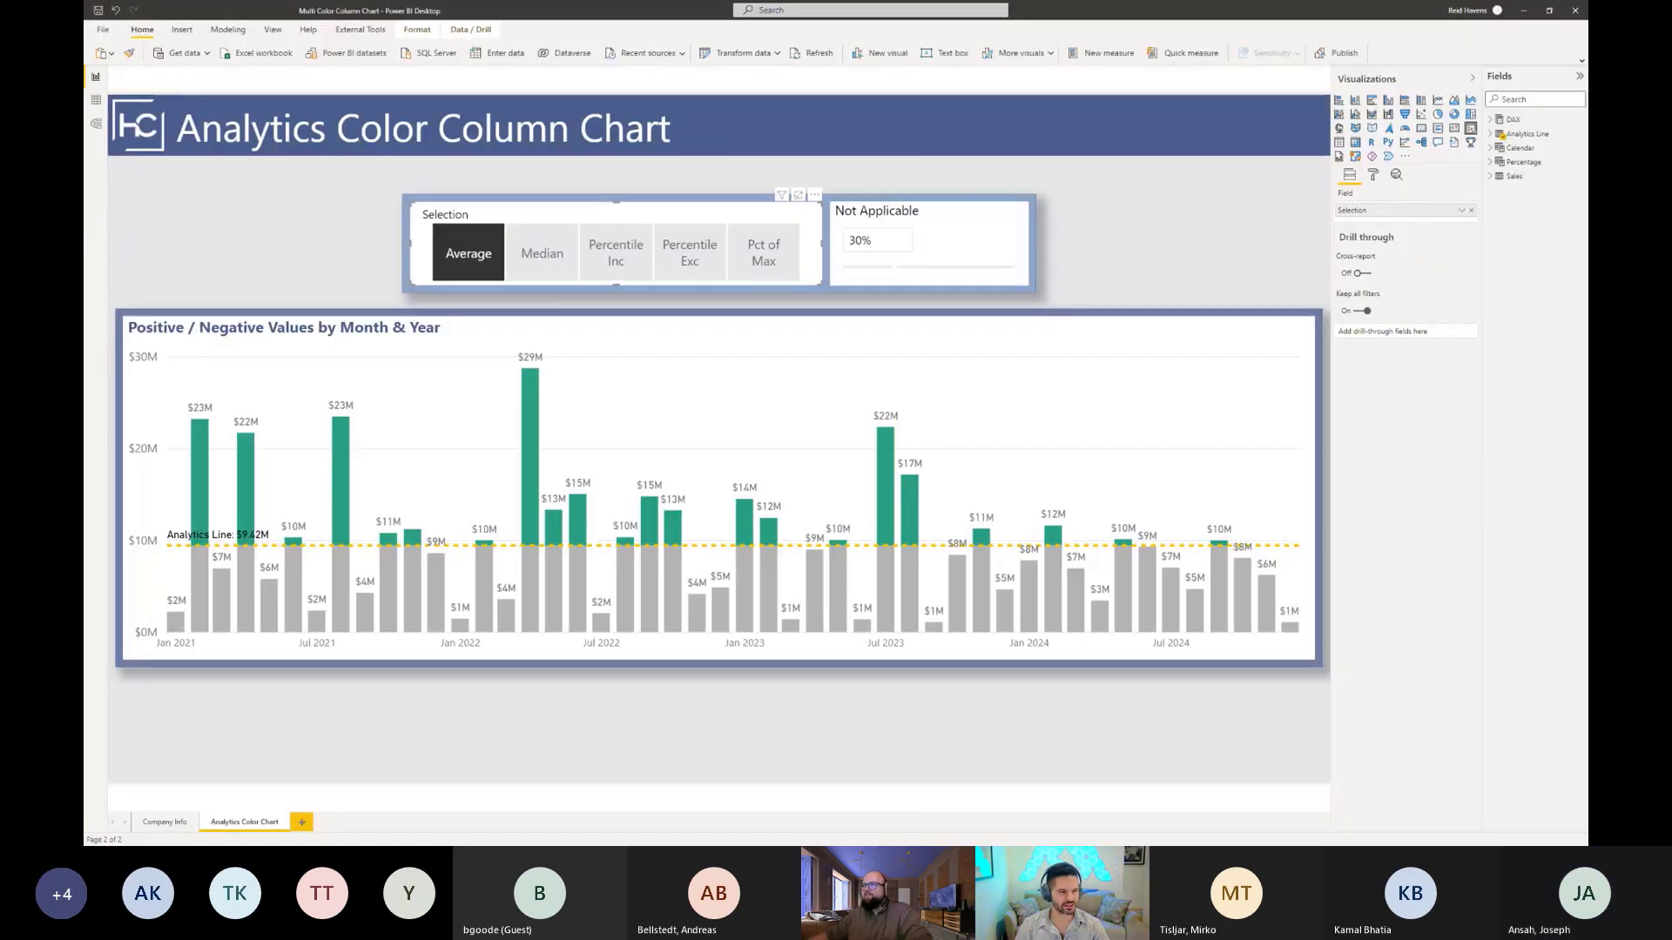